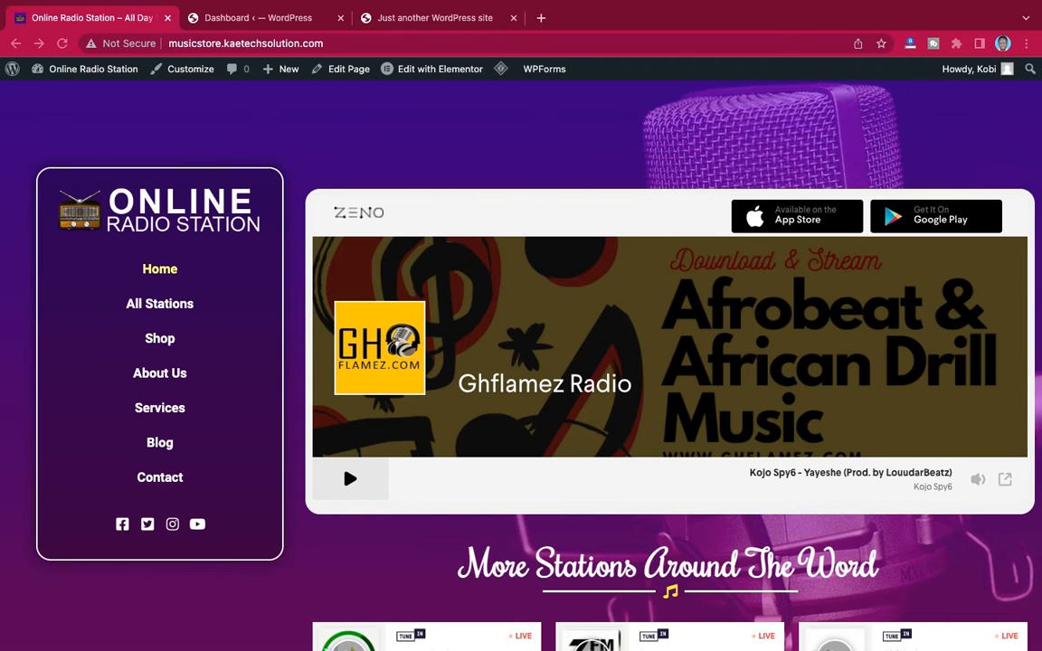
Examine the radio station home page, including the featured Ghflamez Radio player and the station cards under More Stations Around The Word
scroll(582, 235, "down", 5)
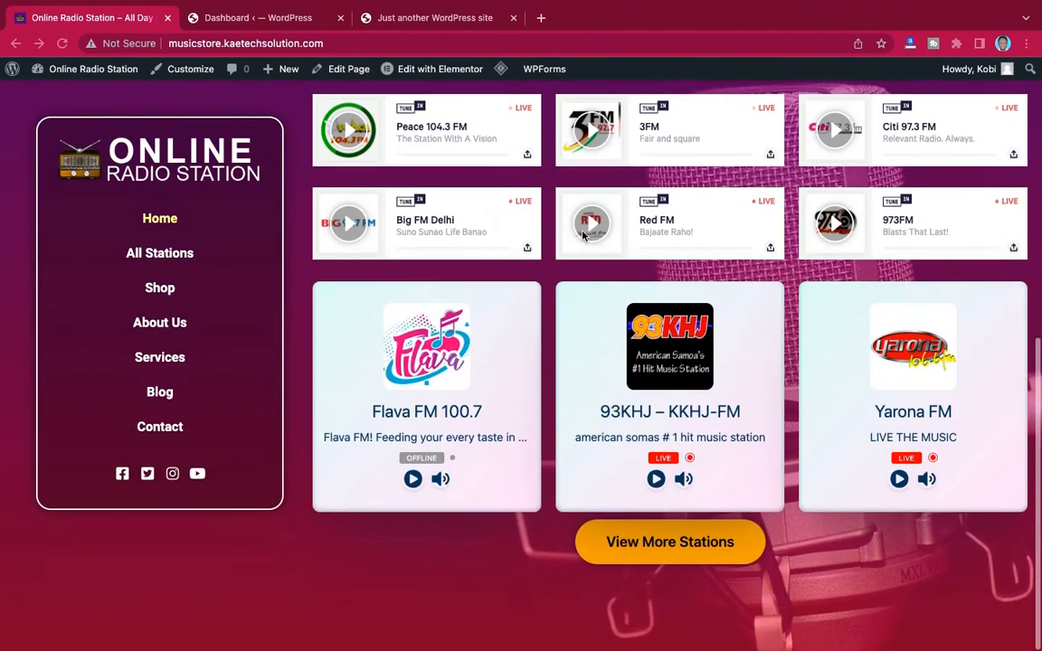
scroll(582, 236, "up", 5)
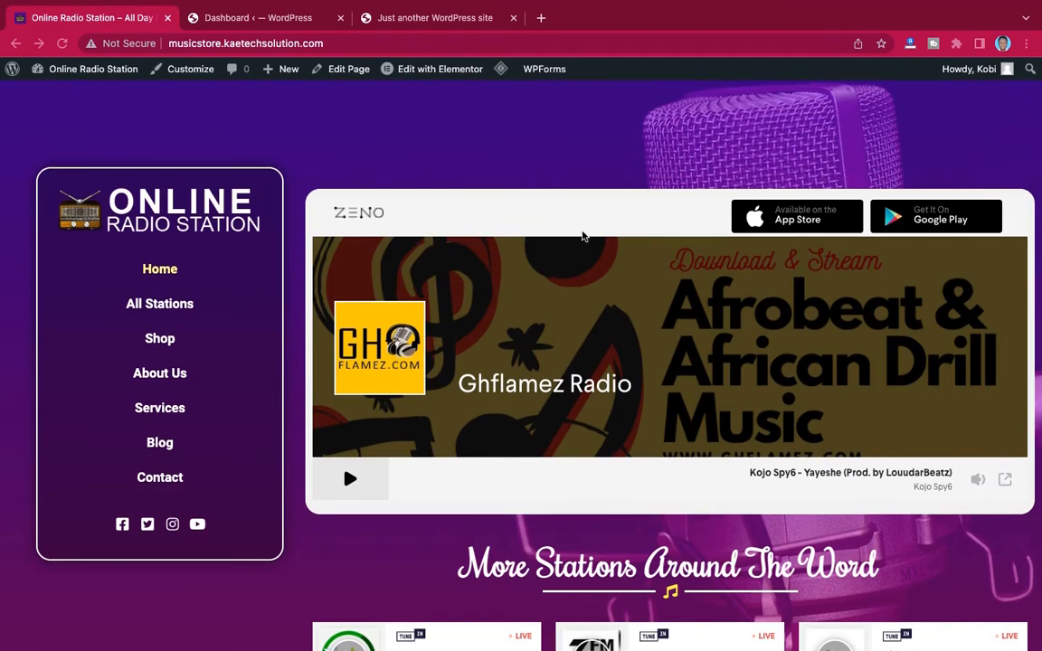
scroll(583, 236, "down", 5)
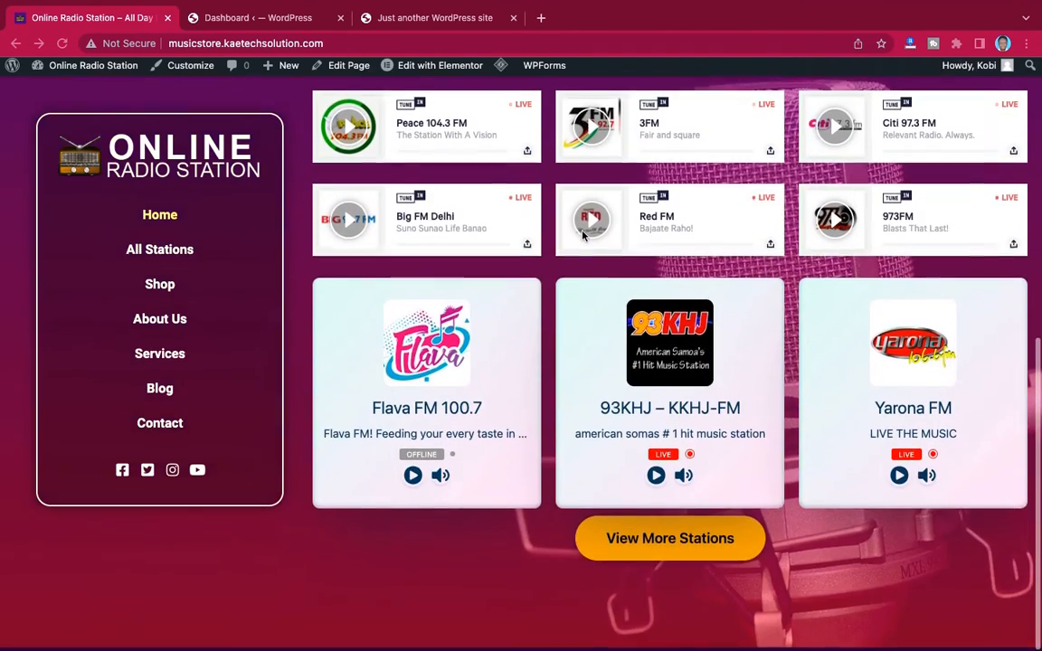
scroll(583, 236, "up", 5)
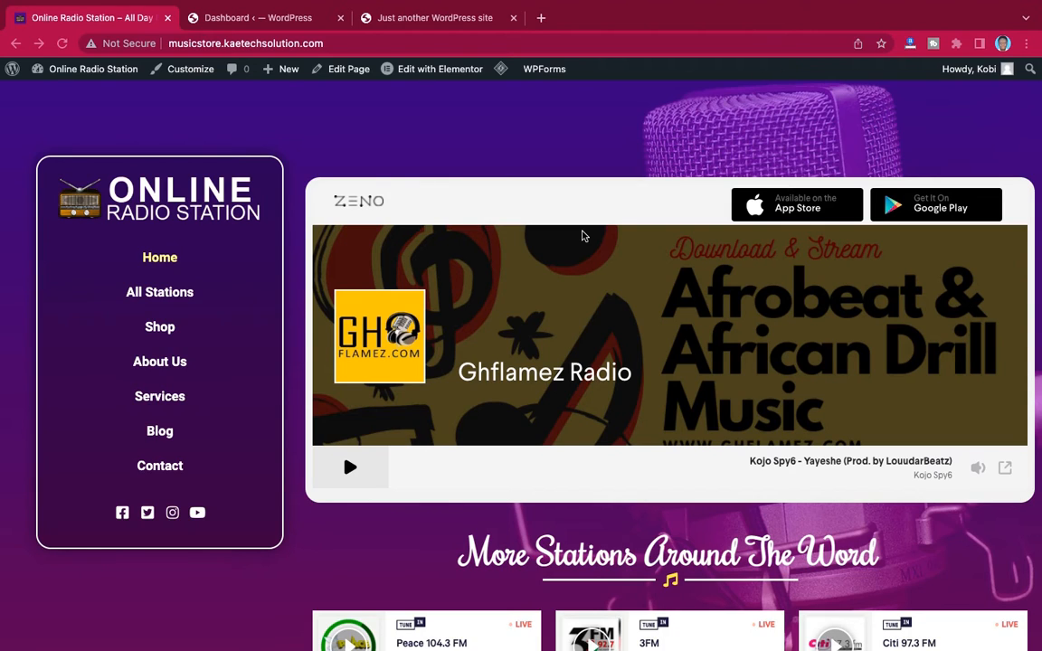
scroll(583, 236, "down", 5)
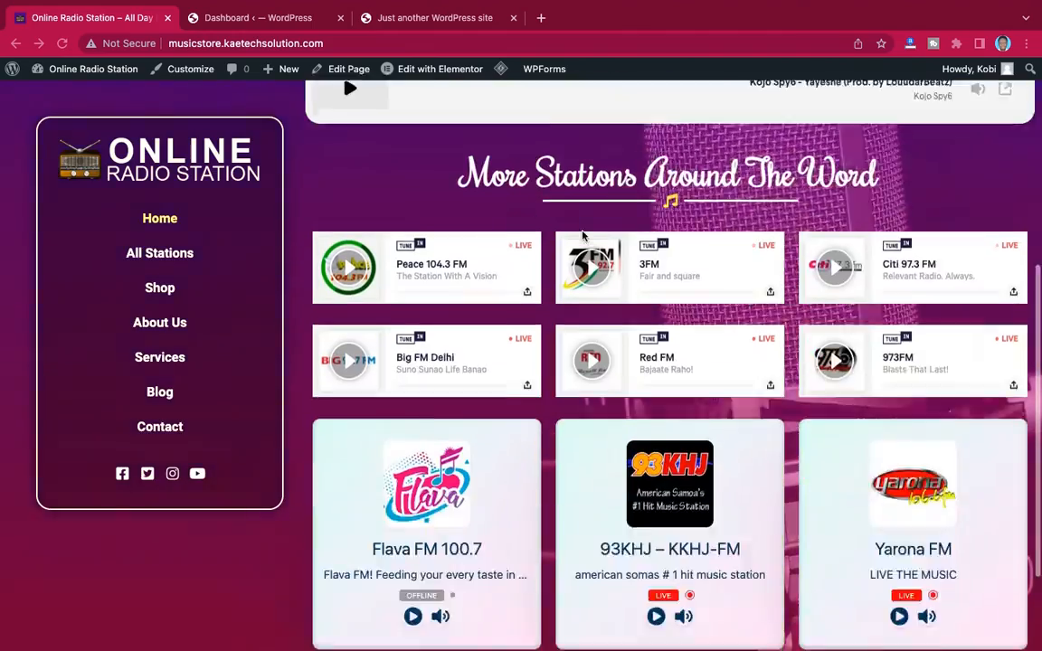
scroll(582, 236, "up", 3)
scroll(583, 236, "up", 3)
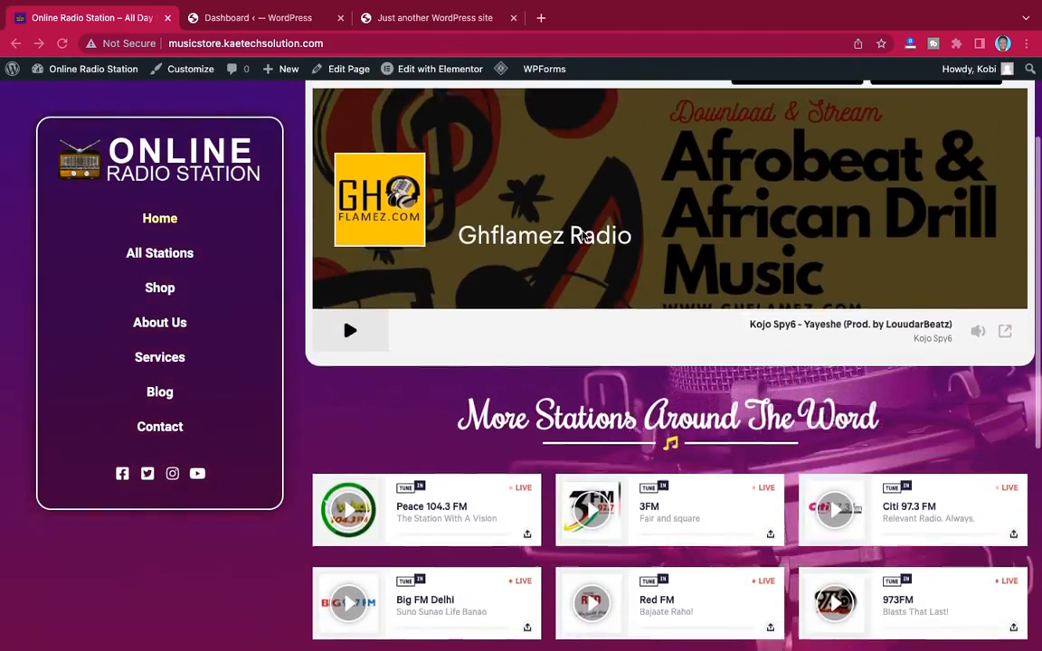
scroll(582, 236, "down", 3)
scroll(582, 236, "down", 4)
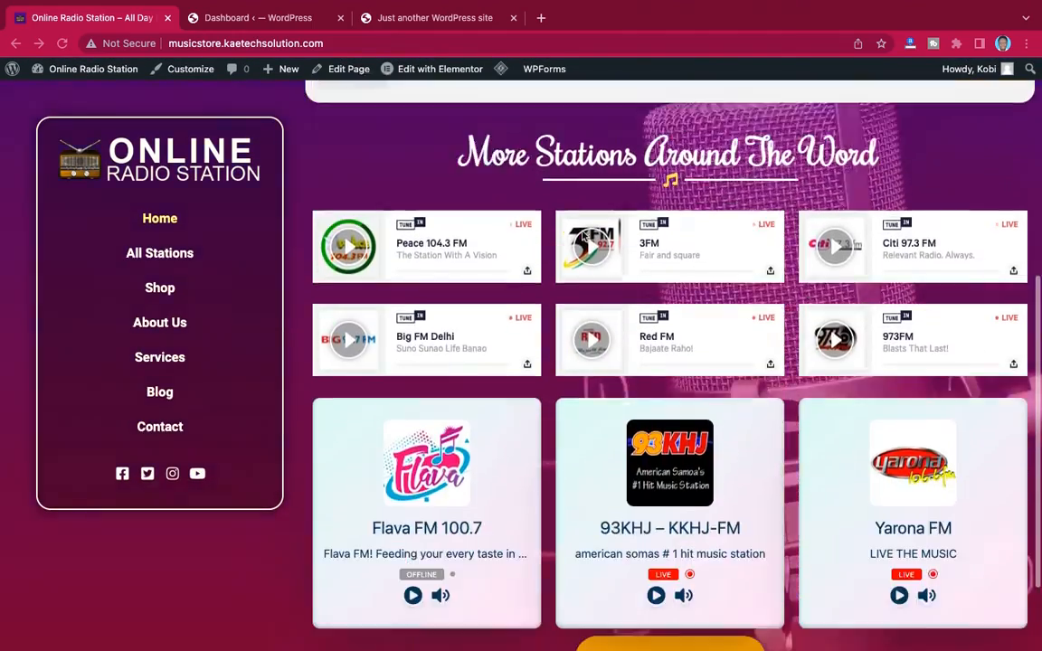
scroll(523, 207, "up", 3)
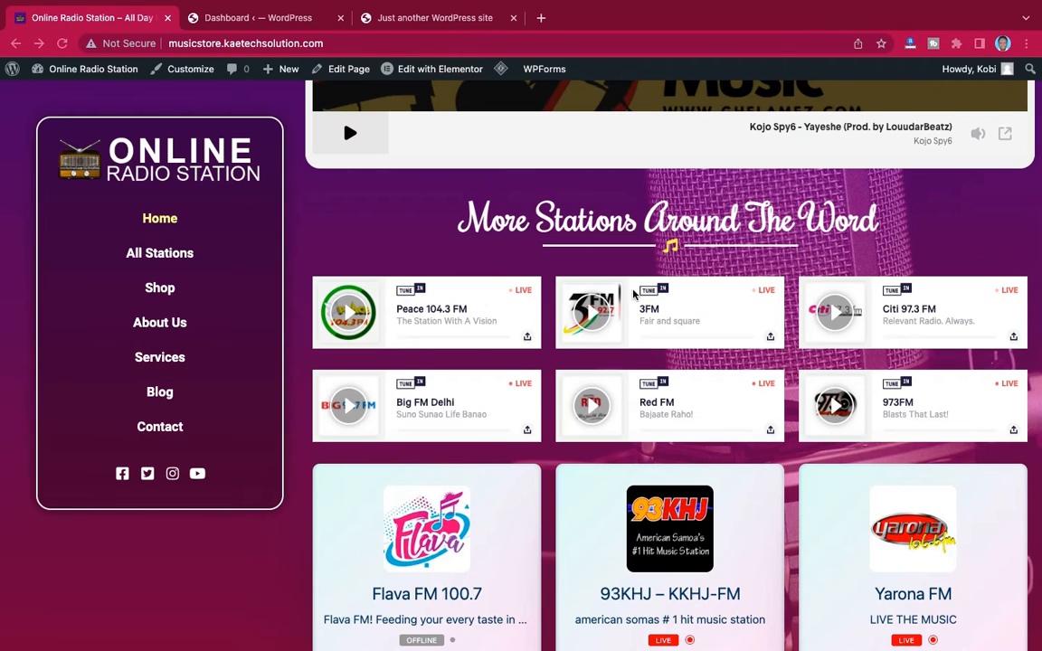
scroll(625, 291, "up", 4)
scroll(632, 293, "down", 4)
scroll(633, 294, "down", 1)
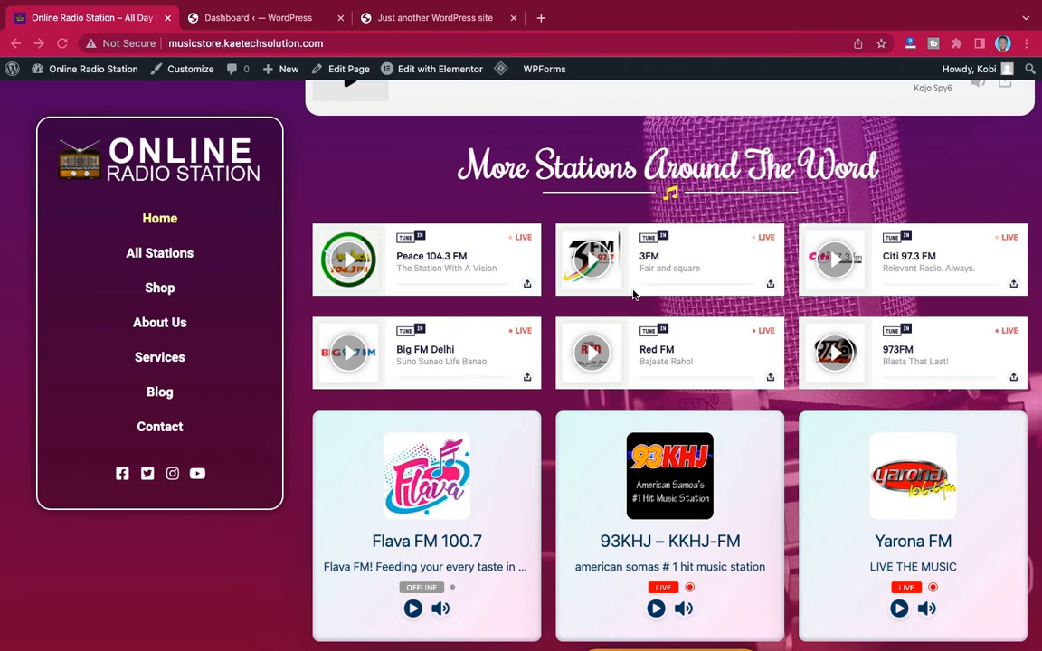
scroll(633, 294, "up", 4)
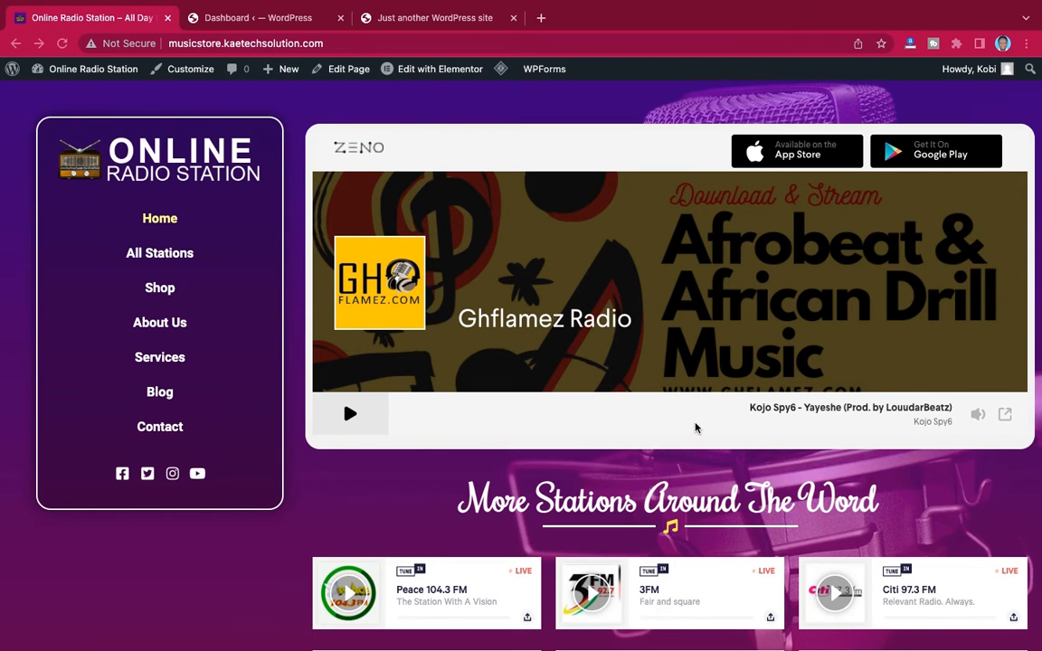
scroll(695, 425, "down", 4)
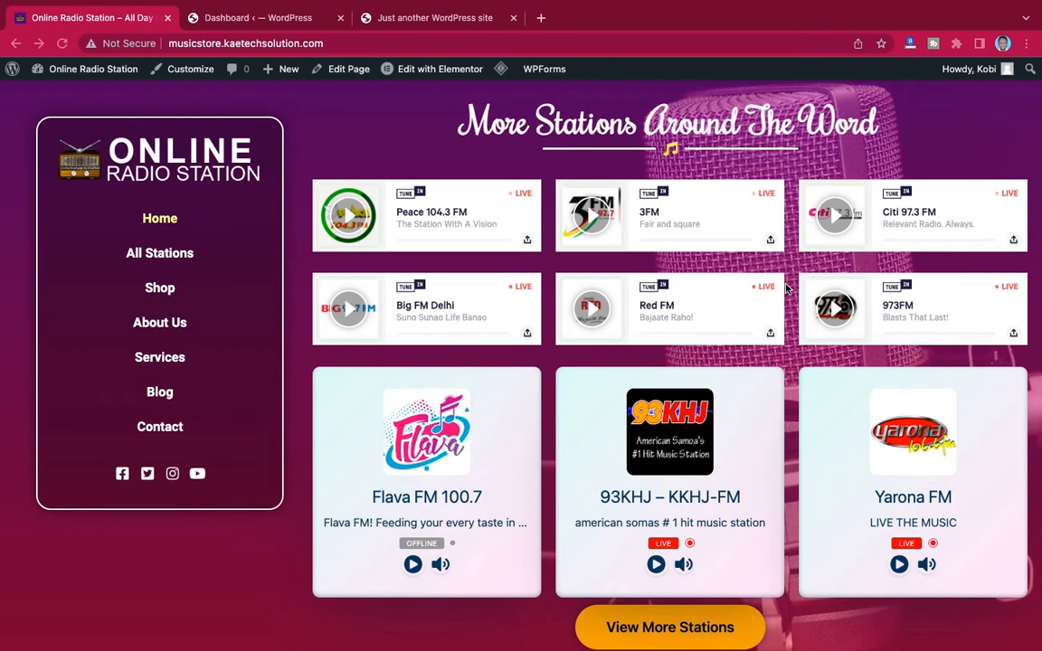
scroll(786, 288, "up", 5)
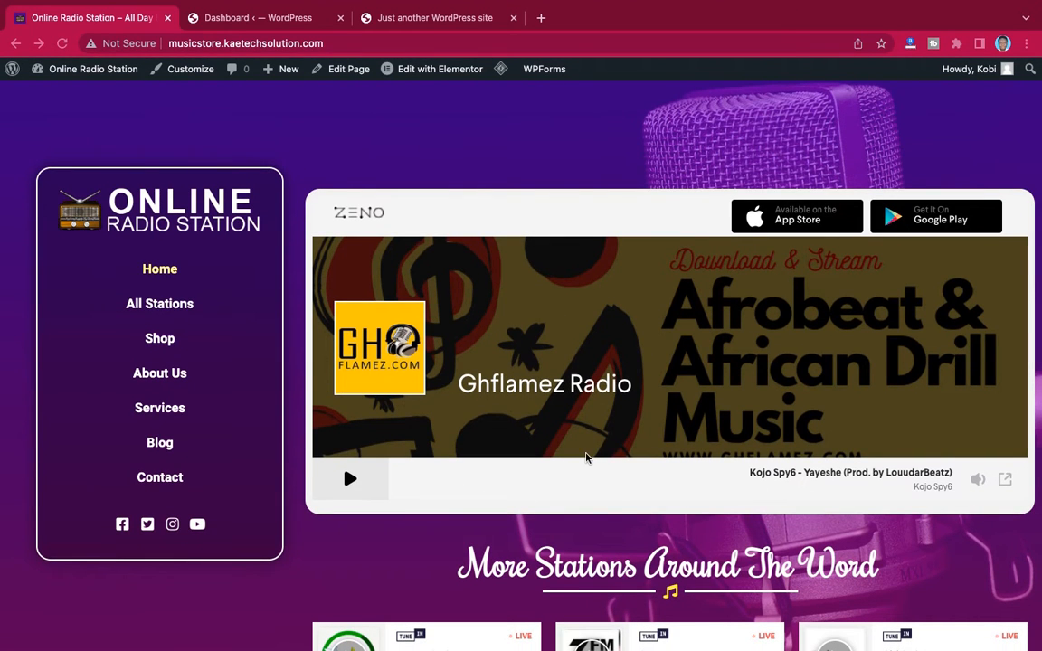
scroll(586, 456, "down", 5)
scroll(586, 457, "down", 2)
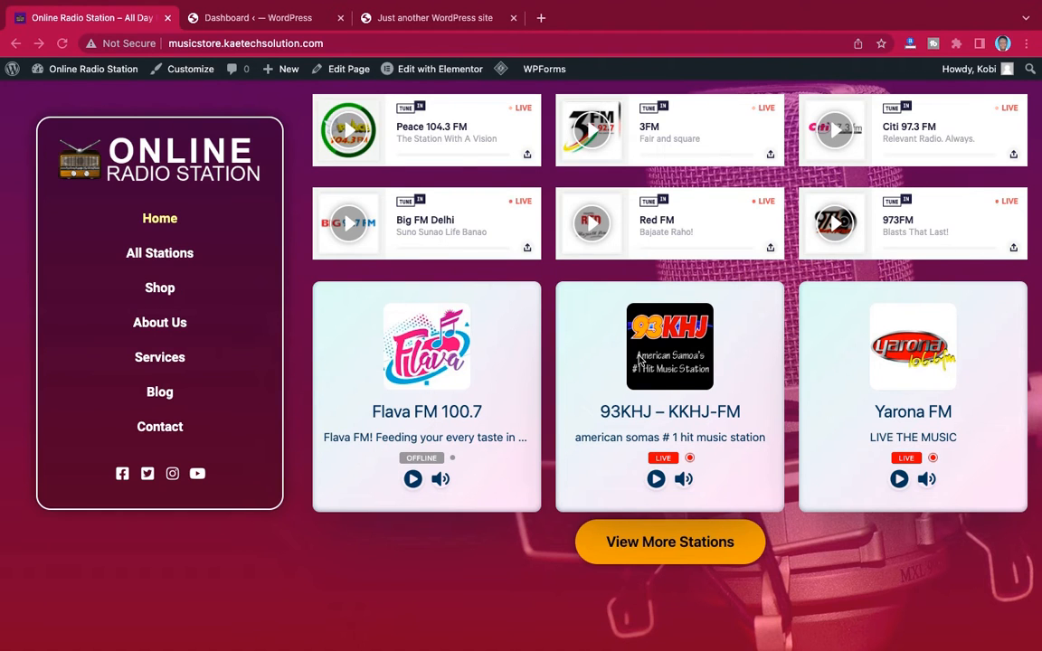
scroll(638, 359, "up", 2)
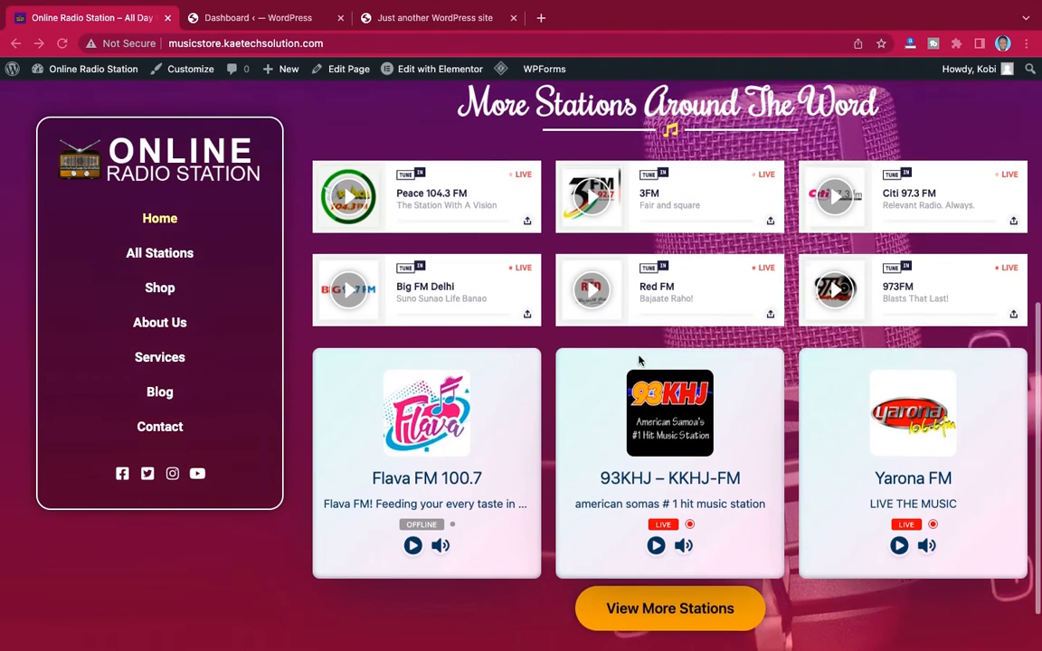
scroll(639, 359, "up", 1)
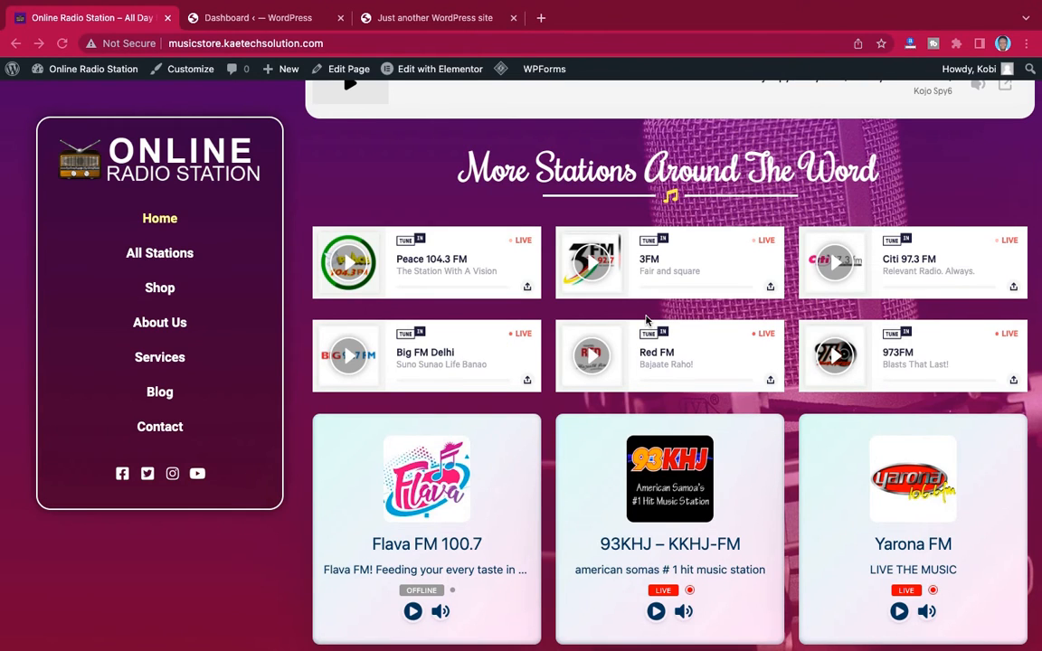
scroll(646, 319, "down", 3)
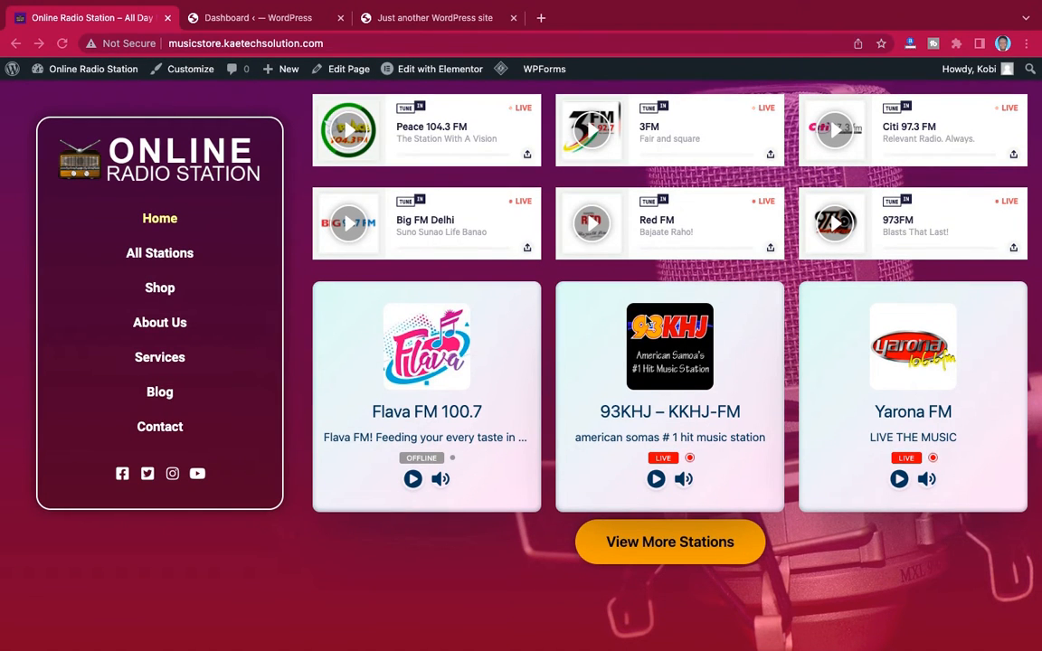
scroll(648, 322, "up", 10)
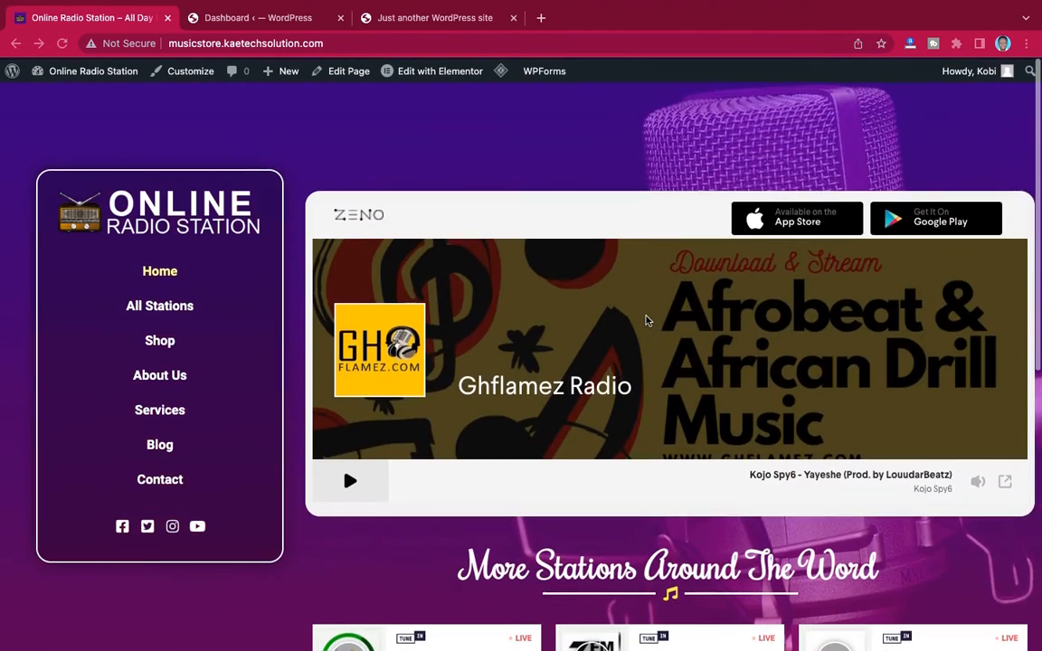
scroll(645, 318, "down", 7)
scroll(646, 319, "down", 1)
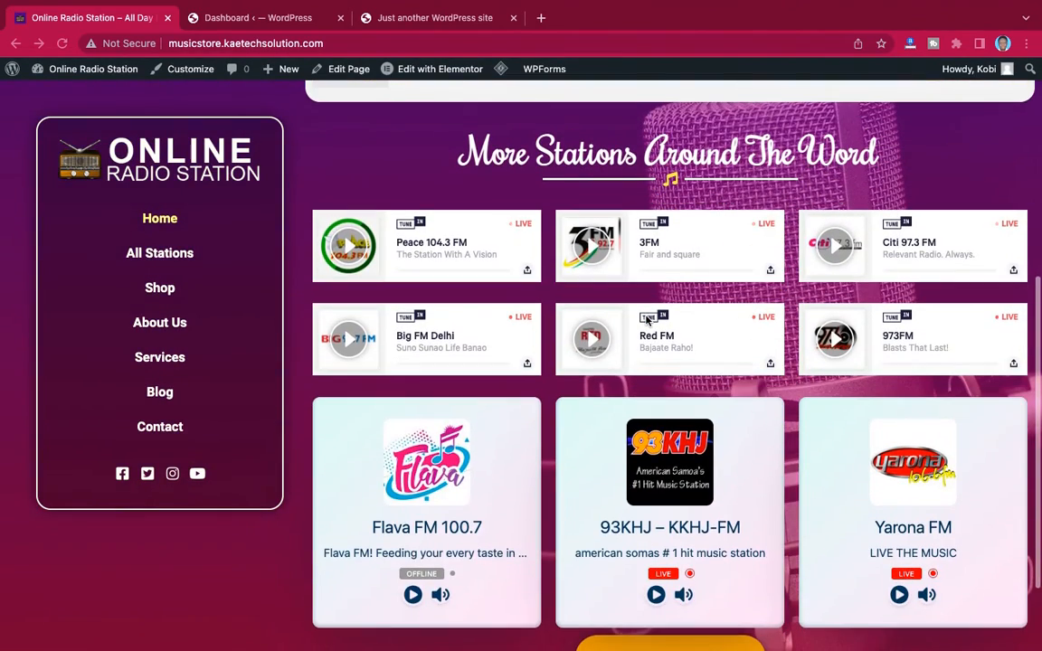
scroll(647, 319, "down", 3)
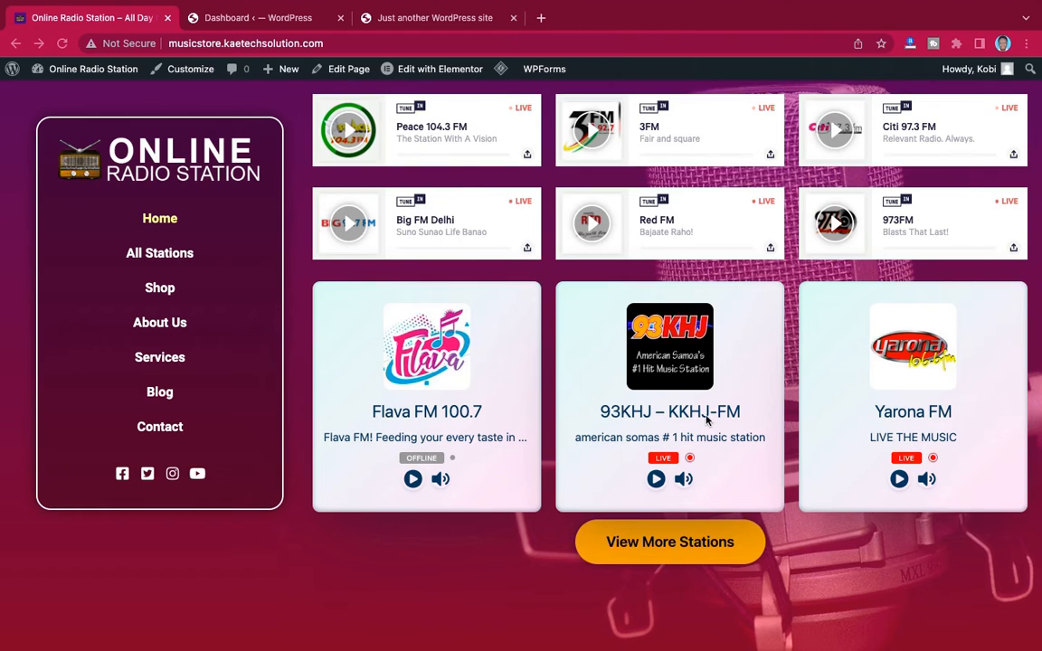
scroll(710, 421, "up", 3)
scroll(709, 421, "down", 3)
scroll(708, 419, "up", 5)
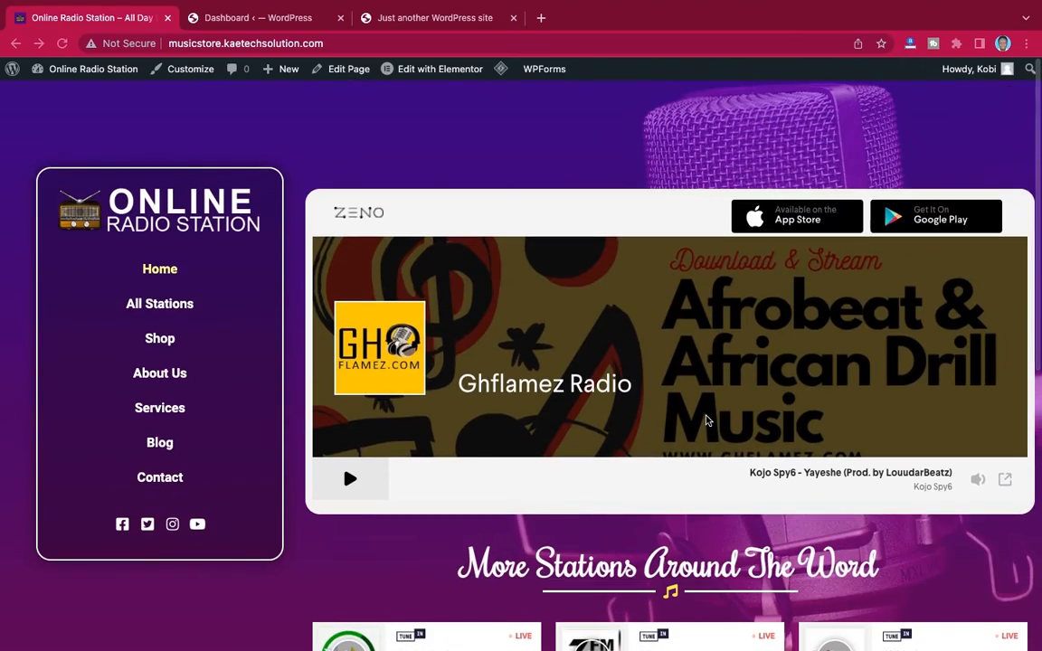
scroll(708, 419, "down", 5)
scroll(708, 420, "up", 5)
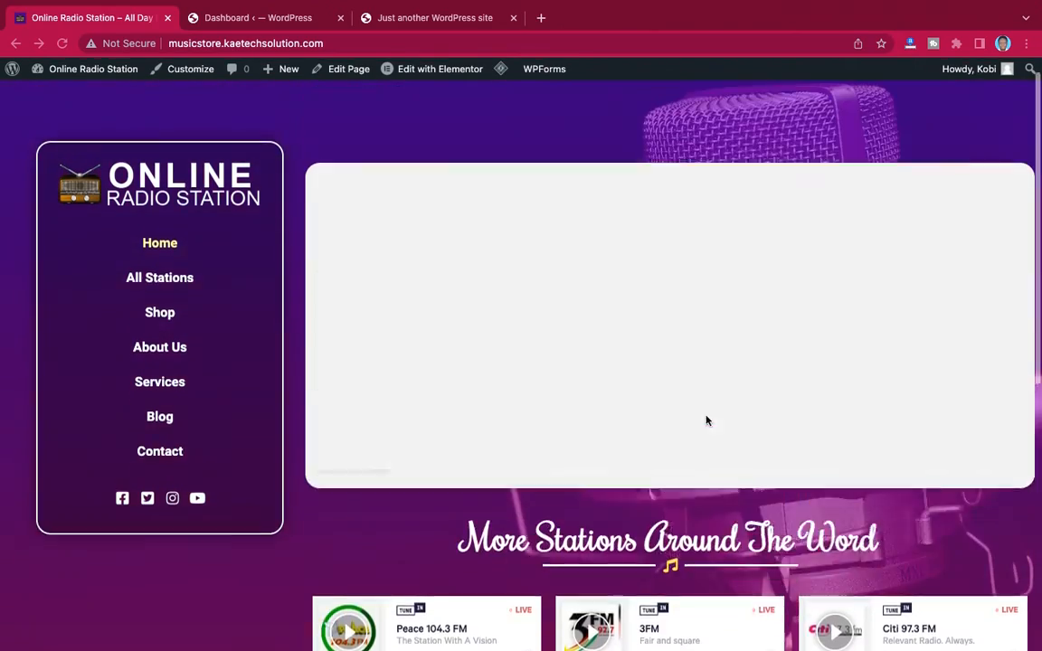
scroll(708, 420, "down", 5)
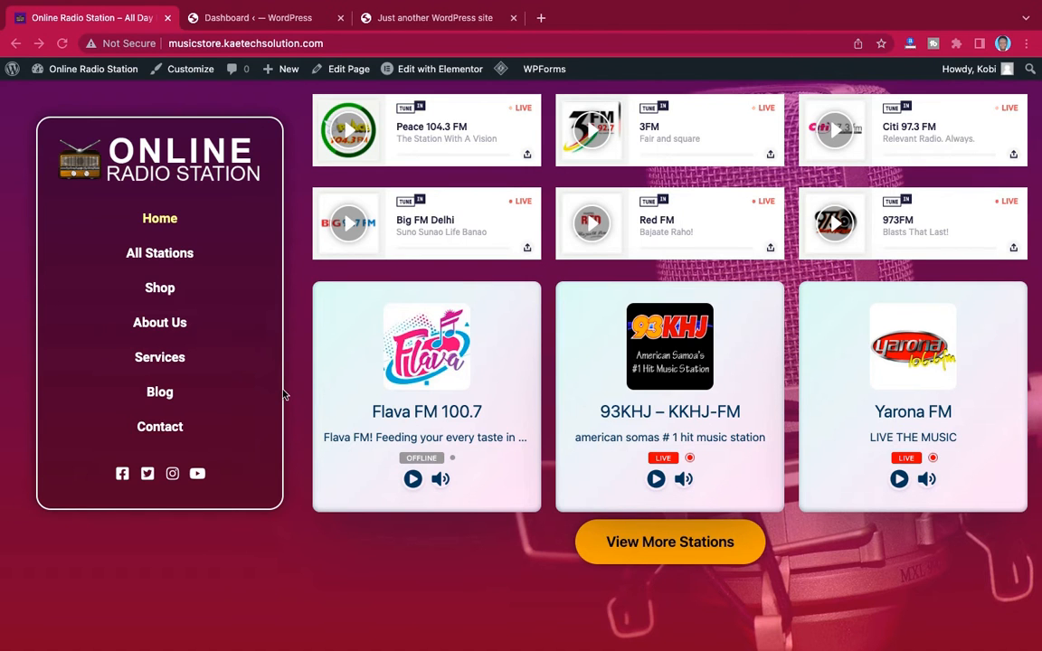
scroll(604, 307, "up", 5)
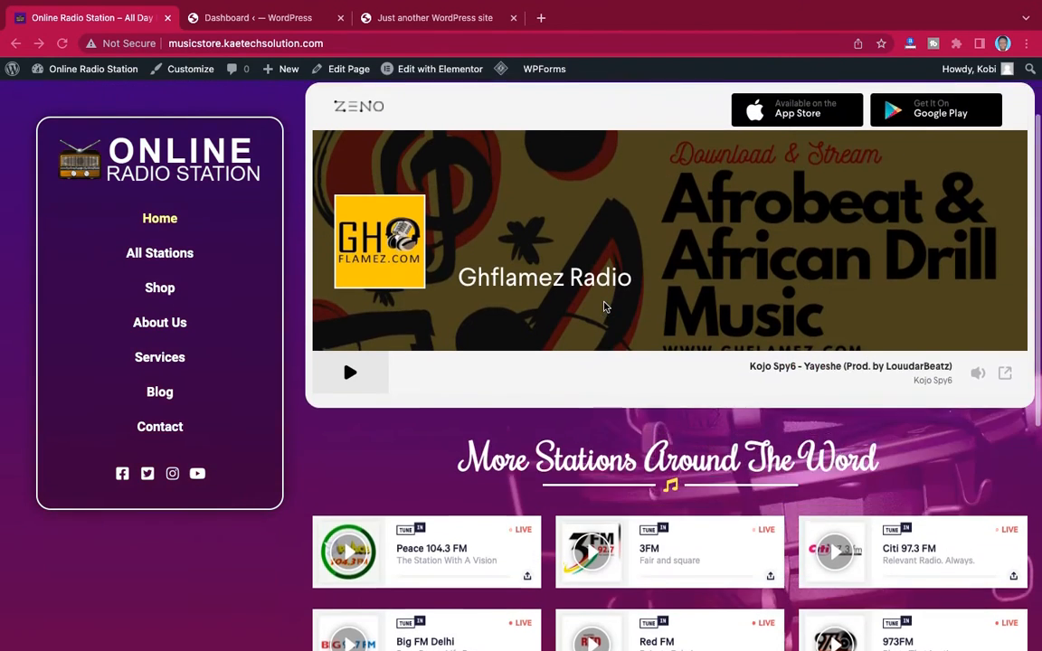
scroll(605, 308, "down", 2)
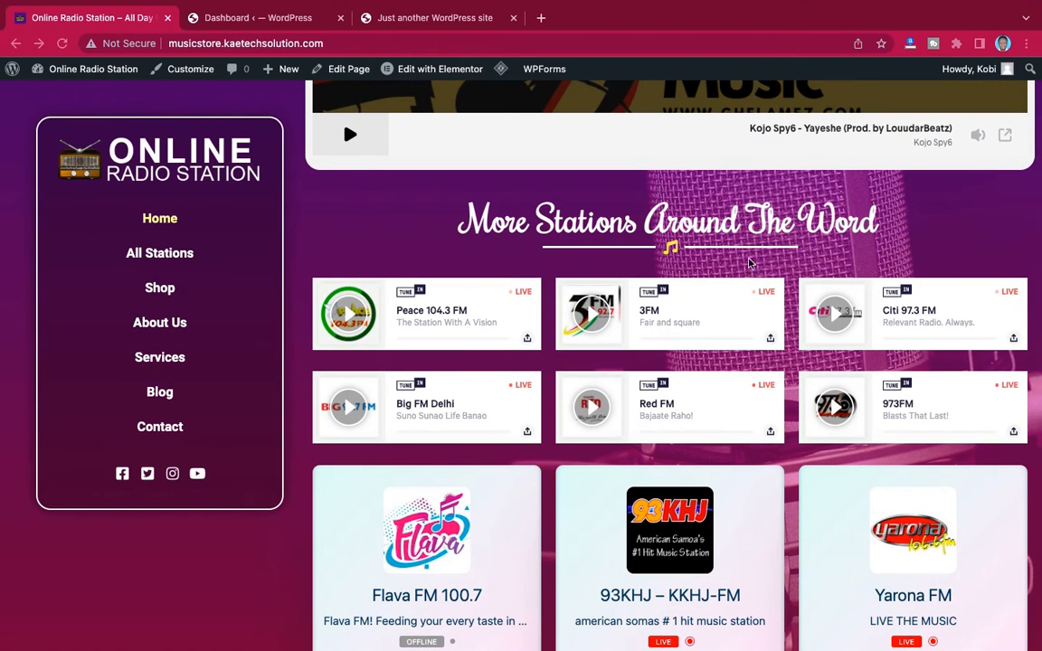
Open the full station directory through View More Stations and look through its station list
scroll(690, 249, "down", 2)
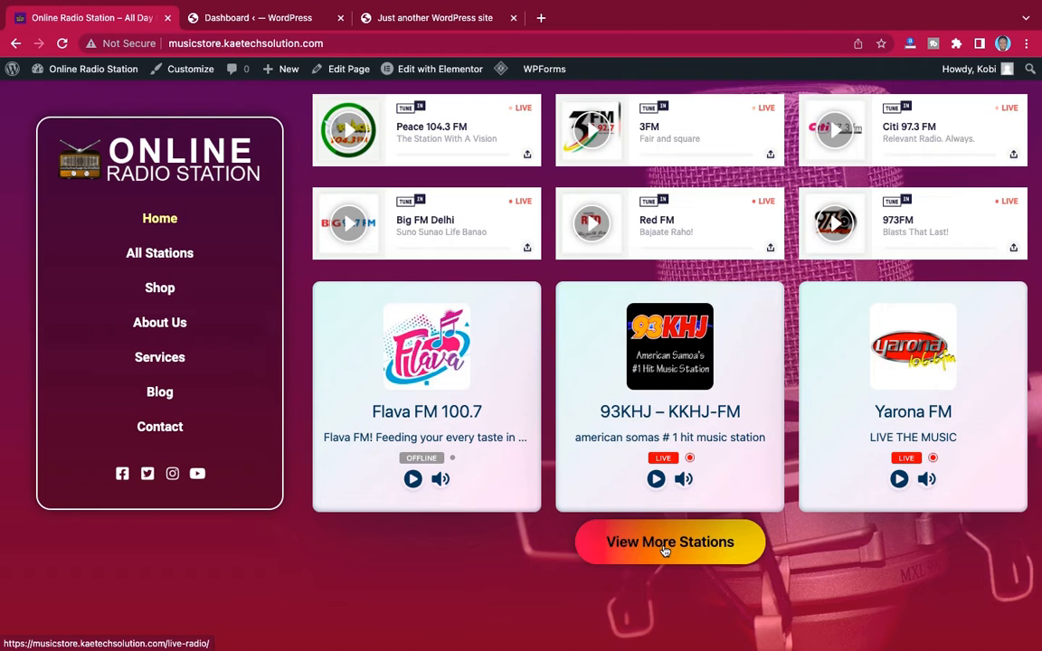
left_click(665, 551)
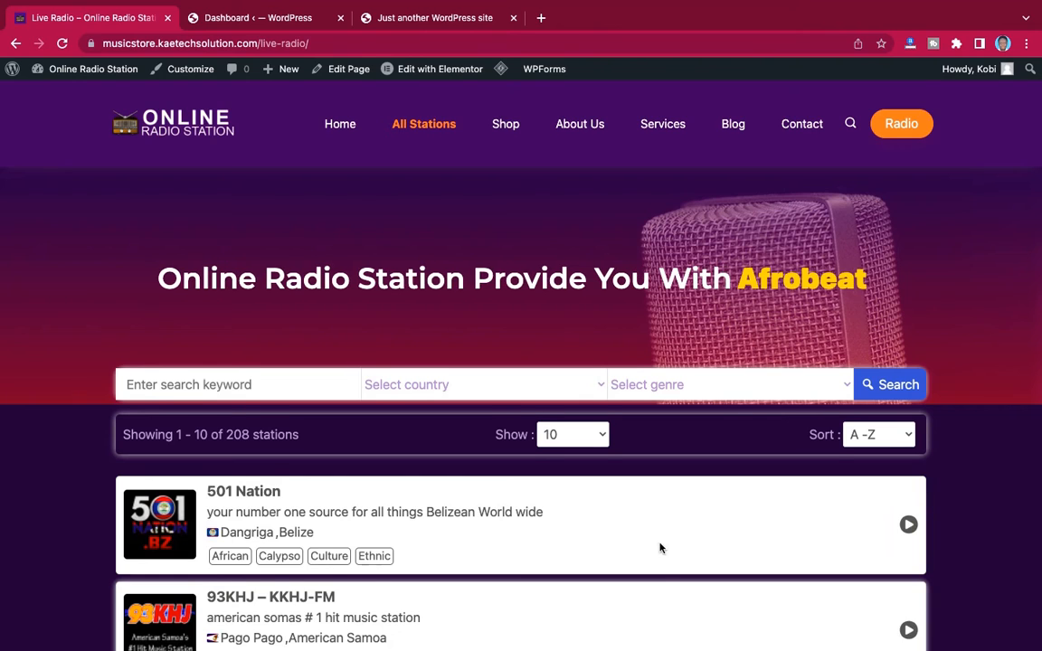
scroll(660, 548, "down", 5)
scroll(660, 548, "down", 6)
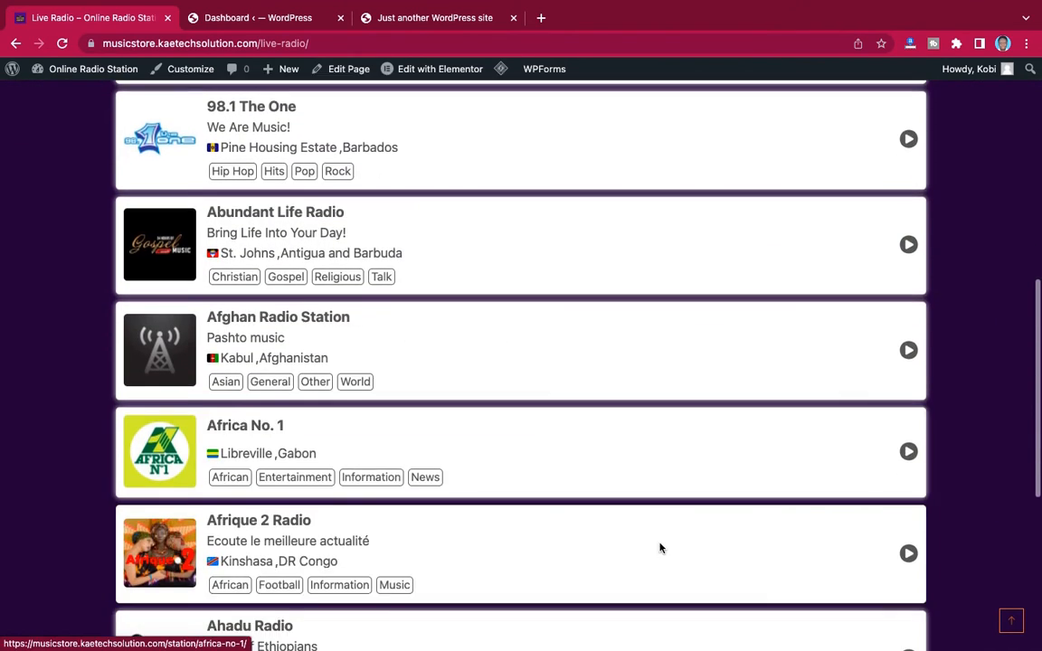
scroll(660, 548, "up", 2)
scroll(660, 548, "up", 10)
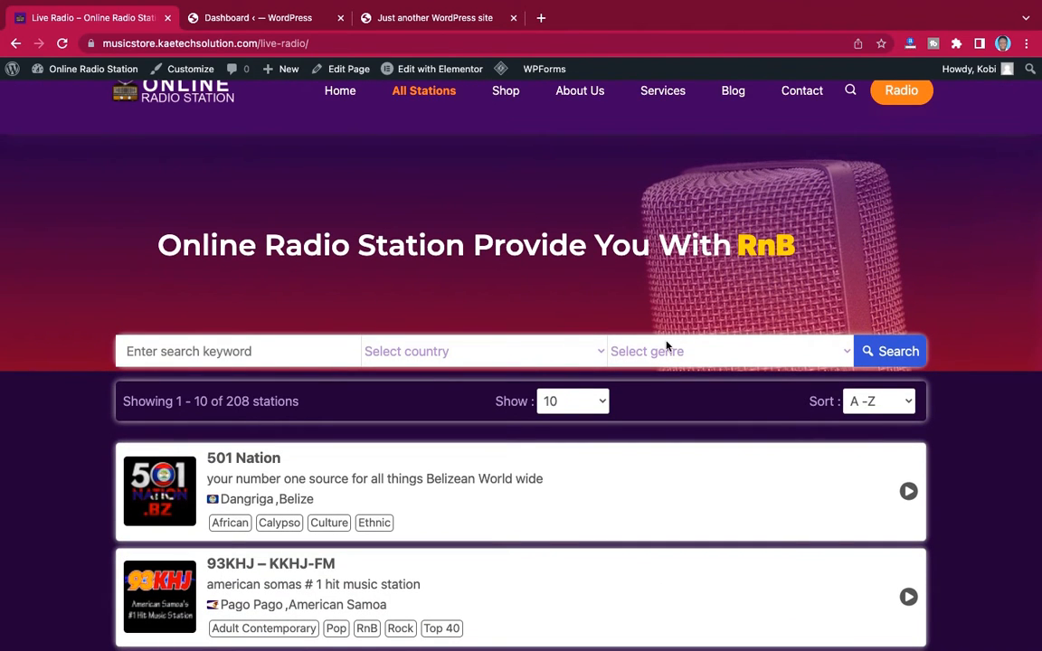
Review the countries offered by the station directory's country filter, leaving without choosing one
left_click(500, 362)
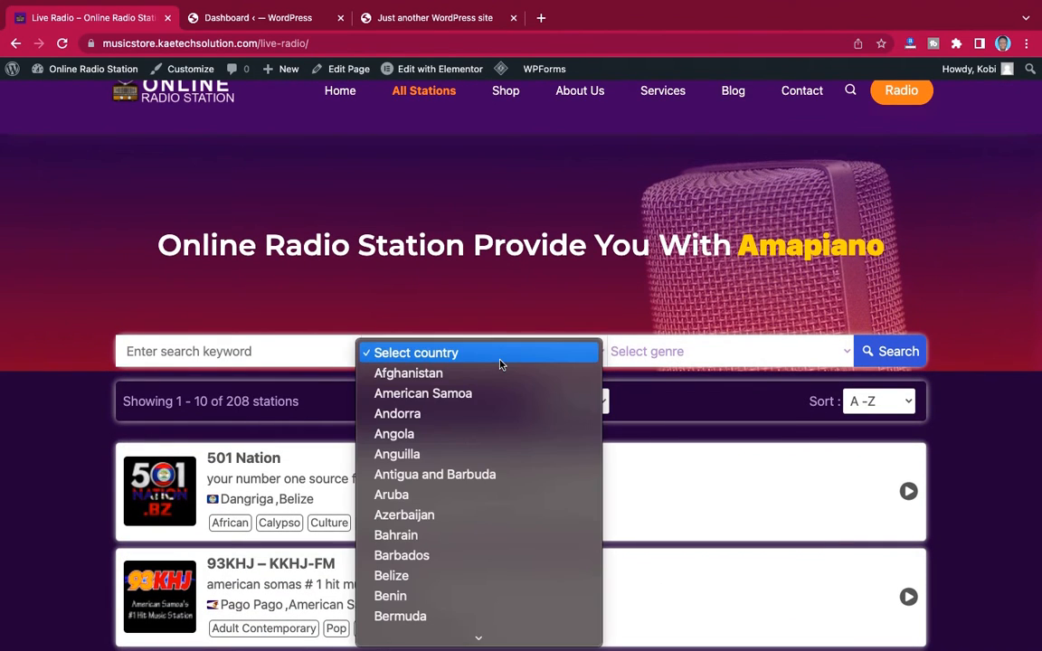
scroll(468, 570, "down", 6)
scroll(468, 570, "up", 1)
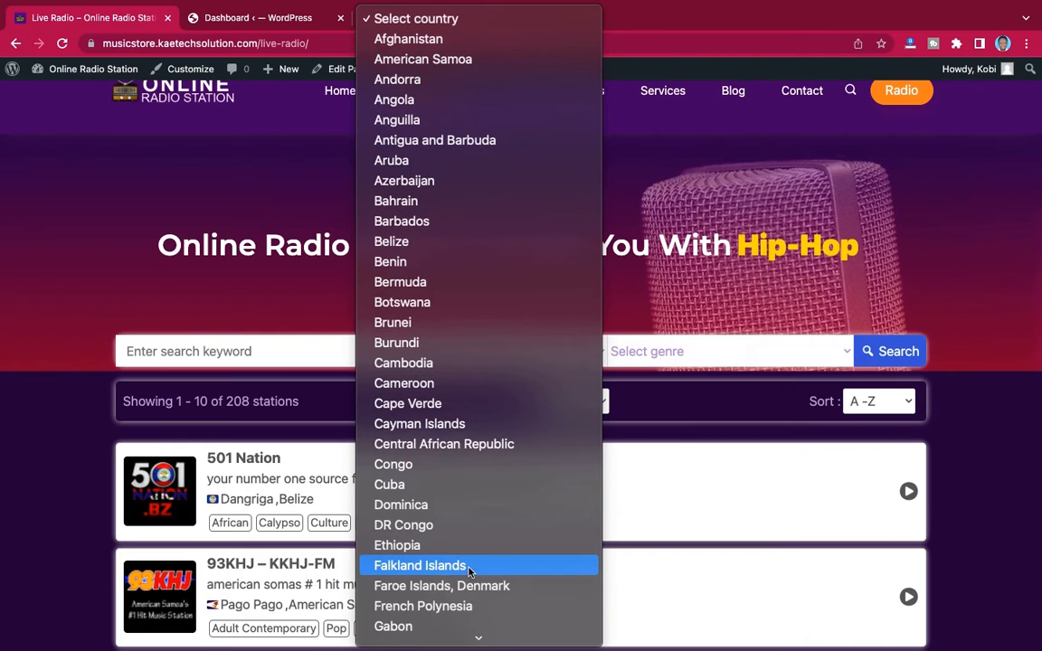
scroll(469, 570, "down", 1)
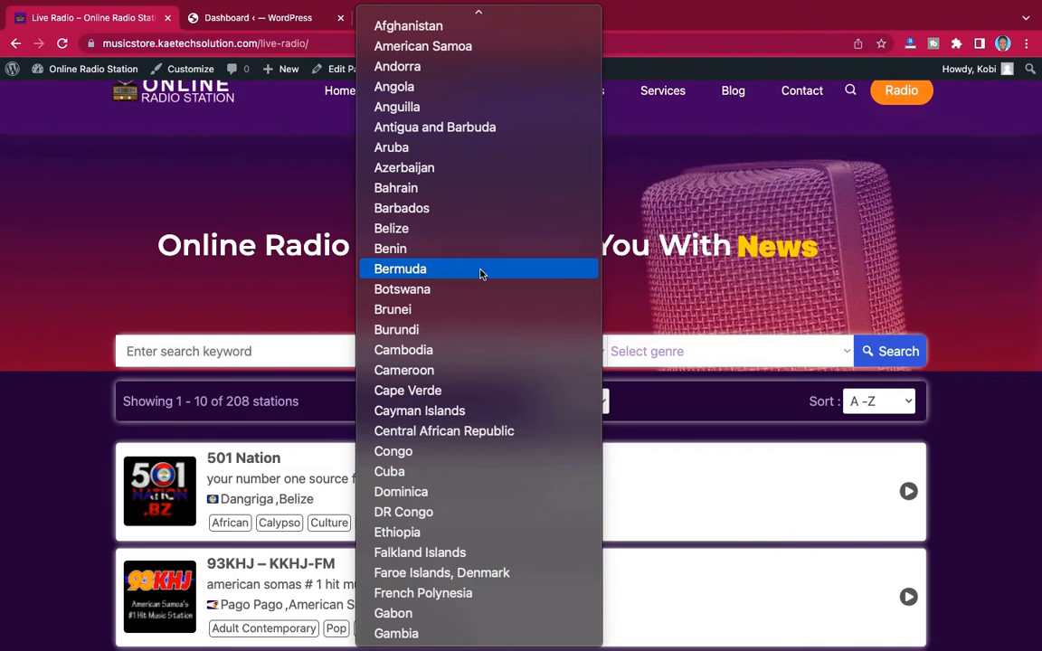
left_click(314, 309)
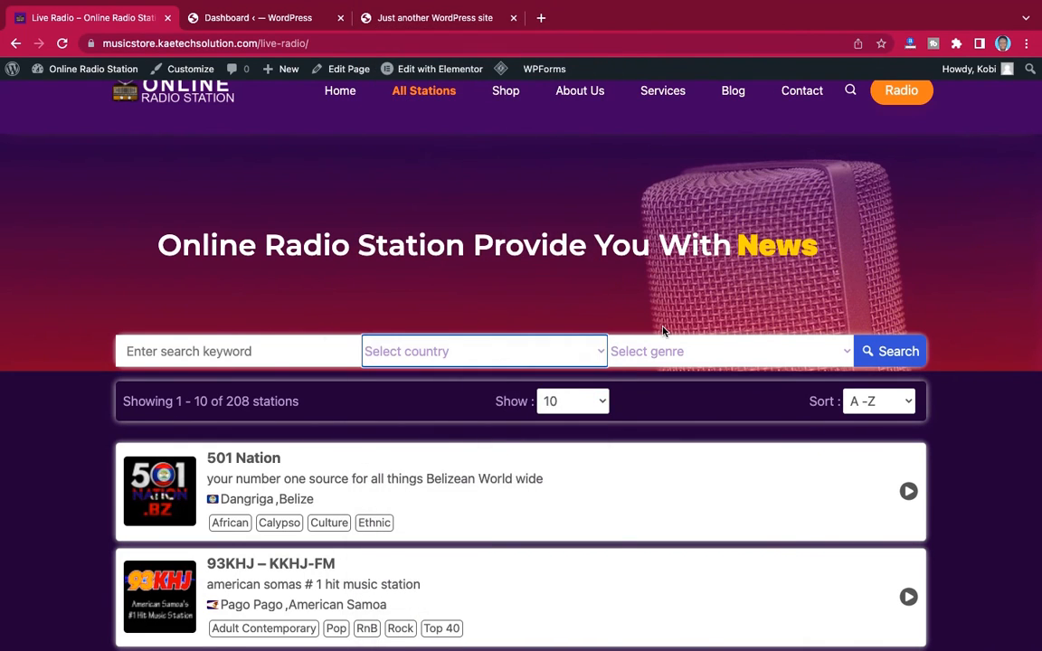
Review the genres offered by the directory's genre filter without choosing one, and look through the station list
left_click(672, 358)
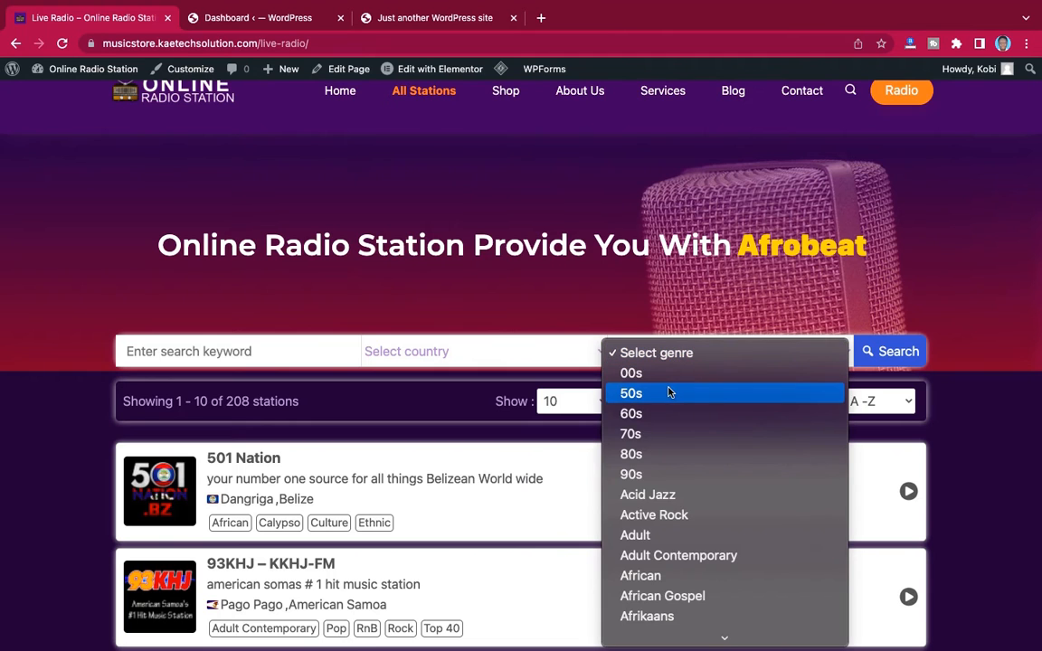
scroll(678, 494, "down", 10)
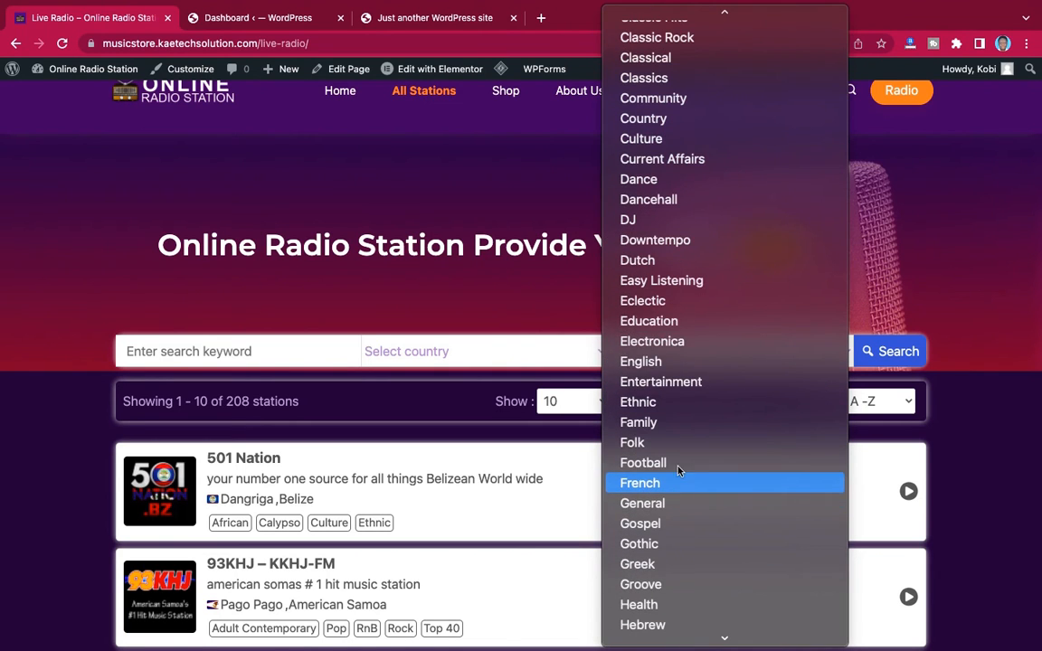
scroll(700, 181, "up", 10)
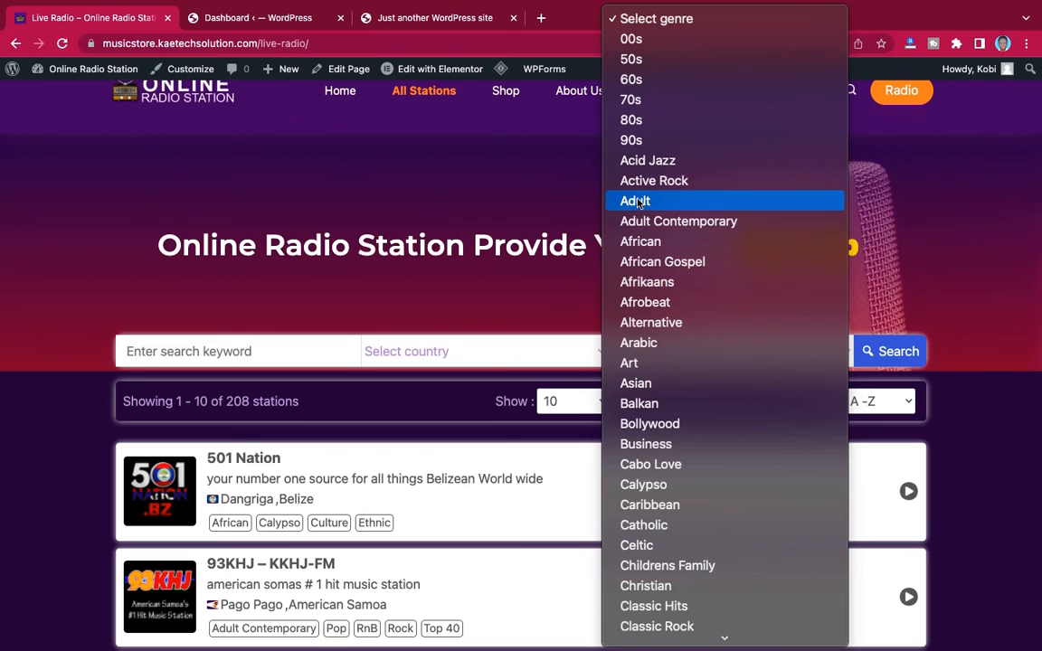
left_click(543, 253)
scroll(500, 465, "down", 5)
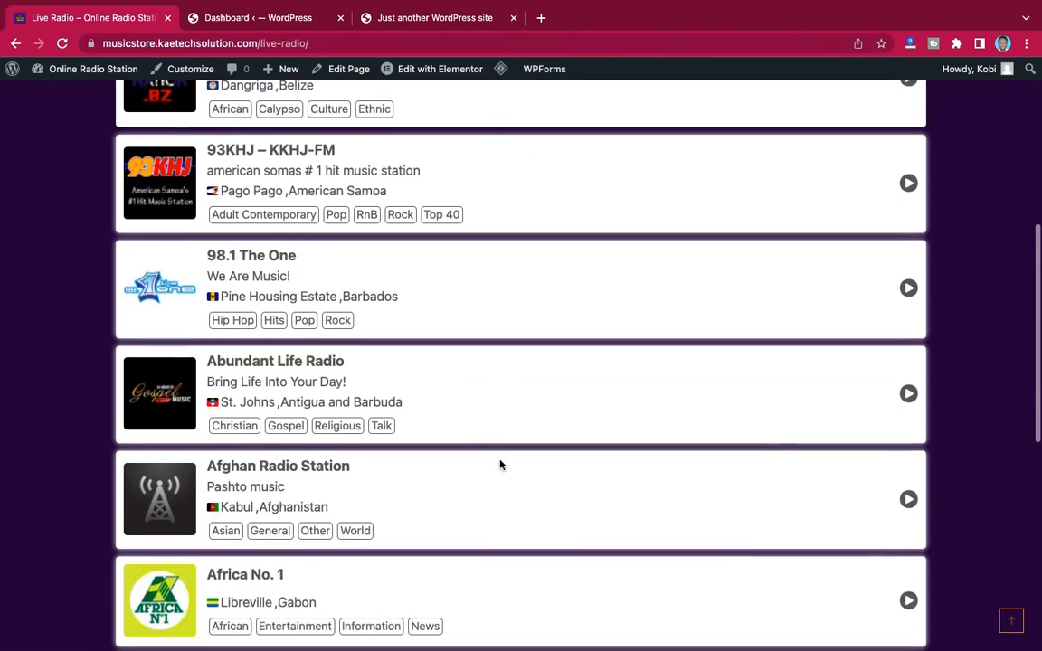
scroll(500, 465, "down", 5)
scroll(500, 465, "up", 15)
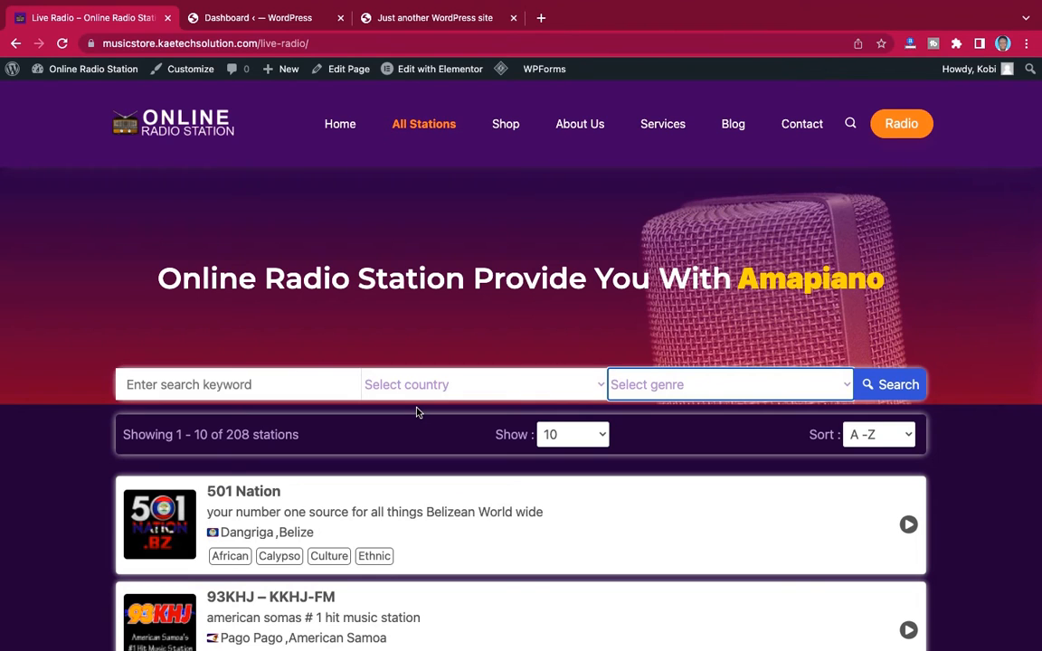
Return to the home page, open the Shop page and examine its music products with their prices and cart options
left_click(340, 126)
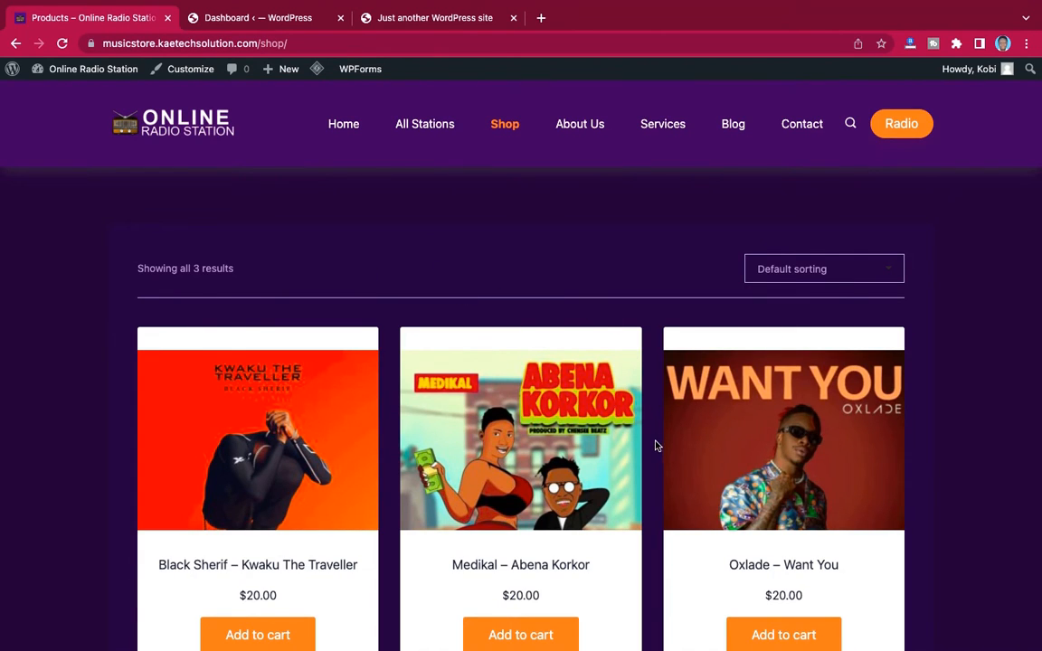
scroll(656, 445, "down", 5)
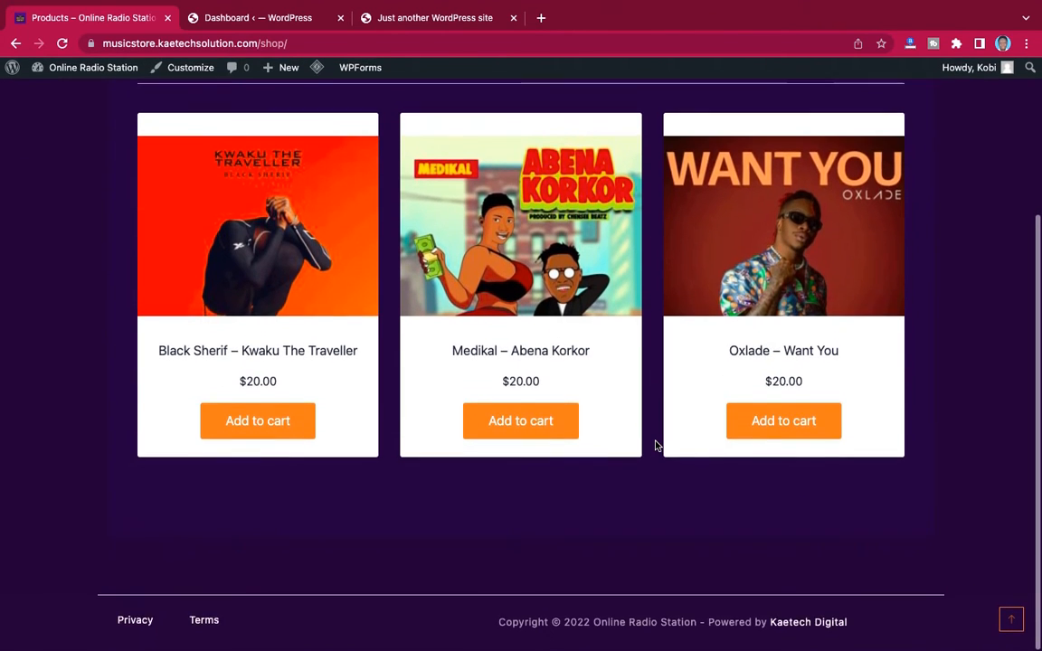
scroll(657, 445, "up", 2)
scroll(657, 444, "up", 2)
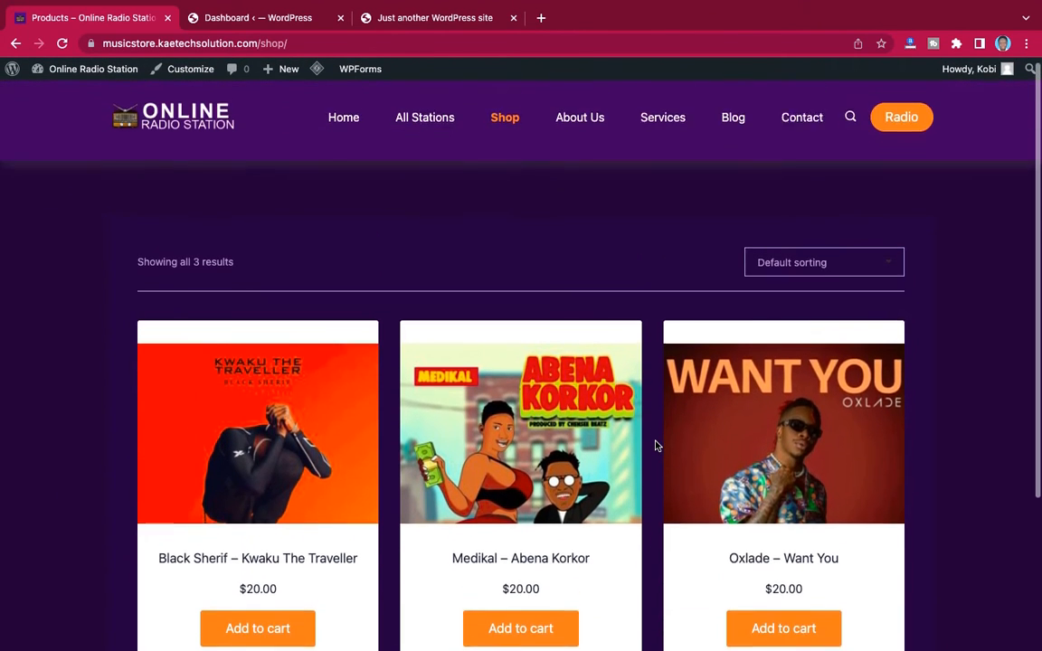
scroll(656, 445, "down", 3)
scroll(657, 445, "down", 1)
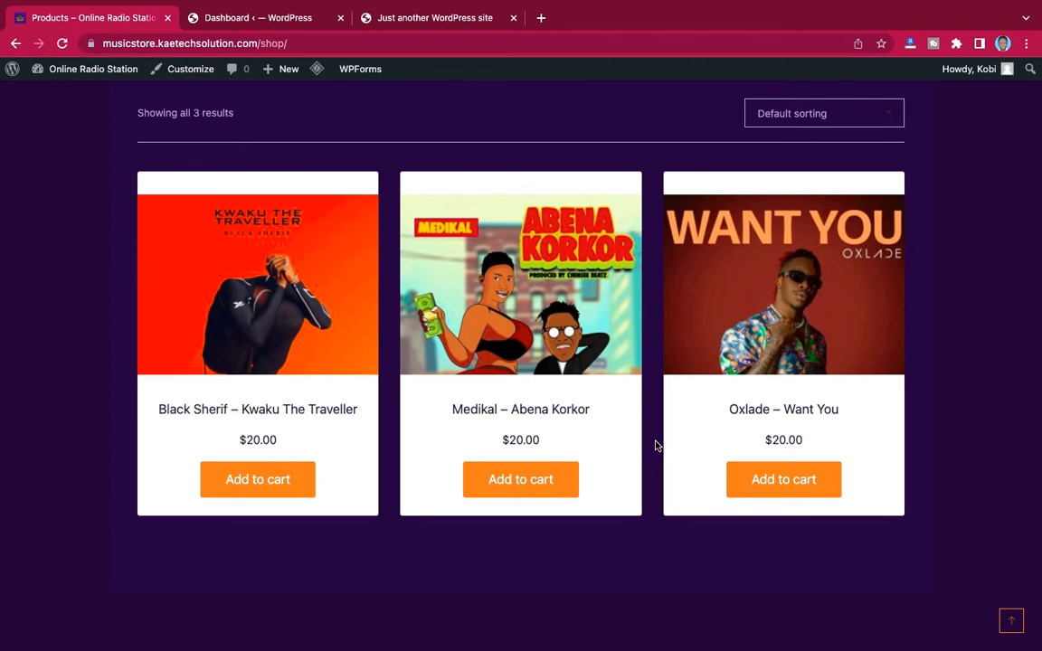
scroll(657, 445, "up", 2)
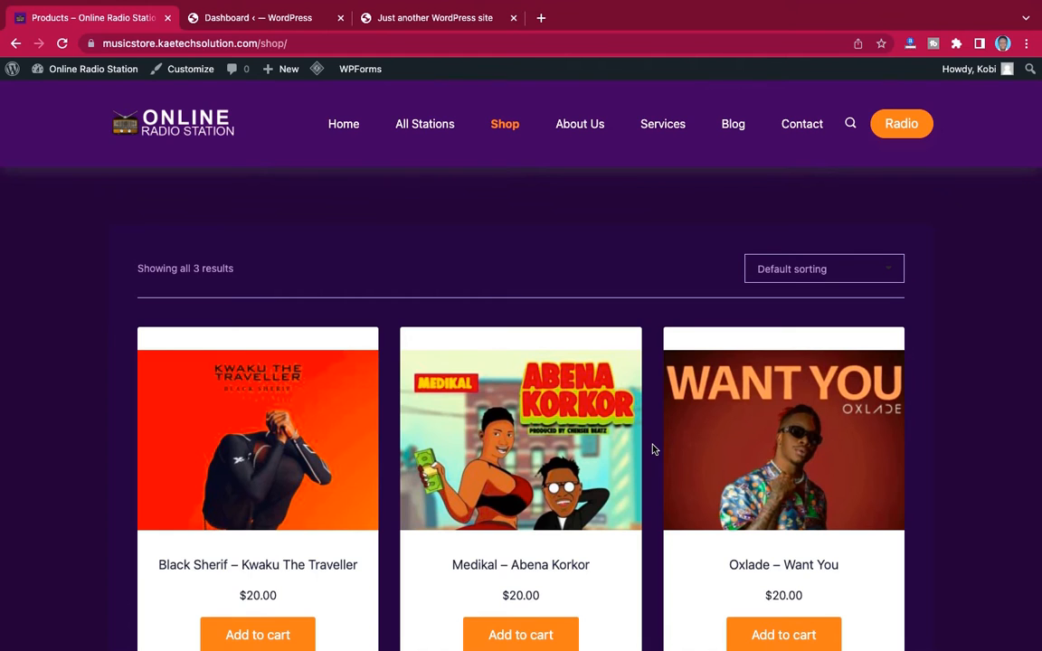
scroll(653, 449, "down", 2)
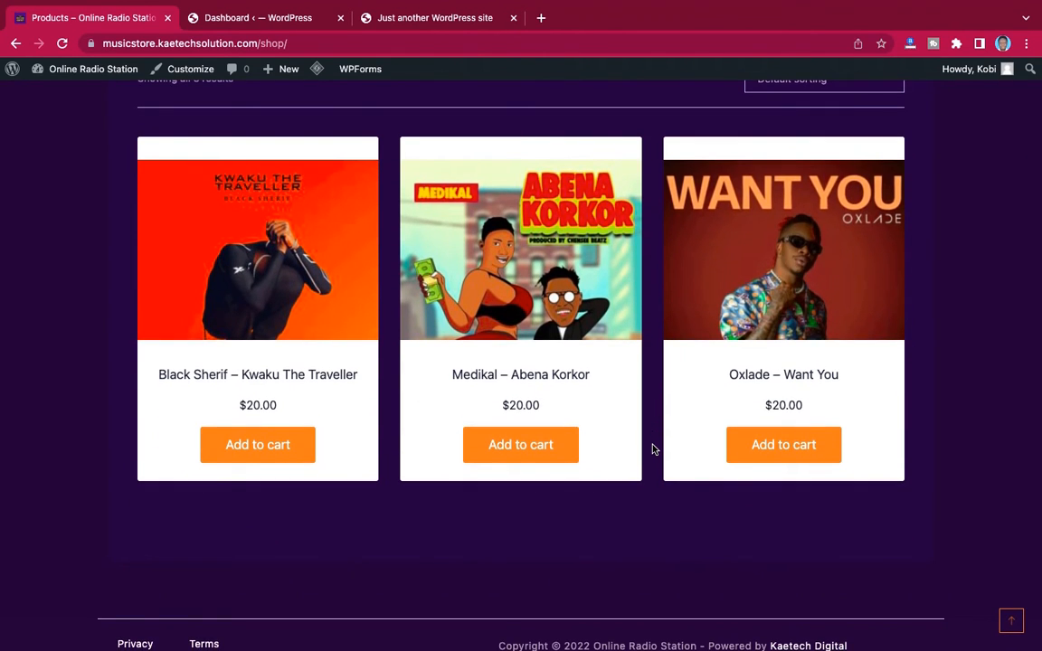
scroll(654, 448, "up", 2)
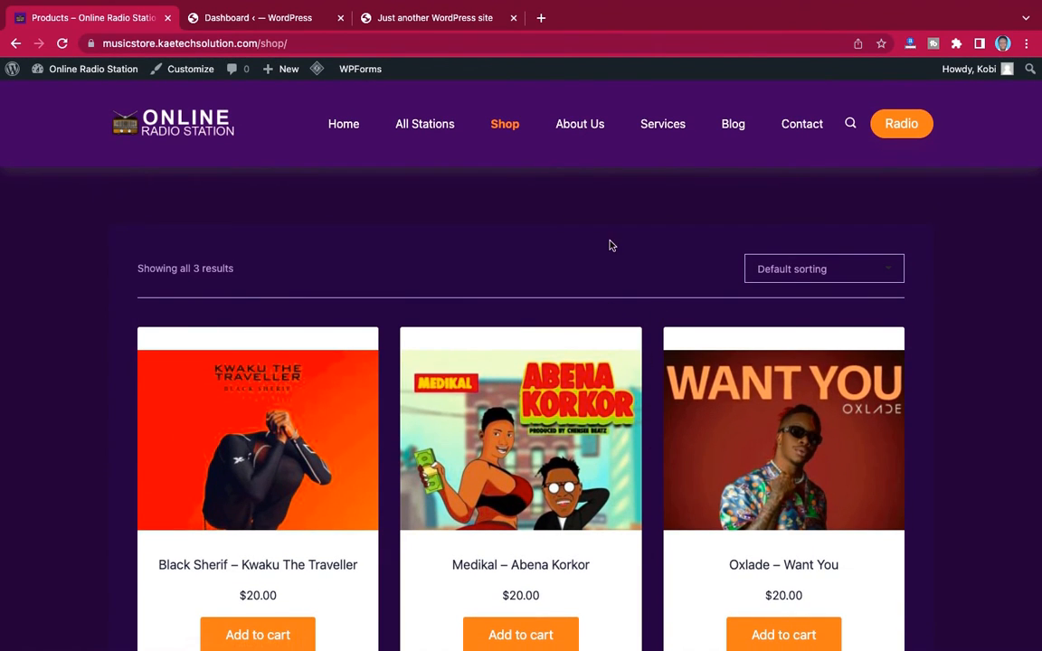
Open the About Us page and examine its station description, Weekly Program list and embedded Ghflamez Radio player
left_click(583, 126)
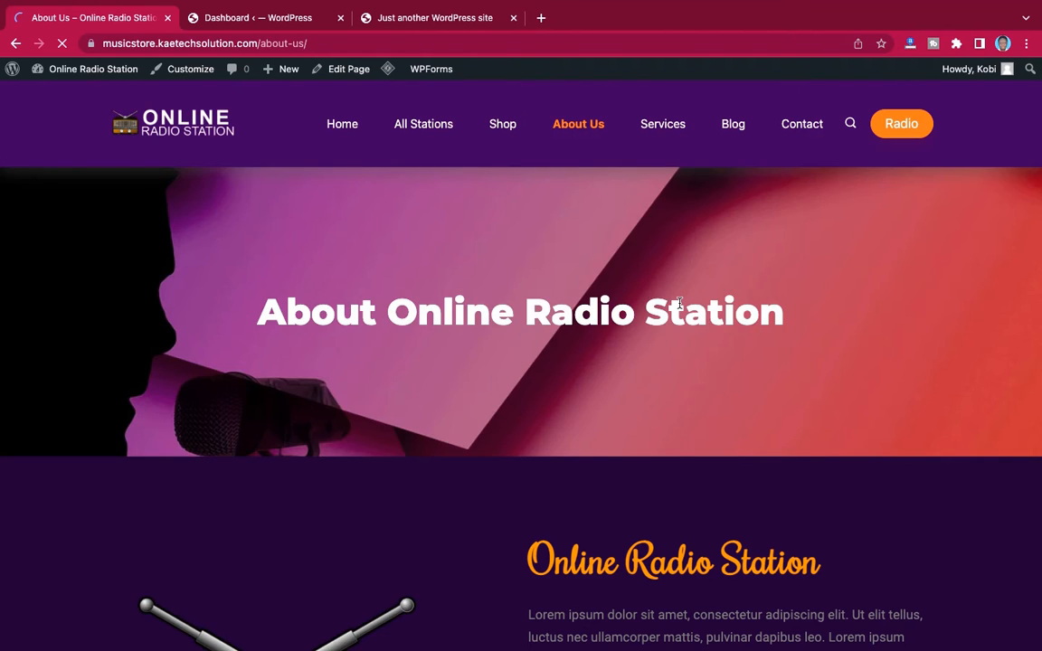
scroll(679, 302, "down", 5)
scroll(679, 303, "down", 2)
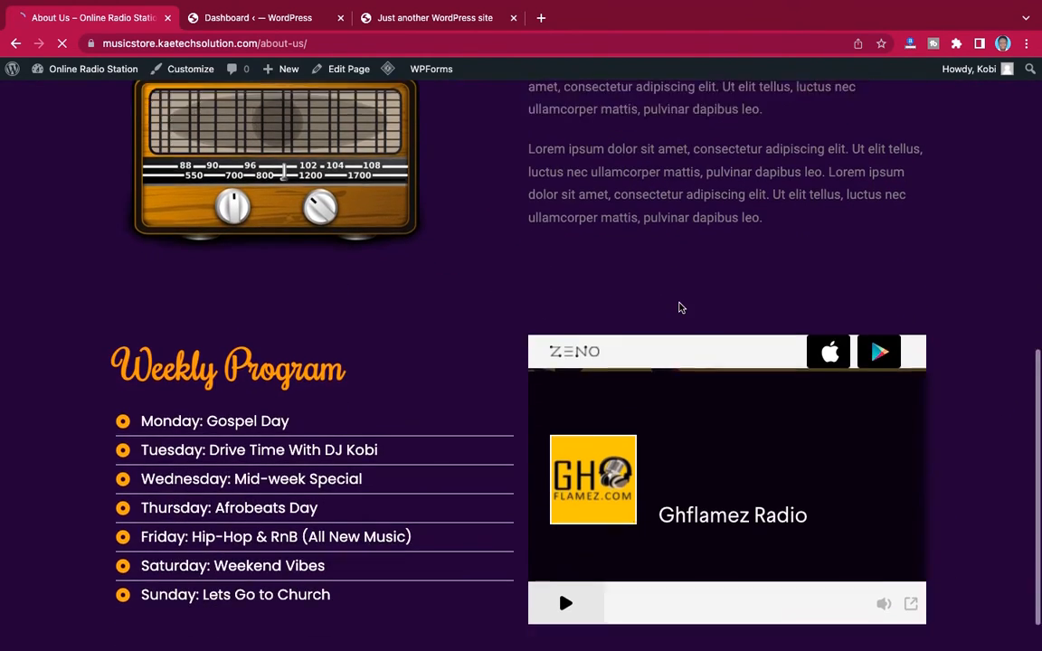
scroll(679, 304, "up", 3)
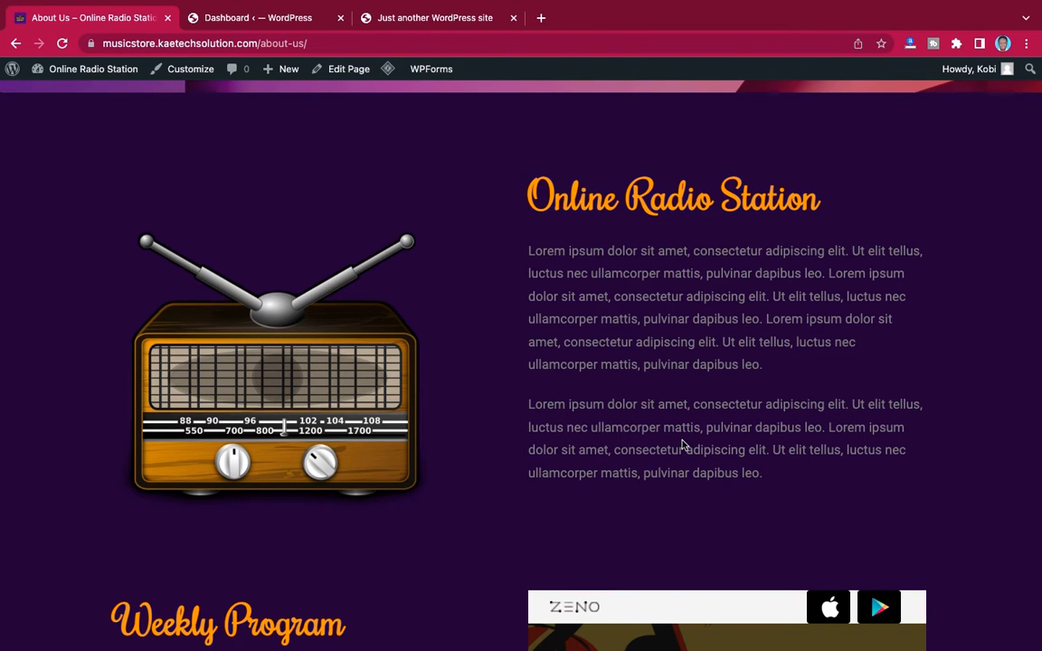
scroll(684, 444, "down", 1)
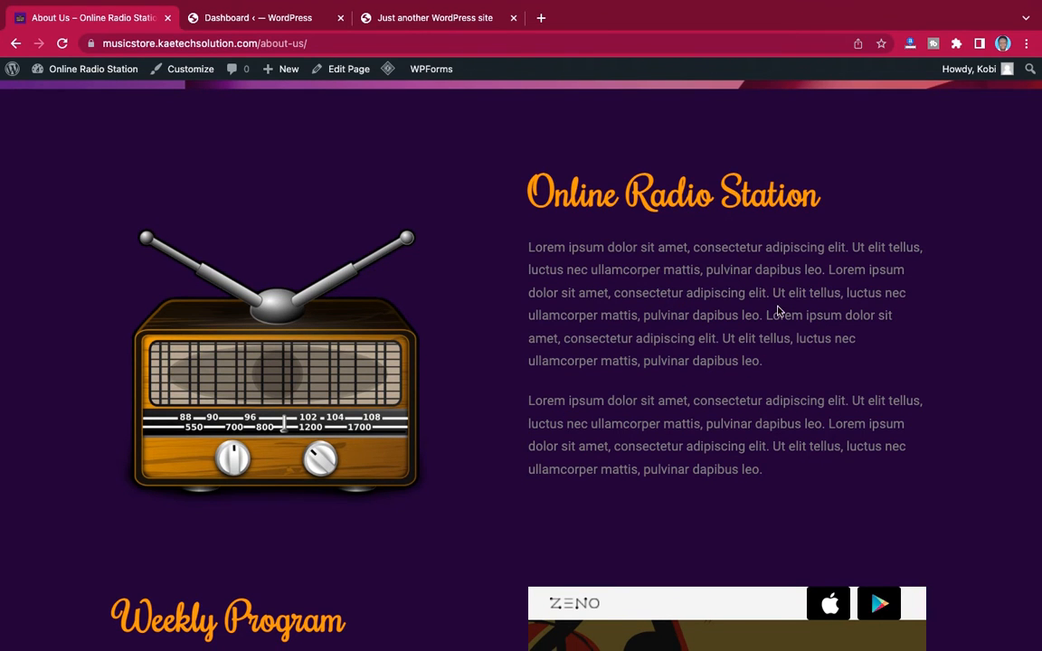
scroll(746, 484, "down", 3)
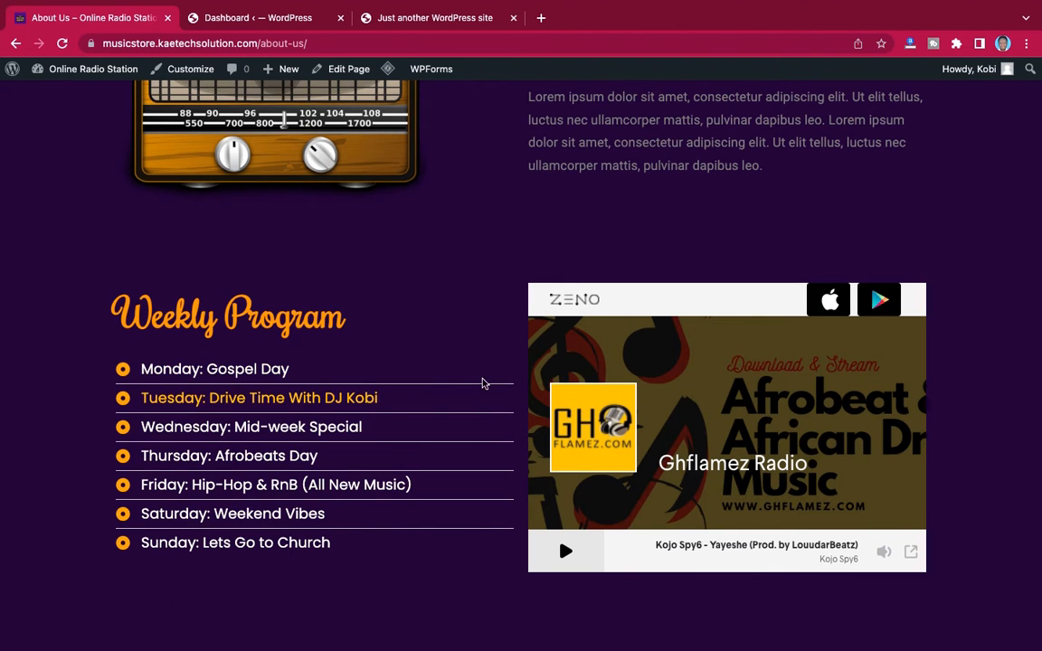
scroll(488, 412, "up", 5)
scroll(497, 357, "up", 5)
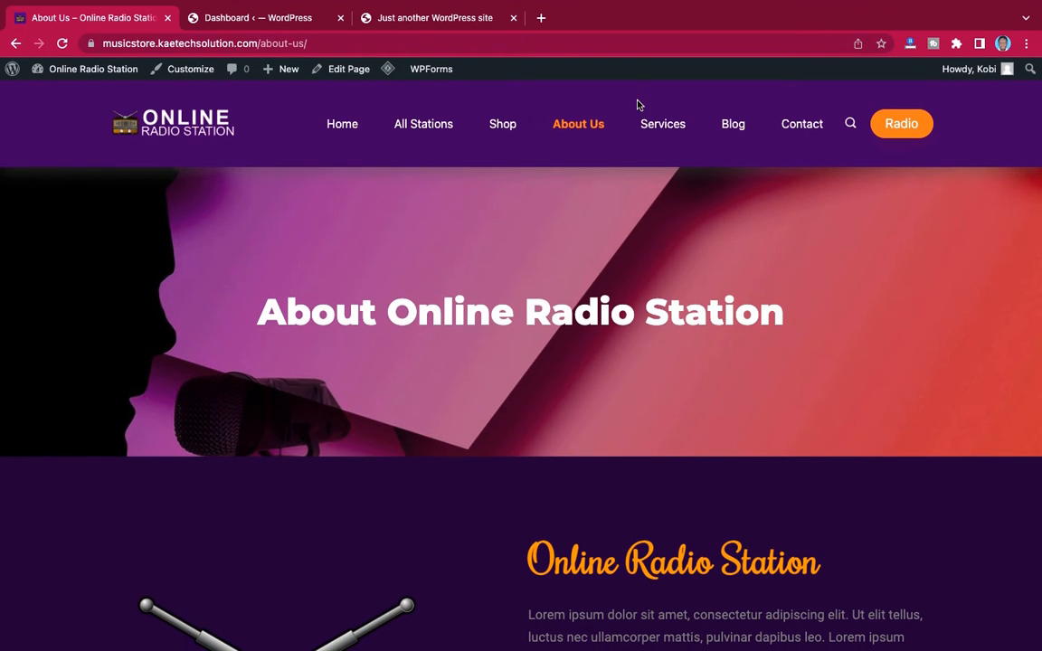
Open the Services page and look through its radio services, digital marketing and music shop cards
left_click(664, 133)
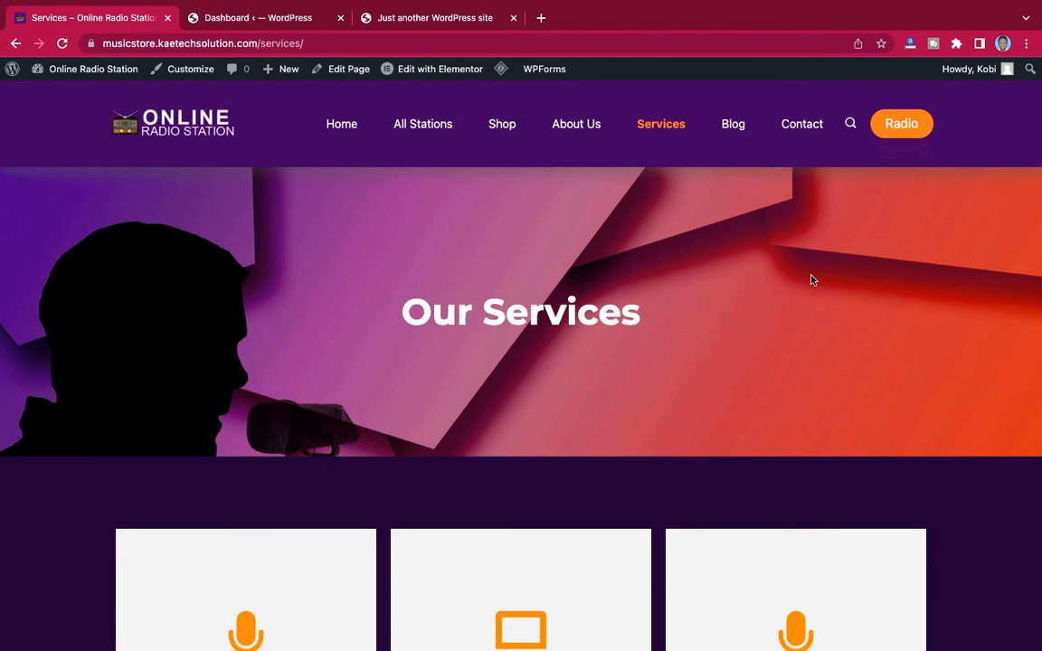
scroll(811, 280, "down", 5)
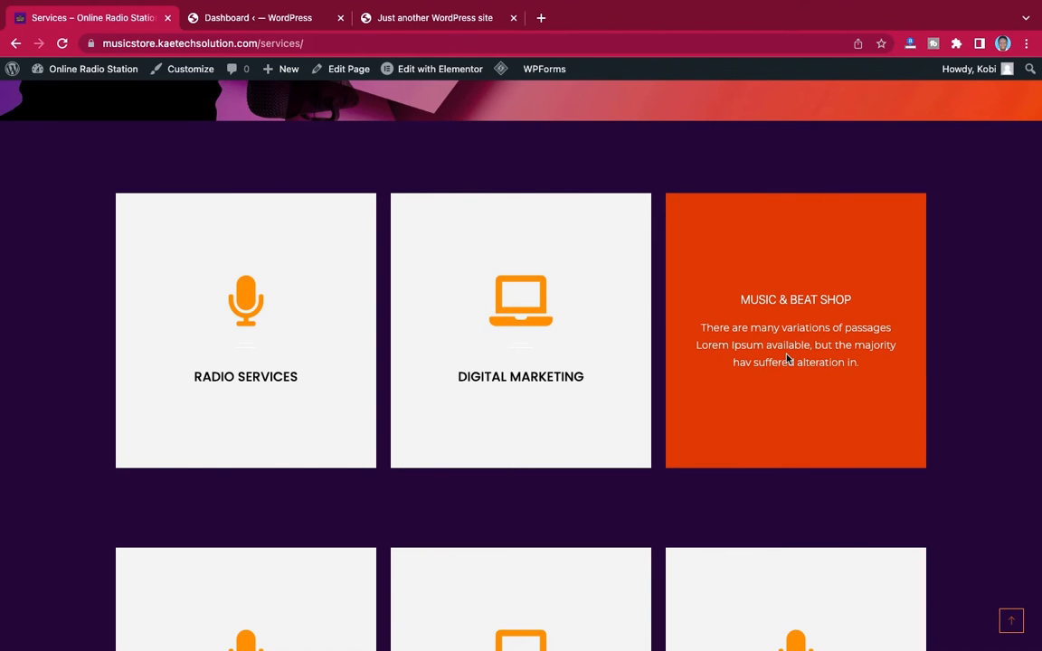
scroll(786, 359, "down", 3)
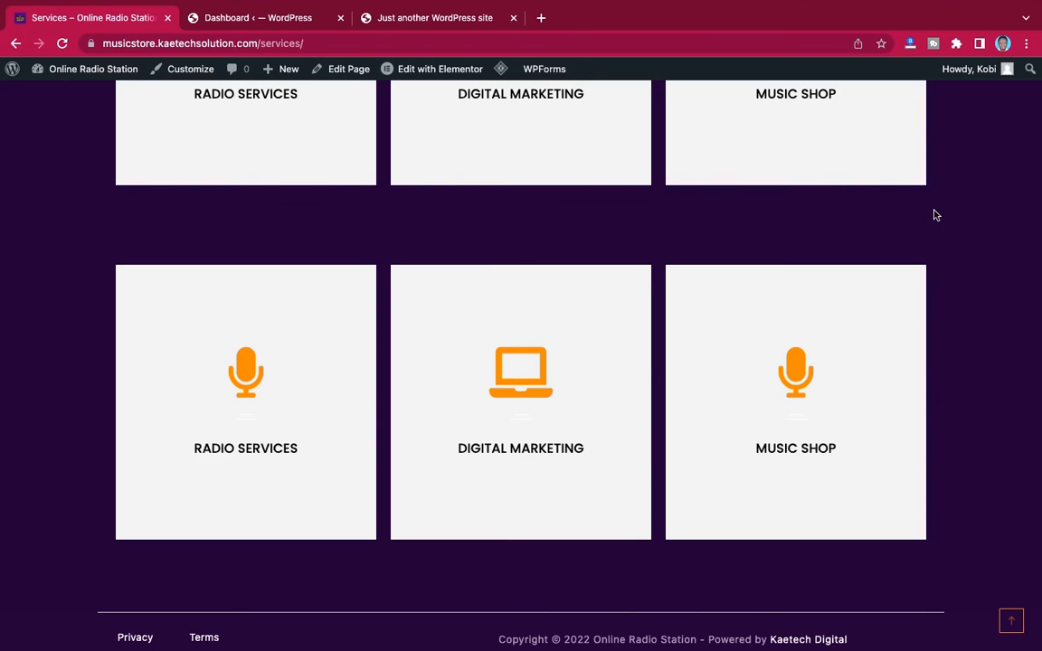
scroll(1024, 219, "up", 10)
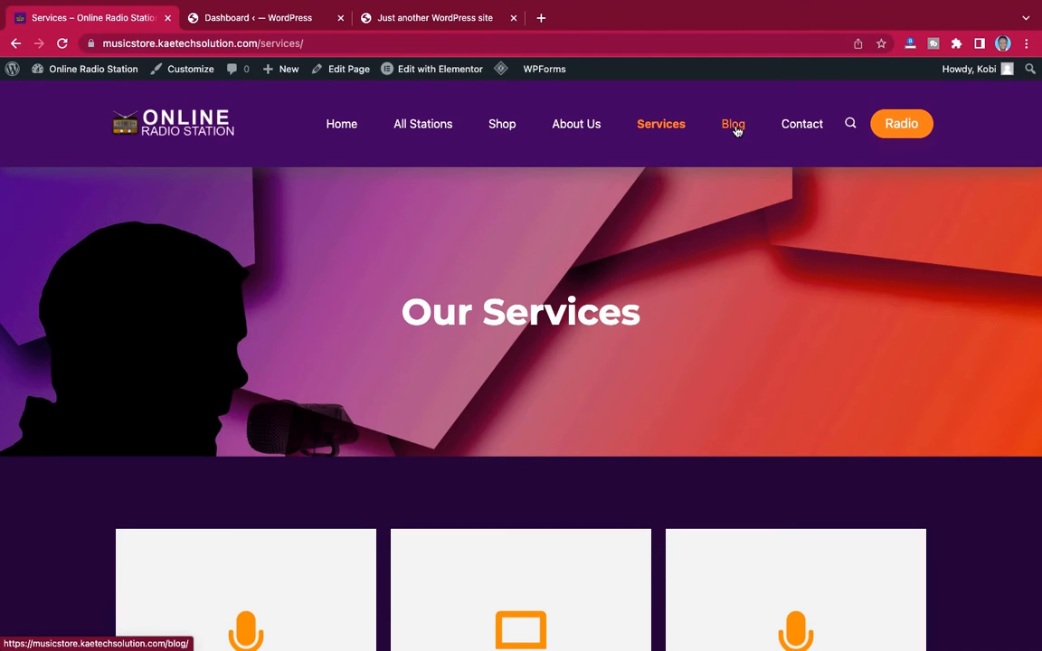
Open the Contact page and examine its name, email and message form and the footer below it
left_click(803, 126)
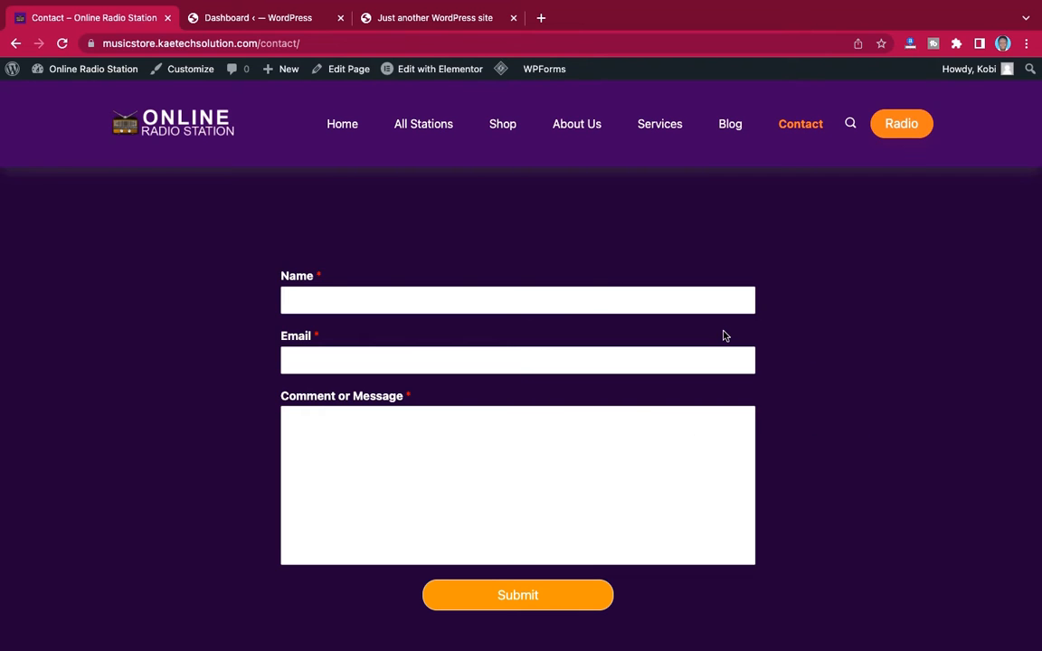
scroll(763, 436, "down", 3)
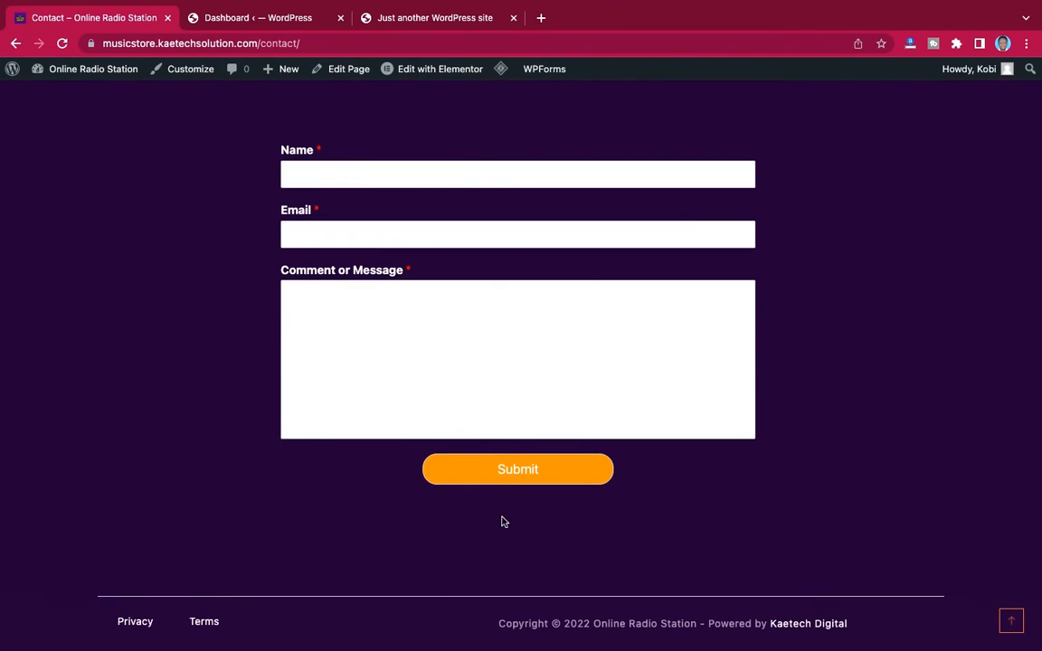
scroll(823, 439, "up", 3)
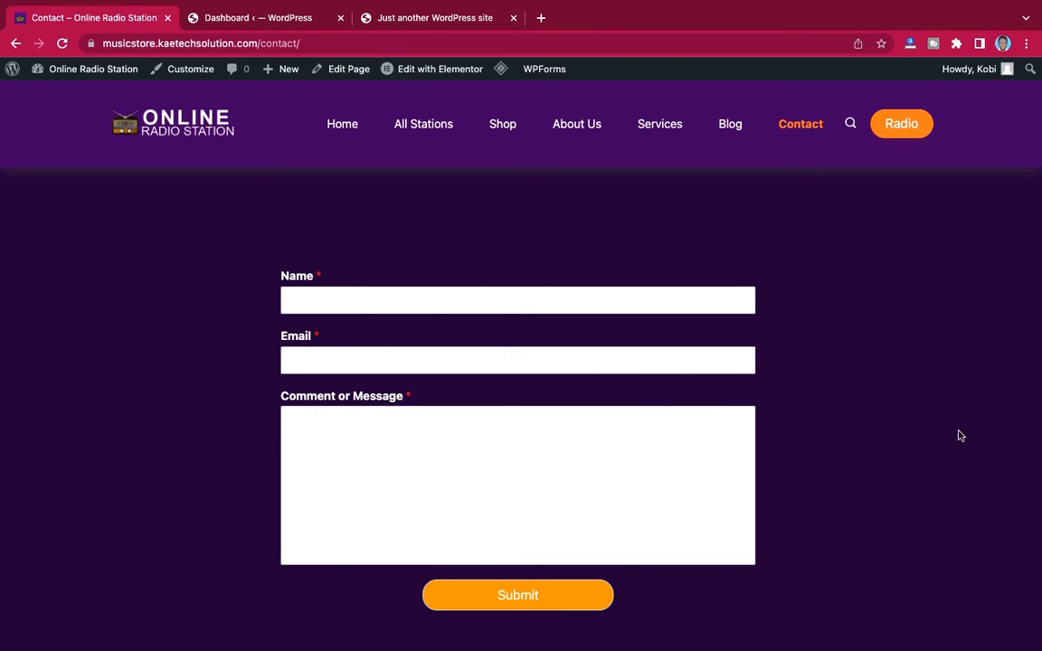
scroll(945, 501, "down", 2)
scroll(945, 501, "up", 2)
scroll(983, 272, "down", 3)
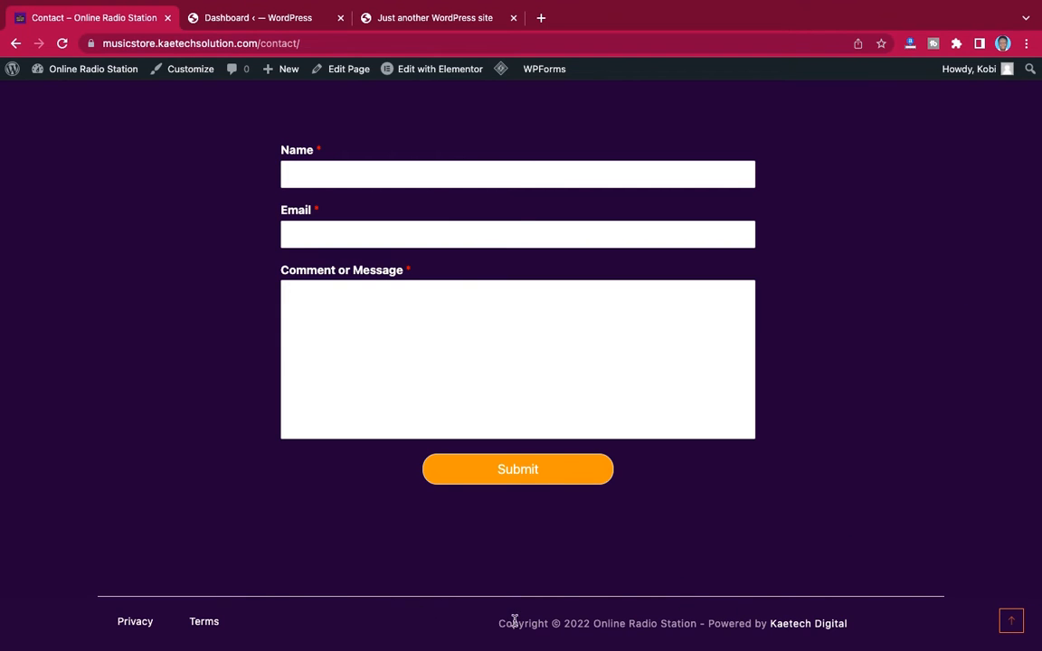
scroll(802, 378, "up", 3)
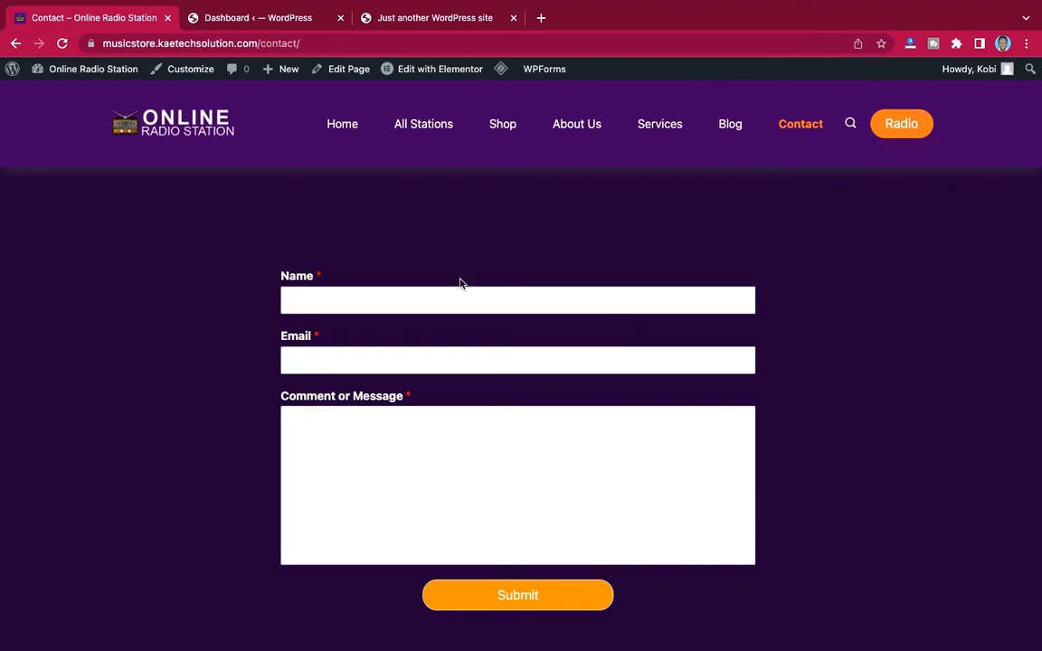
Return to the home page and look over the Ghflamez Radio player and the station cards under More Stations Around The Word
left_click(345, 128)
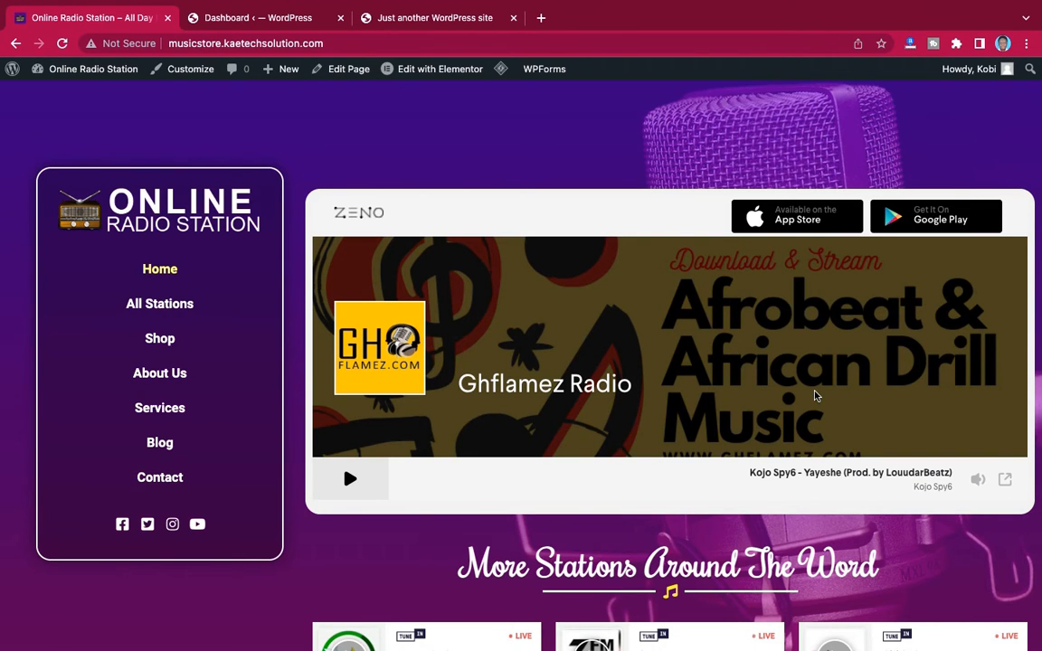
scroll(814, 395, "down", 6)
scroll(814, 395, "up", 2)
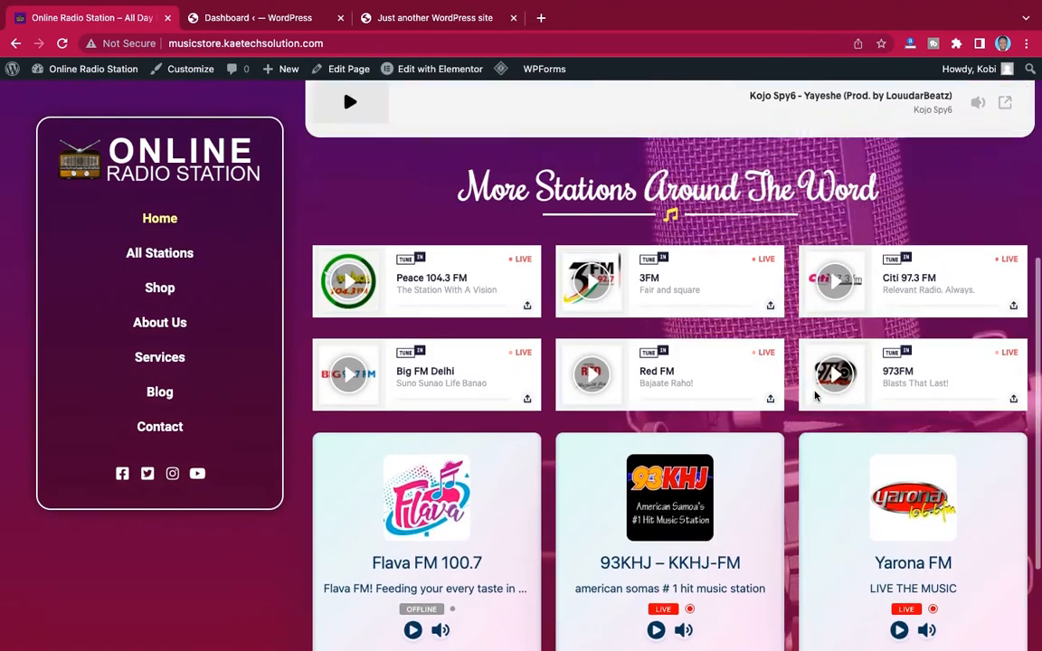
scroll(814, 395, "up", 5)
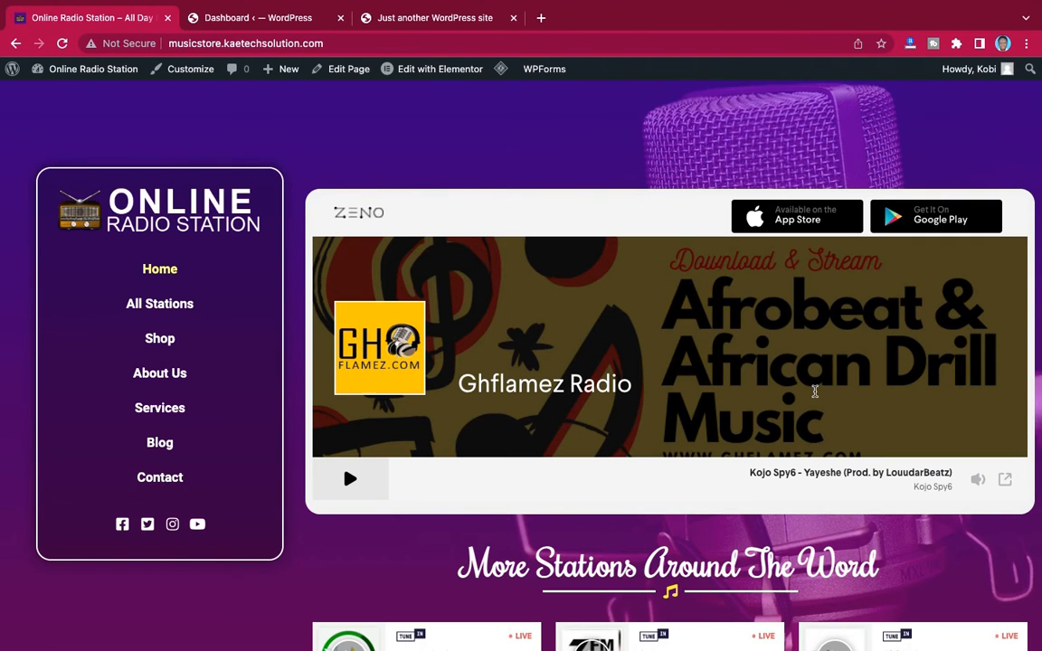
scroll(815, 391, "down", 5)
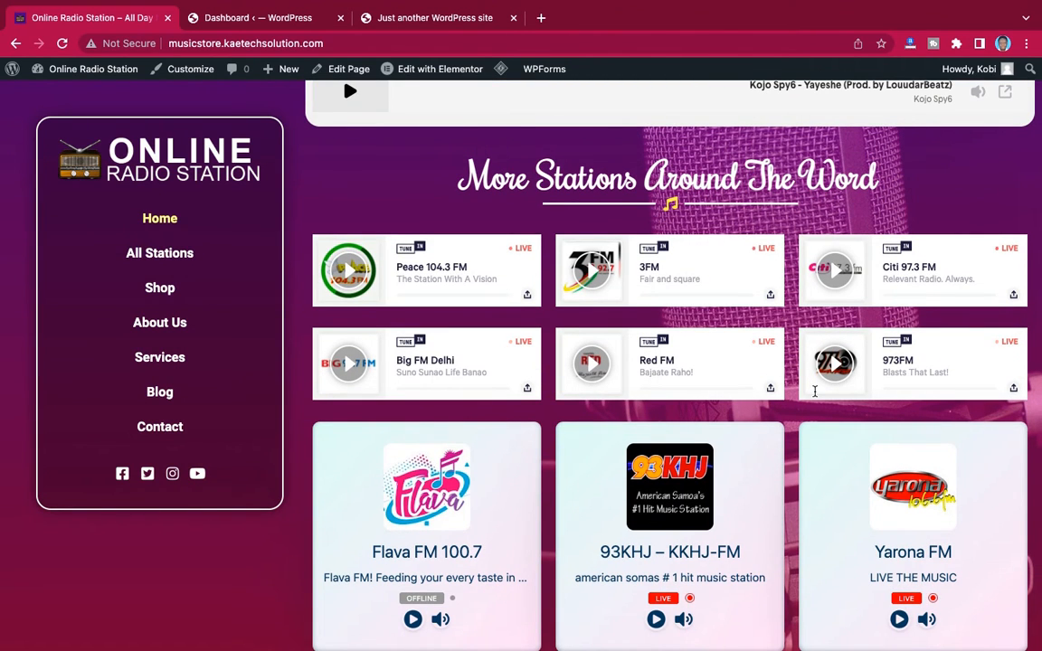
scroll(815, 390, "up", 5)
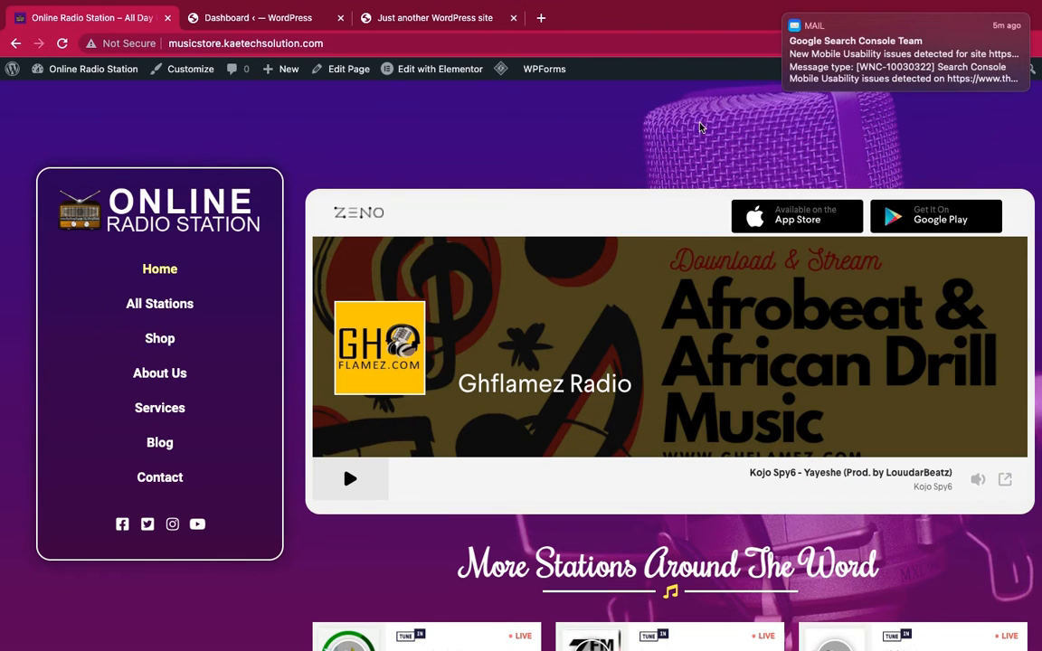
Dismiss the mail notification and open the browser's developer tools for the home page with Inspect
mouse_move(848, 61)
left_click(786, 15)
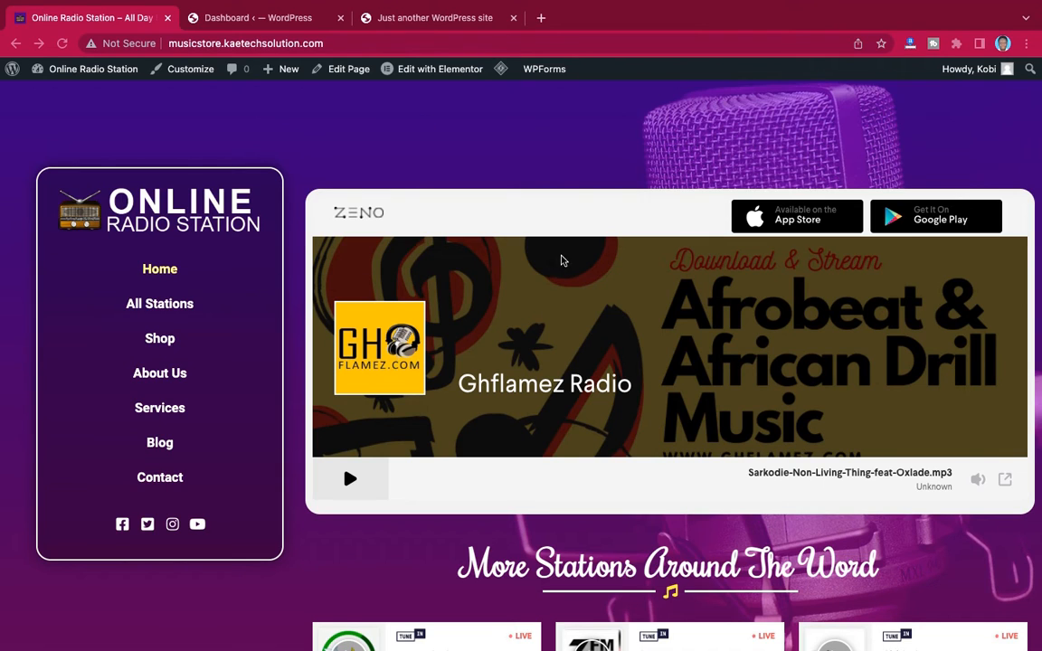
right_click(606, 155)
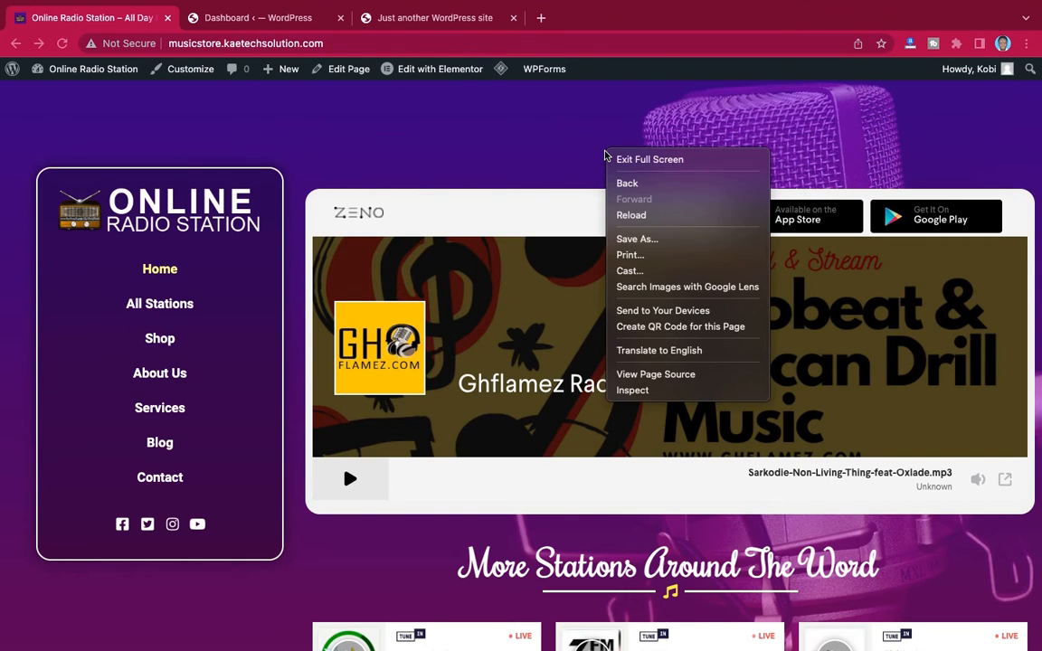
left_click(653, 394)
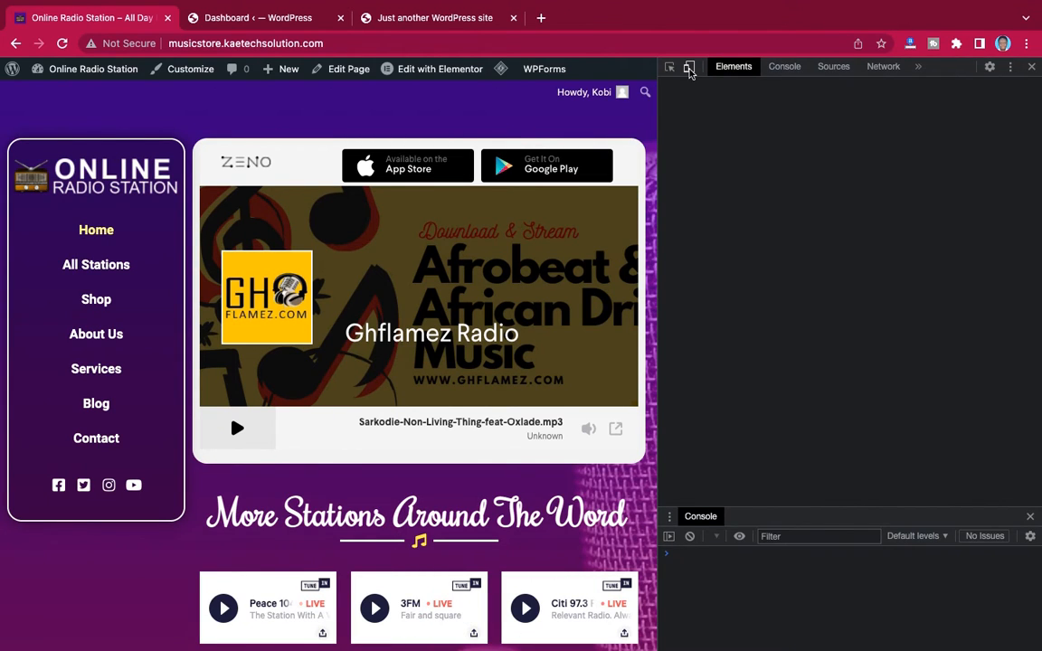
Turn on device emulation for the home page and set the emulated device to iPhone 12 Pro
left_click(688, 68)
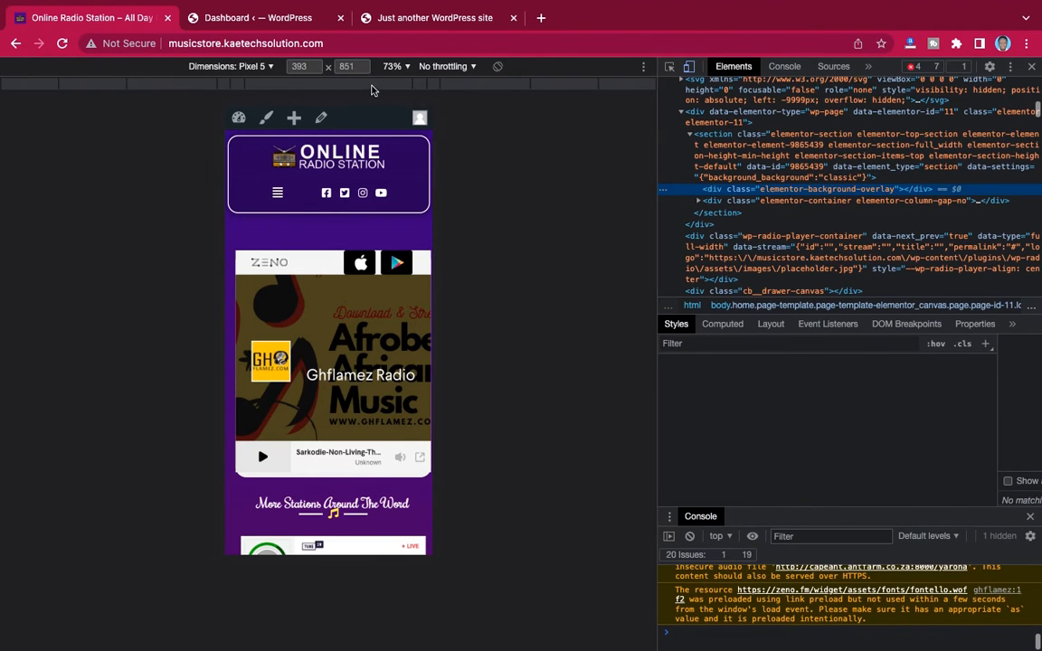
left_click(267, 67)
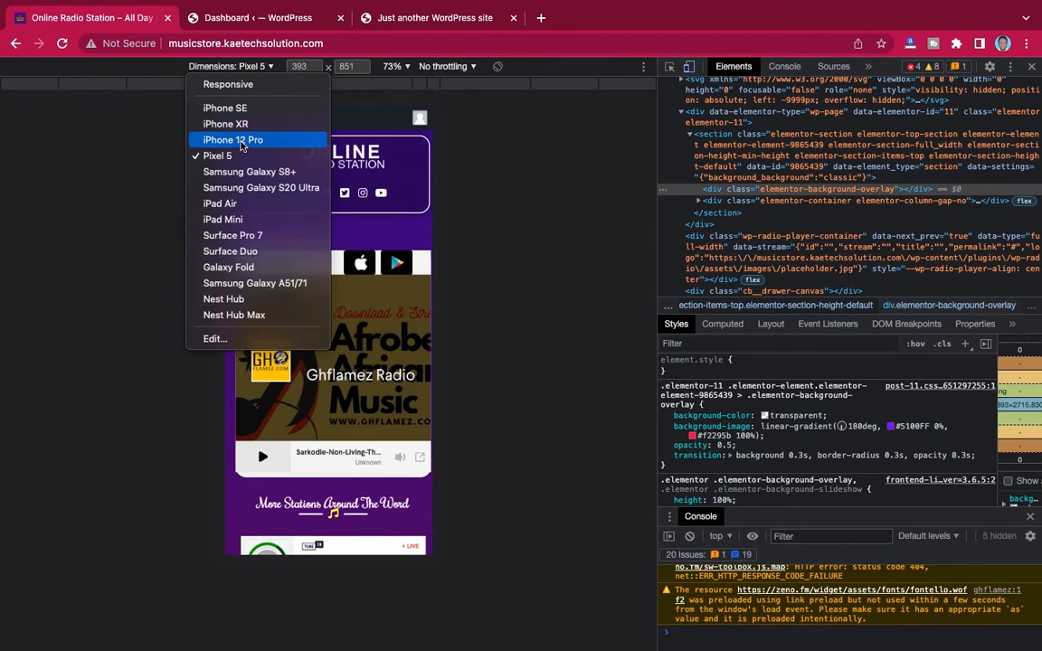
left_click(243, 140)
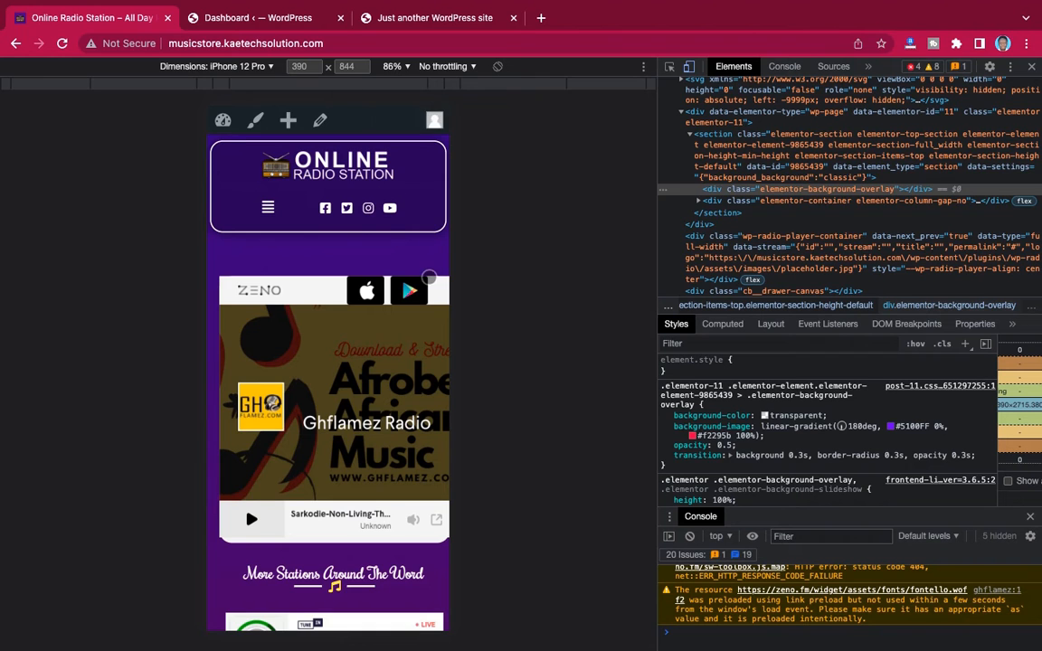
Look through the home page's mobile layout and station cards, then expand and collapse its navigation menu
scroll(386, 250, "down", 5)
scroll(426, 282, "up", 4)
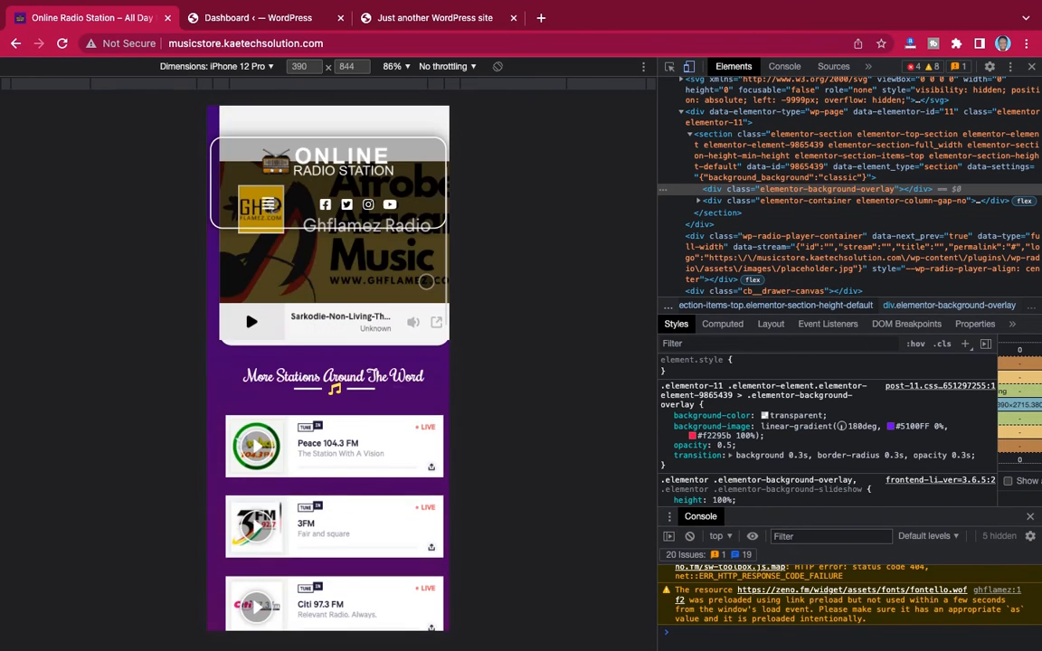
scroll(426, 281, "down", 5)
scroll(426, 281, "up", 2)
scroll(426, 281, "up", 4)
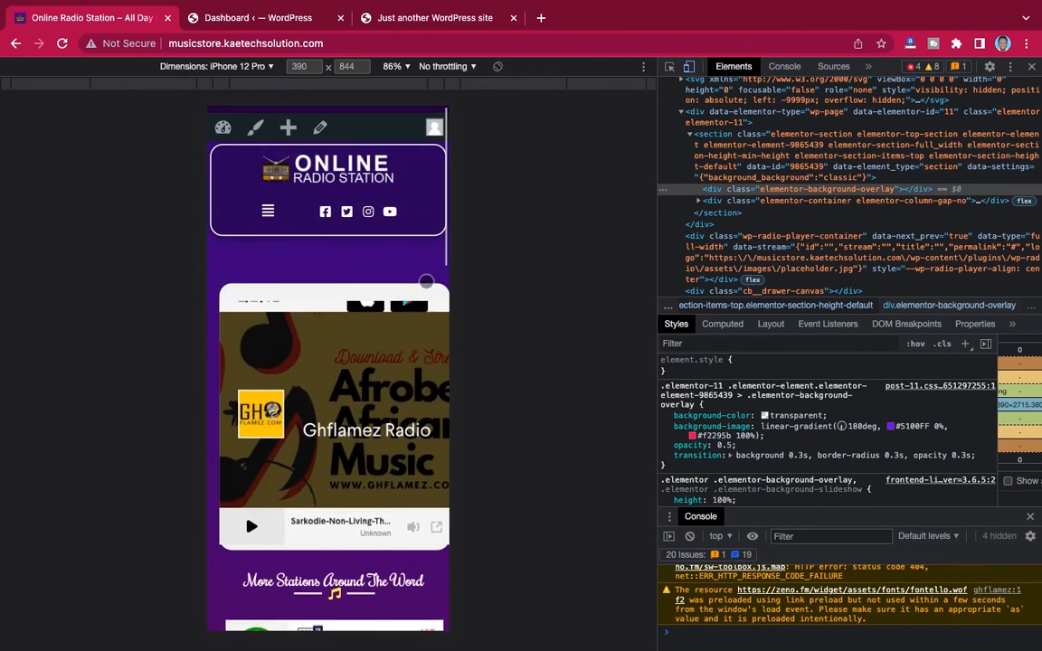
scroll(426, 281, "down", 8)
scroll(425, 281, "down", 8)
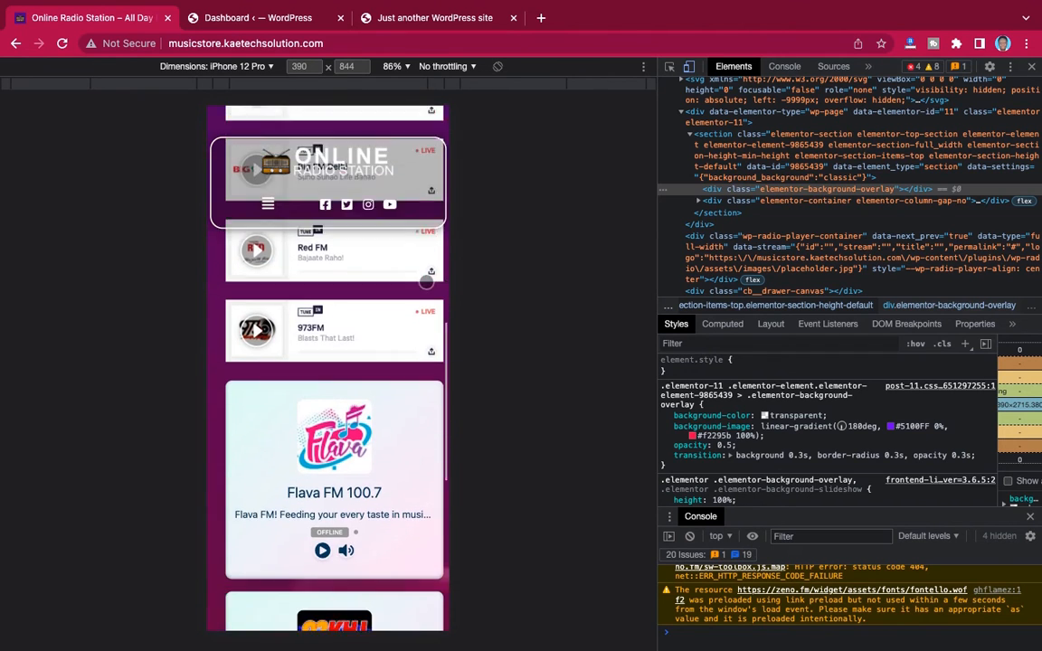
scroll(426, 281, "up", 15)
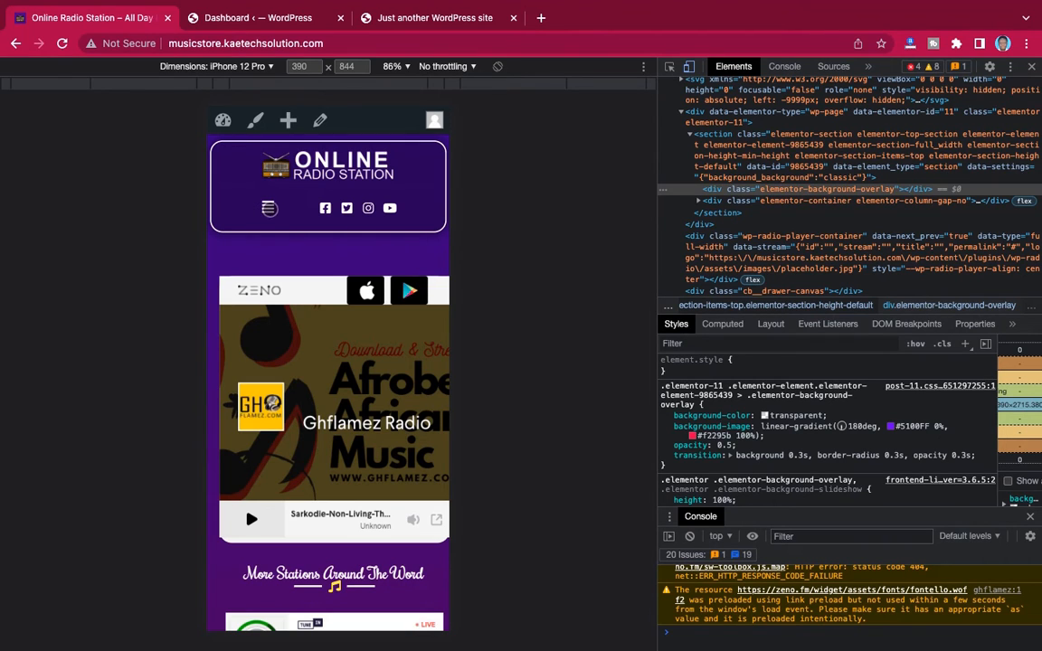
left_click(268, 207)
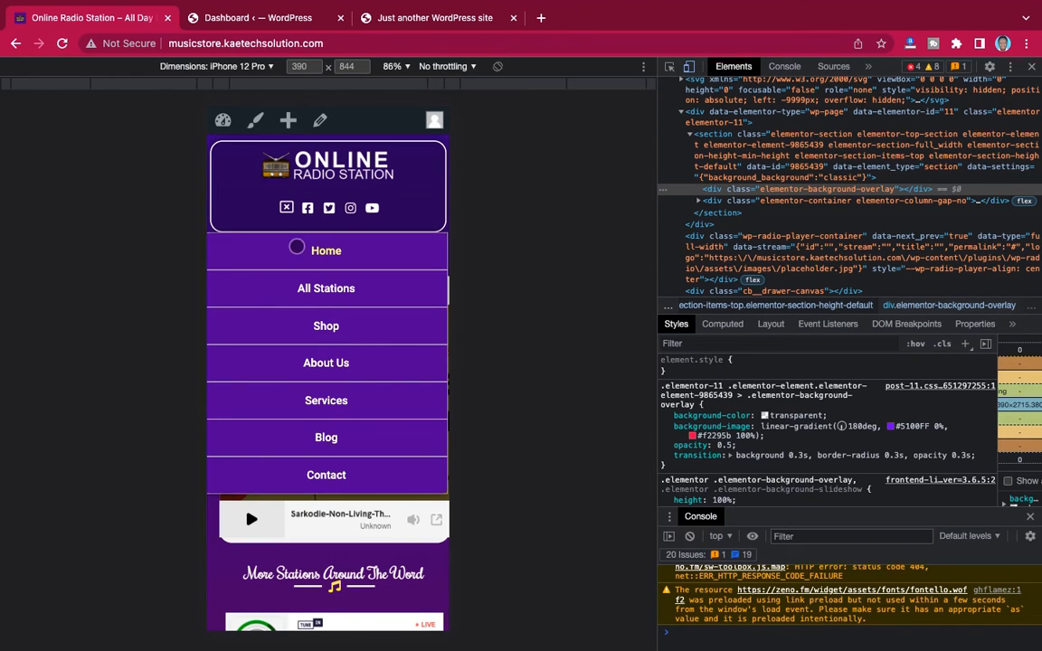
left_click(285, 206)
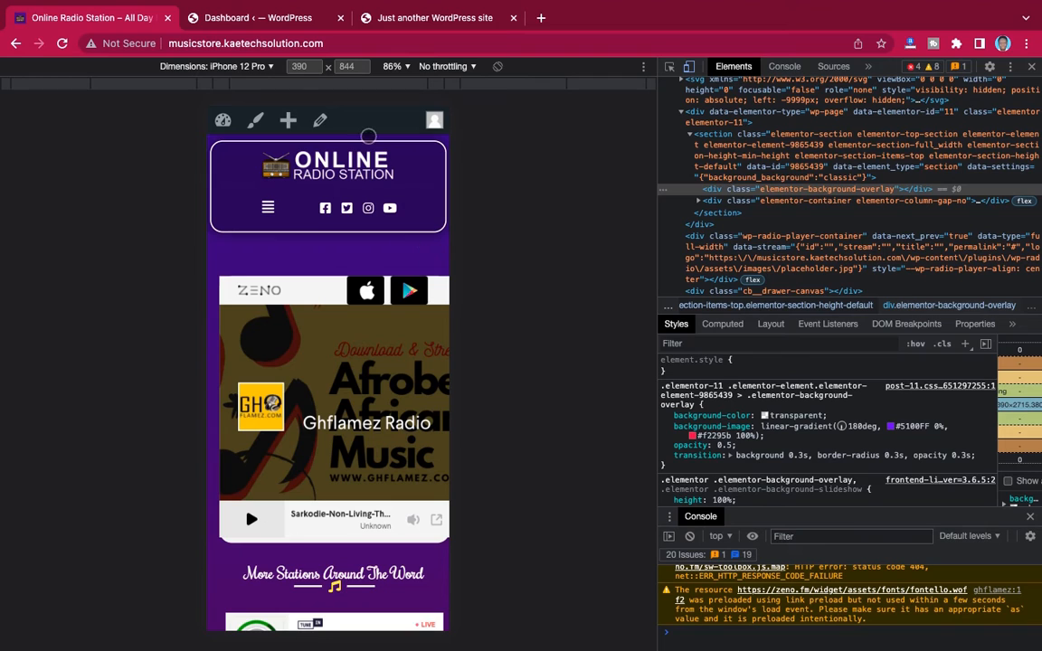
Preview the home page as an iPad Air, examine its player and station cards, and close the developer tools
left_click(242, 68)
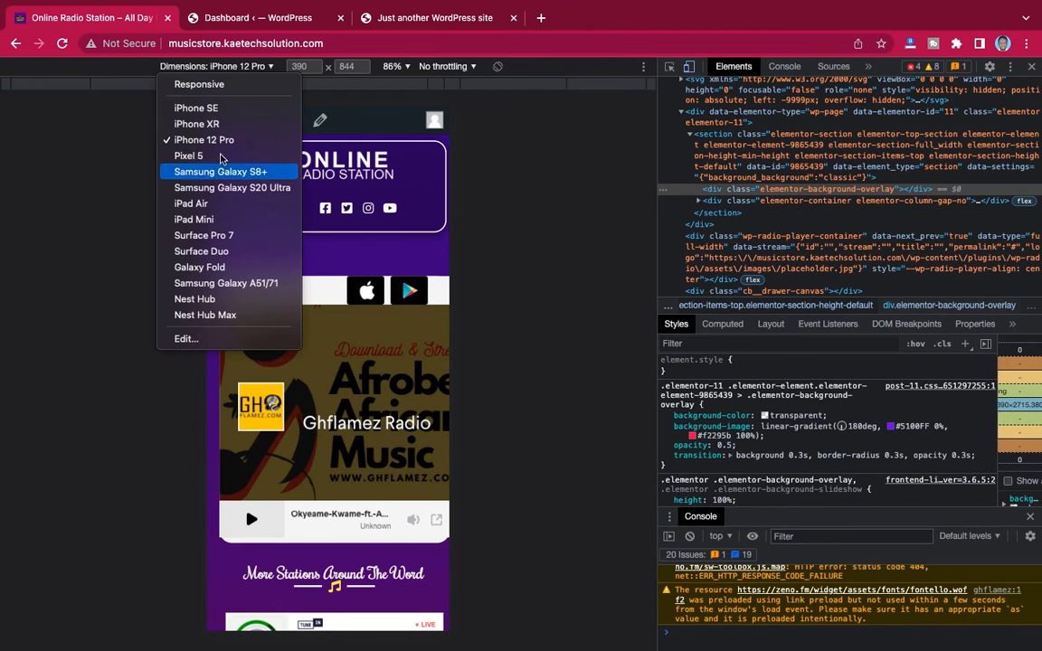
left_click(201, 203)
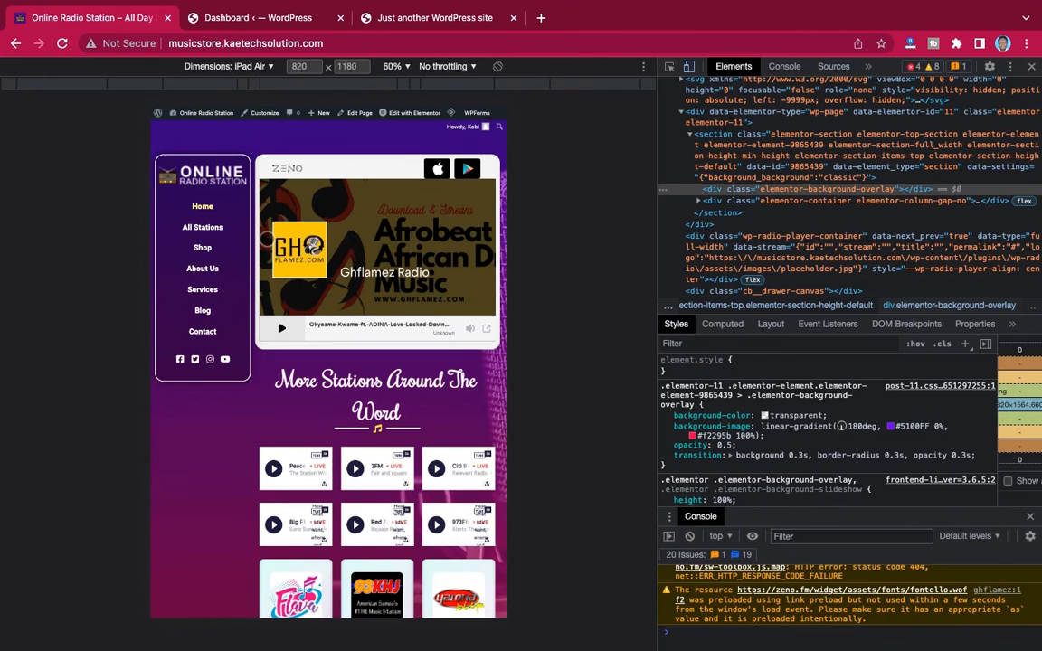
scroll(447, 409, "down", 1)
scroll(448, 409, "down", 2)
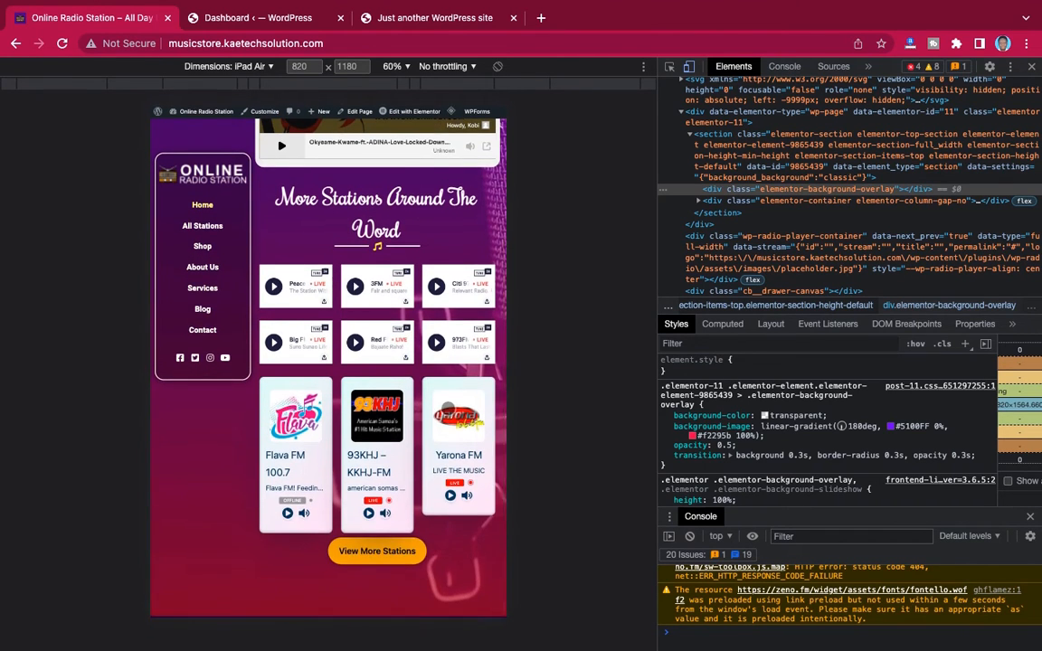
scroll(448, 409, "up", 3)
scroll(448, 408, "down", 3)
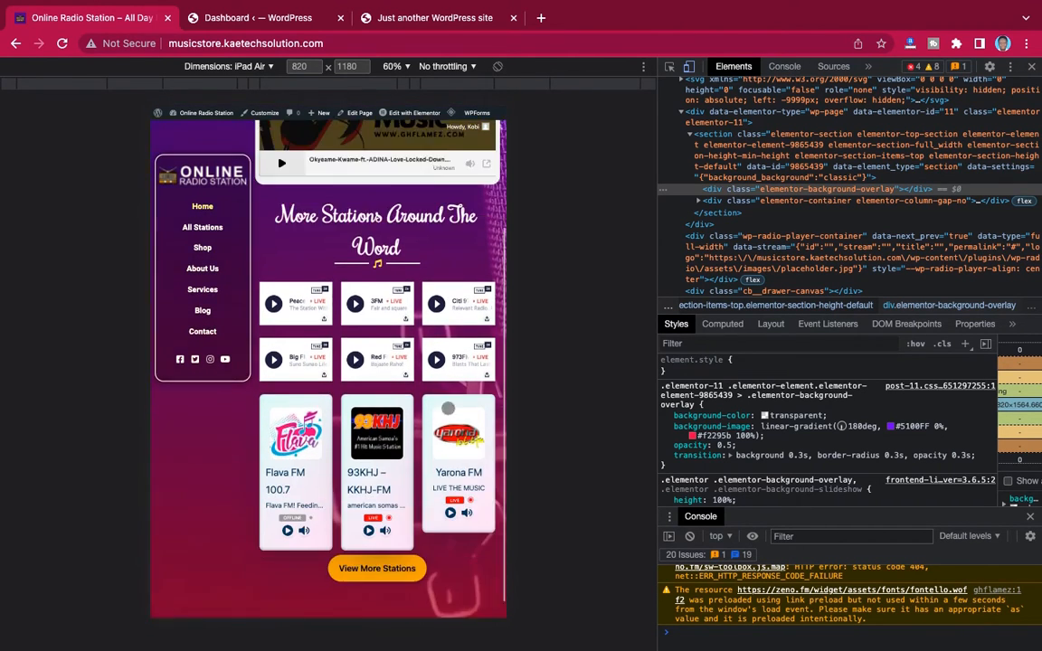
scroll(448, 409, "up", 3)
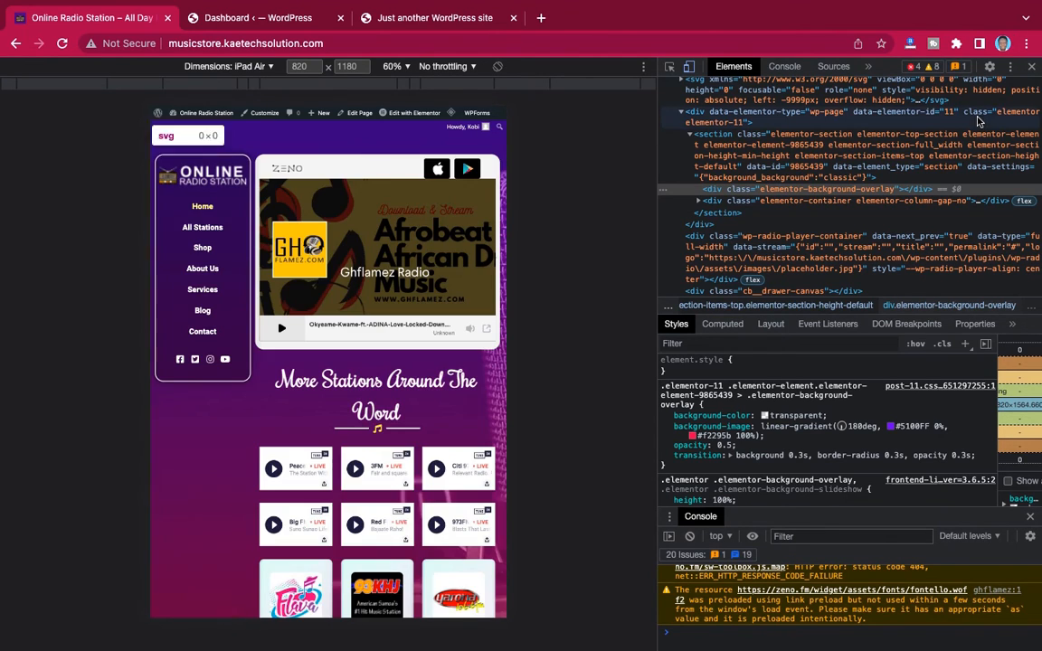
left_click(1031, 66)
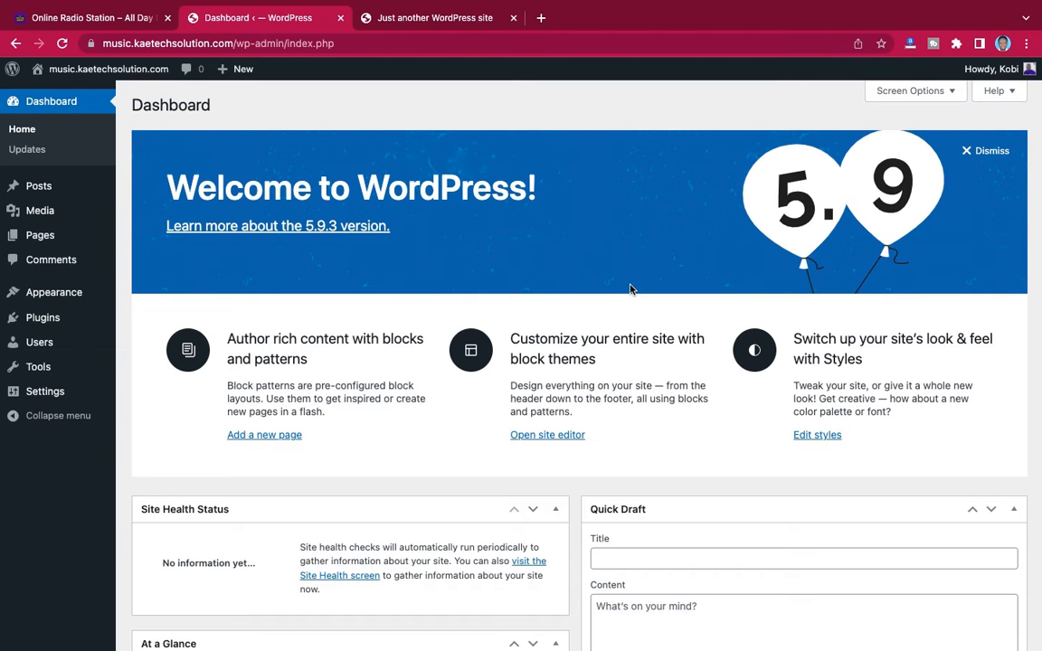
Glance over the new site's WordPress dashboard, then view and reload its default front page with the Hello world! post
scroll(630, 289, "down", 3)
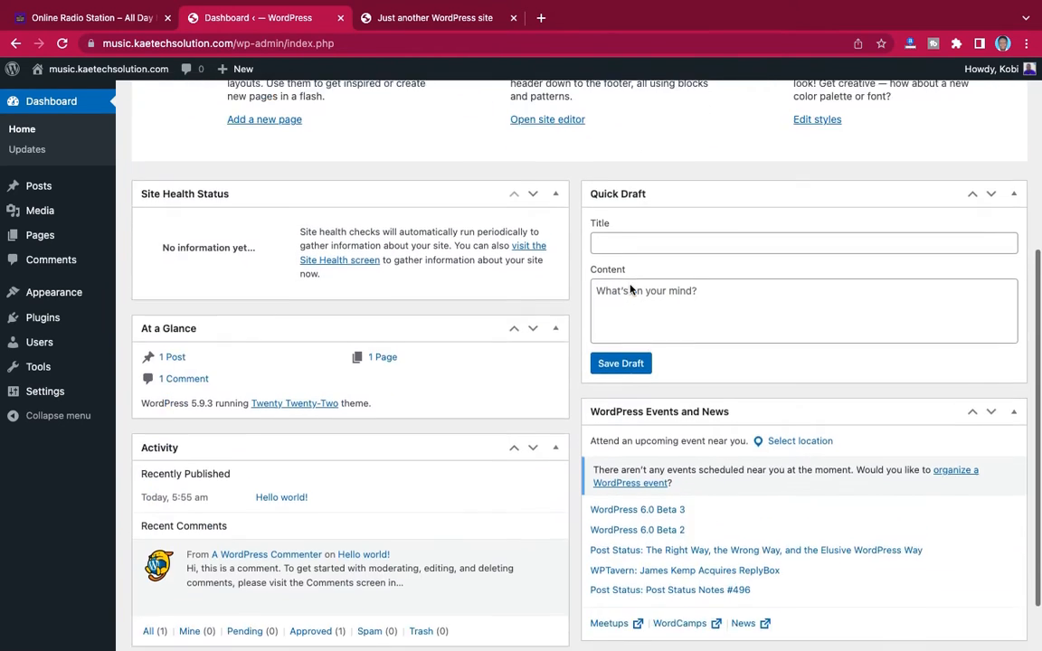
scroll(627, 291, "up", 3)
left_click(405, 18)
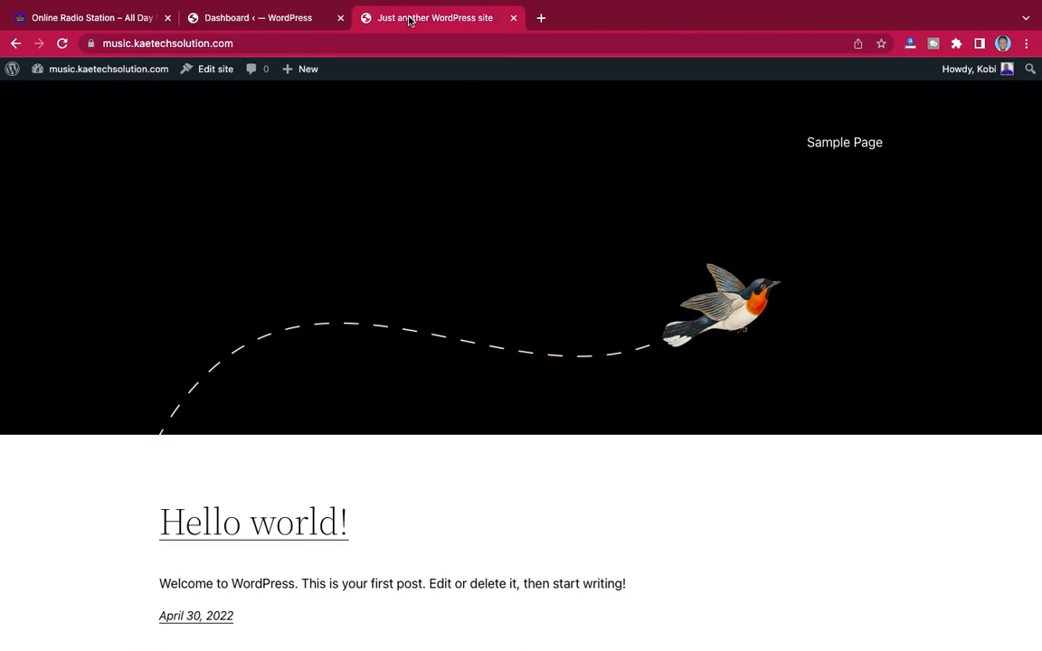
scroll(599, 308, "down", 3)
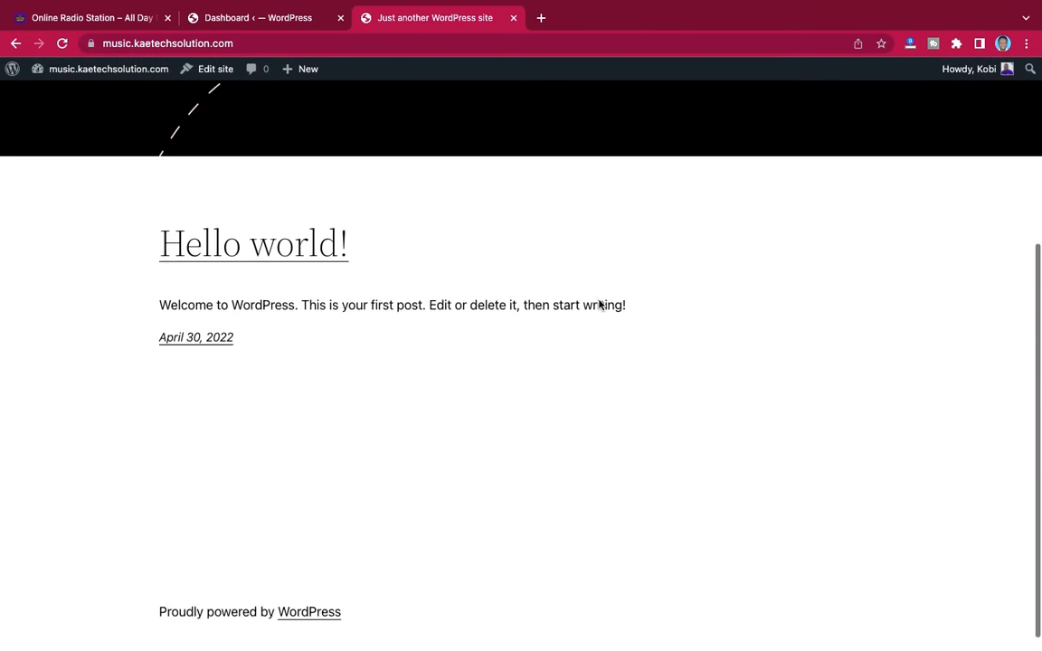
scroll(599, 304, "up", 3)
scroll(599, 304, "down", 3)
scroll(598, 304, "up", 5)
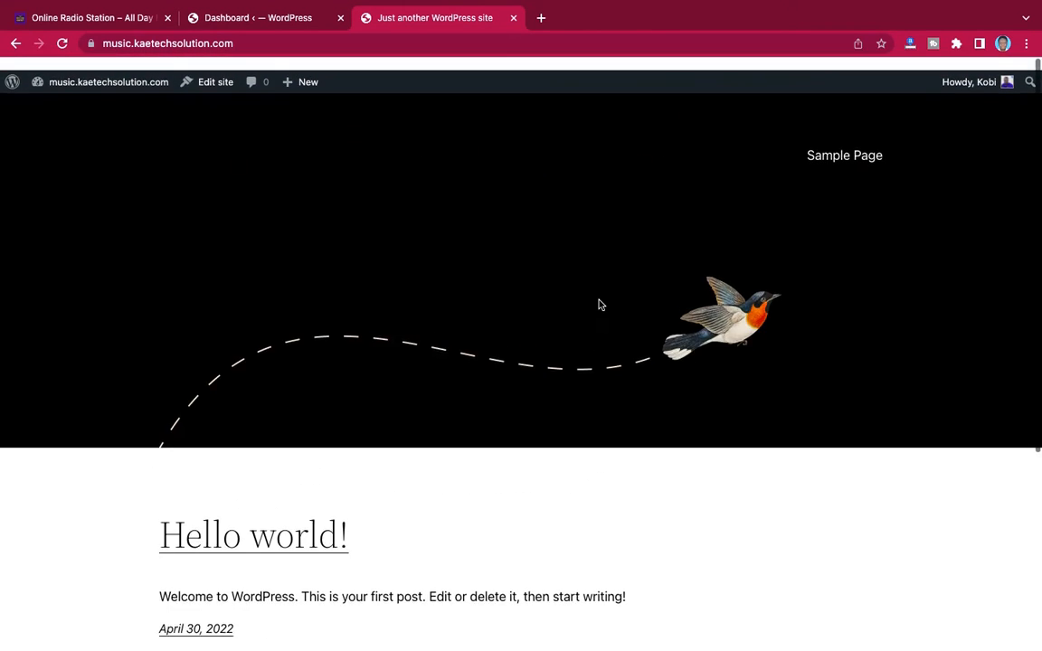
left_click(64, 44)
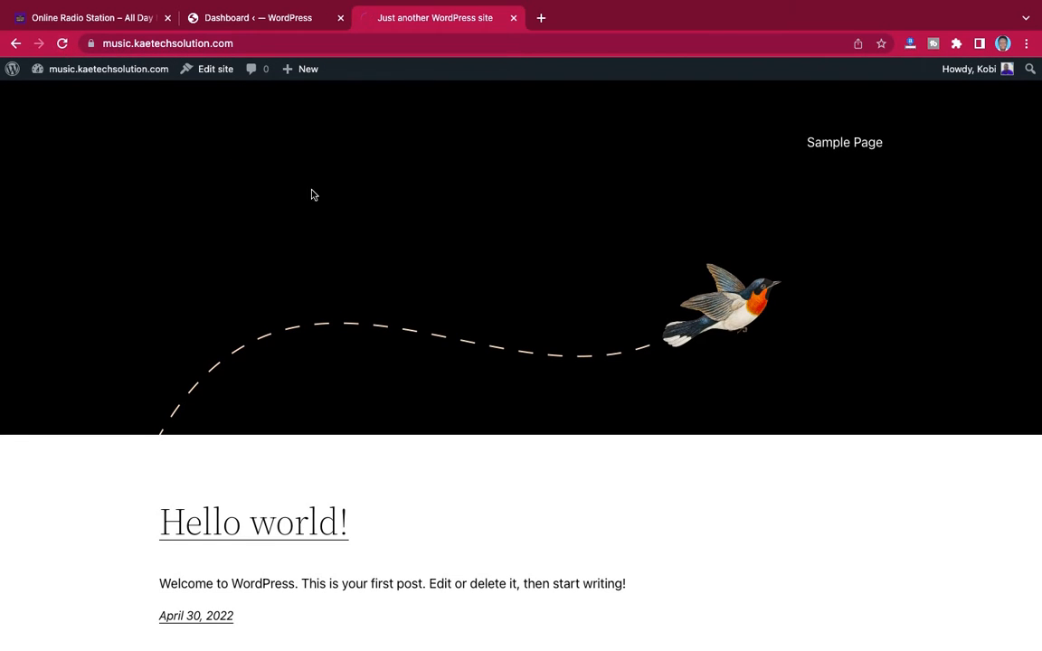
scroll(640, 285, "down", 5)
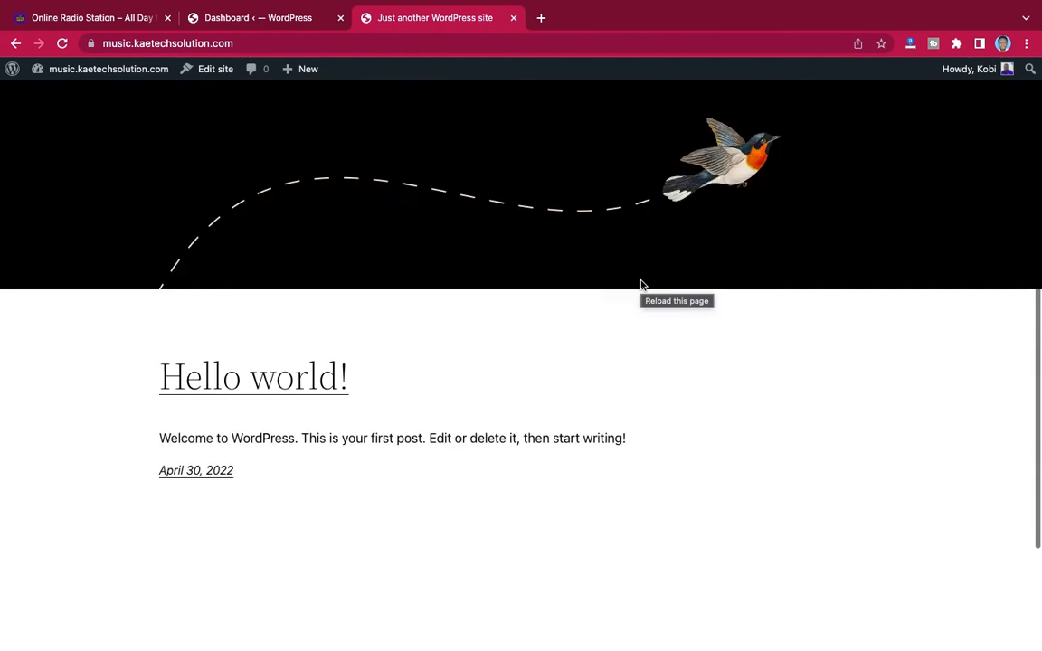
scroll(633, 280, "up", 5)
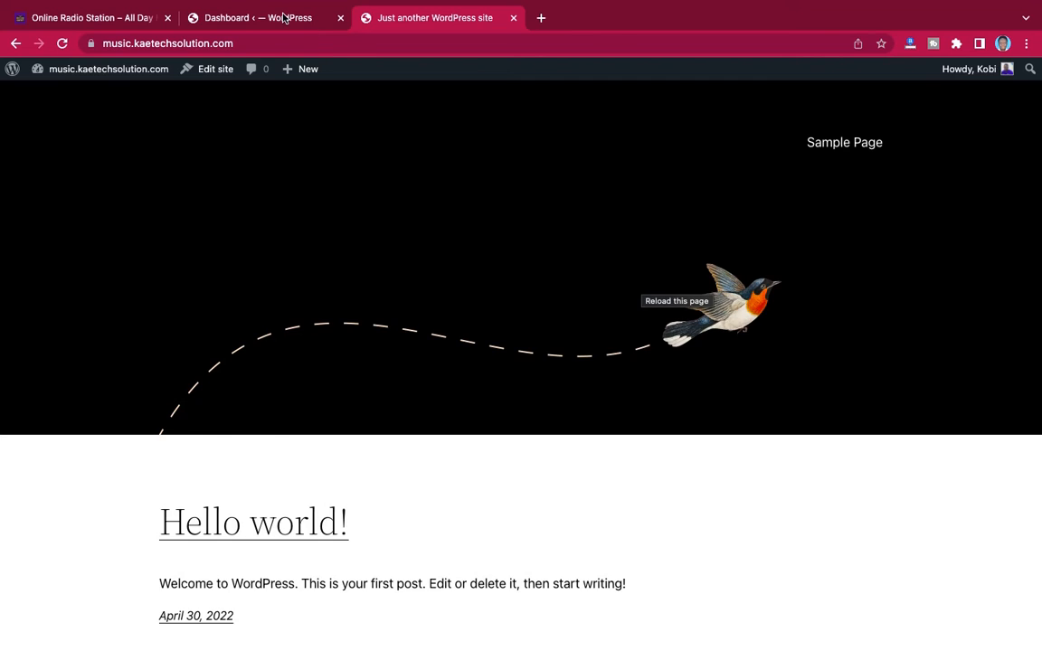
Return to the new site's WordPress dashboard and look through its welcome panel and widget boxes
left_click(276, 17)
scroll(670, 352, "down", 3)
scroll(669, 352, "down", 3)
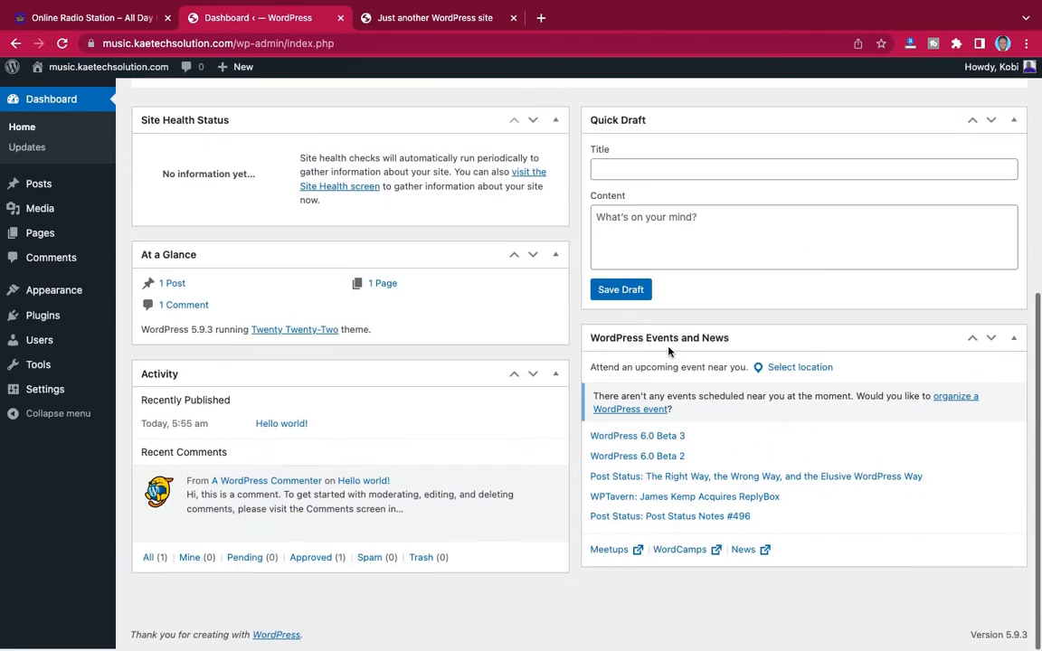
scroll(668, 348, "up", 5)
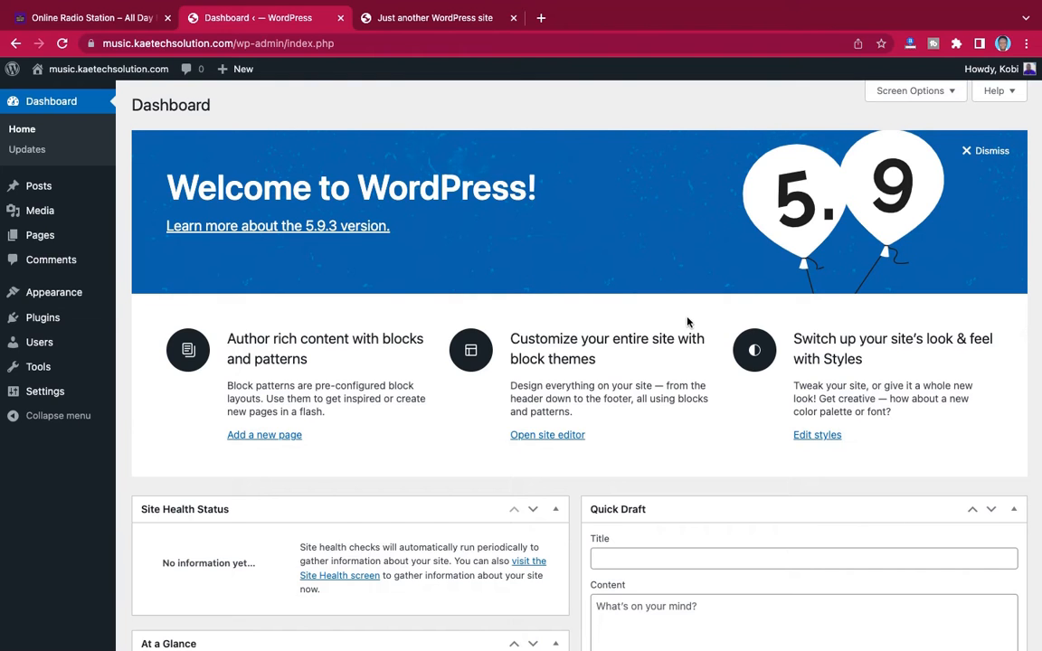
scroll(688, 322, "down", 5)
scroll(688, 323, "up", 5)
scroll(595, 425, "down", 5)
scroll(712, 383, "up", 5)
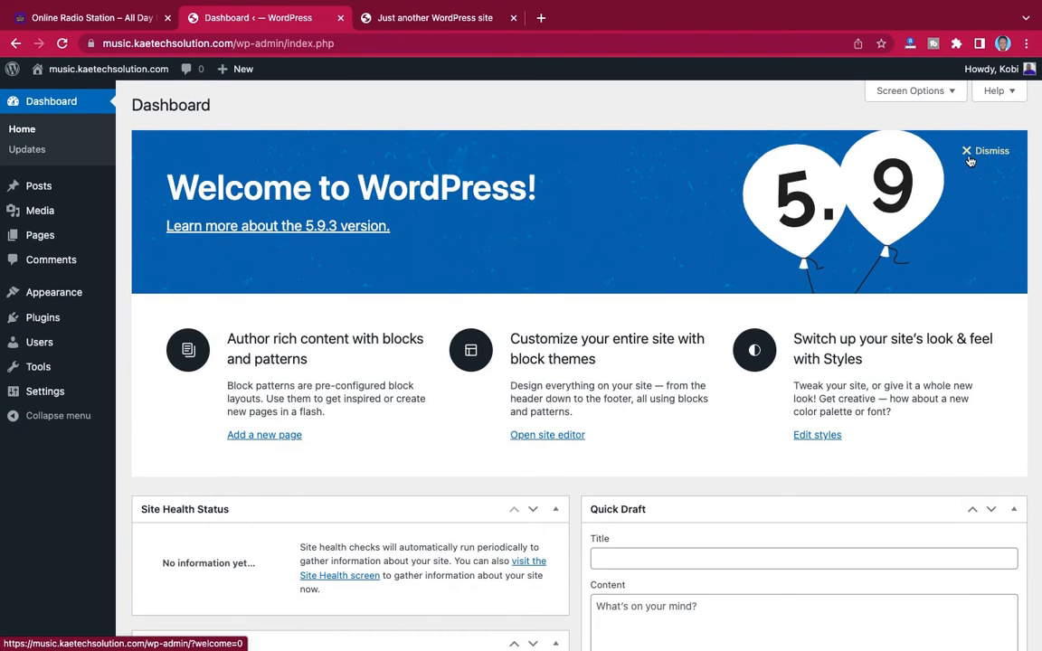
Dismiss the dashboard's welcome panel and hide the Site Health Status, At a Glance, Activity, Quick Draft, and WordPress Events and News boxes
left_click(990, 153)
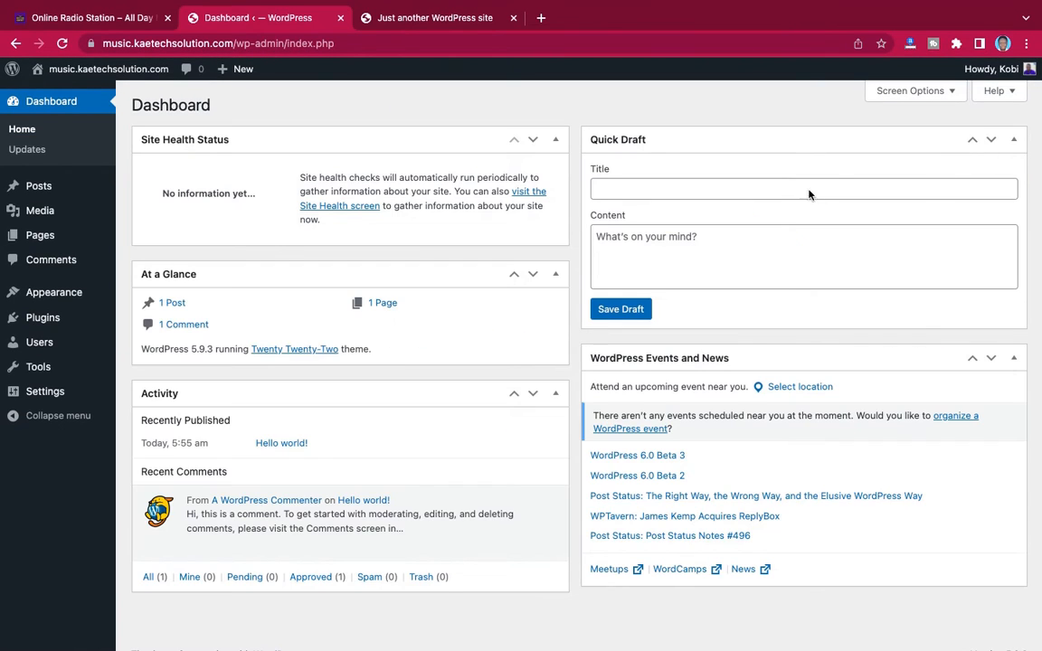
left_click(915, 91)
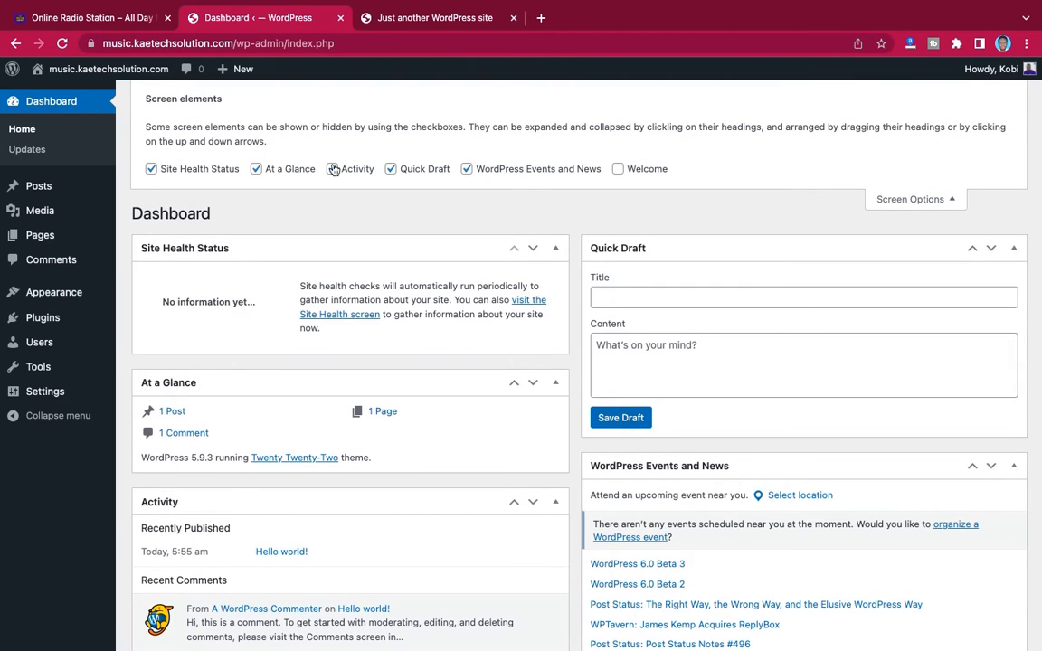
left_click(466, 169)
left_click(390, 169)
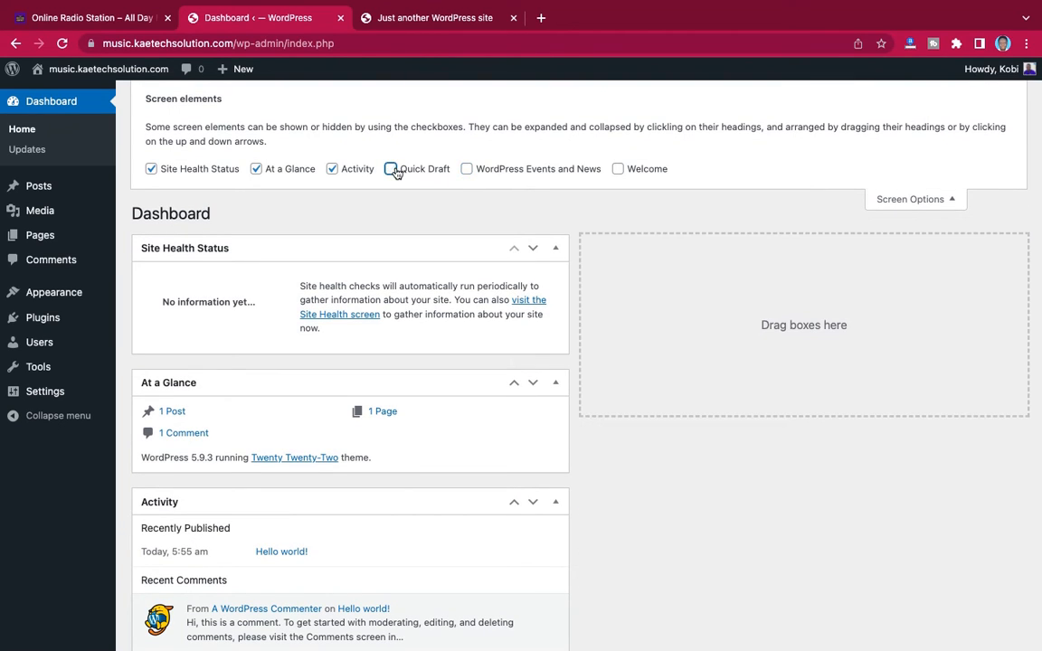
left_click(332, 169)
left_click(256, 169)
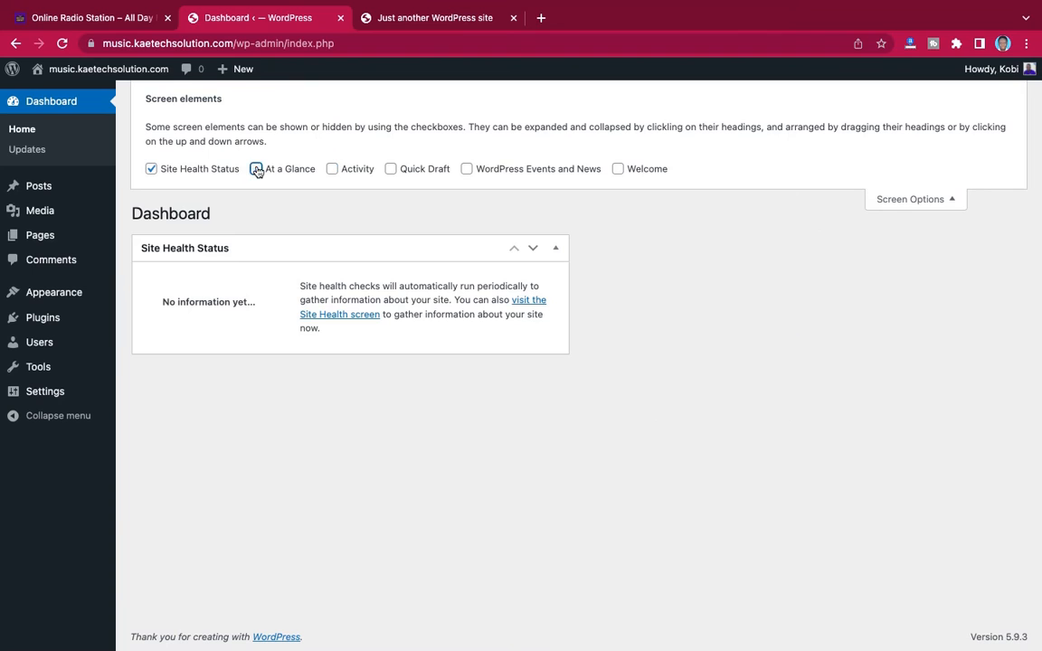
left_click(151, 169)
left_click(912, 199)
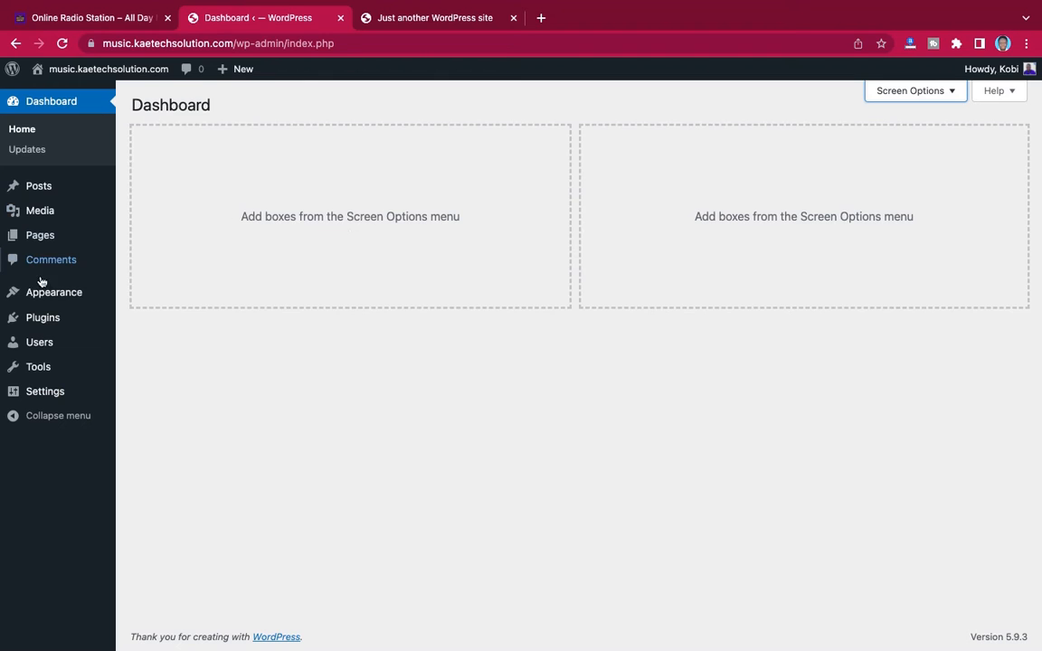
Open the General settings and enter "Online Radio Station" as the site title
mouse_move(42, 392)
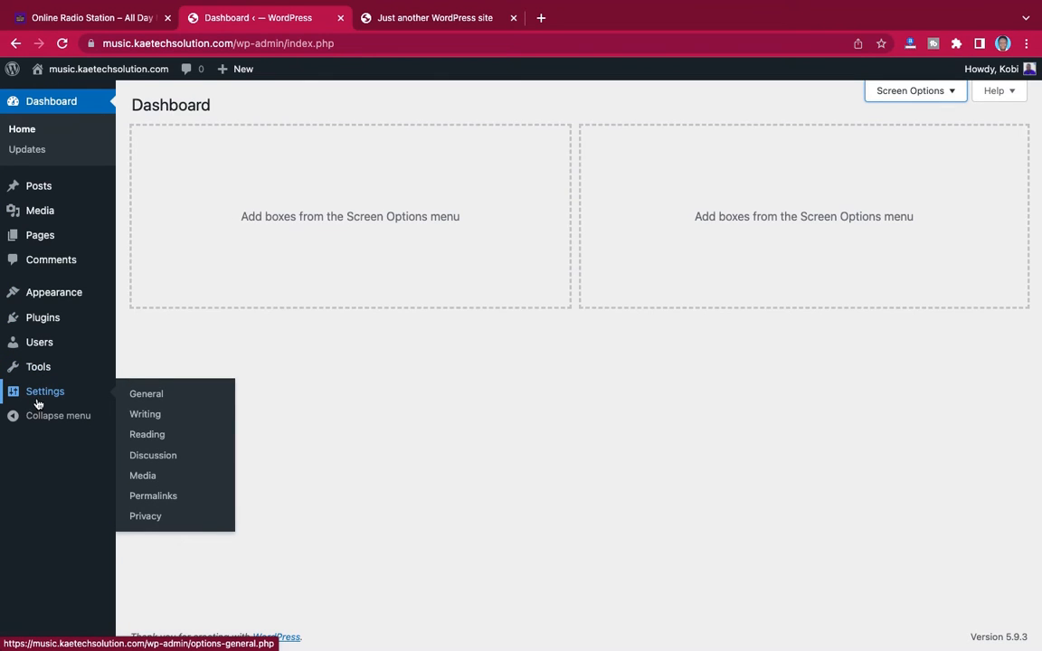
left_click(148, 396)
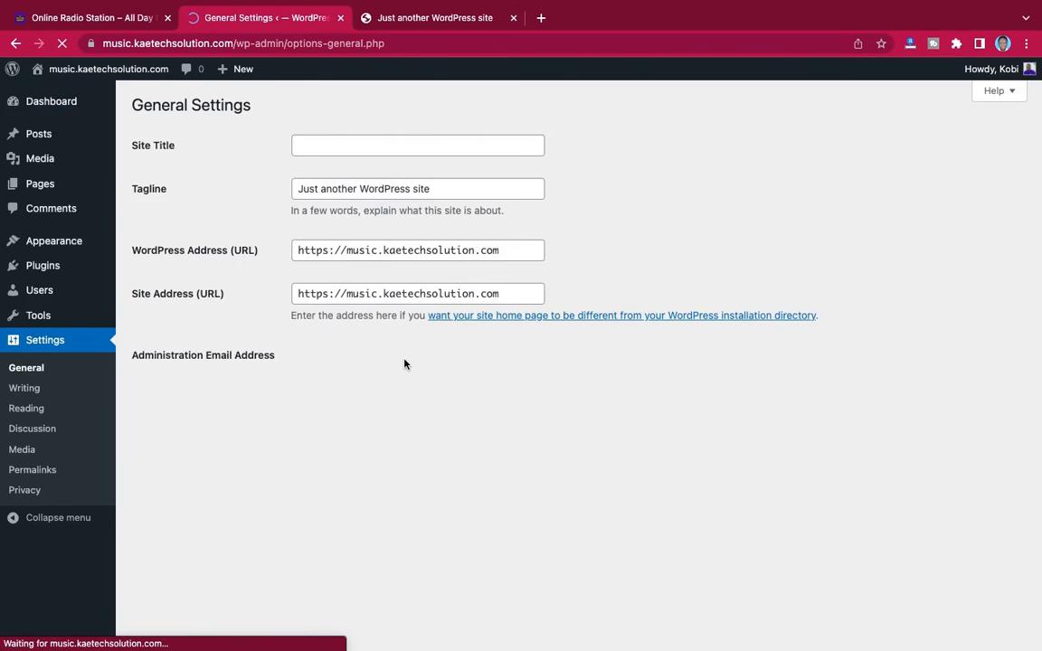
left_click(370, 145)
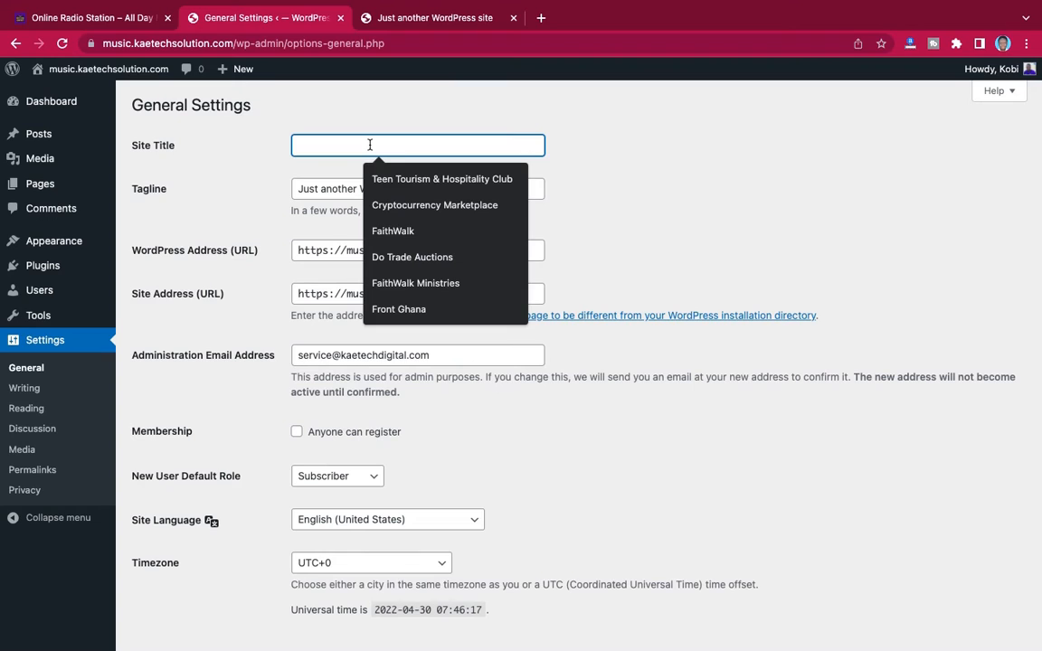
type("Online Radio Station")
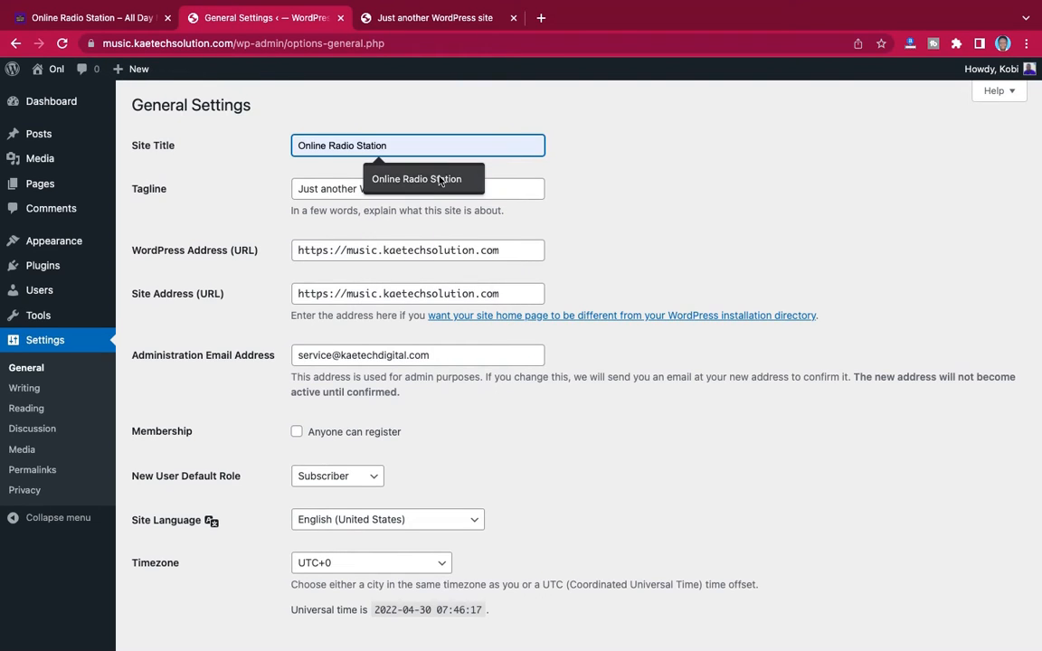
left_click(438, 179)
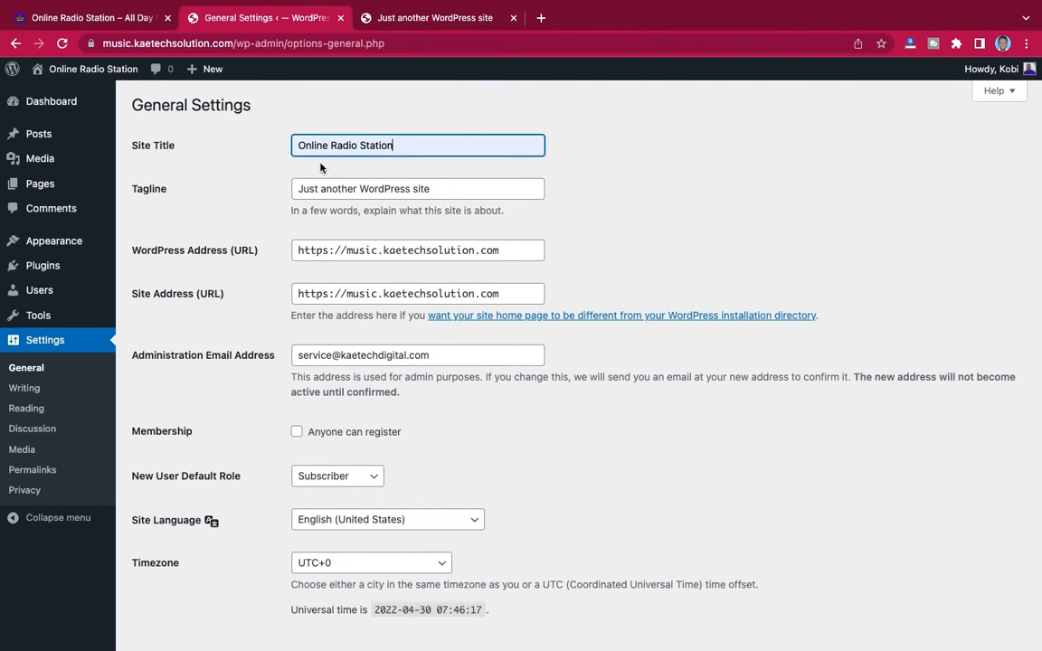
Replace the site's tagline with "All Day Music & Entertainment"
left_click_drag(435, 193, 292, 190)
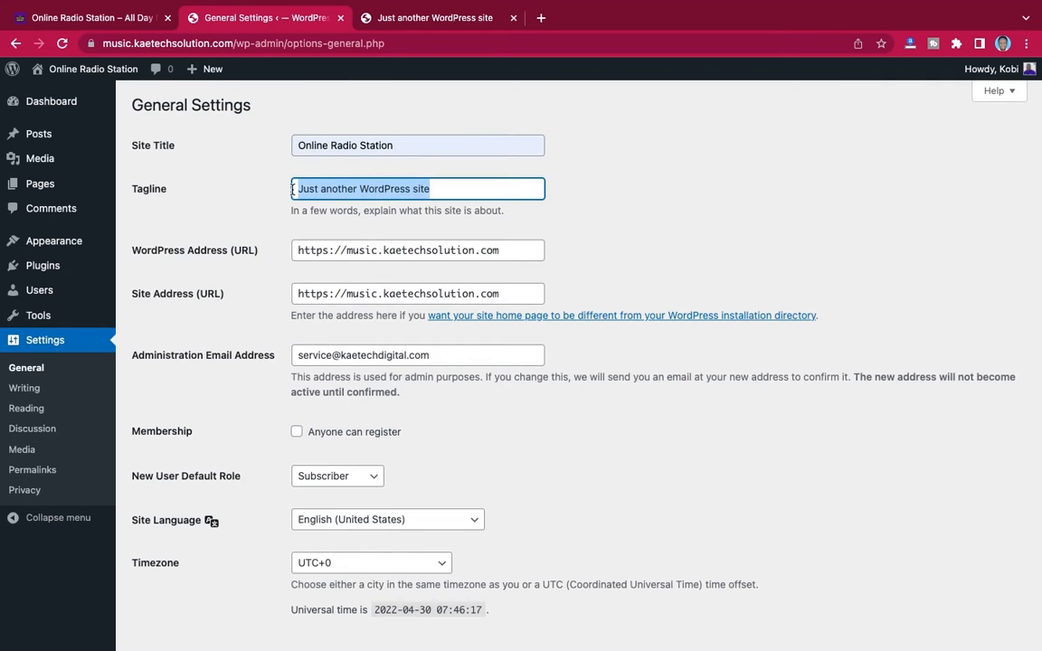
type("All Day Music & entertainment")
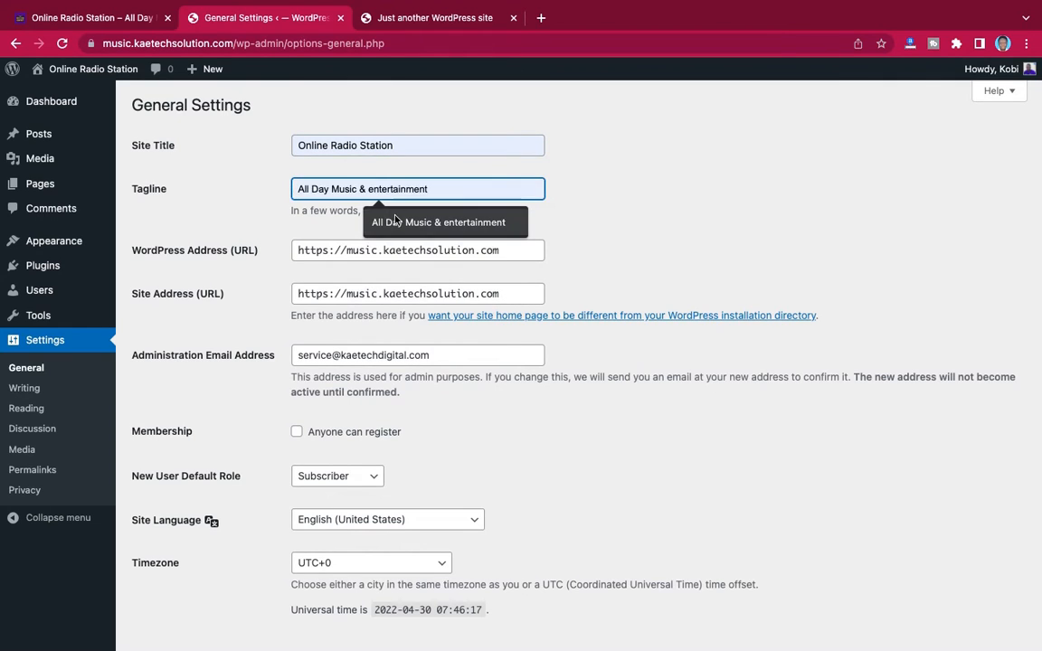
left_click(360, 216)
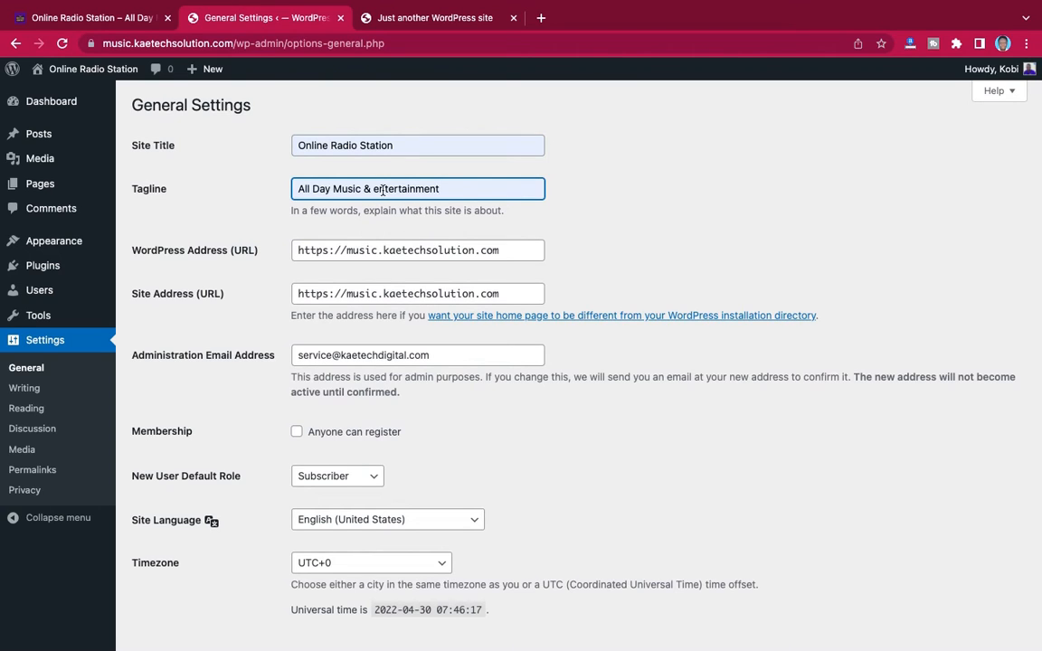
left_click(378, 188)
key("BackSpace")
type("E")
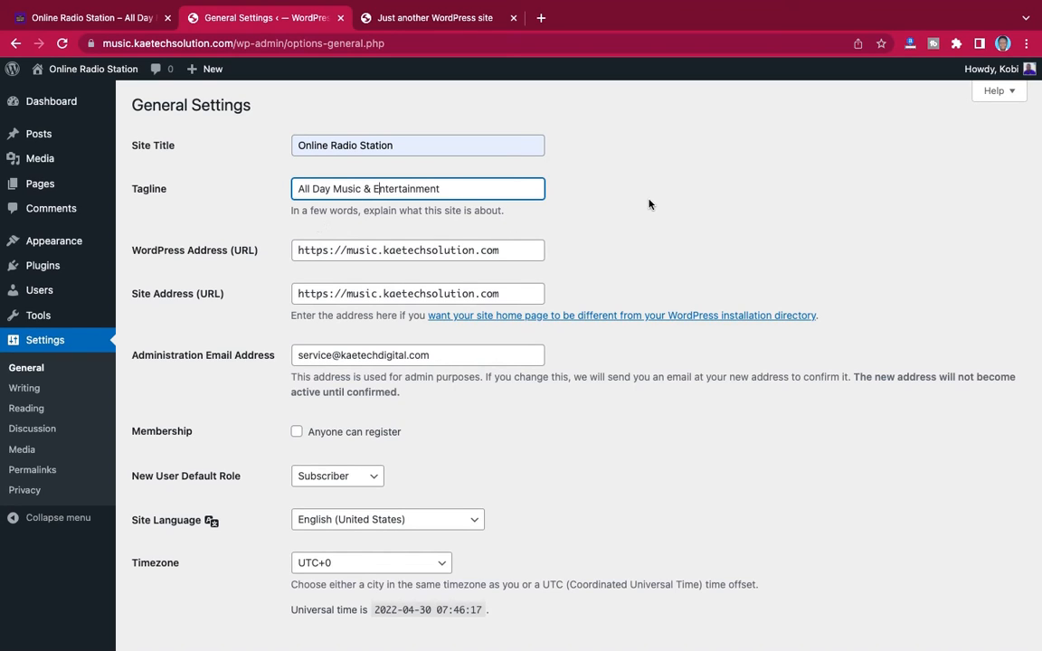
left_click(585, 184)
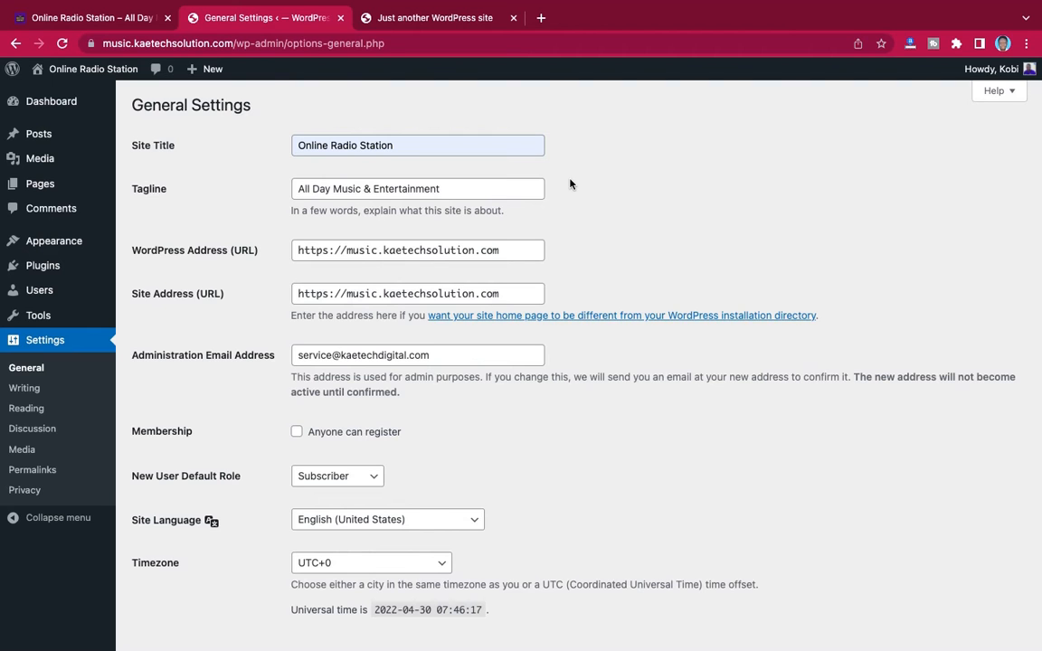
Review the remaining General settings down to the week start day and save the changes
scroll(569, 184, "down", 1)
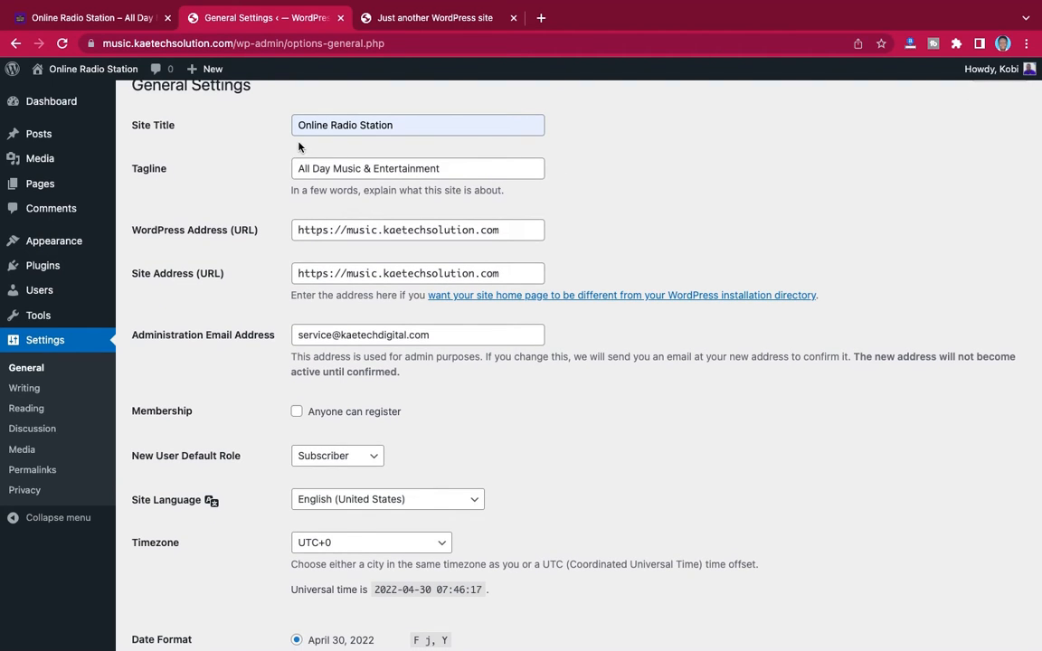
scroll(256, 307, "down", 3)
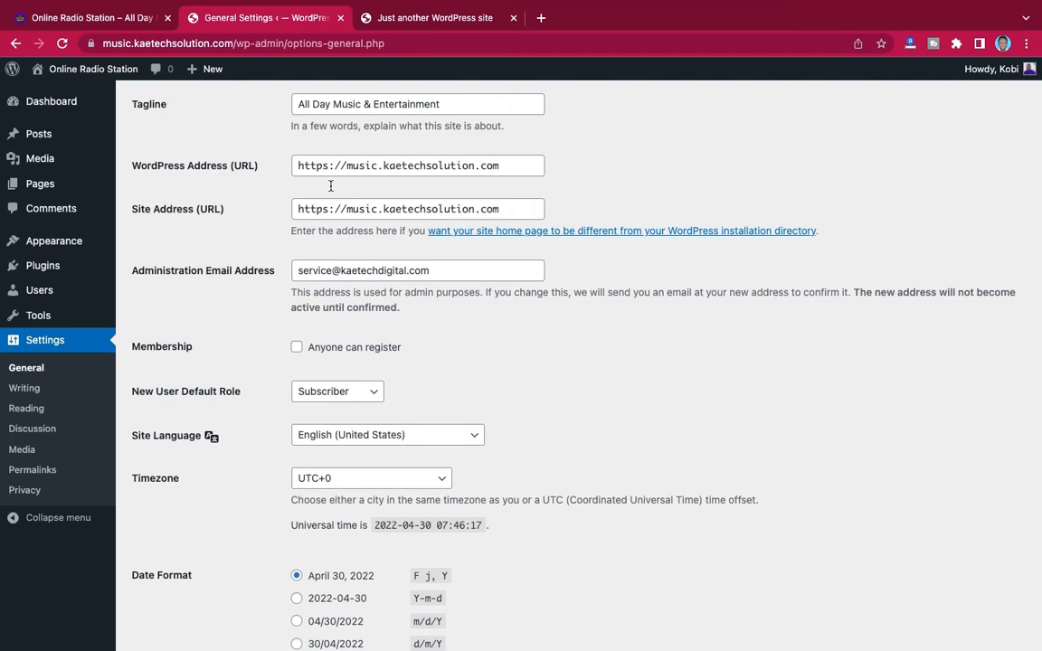
scroll(358, 211, "down", 1)
scroll(358, 211, "down", 4)
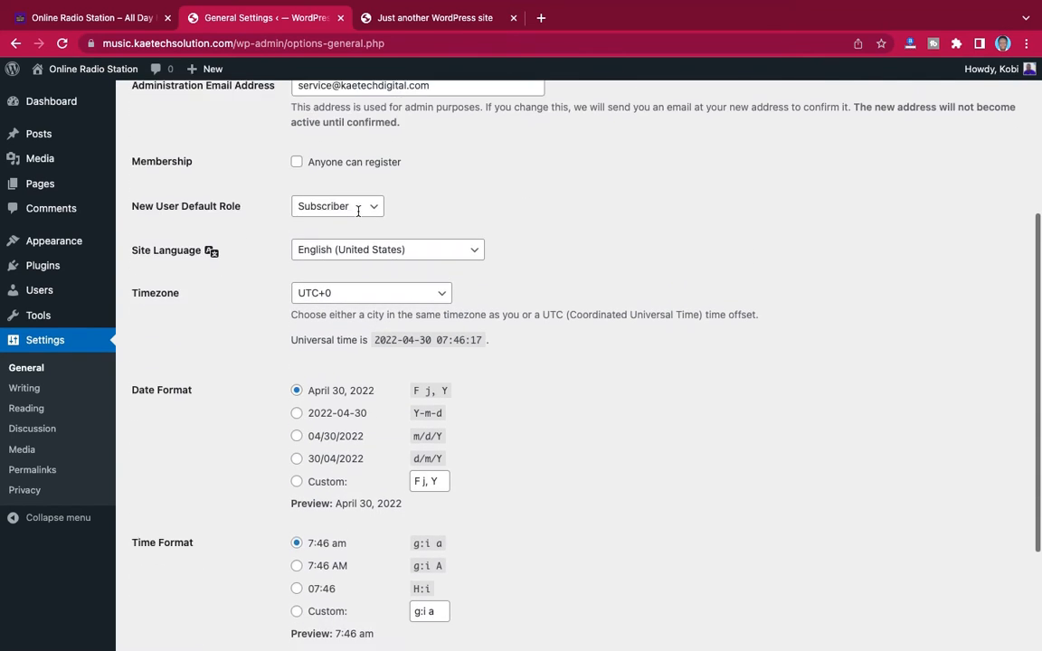
scroll(358, 214, "up", 2)
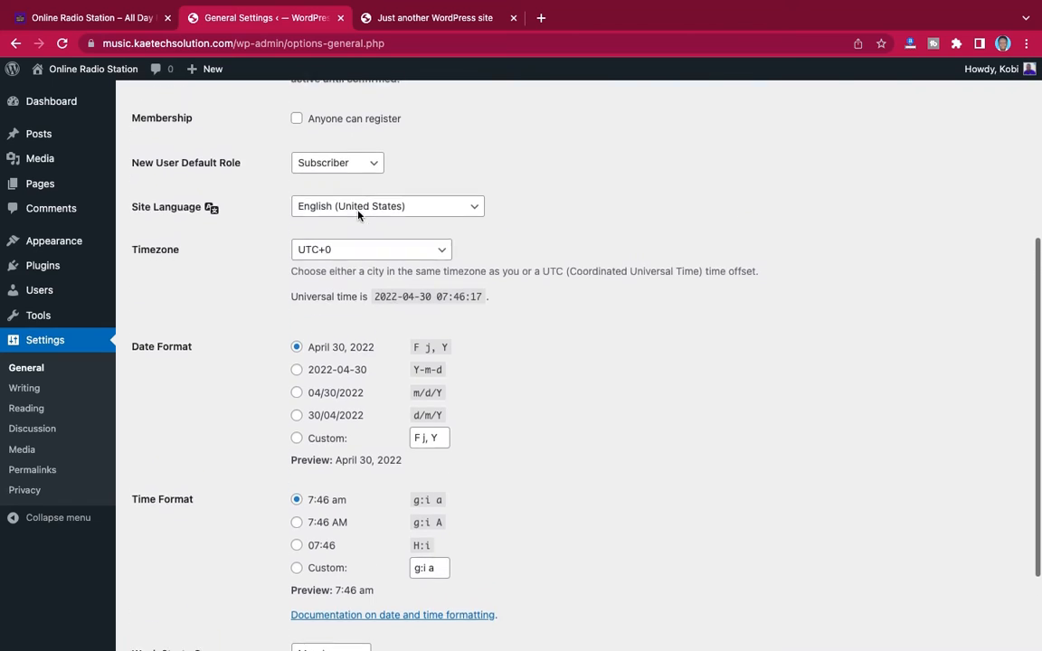
scroll(240, 469, "down", 4)
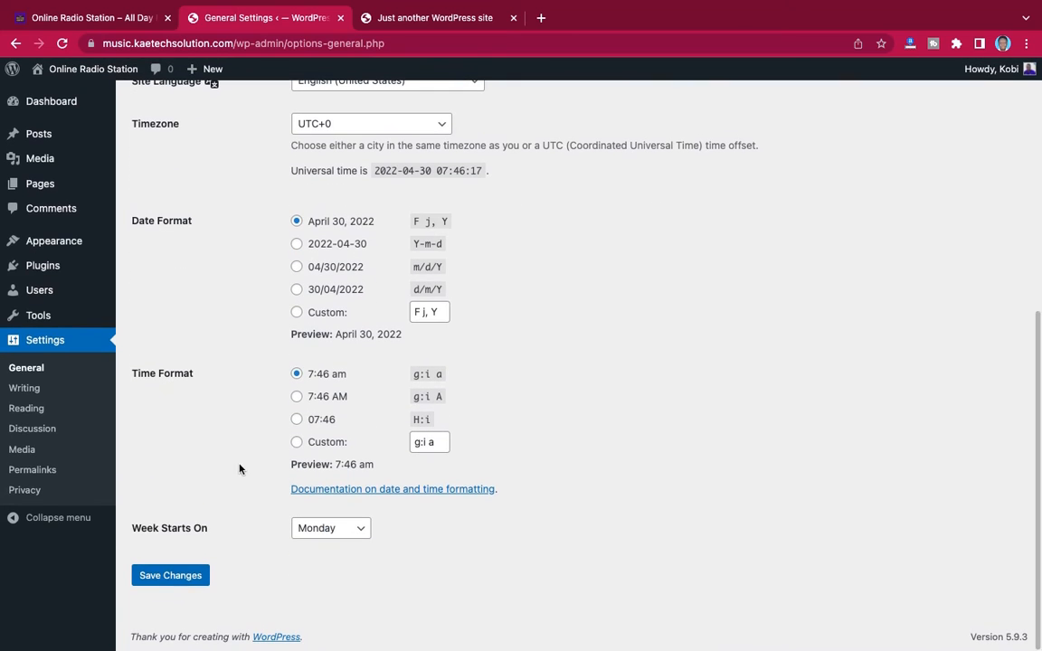
left_click(176, 575)
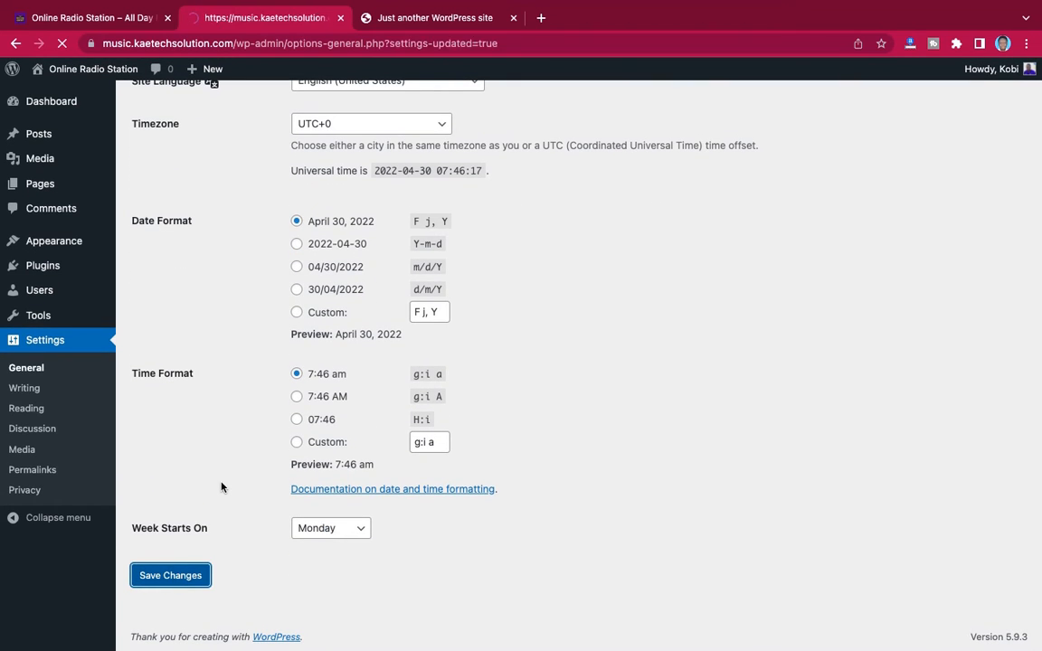
Allow anyone to register on the site and save the General settings
scroll(222, 488, "down", 3)
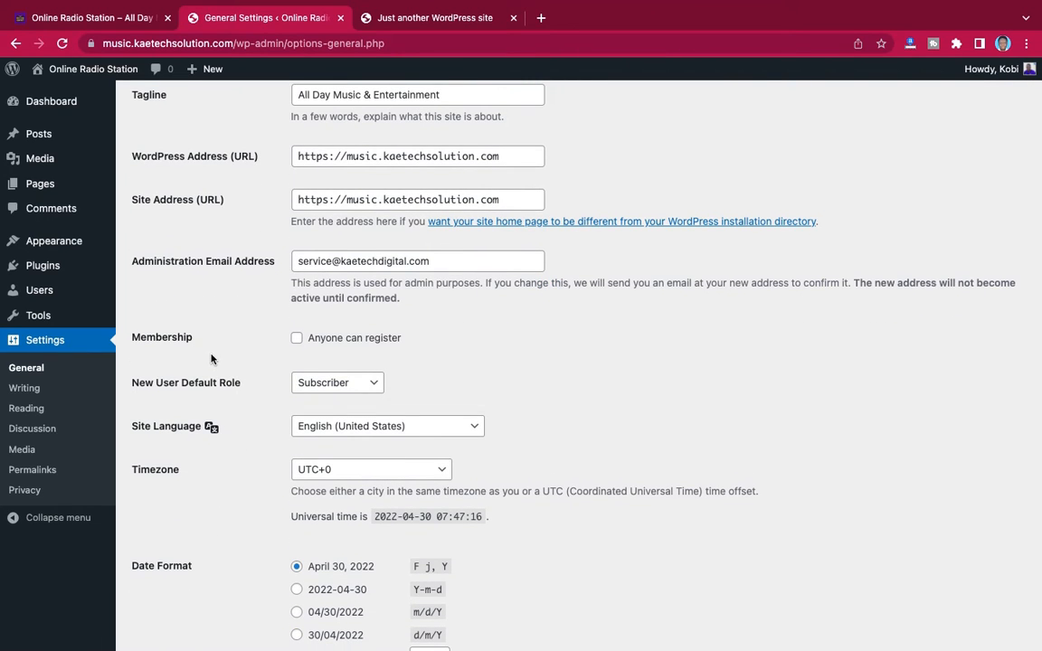
left_click(298, 340)
scroll(272, 389, "down", 5)
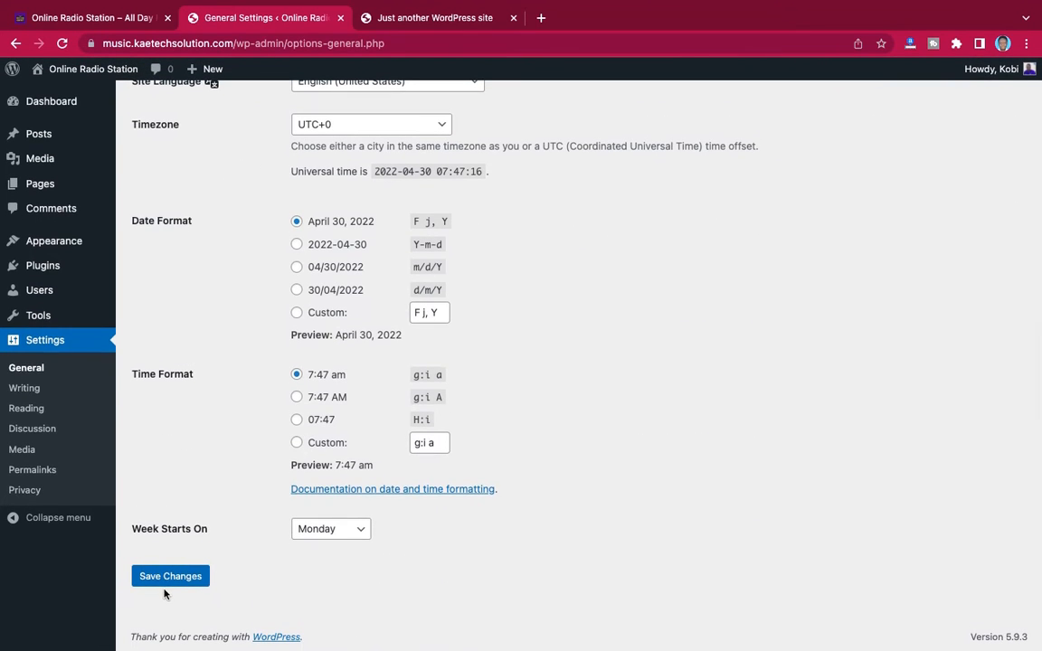
left_click(168, 579)
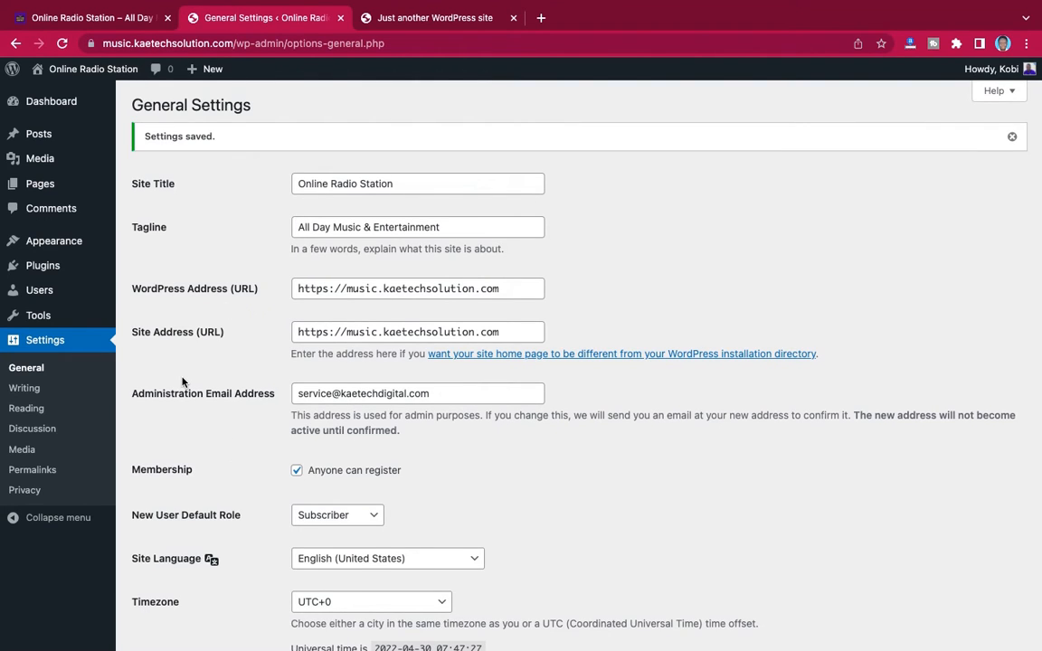
Set the permalink structure to Post name and save the change
left_click(31, 472)
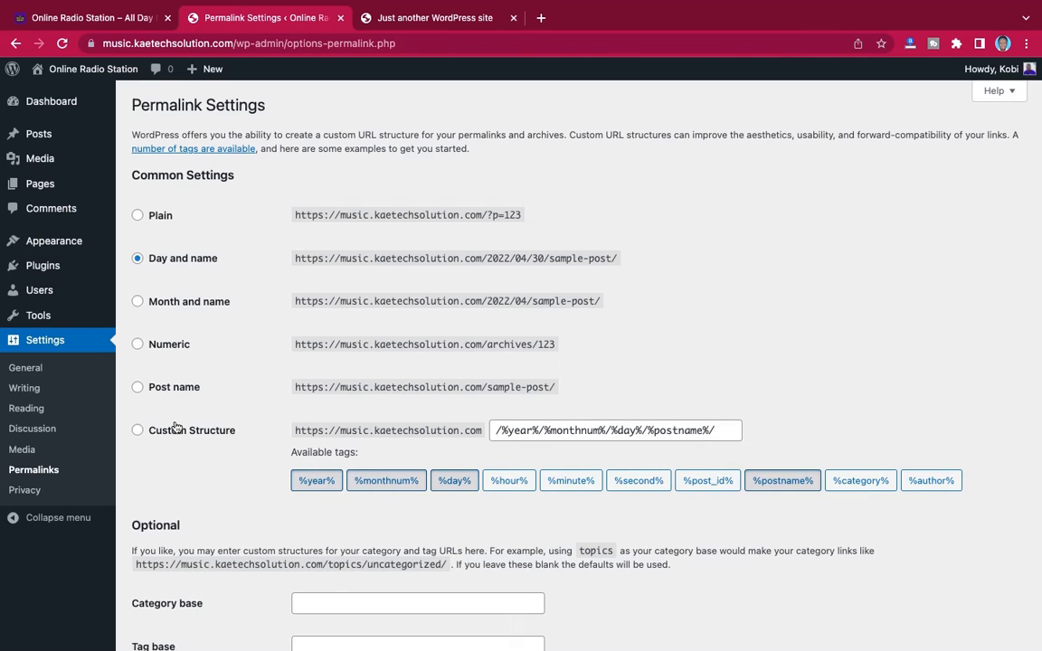
left_click(139, 388)
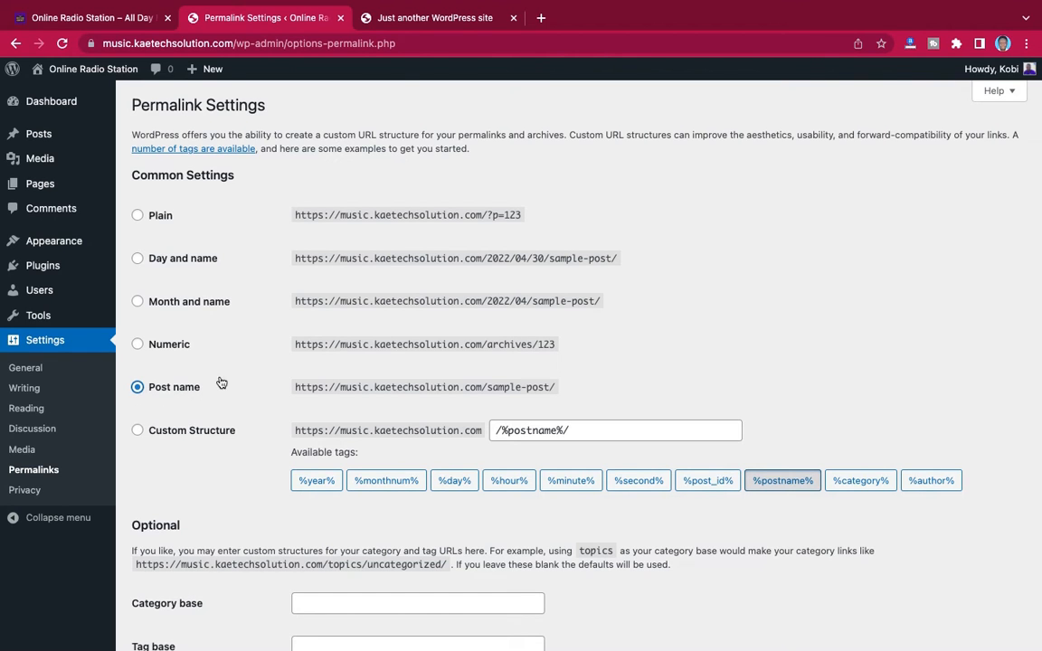
scroll(213, 416, "down", 3)
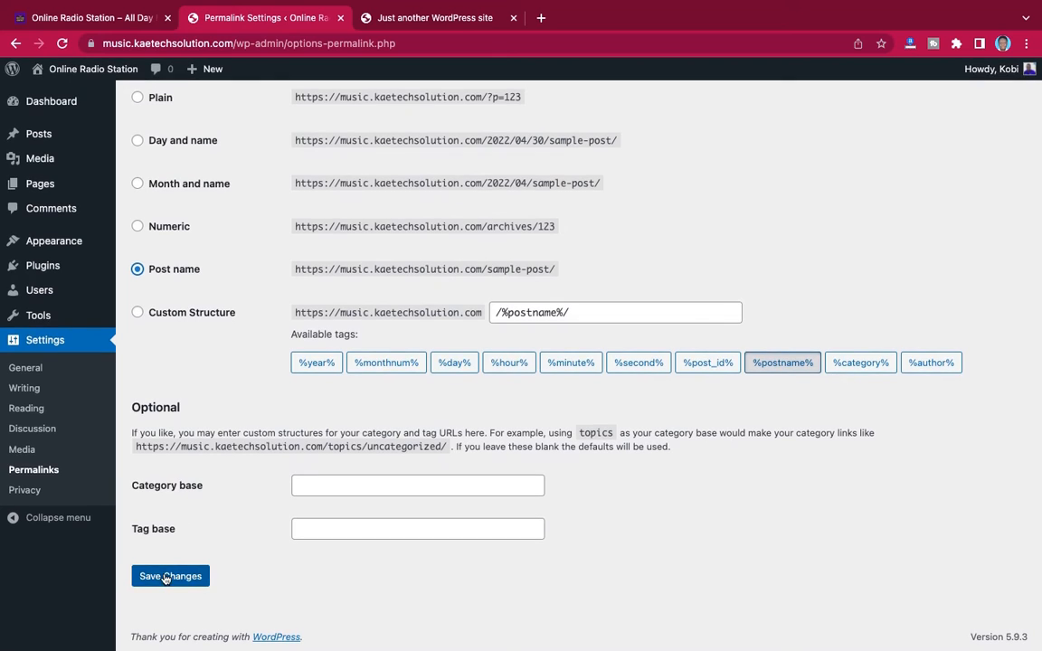
left_click(165, 576)
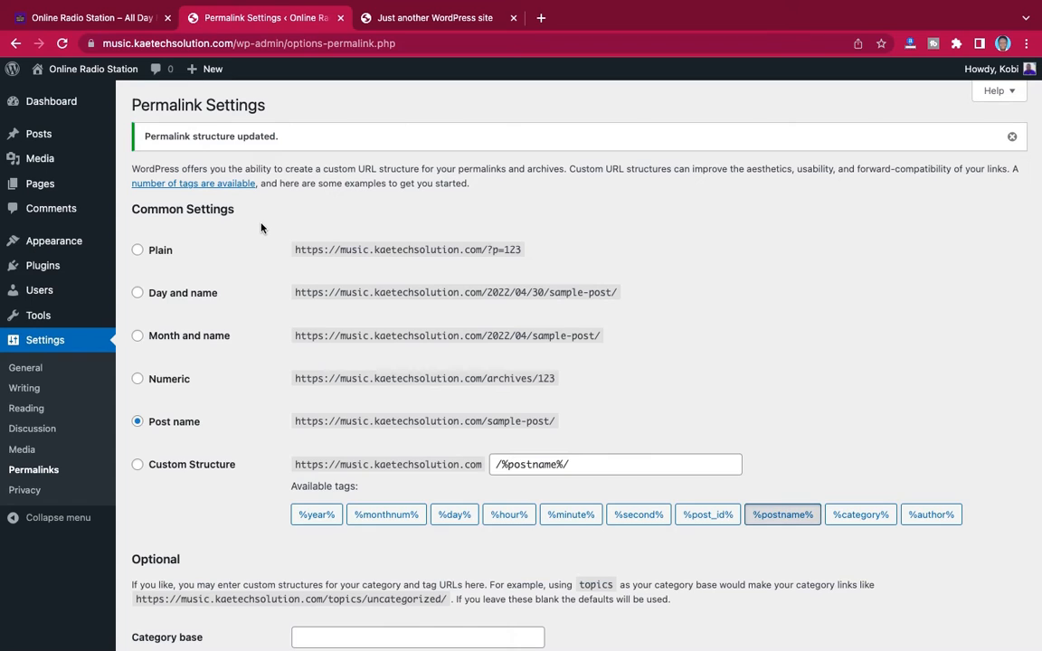
Open the installed themes and view the details of the active Twenty Twenty-Two theme
mouse_move(79, 245)
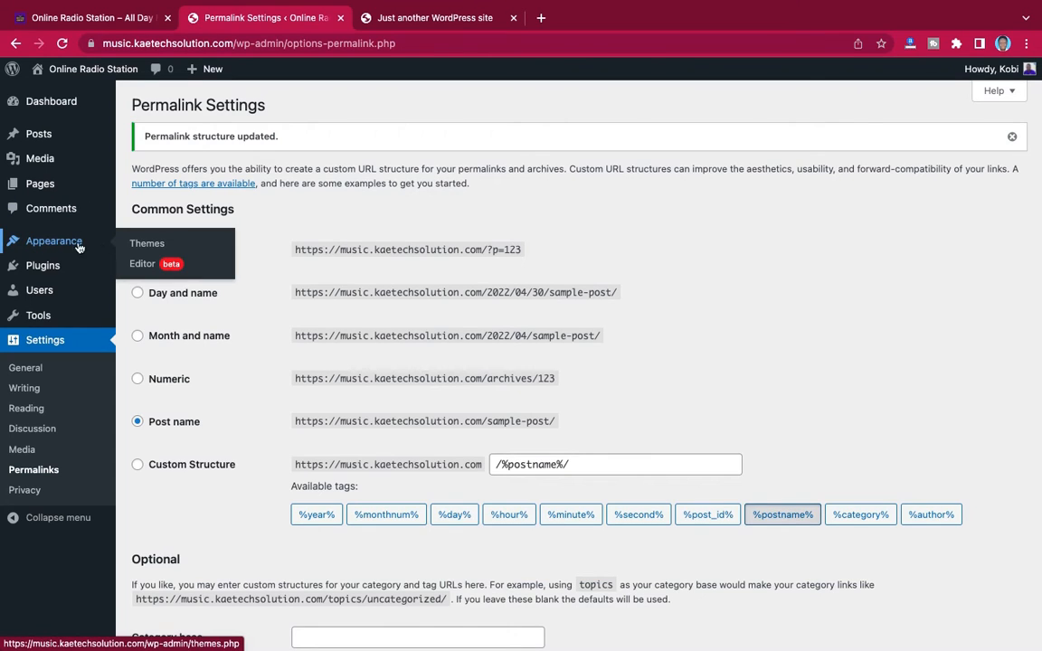
left_click(147, 245)
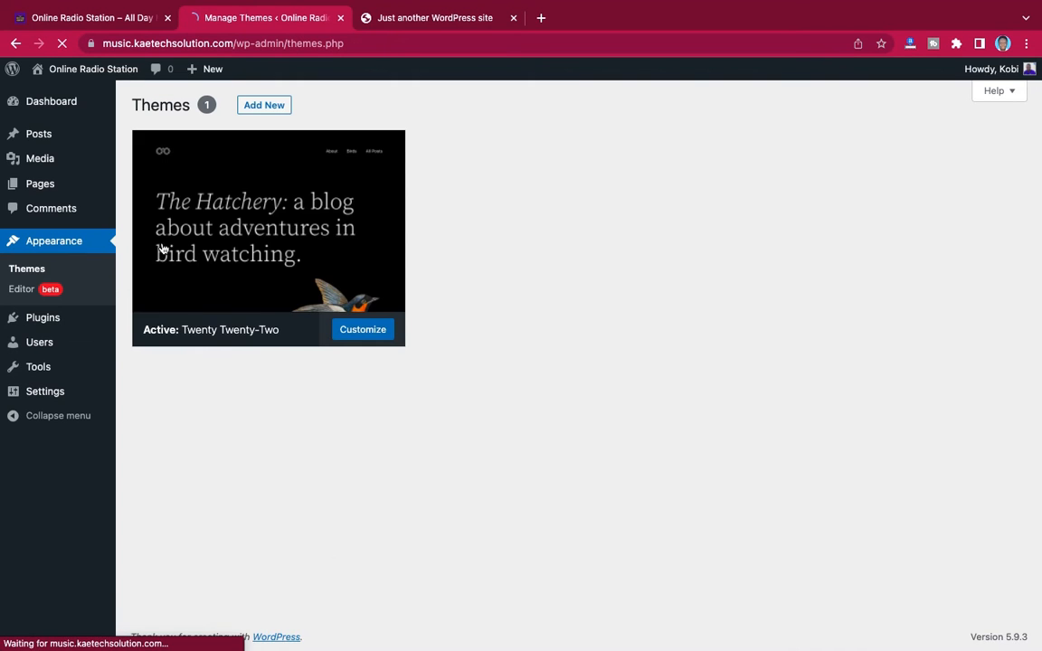
left_click(161, 248)
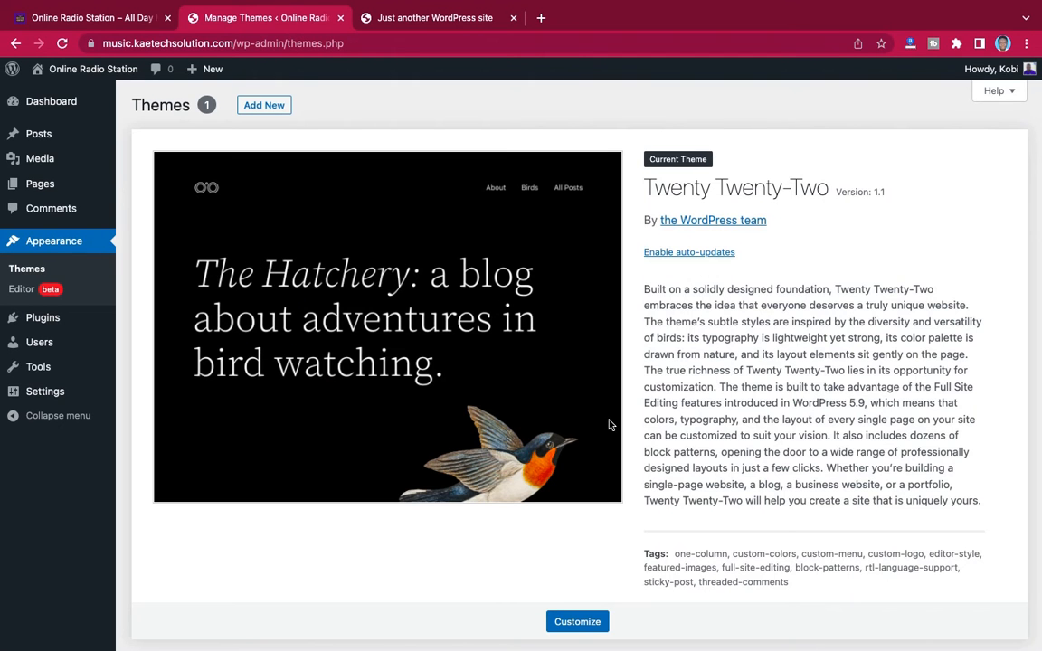
scroll(609, 425, "down", 1)
scroll(533, 361, "up", 1)
Check how the active theme looks on the site's front page and return to the theme details
left_click(405, 18)
scroll(371, 410, "down", 5)
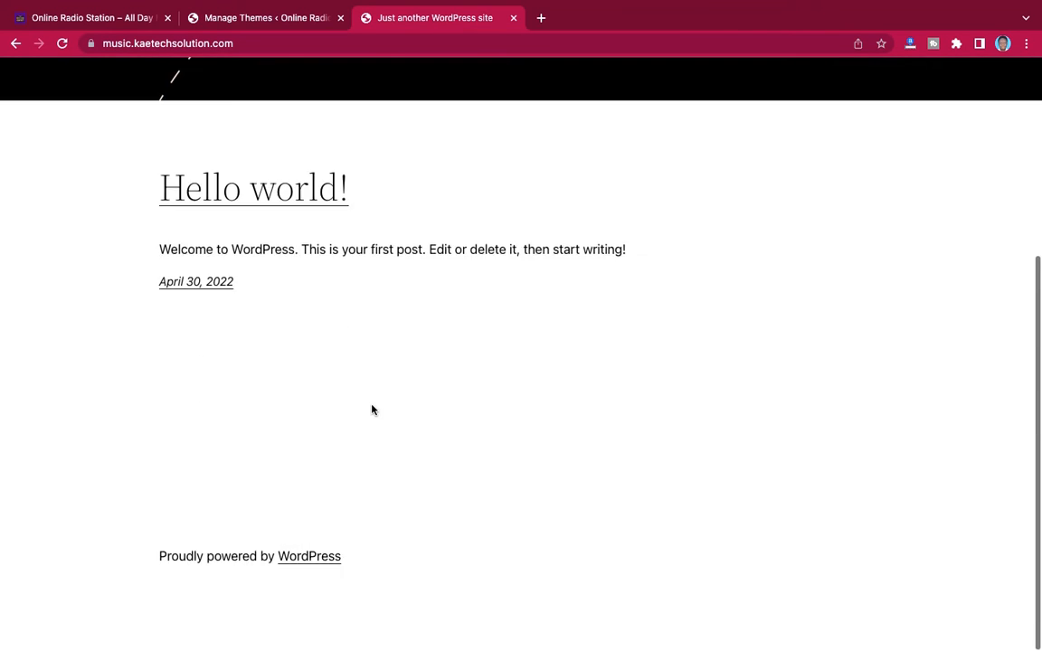
scroll(371, 410, "up", 5)
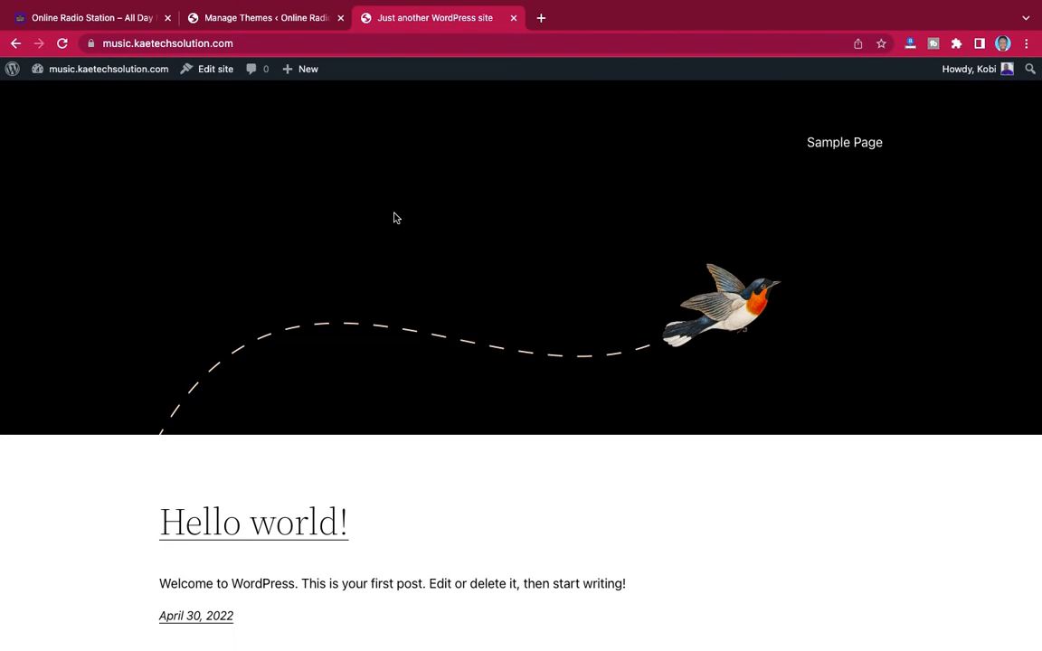
left_click(228, 20)
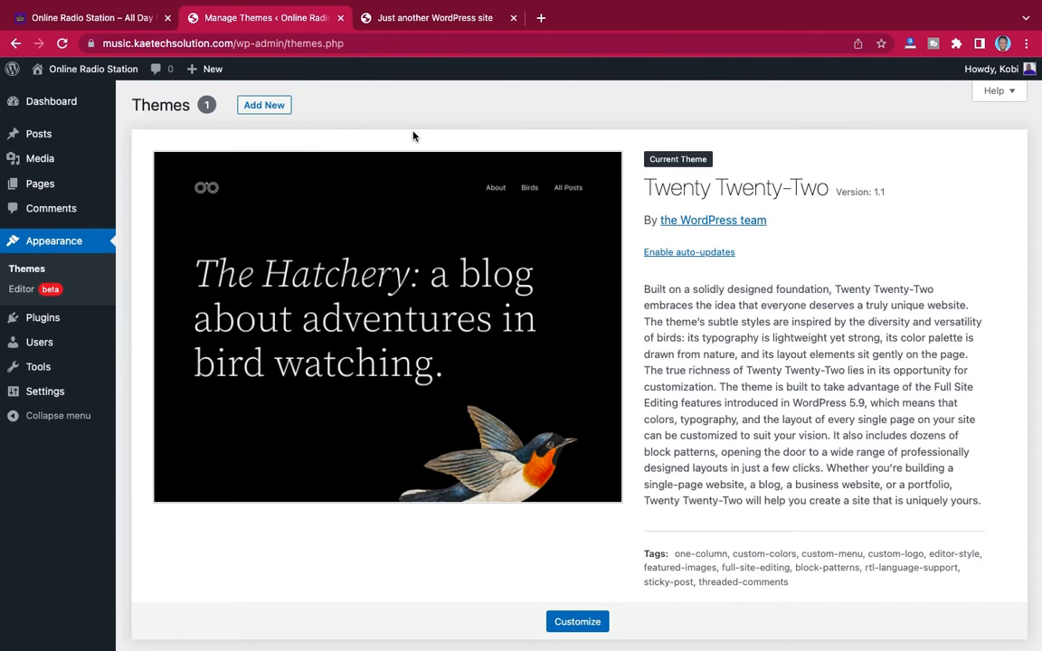
Open kaetechdigital.com/rishitheme in a new browser tab
left_click(540, 18)
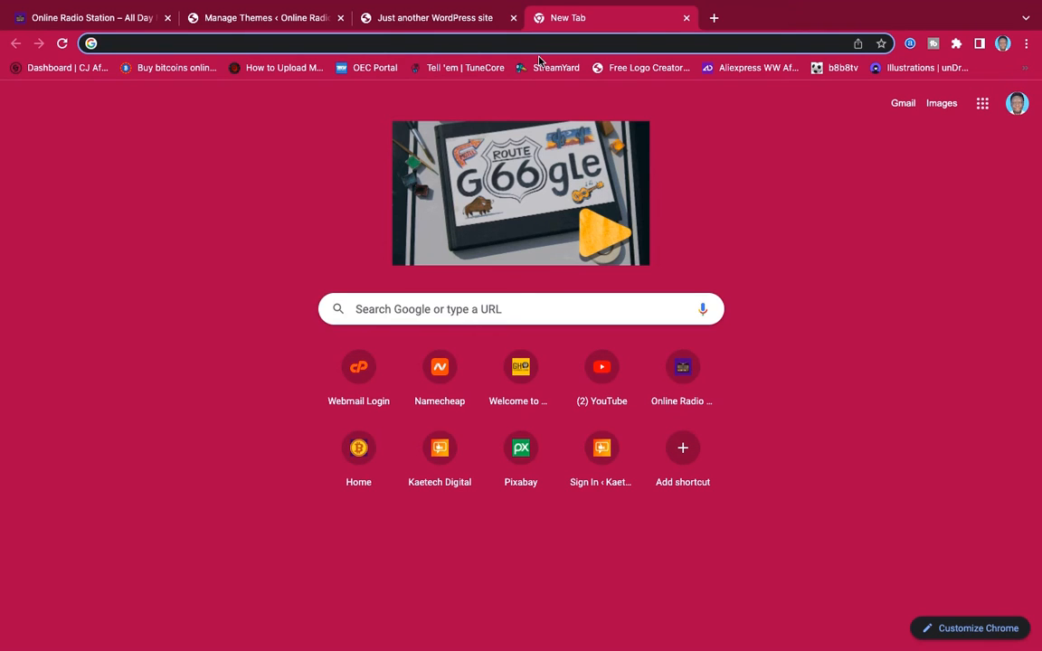
type("kaet")
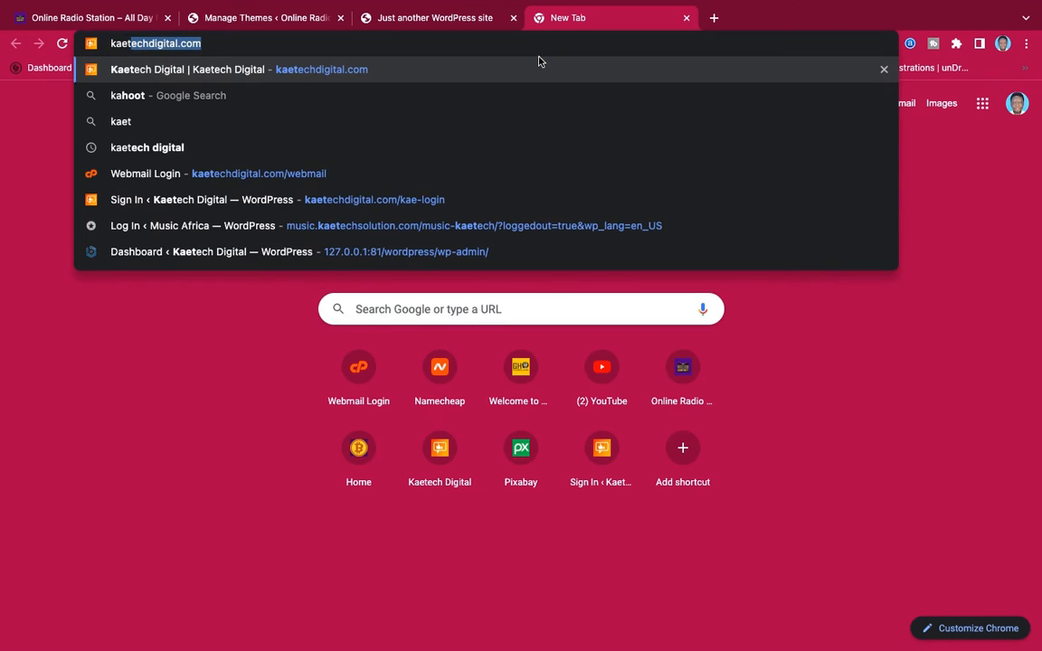
type("echdigita")
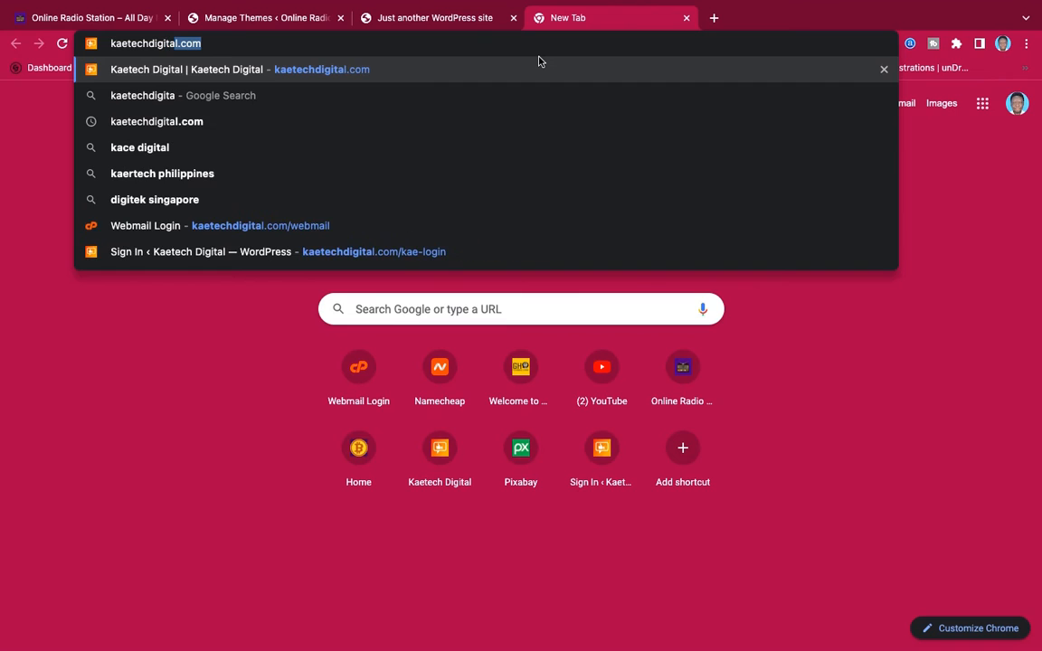
type("l.com")
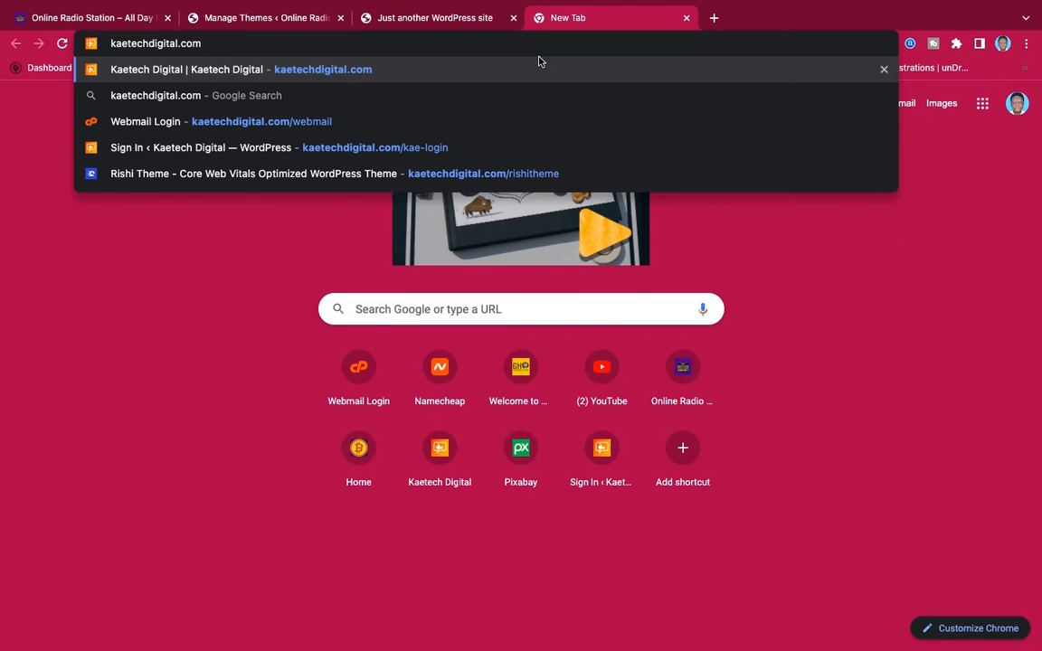
type("/ri")
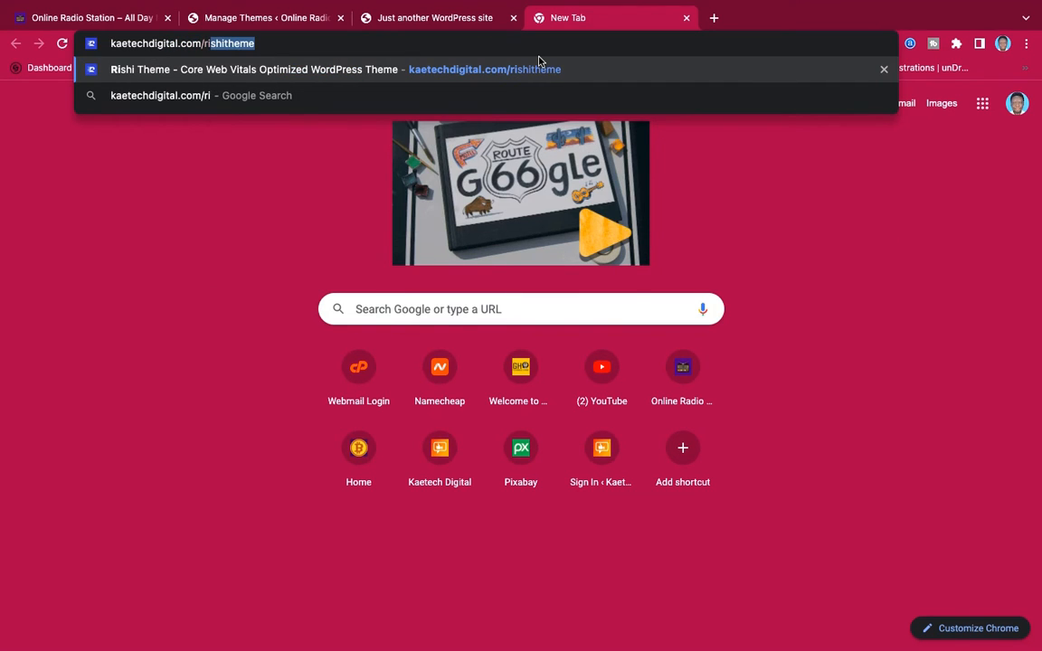
key("Right")
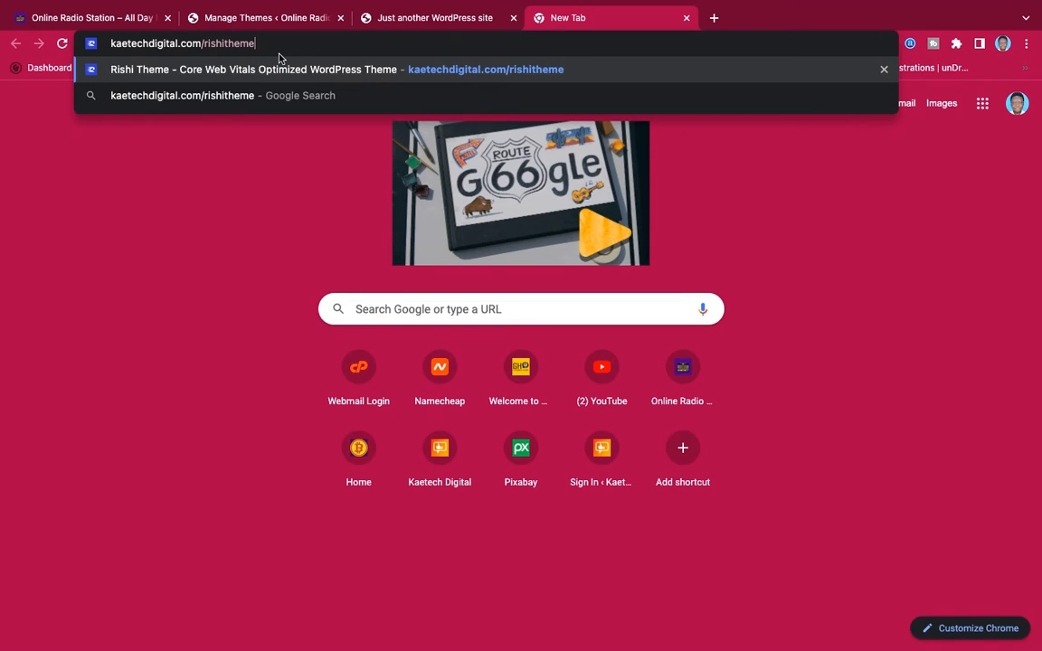
key("Return")
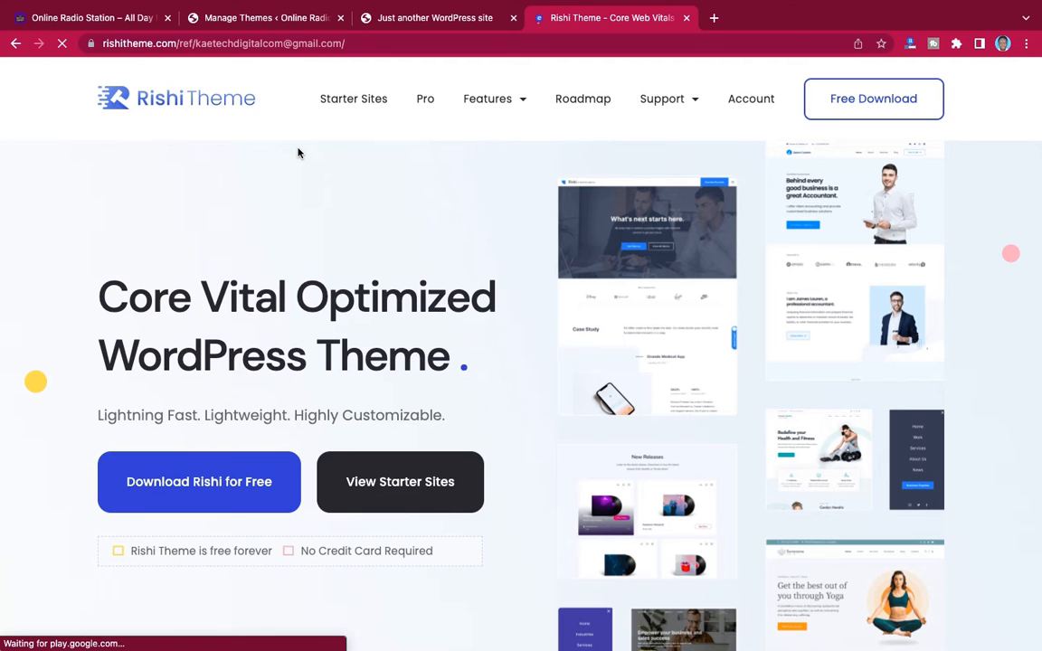
Look over the Rishi Theme landing page, from its download and starter site options to the Speed section
scroll(553, 332, "down", 7)
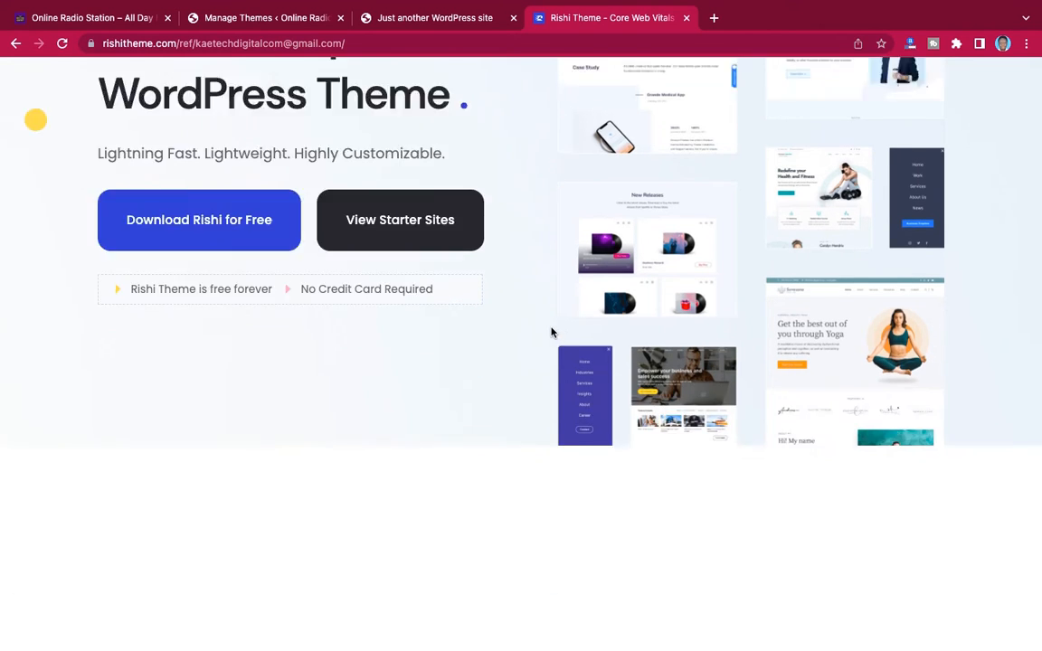
scroll(553, 333, "up", 5)
scroll(552, 333, "up", 2)
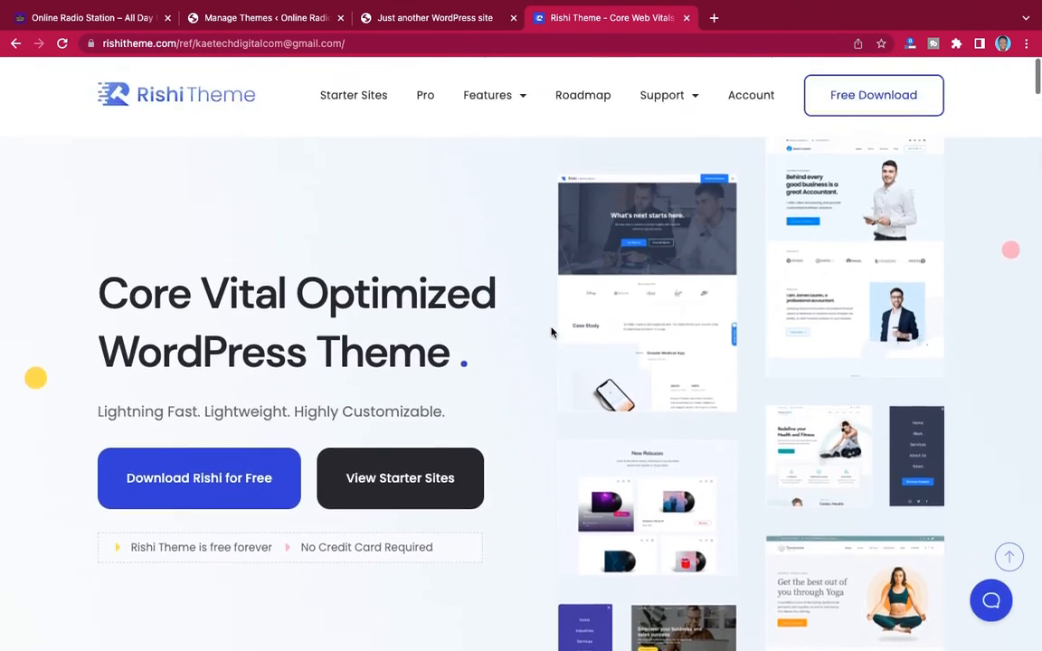
scroll(551, 355, "down", 3)
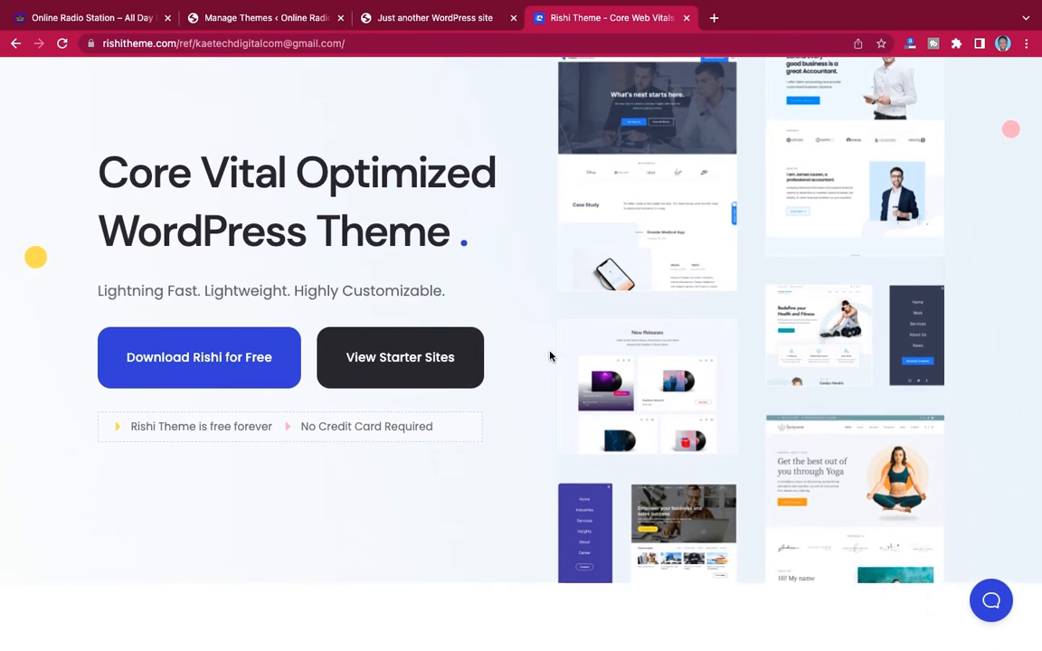
scroll(549, 356, "up", 2)
scroll(549, 355, "down", 10)
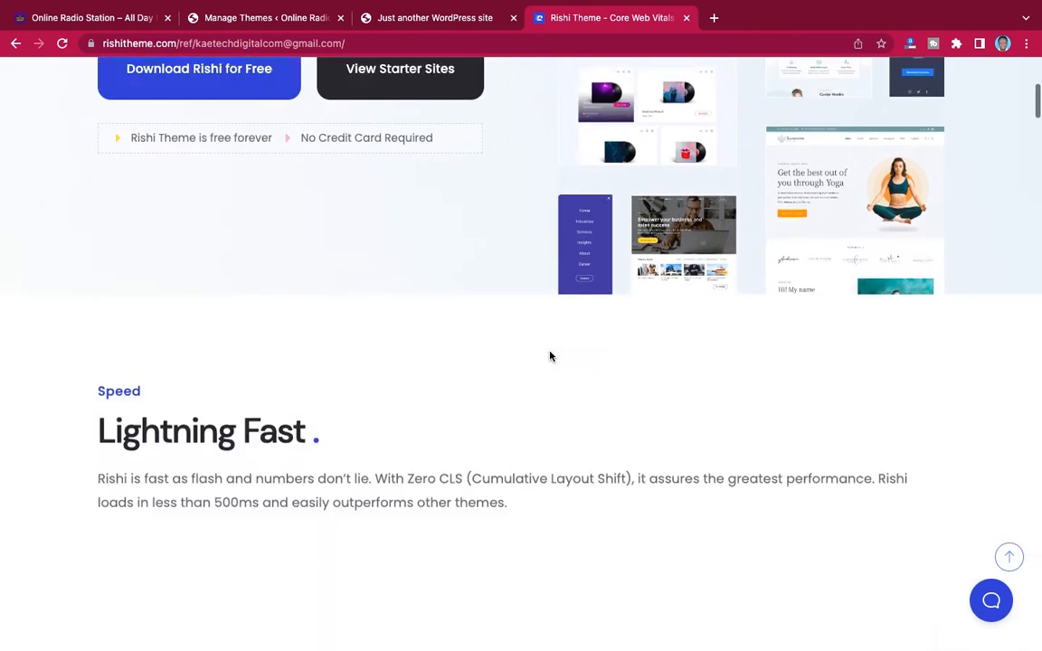
Examine the PageSpeed Insights results and the supported plugin integrations on the Rishi Theme landing page
scroll(549, 356, "down", 3)
scroll(548, 356, "up", 2)
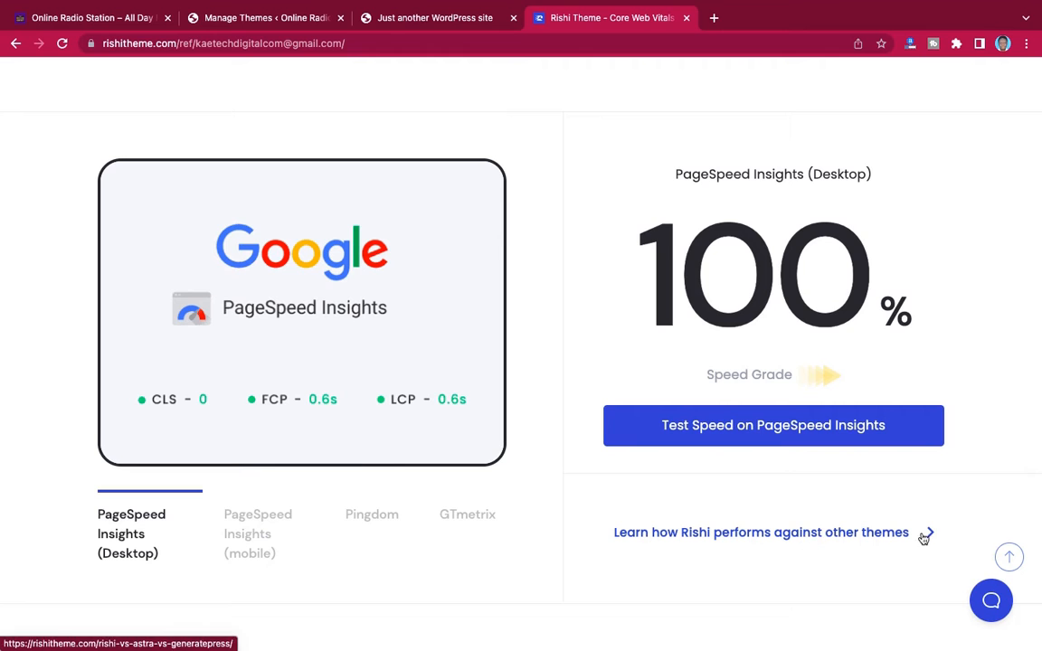
scroll(680, 403, "down", 9)
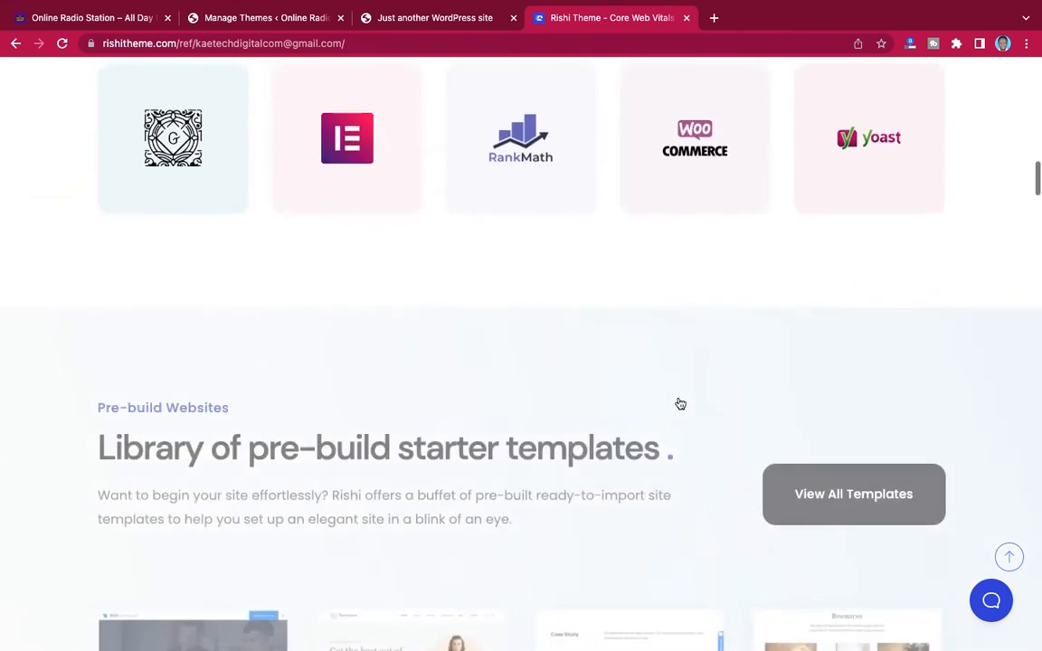
scroll(680, 403, "up", 4)
scroll(680, 404, "down", 1)
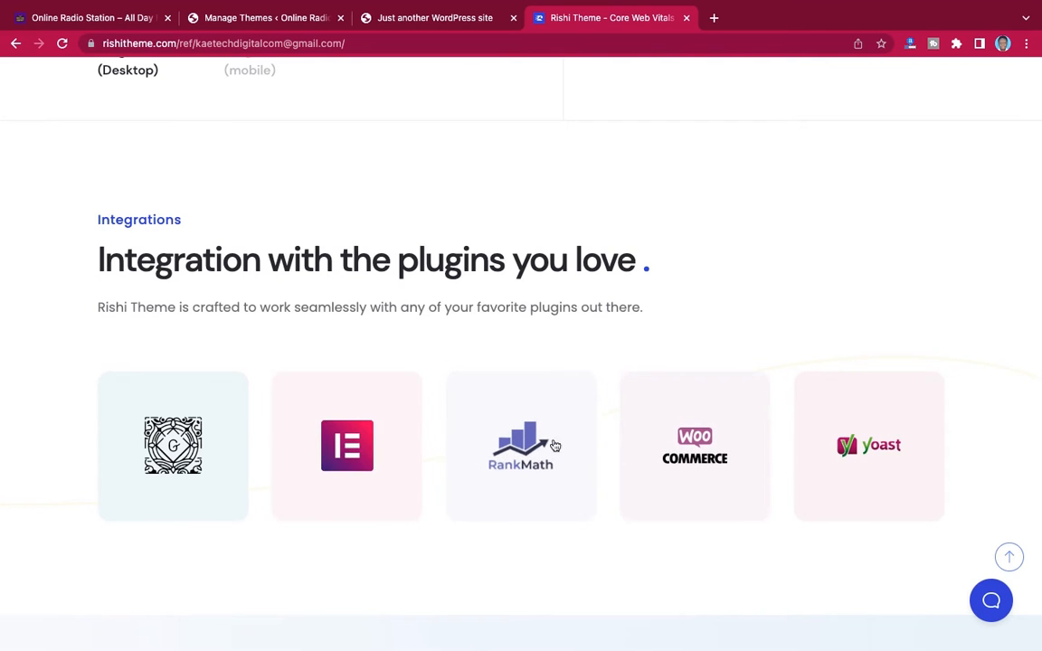
scroll(609, 324, "down", 5)
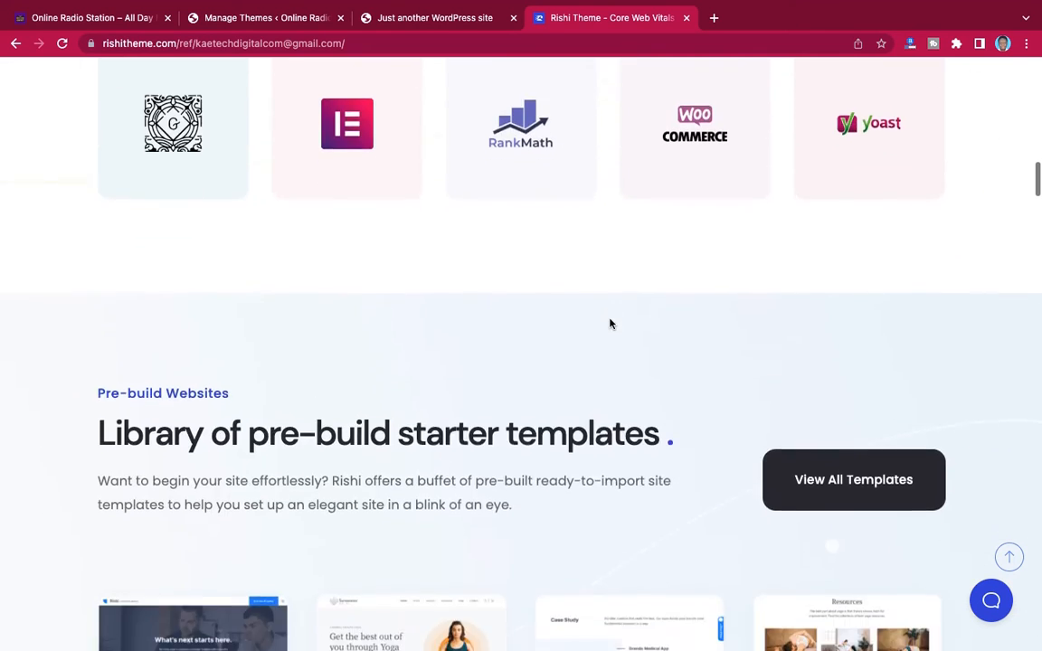
Look over the library of pre-built starter templates on the landing page and return to its beginning
scroll(610, 324, "down", 3)
scroll(609, 324, "up", 1)
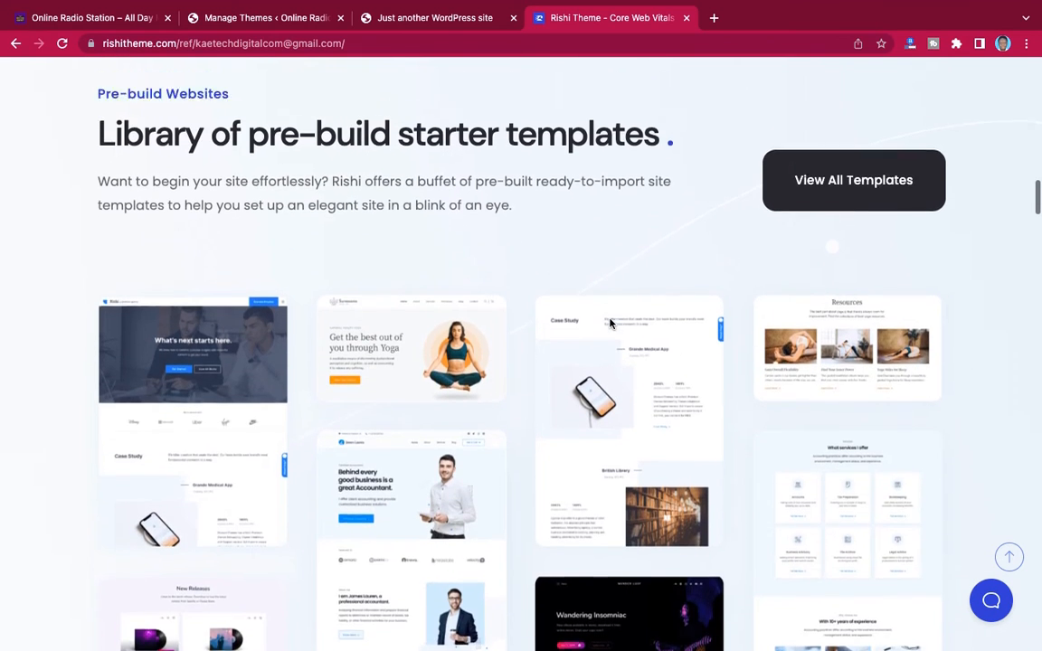
scroll(610, 323, "down", 1)
scroll(609, 324, "down", 3)
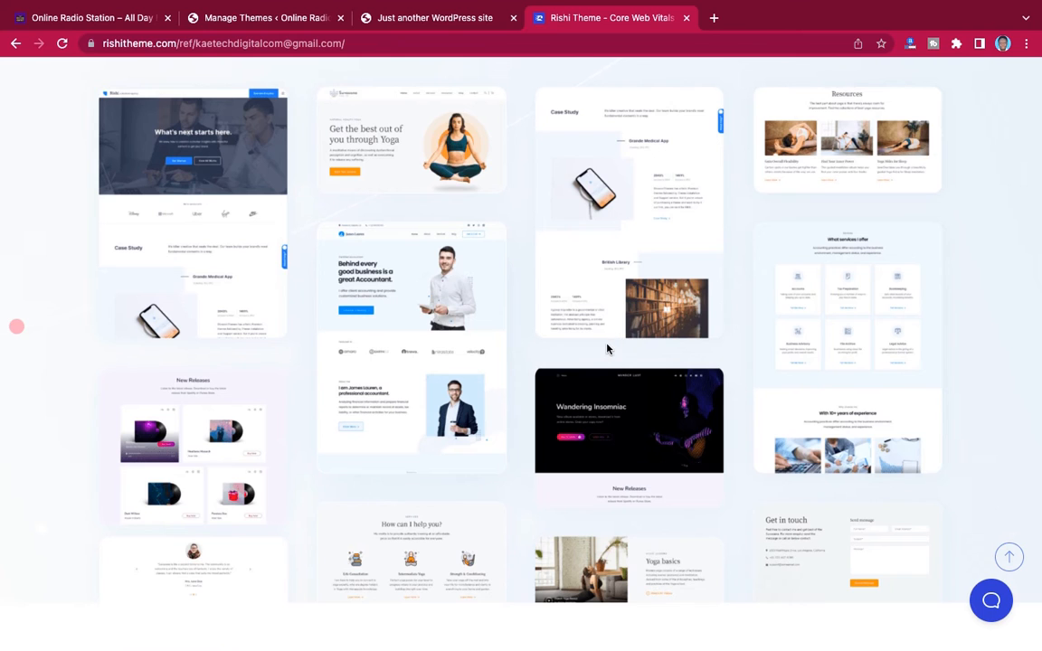
scroll(610, 324, "down", 5)
scroll(606, 342, "up", 5)
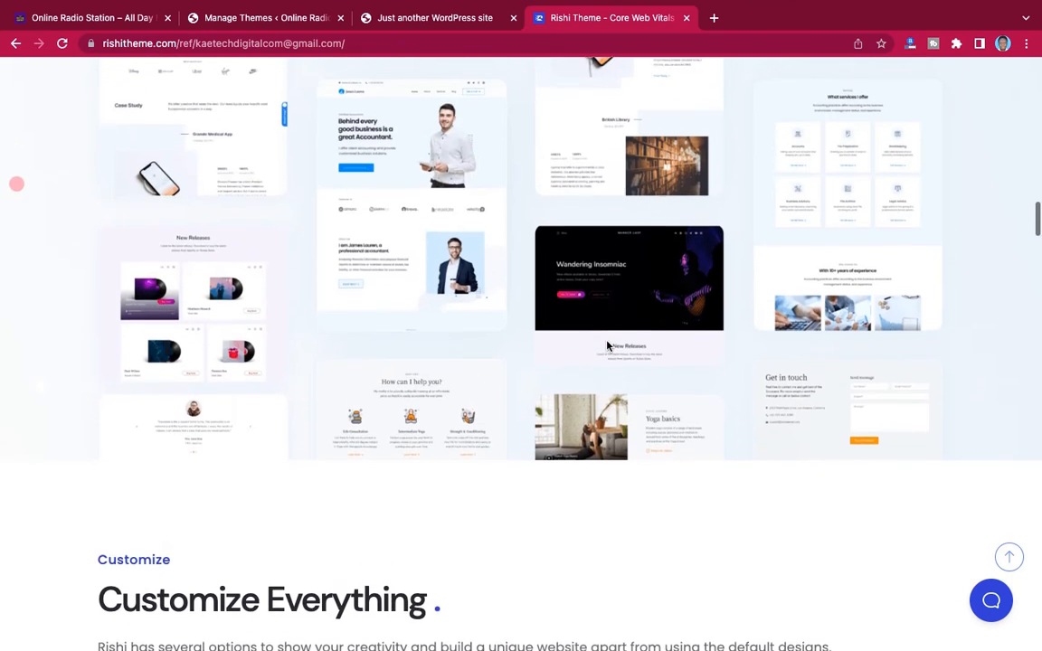
scroll(607, 346, "up", 1)
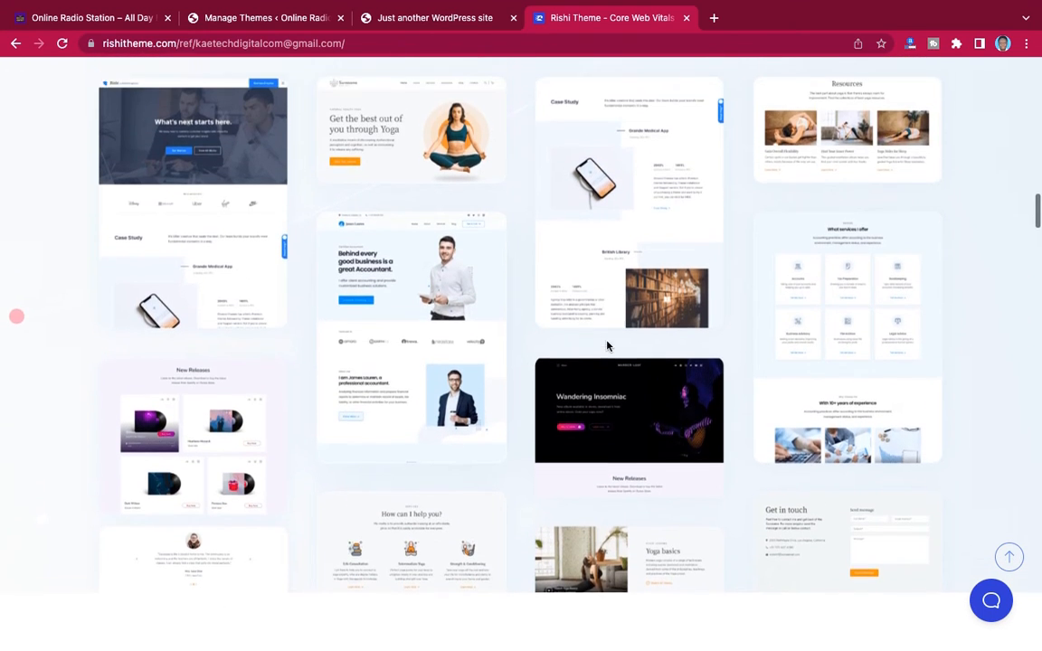
scroll(607, 346, "down", 1)
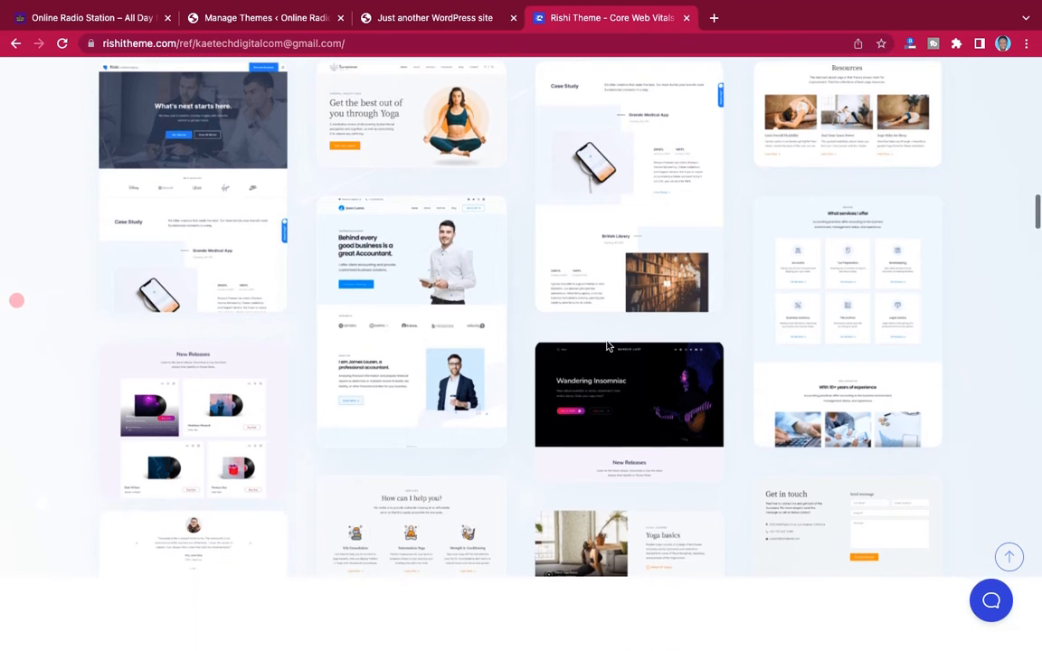
scroll(607, 346, "up", 10)
scroll(606, 346, "up", 15)
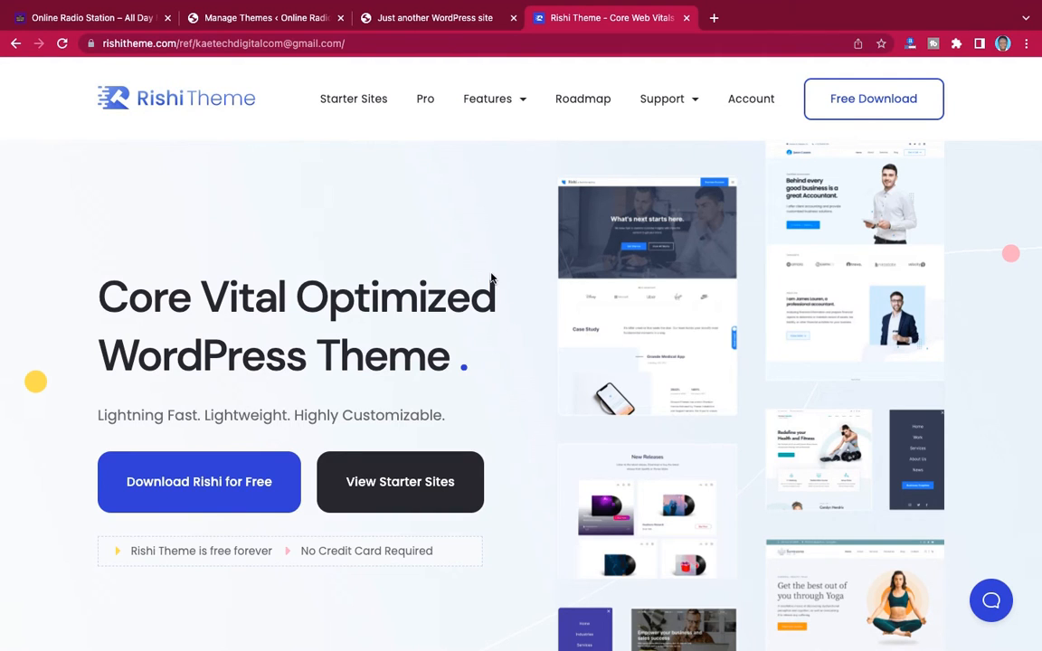
Open the Rishi Pro pricing page and review the Personal, Professional and Agency plans
left_click(425, 101)
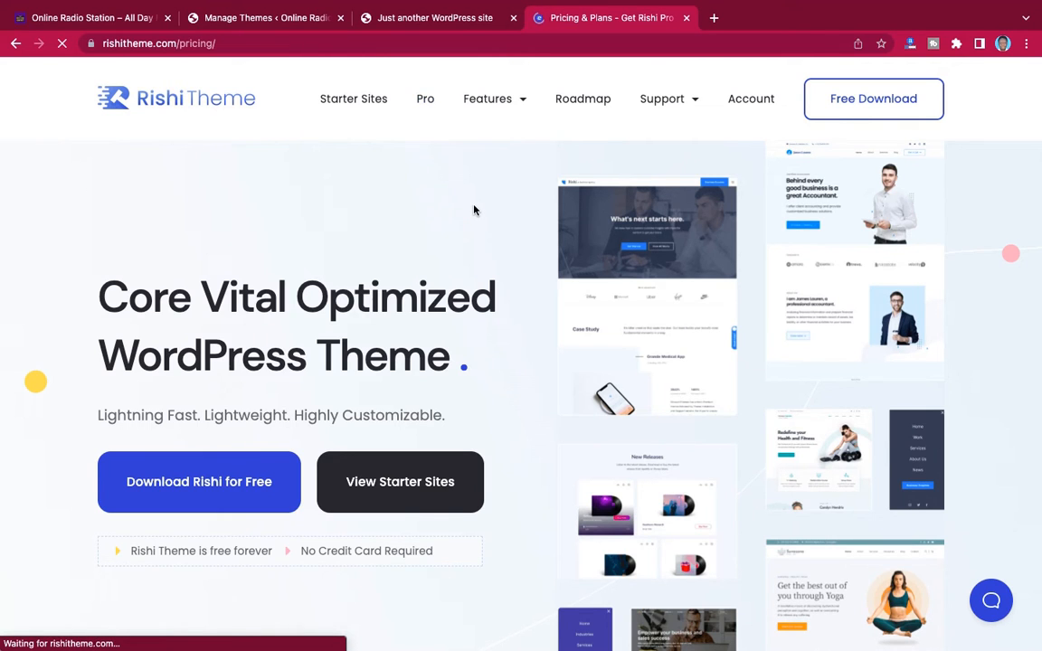
scroll(694, 327, "down", 5)
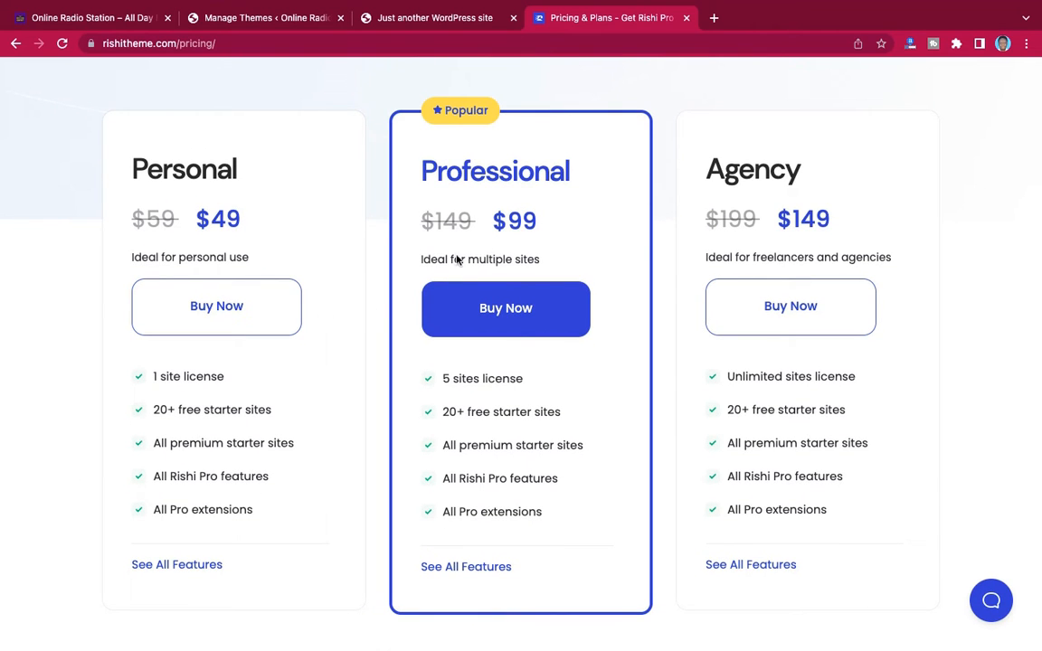
scroll(668, 305, "down", 5)
scroll(667, 305, "up", 6)
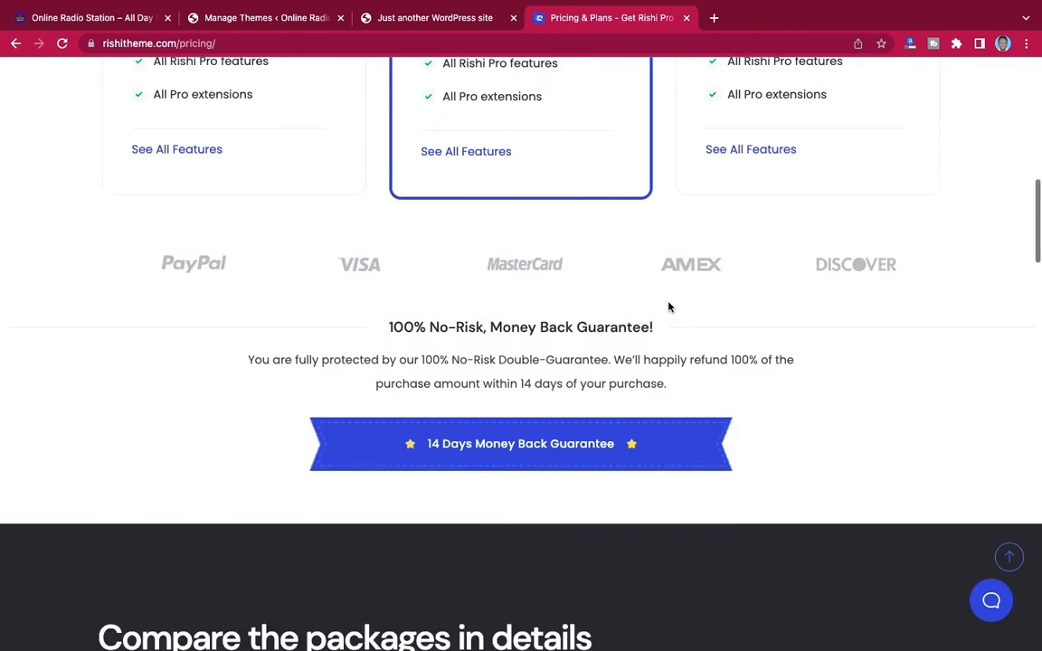
scroll(667, 308, "down", 3)
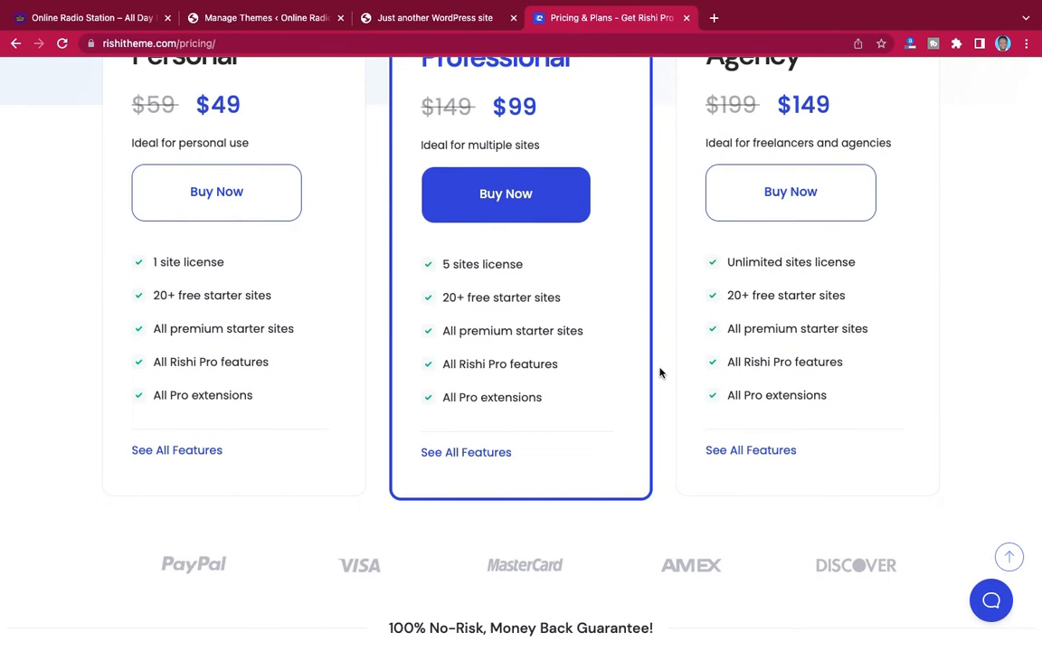
scroll(198, 442, "down", 1)
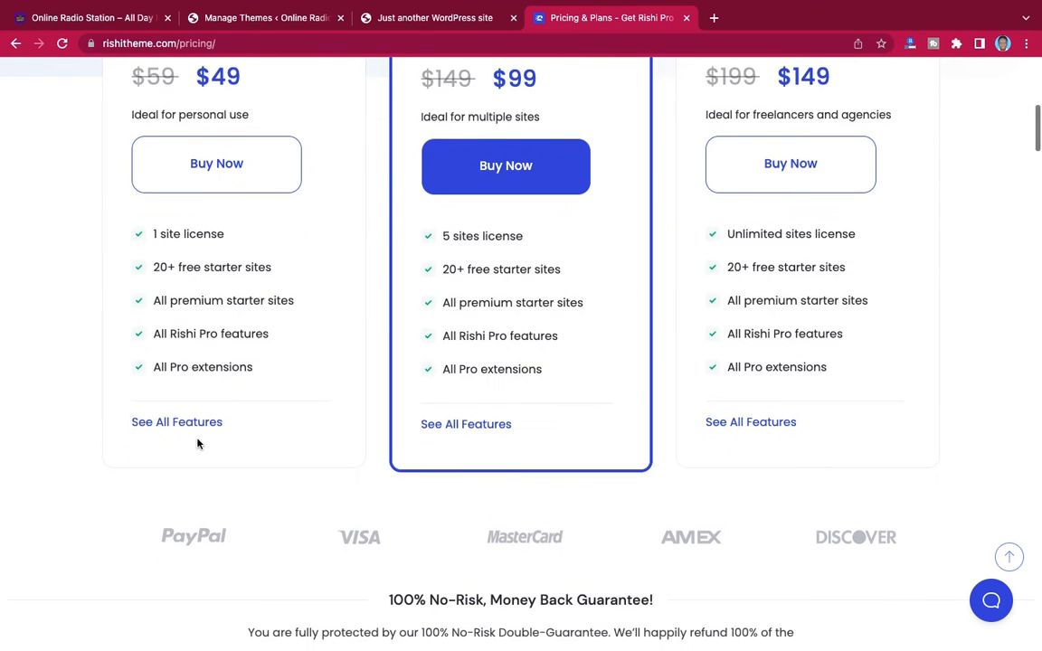
Compare the Rishi Free and Pro features in the package comparison table, from General Features to WooCommerce Features
scroll(202, 427, "down", 3)
scroll(319, 423, "down", 5)
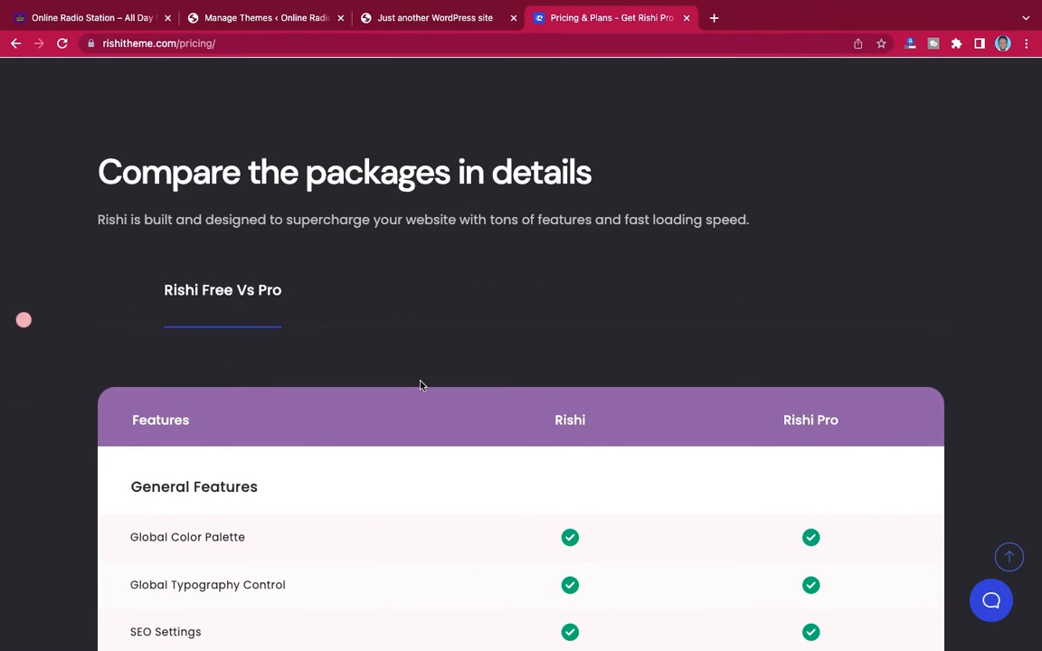
scroll(420, 383, "down", 4)
scroll(421, 387, "up", 3)
scroll(421, 386, "down", 1)
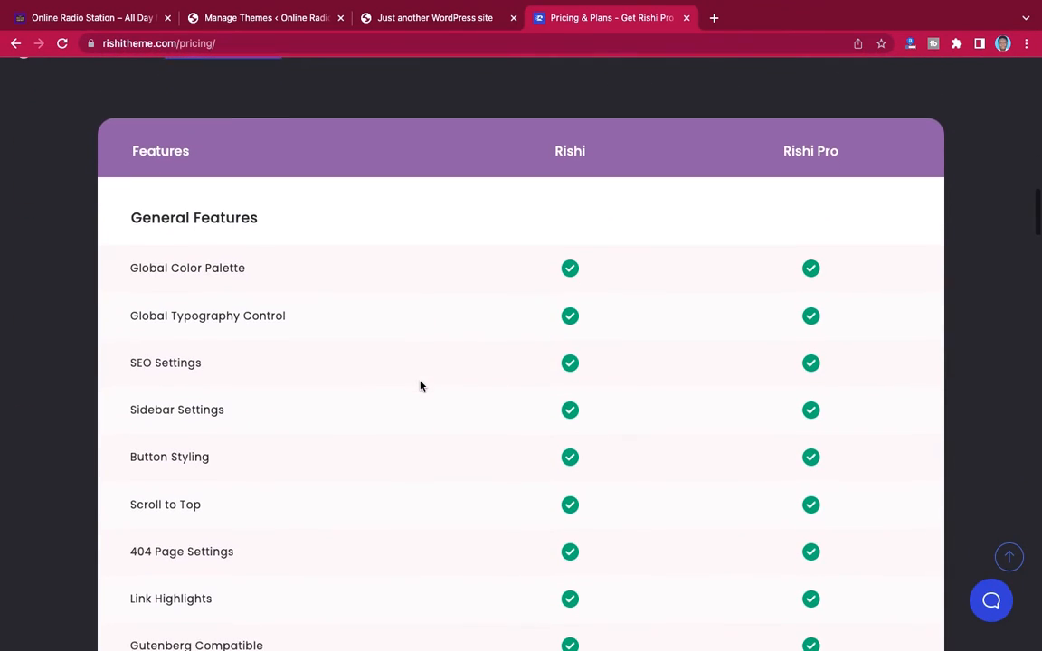
scroll(568, 517, "down", 3)
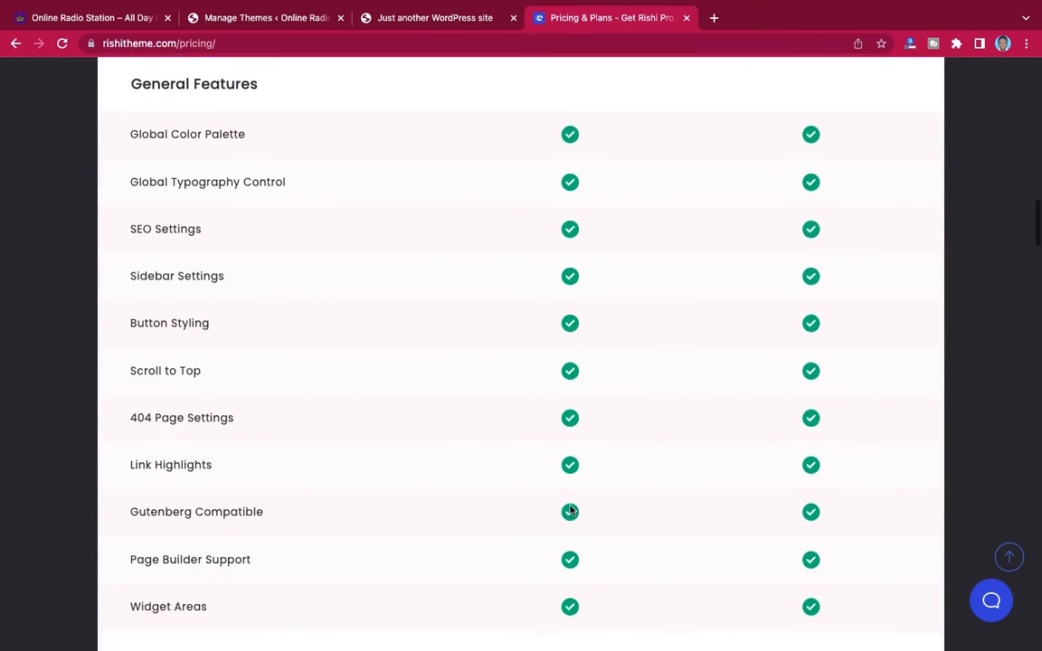
scroll(721, 475, "down", 15)
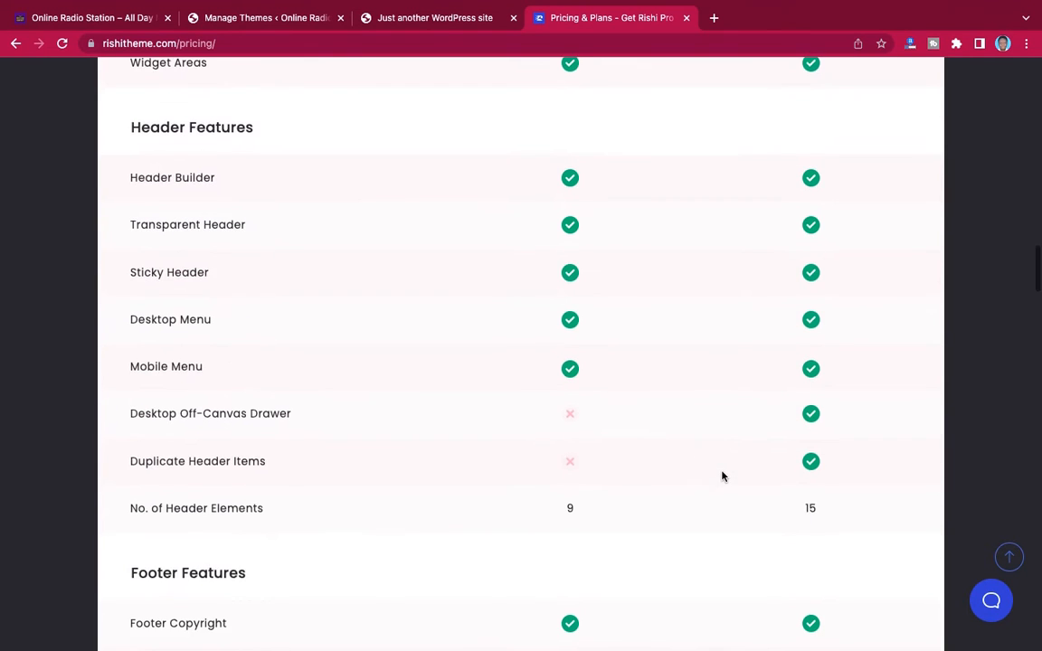
scroll(721, 476, "down", 17)
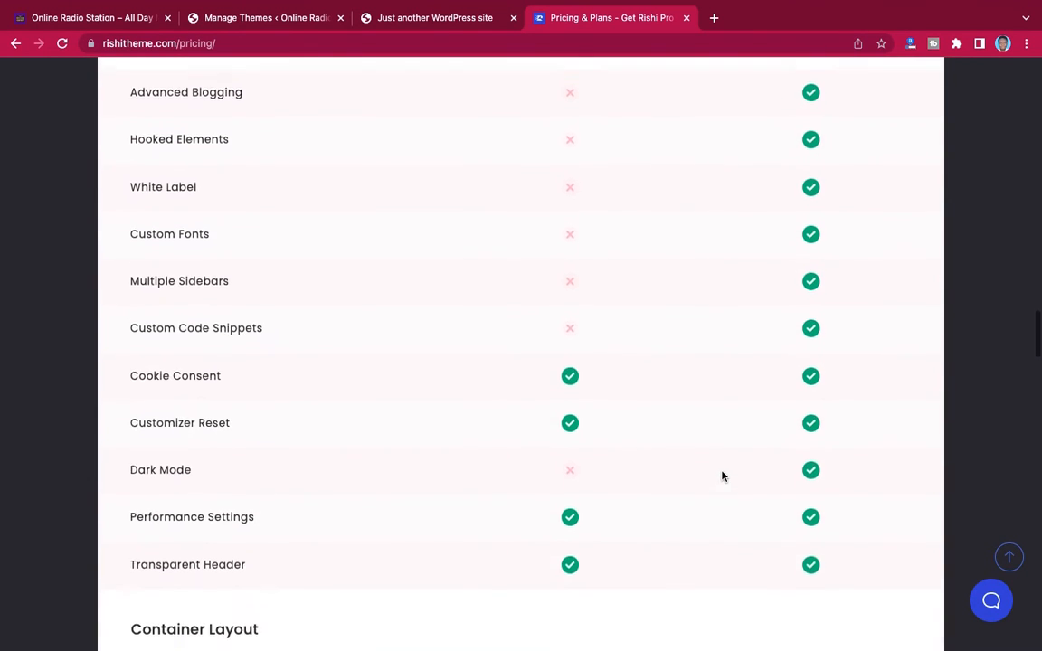
scroll(722, 475, "down", 18)
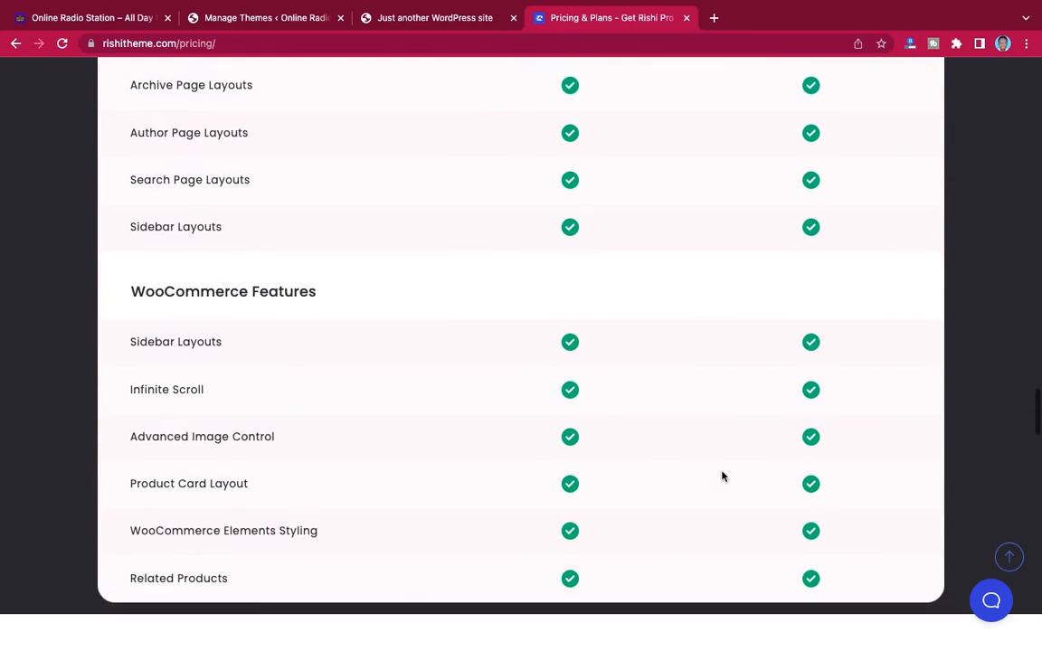
scroll(722, 476, "up", 20)
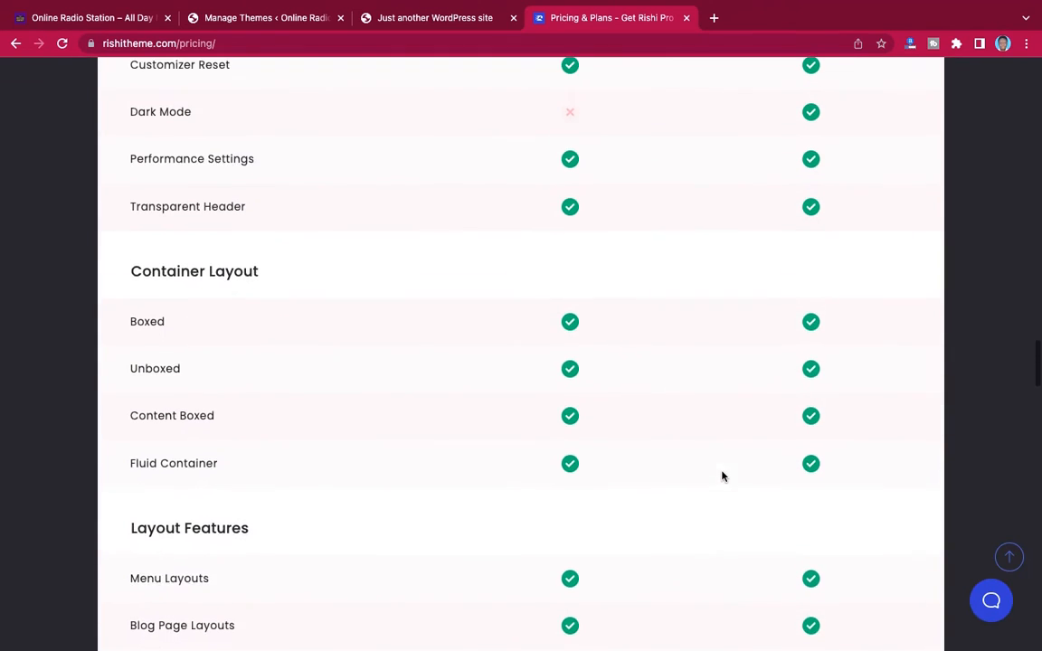
scroll(722, 476, "up", 4)
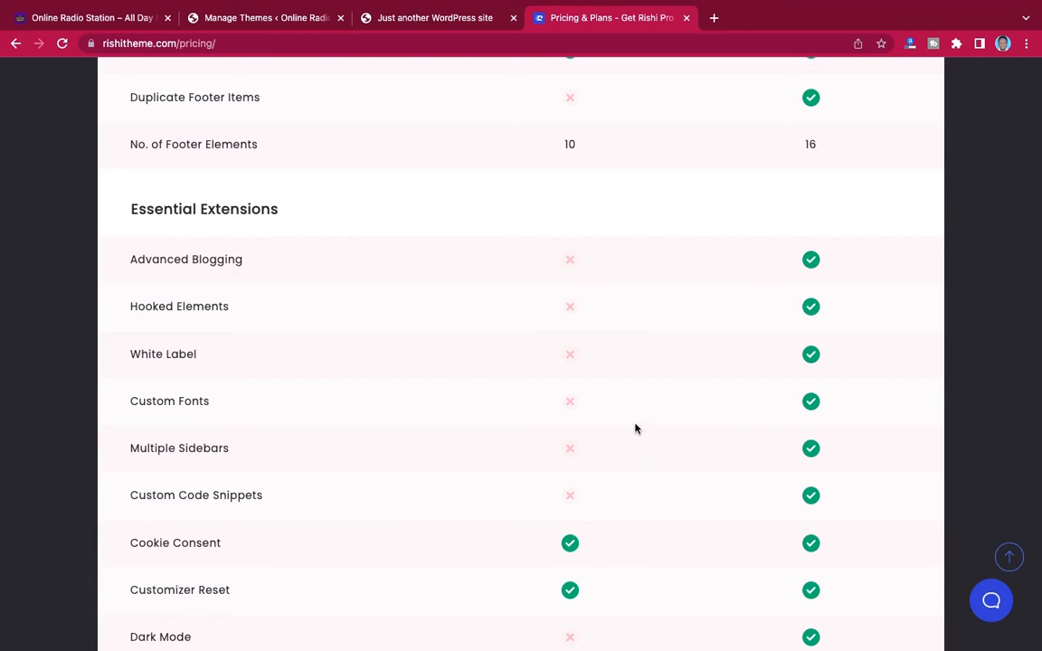
scroll(687, 389, "up", 5)
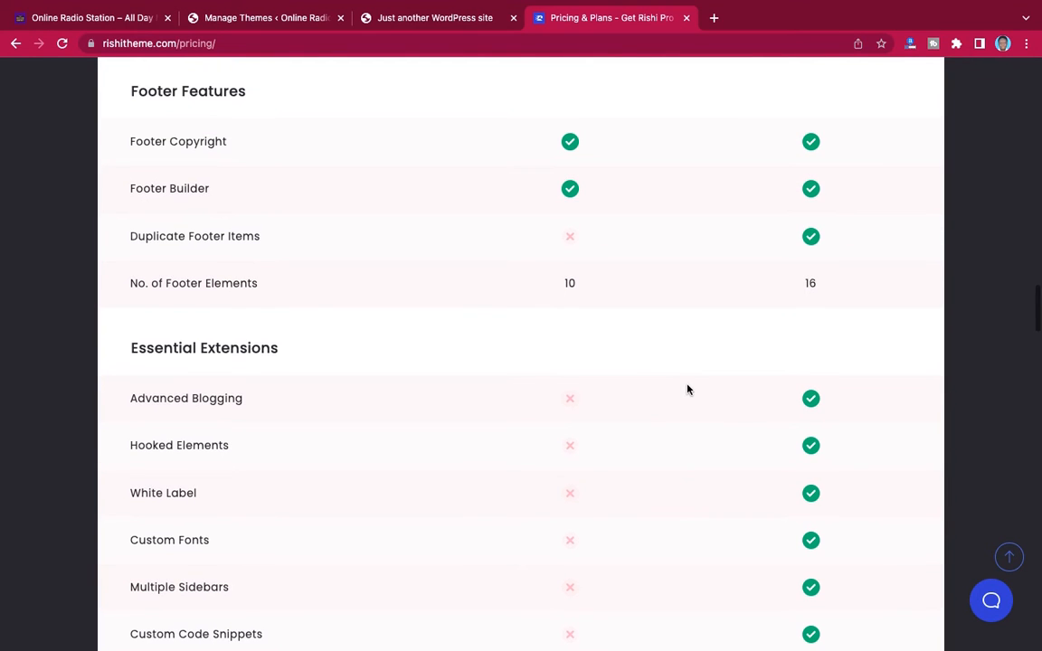
scroll(687, 390, "up", 5)
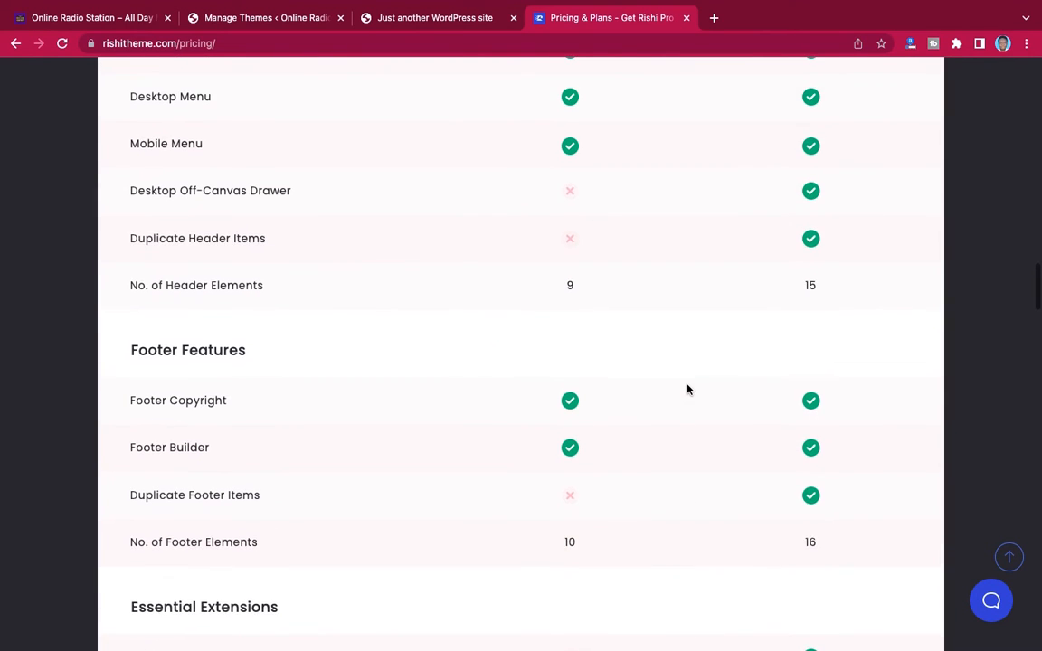
scroll(687, 390, "up", 1)
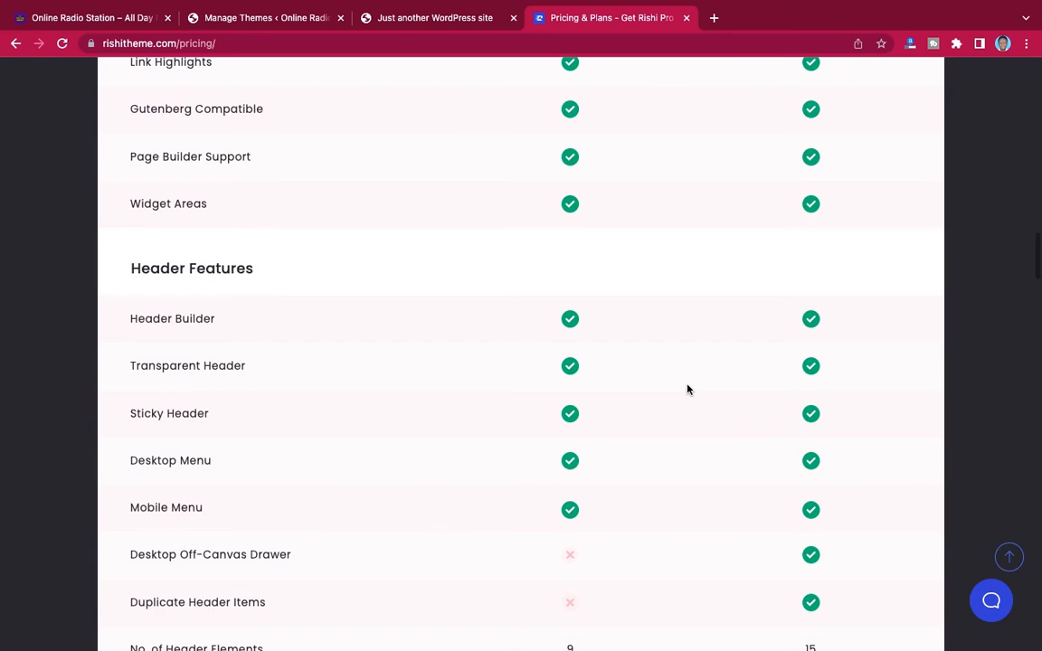
scroll(688, 390, "up", 8)
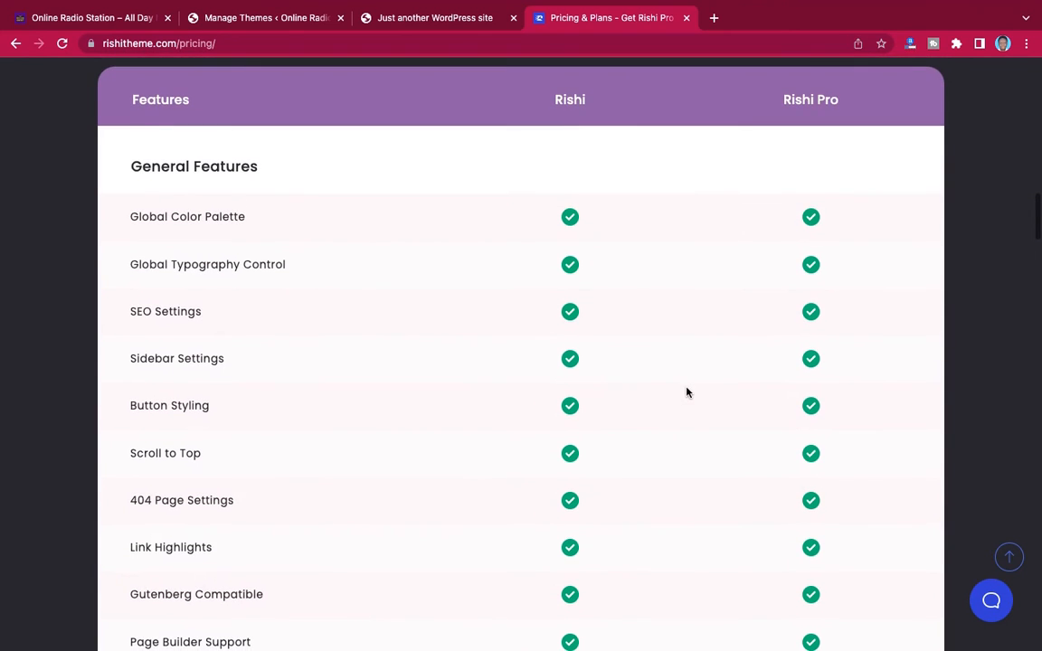
Recheck the comparison table, especially the Essential Extensions, and return to the Rishi Theme home page
scroll(687, 392, "down", 1)
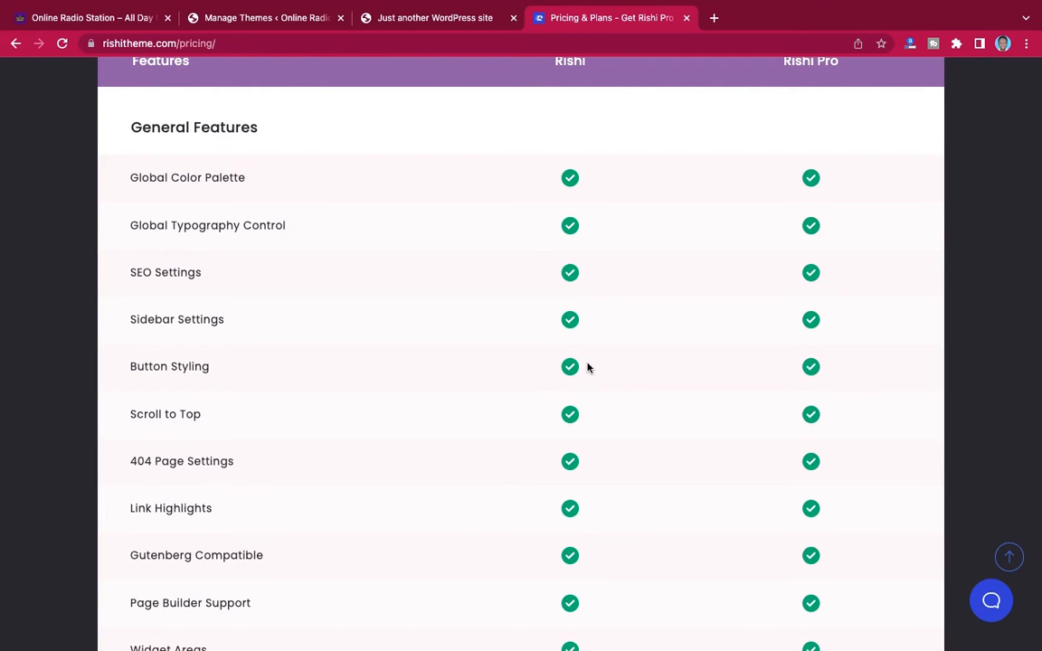
scroll(587, 367, "down", 20)
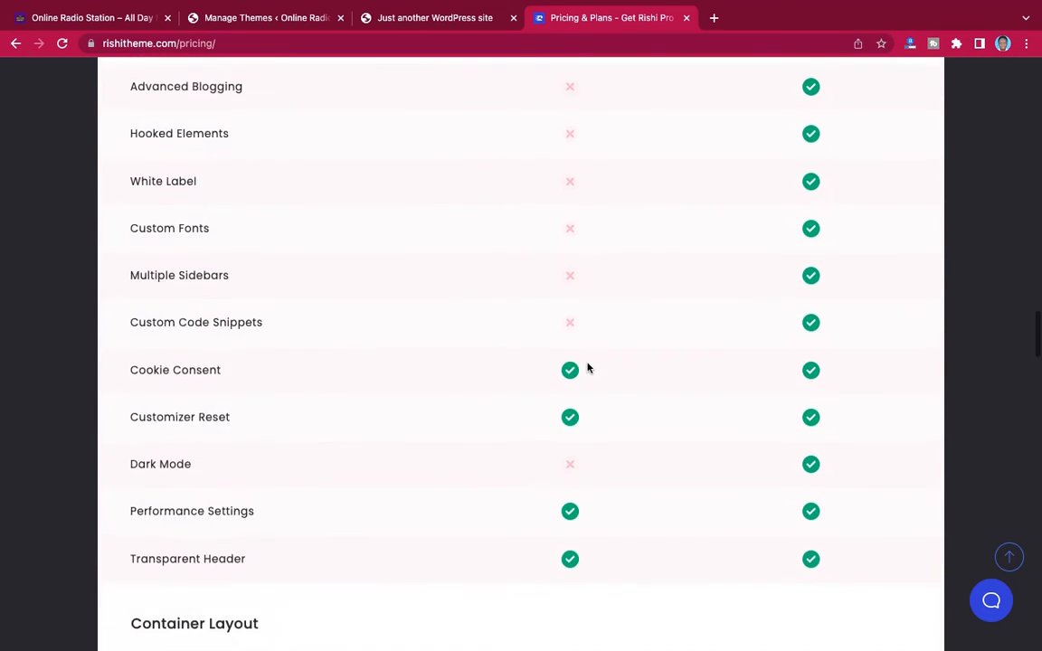
scroll(587, 367, "down", 10)
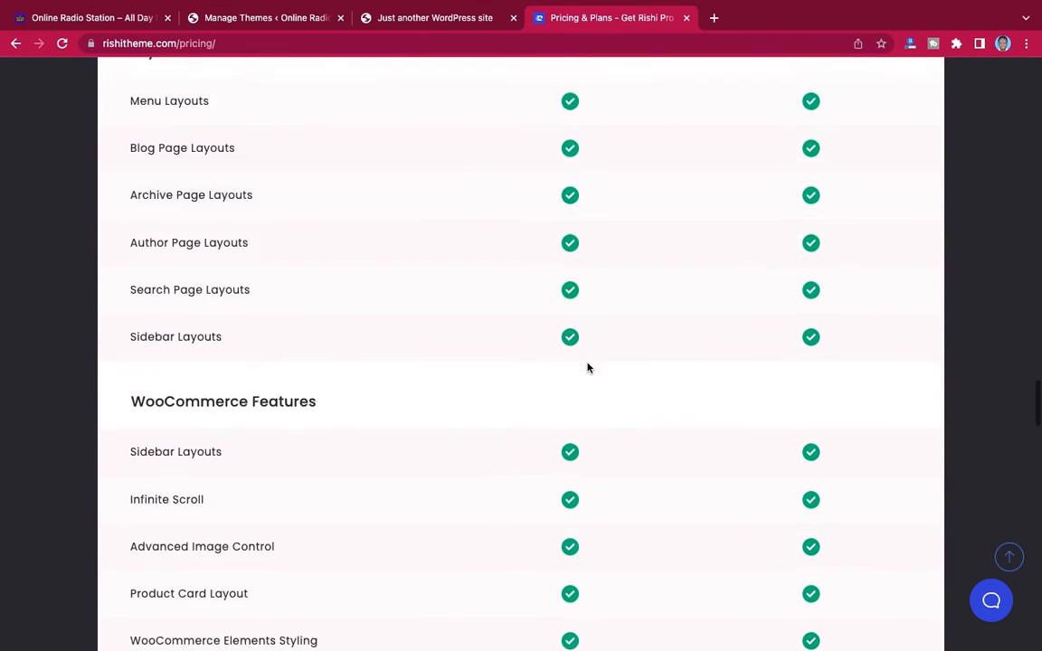
scroll(587, 367, "up", 15)
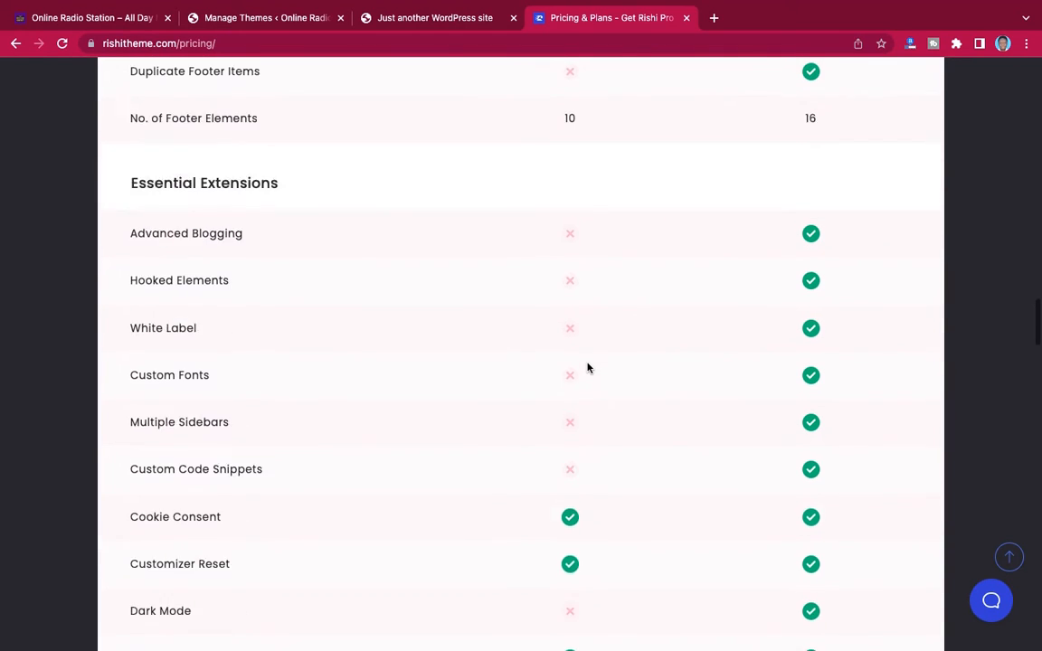
scroll(587, 367, "down", 4)
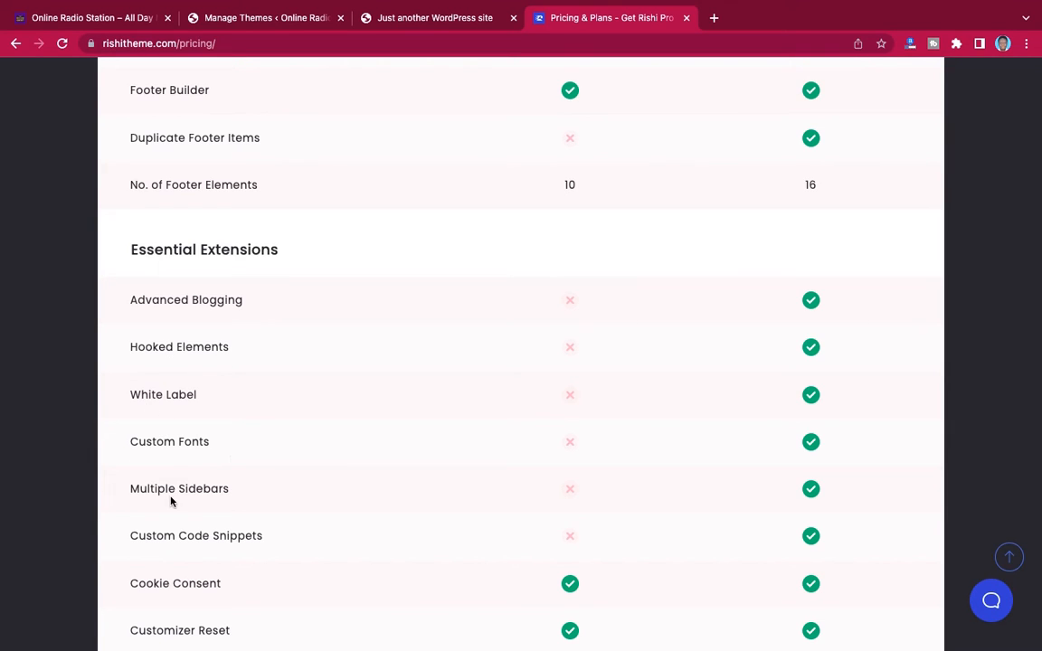
scroll(667, 289, "up", 15)
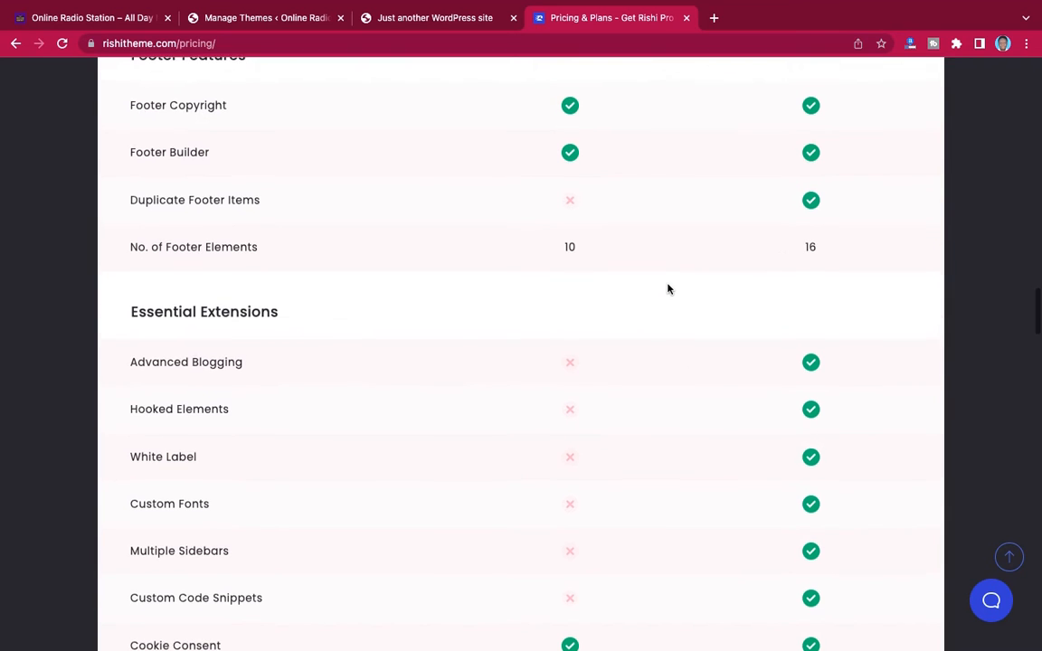
scroll(667, 288, "up", 10)
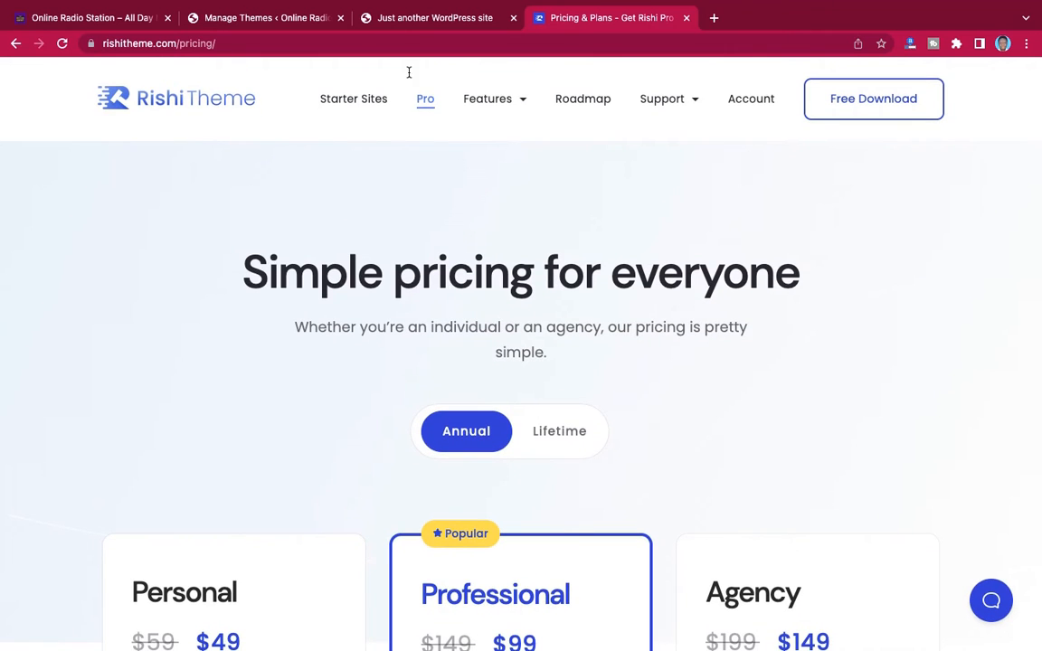
left_click(234, 106)
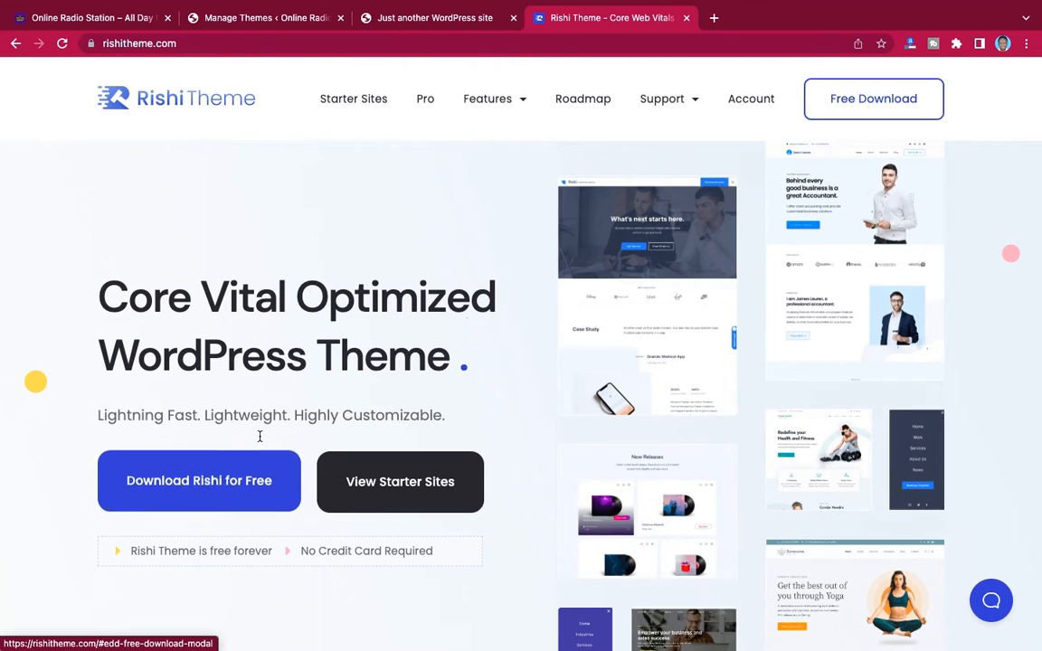
Look at the download form for the free Rishi theme, dismiss it and return to the site's Themes page
left_click(217, 477)
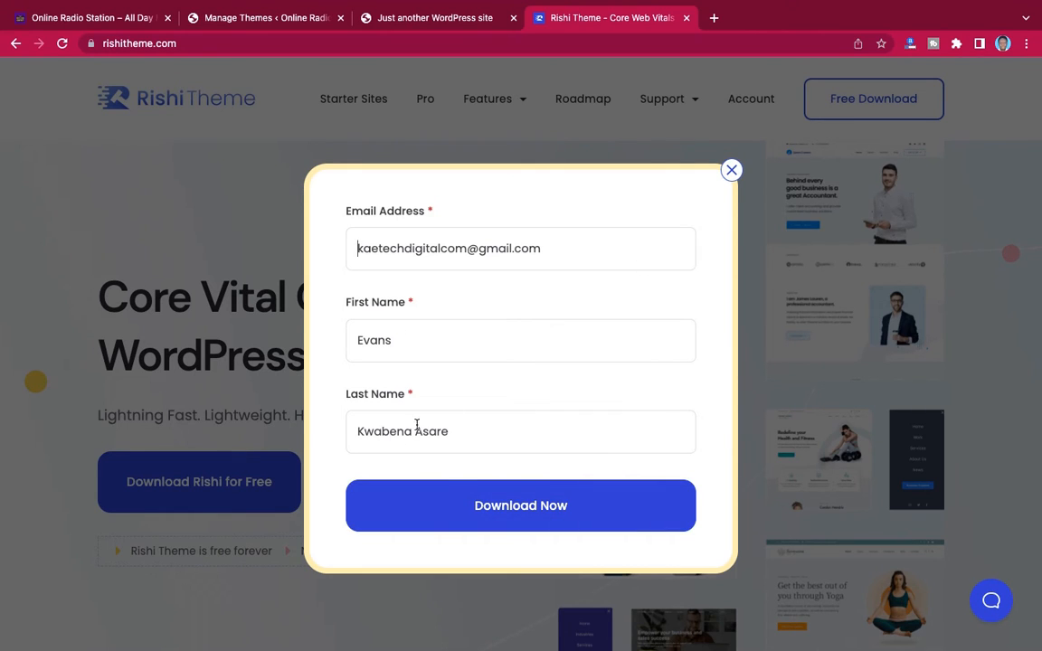
left_click(731, 172)
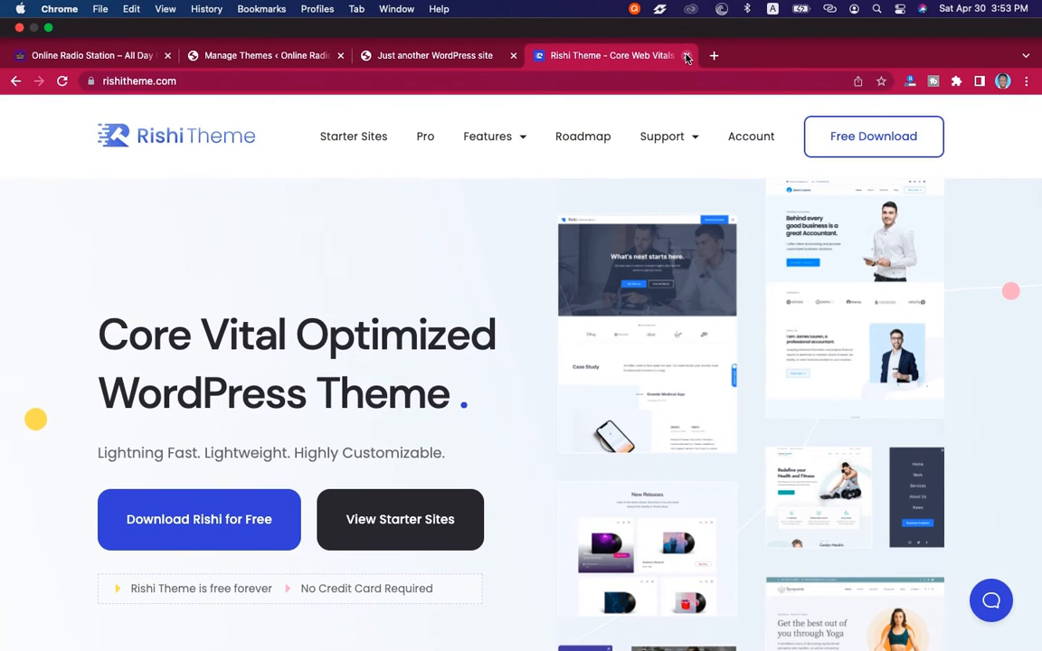
left_click(687, 56)
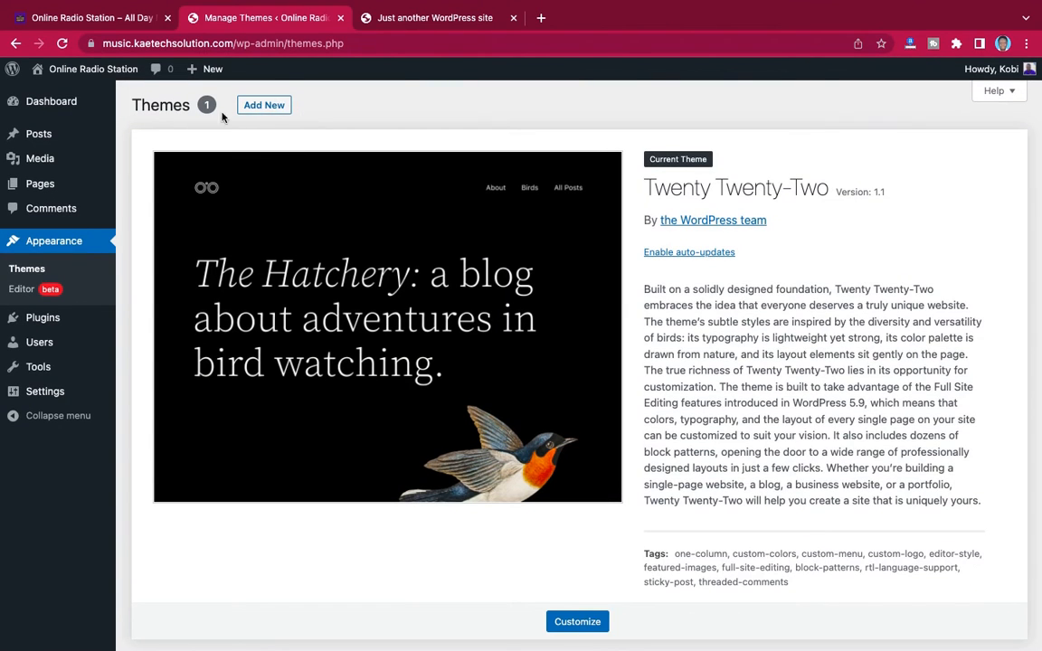
Upload rishi_1.1.3.zip from the Desktop's Tech Blog folder as a new theme, and install and activate it
left_click(270, 105)
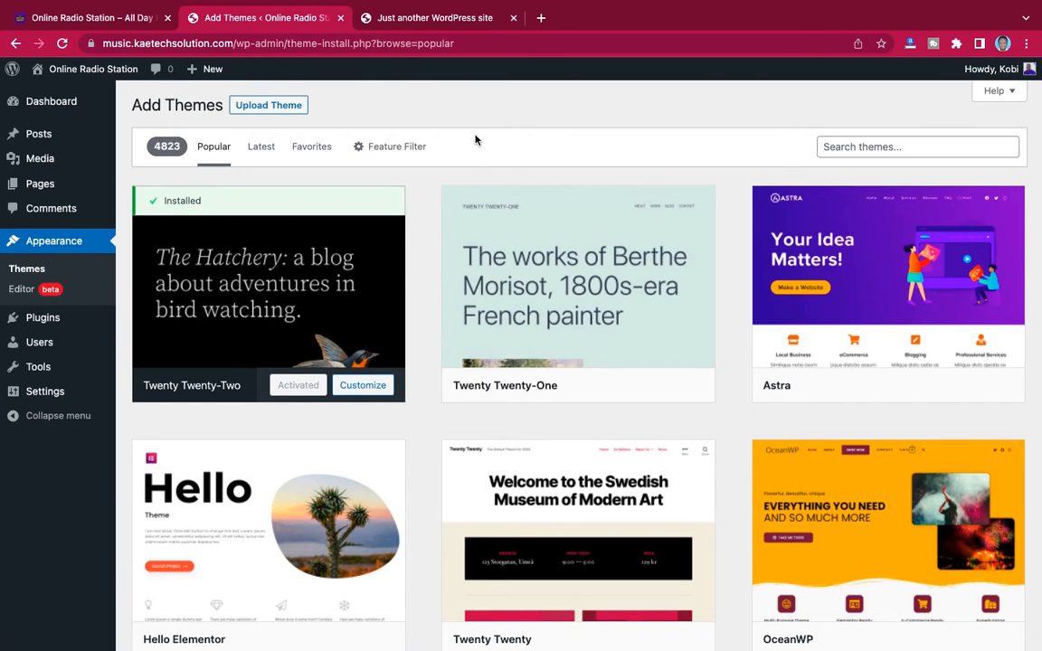
left_click(271, 105)
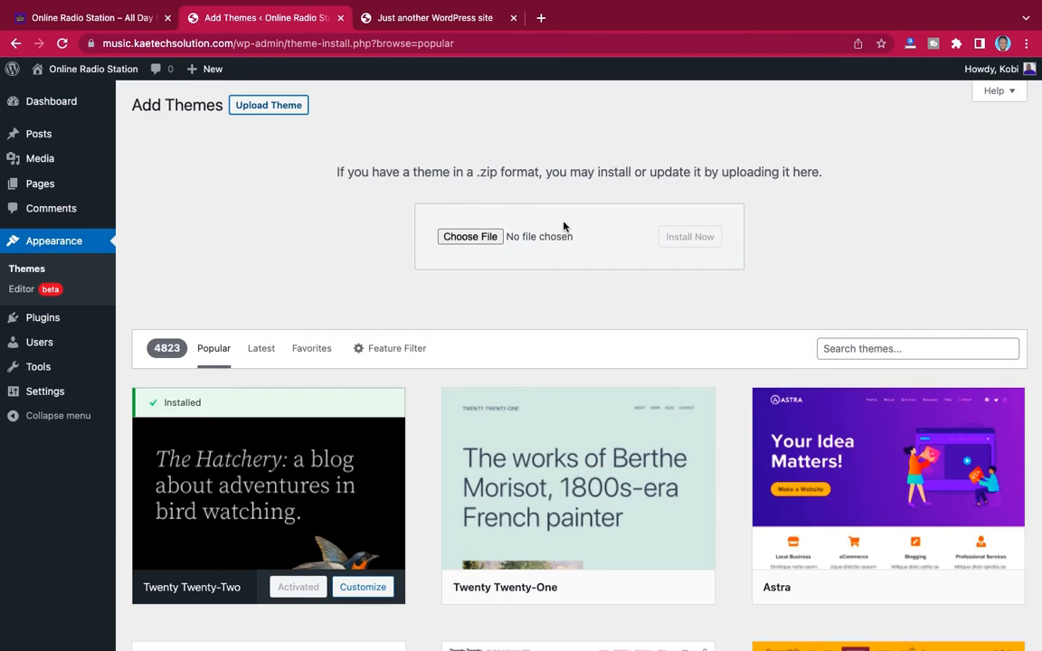
left_click(470, 238)
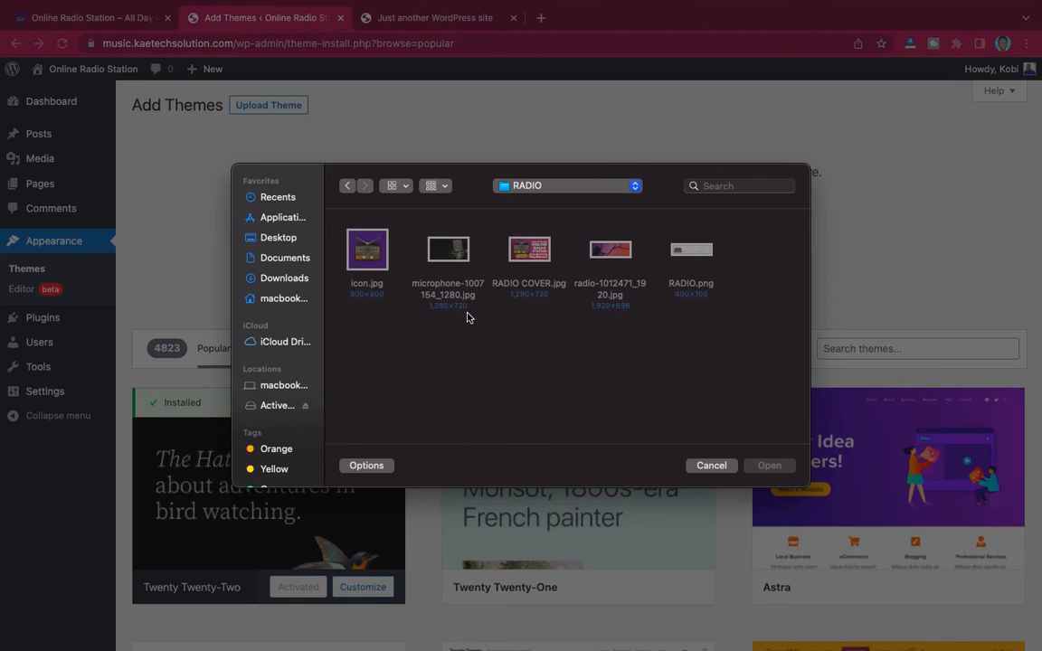
left_click(302, 237)
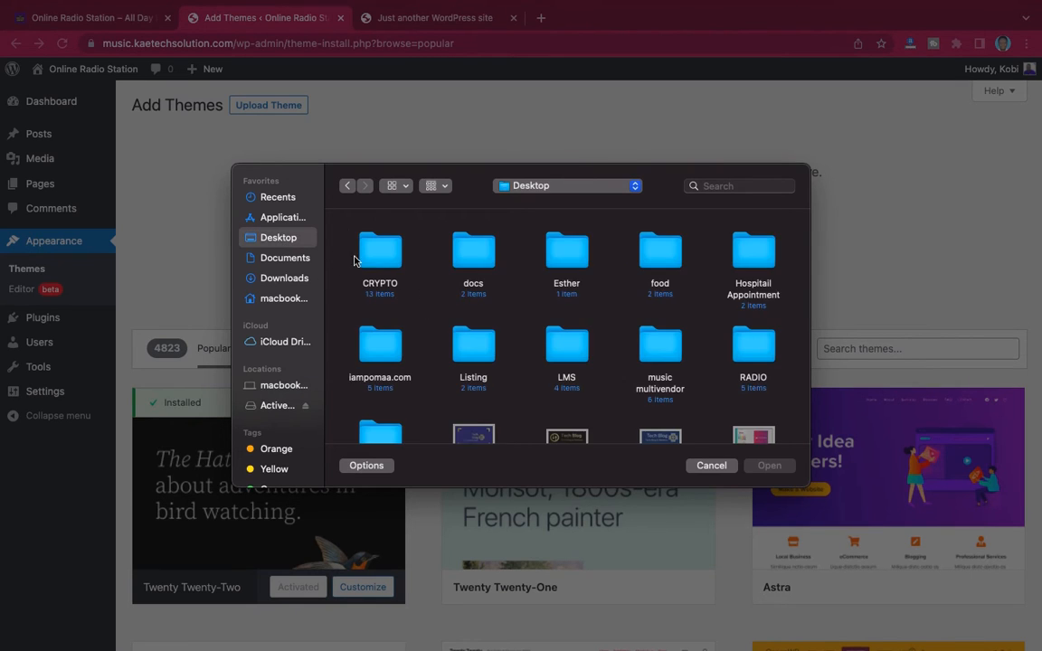
scroll(534, 337, "down", 3)
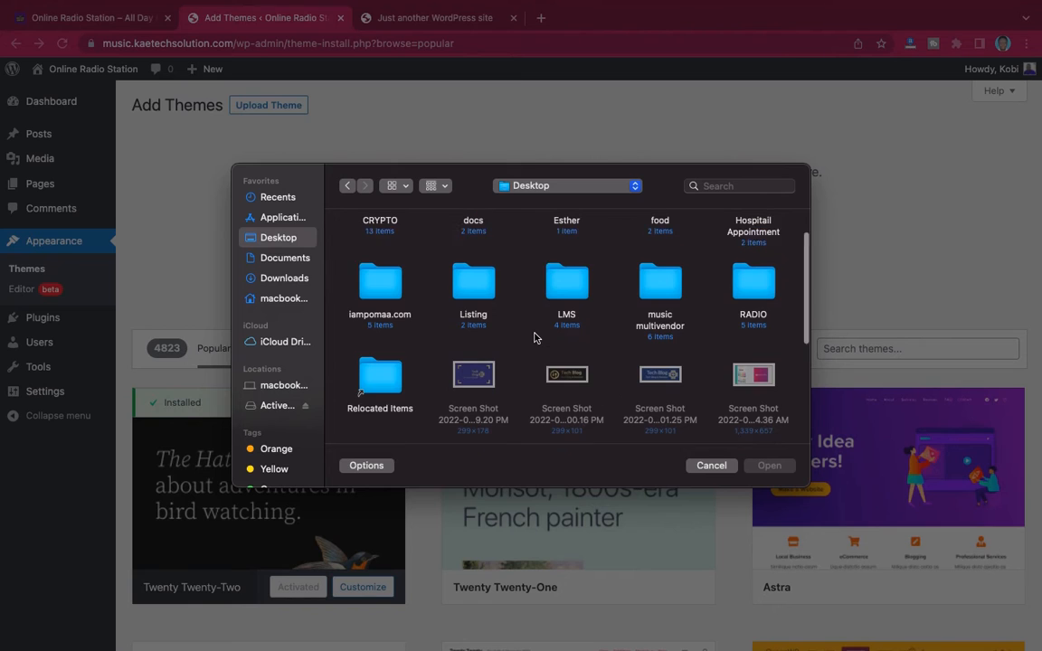
scroll(565, 342, "up", 1)
scroll(632, 355, "down", 5)
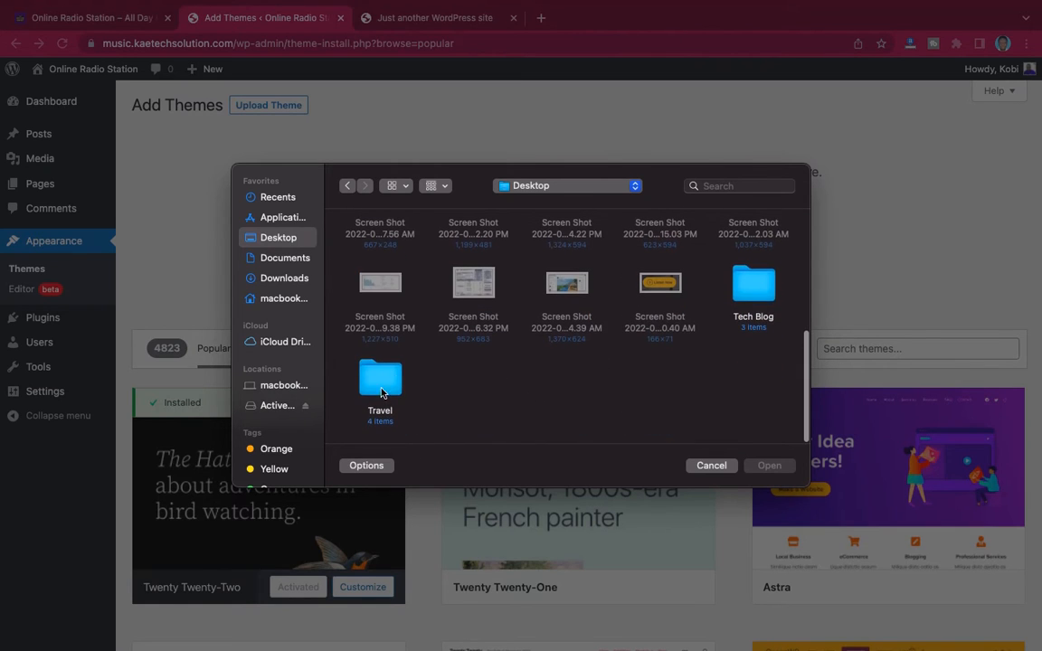
double_click(767, 291)
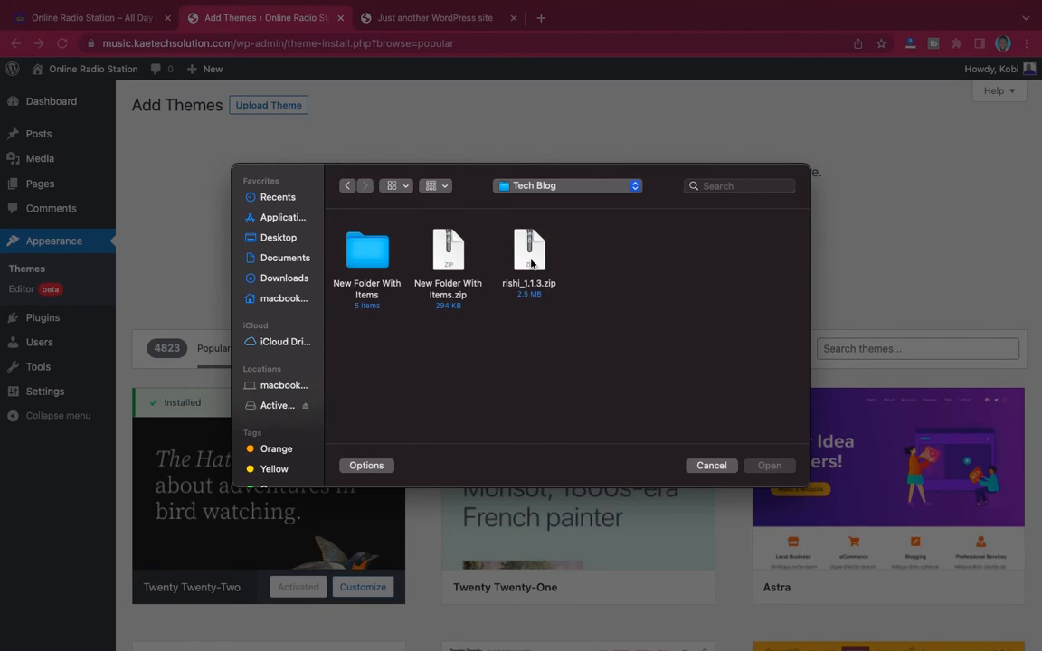
left_click(531, 263)
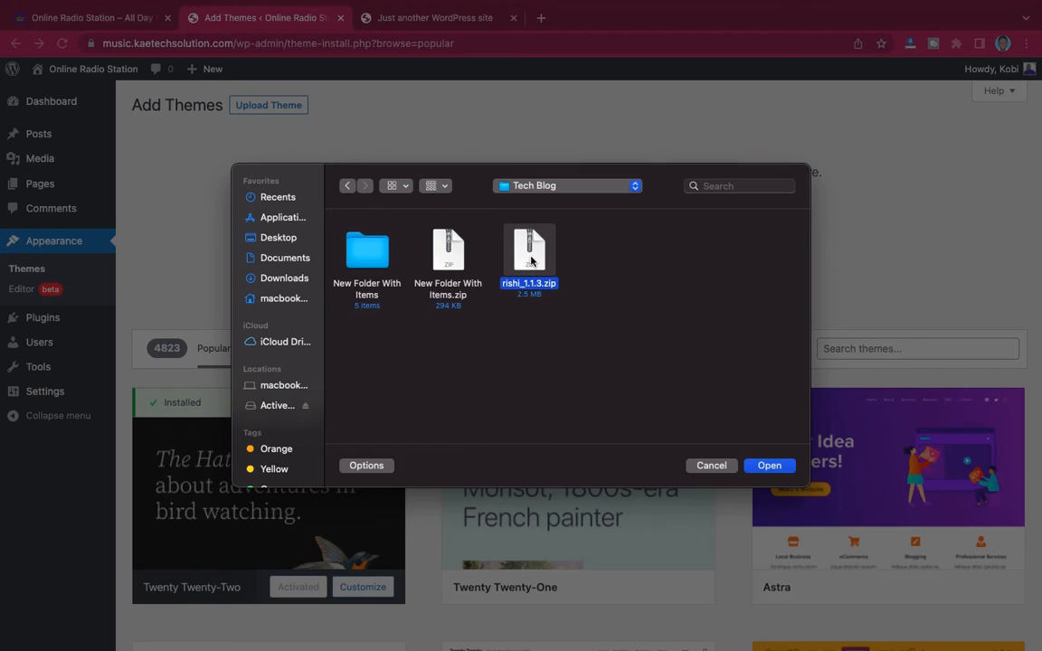
left_click(769, 464)
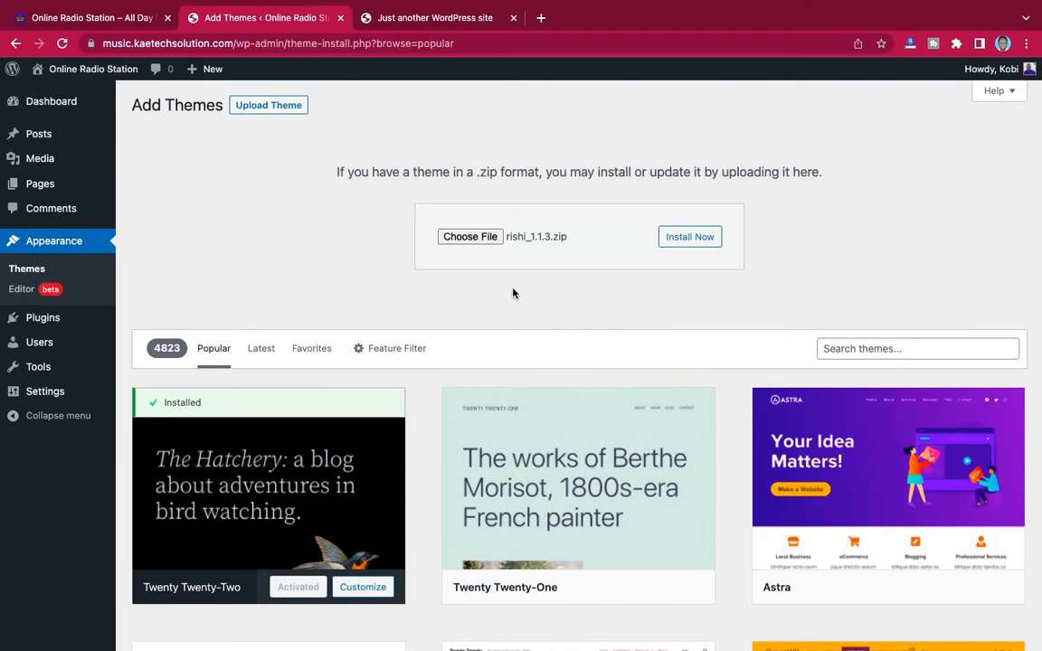
left_click(693, 240)
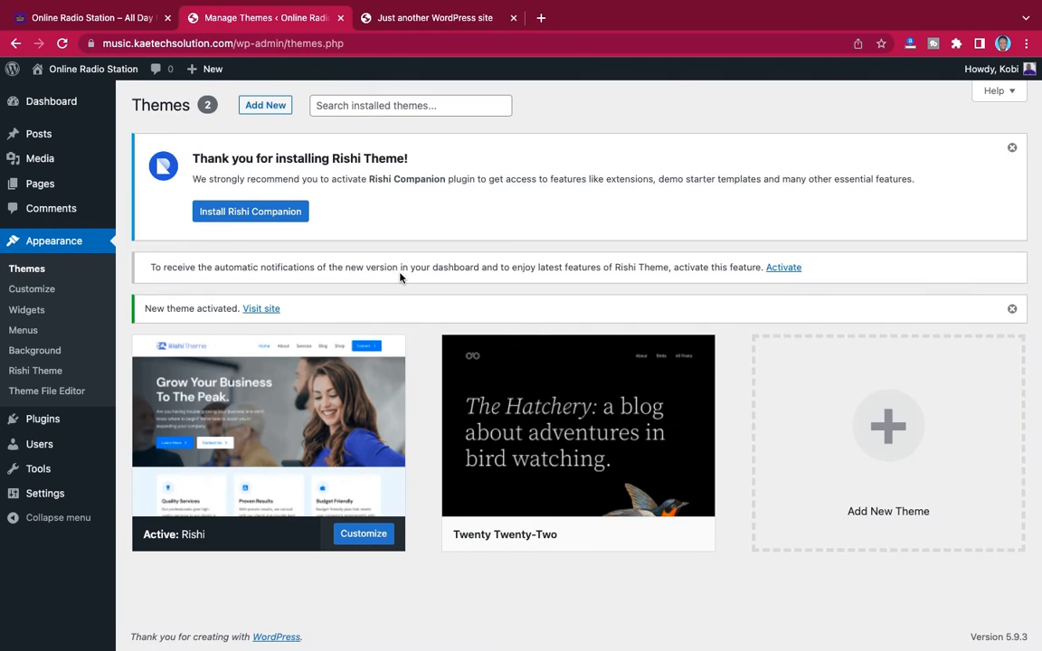
Install the recommended Rishi Companion plugin and activate the automatic new-version notifications for the Rishi theme
scroll(418, 343, "down", 1)
mouse_move(250, 362)
left_click(260, 215)
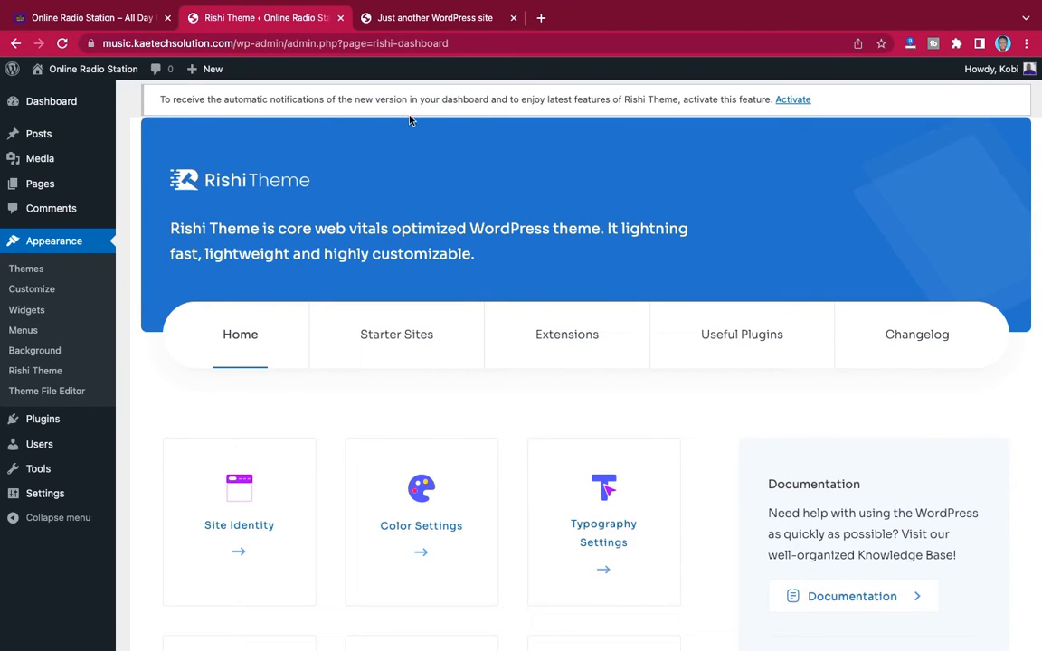
left_click(795, 102)
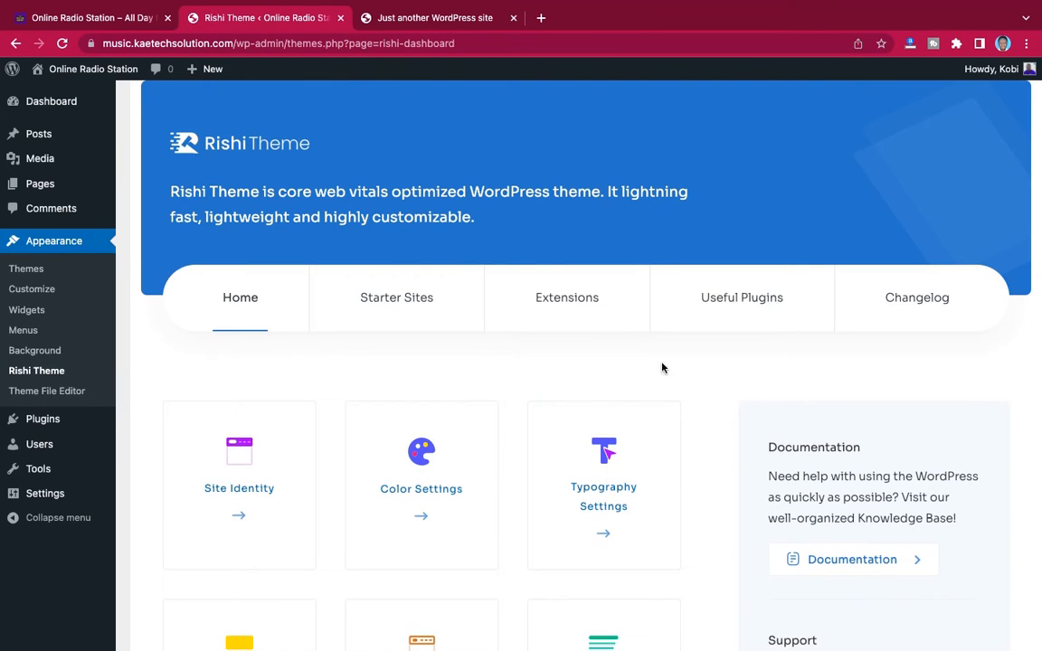
Look through the Rishi Theme dashboard, including its settings shortcuts, help links and the Upgrade to Rishi Pro section
scroll(709, 419, "down", 6)
scroll(709, 420, "down", 2)
scroll(709, 421, "up", 4)
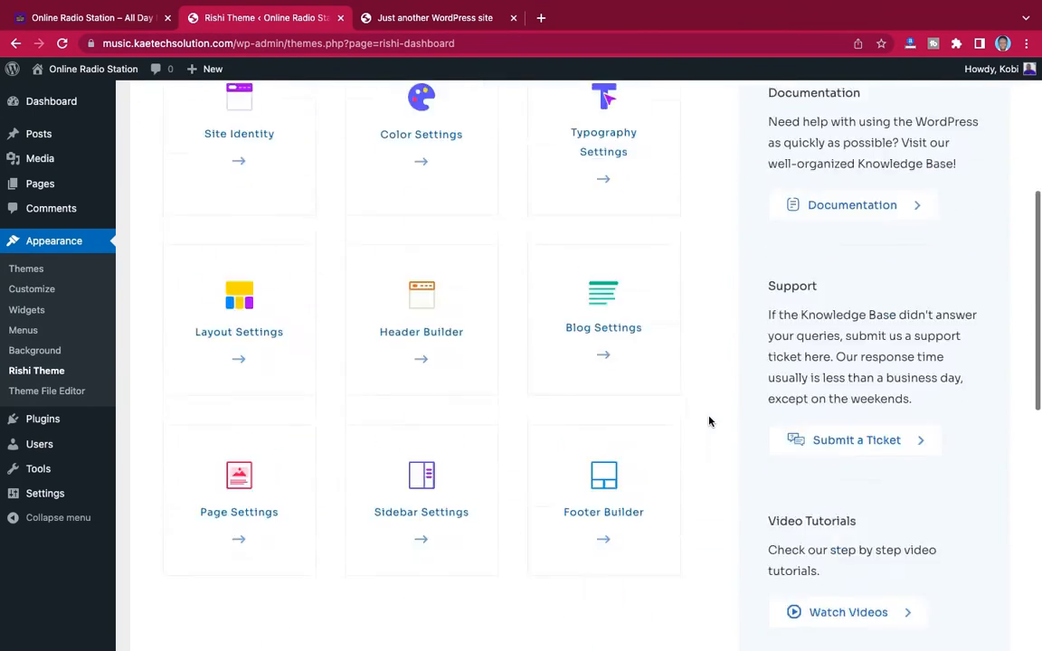
scroll(709, 421, "down", 7)
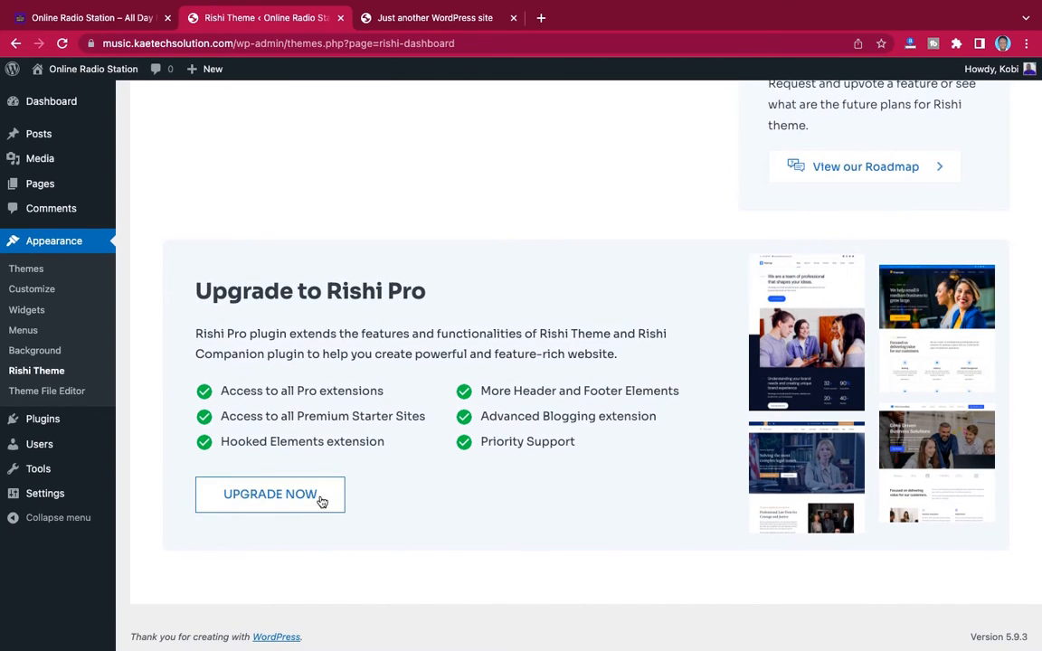
scroll(609, 338, "up", 5)
scroll(608, 341, "up", 3)
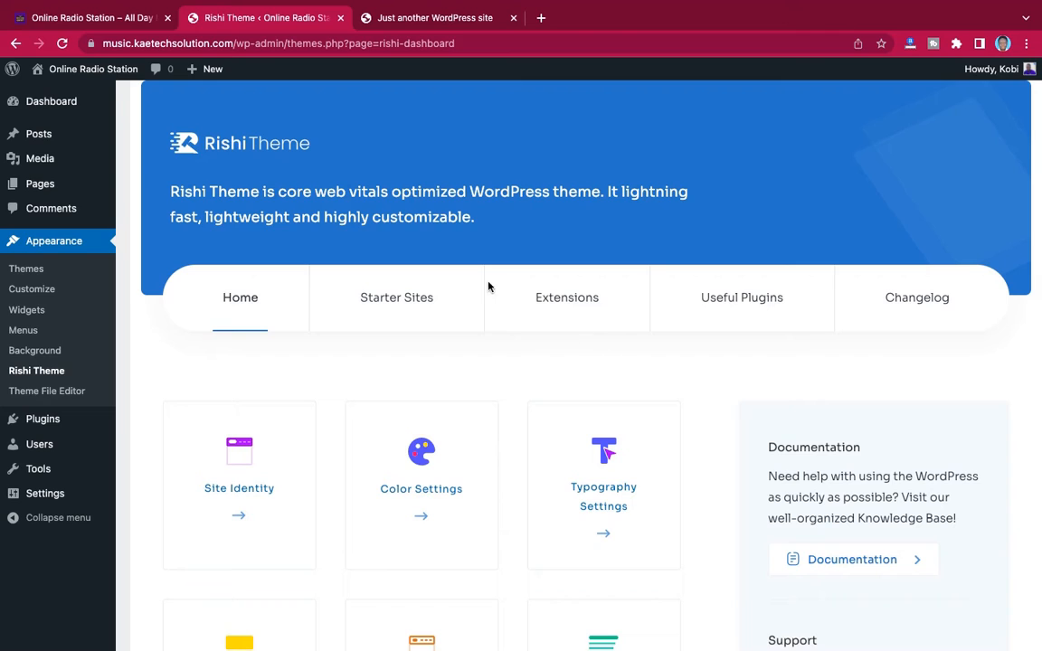
Open the page for adding plugins on the new site and the installed plugins list on the musicstore.kaetechsolution.com demo site
mouse_move(36, 429)
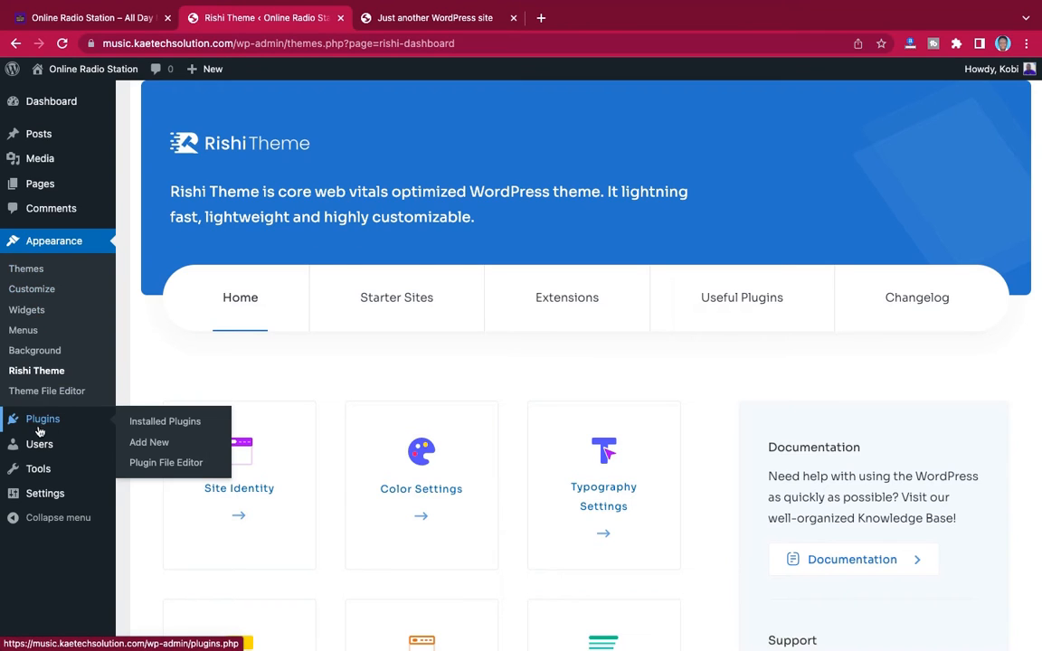
left_click(149, 443)
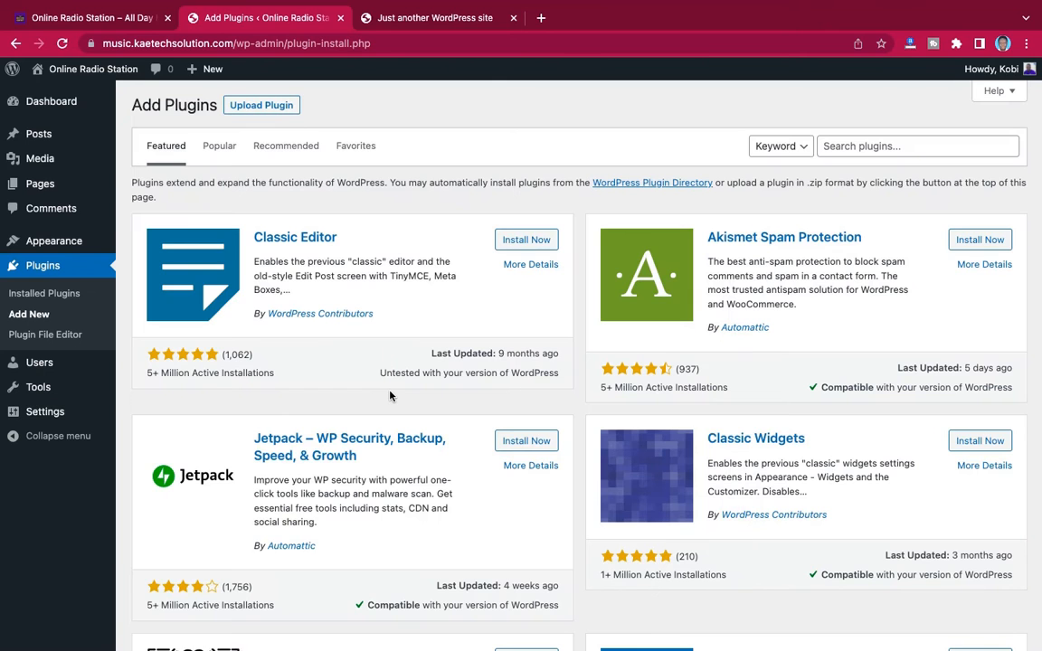
left_click(75, 17)
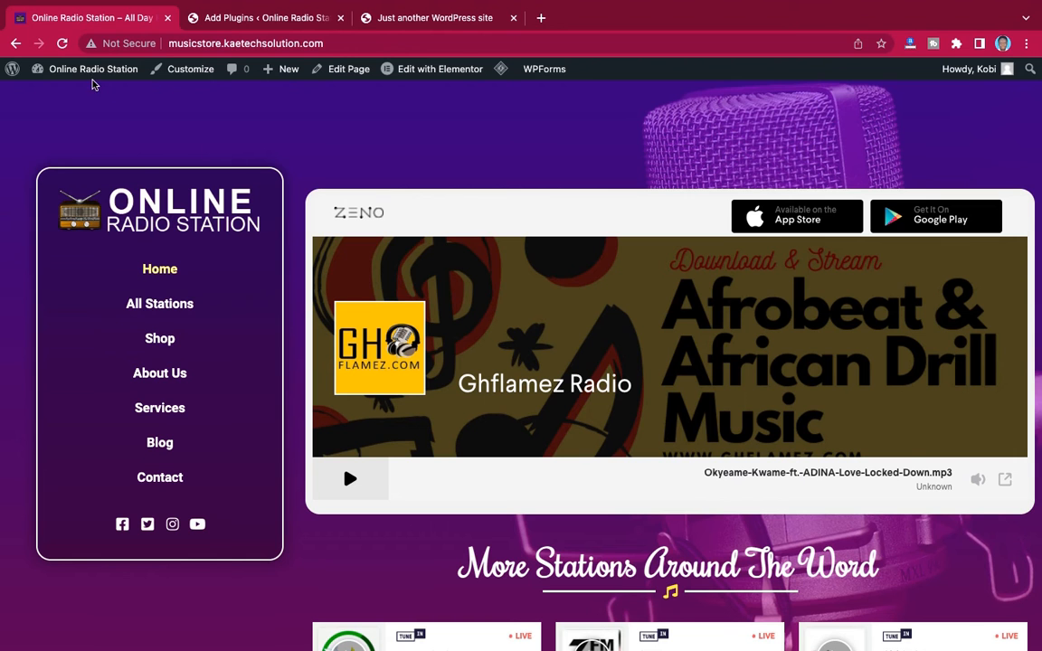
mouse_move(91, 73)
left_click(46, 93)
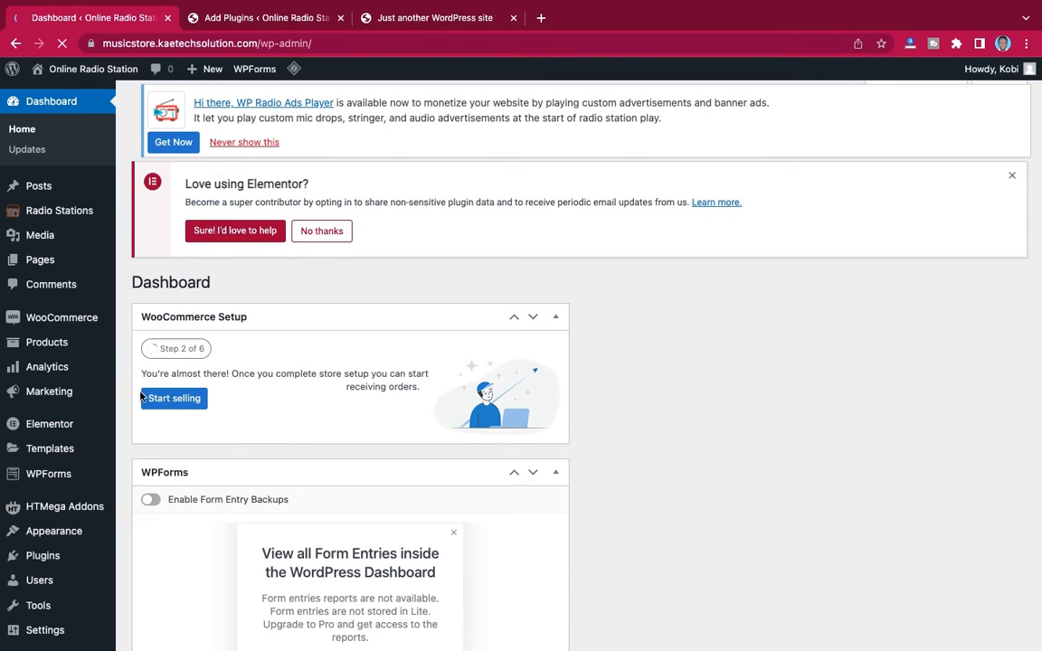
scroll(142, 398, "down", 3)
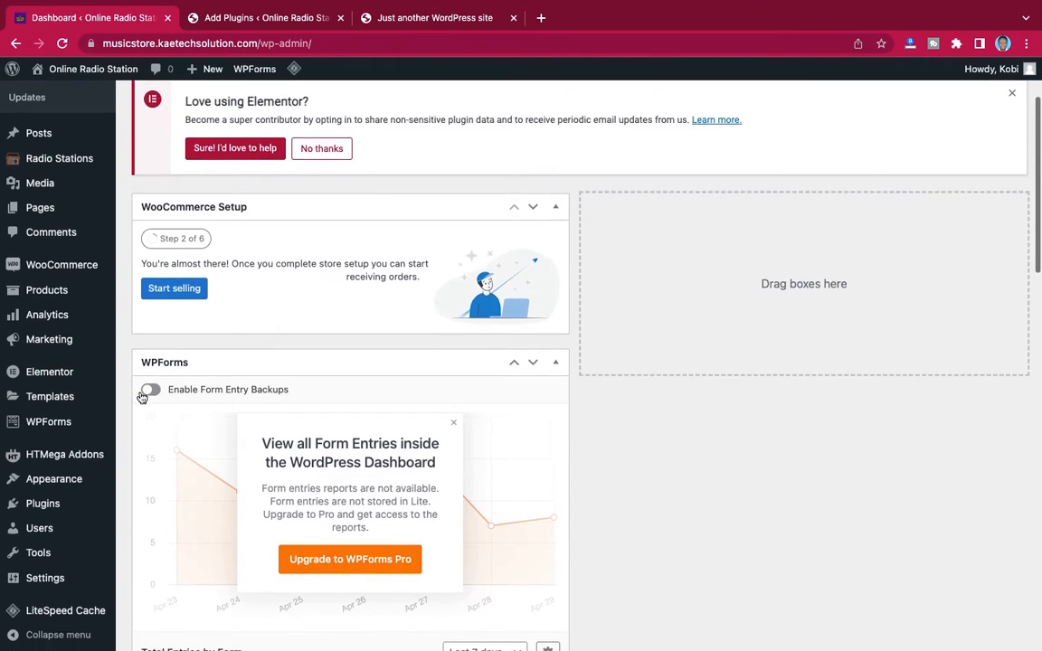
scroll(142, 398, "down", 3)
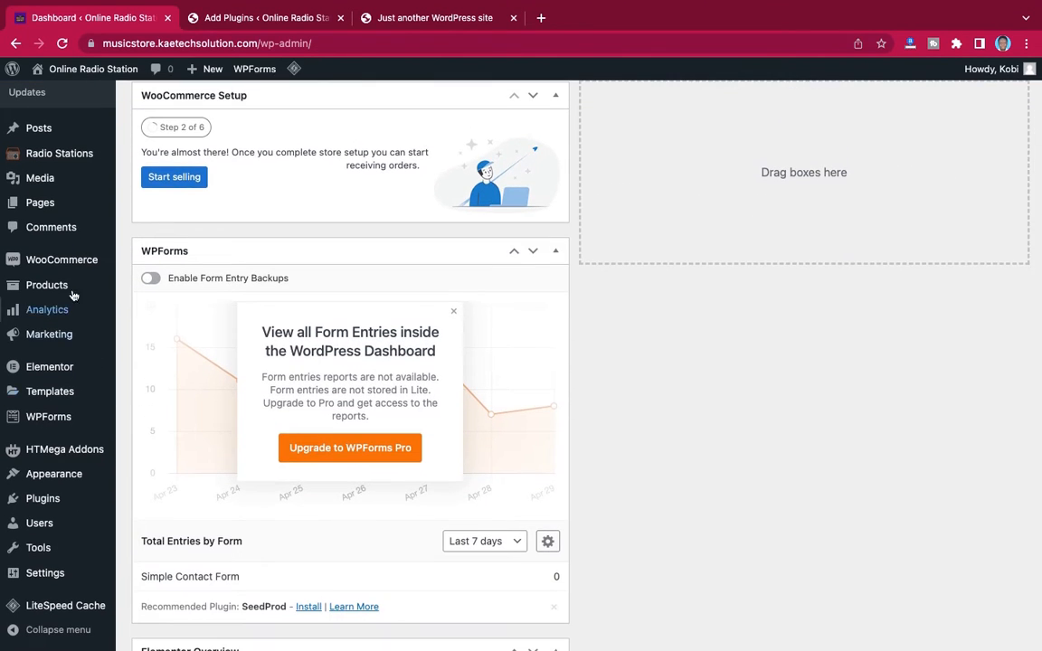
mouse_move(42, 507)
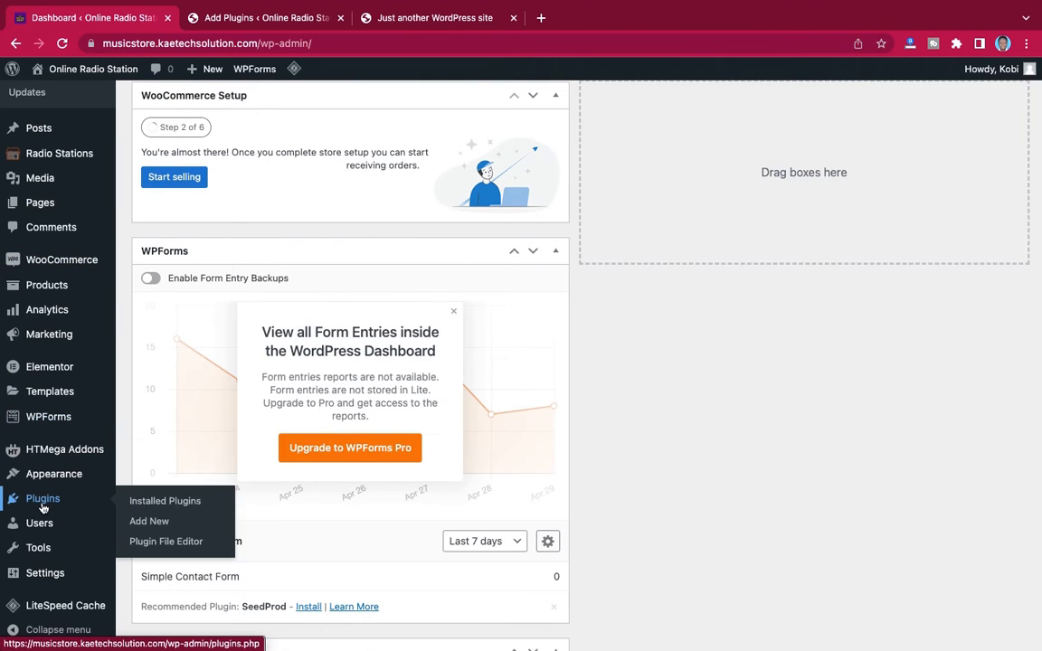
left_click(137, 500)
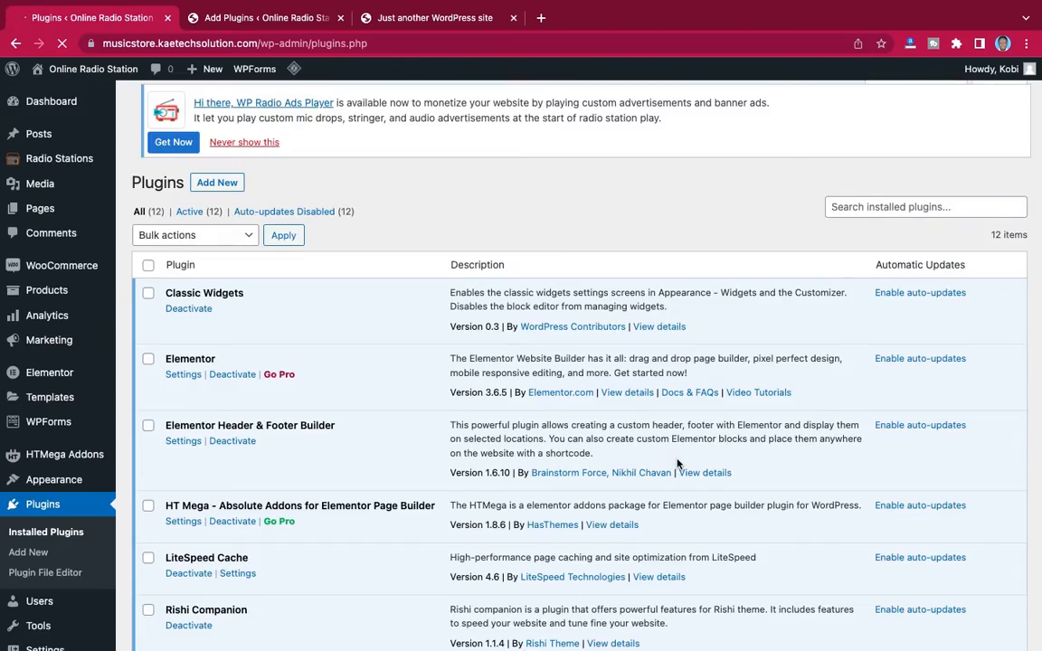
Review the demo site's installed plugins from Classic Widgets to WPForms Lite, and return to the new site's Add Plugins page
scroll(677, 463, "down", 3)
scroll(677, 464, "down", 5)
scroll(678, 464, "up", 3)
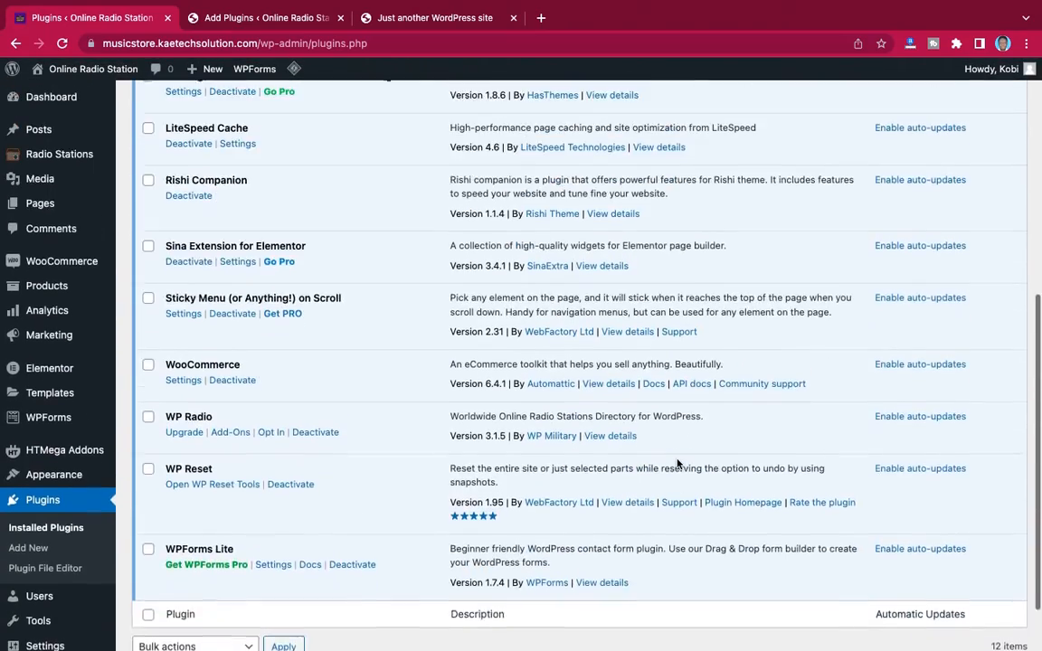
scroll(677, 463, "down", 2)
scroll(677, 464, "up", 5)
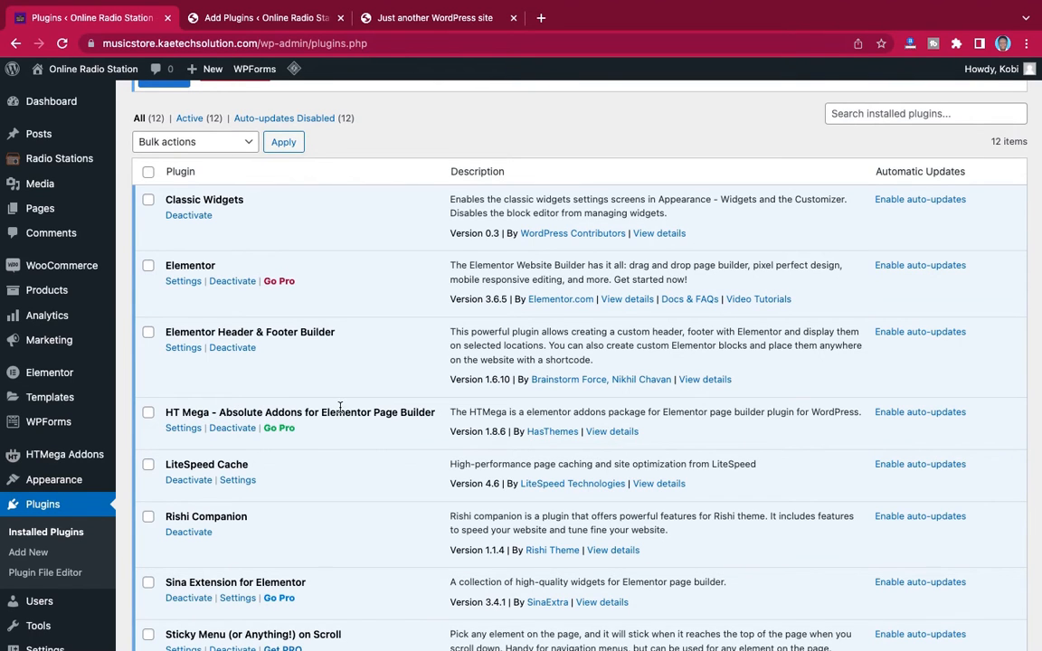
scroll(340, 407, "down", 3)
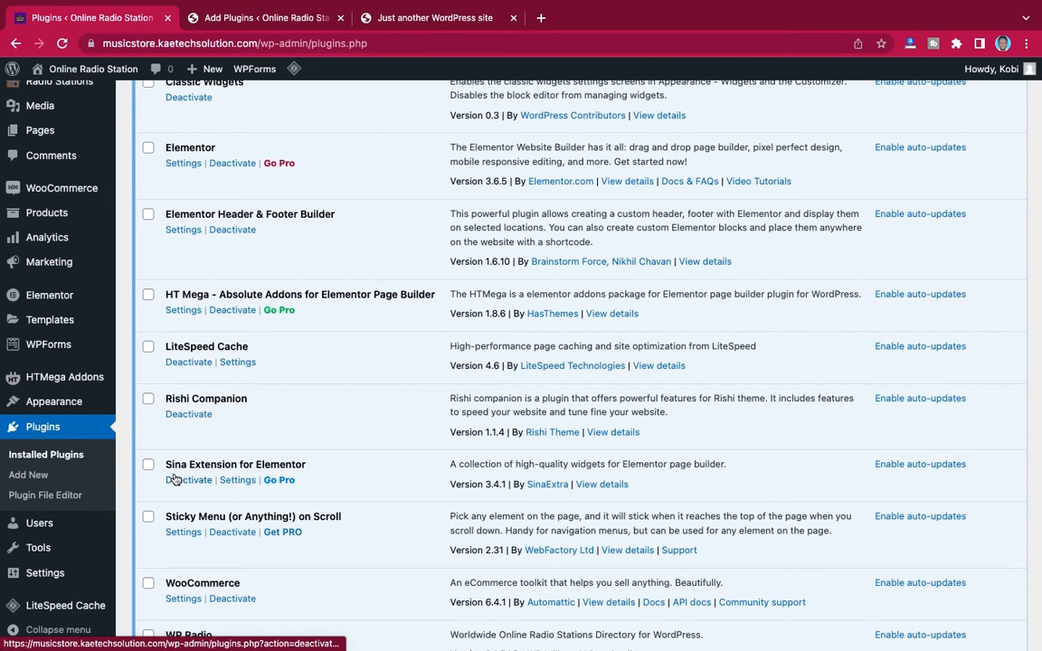
scroll(341, 470, "down", 2)
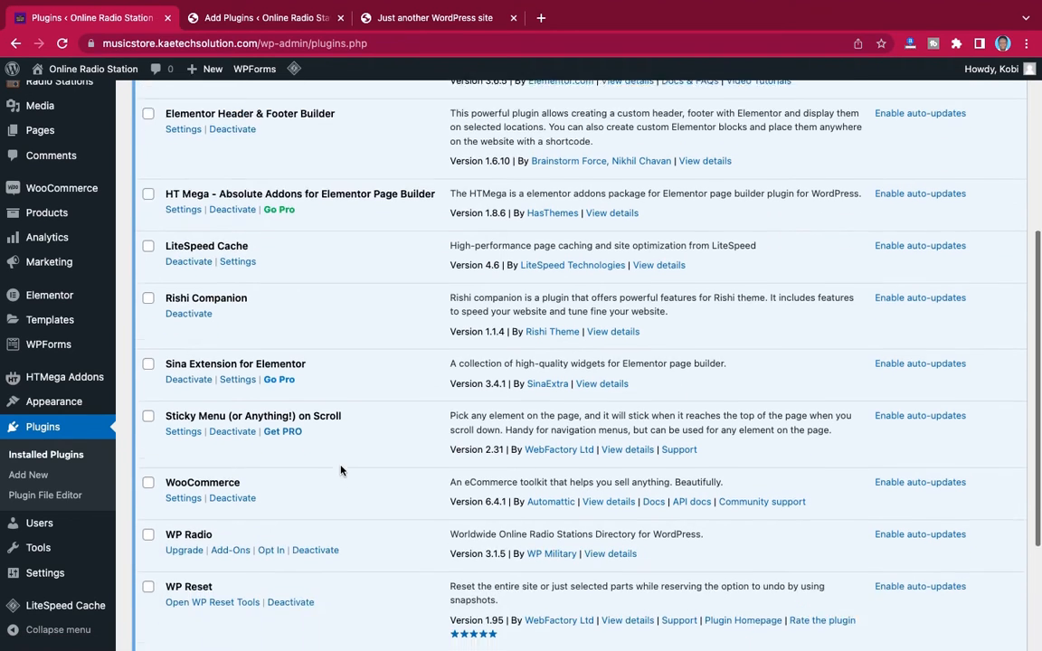
scroll(341, 469, "down", 1)
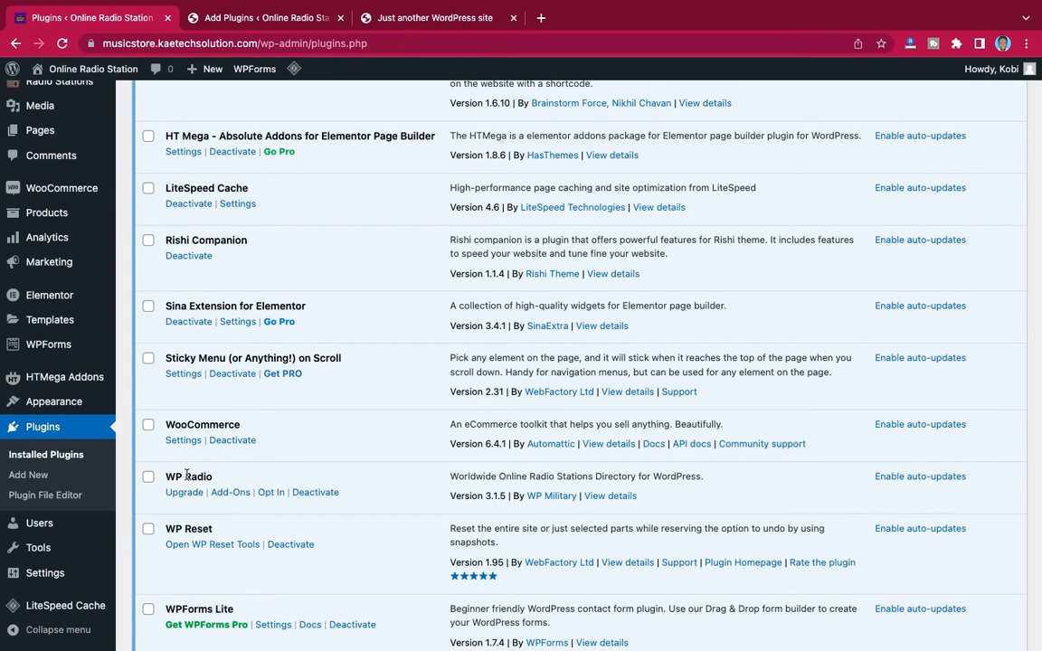
scroll(226, 485, "down", 2)
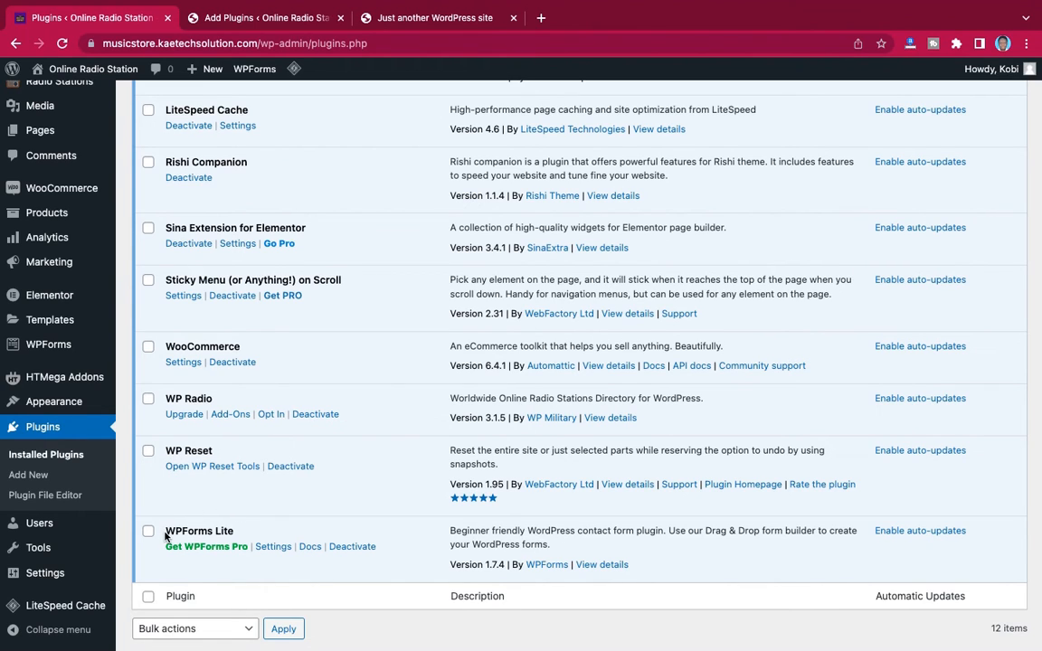
scroll(360, 432, "up", 3)
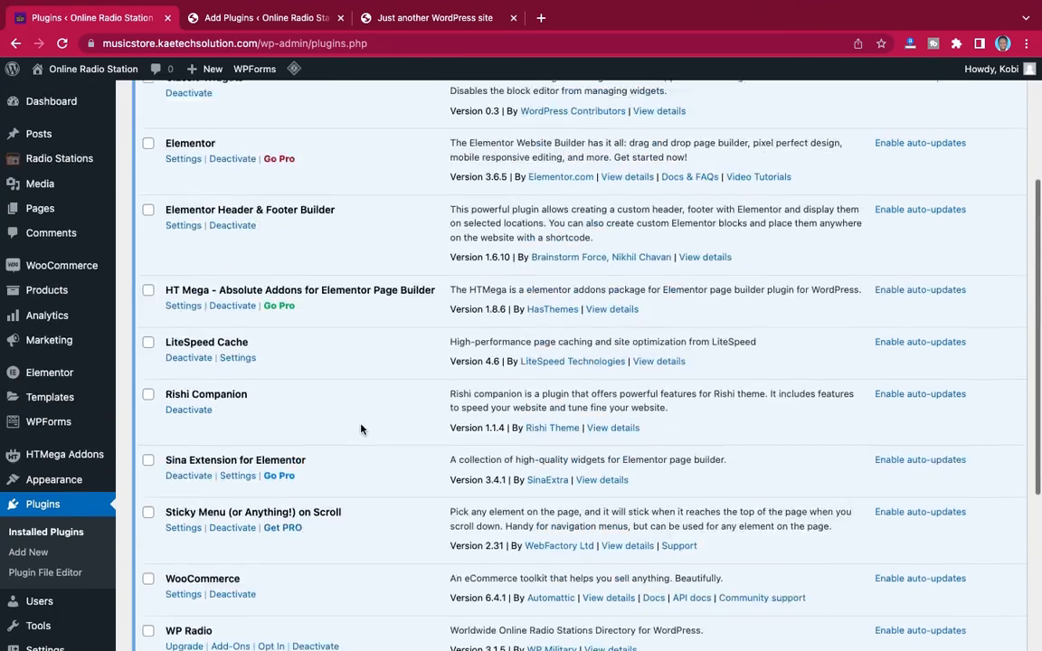
scroll(360, 429, "down", 4)
scroll(360, 429, "up", 5)
scroll(359, 429, "up", 1)
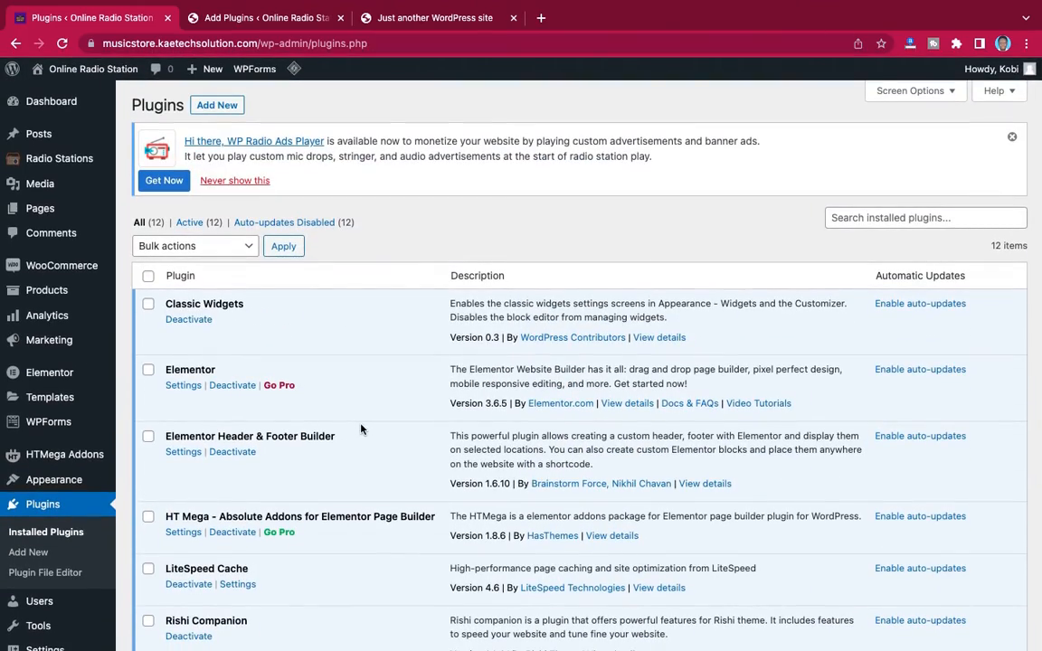
left_click(291, 26)
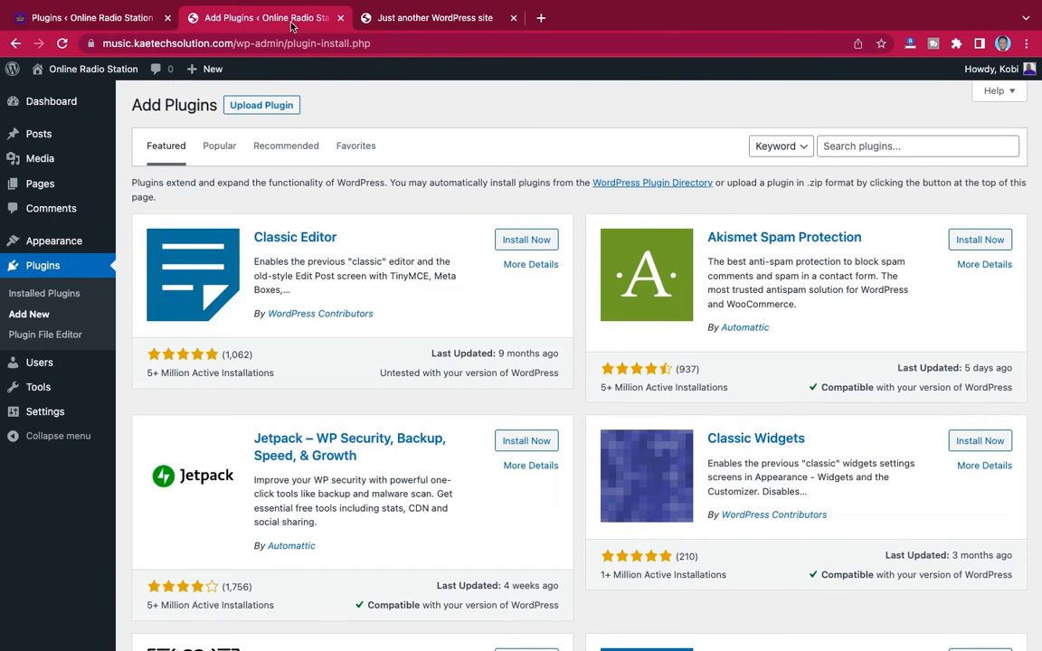
Search the plugin directory for "classic" and install the Classic Widgets plugin
left_click(896, 151)
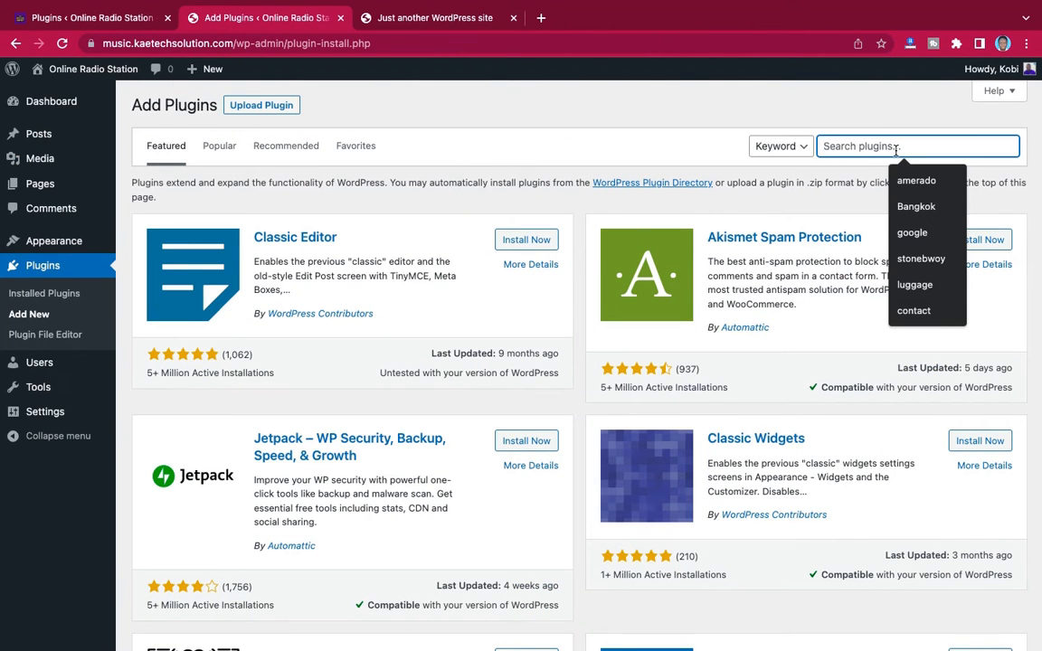
type("classic")
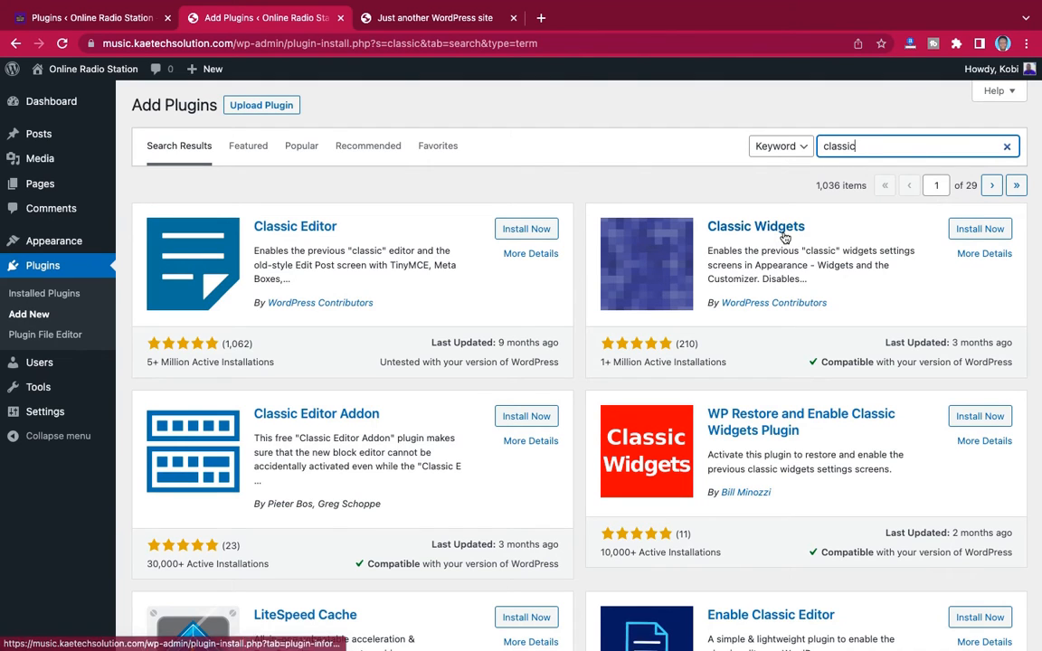
left_click(985, 229)
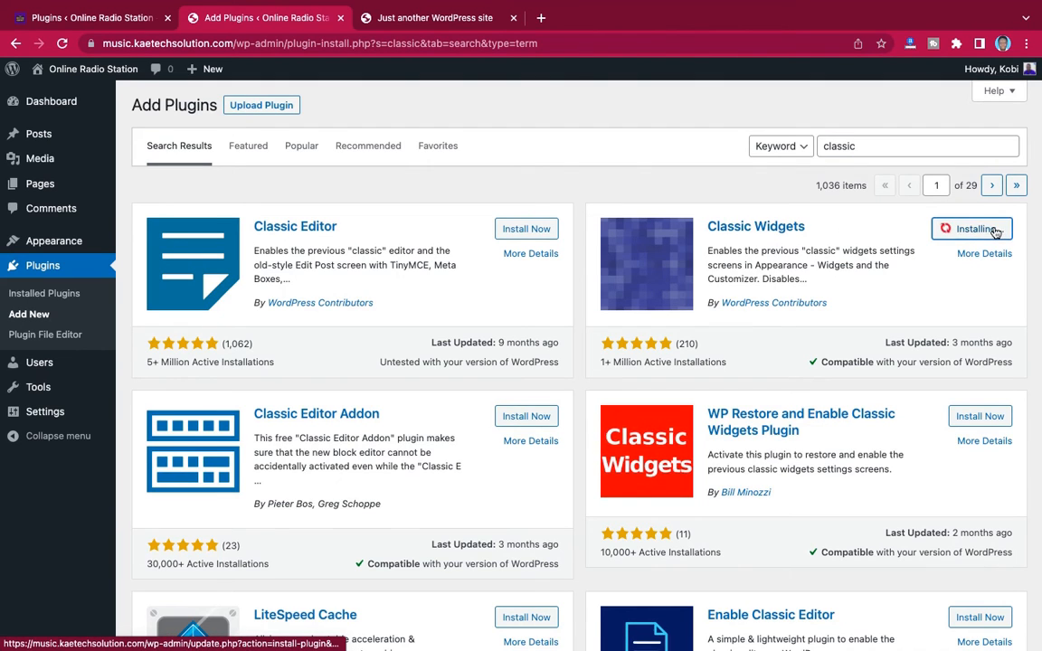
Search the plugin directory for "elementor" and install the Elementor Website Builder plugin
double_click(859, 146)
type("elemen")
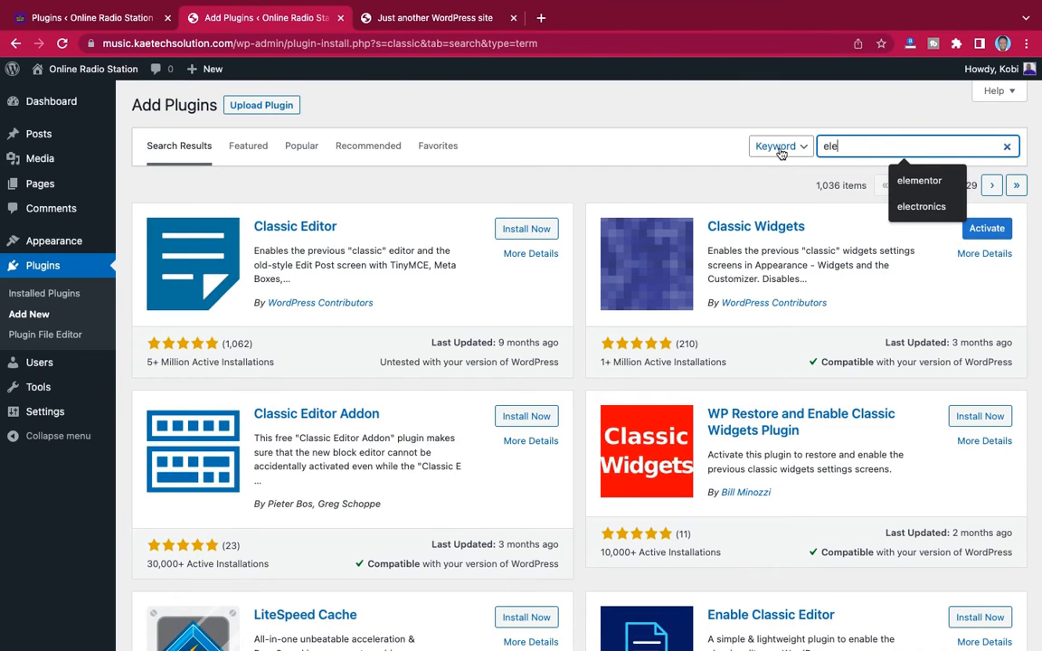
type("tor")
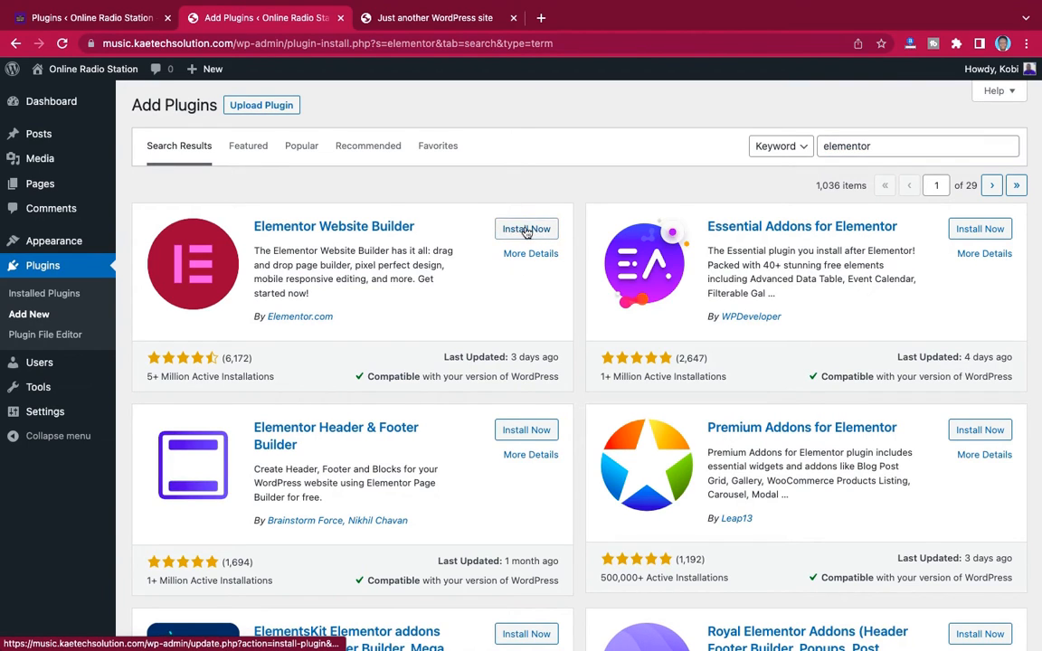
left_click(530, 229)
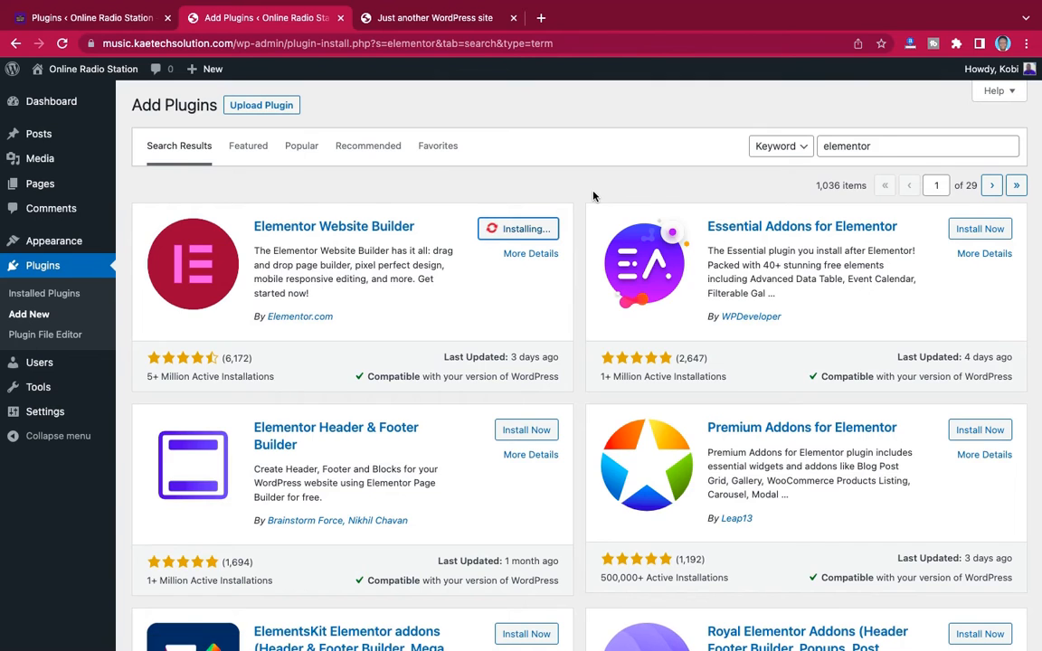
Check the demo site's installed plugins list, and install Elementor Header & Footer Builder from the new site's search results
scroll(594, 197, "down", 4)
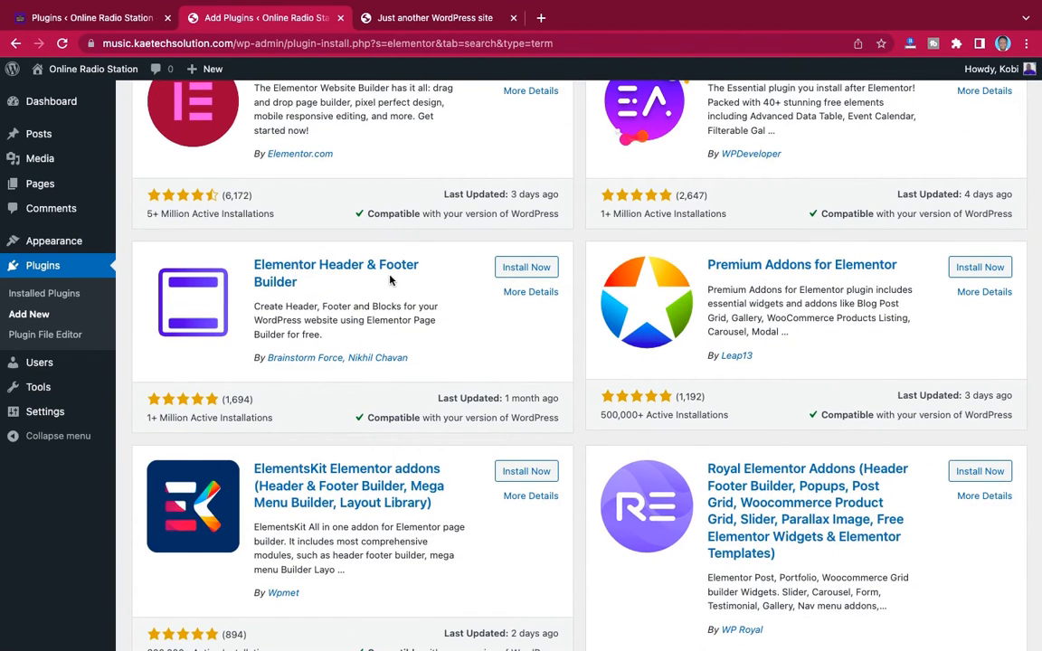
left_click(100, 19)
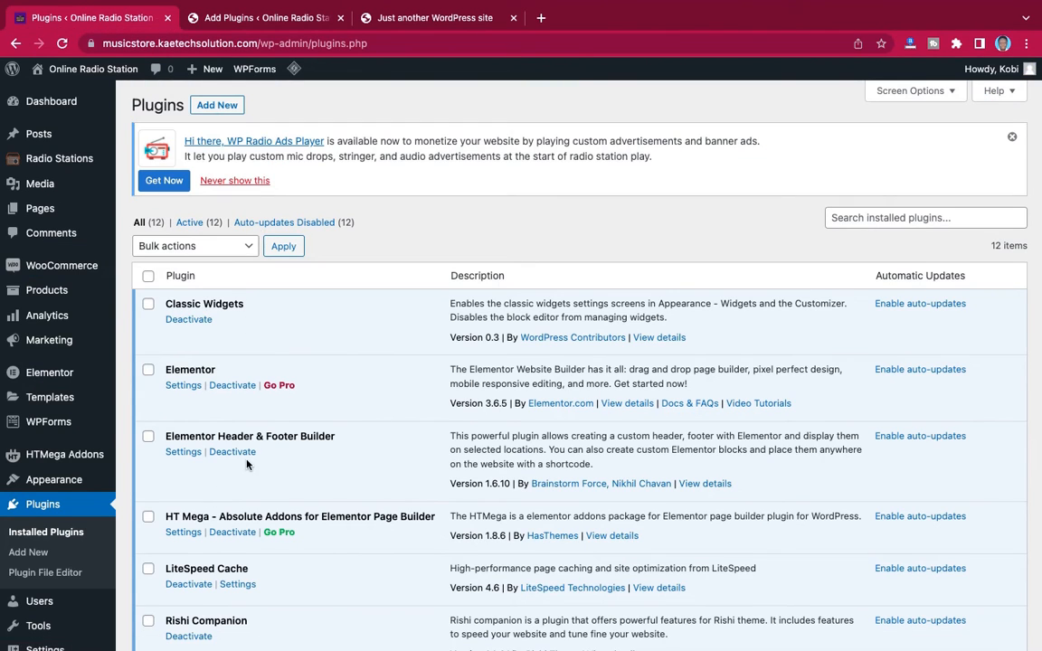
scroll(246, 461, "down", 10)
scroll(246, 464, "up", 6)
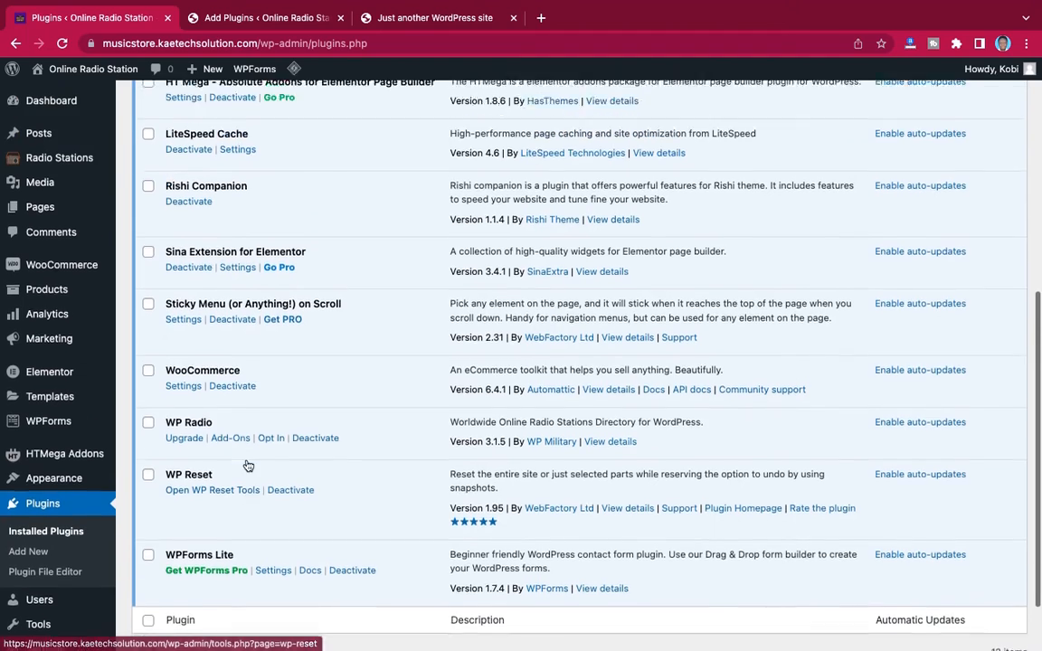
scroll(246, 463, "up", 3)
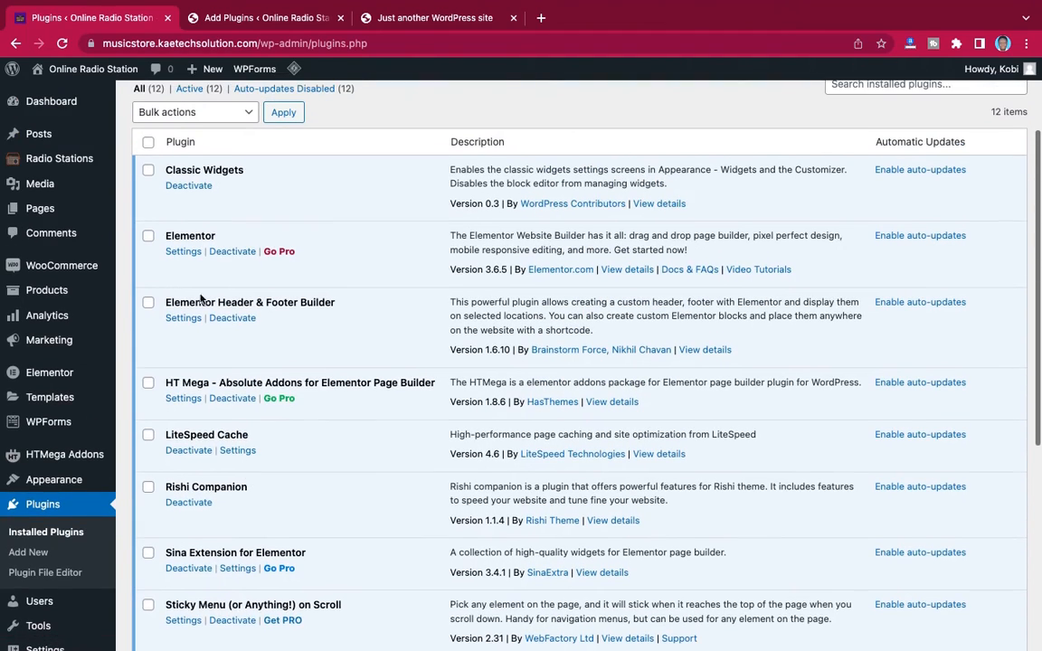
left_click(285, 20)
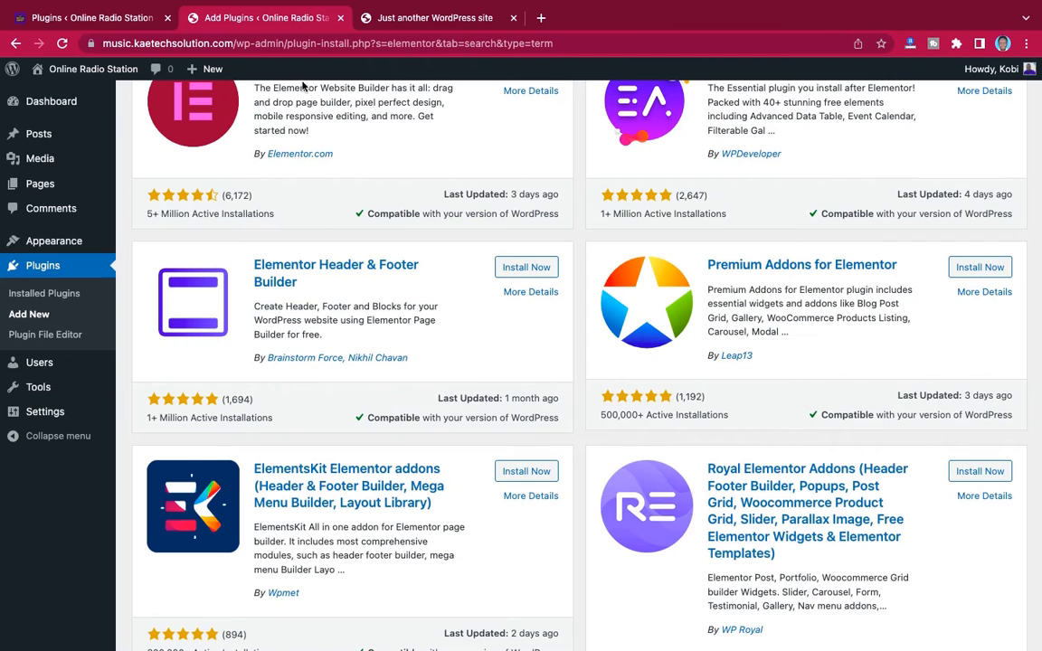
left_click(523, 268)
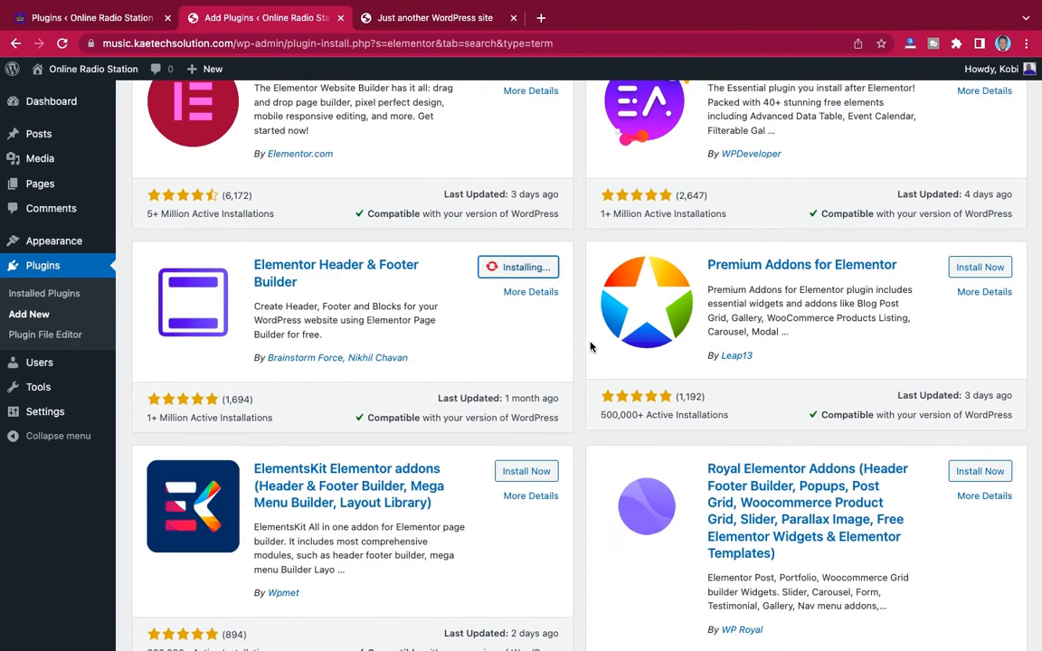
Find HT Mega – Absolute Addons for Elementor Page Builder among the Elementor search results and install it
scroll(590, 346, "down", 3)
scroll(589, 346, "down", 3)
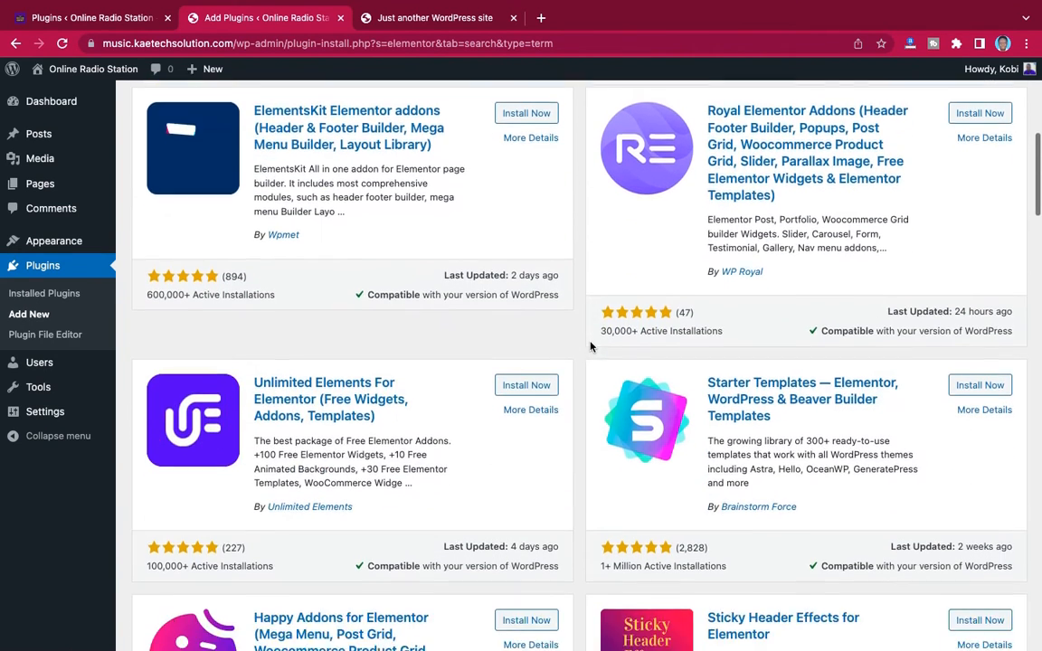
scroll(590, 346, "down", 4)
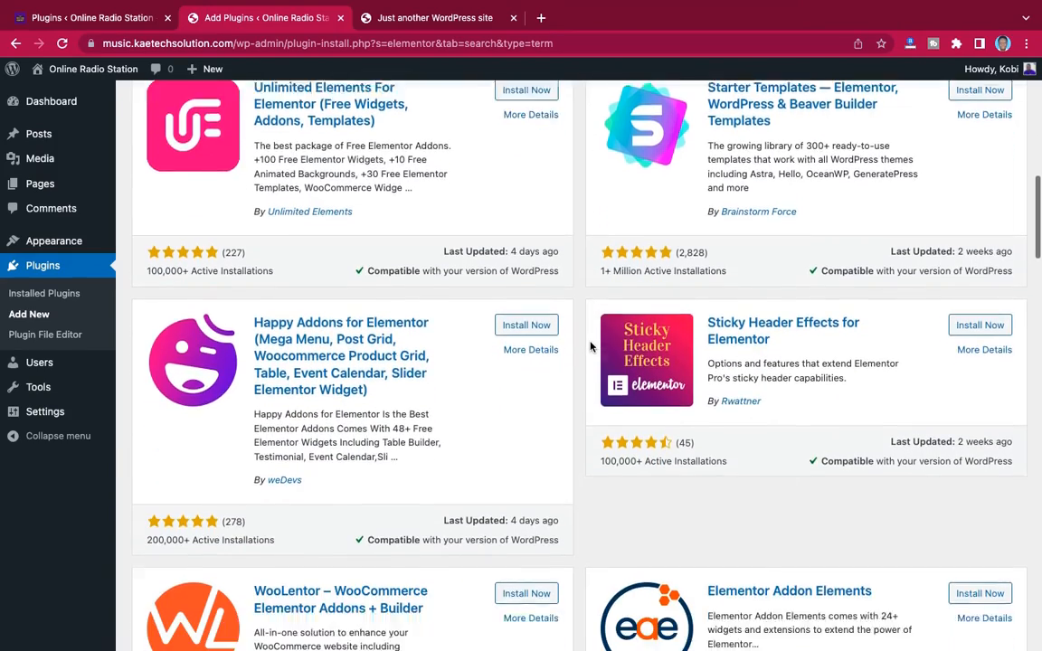
scroll(589, 346, "down", 3)
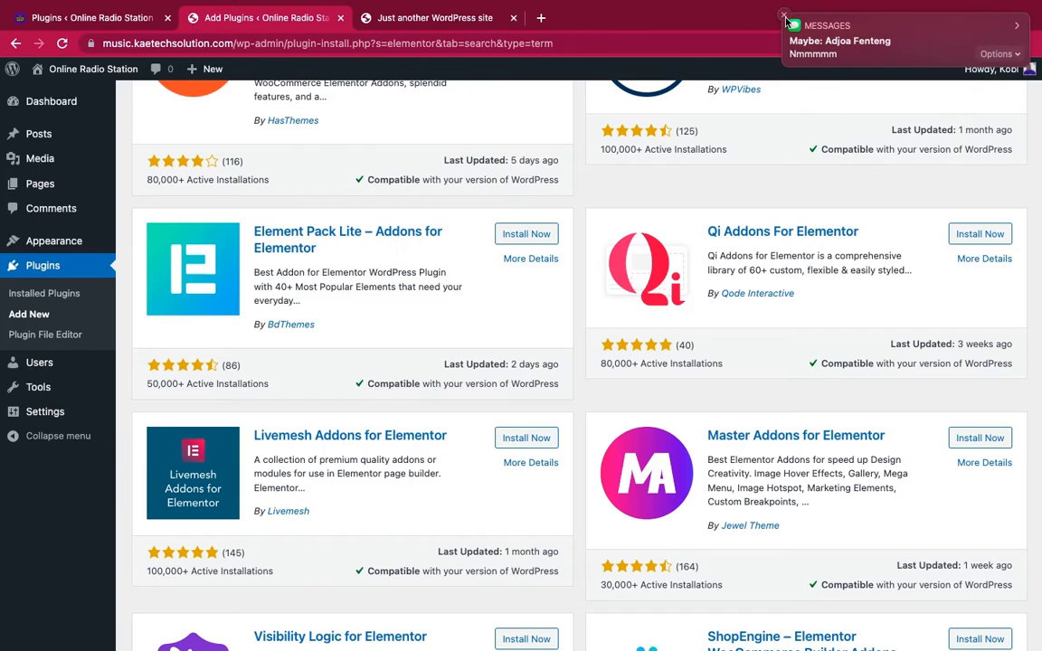
left_click(785, 20)
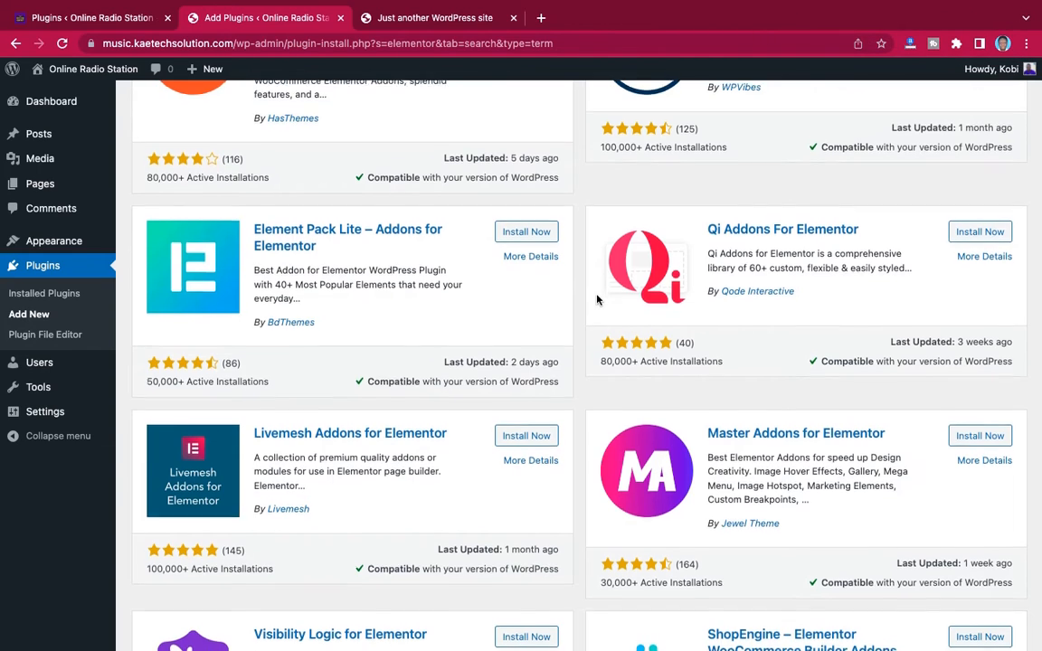
scroll(599, 298, "down", 5)
scroll(596, 299, "down", 7)
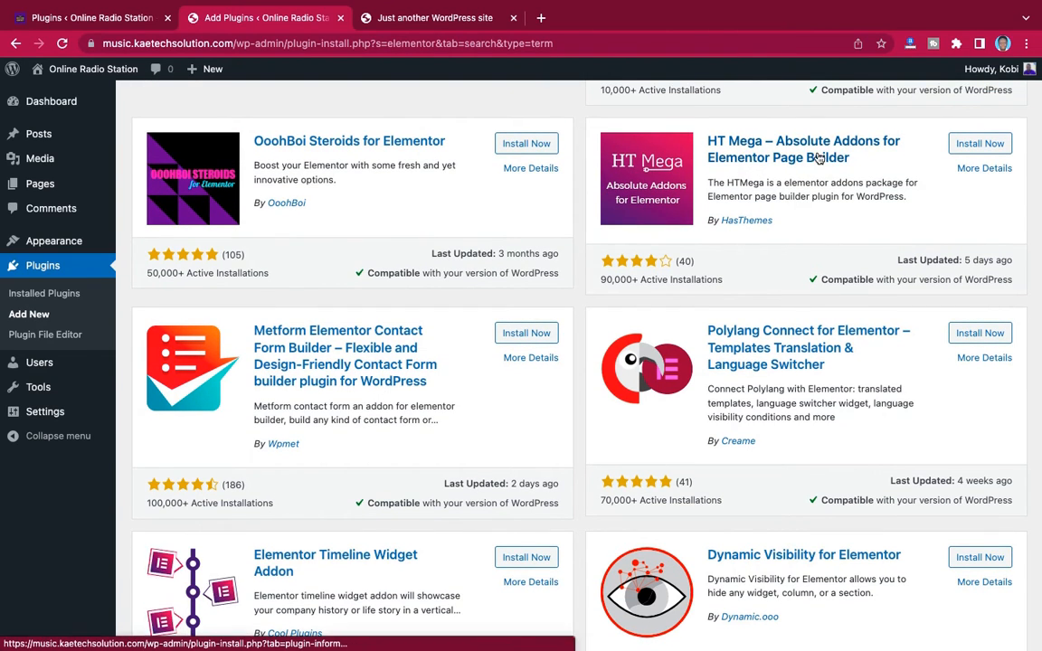
left_click(977, 148)
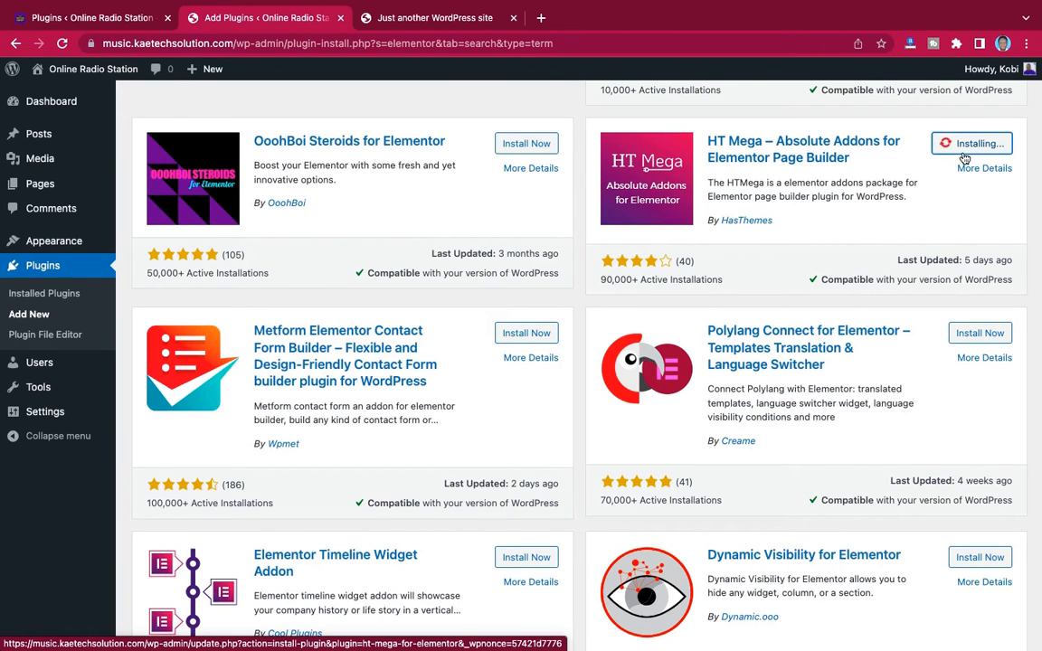
Search the plugin directory for "sina", compare with the demo site's plugins list, and install Sina Extension for Elementor
scroll(858, 211, "down", 4)
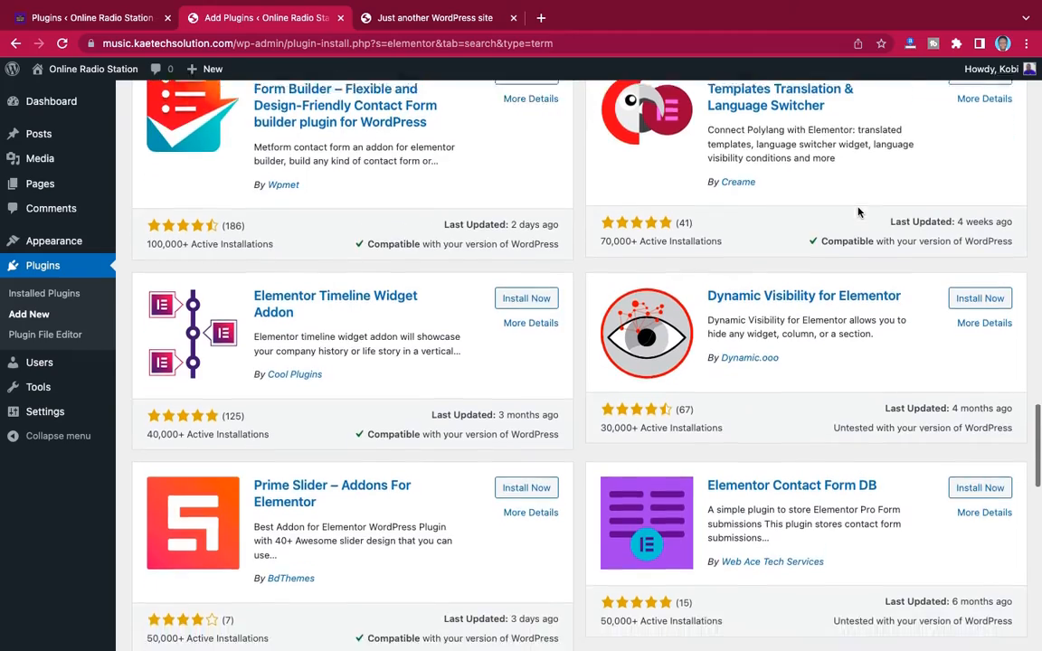
scroll(858, 211, "down", 5)
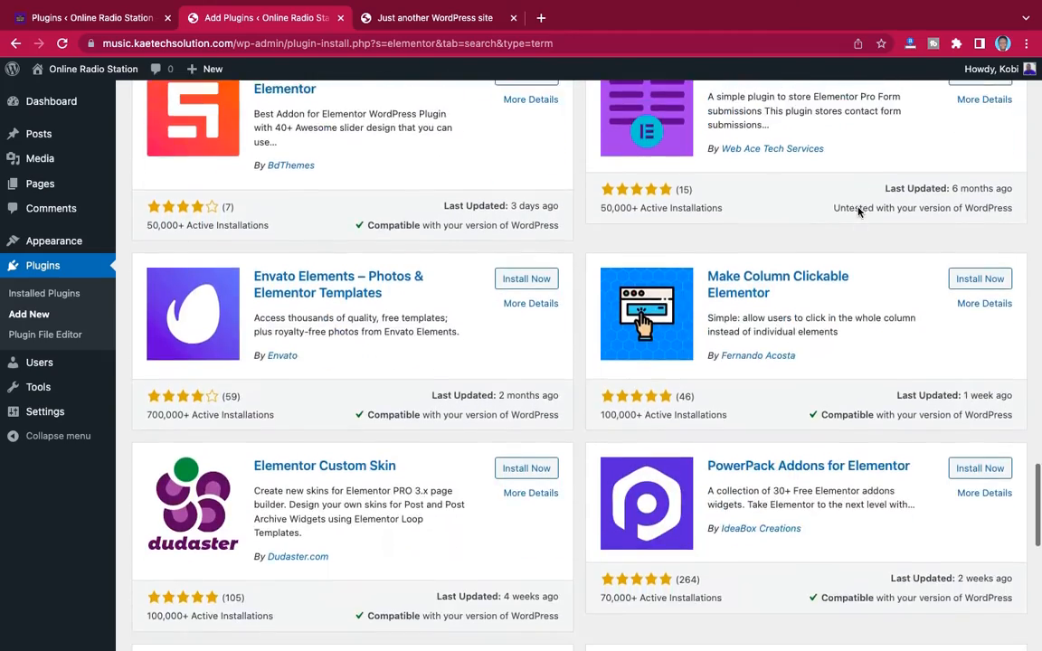
scroll(858, 207, "up", 15)
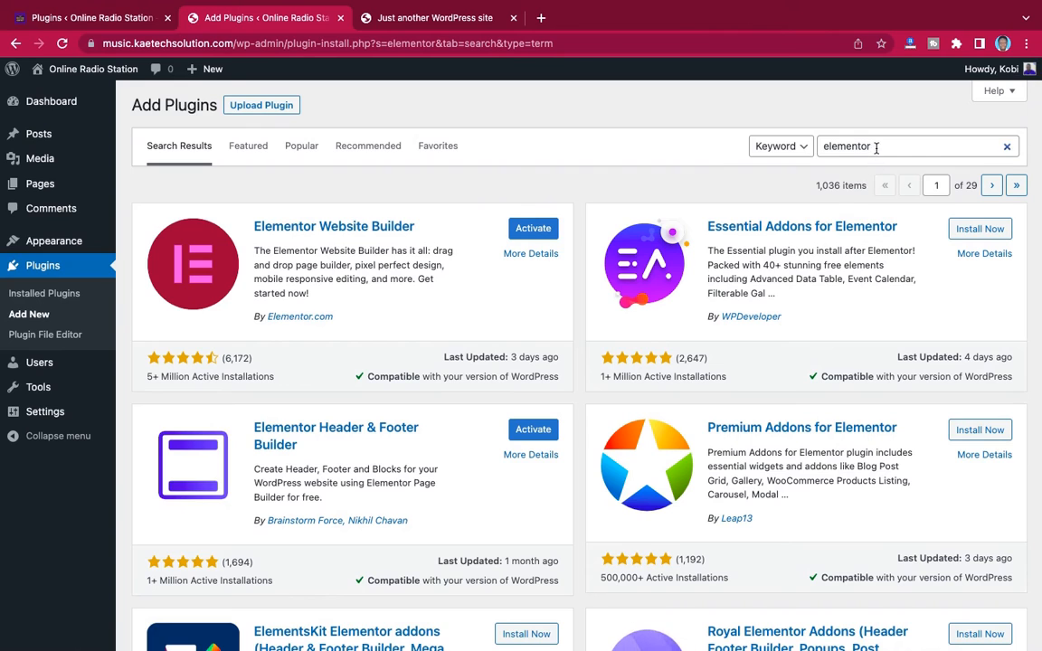
left_click_drag(875, 146, 793, 152)
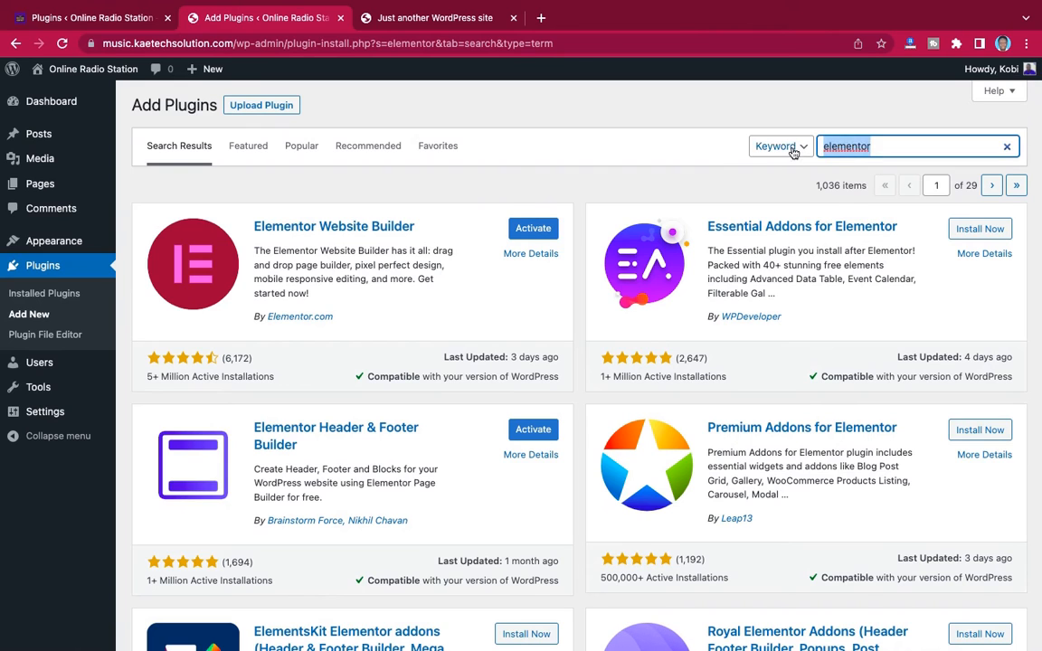
type("sina")
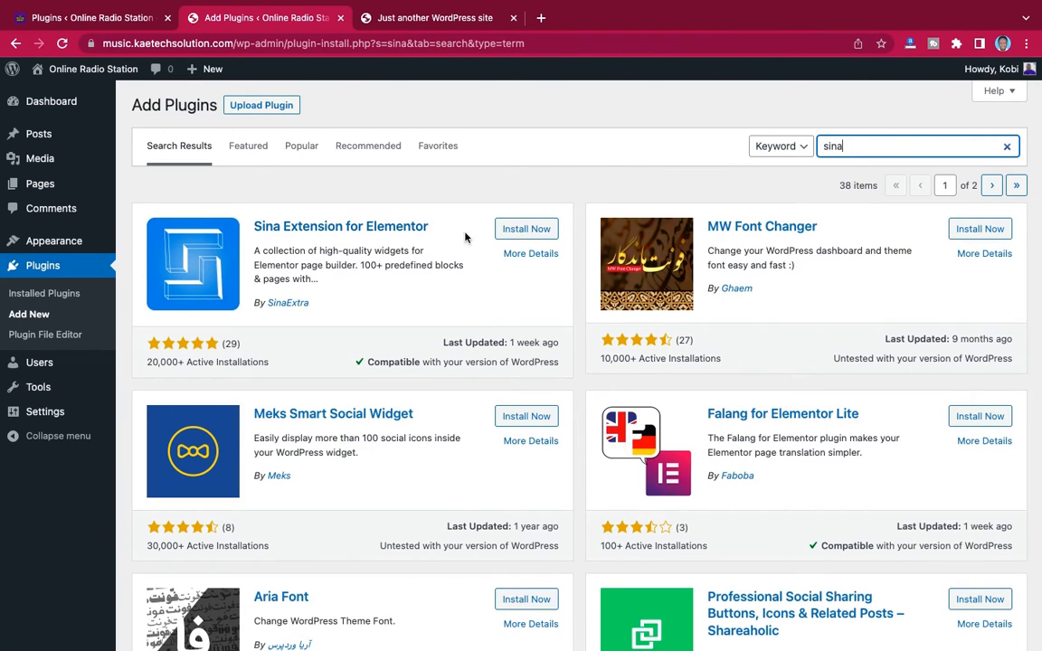
left_click(98, 19)
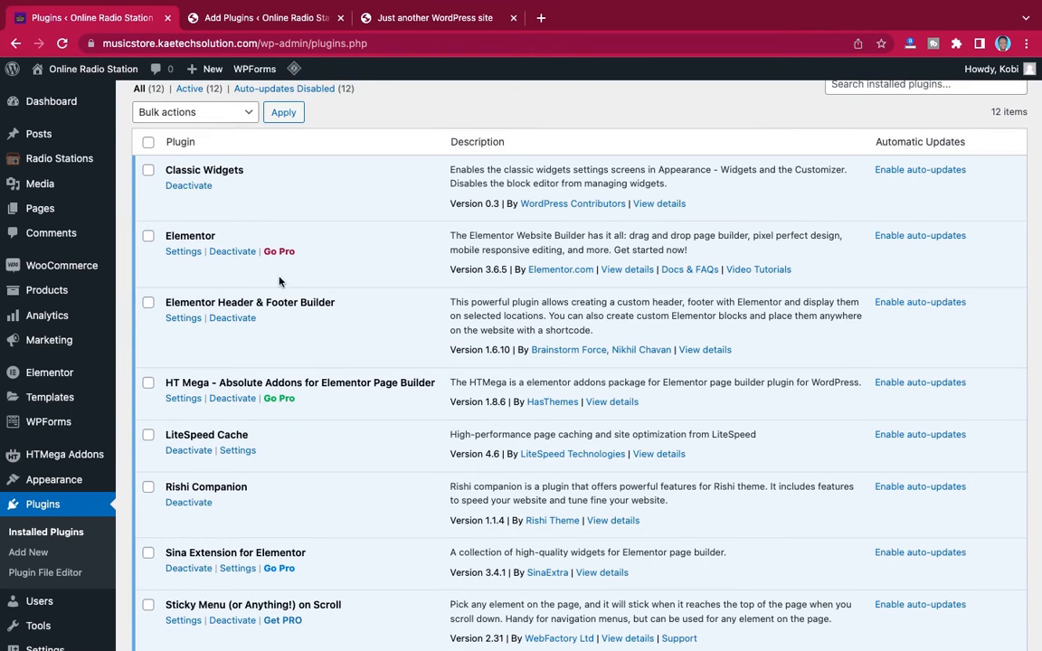
scroll(224, 417, "down", 4)
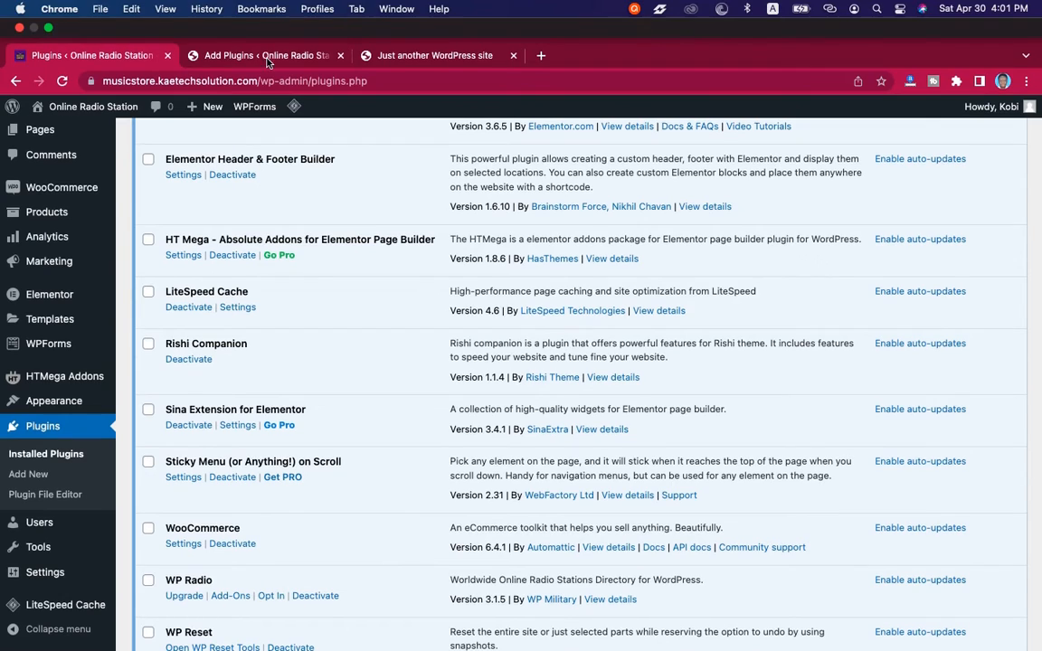
left_click(271, 9)
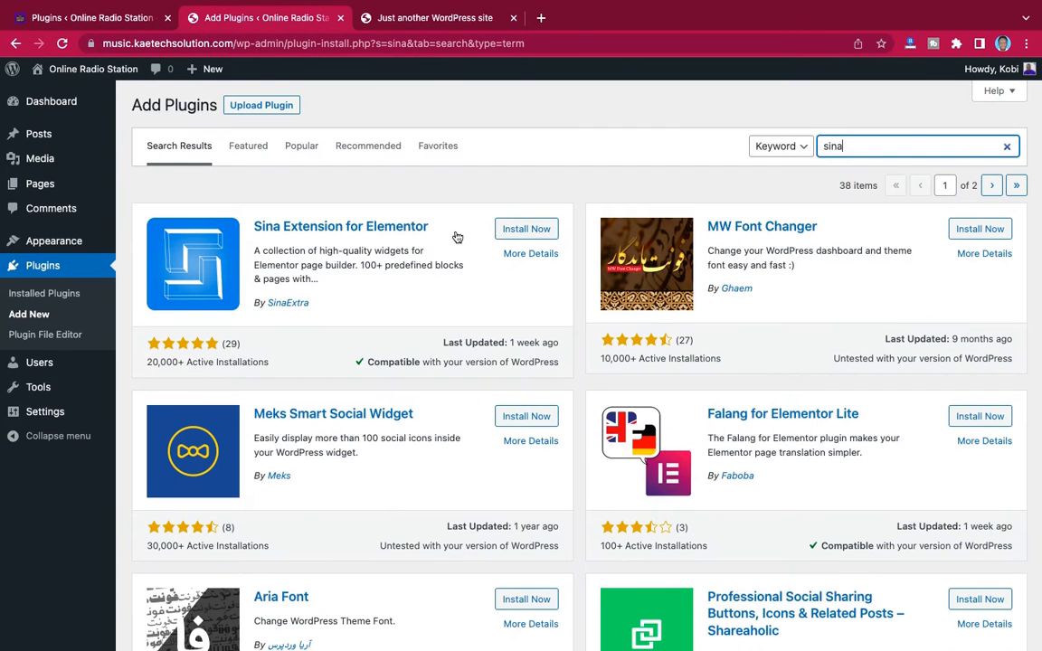
left_click(529, 231)
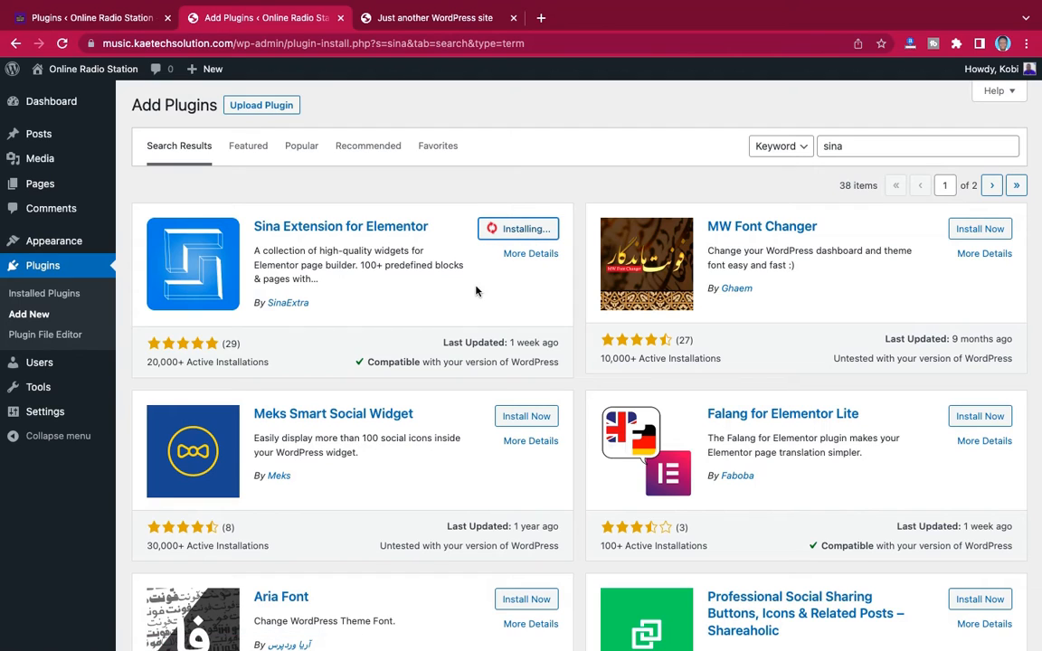
Check the demo site's plugins list, search the new site's plugin directory for "sticky menu", and install Sticky Menu & Sticky Header
left_click(129, 25)
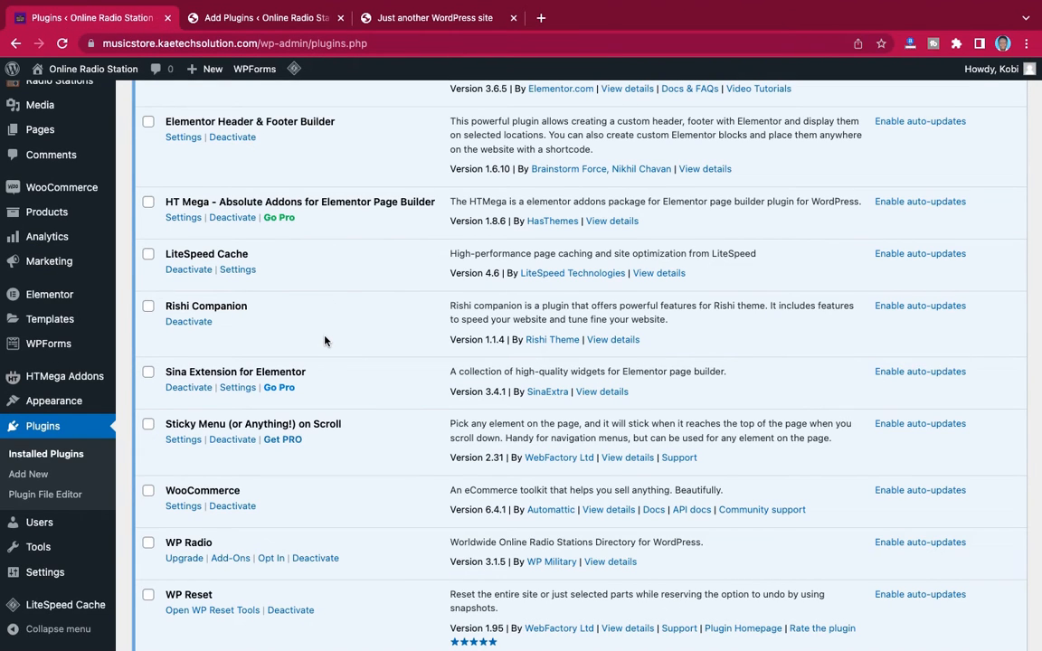
scroll(325, 341, "down", 2)
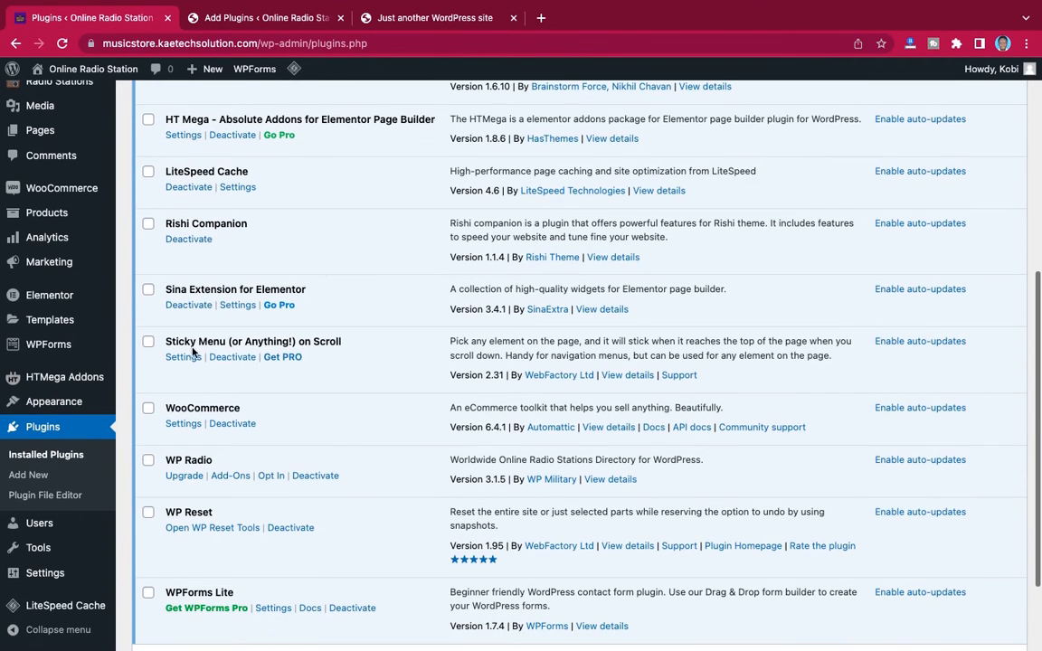
left_click(287, 20)
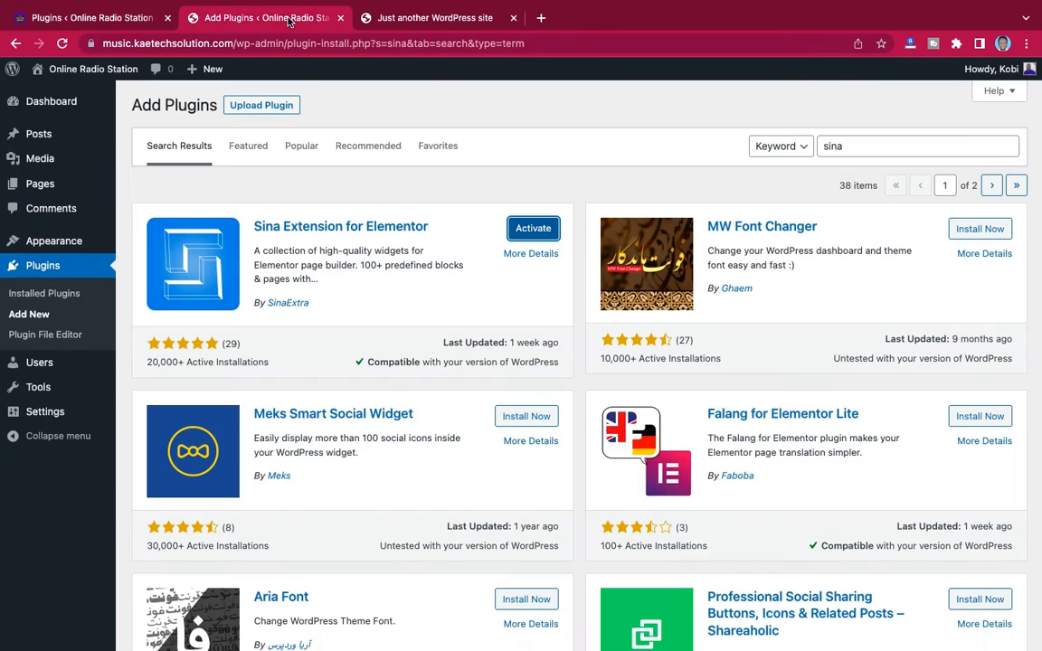
double_click(850, 149)
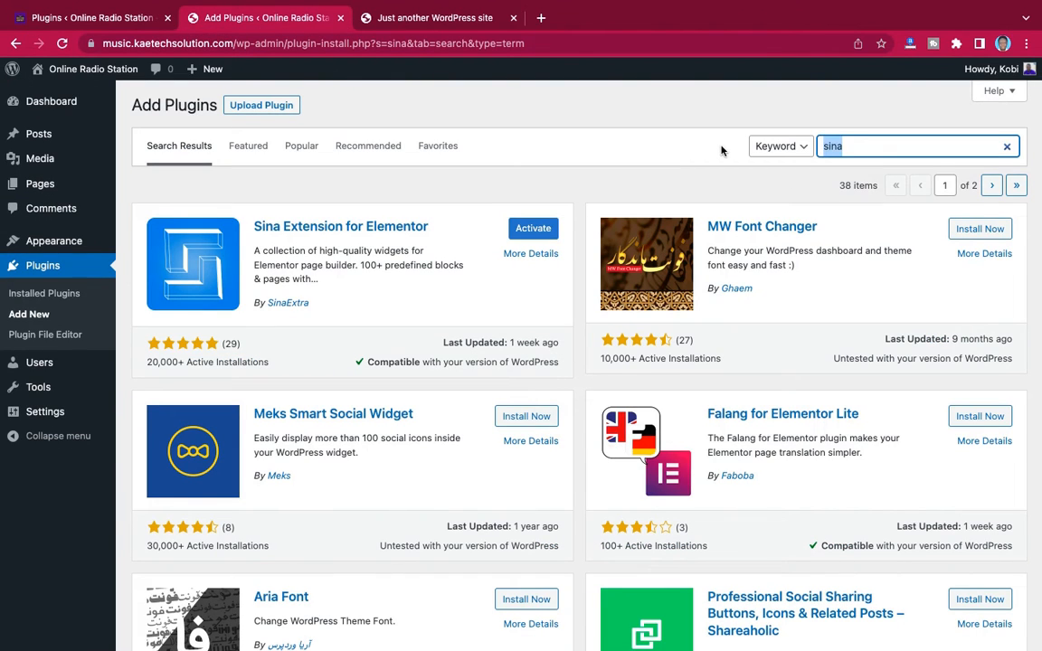
type("sticky menu")
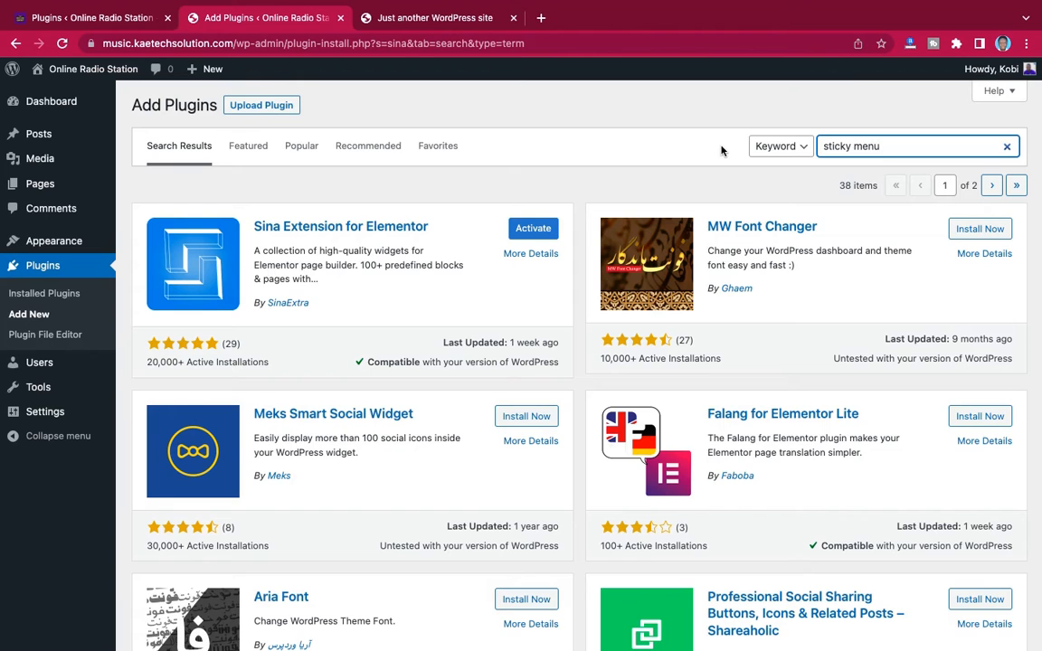
key("Return")
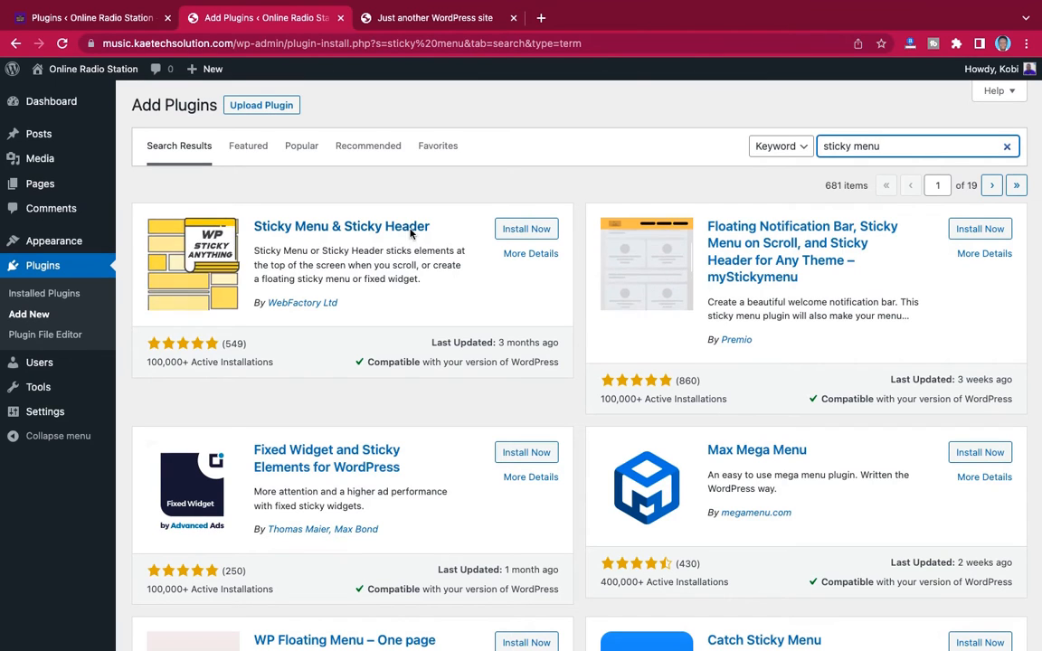
left_click(530, 230)
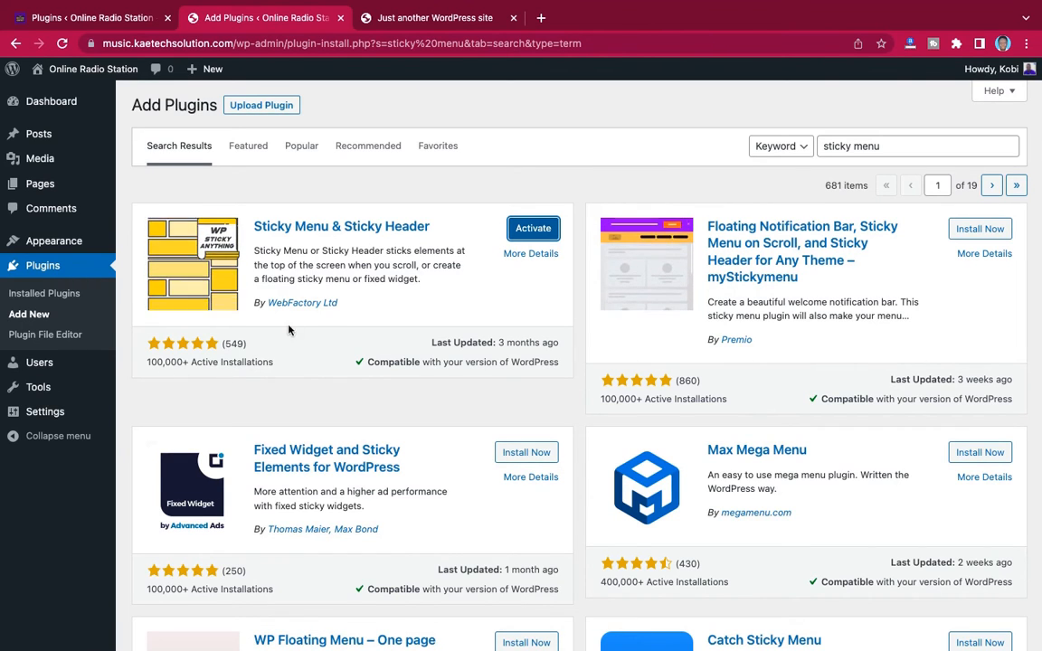
Review the demo site's remaining plugins and search the new site's plugin directory for "woocommerce"
left_click(113, 20)
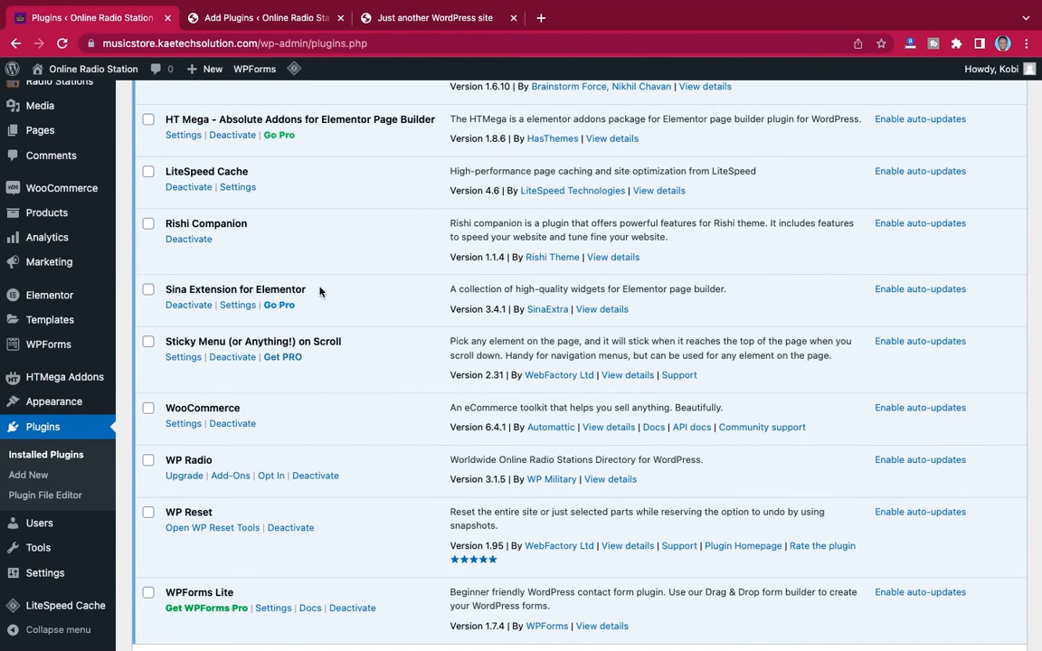
scroll(365, 340, "down", 3)
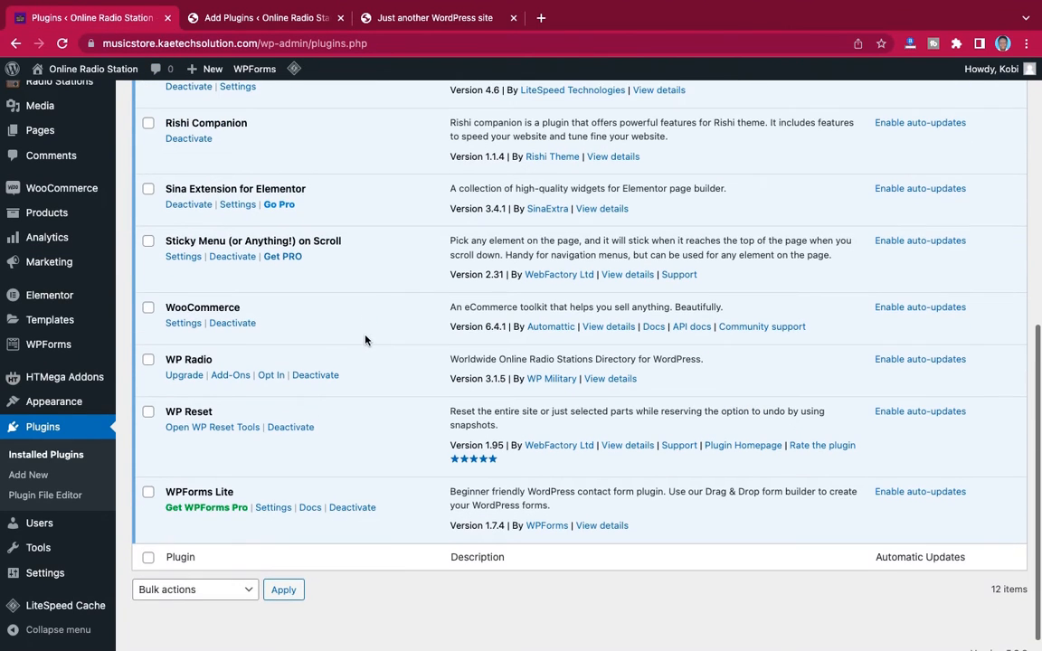
scroll(406, 215, "up", 10)
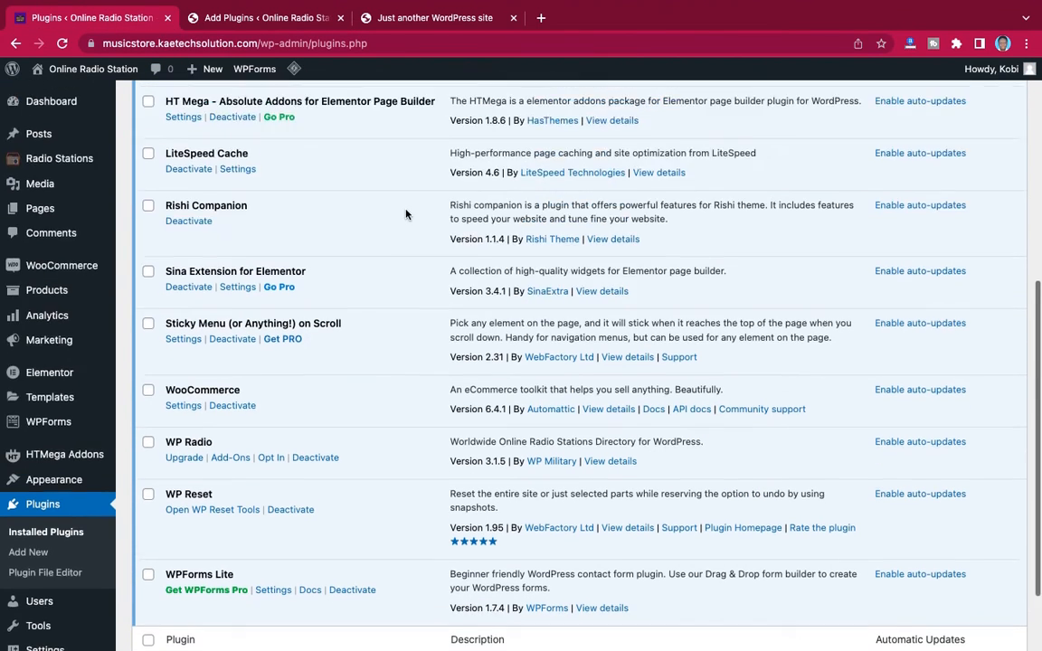
scroll(406, 215, "up", 2)
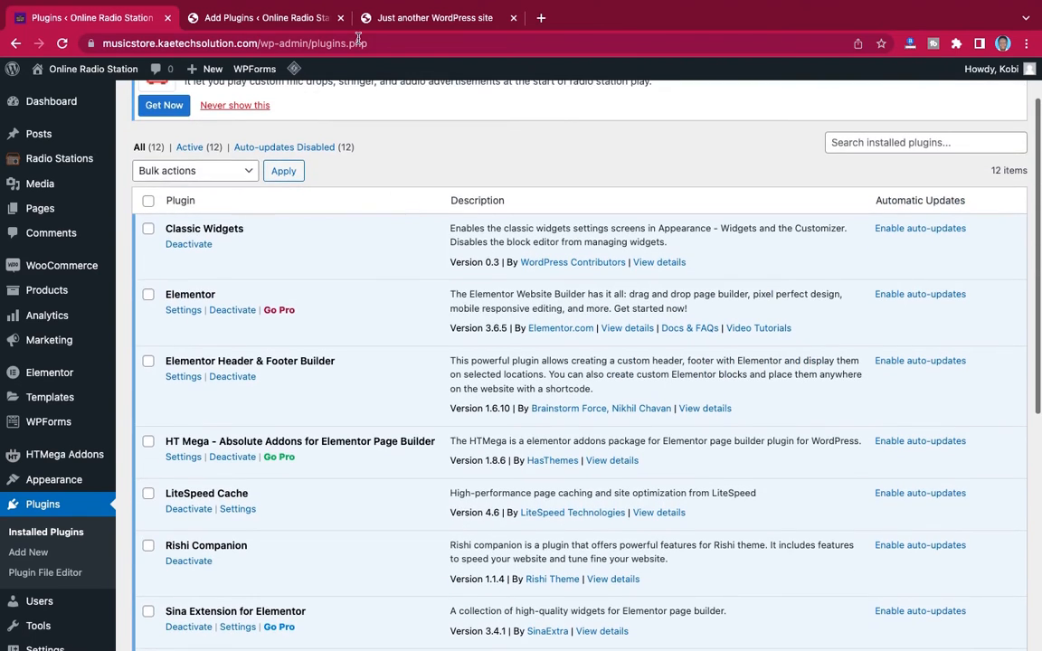
left_click(288, 20)
triple_click(890, 142)
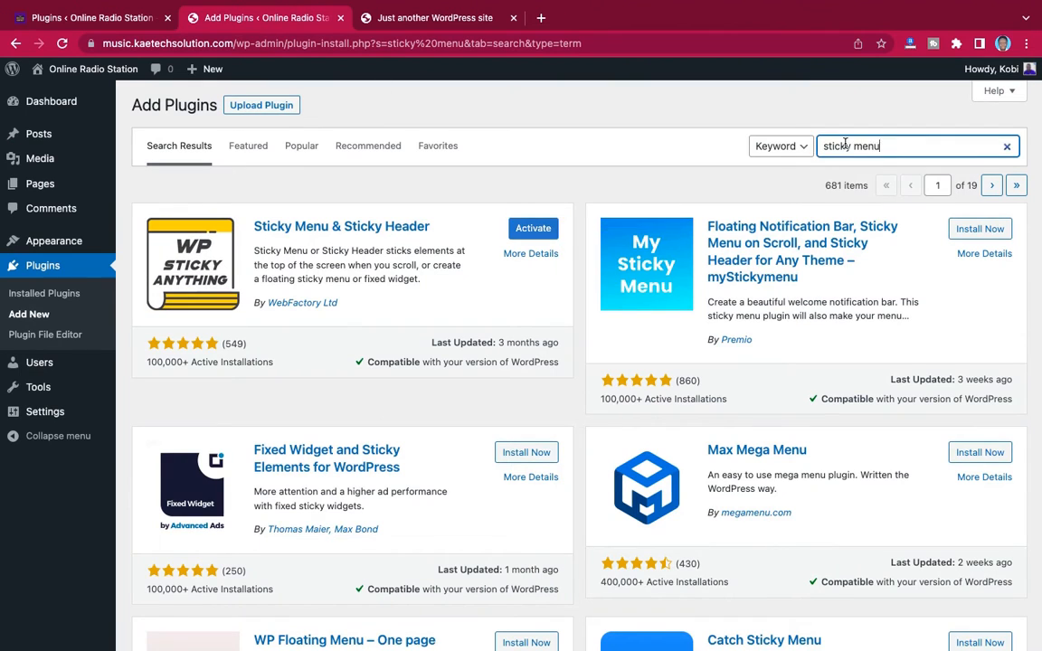
type("woocommerce")
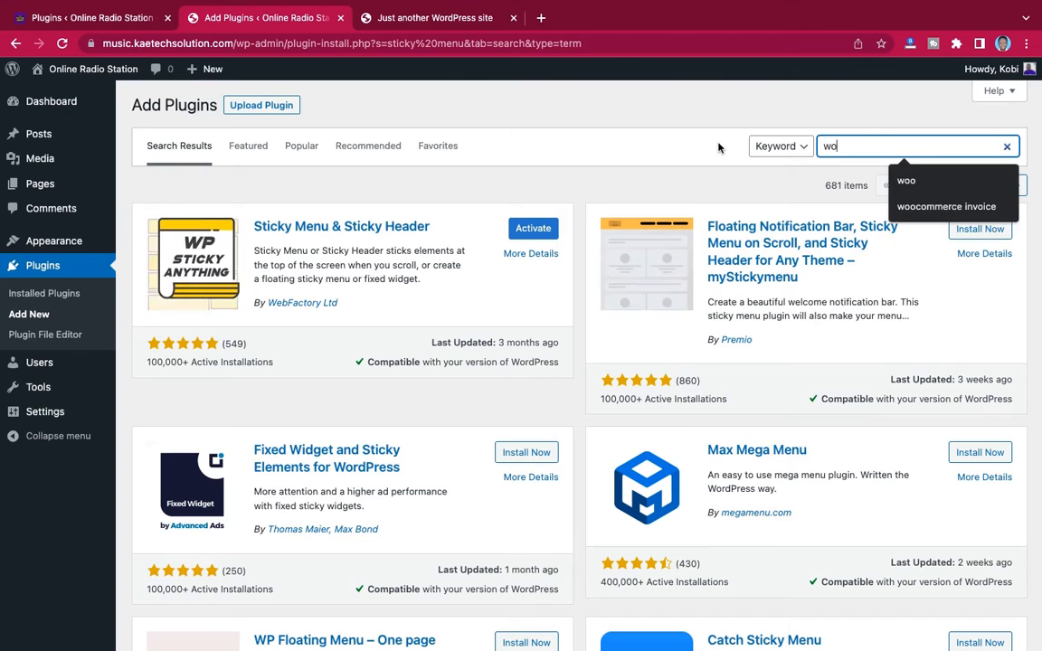
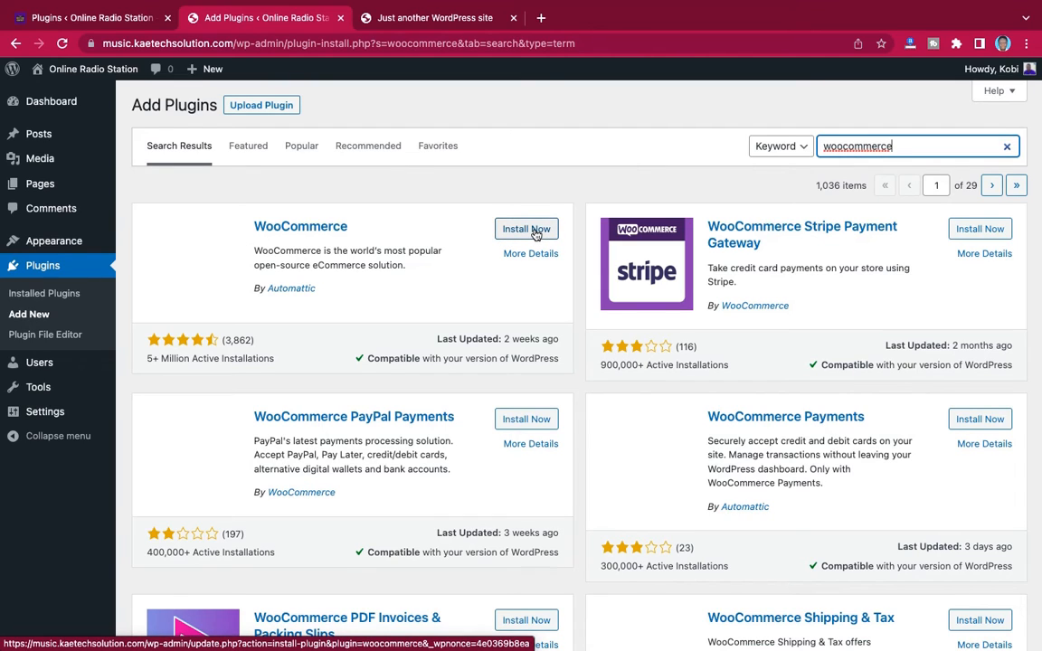
Install WooCommerce from the search results, and search the plugin directory for "wp radio" to install WP Radio – Worldwide Online Radio Stations Directory
left_click(535, 231)
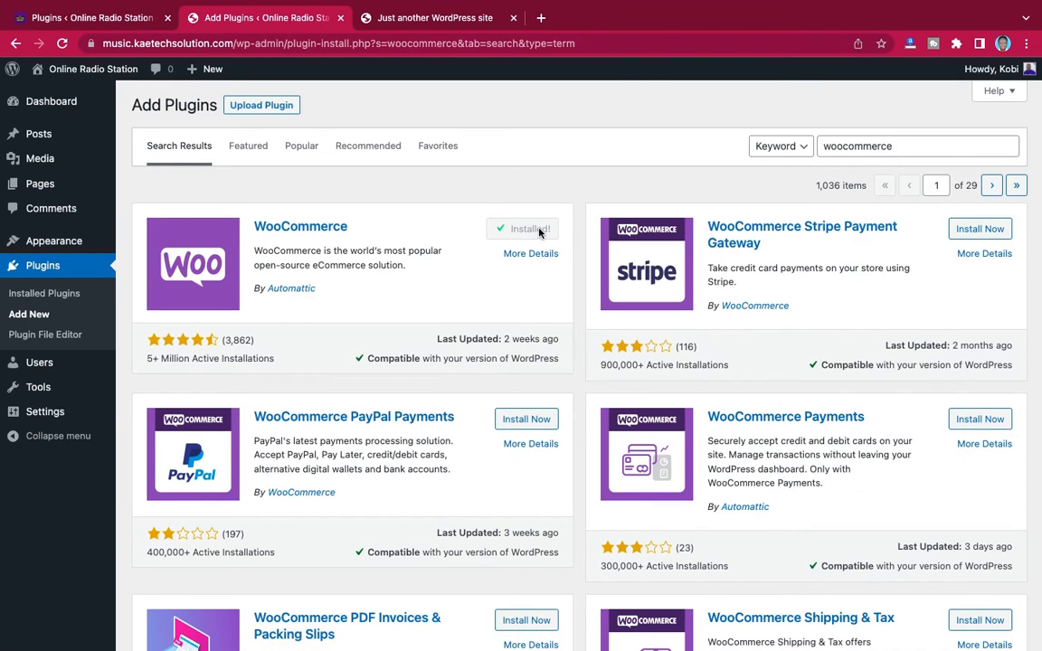
left_click_drag(901, 150, 813, 148)
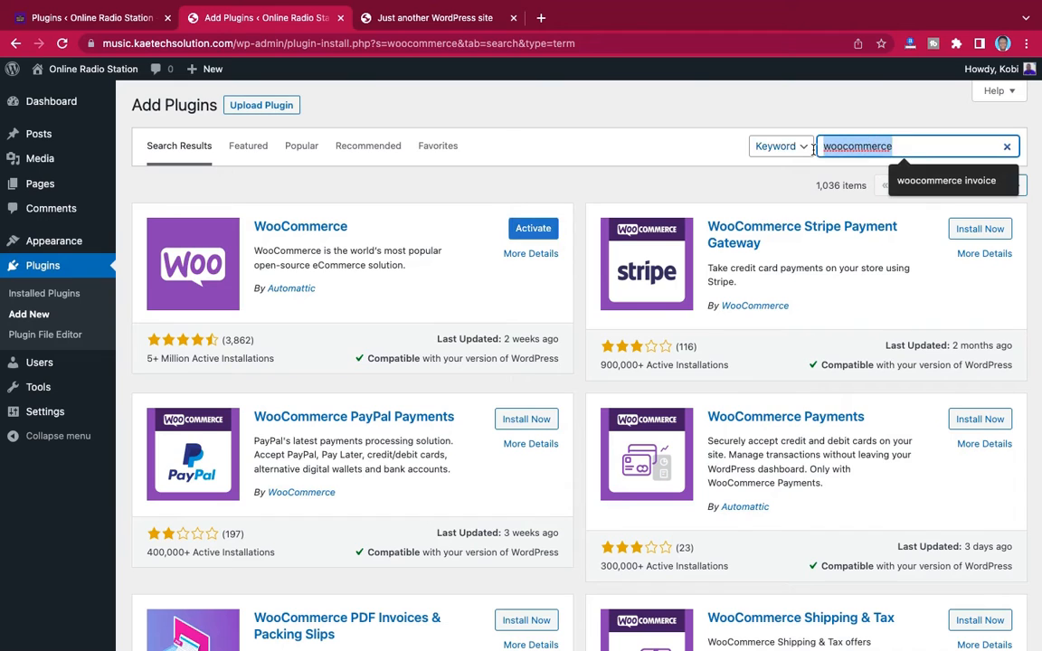
type("wp r")
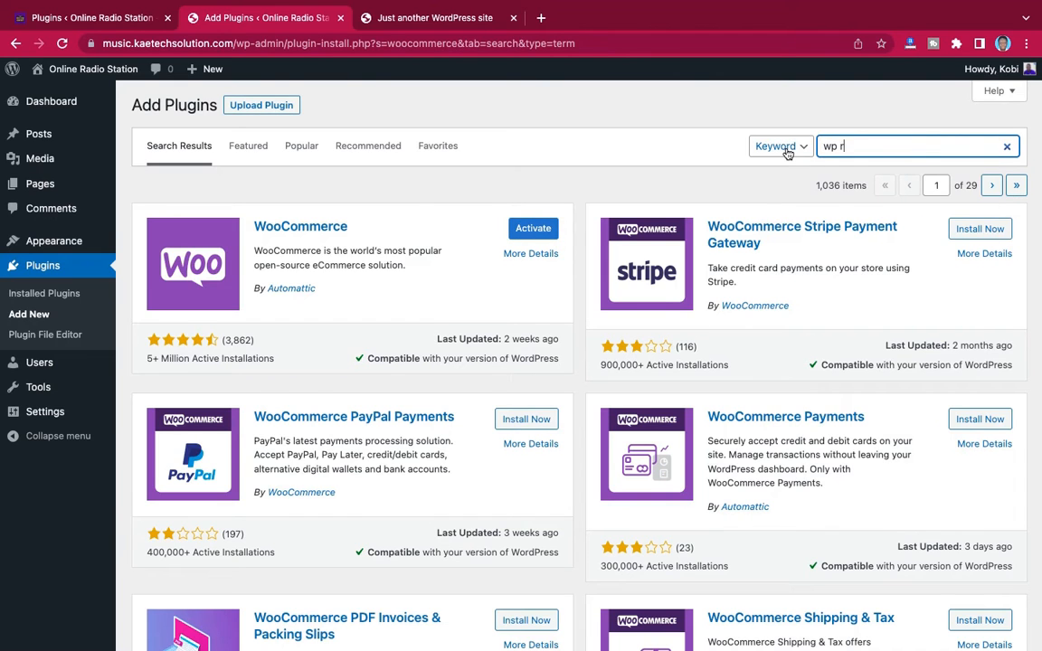
type("adio")
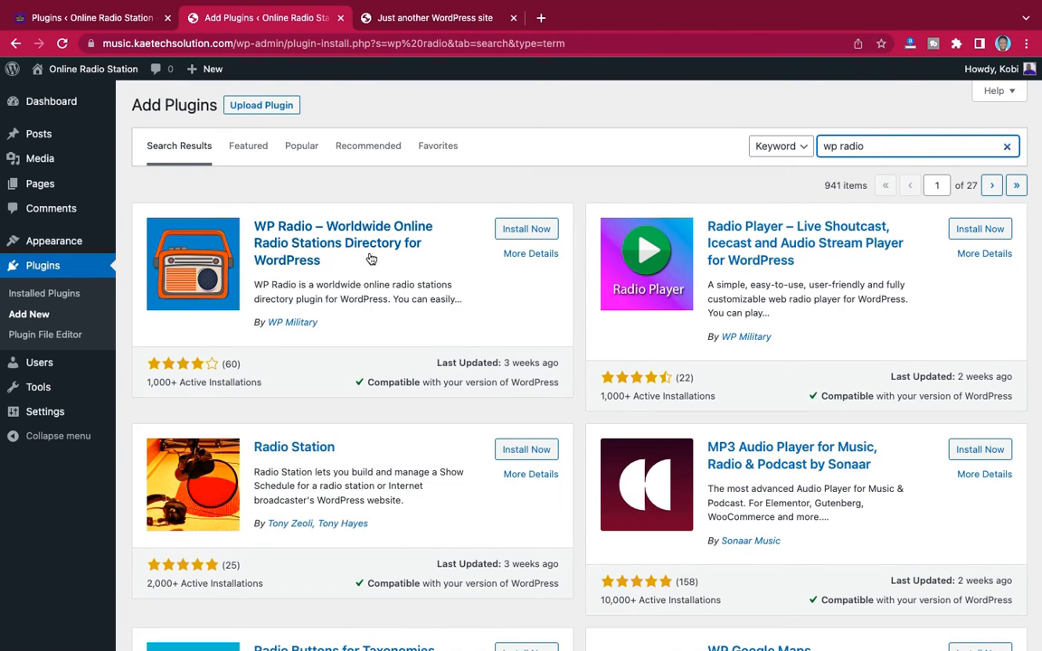
left_click(528, 229)
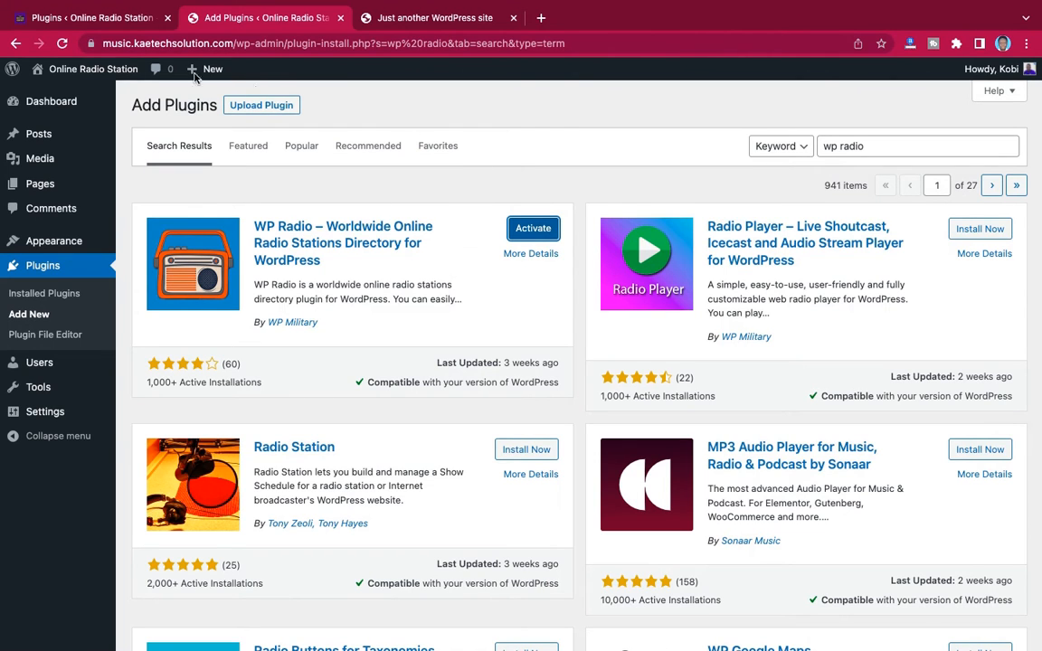
Check the demo site's plugins list, search the new site's plugin directory for "wp forms", and install Contact Form by WPForms
left_click(106, 25)
scroll(350, 287, "down", 5)
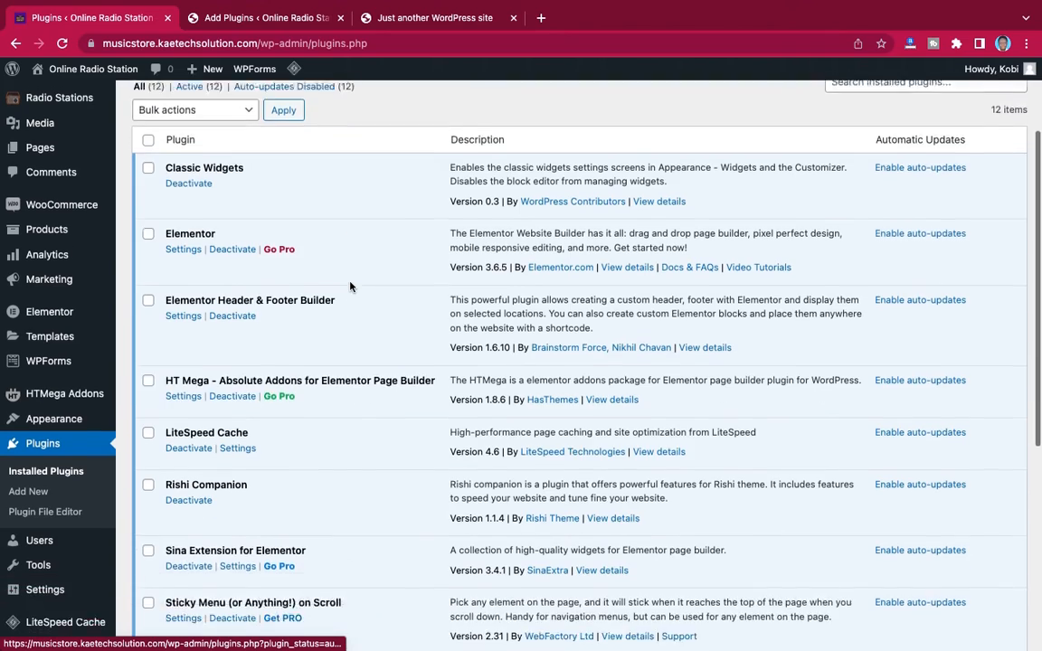
scroll(349, 286, "down", 3)
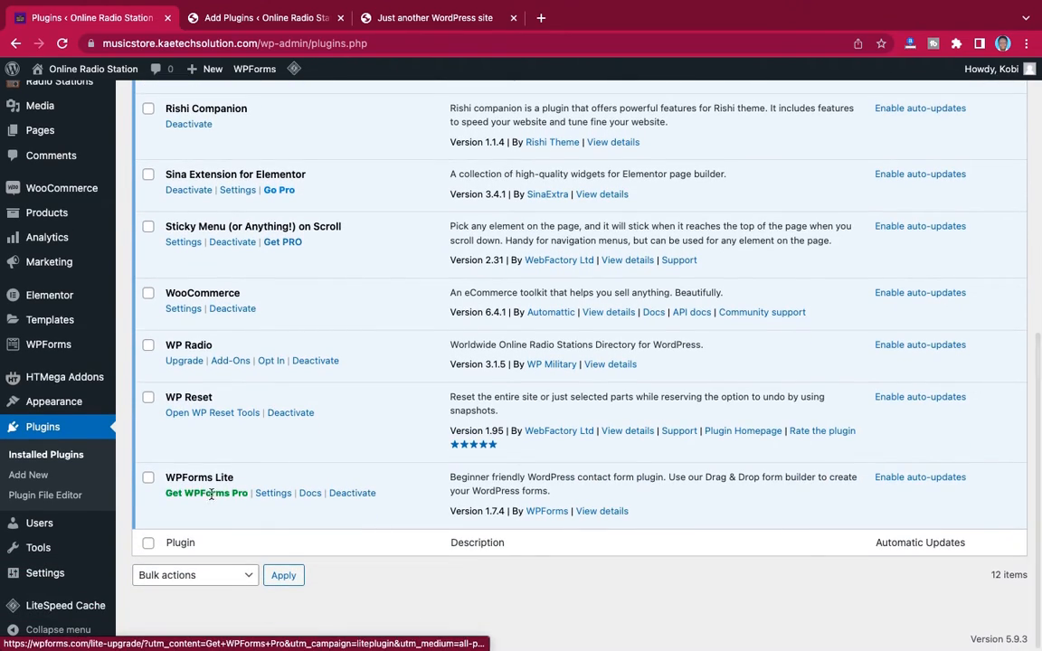
left_click(246, 17)
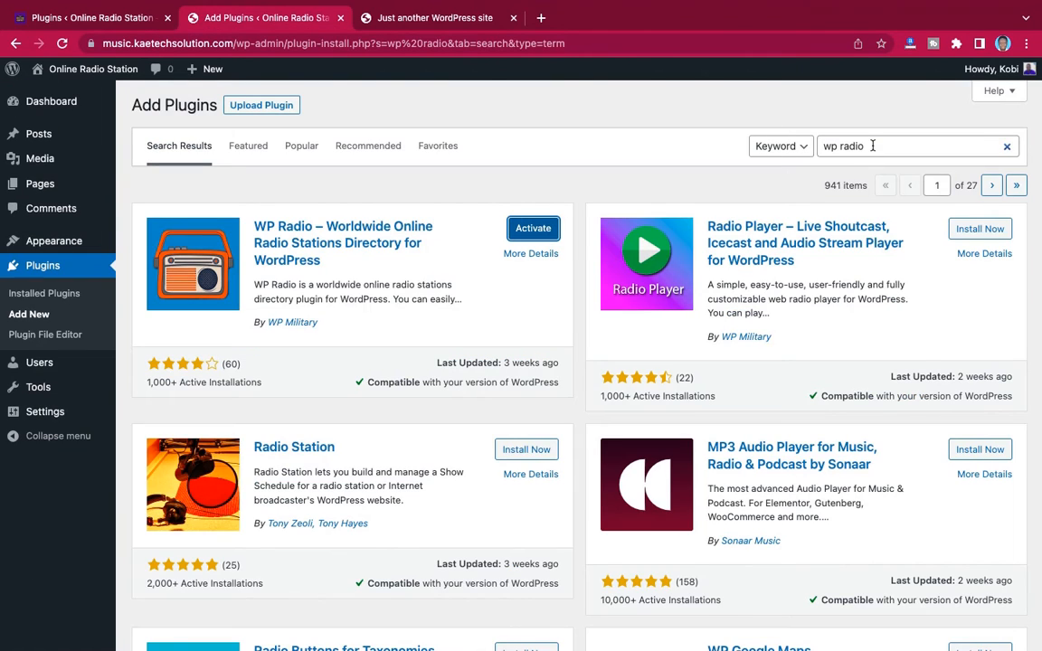
left_click_drag(873, 146, 837, 144)
key("BackSpace")
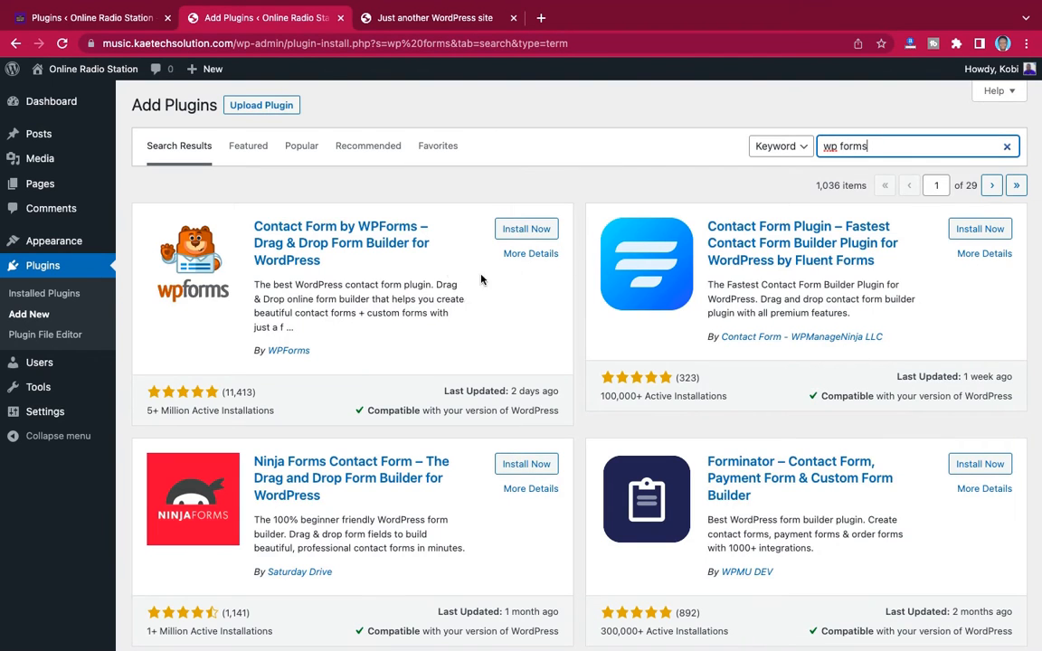
left_click(528, 229)
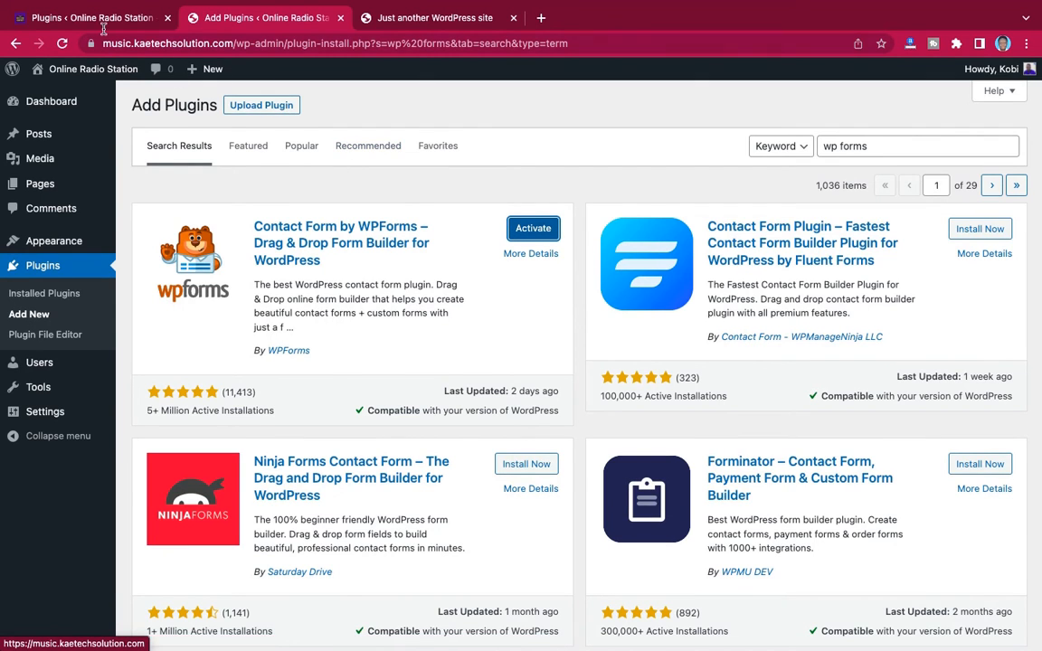
Review the demo site's full plugins list to check that every needed plugin has been installed on the new site
left_click(103, 28)
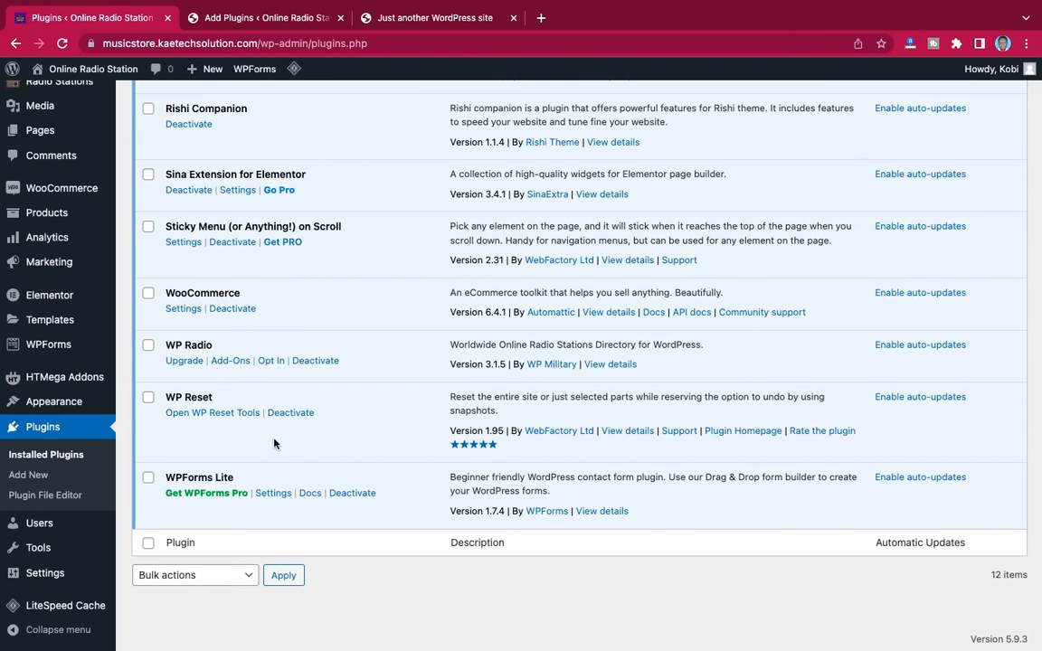
scroll(332, 303, "up", 10)
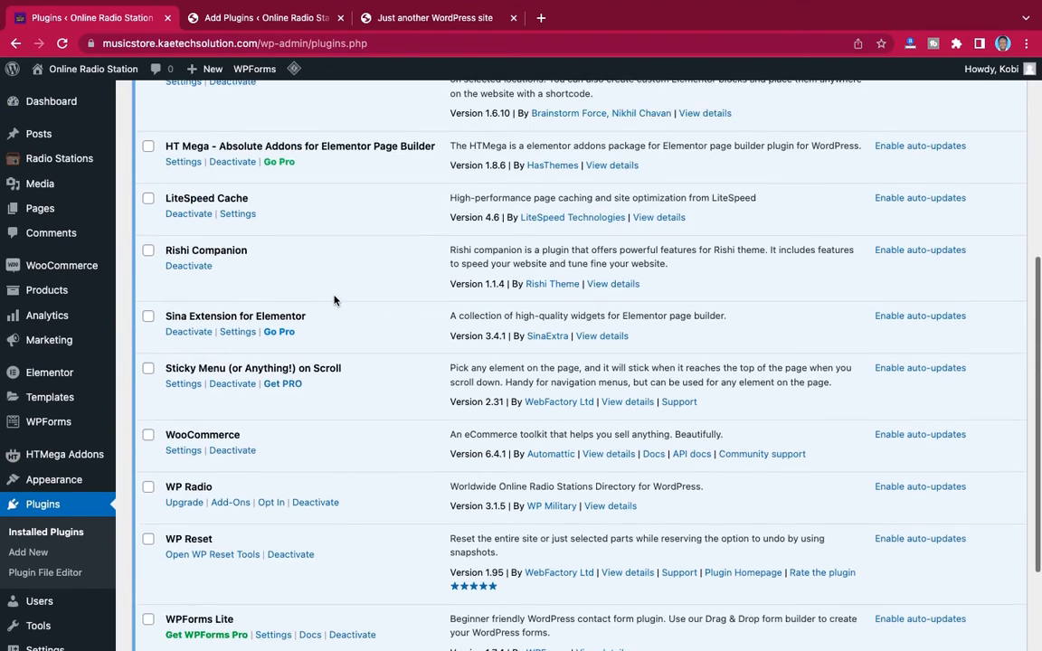
scroll(334, 301, "down", 1)
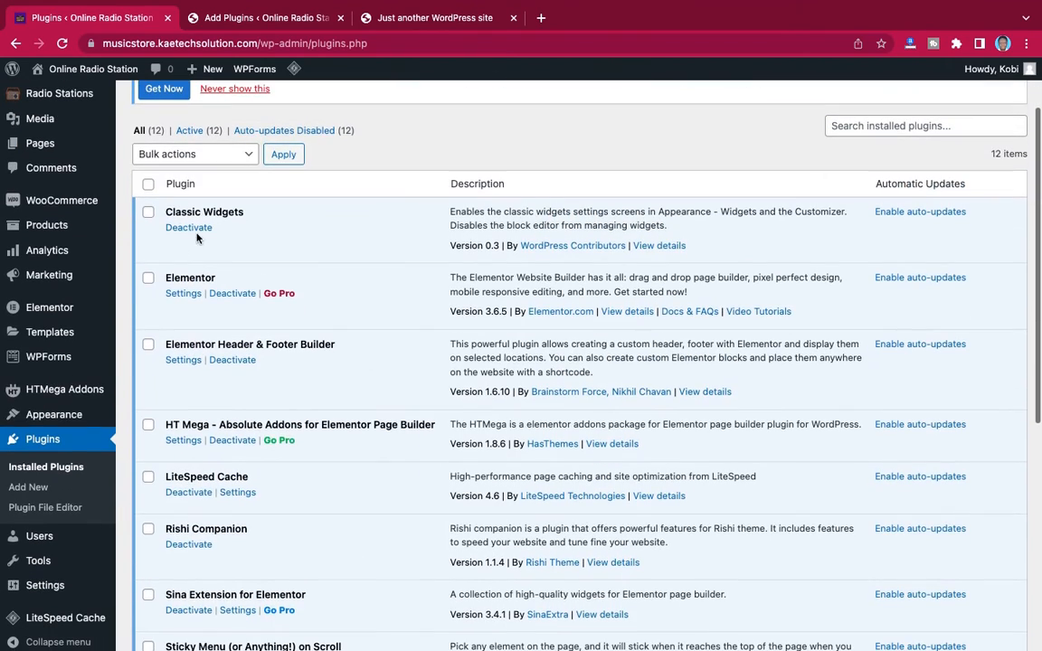
scroll(249, 422, "down", 5)
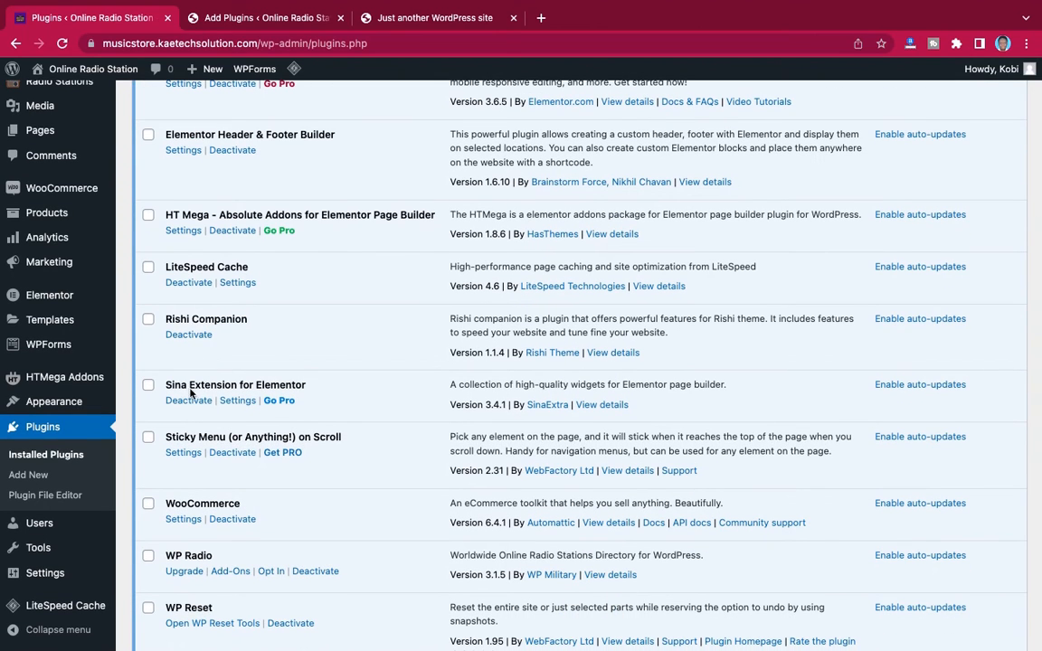
scroll(286, 425, "down", 2)
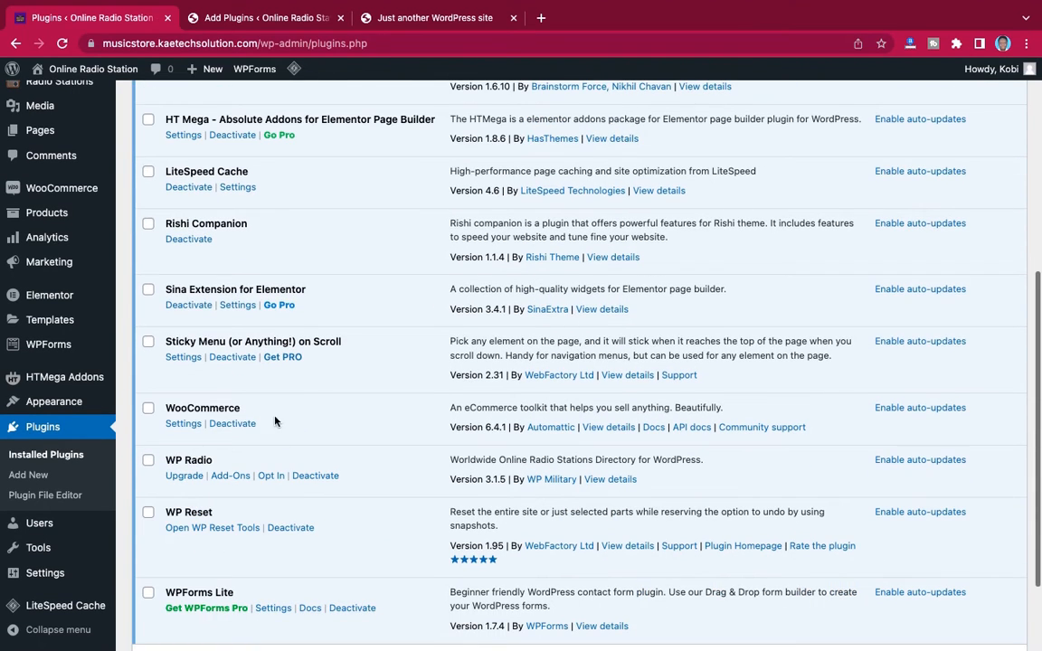
scroll(346, 489, "down", 1)
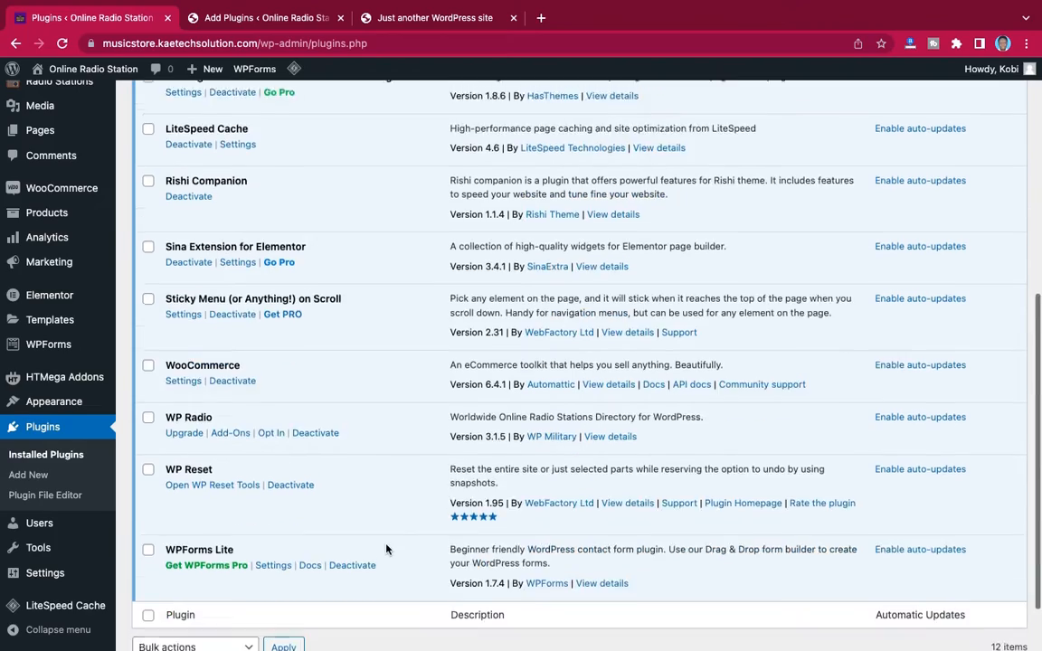
scroll(347, 488, "up", 10)
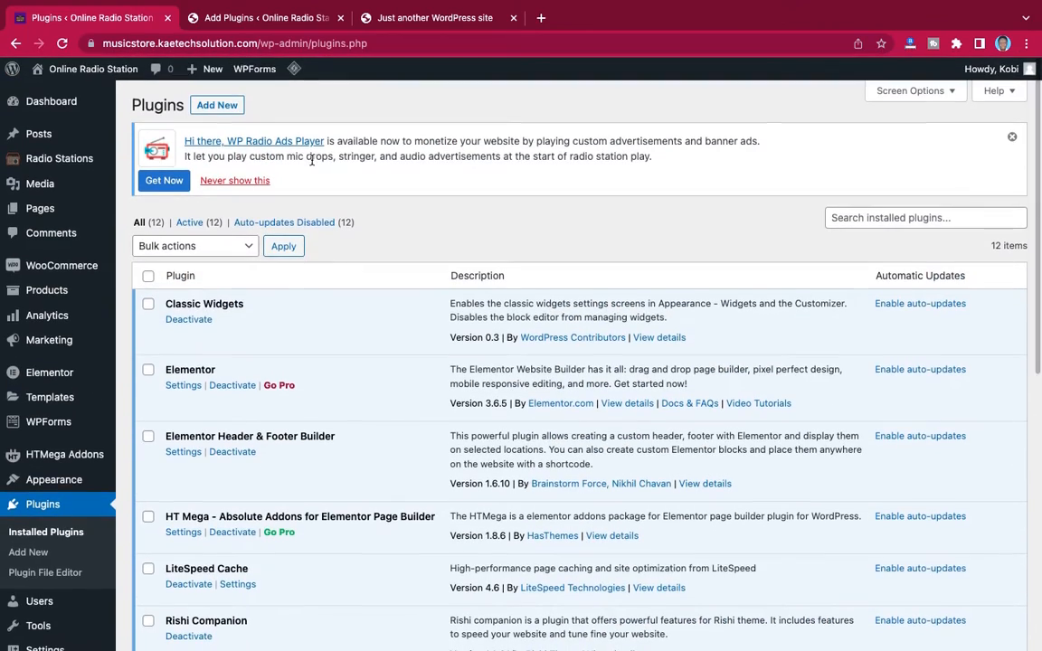
Bulk-activate all of the new site's installed plugins except Rishi Companion
left_click(265, 20)
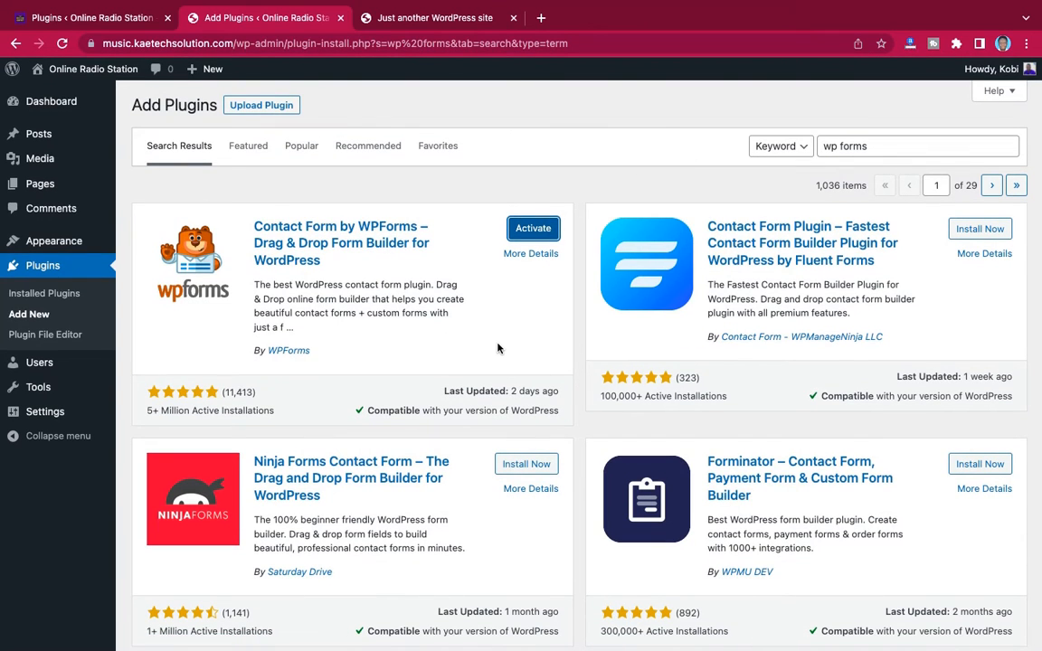
left_click(36, 293)
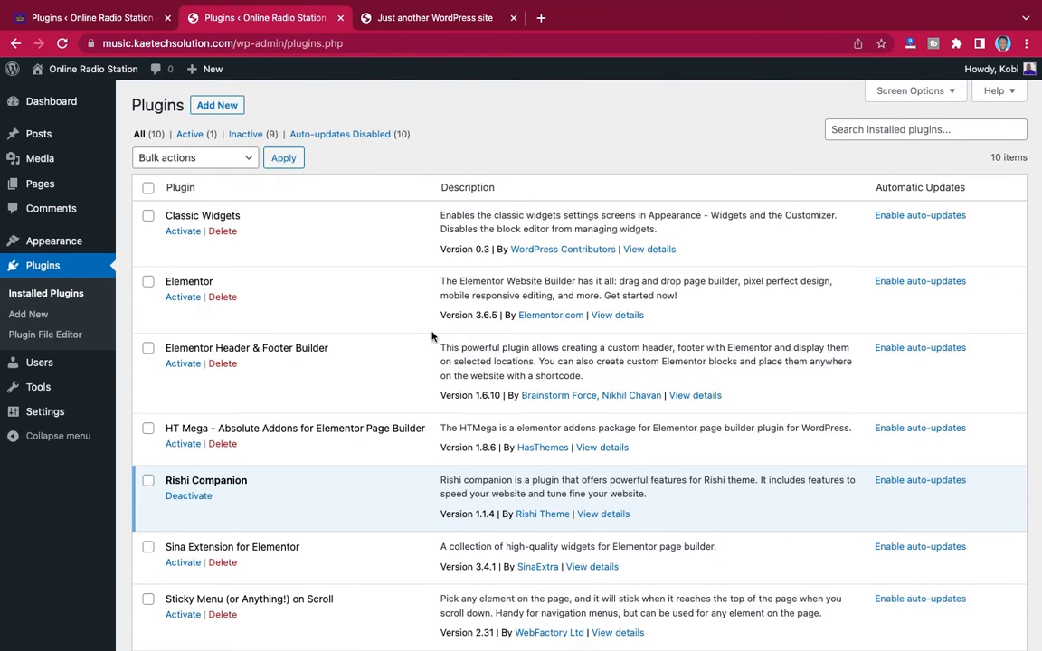
left_click(148, 187)
left_click(148, 480)
scroll(329, 433, "down", 3)
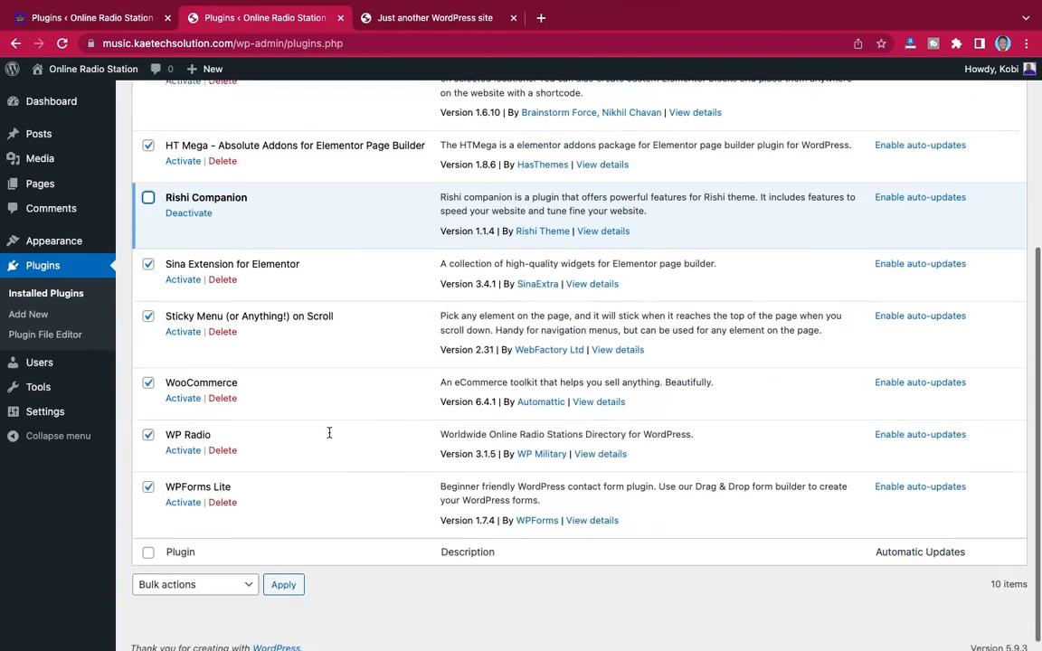
scroll(328, 434, "up", 4)
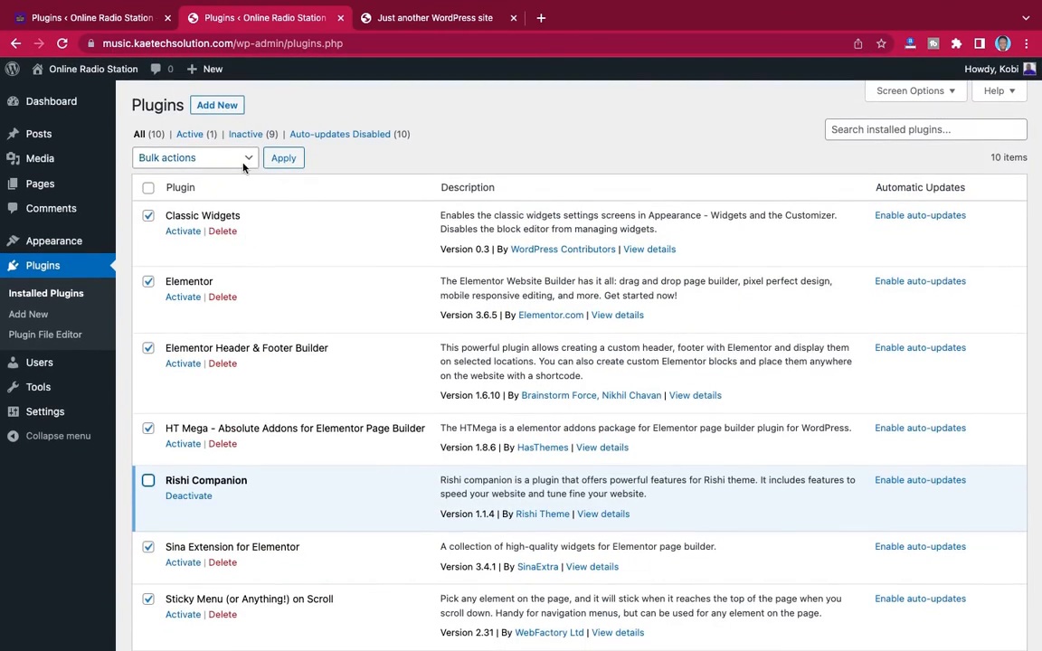
left_click(215, 159)
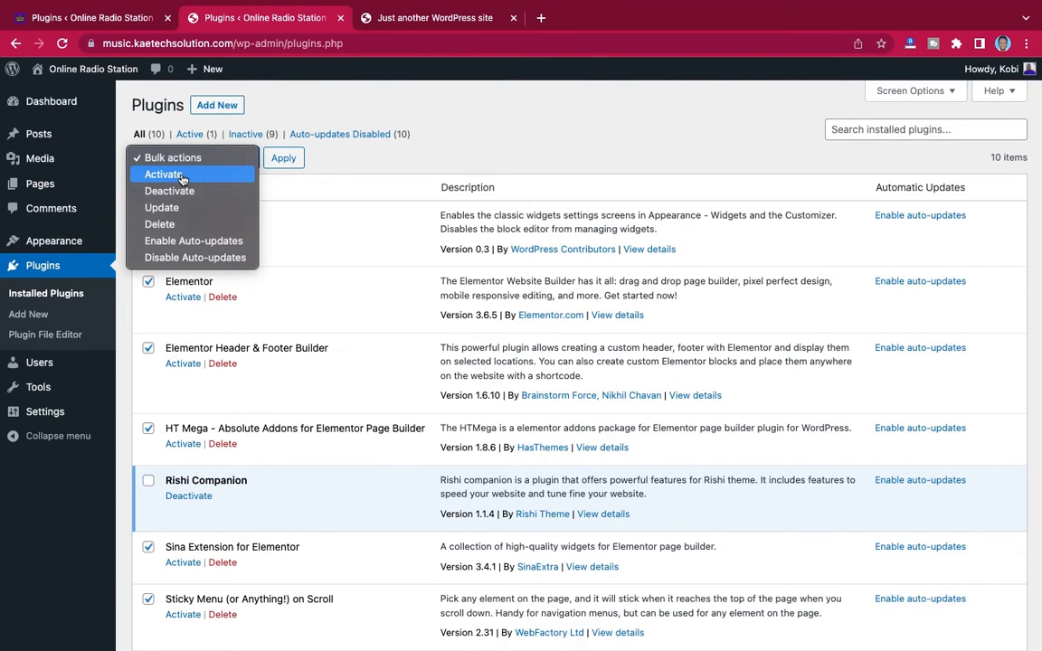
left_click(183, 176)
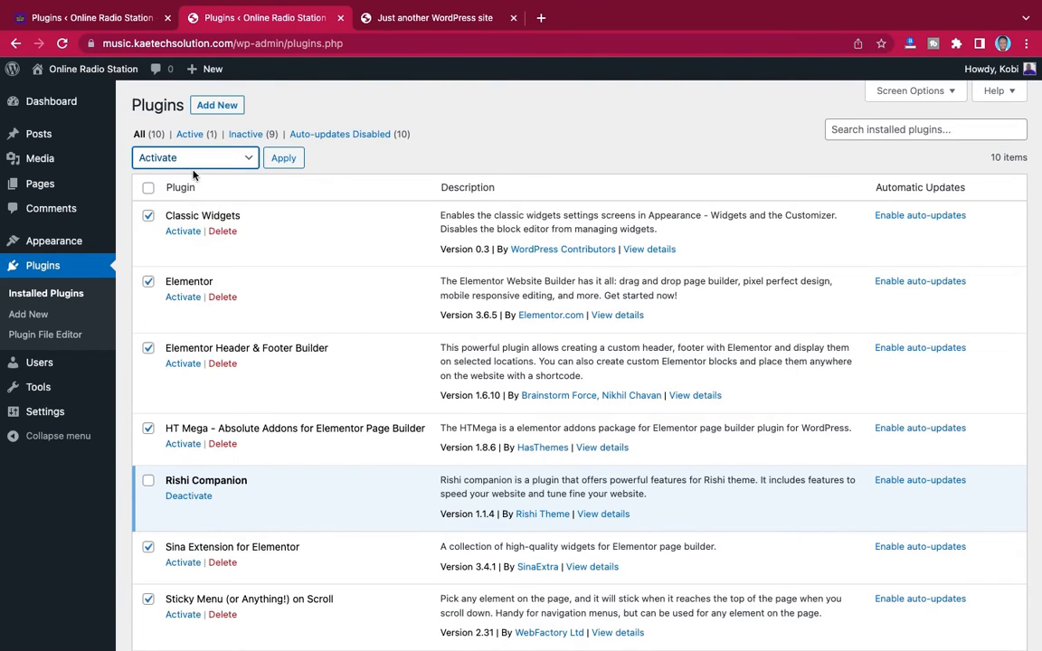
left_click(283, 159)
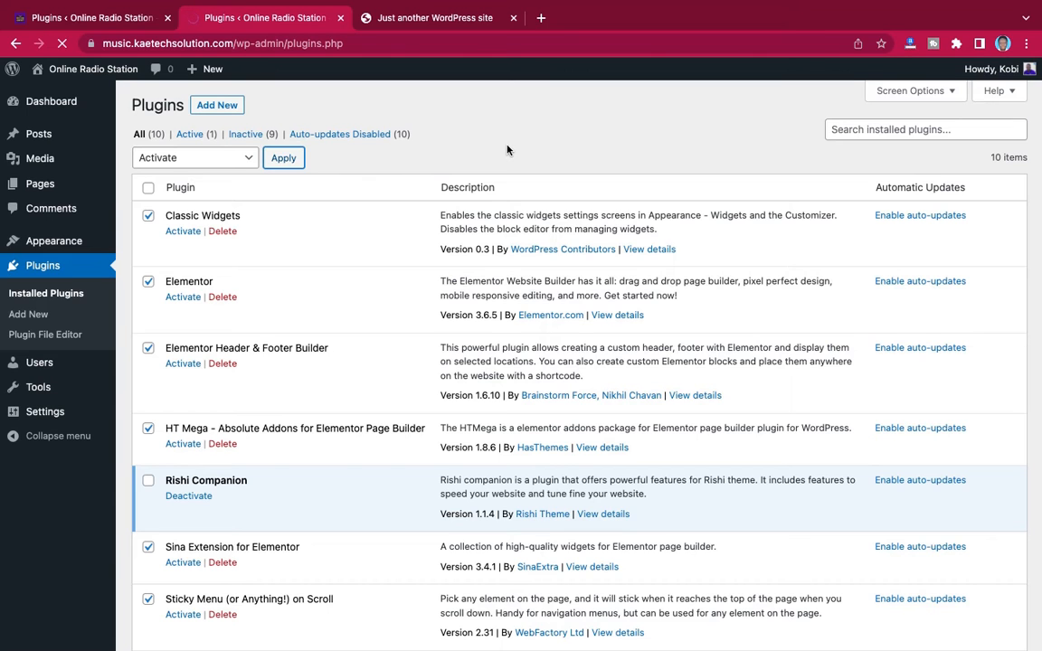
Dismiss the Sticky Menu (or Anything!) on Scroll notice and look over the Sina Extension's API and template settings
scroll(507, 150, "down", 5)
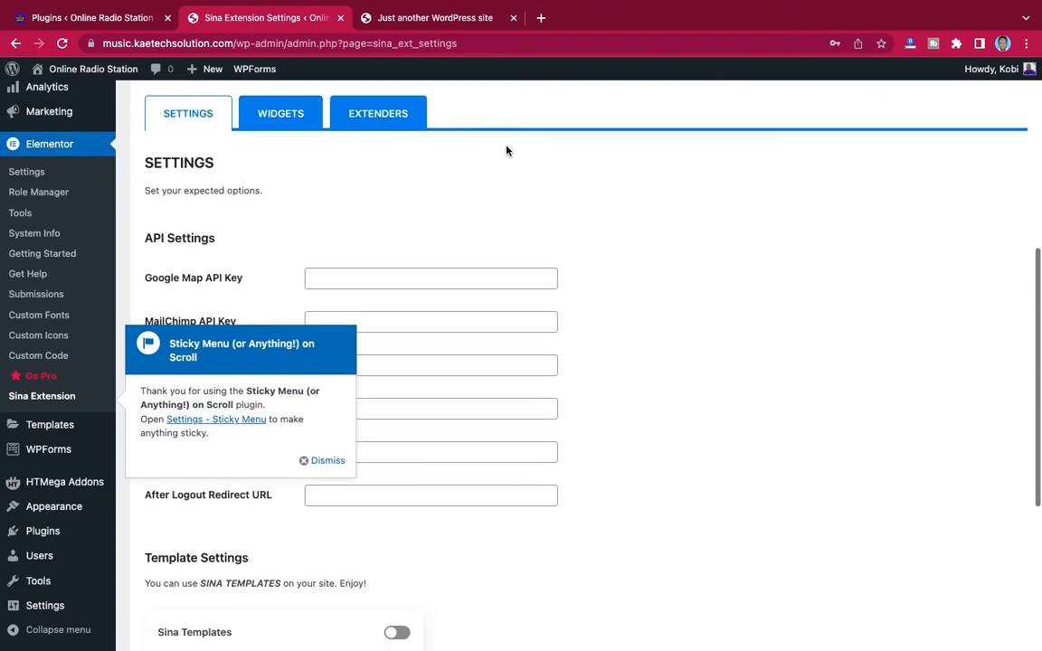
left_click(323, 340)
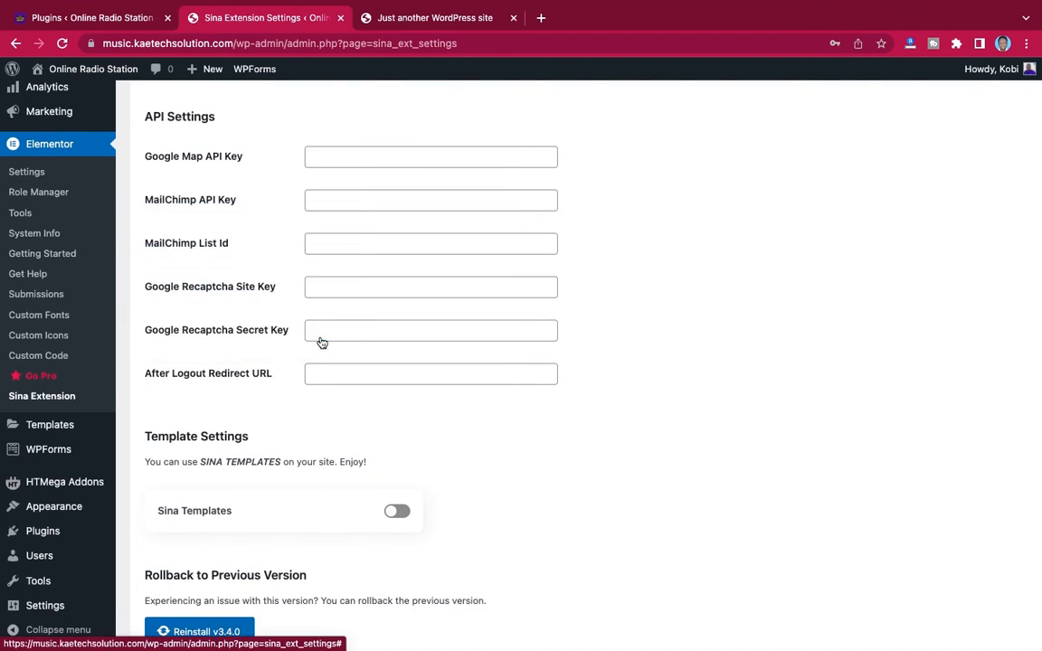
scroll(604, 348, "down", 3)
scroll(604, 348, "up", 4)
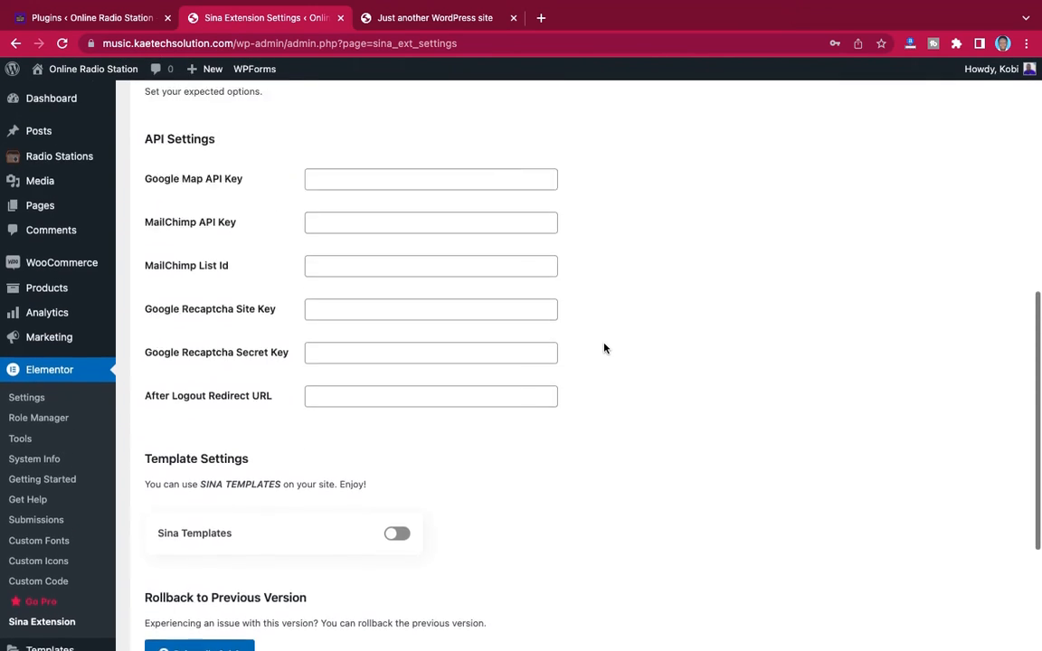
scroll(604, 348, "up", 3)
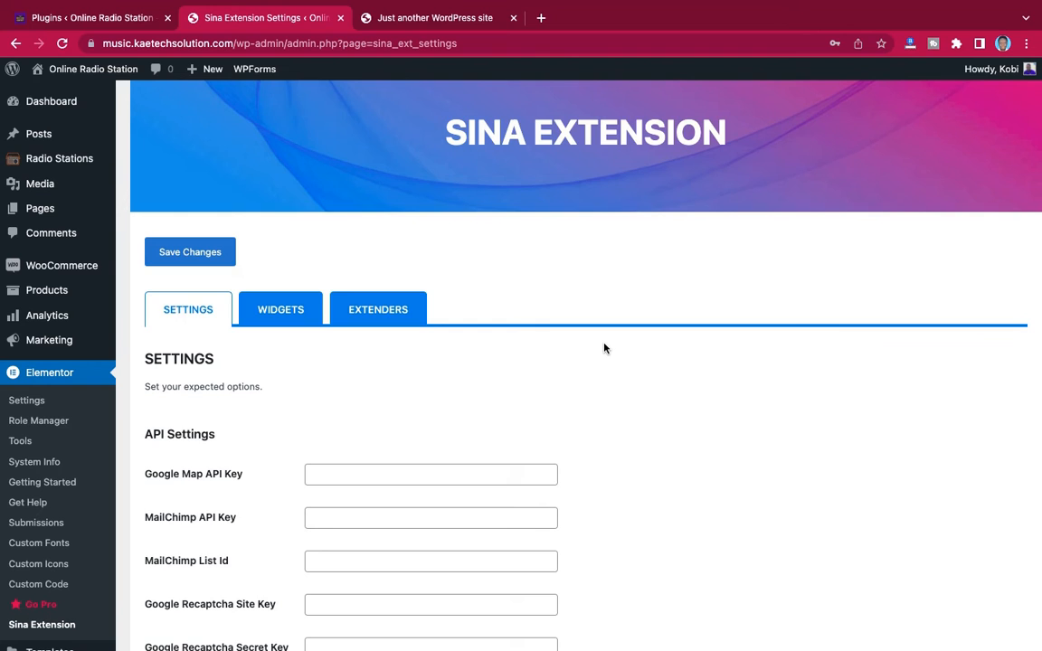
scroll(604, 348, "down", 2)
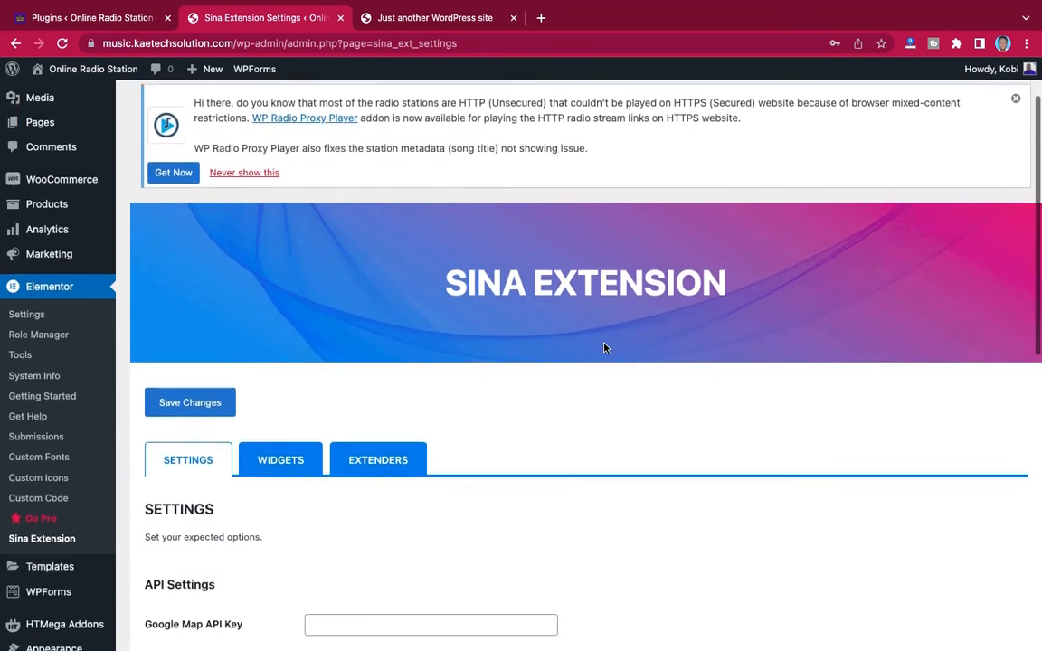
scroll(604, 348, "down", 3)
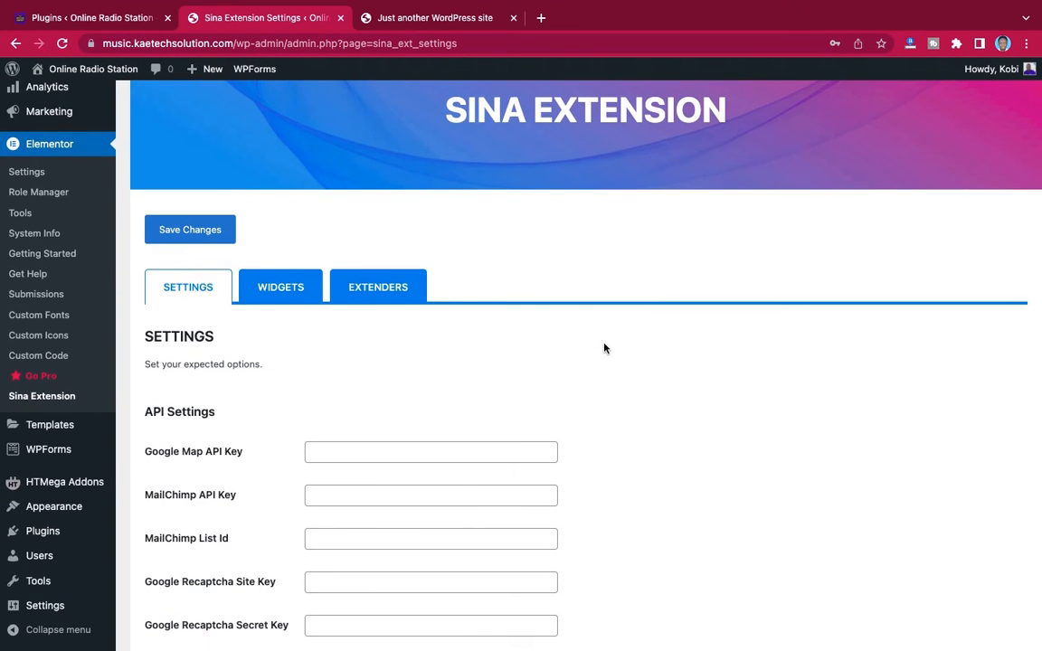
scroll(604, 348, "up", 3)
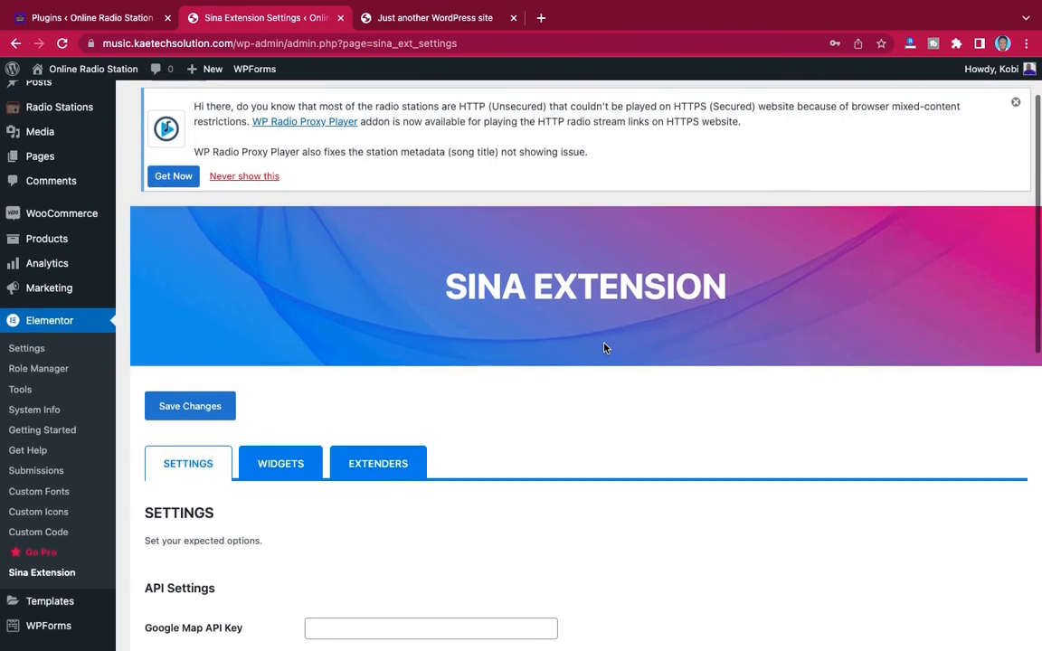
scroll(604, 343, "down", 4)
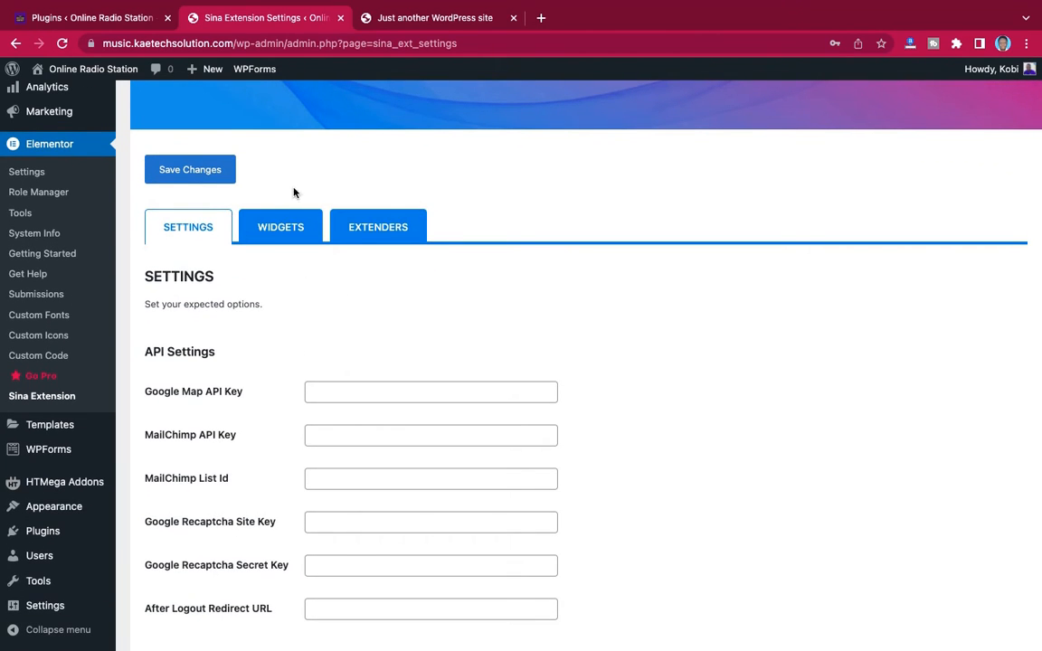
Look through the Sina Extension's basic, advanced and pro widgets
left_click(282, 230)
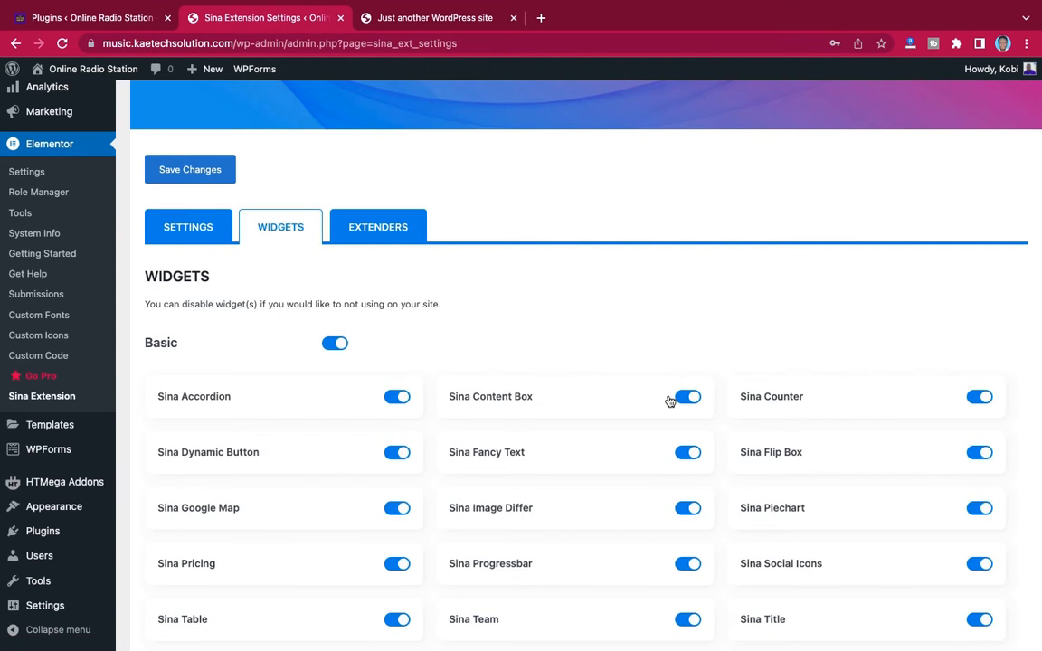
scroll(669, 401, "down", 10)
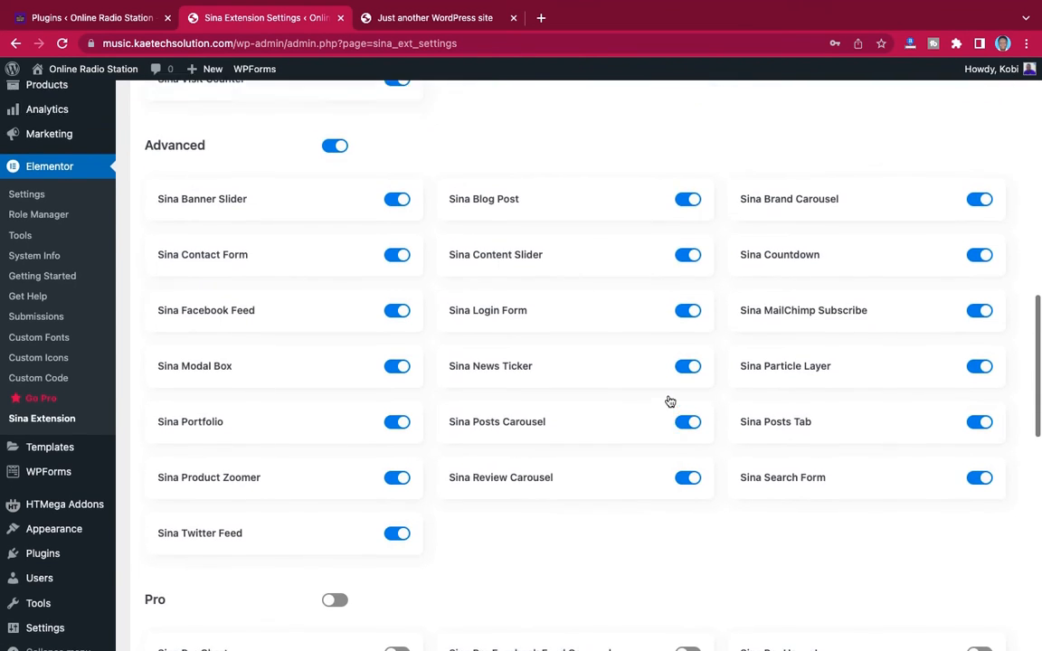
scroll(669, 400, "up", 12)
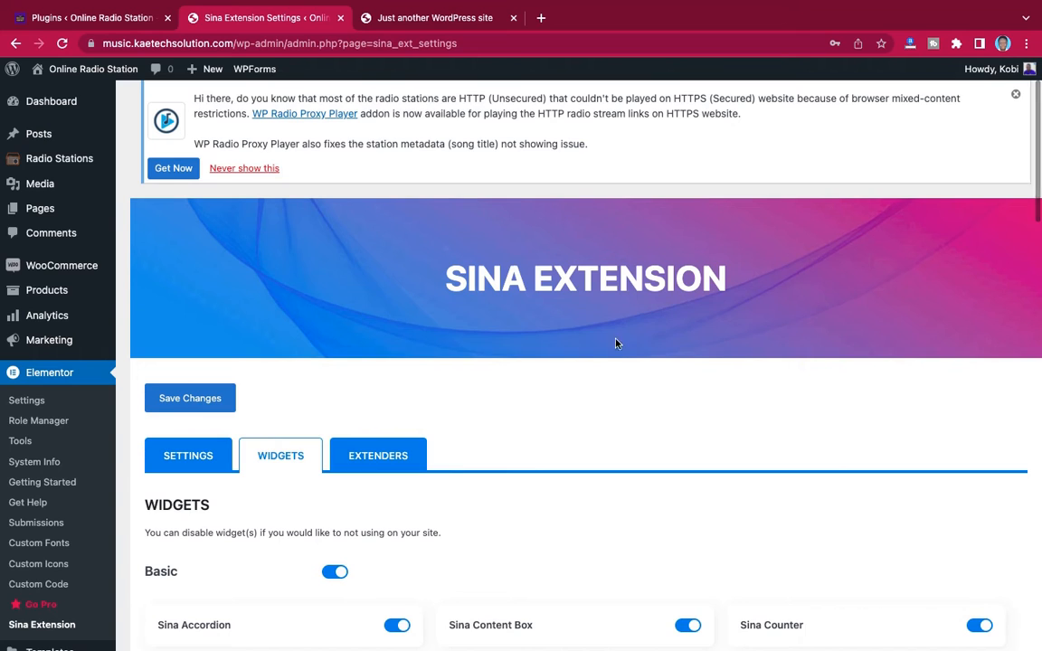
Look over the Sina Extension's extenders and save the extension's settings with all of them left off
scroll(578, 380, "down", 3)
left_click(409, 238)
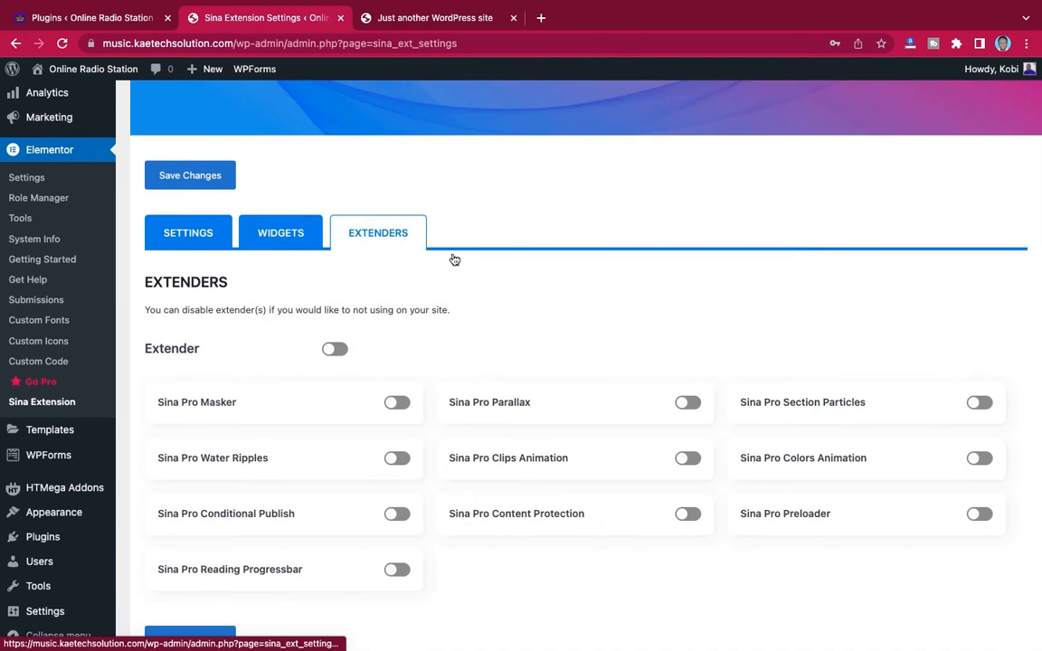
scroll(565, 343, "down", 3)
scroll(565, 344, "up", 1)
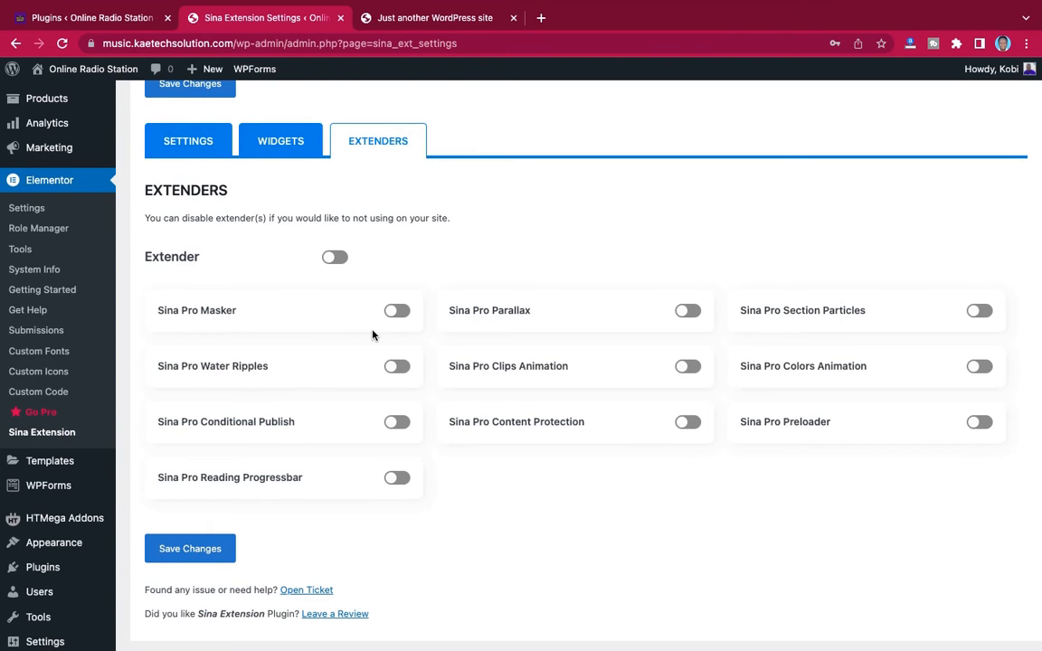
scroll(376, 334, "up", 4)
scroll(376, 335, "down", 5)
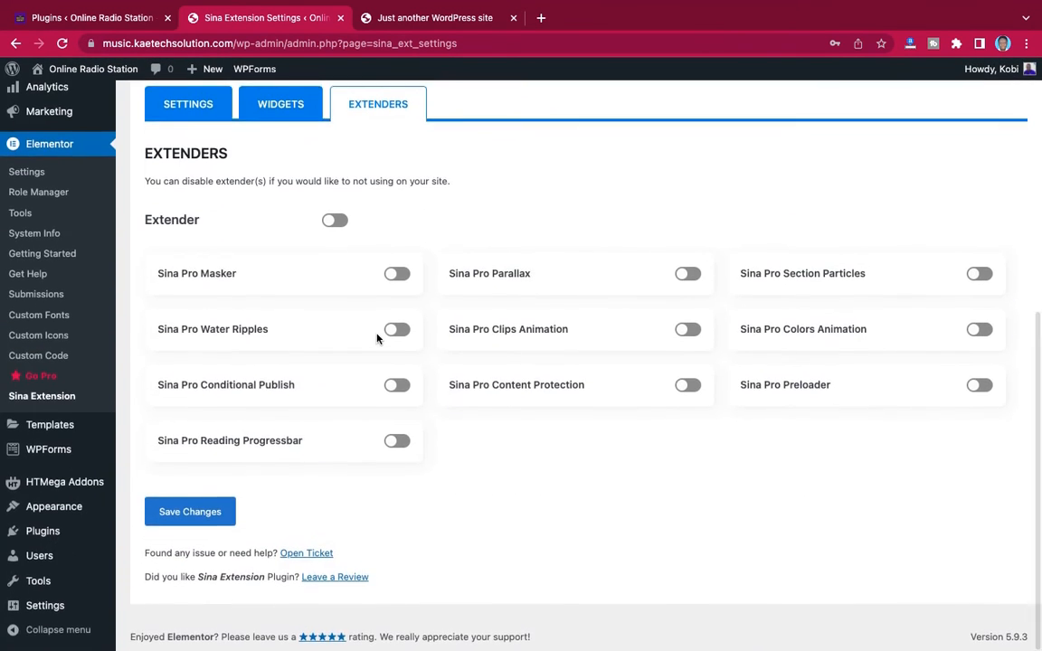
scroll(377, 339, "up", 2)
scroll(377, 338, "down", 2)
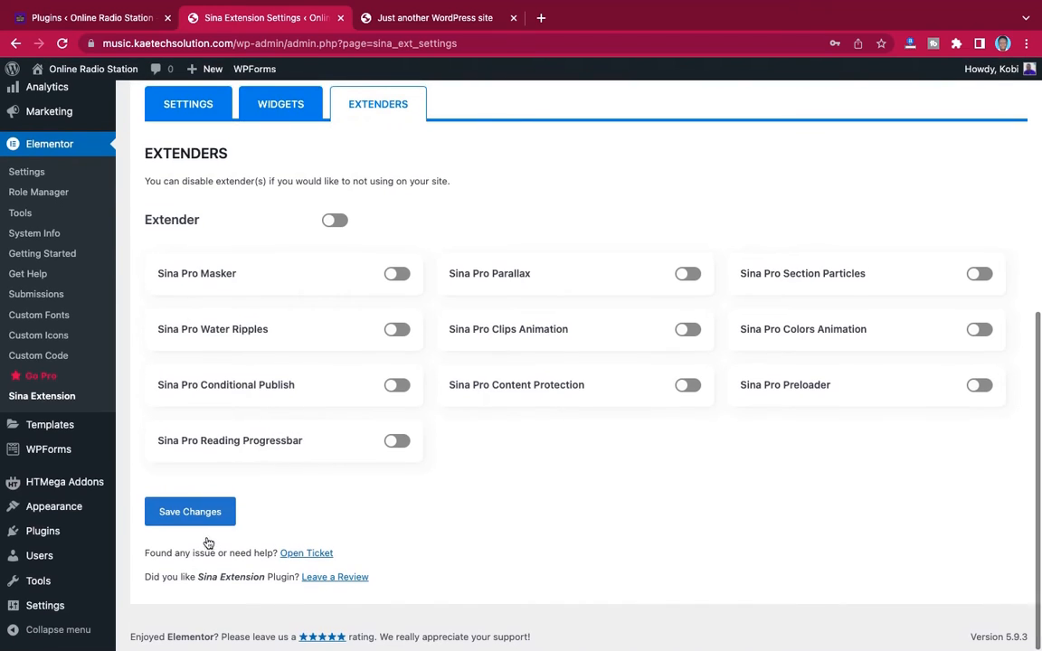
left_click(190, 512)
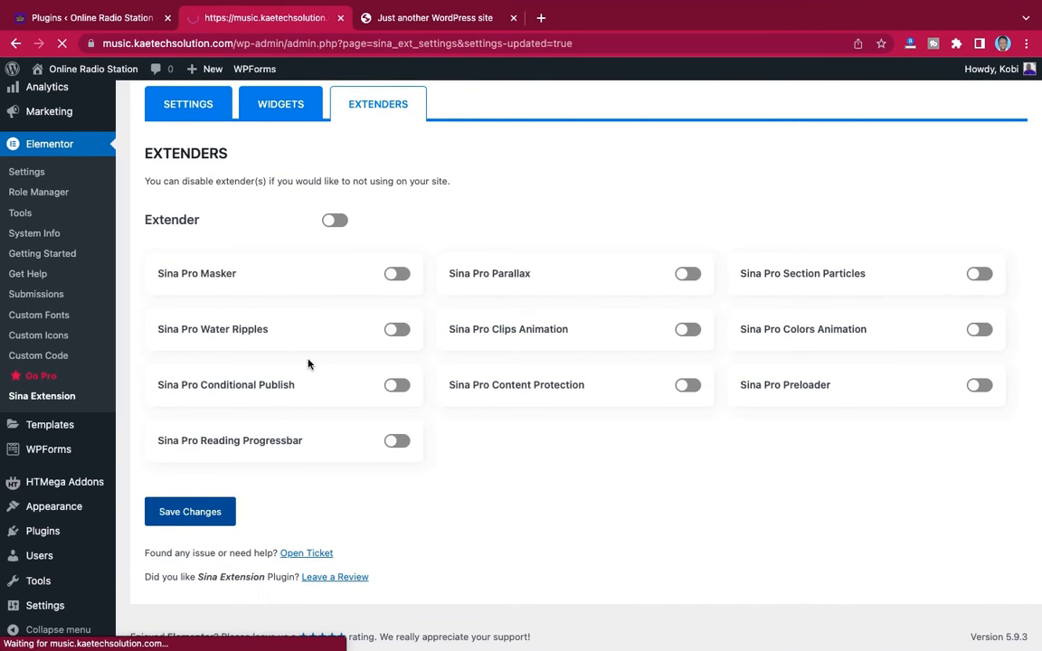
Review the new site's installed plugins list to check that every plugin, including Rishi Companion, is active
scroll(308, 364, "down", 2)
scroll(308, 364, "down", 5)
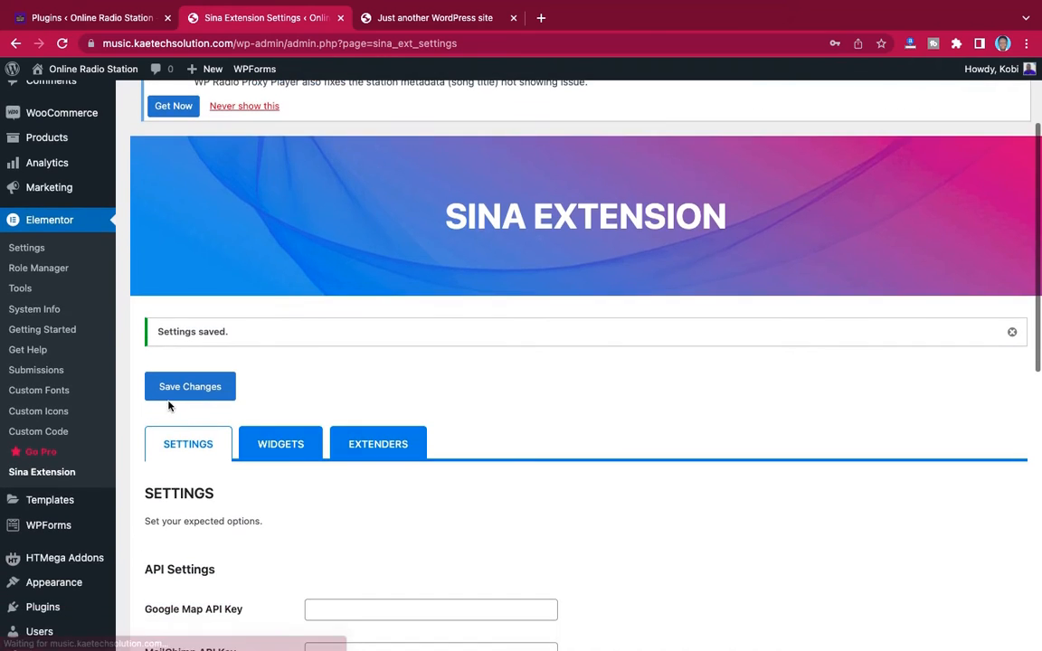
mouse_move(42, 533)
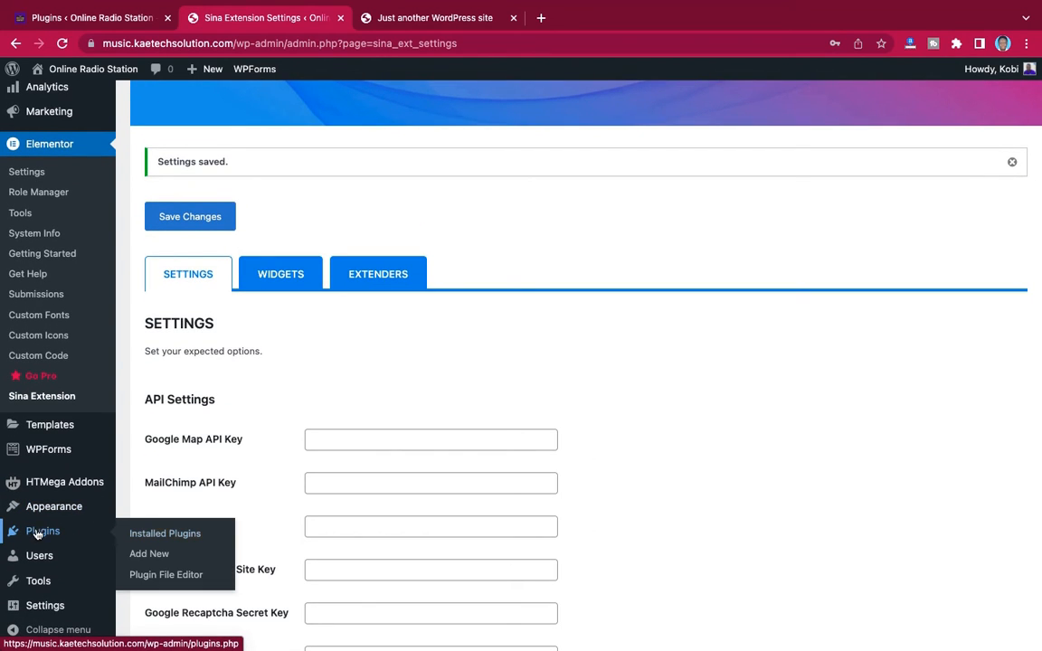
left_click(163, 532)
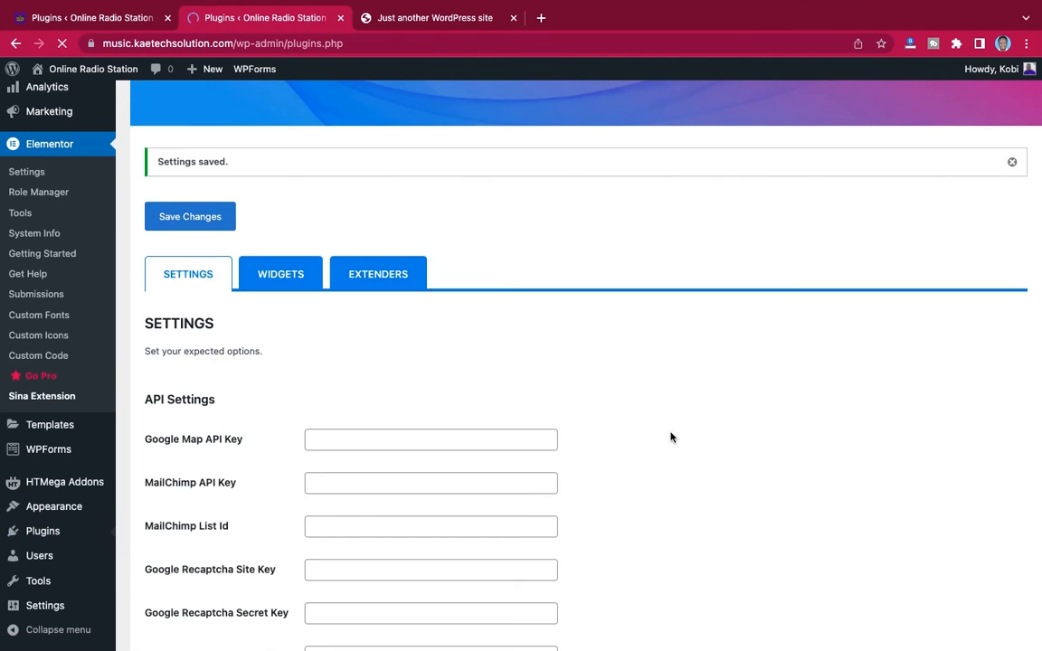
scroll(681, 479, "down", 10)
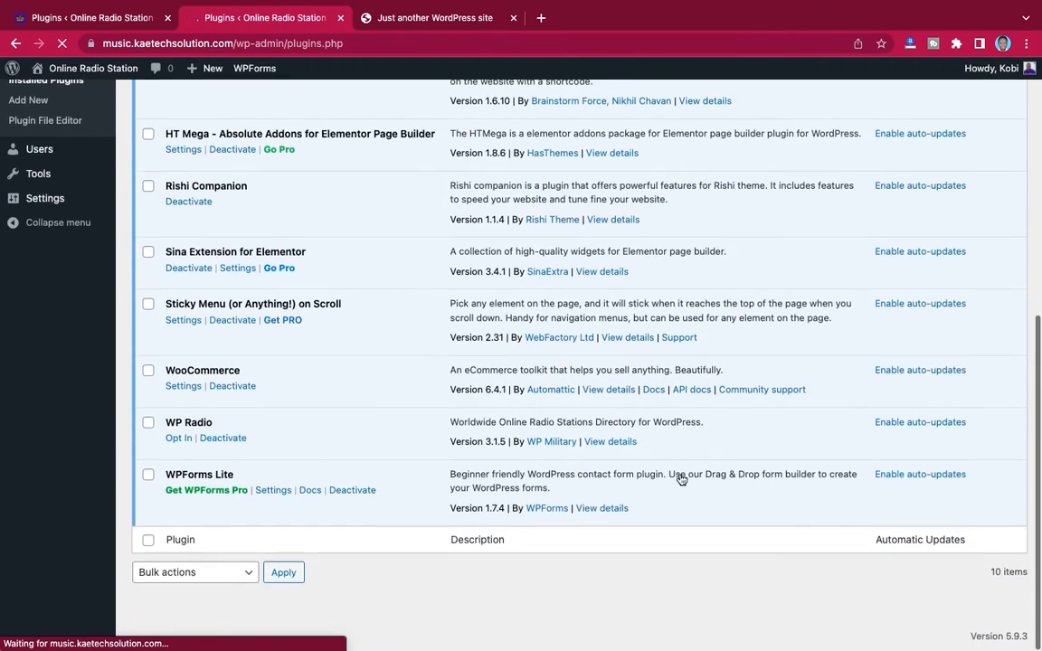
scroll(681, 479, "up", 10)
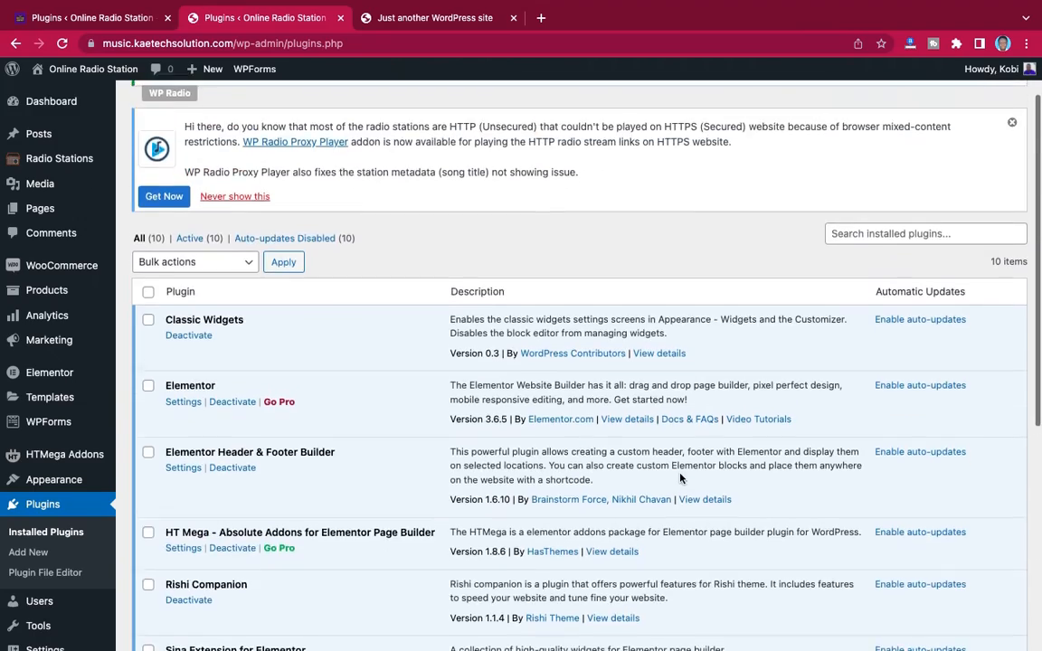
scroll(681, 480, "down", 10)
scroll(681, 479, "up", 9)
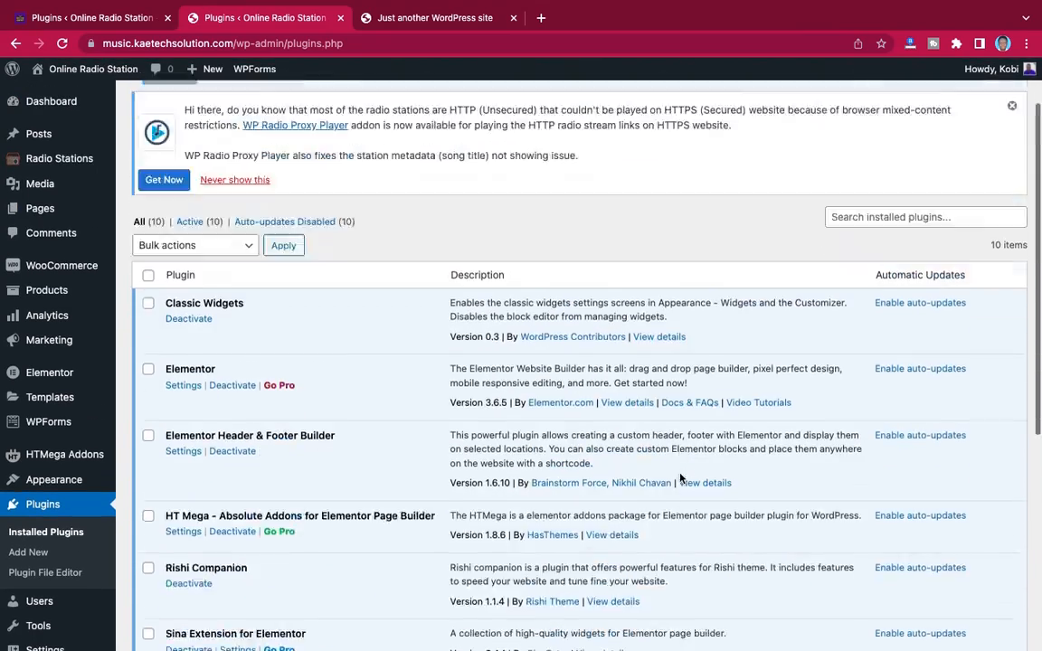
scroll(681, 479, "up", 2)
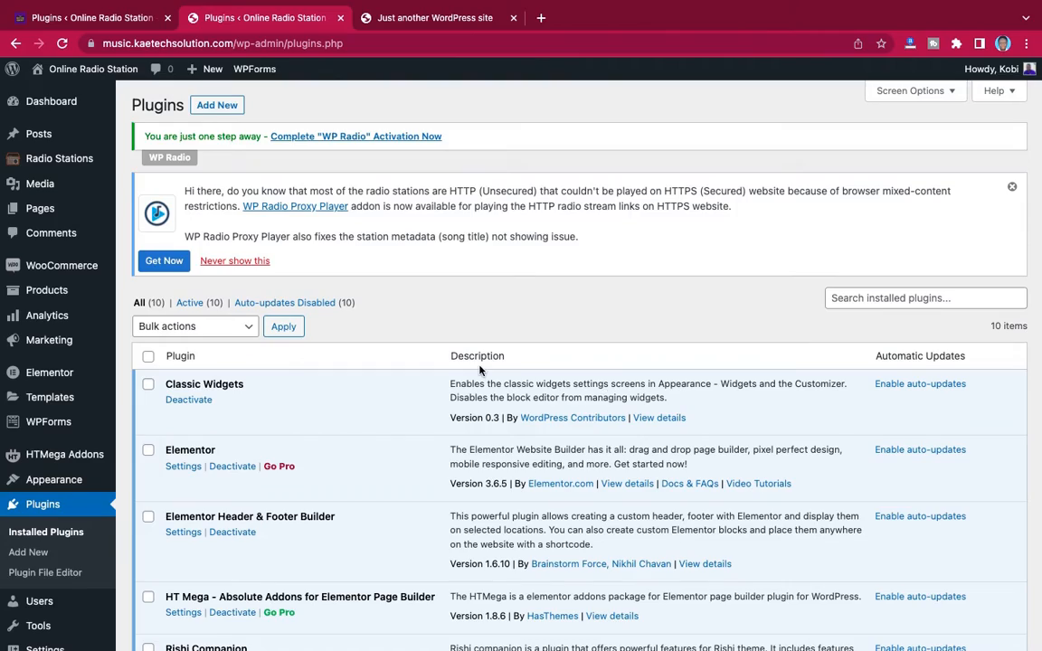
scroll(479, 367, "down", 5)
scroll(479, 365, "up", 4)
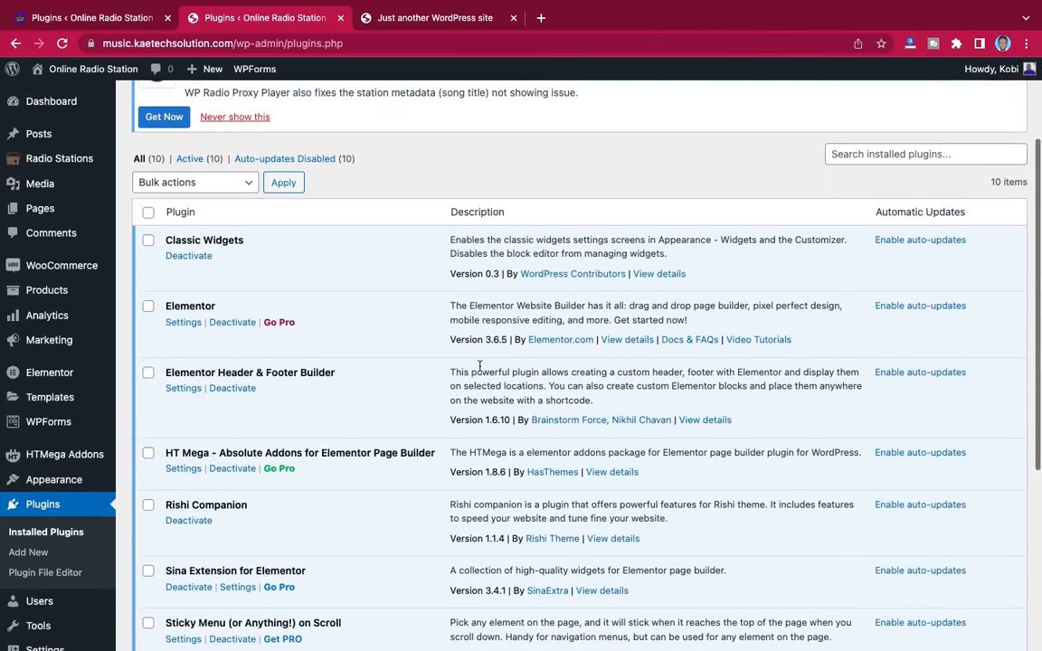
scroll(479, 367, "down", 4)
scroll(479, 369, "up", 5)
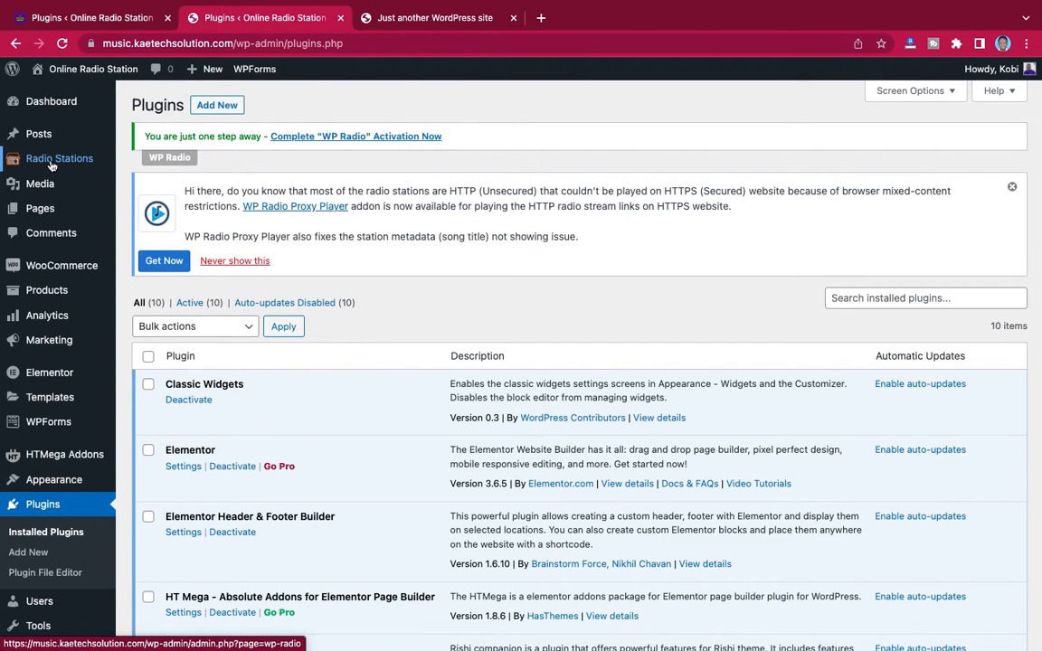
Open the WP Radio plugin, skip its Freemius opt-in, and look over the Getting Started introduction
left_click(52, 163)
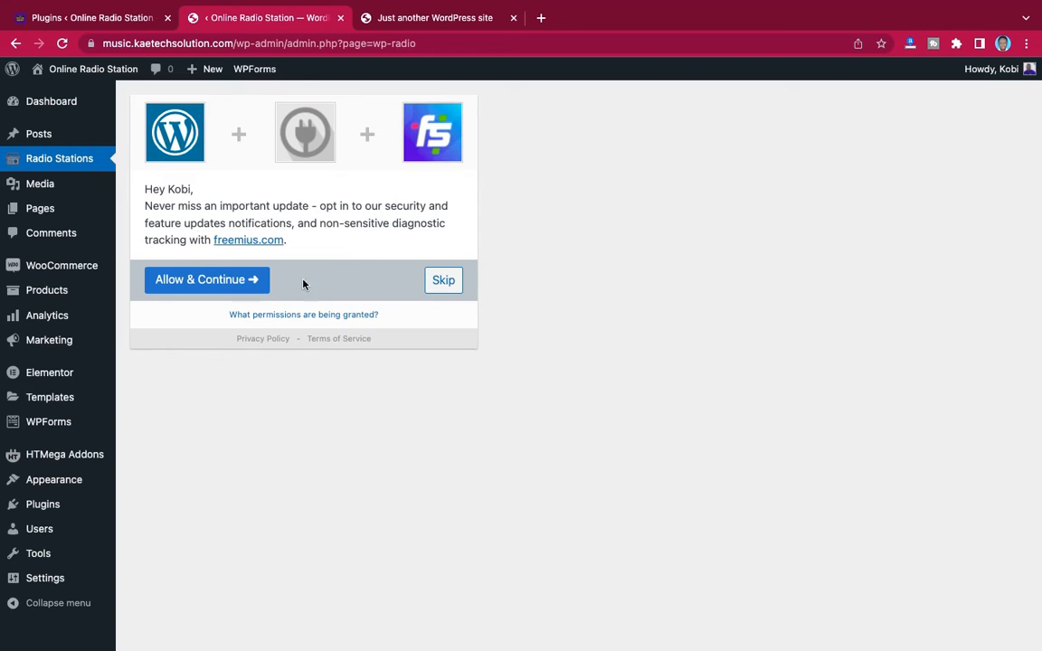
left_click(443, 281)
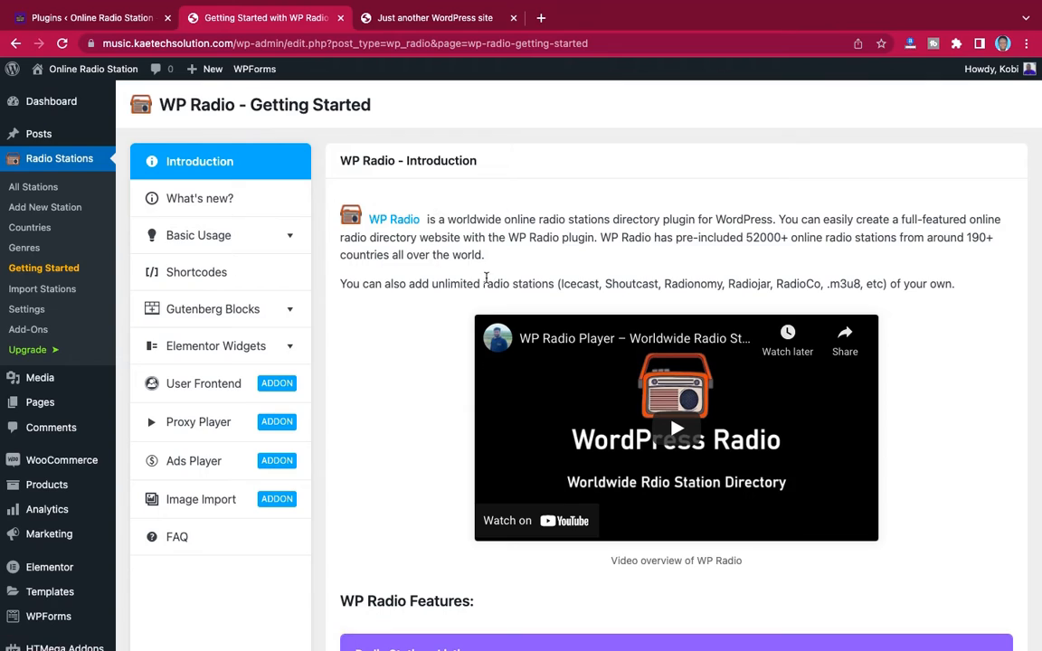
scroll(484, 275, "down", 8)
scroll(482, 295, "down", 9)
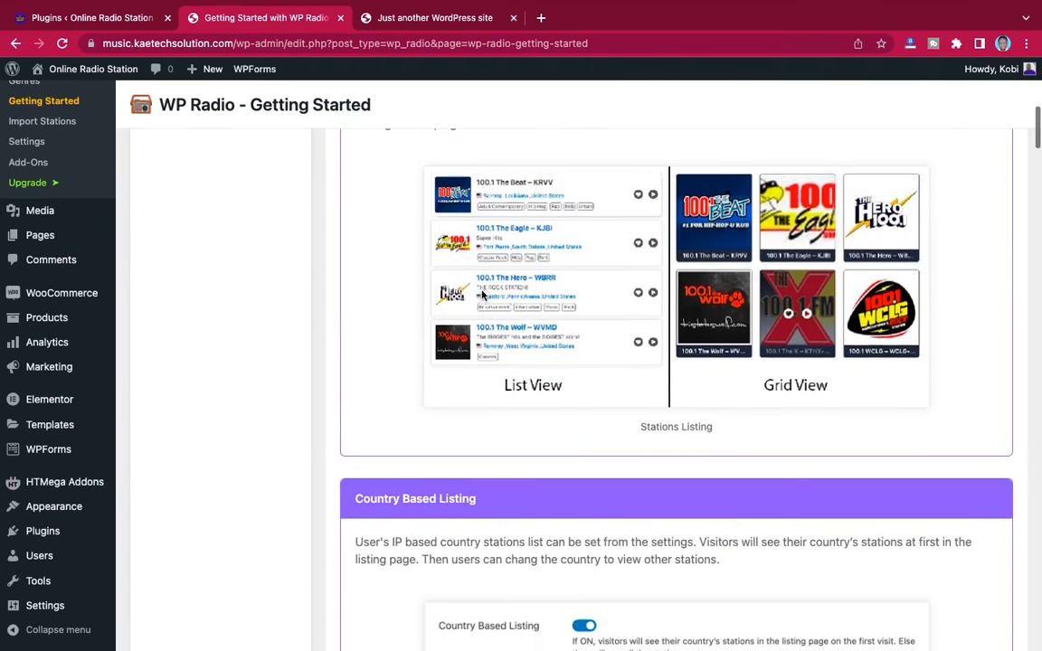
scroll(482, 290, "up", 17)
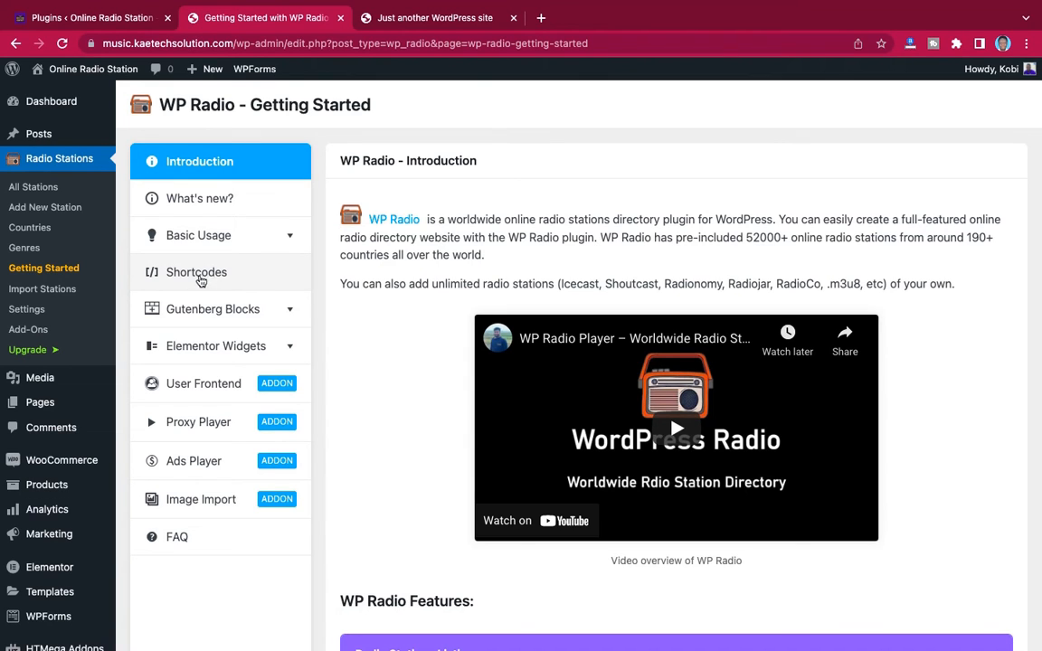
Read WP Radio's shortcode documentation, covering the stations listing and radio player shortcodes with their attributes and examples
left_click(199, 273)
scroll(622, 313, "down", 2)
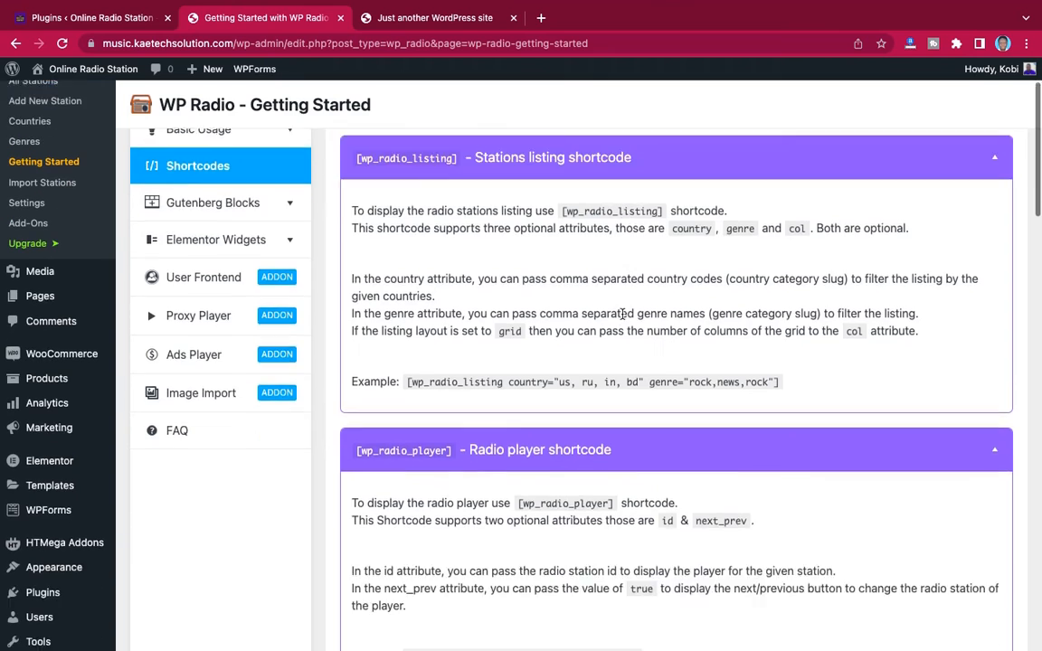
scroll(622, 315, "down", 5)
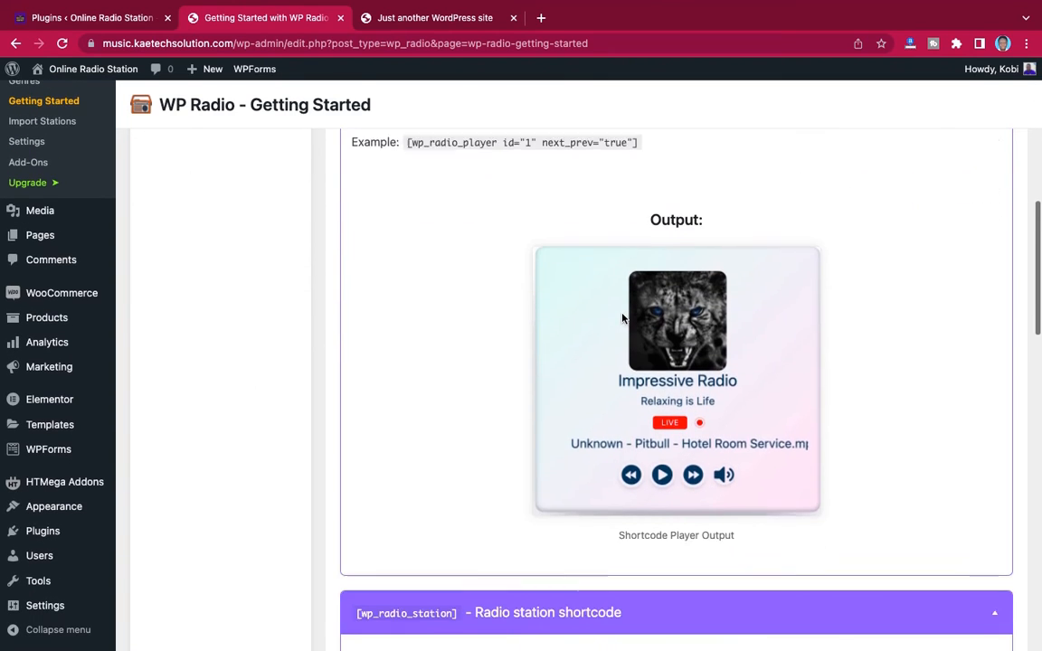
scroll(622, 318, "down", 2)
scroll(622, 318, "up", 5)
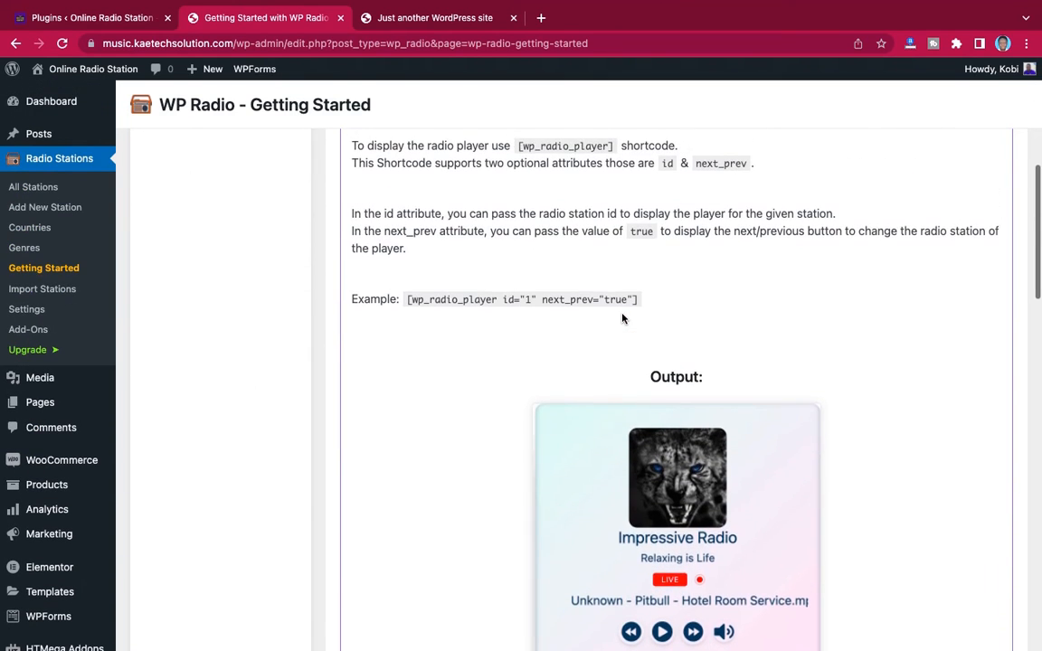
scroll(622, 318, "up", 5)
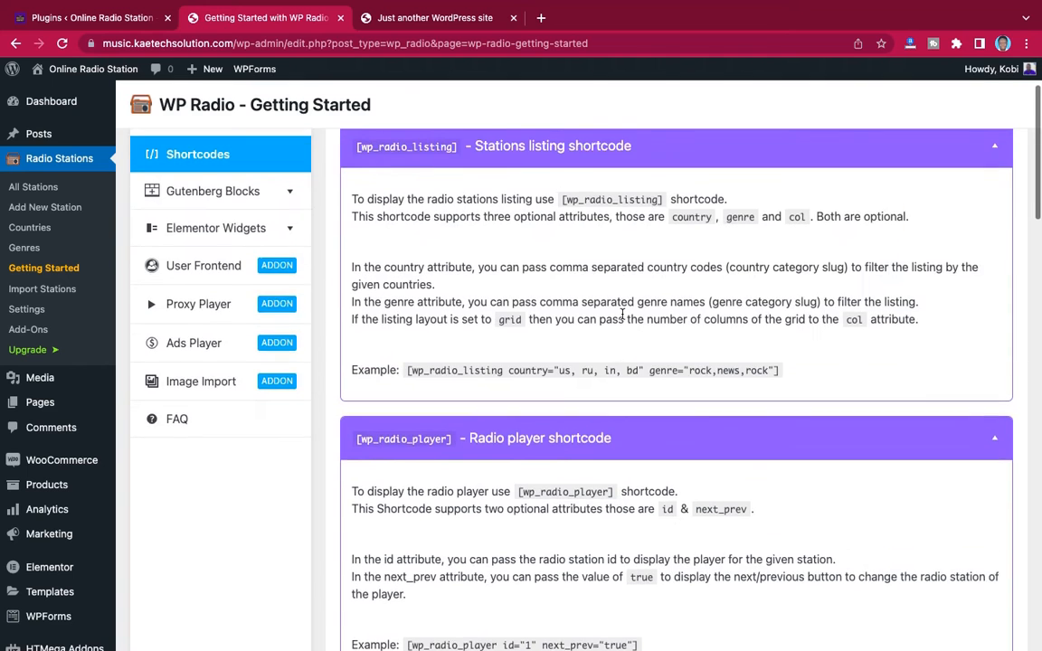
scroll(622, 315, "up", 3)
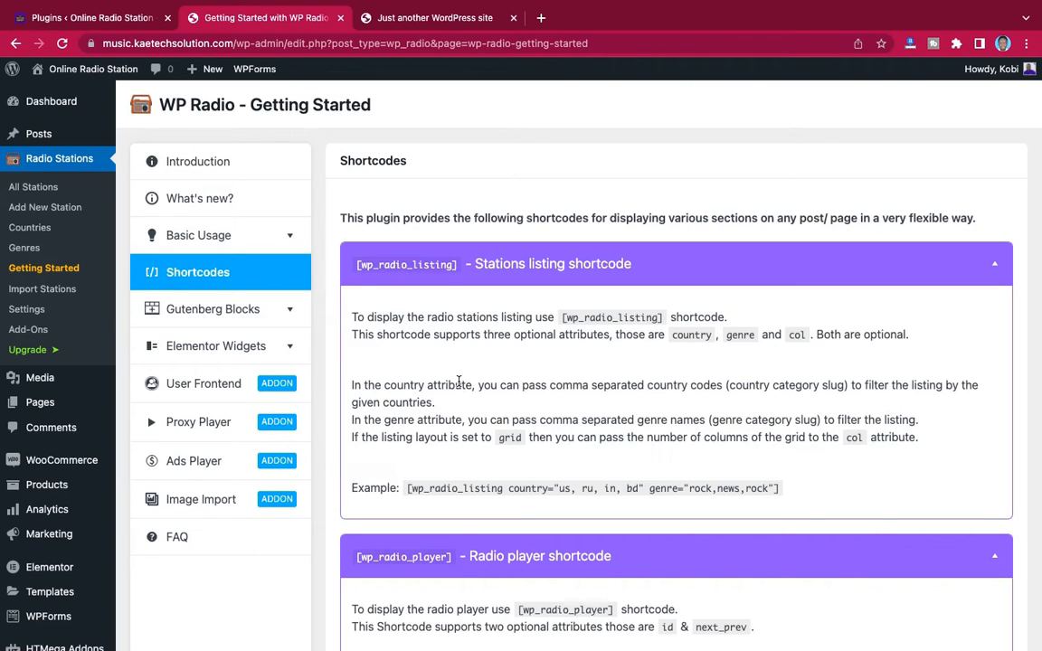
scroll(552, 332, "down", 12)
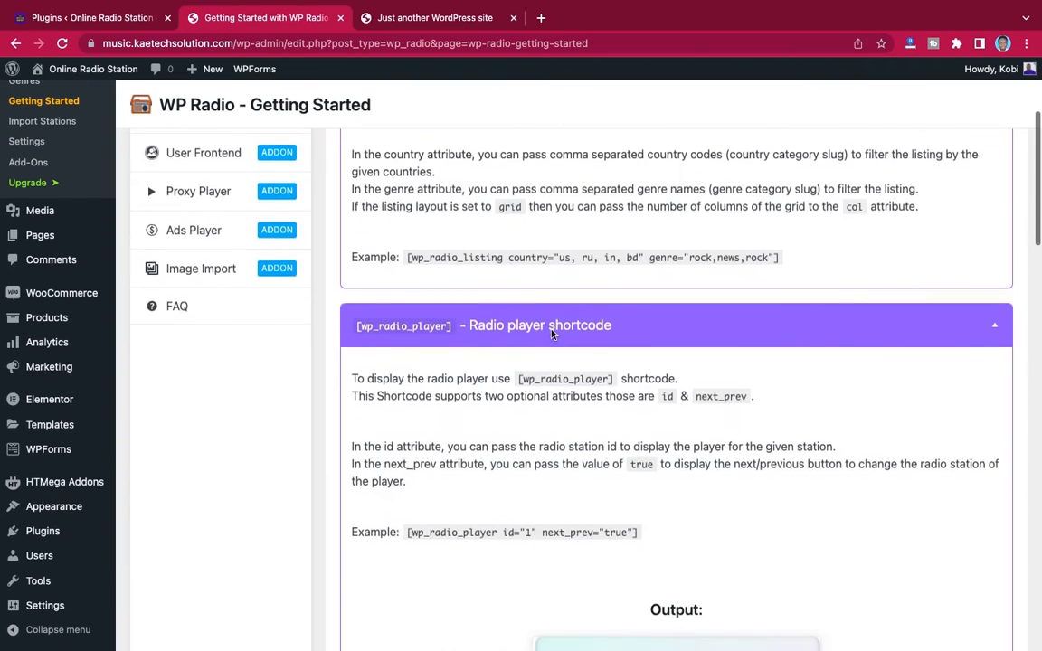
scroll(553, 335, "up", 14)
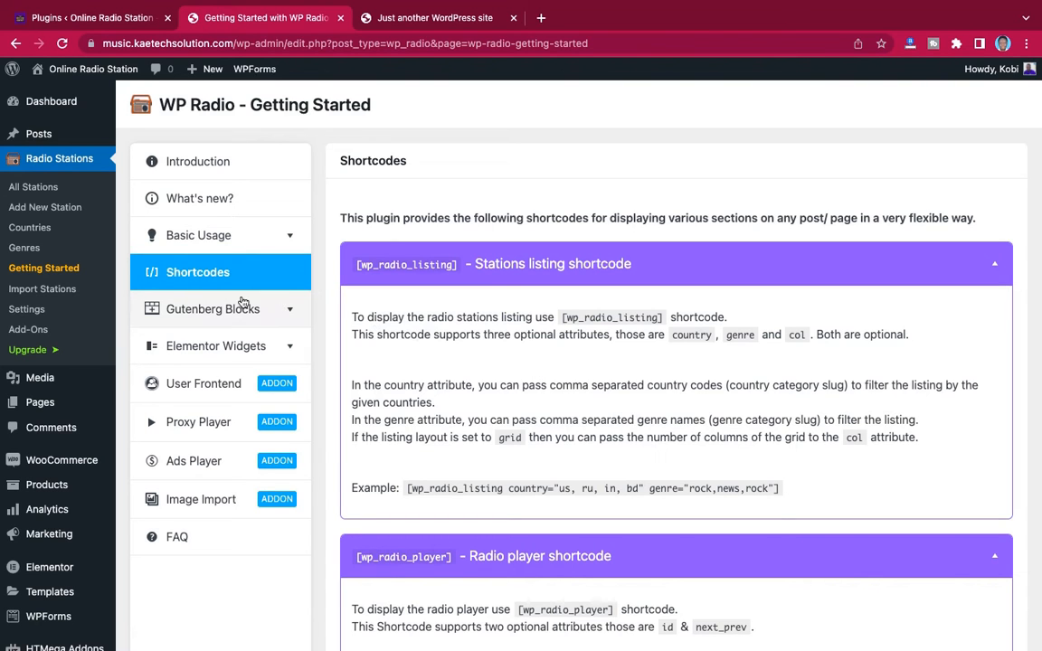
scroll(544, 366, "down", 3)
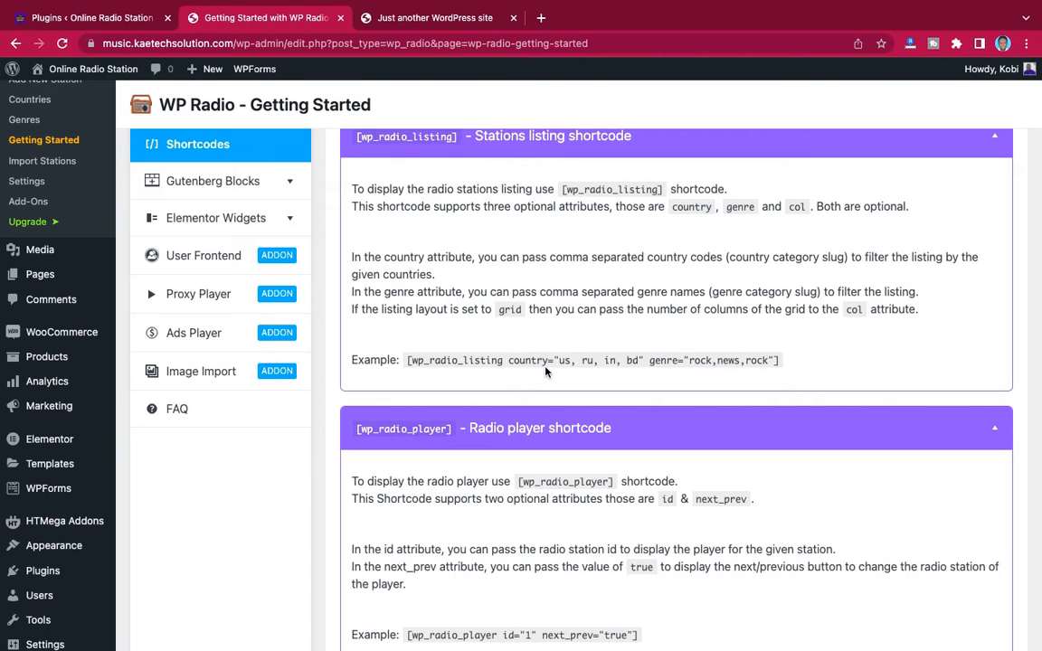
scroll(545, 370, "up", 3)
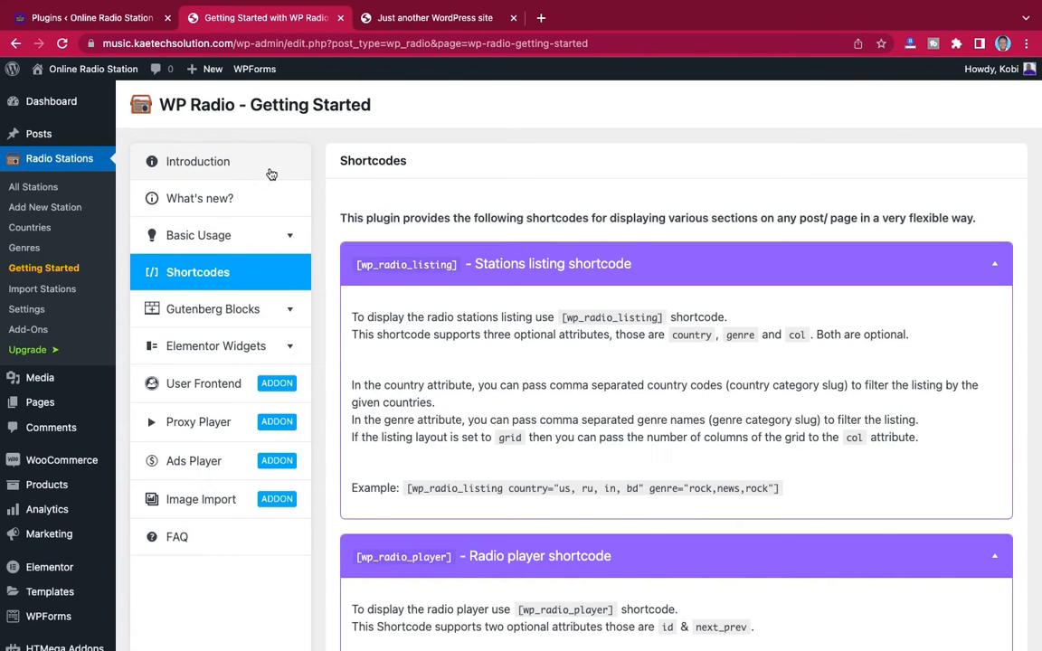
Read WP Radio's Basic Usage guide on adding stations manually and importing the pre-included ones
left_click(208, 238)
scroll(538, 334, "down", 3)
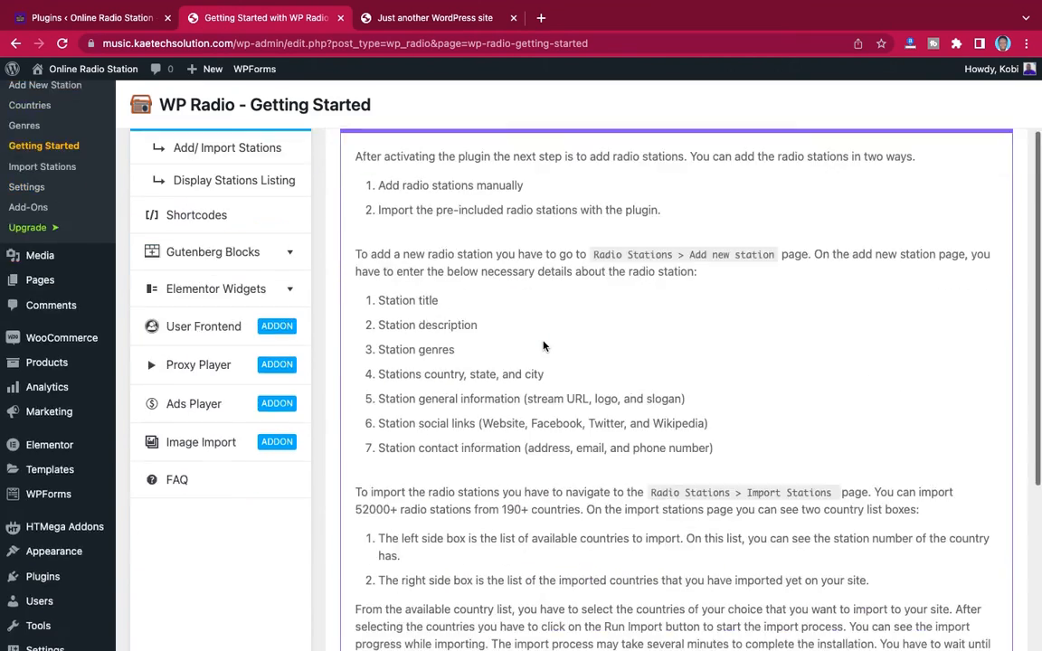
scroll(543, 345, "down", 3)
scroll(543, 345, "up", 5)
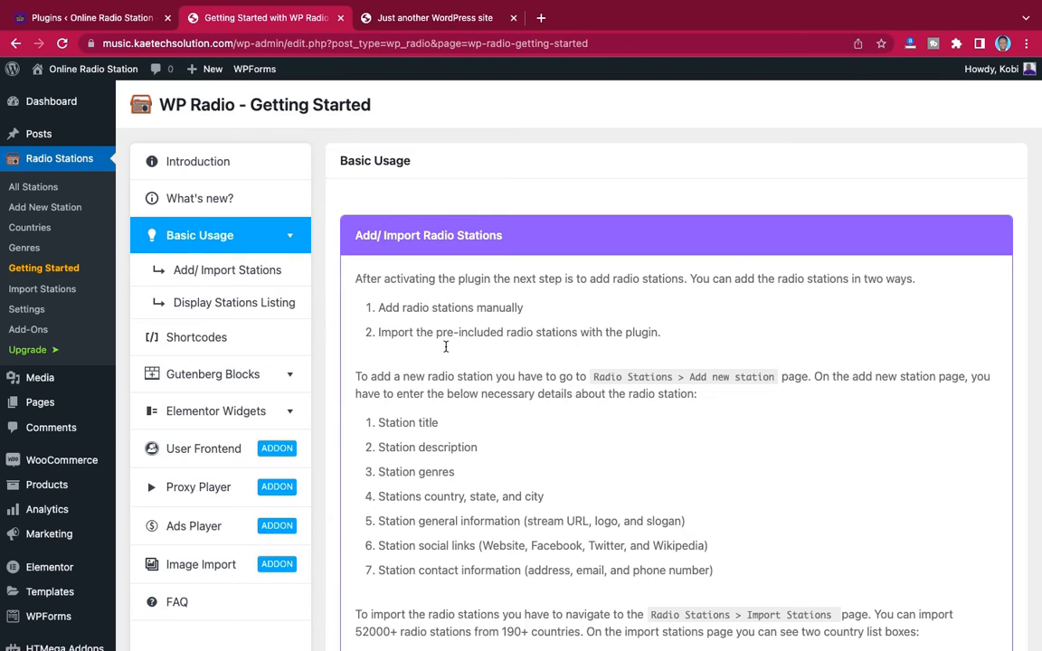
scroll(494, 390, "down", 3)
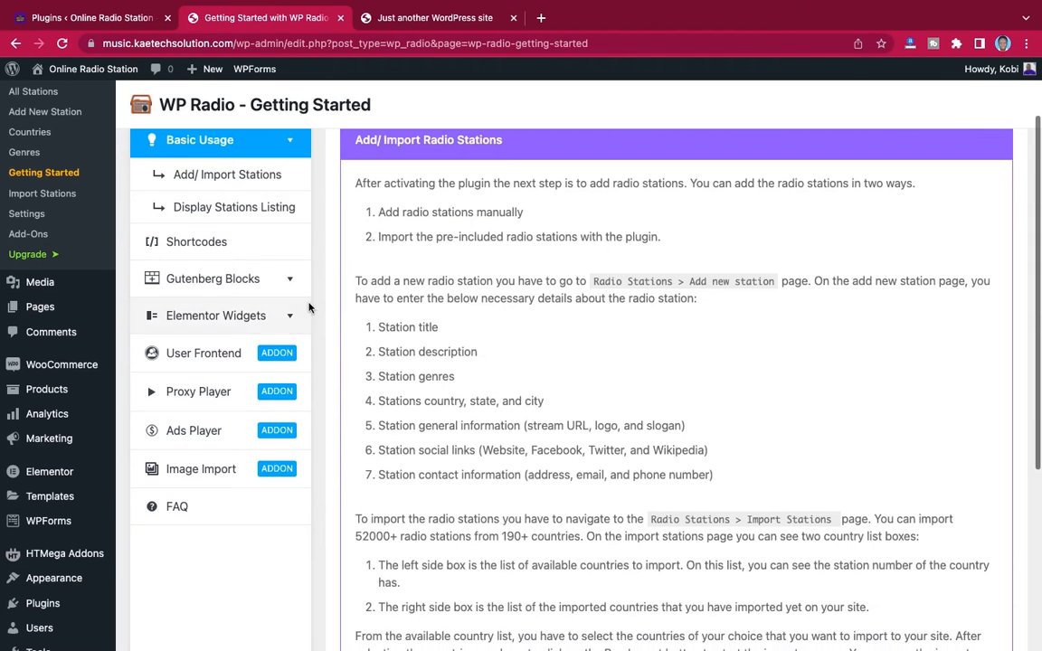
Read WP Radio's Gutenberg Blocks documentation, focusing on the available blocks and the Radio Player block's settings
left_click(289, 283)
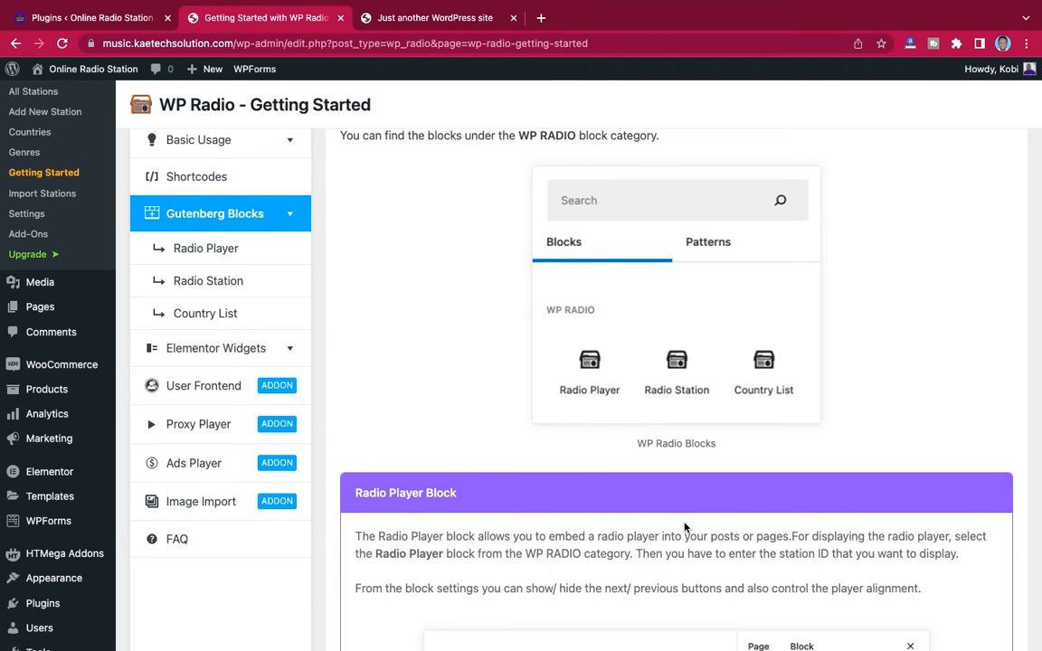
scroll(684, 527, "down", 5)
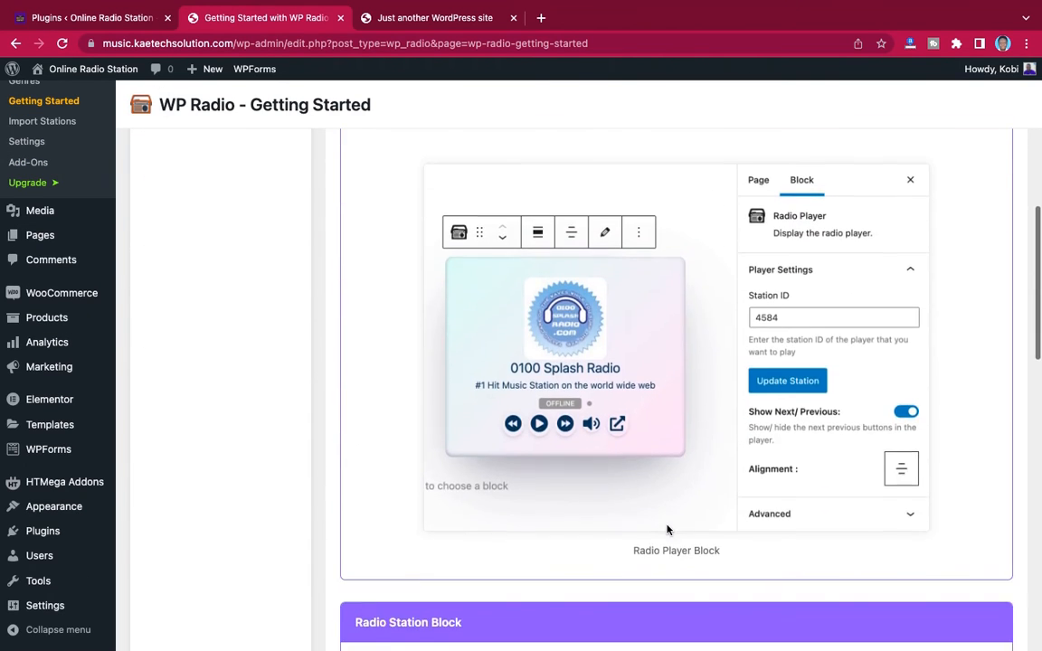
scroll(666, 529, "up", 5)
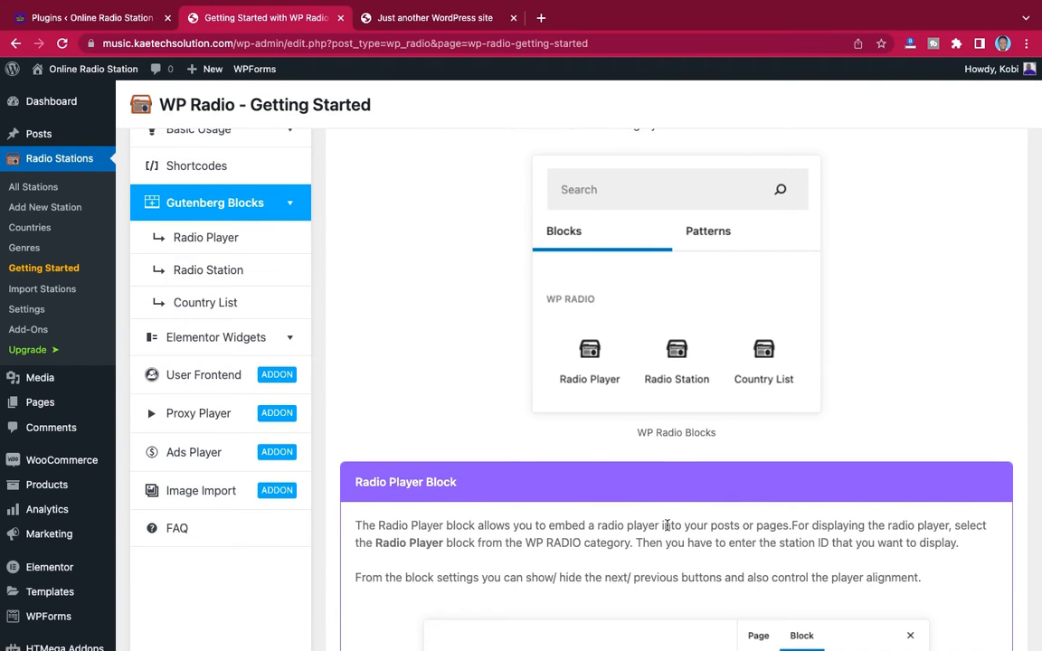
scroll(667, 525, "down", 5)
scroll(666, 530, "up", 2)
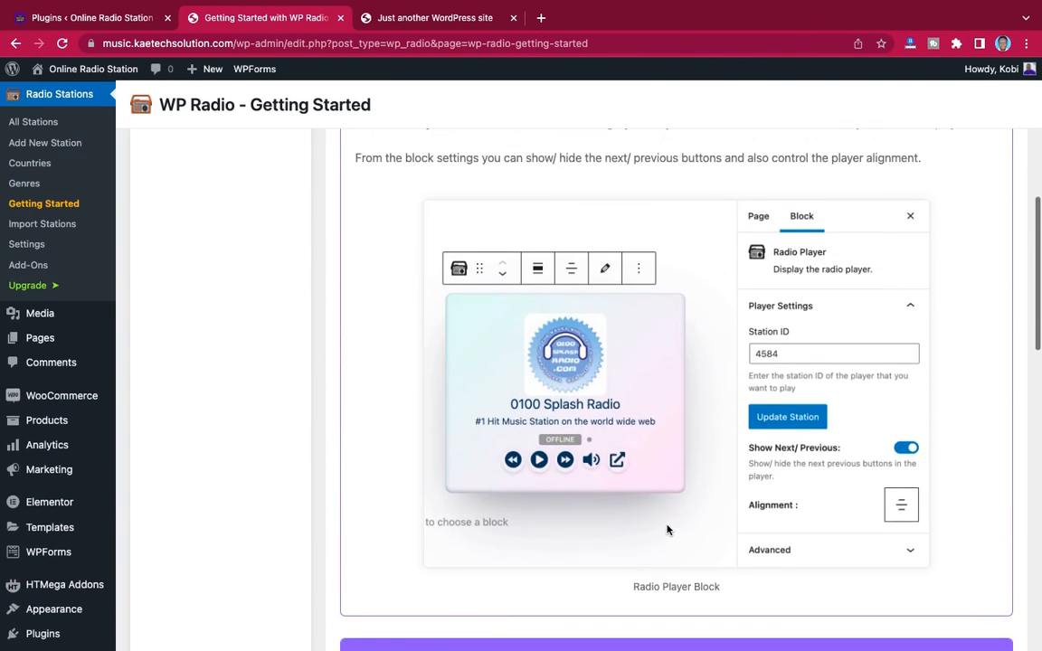
scroll(686, 333, "up", 3)
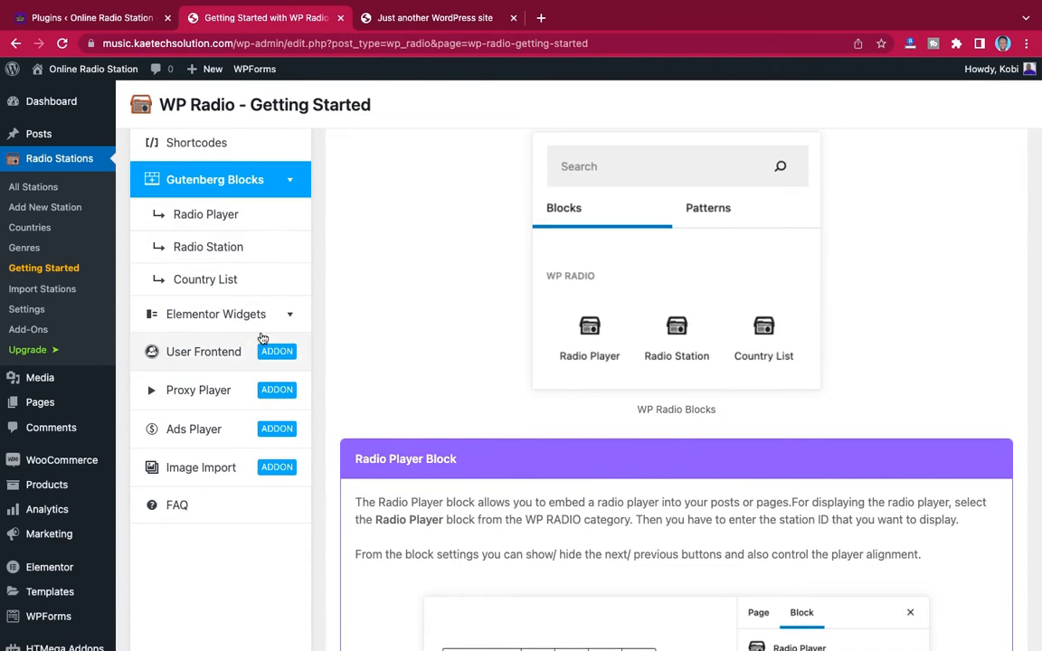
Read WP Radio's Elementor Widgets documentation, covering the available widgets and the Radio Player widget's settings
left_click(279, 316)
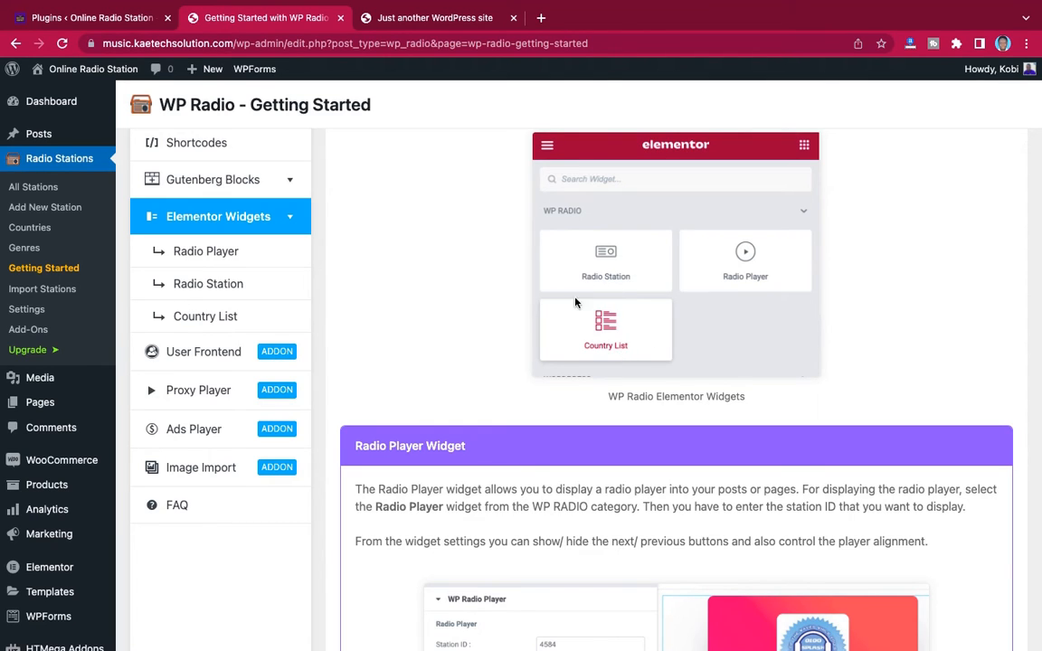
scroll(194, 413, "down", 1)
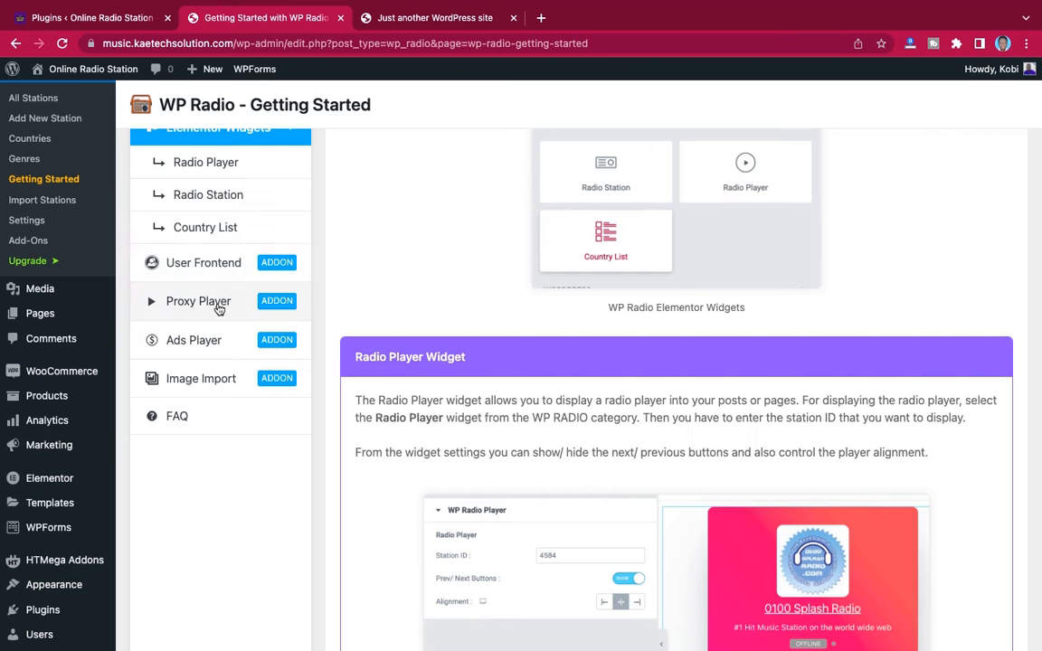
scroll(217, 270, "up", 3)
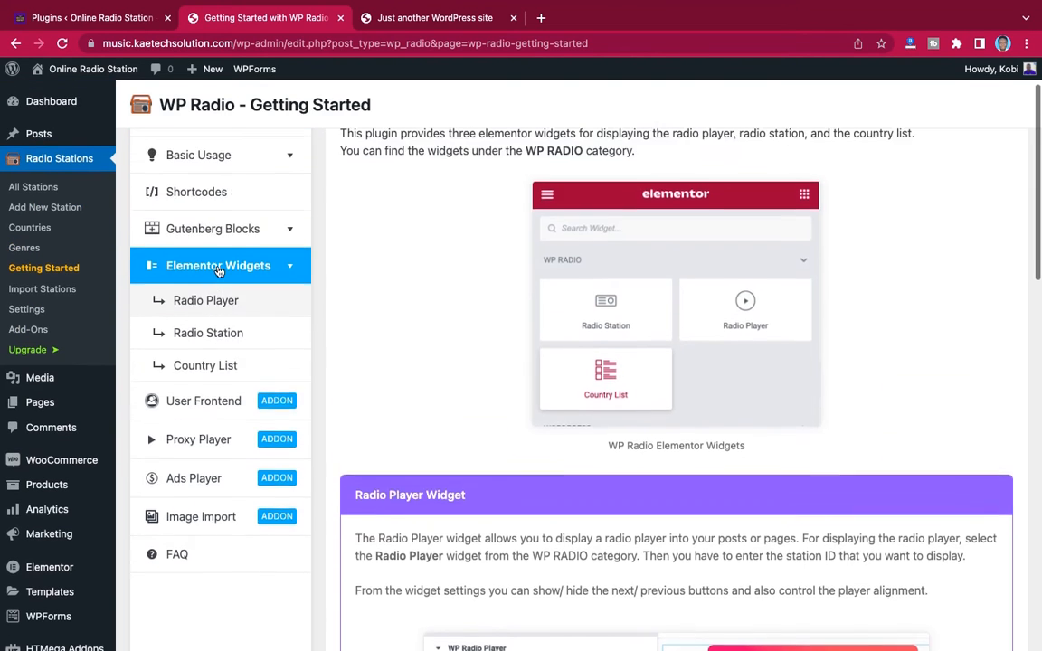
scroll(217, 270, "up", 2)
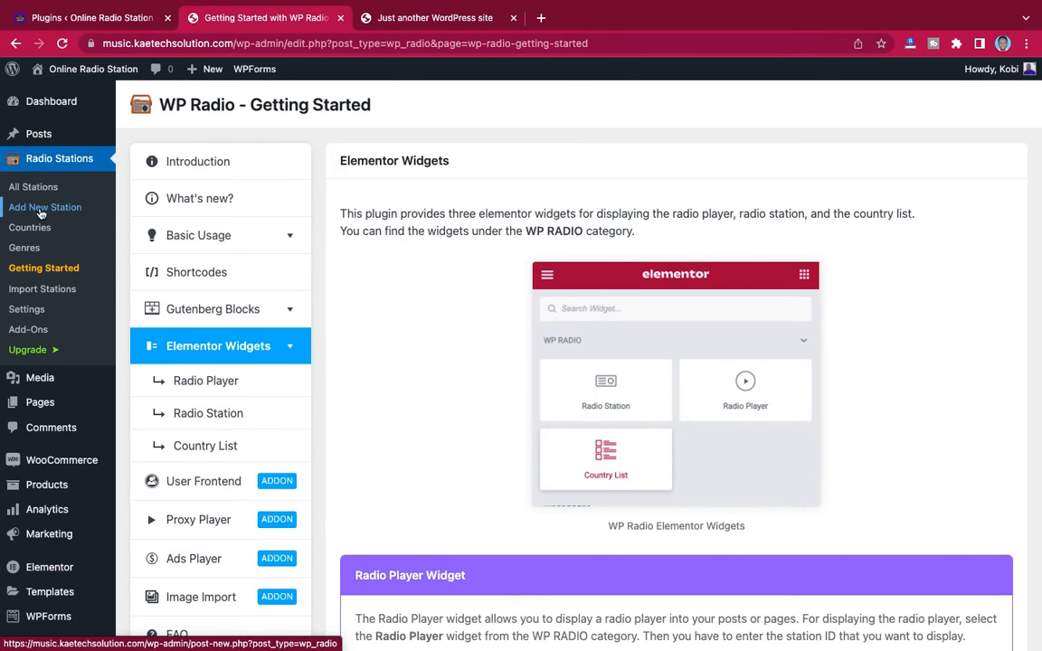
Start a new WP Radio station and go to its general station information fields
left_click(48, 211)
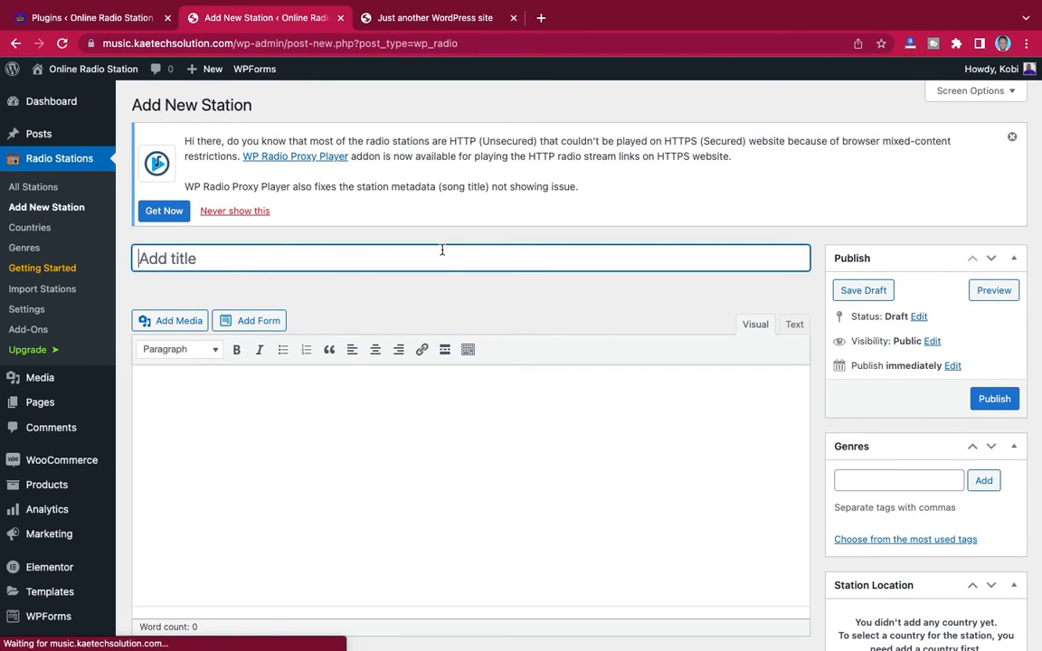
scroll(445, 285, "down", 4)
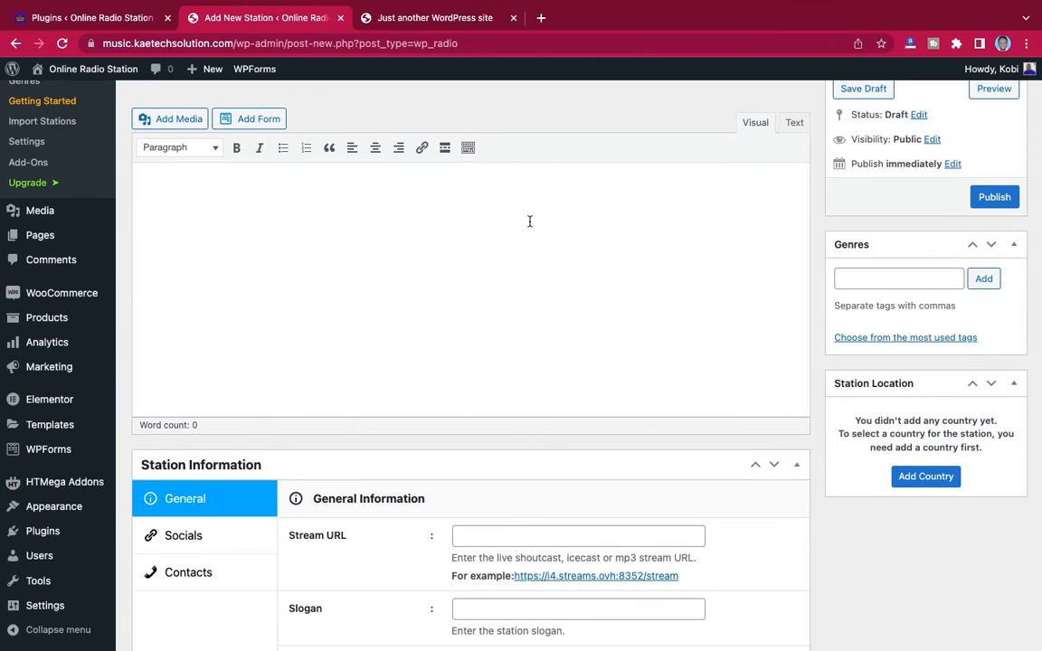
scroll(526, 309, "down", 5)
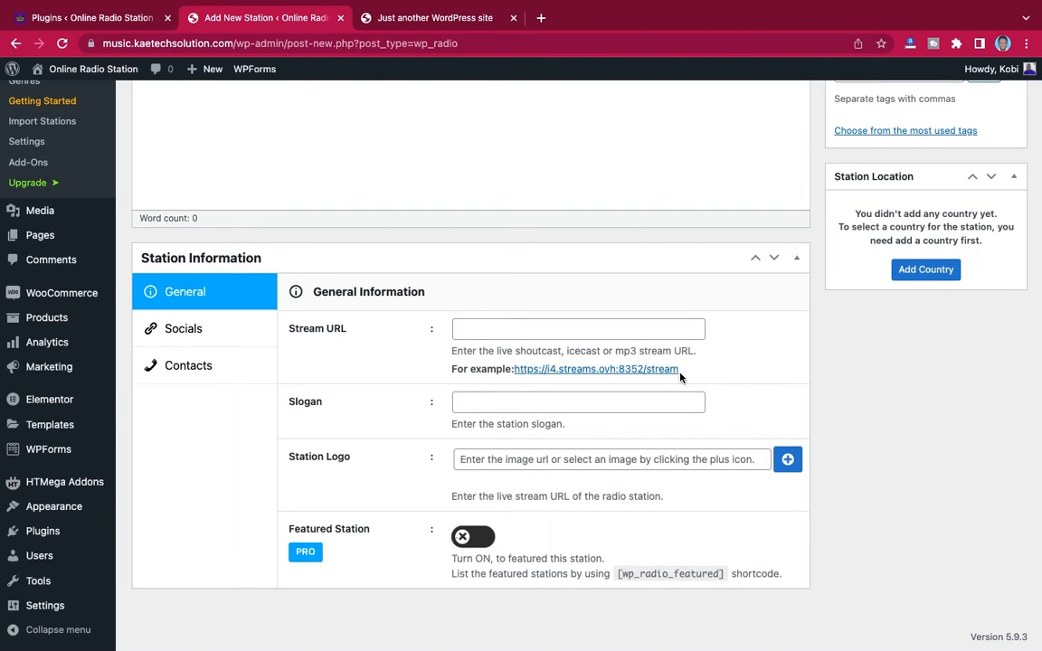
Open zeno.fm in a new browser tab and look over its home page
left_click(540, 17)
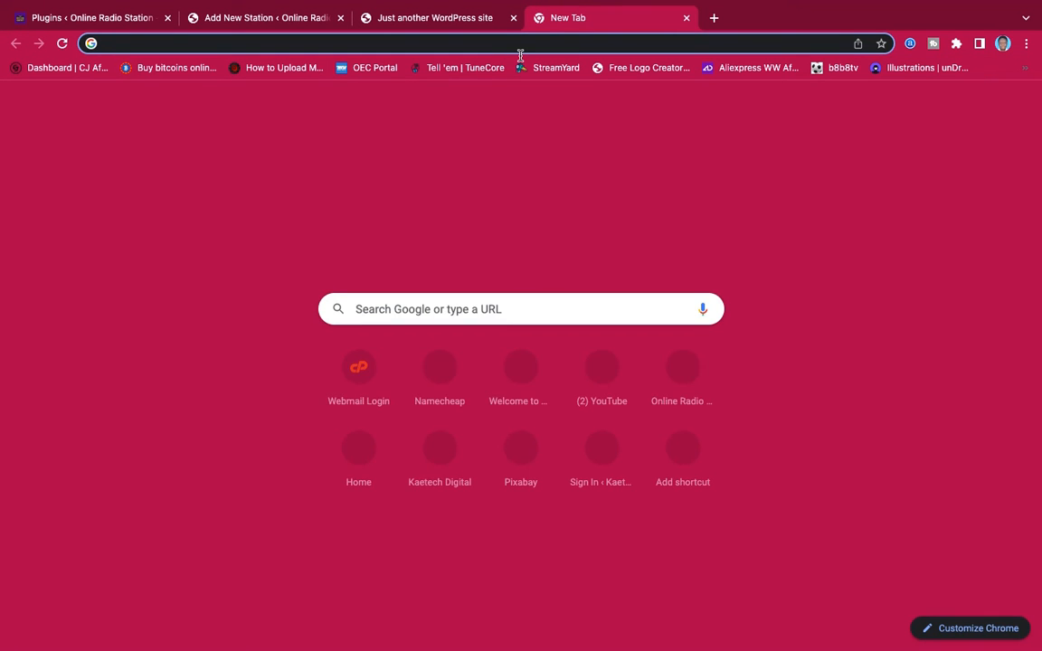
type("zeno.fm")
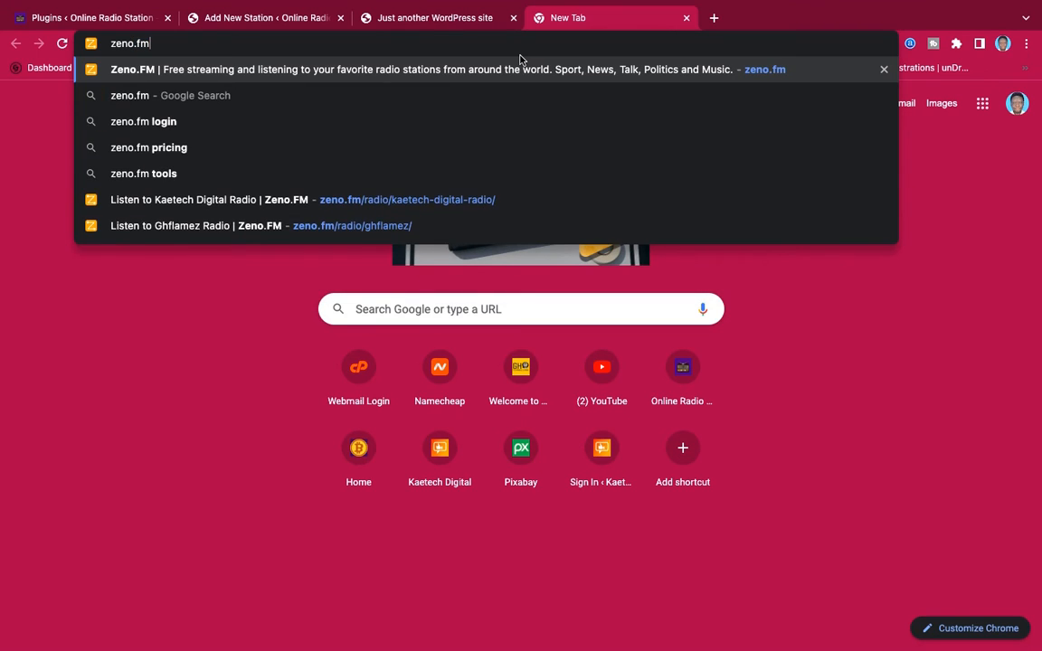
key("Return")
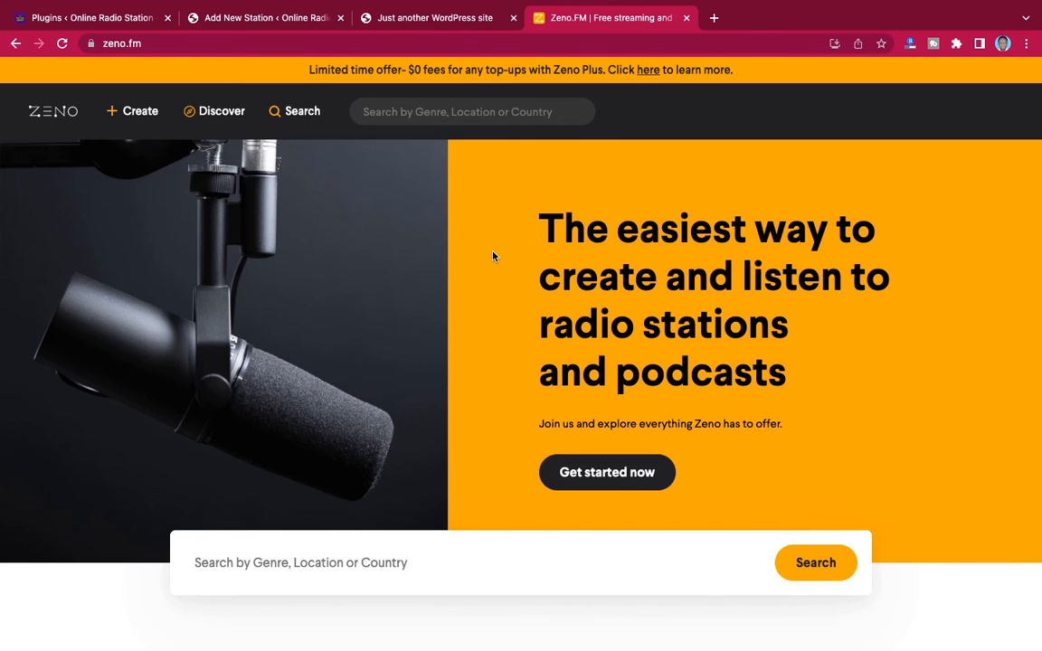
scroll(493, 255, "down", 10)
scroll(492, 256, "up", 10)
Go to Zeno's station creation and sign in to the existing account with the saved credentials instead of registering
left_click(135, 113)
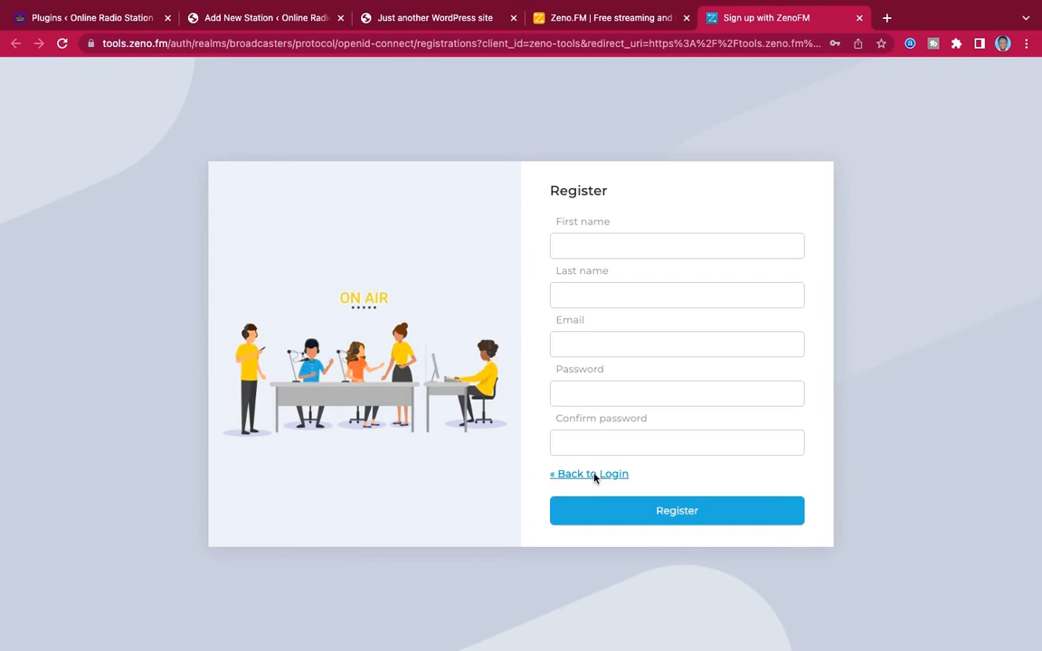
left_click(590, 477)
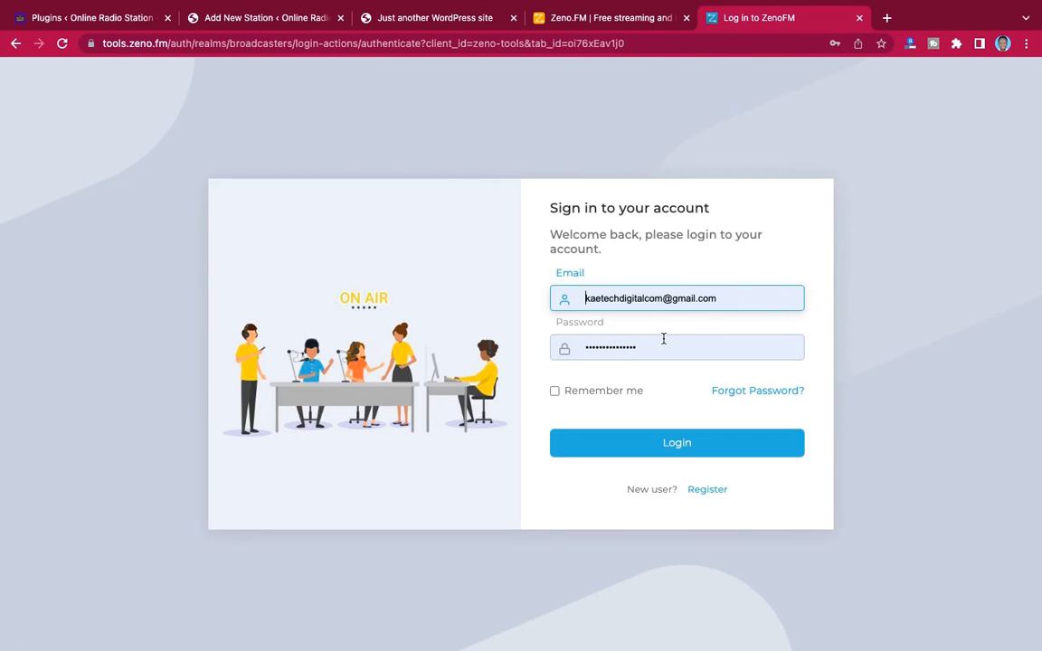
left_click(651, 448)
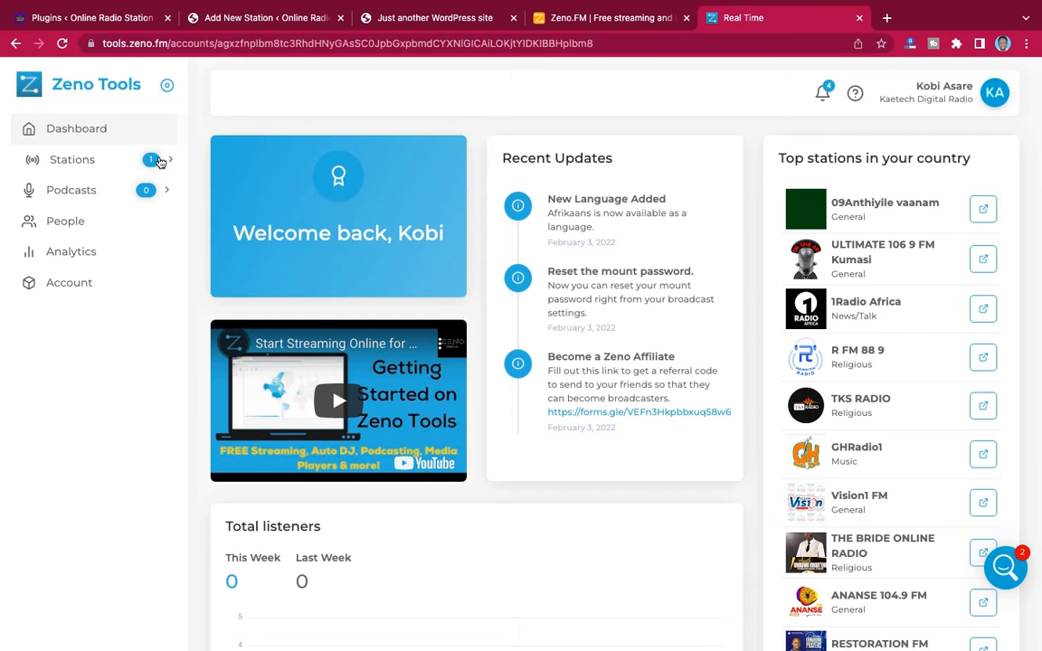
Copy the main stream URL from the Kaetech Digital Radio station's broadcast settings in Zeno Tools
left_click(164, 160)
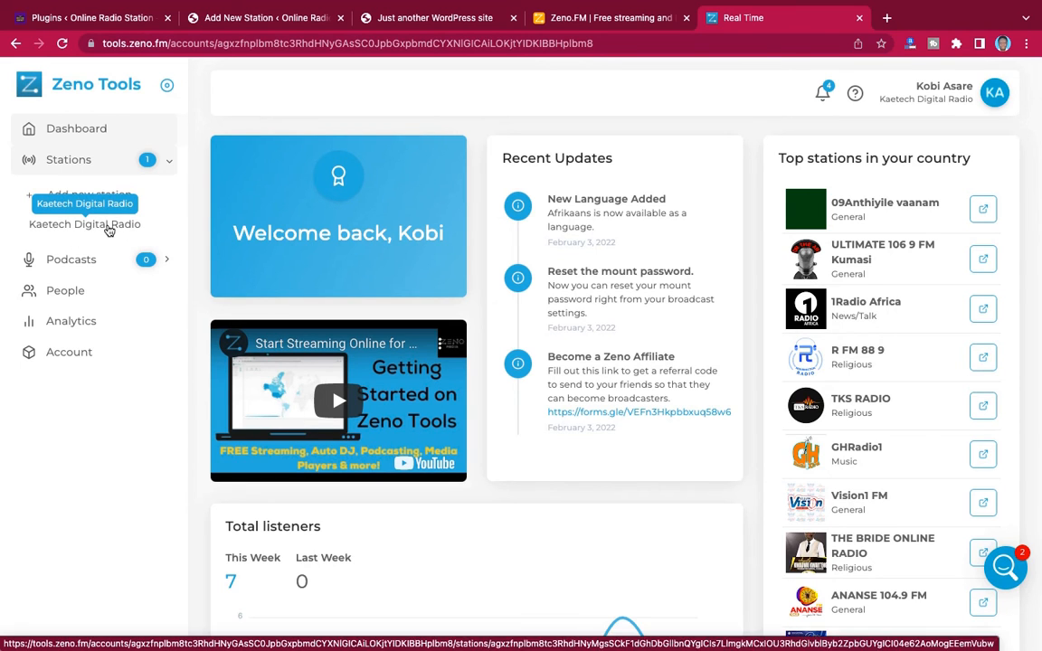
left_click(79, 225)
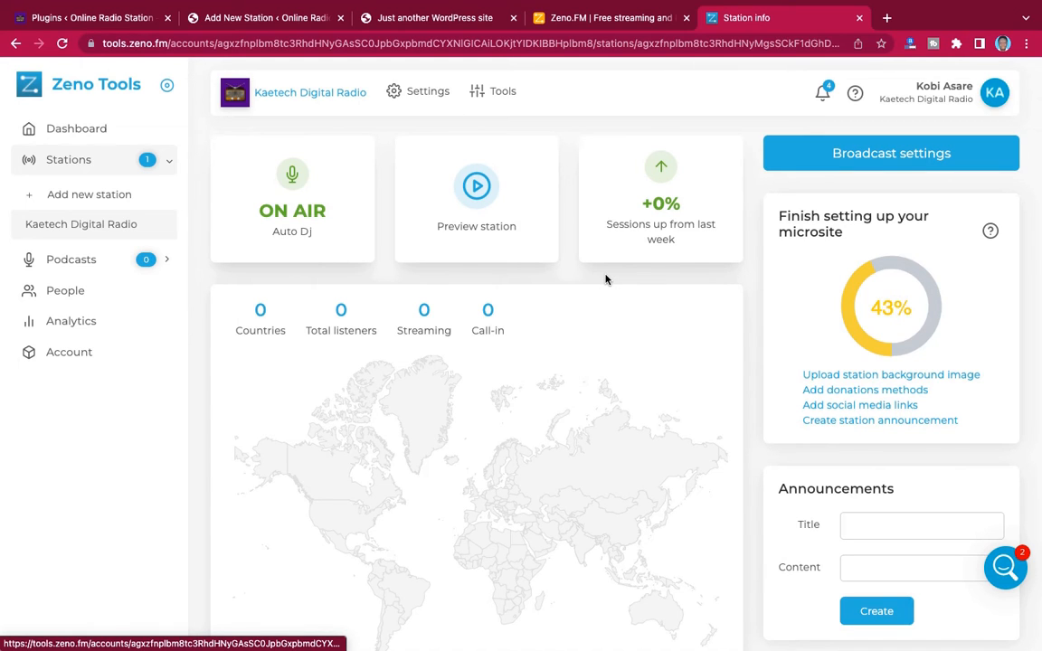
left_click(887, 157)
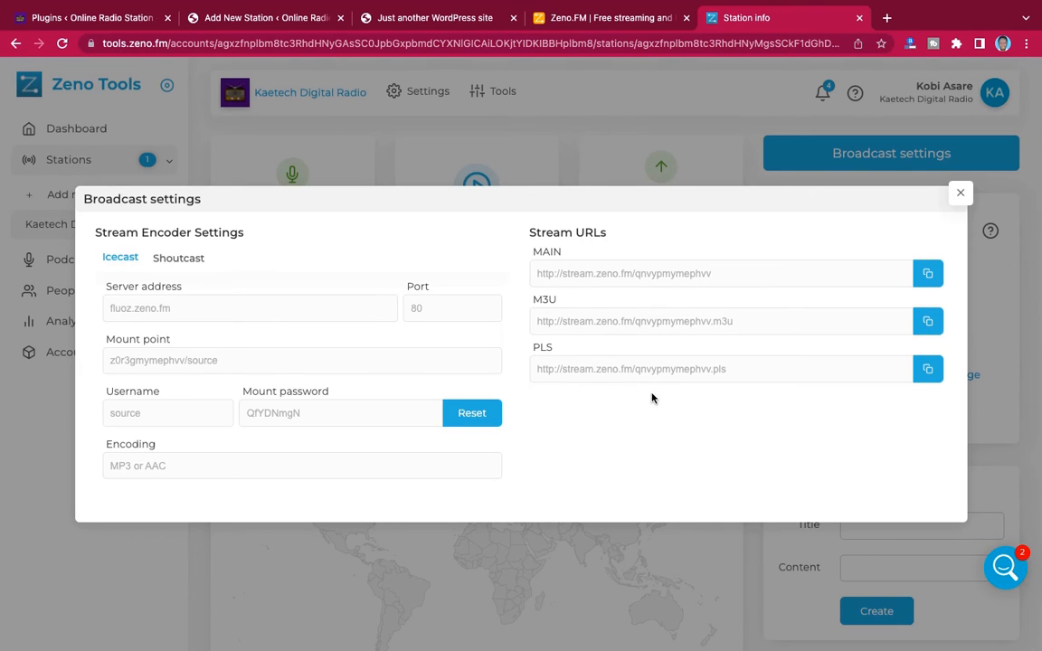
left_click(927, 275)
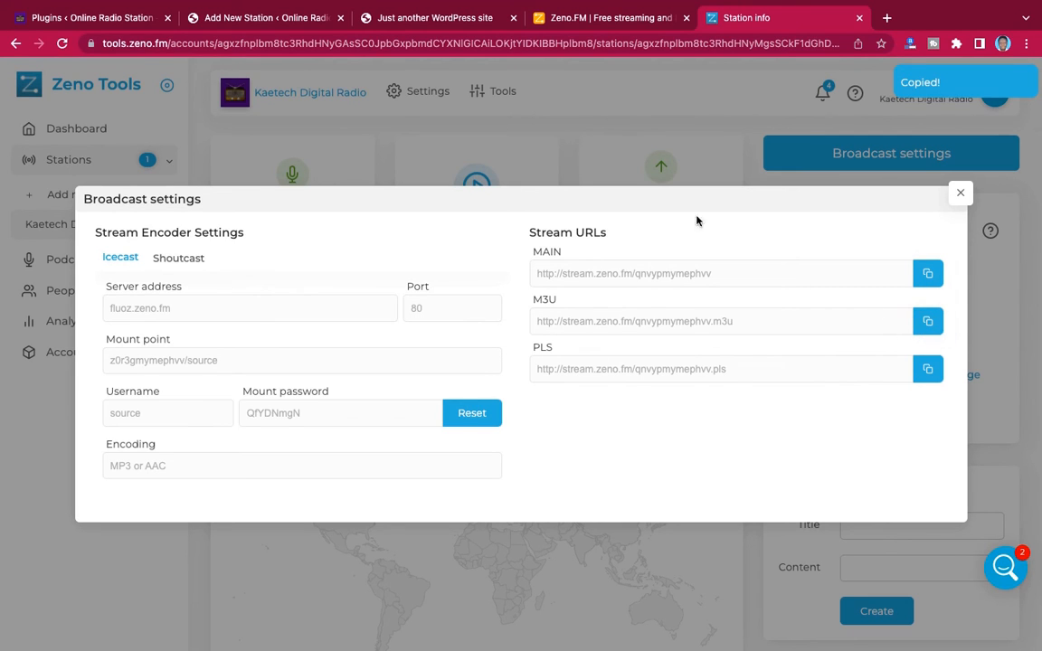
left_click(272, 20)
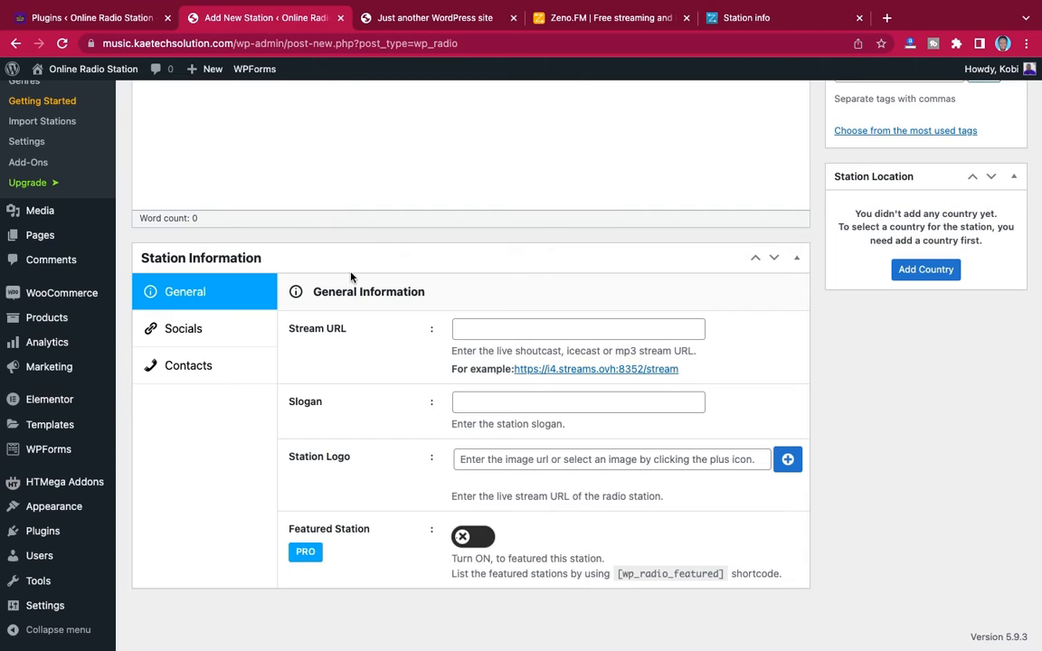
left_click(548, 332)
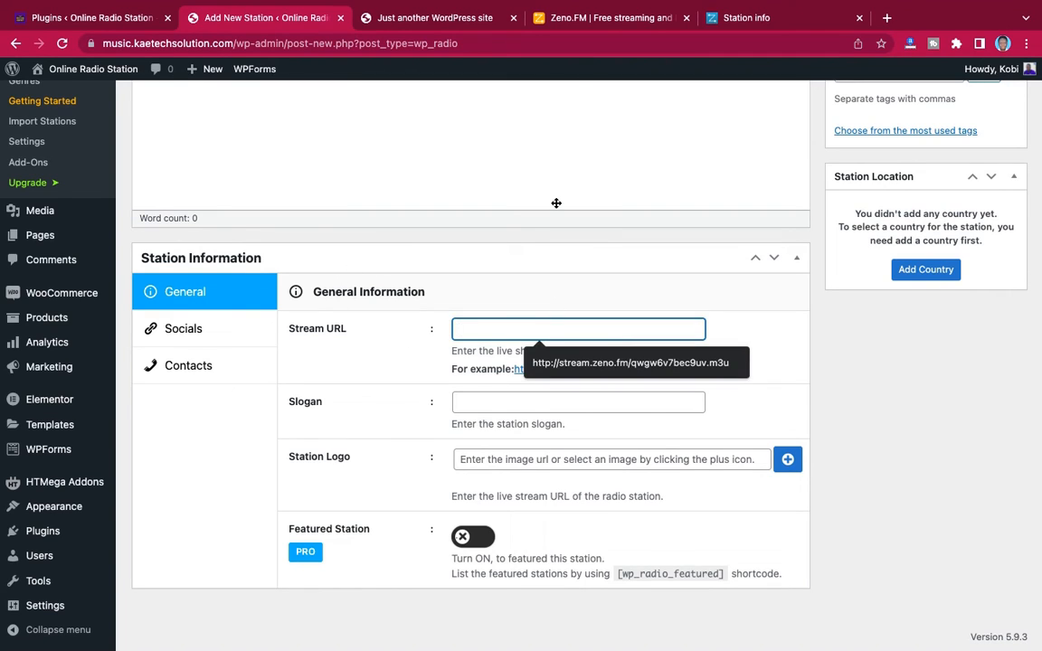
key("super+v")
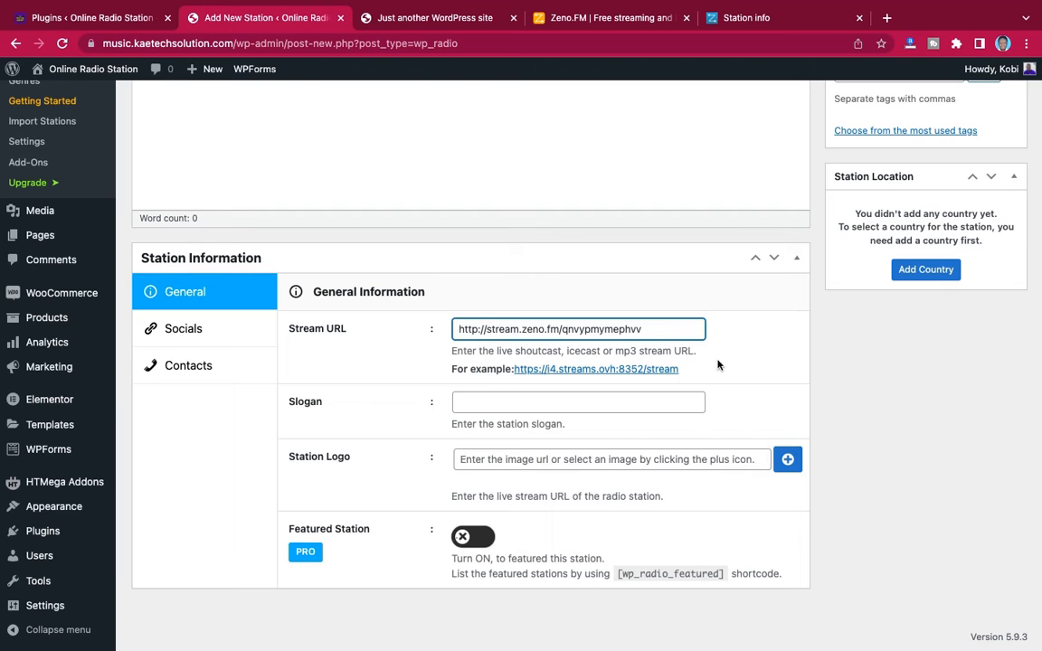
left_click(760, 366)
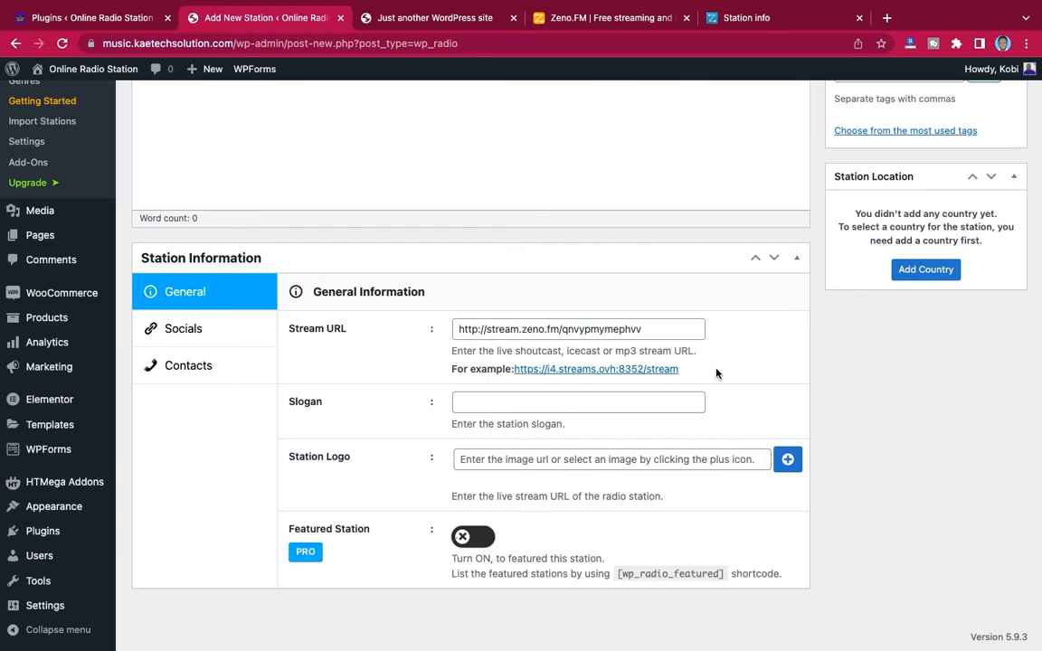
Title the new station "Kaetech Digital Radio"
scroll(720, 353, "up", 5)
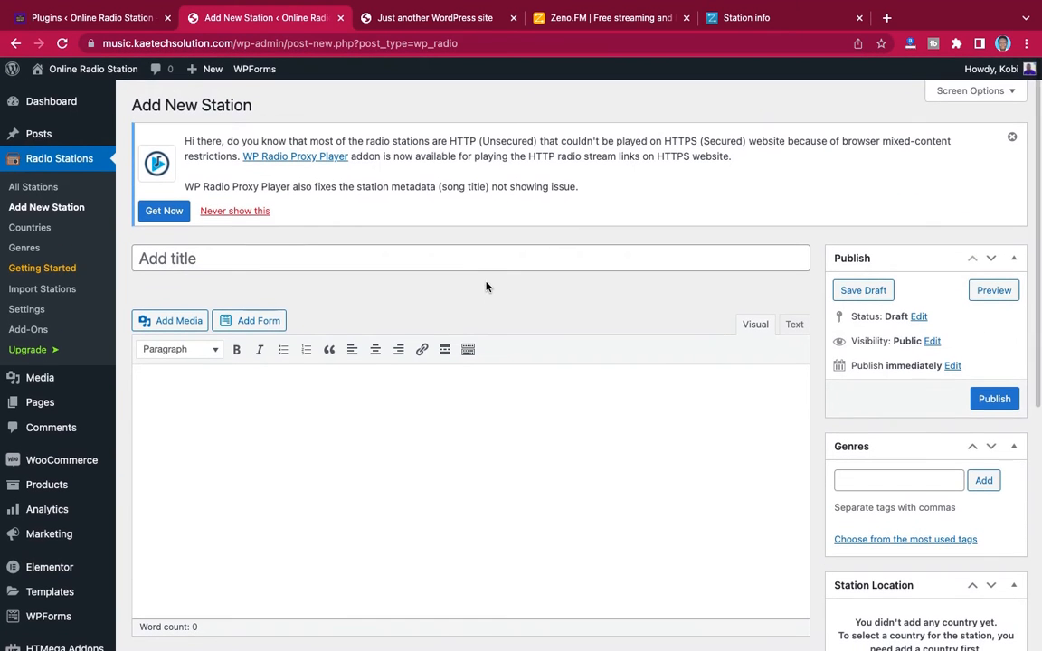
left_click(468, 259)
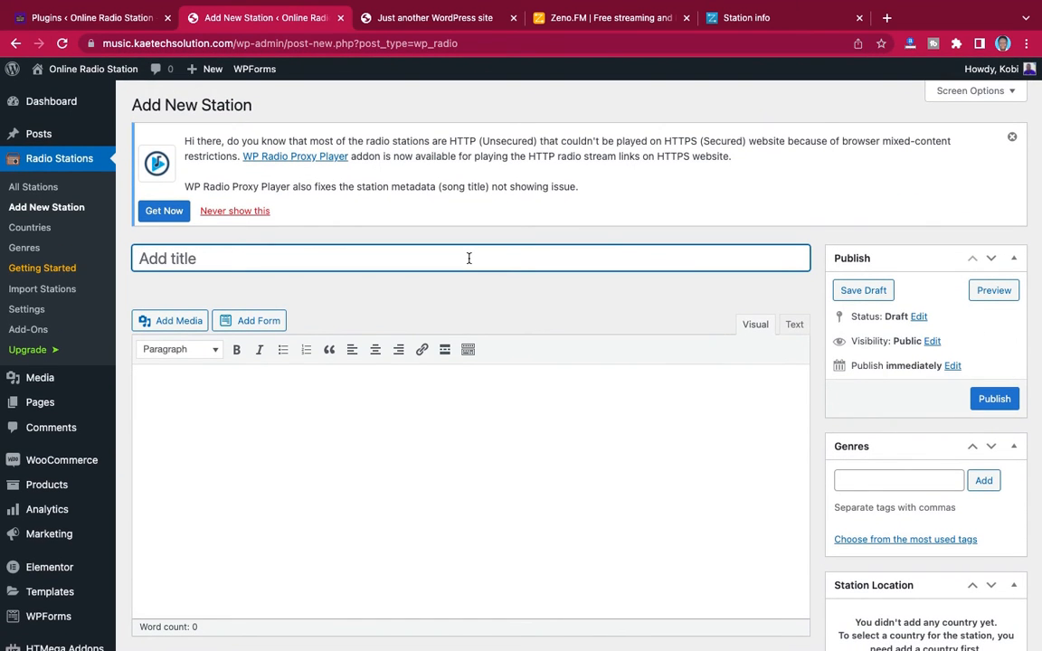
type("Om")
key("BackSpace")
key("BackSpace")
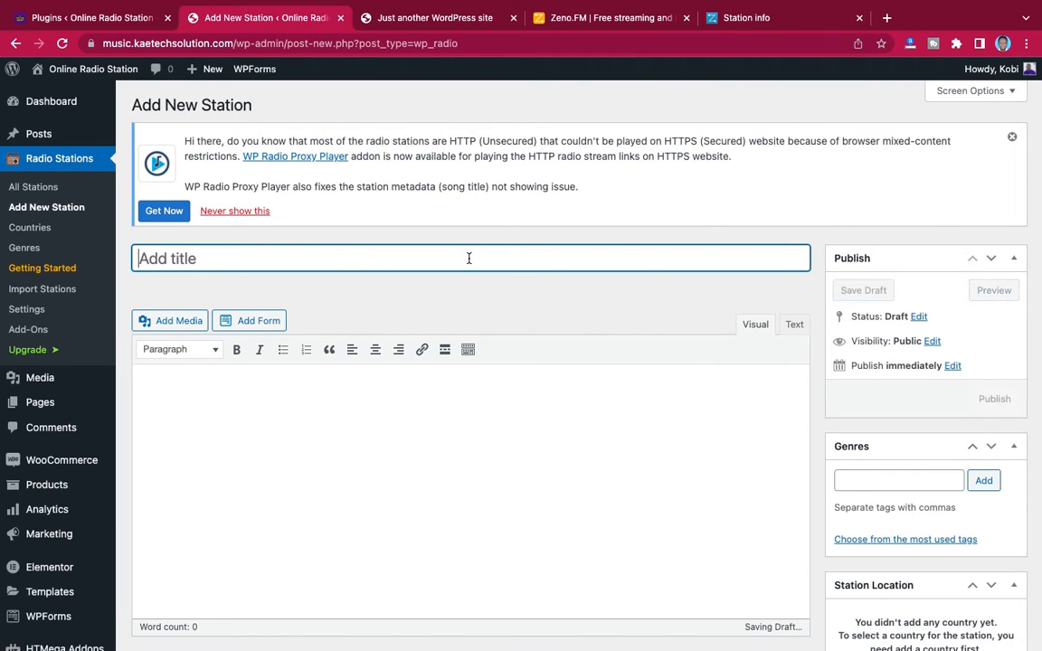
type("Kaetech ")
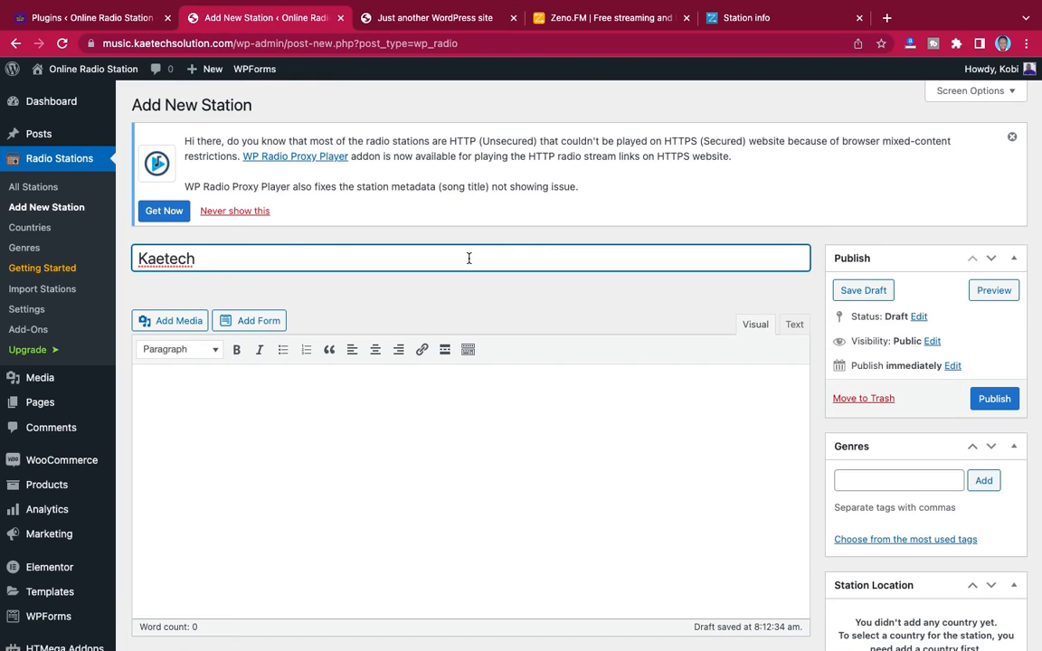
type("Digital Radio")
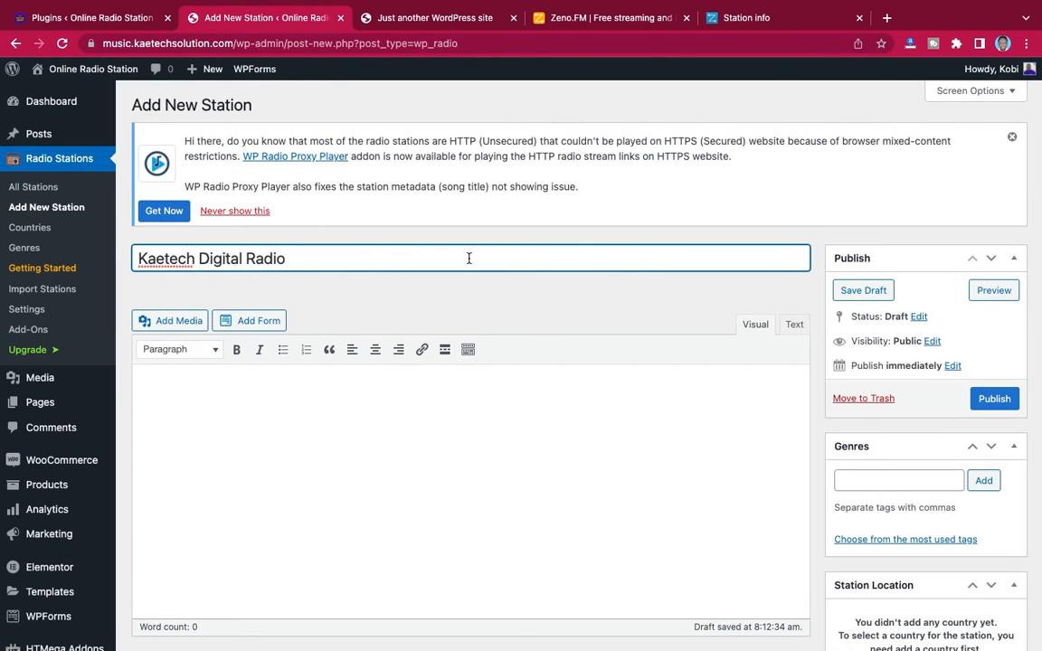
In the station's social links, set the Facebook page to facebook.com and the station website to kaetechdigital.com
scroll(636, 321, "down", 5)
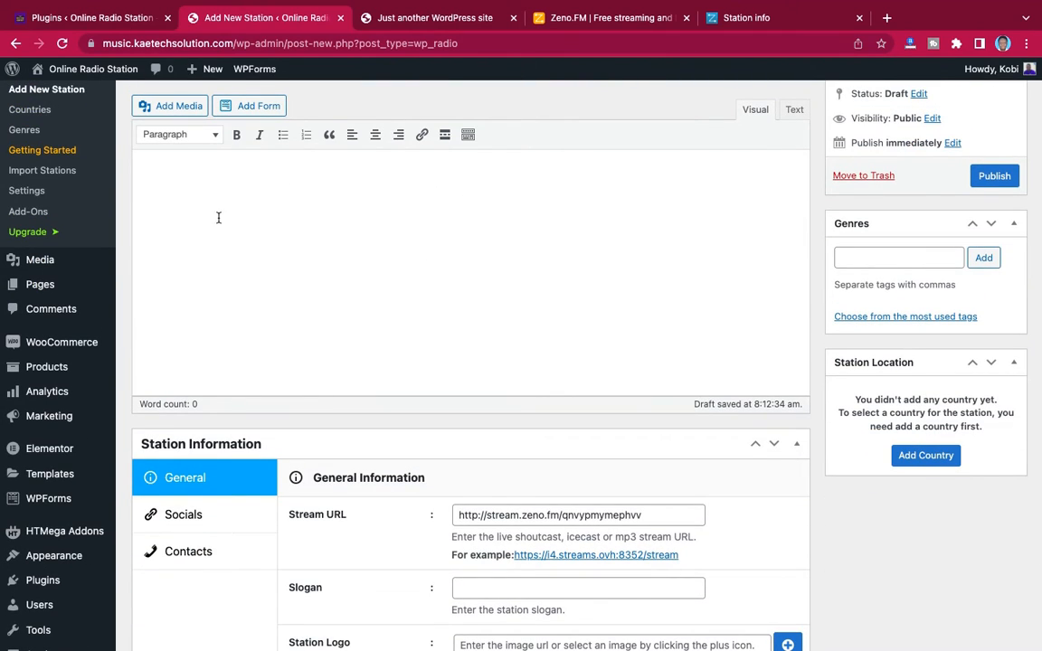
scroll(314, 300, "down", 4)
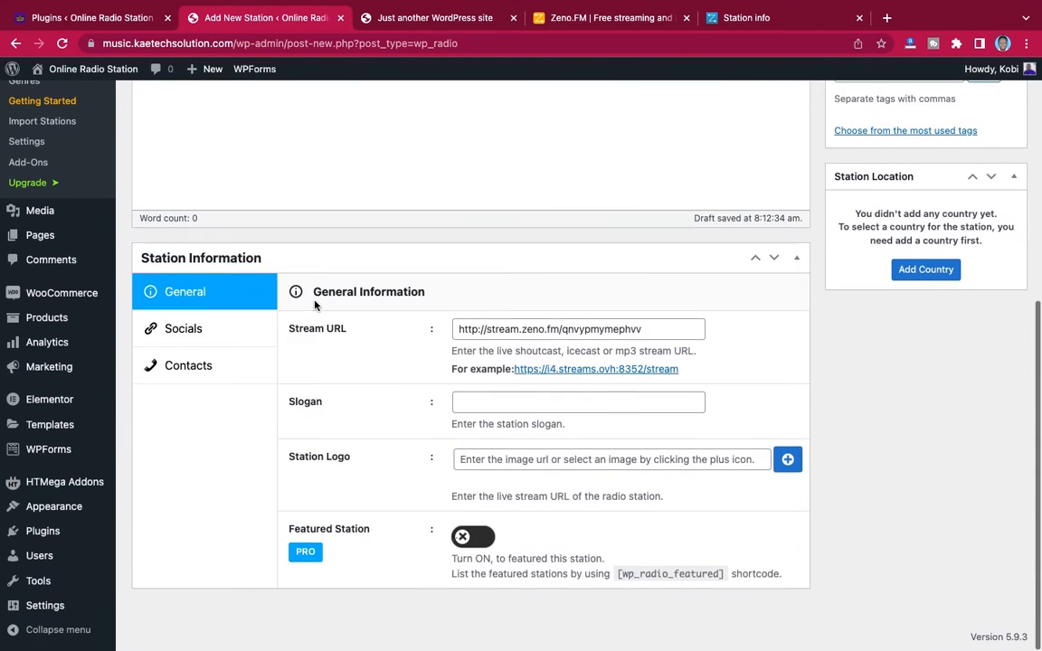
left_click(209, 331)
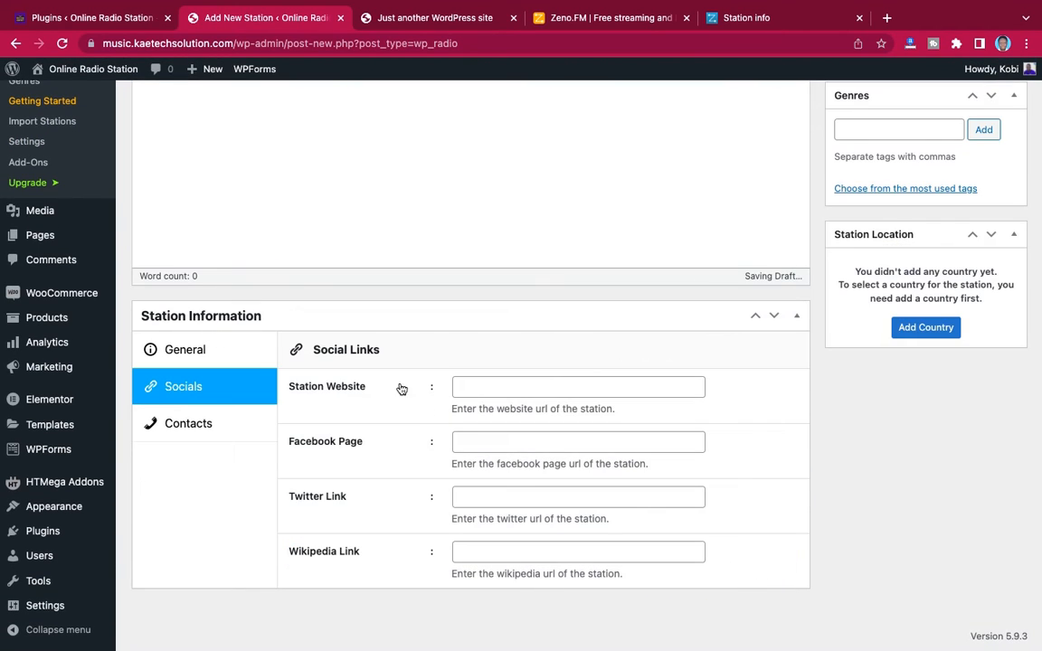
left_click(501, 392)
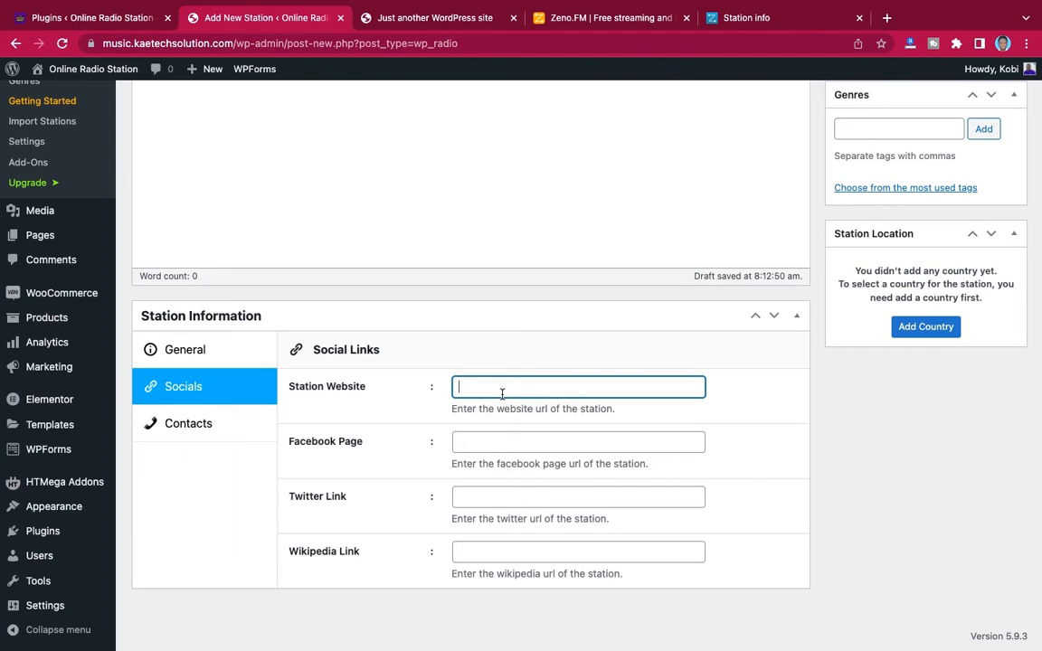
type("facebook.com")
left_click_drag(526, 387, 432, 387)
key("ctrl+x")
left_click(472, 437)
key("ctrl+v")
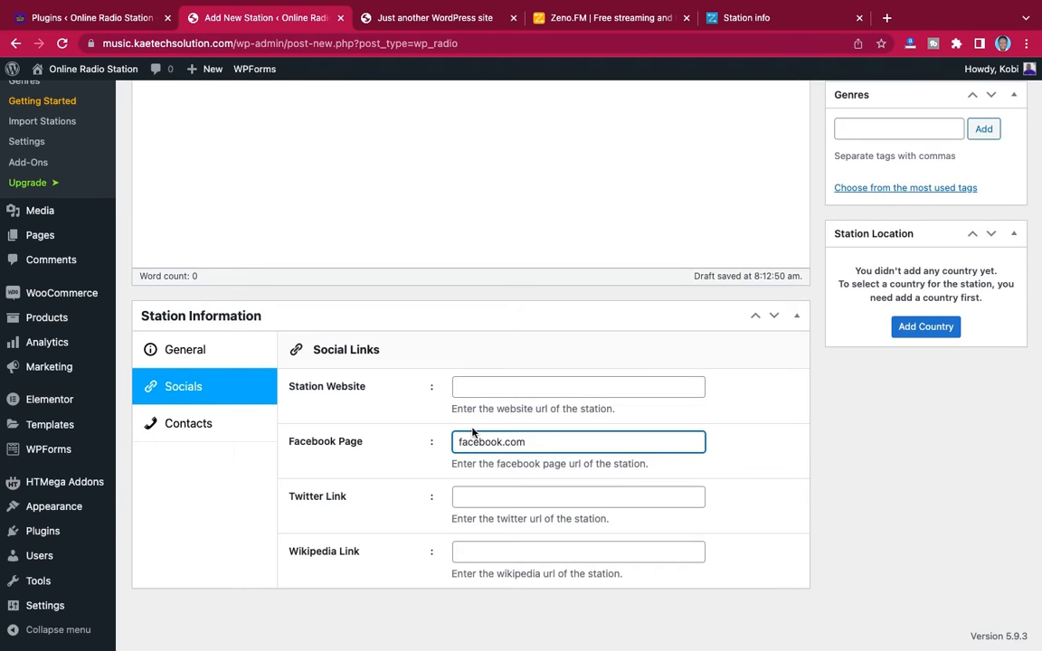
left_click(484, 386)
left_click(540, 422)
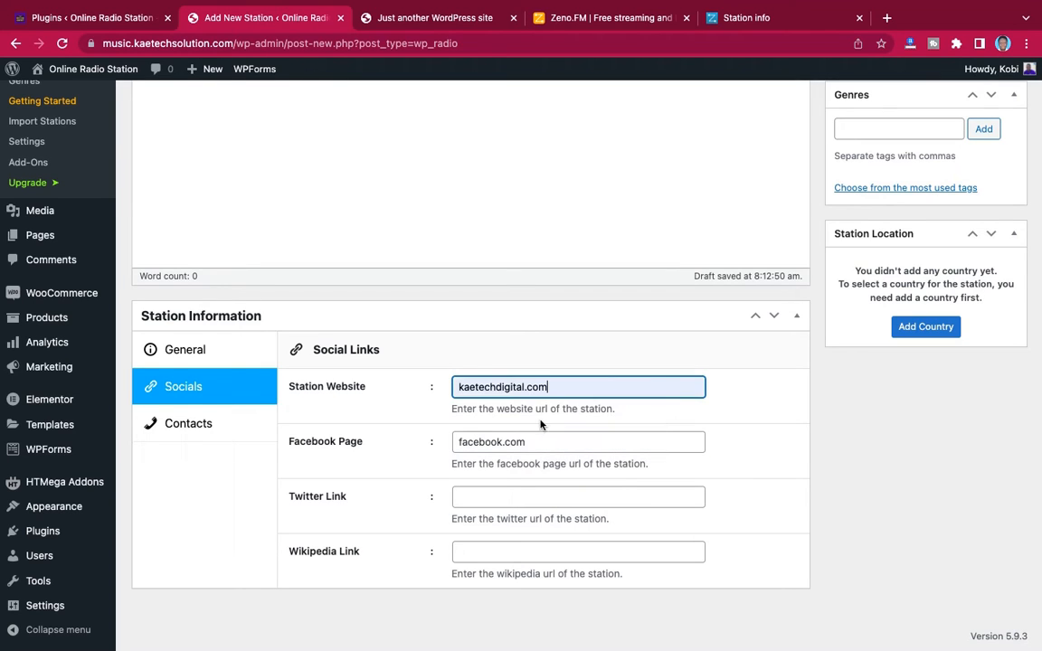
Set the station's Twitter link to facebook.com
left_click(488, 497)
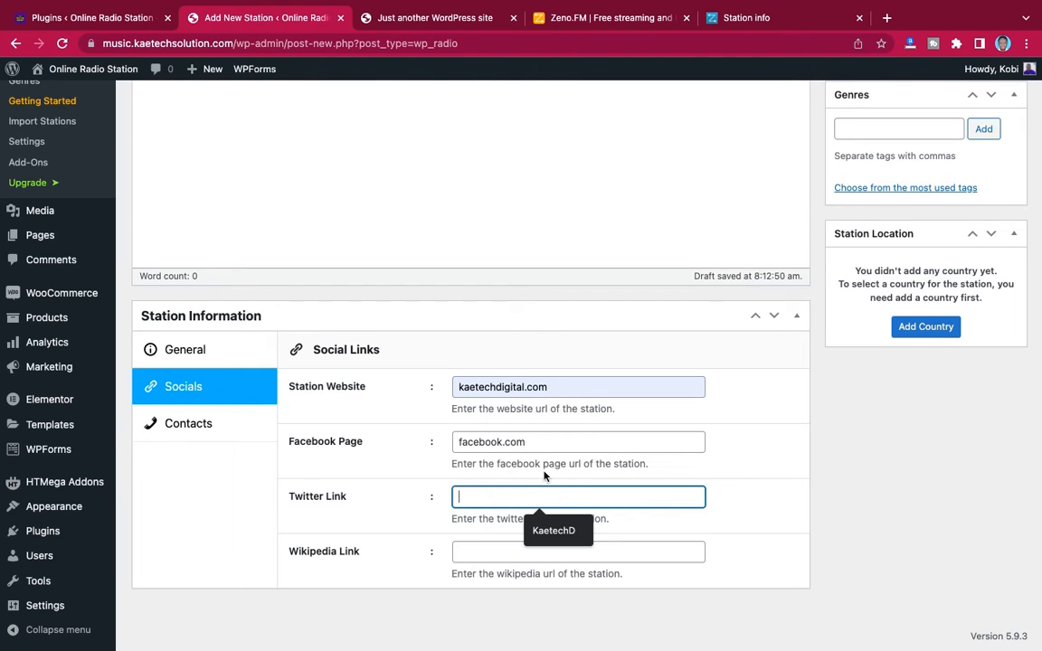
left_click(416, 520)
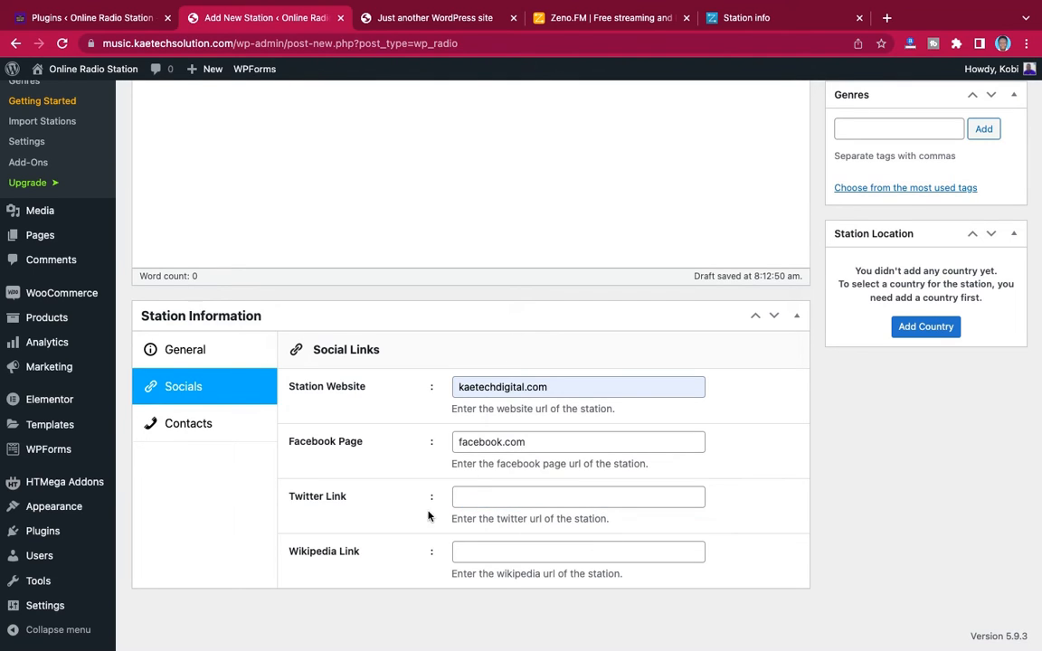
left_click(476, 489)
key("super+v")
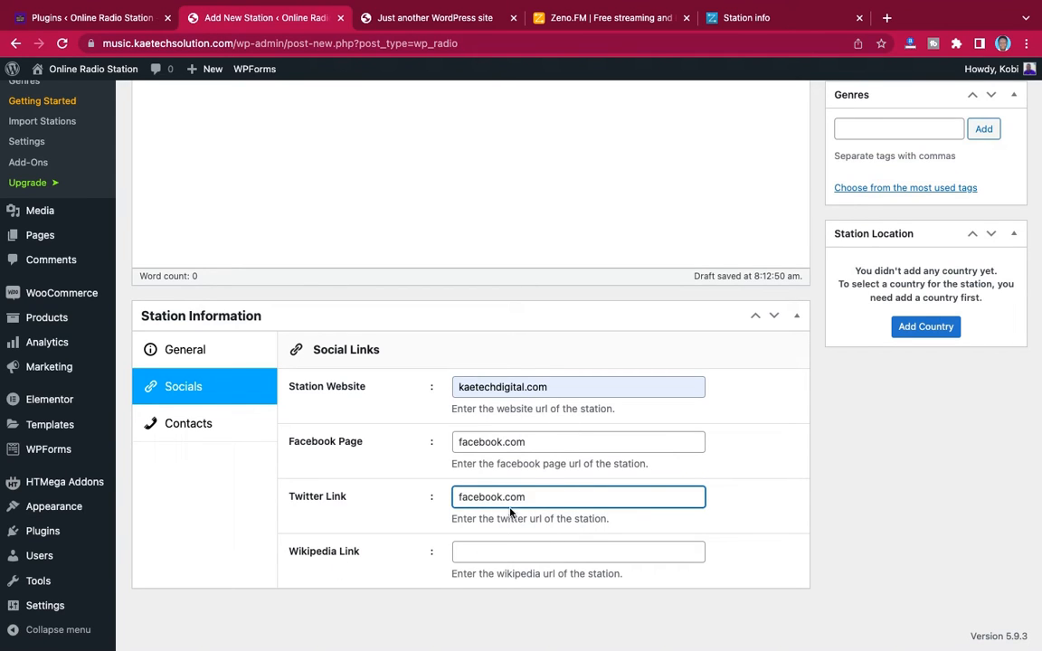
Fill in the station's contact address, email and phone number from the first saved contact suggestion
left_click(193, 427)
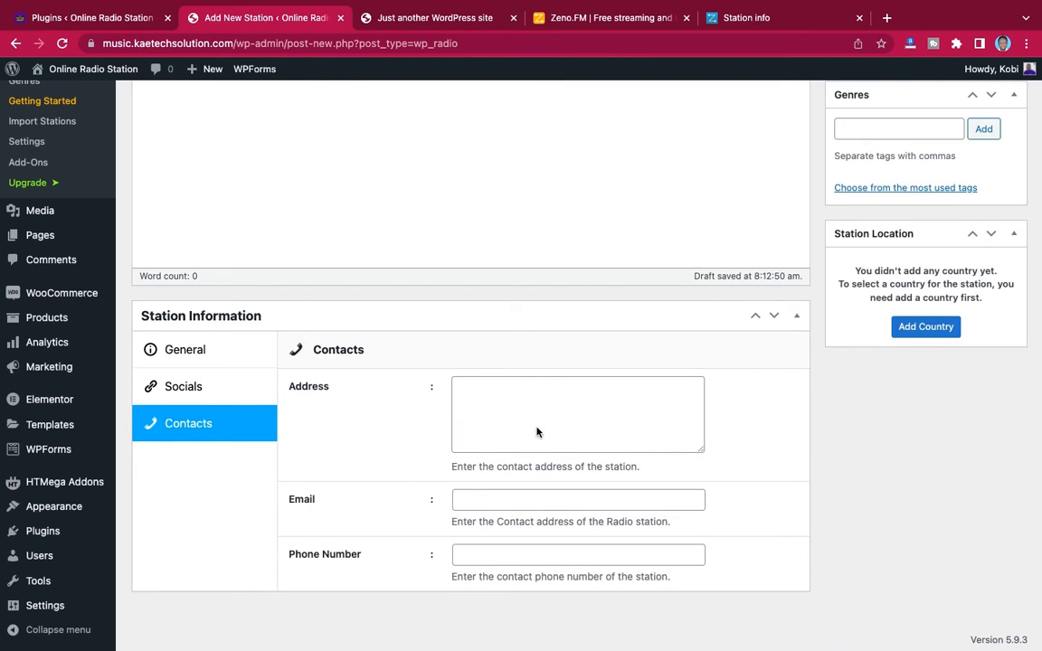
scroll(522, 546, "down", 2)
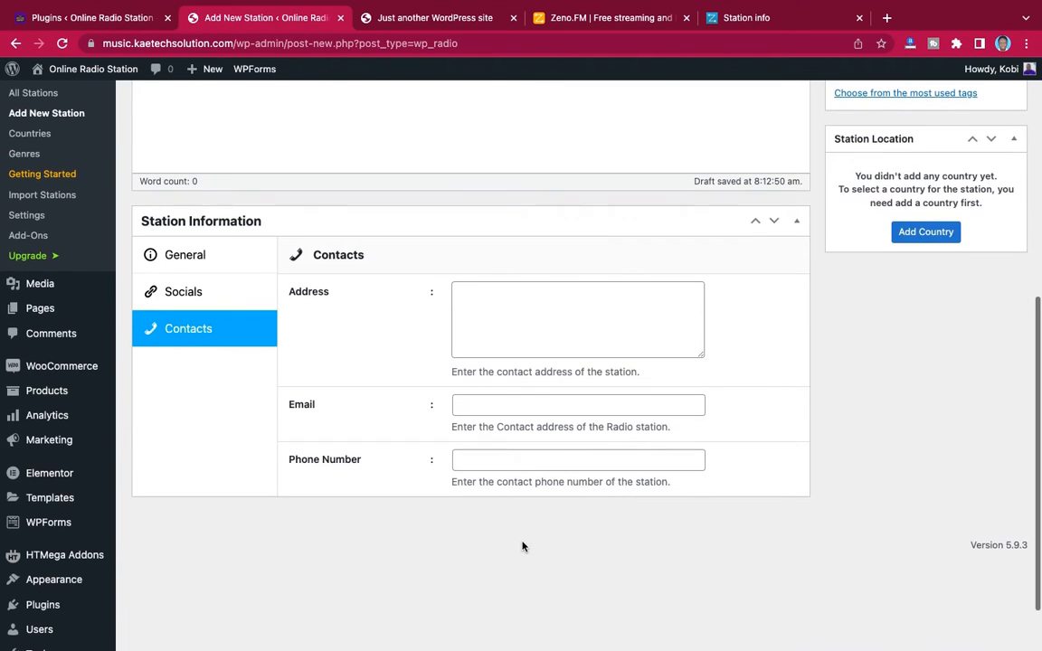
left_click(500, 406)
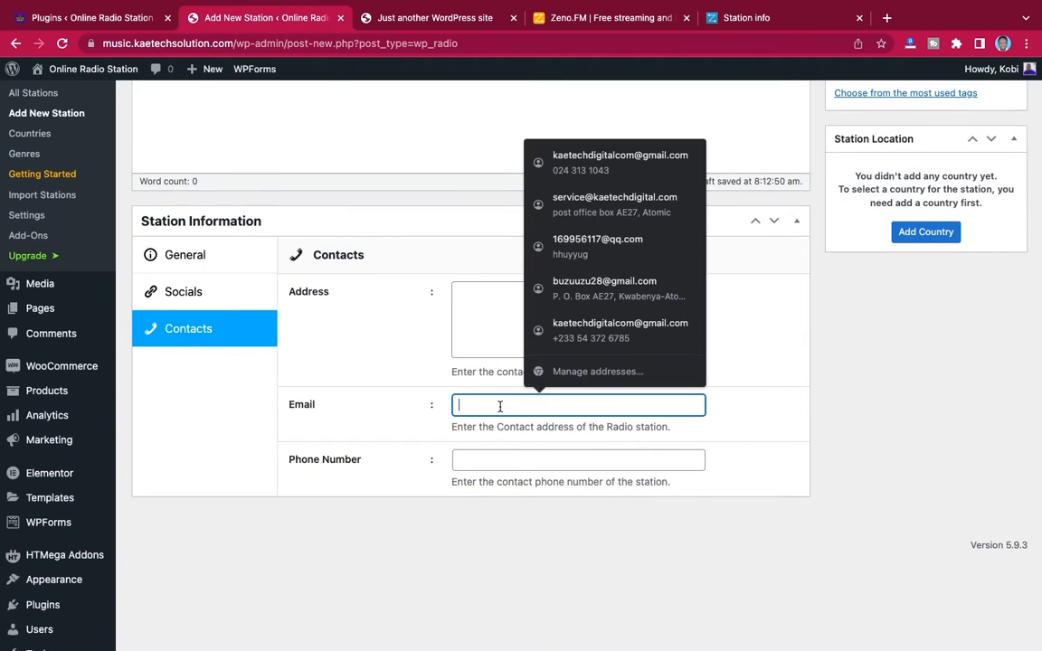
left_click(587, 165)
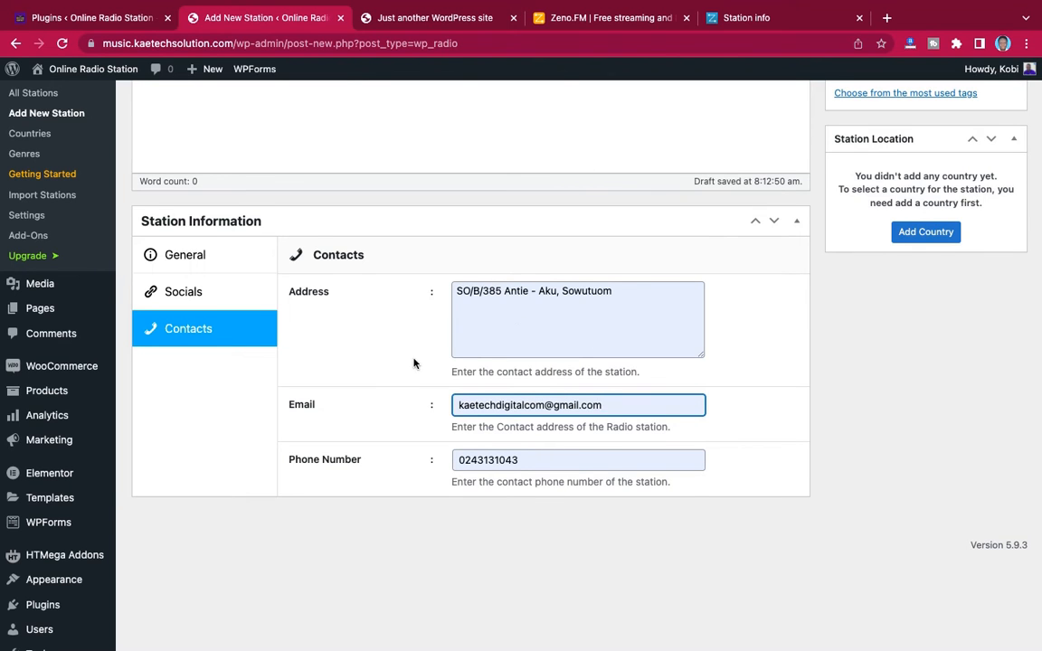
scroll(414, 360, "up", 2)
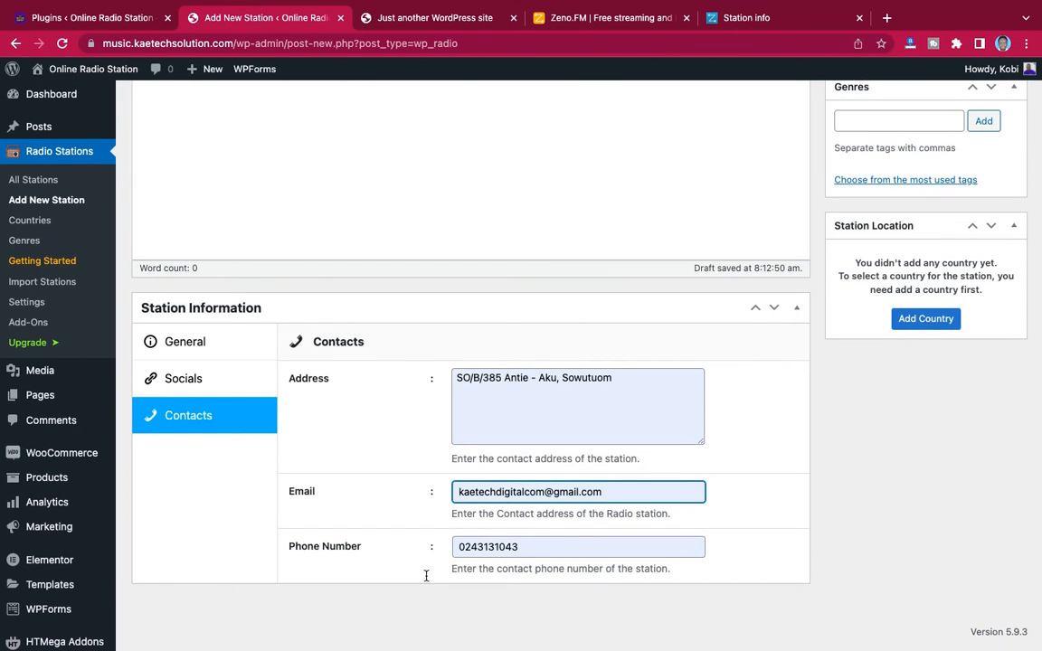
Set the station's slogan to "Music All Day" in its general information
left_click(211, 347)
scroll(430, 418, "down", 2)
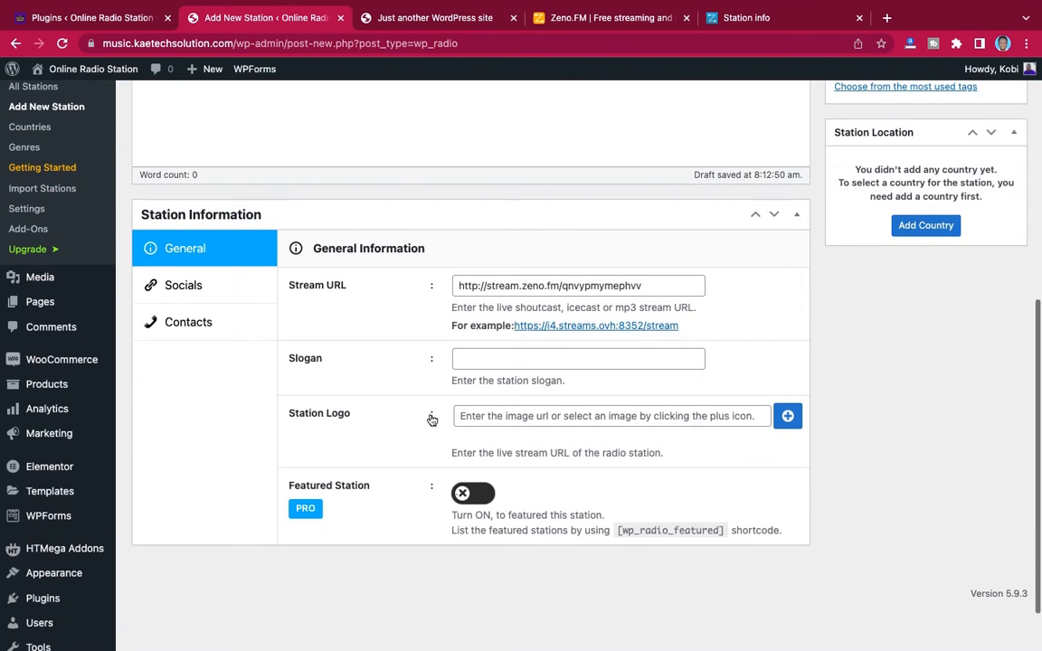
left_click(511, 364)
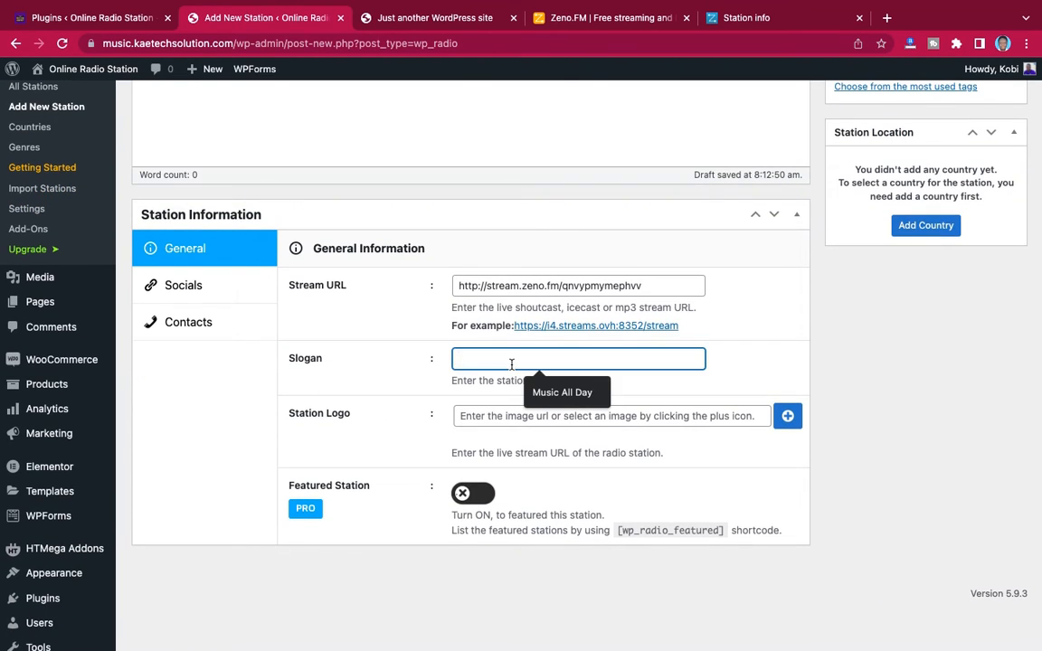
left_click(556, 392)
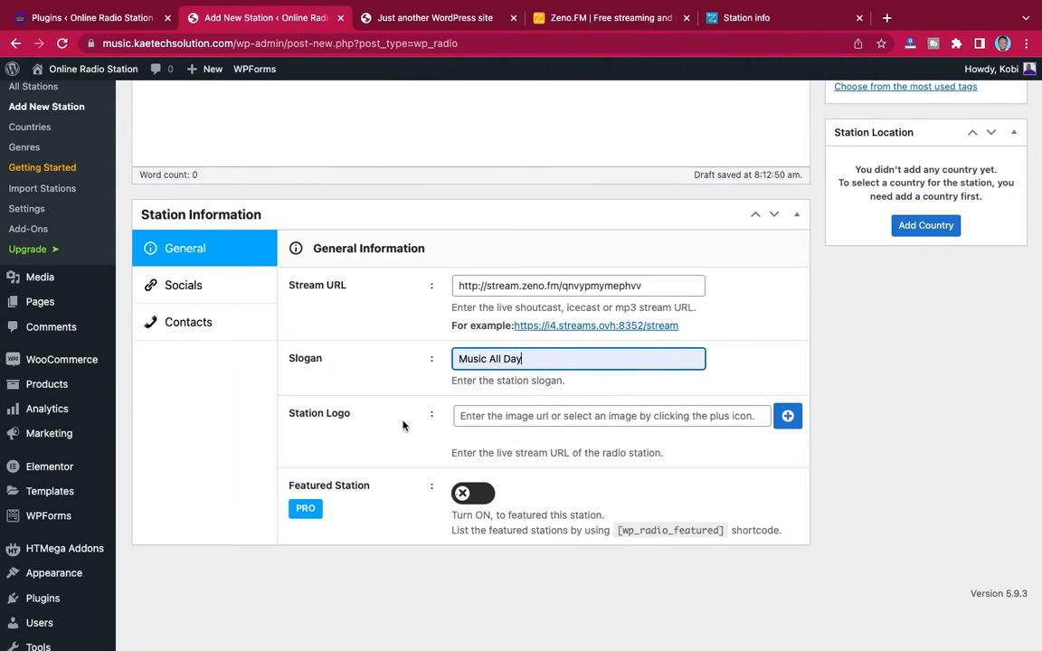
For the station logo, upload icon.jpg, microphone-1007154_1280.jpg, radio-1012471_1920.jpg and RADIO.png from the desktop's RADIO folder
left_click(787, 417)
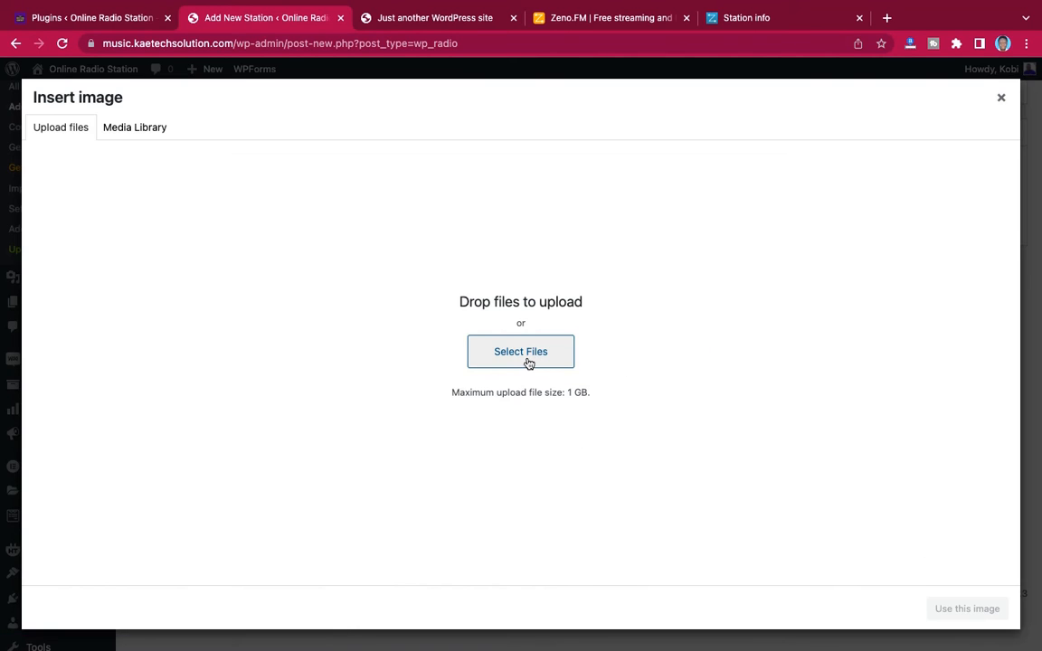
left_click(529, 360)
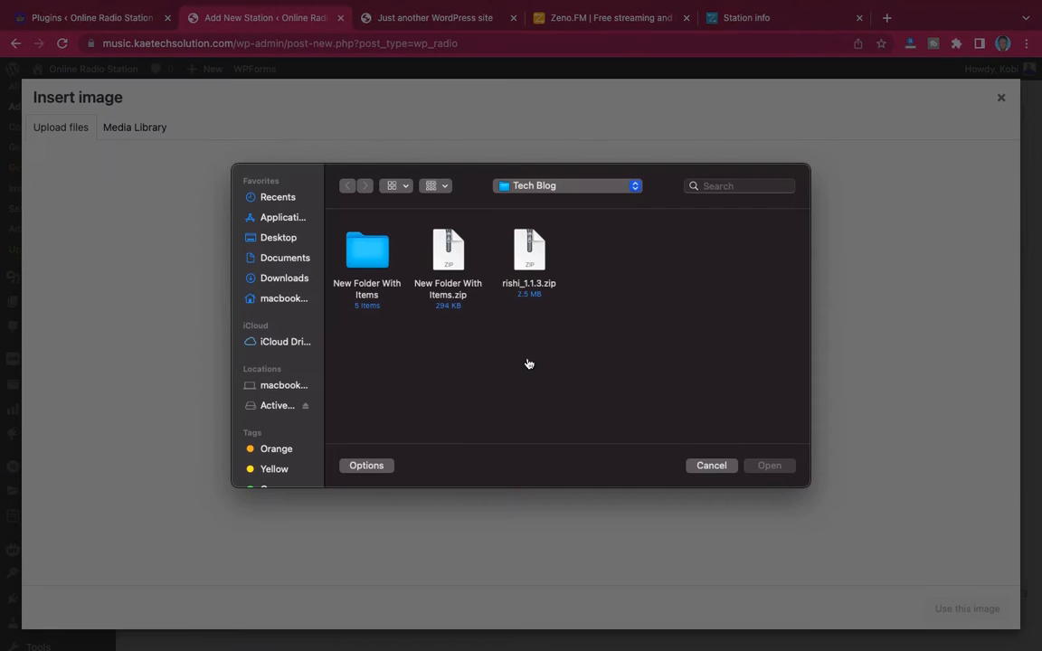
left_click(279, 238)
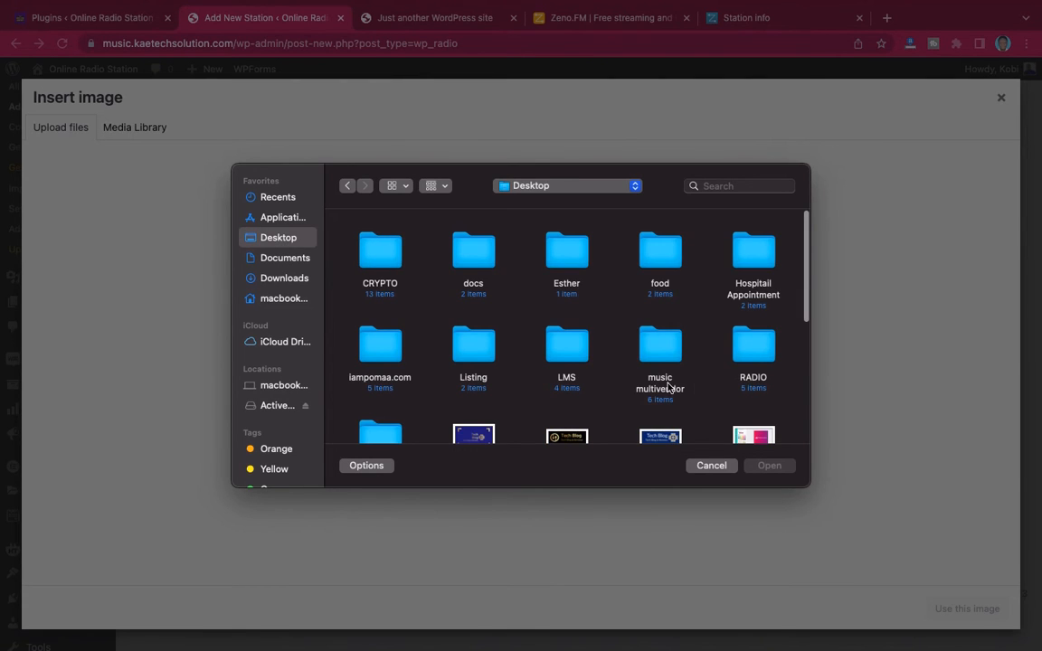
double_click(762, 346)
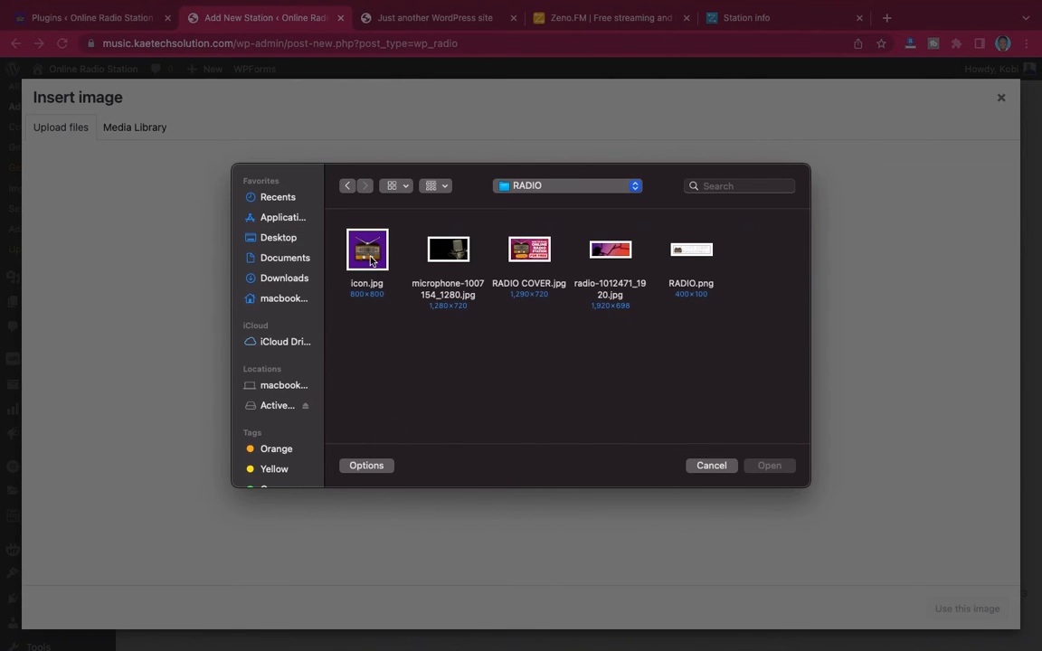
left_click(369, 261)
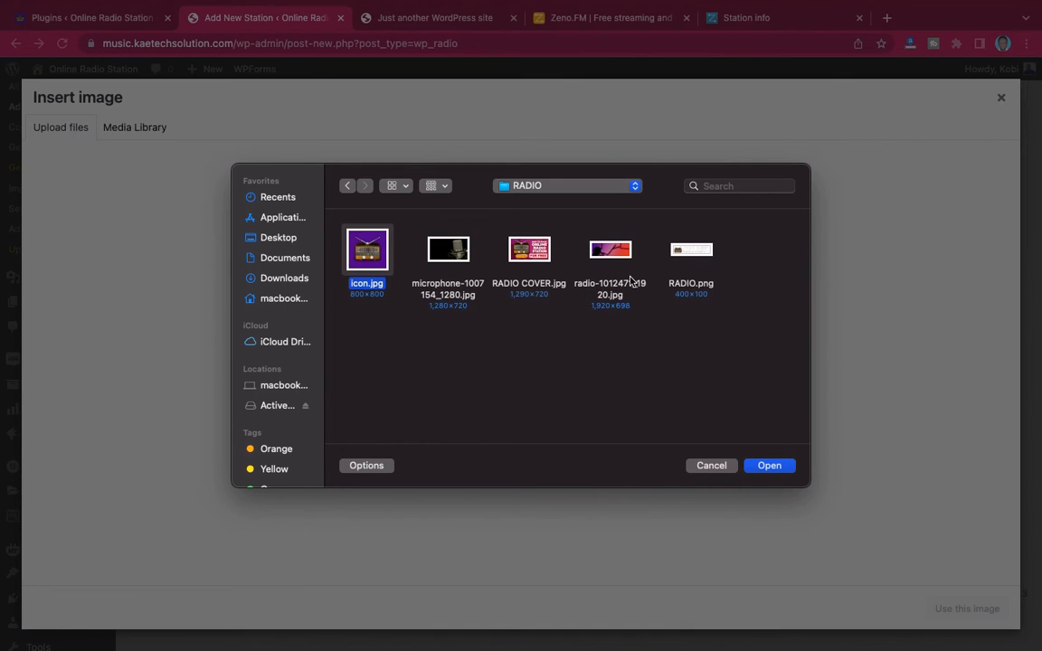
left_click(447, 252, "super")
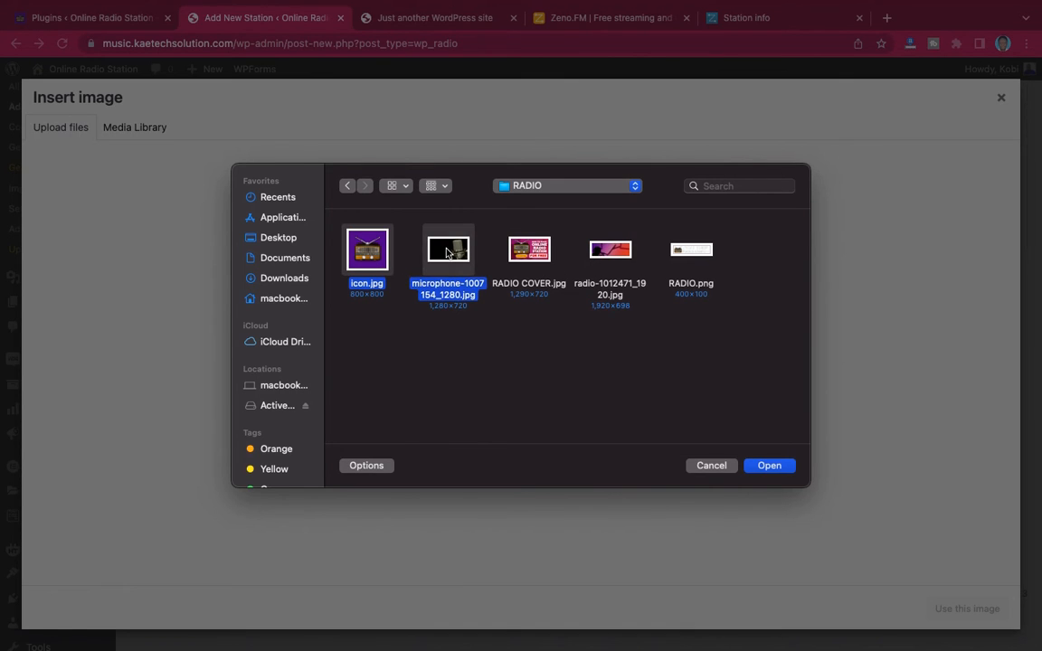
left_click(525, 257, "super")
left_click(615, 257, "super")
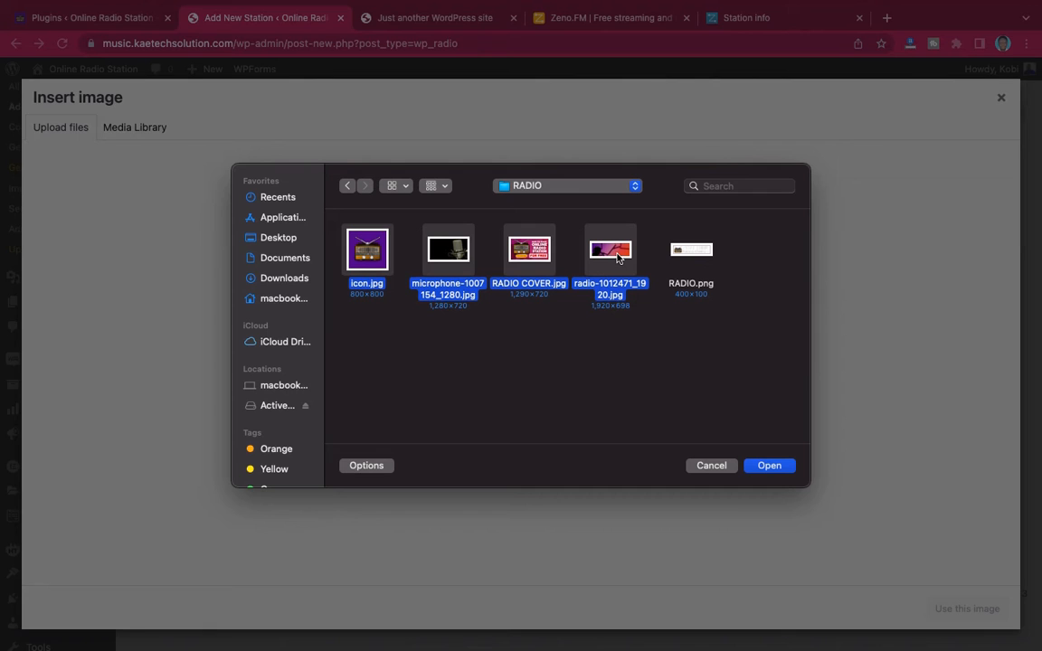
left_click(702, 254, "super")
left_click(541, 245, "super")
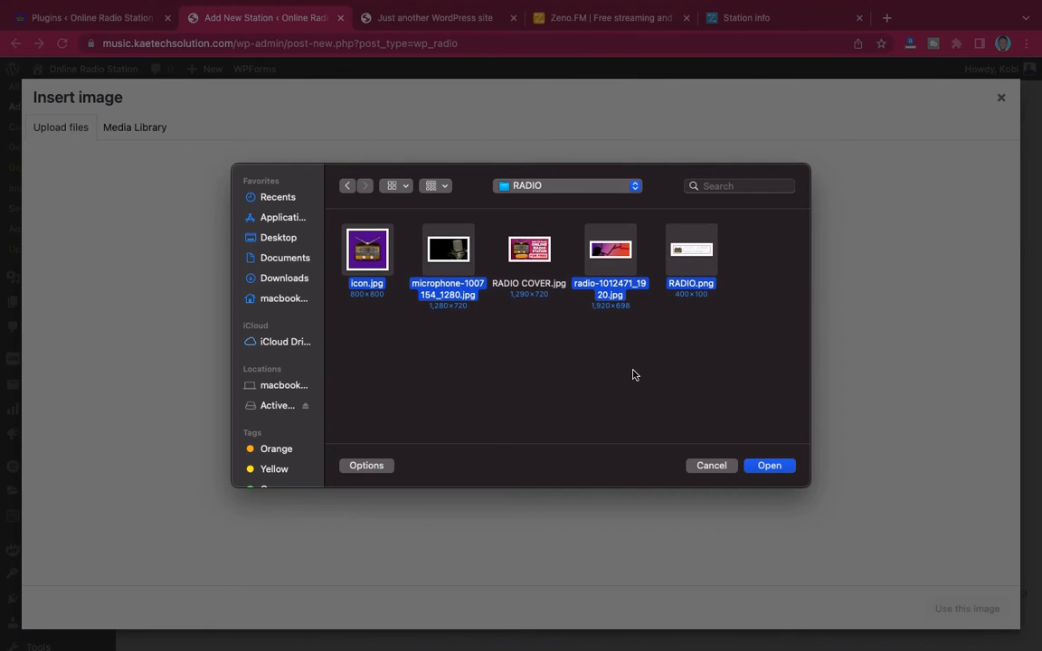
left_click(769, 466)
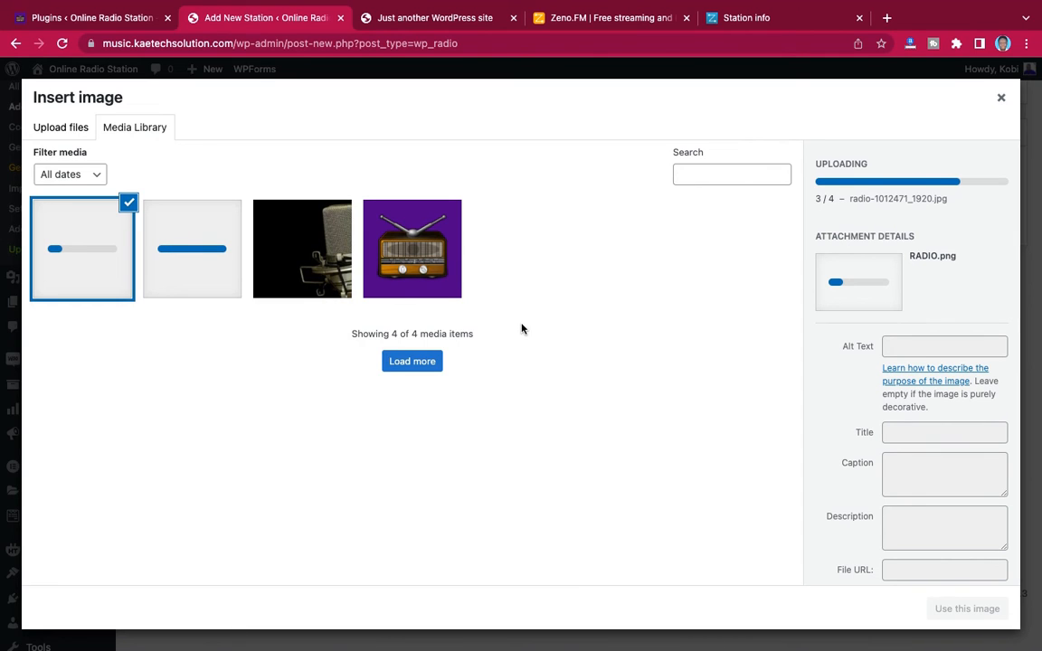
Use the uploaded icon.jpg as the station logo
left_click(443, 271)
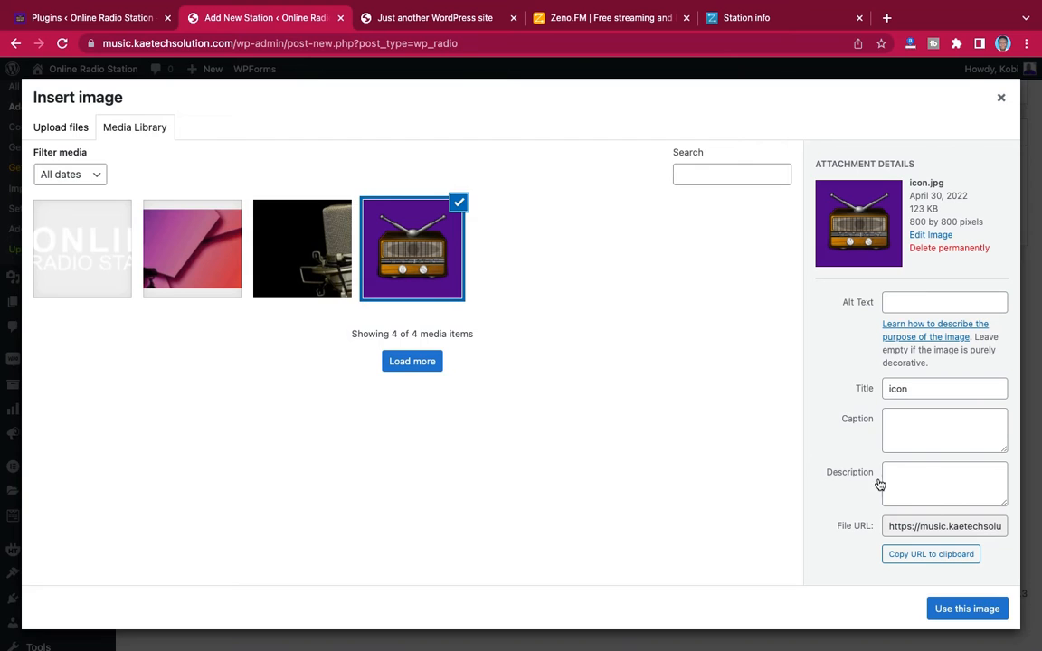
left_click(974, 607)
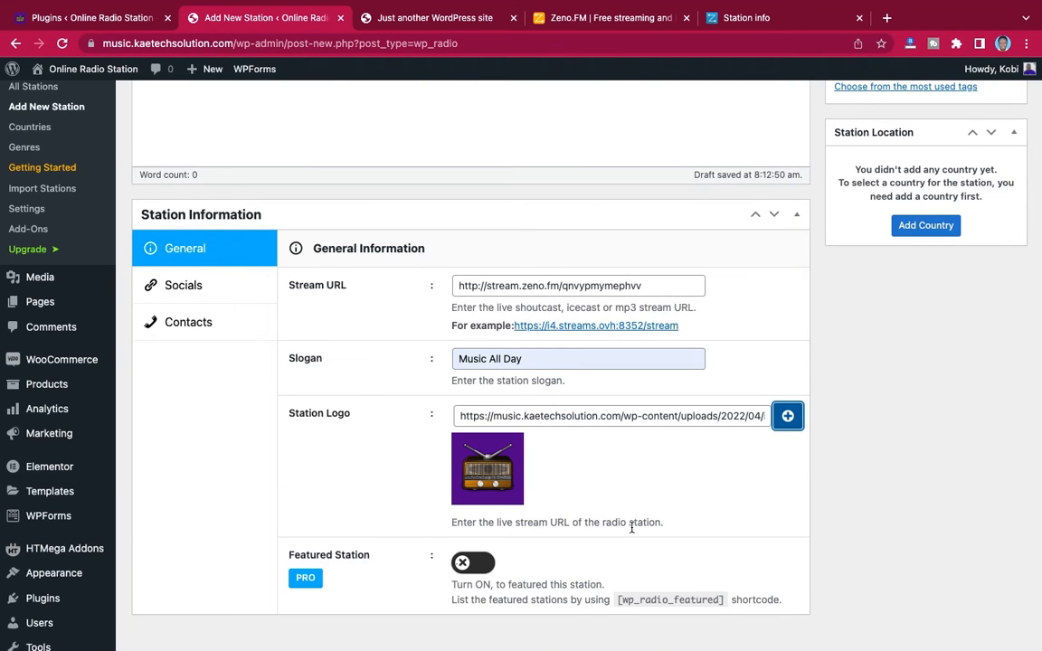
scroll(631, 529, "down", 2)
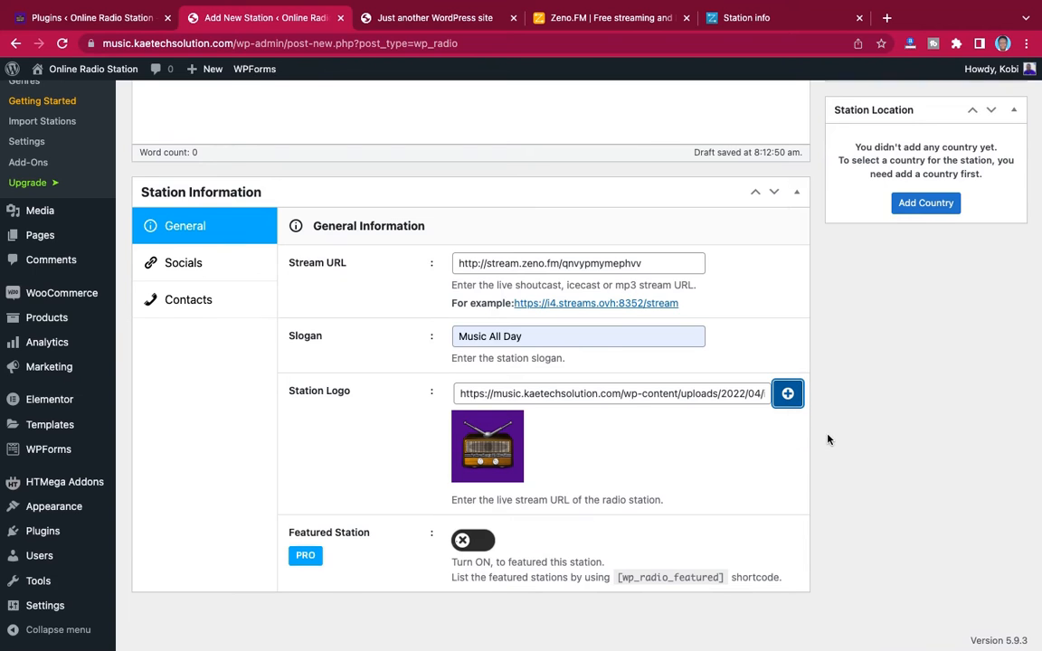
scroll(827, 437, "up", 3)
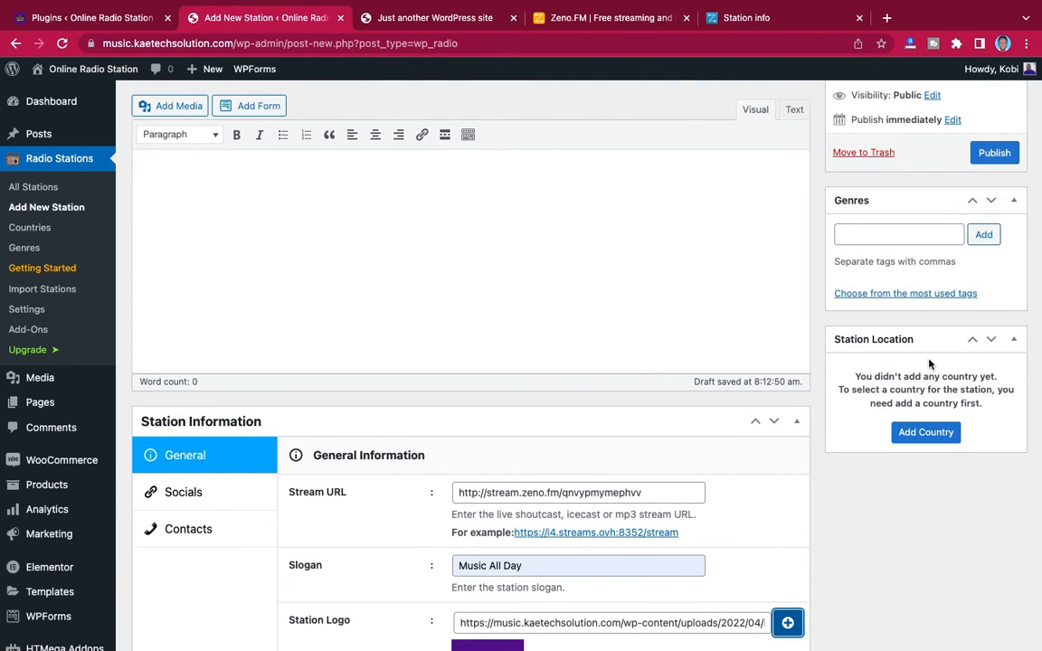
left_click(926, 434)
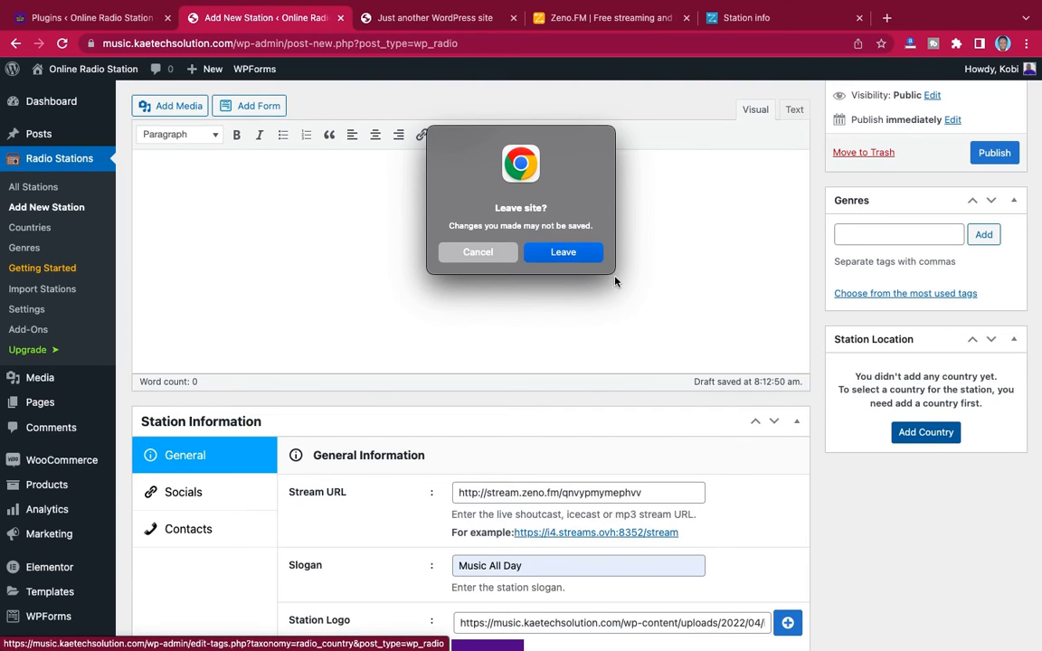
left_click(479, 252)
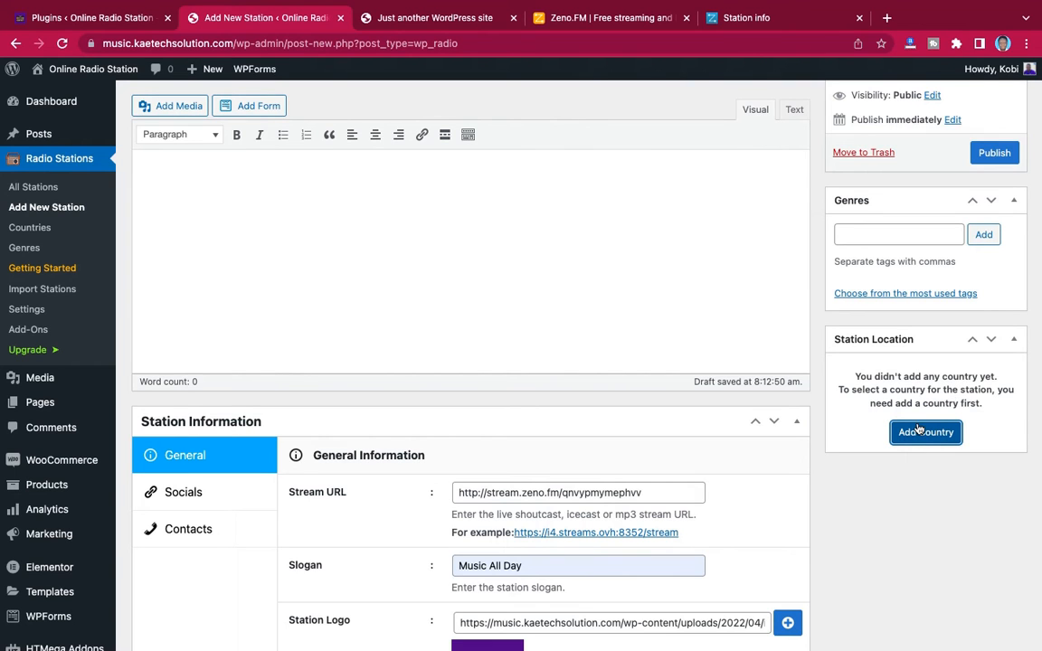
Add the genres Afrobeat, Hip-Hop and Gospel to the station
scroll(796, 337, "up", 2)
left_click(887, 304)
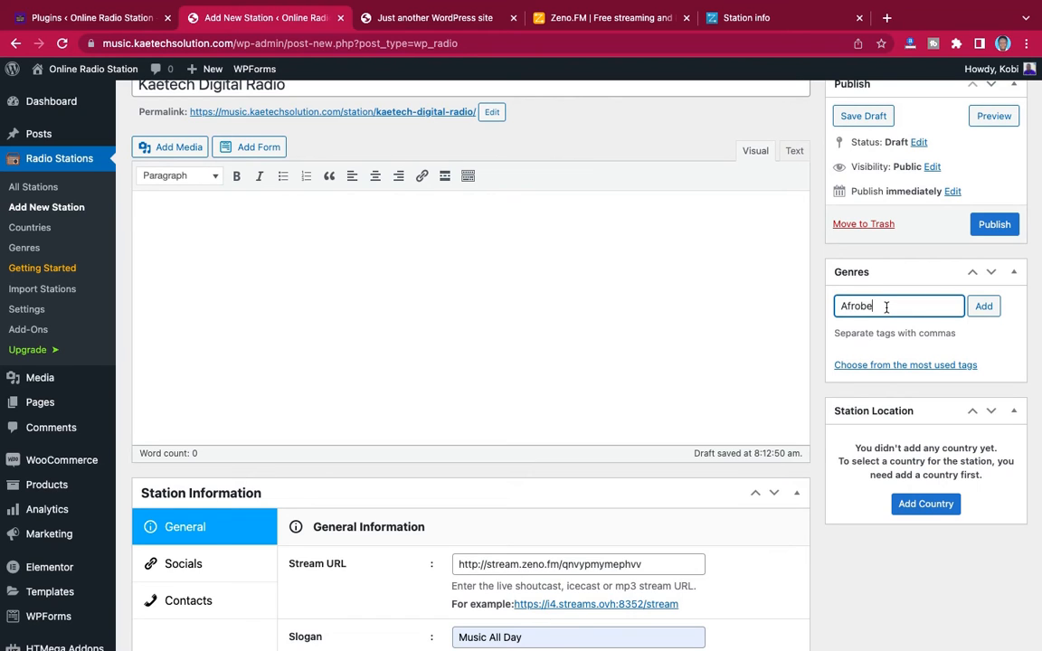
type("Afrobeat")
left_click(986, 307)
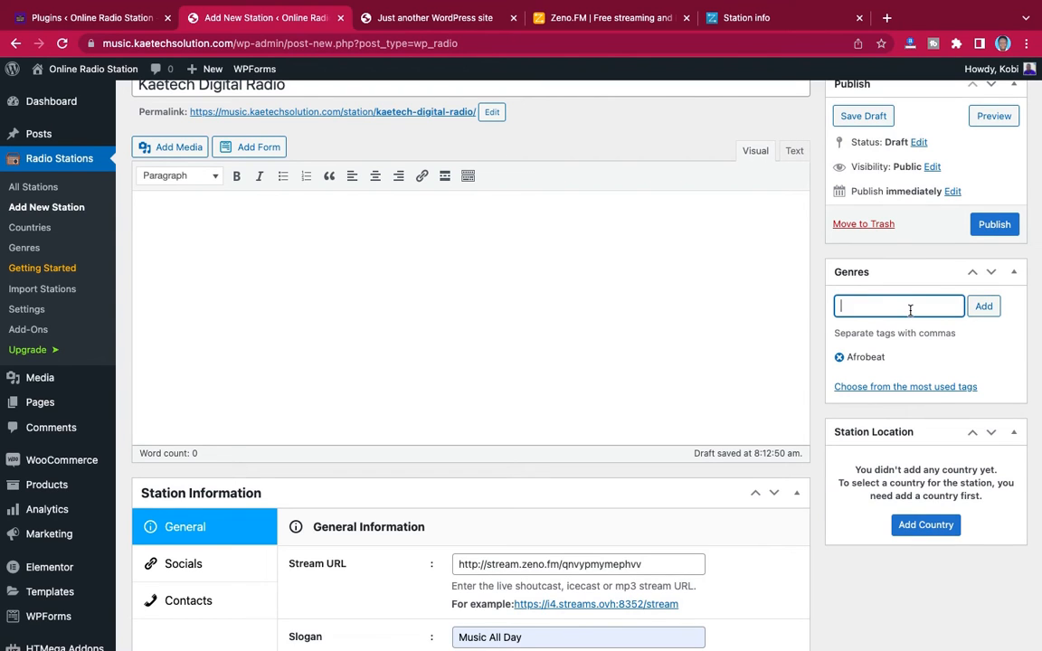
scroll(909, 310, "up", 2)
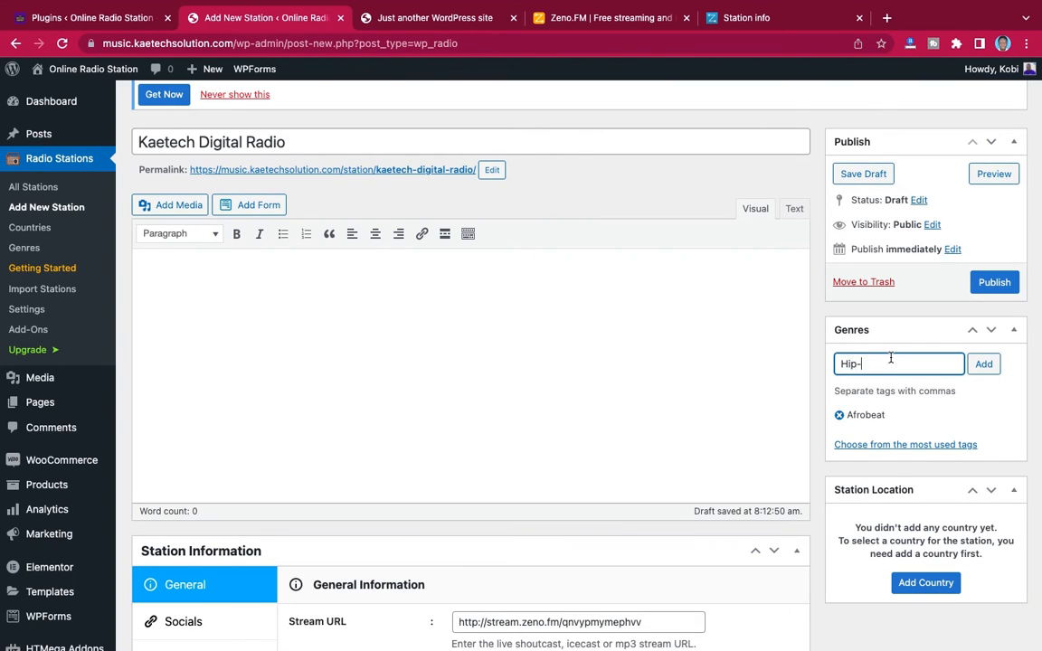
type("Hip-Hop")
left_click(984, 365)
type("Gospe")
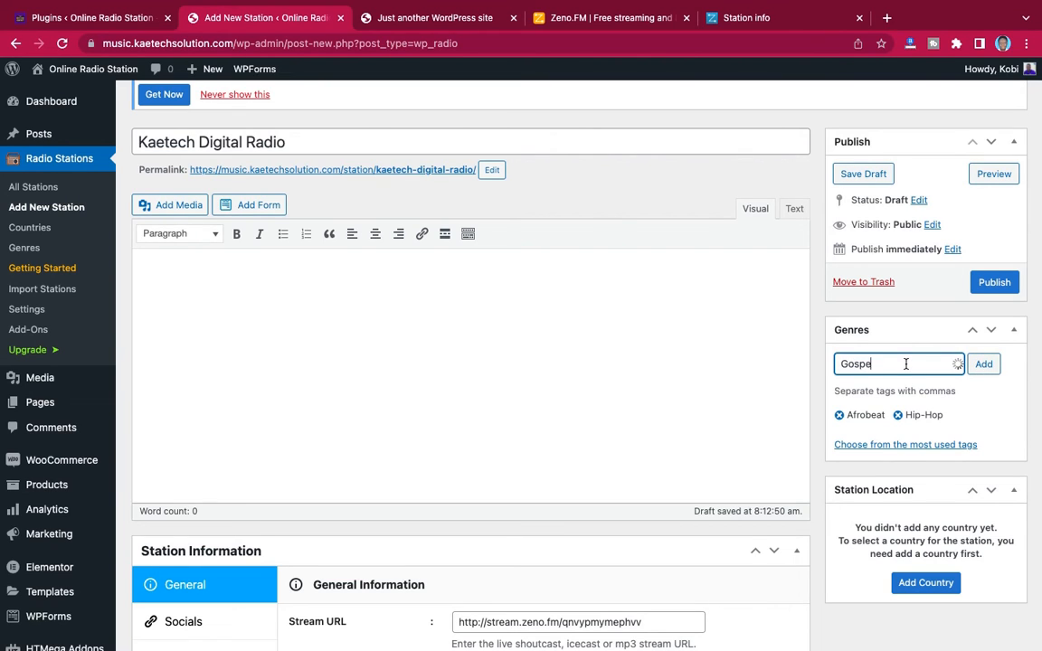
type("l")
left_click(983, 366)
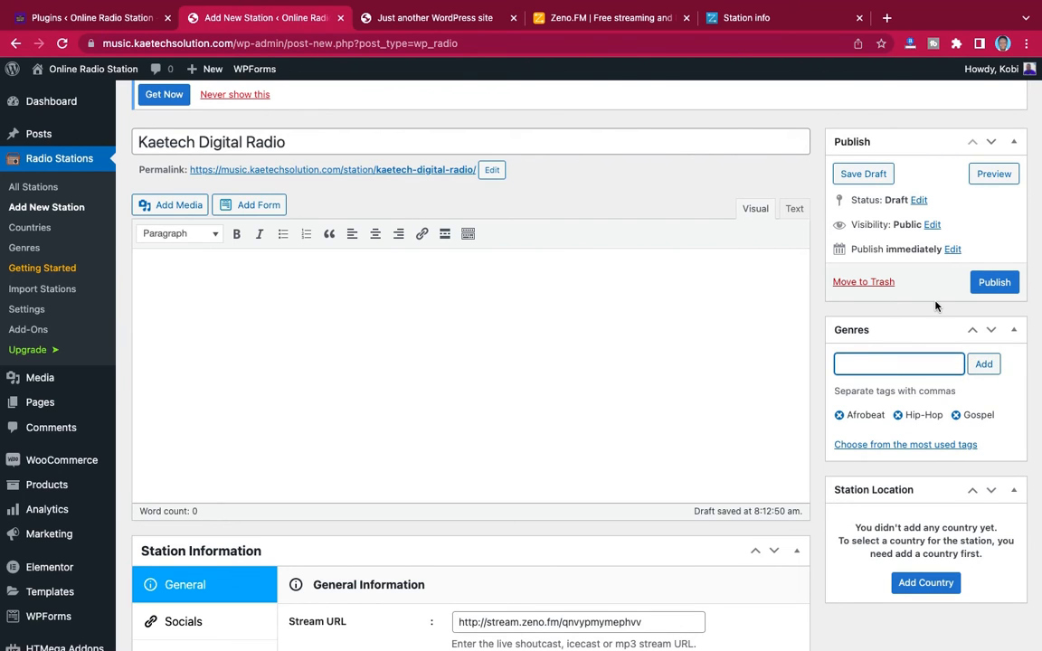
Publish the Kaetech Digital Radio station
scroll(936, 303, "up", 2)
scroll(912, 333, "down", 1)
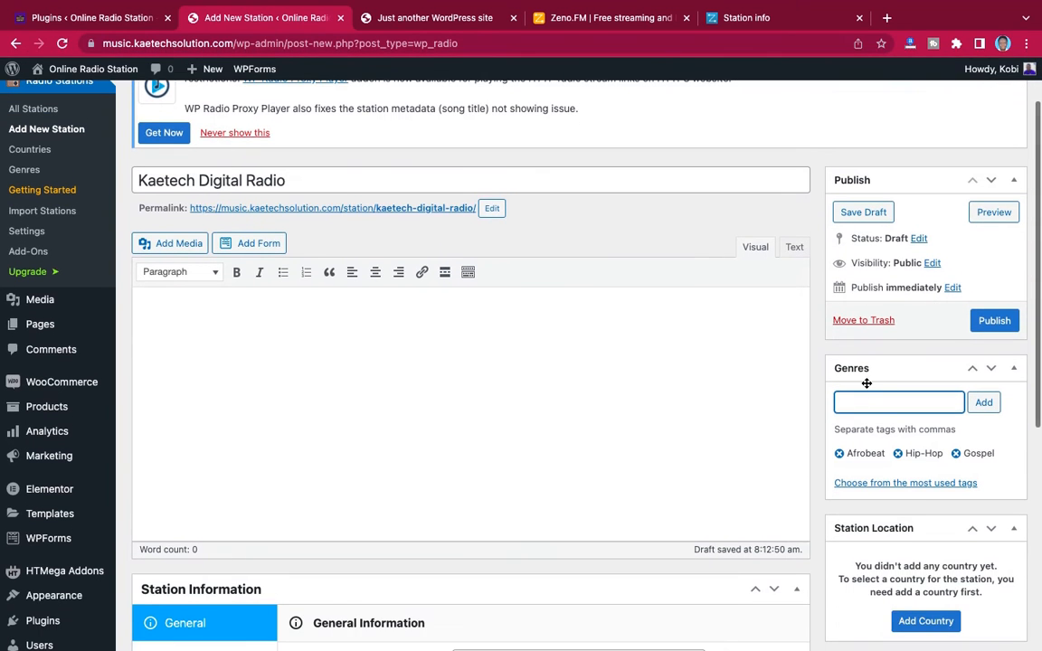
left_click(994, 326)
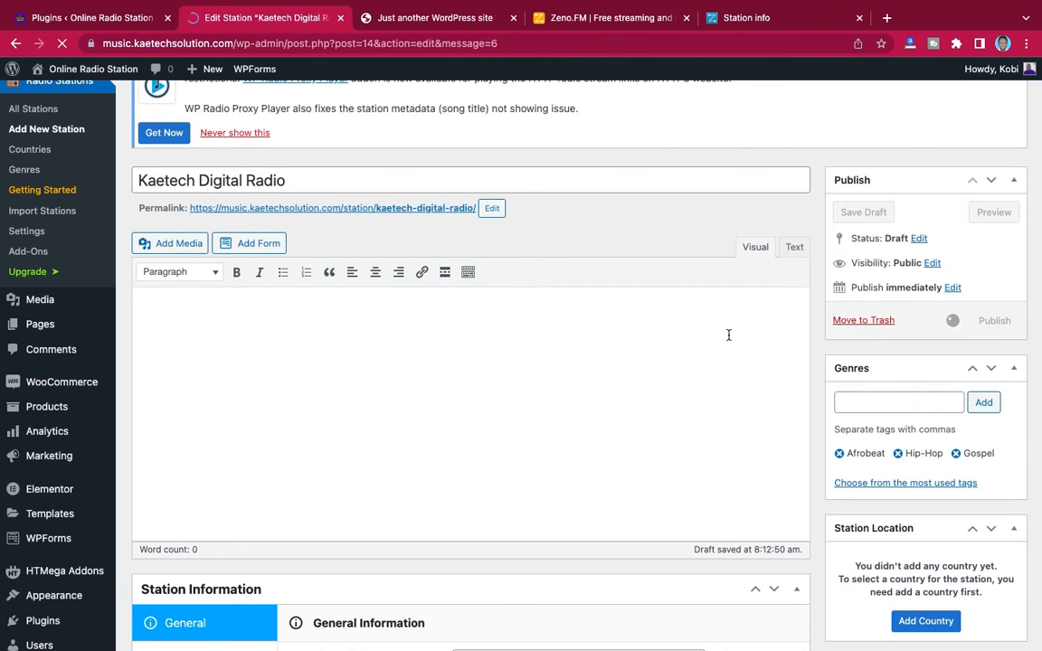
Add Ghana as a new country in the radio station countries
scroll(728, 335, "down", 10)
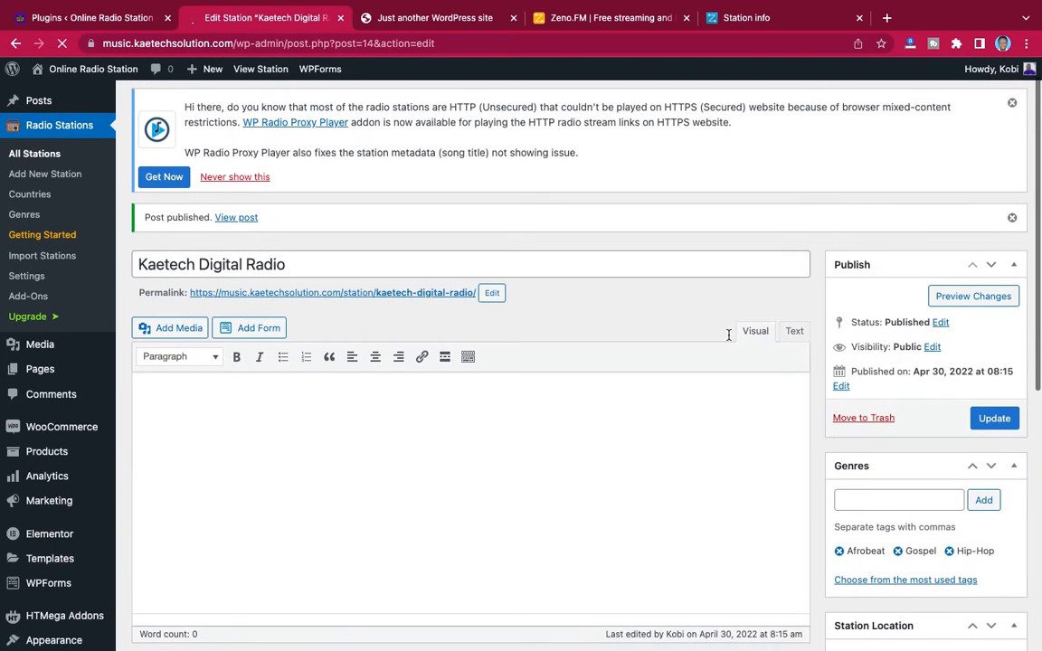
left_click(28, 195)
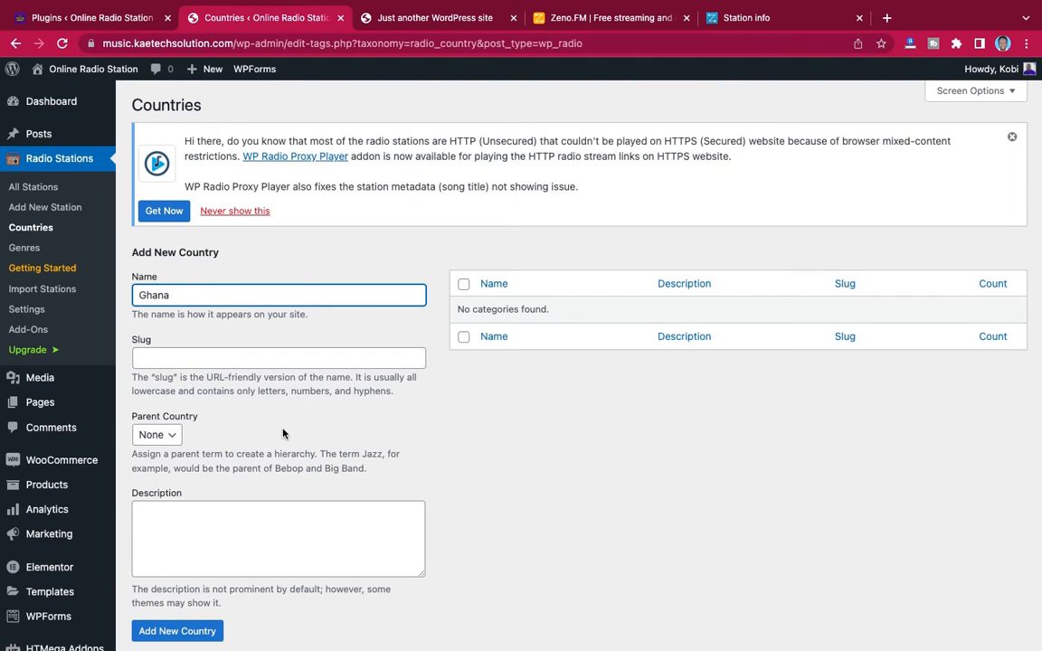
scroll(283, 434, "down", 4)
left_click(177, 463)
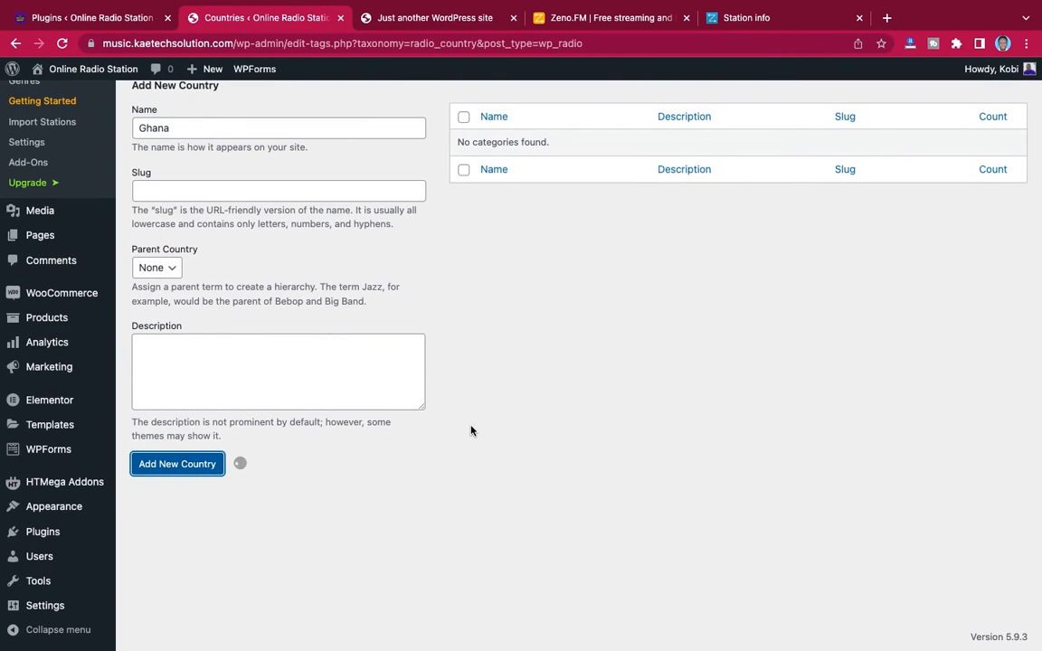
scroll(284, 258, "up", 4)
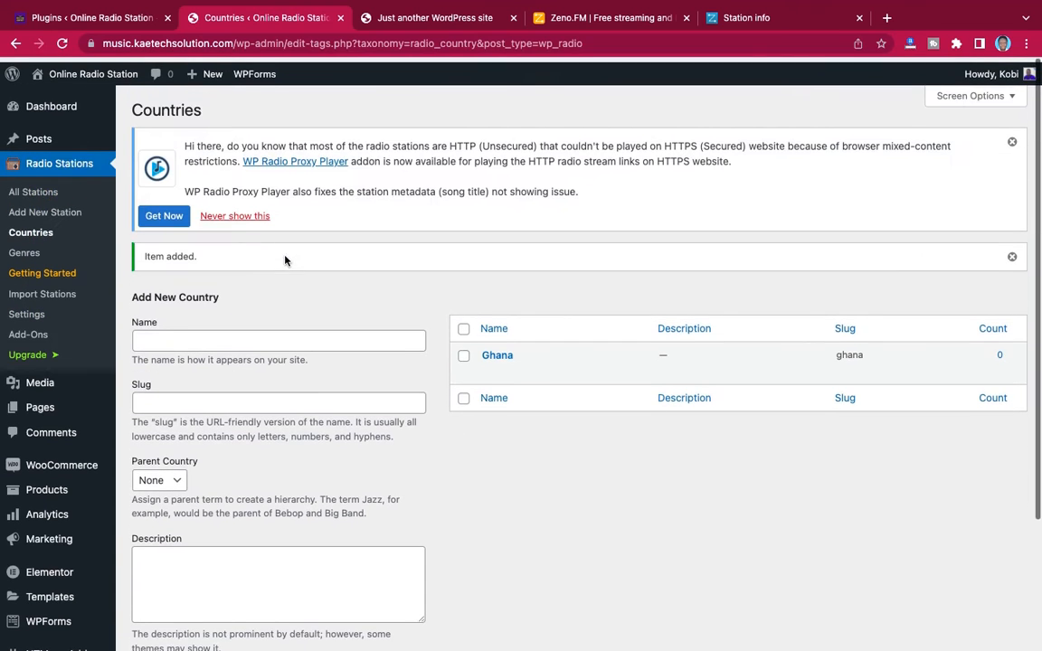
Open the Kaetech Digital Radio station for editing and set its location country to Ghana
left_click(30, 187)
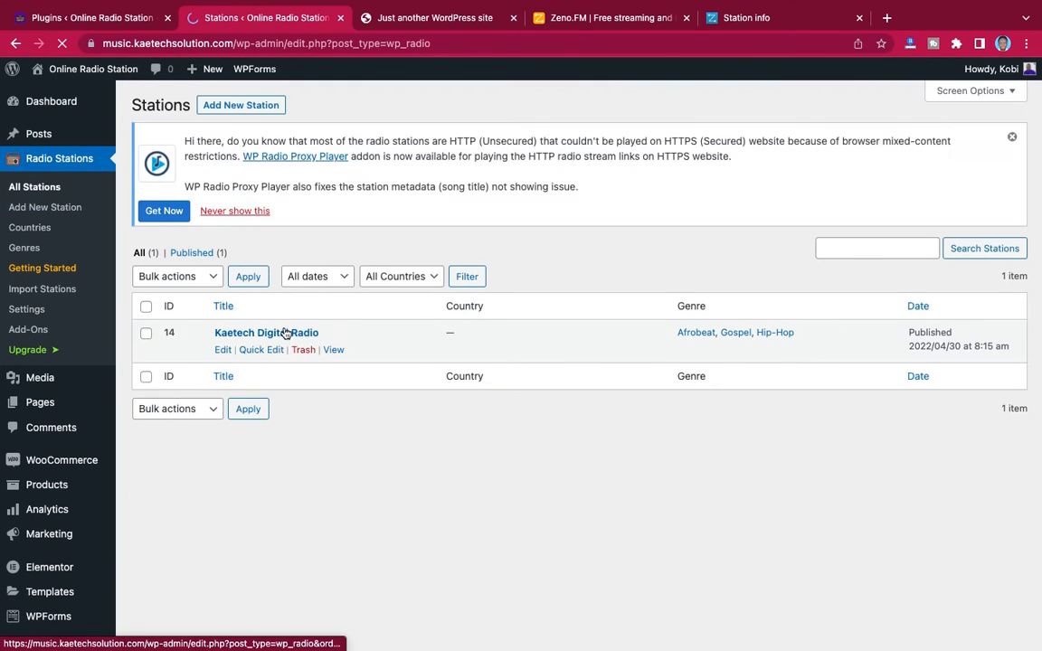
left_click(275, 334)
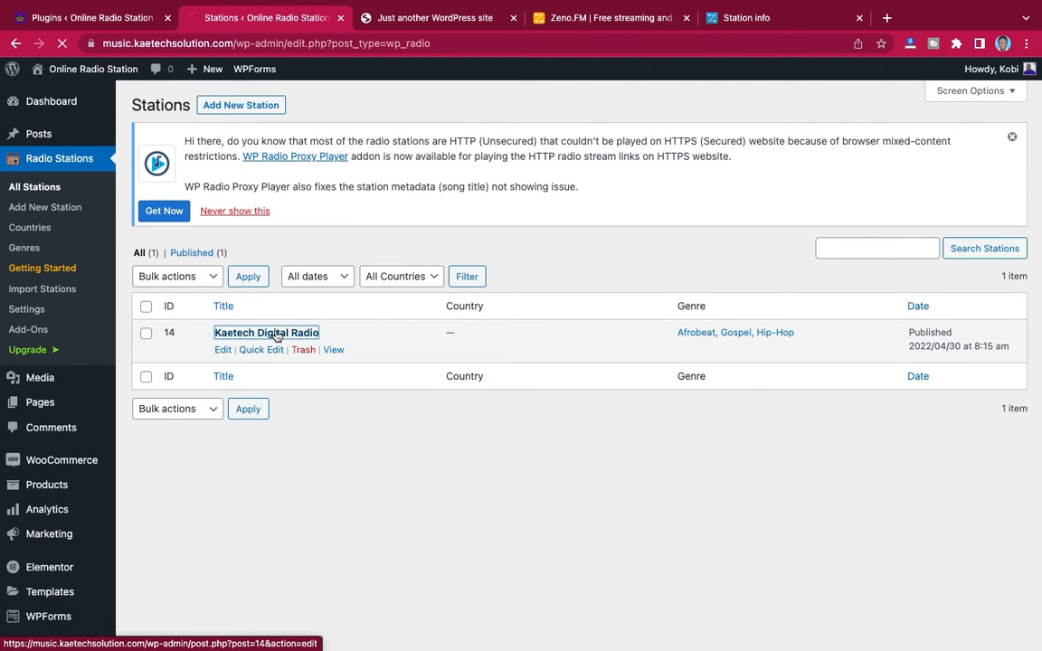
scroll(690, 393, "down", 5)
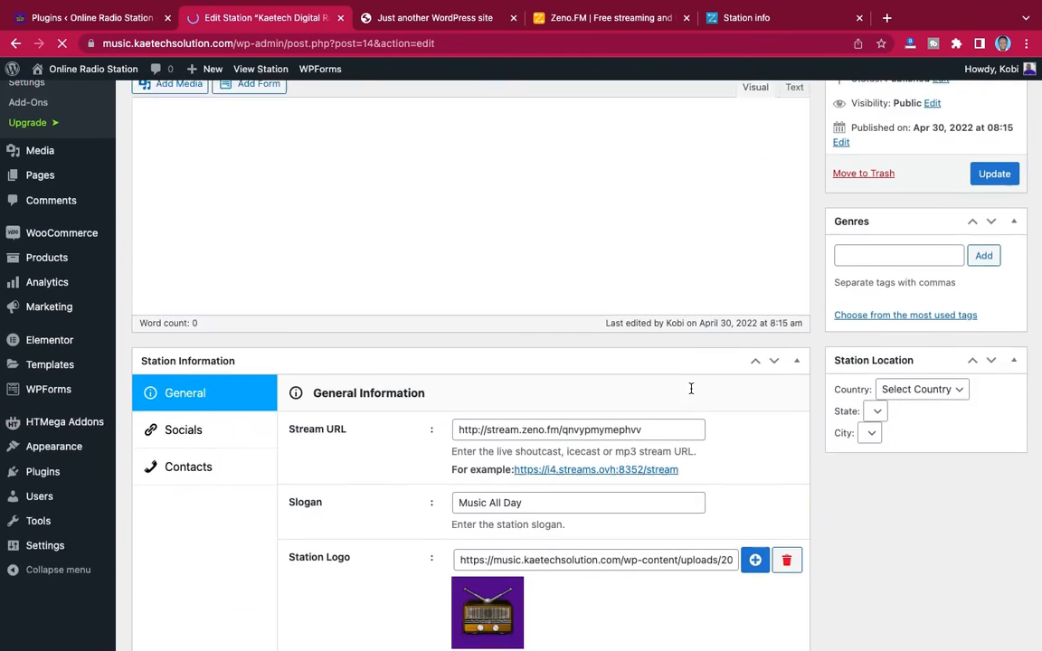
left_click(936, 360)
scroll(936, 407, "up", 3)
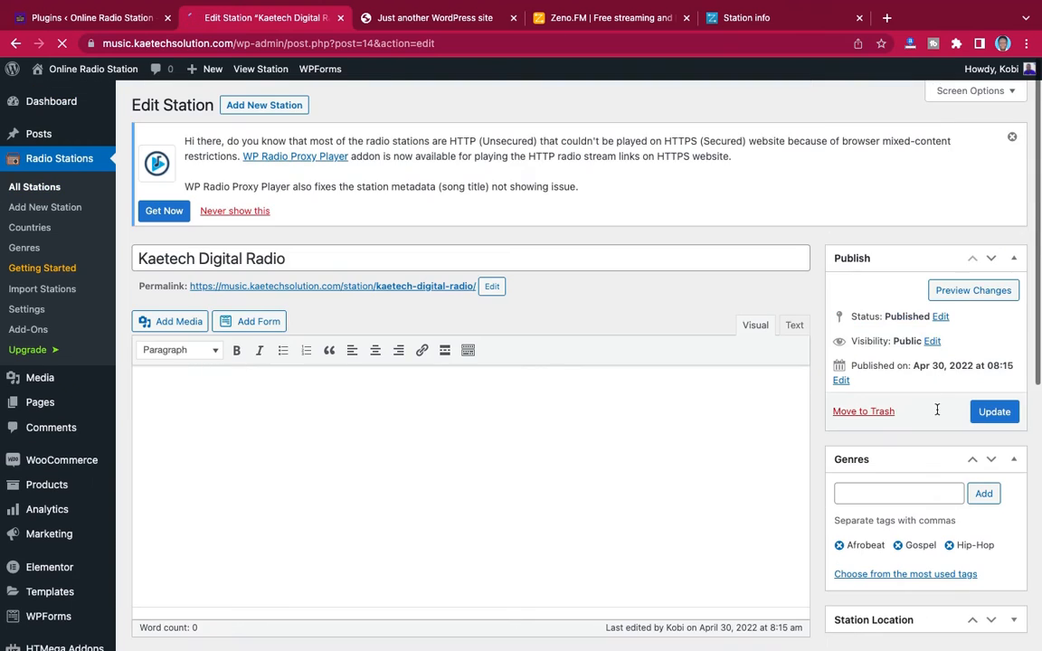
scroll(940, 416, "down", 4)
scroll(920, 321, "up", 3)
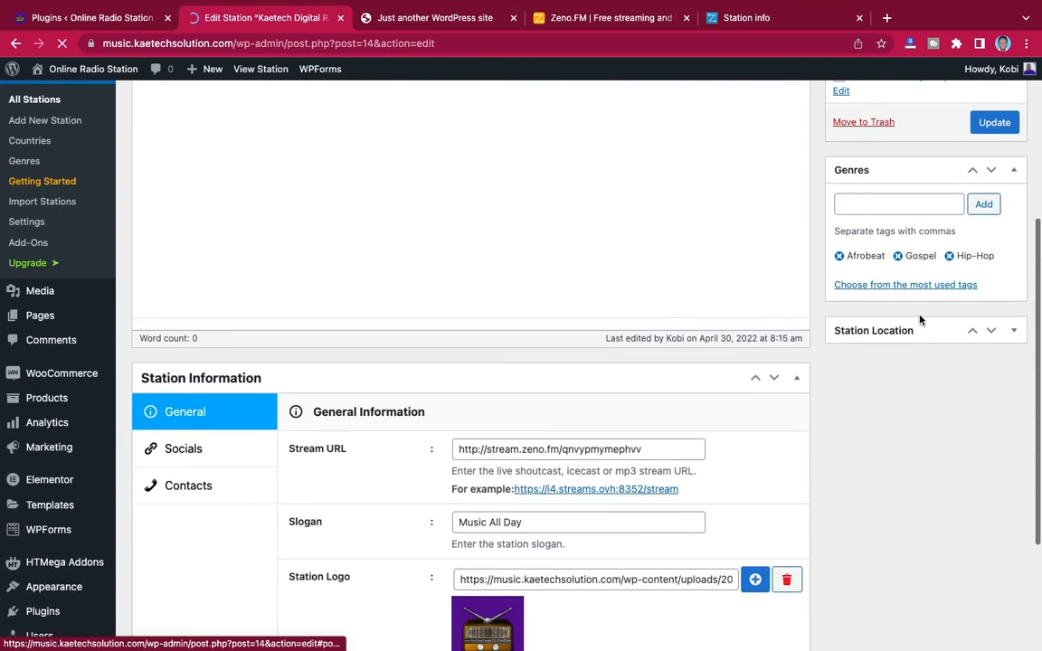
left_click(1013, 391)
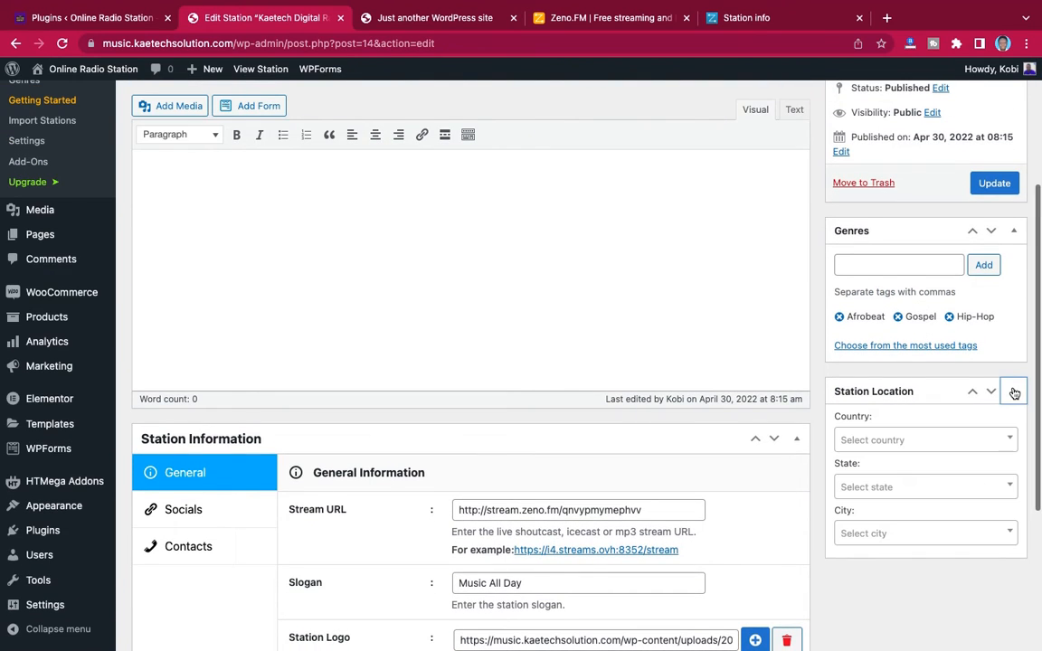
left_click(921, 440)
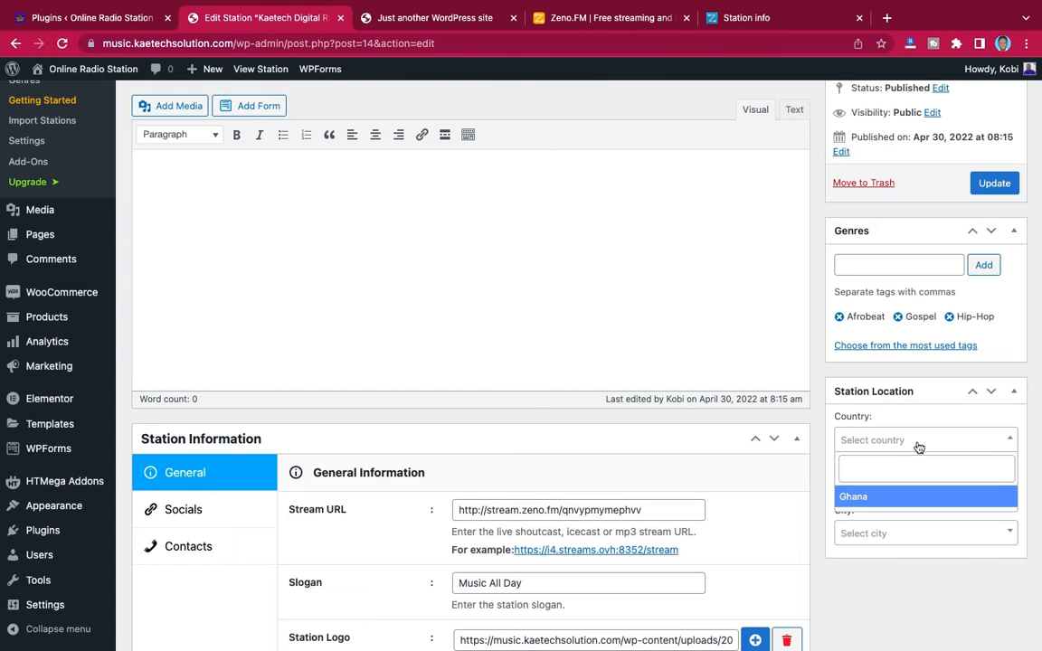
left_click(898, 497)
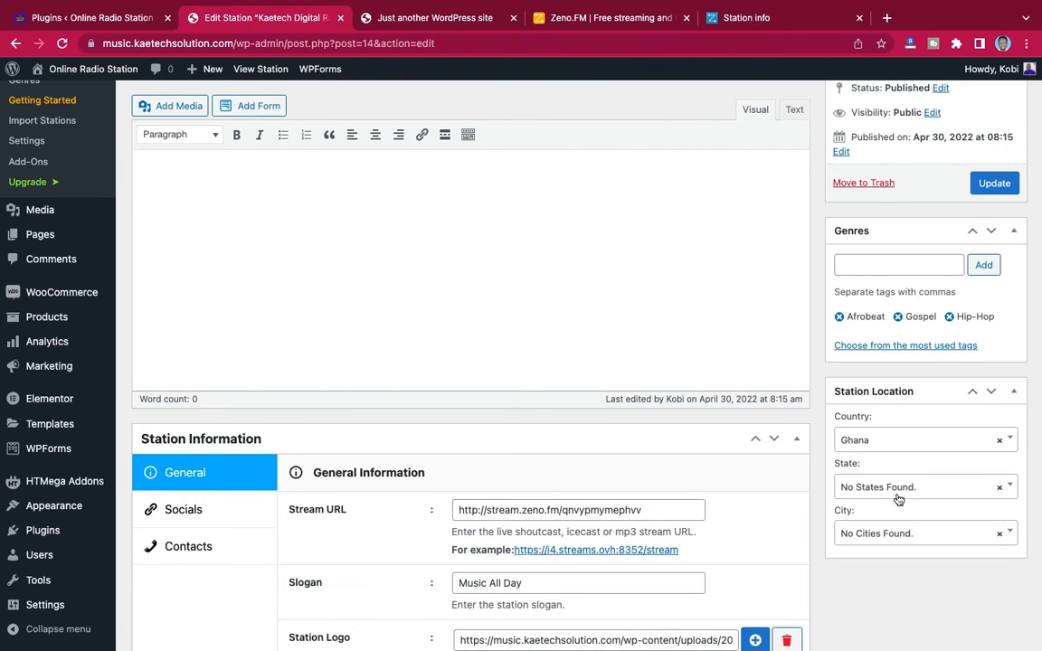
Check the state and city choices in the station location, and update the station
left_click(894, 490)
left_click(893, 491)
left_click(951, 486)
left_click(894, 533)
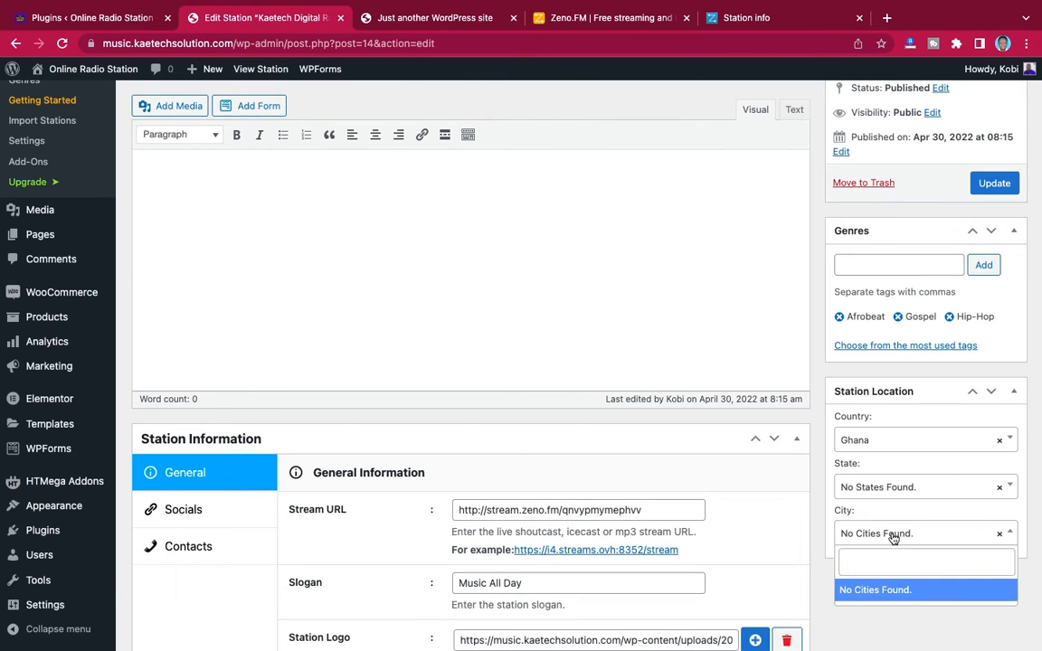
left_click(892, 534)
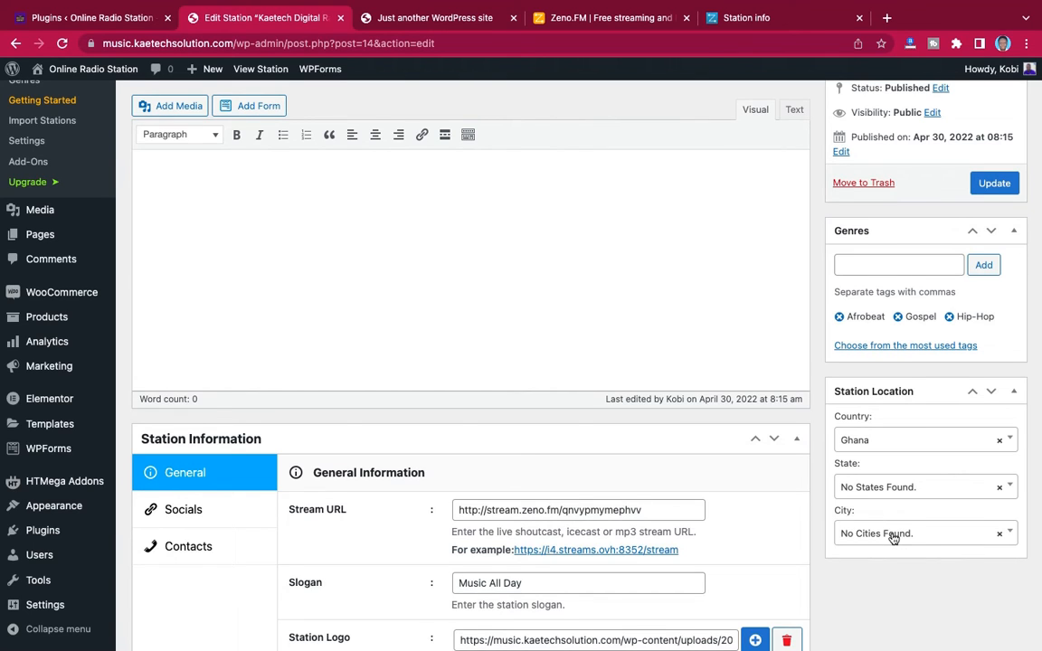
left_click(994, 184)
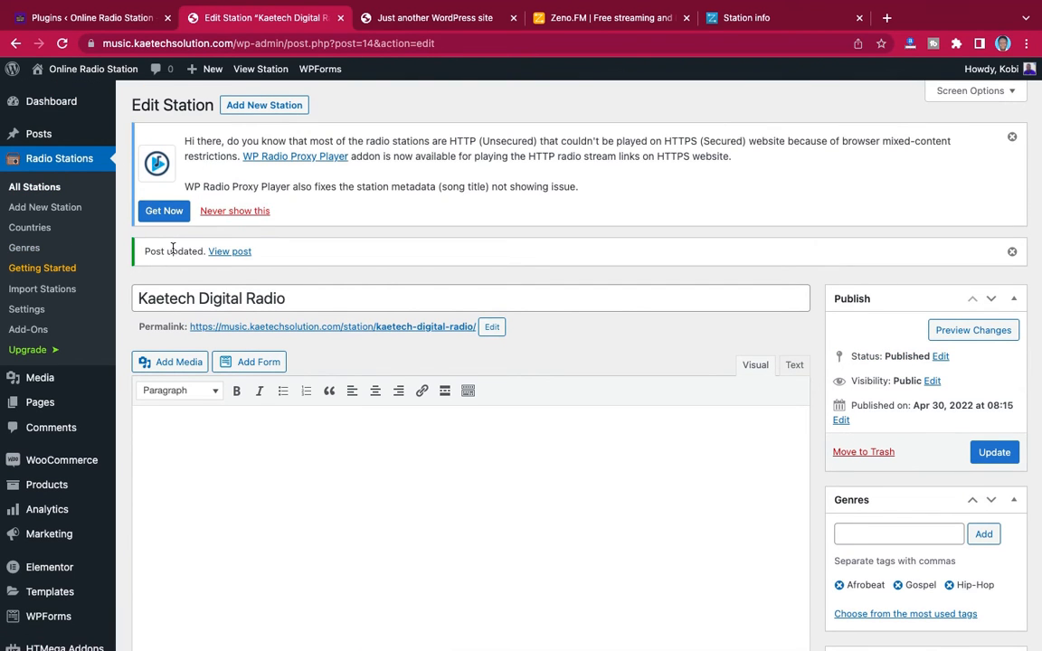
Check the country shown in the stations list and open the Ghana country entry to view its details
left_click(38, 187)
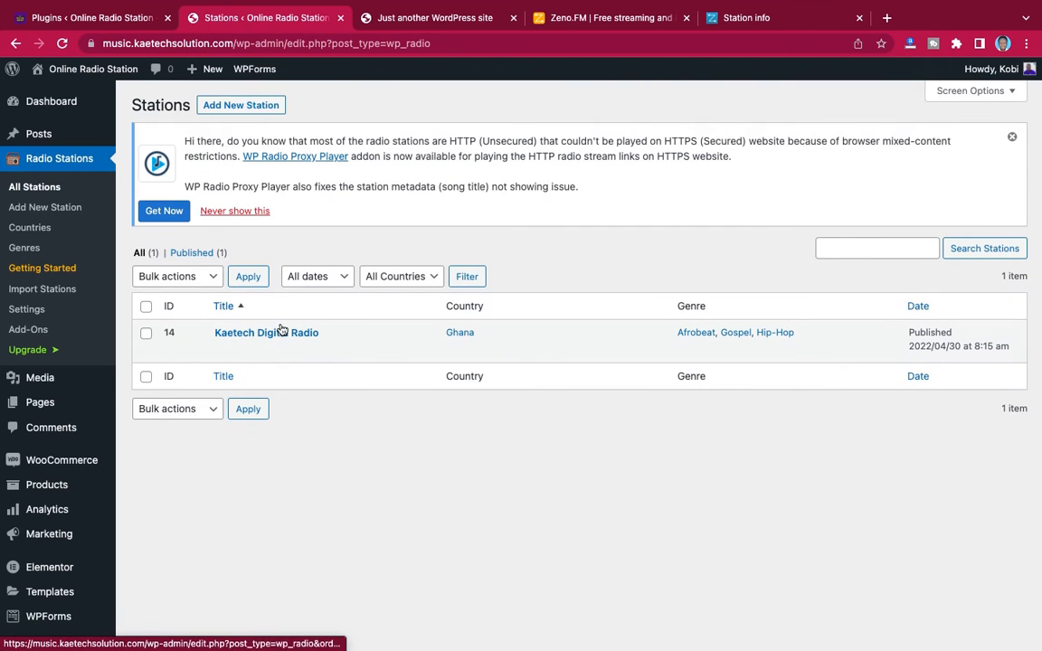
left_click(30, 227)
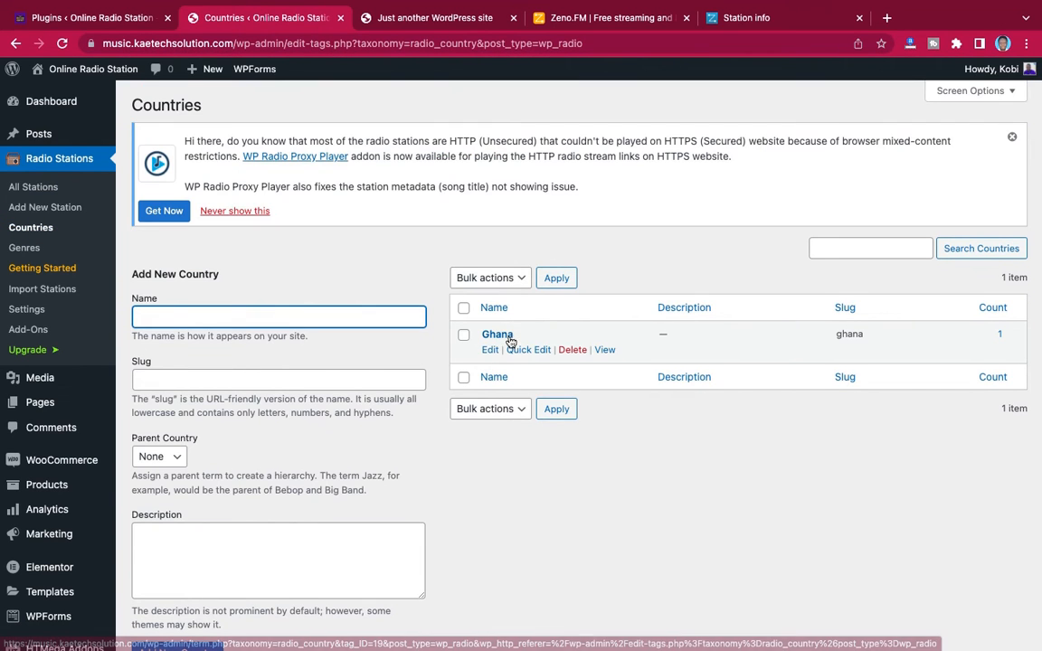
left_click(500, 337)
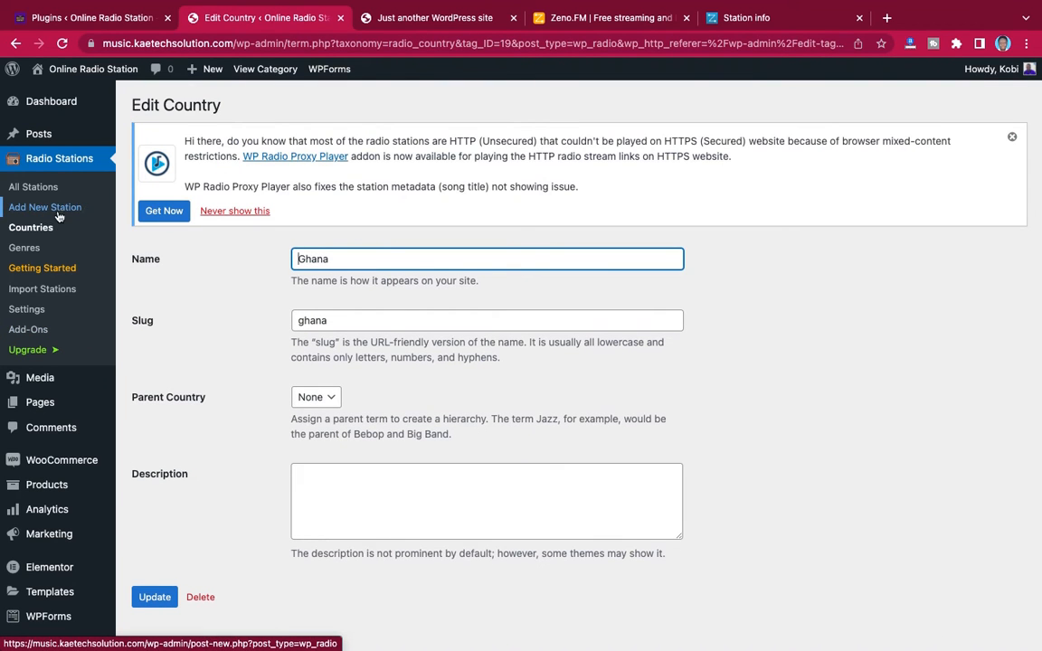
From the stations list, open the public page of Kaetech Digital Radio in a new browser tab
left_click(36, 181)
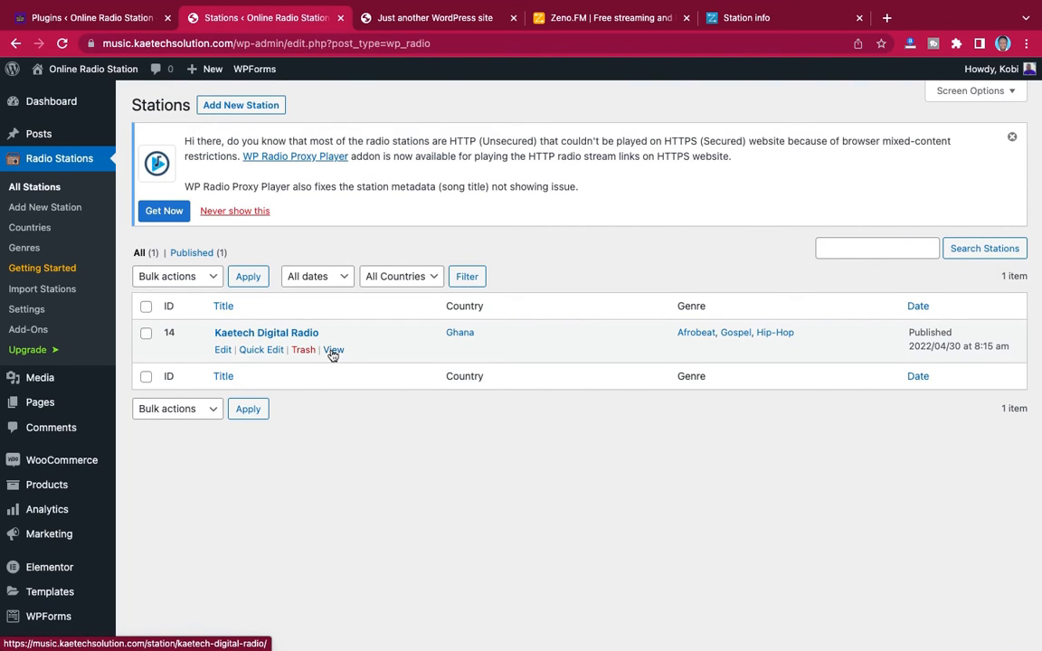
right_click(333, 354)
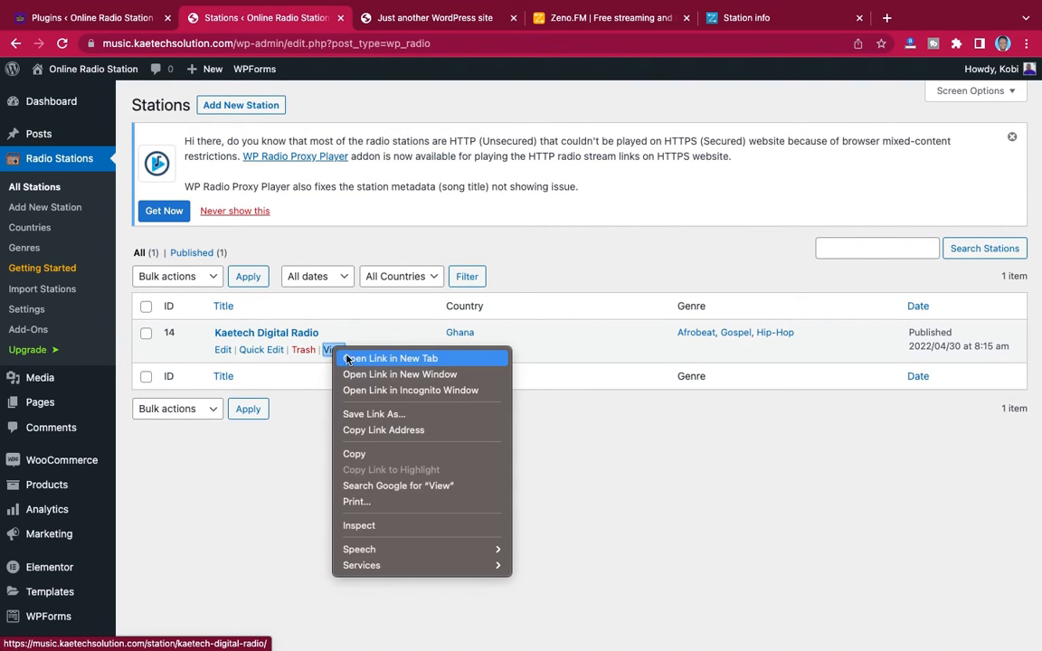
left_click(348, 359)
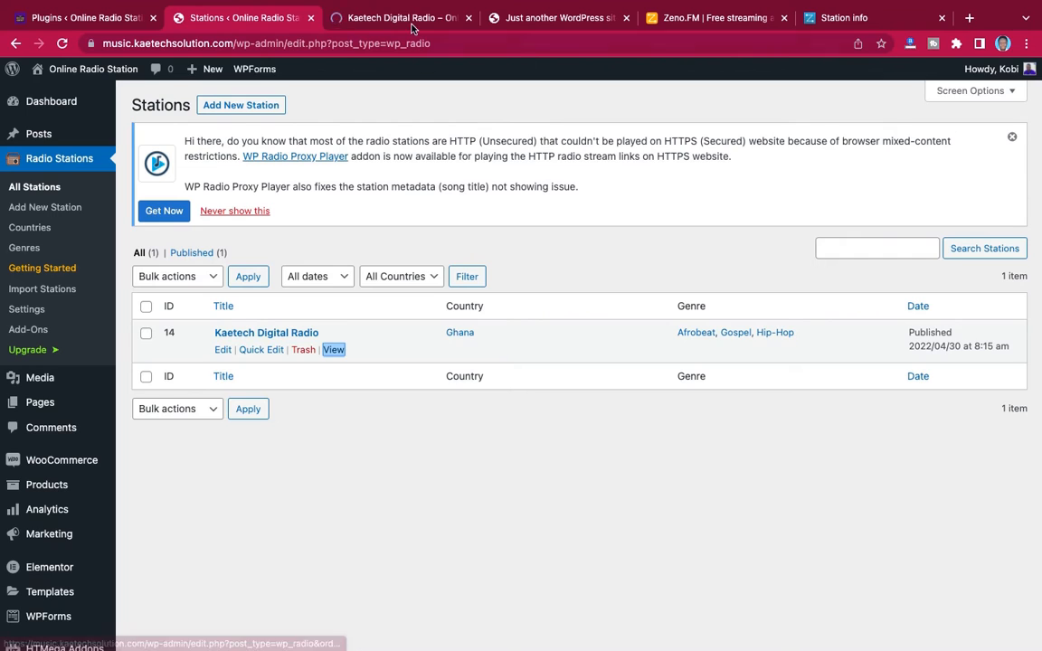
left_click(408, 19)
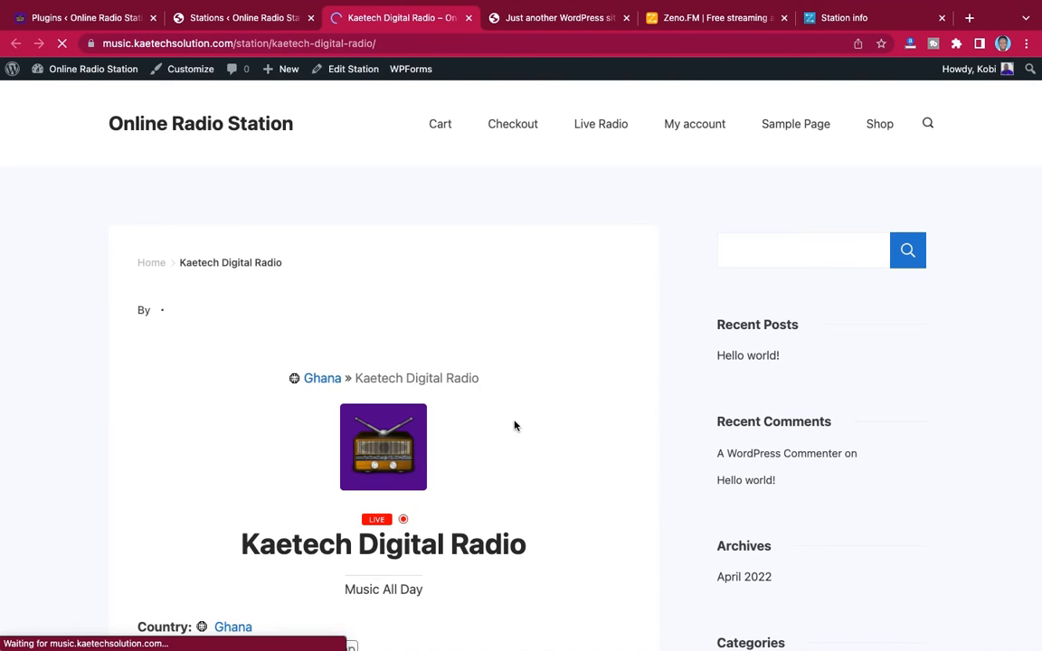
Play and pause the live stream on the station page, and review the station's logo, slogan, genres, social links and contacts
scroll(515, 425, "down", 5)
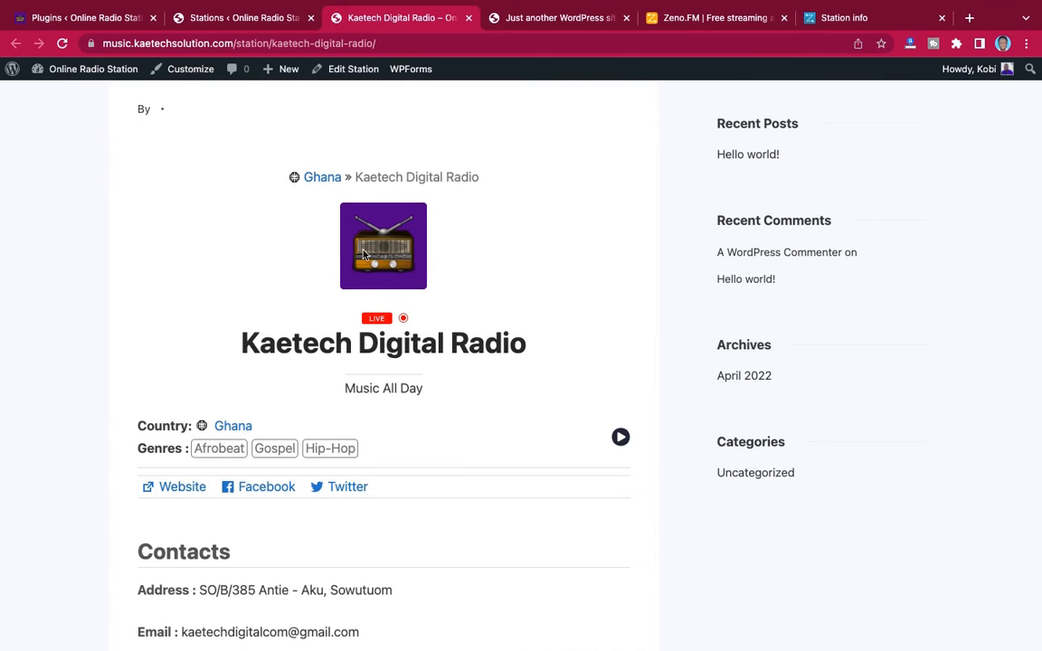
left_click(620, 437)
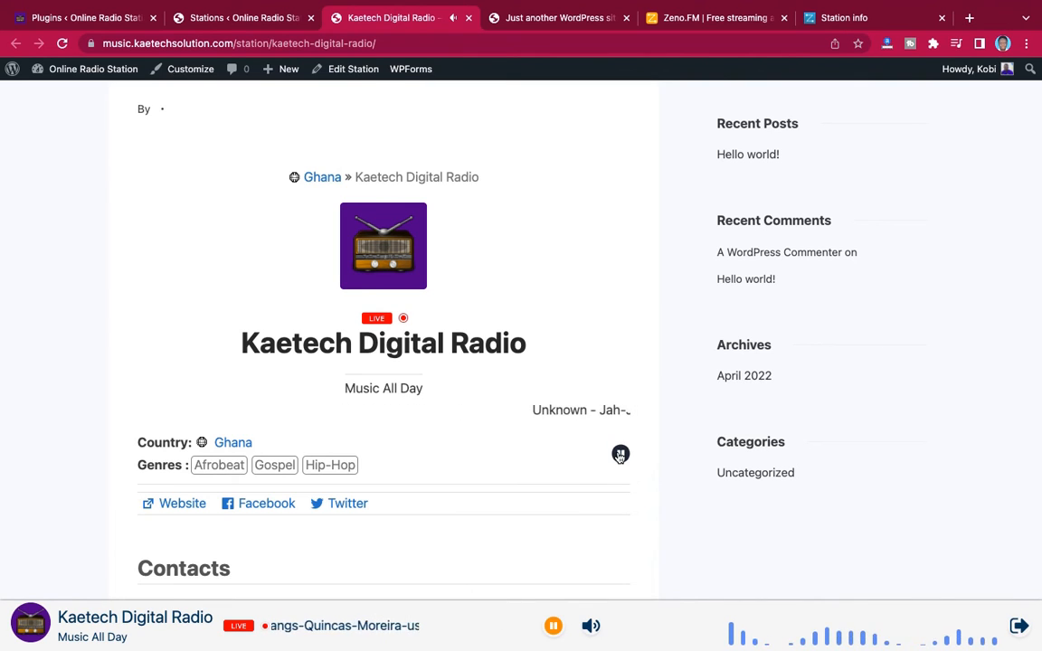
left_click(619, 453)
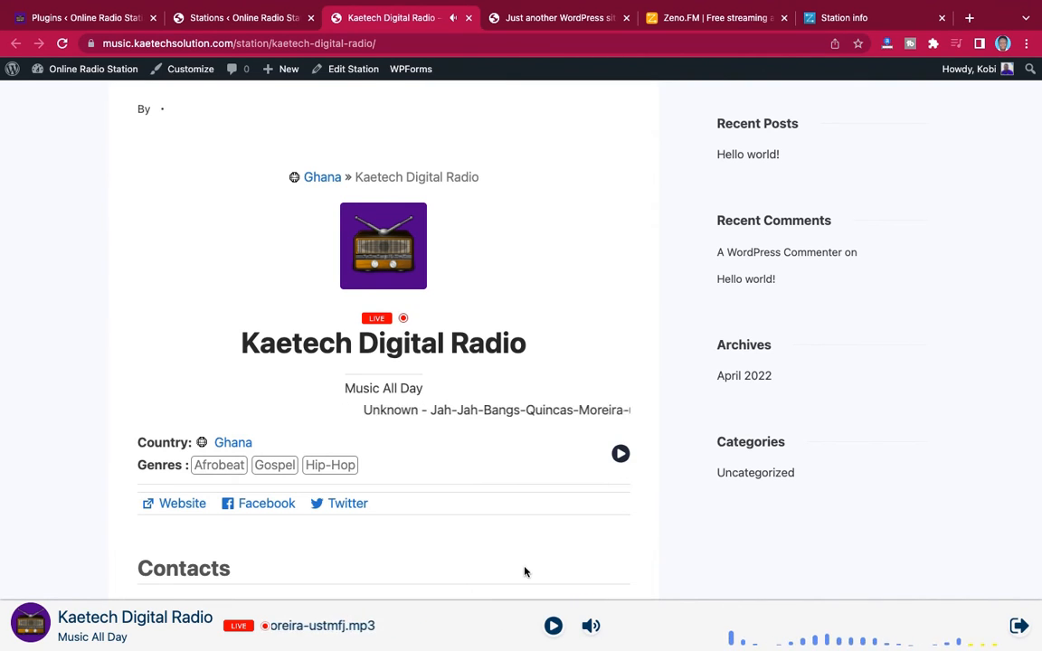
scroll(523, 567, "down", 1)
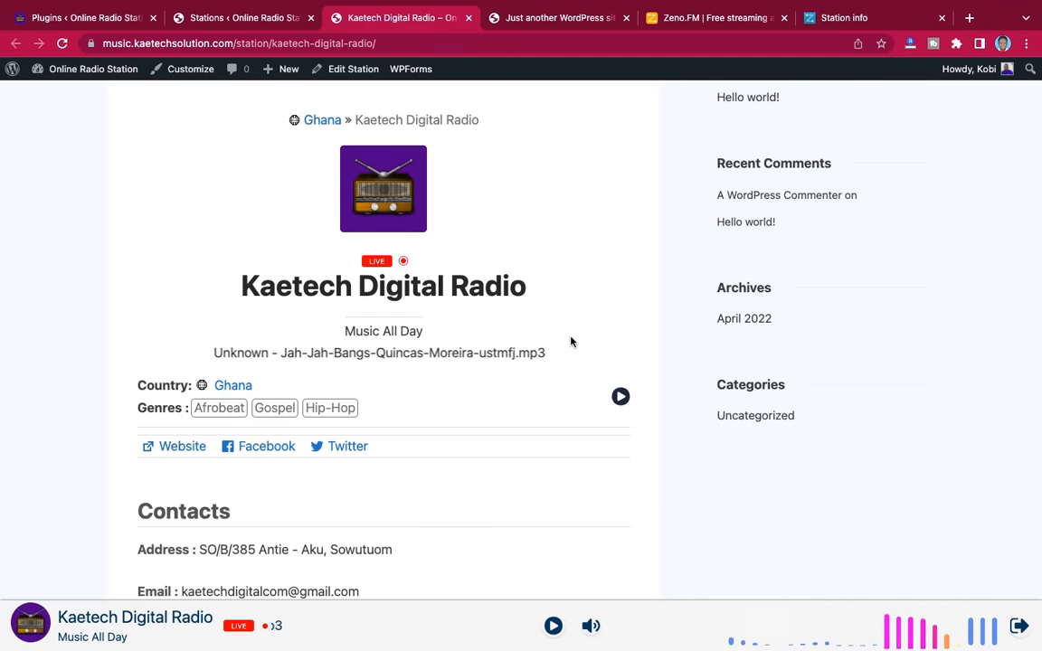
scroll(570, 342, "up", 2)
scroll(585, 389, "up", 2)
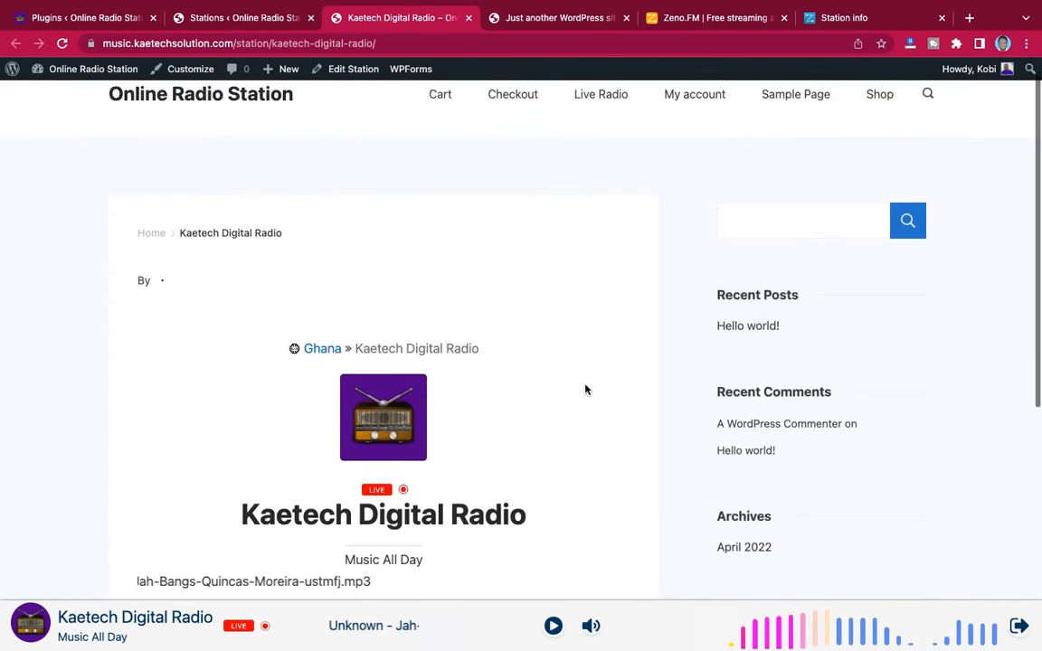
scroll(577, 365, "down", 2)
scroll(578, 367, "down", 4)
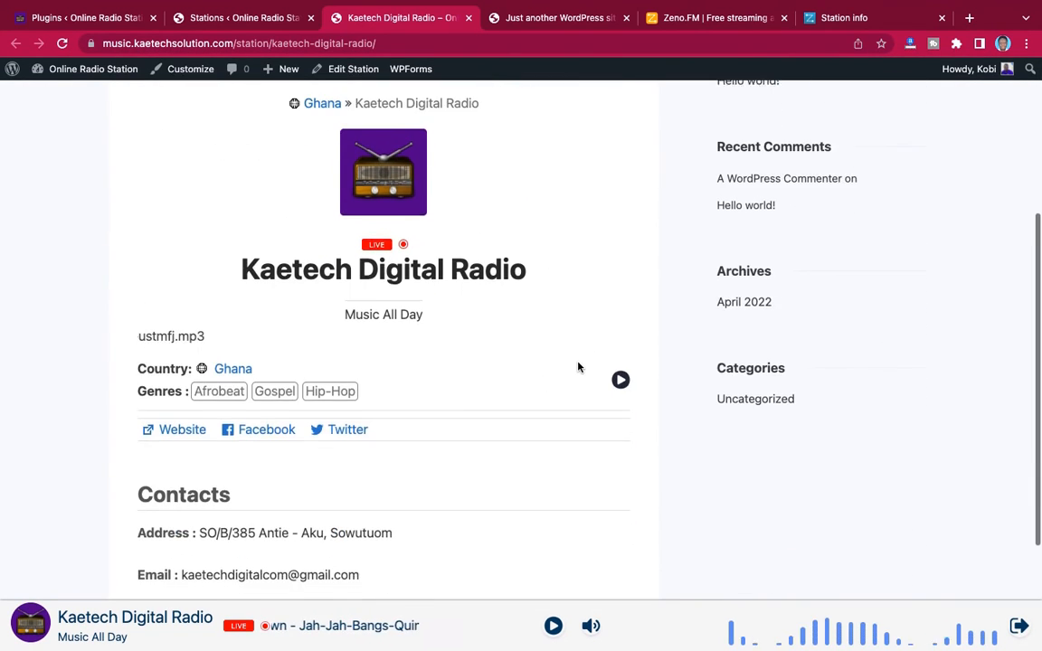
scroll(579, 368, "up", 3)
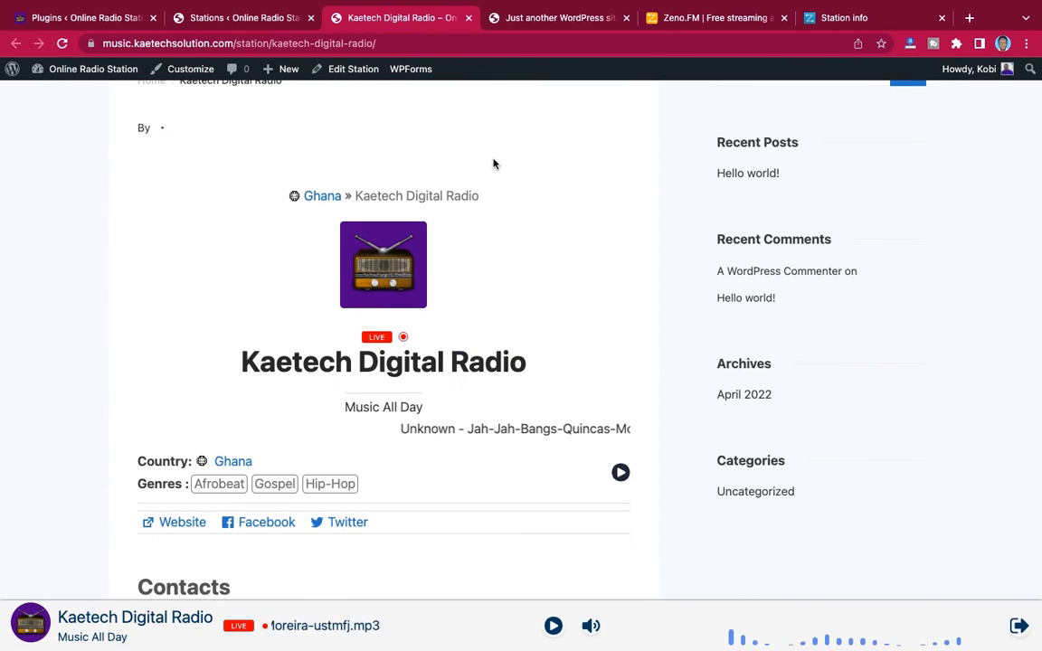
Review the Zeno.FM home page, the Zeno broadcast settings, the station page and the other site's installed plugins
left_click(694, 20)
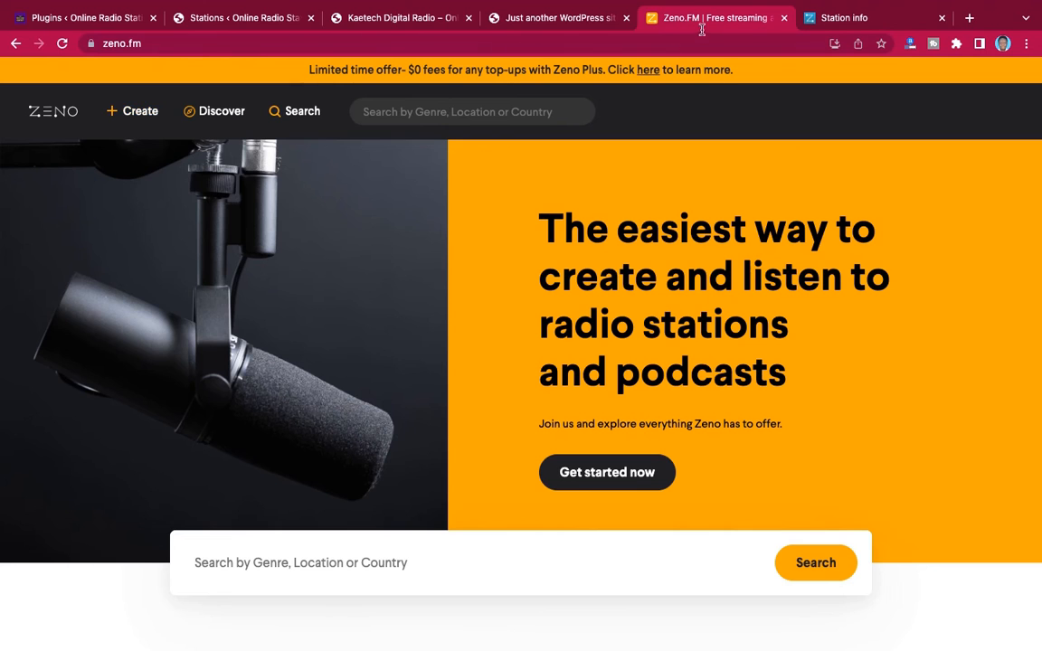
left_click(832, 20)
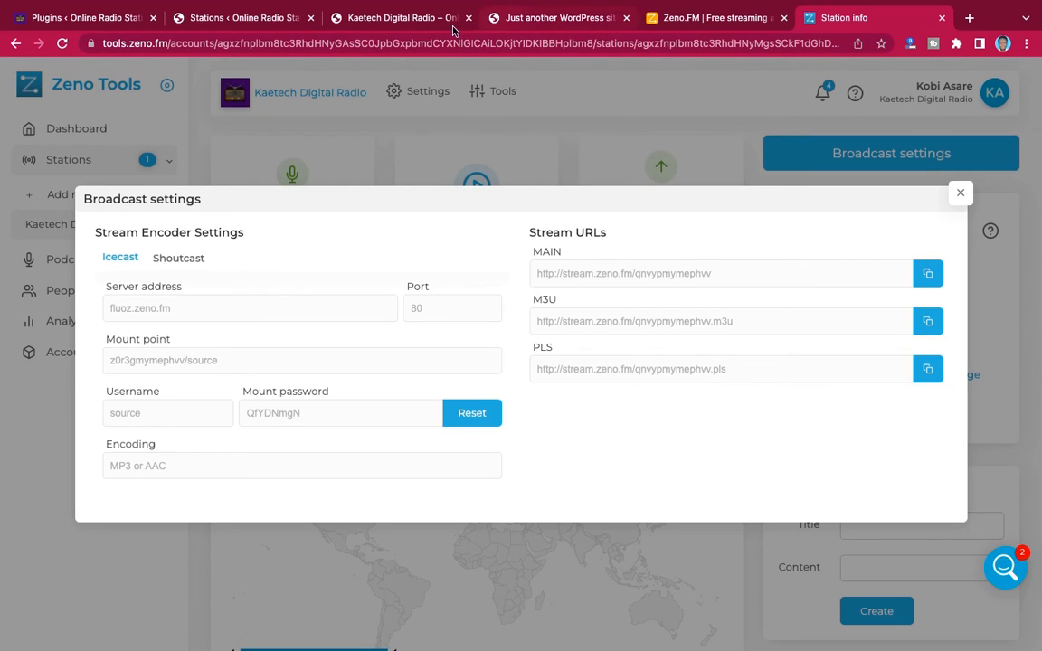
left_click(362, 18)
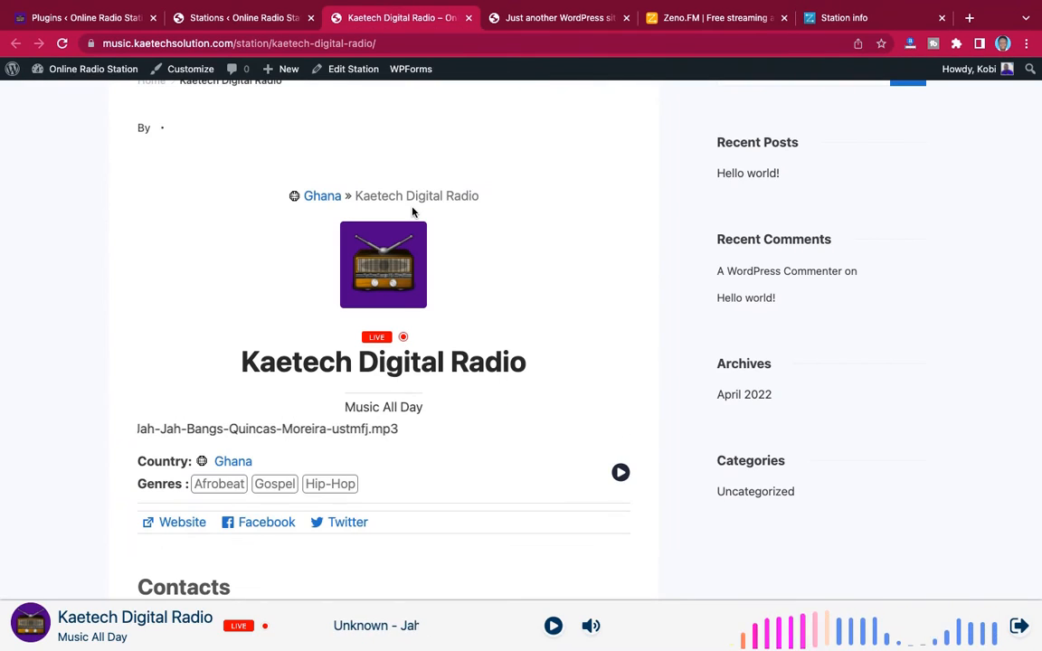
left_click(94, 22)
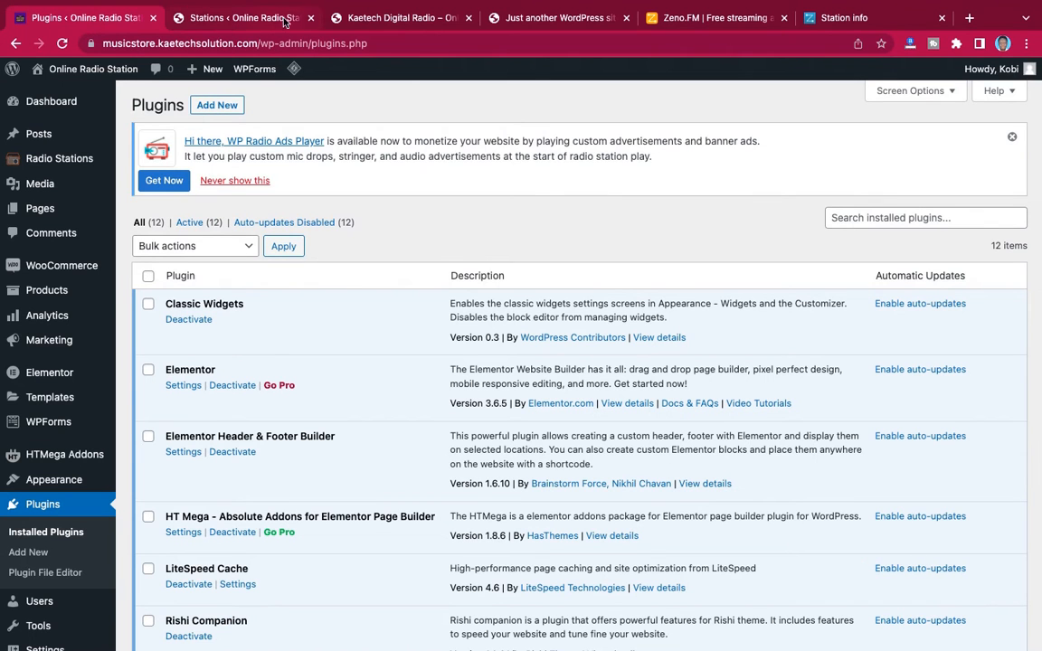
Open the station import page of the radio site and review the available countries, comparing the free ones with those marked PRO
left_click(250, 18)
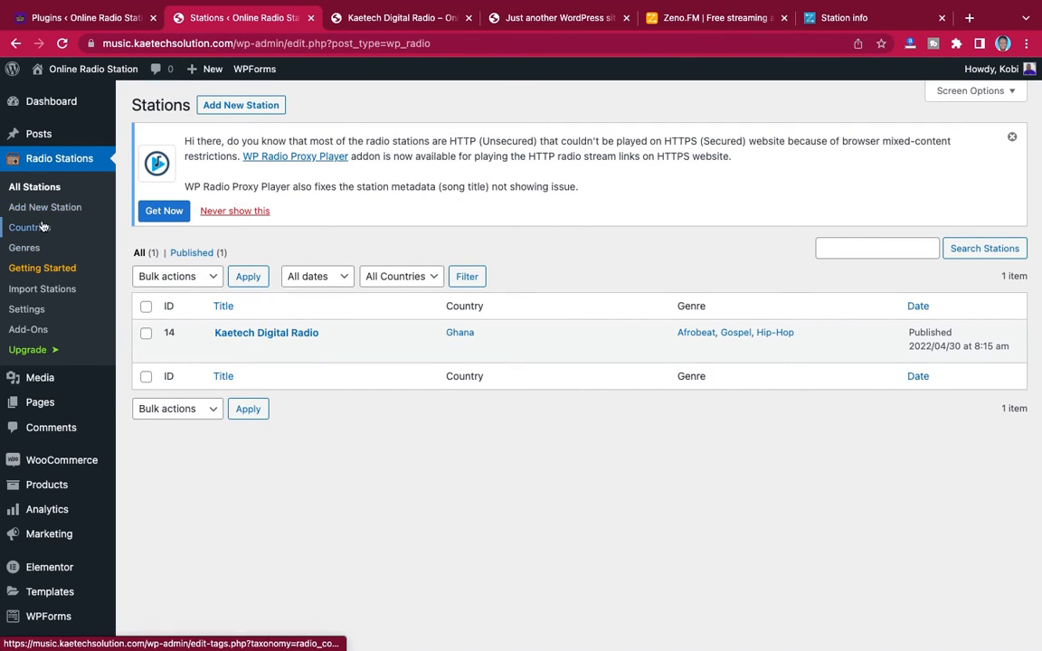
left_click(42, 291)
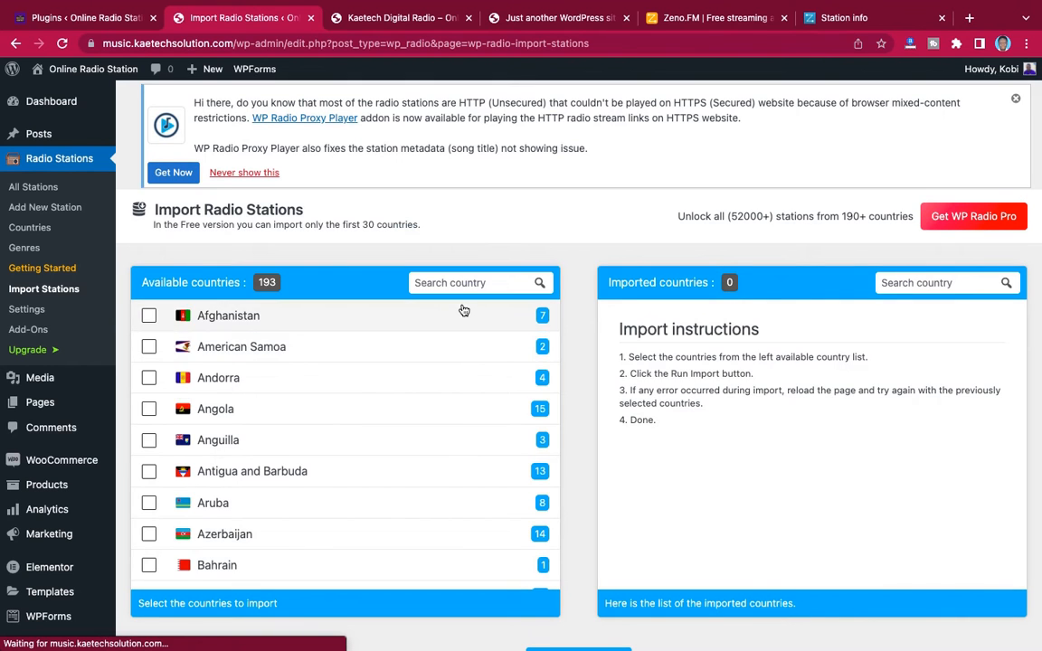
scroll(461, 310, "down", 6)
scroll(463, 311, "down", 10)
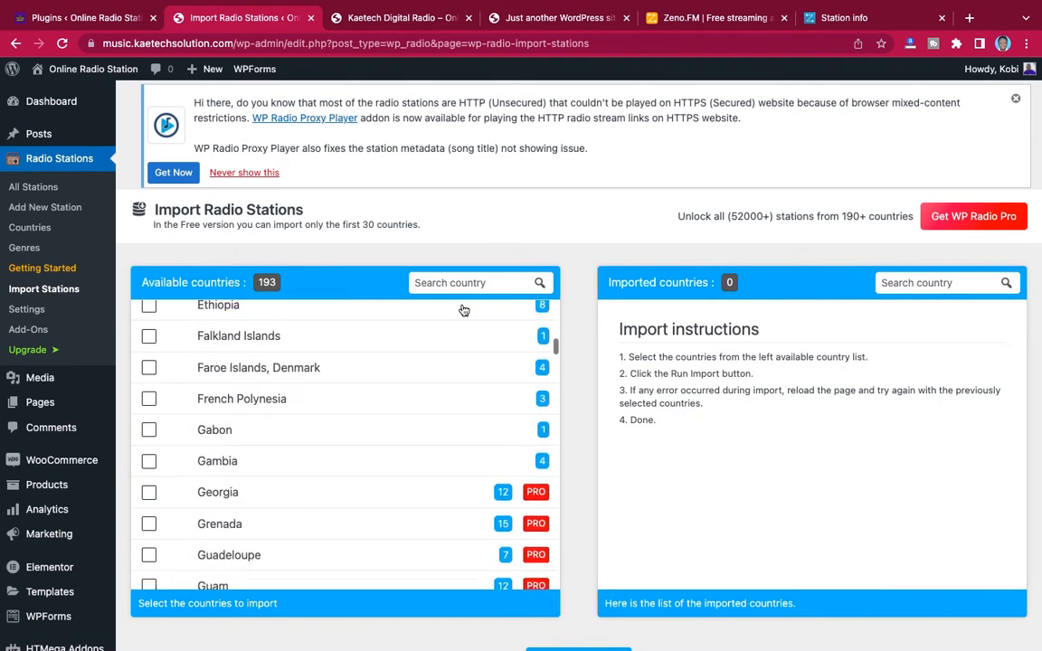
scroll(463, 311, "up", 3)
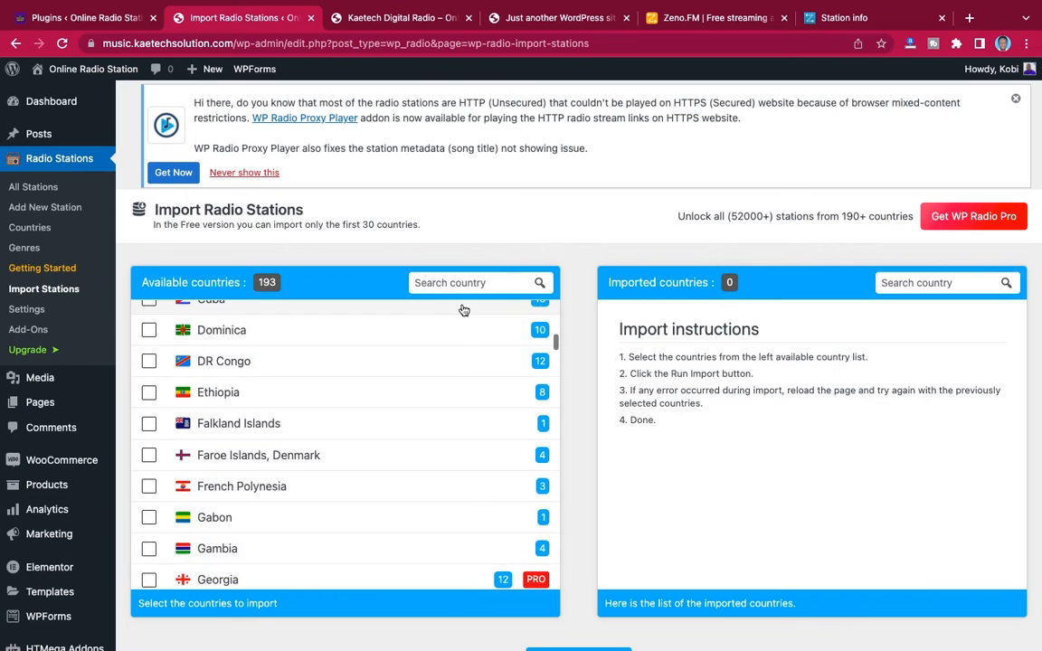
scroll(463, 310, "down", 3)
scroll(447, 415, "down", 20)
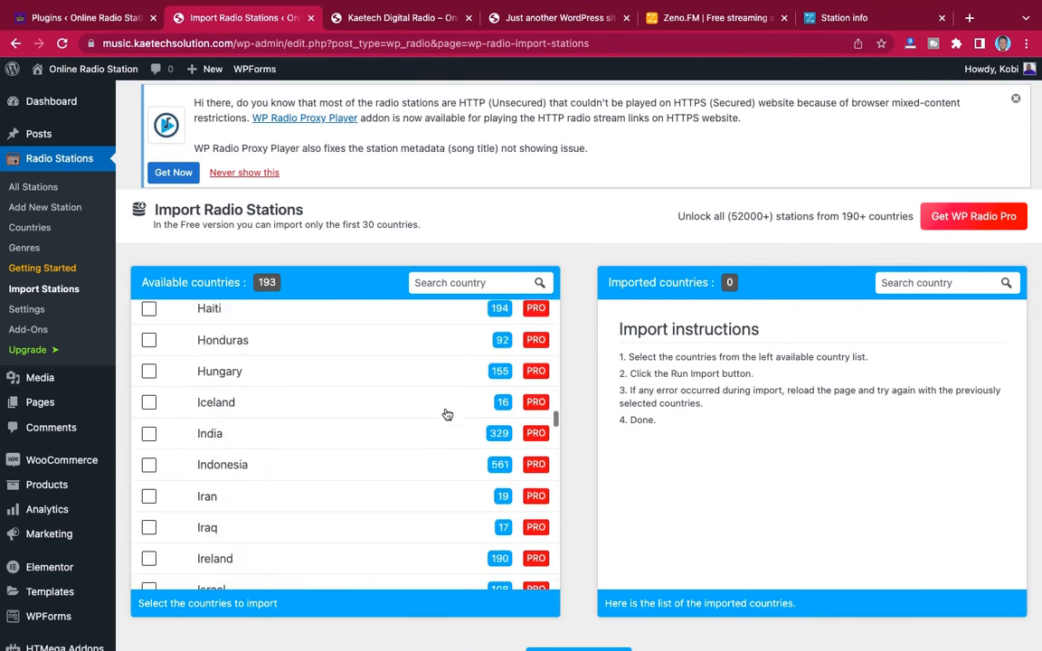
scroll(447, 414, "down", 20)
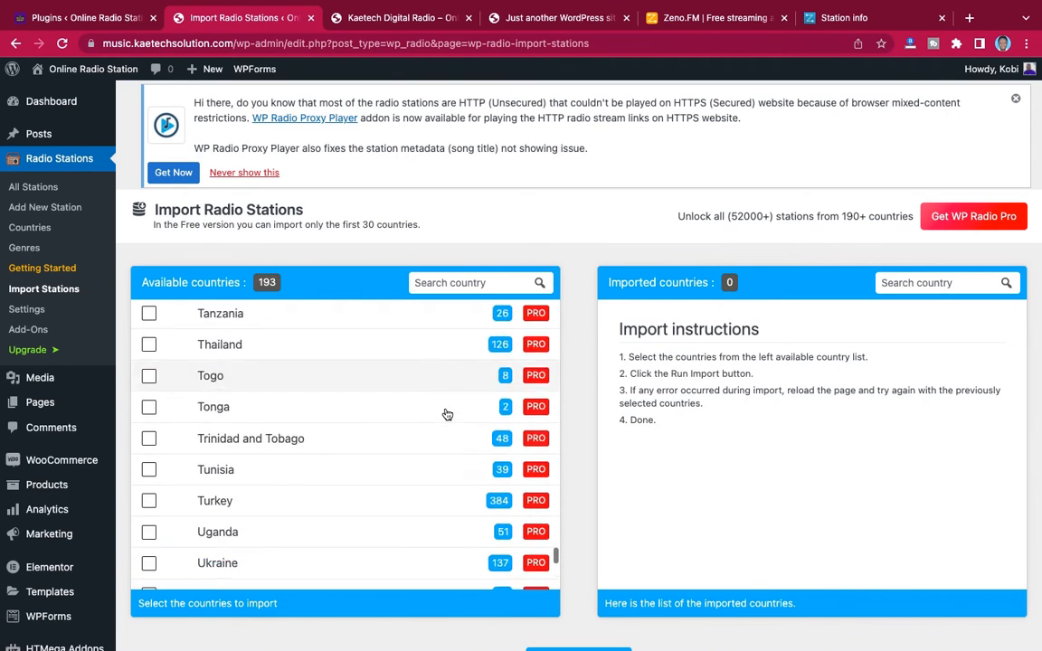
scroll(446, 414, "up", 1)
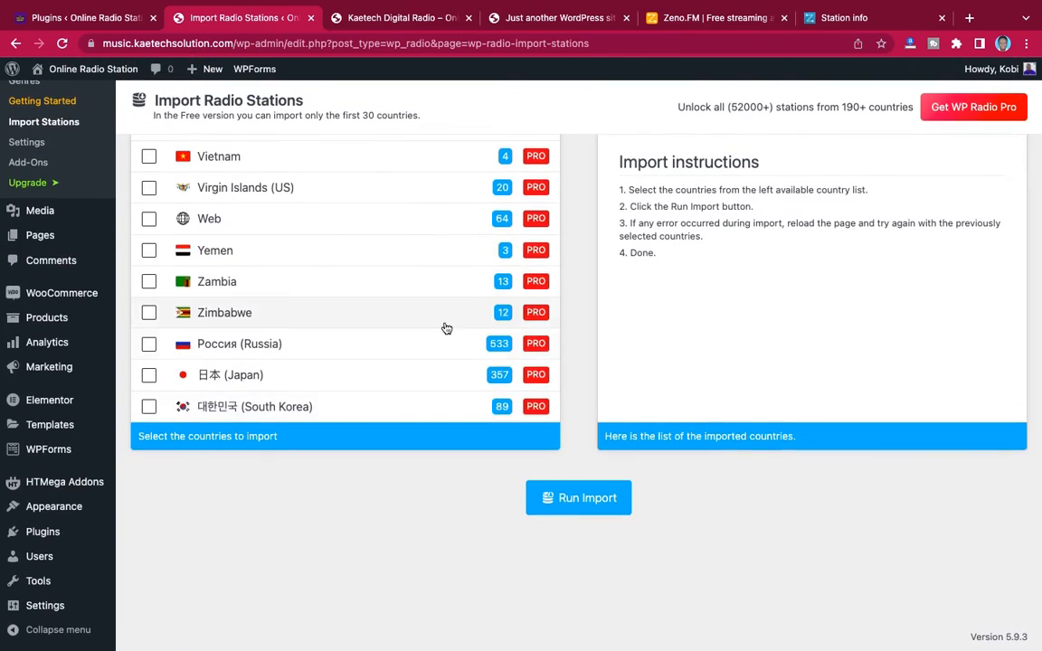
scroll(446, 328, "up", 6)
scroll(446, 328, "down", 5)
scroll(446, 328, "down", 4)
scroll(445, 328, "up", 18)
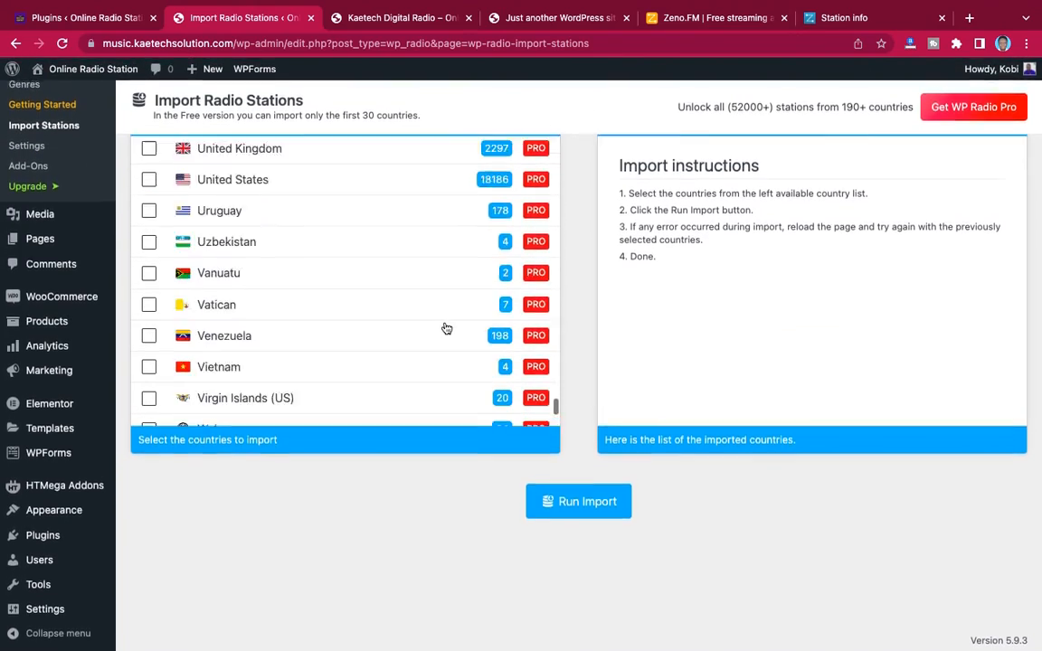
scroll(446, 328, "up", 20)
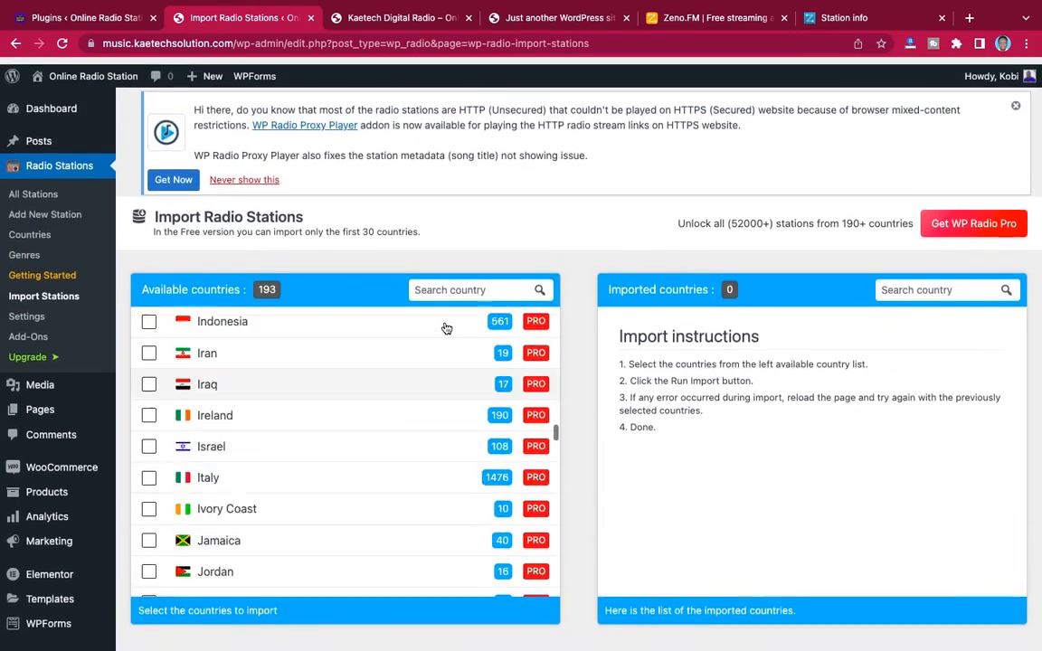
scroll(445, 329, "down", 19)
scroll(446, 329, "up", 20)
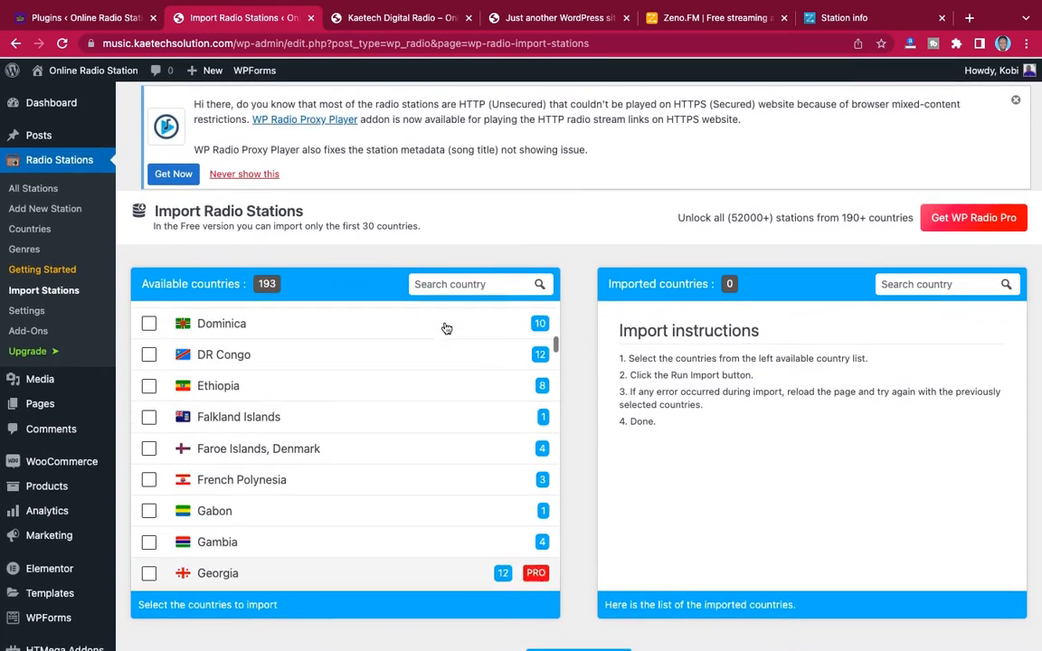
scroll(446, 328, "up", 3)
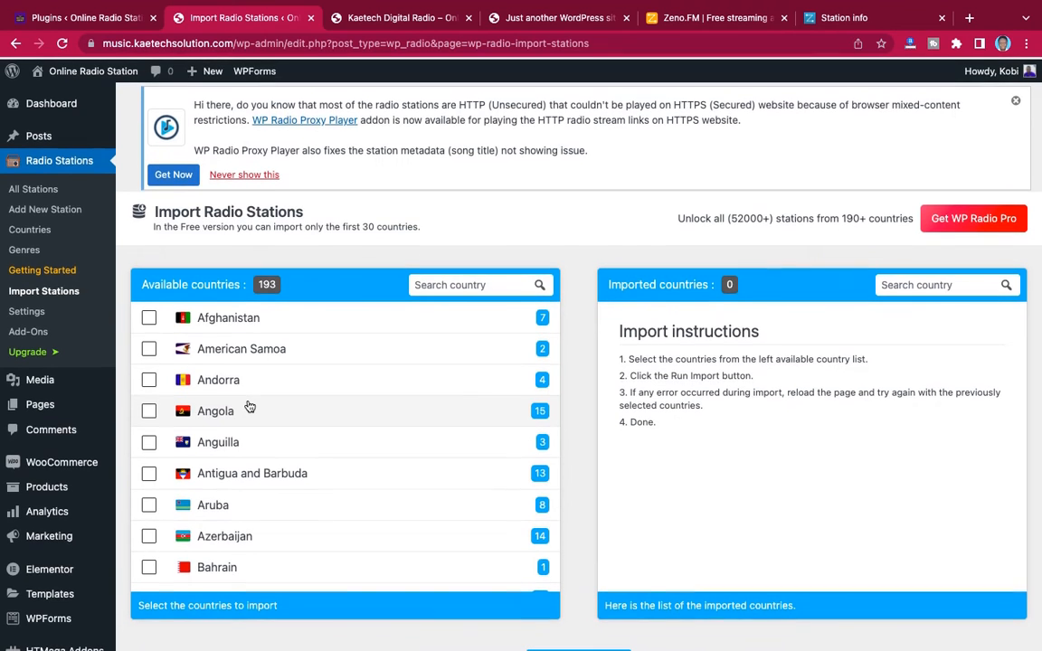
Select every country available without PRO for import, from Afghanistan through Gambia
left_click(148, 314)
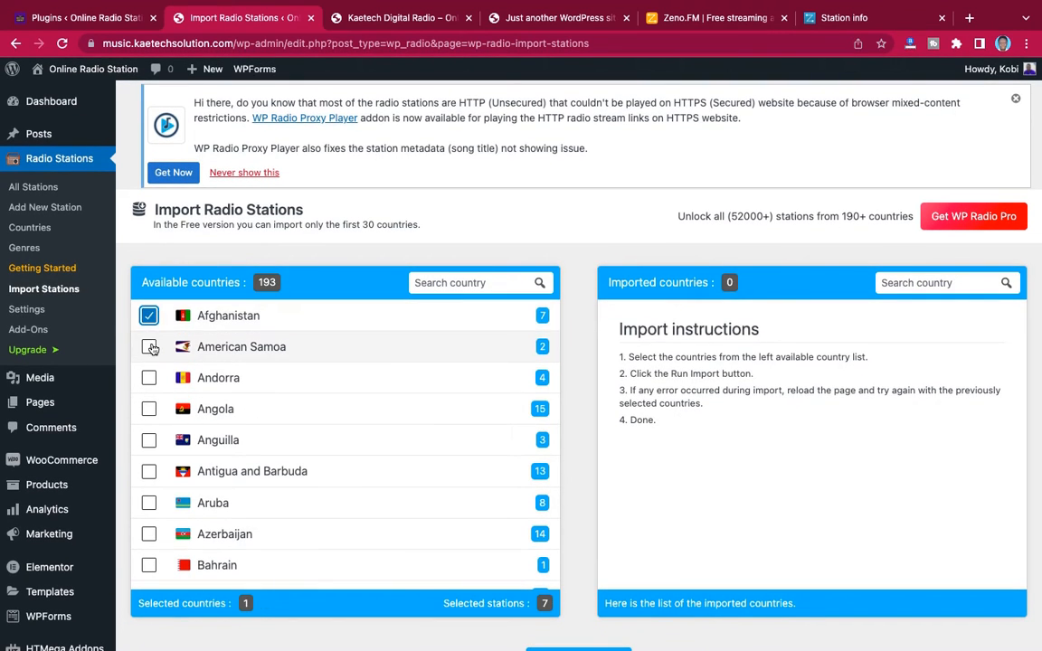
left_click(148, 346)
left_click(148, 377)
left_click(149, 409)
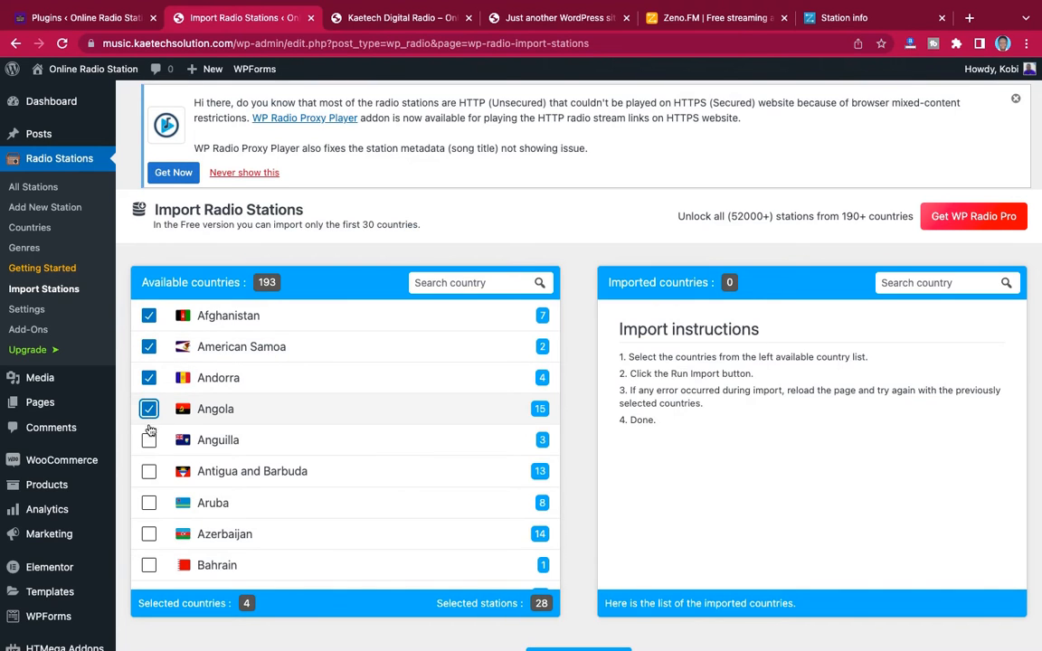
left_click(148, 440)
left_click(149, 471)
scroll(148, 465, "down", 1)
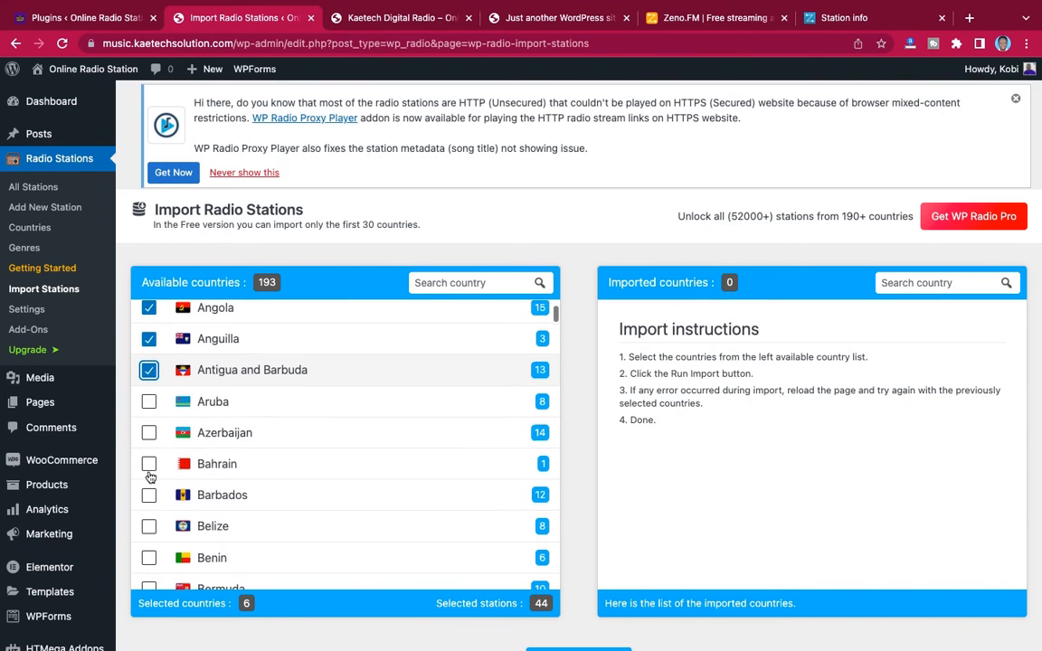
left_click(148, 404)
left_click(149, 433)
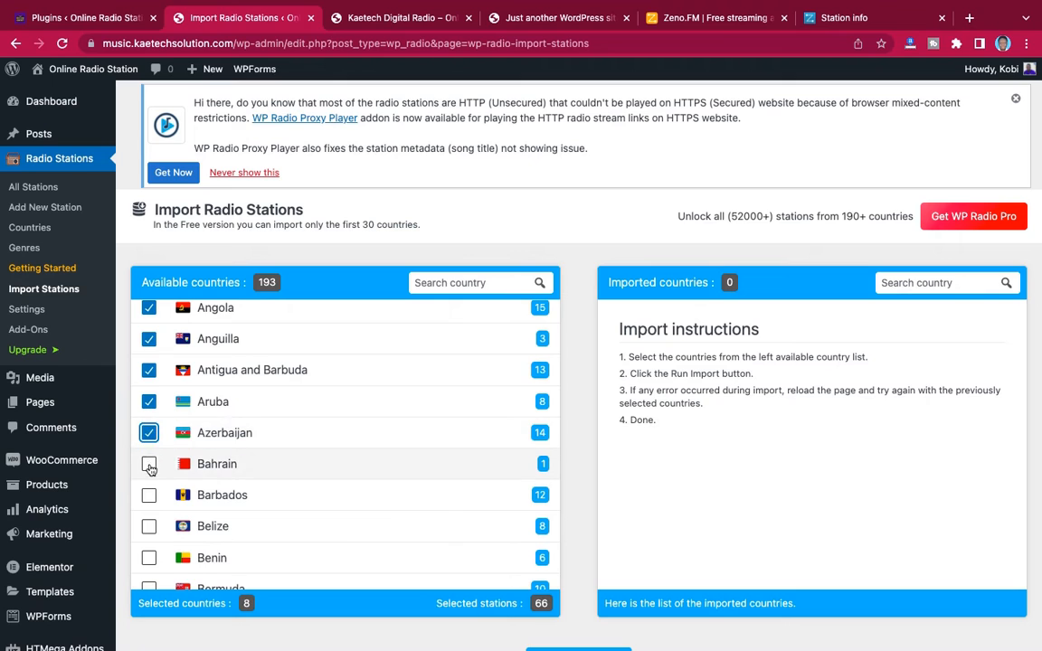
left_click(148, 464)
left_click(149, 496)
scroll(150, 498, "down", 1)
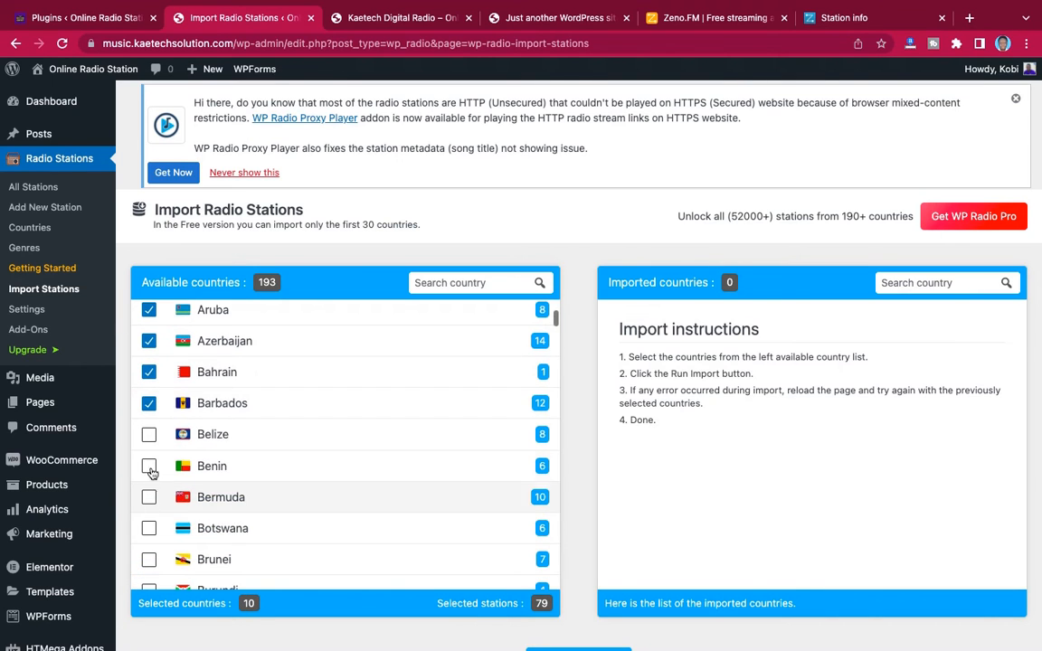
left_click(150, 436)
left_click(148, 466)
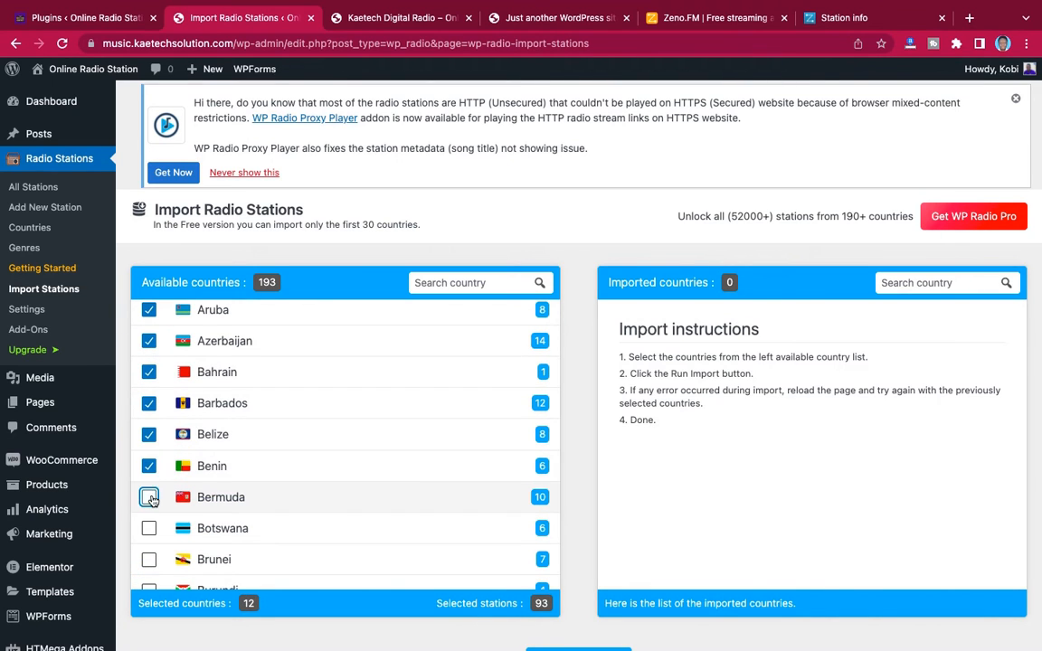
left_click(148, 496)
scroll(151, 499, "down", 1)
scroll(152, 500, "down", 1)
left_click(148, 372)
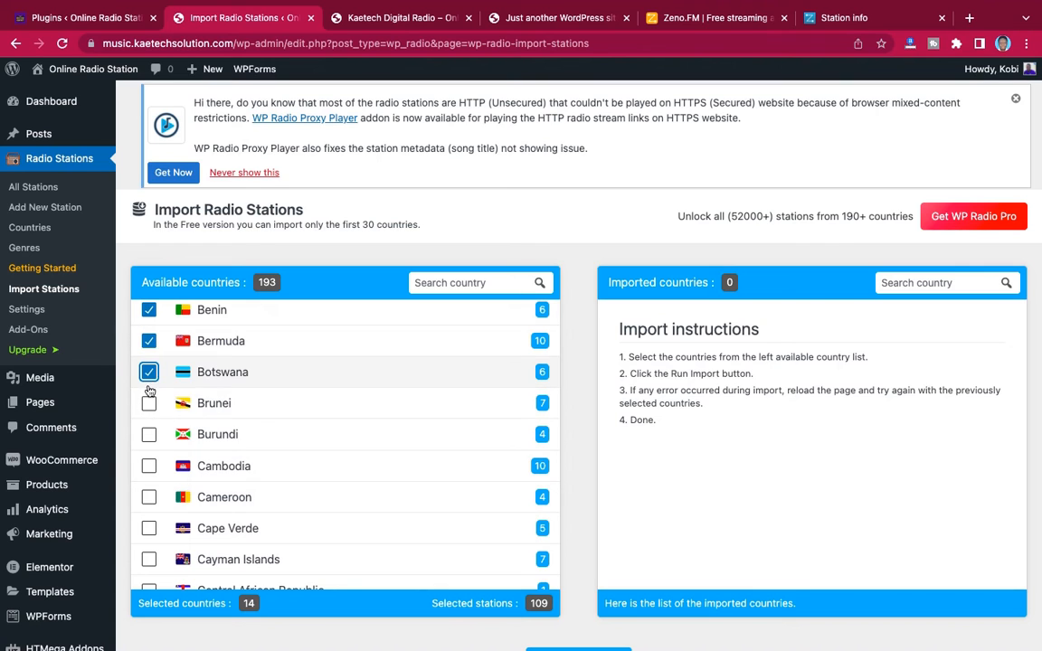
left_click(148, 404)
left_click(148, 434)
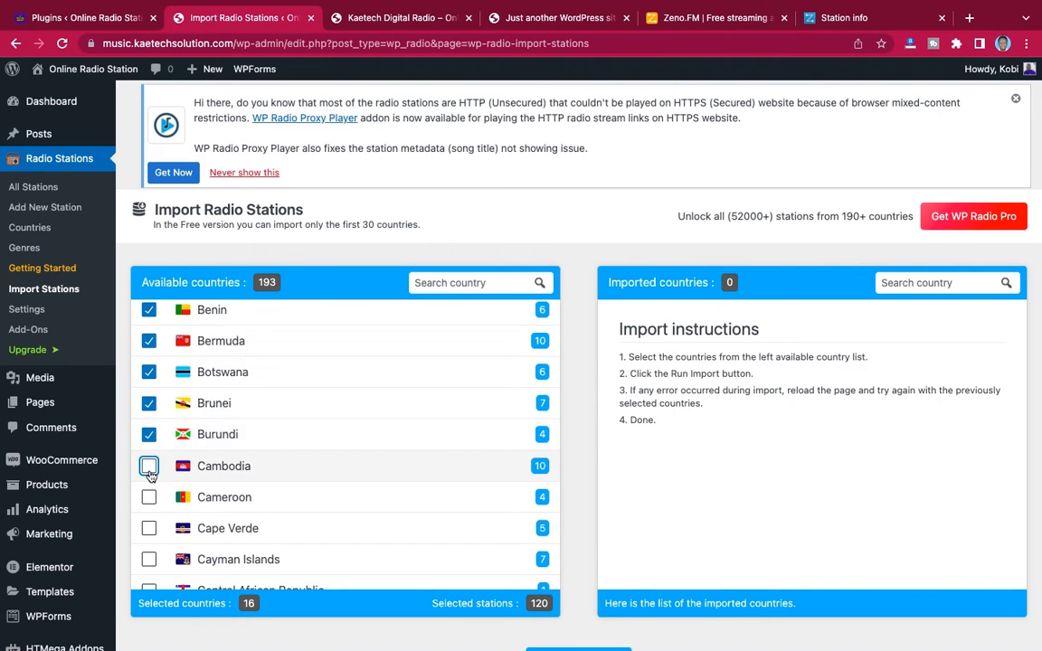
left_click(148, 466)
scroll(150, 477, "down", 1)
scroll(150, 477, "down", 1)
left_click(148, 401)
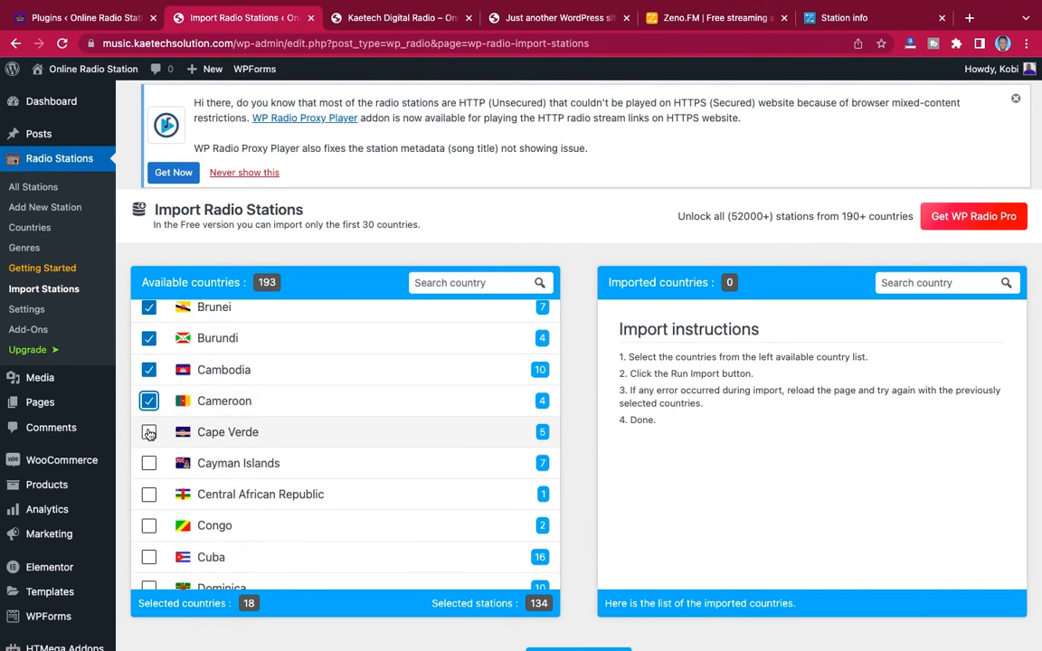
left_click(148, 432)
left_click(148, 463)
left_click(149, 493)
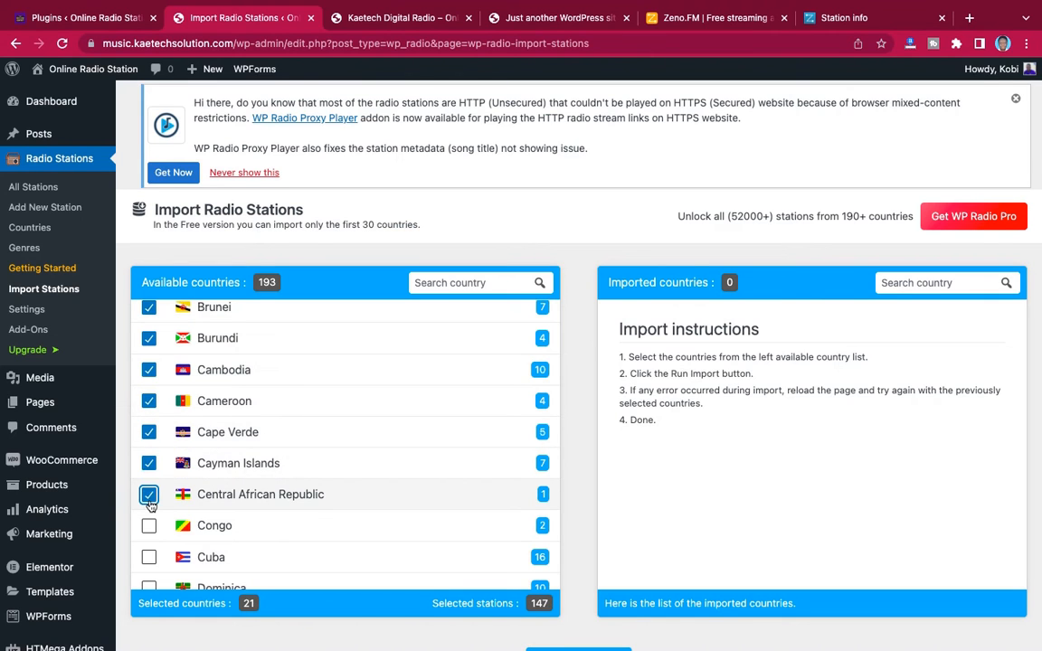
scroll(150, 499, "down", 2)
scroll(150, 505, "down", 1)
left_click(148, 396)
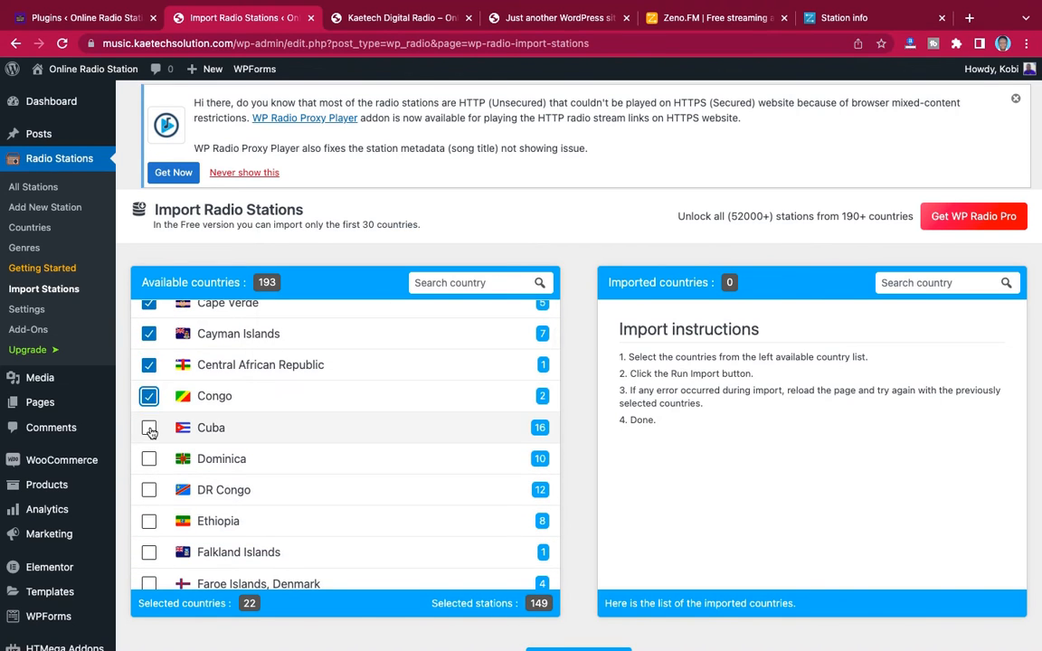
left_click(148, 459)
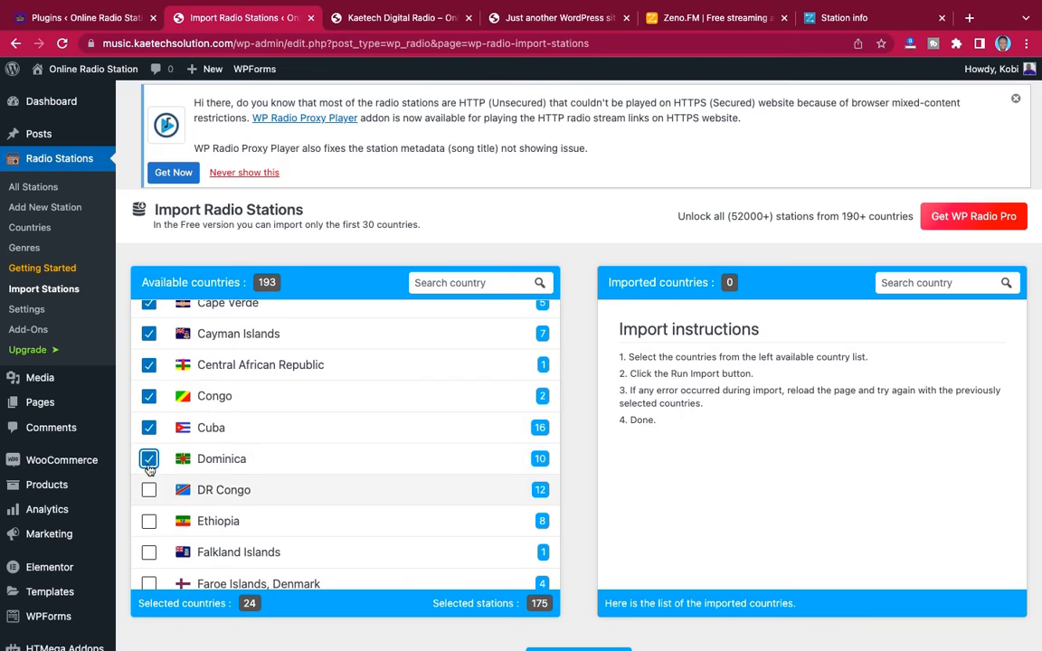
left_click(149, 490)
scroll(149, 488, "down", 2)
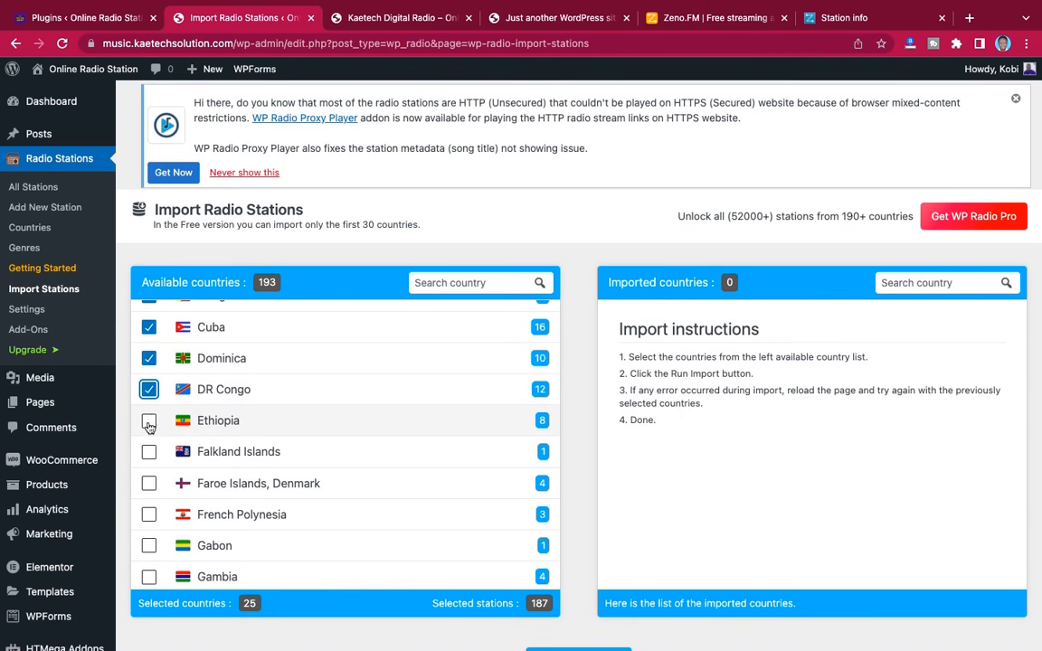
left_click(149, 420)
left_click(149, 451)
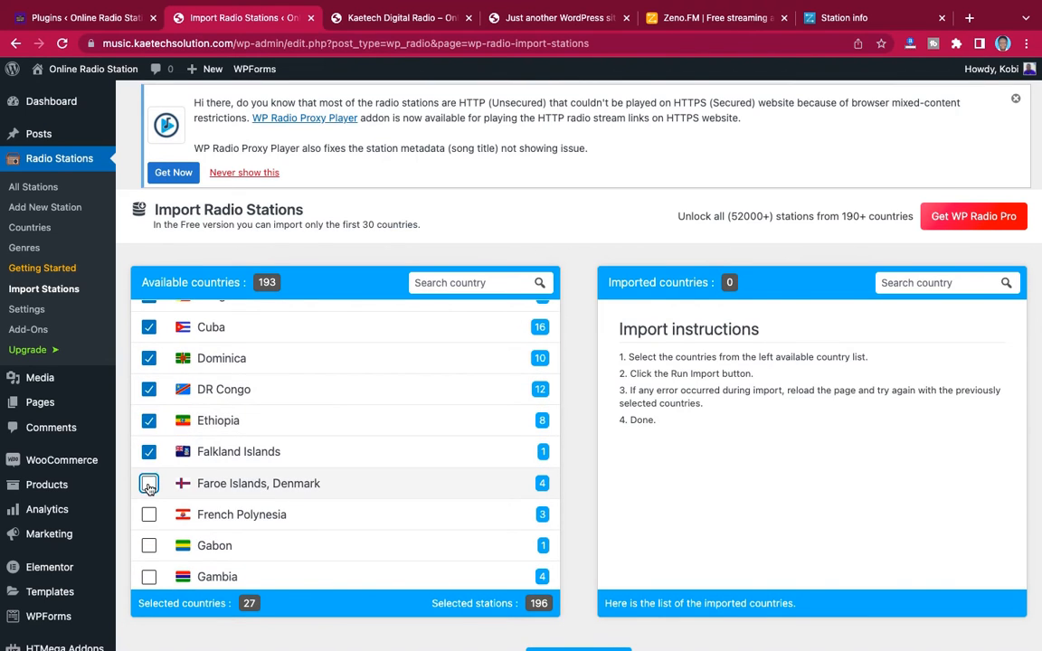
left_click(149, 485)
left_click(148, 514)
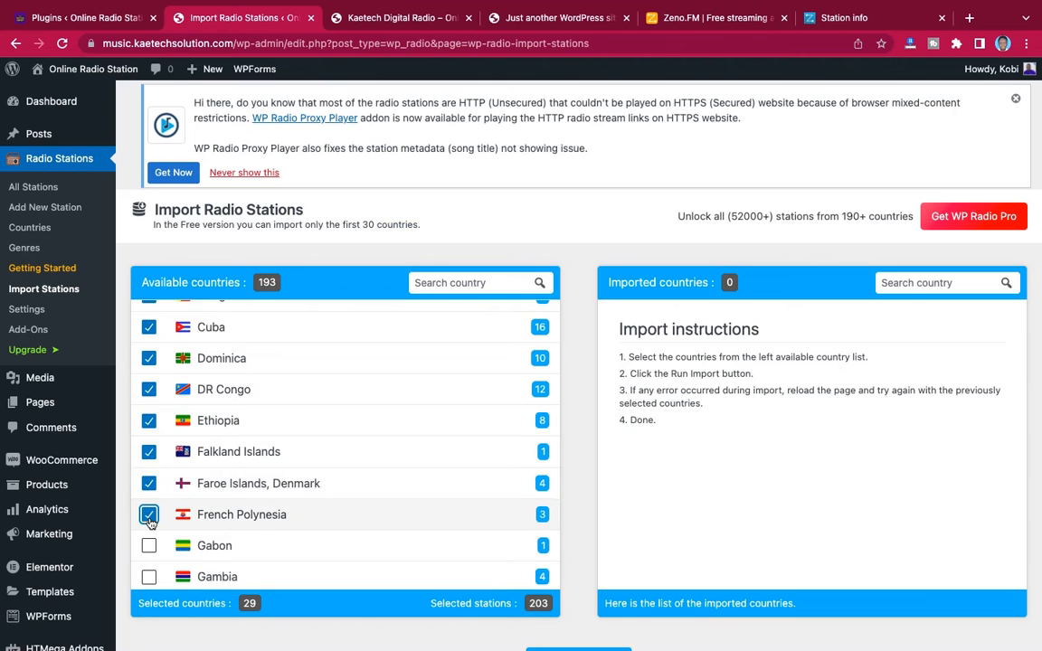
scroll(148, 516, "down", 3)
left_click(148, 383)
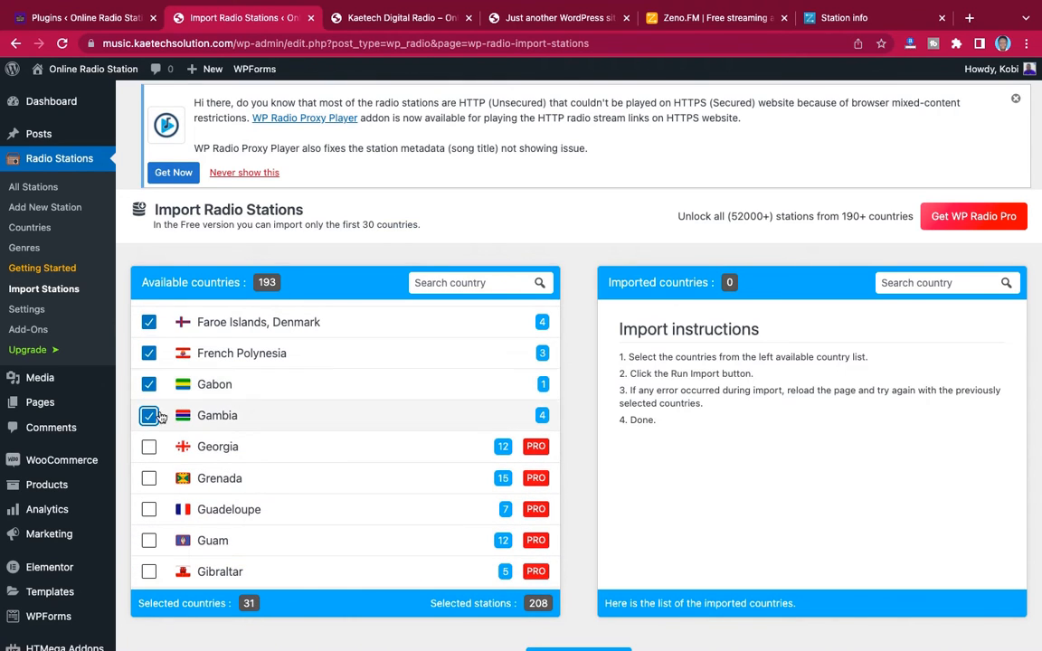
Run the import for the selected countries and view the full list of stations when it finishes
scroll(383, 409, "up", 10)
scroll(383, 409, "down", 20)
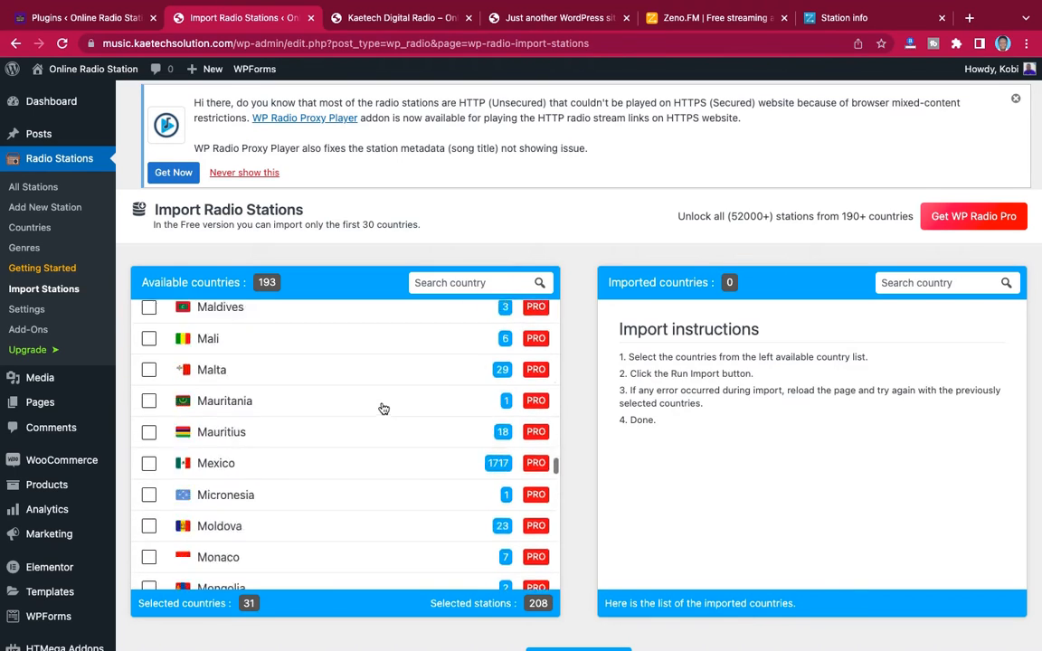
scroll(383, 409, "up", 20)
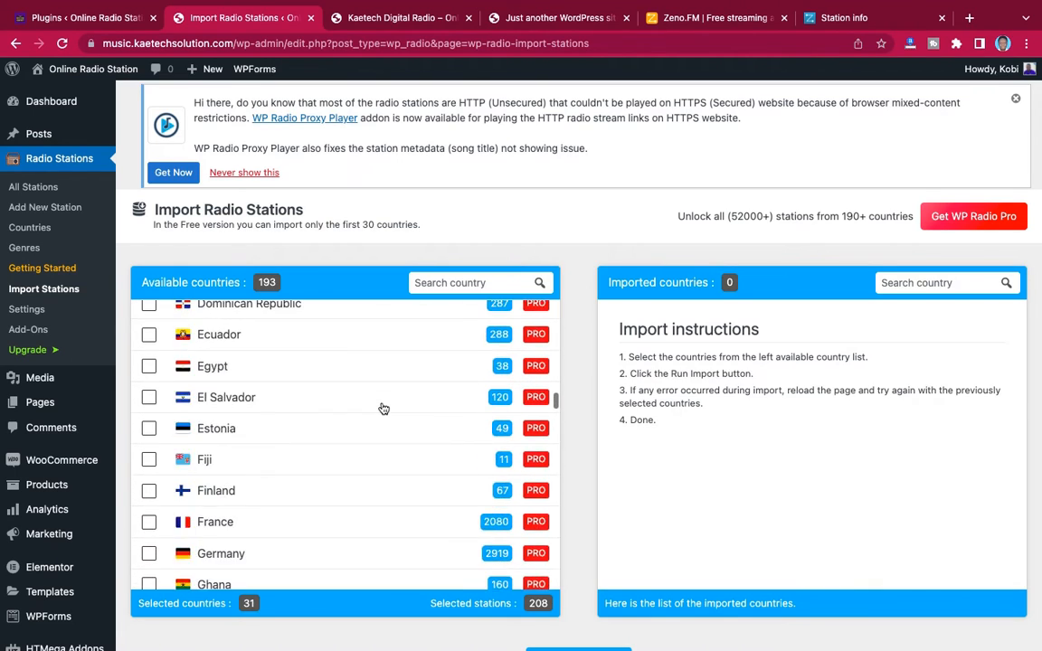
scroll(384, 409, "up", 5)
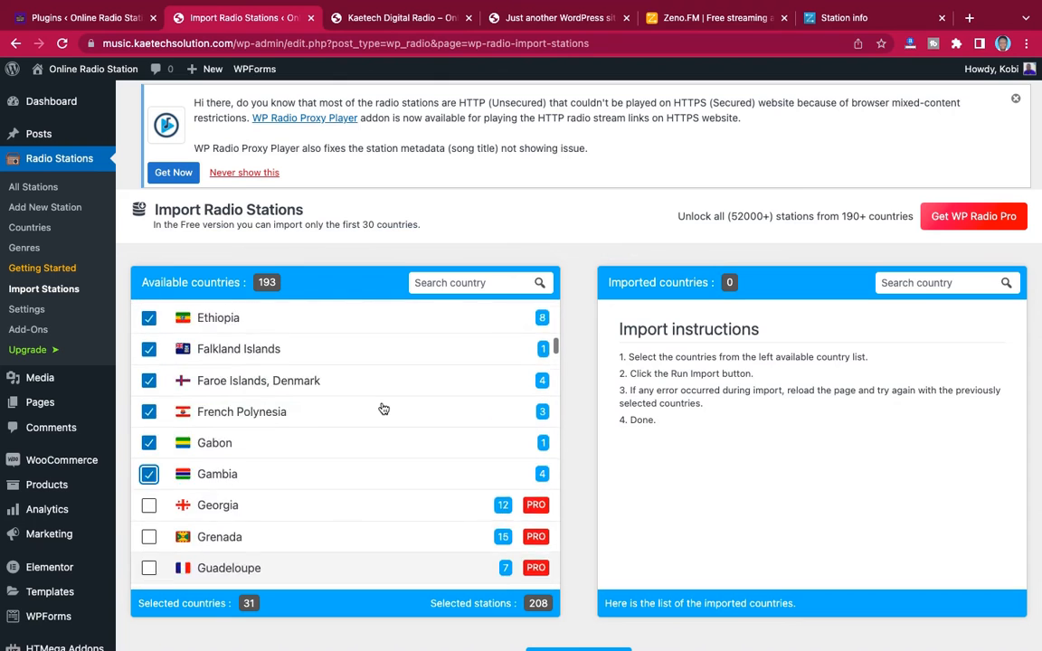
scroll(383, 409, "down", 1)
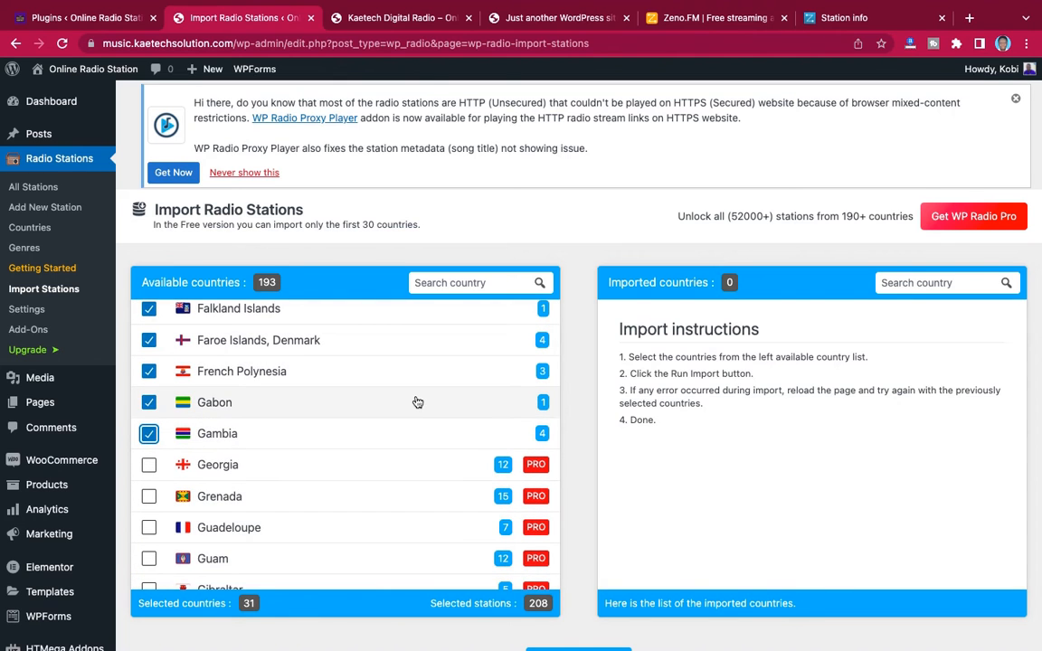
scroll(349, 484, "down", 3)
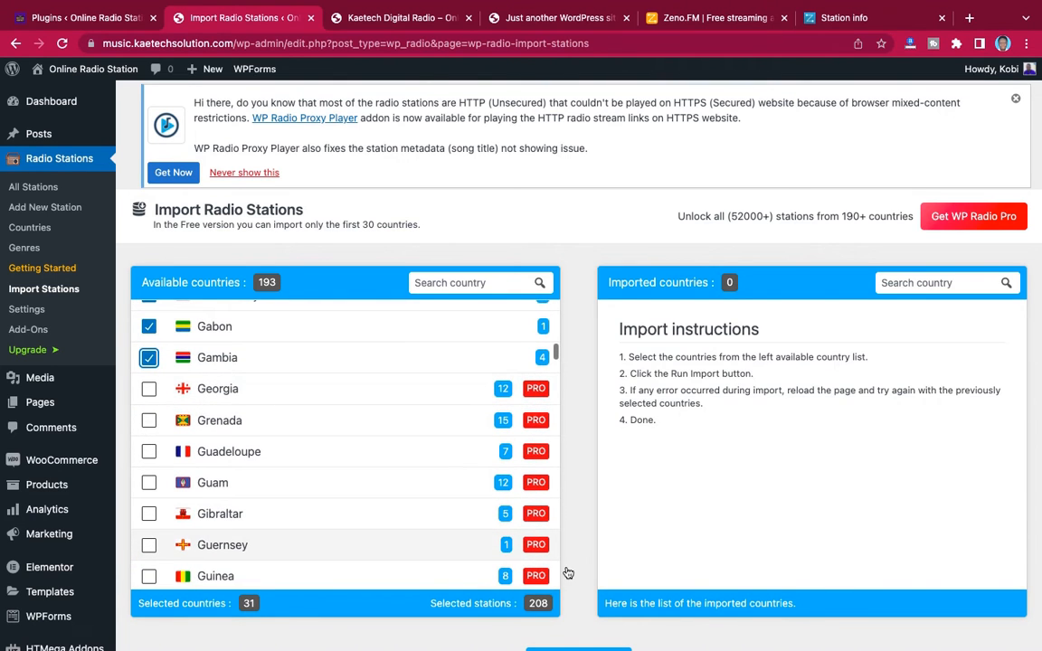
scroll(568, 573, "down", 3)
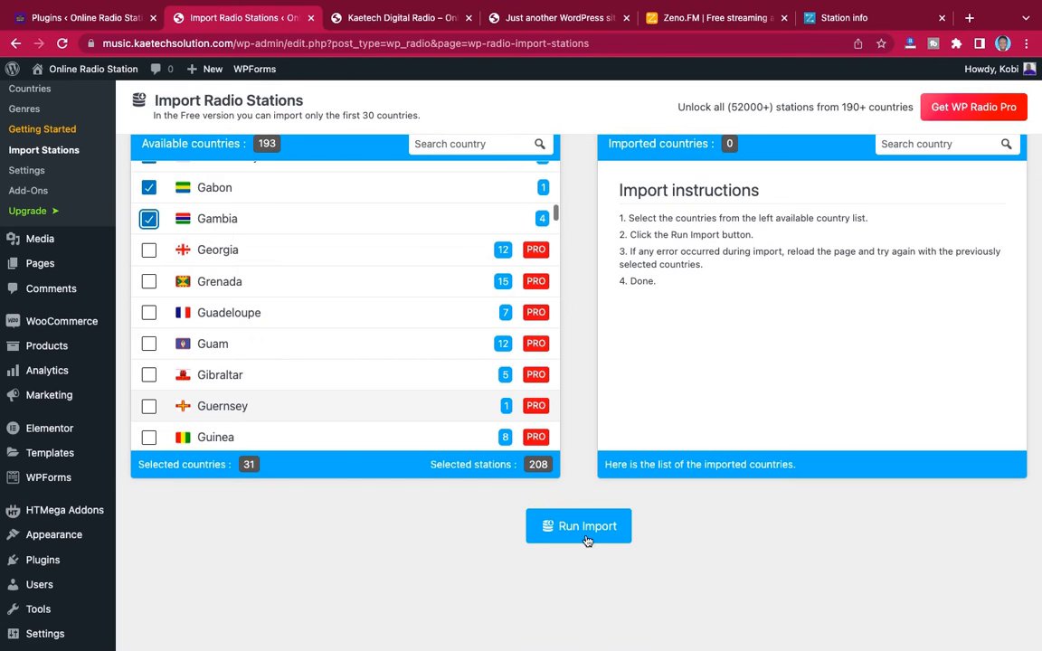
left_click(572, 532)
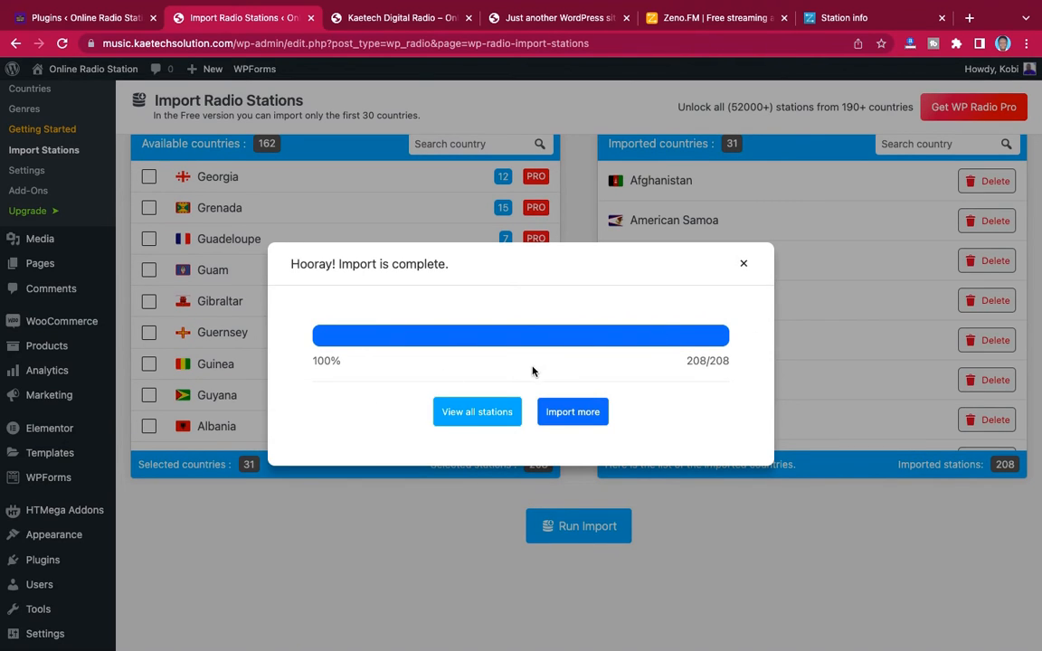
left_click(474, 419)
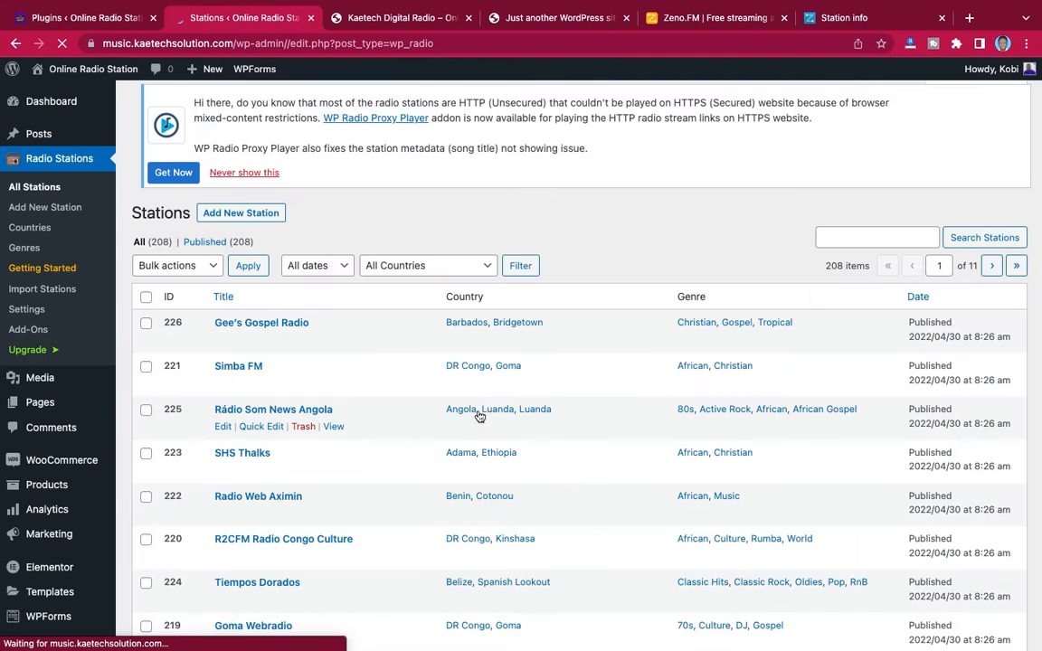
Look through the first page of the imported radio stations, checking their titles, countries and genres
scroll(612, 344, "down", 8)
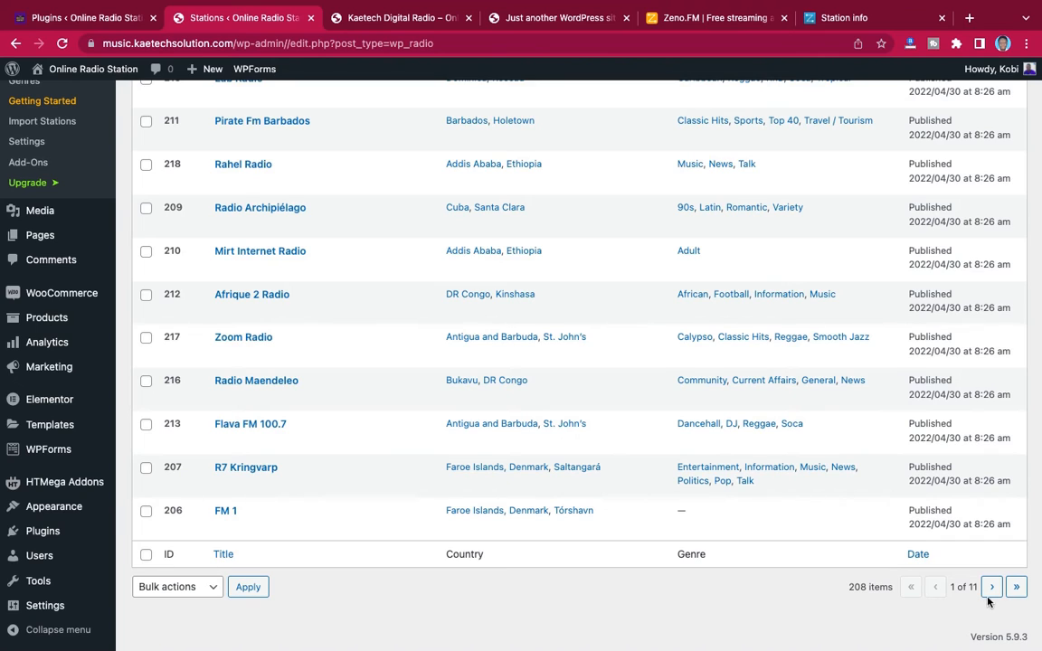
scroll(705, 390, "up", 10)
scroll(706, 391, "down", 1)
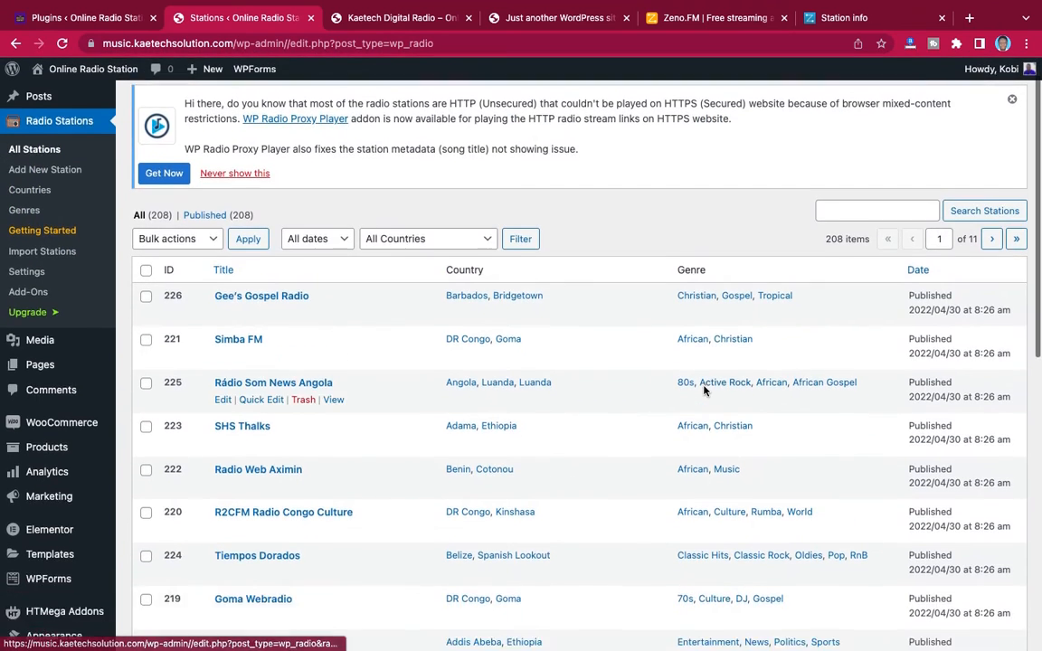
scroll(705, 391, "up", 1)
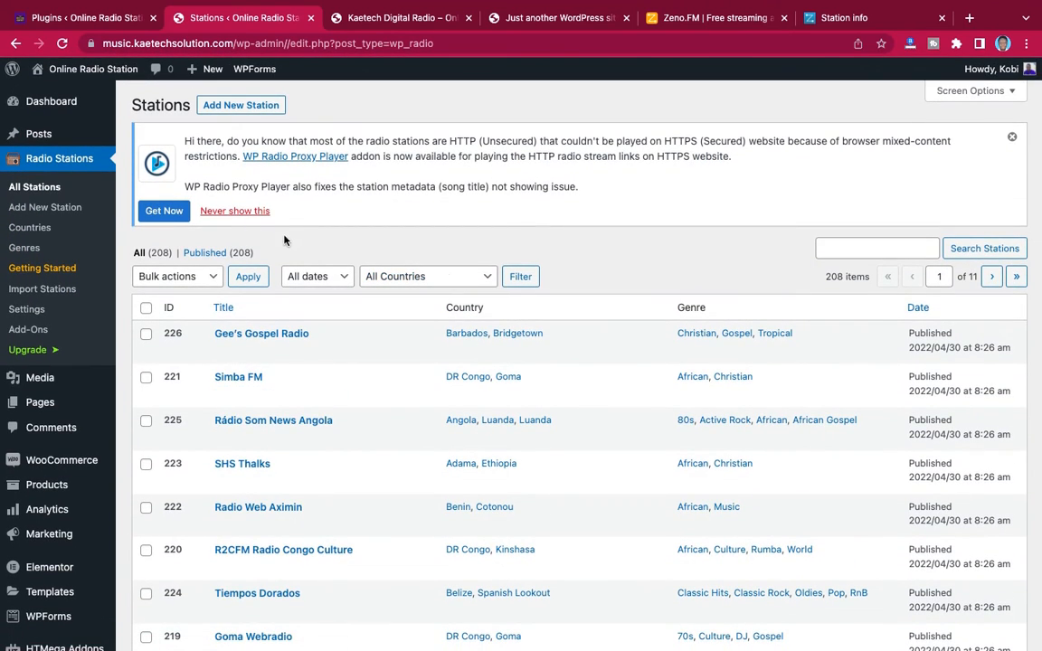
scroll(281, 311, "down", 5)
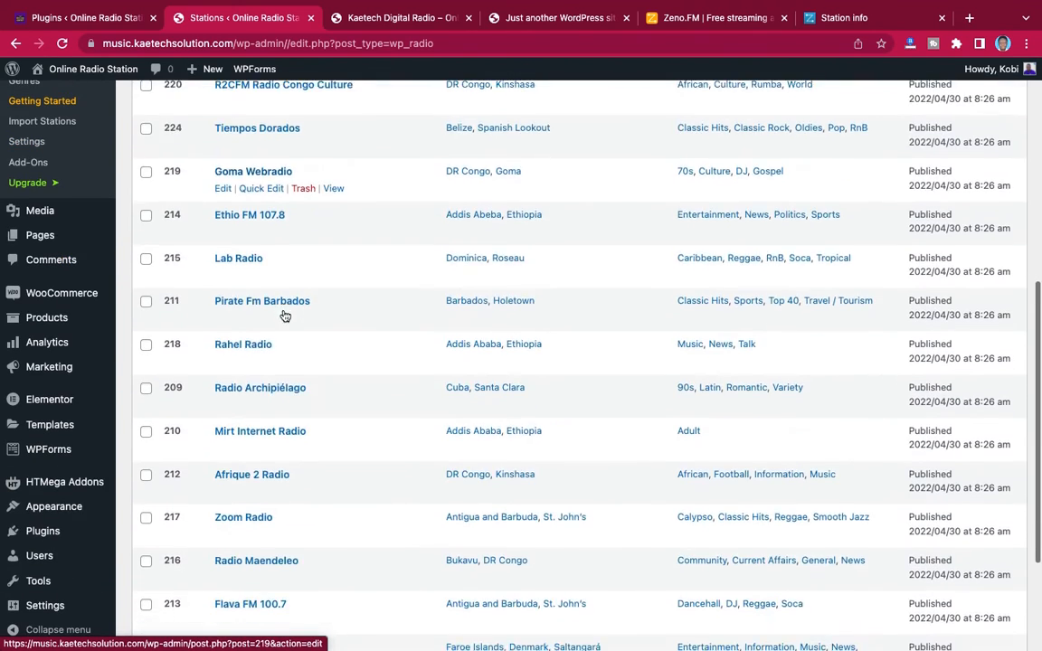
scroll(284, 315, "up", 5)
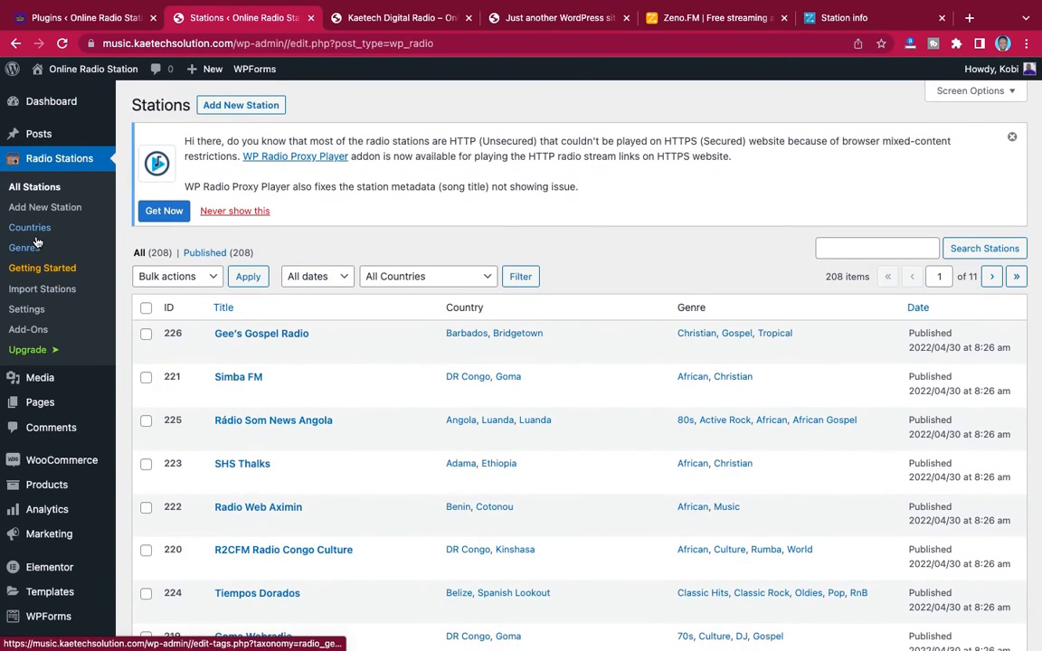
Review the radio site's station country list and its station genre list
left_click(35, 232)
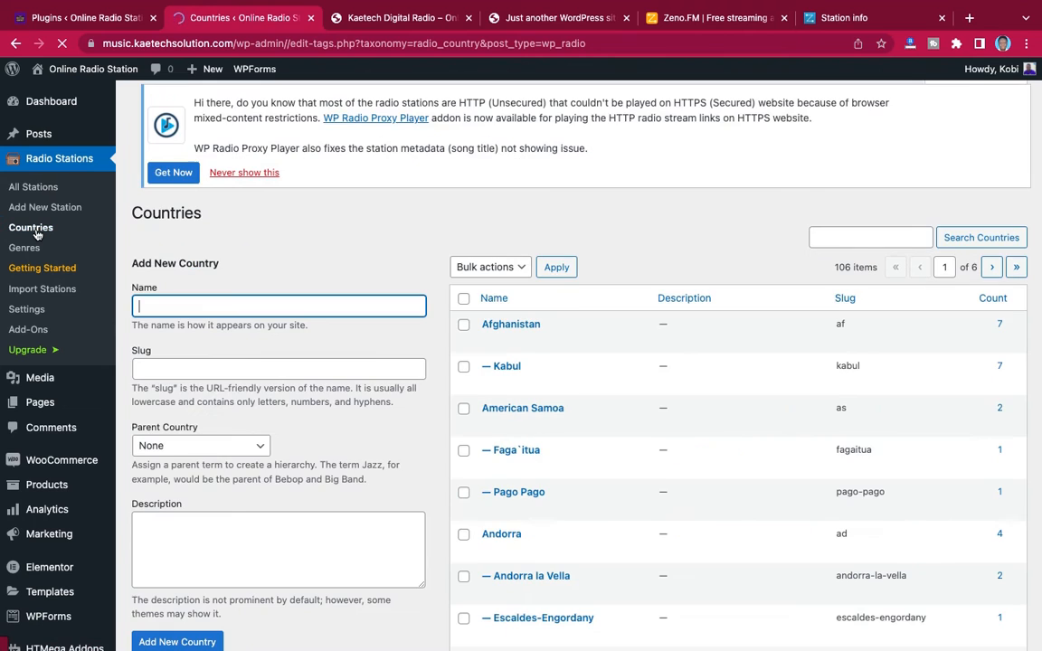
scroll(693, 414, "down", 10)
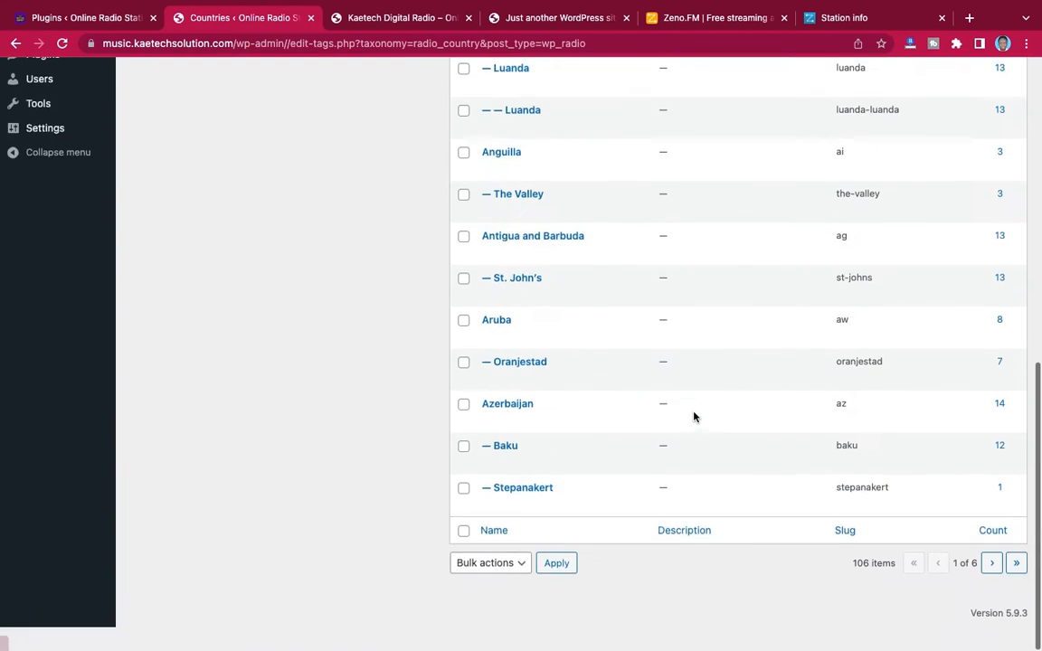
scroll(692, 416, "up", 5)
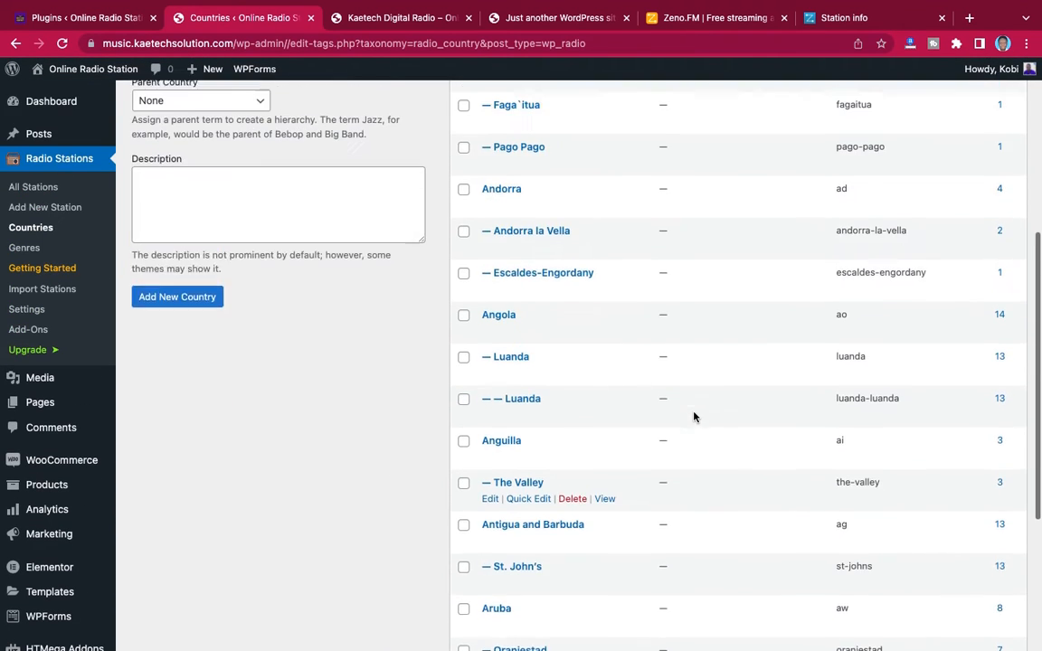
scroll(694, 416, "up", 3)
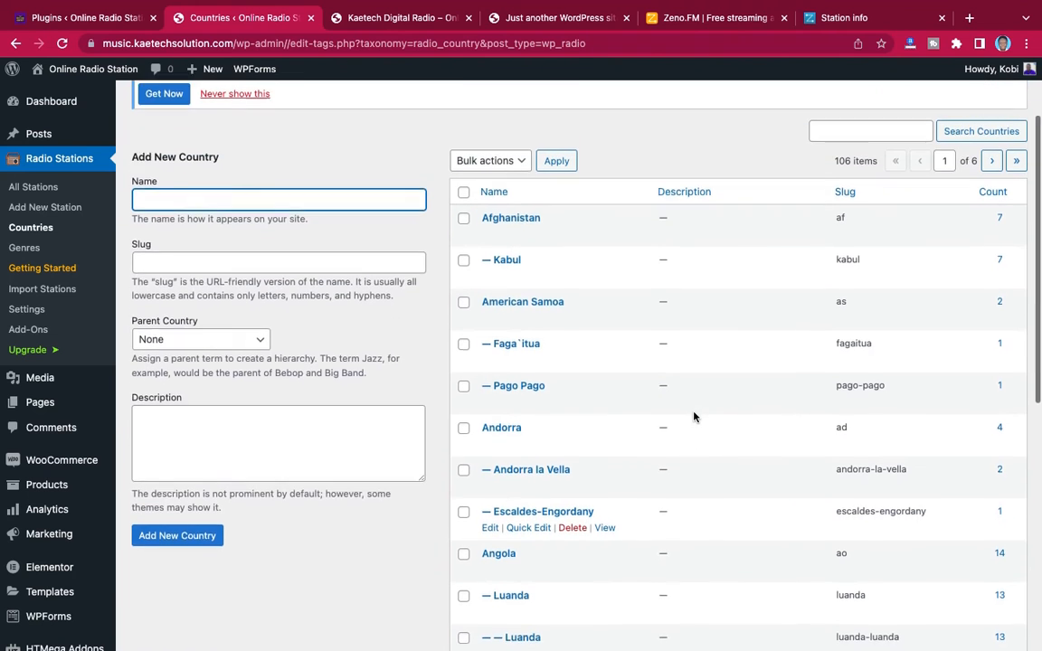
scroll(694, 416, "up", 2)
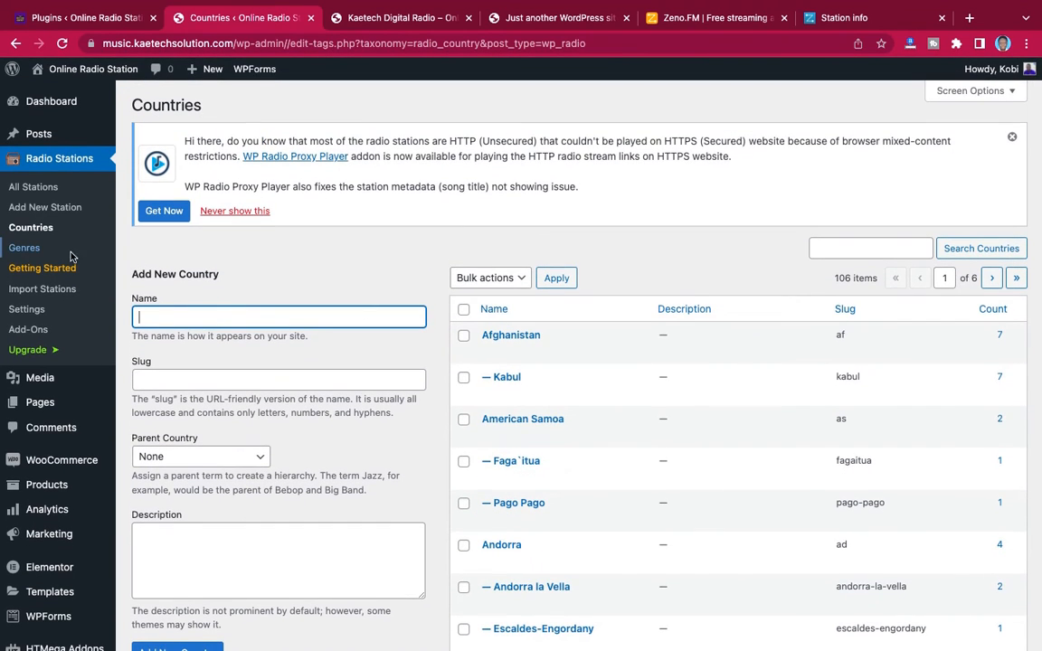
left_click(23, 246)
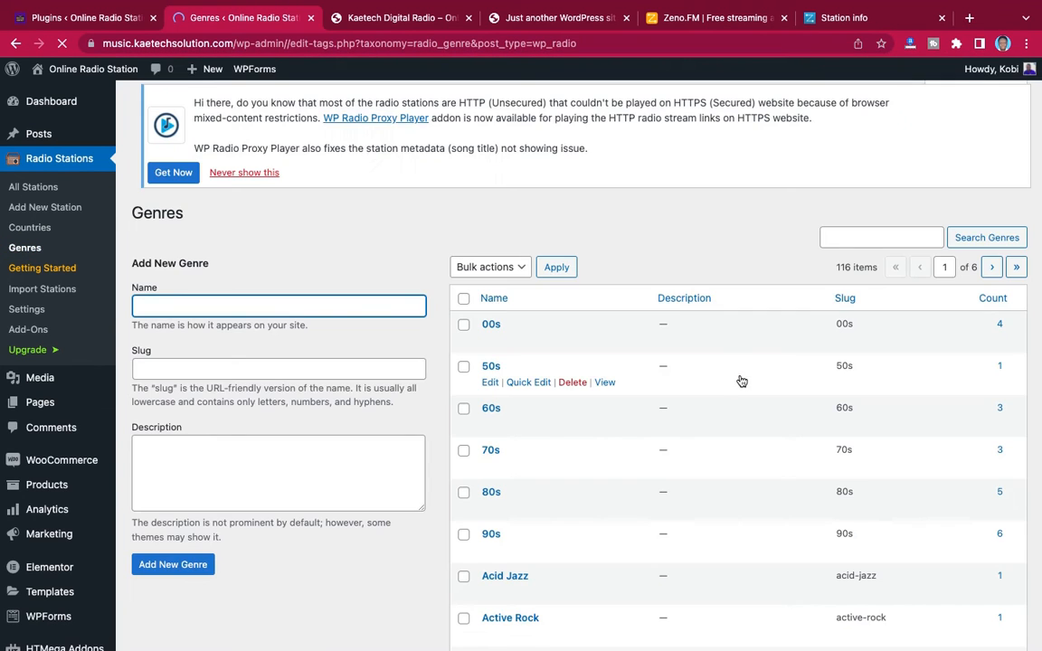
scroll(739, 379, "down", 7)
scroll(728, 418, "up", 4)
scroll(730, 419, "up", 3)
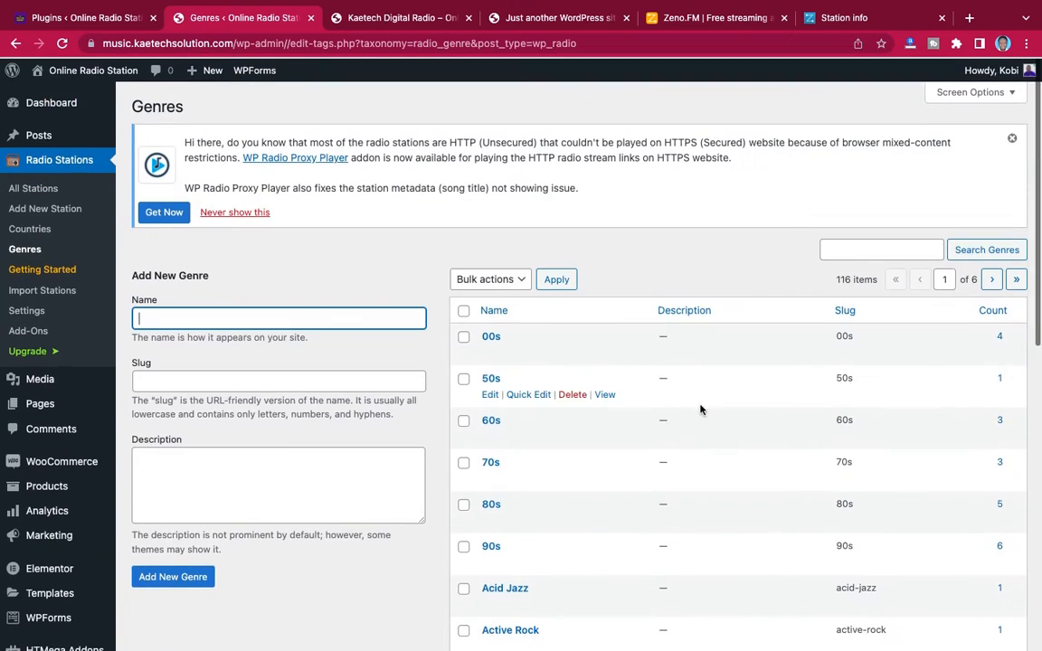
Examine the general and player options in the WP Radio settings and the display options for the listing, country and single station pages
left_click(36, 312)
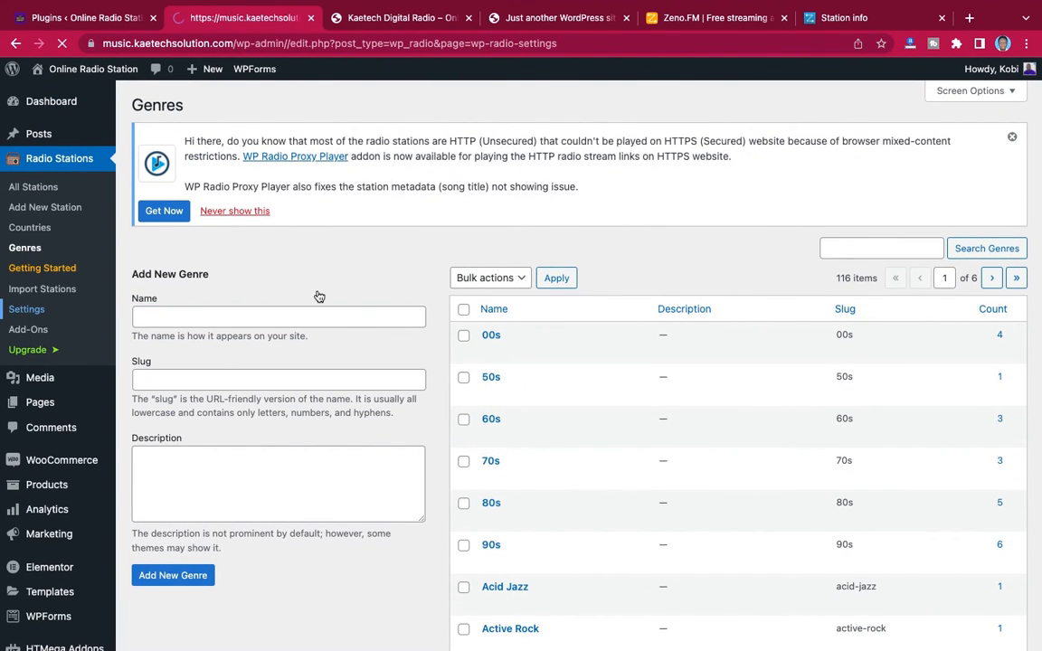
scroll(489, 362, "down", 3)
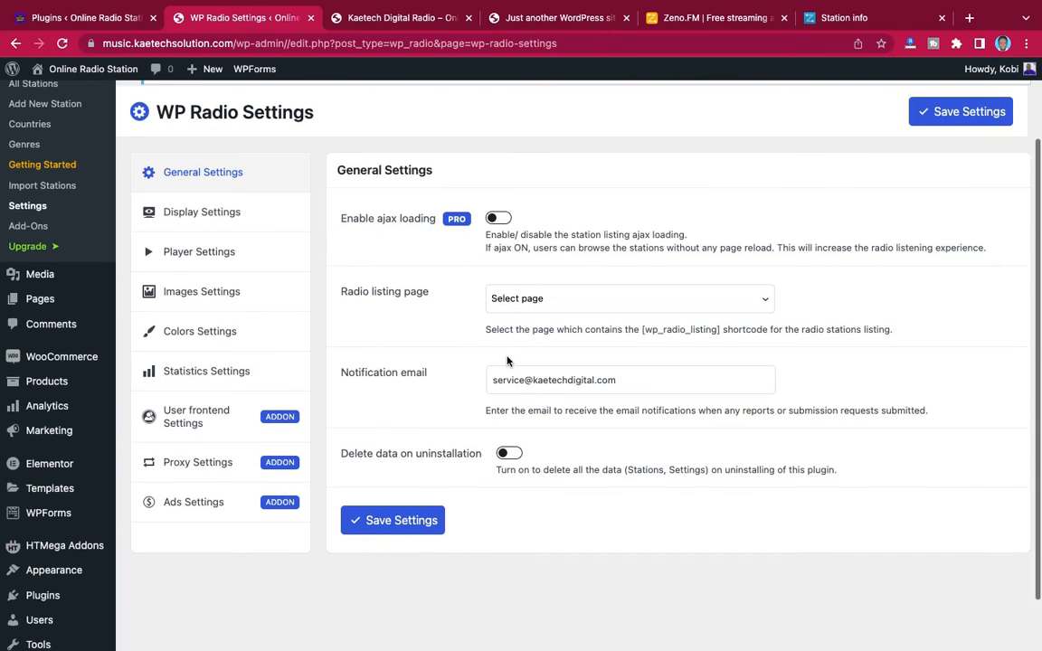
left_click(180, 255)
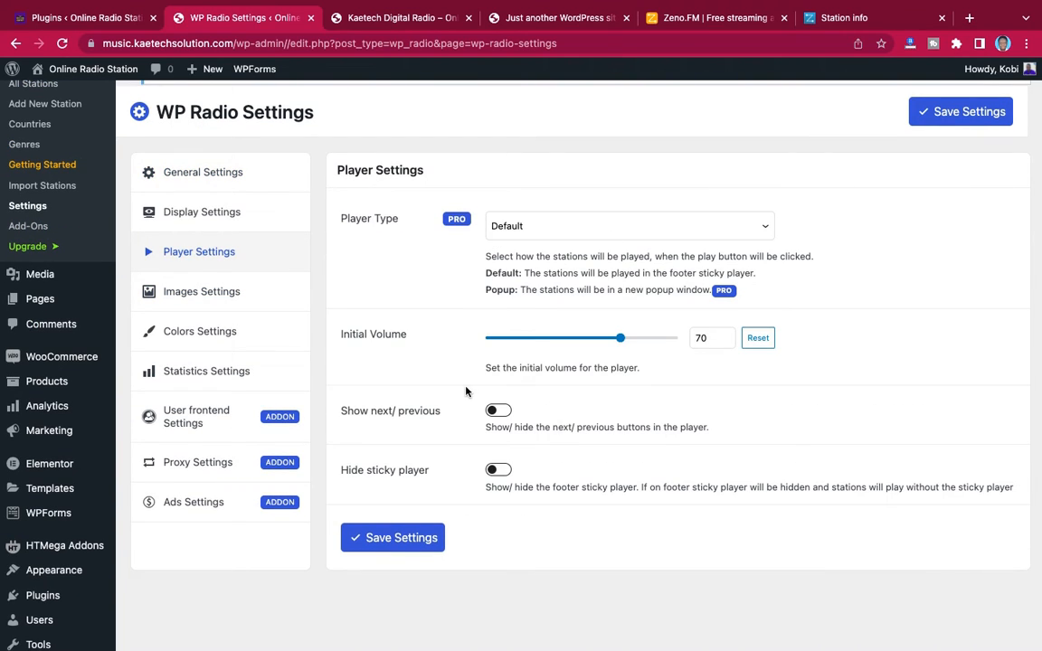
left_click(209, 213)
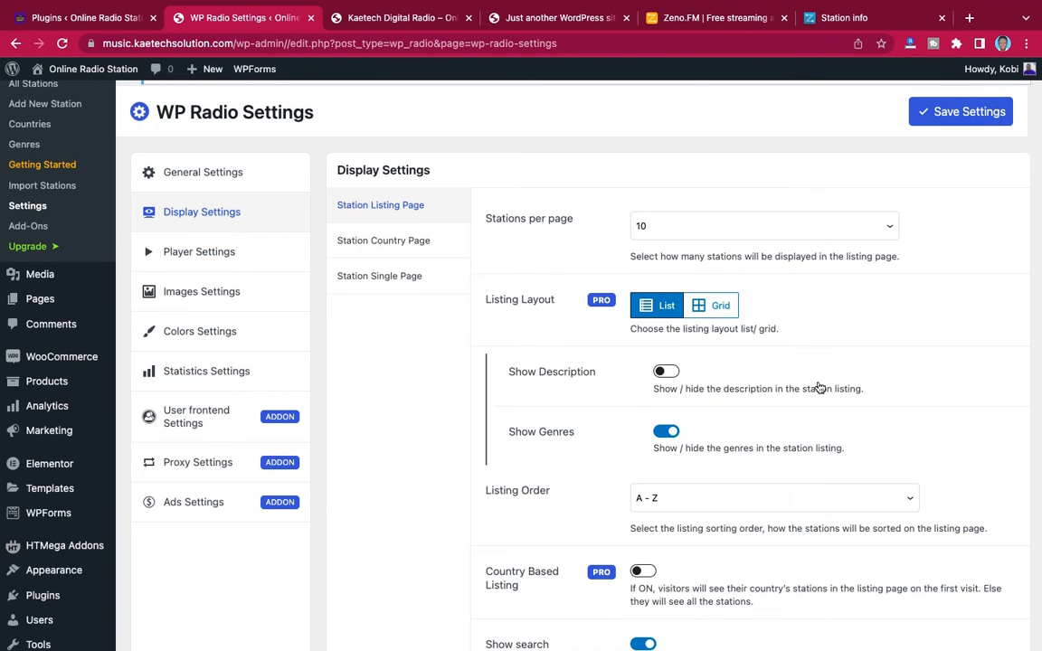
scroll(818, 381, "down", 3)
scroll(817, 382, "up", 2)
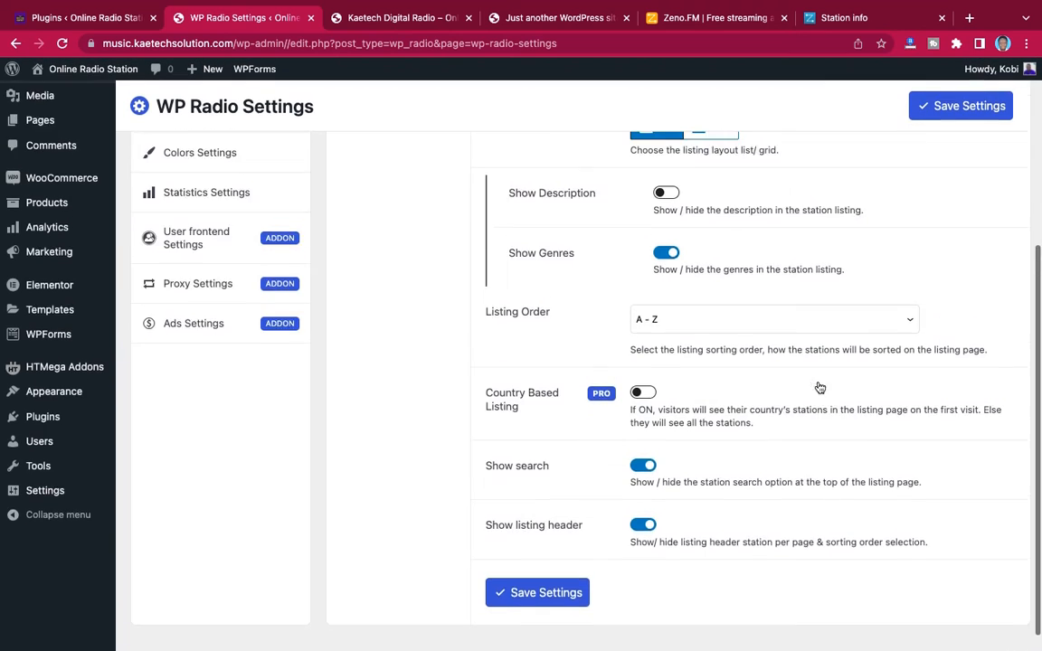
scroll(817, 381, "up", 3)
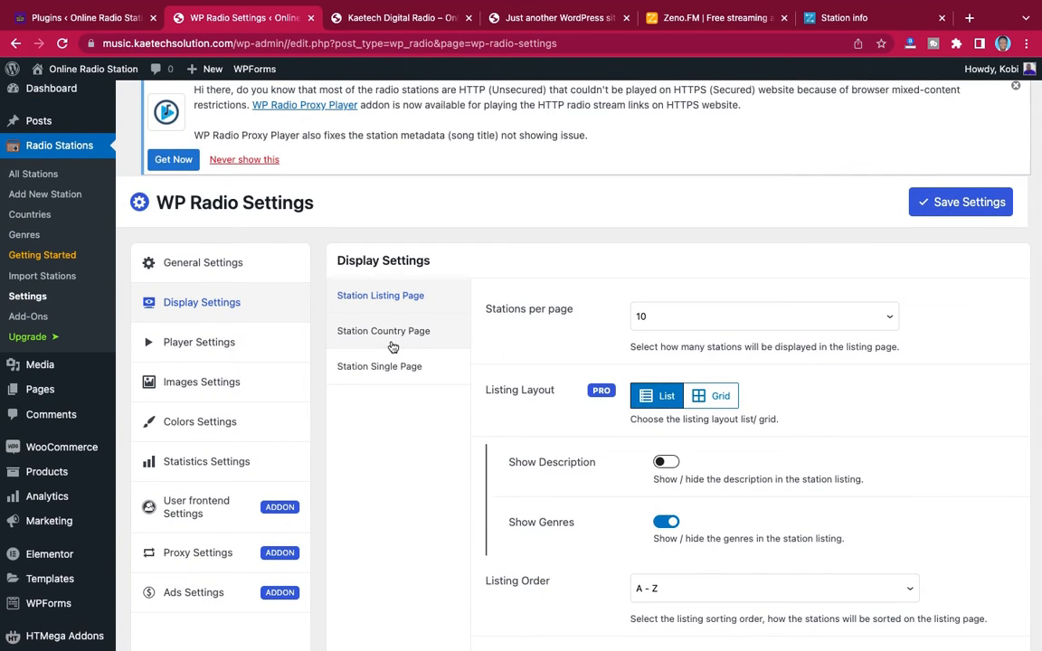
left_click(392, 337)
left_click(385, 366)
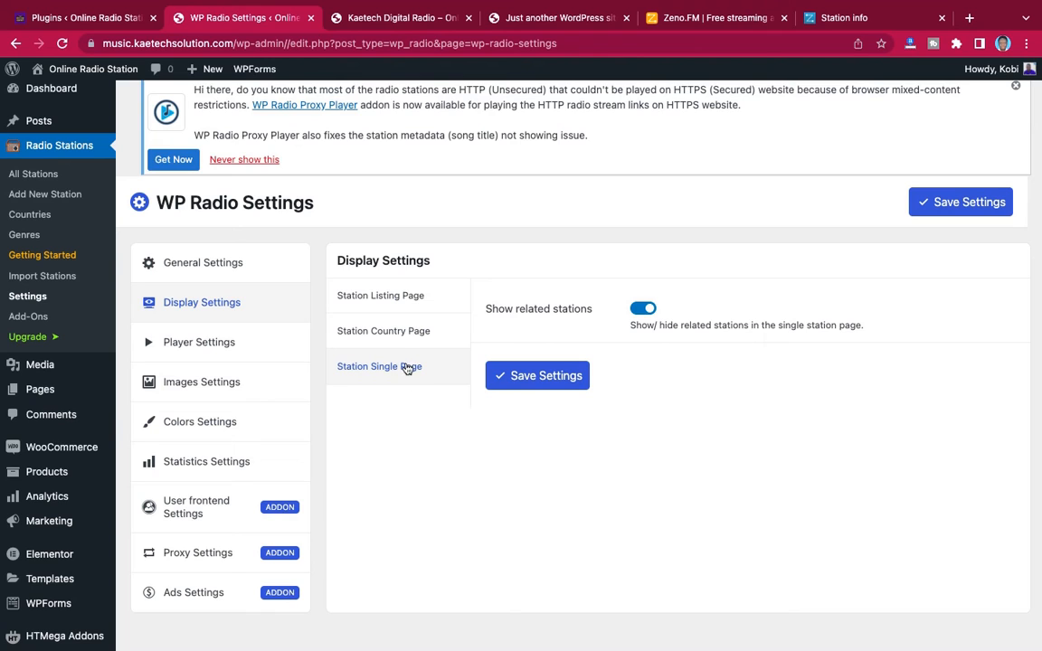
left_click(388, 305)
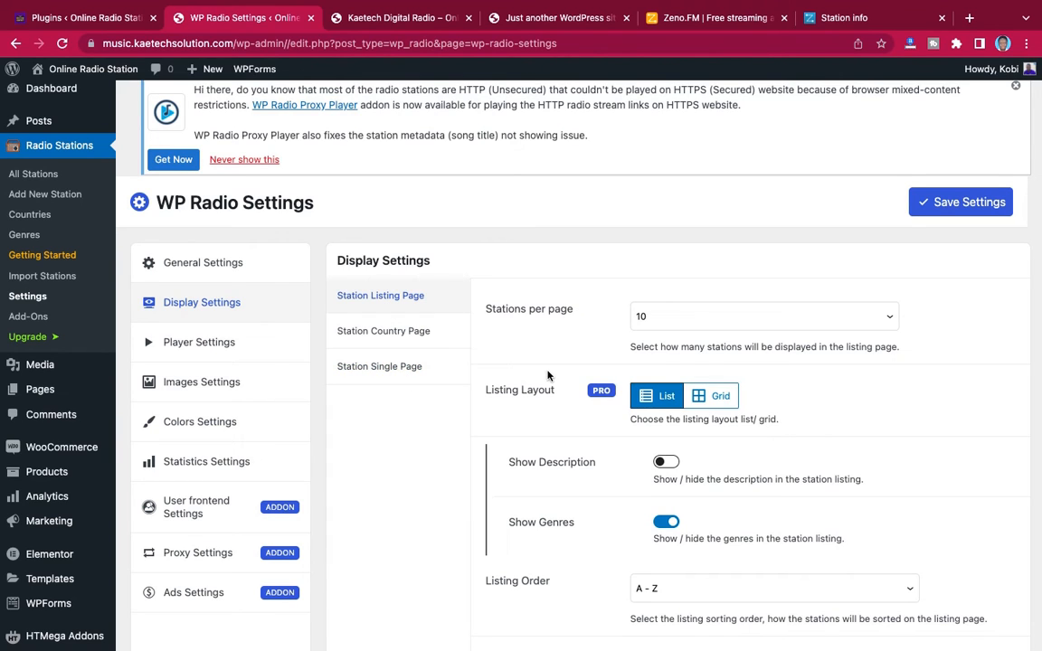
left_click(391, 371)
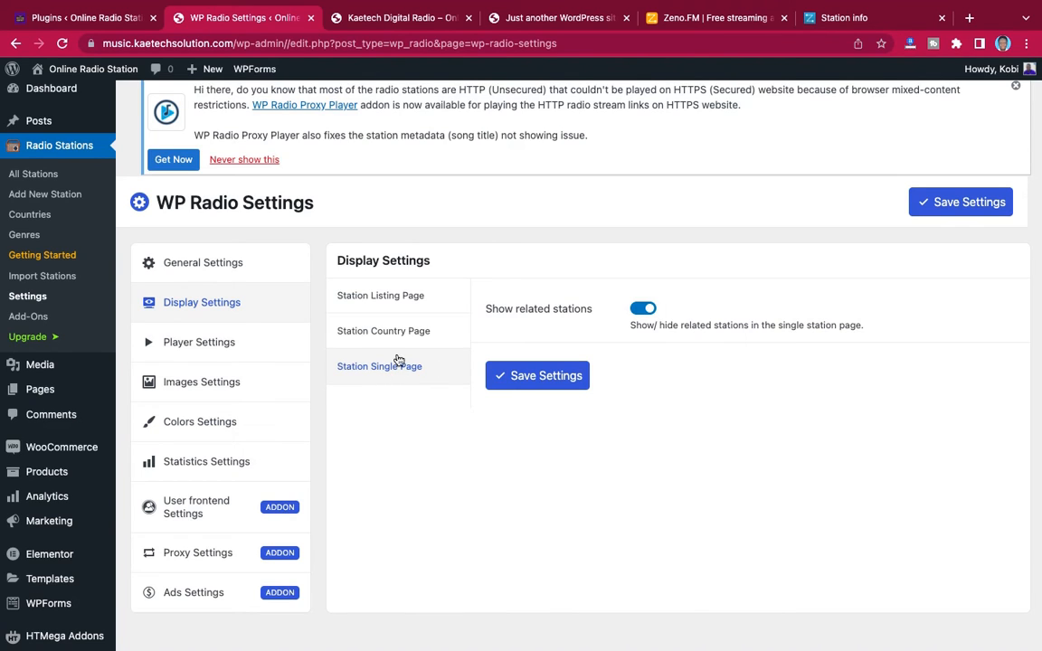
Examine the WP Radio listing and player colors, the thumbnail size options for both, and the general settings
left_click(201, 422)
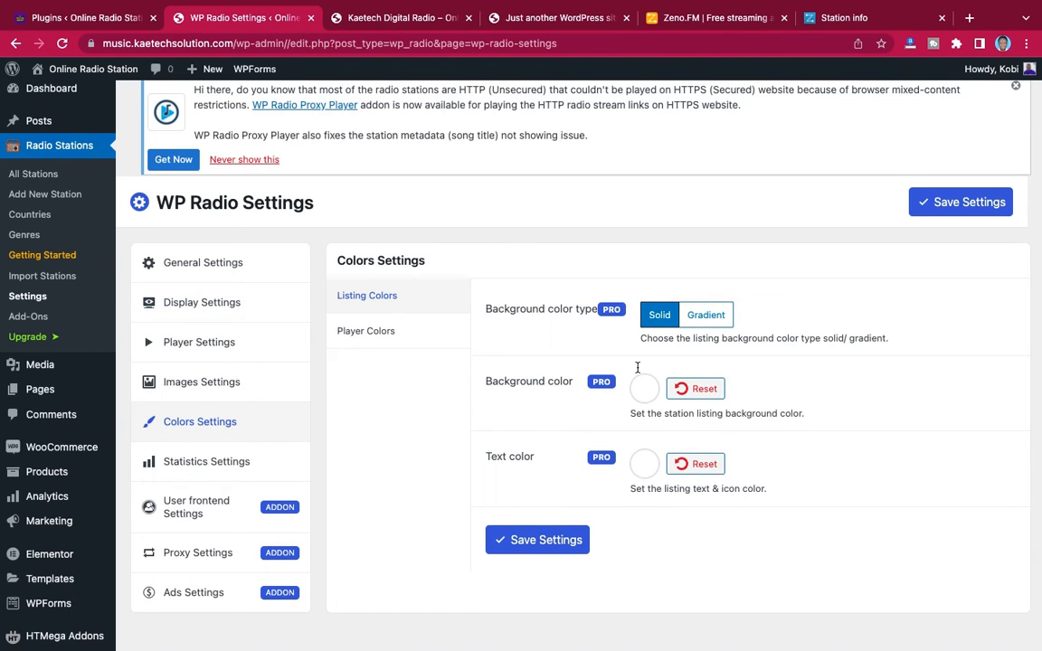
left_click(383, 333)
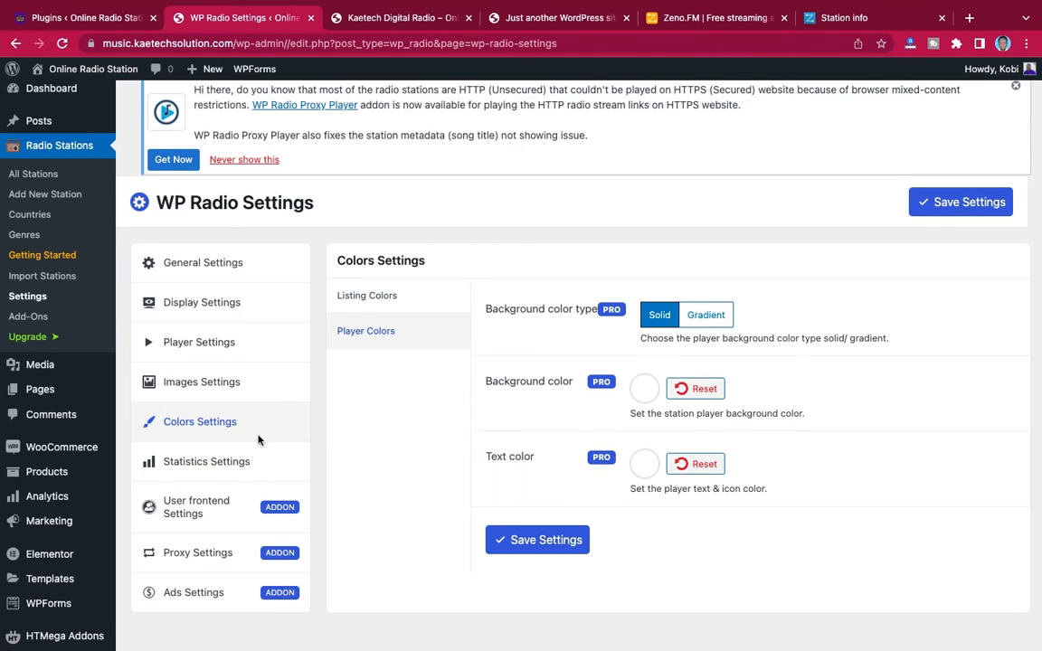
left_click(204, 383)
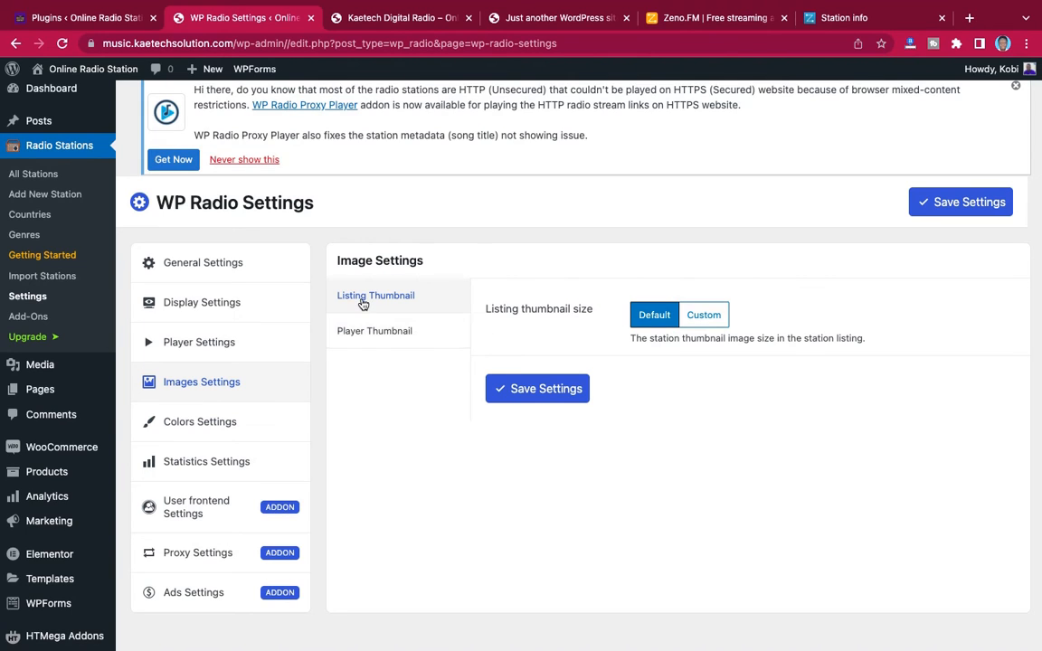
left_click(382, 333)
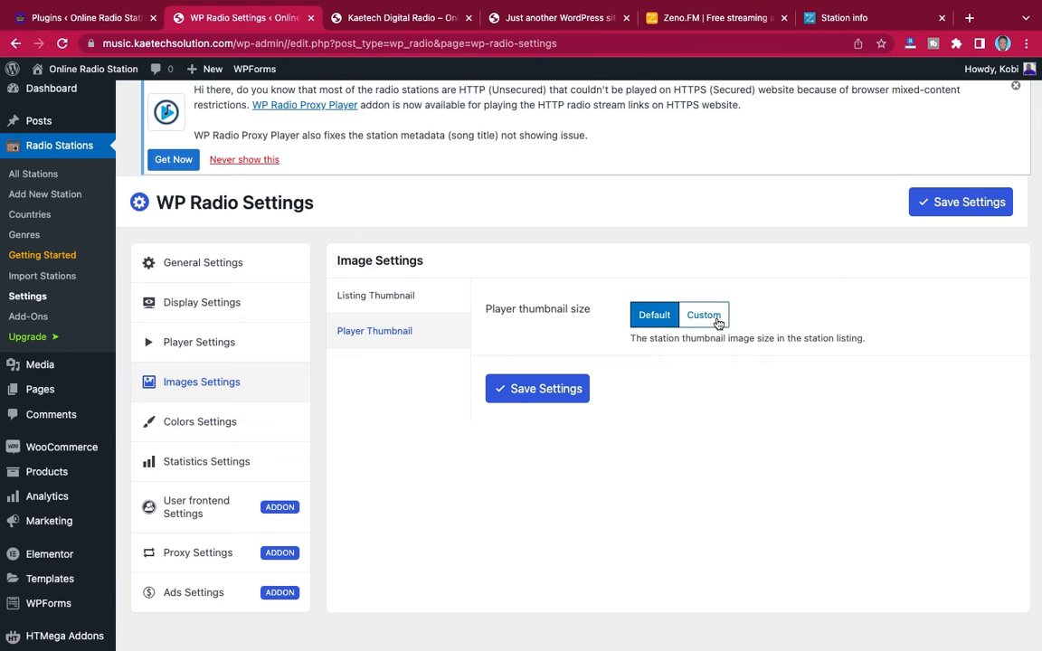
left_click(409, 299)
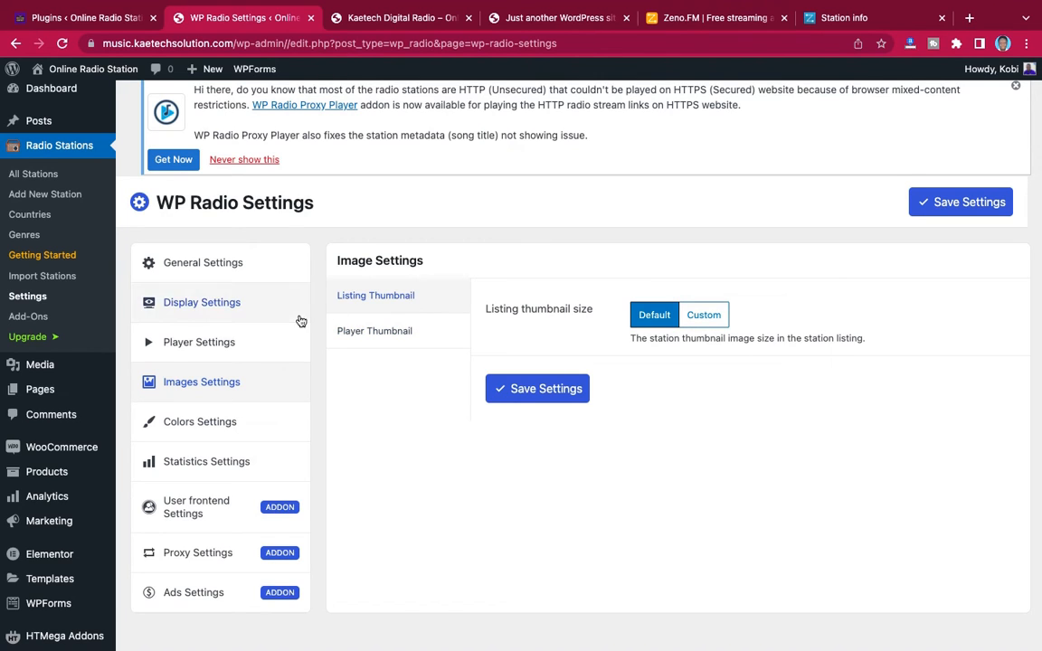
left_click(192, 263)
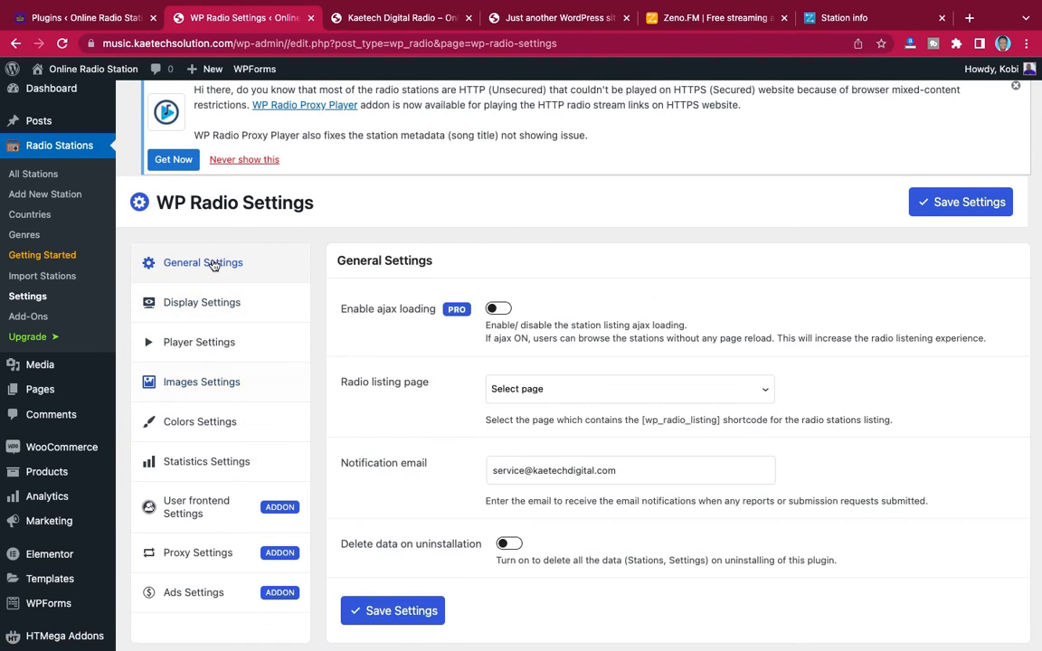
scroll(561, 398, "down", 4)
scroll(560, 392, "up", 2)
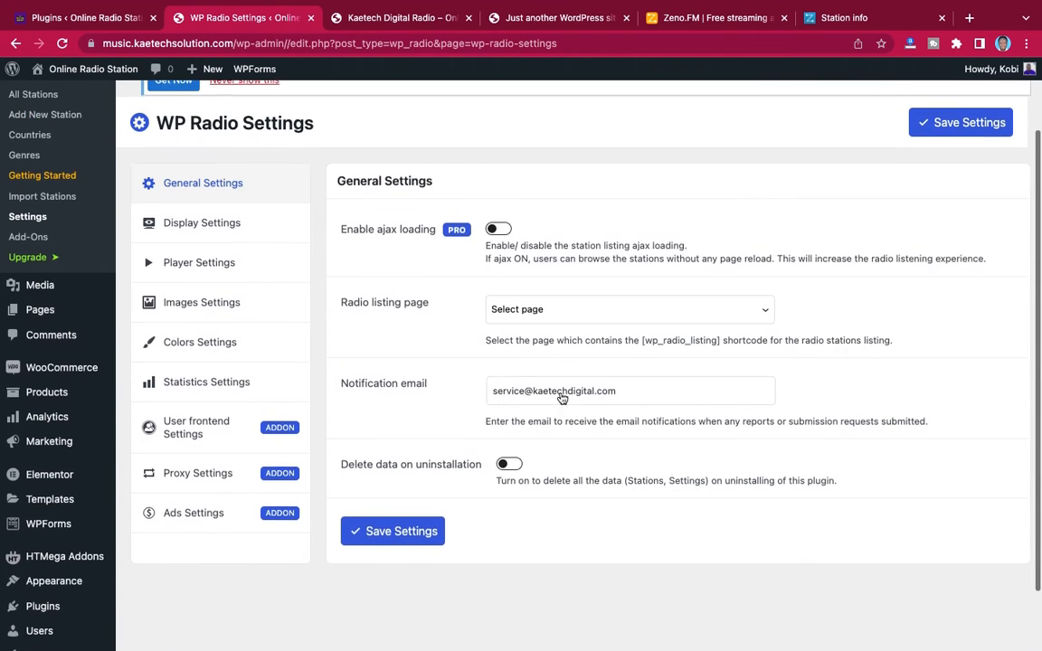
scroll(561, 392, "up", 2)
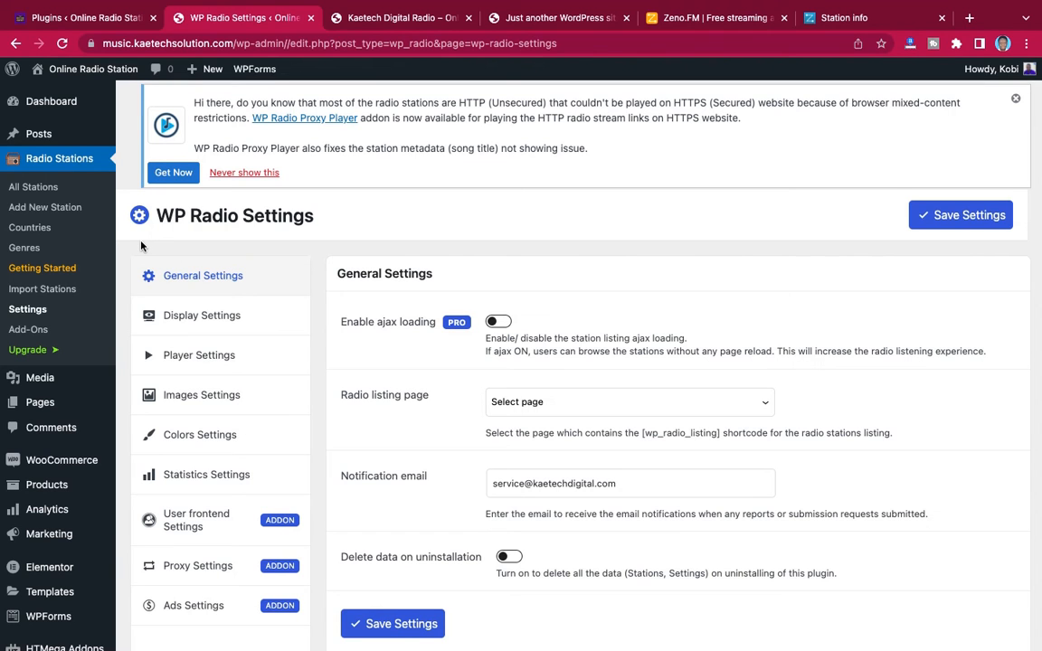
Open the list of all site pages and look through the existing pages
scroll(142, 245, "down", 3)
mouse_move(40, 235)
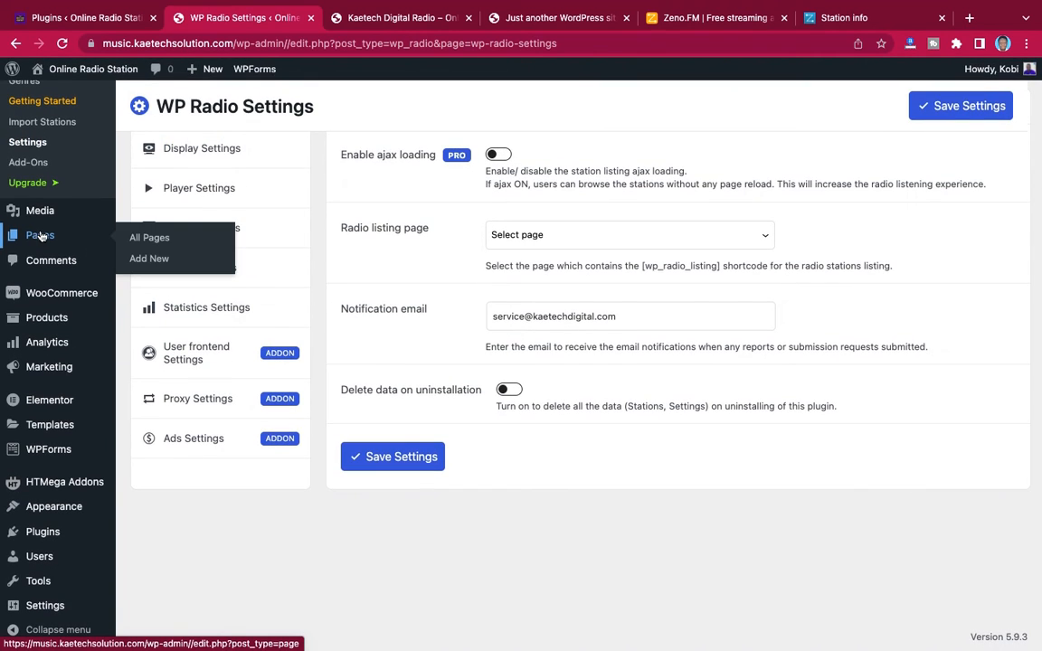
left_click(144, 239)
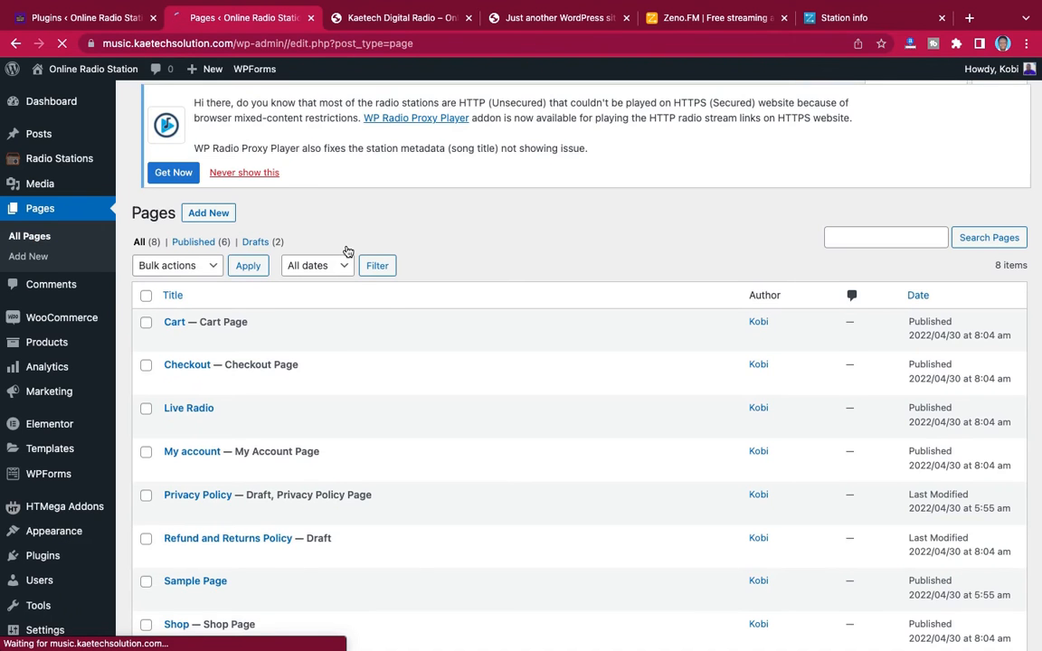
scroll(347, 251, "down", 3)
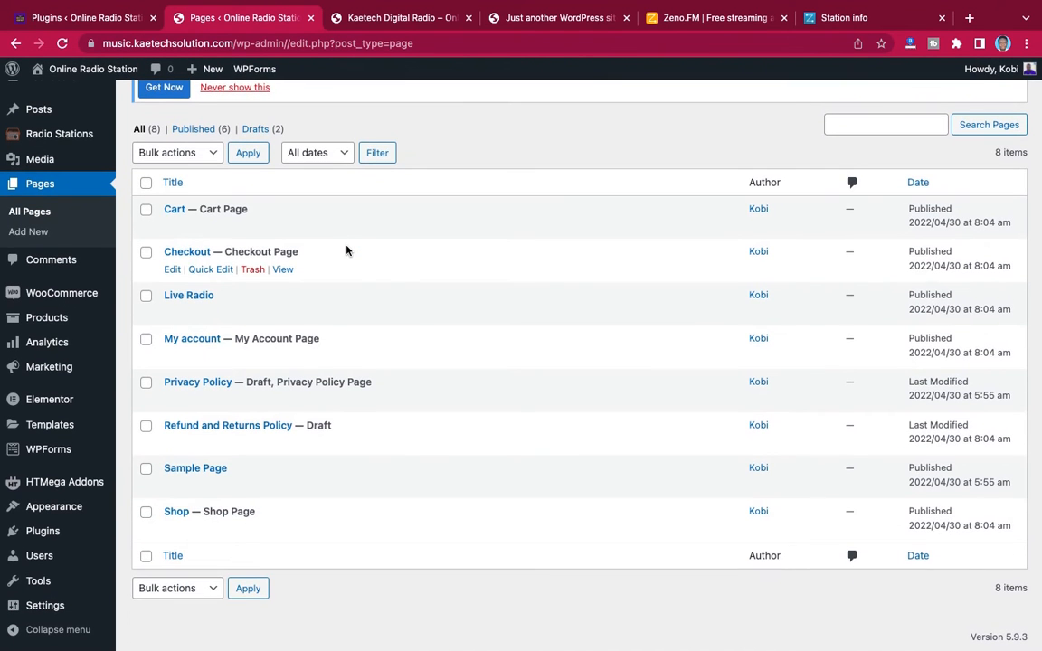
scroll(347, 250, "up", 1)
scroll(347, 250, "down", 1)
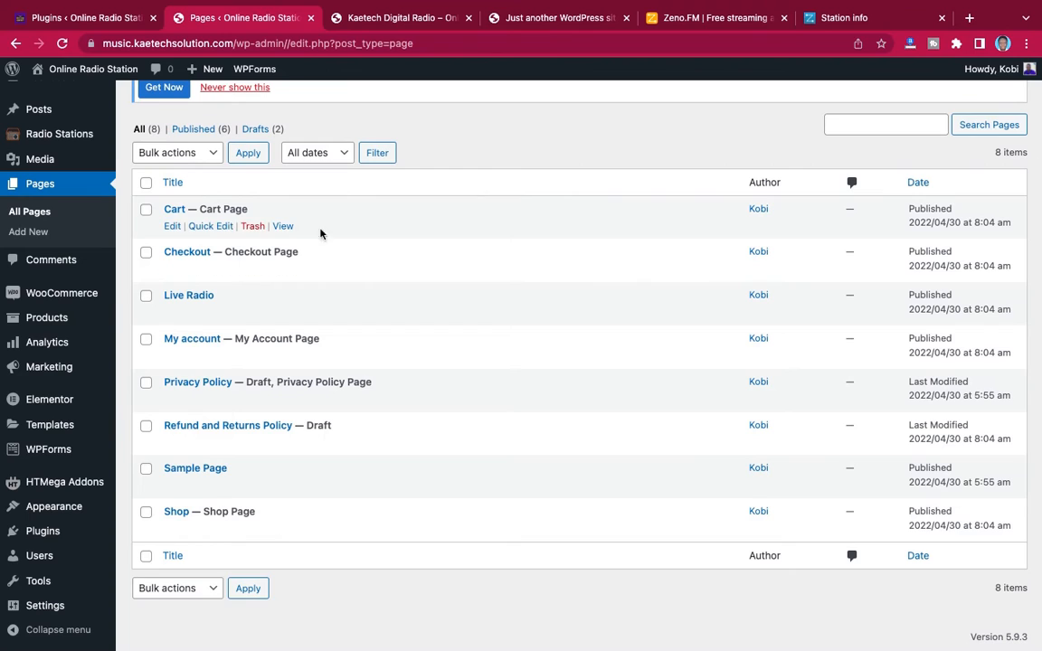
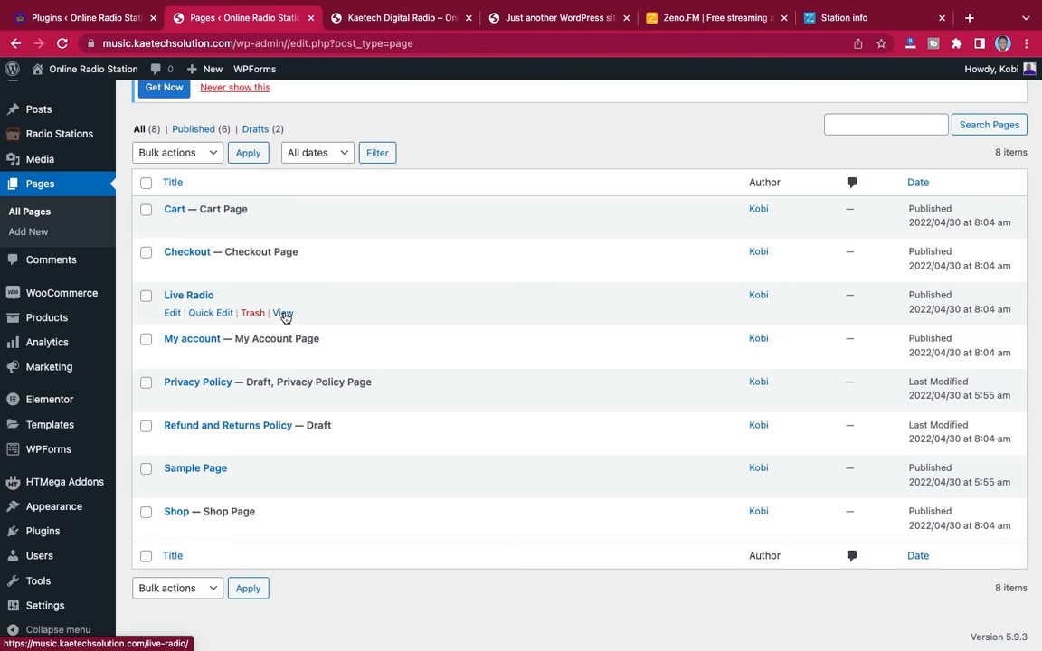
Open the Live Radio page in a new tab and look through its station listing
right_click(283, 314)
left_click(308, 322)
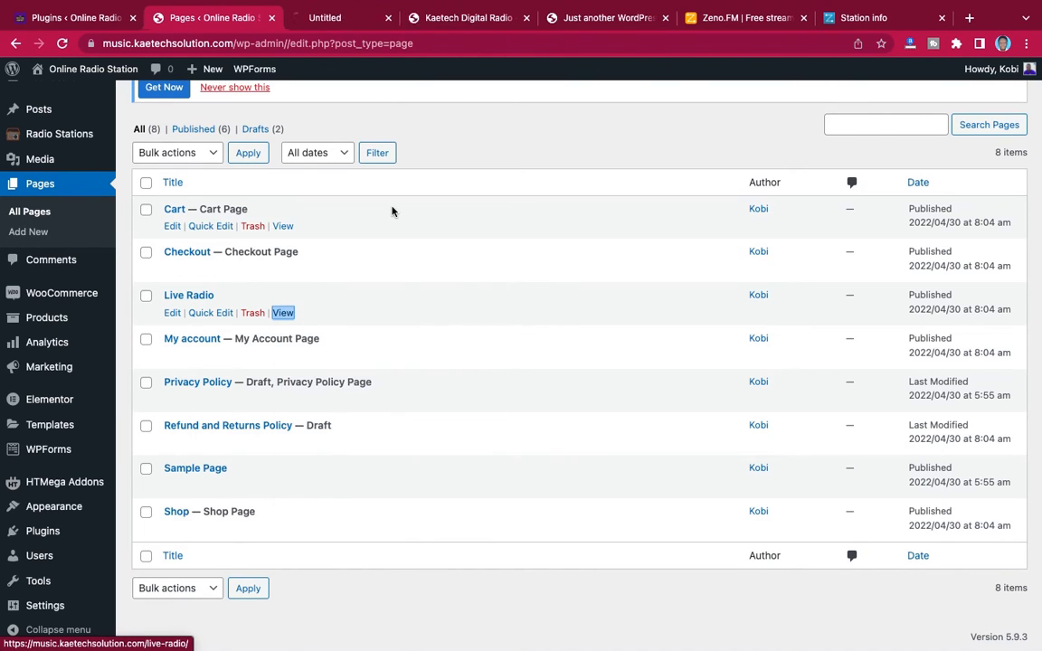
left_click(296, 19)
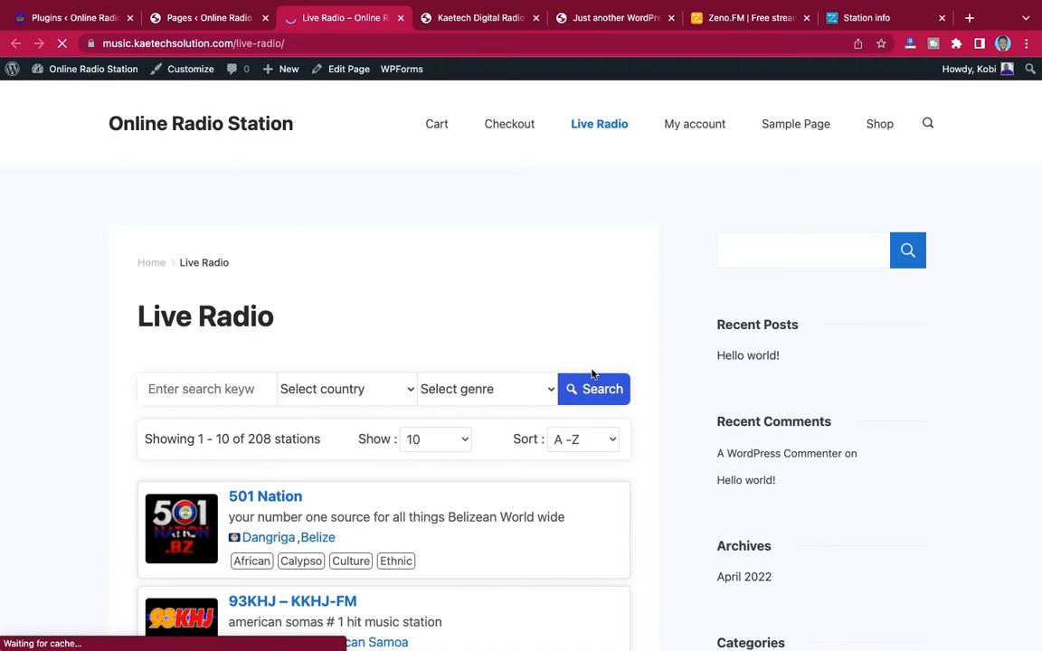
scroll(669, 422, "down", 10)
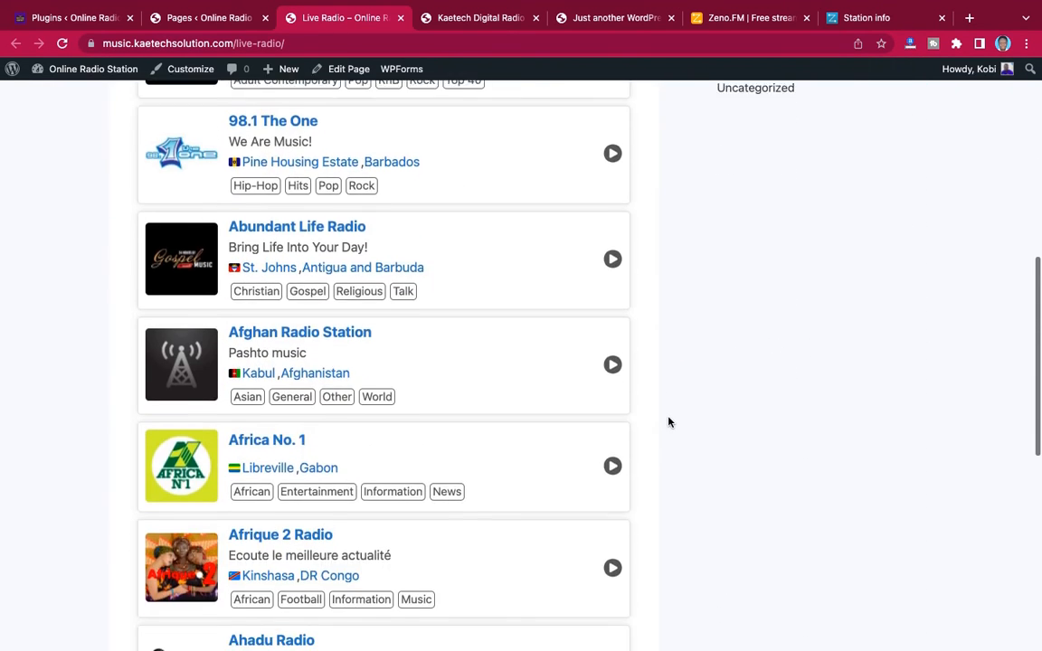
scroll(669, 421, "up", 9)
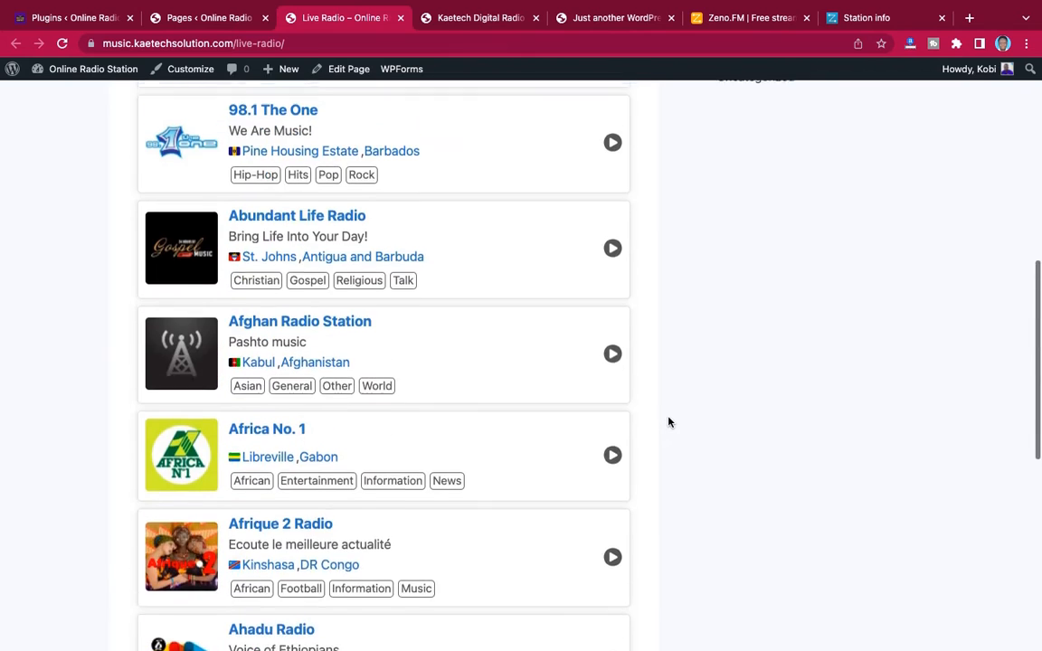
scroll(669, 421, "up", 3)
scroll(669, 422, "down", 2)
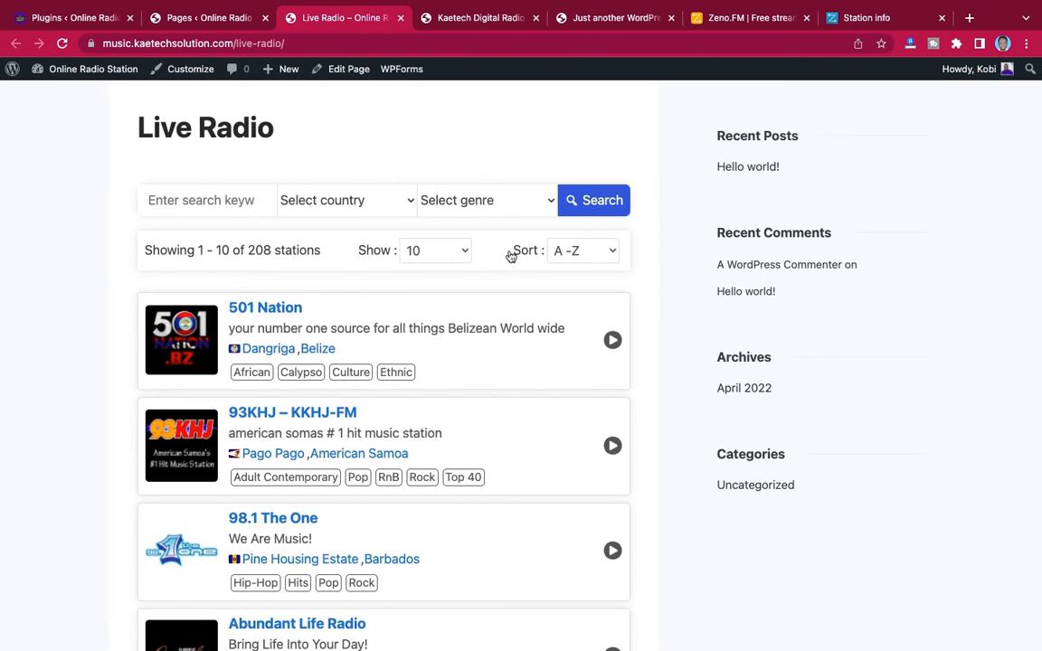
scroll(553, 325, "down", 5)
scroll(555, 325, "down", 7)
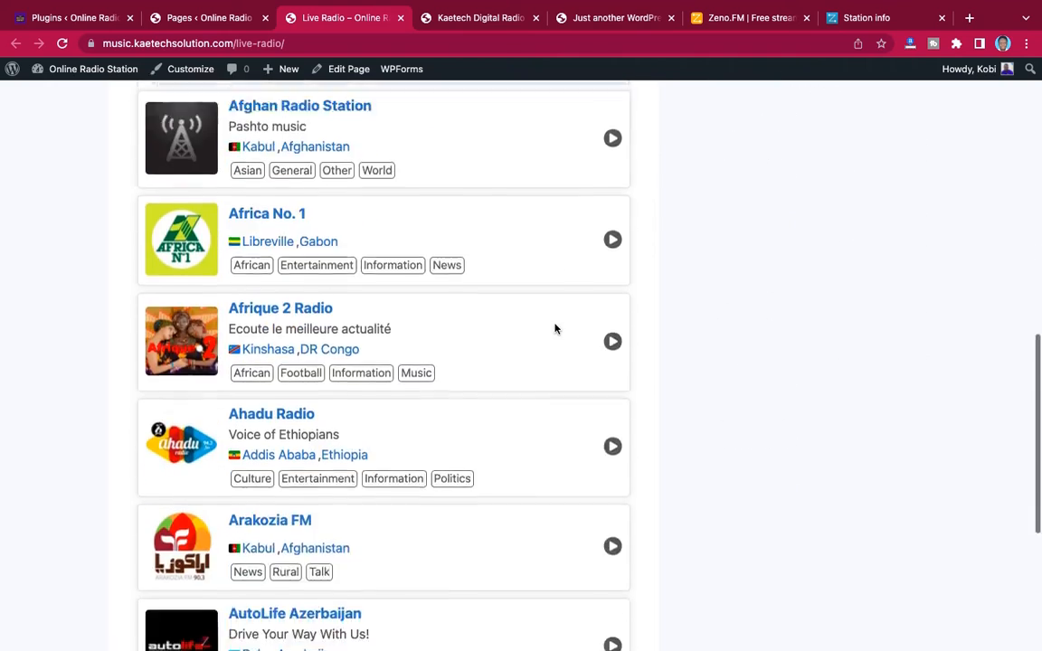
scroll(554, 327, "up", 5)
scroll(555, 329, "up", 10)
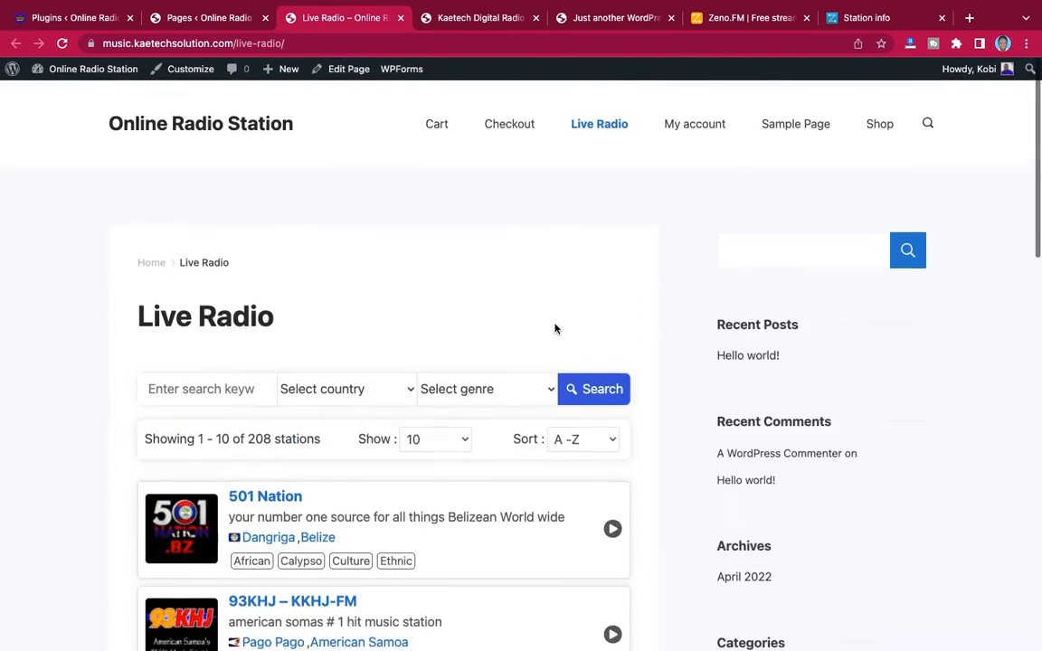
scroll(554, 328, "down", 3)
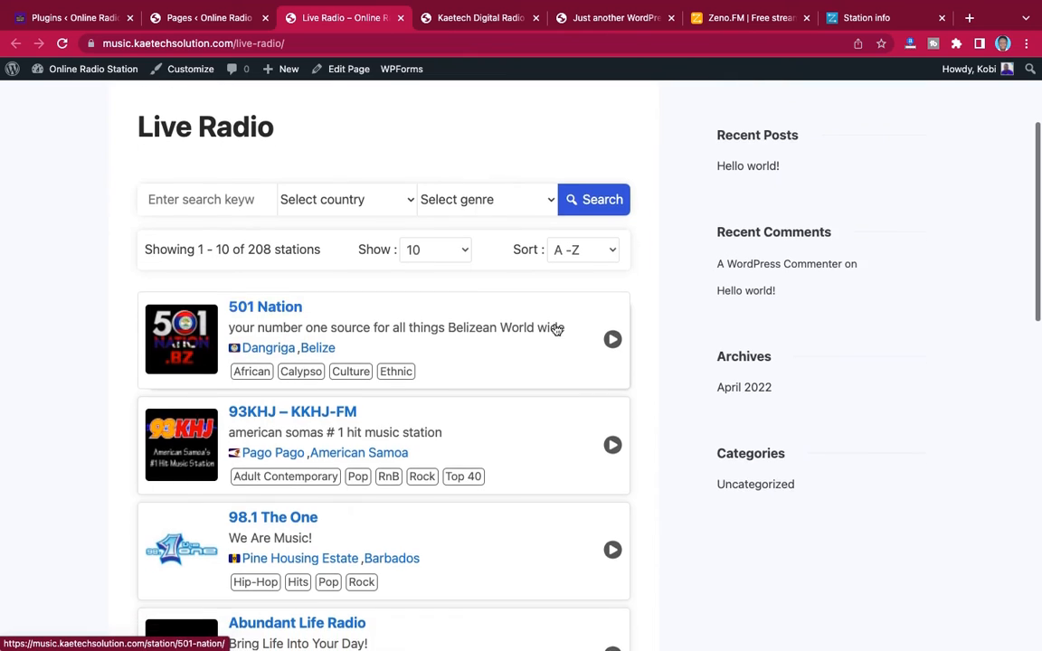
scroll(556, 328, "up", 3)
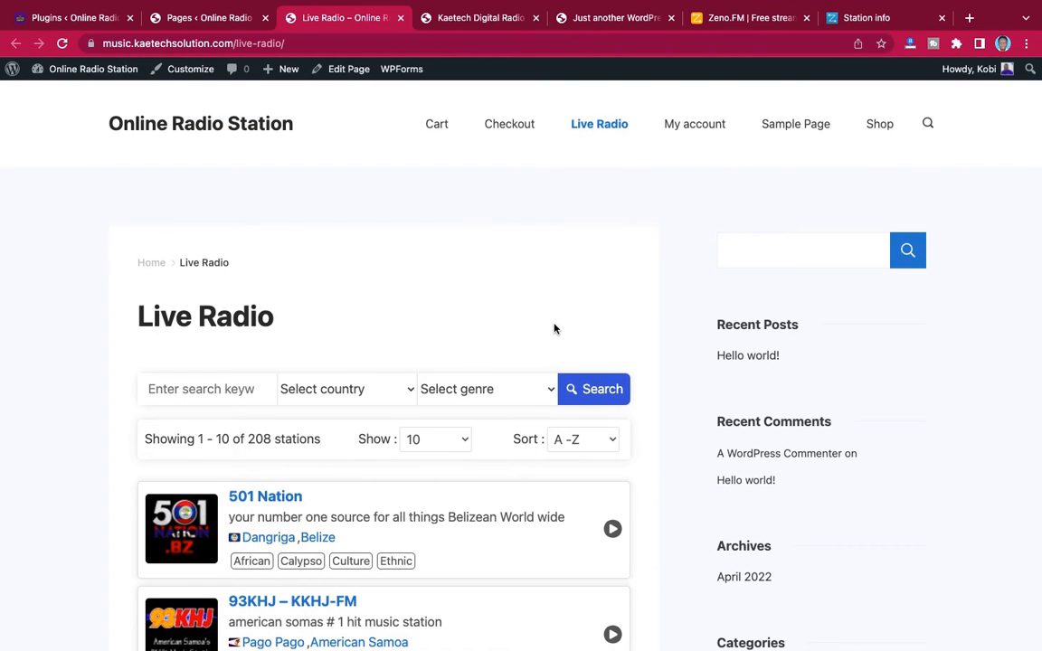
scroll(554, 329, "down", 3)
scroll(553, 328, "up", 3)
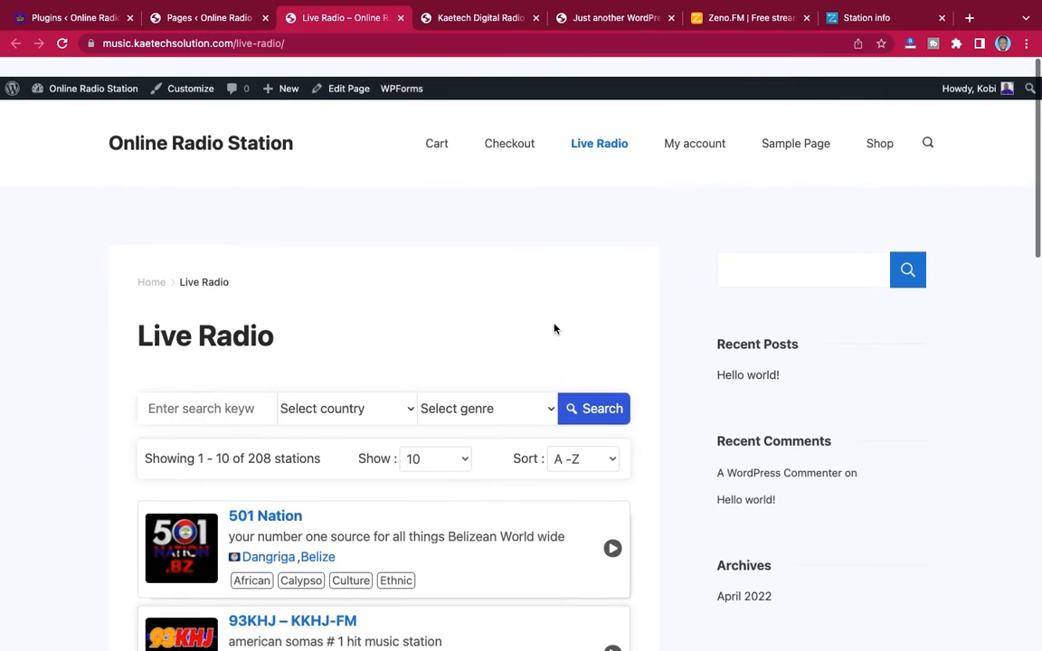
Open the radio site's front page and look over its current content
left_click(256, 129)
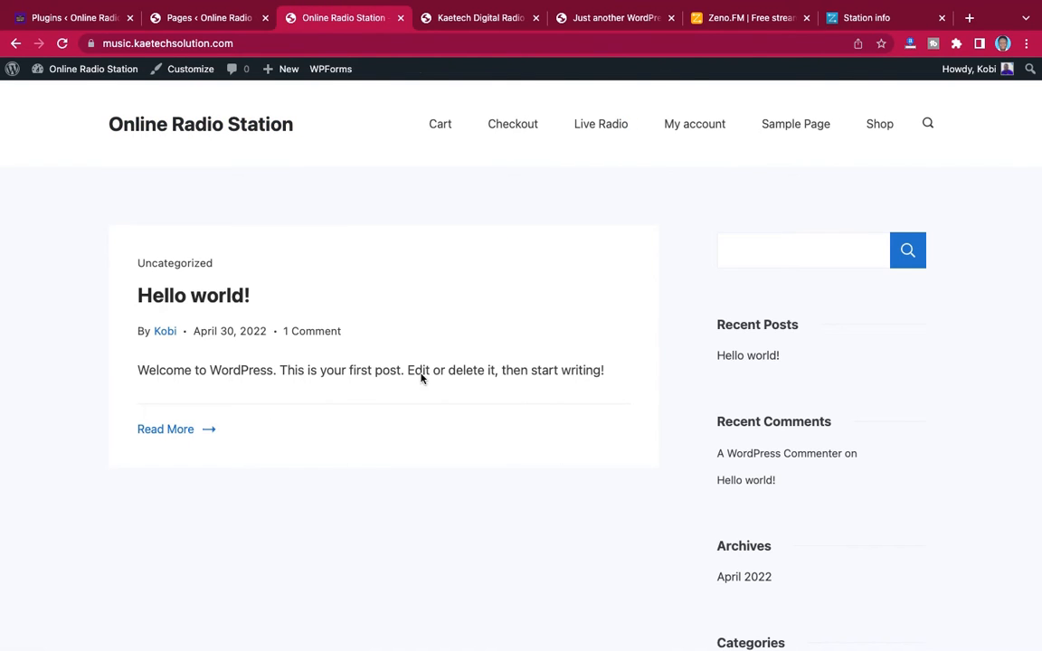
scroll(517, 426, "down", 3)
scroll(517, 426, "up", 3)
Start a new page from the site's page list, dismiss the welcome guide and turn off the editor's fullscreen mode
left_click(189, 56)
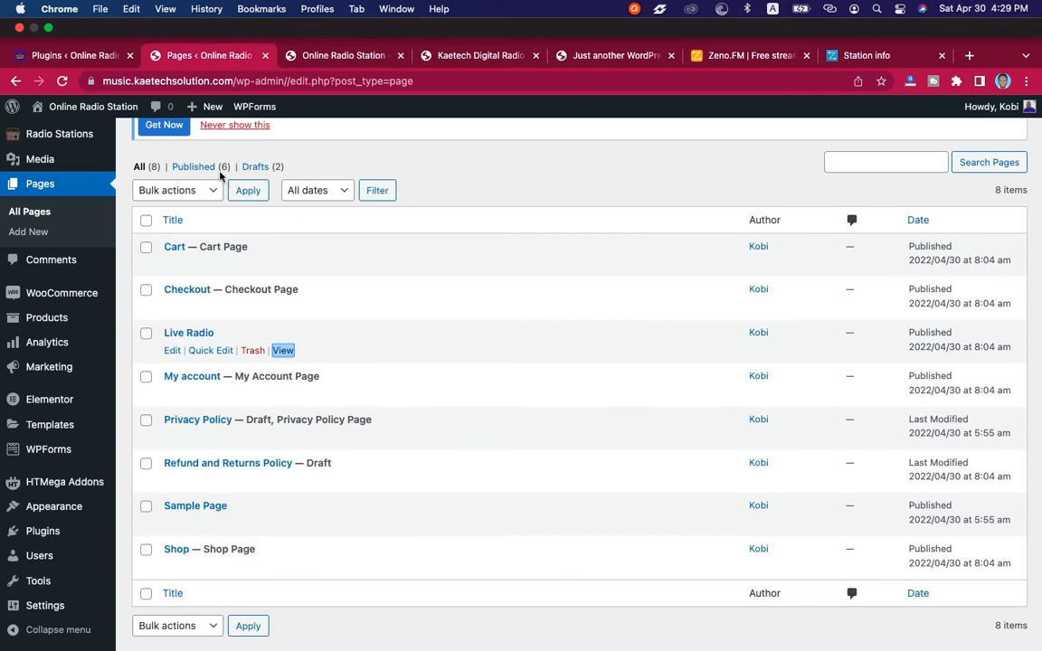
scroll(442, 286, "up", 3)
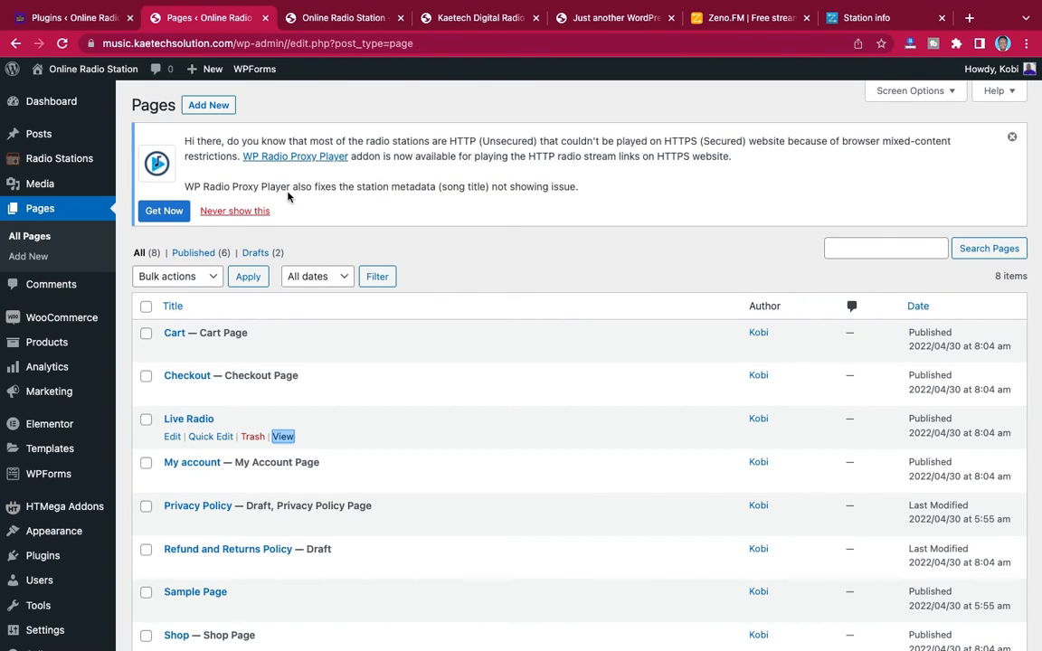
left_click(210, 106)
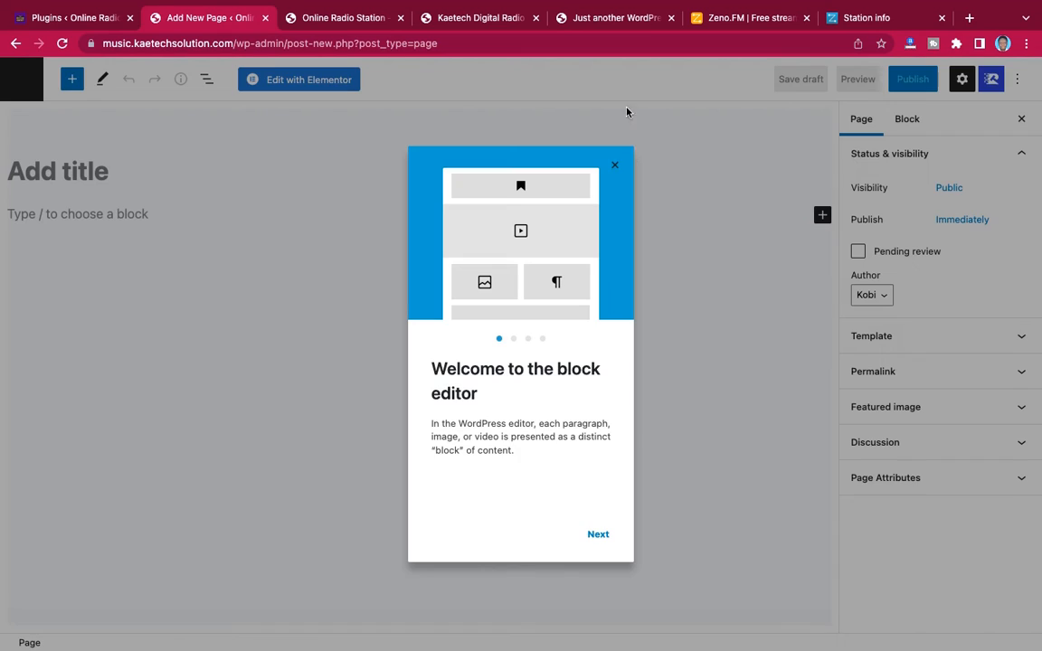
left_click(615, 167)
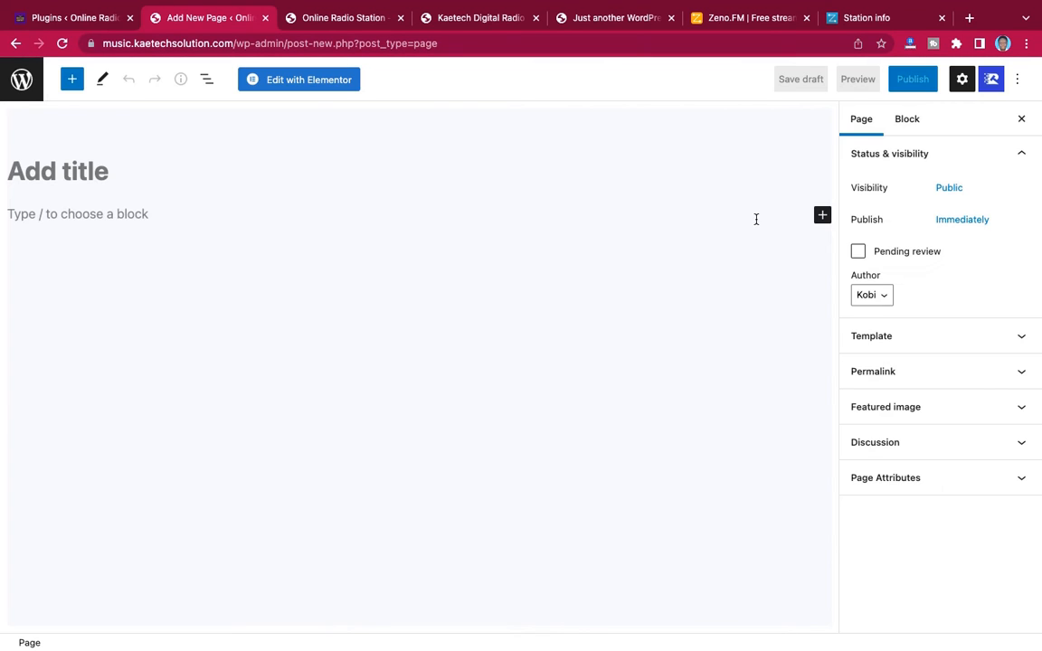
left_click(1017, 80)
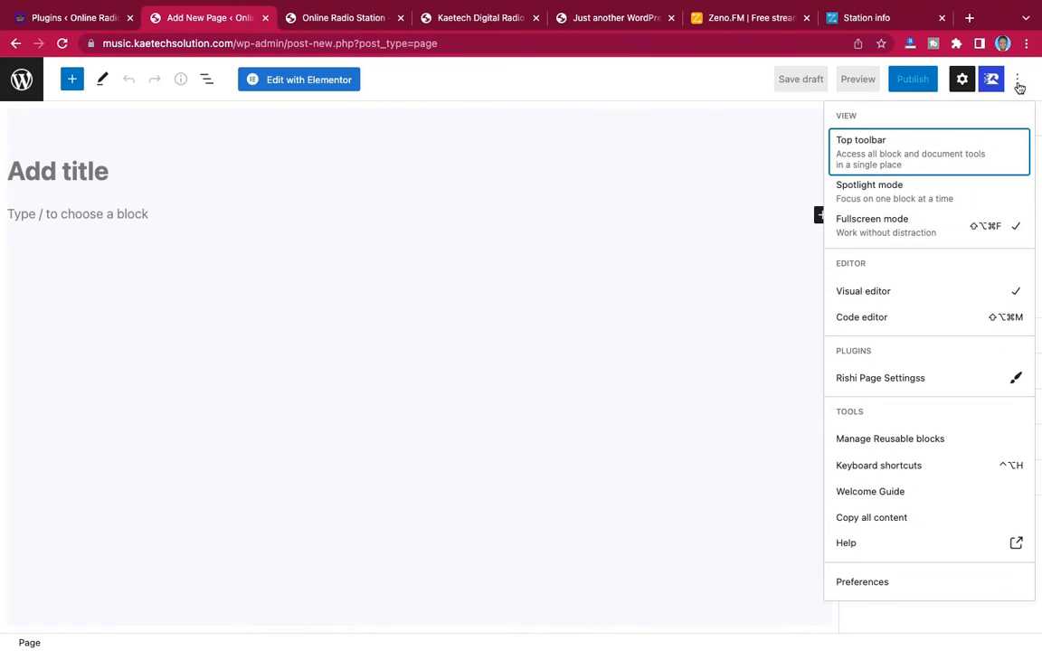
left_click(890, 226)
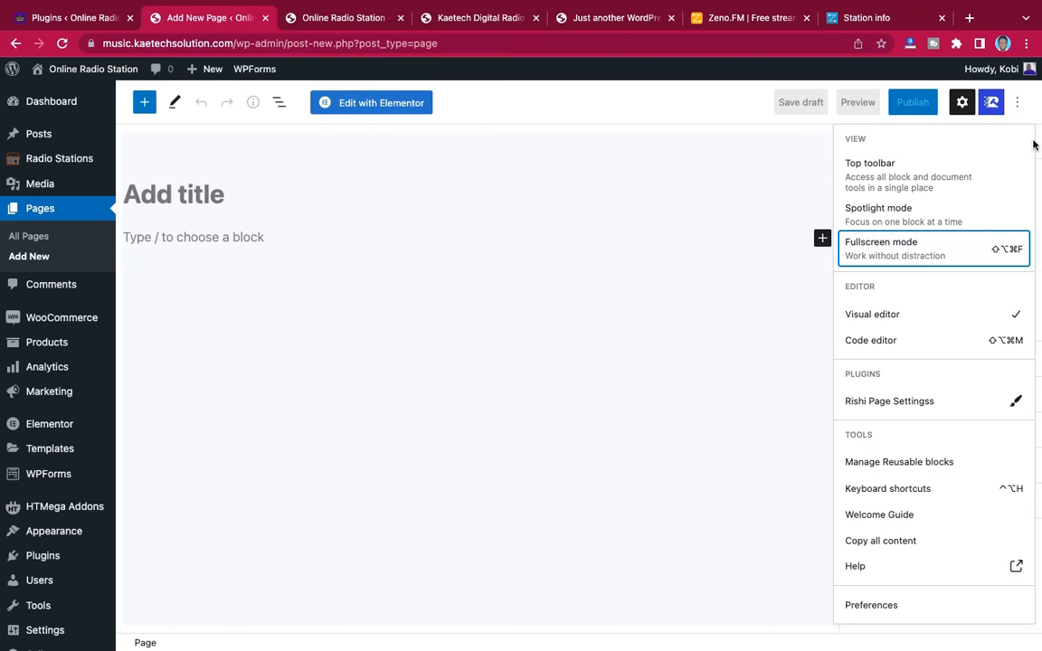
left_click(1017, 104)
Title the new page Home, set its template to Elementor Canvas and publish it
left_click(270, 193)
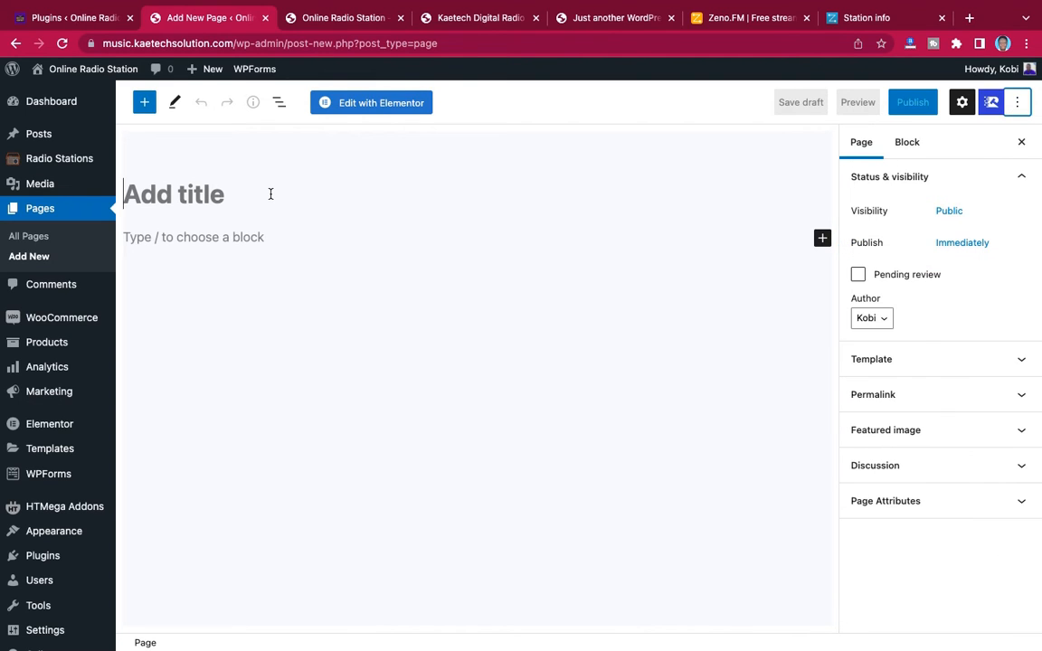
type("Home")
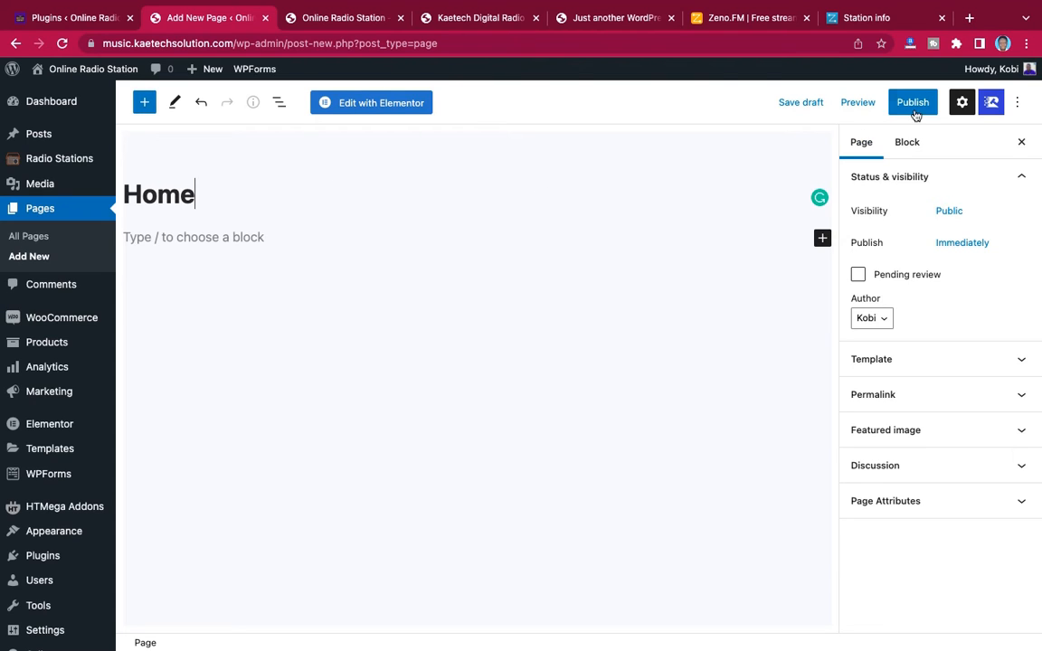
left_click(916, 361)
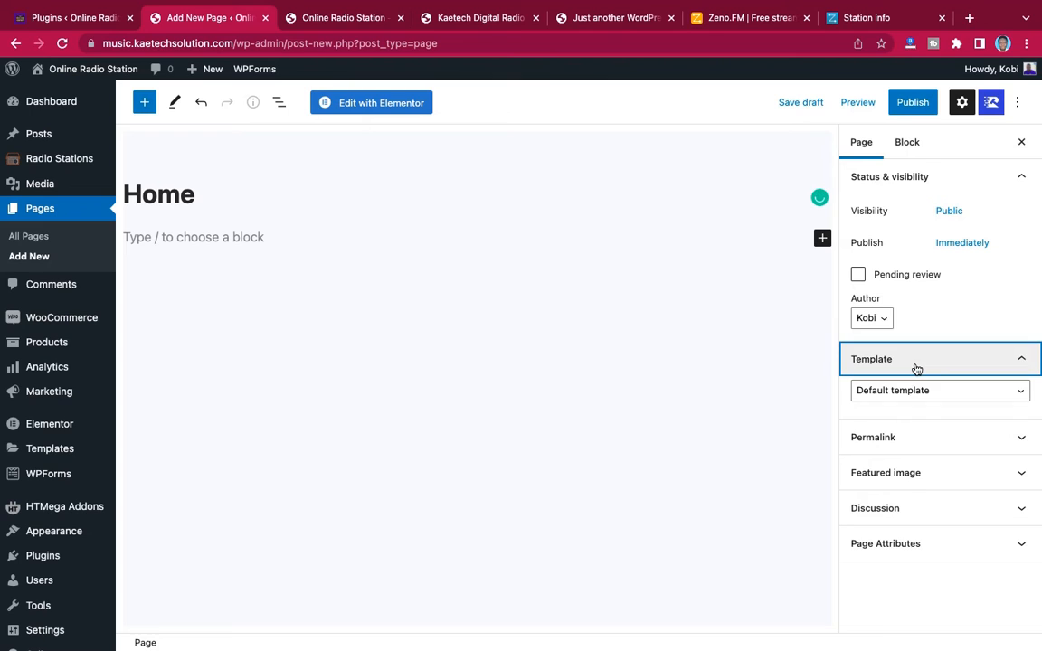
left_click(912, 395)
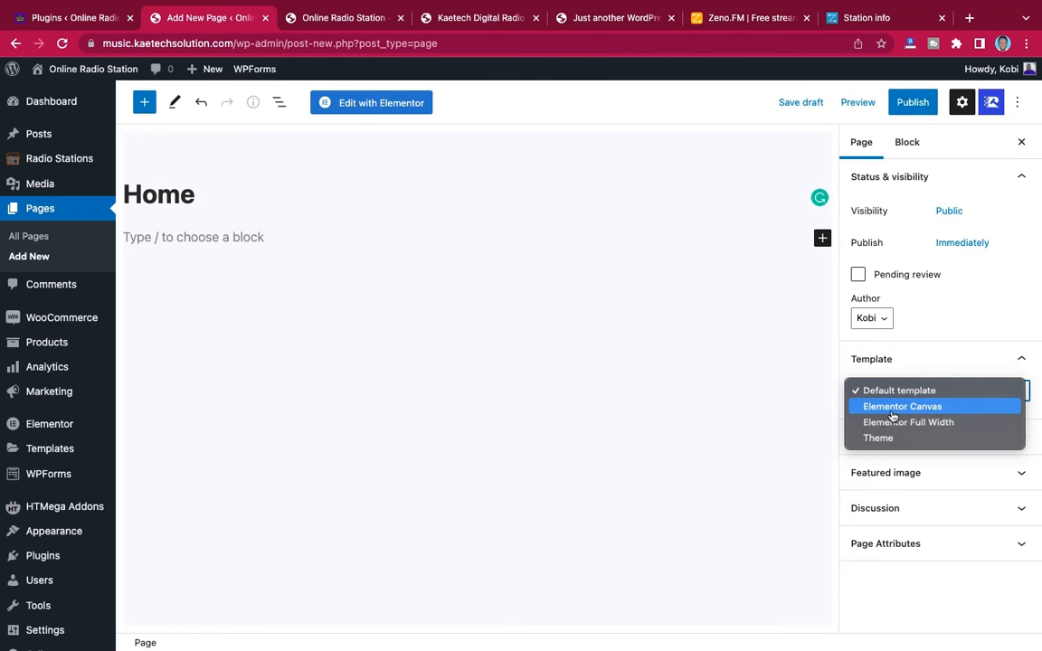
left_click(906, 413)
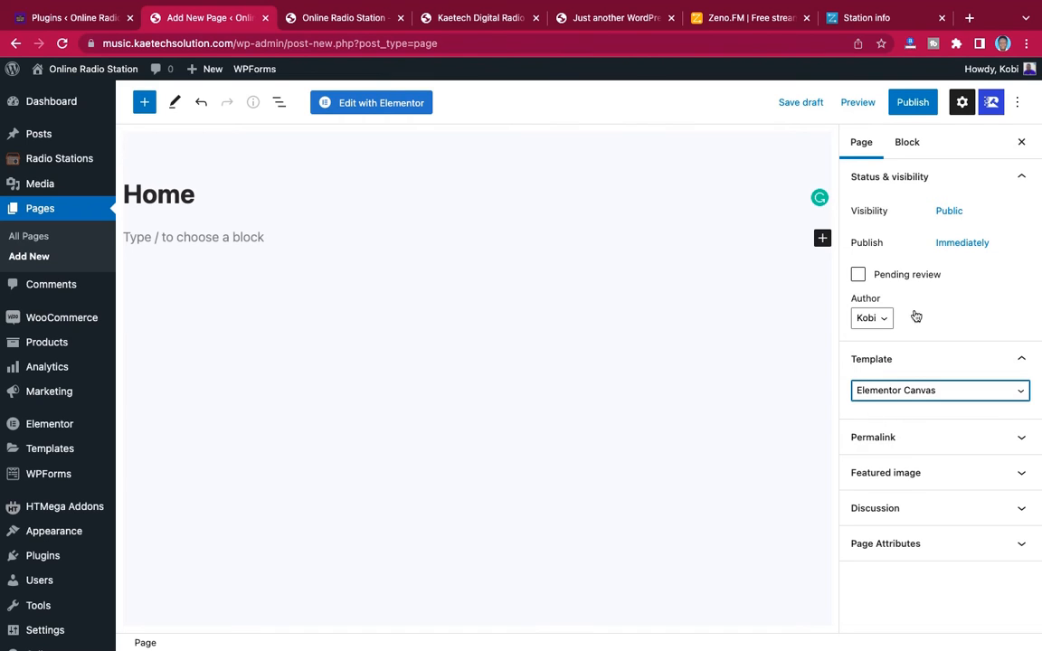
left_click(915, 104)
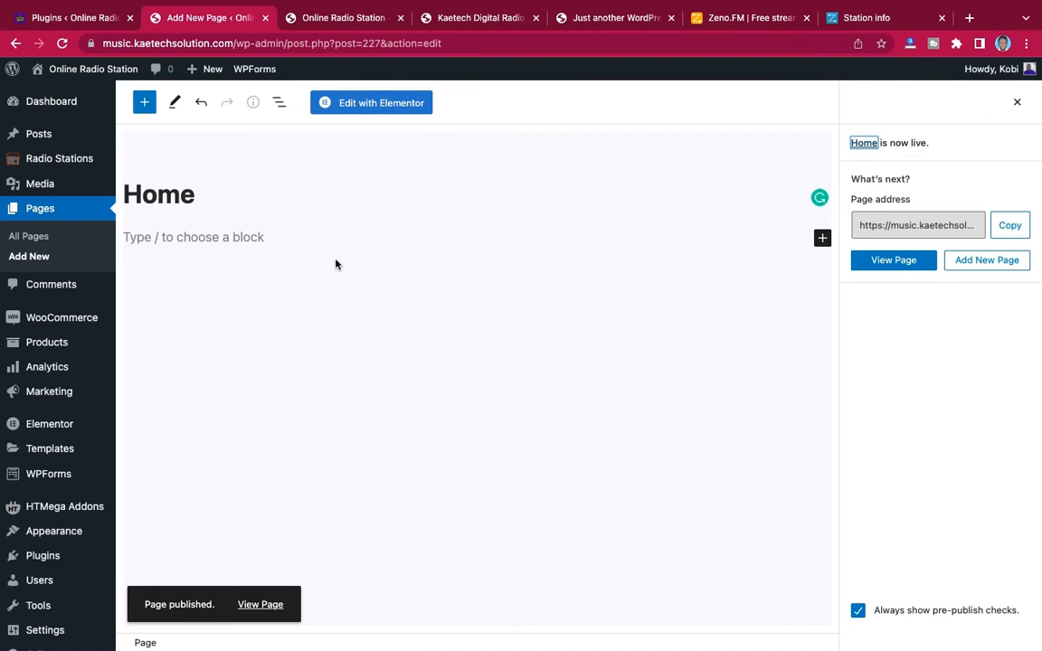
Visit the finished demo radio site, check which pages its navigation menu contains, and return to the page editor
left_click(79, 18)
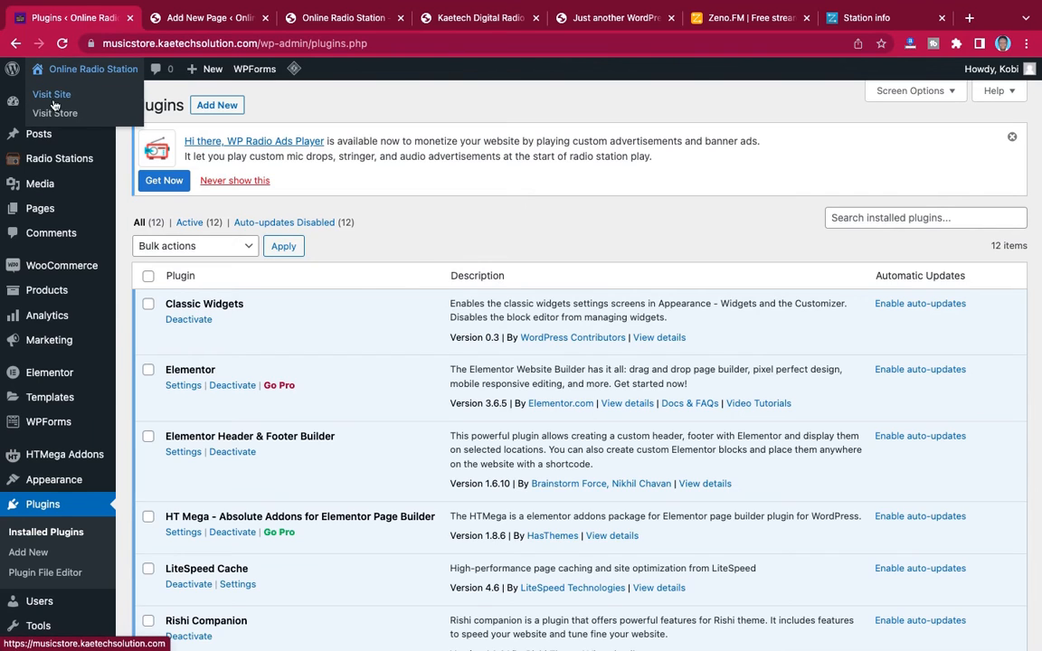
left_click(52, 94)
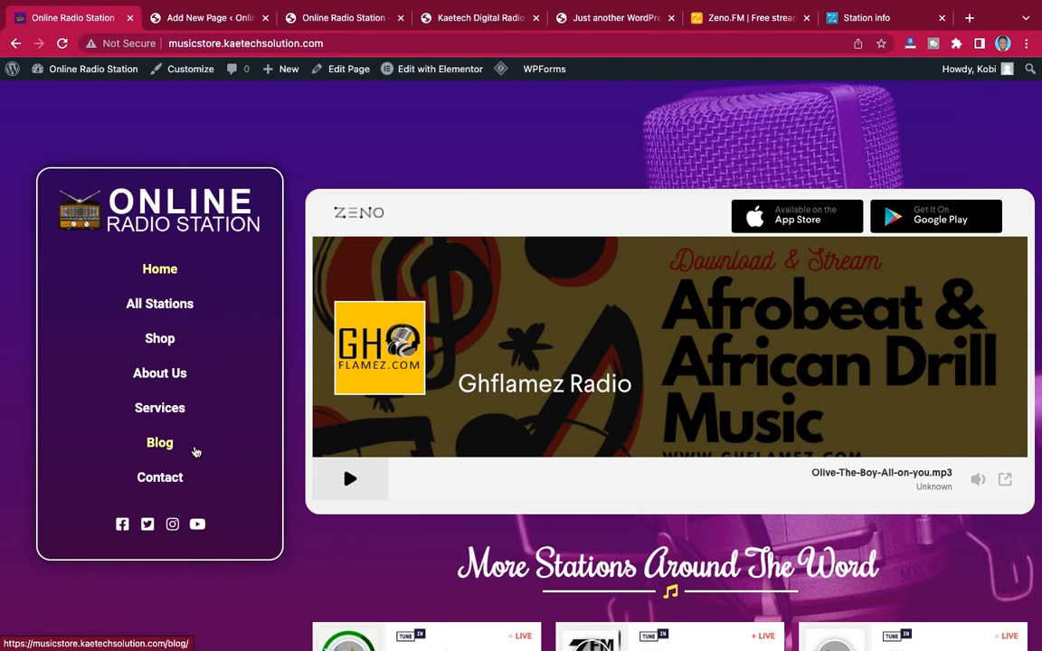
left_click(210, 17)
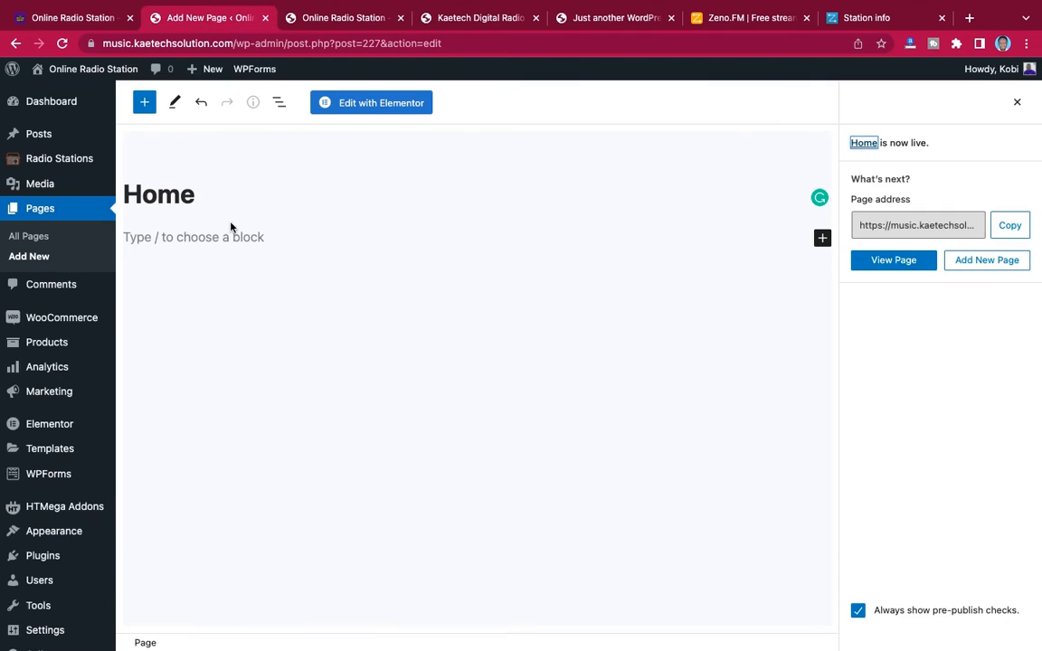
Create another page titled About Us and publish it
left_click(39, 256)
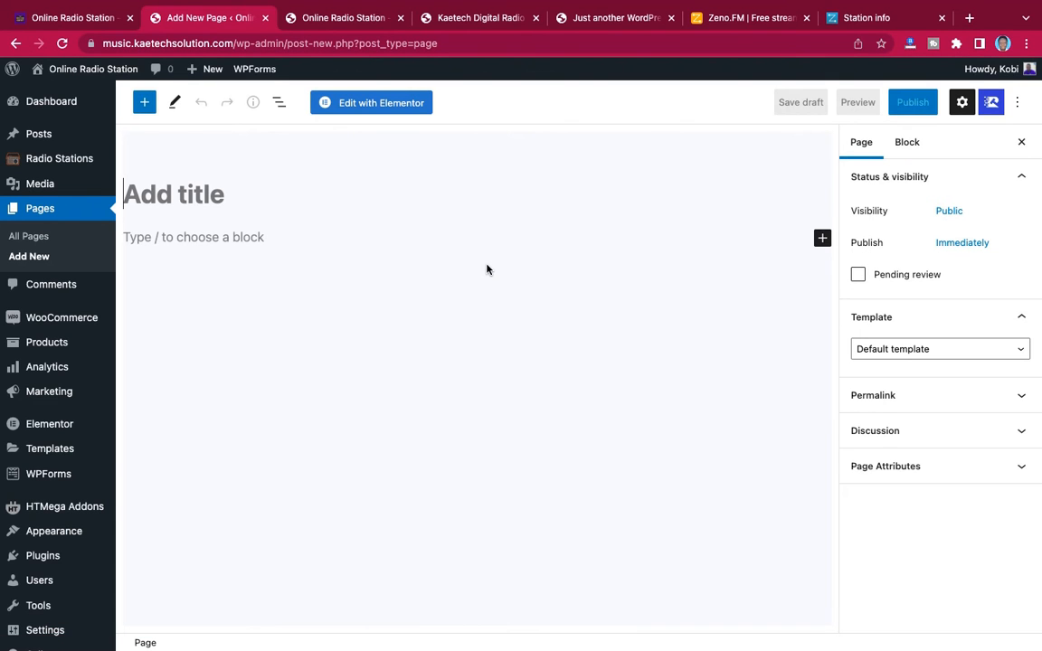
type("About")
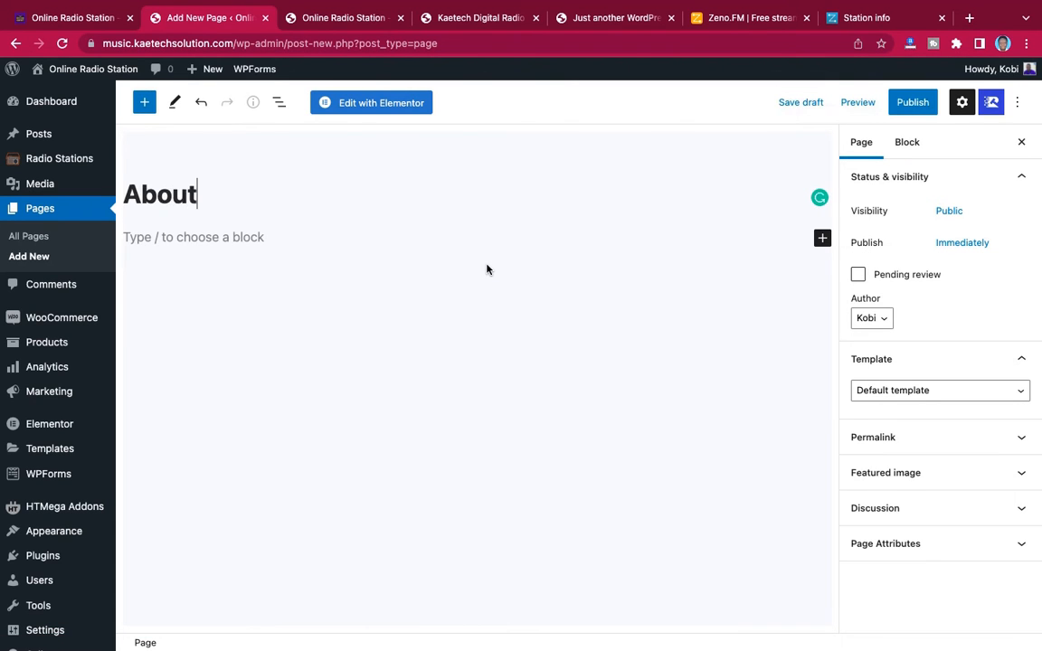
type(" Us")
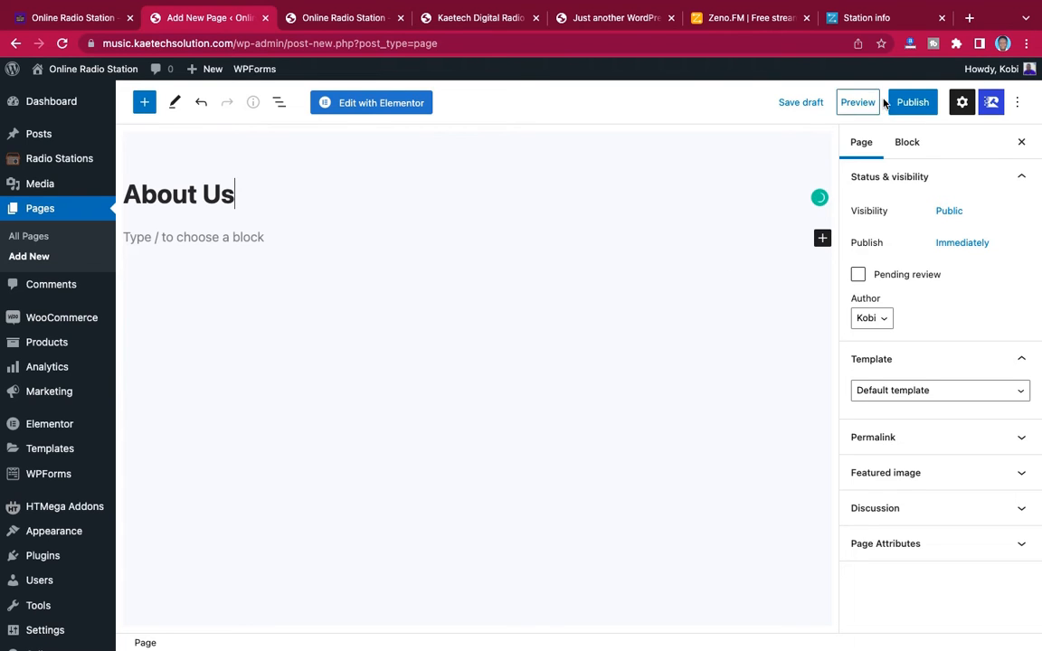
left_click(906, 105)
left_click(900, 105)
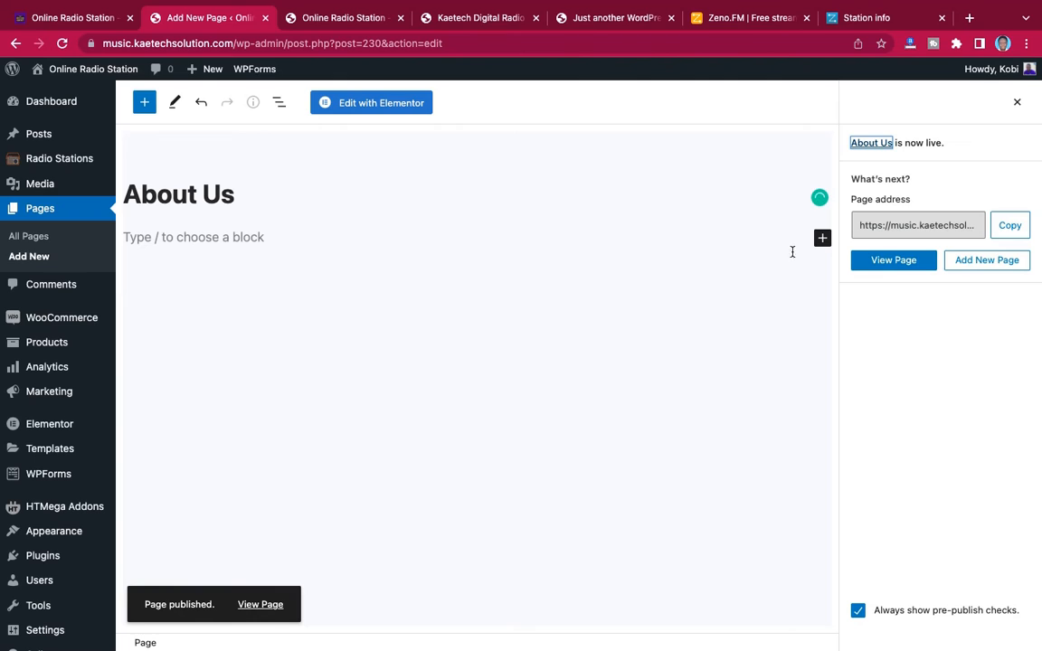
Set the About Us page's template to Elementor Full Width and update the page
left_click(1016, 102)
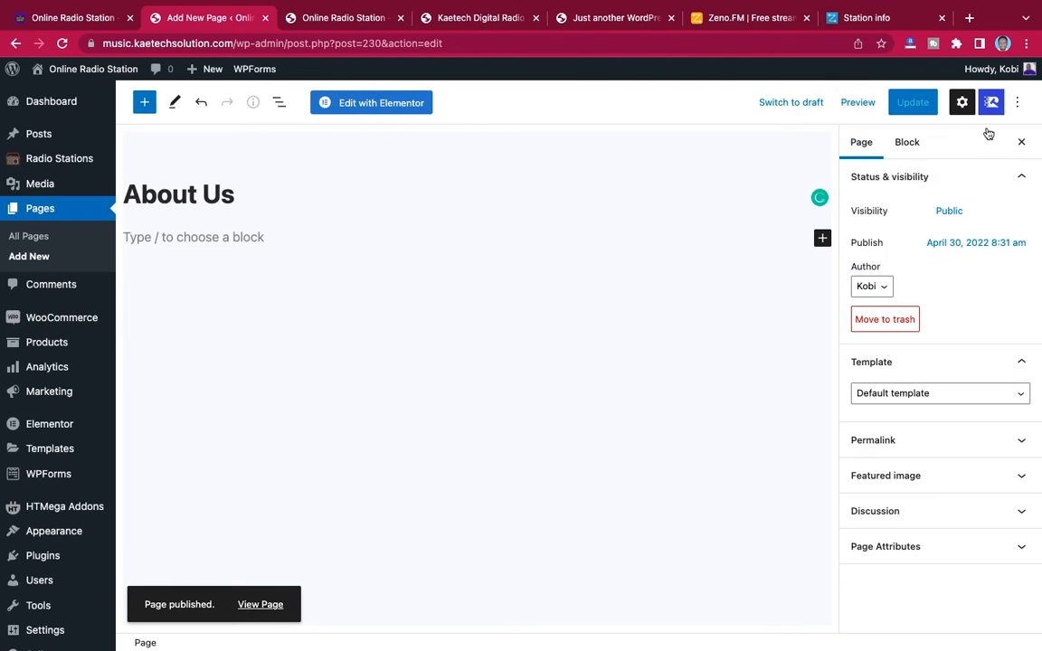
left_click(904, 394)
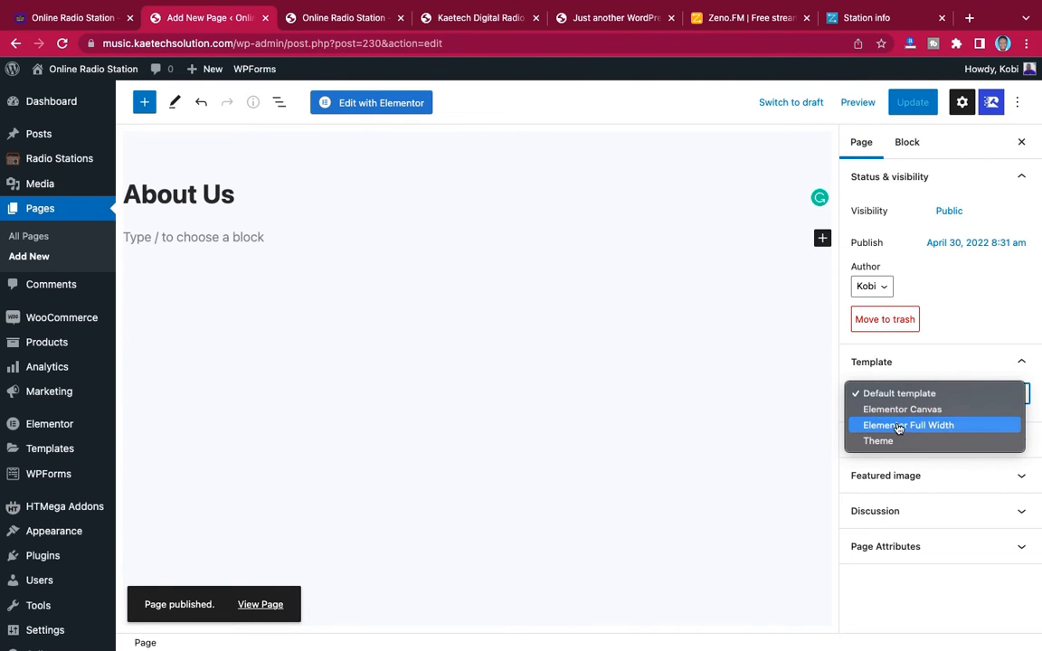
left_click(900, 431)
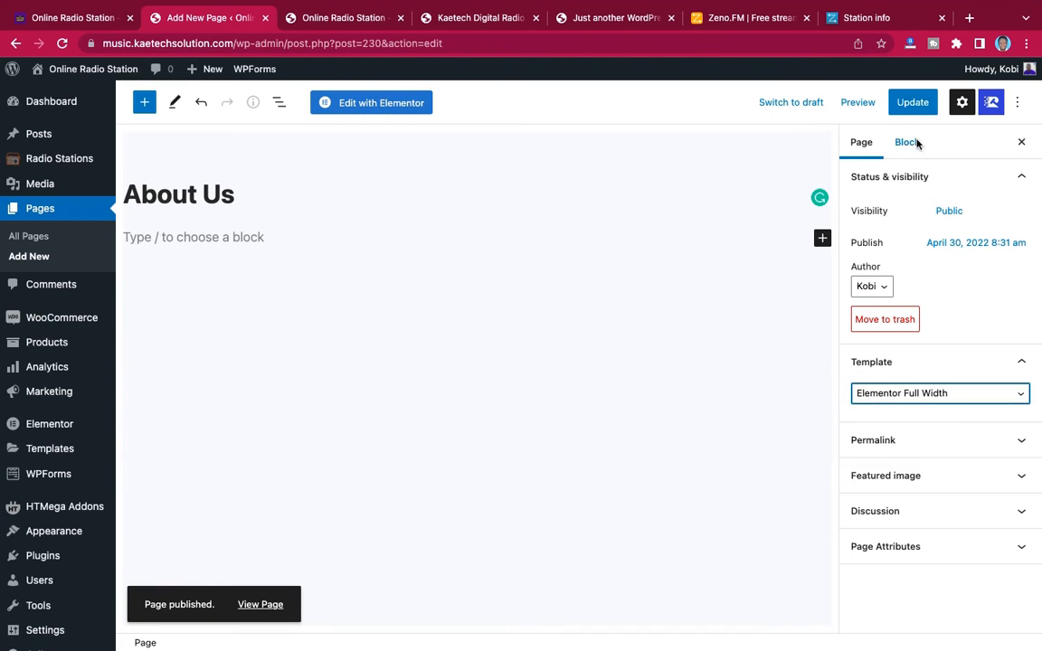
left_click(914, 105)
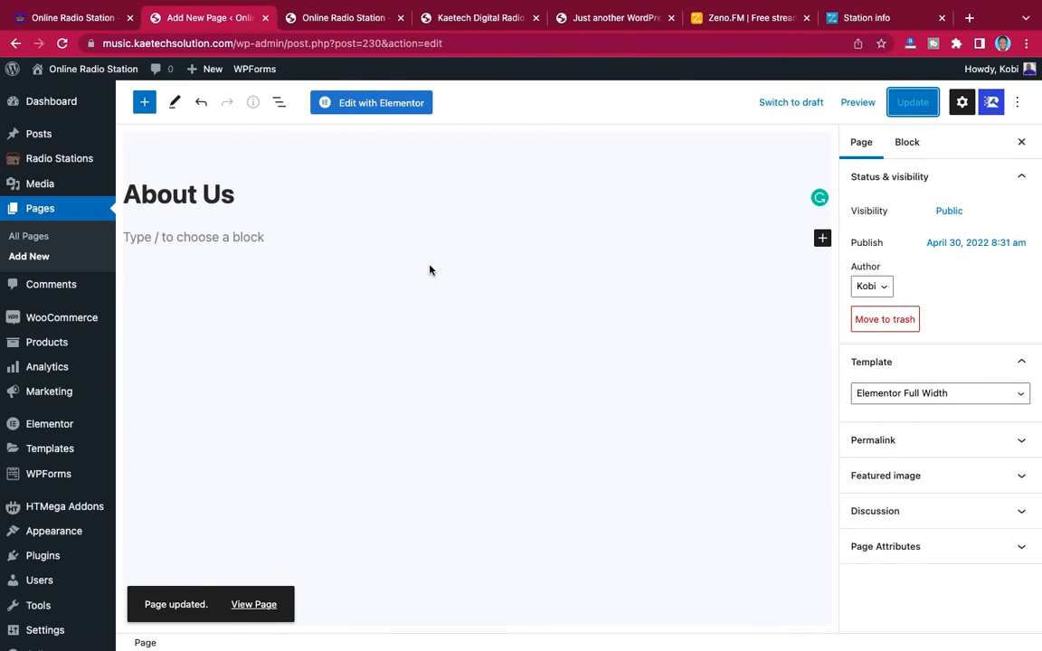
Create a page titled Services with the Elementor Full Width template and publish it
left_click(33, 258)
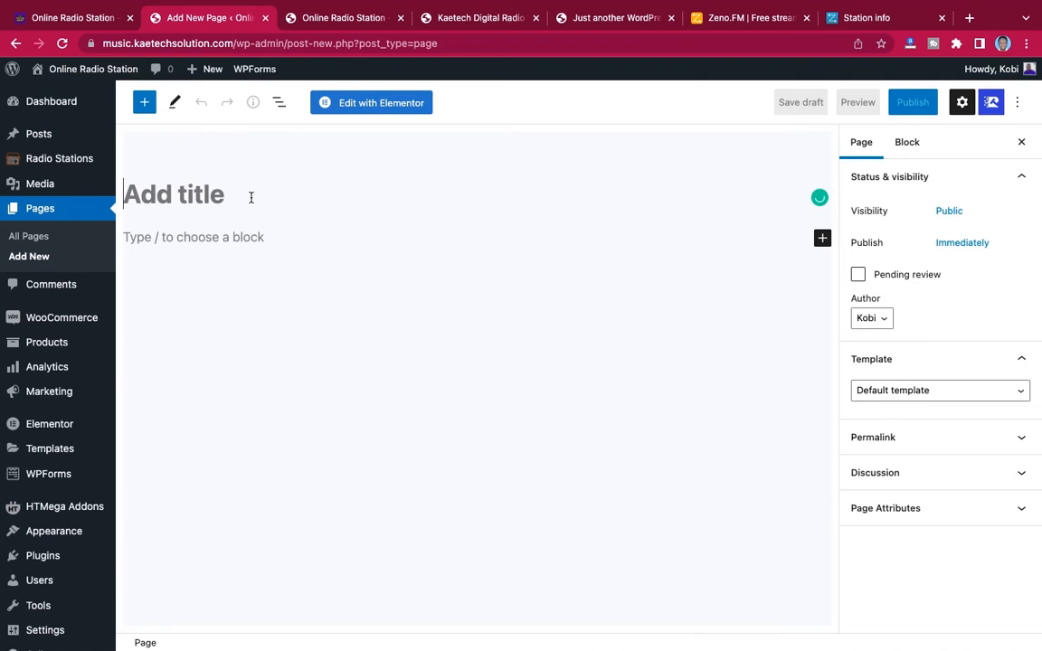
type("Servi")
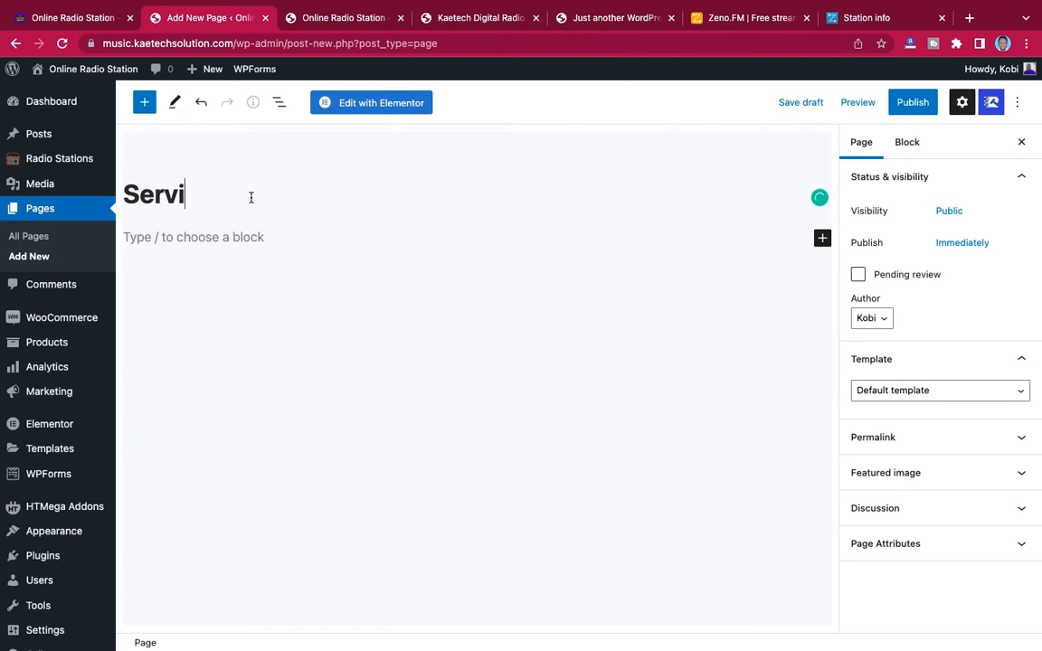
type("ces")
left_click(954, 390)
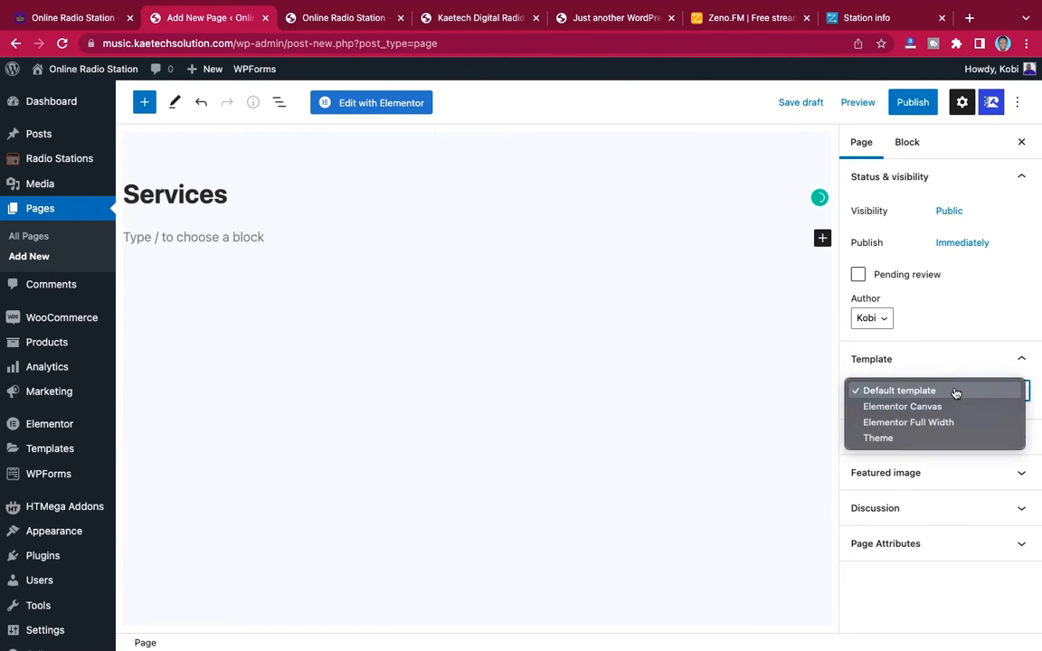
left_click(922, 423)
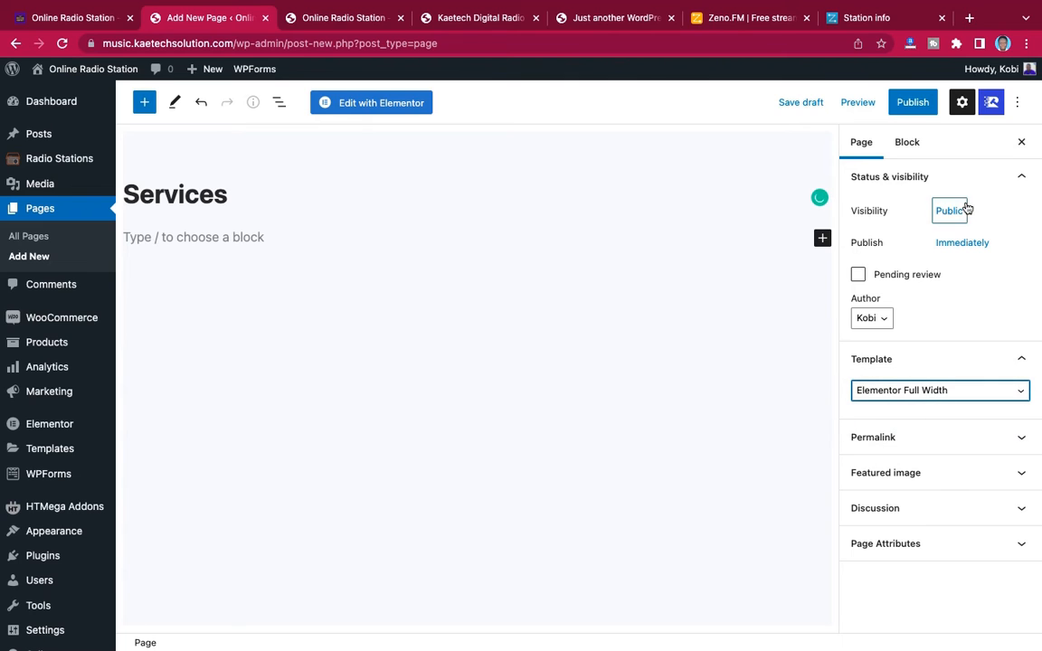
left_click(907, 104)
left_click(919, 105)
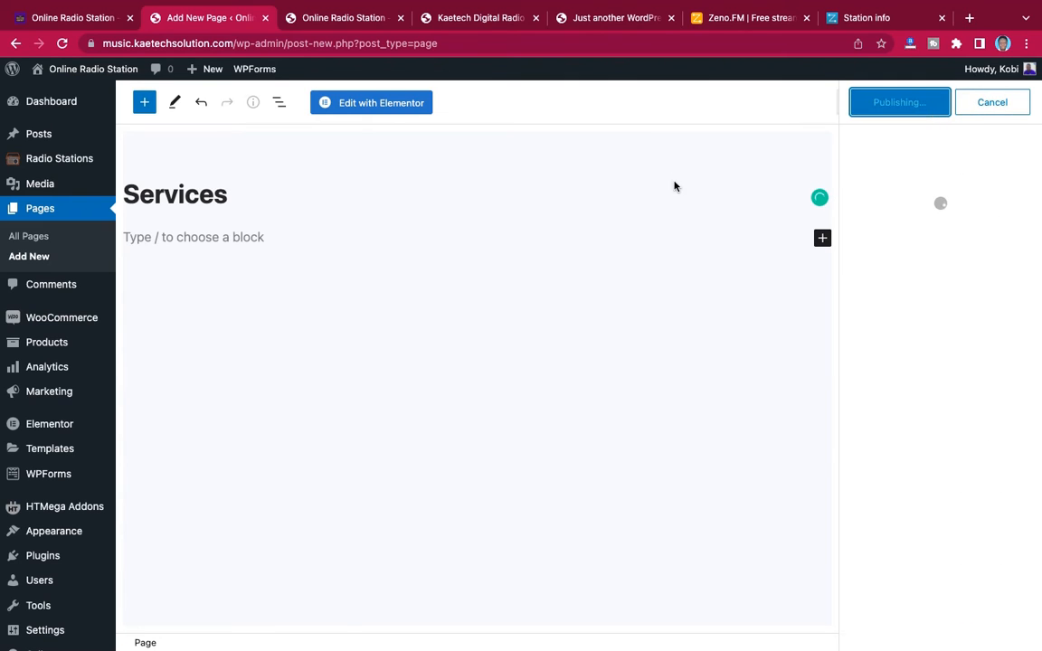
Create a page titled Contact with the Elementor Full Width template and publish it
left_click(36, 258)
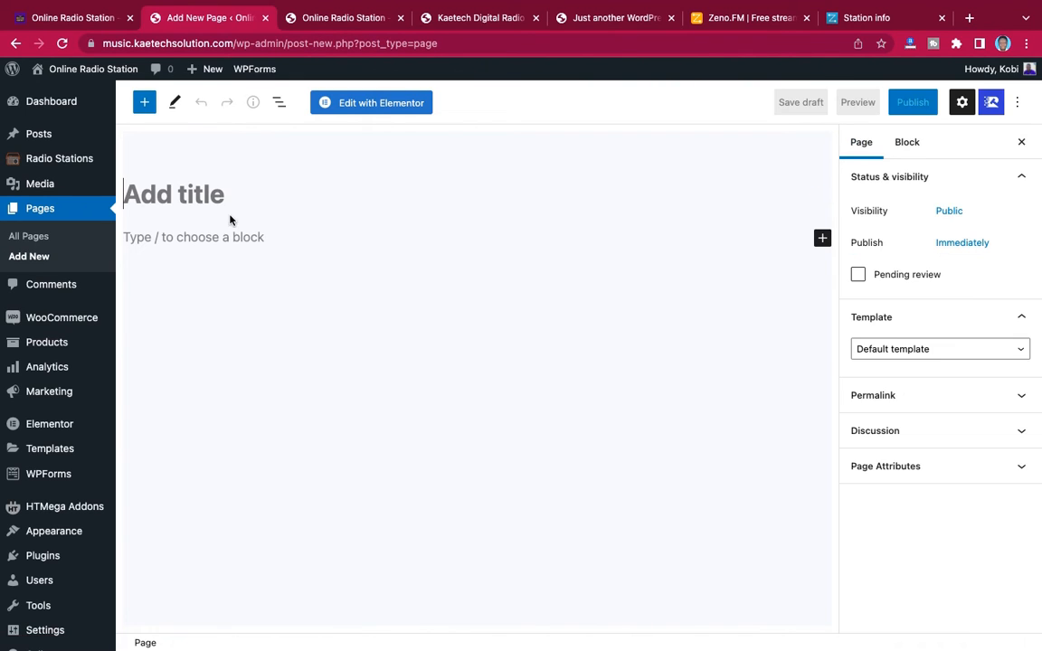
type("Contact")
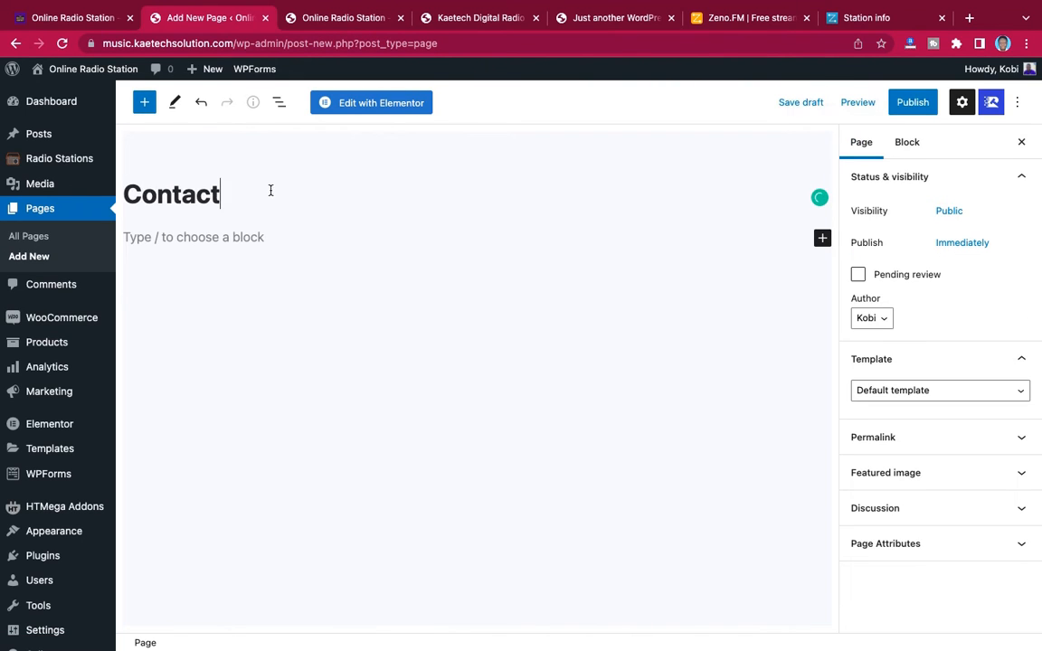
left_click(904, 389)
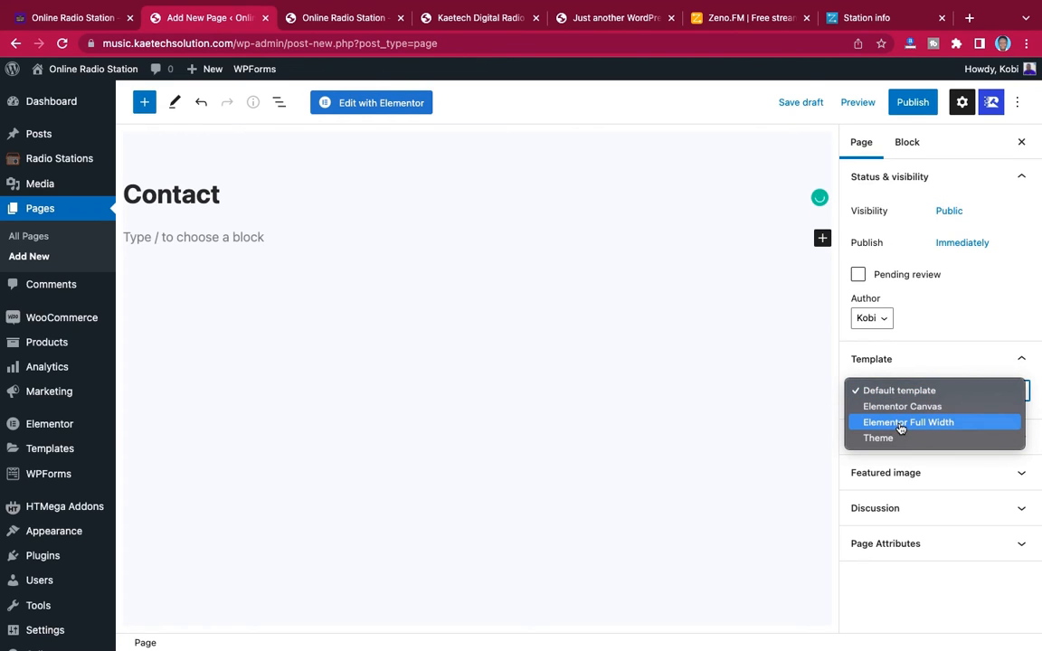
left_click(899, 423)
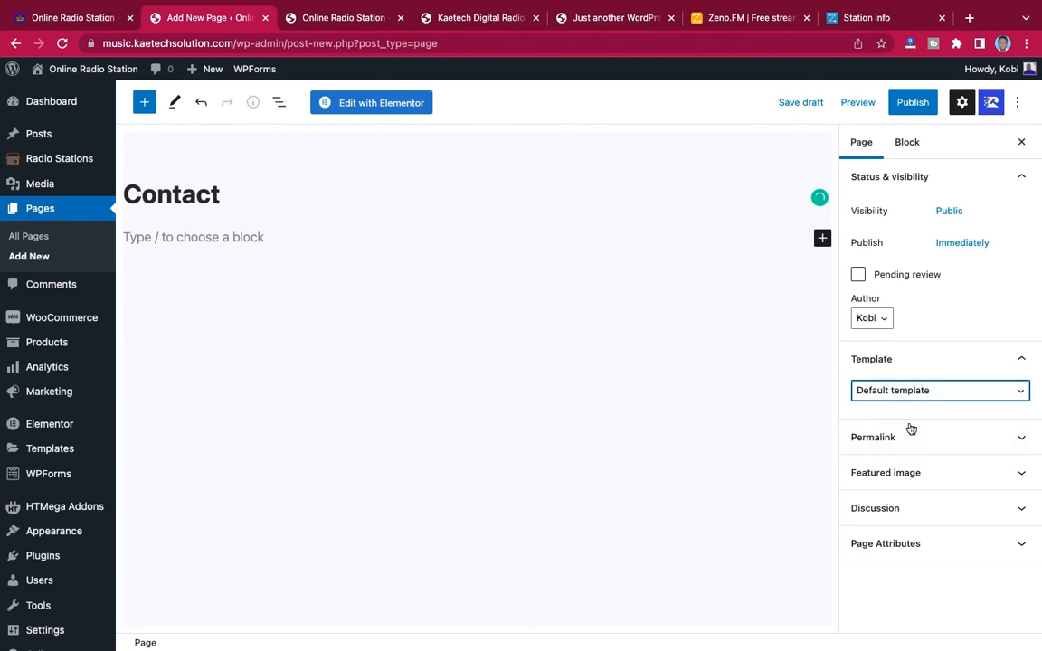
left_click(913, 106)
left_click(913, 106)
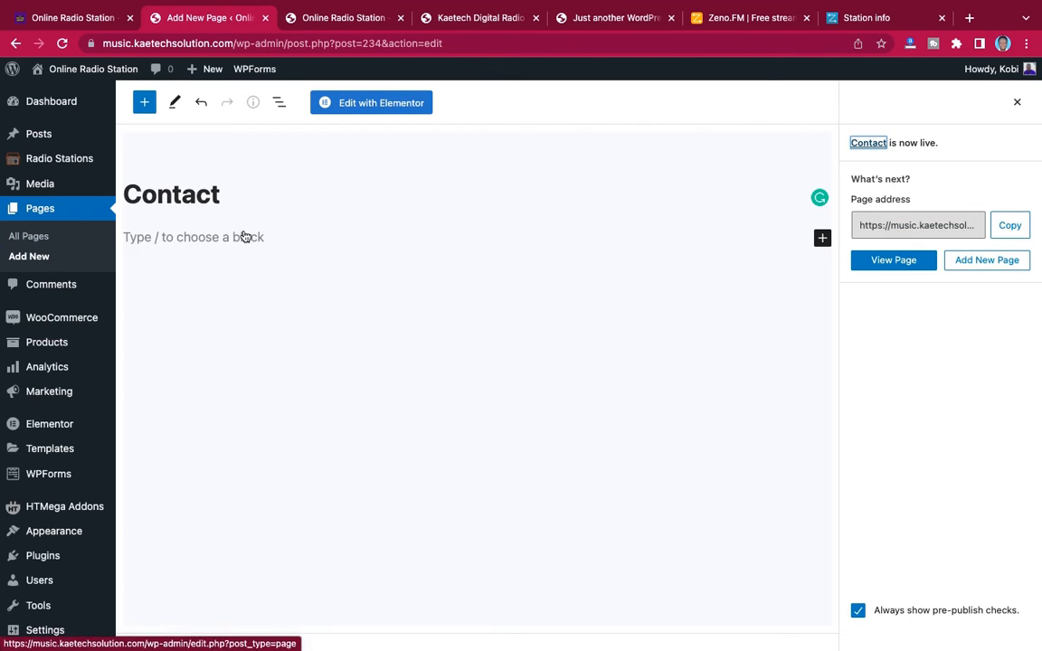
Create a page titled Blog, keep the Default template and publish it
mouse_move(98, 420)
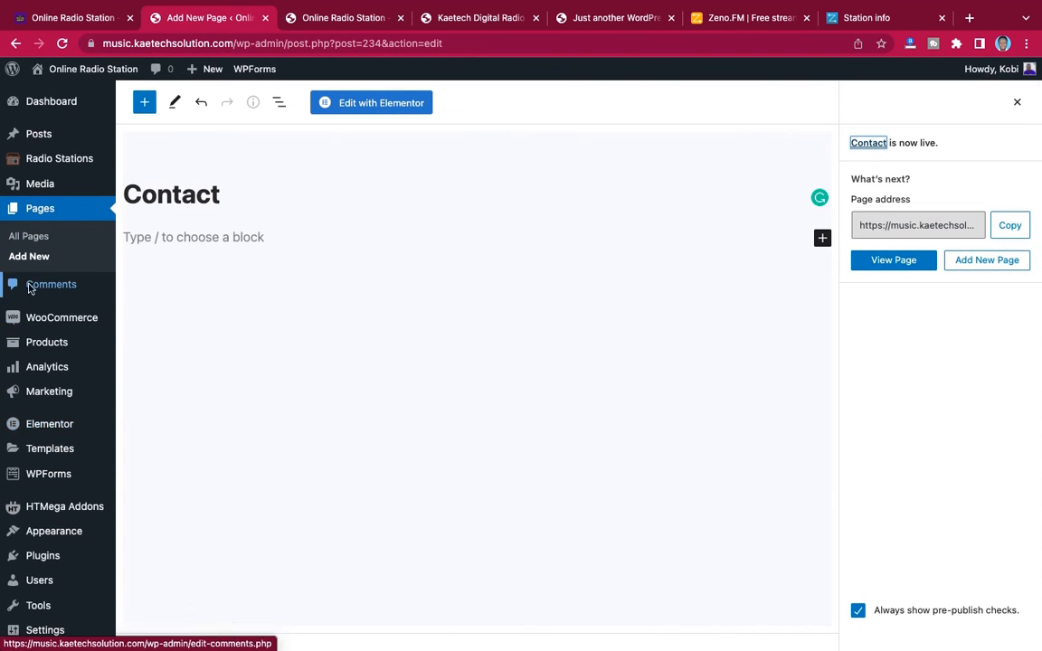
left_click(28, 257)
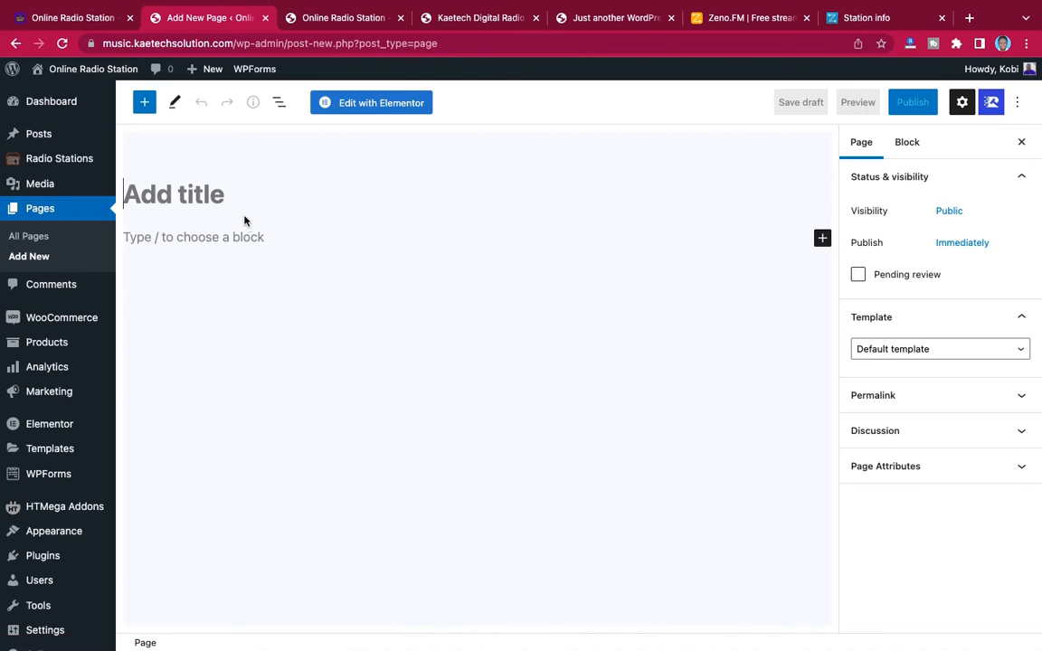
type("Blog")
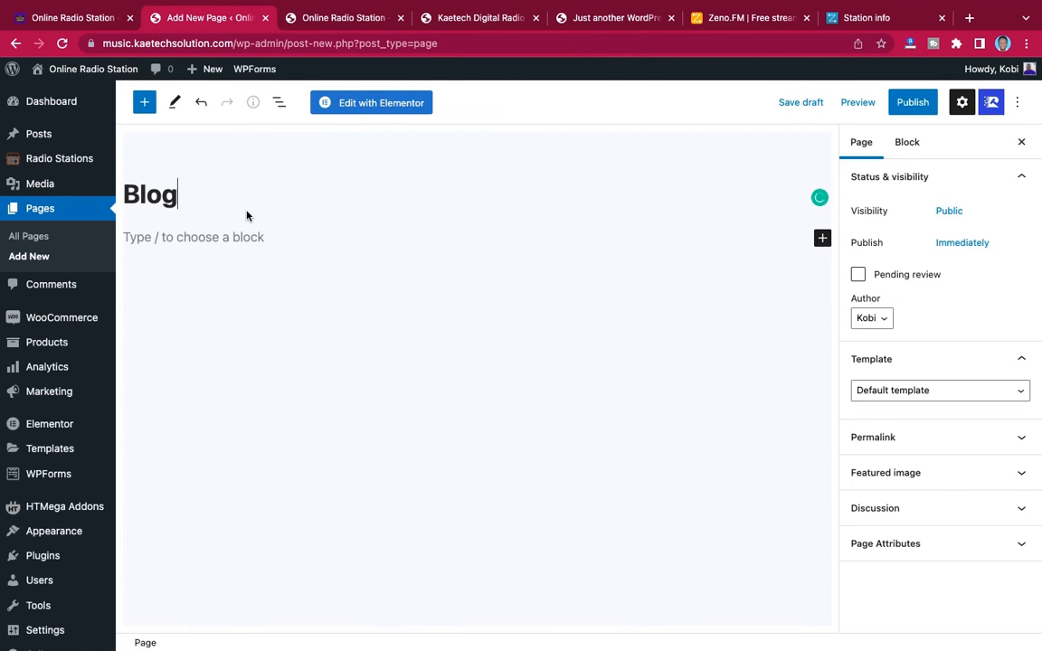
left_click(919, 390)
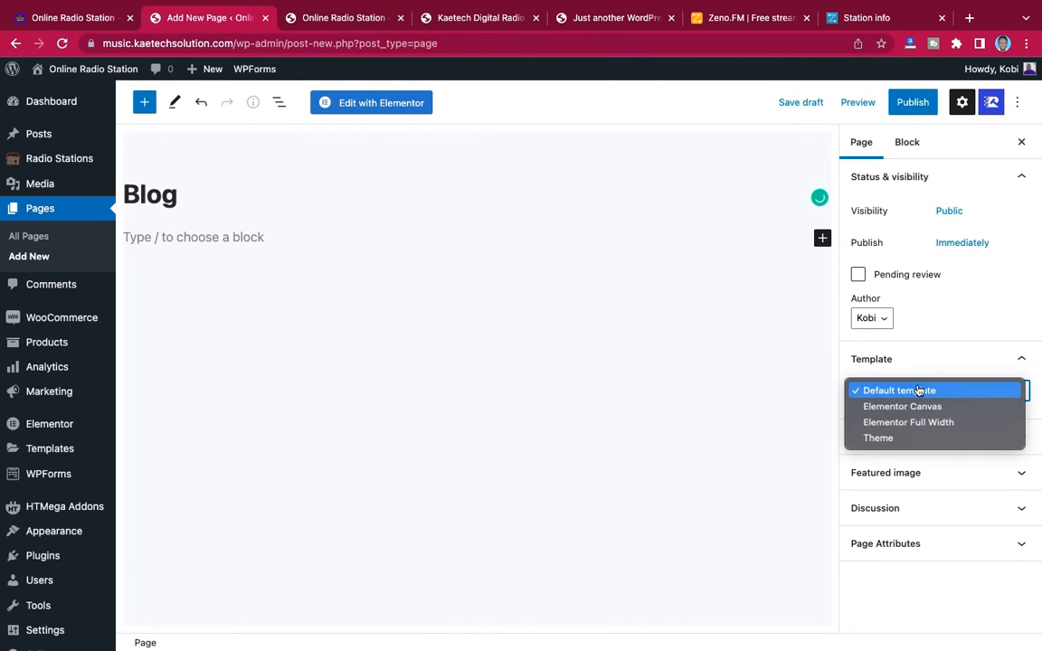
left_click(919, 389)
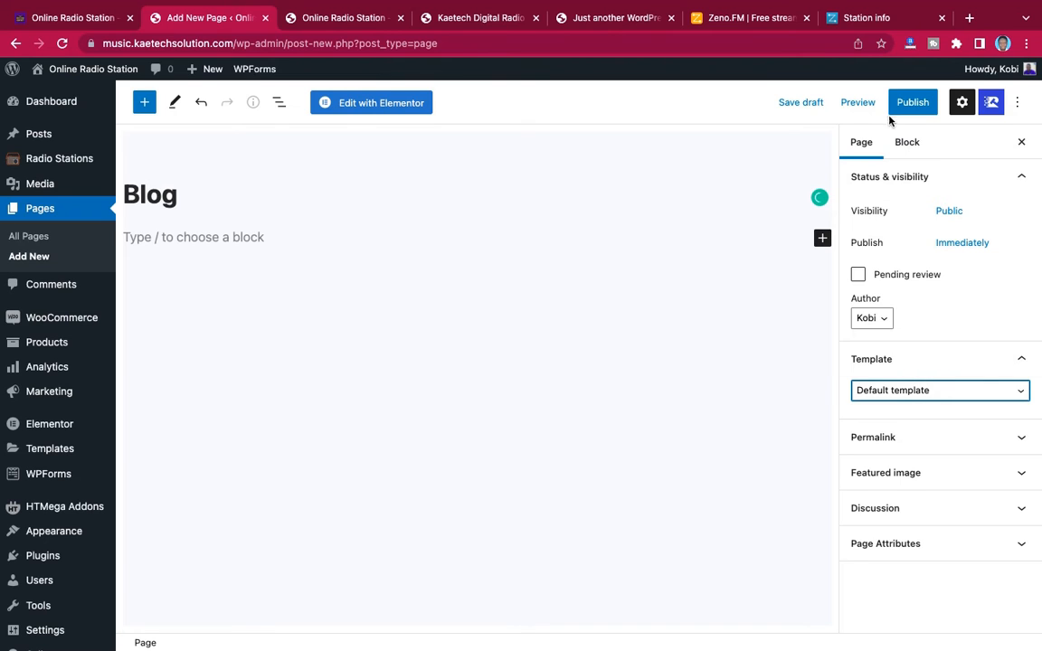
left_click(915, 104)
left_click(913, 107)
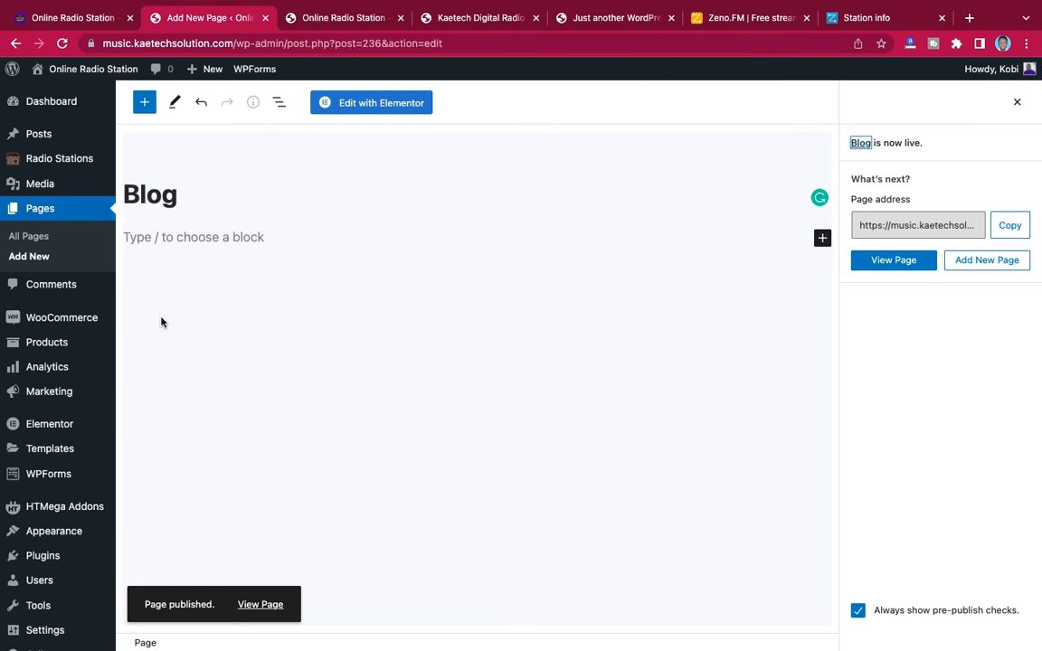
Open the Reading settings, check the reloaded live site's menu and its Home page, and return to the settings
scroll(50, 399, "down", 1)
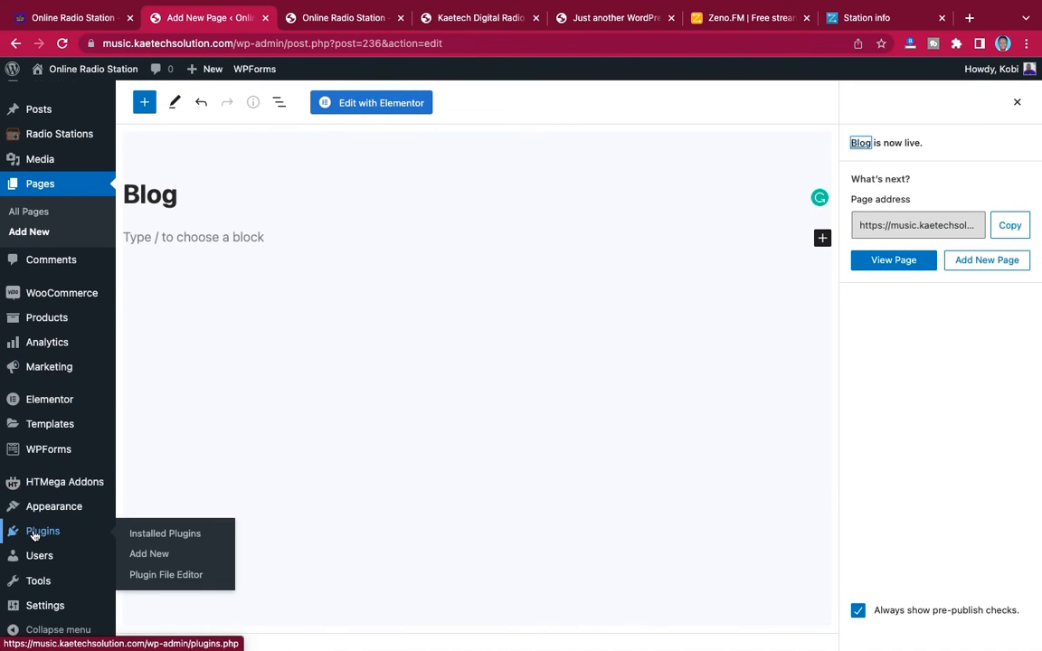
mouse_move(30, 604)
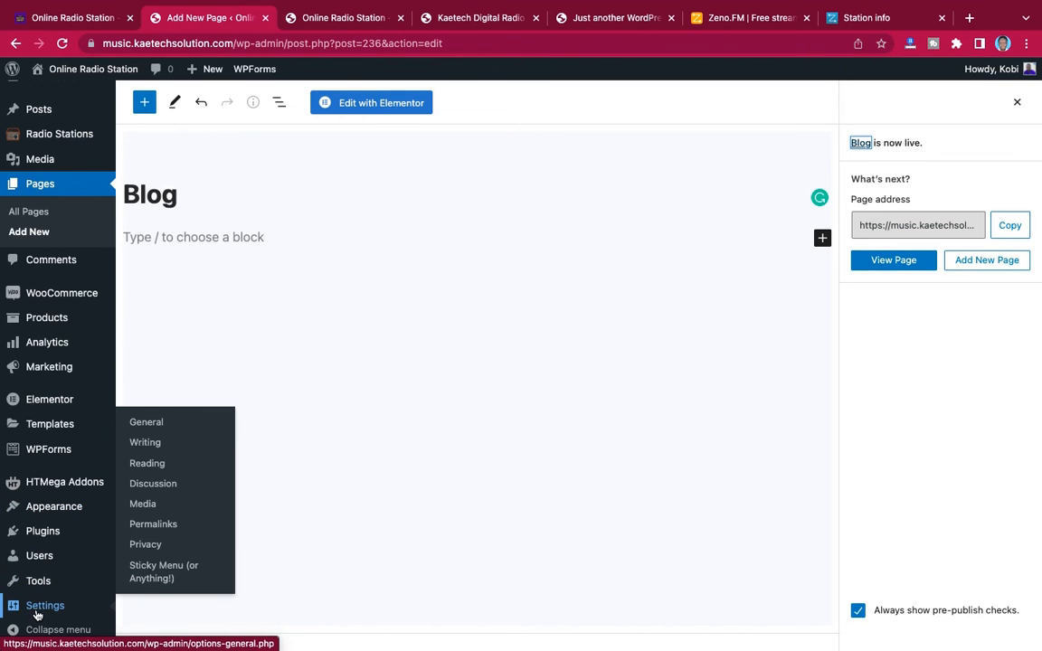
left_click(147, 463)
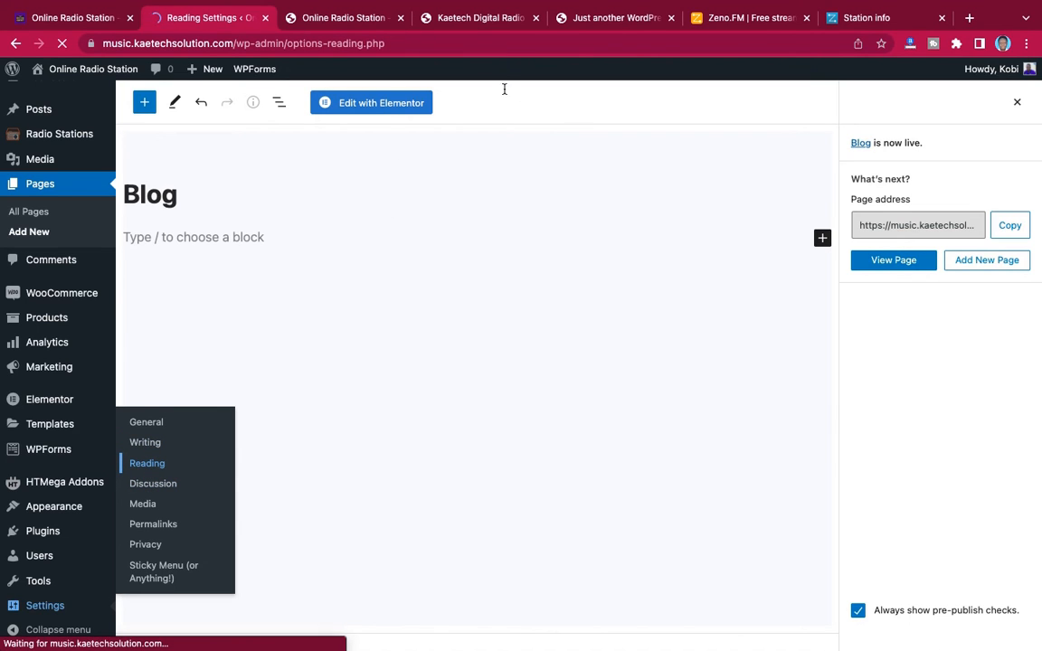
left_click(355, 21)
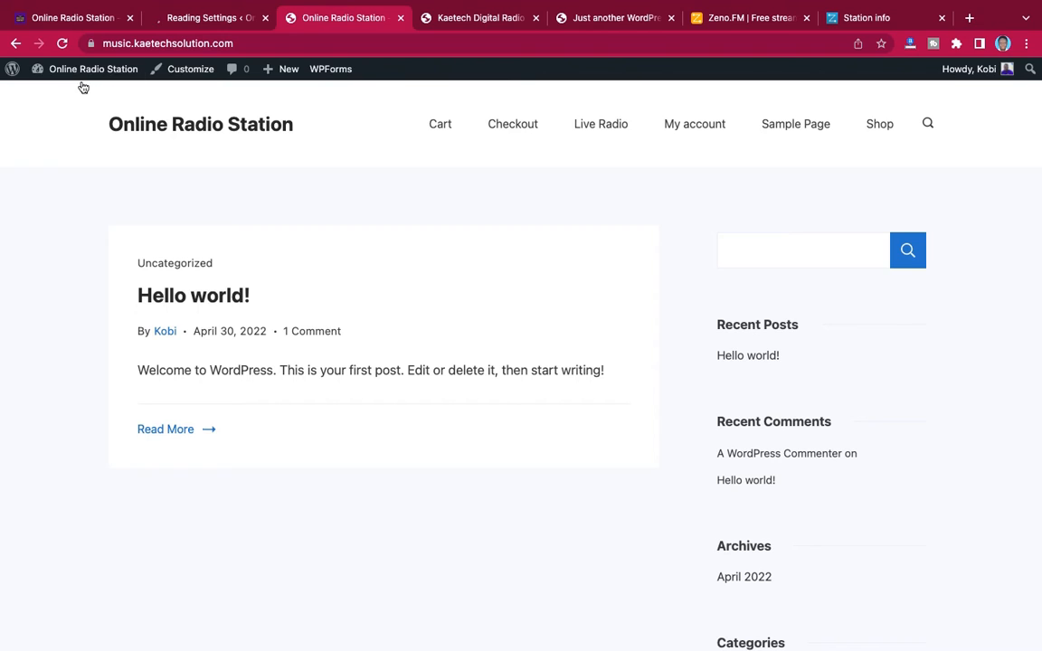
left_click(62, 42)
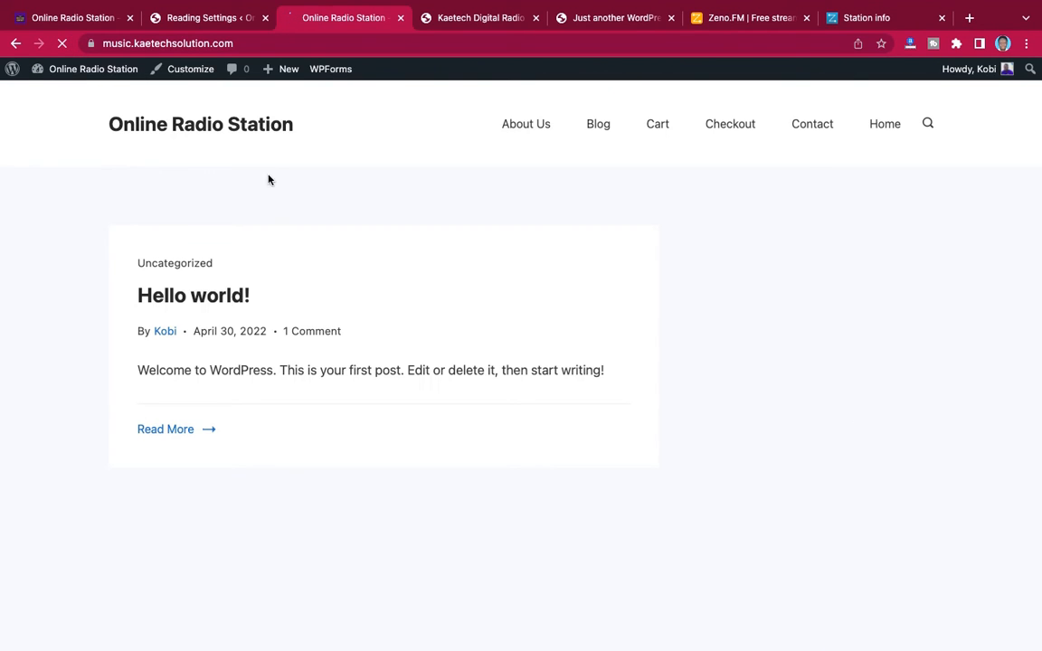
left_click(879, 126)
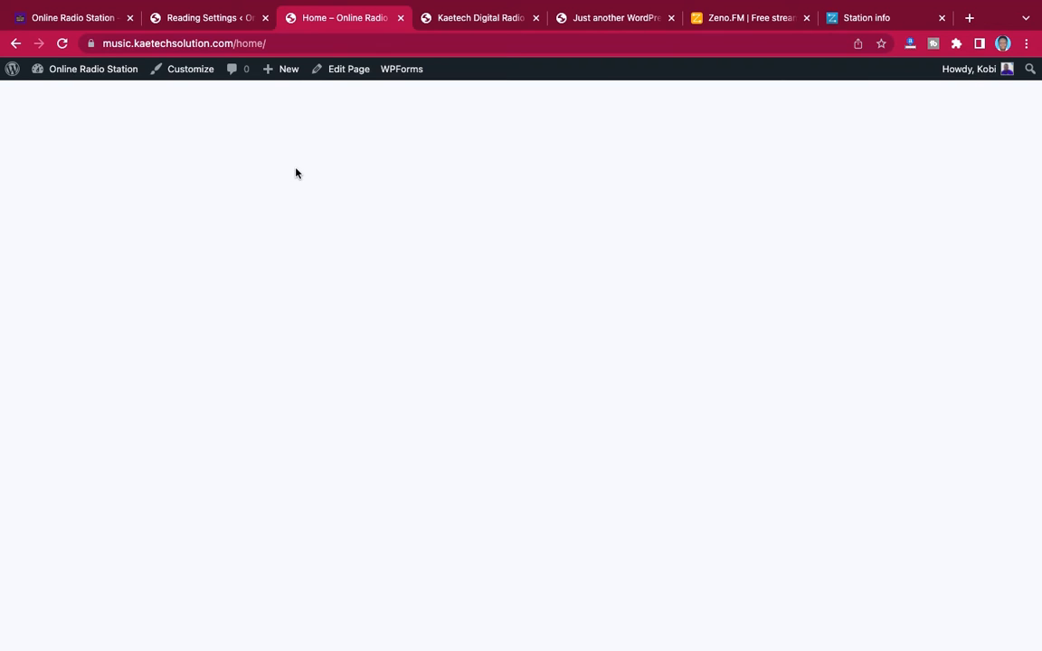
left_click(201, 22)
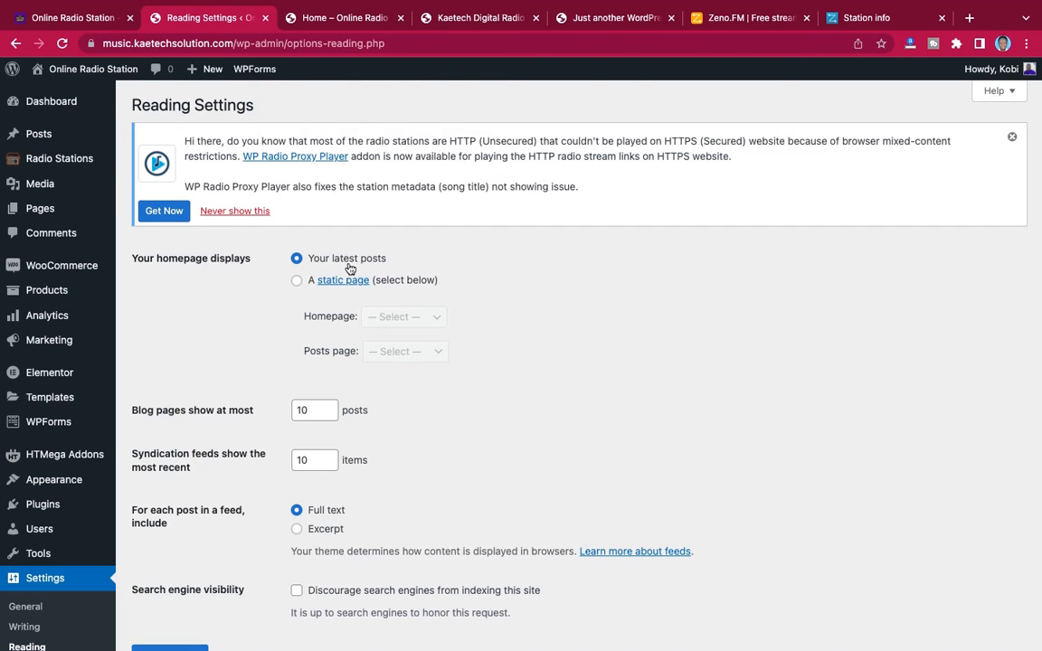
Make the homepage display a static page, with Home as homepage and Blog as posts page, and save the changes
left_click(298, 282)
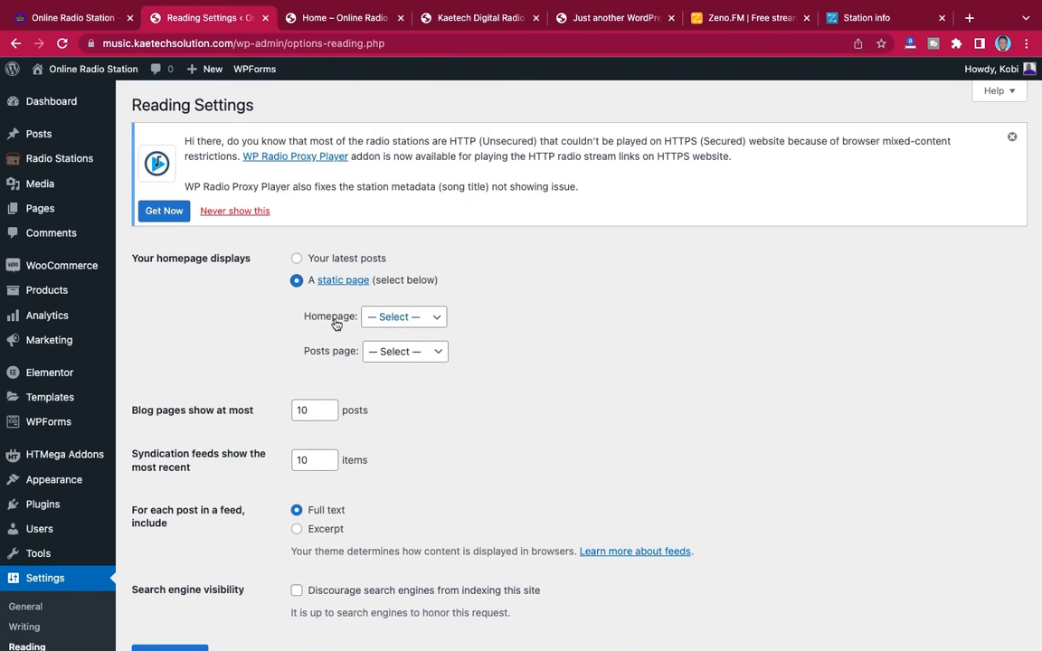
left_click(405, 318)
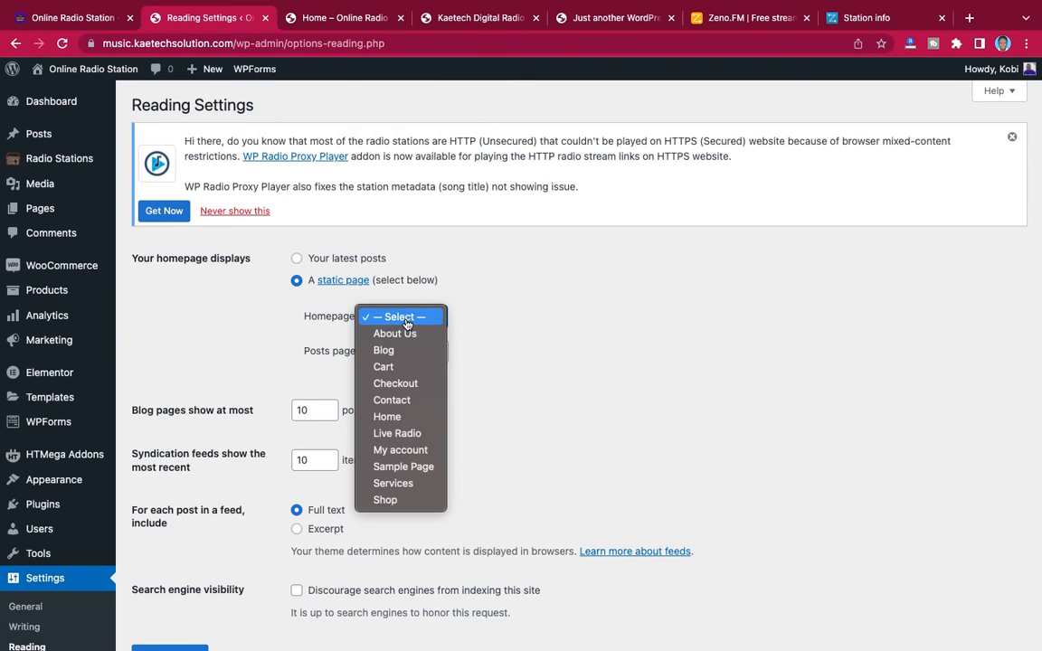
left_click(387, 417)
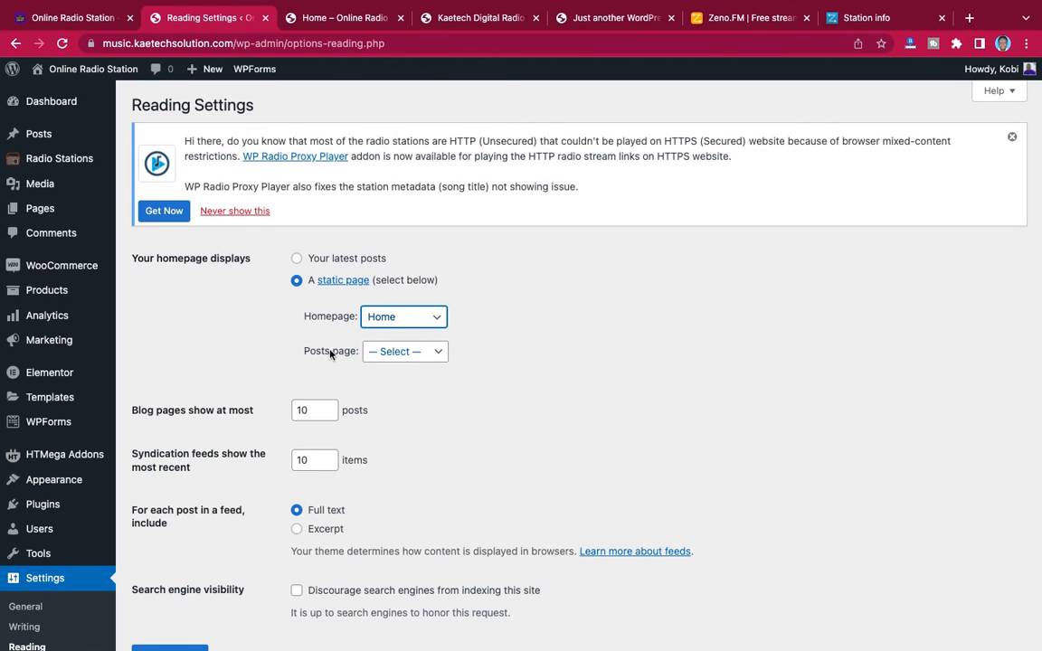
left_click(412, 354)
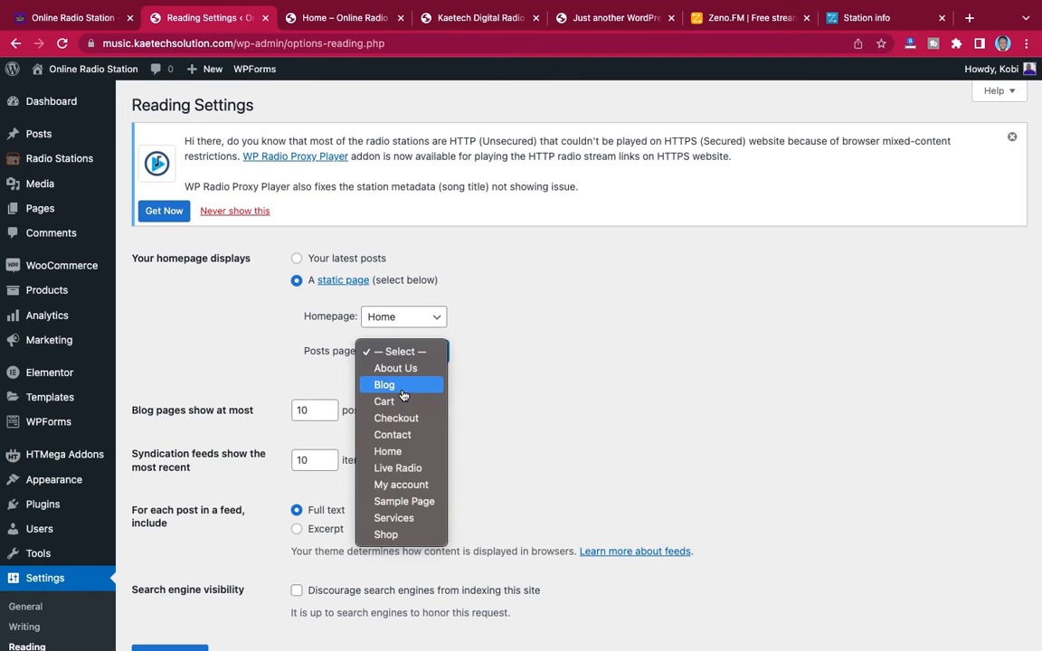
left_click(396, 389)
scroll(380, 398, "down", 3)
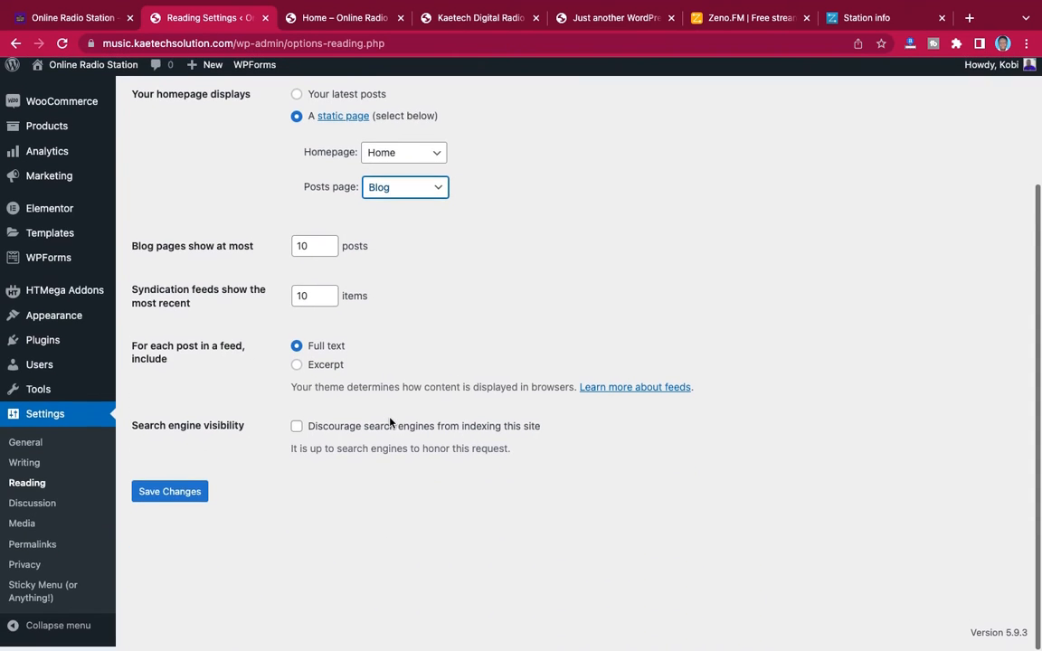
left_click(175, 494)
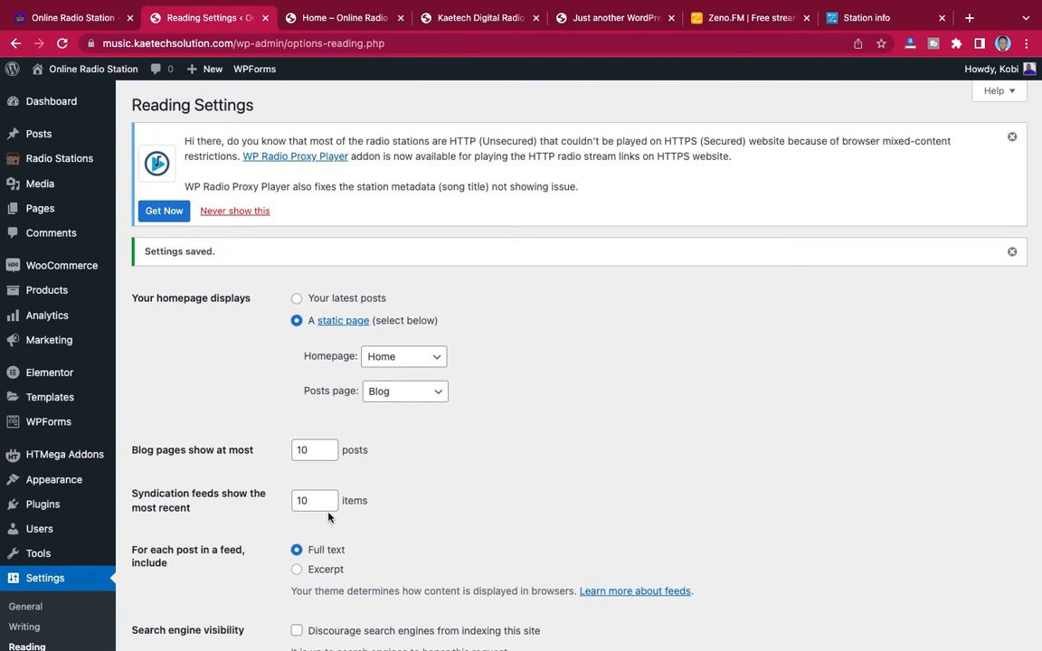
Reload the live site to check which page it displays as the homepage, and return to the Reading settings
scroll(518, 543, "down", 2)
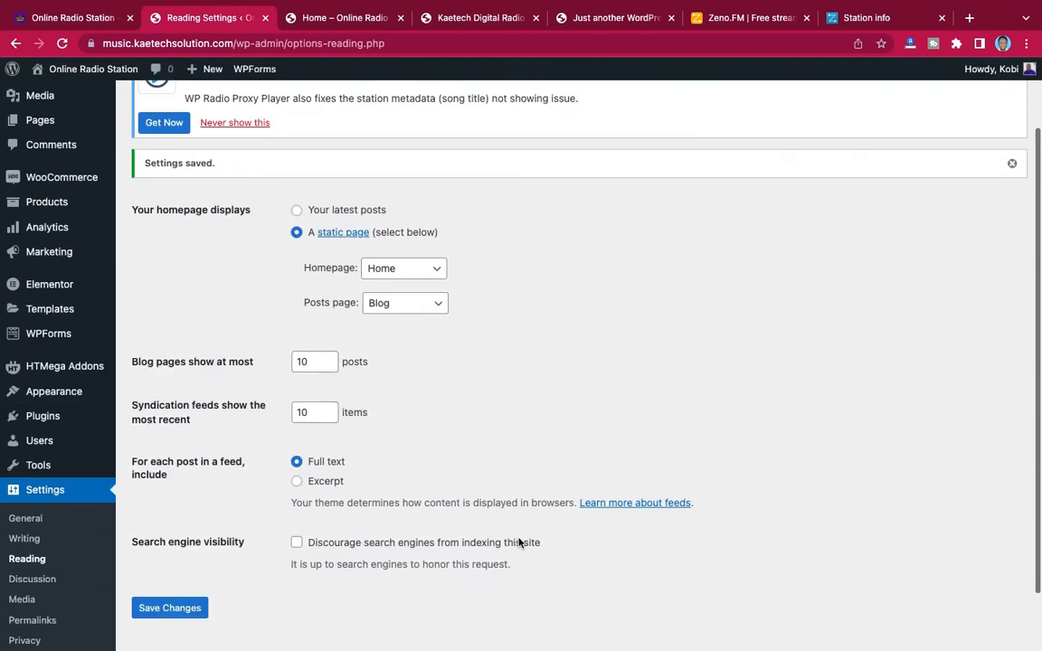
scroll(519, 542, "up", 2)
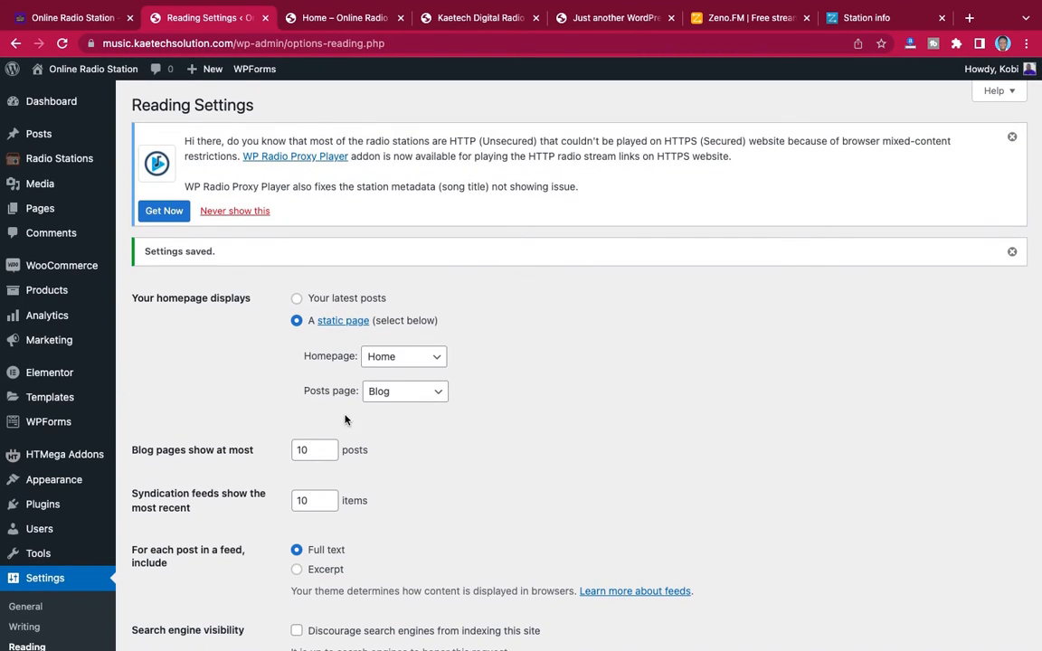
mouse_move(333, 20)
left_click(336, 56)
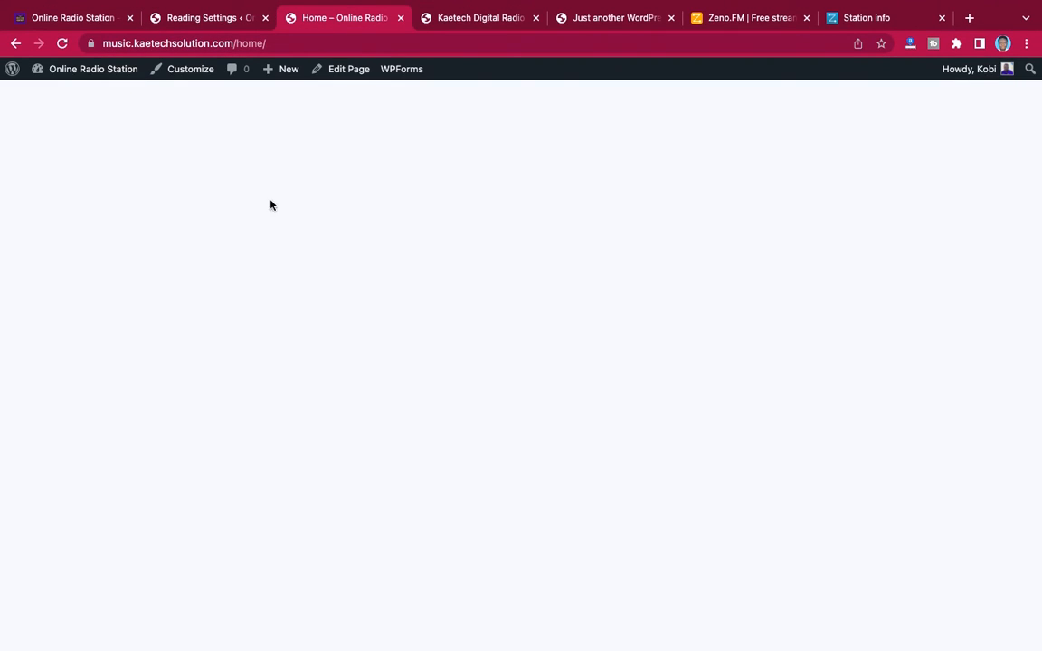
left_click(62, 43)
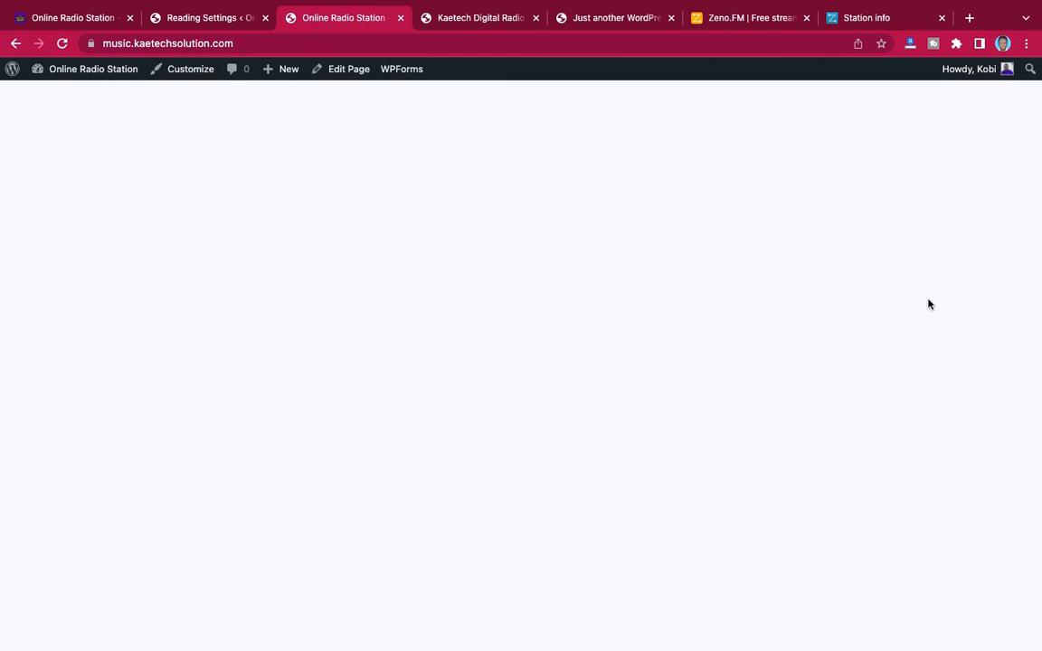
left_click(215, 28)
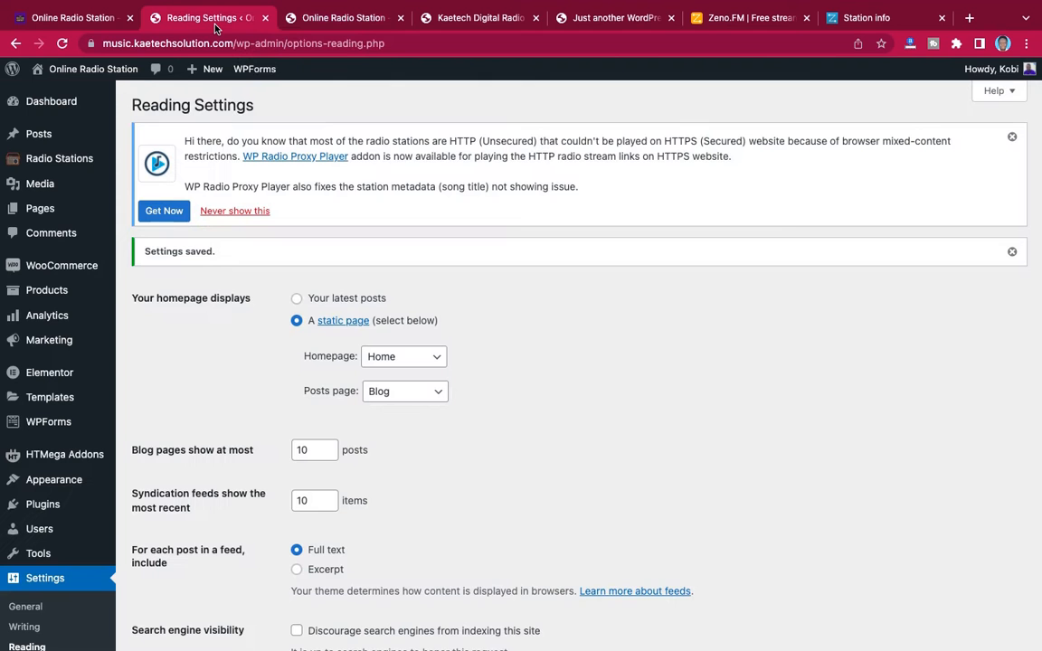
scroll(361, 300, "down", 4)
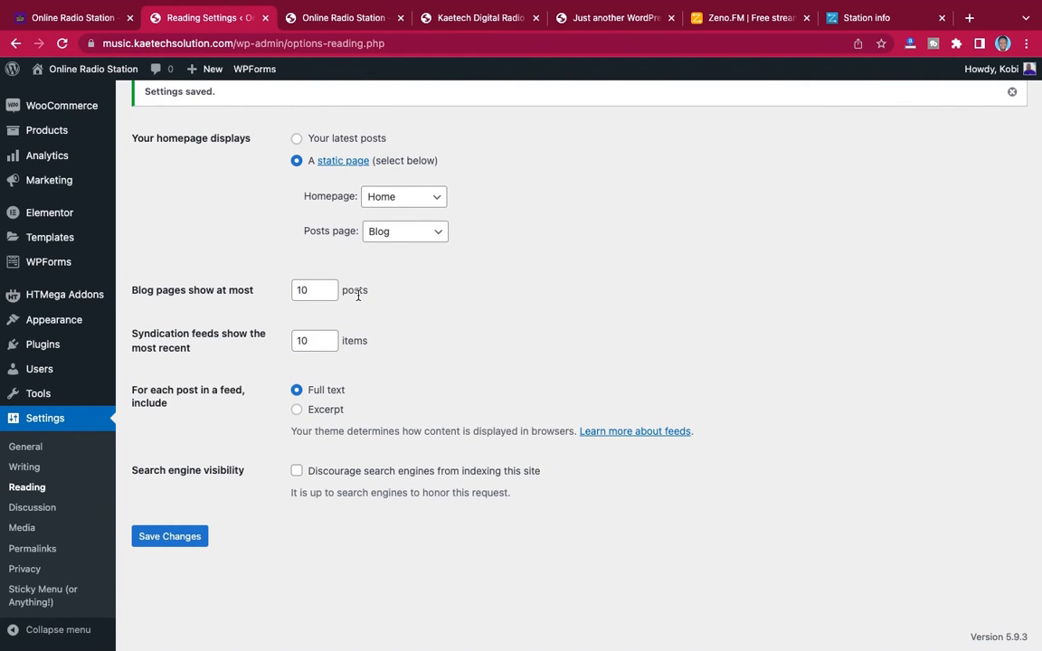
Open the site's menu editor and name the new menu Primary Menu
mouse_move(107, 322)
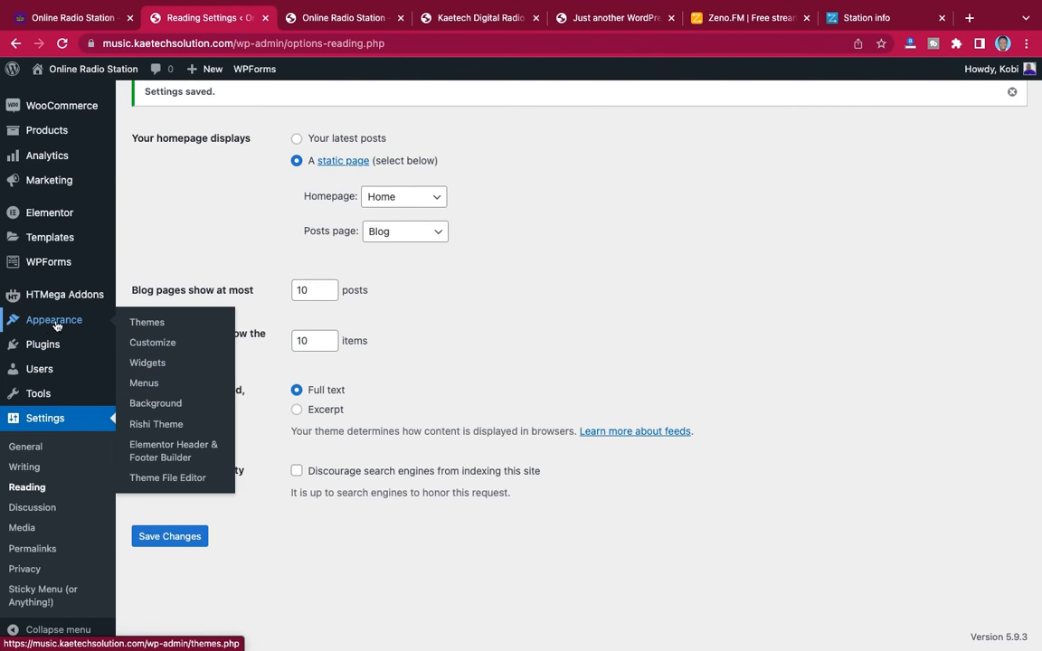
left_click(134, 382)
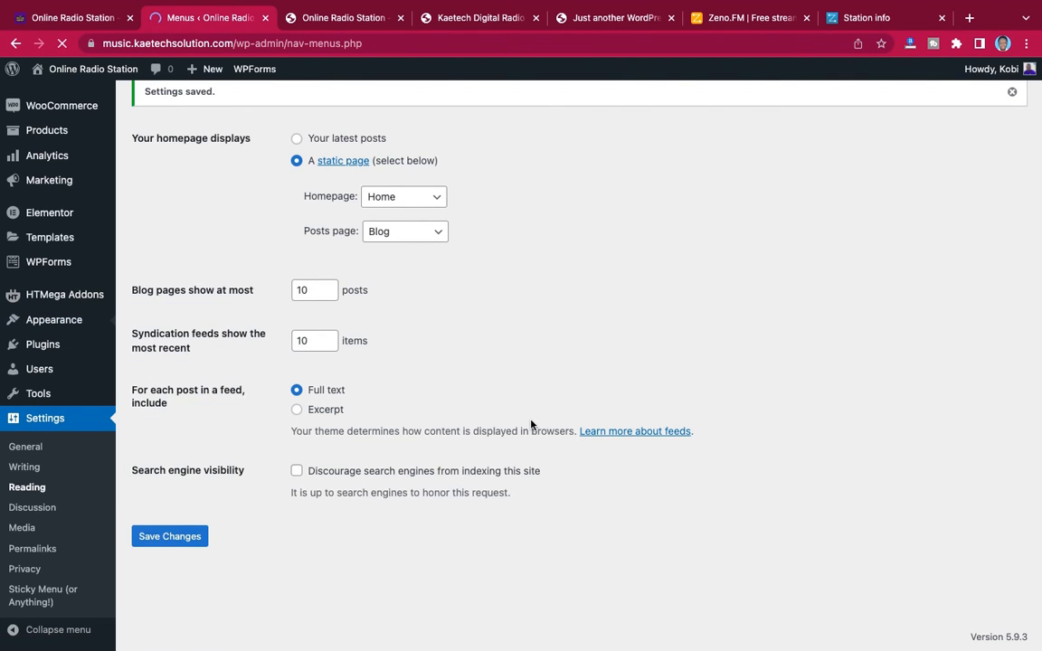
scroll(531, 424, "down", 4)
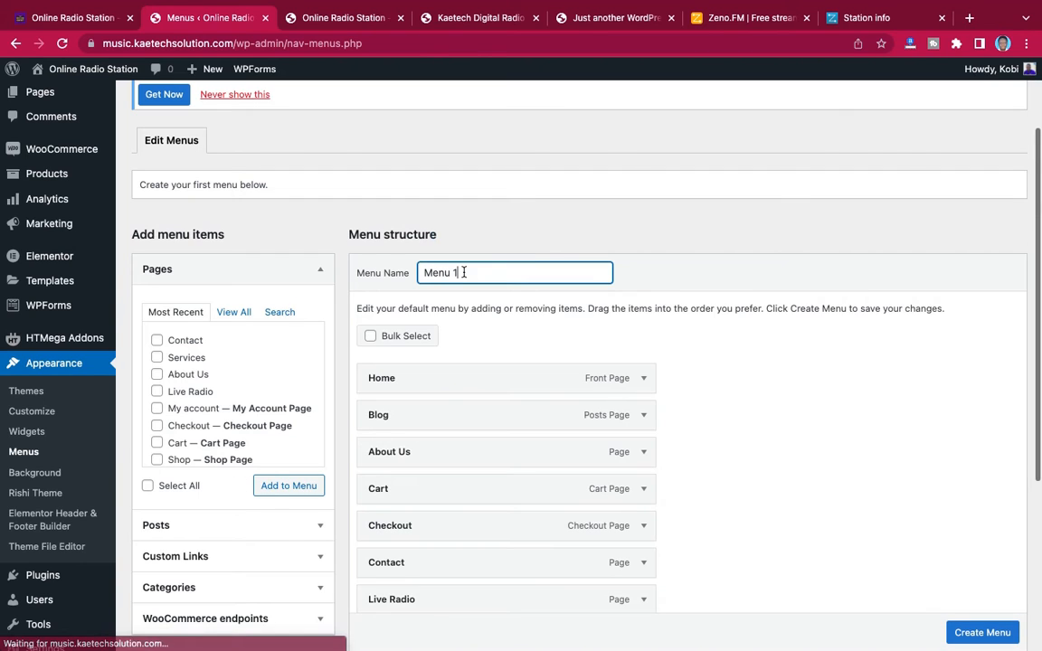
type("Pri")
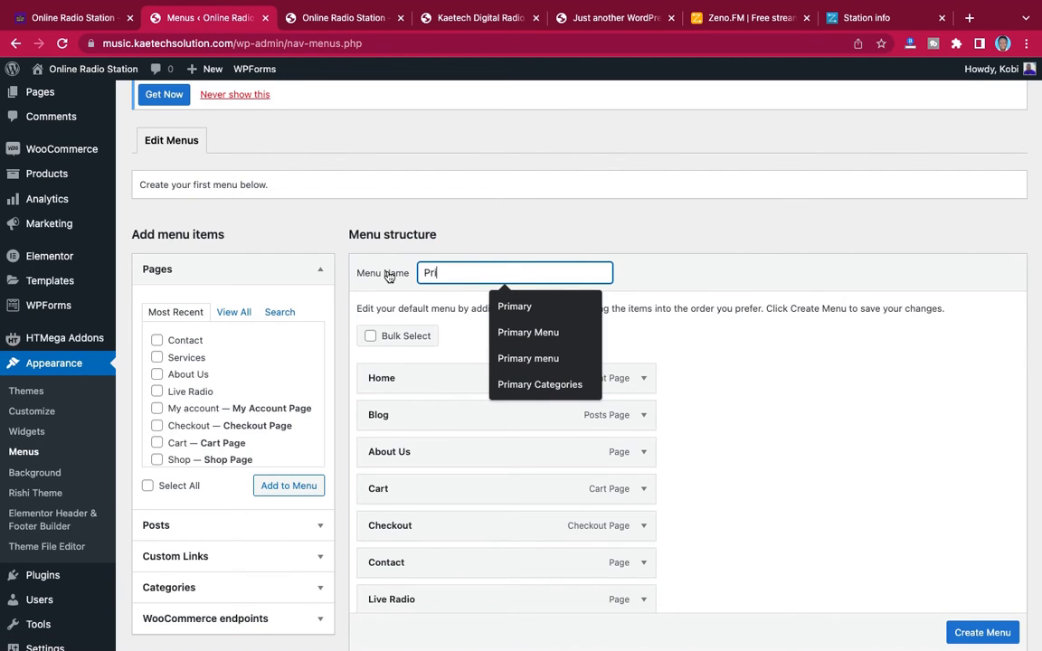
type("mary Menu")
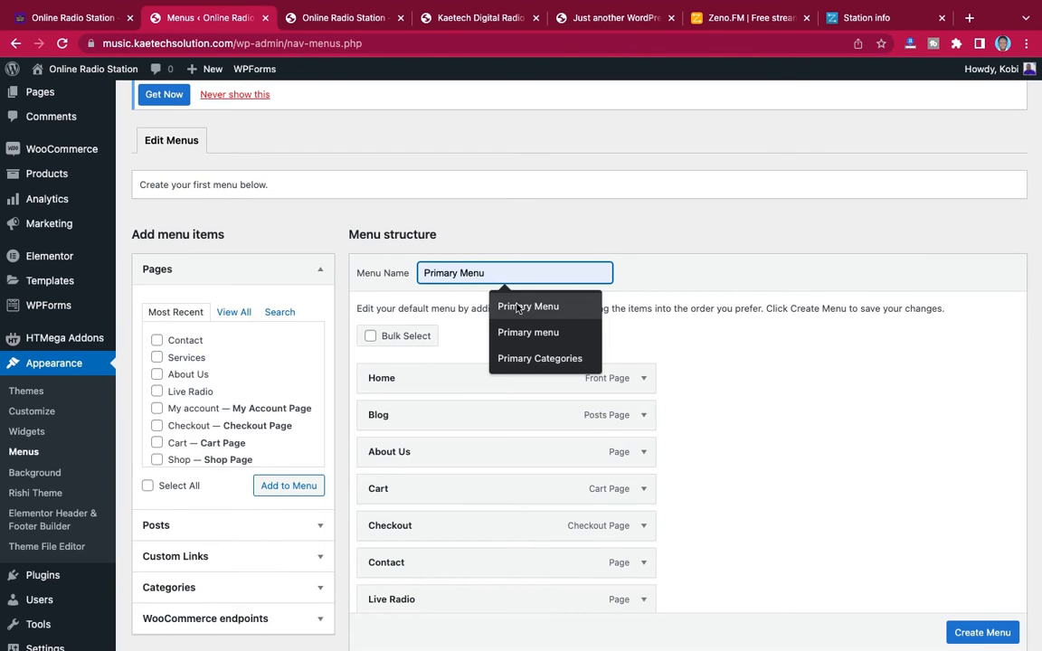
left_click(530, 307)
Remove the Home, Blog, About Us, Cart and Checkout items from the menu structure
scroll(777, 384, "down", 5)
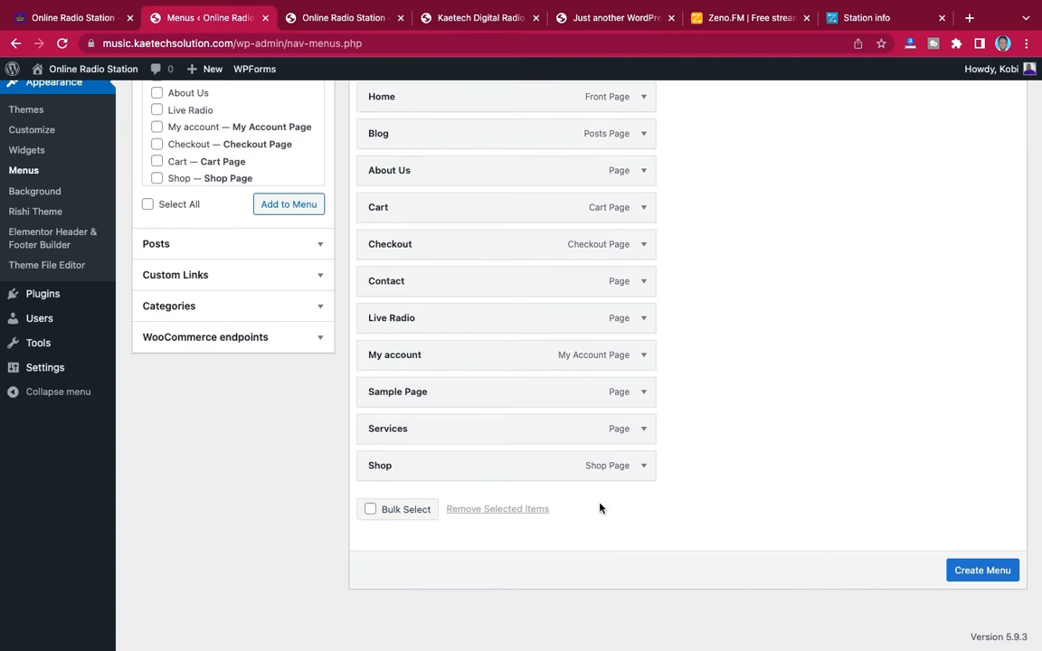
scroll(721, 386, "up", 3)
scroll(721, 386, "down", 3)
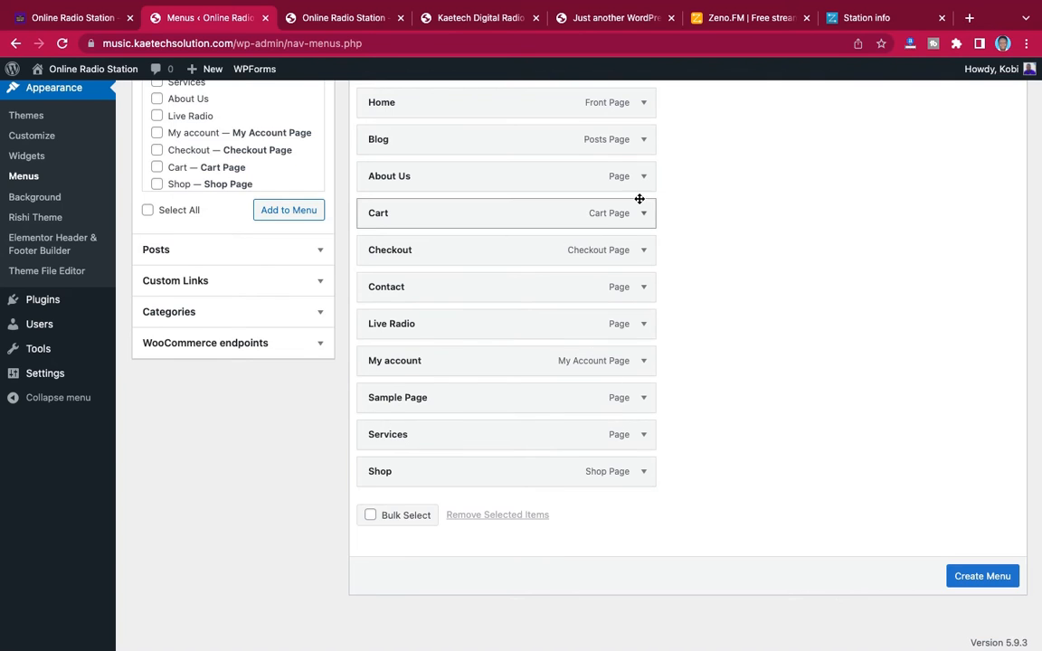
scroll(639, 204, "up", 2)
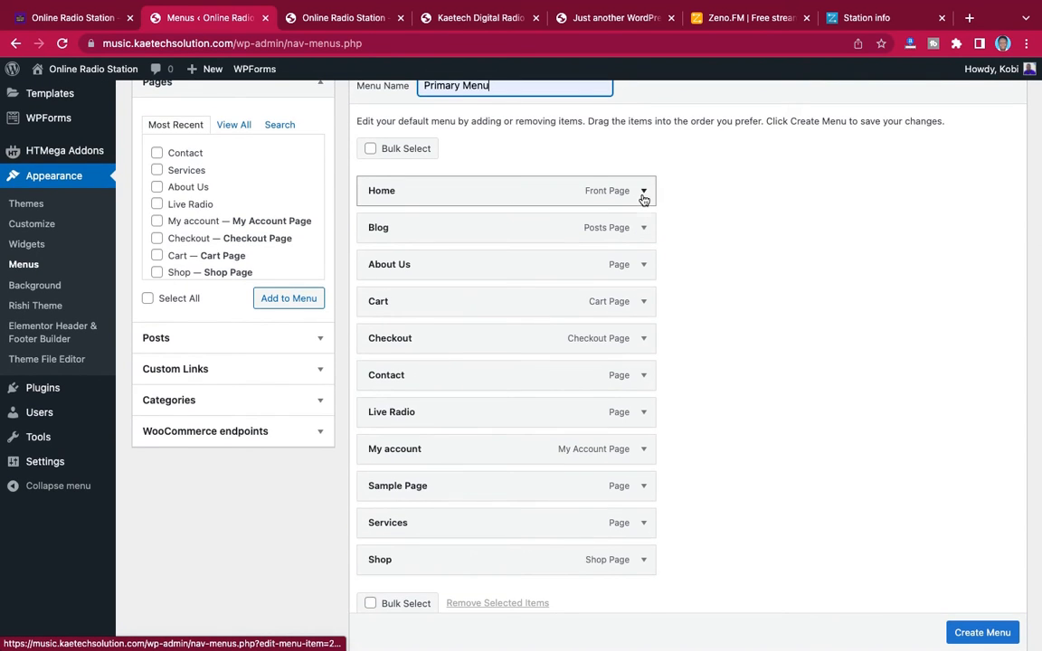
left_click(643, 191)
left_click(381, 323)
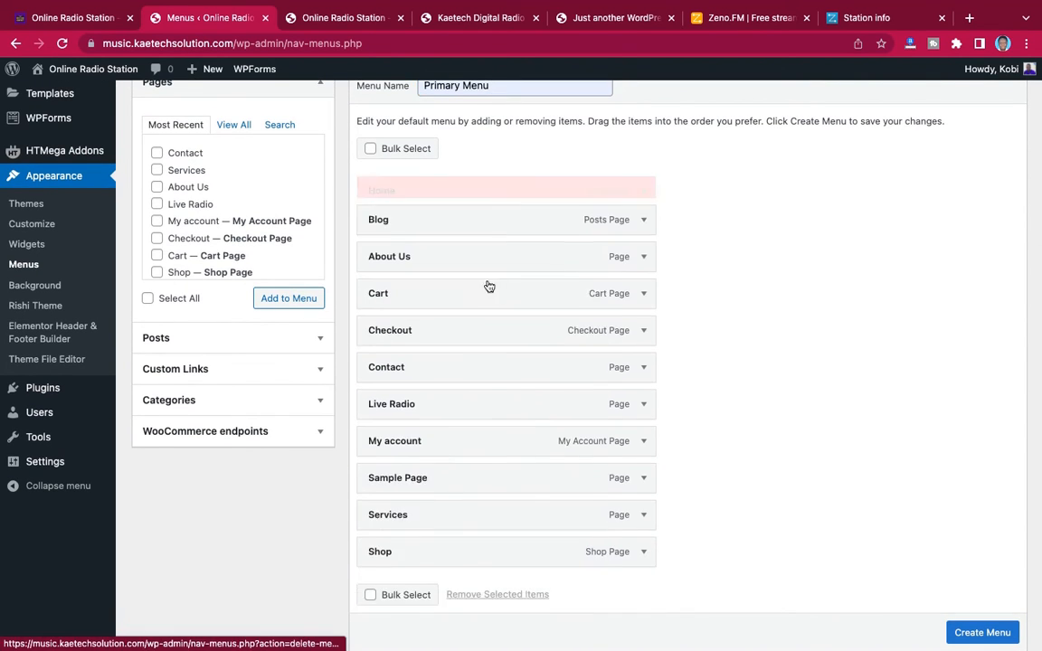
left_click(643, 192)
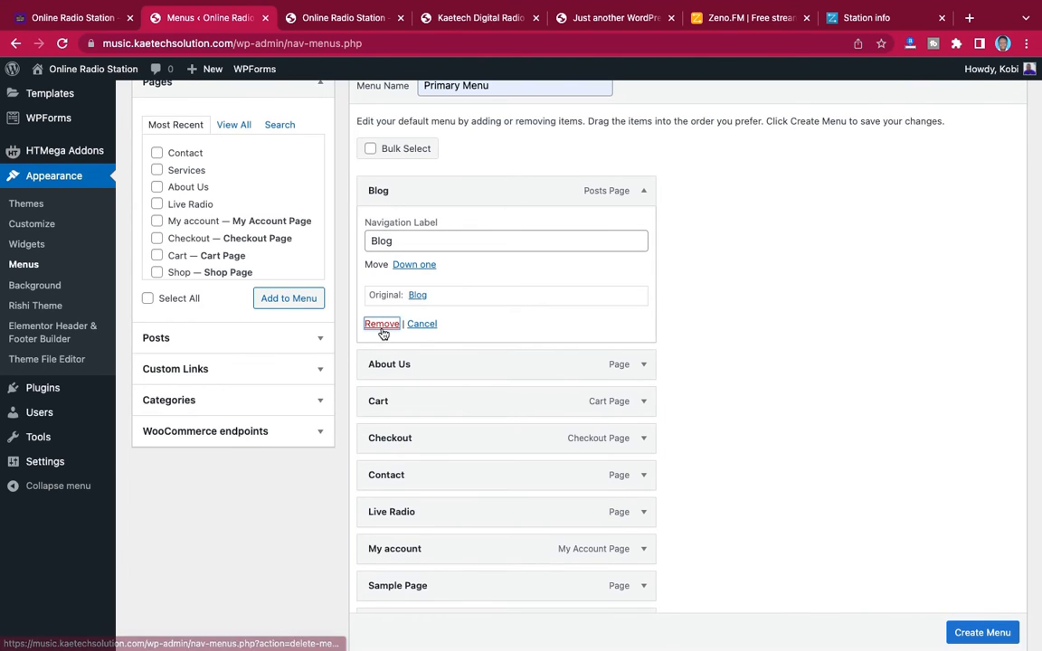
left_click(382, 324)
left_click(644, 192)
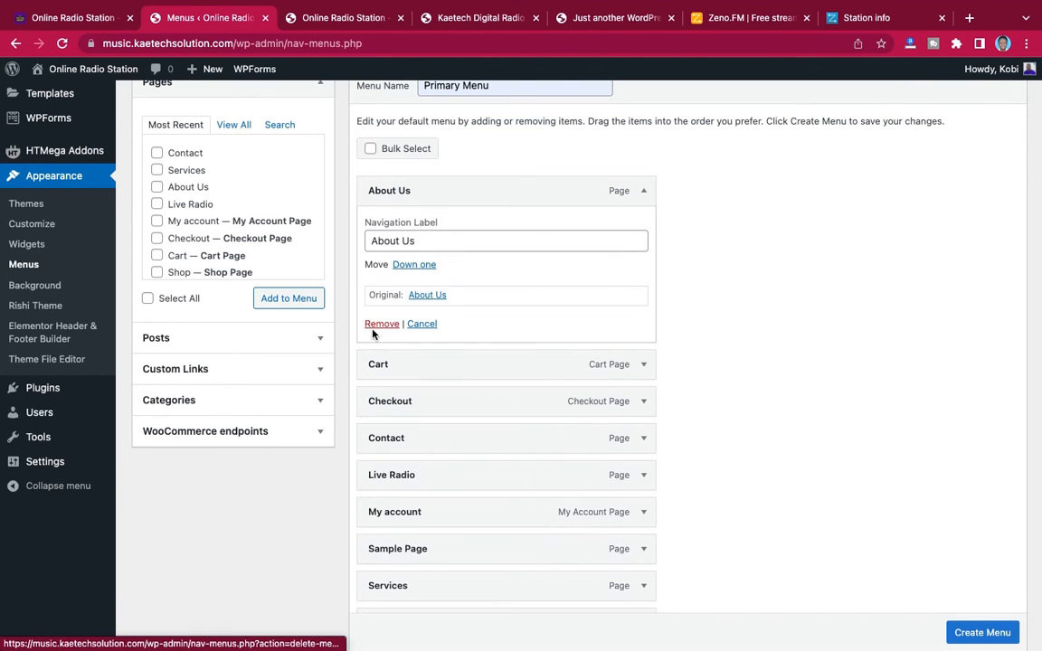
left_click(381, 324)
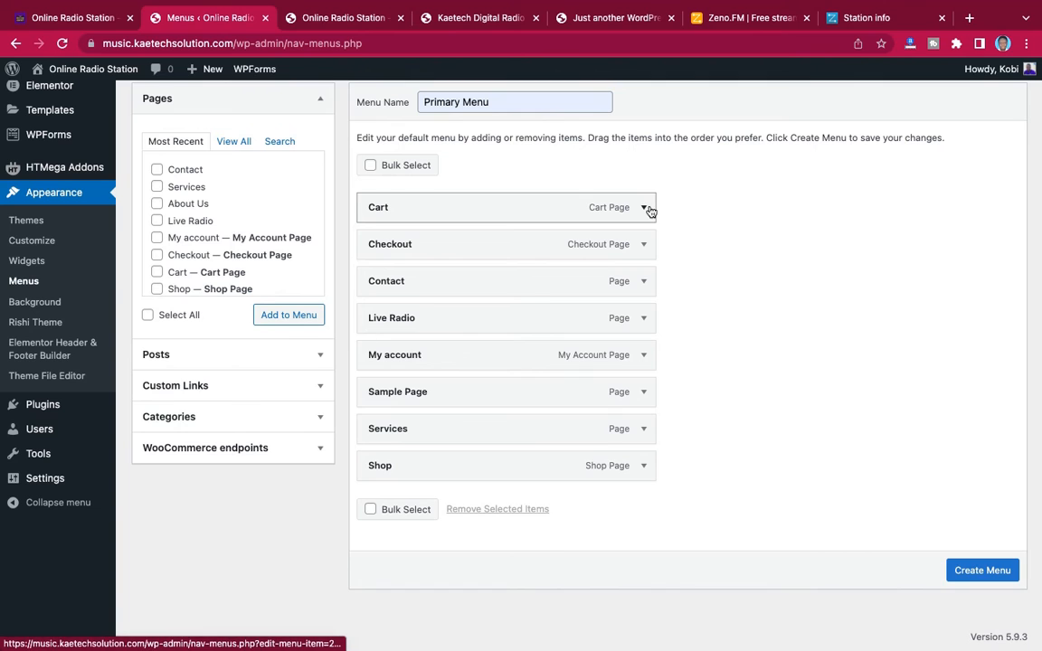
left_click(643, 207)
left_click(377, 340)
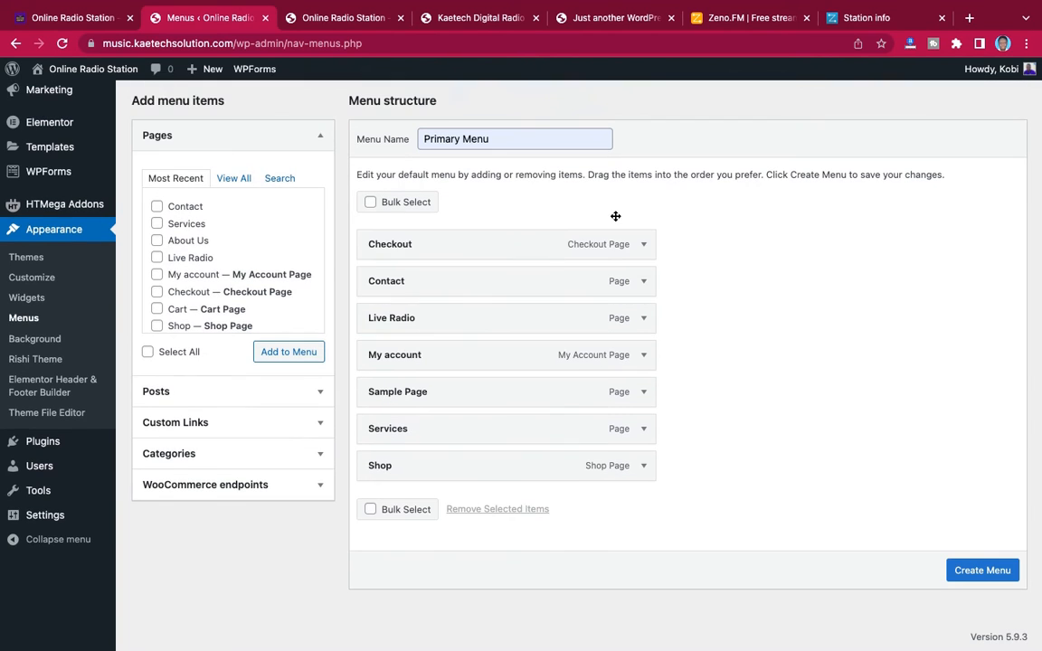
left_click(644, 246)
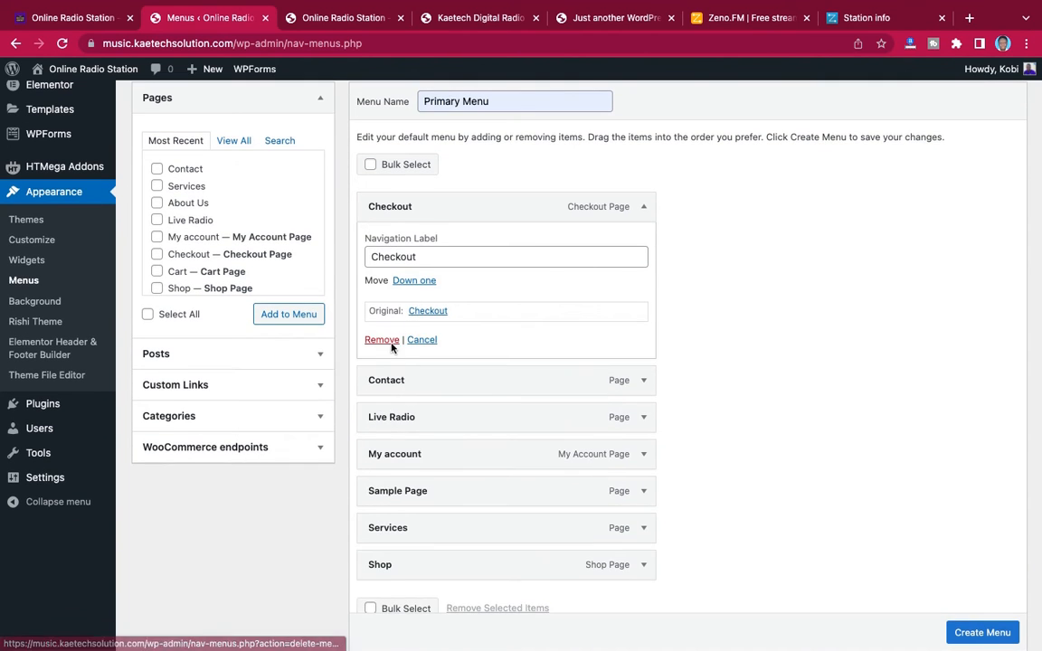
left_click(380, 341)
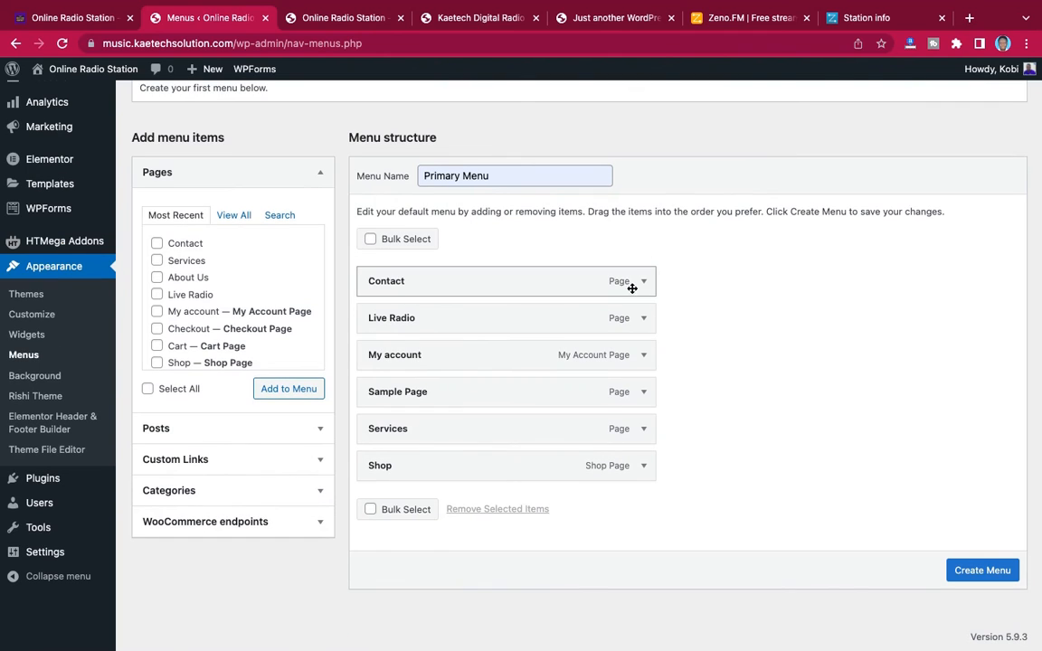
Add the Home, Blog and About Us pages back to the menu from the full page list
left_click(238, 217)
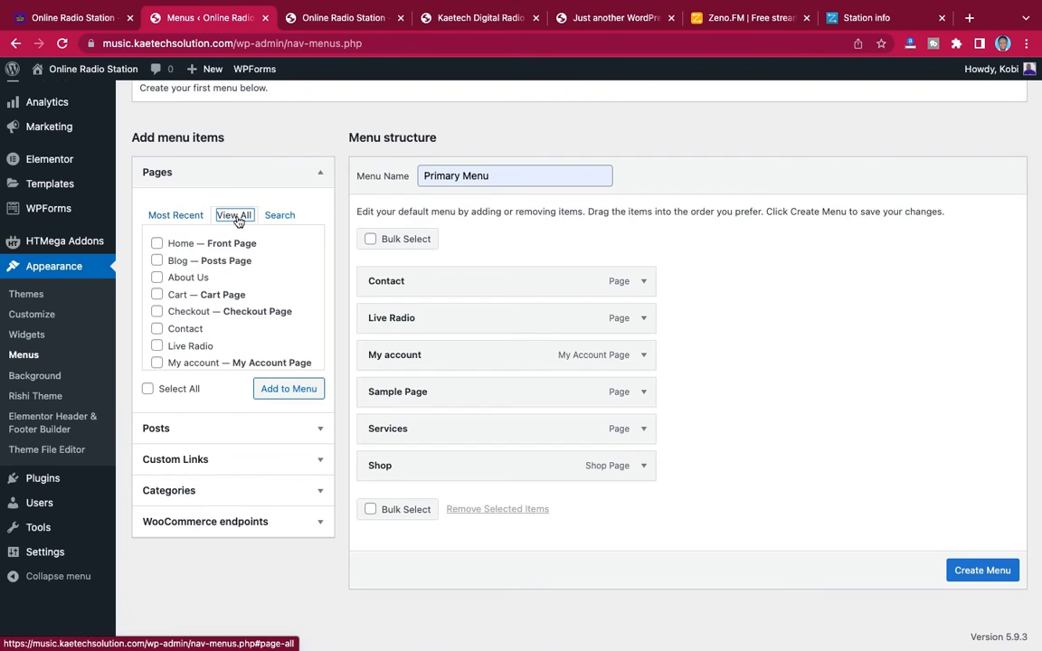
left_click(156, 245)
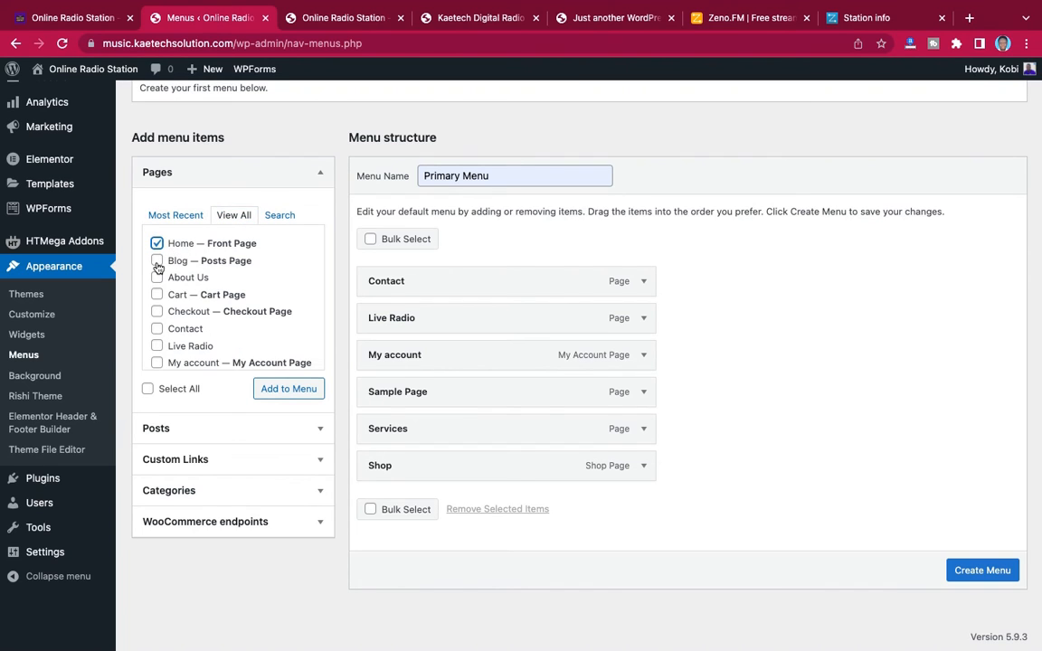
left_click(157, 261)
left_click(157, 279)
scroll(162, 334, "down", 2)
scroll(165, 337, "down", 1)
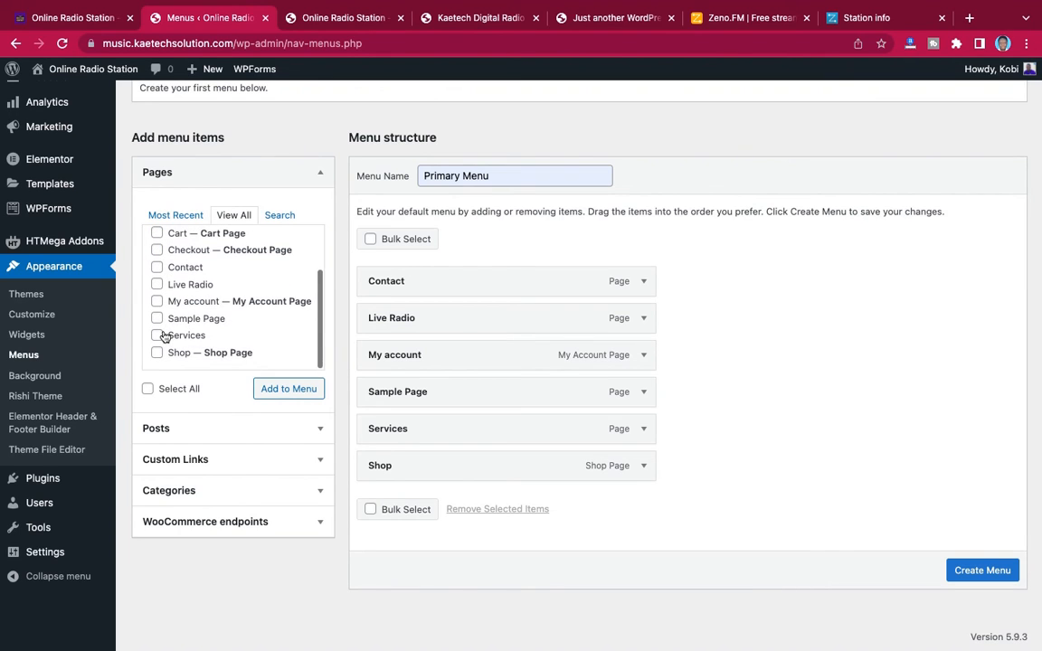
left_click(299, 390)
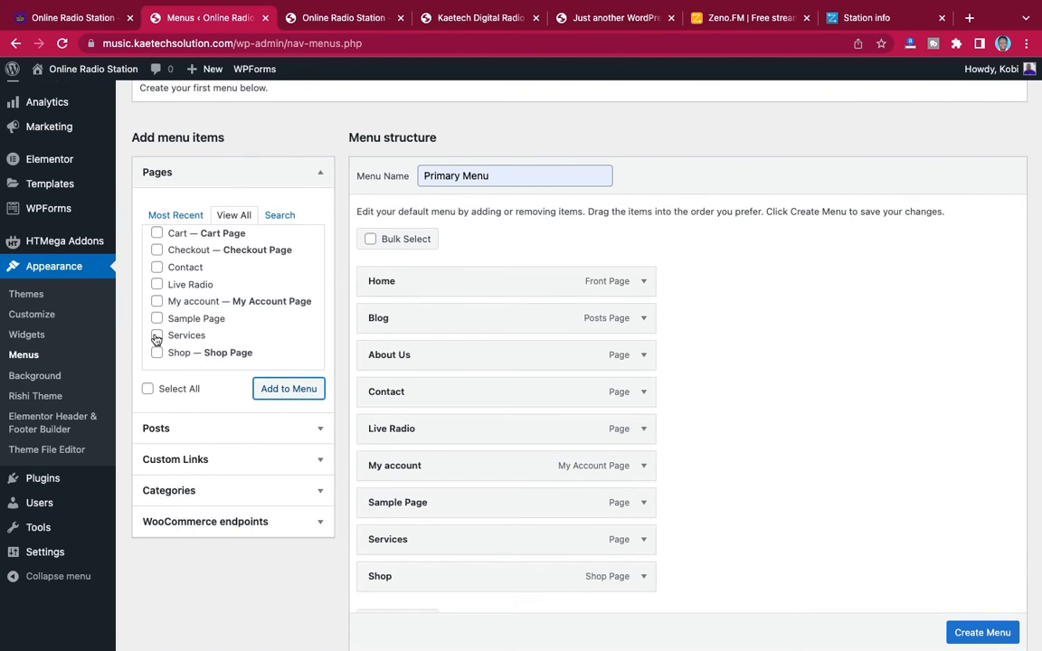
Move the Live Radio item directly below Home and change its navigation label to All Stations
scroll(565, 491, "down", 3)
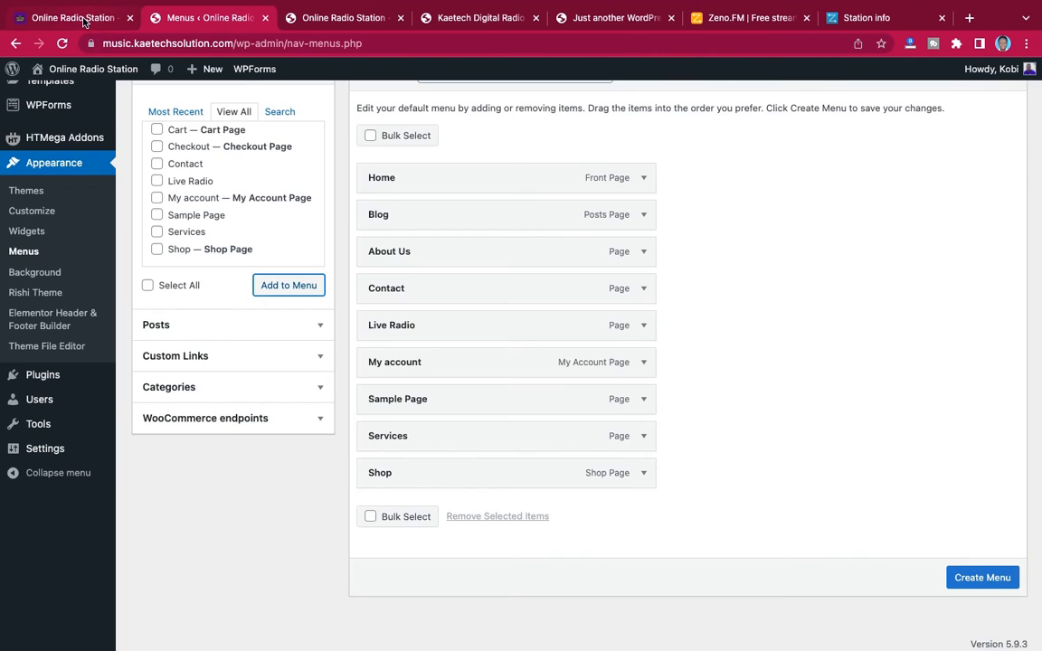
left_click(84, 21)
left_click(192, 20)
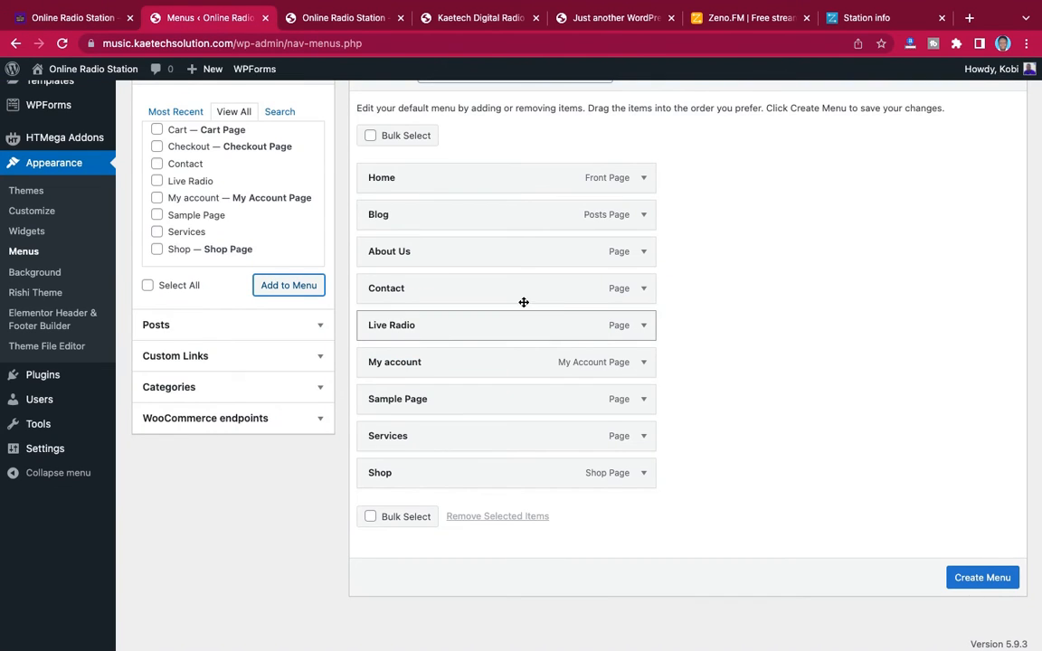
left_click_drag(523, 302, 528, 220)
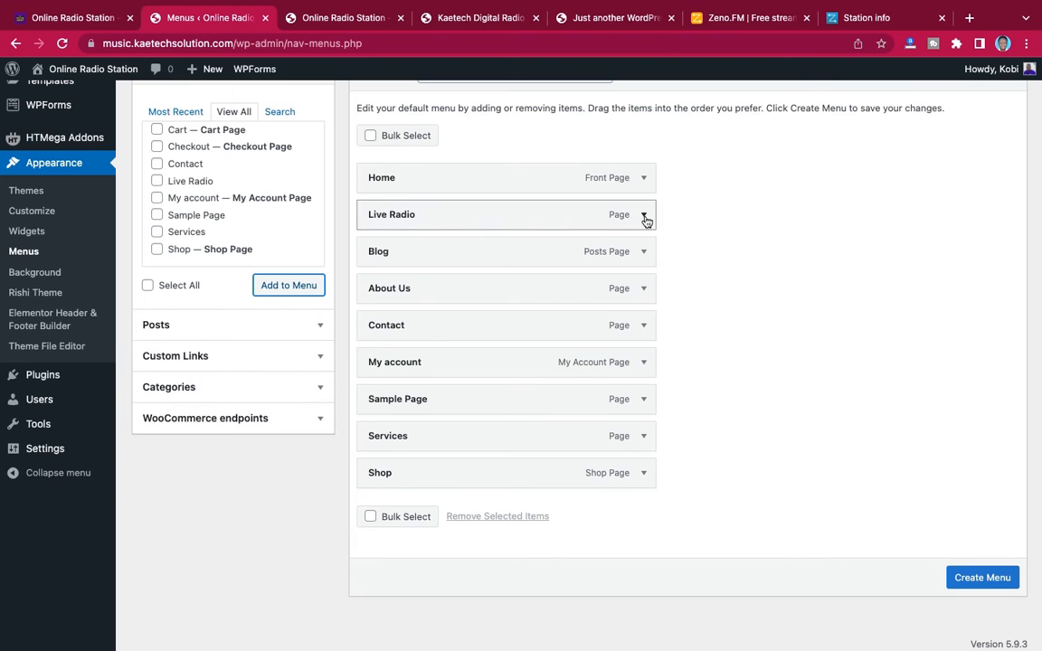
left_click(644, 217)
left_click_drag(437, 270, 365, 267)
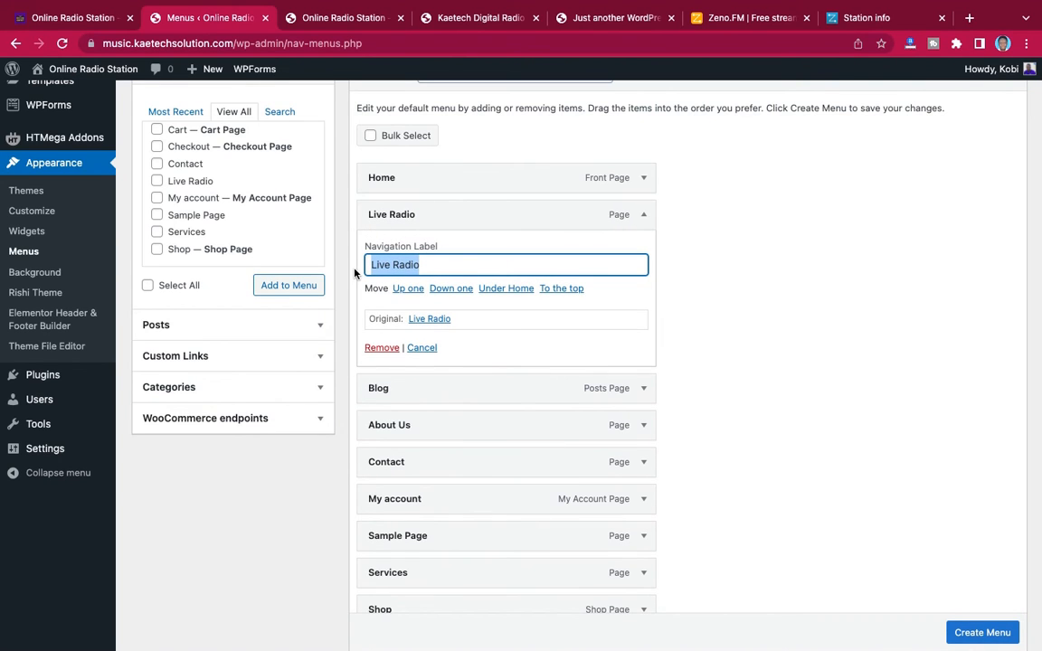
type("All Stations")
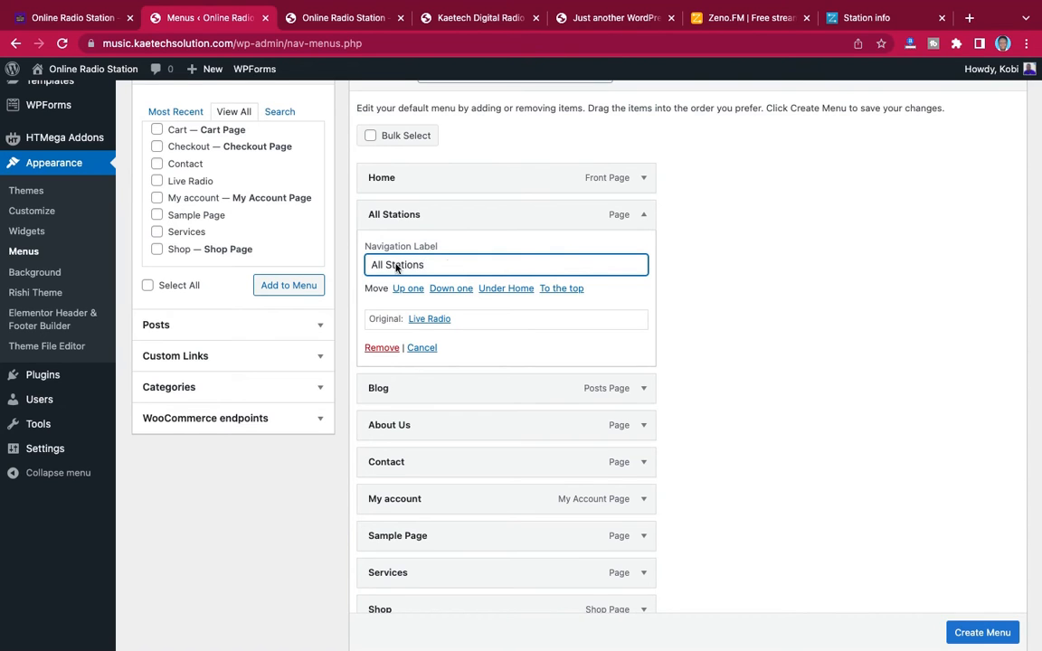
left_click(644, 222)
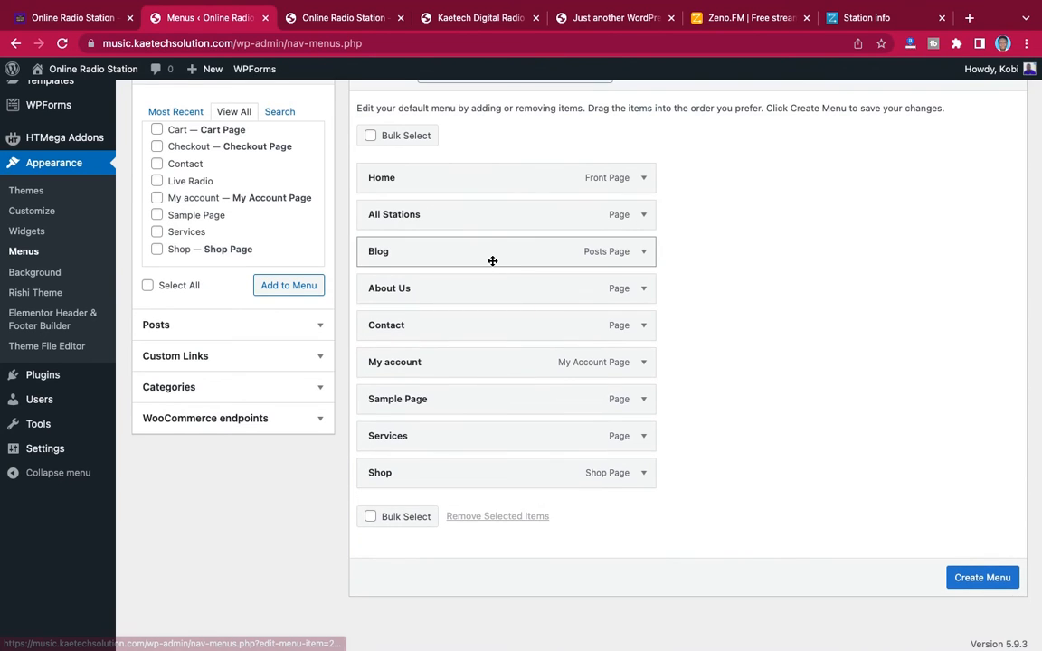
Reorder the menu so Shop, About Us, Services and Blog follow All Stations in that order
left_click_drag(504, 298, 502, 265)
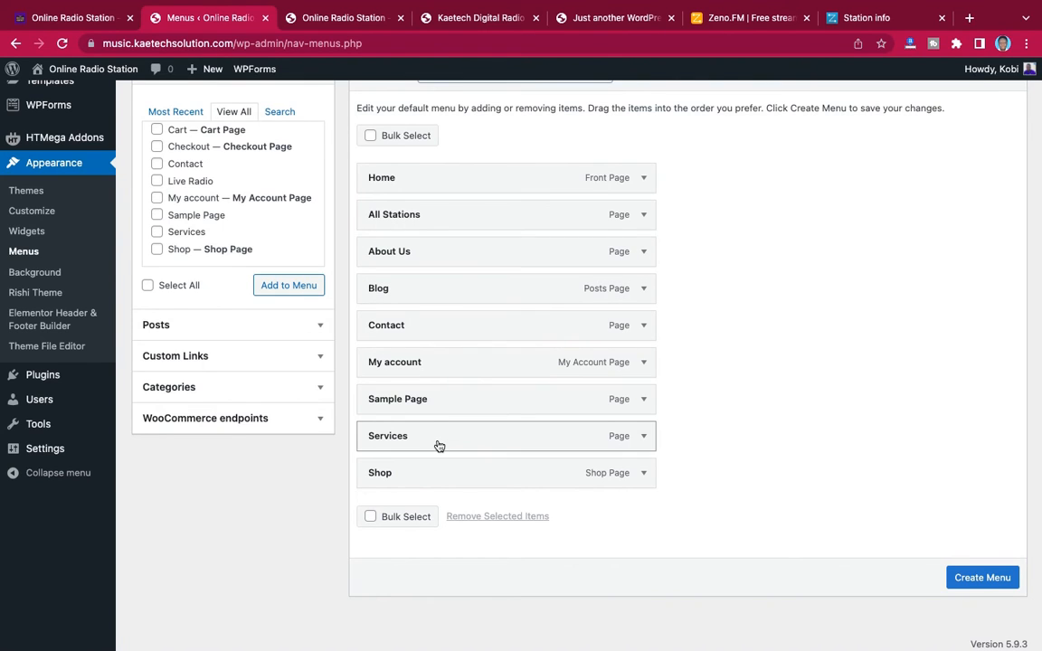
left_click_drag(438, 445, 444, 302)
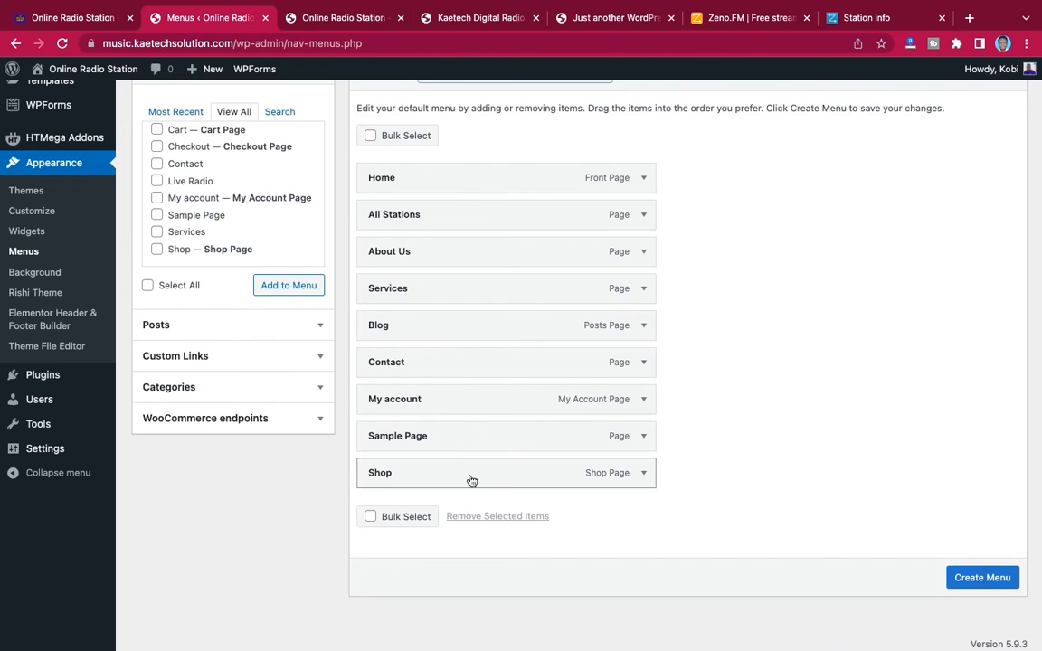
left_click_drag(472, 480, 471, 263)
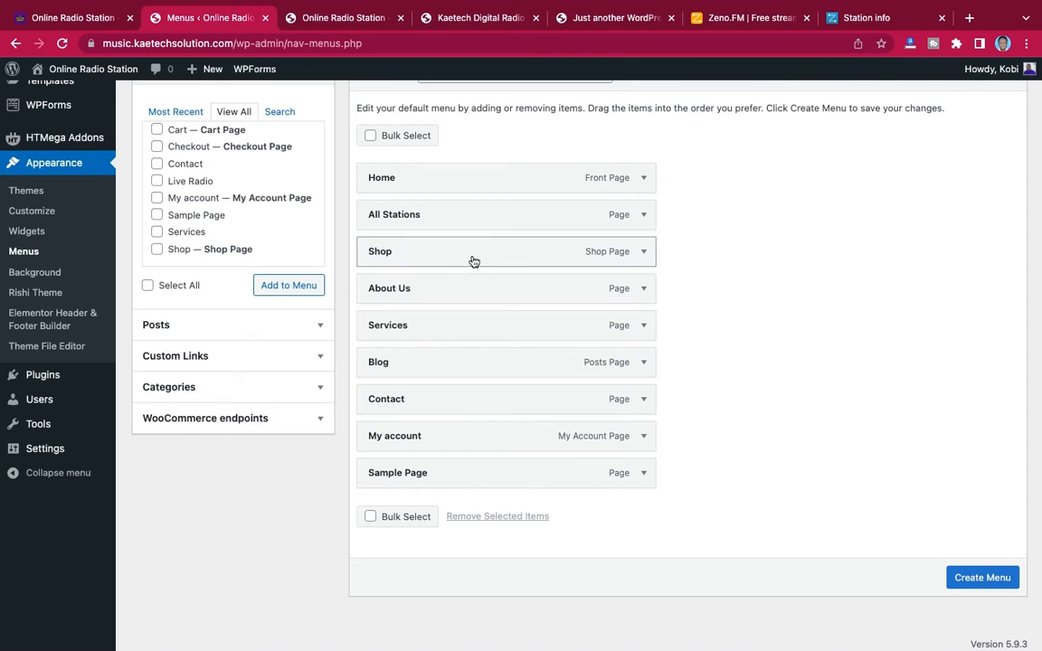
Remove the Sample Page and My account items from the menu
left_click(641, 476)
left_click(378, 605)
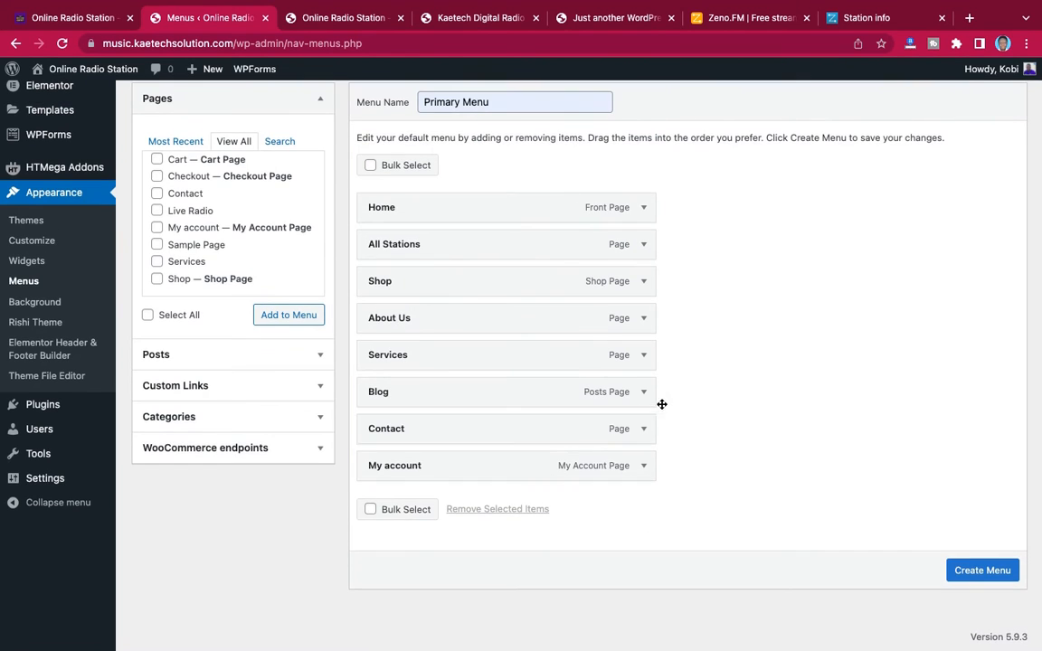
left_click(643, 466)
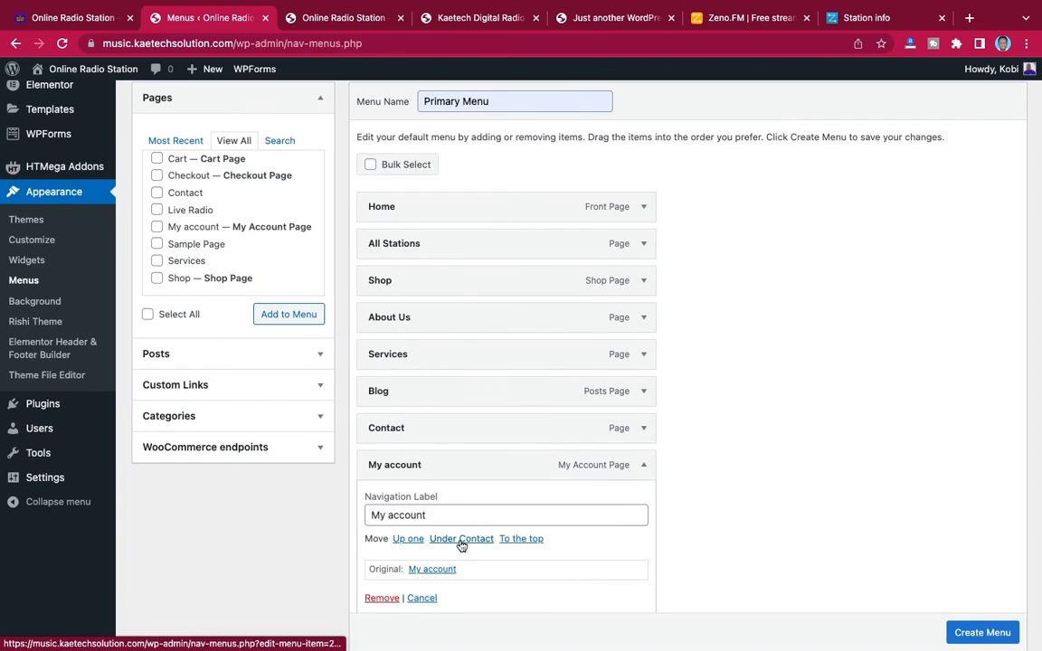
left_click(385, 603)
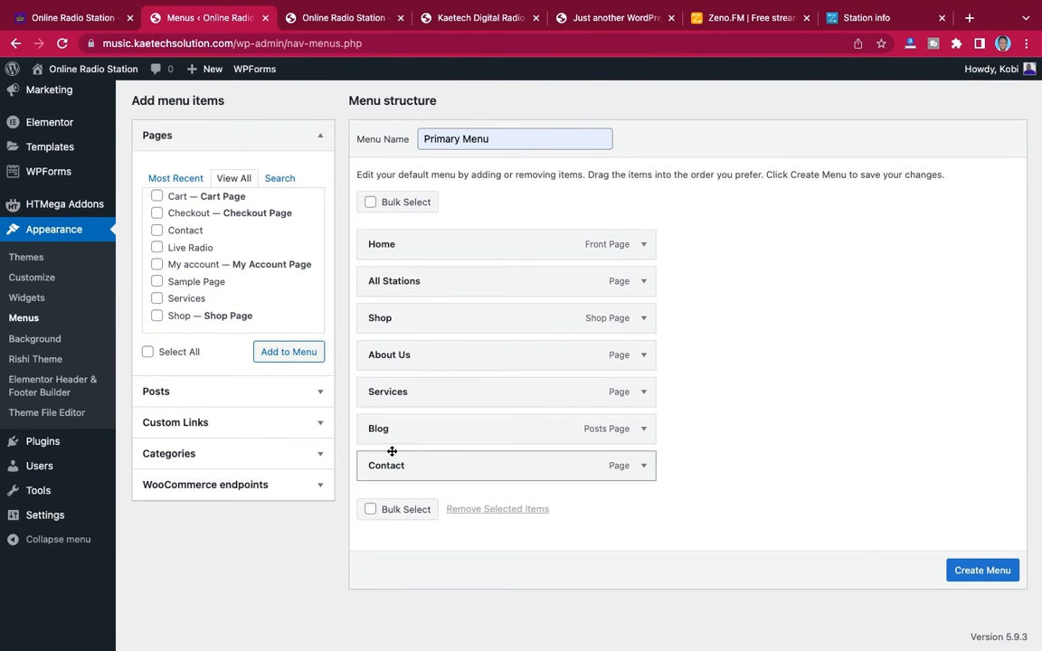
Create the Primary Menu with the arranged items, assign it to the Primary display location and save it
left_click(90, 18)
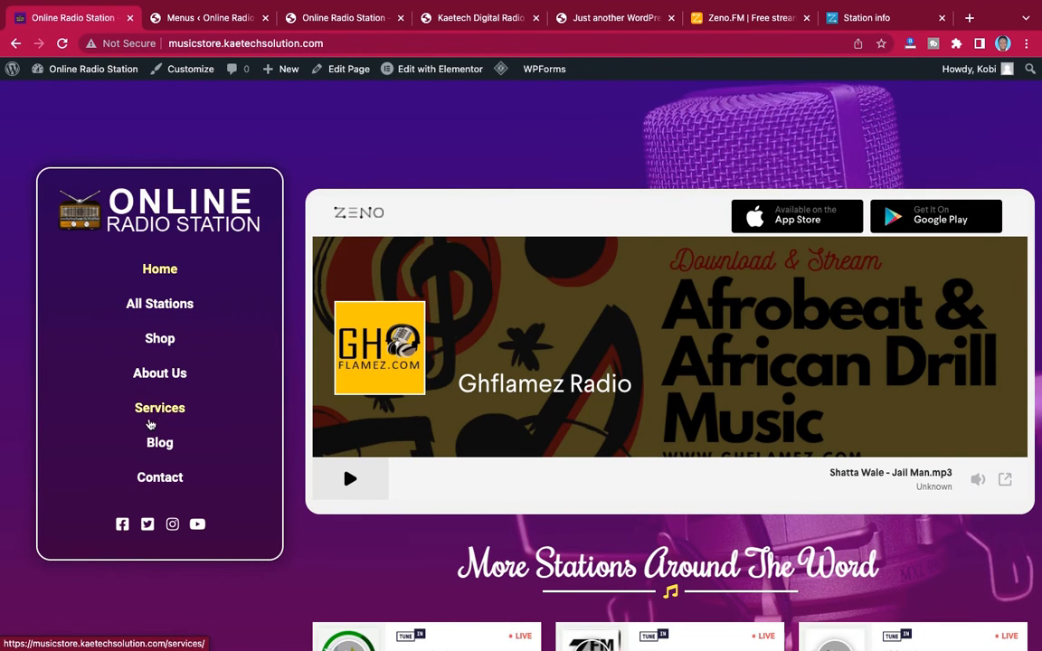
left_click(212, 18)
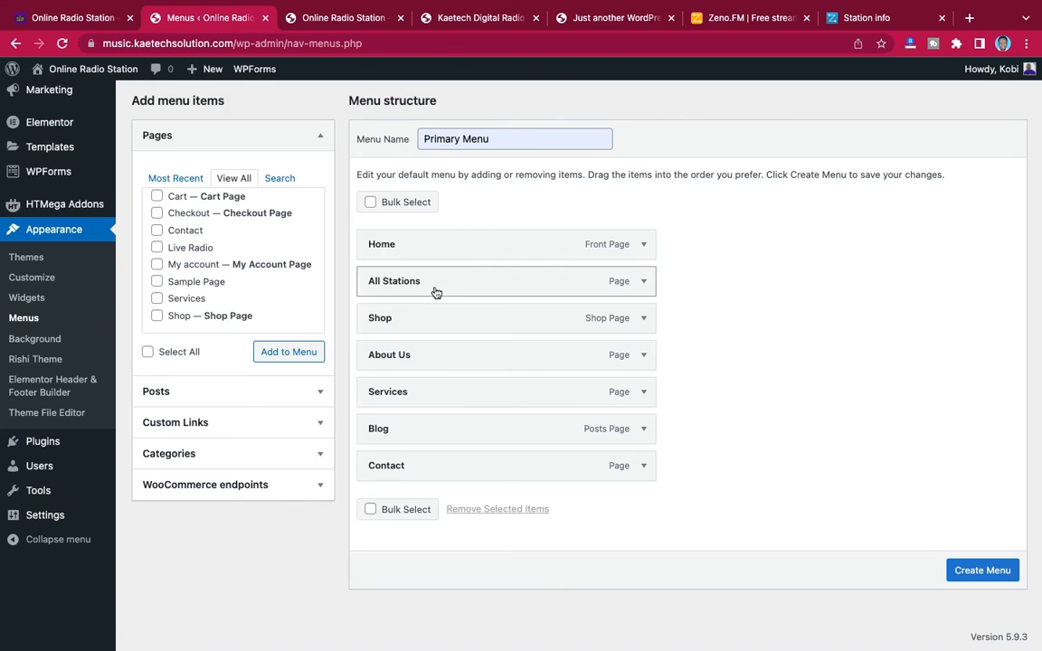
left_click(983, 570)
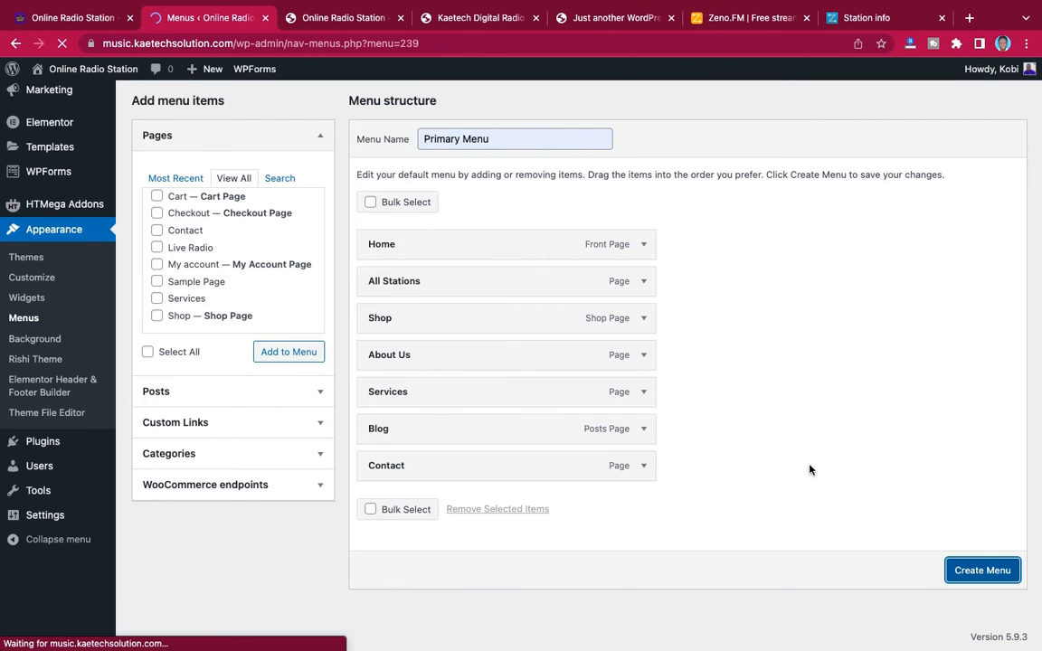
scroll(809, 469, "down", 5)
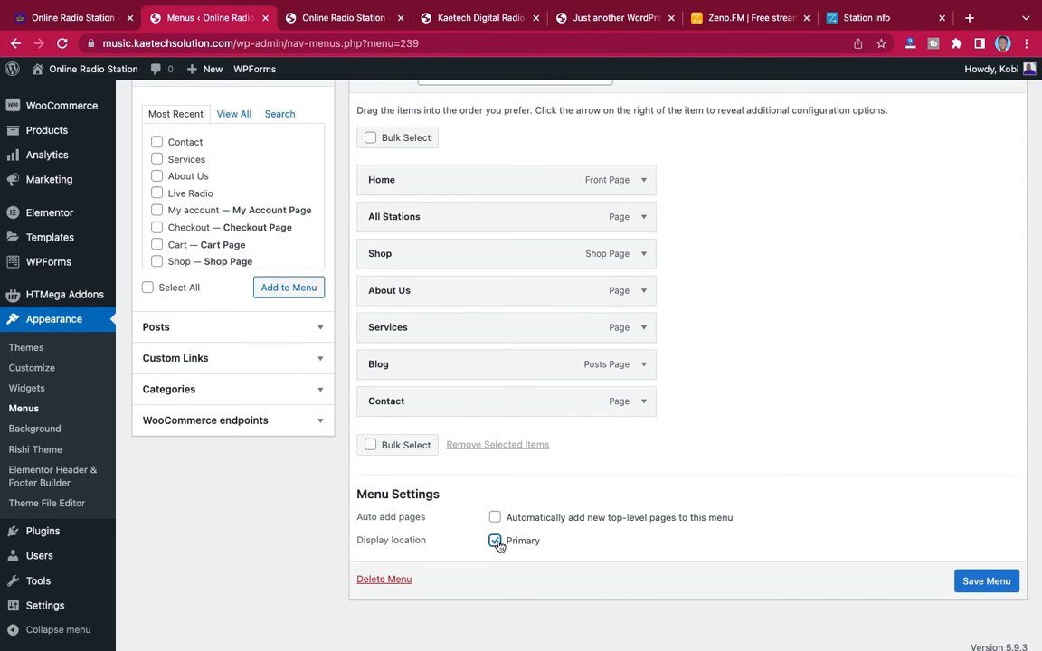
left_click(992, 583)
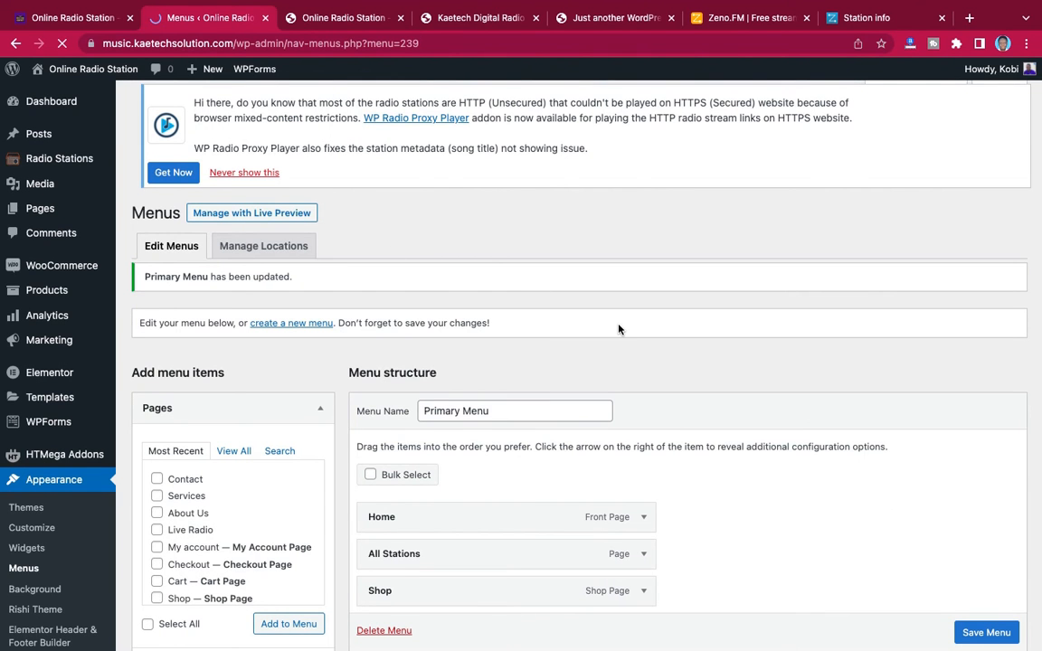
Create a second menu named Footer Menu without assigning it to a display location
scroll(618, 326, "down", 4)
scroll(619, 326, "up", 3)
scroll(619, 326, "up", 1)
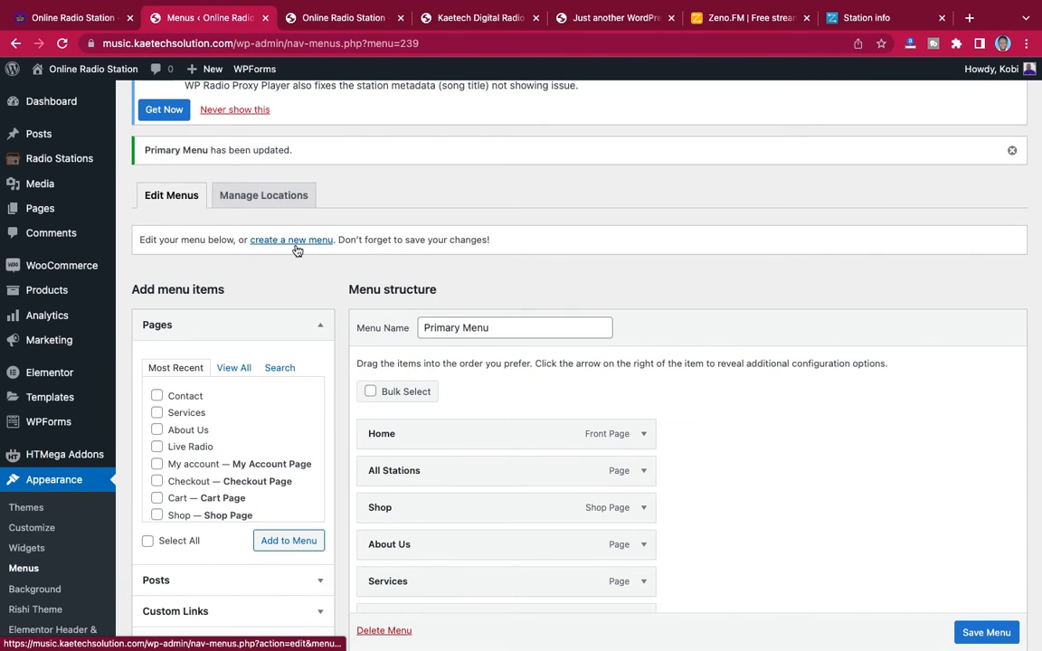
scroll(297, 304, "down", 2)
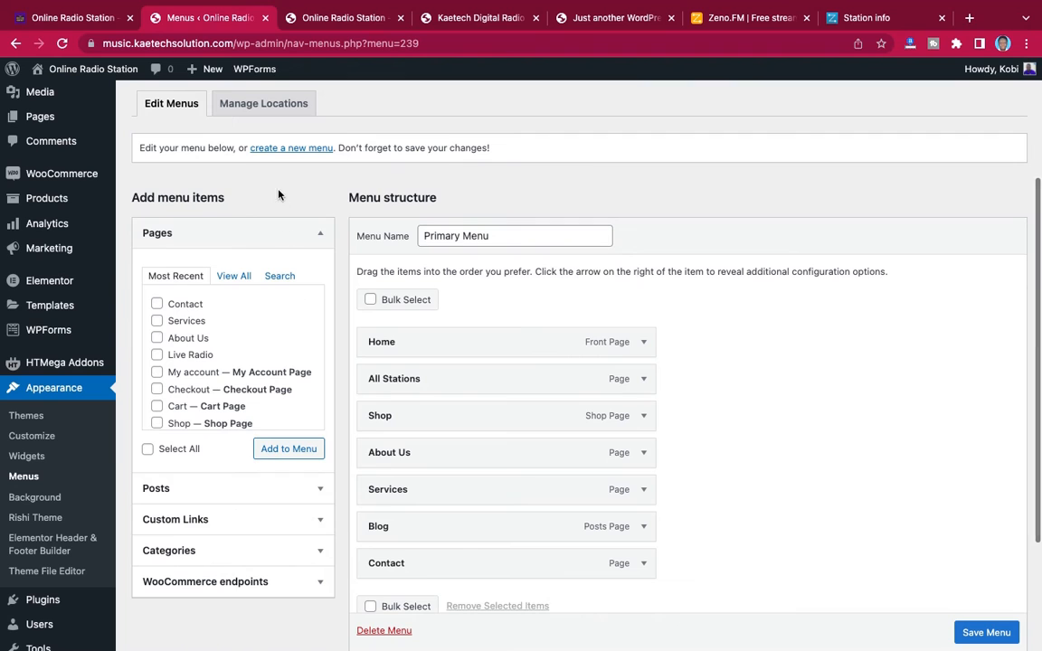
left_click(285, 149)
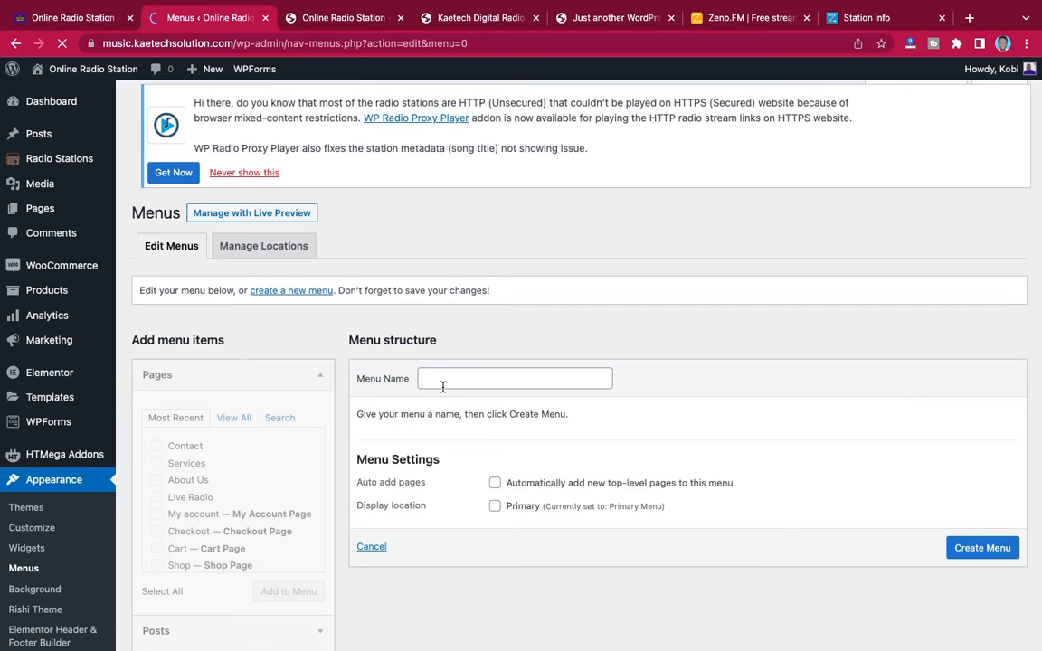
scroll(450, 400, "down", 2)
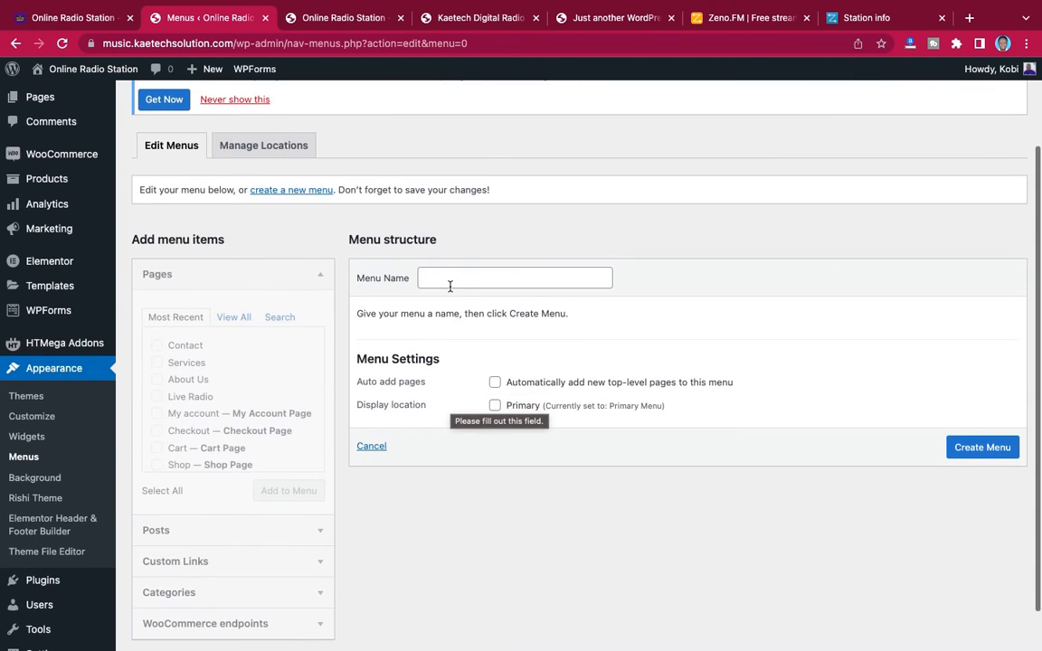
left_click(451, 280)
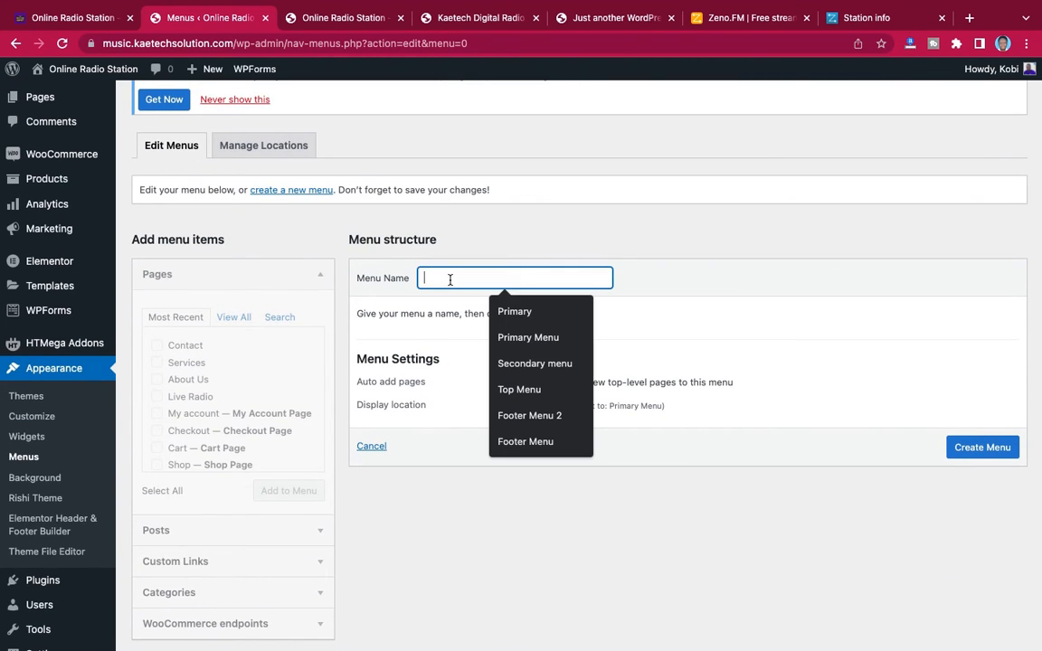
left_click(517, 441)
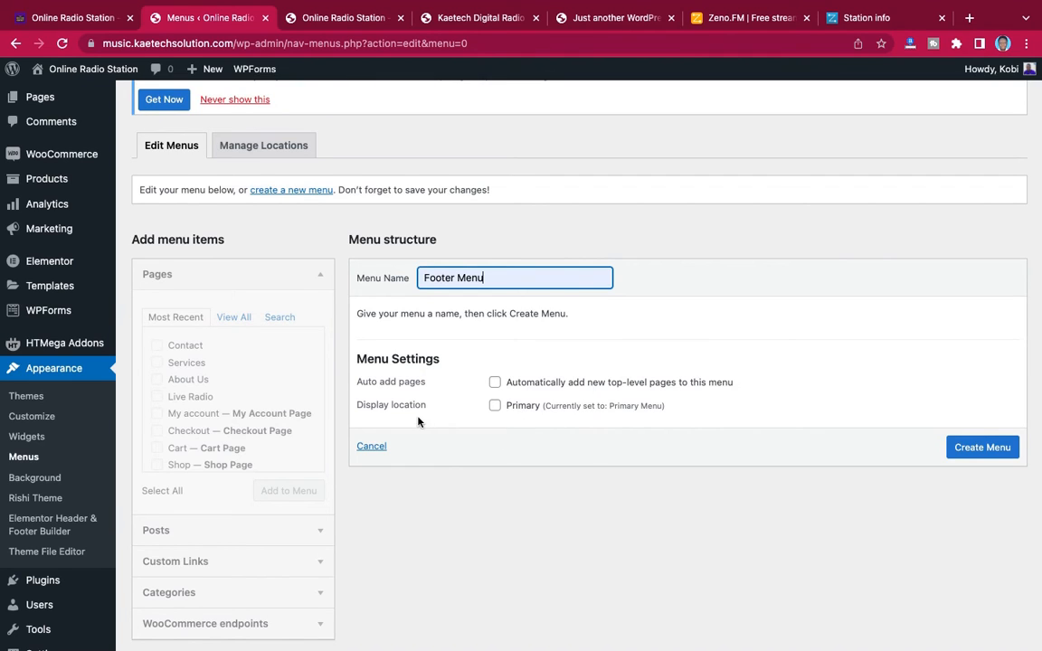
left_click(981, 449)
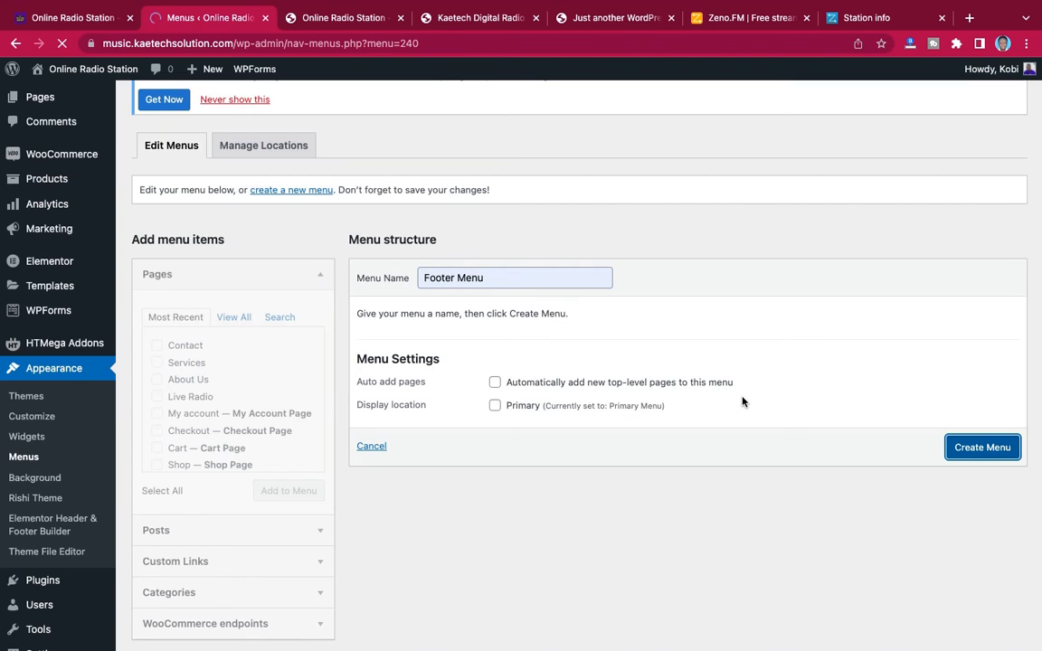
Add a custom link to the Footer Menu with the URL # and the link text Privacy
scroll(741, 401, "down", 2)
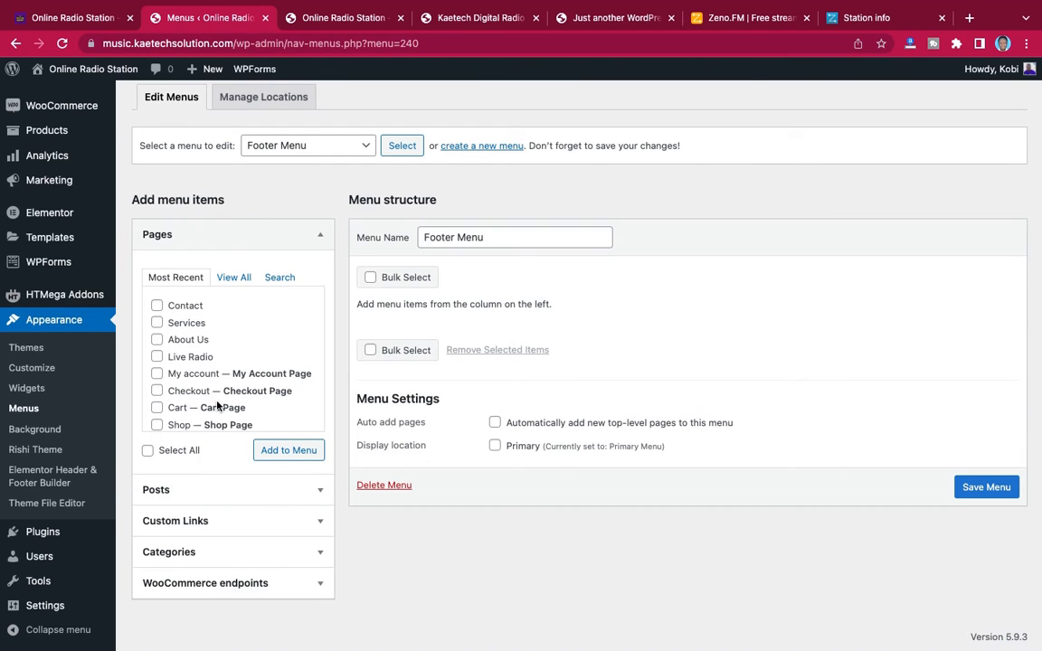
scroll(204, 348, "down", 1)
left_click(233, 276)
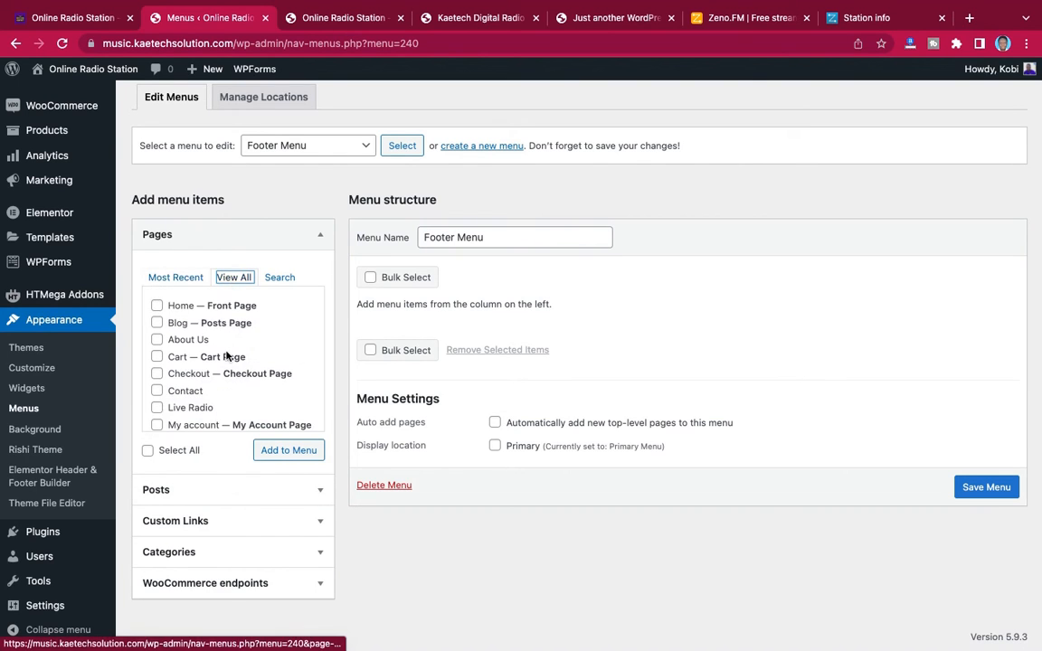
scroll(226, 356, "down", 3)
scroll(227, 355, "up", 3)
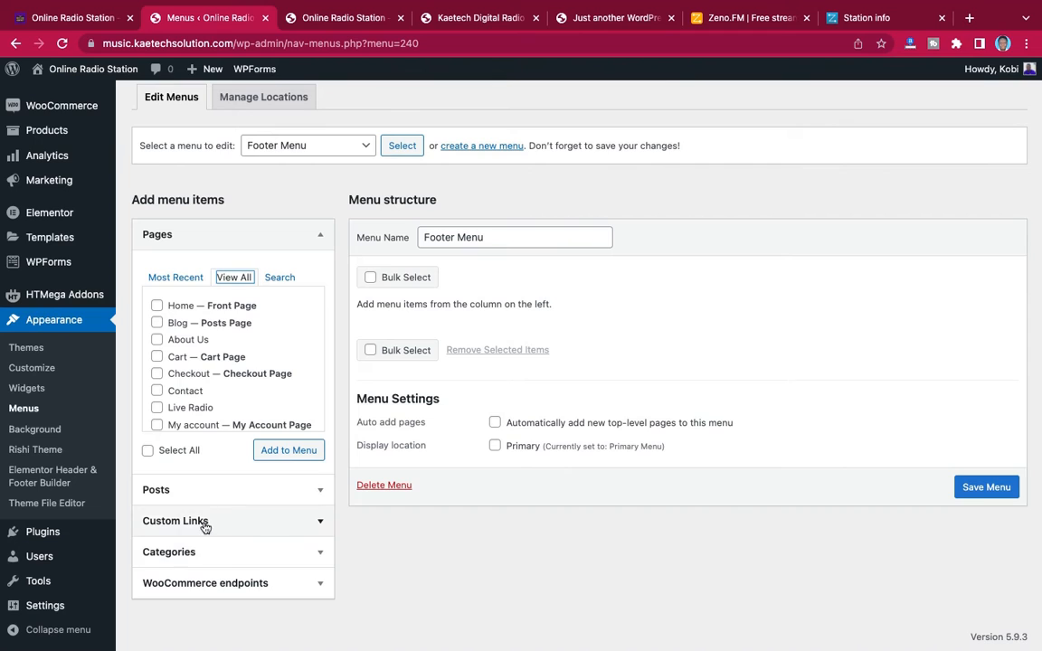
left_click(291, 520)
left_click(209, 344)
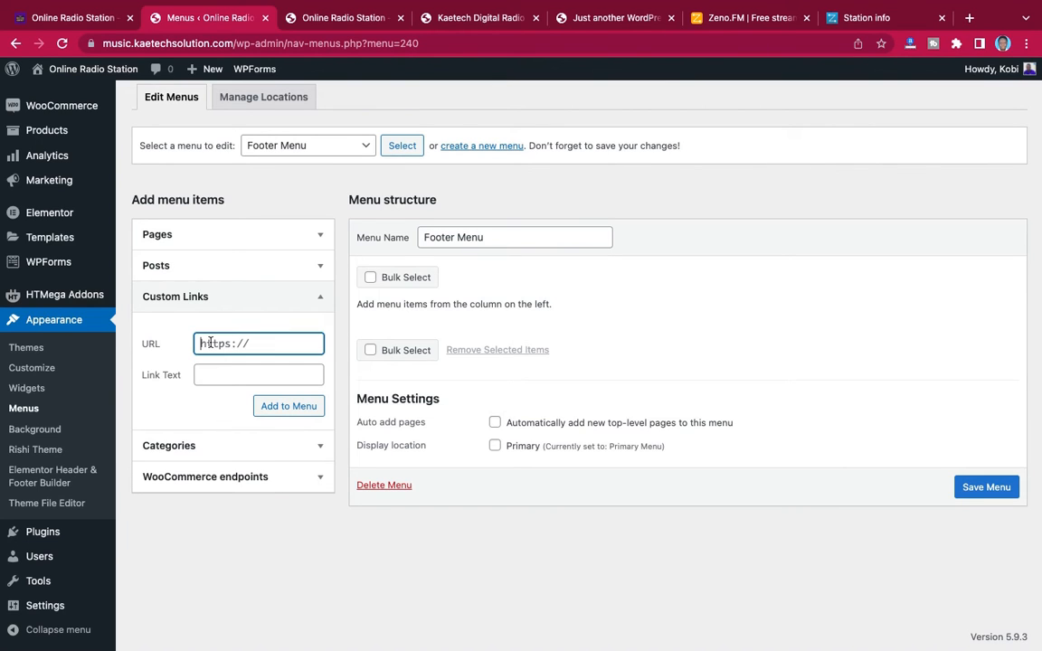
type("#")
left_click(205, 375)
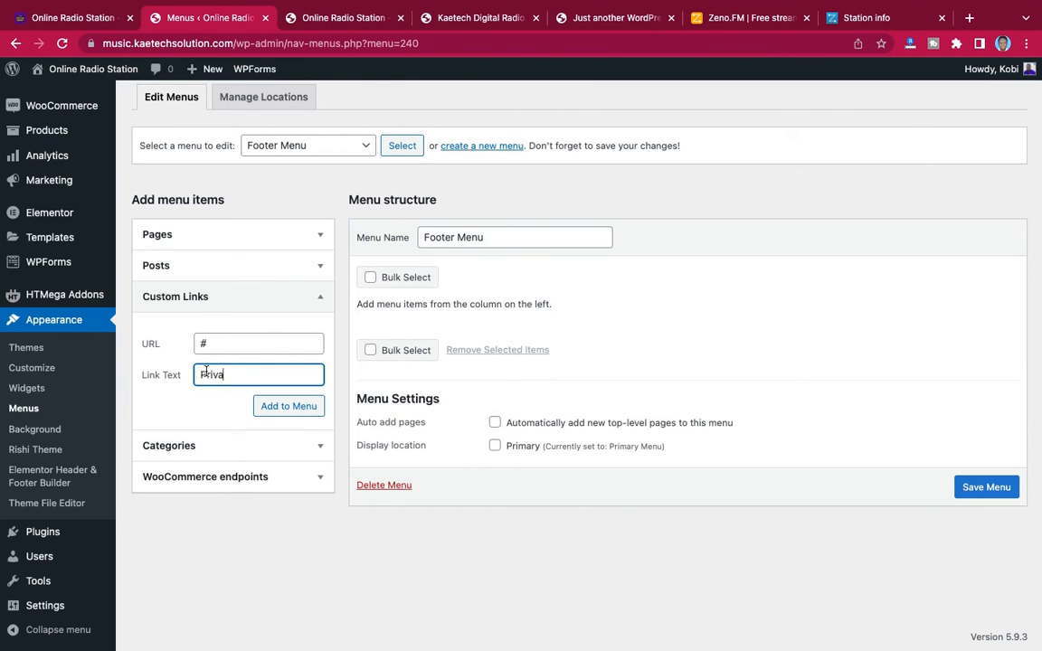
left_click(285, 406)
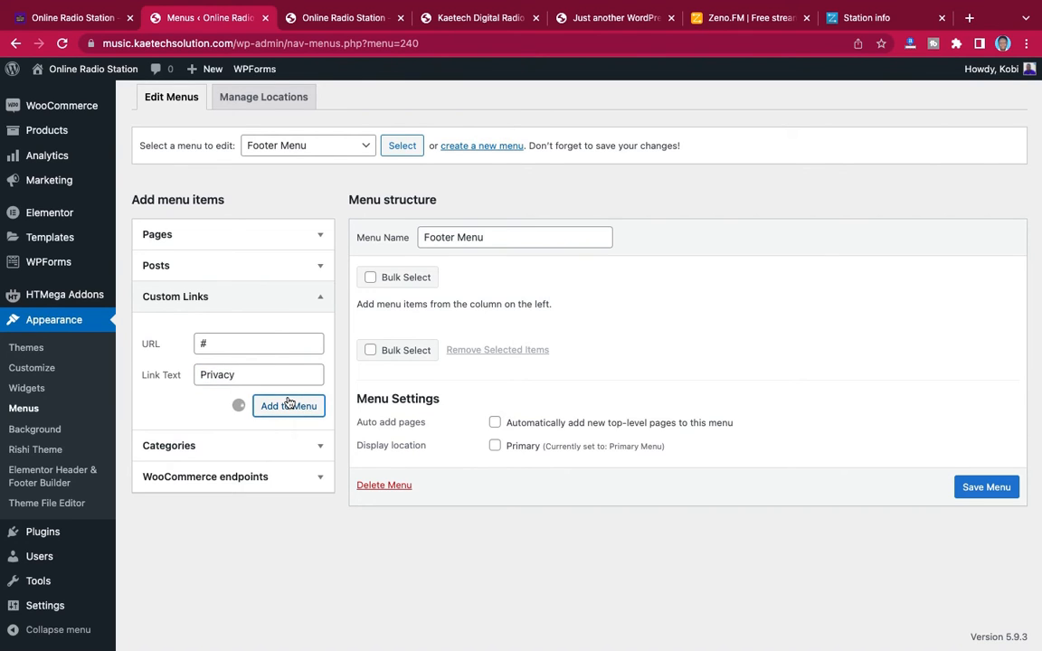
Add a custom link with the URL # and the link text Terms, and save the Footer Menu
left_click(221, 347)
type("#")
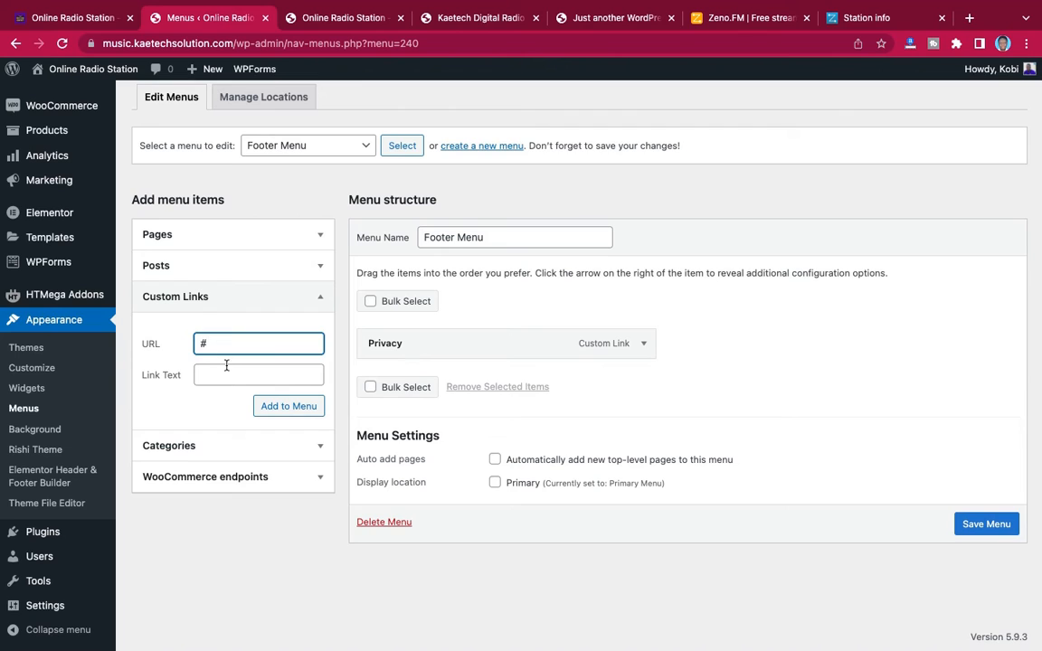
left_click(227, 378)
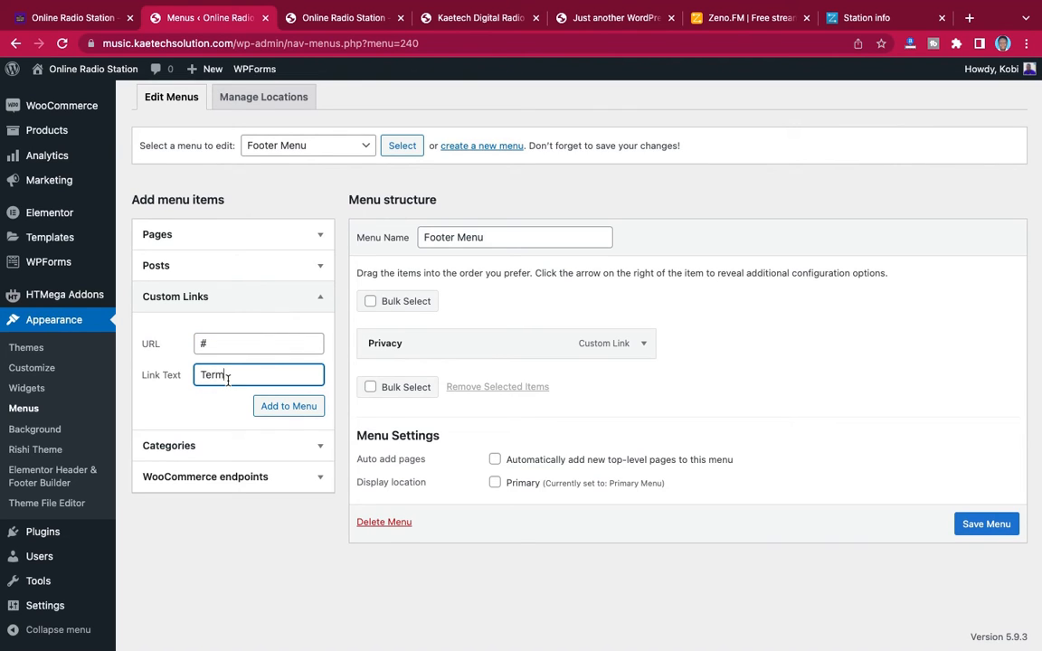
type("Terms")
left_click(282, 412)
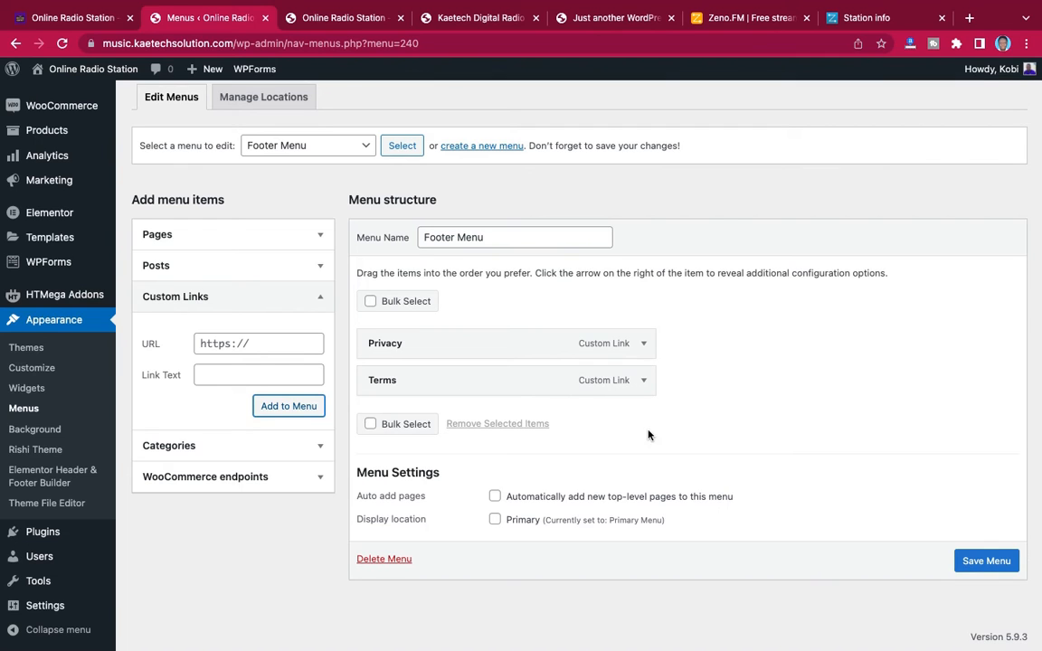
left_click(973, 567)
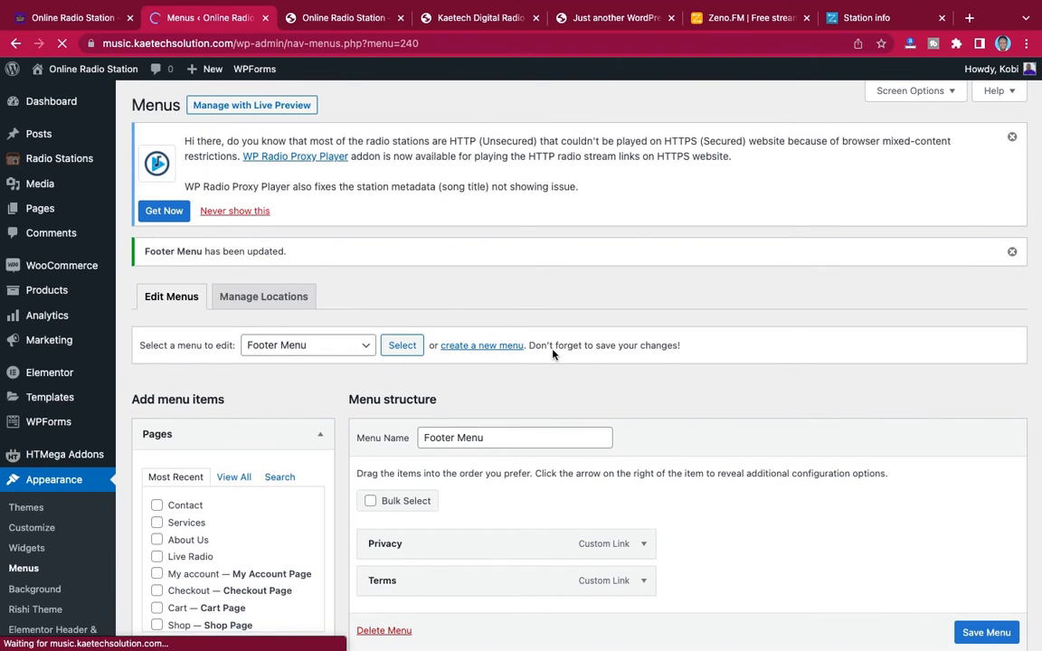
scroll(553, 354, "down", 3)
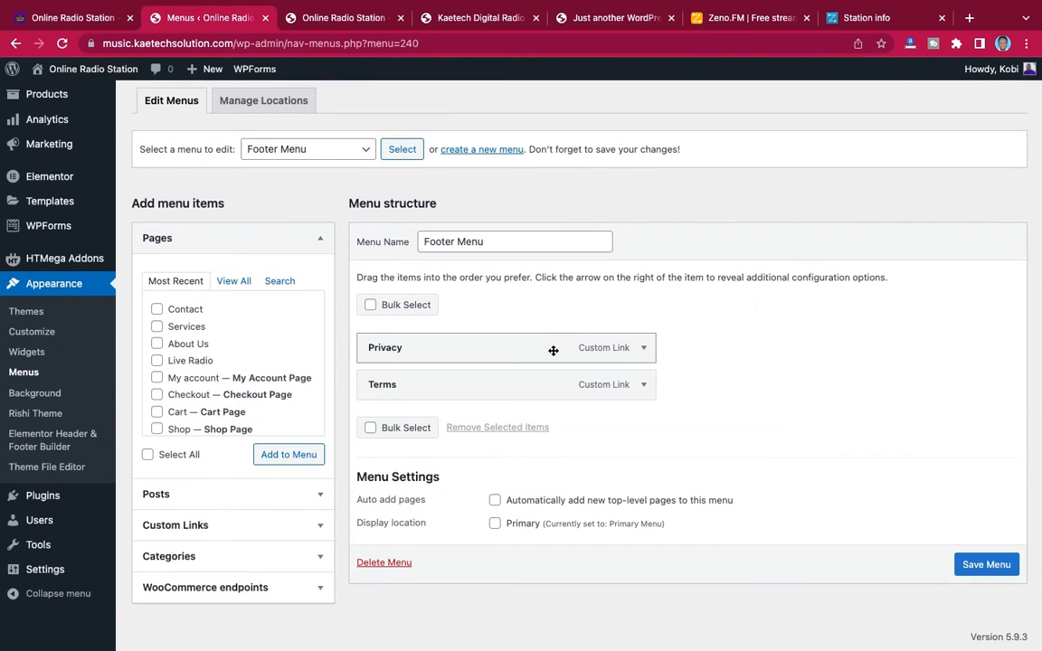
scroll(553, 350, "up", 3)
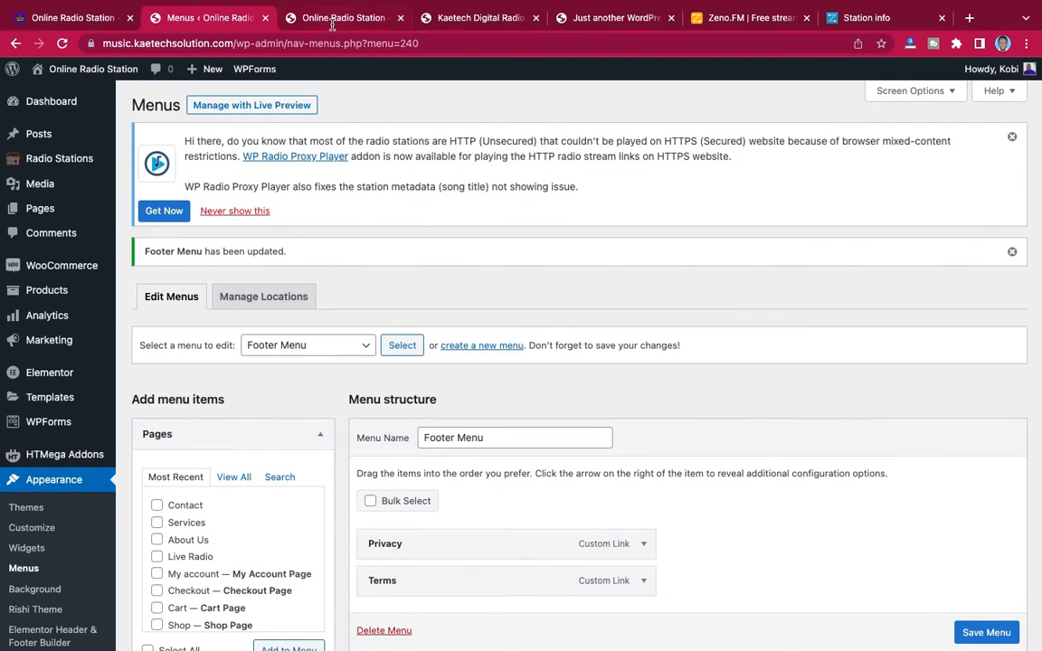
Compare the new site's homepage with the demo site's homepage, examining its side menu, radio player and station listings
left_click(332, 23)
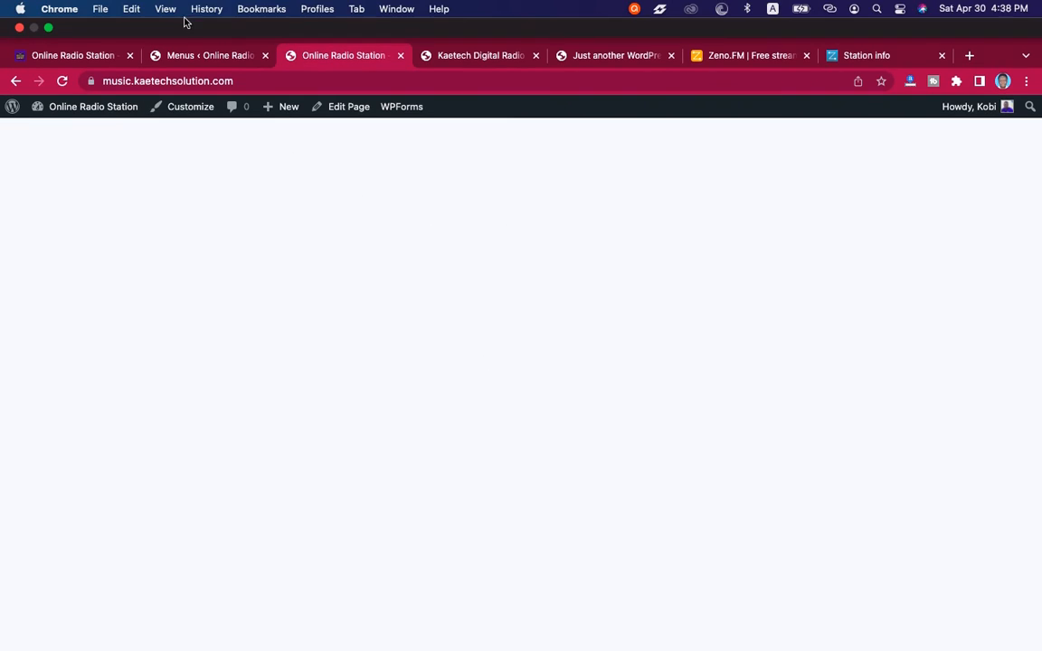
left_click(208, 56)
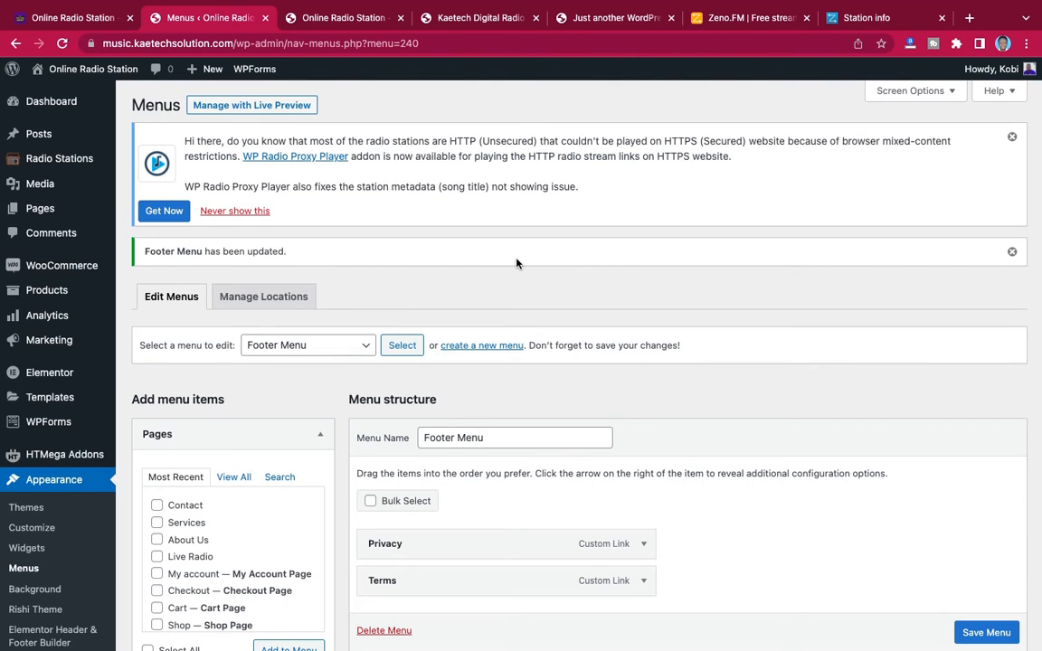
left_click(80, 20)
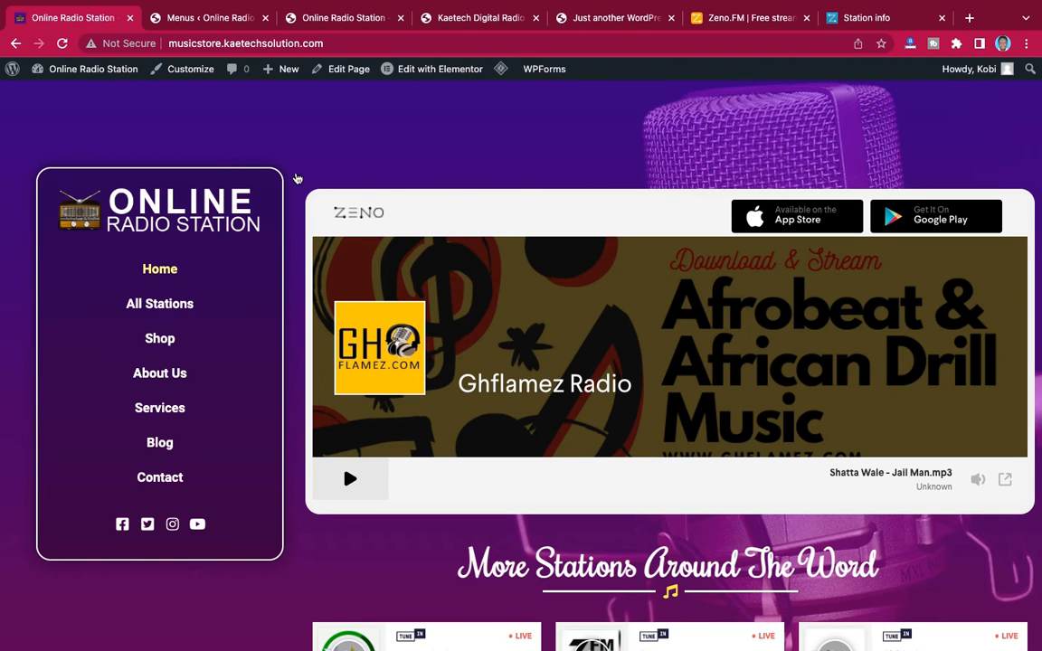
scroll(467, 342, "down", 1)
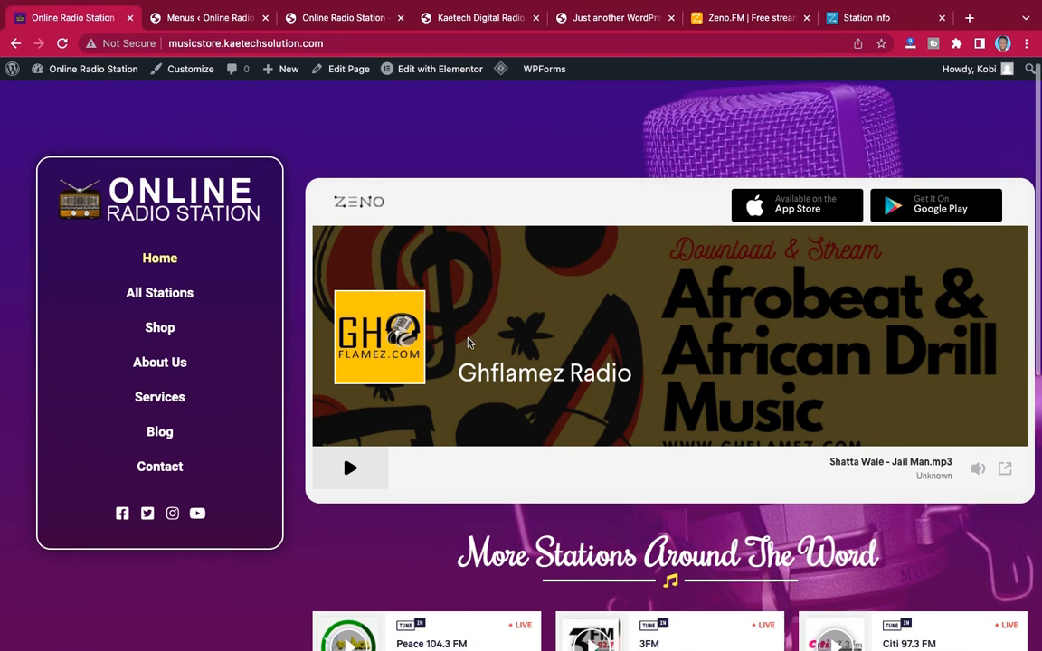
scroll(467, 342, "up", 1)
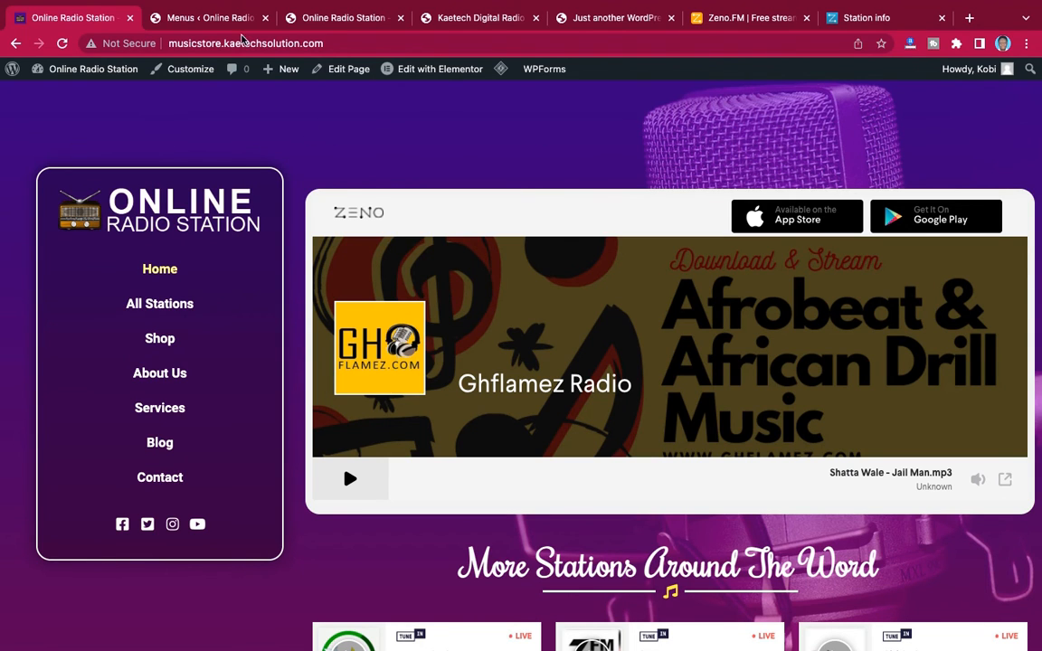
left_click(224, 18)
left_click(318, 20)
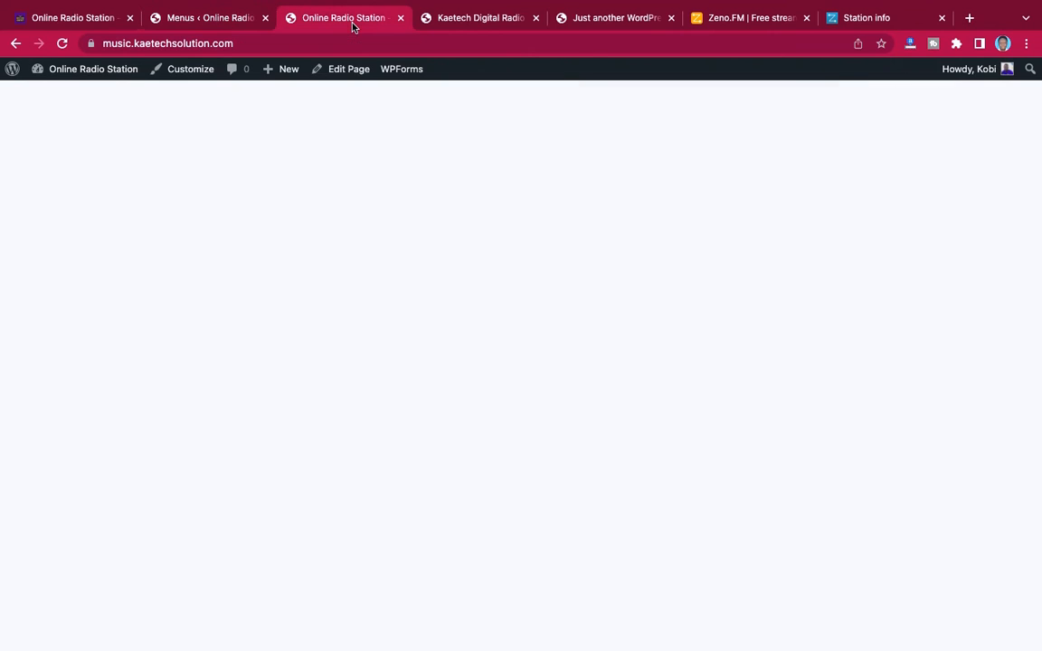
left_click(64, 19)
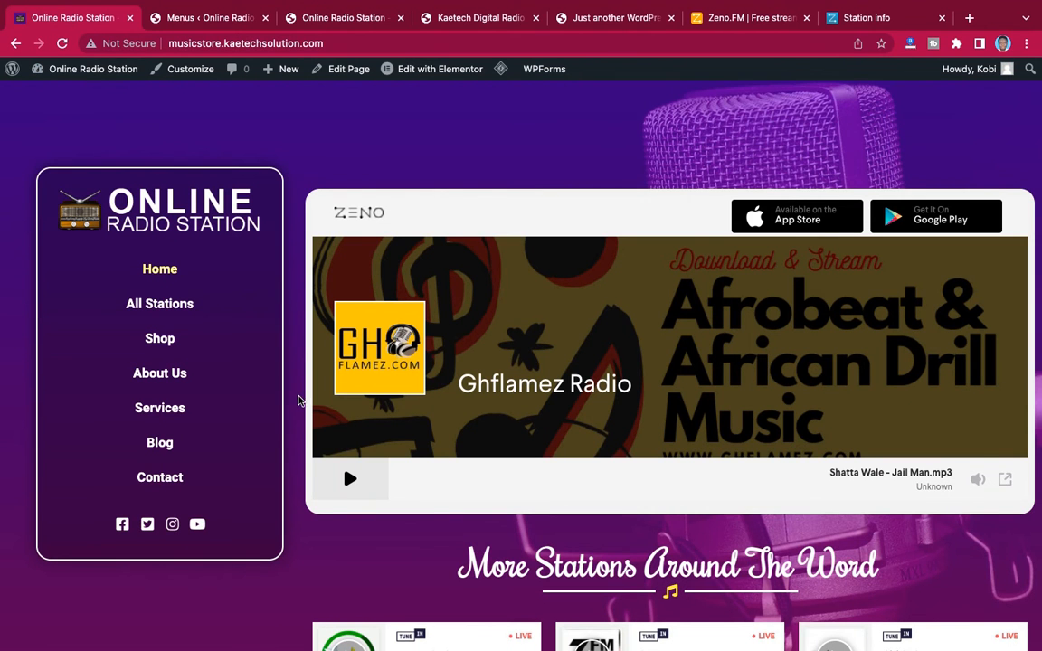
scroll(535, 609, "down", 5)
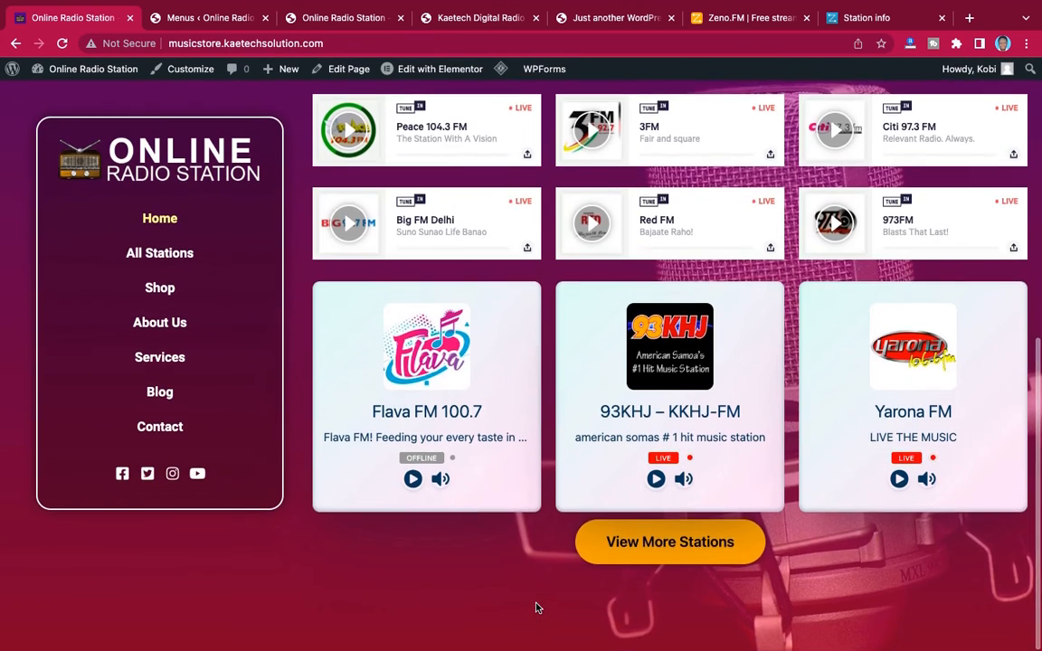
scroll(536, 609, "up", 5)
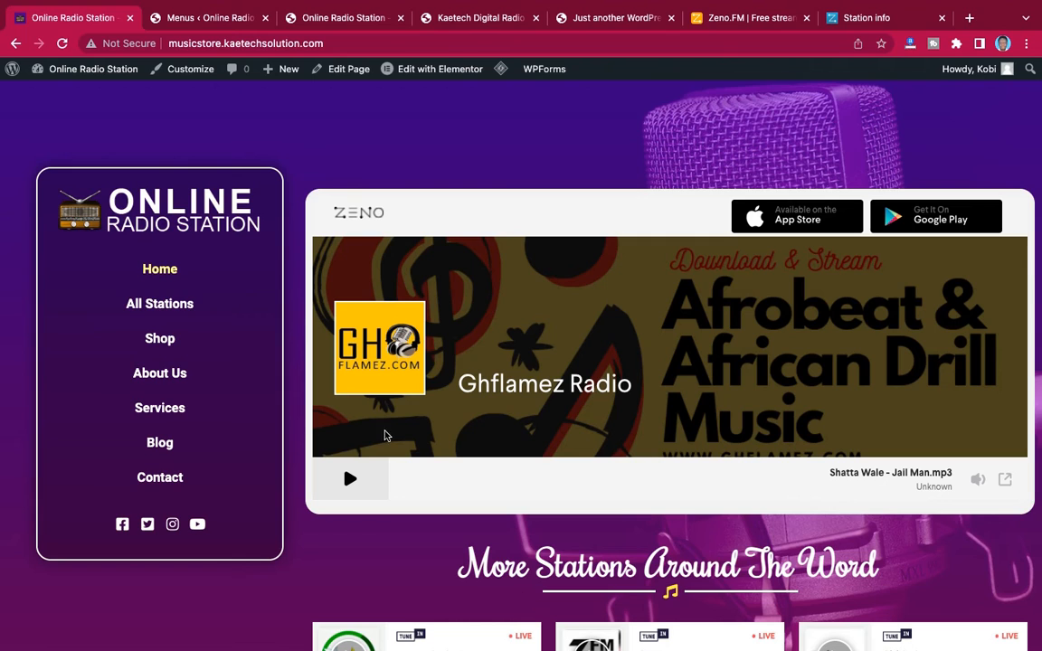
left_click(227, 25)
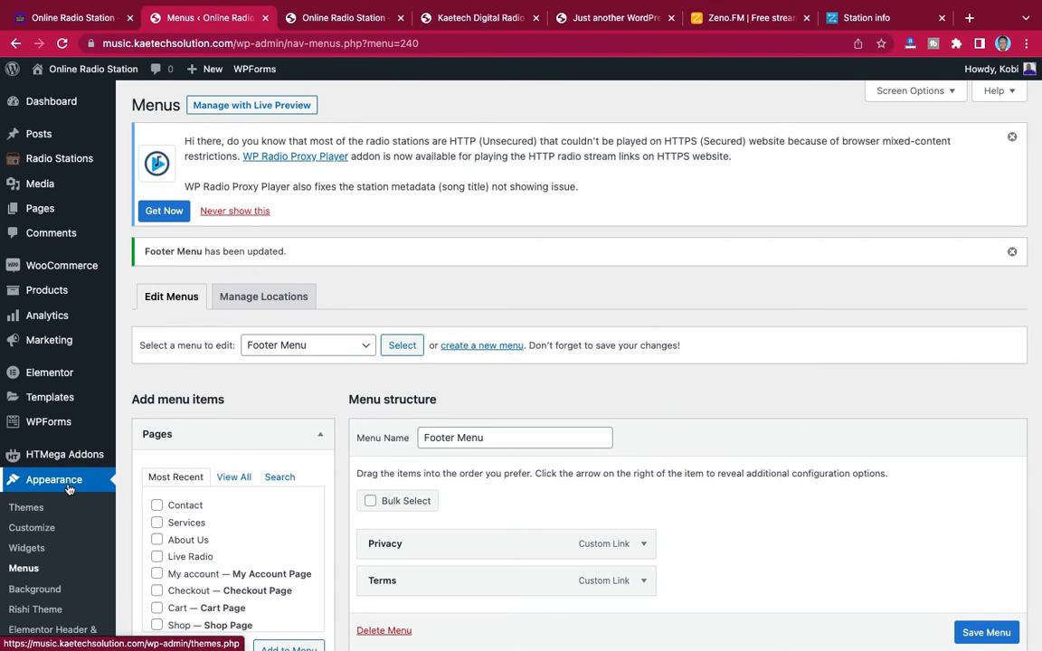
scroll(55, 489, "down", 3)
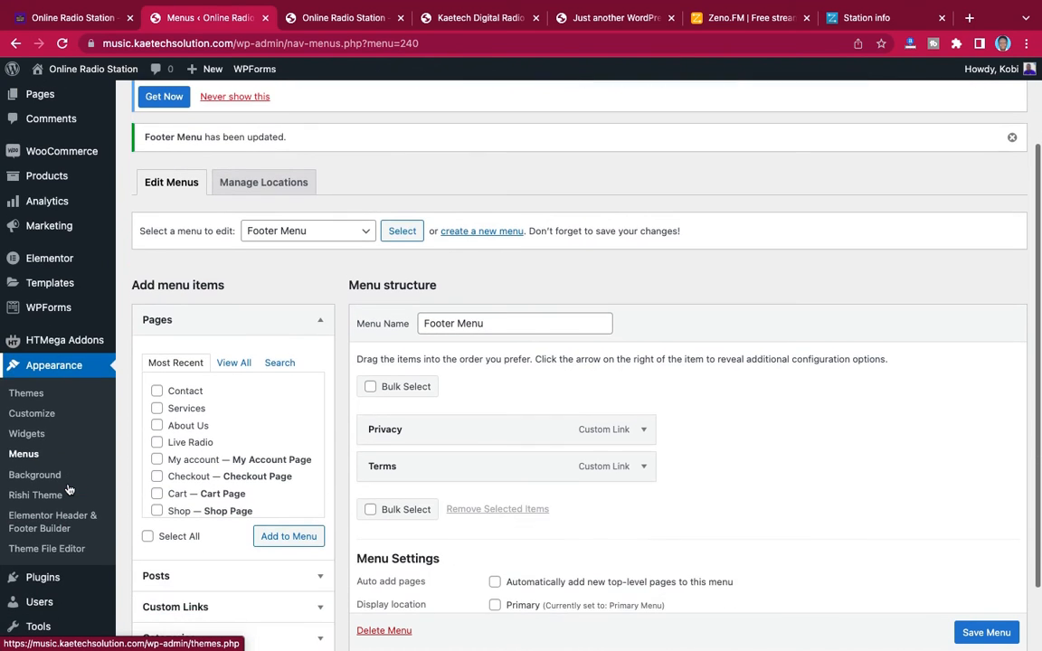
left_click(32, 414)
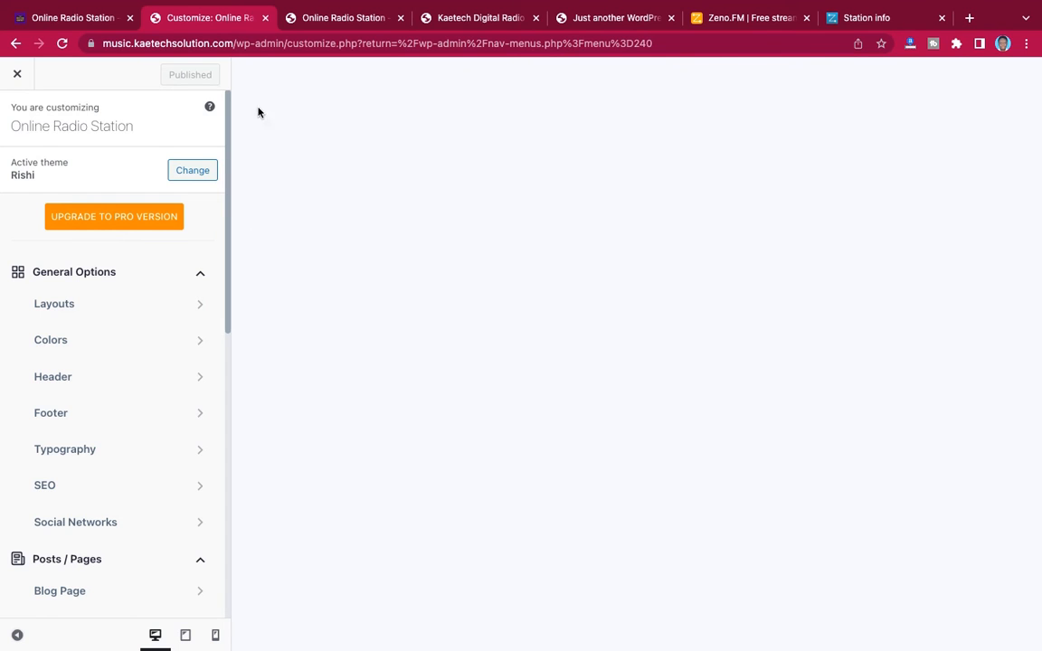
Load the new site's About Us page at music.kaetechsolution.com/about-us
left_click(339, 20)
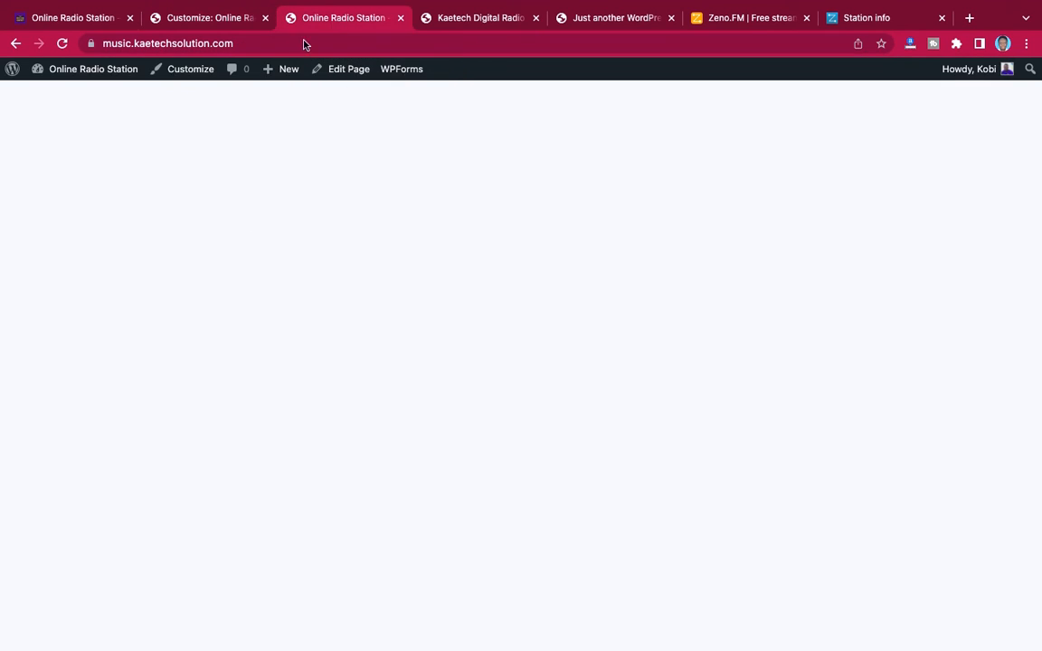
left_click(274, 44)
left_click(276, 45)
type("/about")
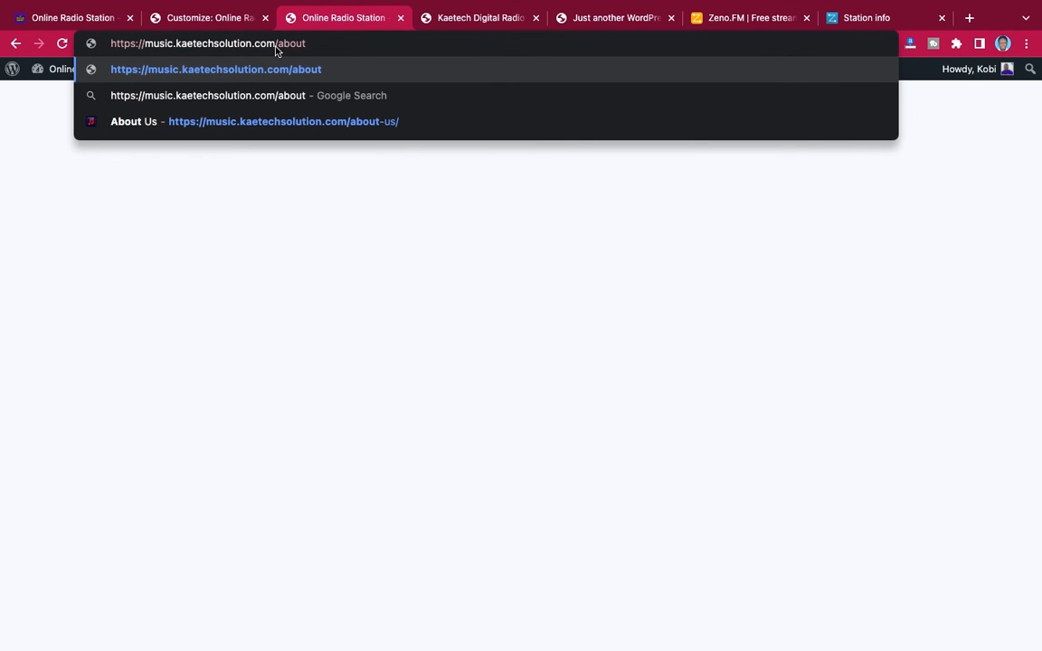
type("-us")
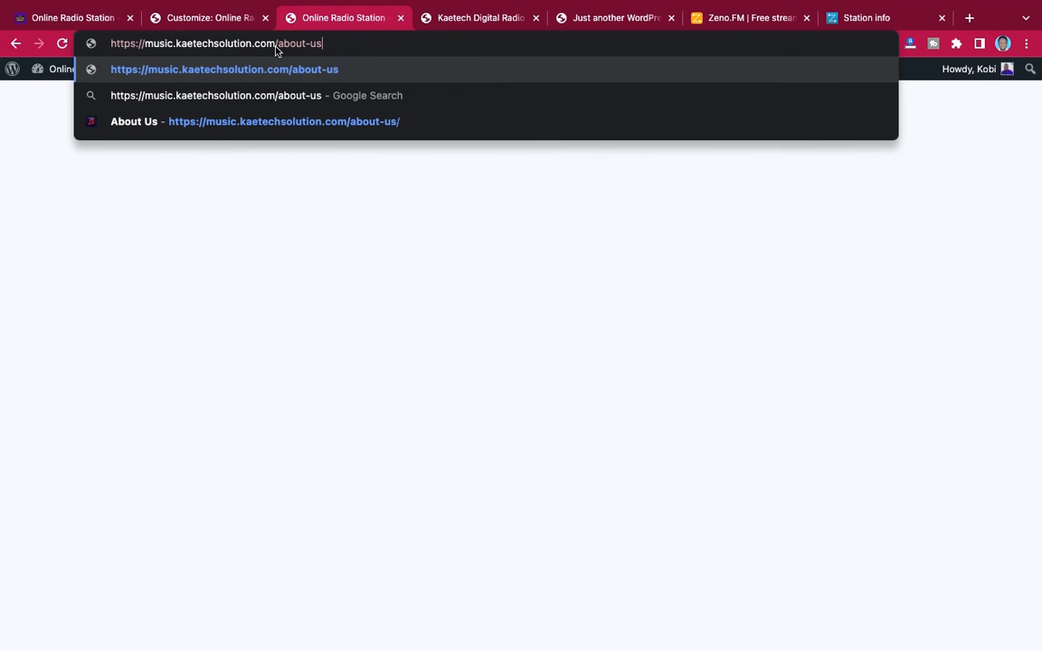
key("Return")
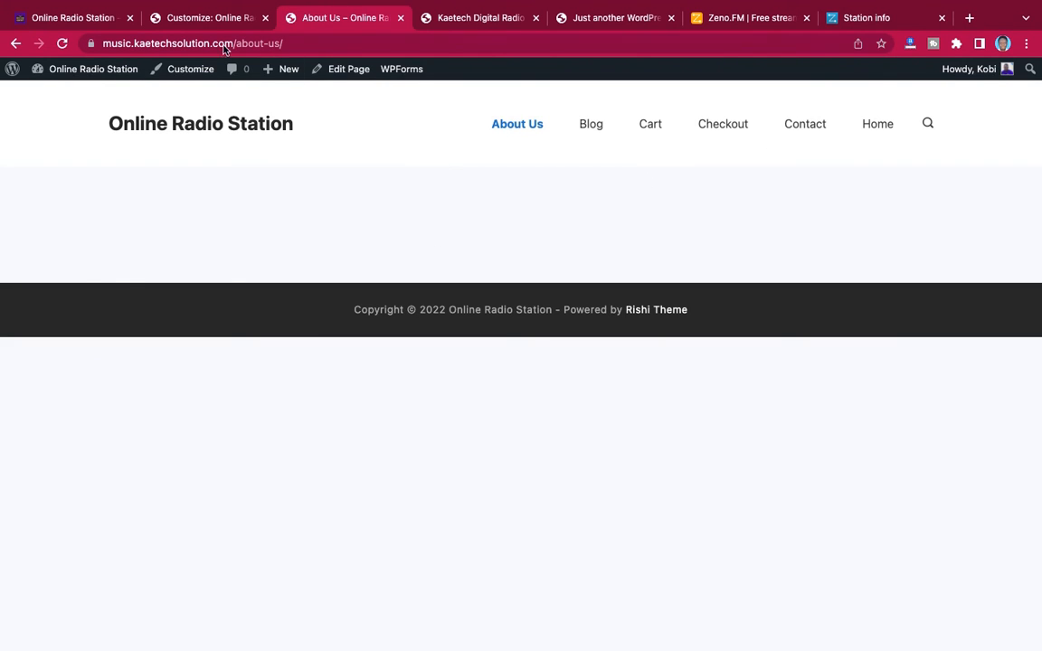
Open the theme customizer from the About Us page and close the other customizer session showing the blank homepage
left_click(214, 20)
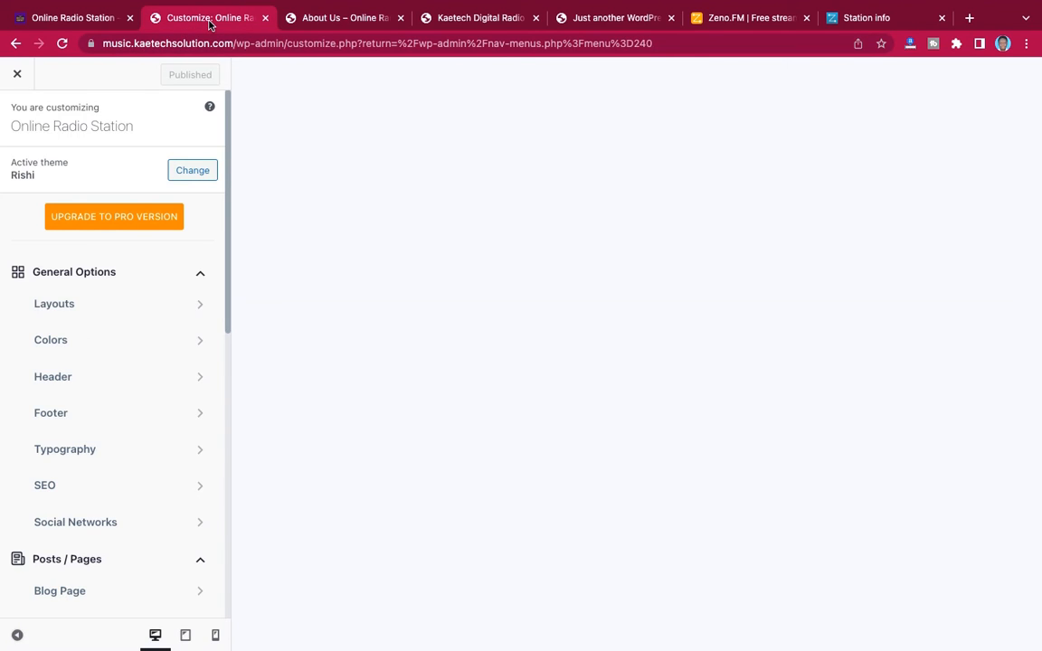
left_click(344, 21)
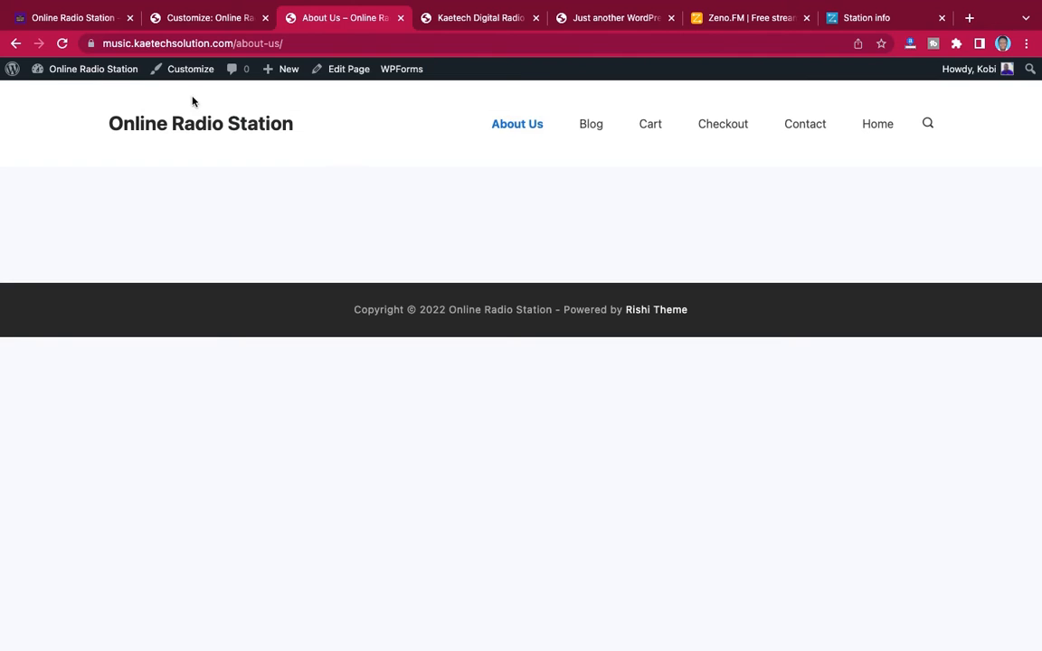
left_click(206, 74)
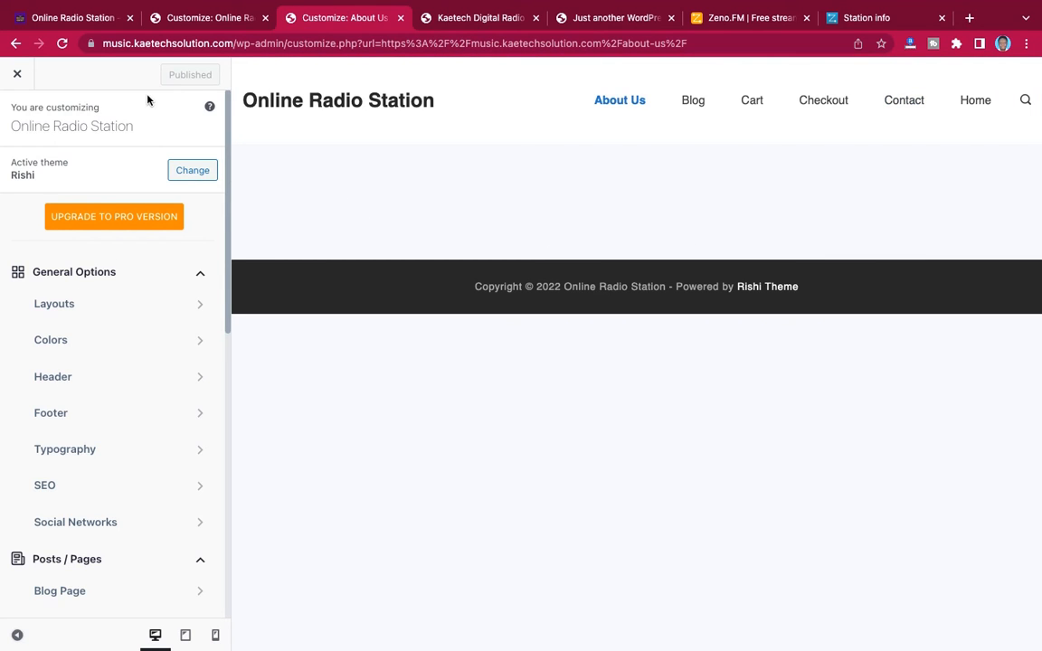
left_click(177, 14)
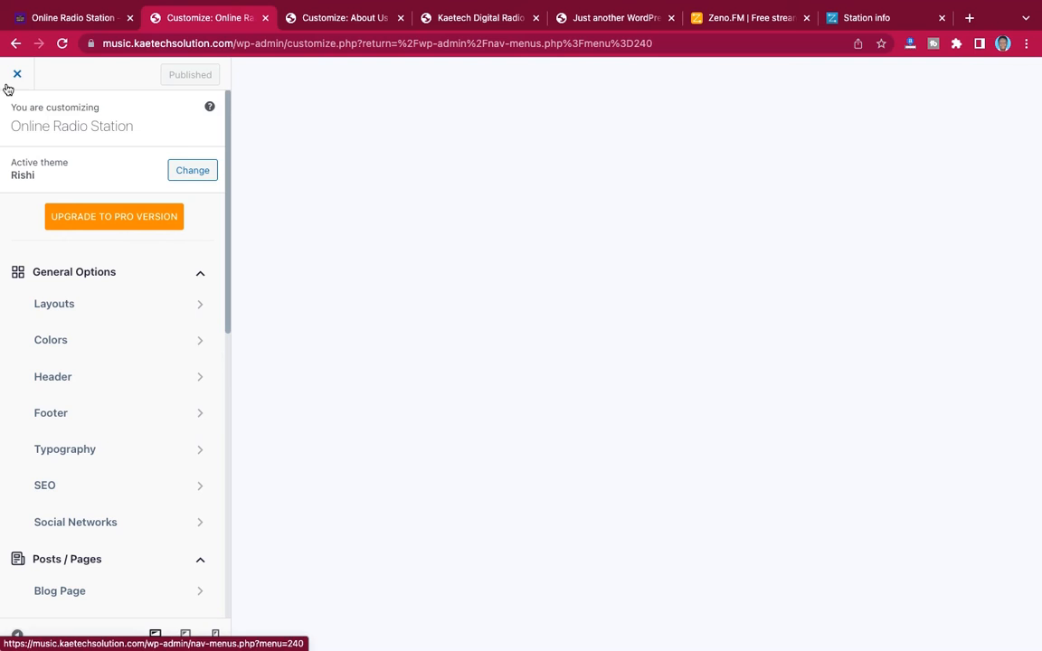
left_click(332, 16)
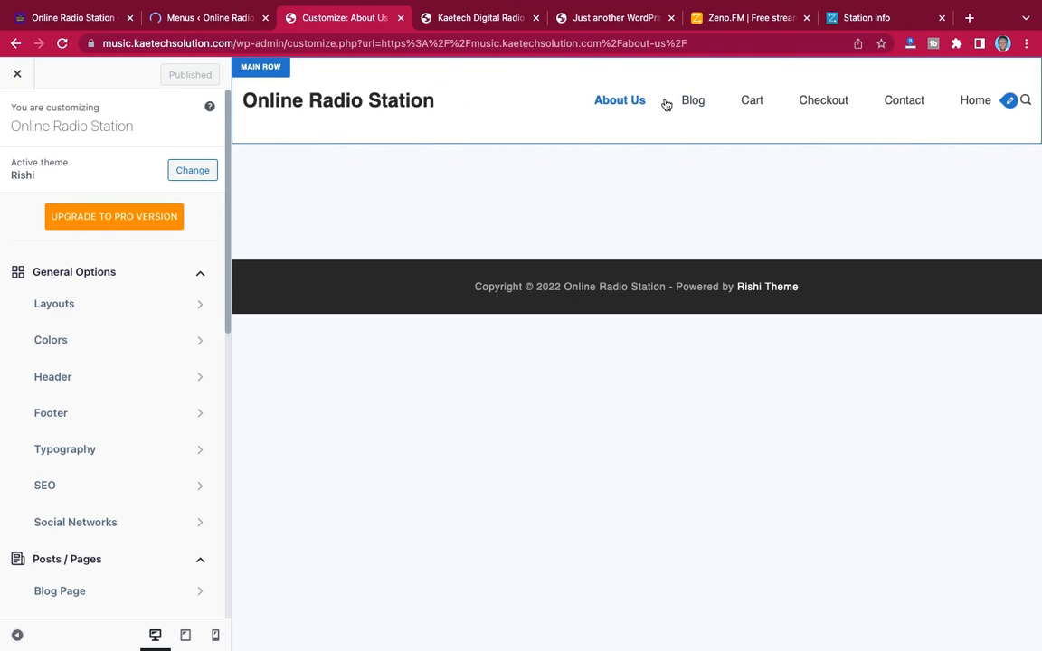
Examine the header and layout of the demo site's All Stations page, and return to the About Us customizer
left_click(69, 17)
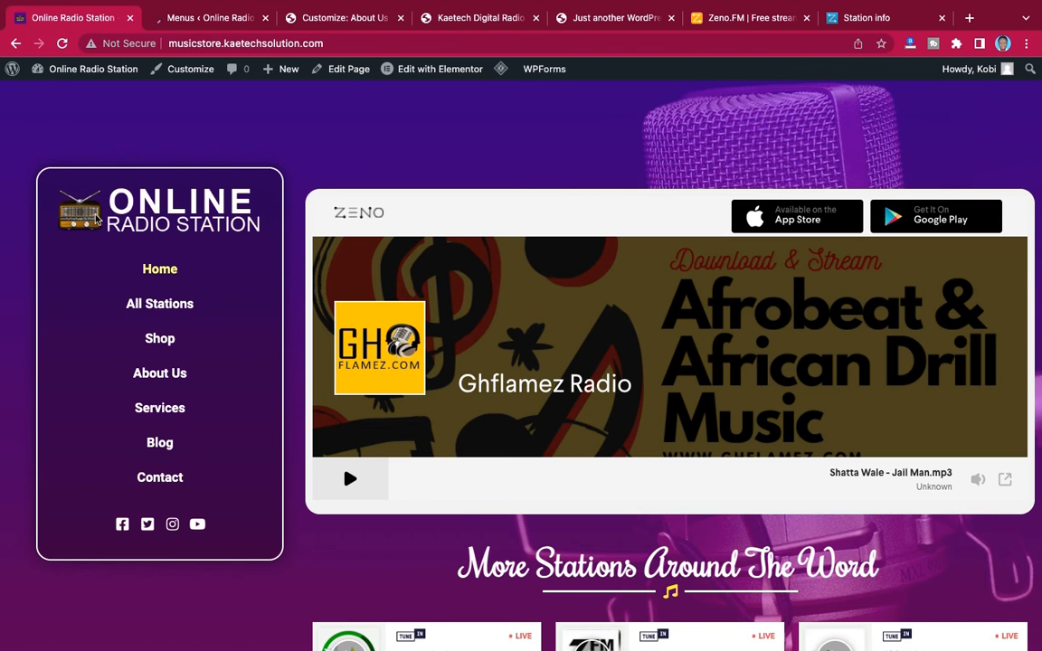
left_click(159, 307)
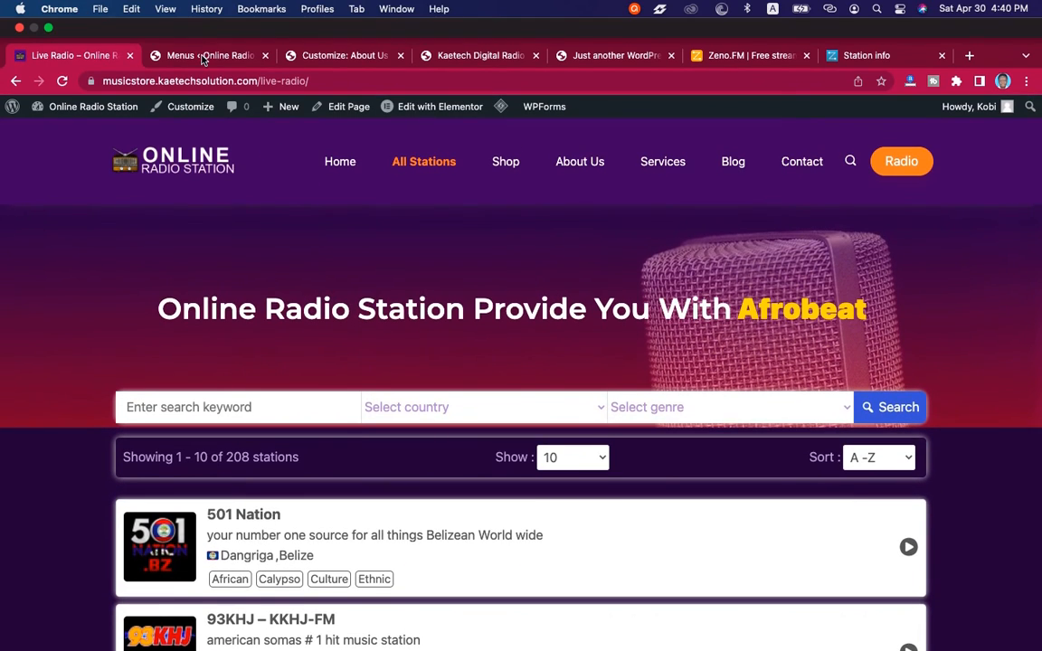
left_click(203, 11)
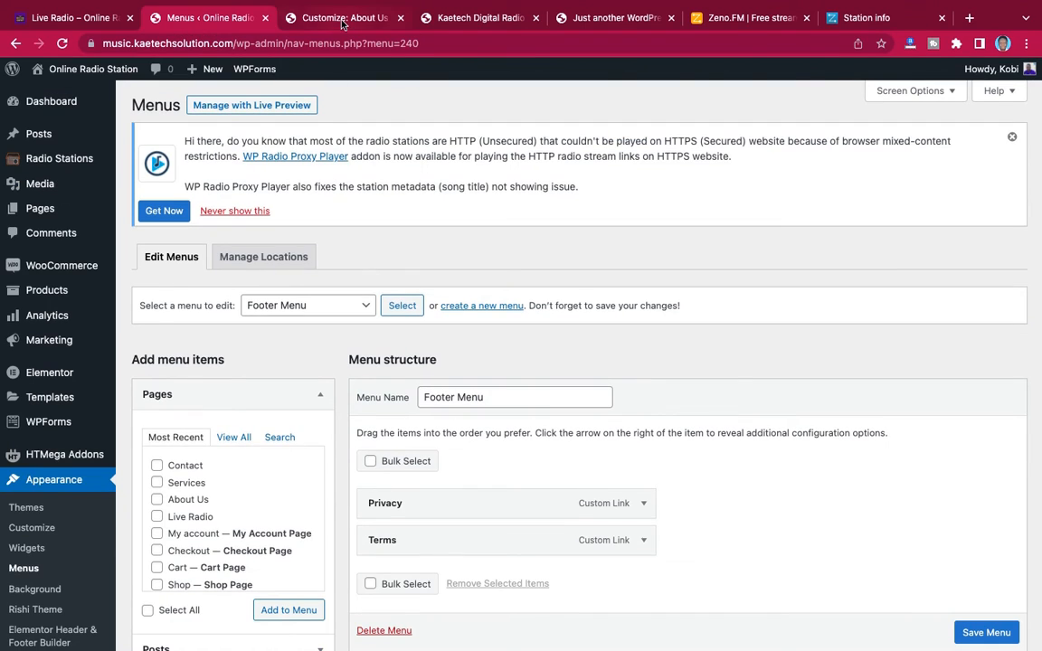
left_click(343, 20)
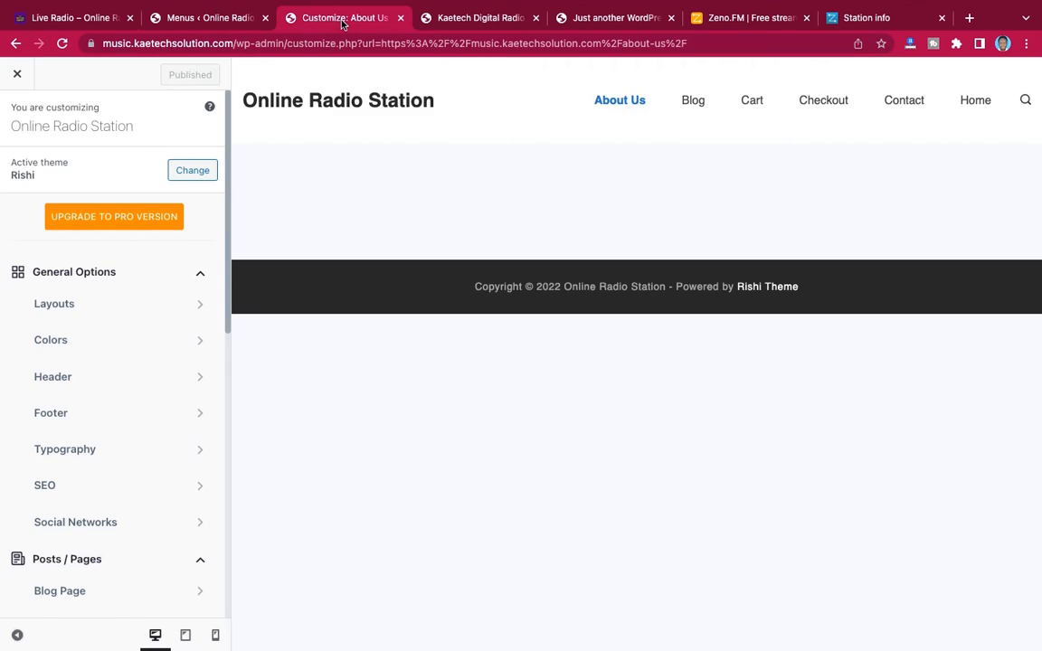
Apply Palette #3 as the theme's global color palette in the Colors settings
left_click(105, 352)
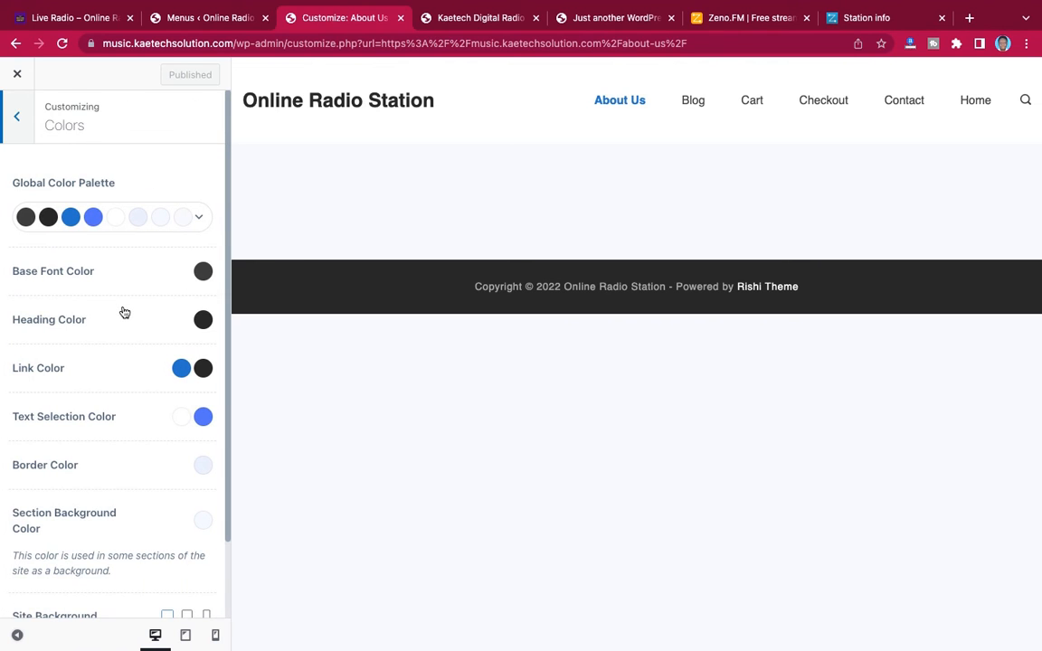
scroll(124, 312, "down", 2)
scroll(124, 312, "up", 1)
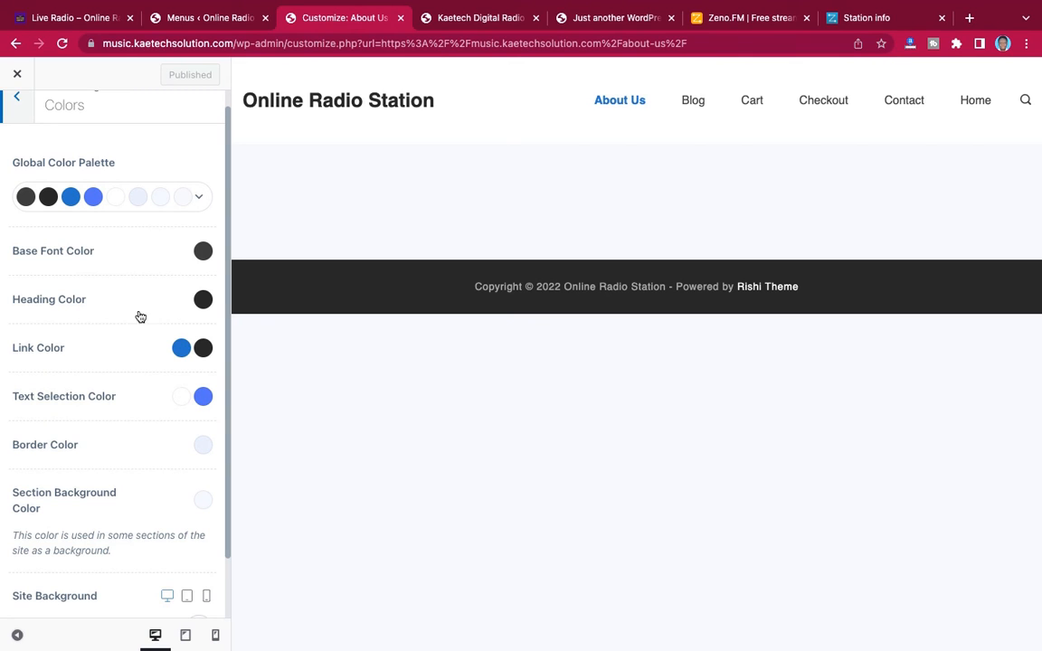
left_click(199, 199)
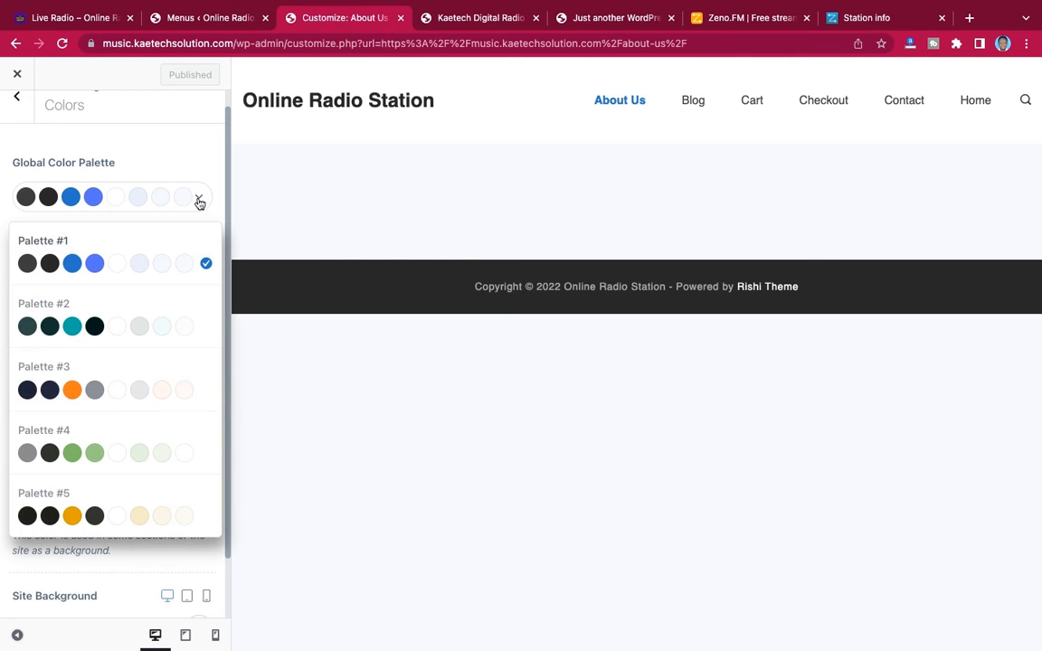
left_click(121, 394)
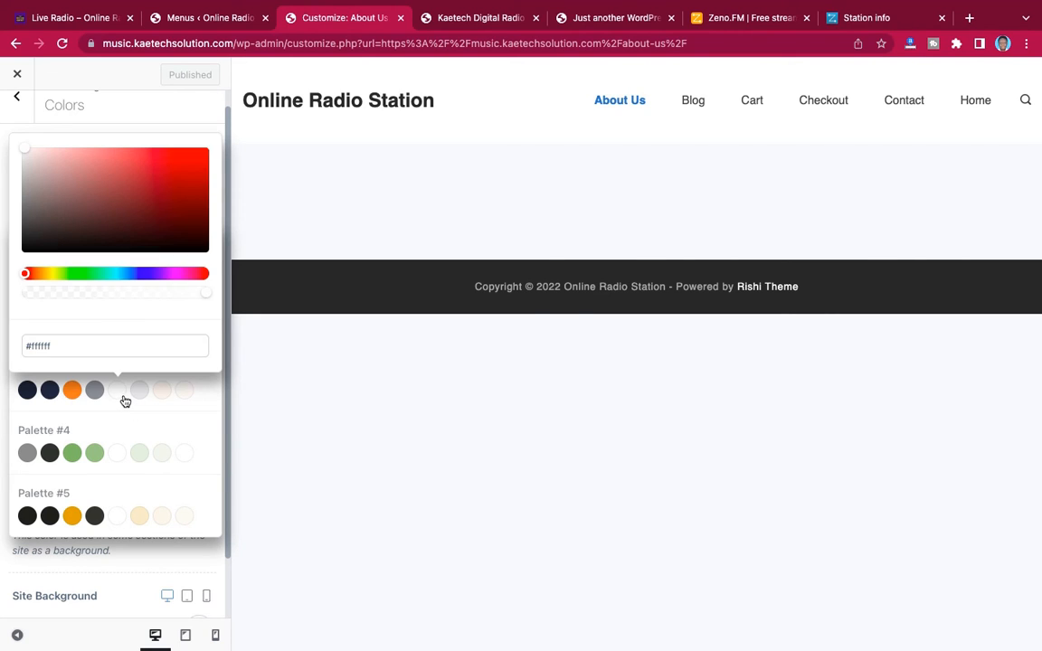
left_click(200, 395)
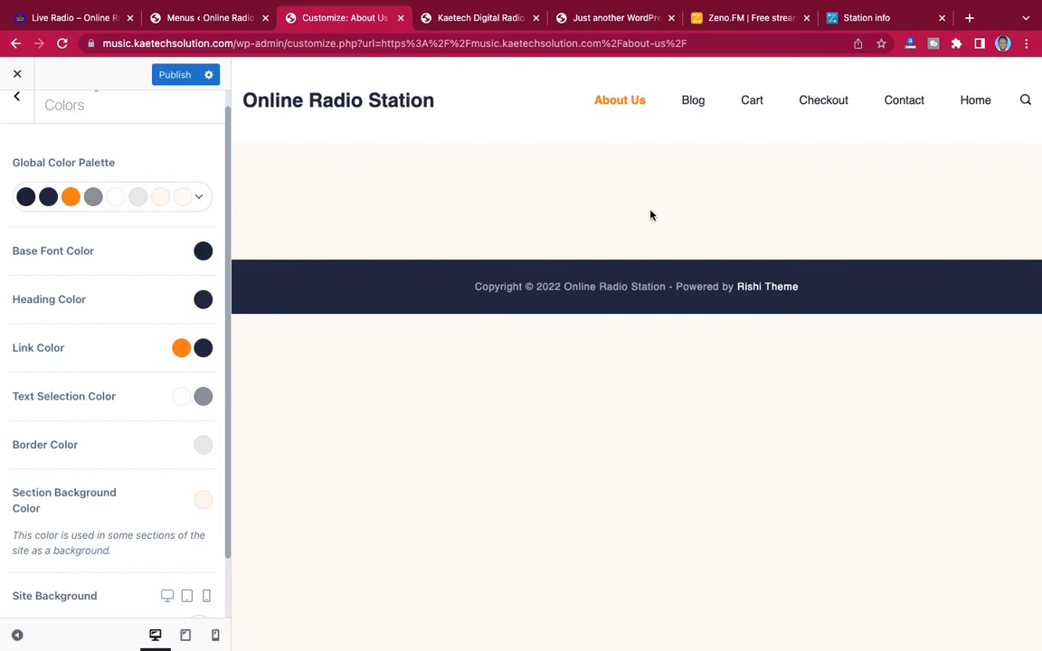
Set the theme's Base Font Color to white, #ffffff
left_click(203, 253)
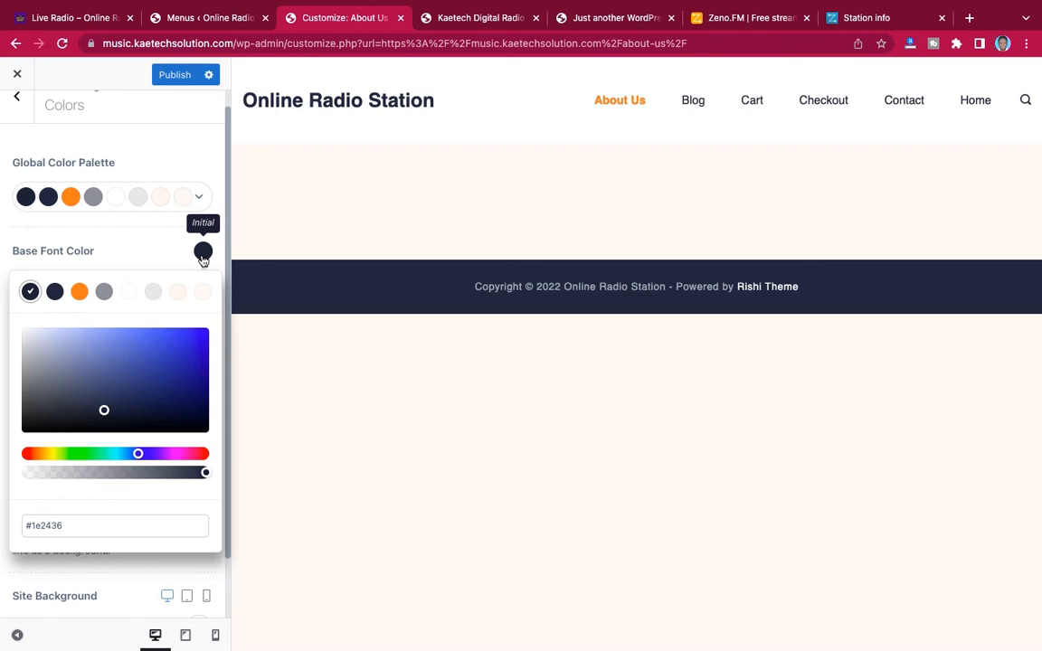
left_click(33, 344)
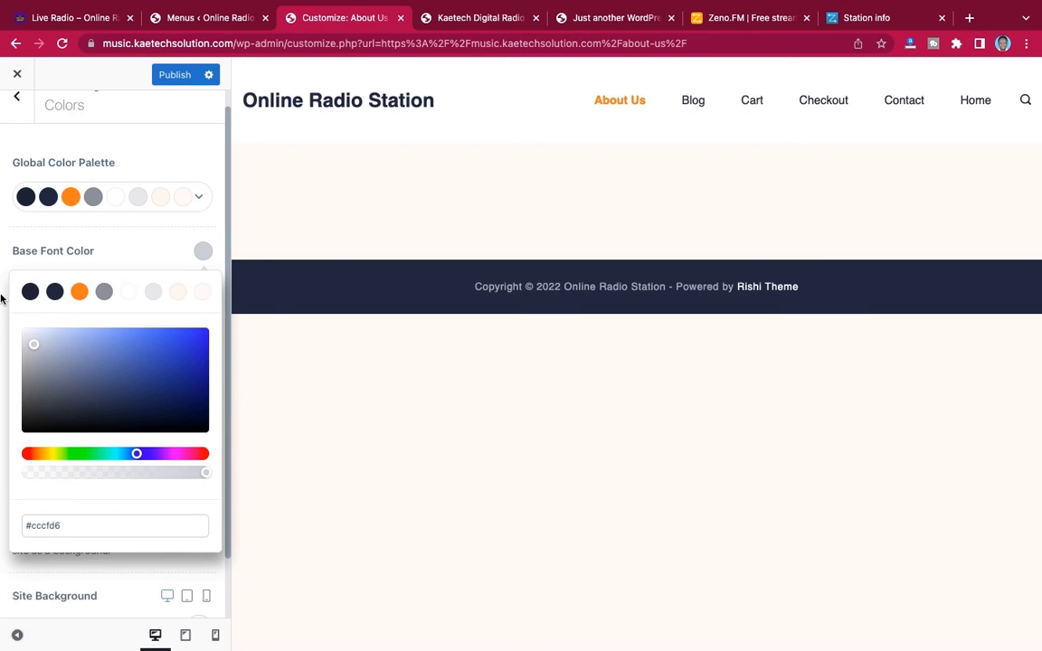
left_click_drag(37, 350, 16, 321)
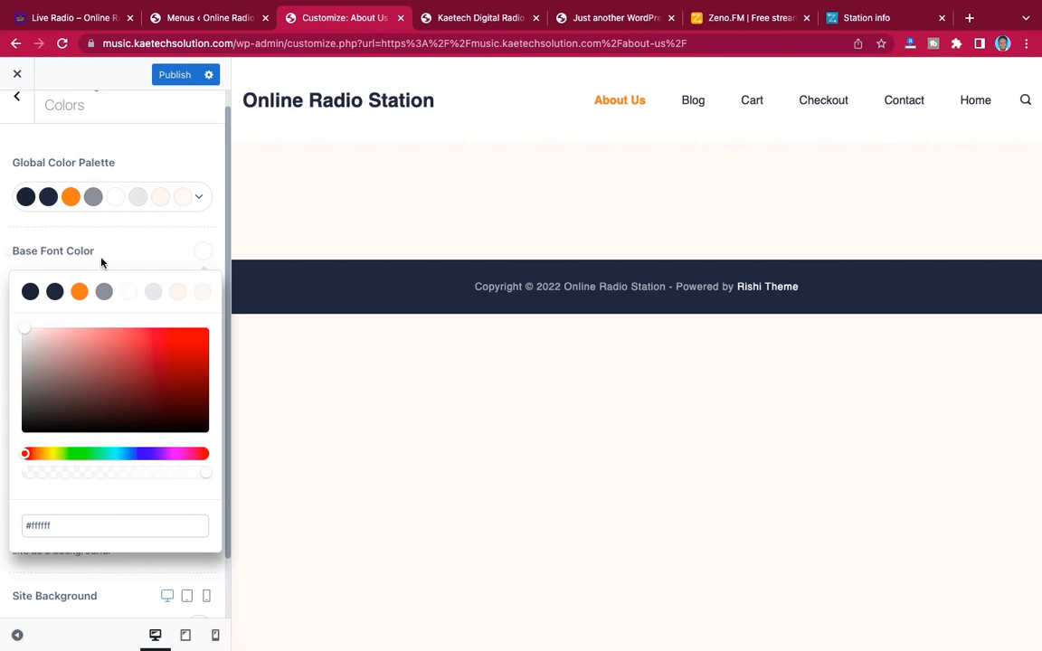
left_click(175, 260)
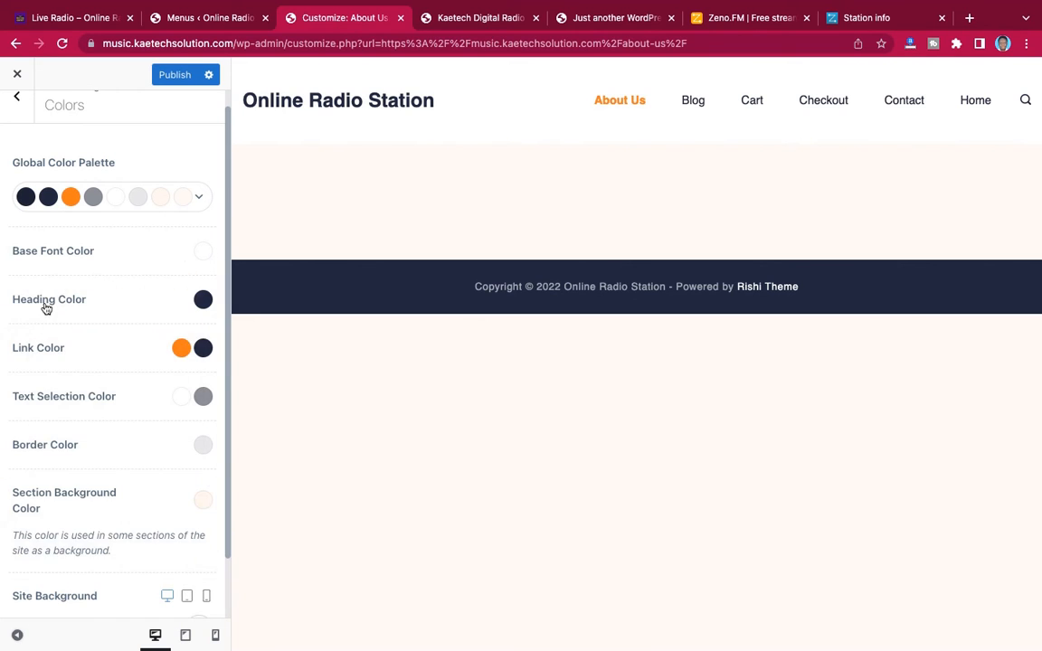
Set the theme's Heading Color to white, #ffffff
left_click(204, 299)
left_click(37, 385)
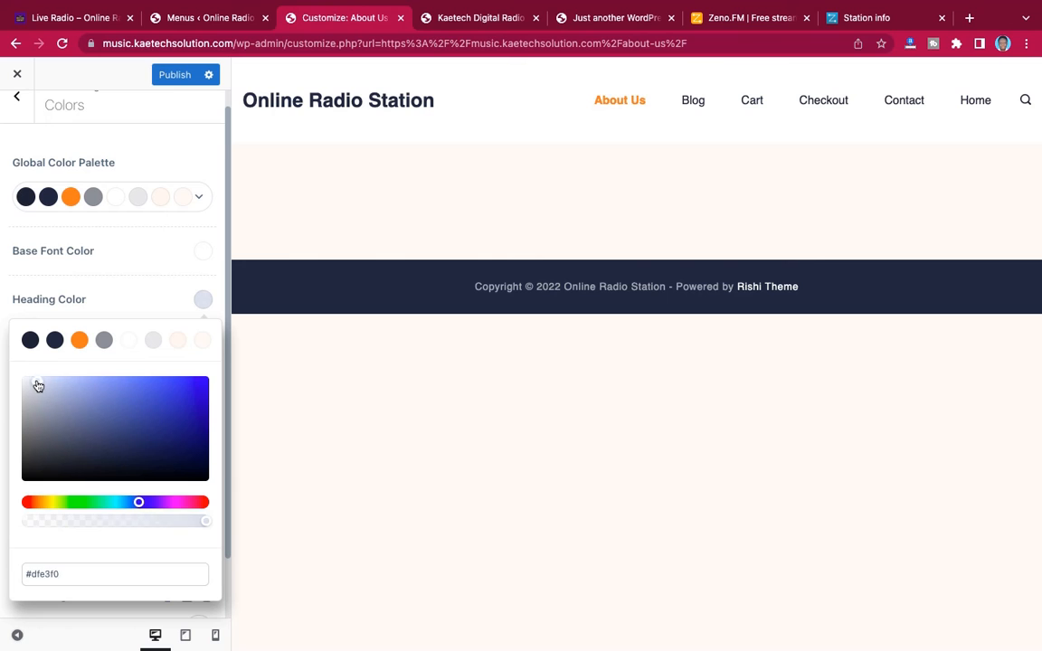
left_click_drag(37, 386, 13, 368)
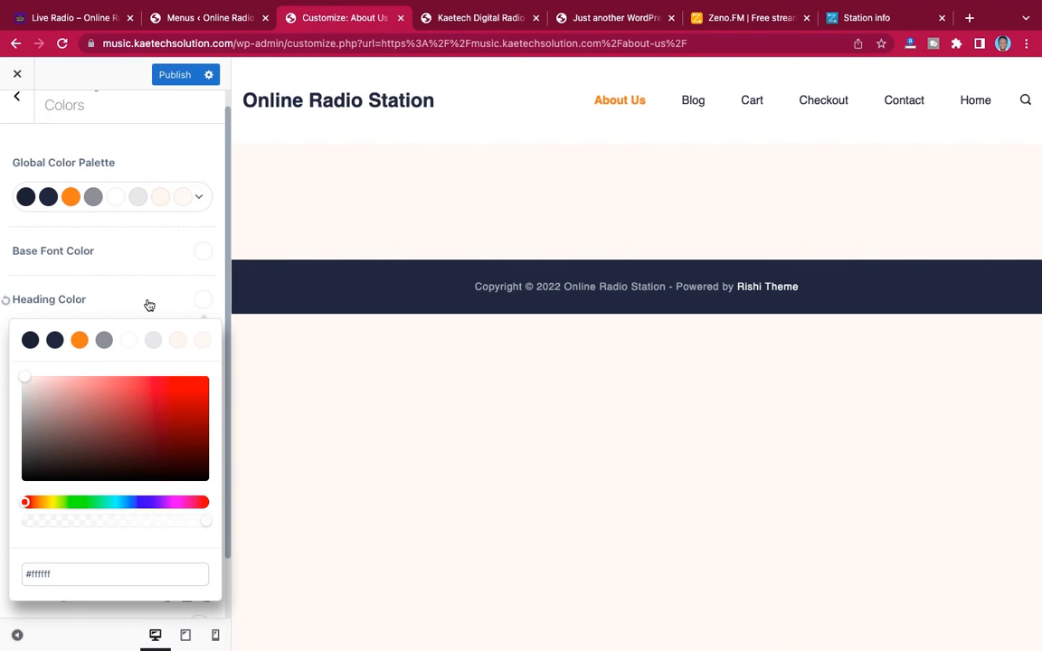
left_click(134, 275)
Change the second Link Color from the theme's dark shade to the palette's orange
scroll(143, 360, "down", 2)
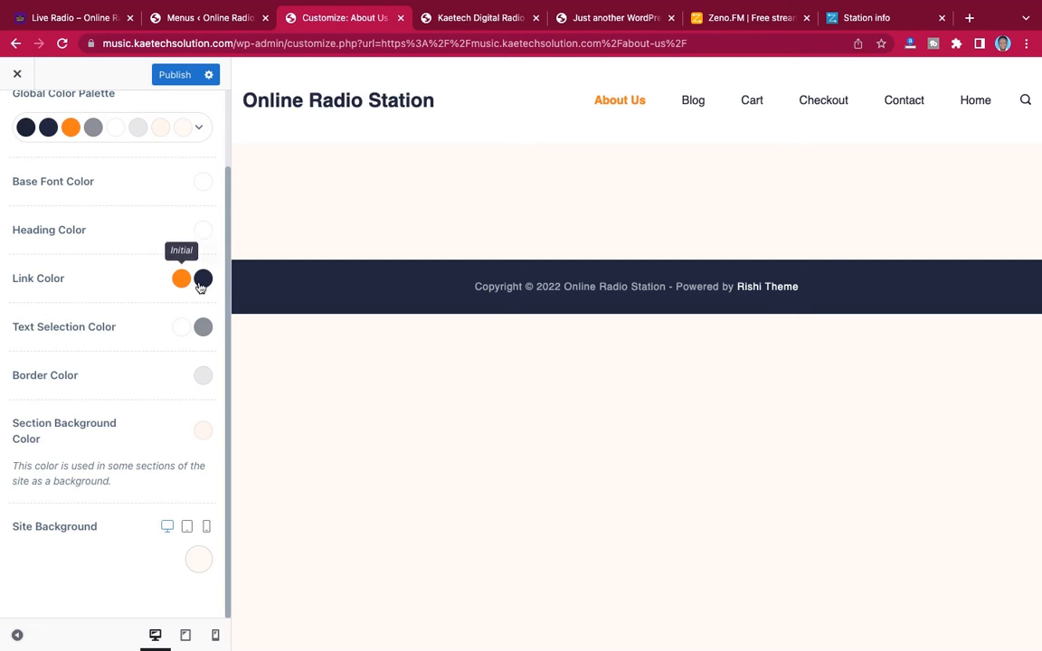
left_click(203, 280)
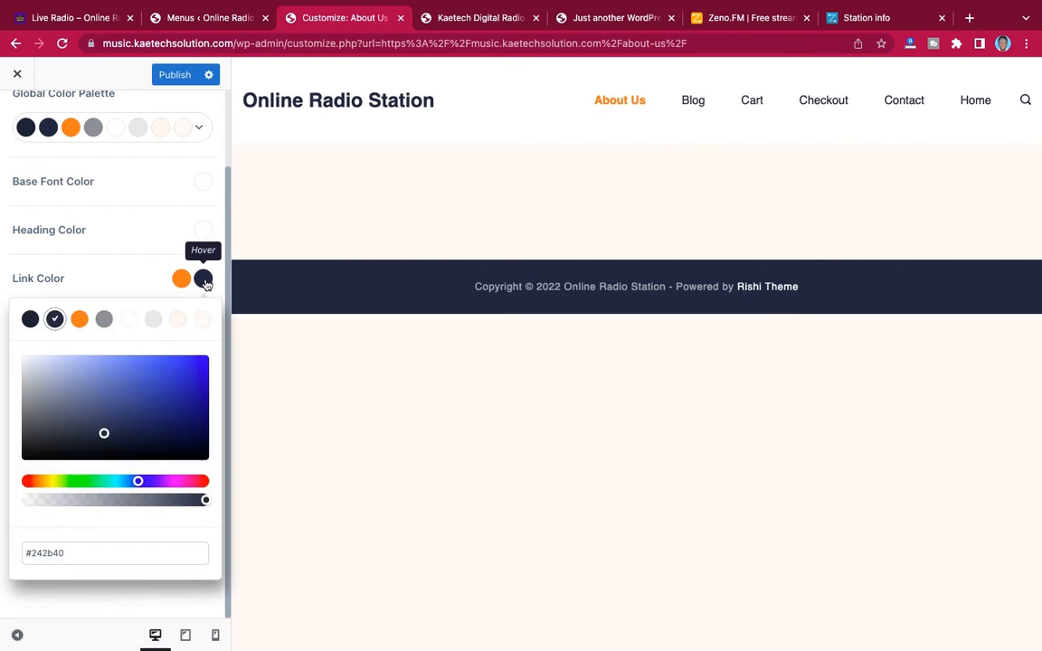
left_click(80, 319)
left_click(133, 285)
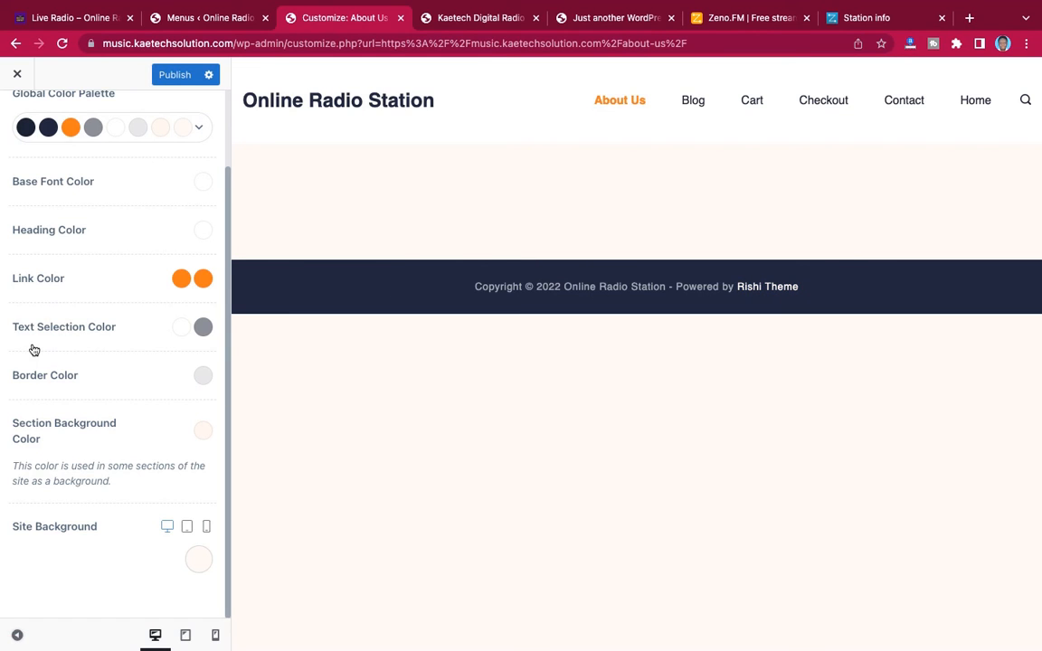
Set the second Text Selection Color to a pale cream, #fbf2ec
left_click(203, 329)
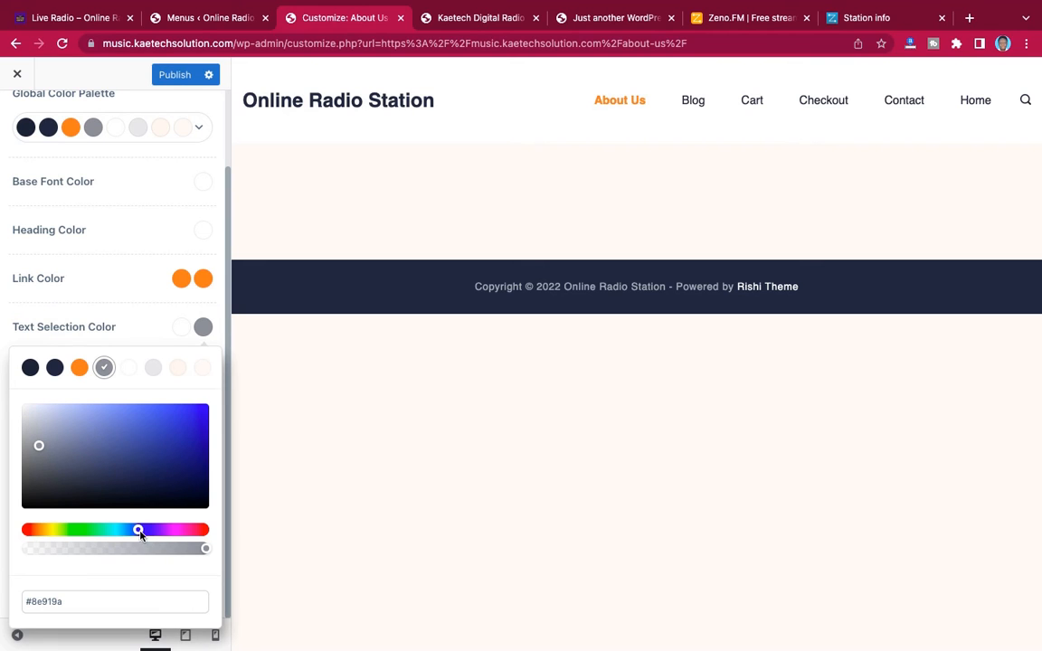
left_click_drag(139, 534, 141, 533)
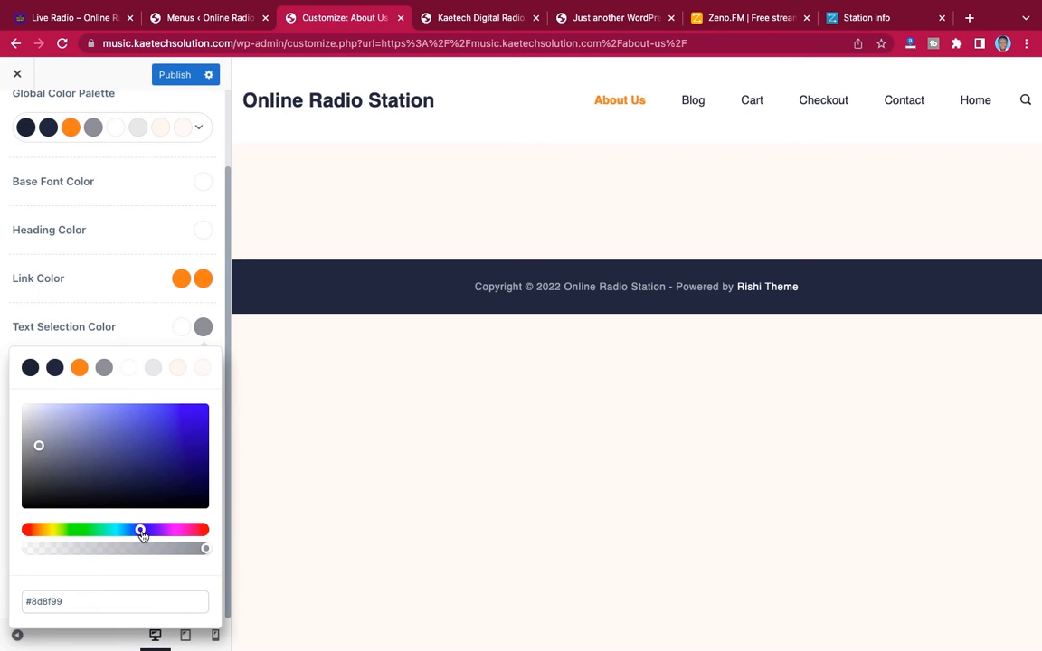
left_click(38, 532)
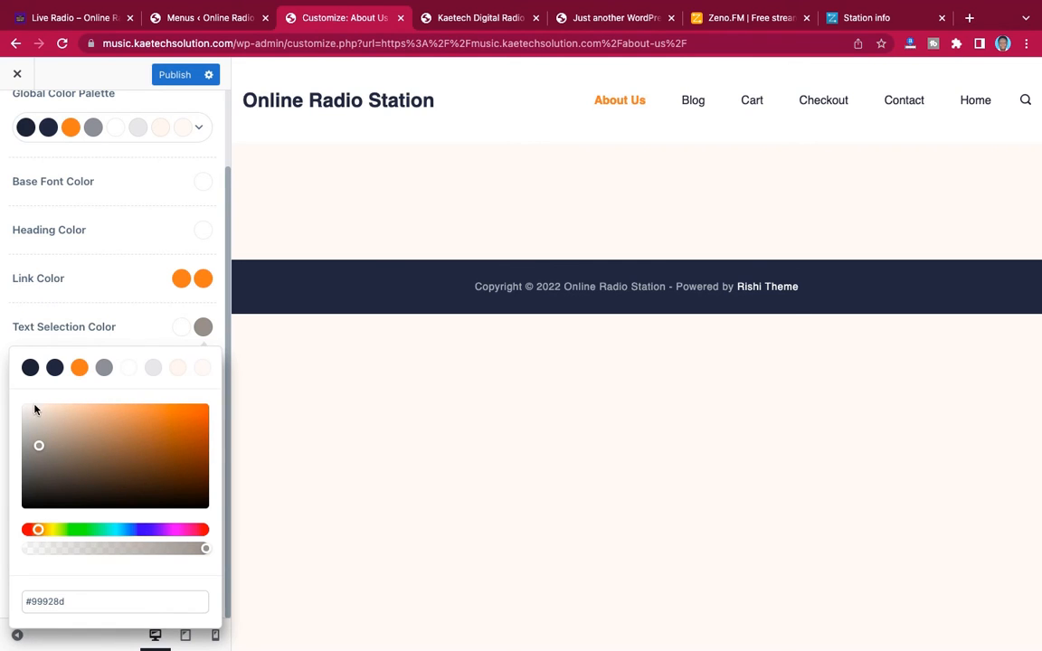
left_click_drag(38, 443, 37, 410)
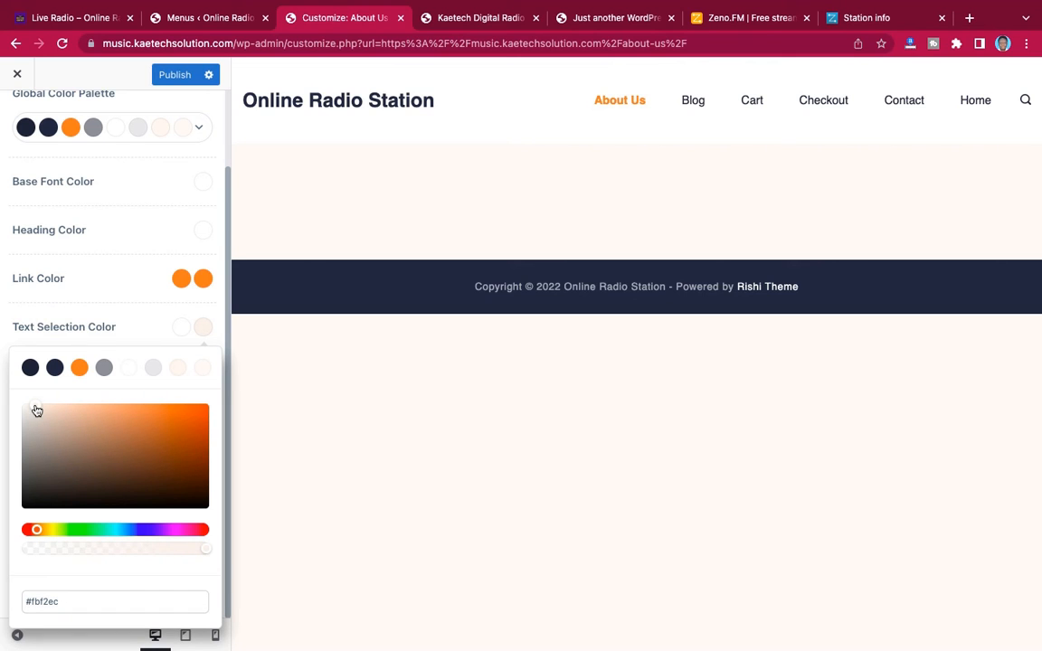
left_click(110, 328)
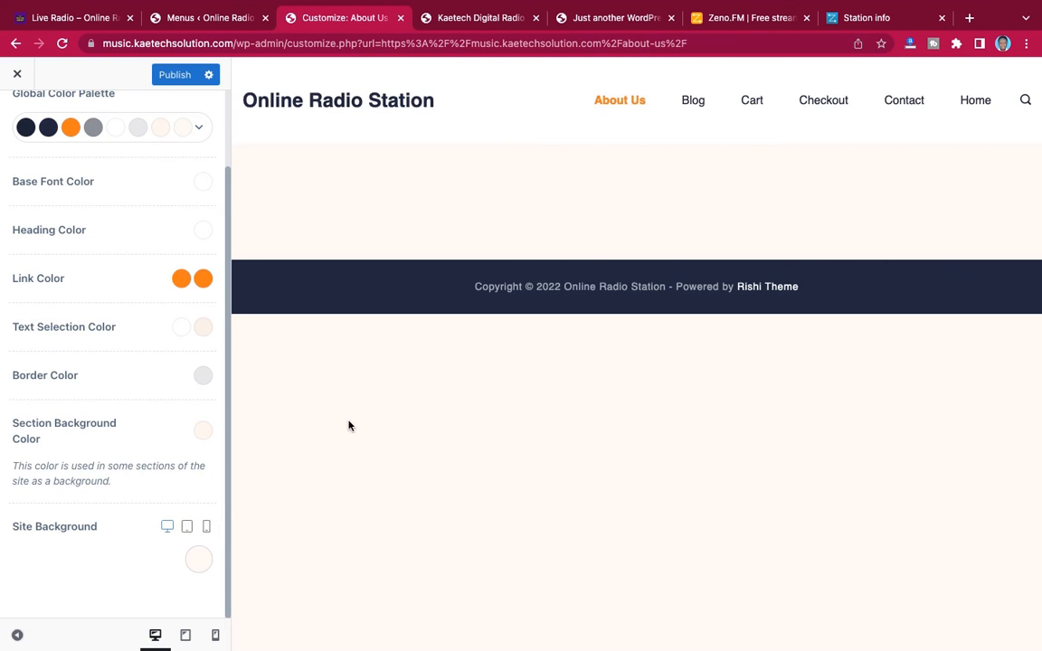
Switch to Notes, closing the Messages window, and copy the color code #1c0837 from the Radio Website note
key("ctrl+Left")
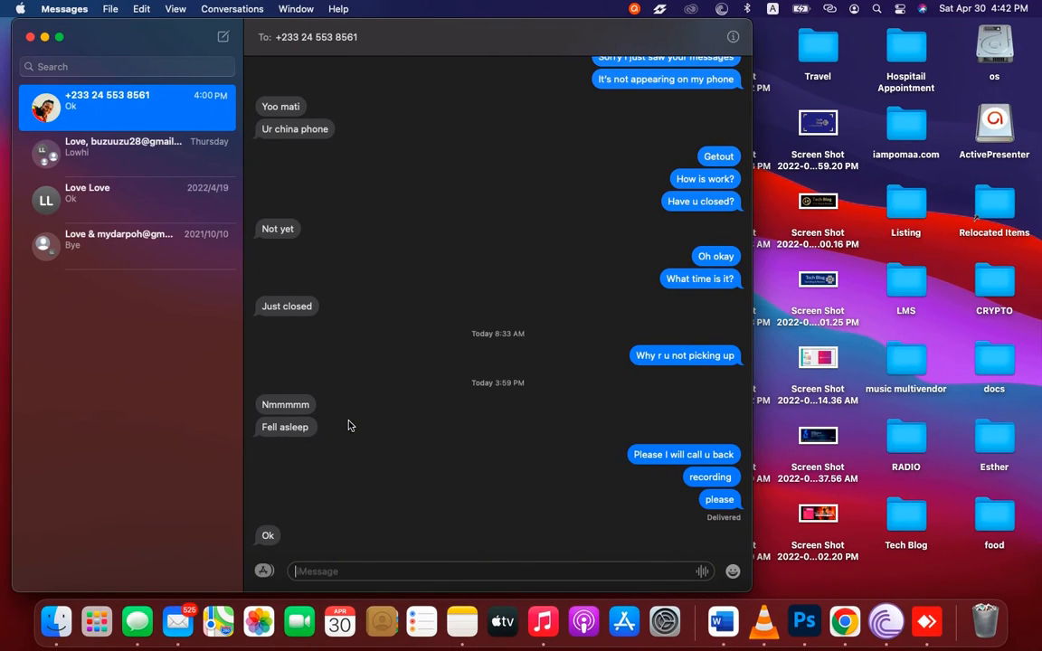
left_click(30, 36)
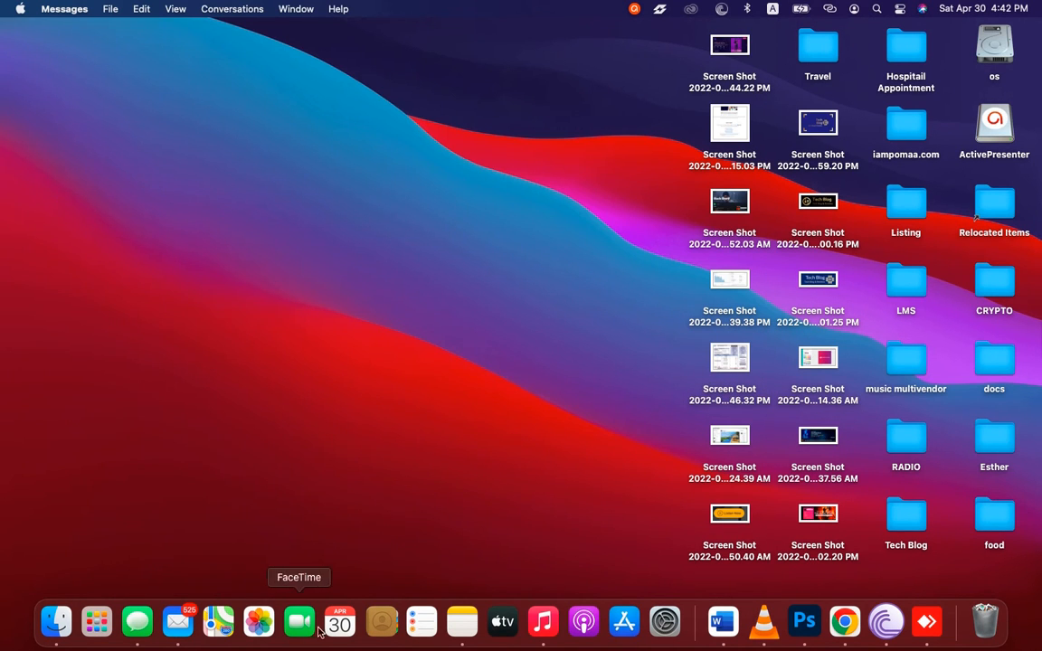
left_click(474, 630)
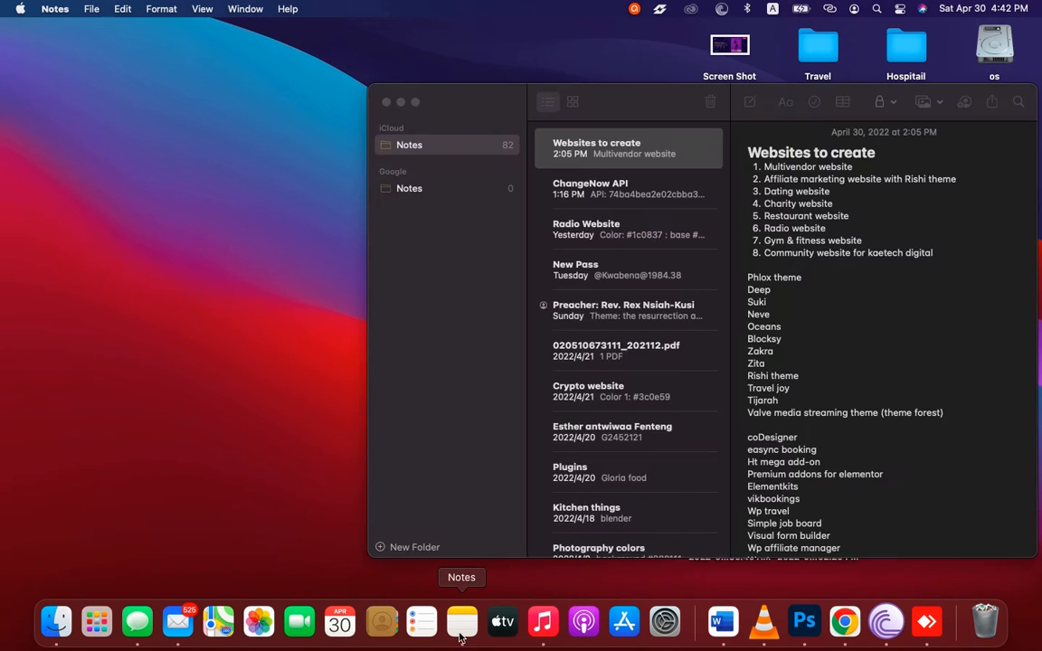
left_click_drag(669, 110, 577, 110)
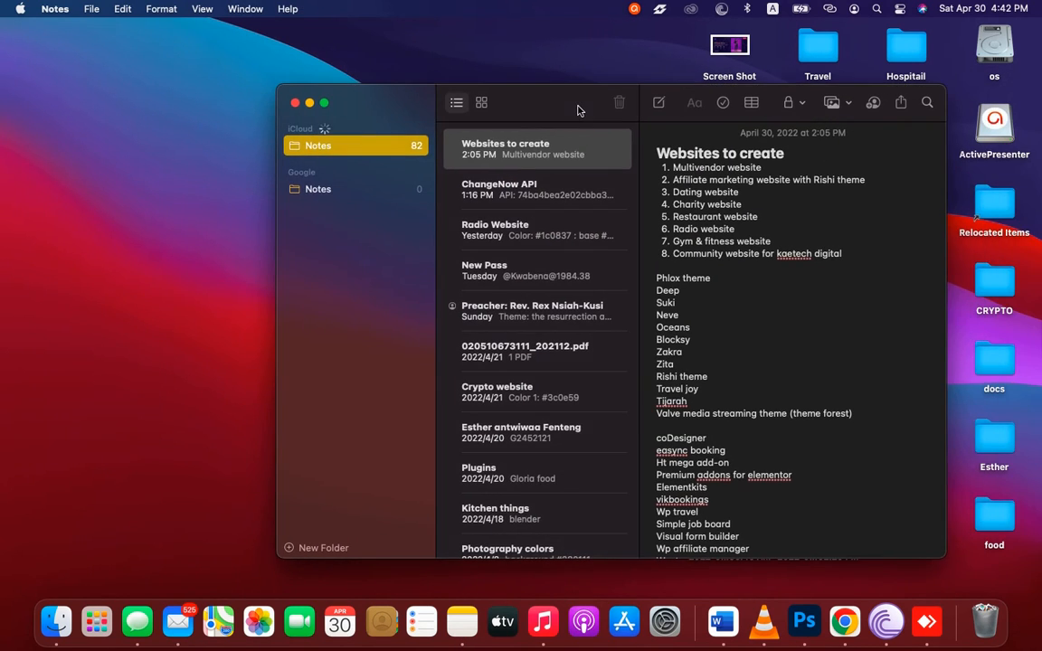
left_click(537, 234)
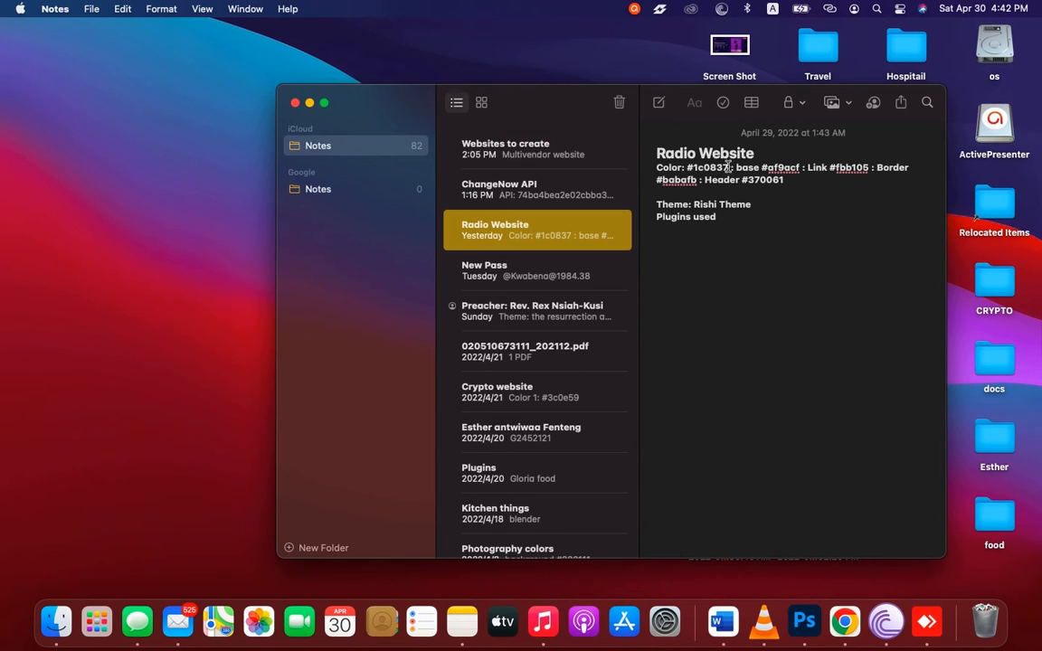
left_click_drag(728, 166, 687, 169)
key("ctrl+c")
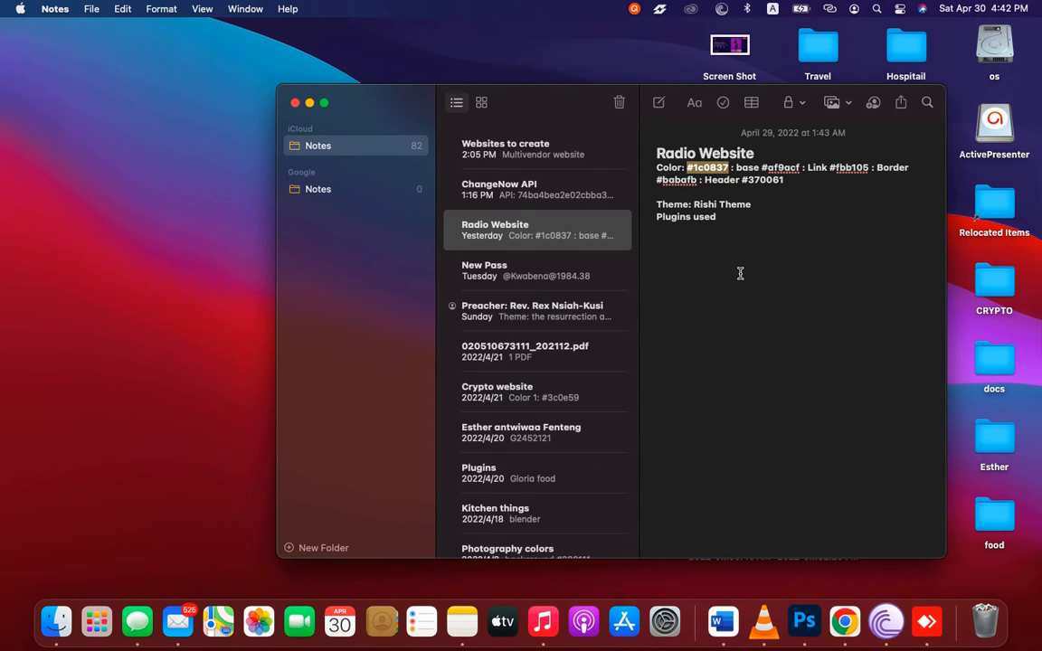
Return to the theme customizer in Chrome and set the Site Background color to #1c0837
key("ctrl+Right")
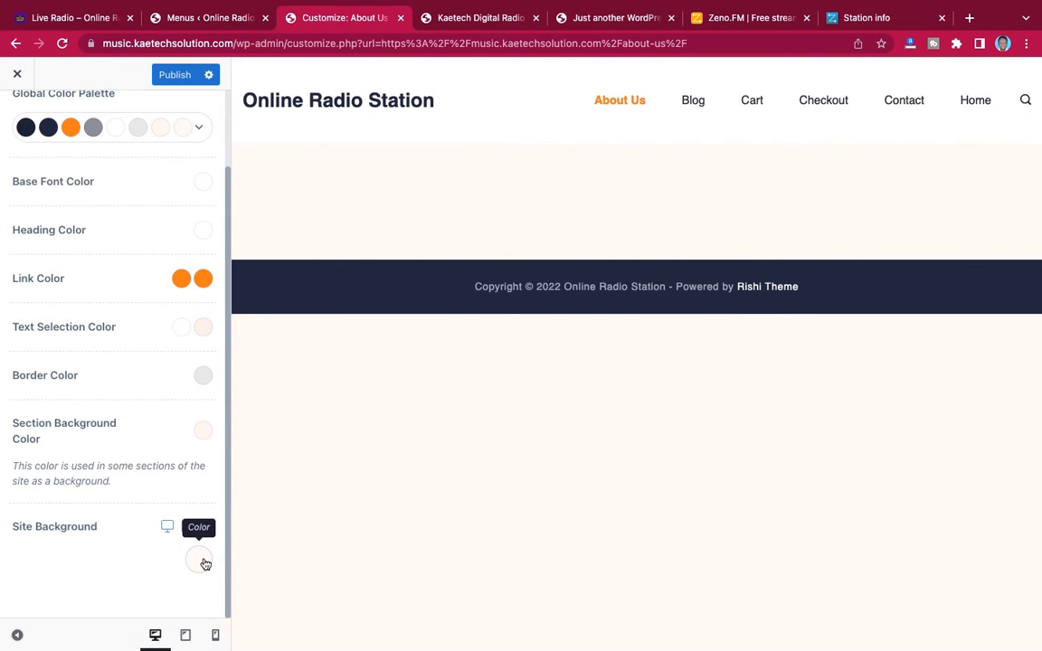
left_click(200, 561)
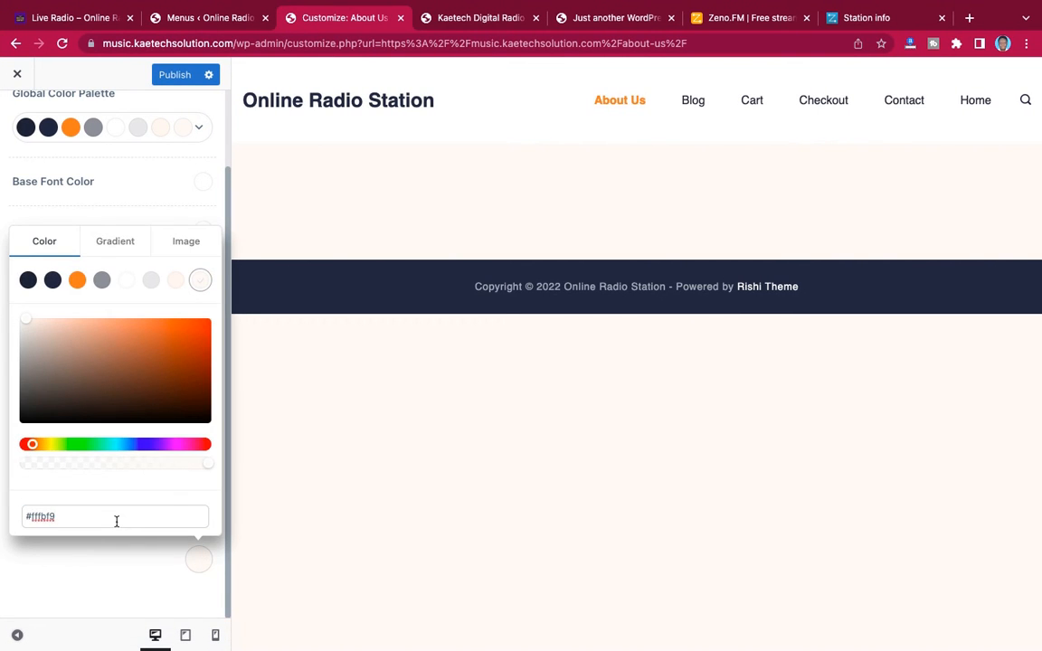
left_click(116, 521)
key("ctrl+v")
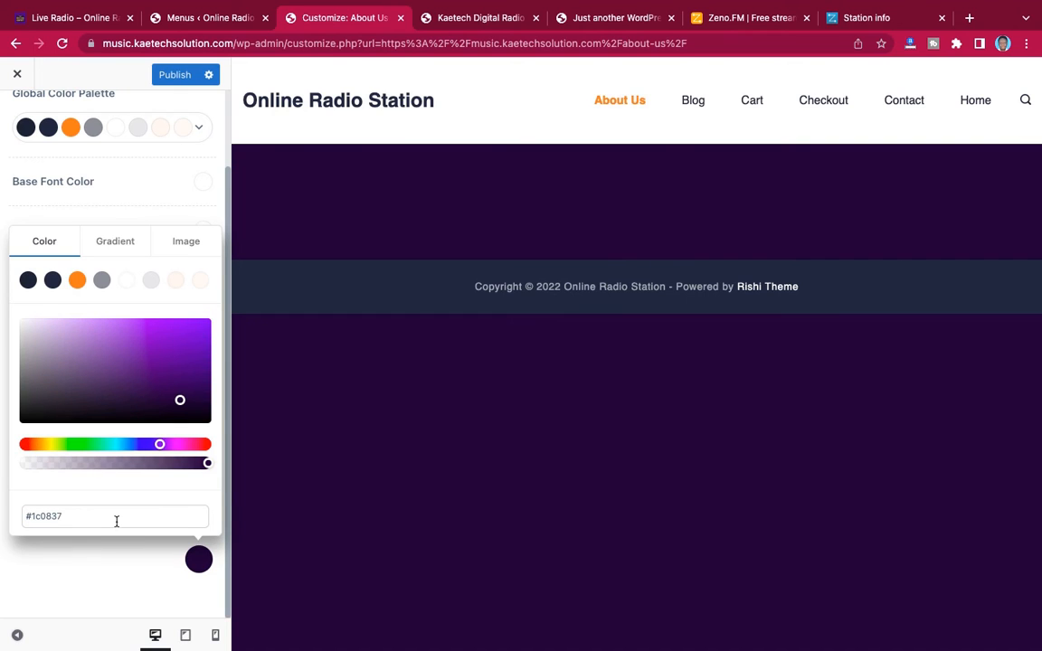
left_click(92, 567)
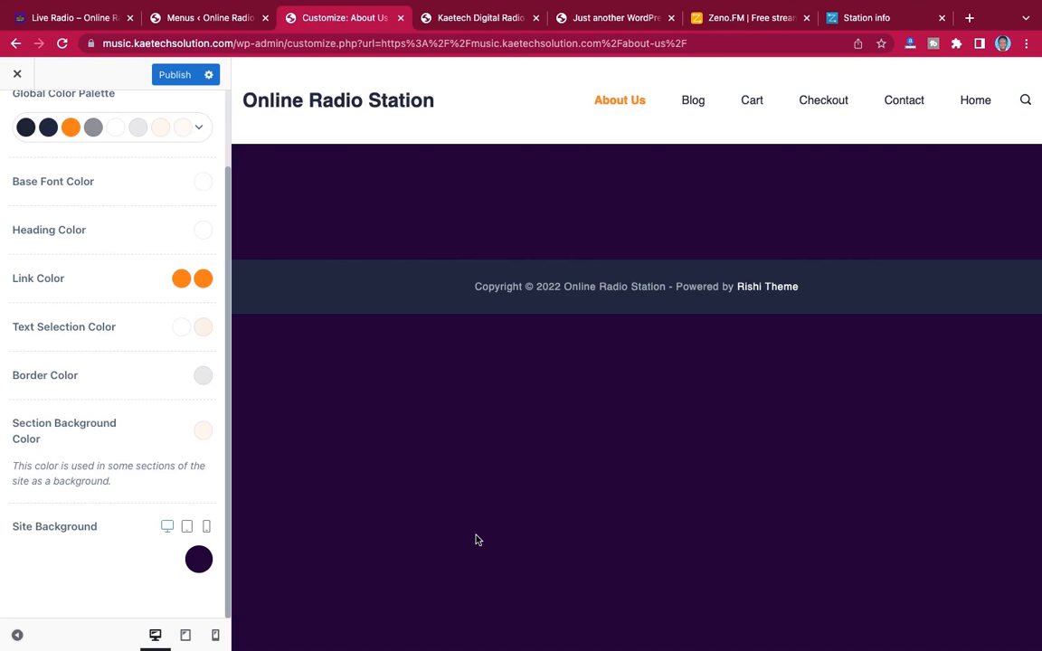
Copy the base color #af9acf from the Radio Website note in Notes and apply it as the theme's Base Font Color
key("ctrl+Left")
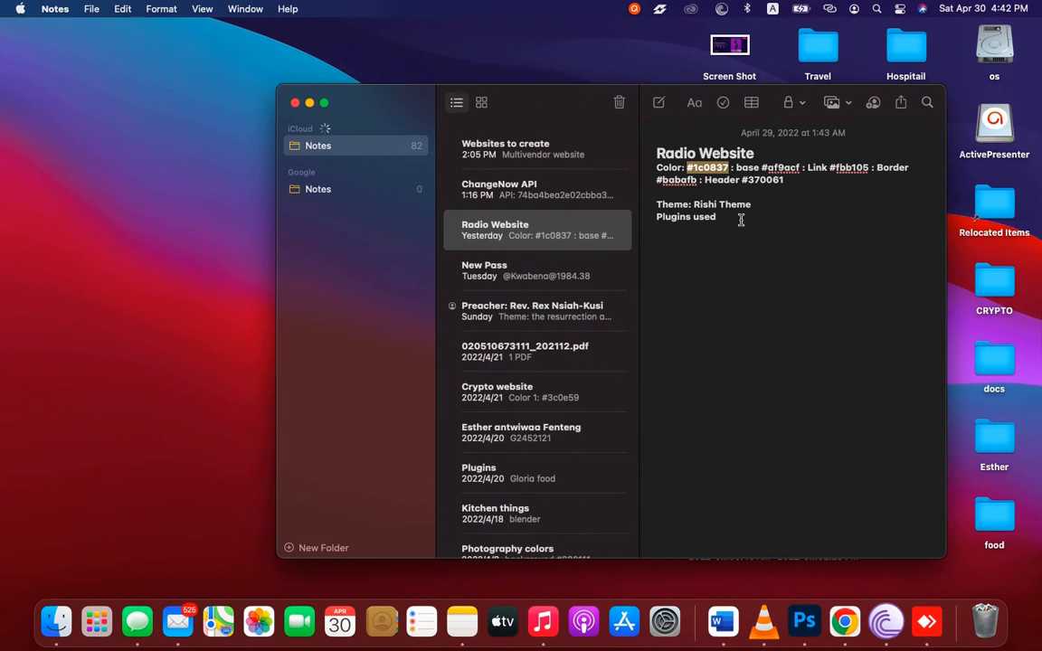
left_click(798, 166)
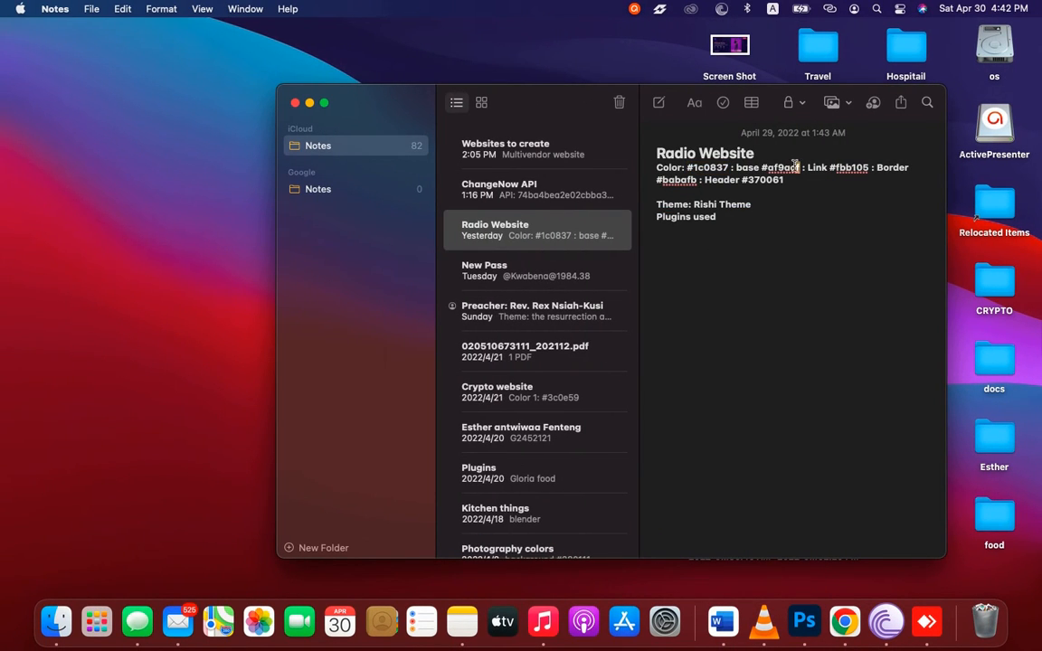
left_click_drag(797, 167, 766, 169)
key("super+c")
key("ctrl+Right")
scroll(106, 239, "up", 2)
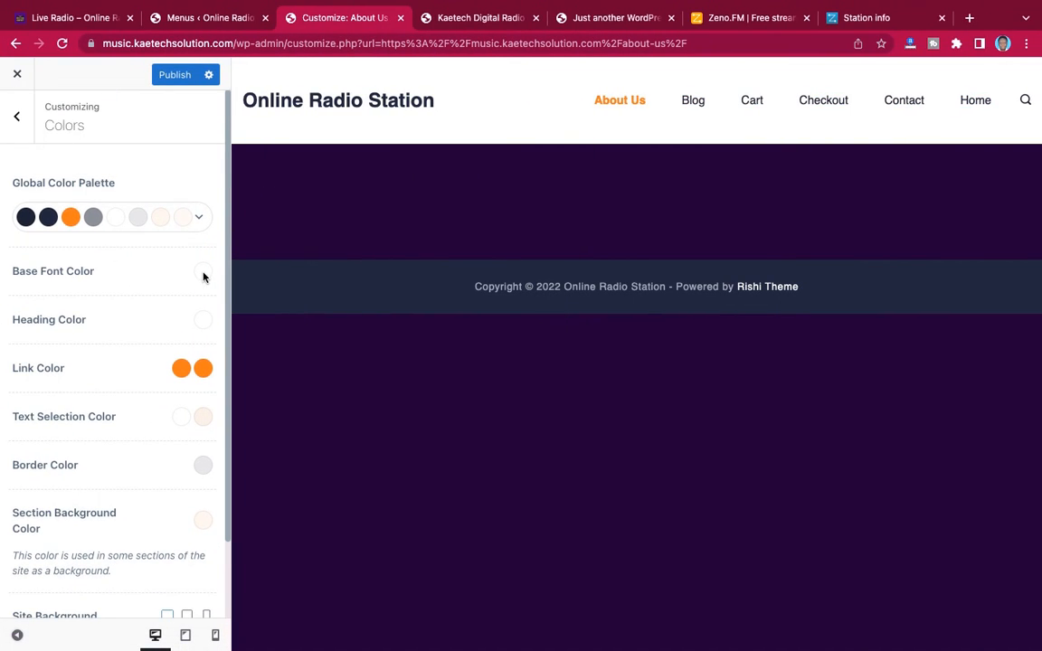
left_click(204, 277)
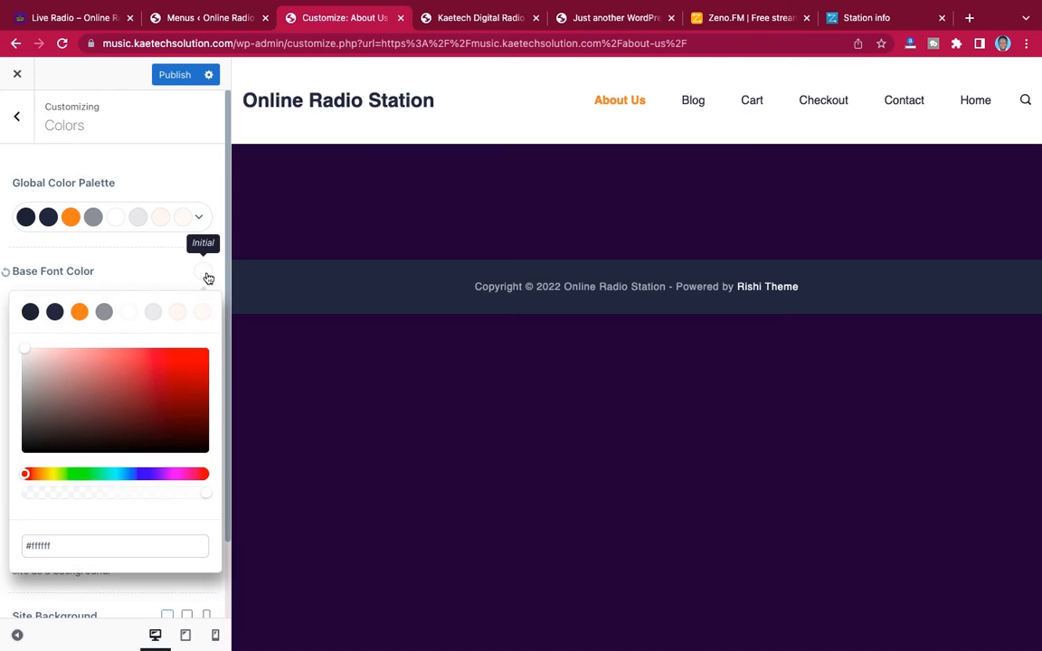
triple_click(56, 540)
key("ctrl+v")
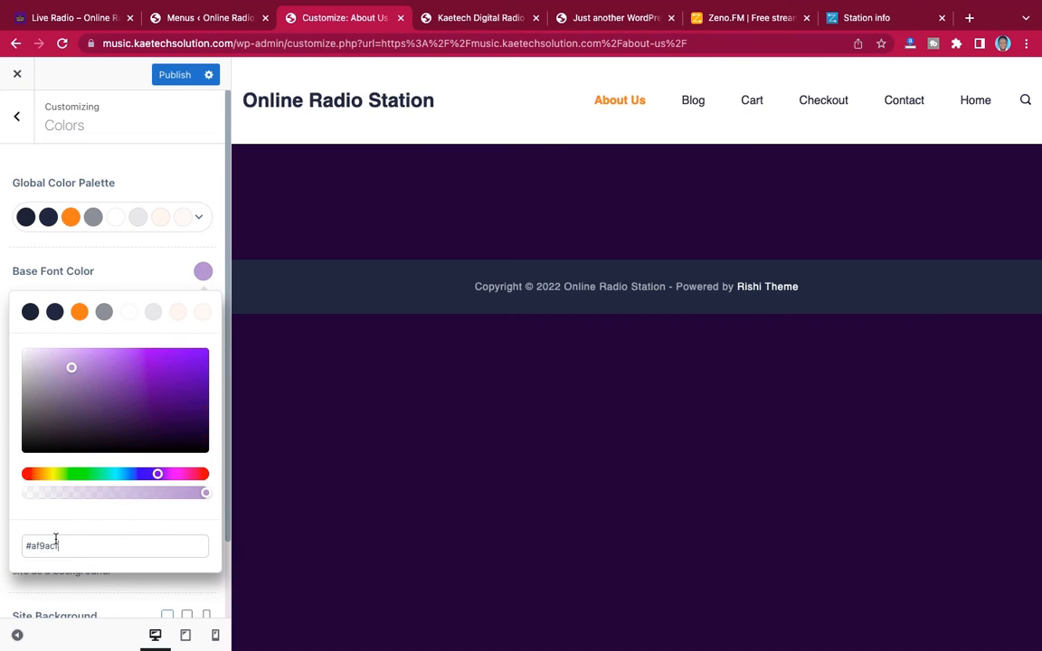
left_click(158, 271)
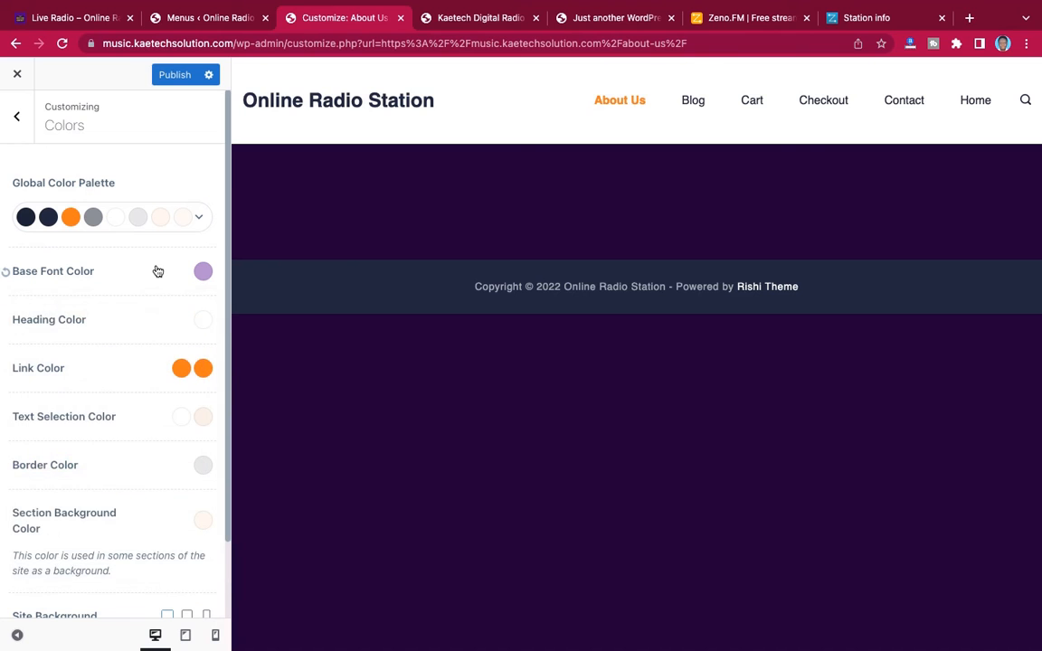
Copy the link color #fbb105 from the Radio Website note in Notes and apply it as the theme's first Link Color
key("ctrl+Left")
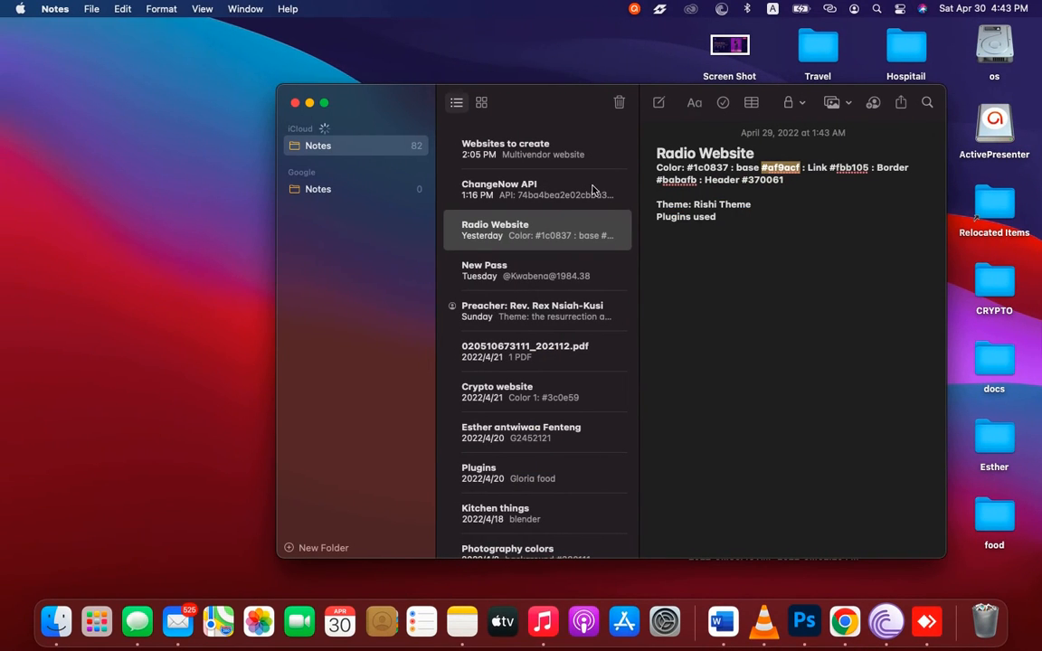
left_click(870, 167)
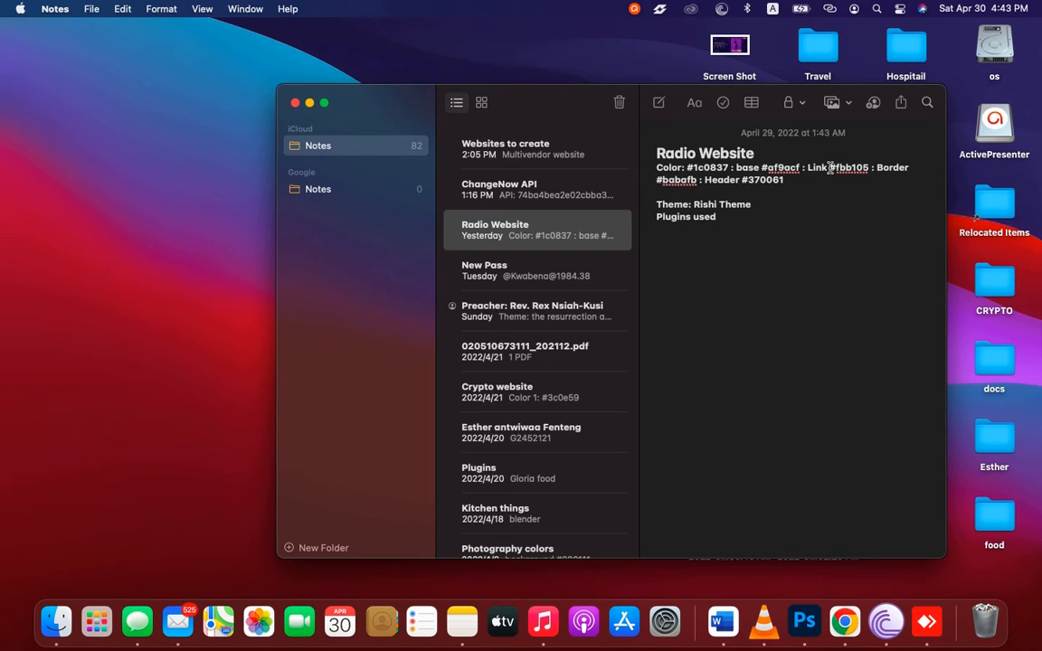
left_click_drag(830, 167, 872, 168)
key("super+c")
key("ctrl+Right")
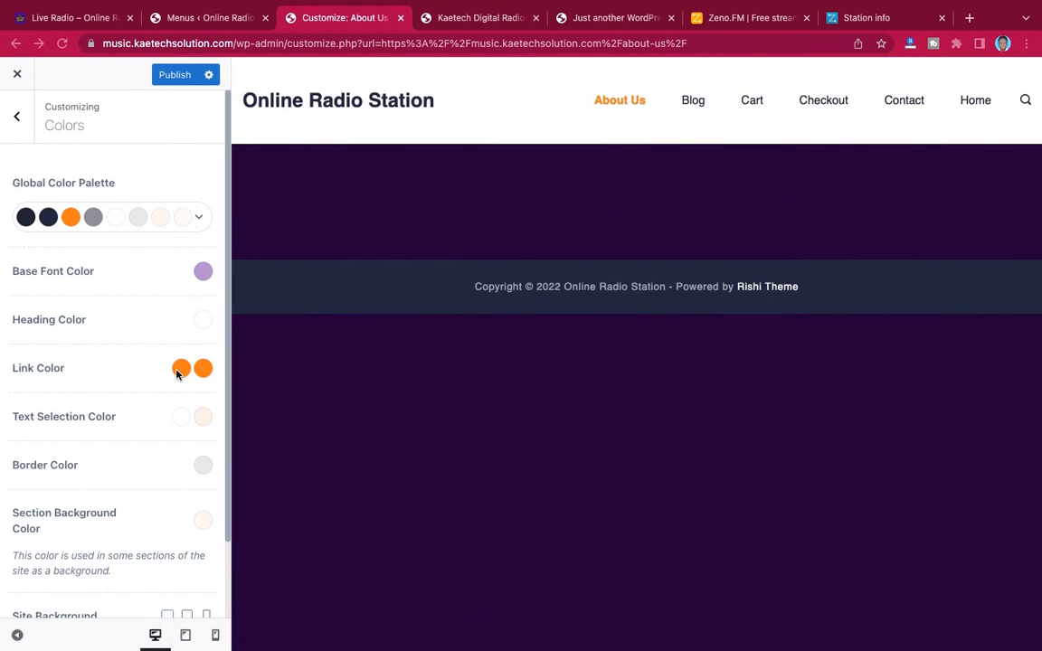
left_click(180, 373)
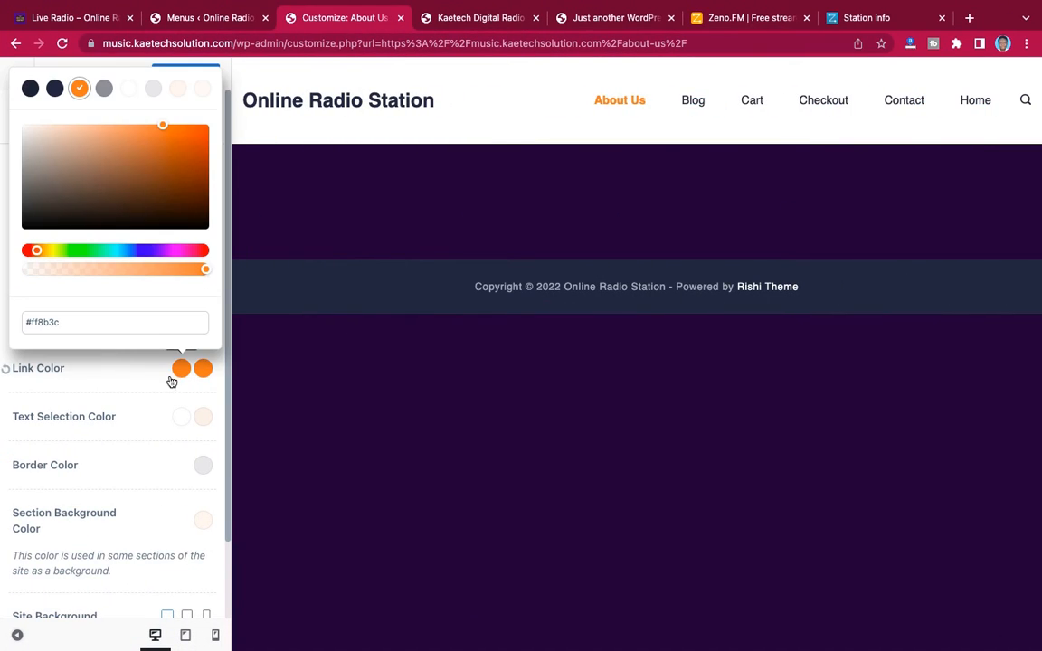
triple_click(105, 329)
key("ctrl+v")
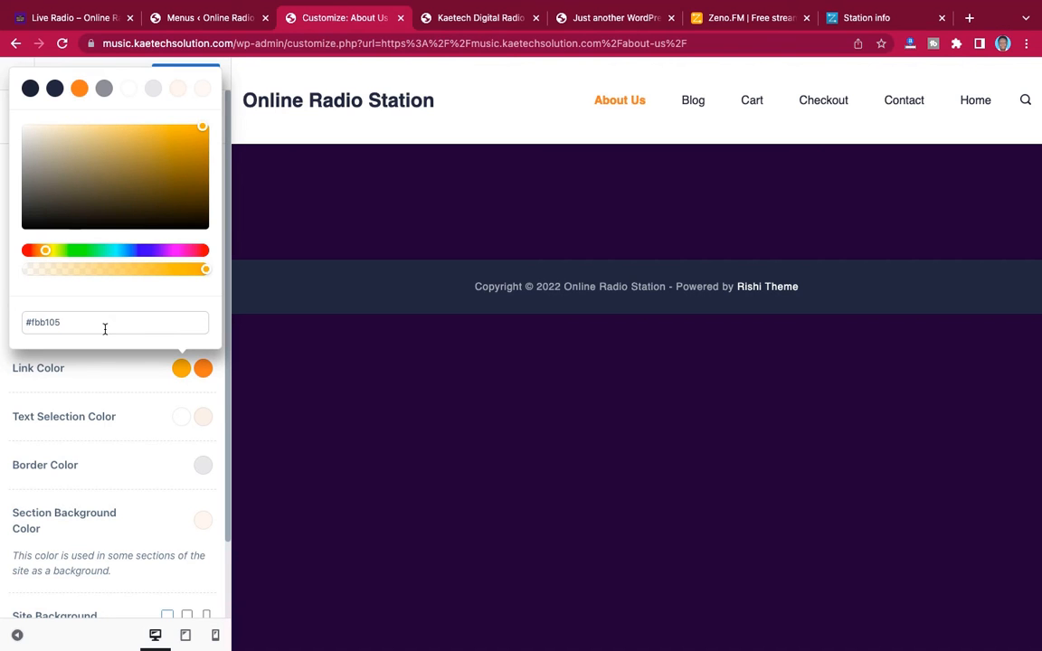
left_click(118, 383)
Copy the border color #babafb from the Radio Website note in Notes and apply it as the theme's Border Color
key("ctrl+Left")
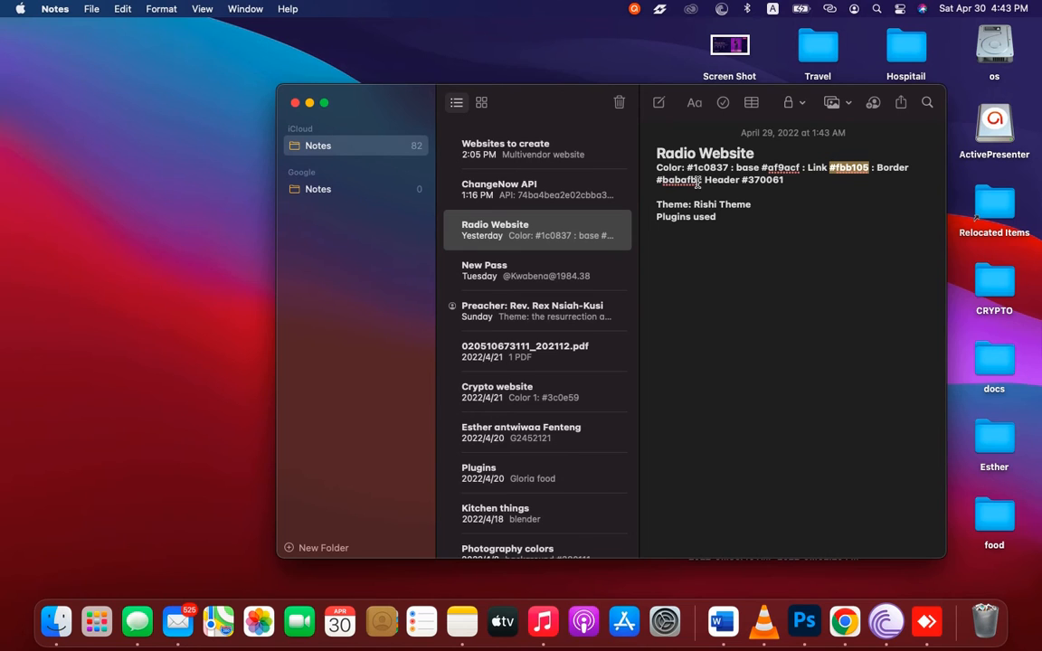
left_click_drag(696, 181, 653, 179)
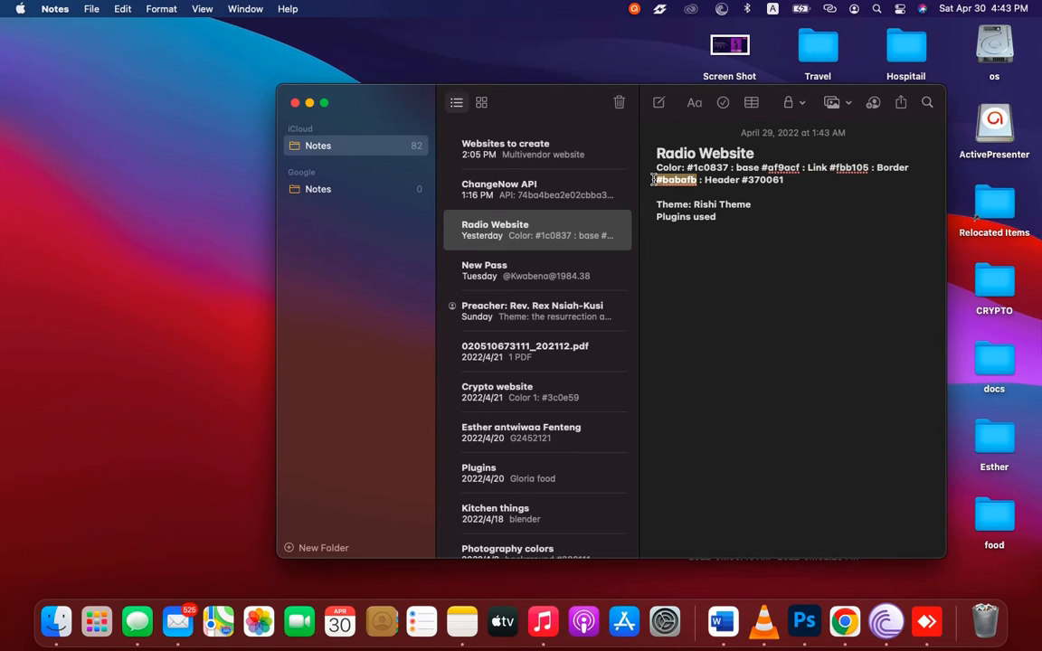
key("super+c")
key("ctrl+Right")
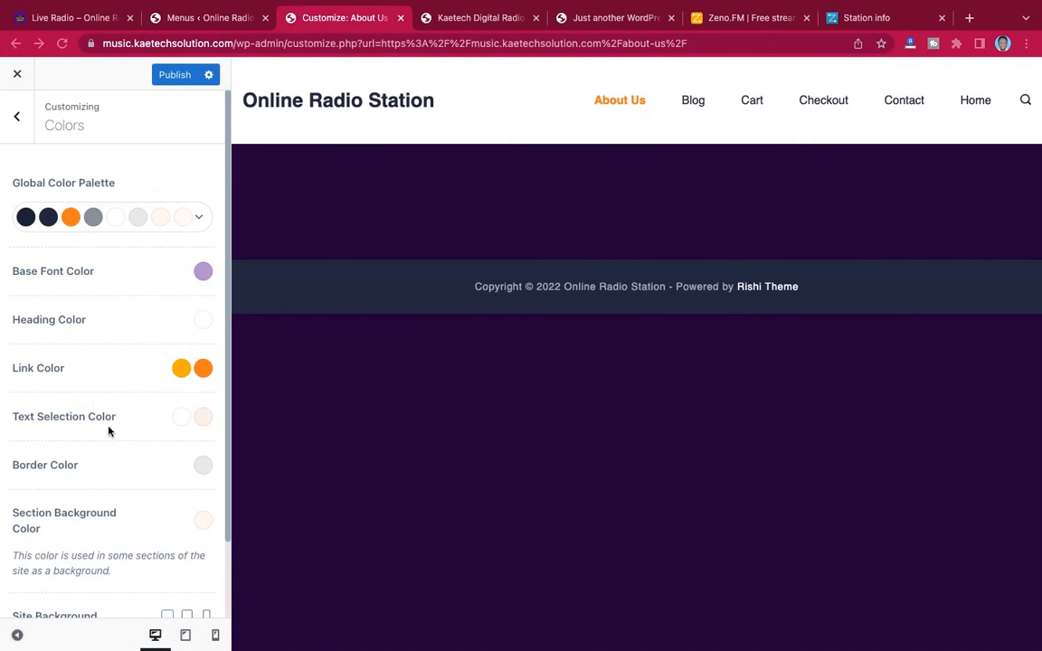
left_click(202, 467)
key("super+a")
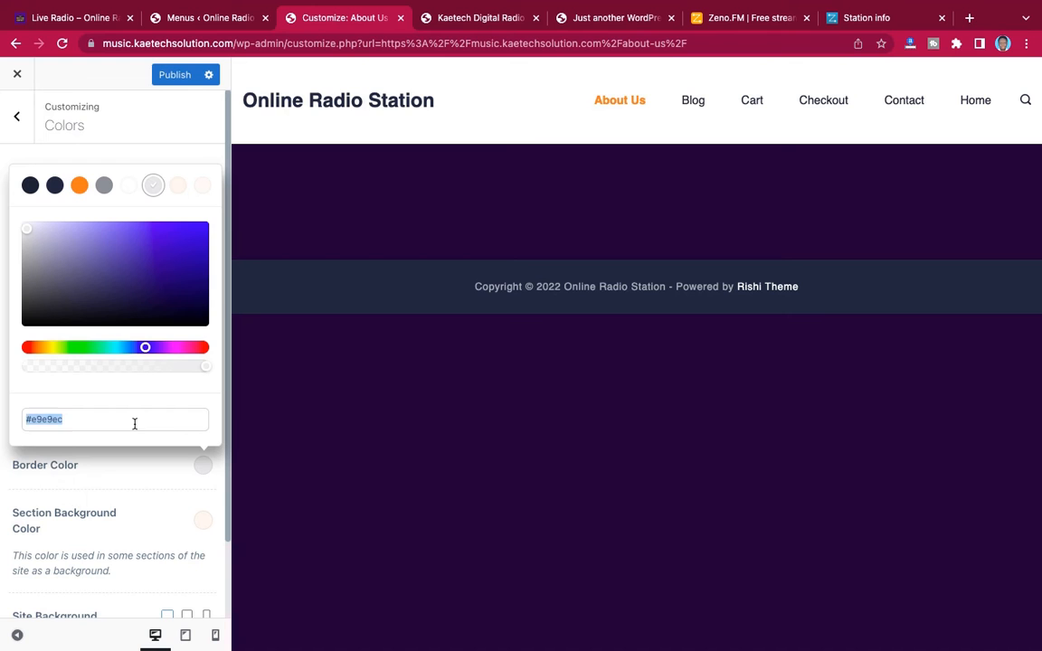
key("super+v")
left_click(163, 490)
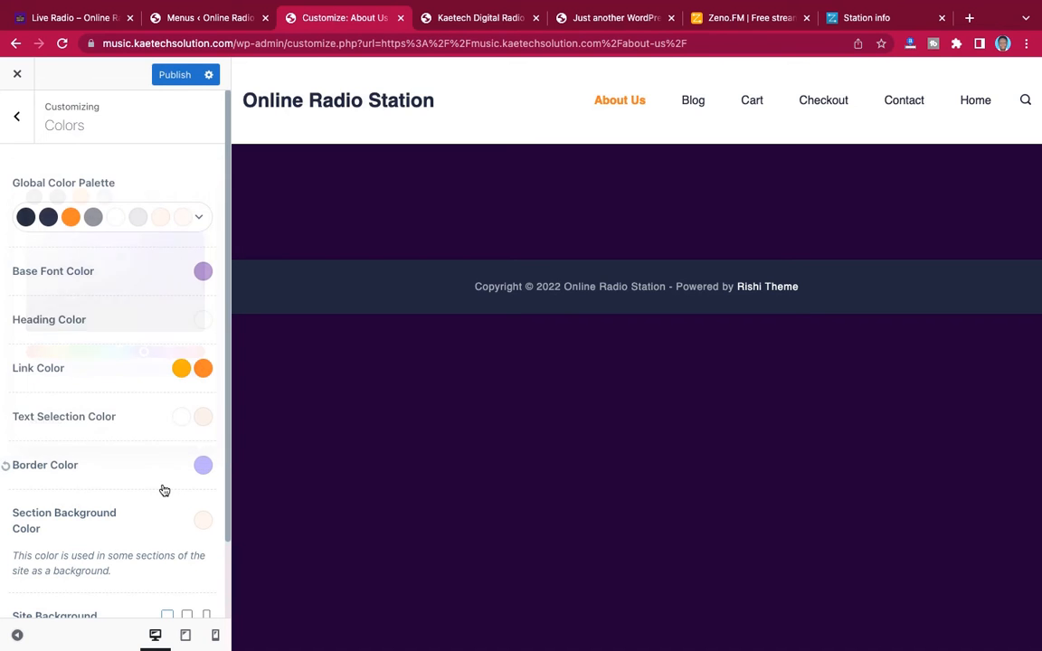
Copy the header color #370061 from the Radio Website note in Notes and return to the customizer in Chrome
key("super+Tab")
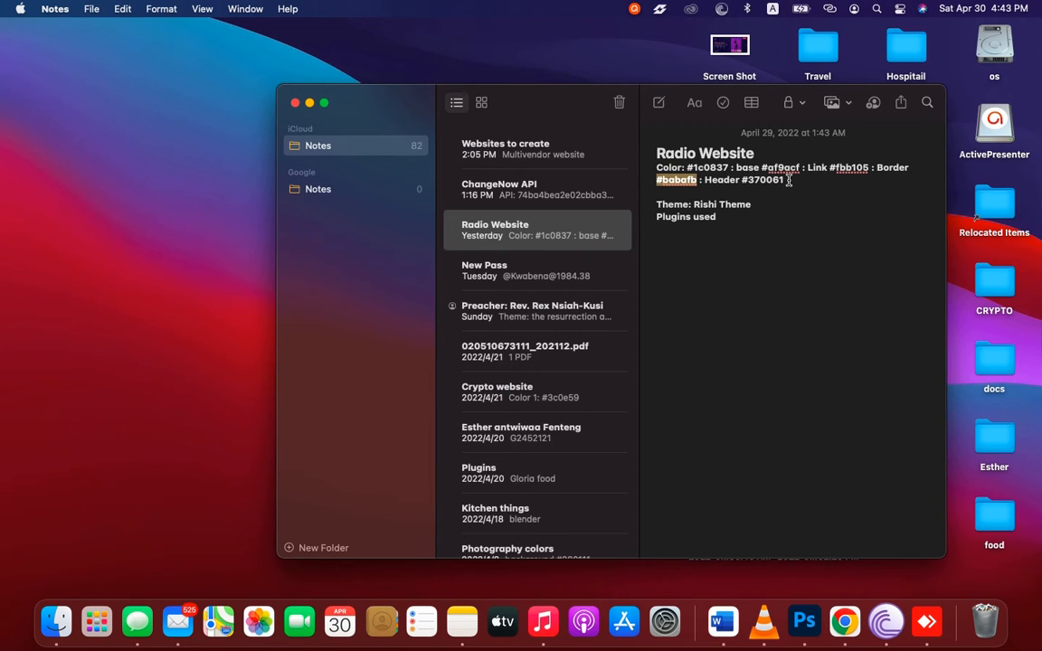
left_click_drag(788, 180, 746, 179)
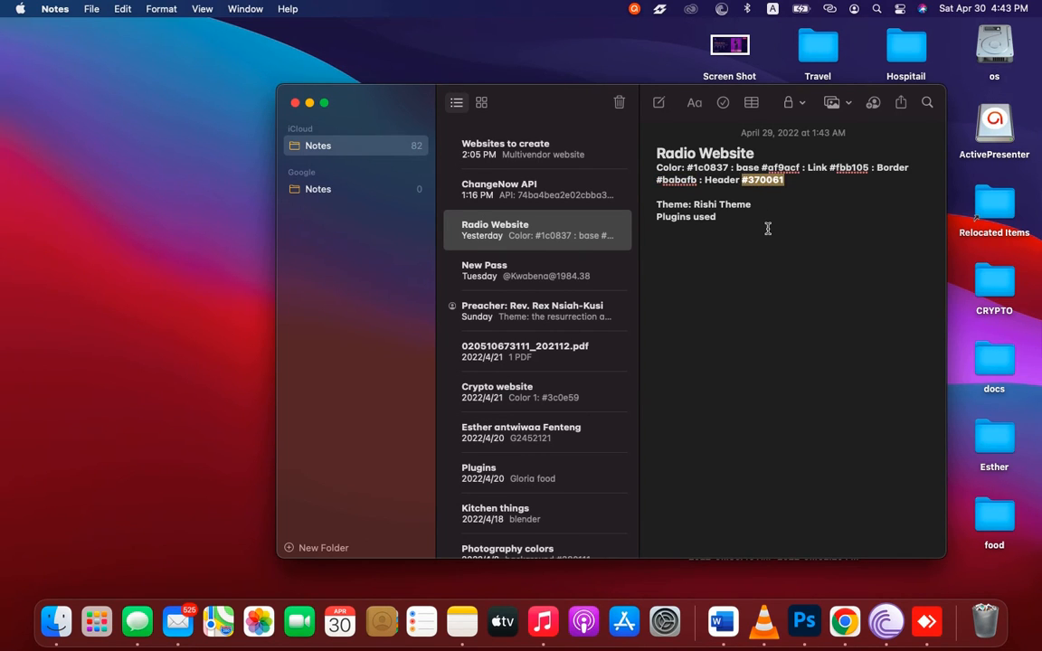
key("ctrl+Right")
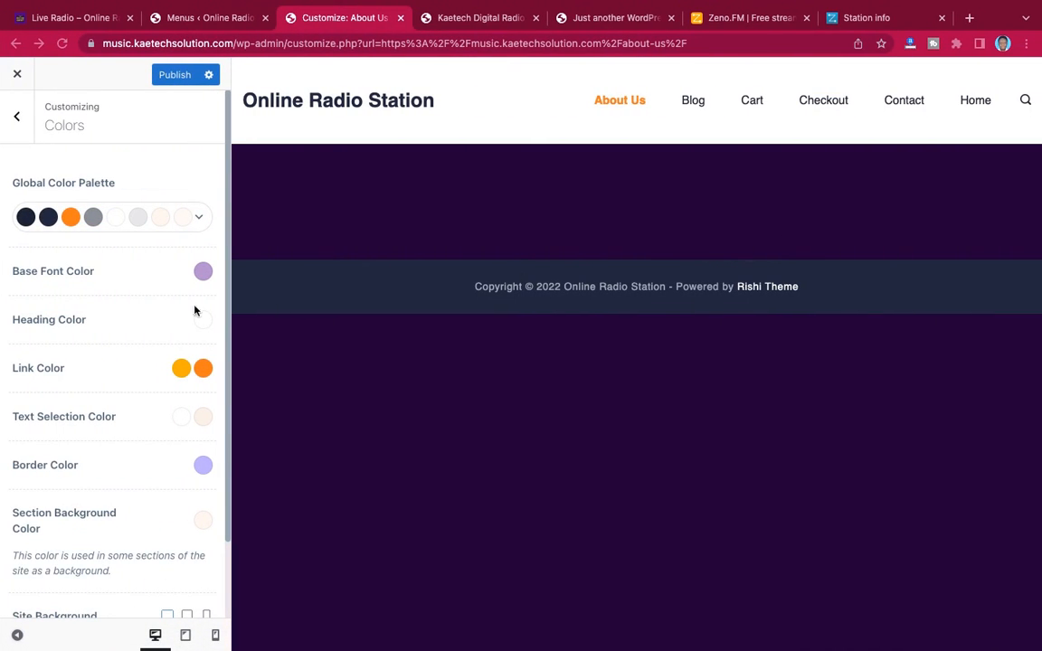
key("ctrl+Up")
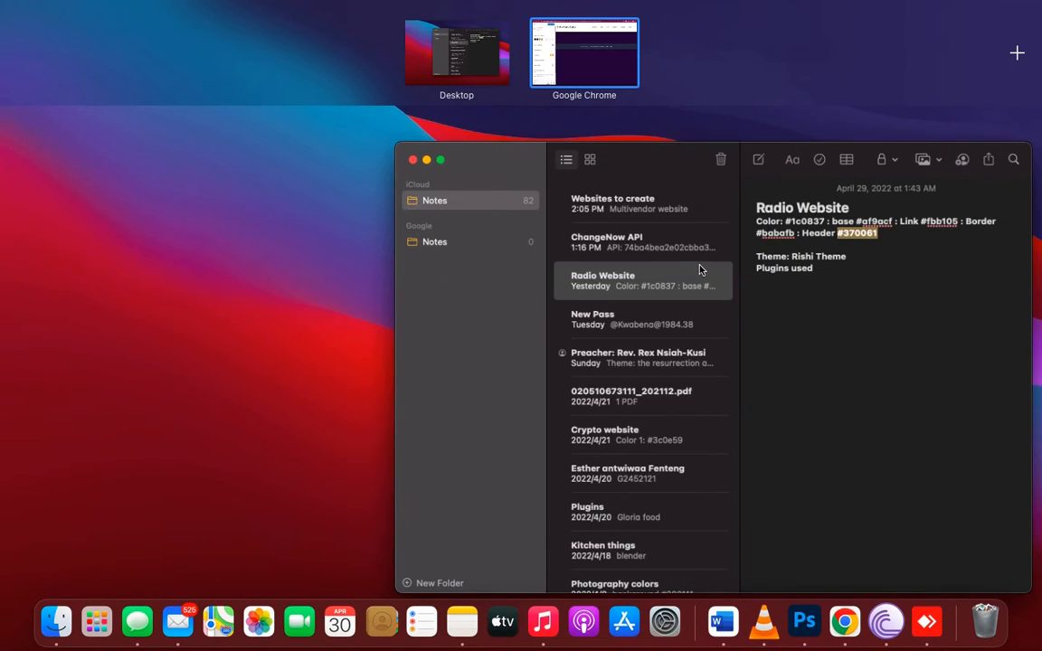
left_click(632, 84)
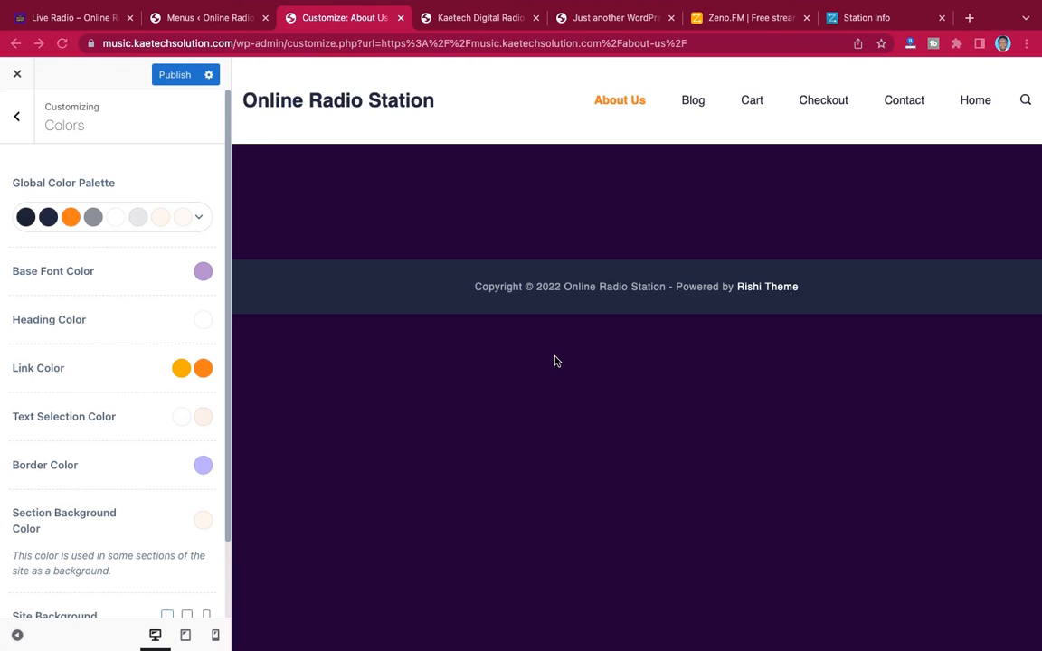
Publish the theme color changes and open the settings of the header's Main Row
left_click(173, 78)
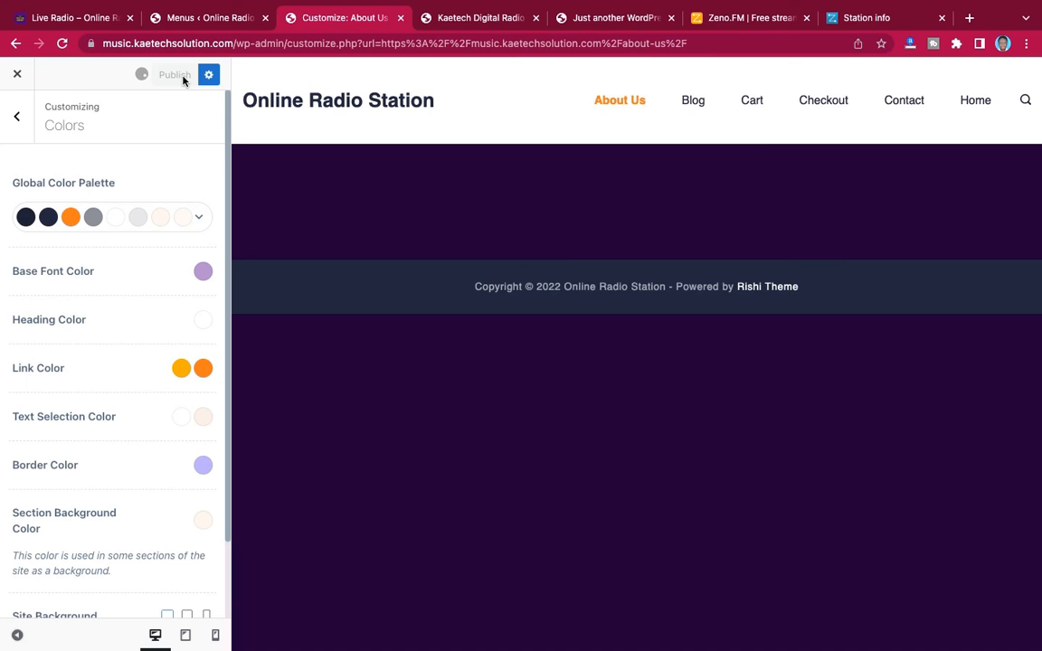
left_click(18, 118)
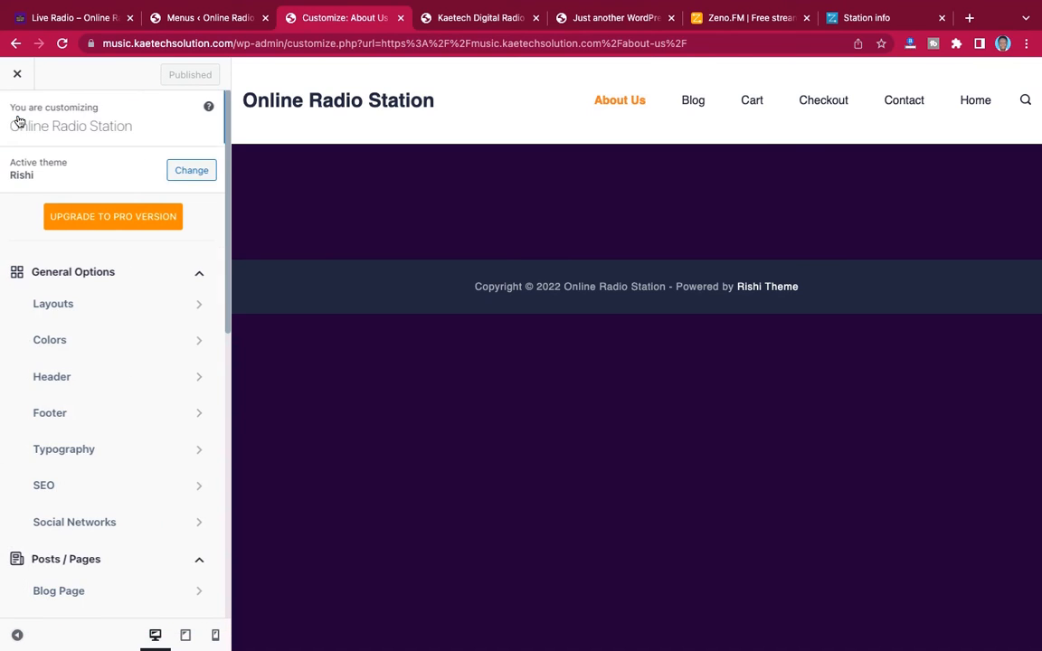
left_click(80, 377)
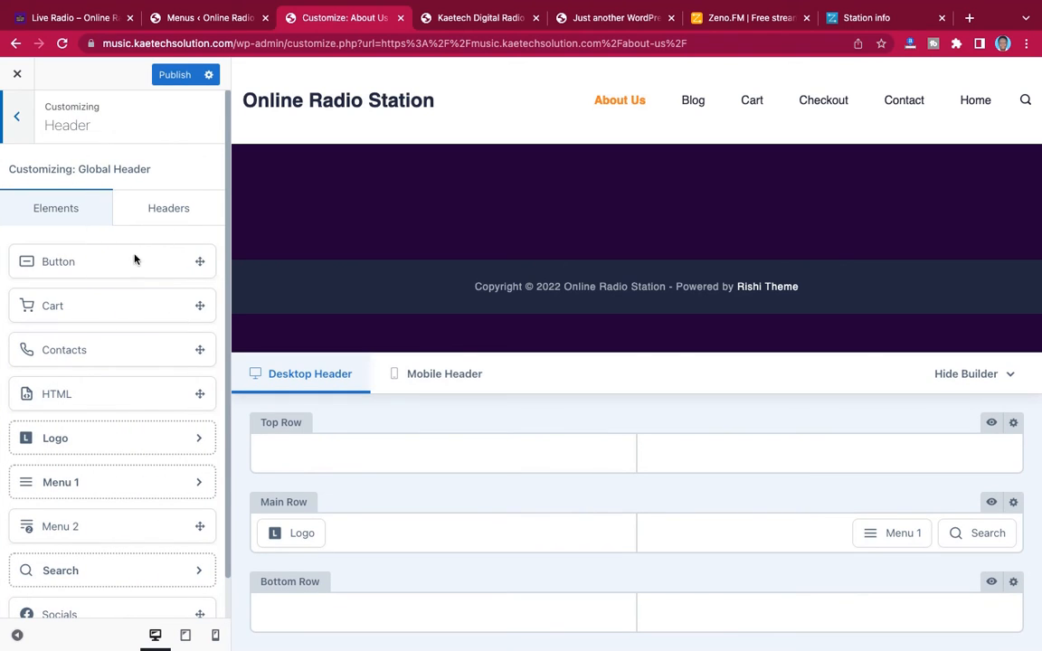
left_click(1013, 503)
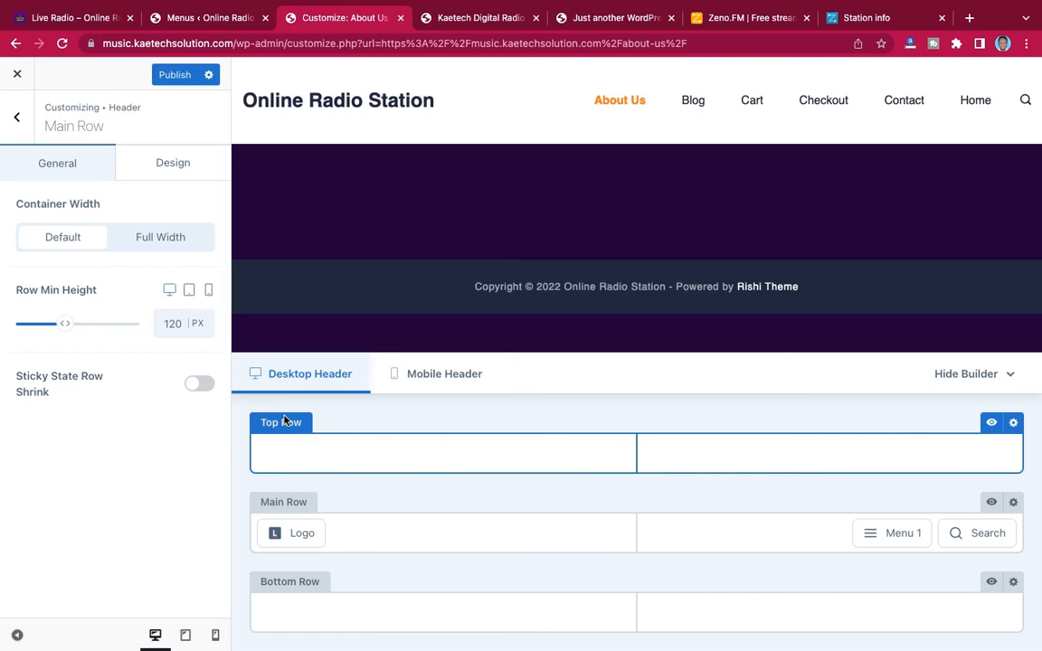
Set the background color of the header's Main Row to the copied header color #370061
left_click(174, 171)
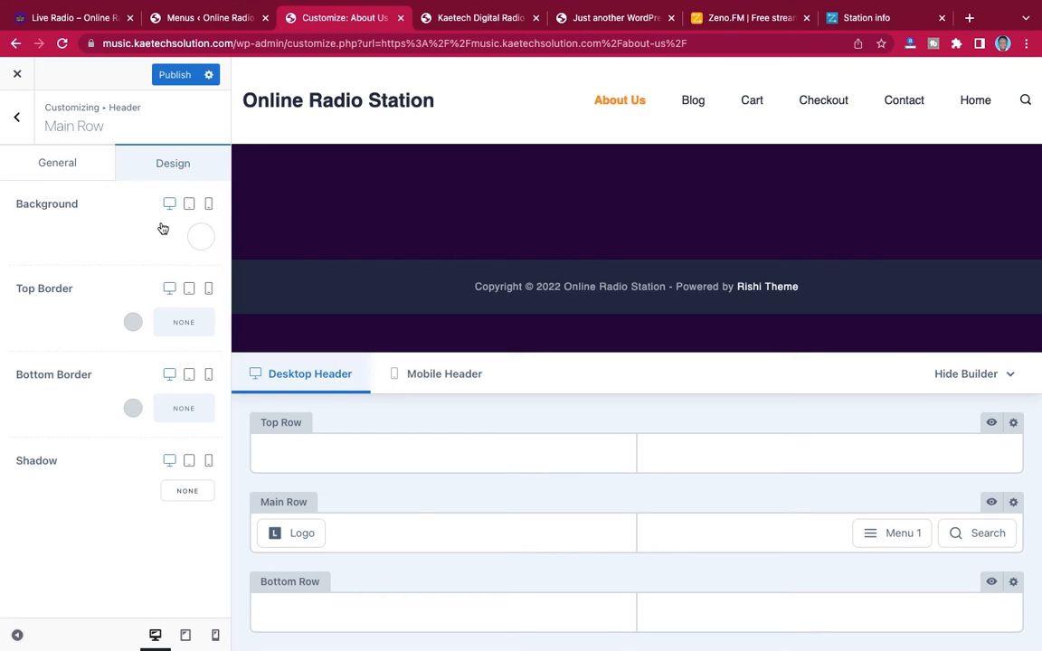
left_click(201, 236)
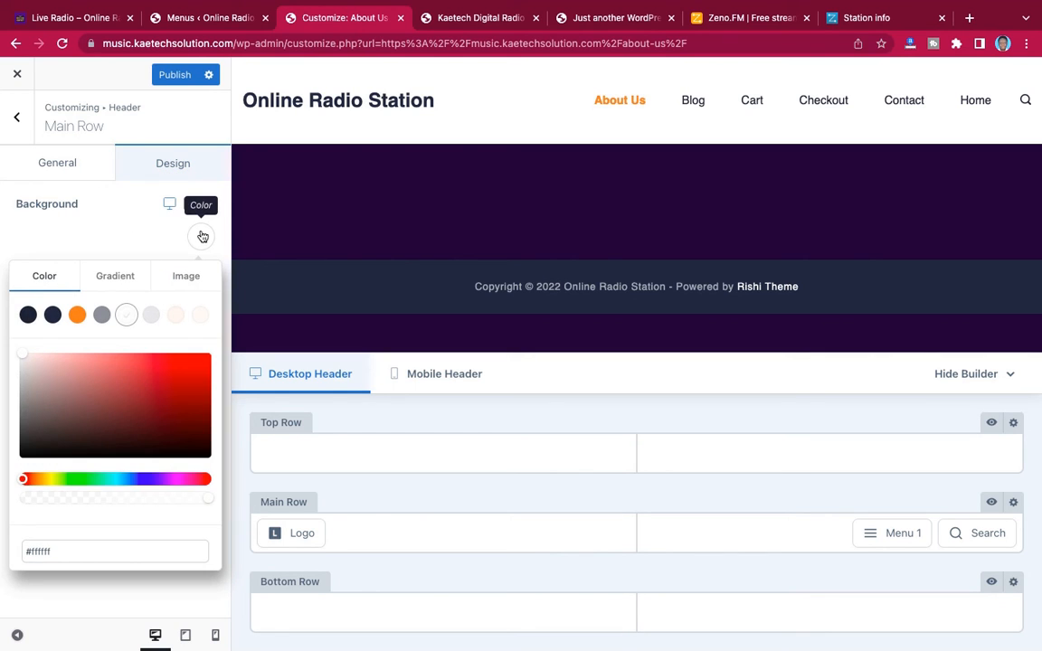
triple_click(55, 550)
type("#370061")
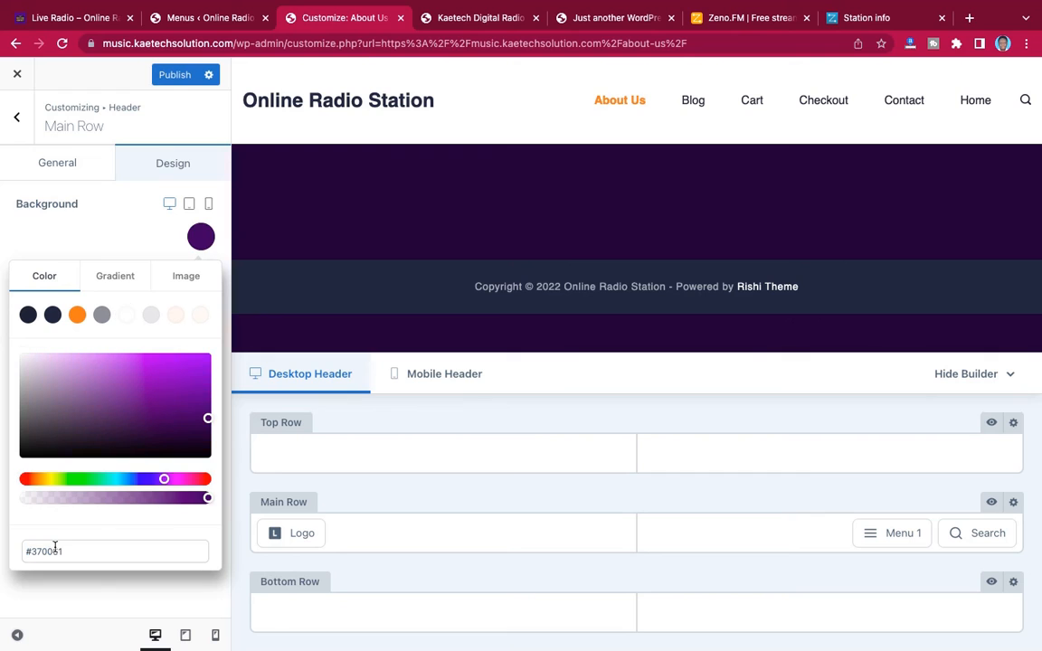
left_click(128, 242)
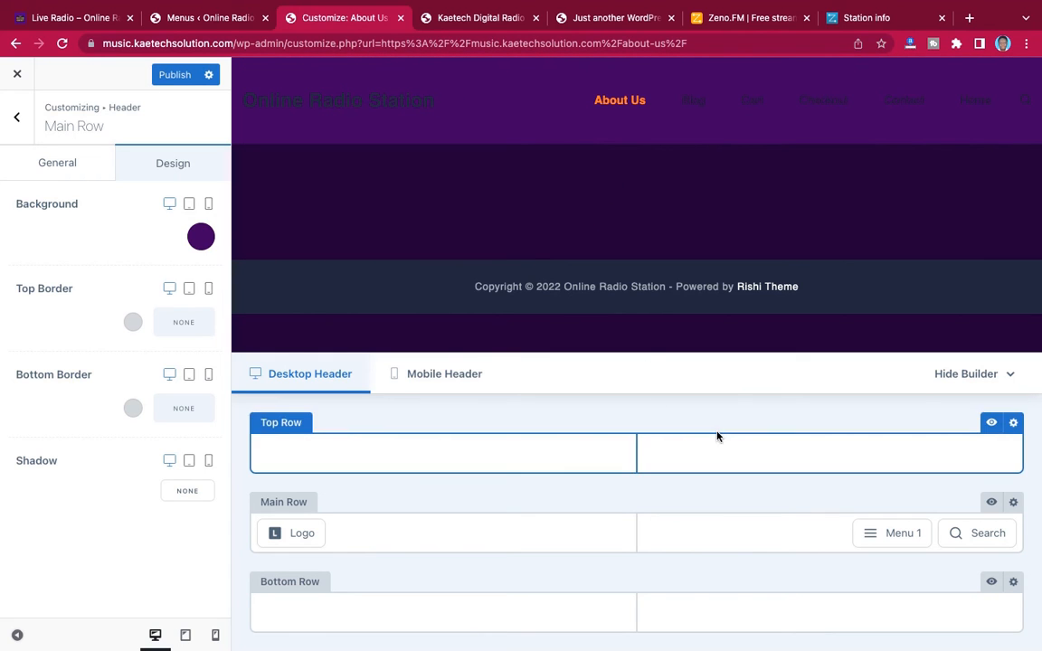
Check the header on the Live Radio reference site, then assign the Primary Menu to the header's Menu 1 element in the customizer
left_click(78, 19)
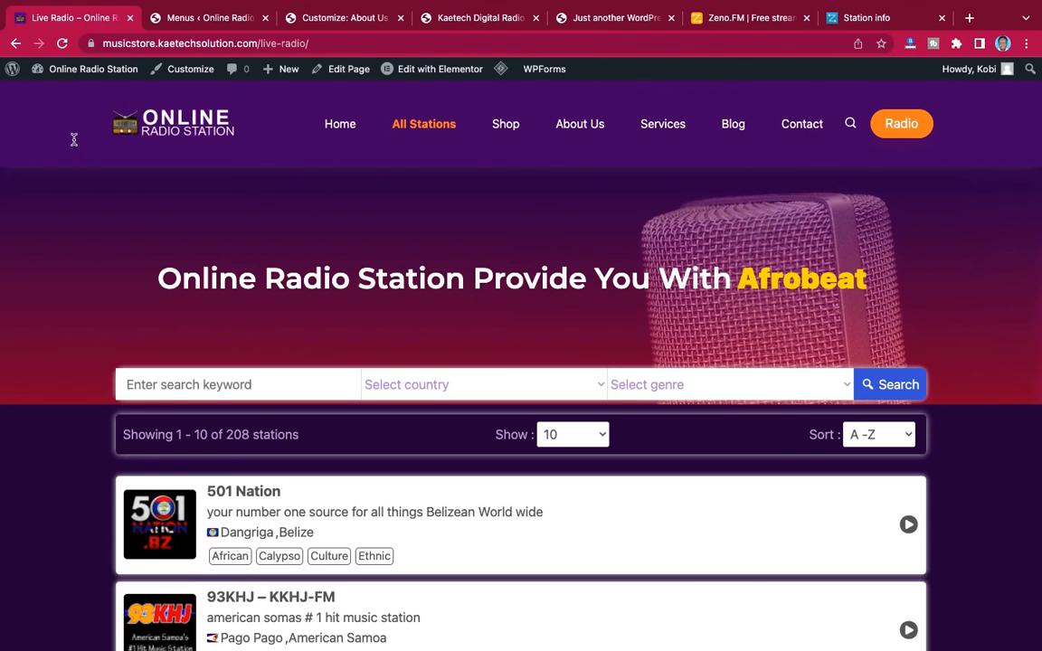
left_click(211, 18)
left_click(306, 18)
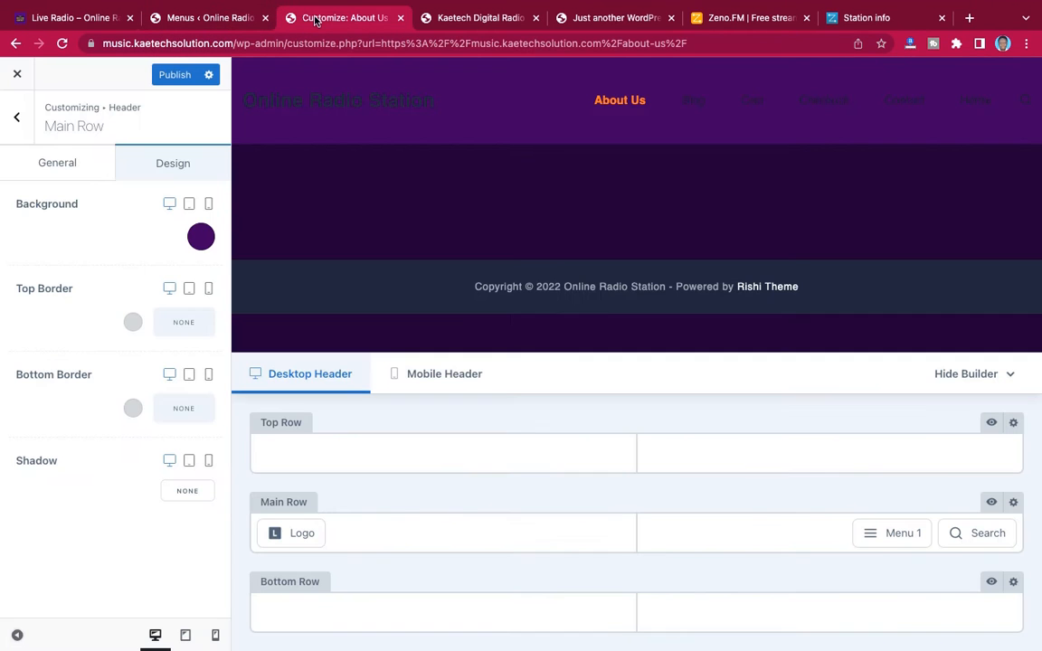
mouse_move(915, 533)
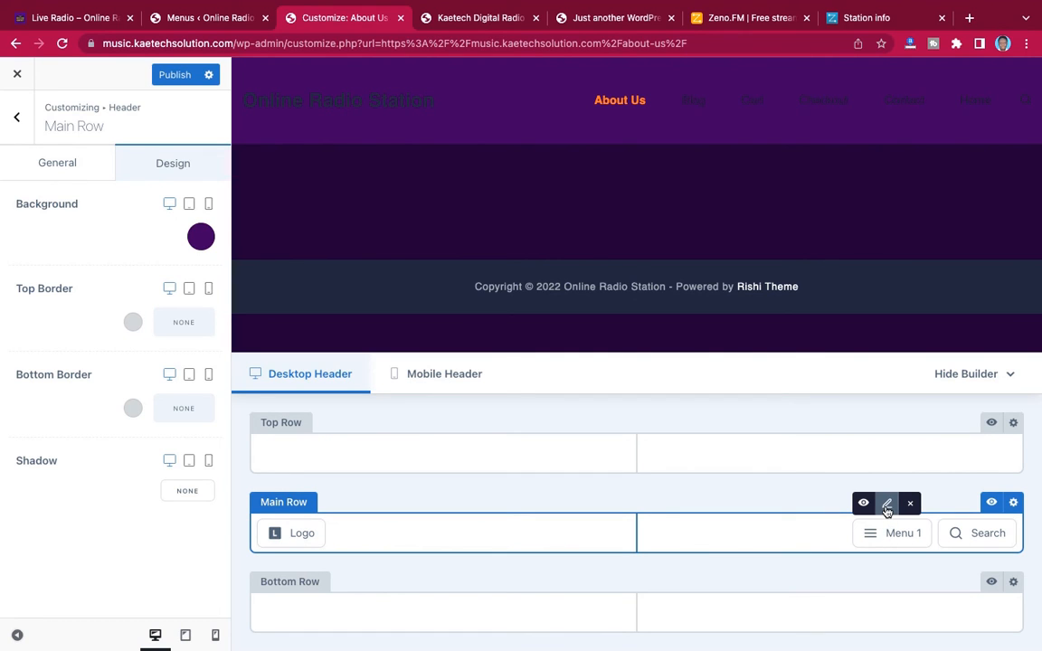
left_click(887, 504)
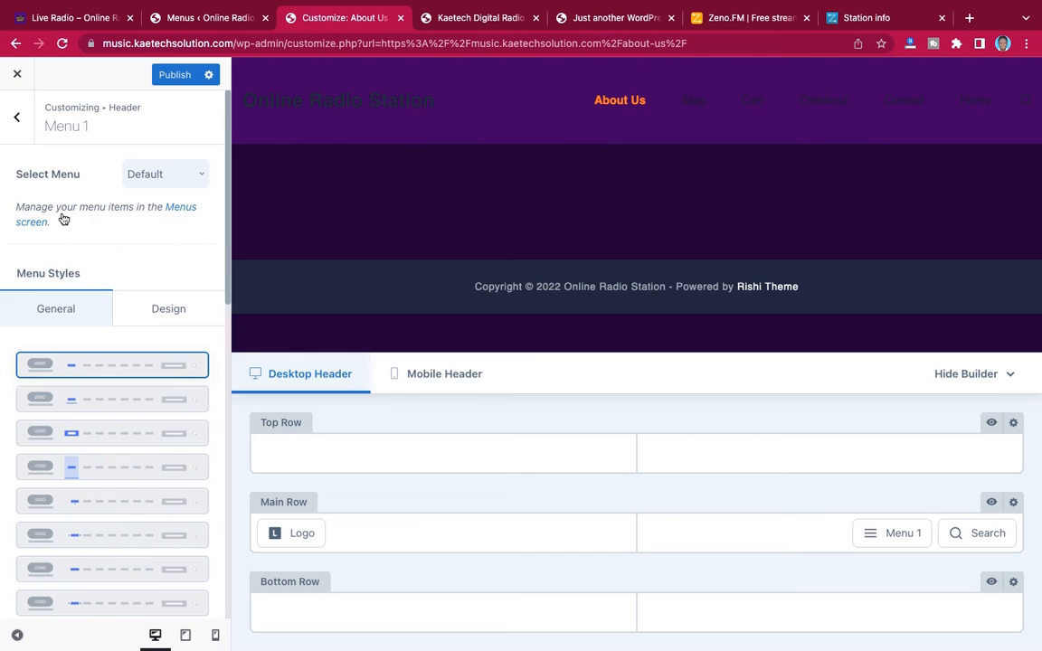
left_click(168, 180)
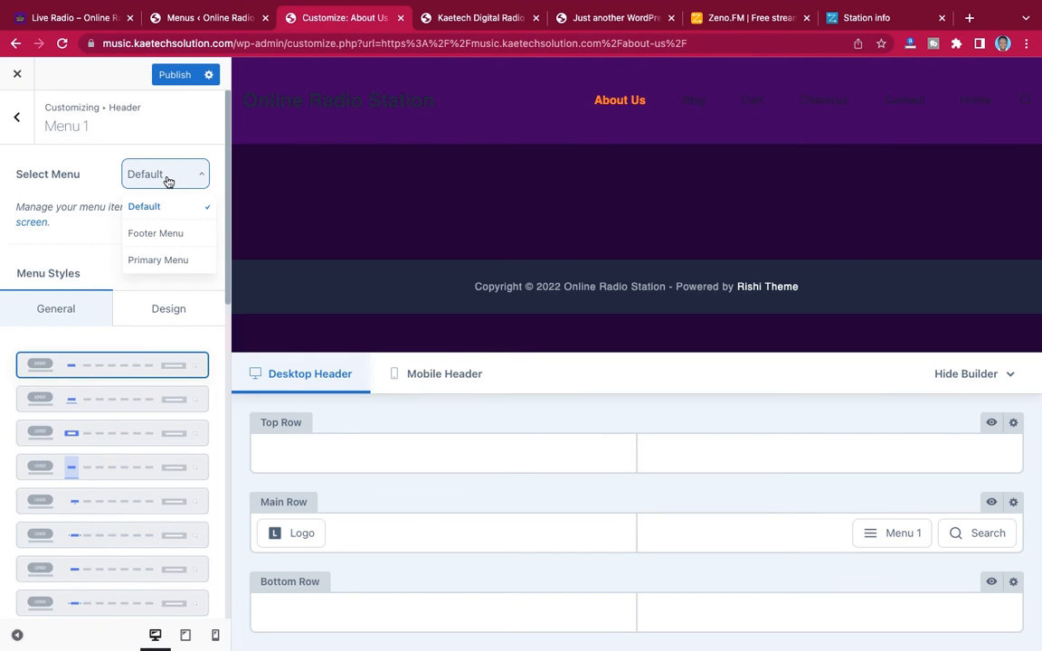
left_click(146, 262)
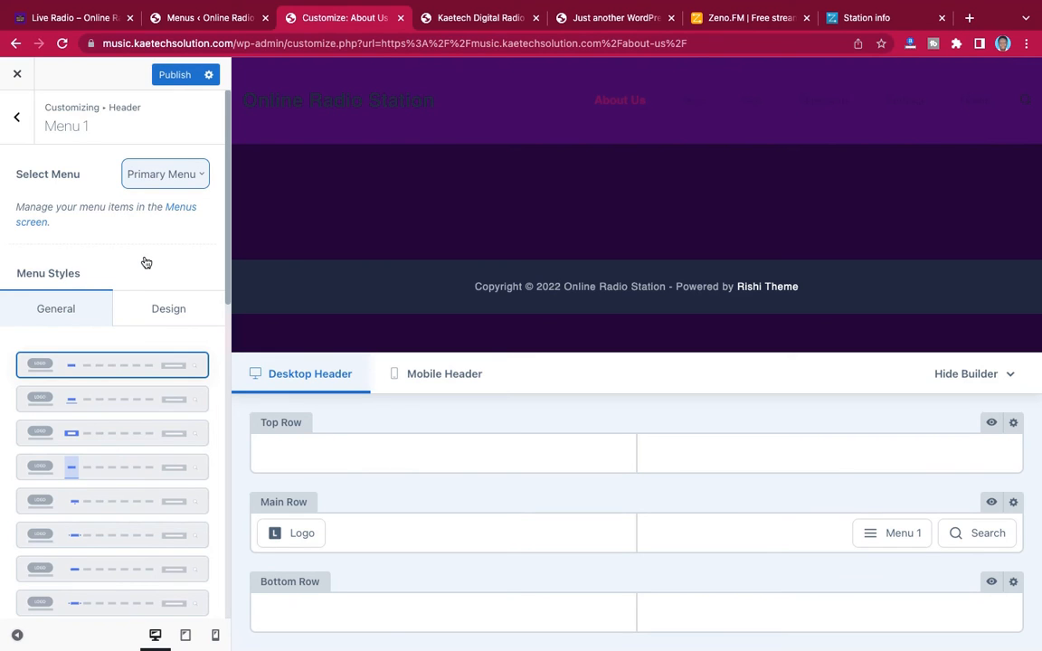
Set the initial font color of the header's Menu 1 items to white, #ffffff
left_click(171, 317)
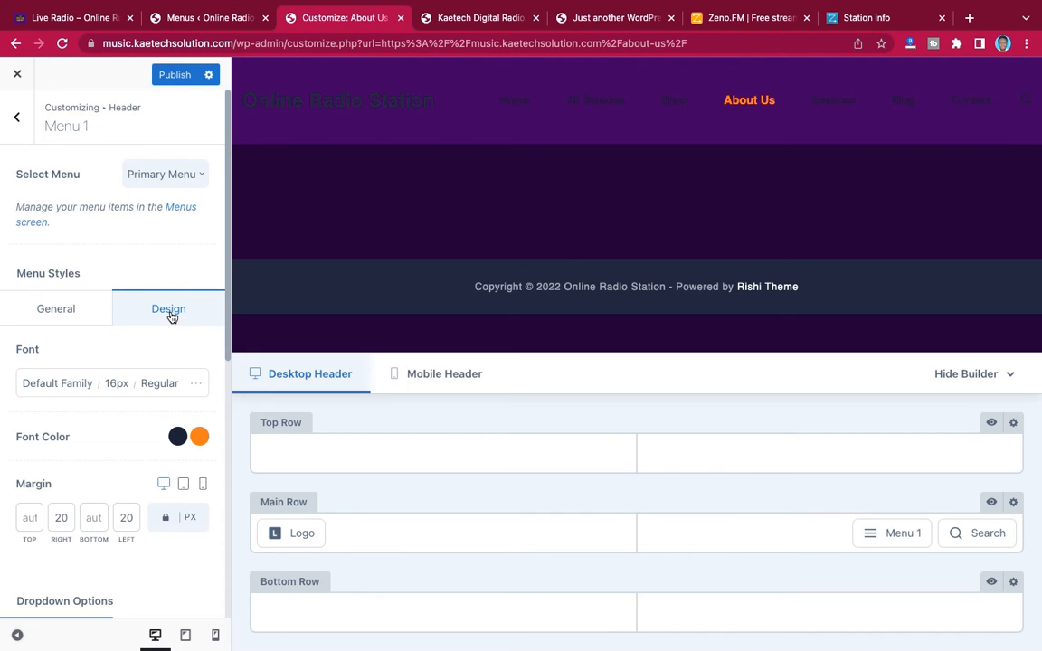
scroll(144, 383, "down", 3)
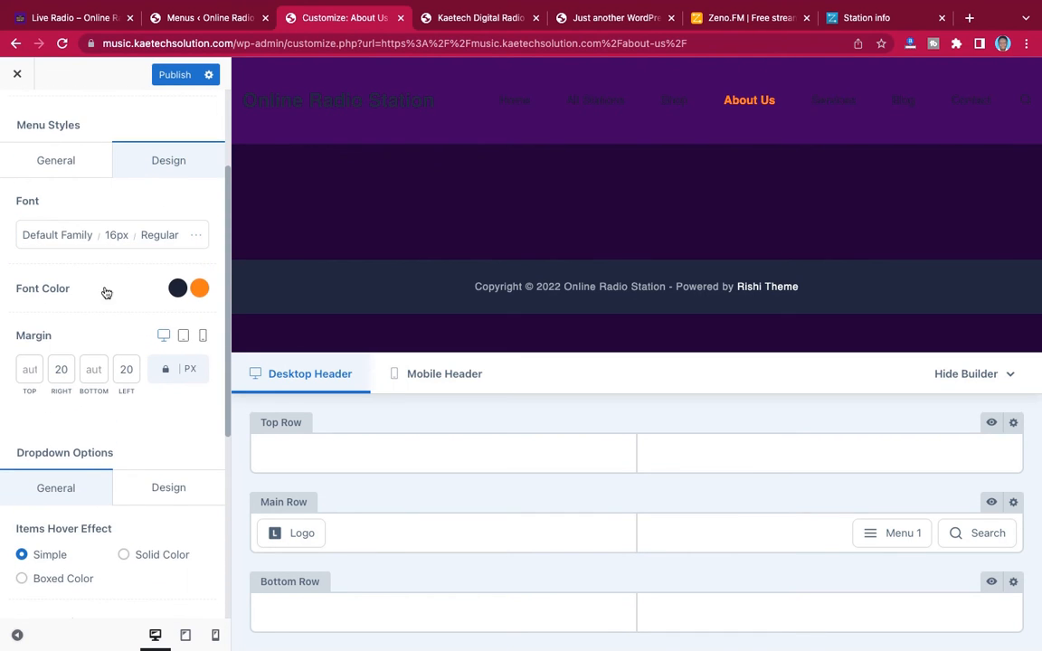
left_click(178, 289)
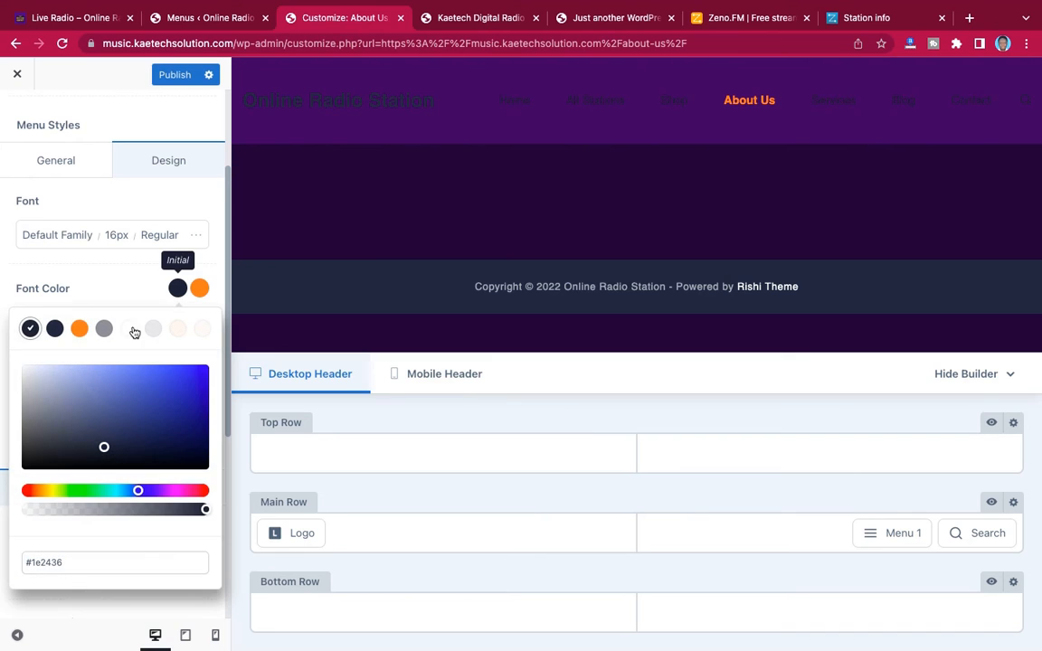
left_click(35, 376)
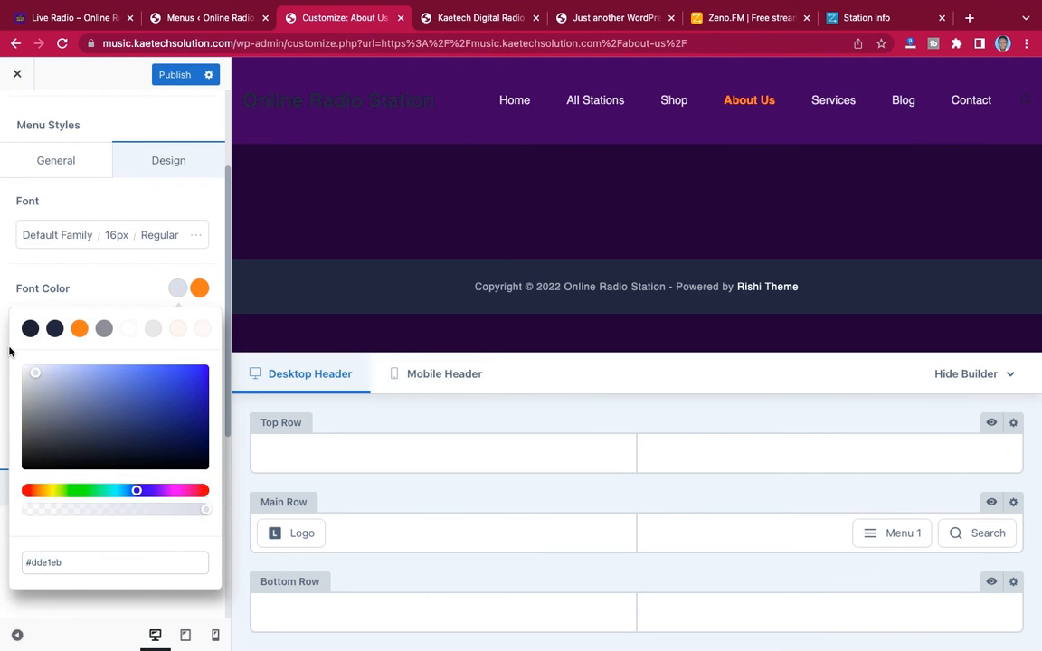
left_click_drag(28, 372, 9, 355)
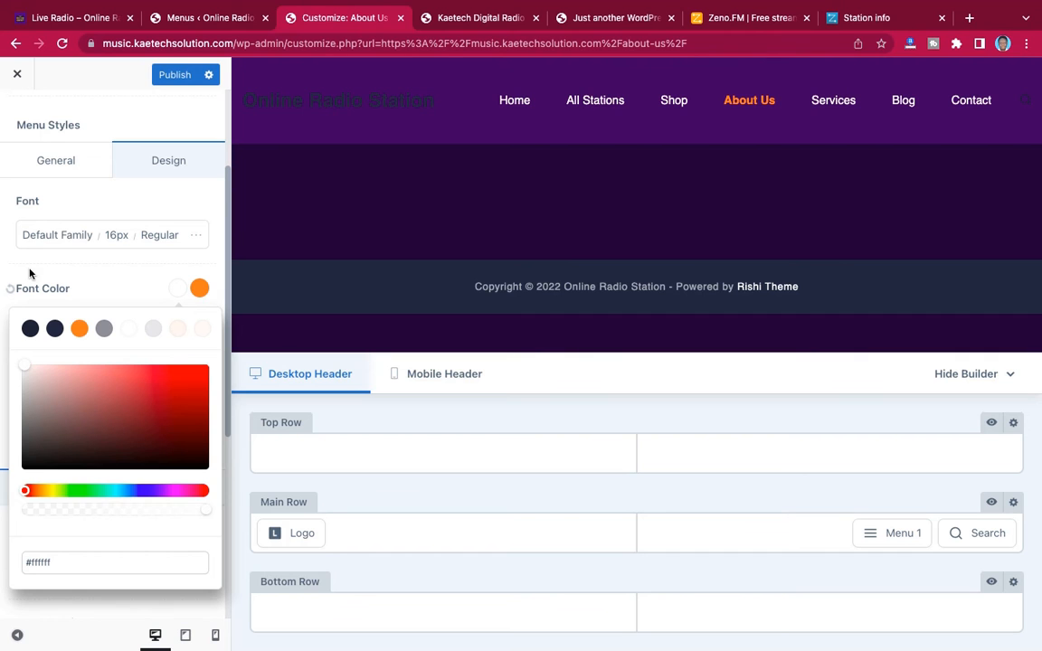
left_click(113, 273)
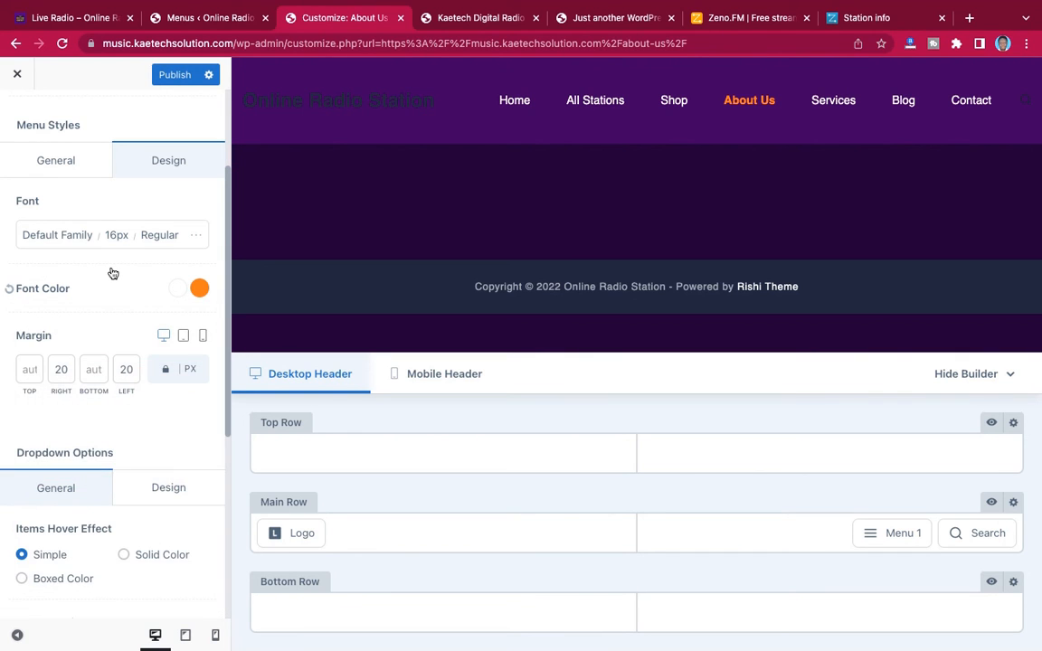
scroll(113, 273, "down", 5)
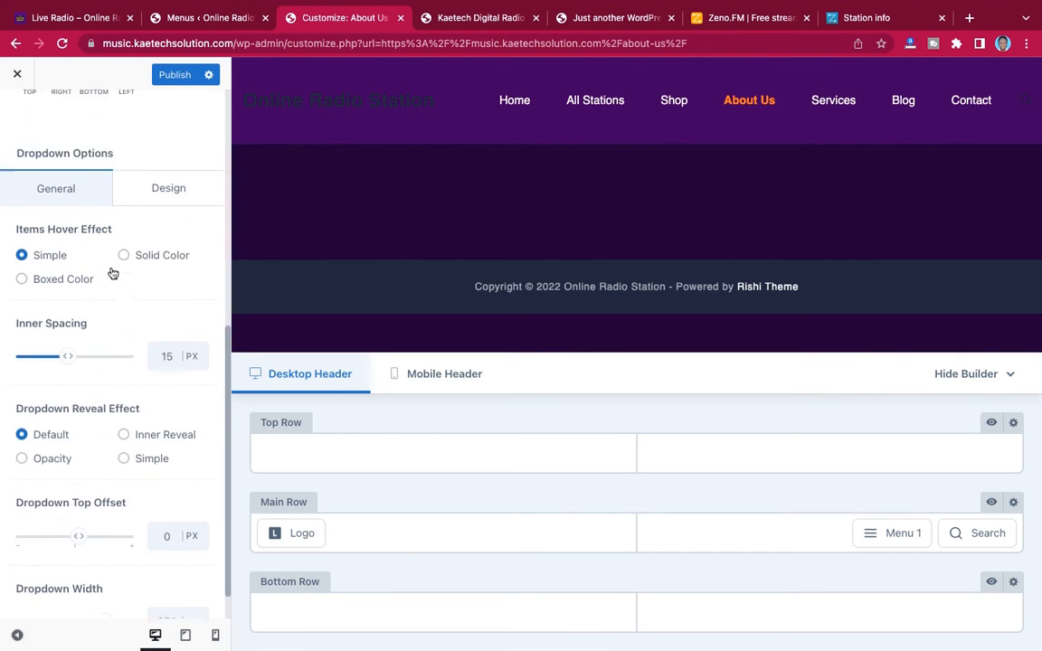
scroll(108, 267, "up", 1)
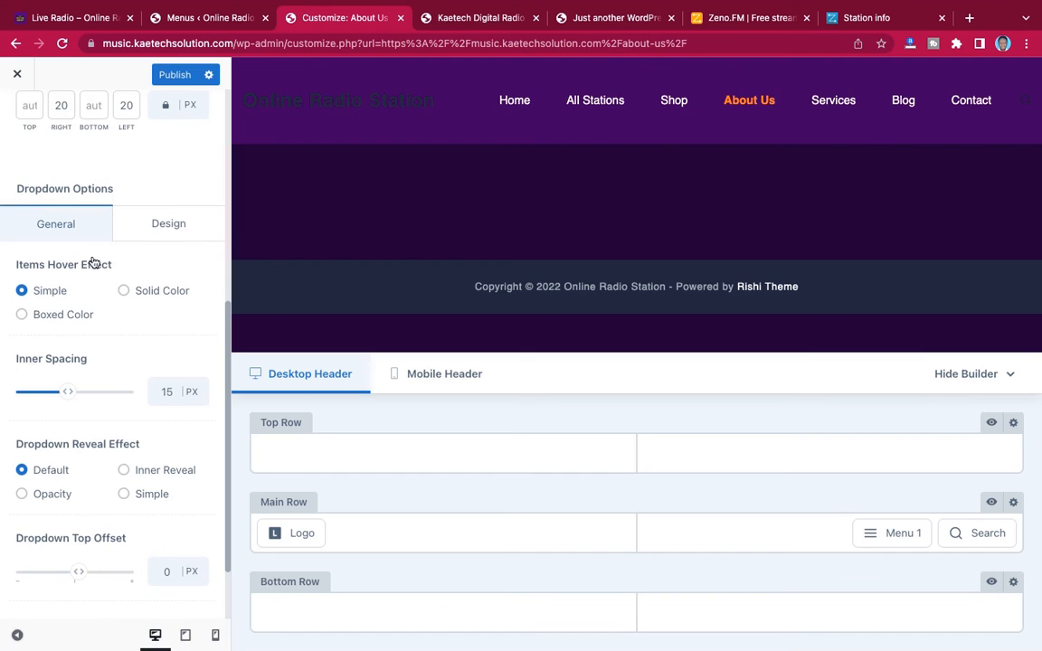
left_click(155, 227)
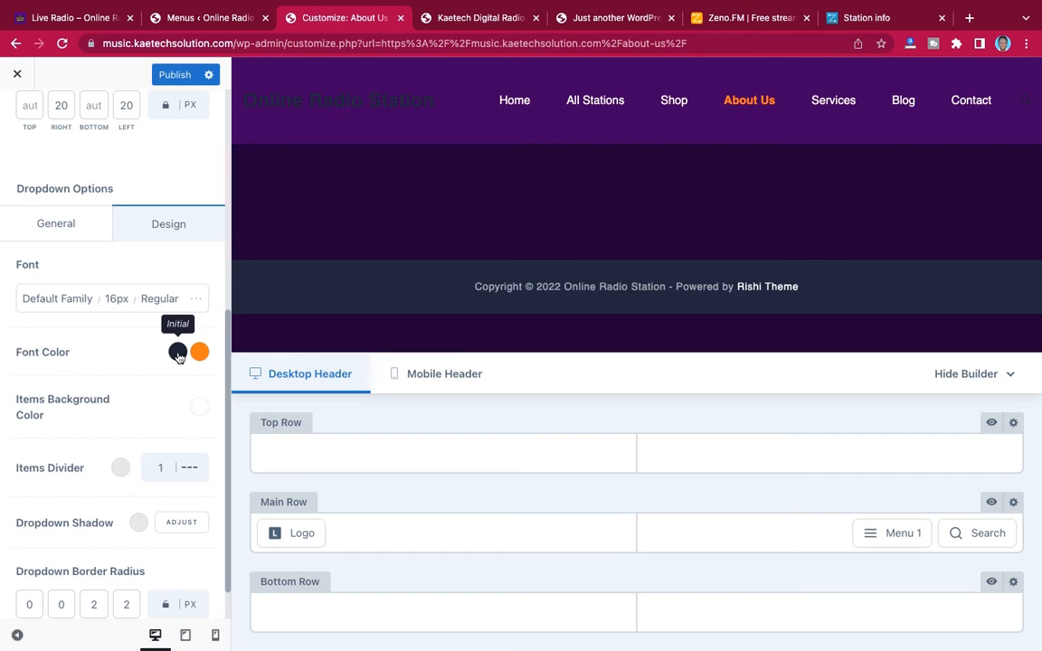
left_click(82, 220)
scroll(119, 310, "down", 2)
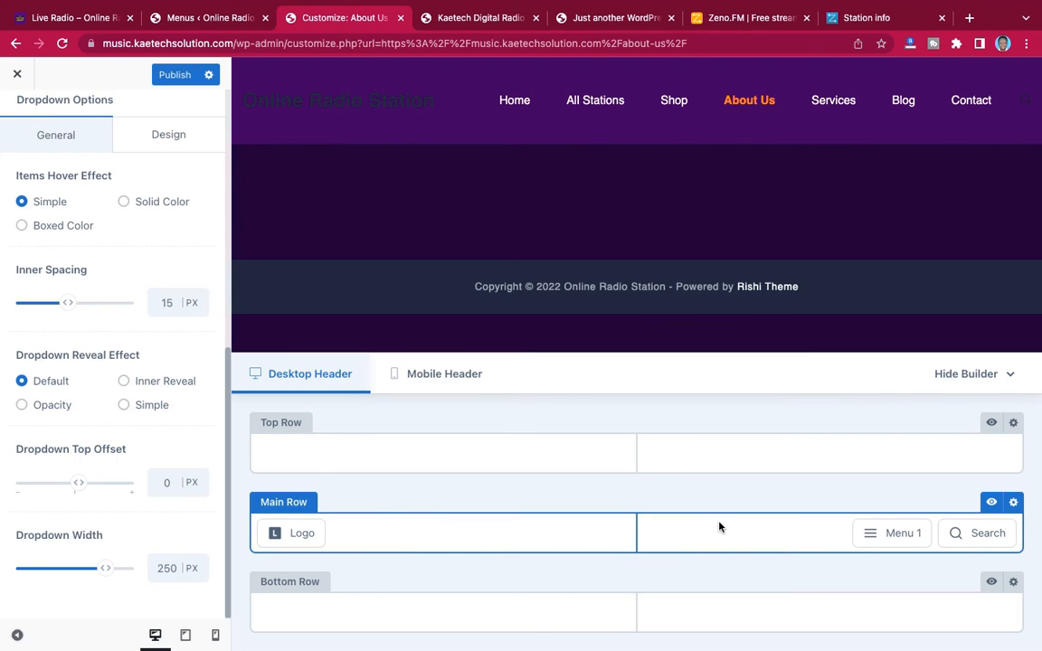
Set the initial icon color of the header's Search element to white, #ffffff
mouse_move(956, 538)
left_click(972, 506)
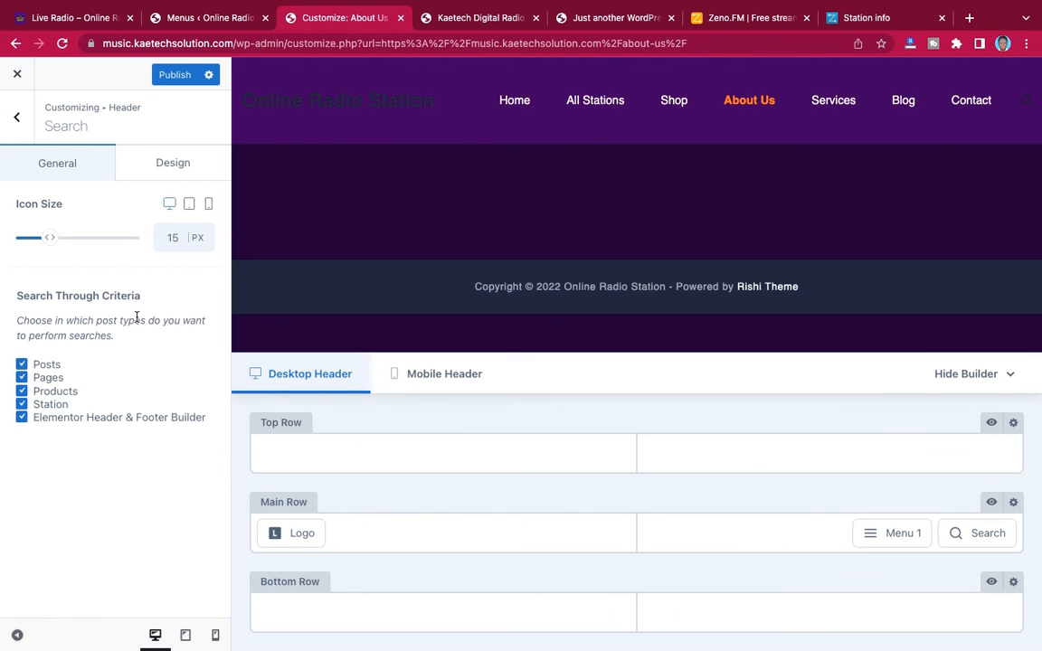
left_click(172, 172)
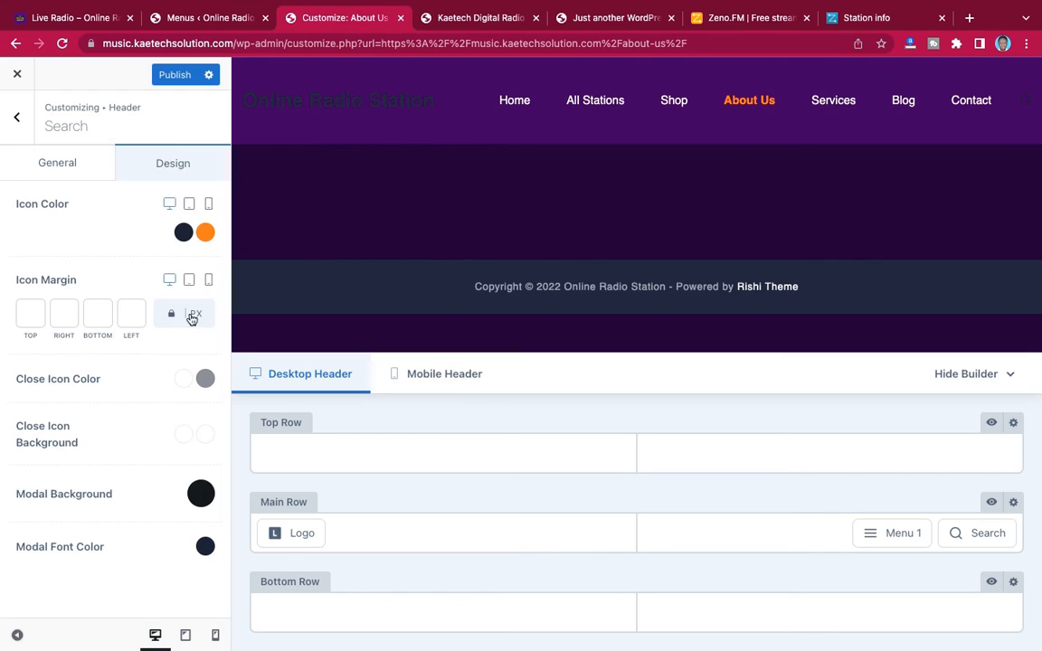
left_click(183, 233)
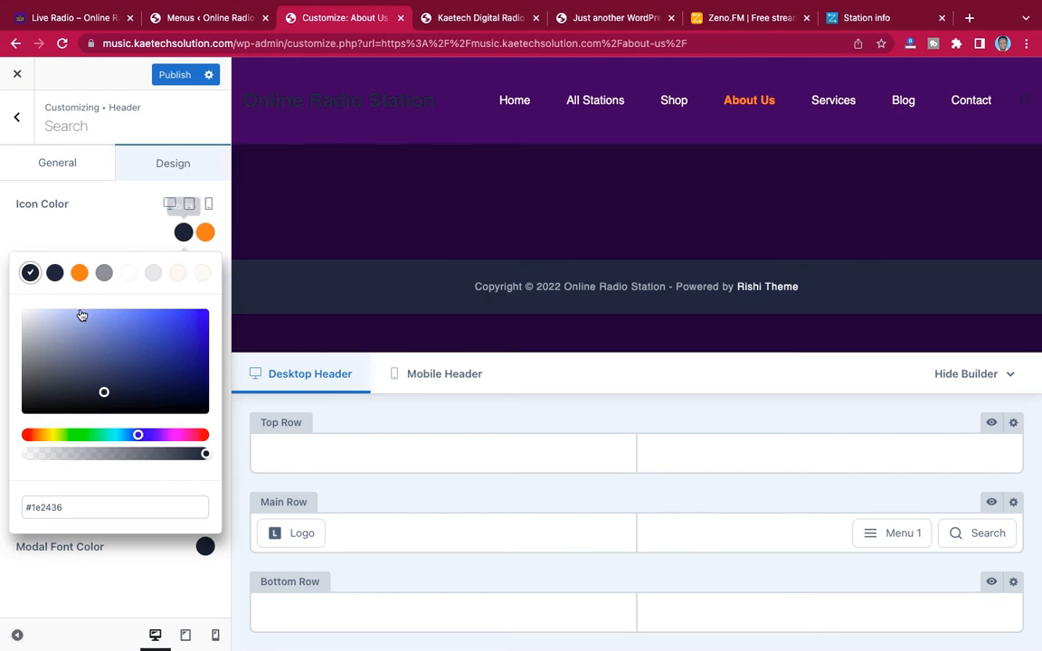
left_click(36, 319)
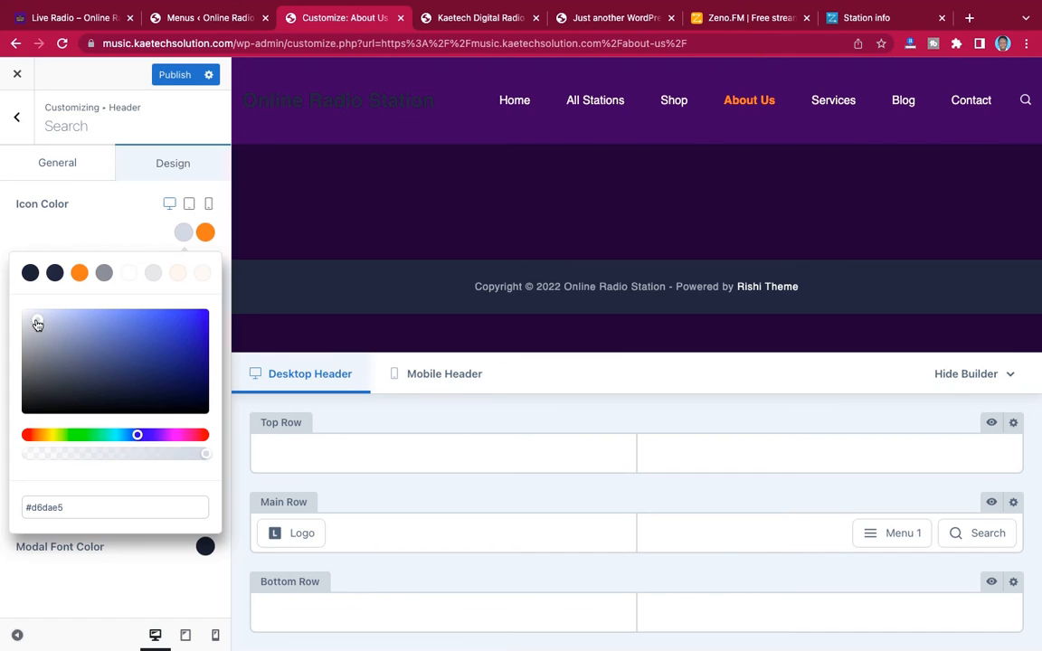
mouse_move(37, 323)
left_mouse_down()
mouse_move(16, 301)
mouse_move(24, 289)
left_mouse_up()
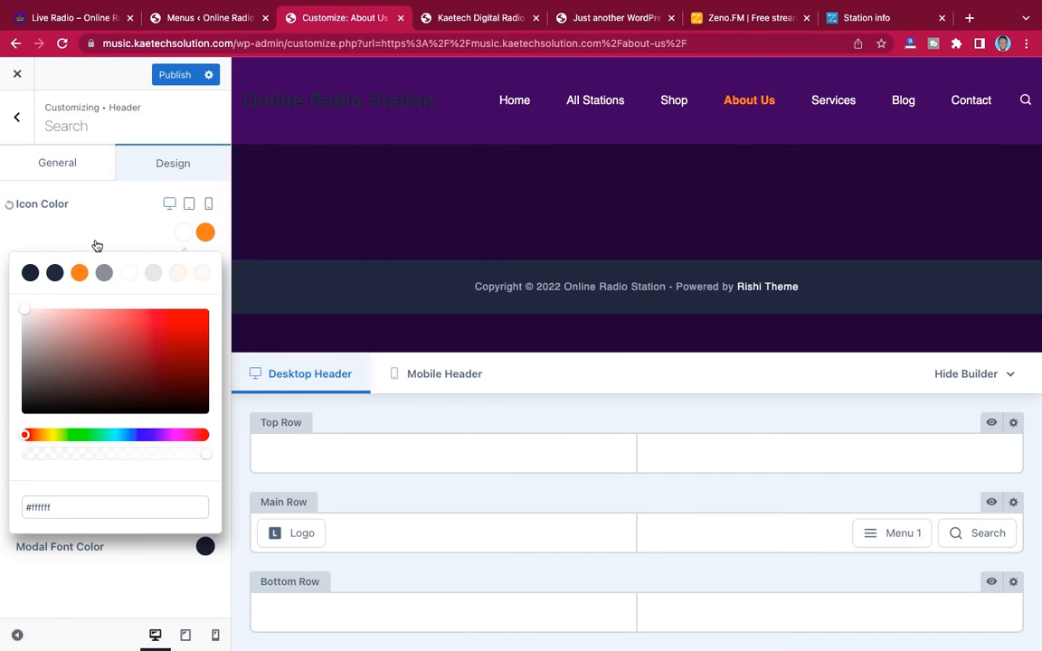
left_click(184, 233)
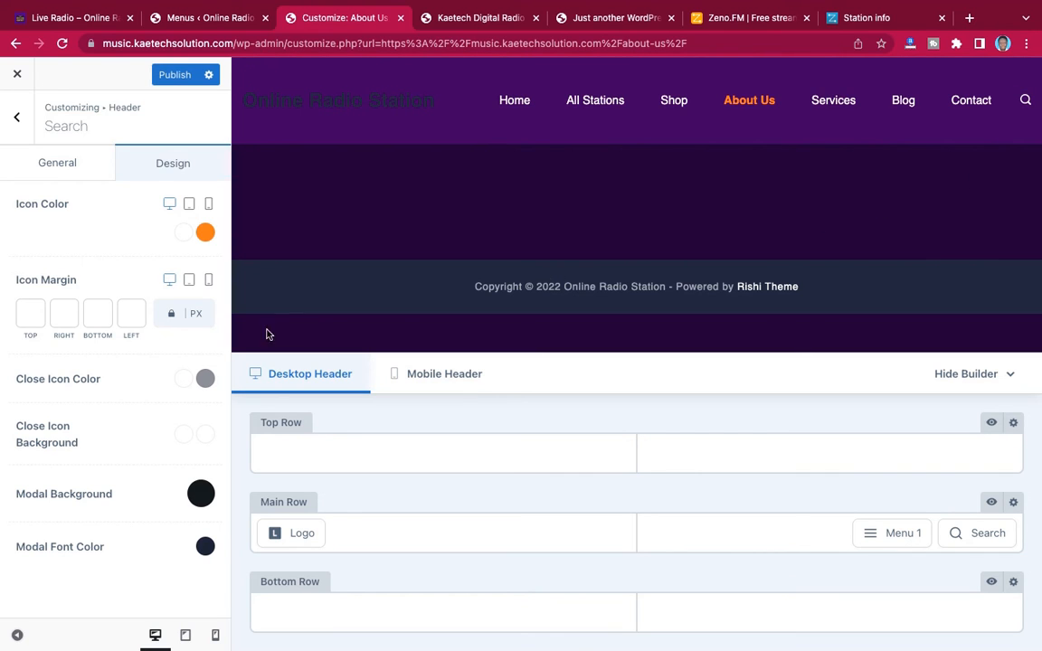
Set the initial Close Icon Background color of the header's Search element to fully opaque orange, #f77c00
left_click(183, 436)
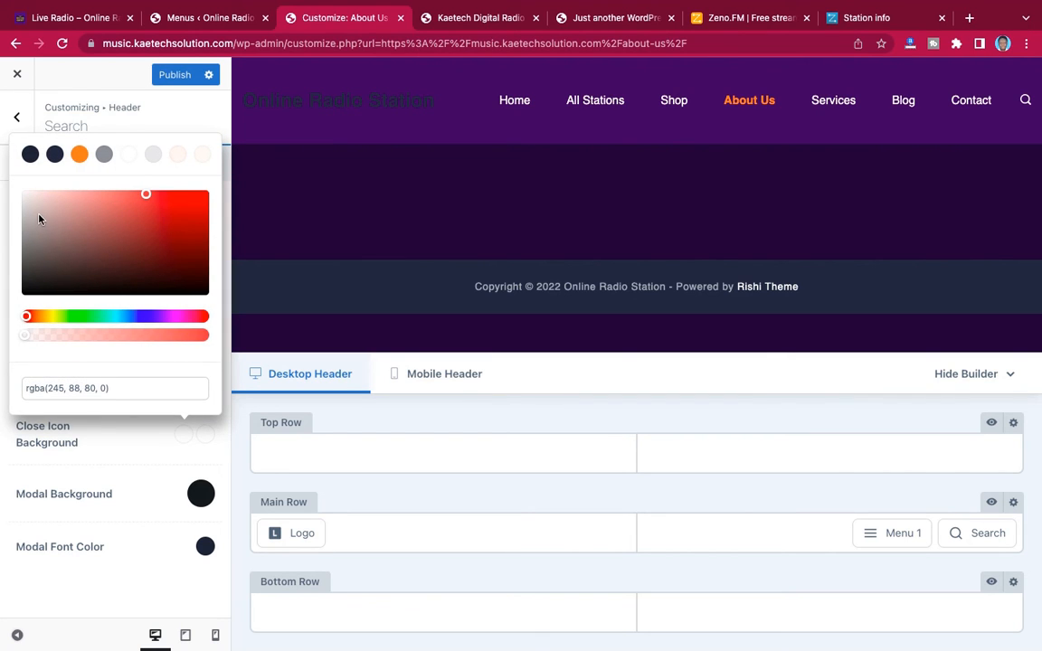
left_click_drag(39, 209, 110, 194)
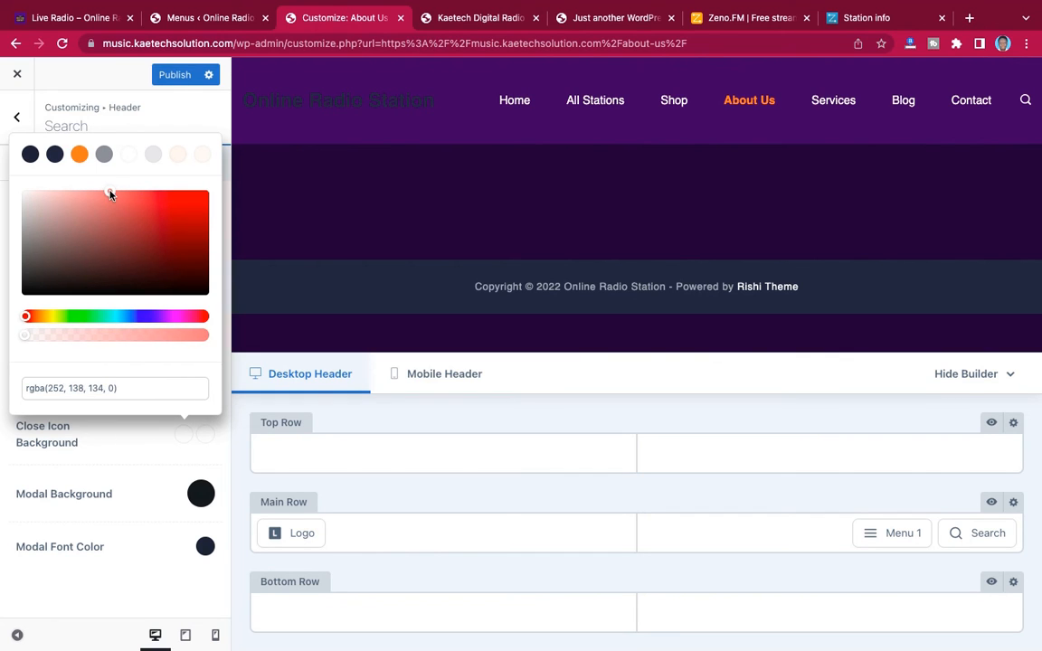
left_click_drag(107, 193, 107, 191)
left_click_drag(28, 316, 40, 318)
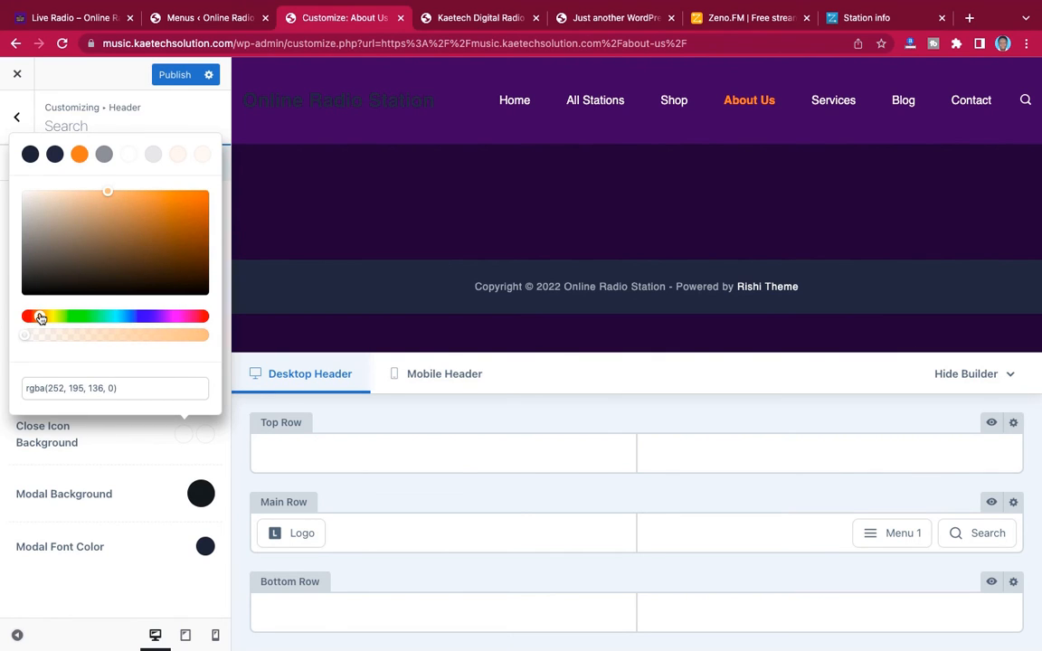
left_click(205, 196)
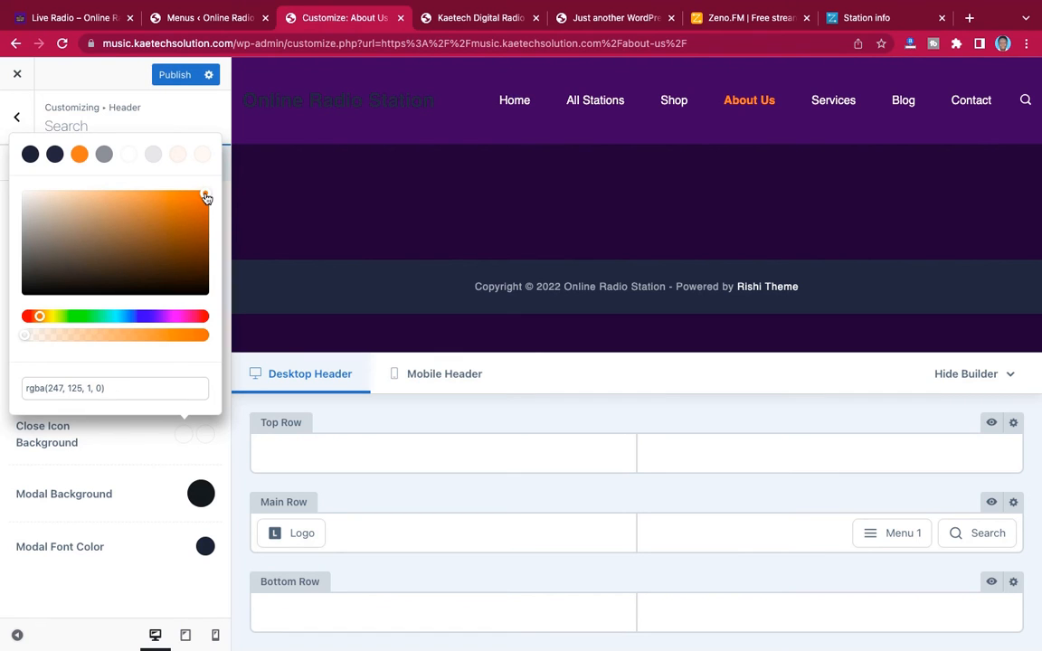
left_click(123, 452)
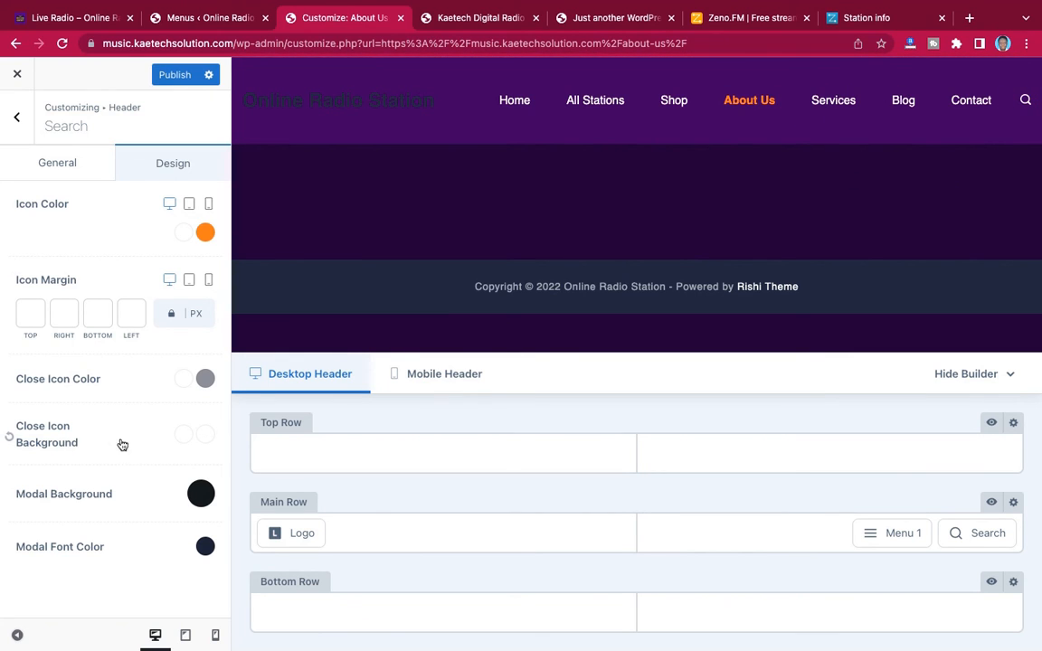
left_click(187, 438)
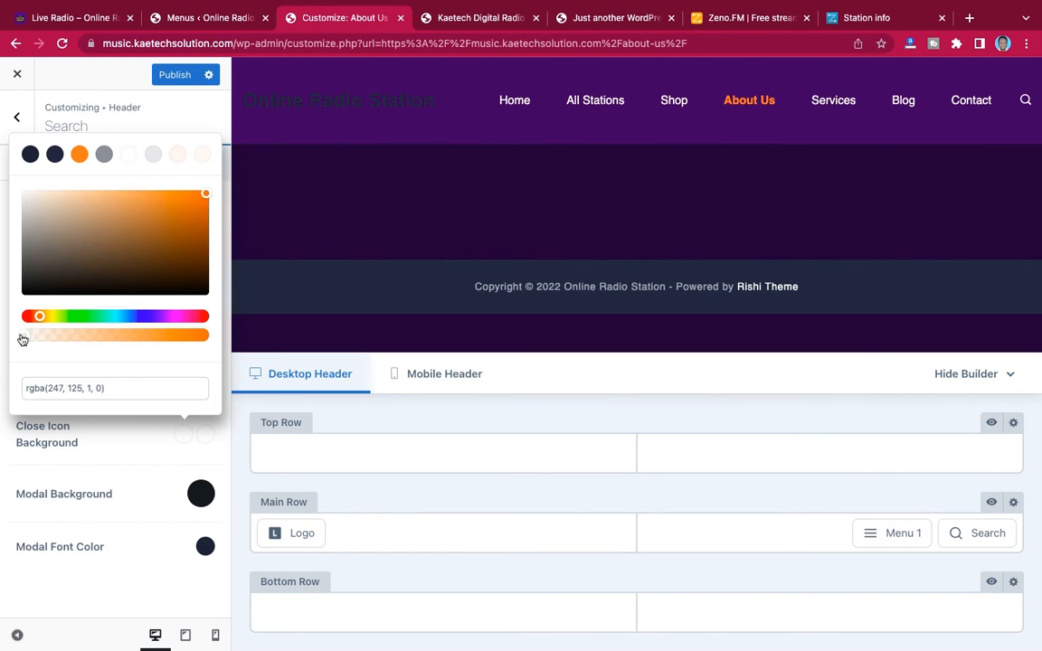
left_click_drag(22, 339, 206, 338)
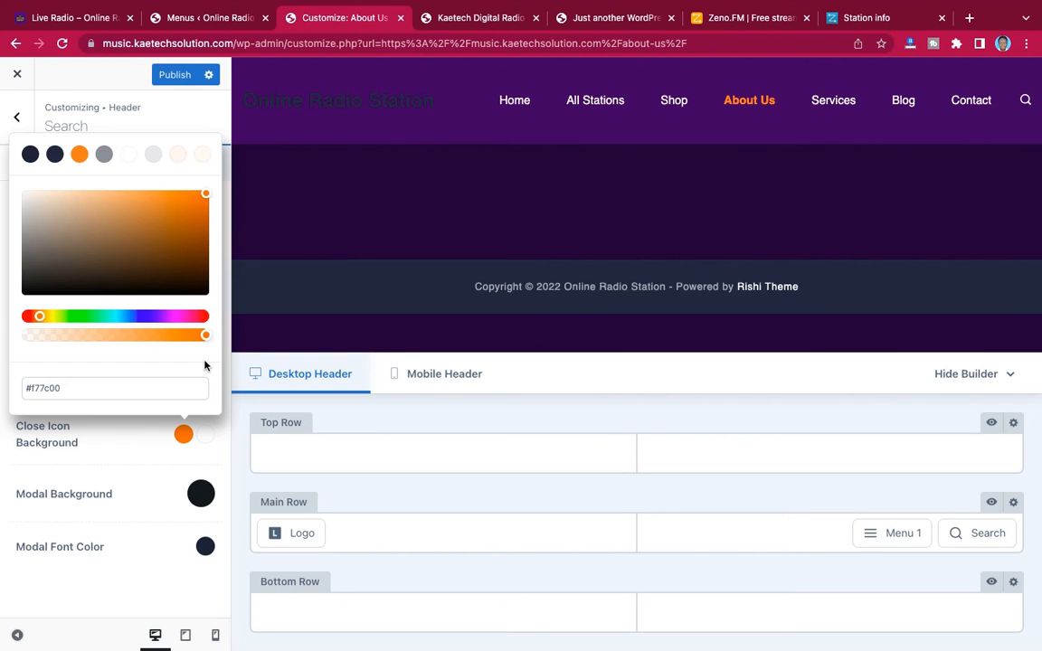
left_click(127, 452)
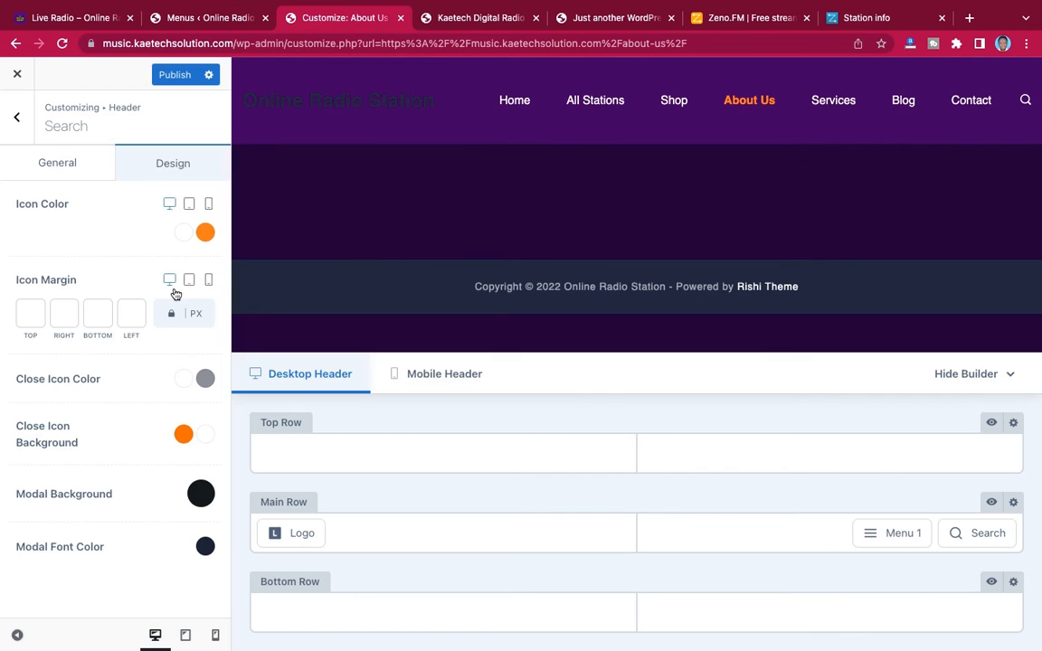
Assign RADIO.png from the media library as the header's Logo and set the Logo Style to Logo only
mouse_move(300, 531)
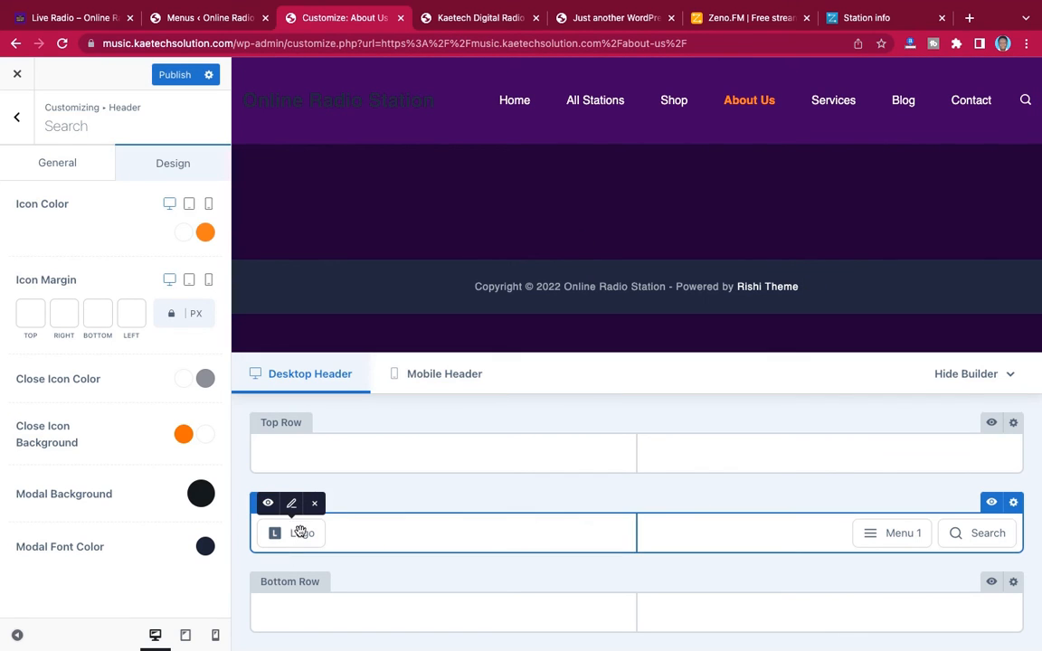
left_click(291, 508)
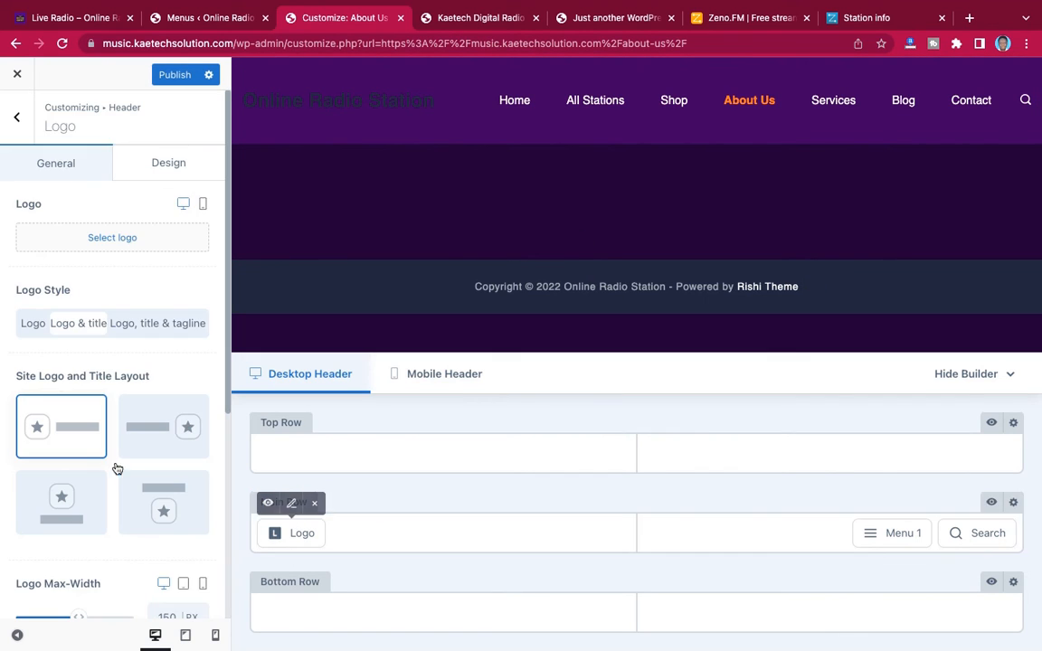
left_click(116, 239)
left_click(78, 228)
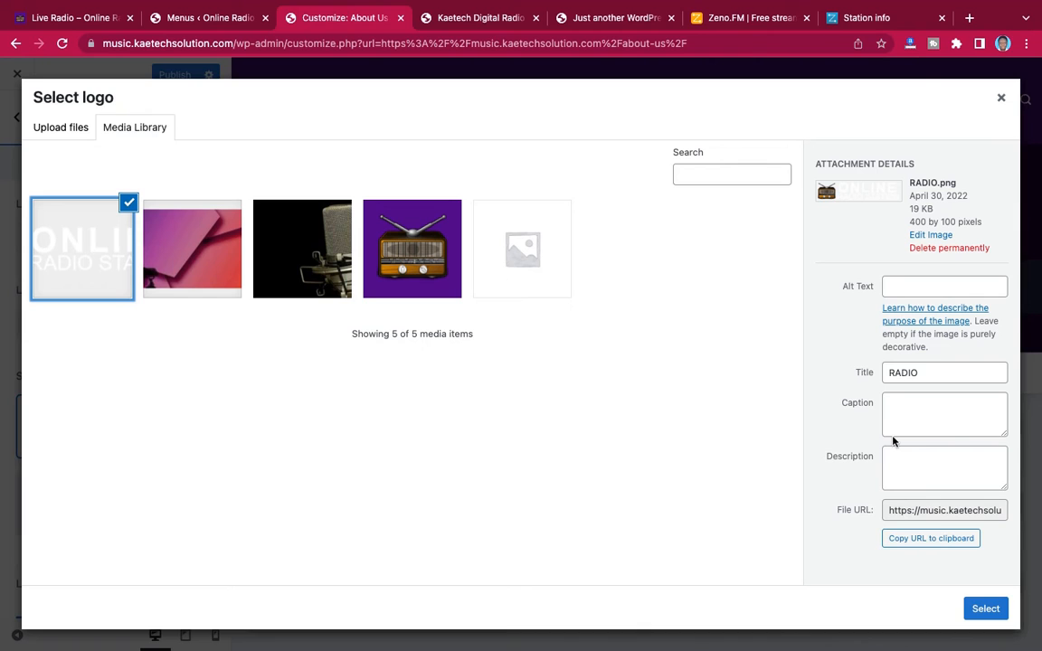
left_click(983, 608)
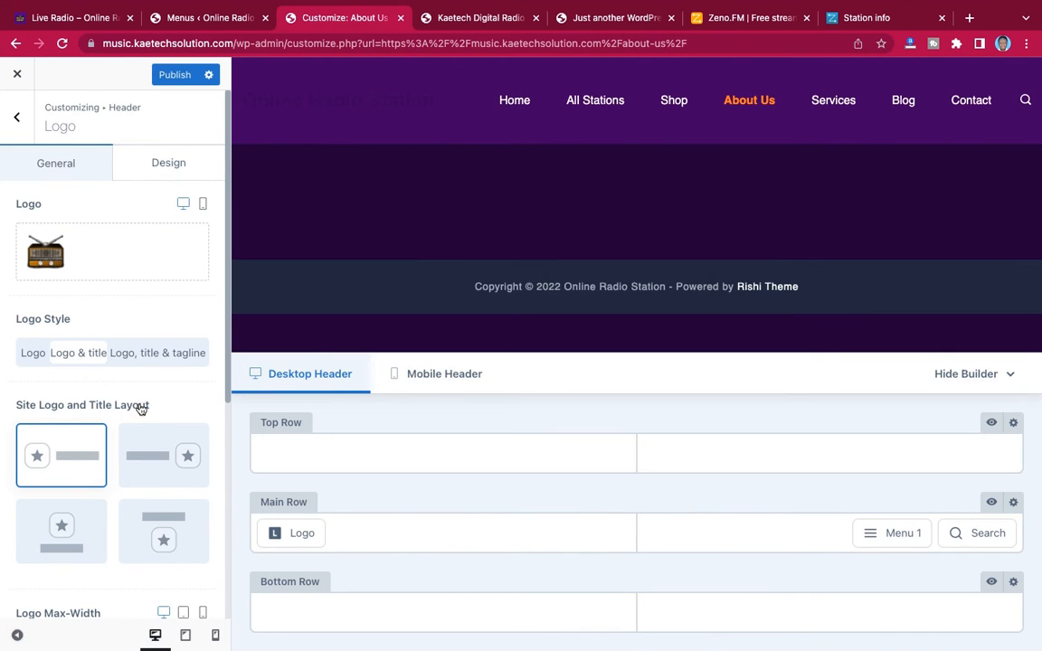
left_click(31, 356)
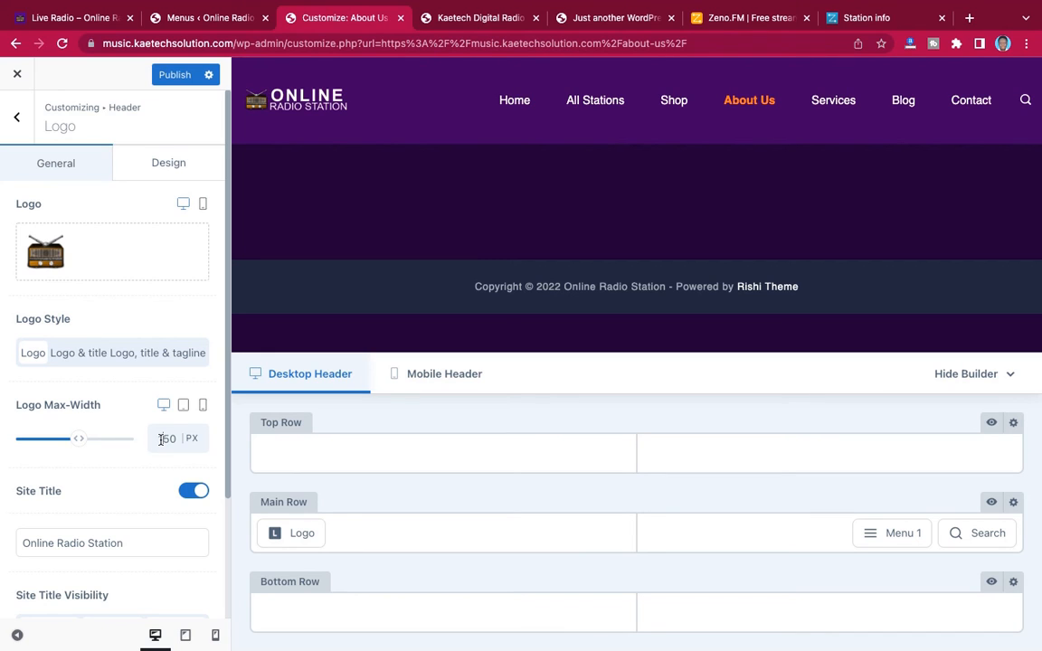
Set the Logo Max-Width to 220 px for desktop and compare the logo with the Live Radio reference site
type("2")
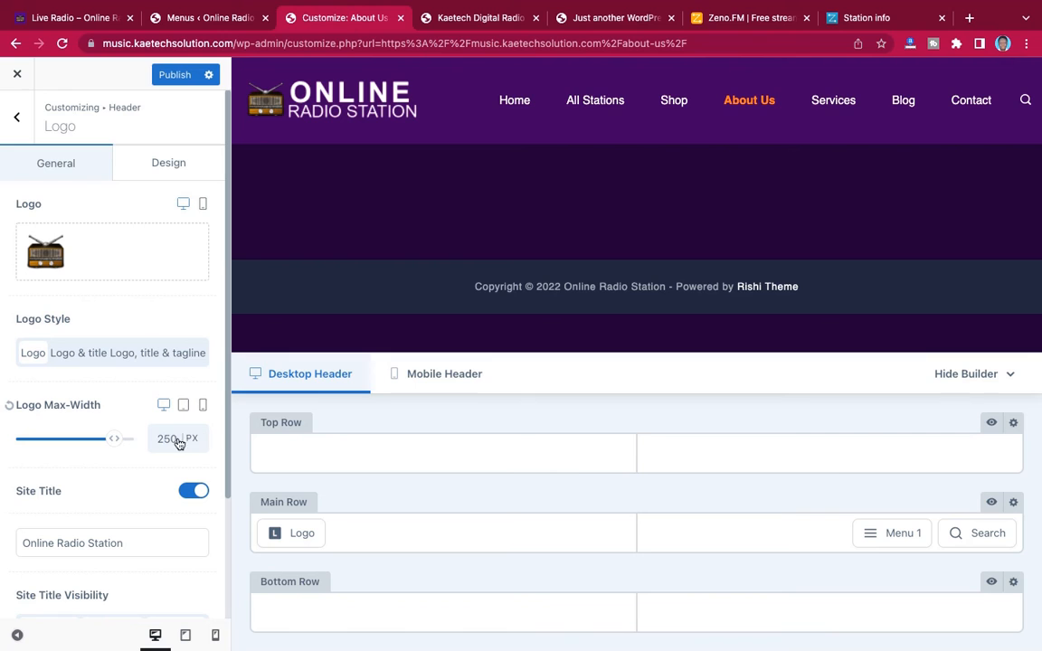
key("Delete")
type("2")
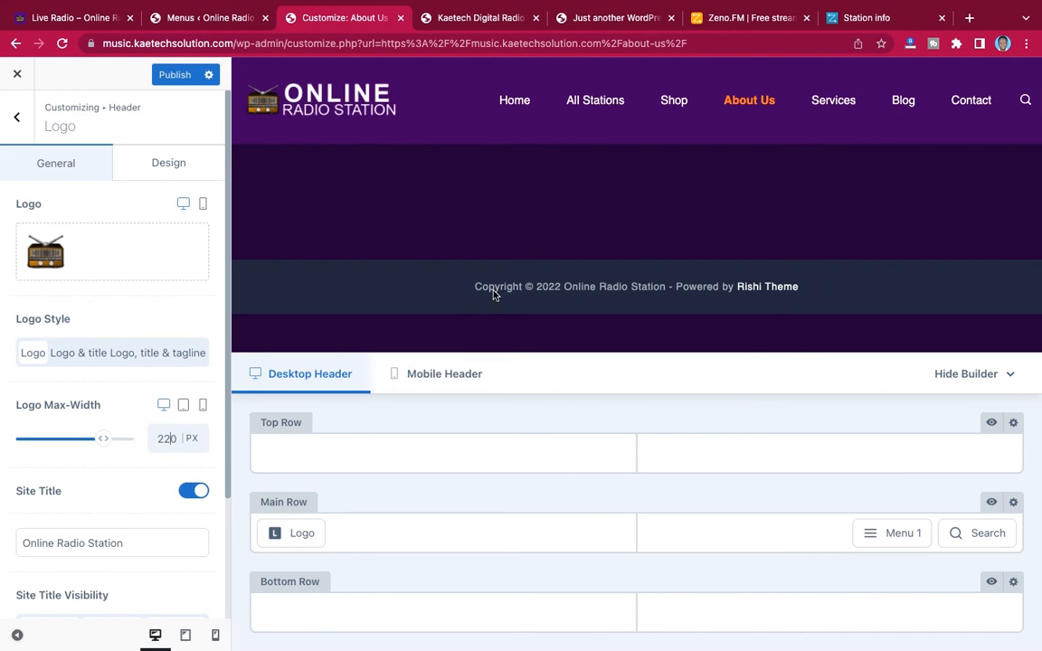
left_click(50, 18)
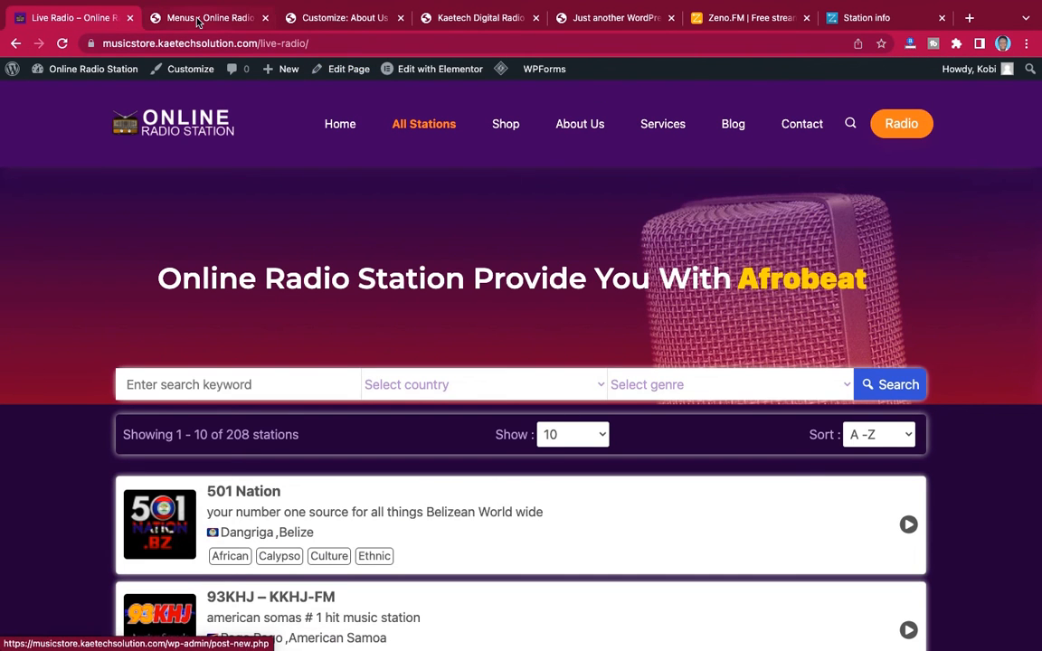
left_click(317, 20)
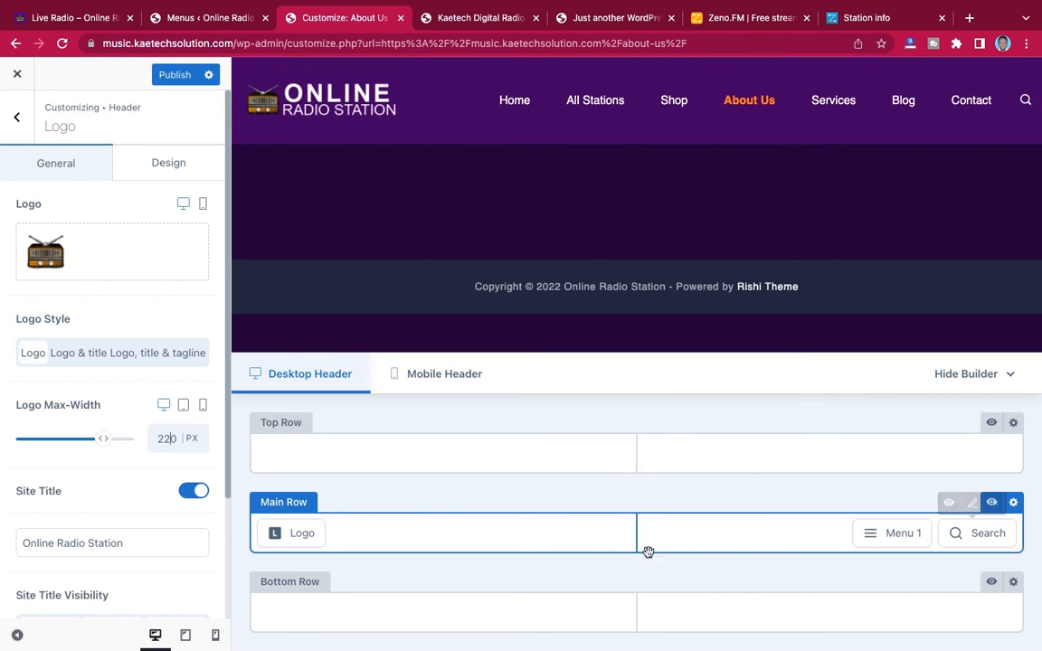
Add a Button element after Search in the header's Main Row and set its label to Radio
left_click(17, 113)
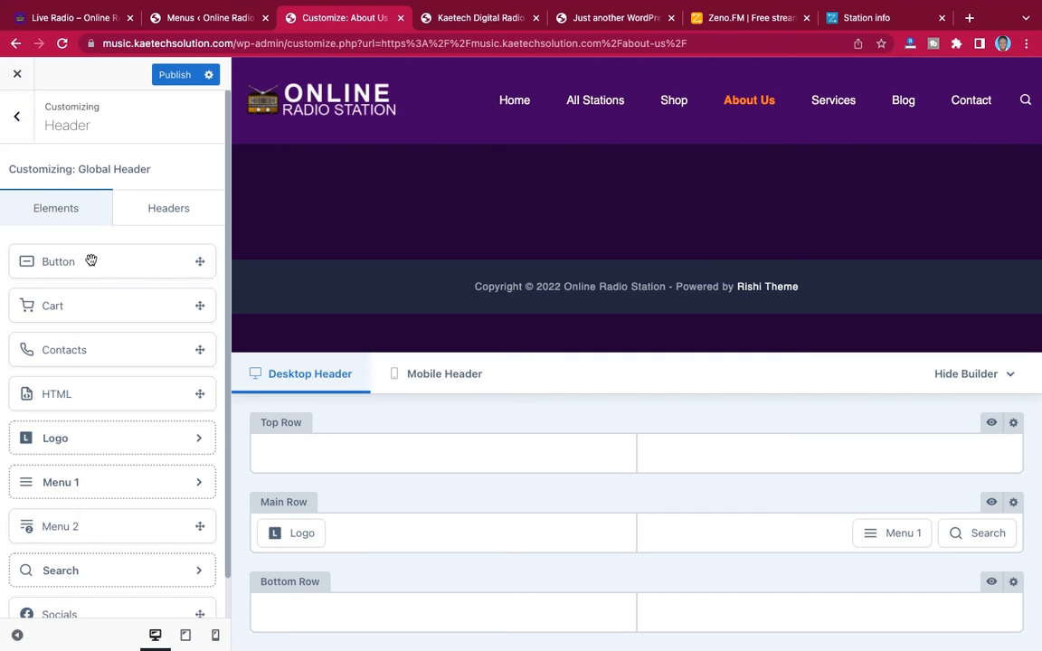
left_click_drag(90, 263, 970, 538)
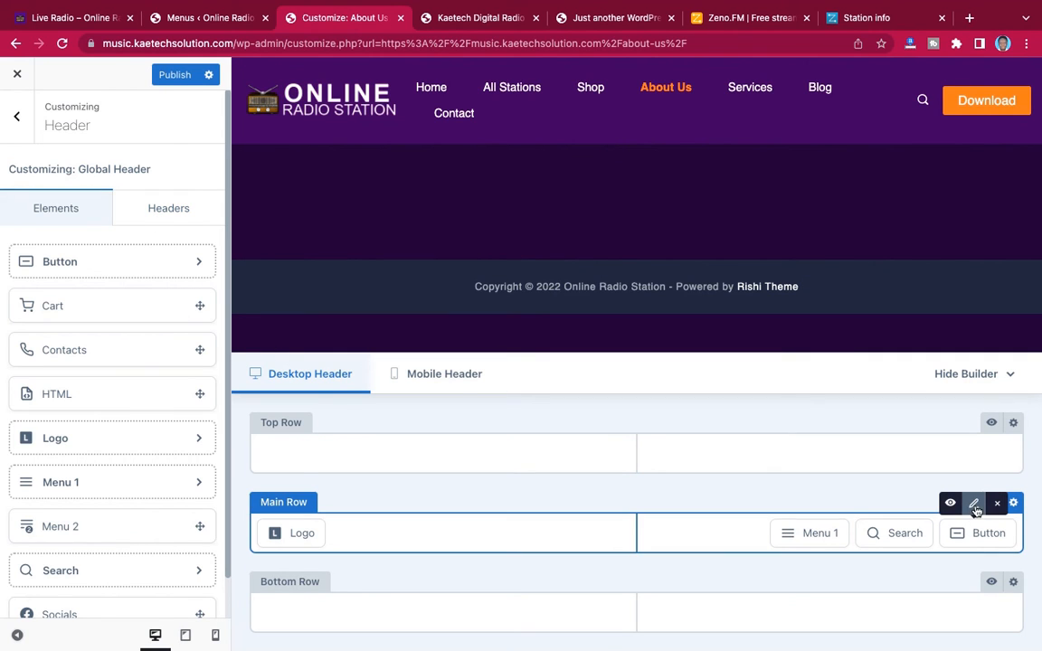
left_click(974, 511)
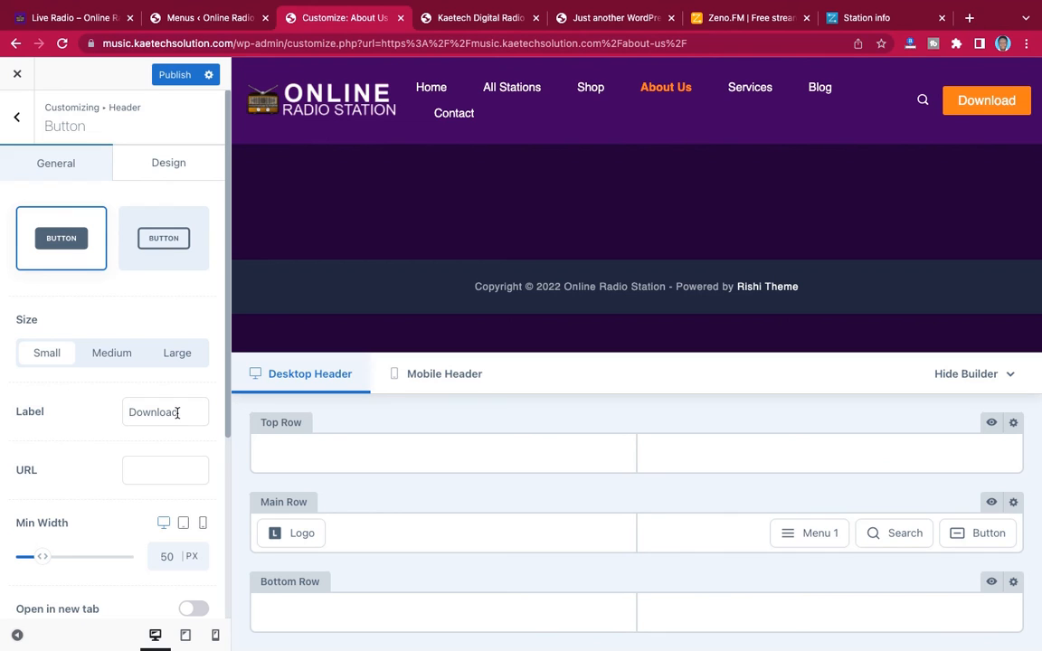
left_click_drag(176, 412, 100, 412)
type("Rad")
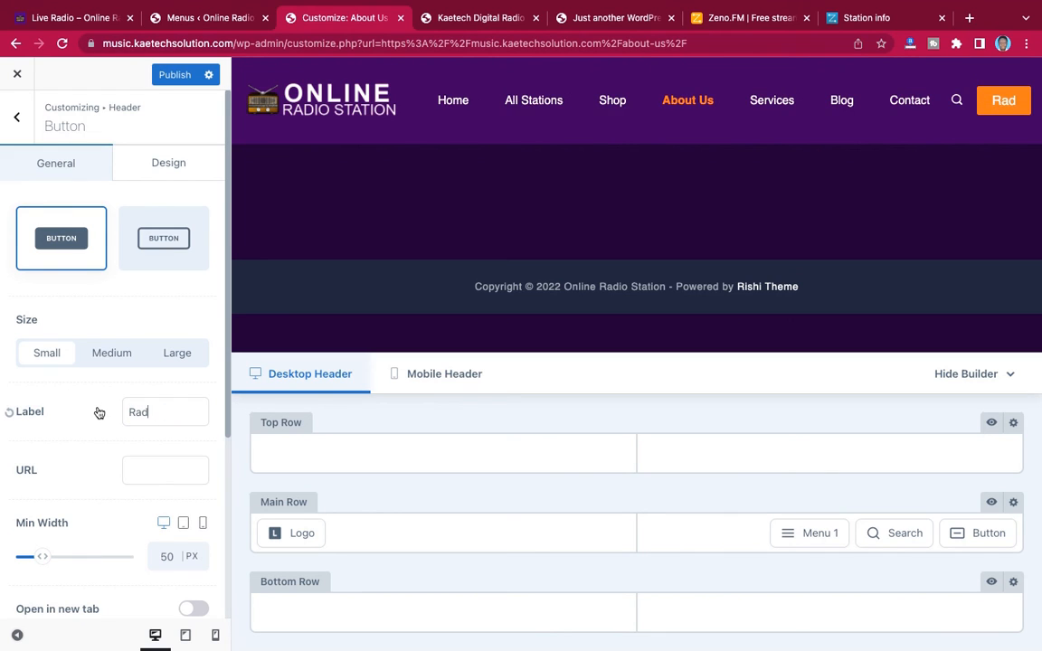
type("io")
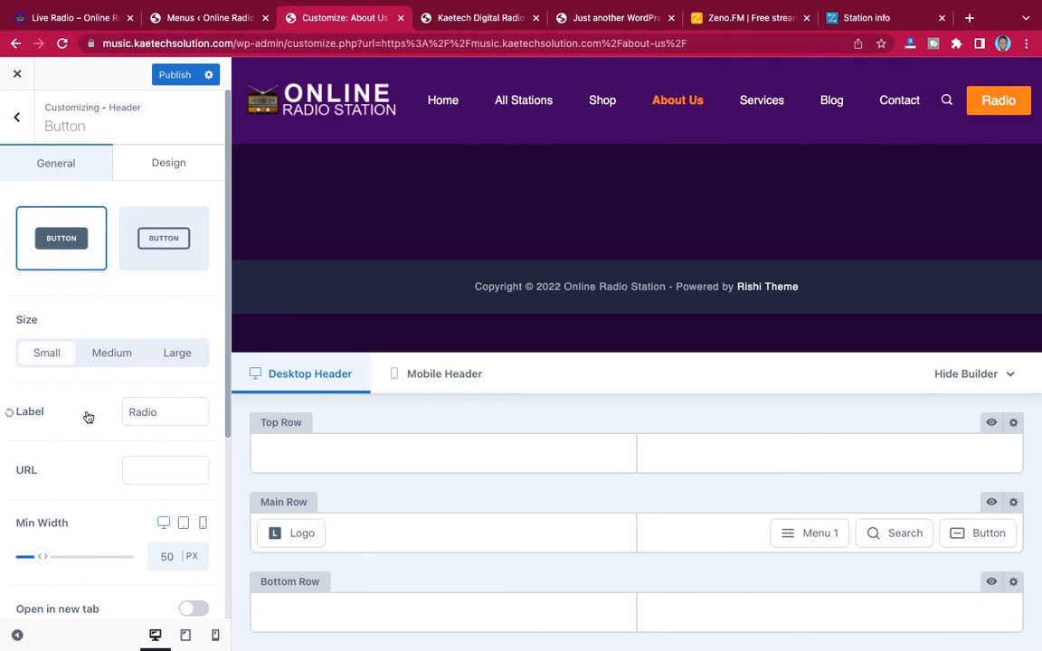
scroll(81, 471, "down", 5)
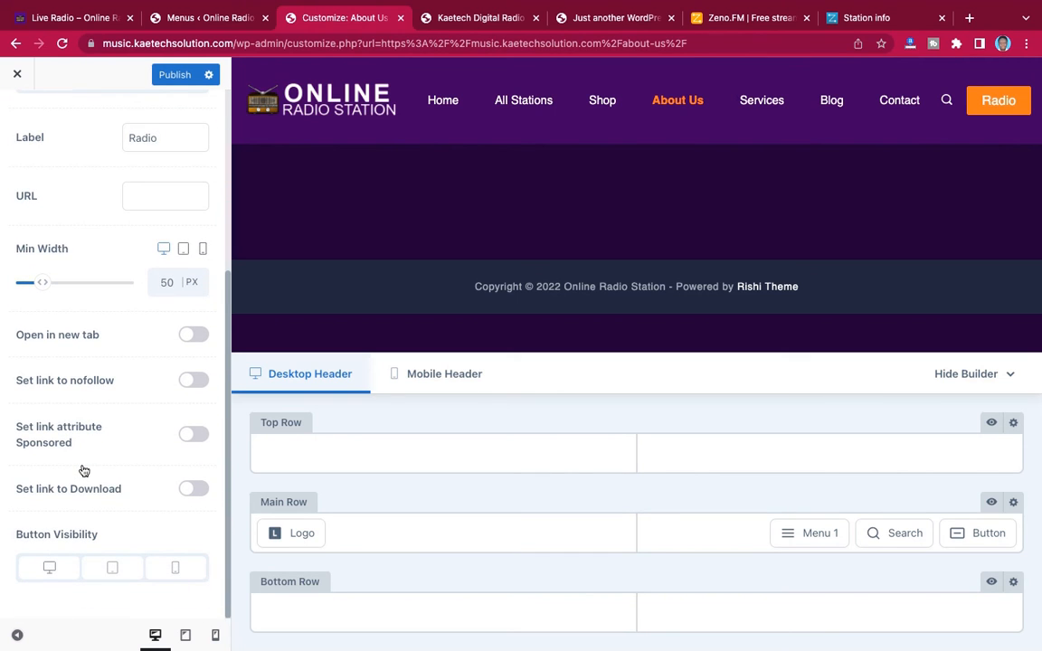
scroll(83, 471, "up", 5)
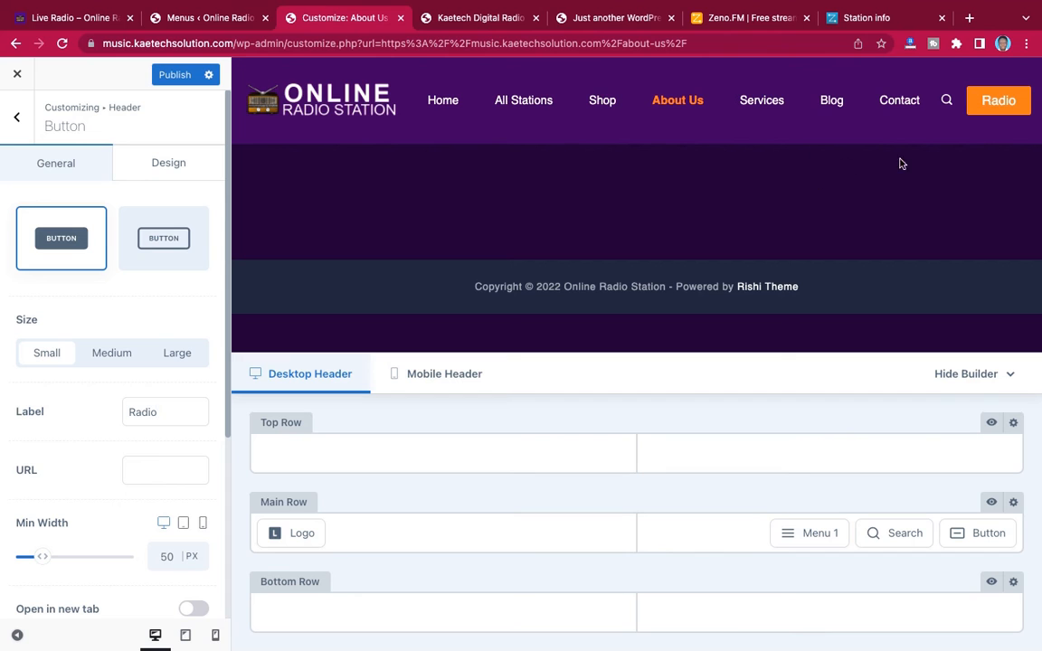
Examine the header on the Live Radio reference site, the reloaded Kaetech Digital Radio station page and the About Us page
left_click(71, 19)
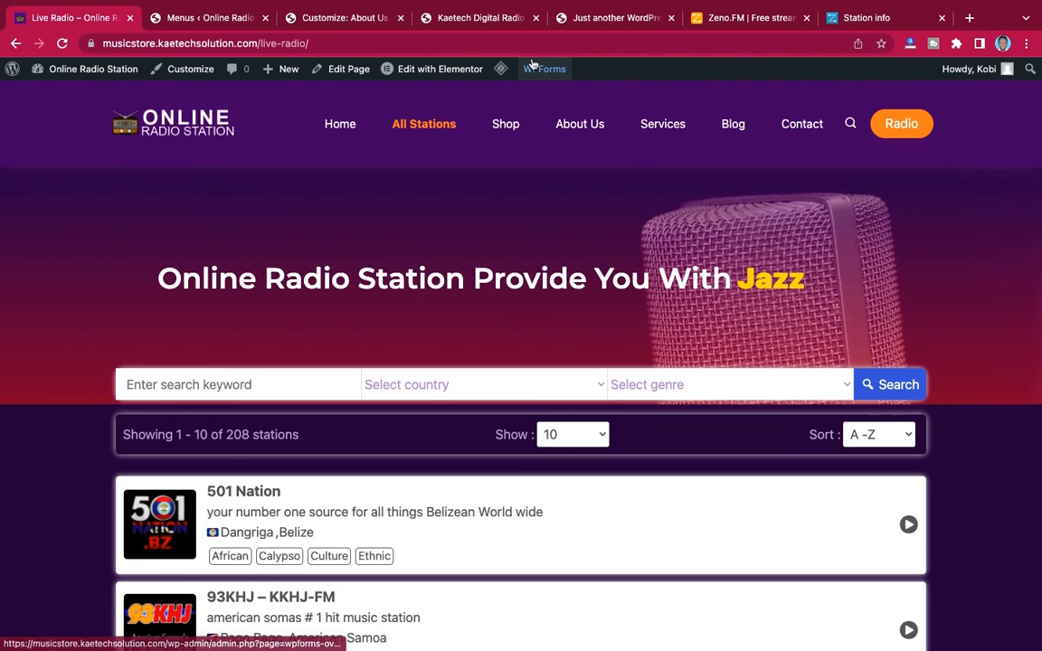
left_click(348, 17)
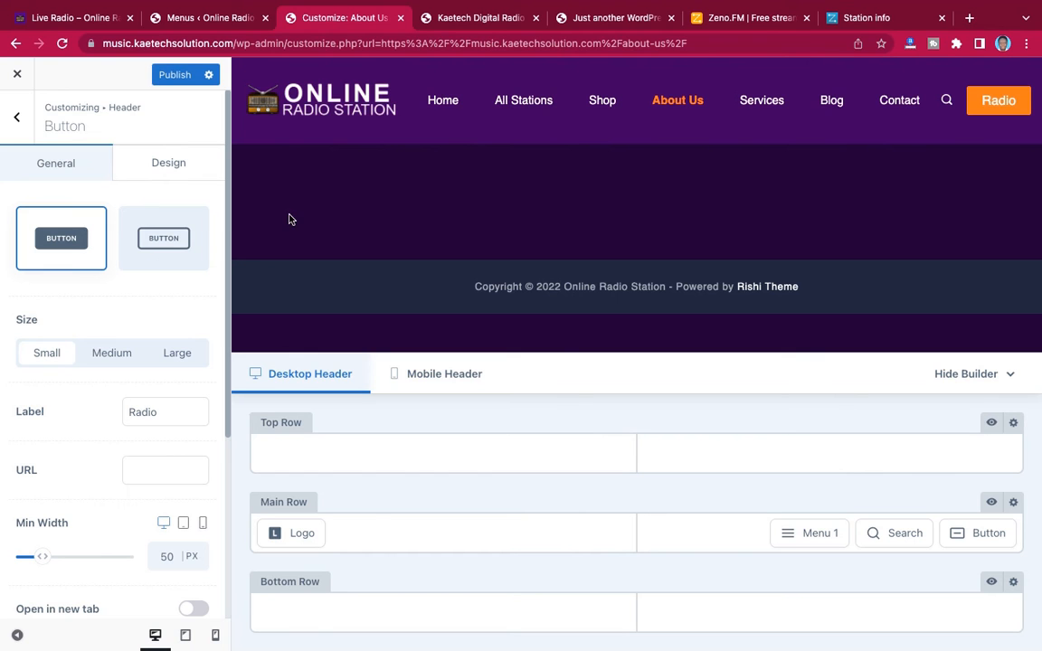
left_click(442, 18)
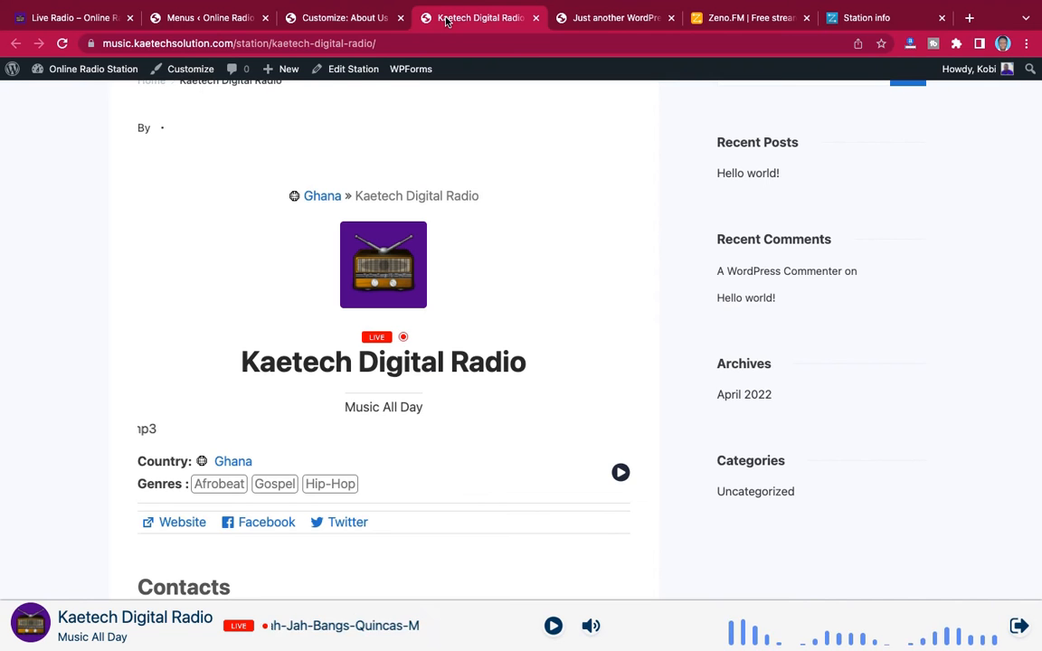
scroll(345, 203, "up", 5)
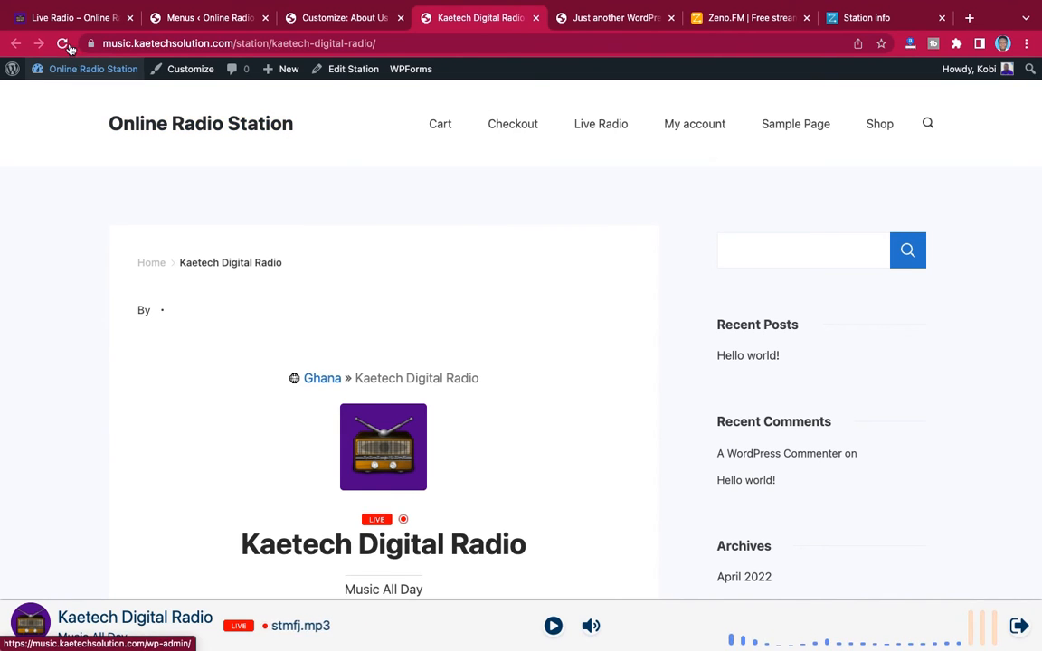
left_click(63, 44)
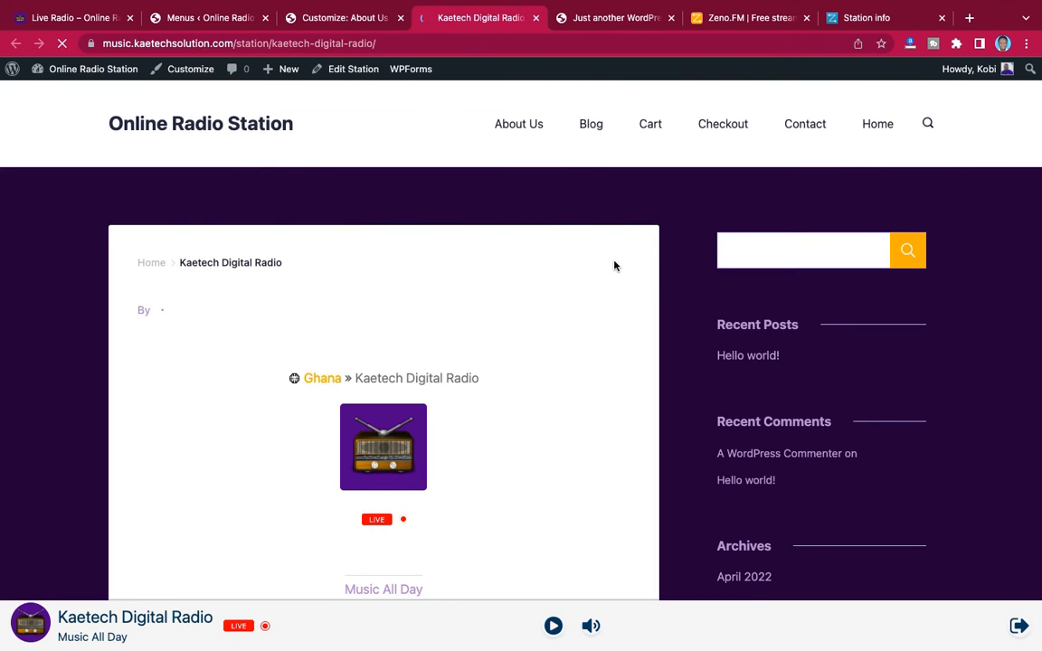
scroll(614, 265, "down", 5)
scroll(614, 265, "up", 5)
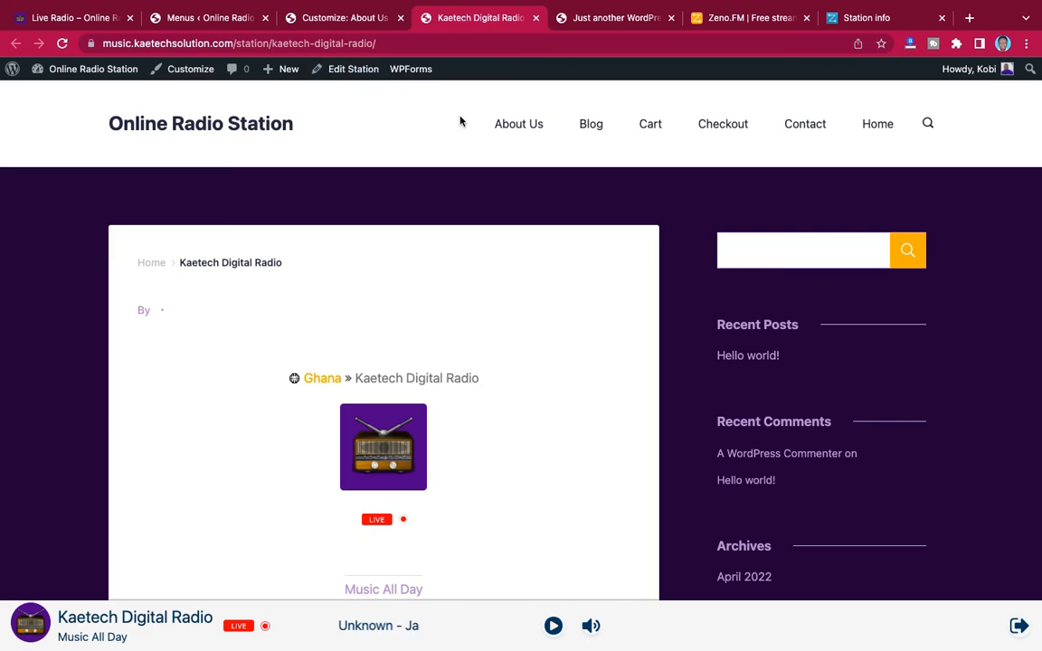
left_click(525, 126)
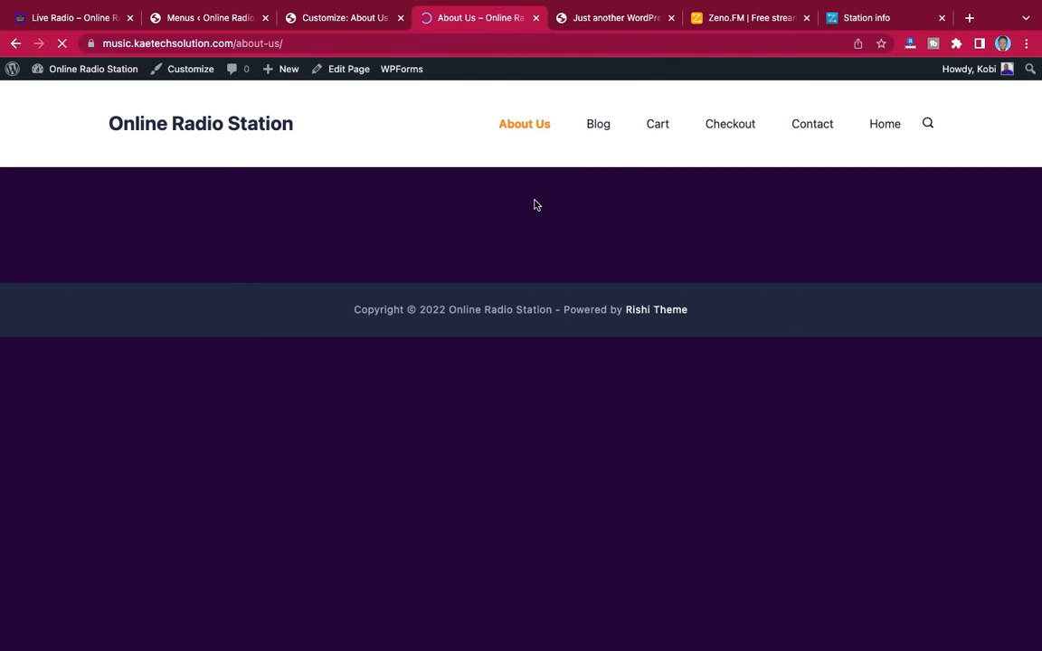
Publish the customizer's header changes and reload the About Us page to check the header
left_click(281, 18)
left_click(178, 79)
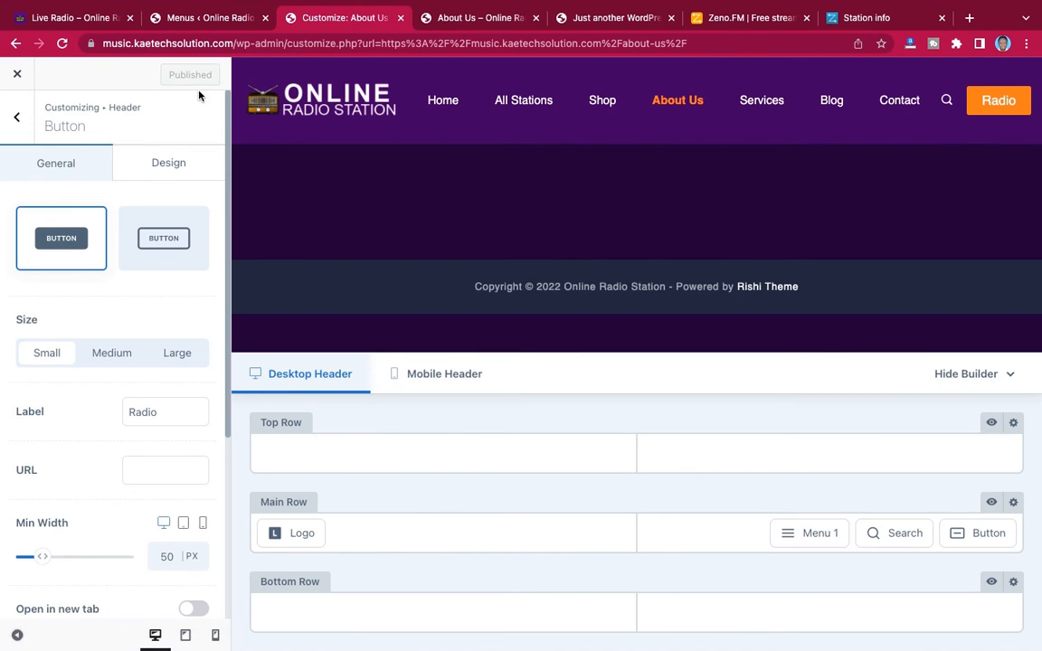
left_click(466, 19)
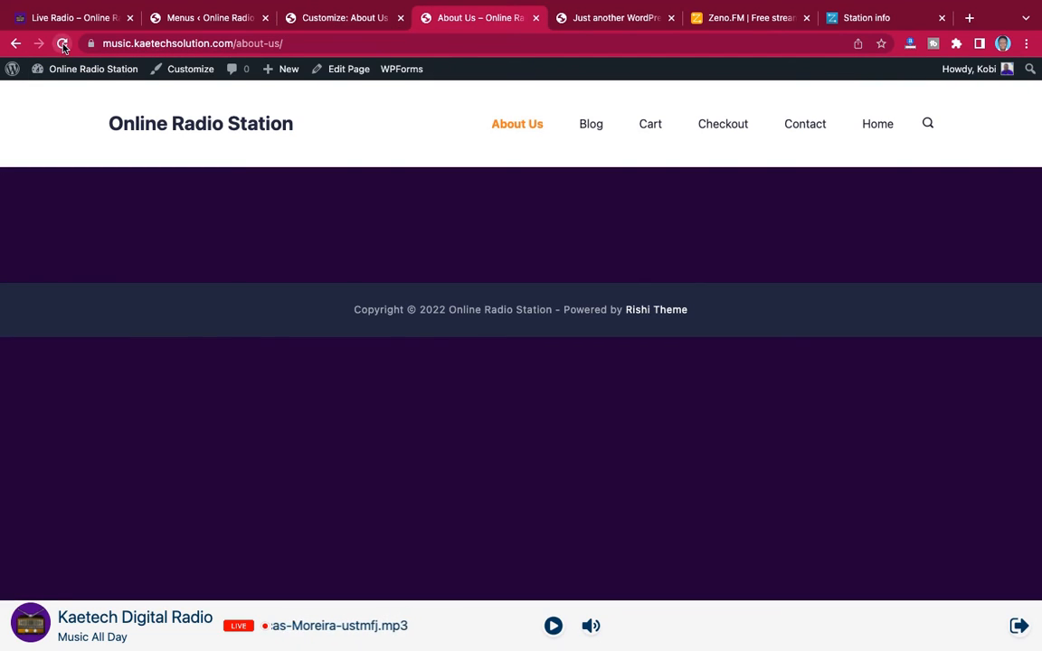
left_click(62, 44)
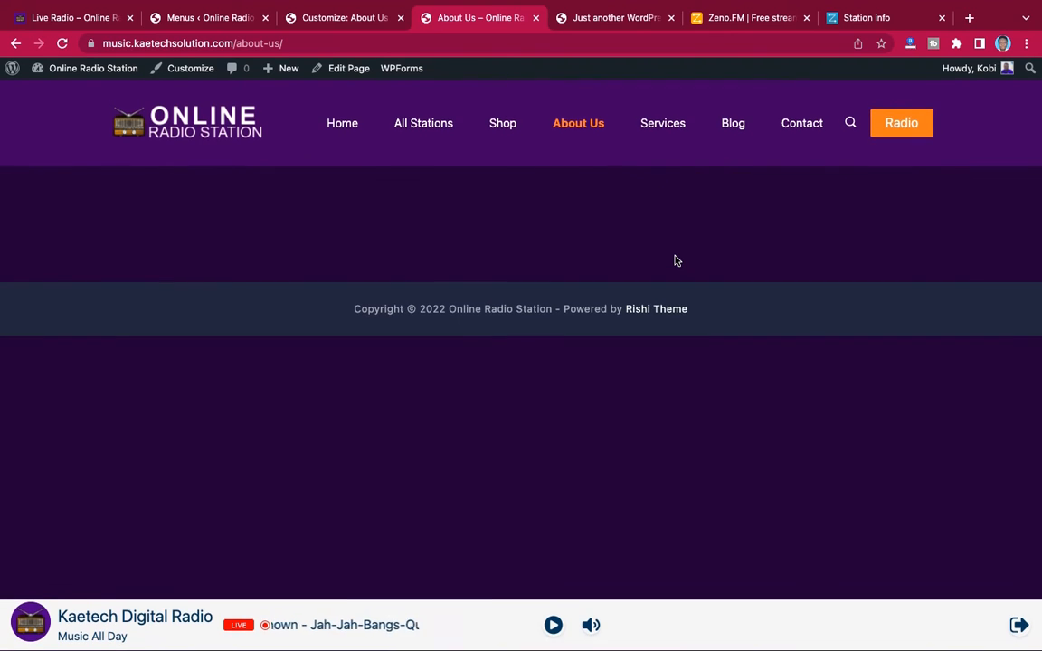
Copy the All Stations link address from the About Us page and set it as the header Radio button's URL
right_click(421, 125)
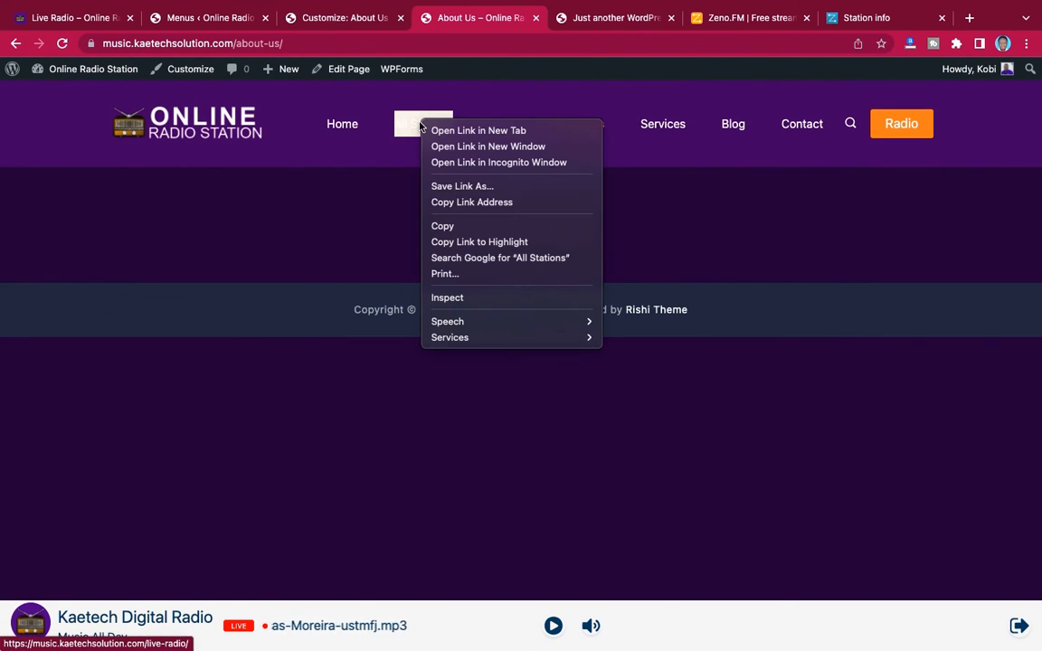
left_click(473, 203)
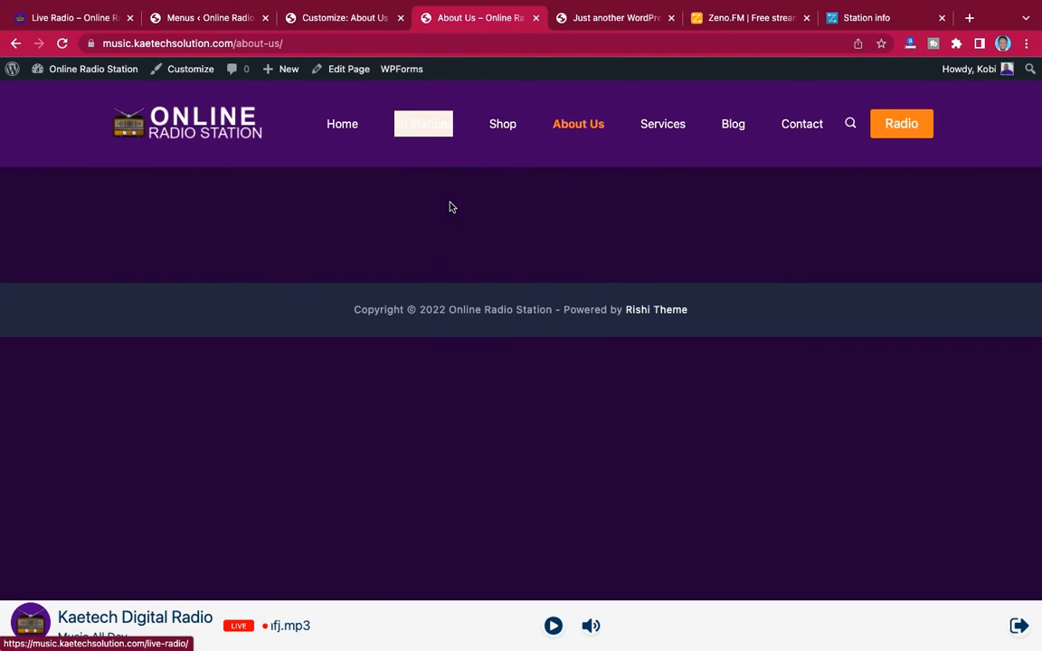
left_click(403, 169)
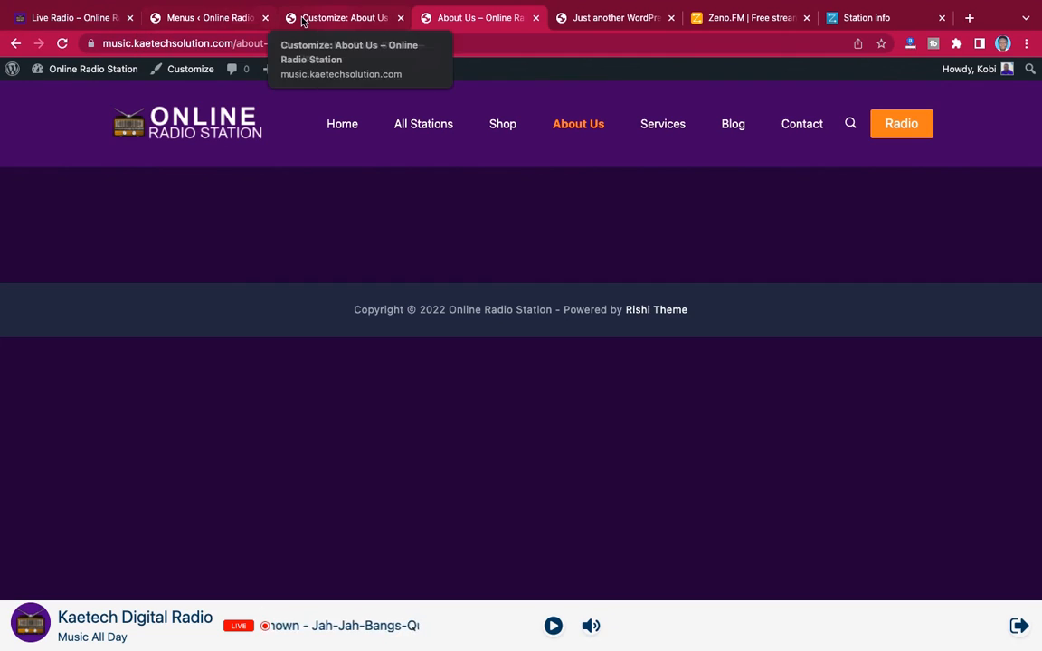
left_click(337, 18)
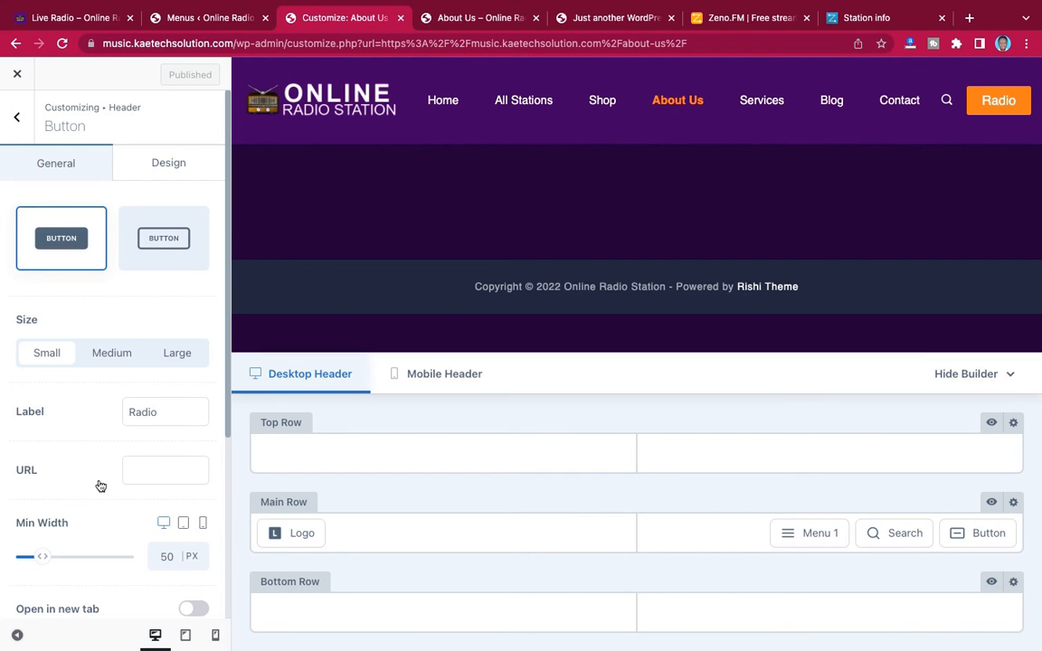
scroll(54, 443, "down", 3)
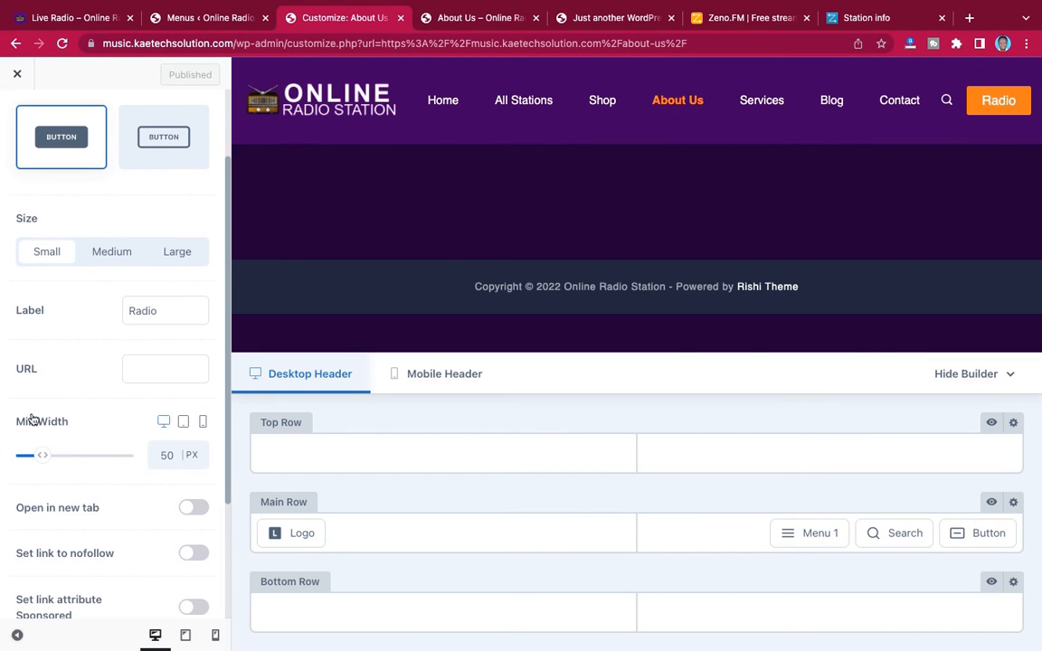
left_click(159, 375)
key("ctrl+v")
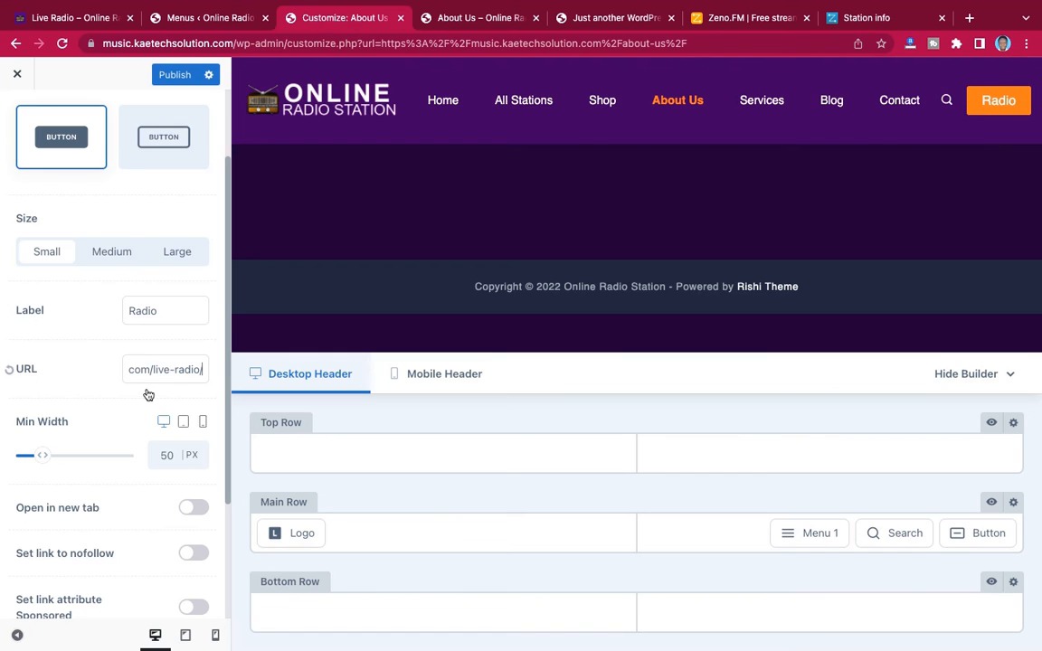
scroll(143, 440, "down", 4)
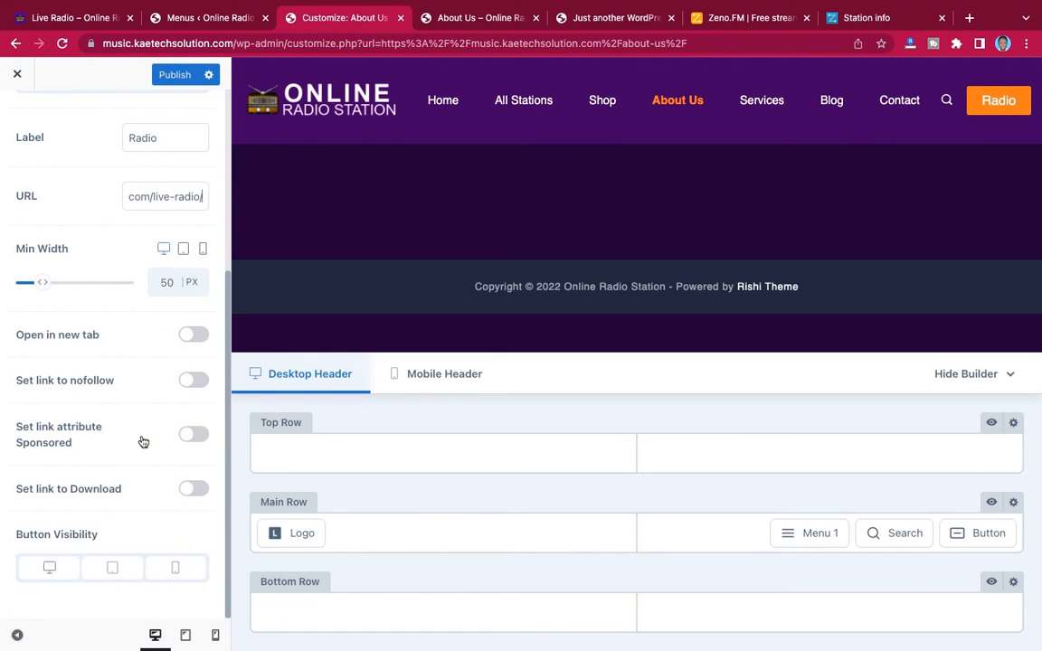
scroll(143, 441, "up", 6)
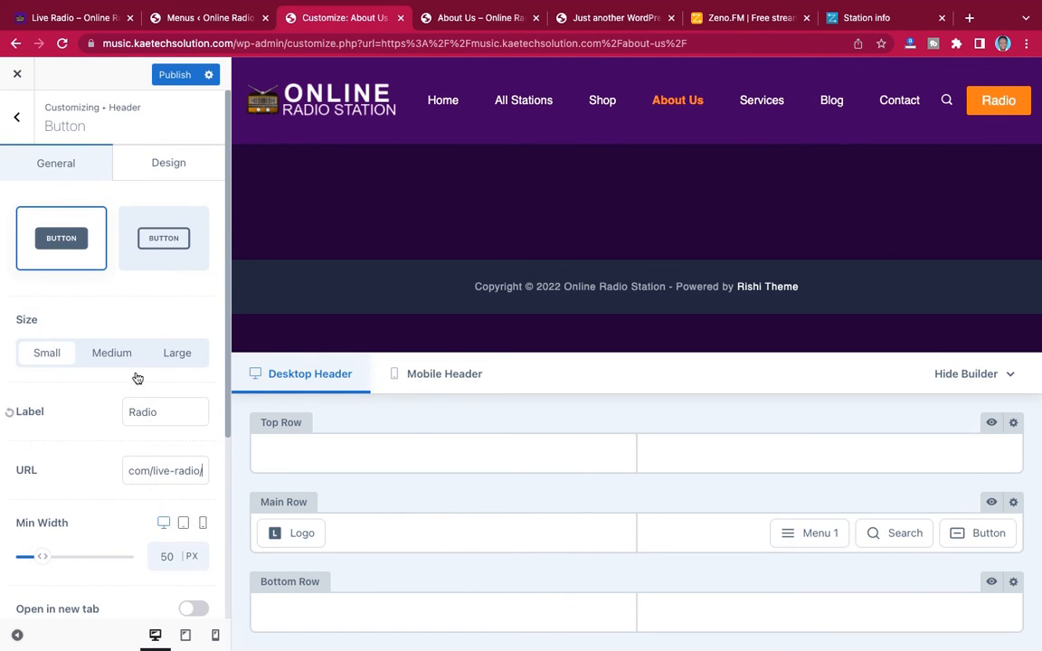
Set the header Radio button's border radius to 50 px on all corners and publish the change
left_click(150, 162)
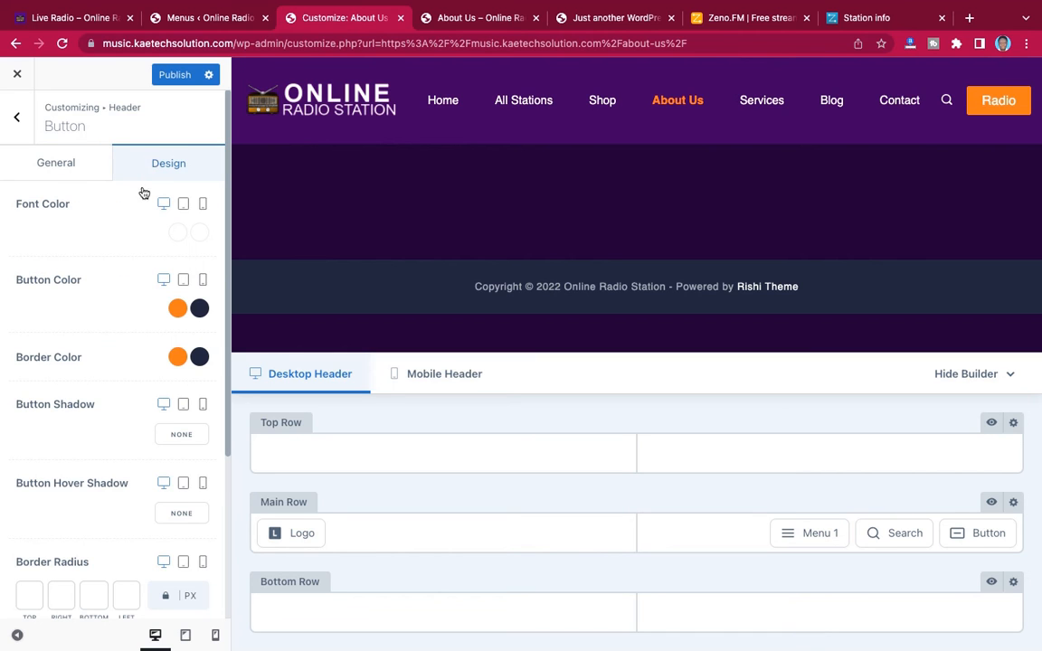
scroll(130, 324, "down", 5)
scroll(129, 325, "up", 1)
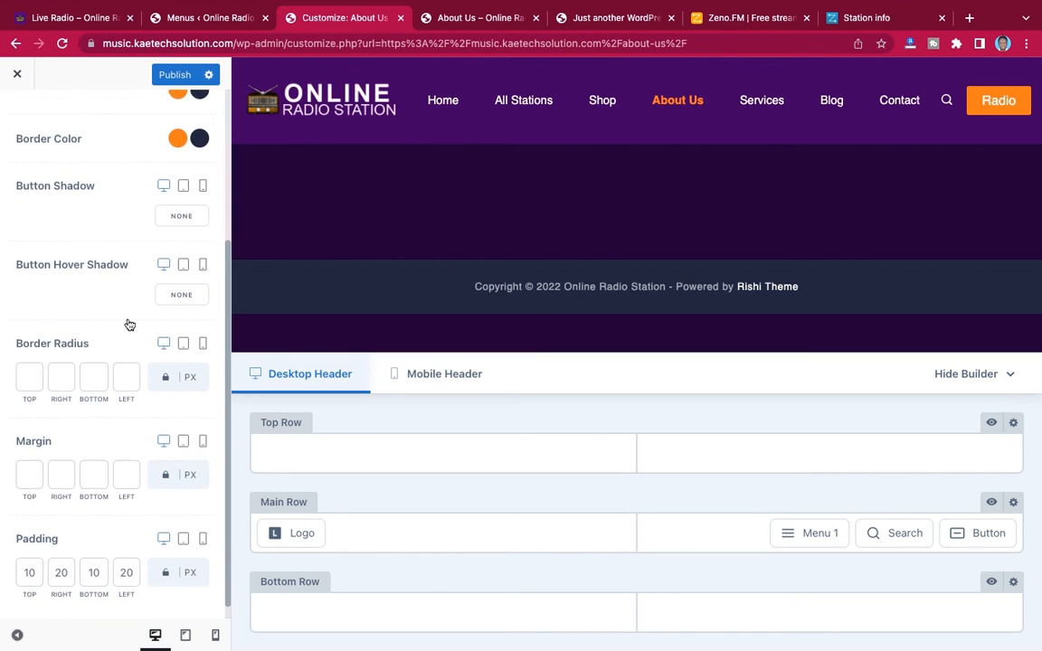
scroll(129, 326, "down", 1)
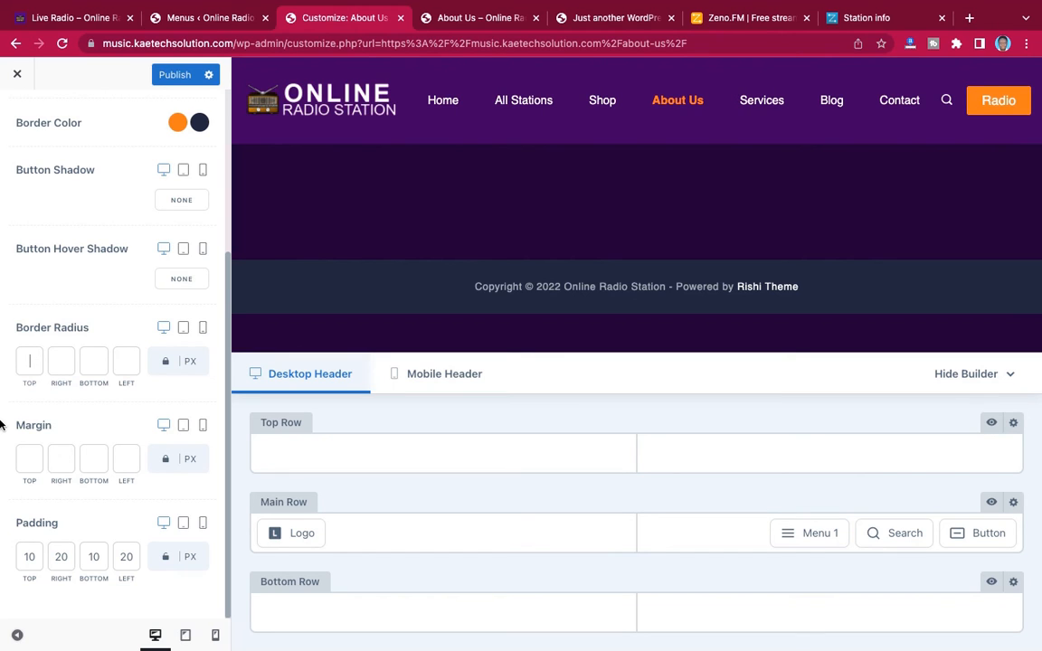
type("50")
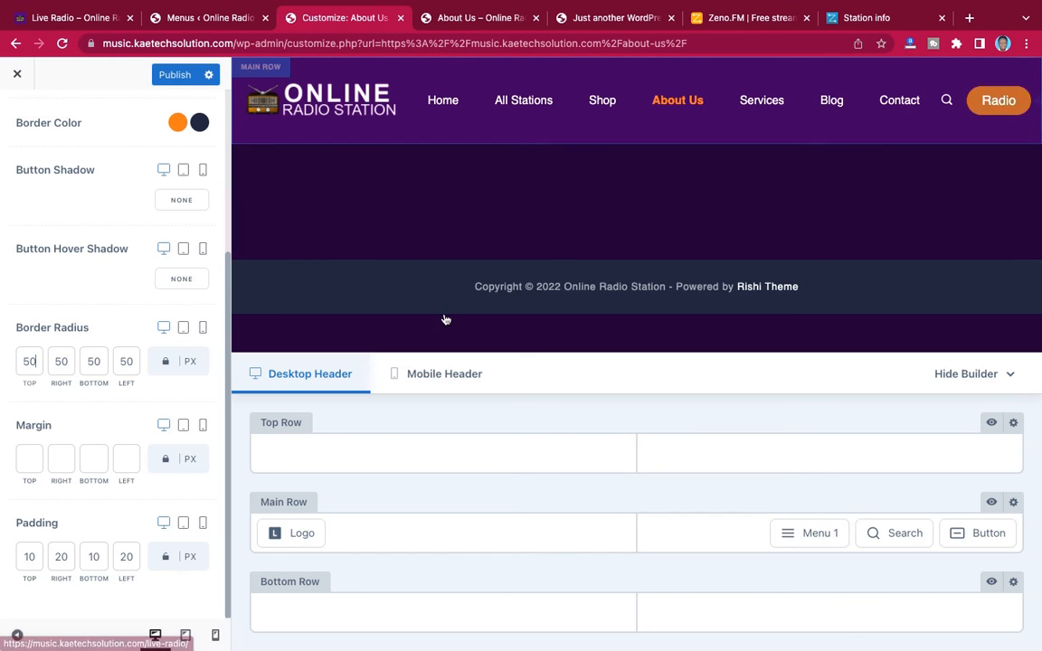
scroll(84, 204, "up", 5)
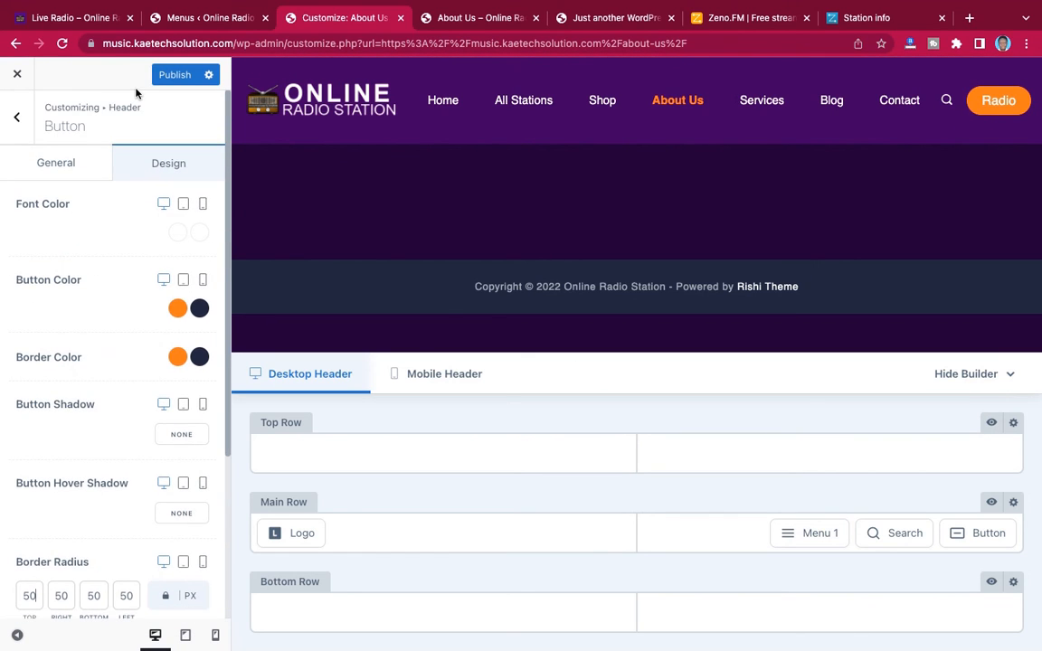
left_click(175, 80)
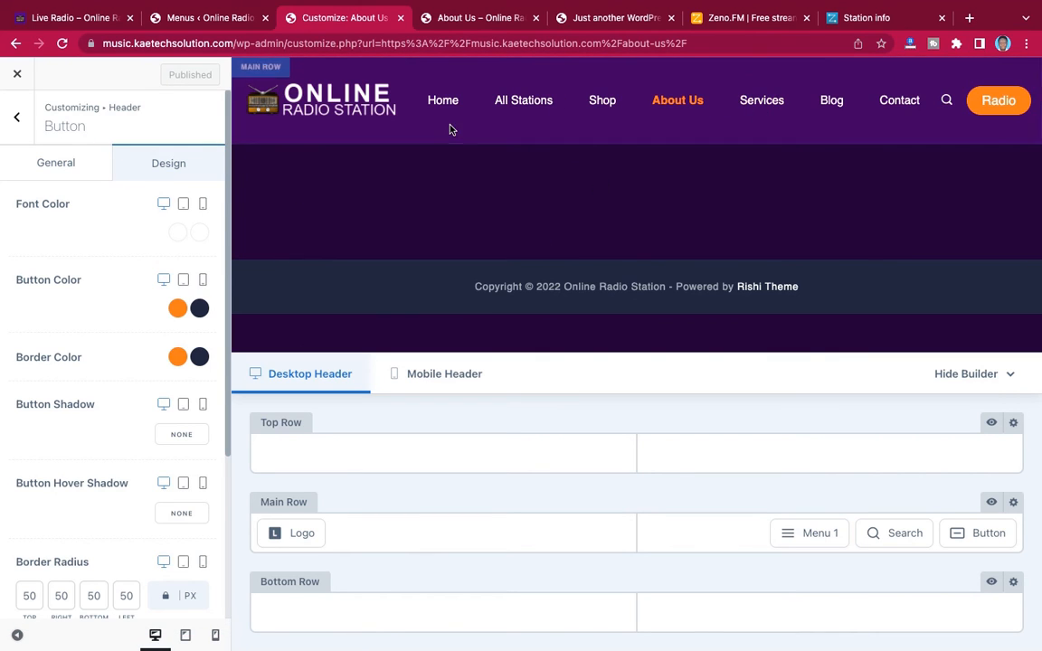
Examine the Container settings in the theme's general Layouts options
left_click(19, 121)
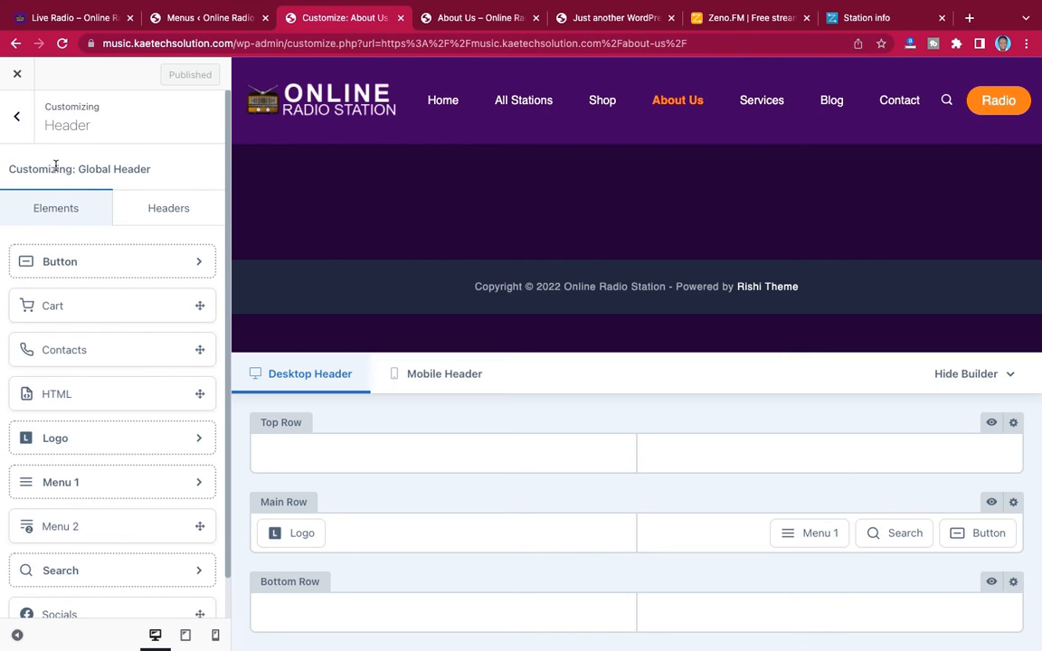
left_click(25, 132)
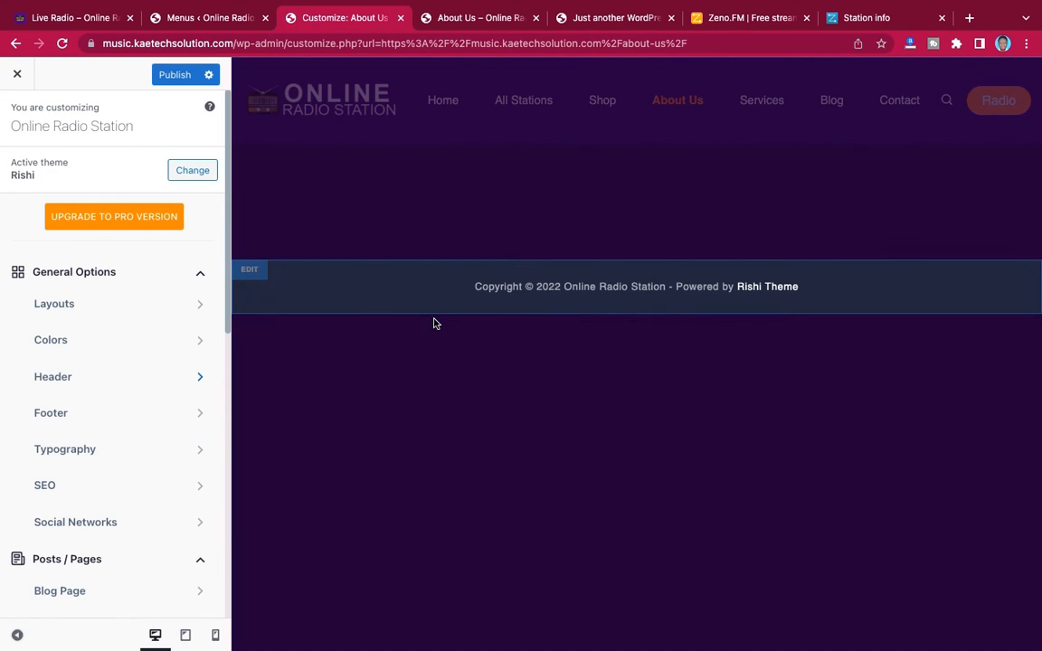
left_click(133, 310)
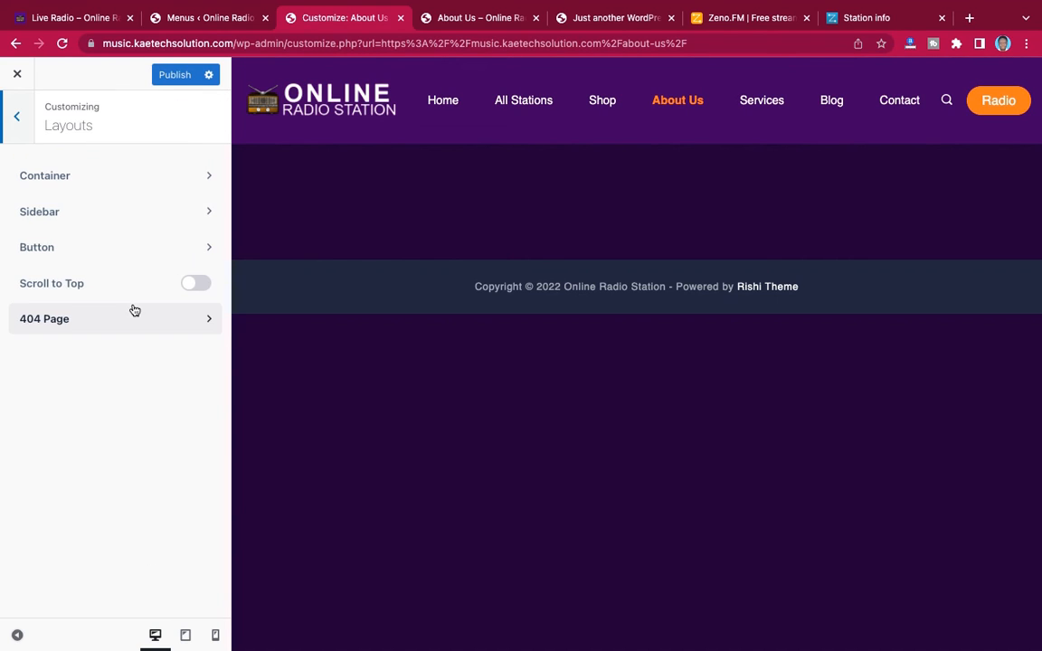
left_click(110, 166)
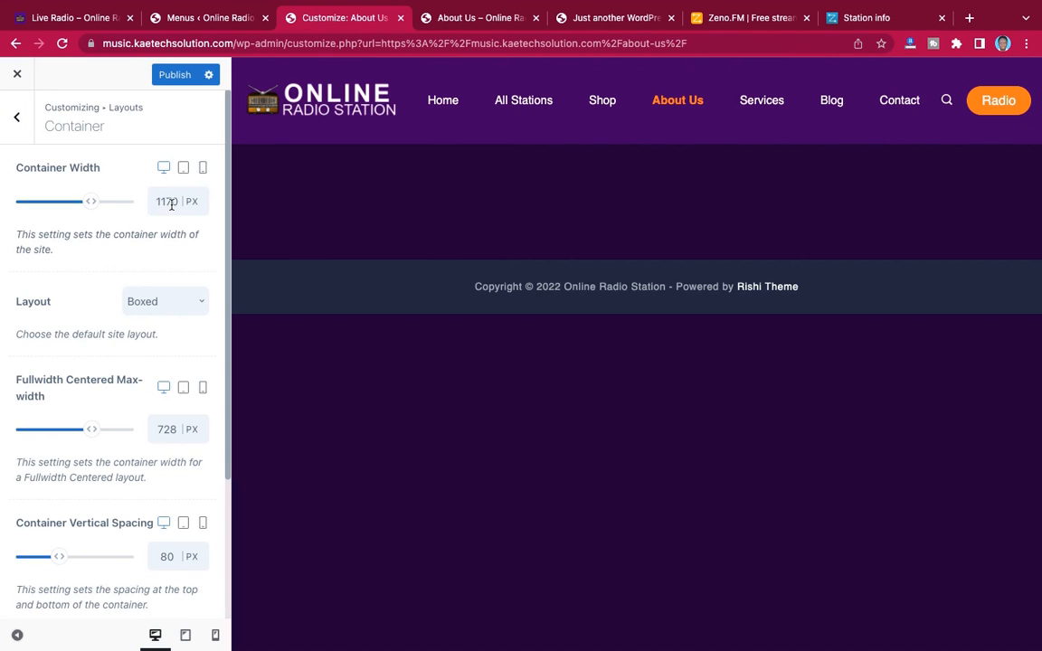
scroll(125, 350, "down", 4)
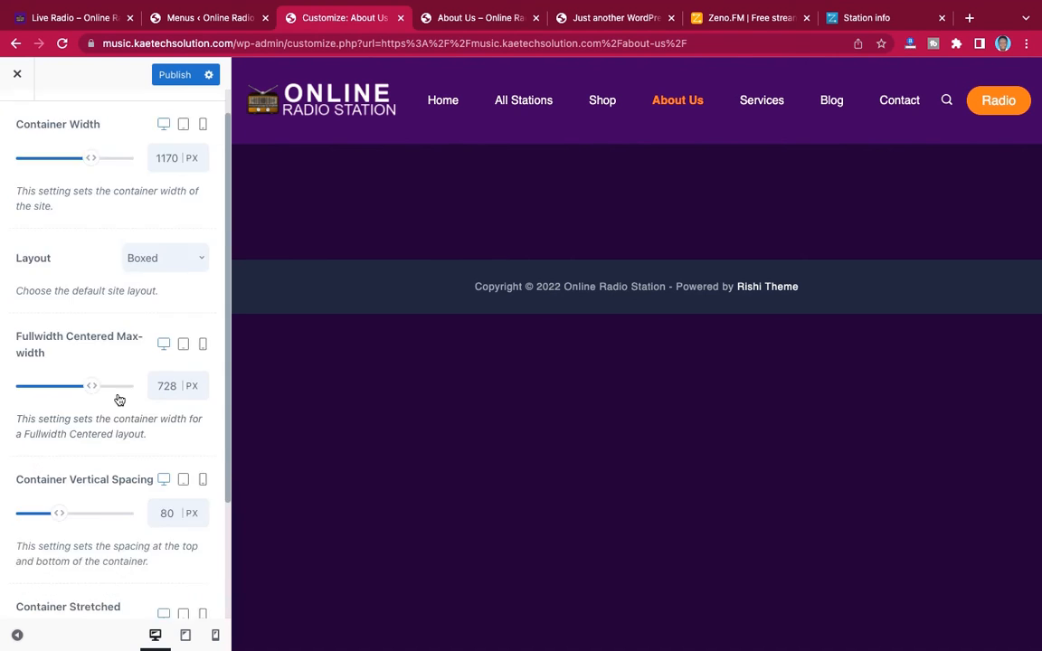
scroll(118, 399, "up", 4)
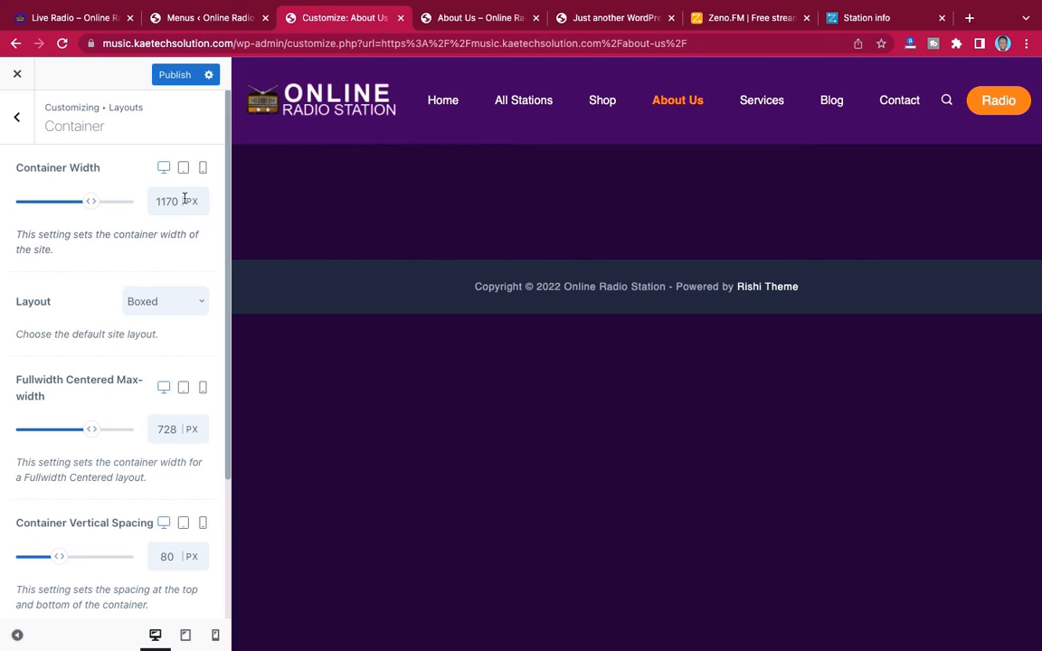
left_click(20, 121)
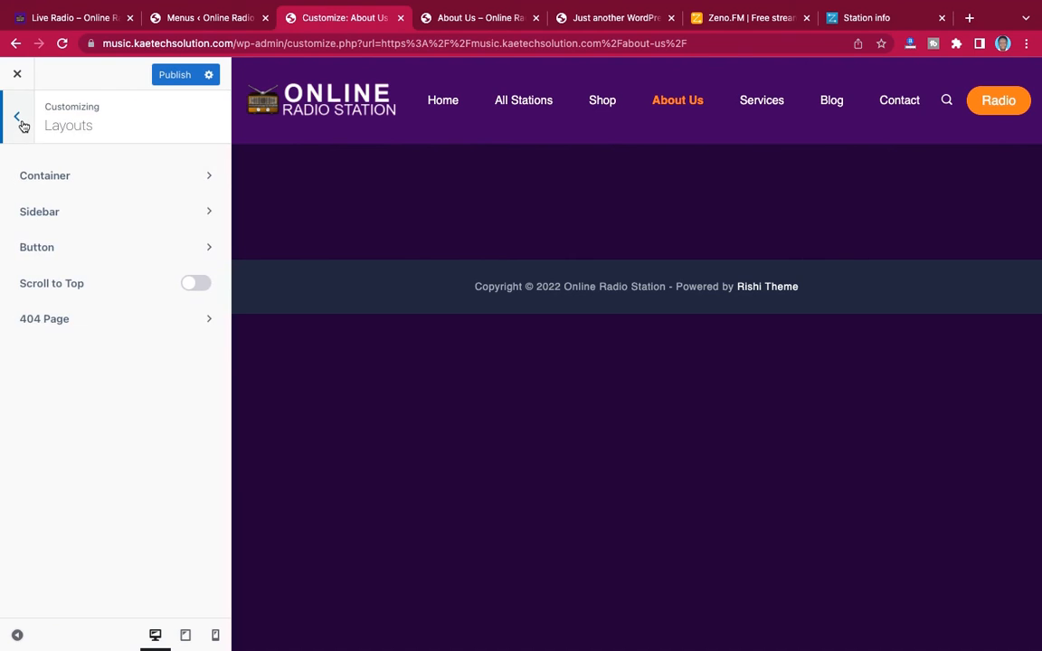
Set the sidebar's Widgets Title Font Color to white (#ffffff)
left_click(151, 220)
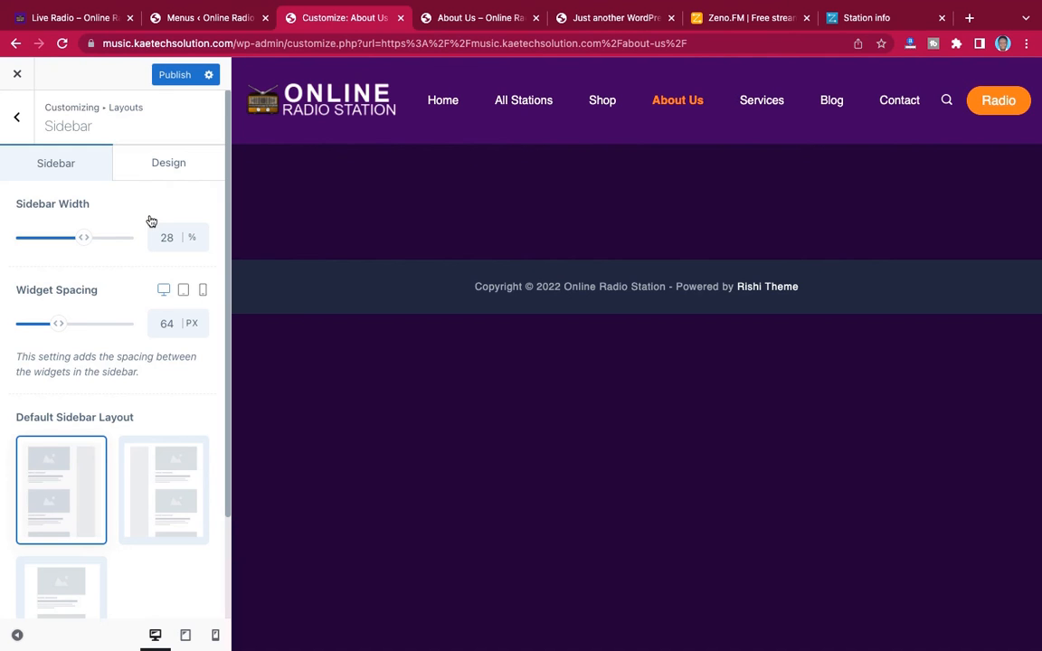
left_click(163, 170)
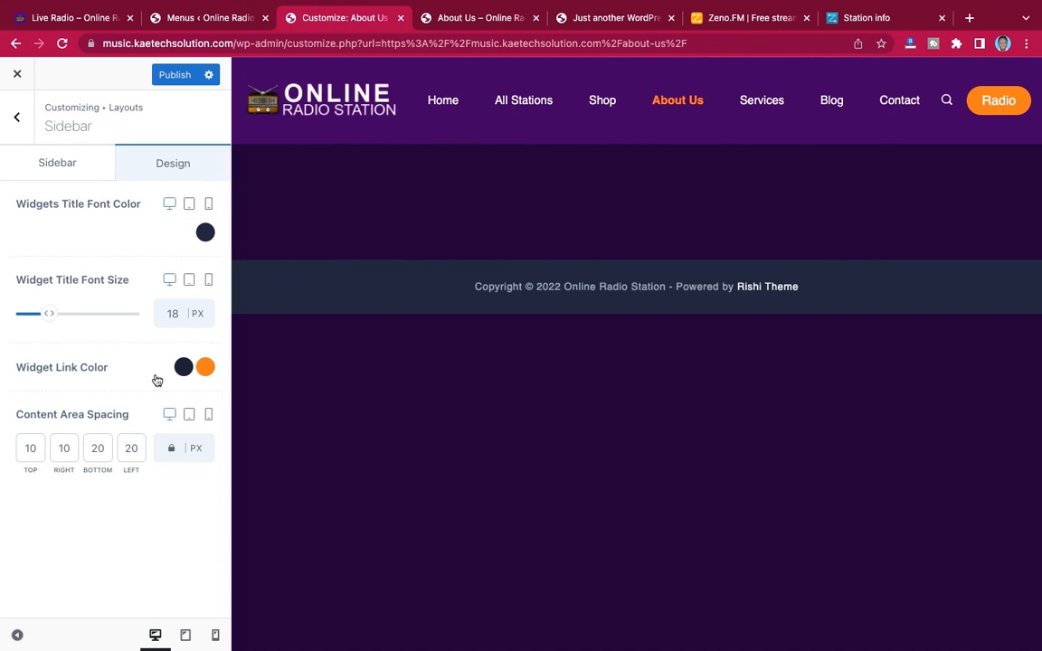
left_click(206, 234)
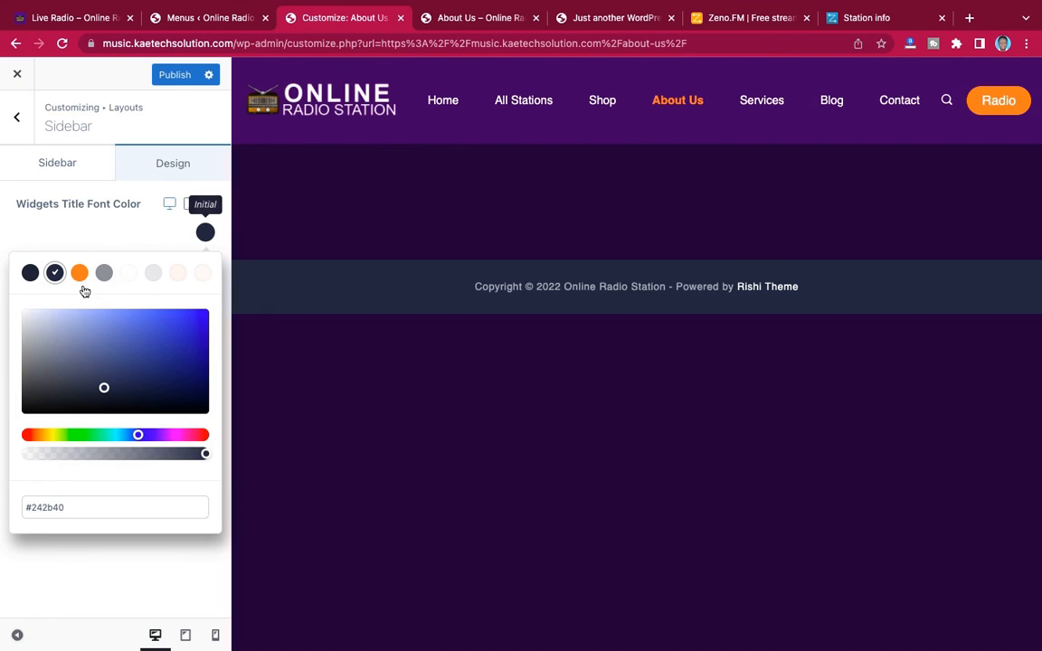
left_click(37, 313)
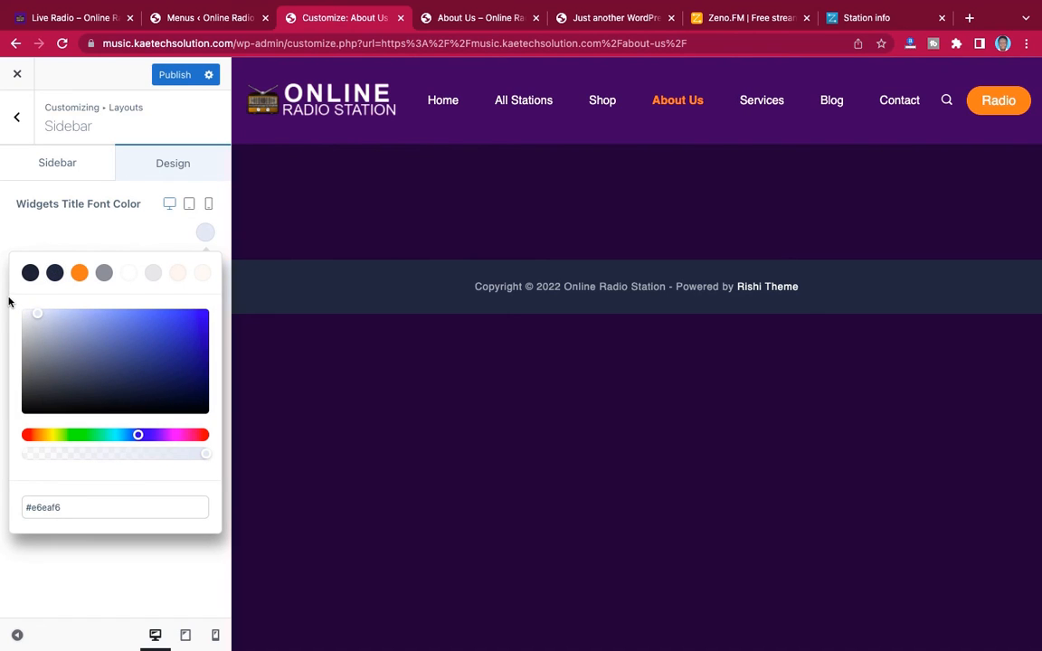
left_click(22, 308)
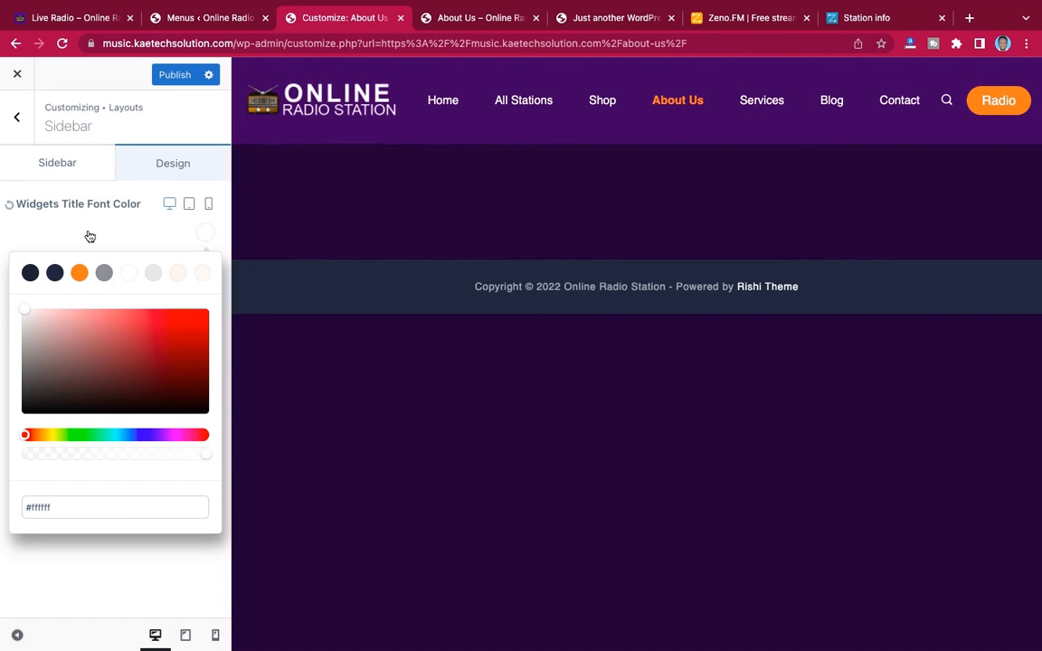
left_click(209, 237)
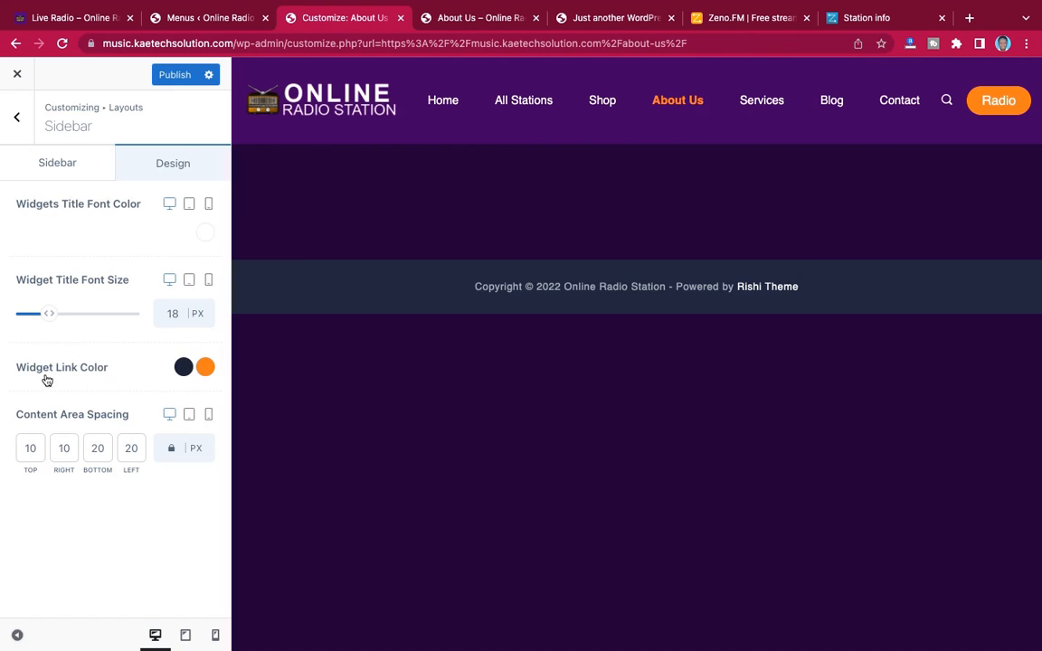
Set the sidebar's initial Widget Link Color to white (#ffffff) and publish the changes
left_click(183, 367)
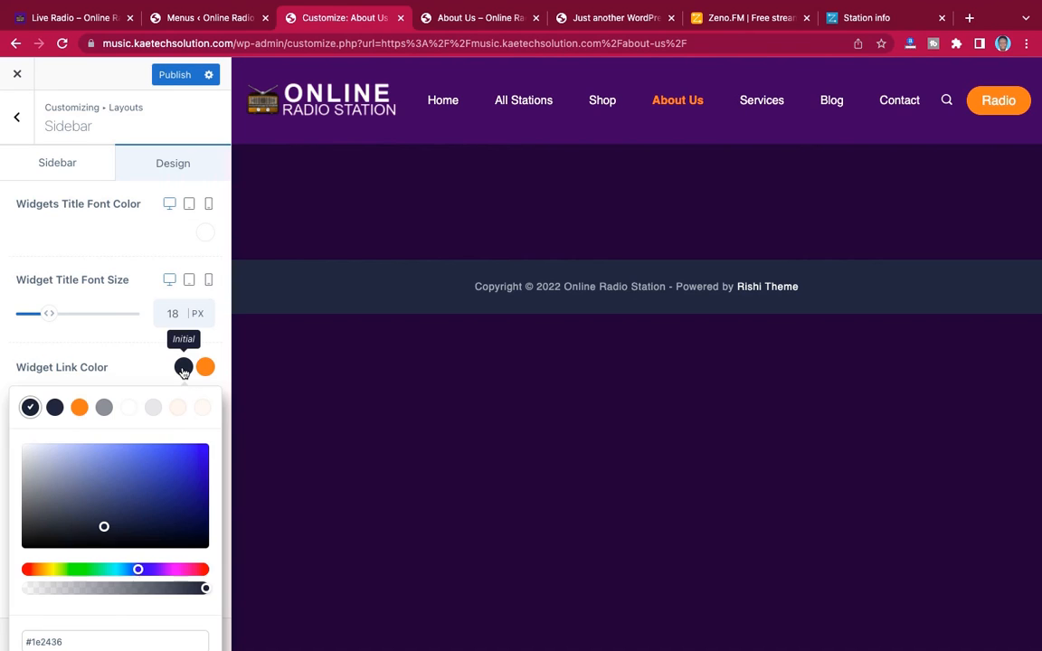
left_click(34, 450)
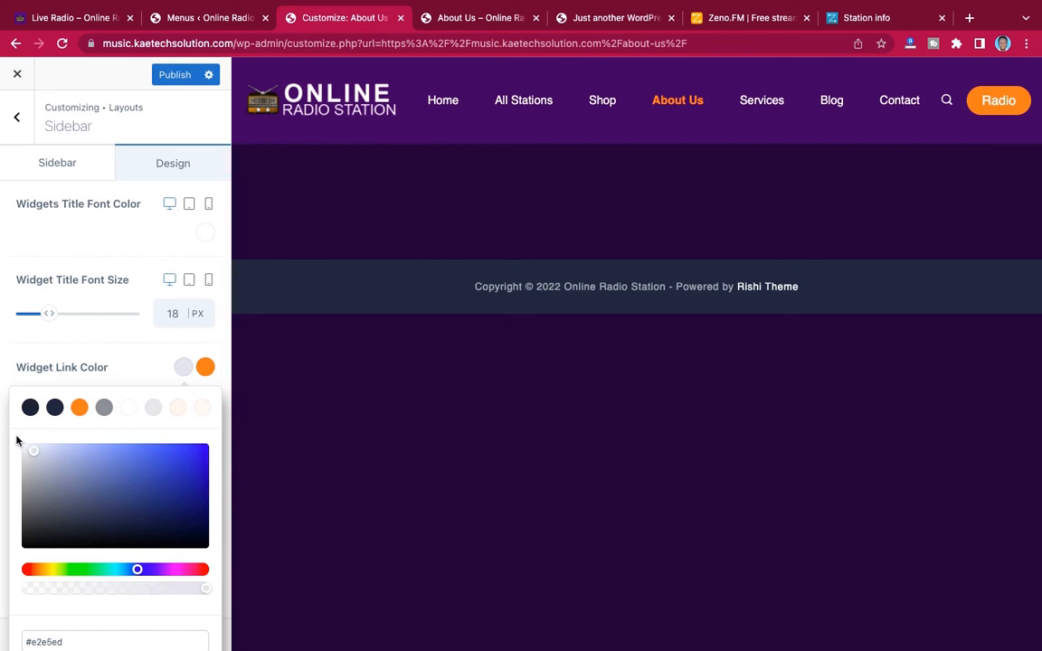
left_click_drag(33, 455, 21, 447)
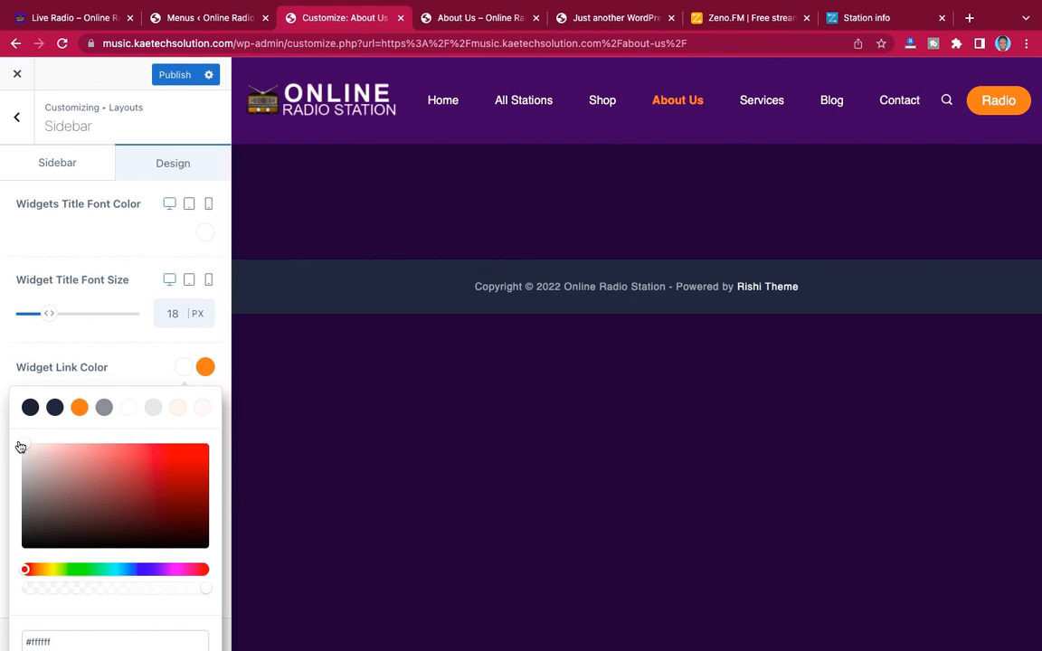
left_click(130, 365)
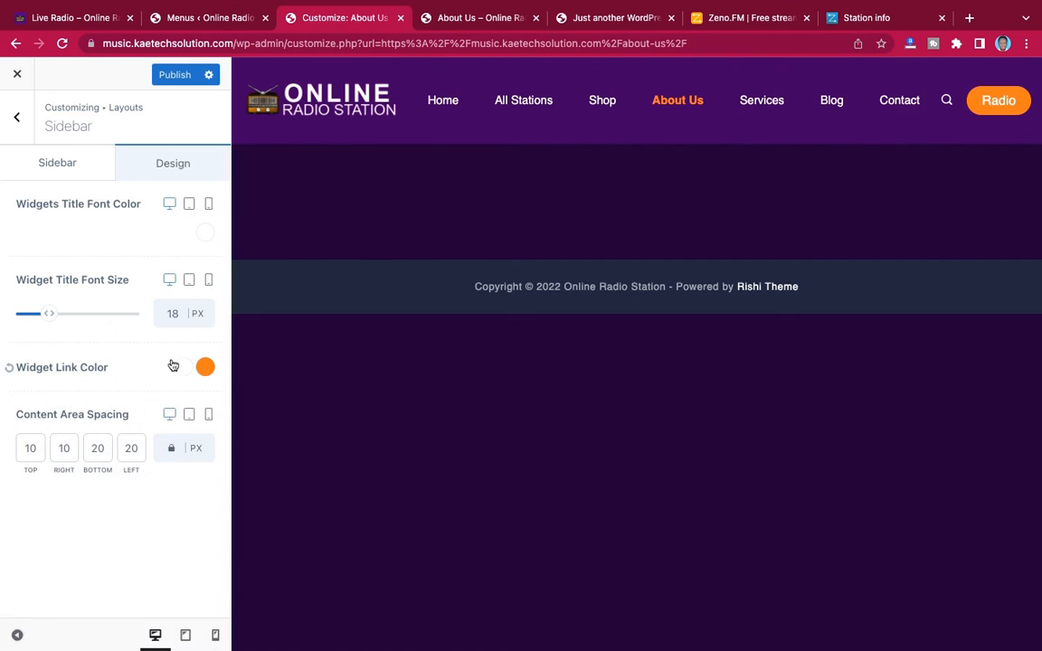
left_click(175, 76)
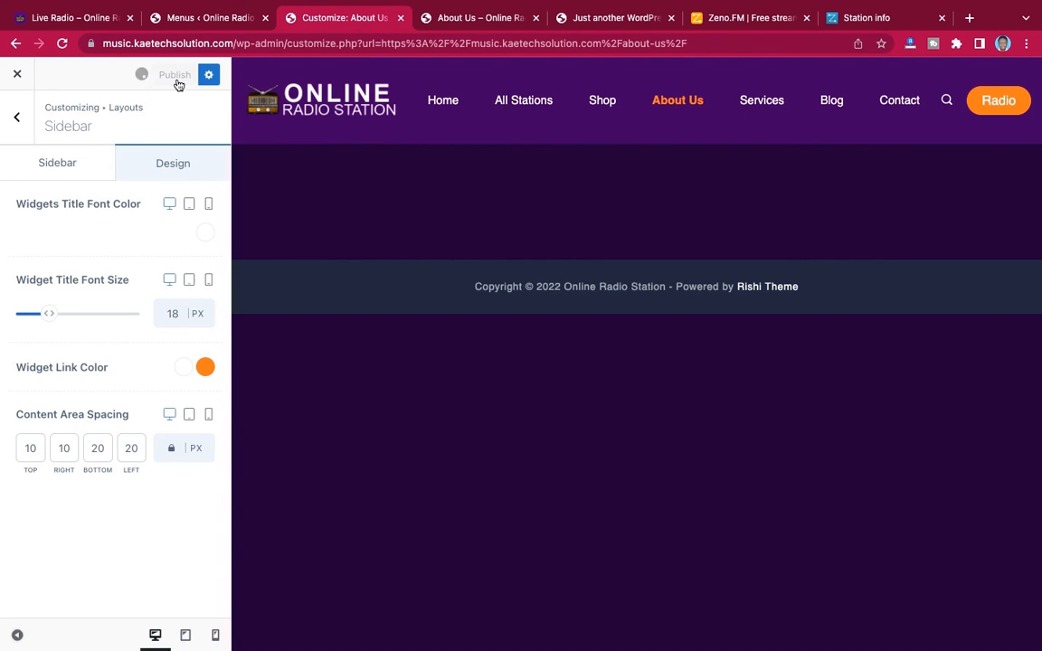
Examine the General and Design settings for the theme's Button in the Layouts options
left_click(21, 128)
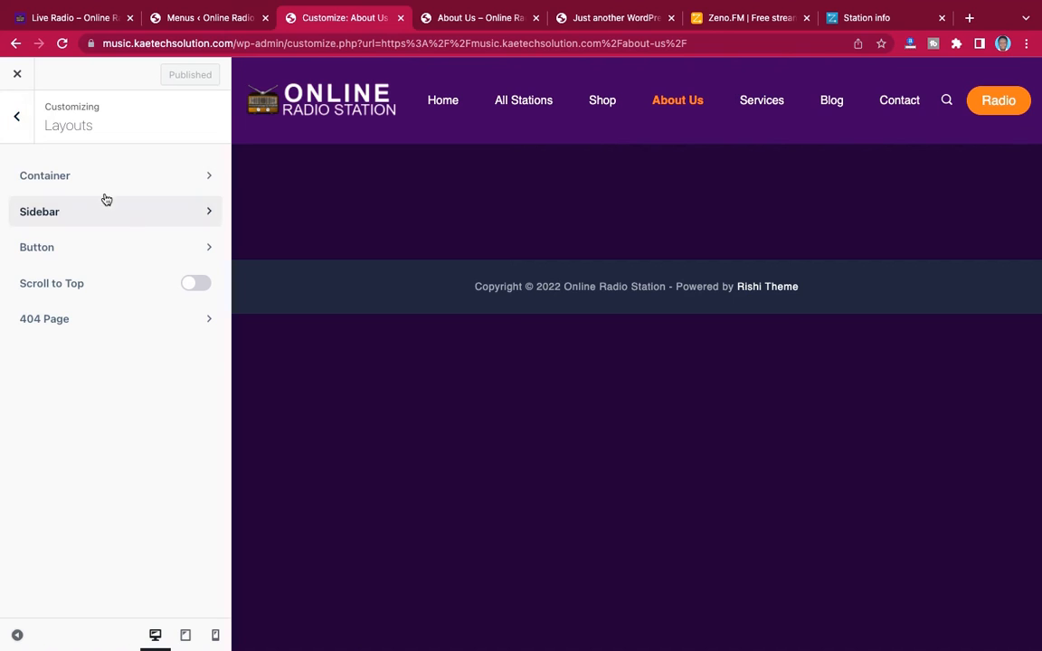
left_click(126, 251)
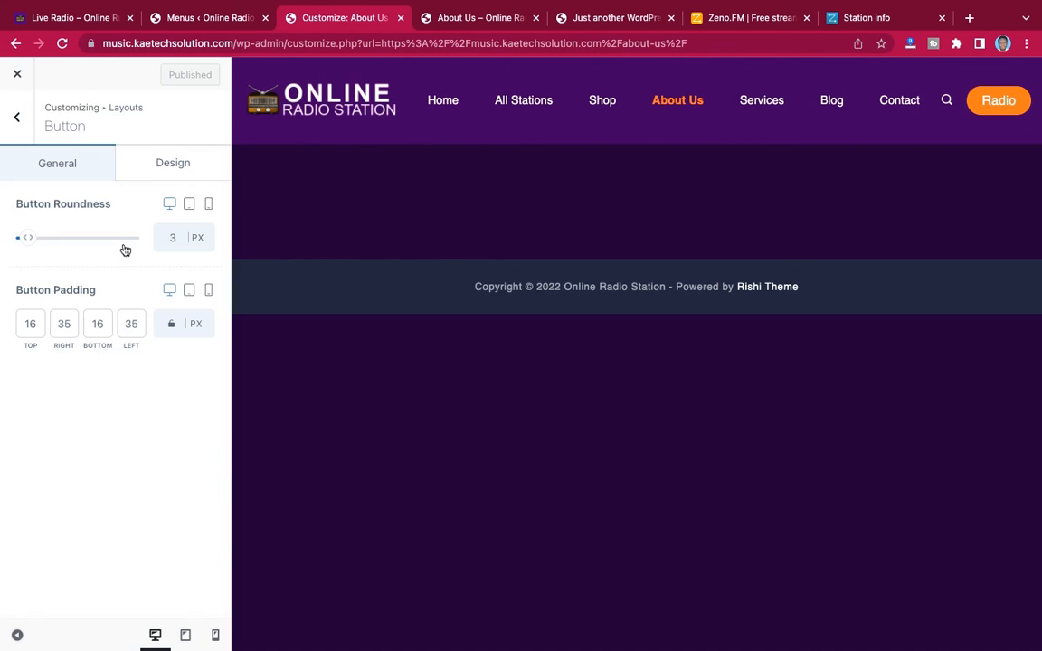
left_click(143, 155)
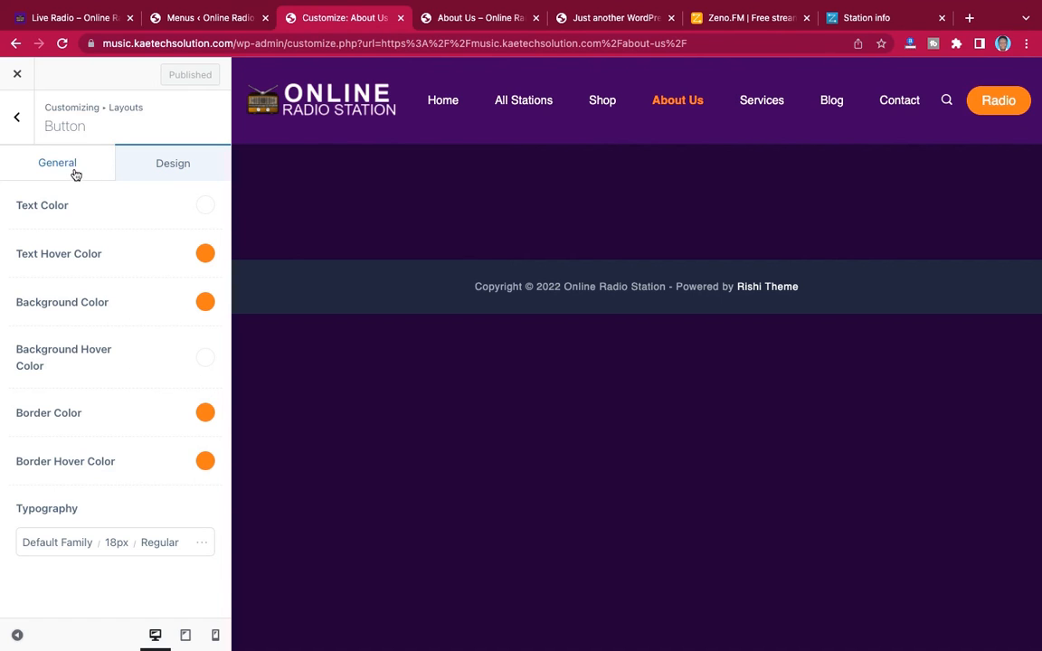
left_click(20, 119)
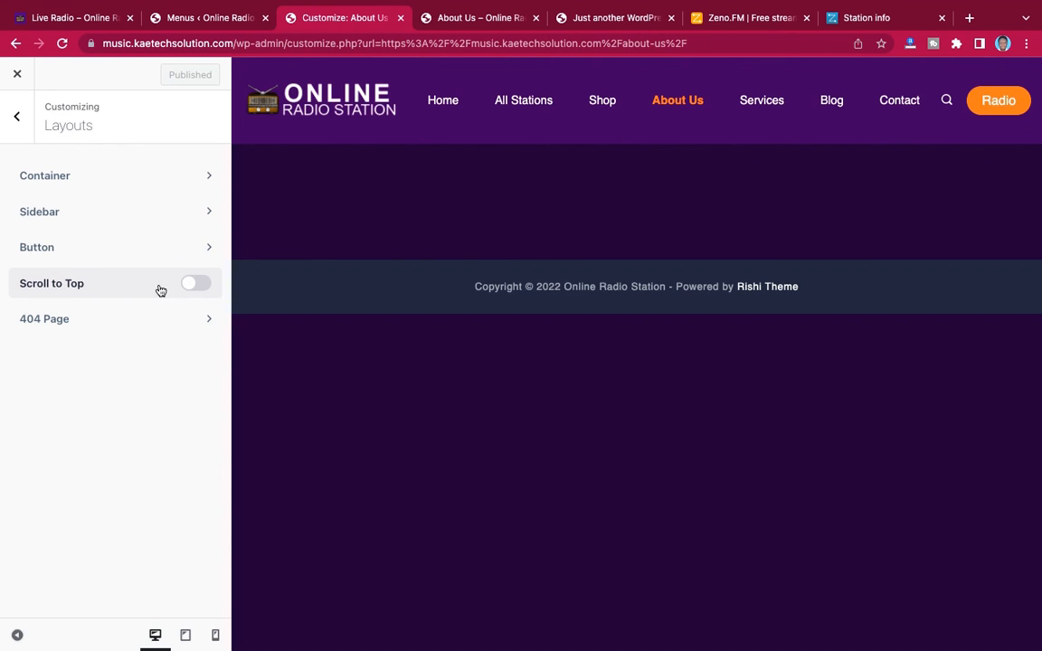
Enable Scroll to Top in the Layouts options, review its general and design settings, and publish the change
left_click(195, 285)
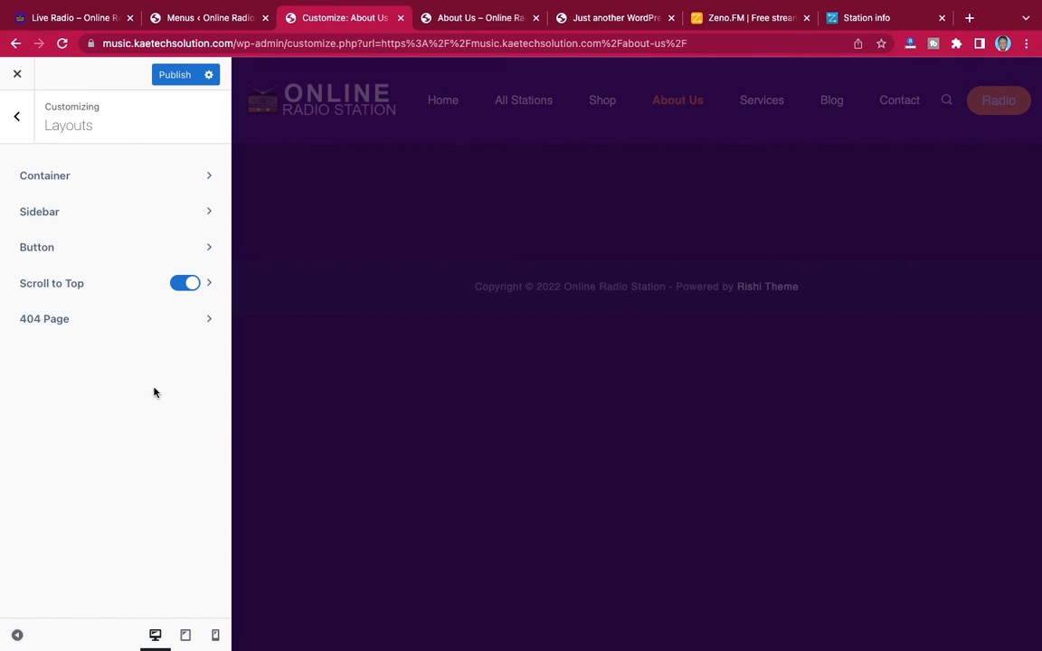
left_click(209, 287)
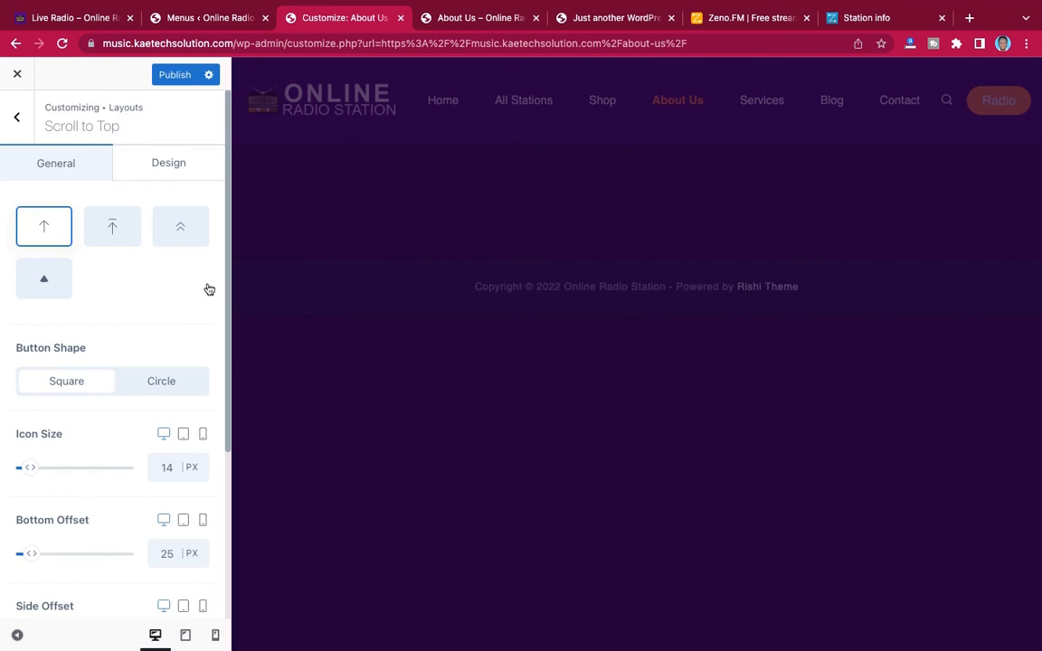
scroll(166, 347, "down", 5)
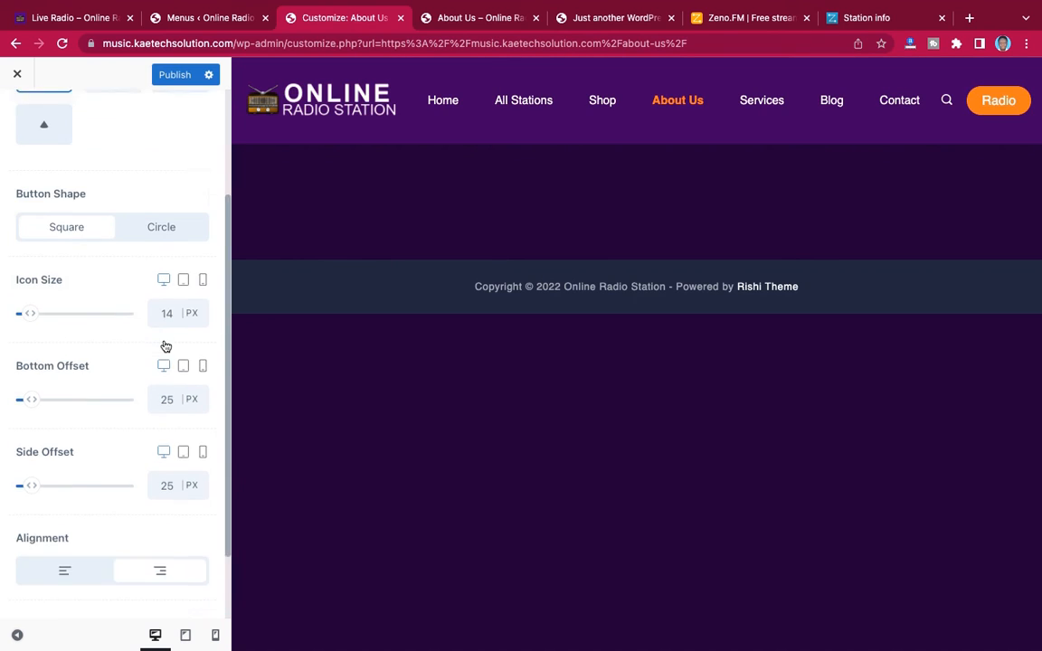
scroll(166, 346, "up", 5)
scroll(166, 346, "up", 1)
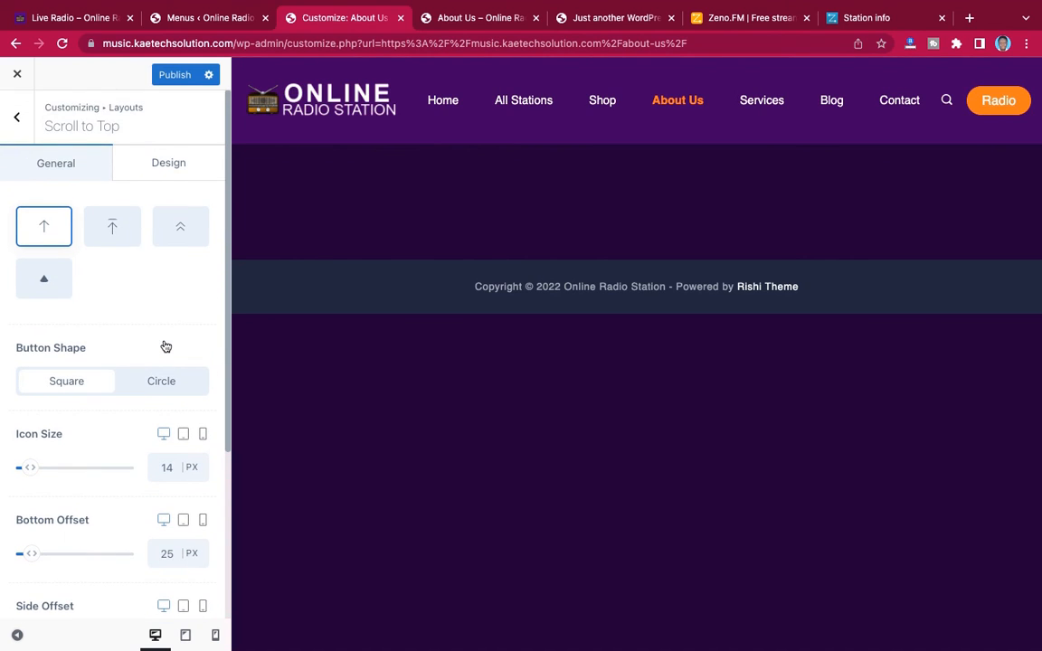
left_click(155, 164)
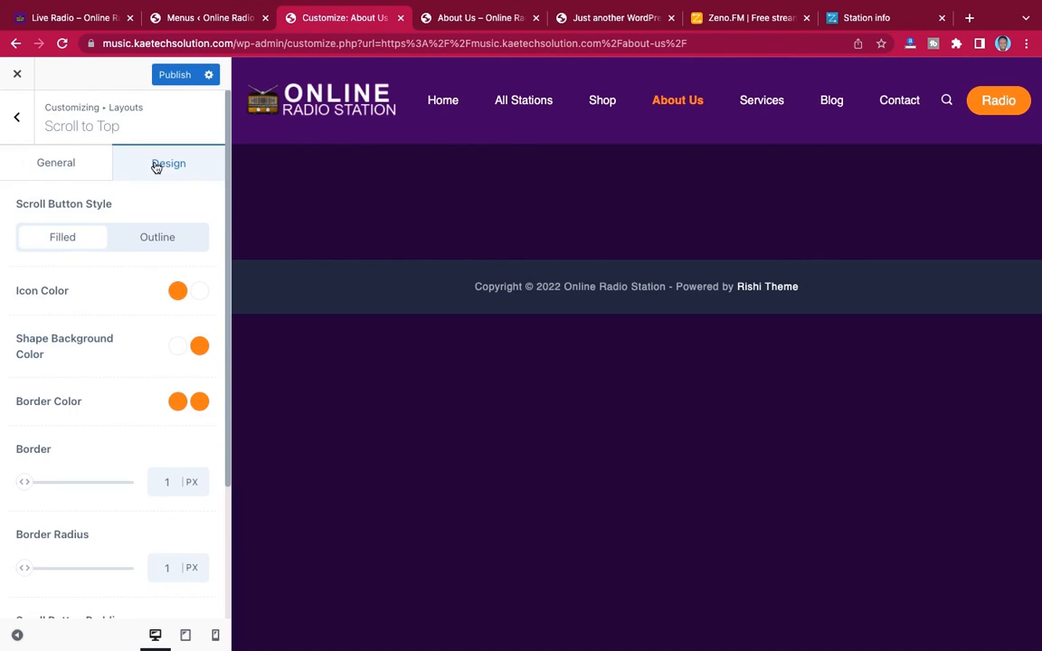
left_click(22, 121)
left_click(180, 76)
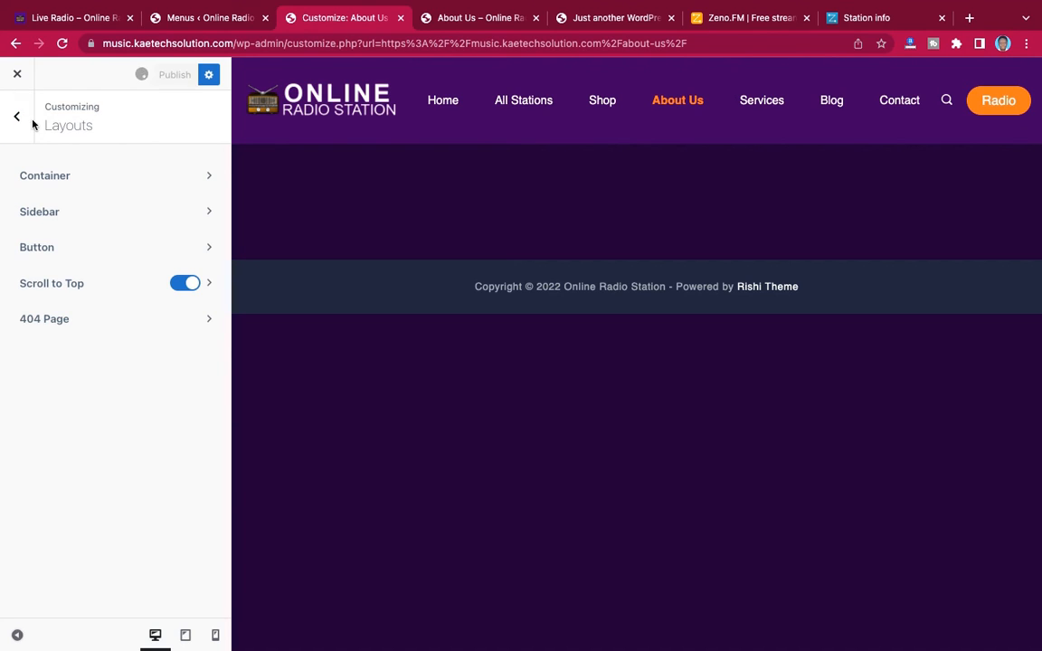
Split the global footer's Bottom Row into two columns, using the layout with a one-third first column and a two-thirds second column
left_click(27, 126)
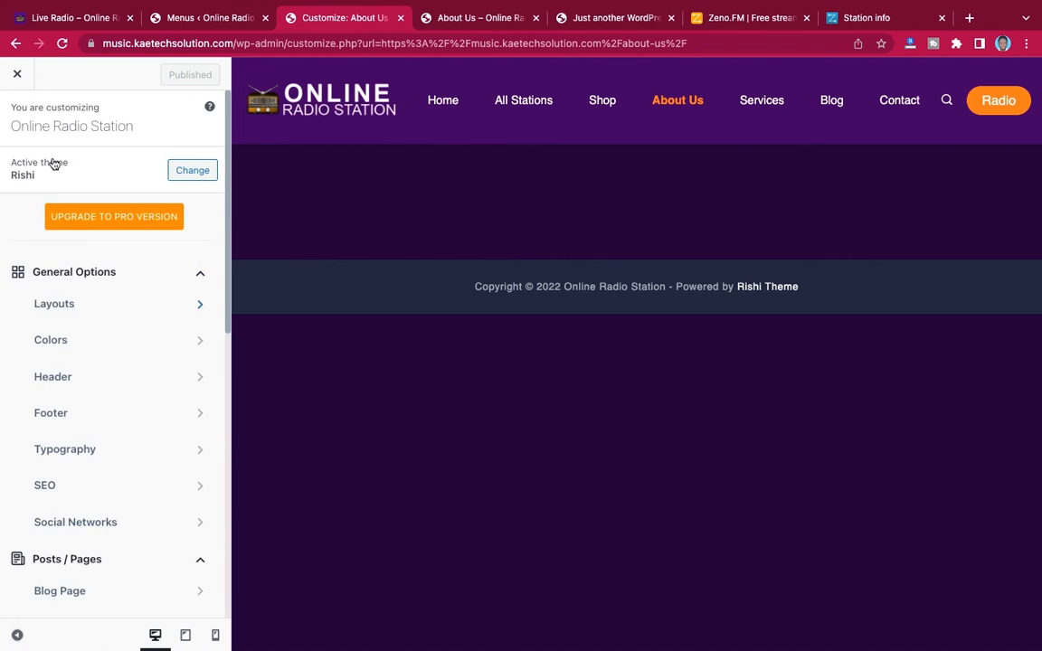
scroll(114, 374, "down", 3)
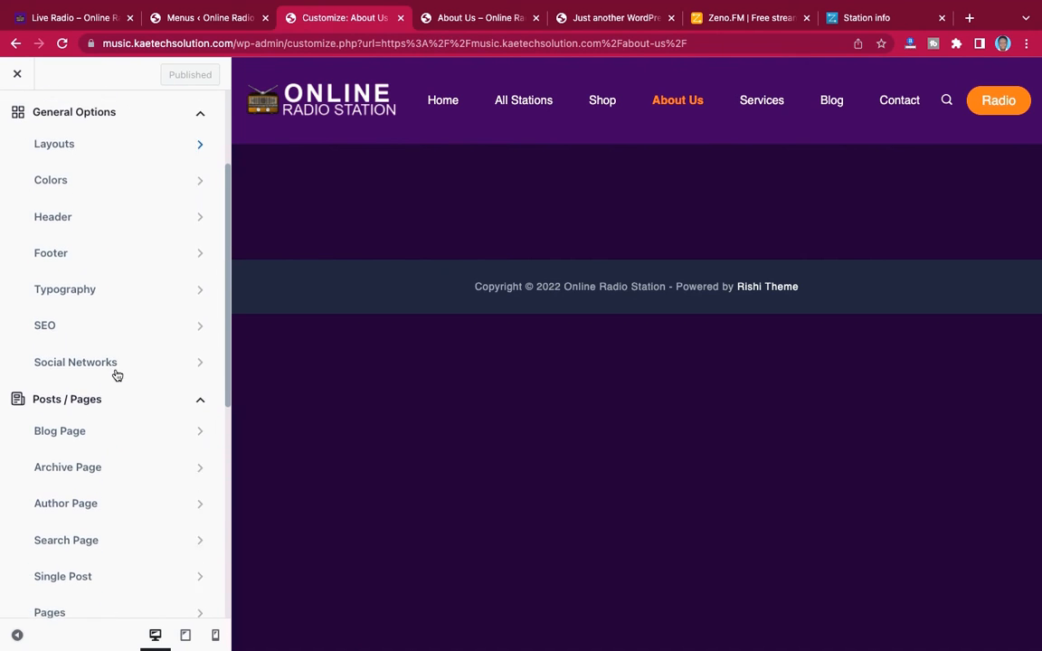
left_click(108, 268)
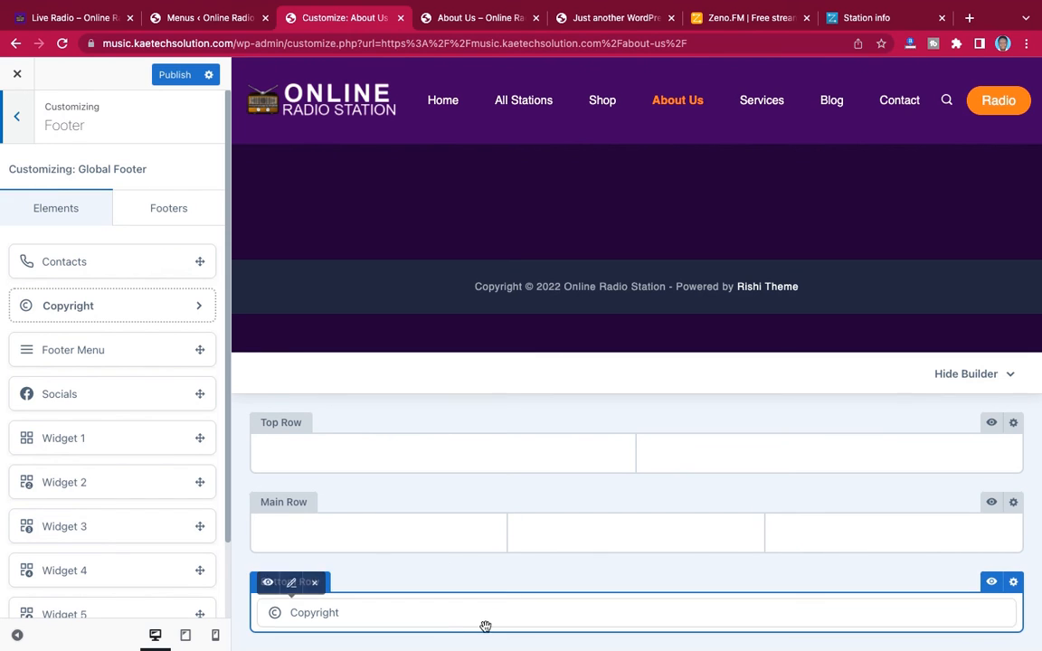
scroll(104, 370, "down", 2)
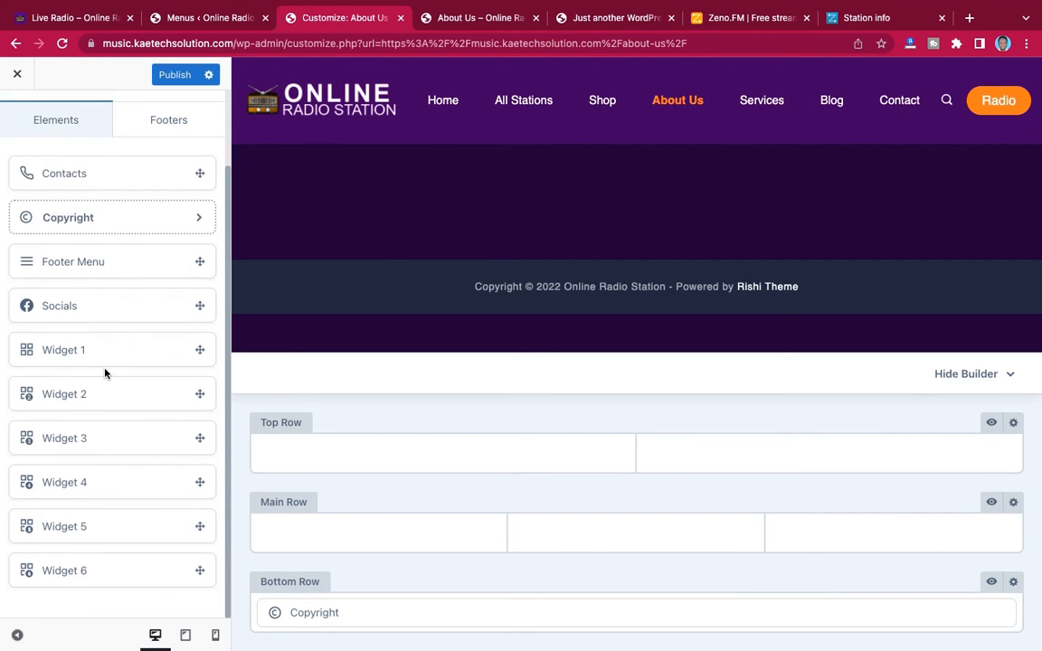
scroll(104, 371, "up", 2)
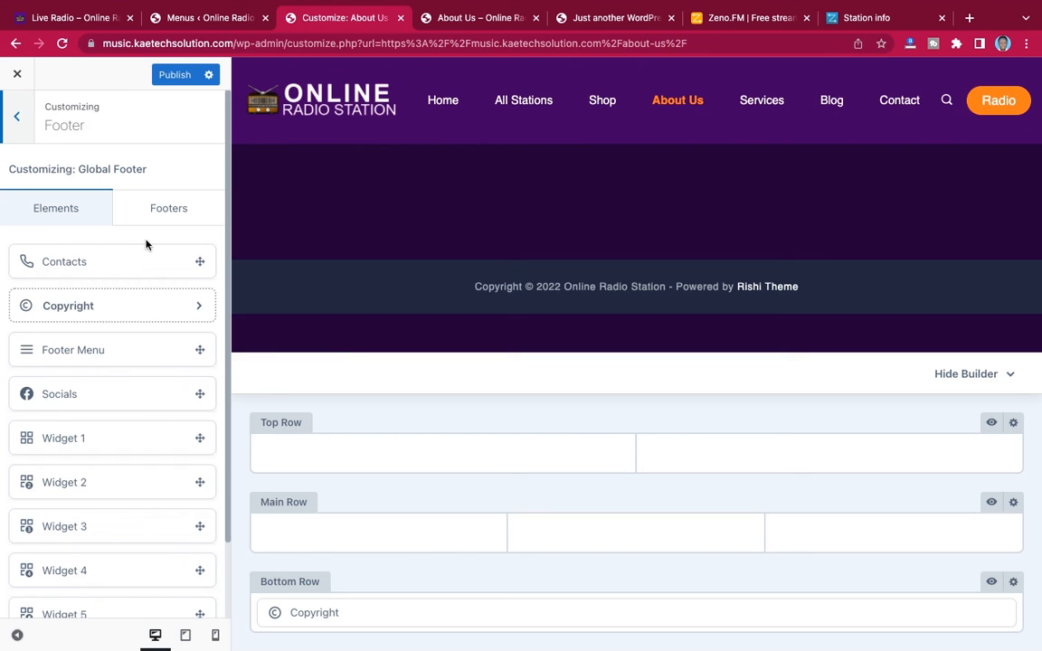
left_click(160, 215)
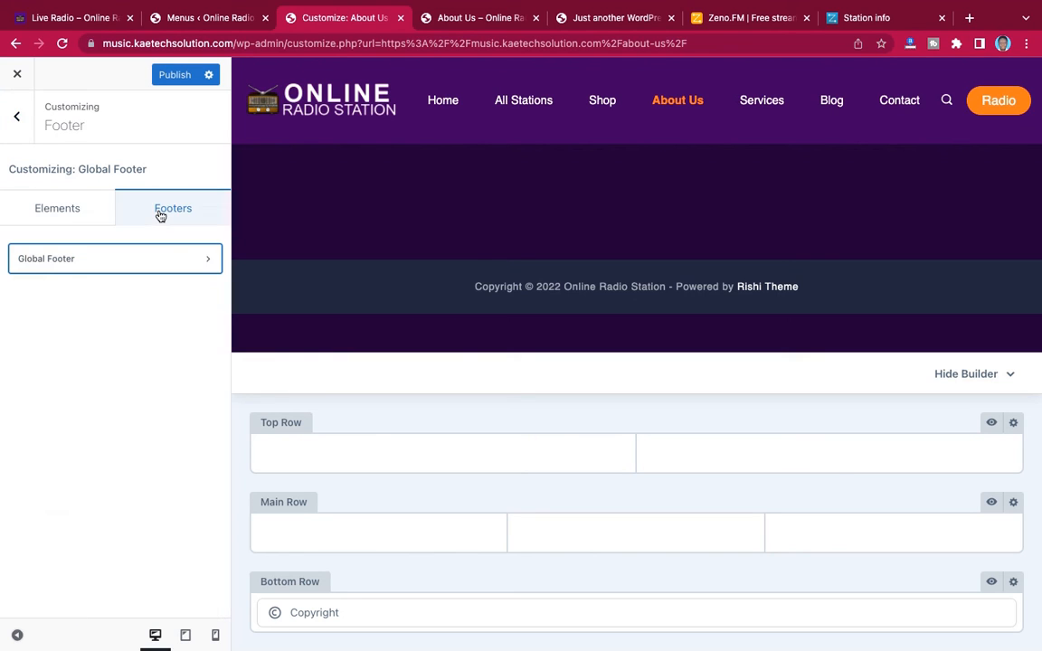
left_click(58, 213)
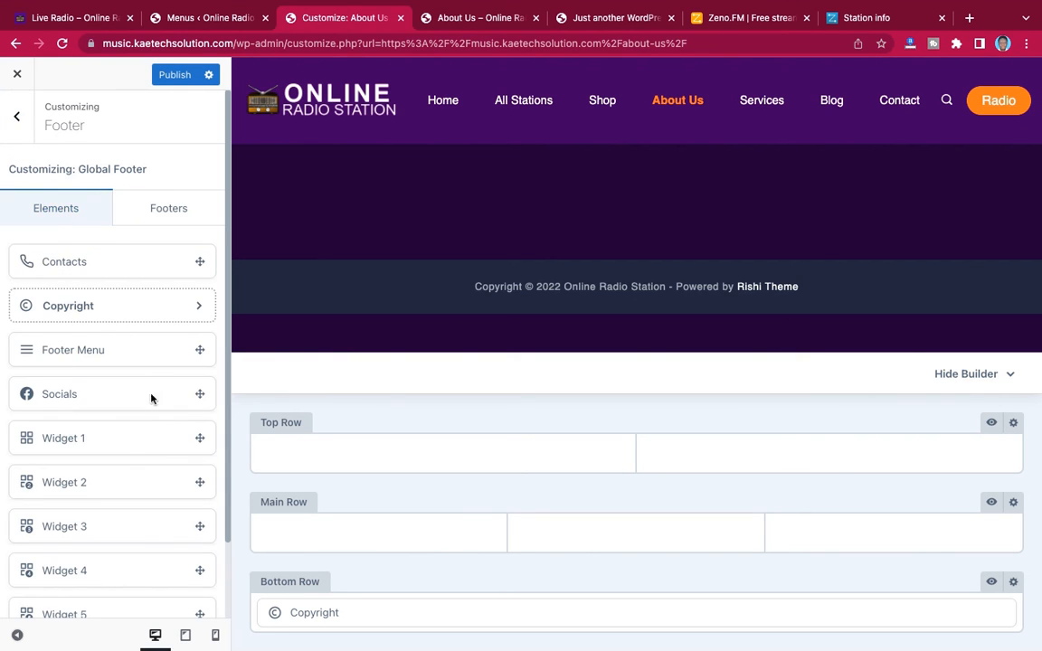
left_click(1012, 583)
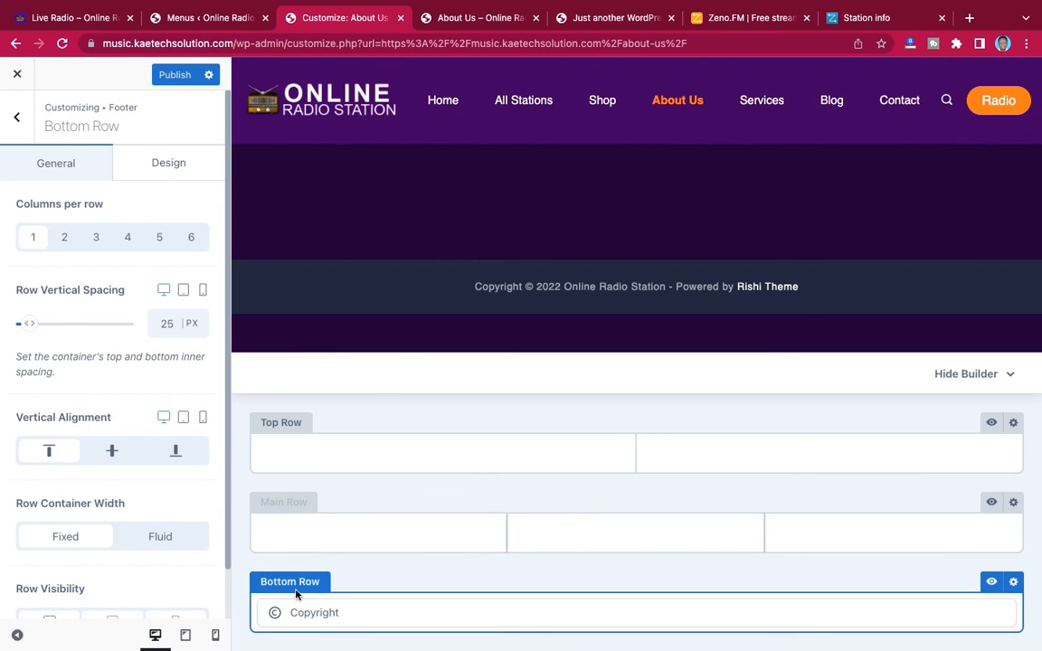
left_click(65, 240)
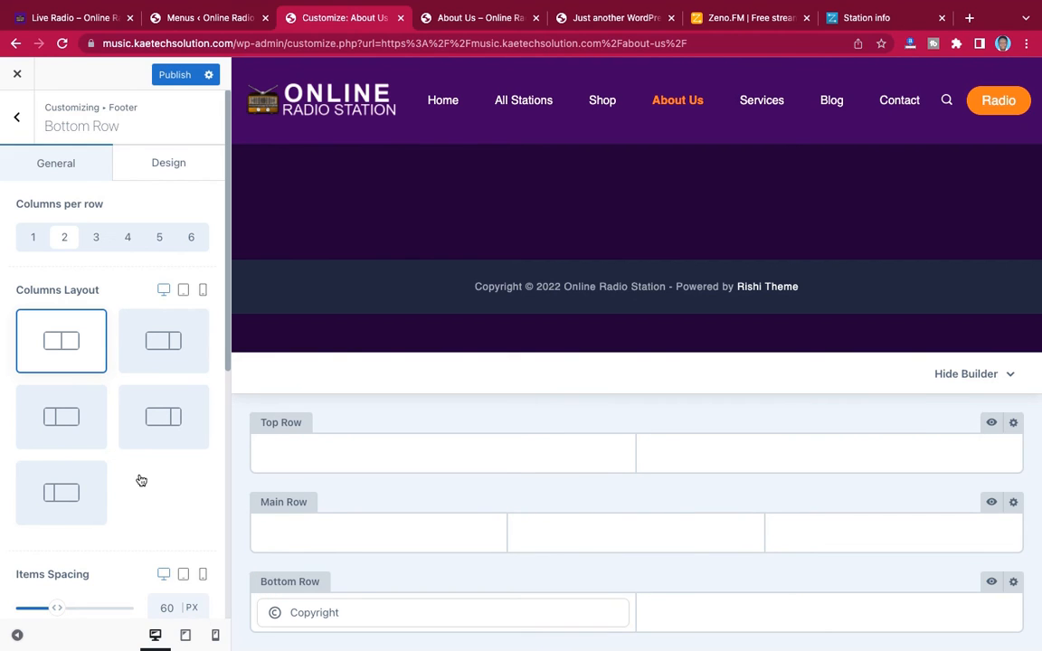
left_click(70, 421)
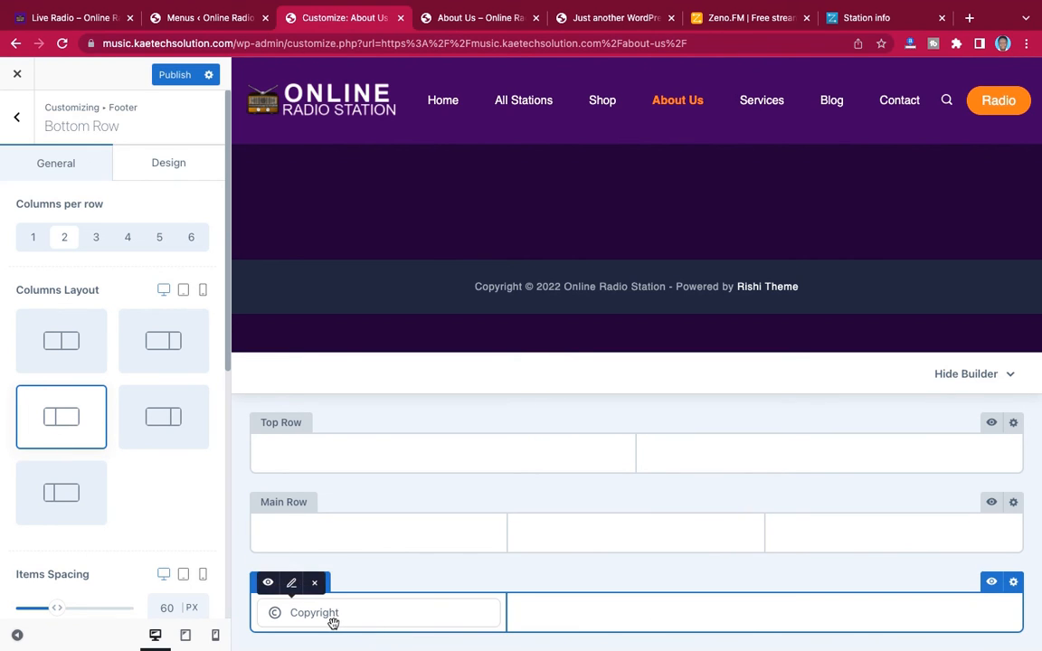
Move the Copyright element into the wider second column of the footer's Bottom Row
left_click_drag(332, 622, 745, 624)
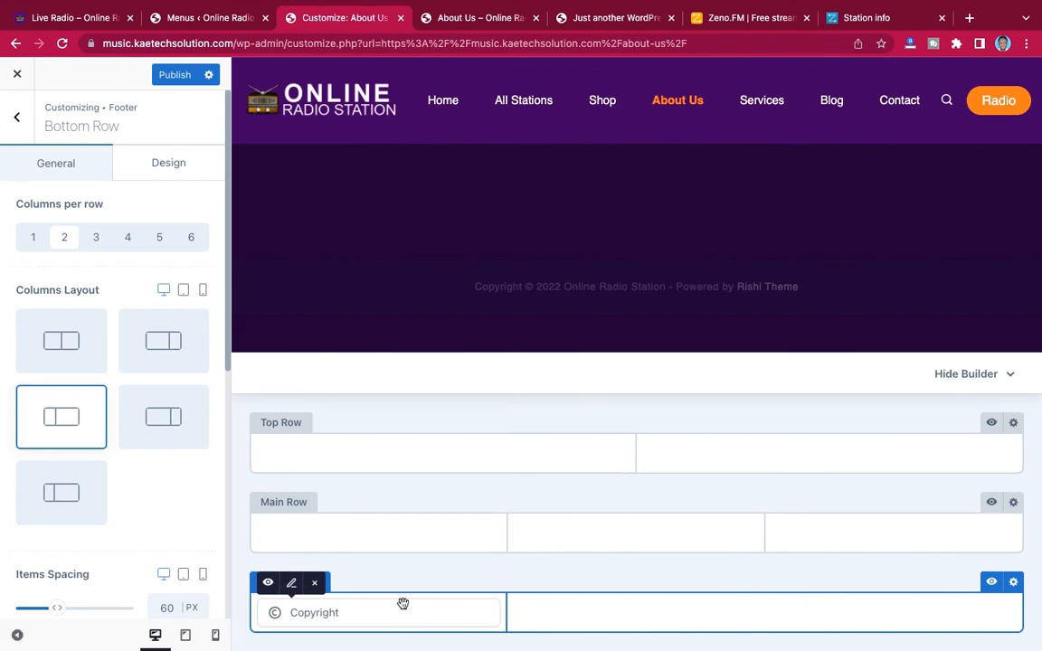
left_click_drag(403, 614, 769, 611)
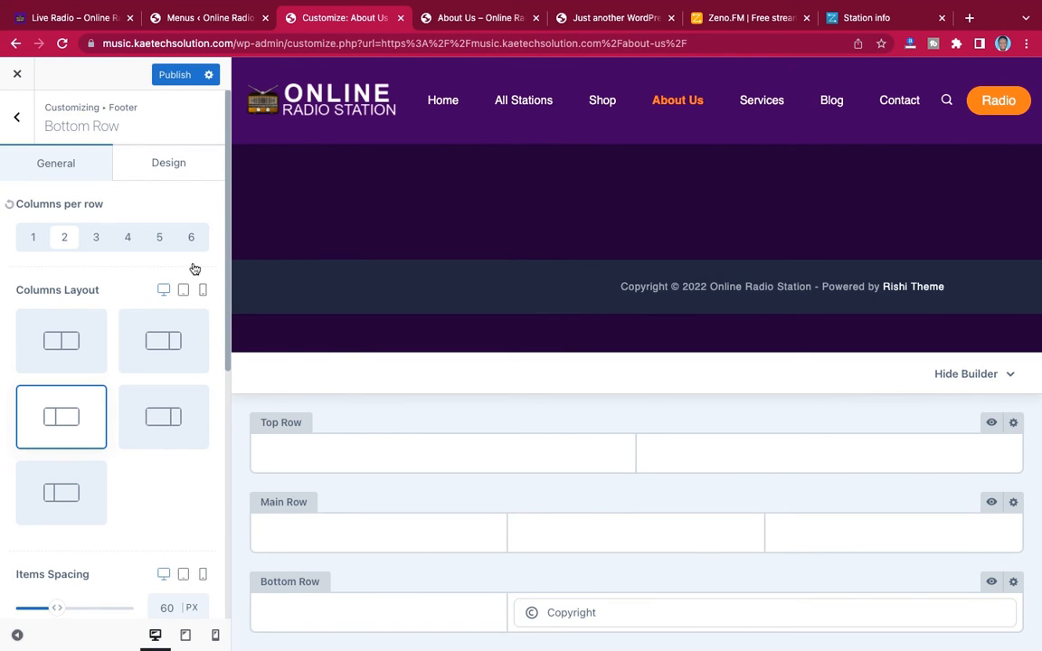
left_click(18, 117)
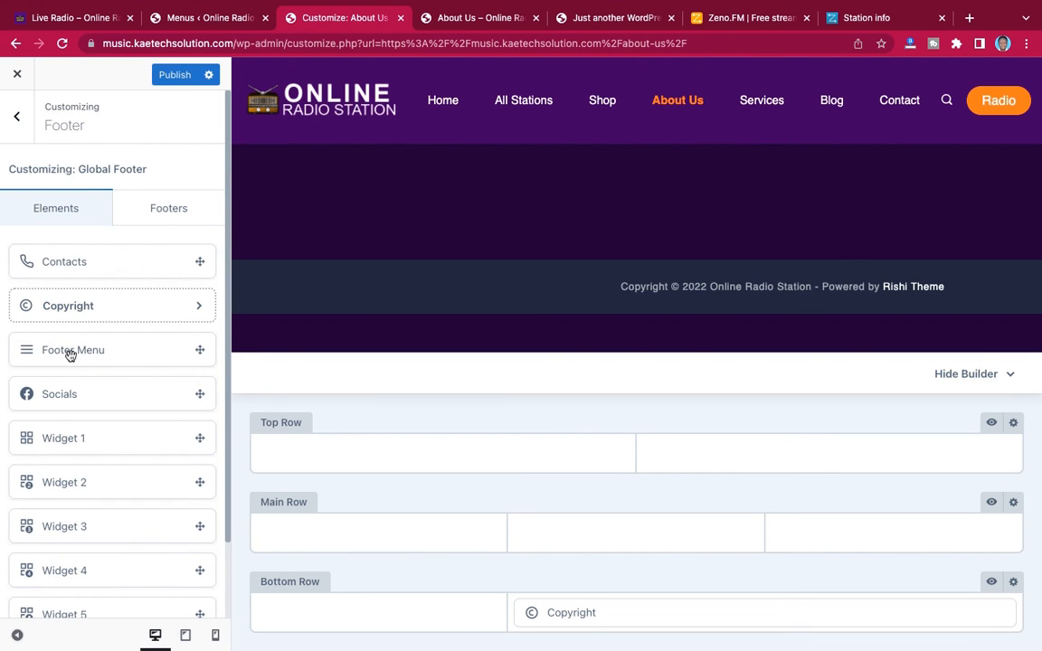
Place the Footer Menu element in the empty first column of the footer's Bottom Row
left_click_drag(98, 350, 360, 622)
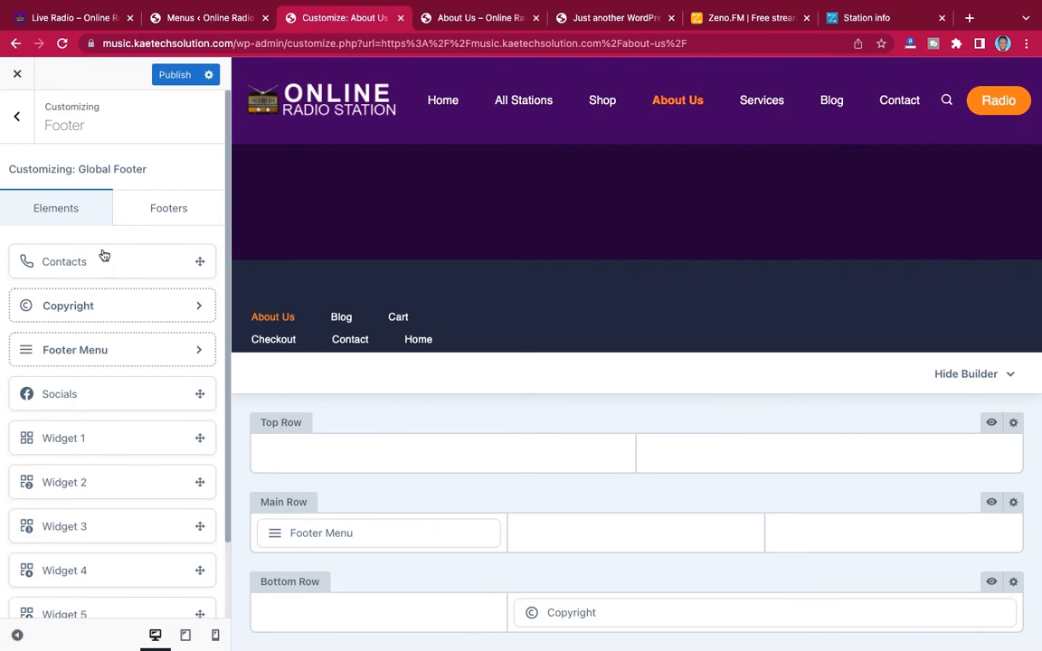
left_click(108, 352)
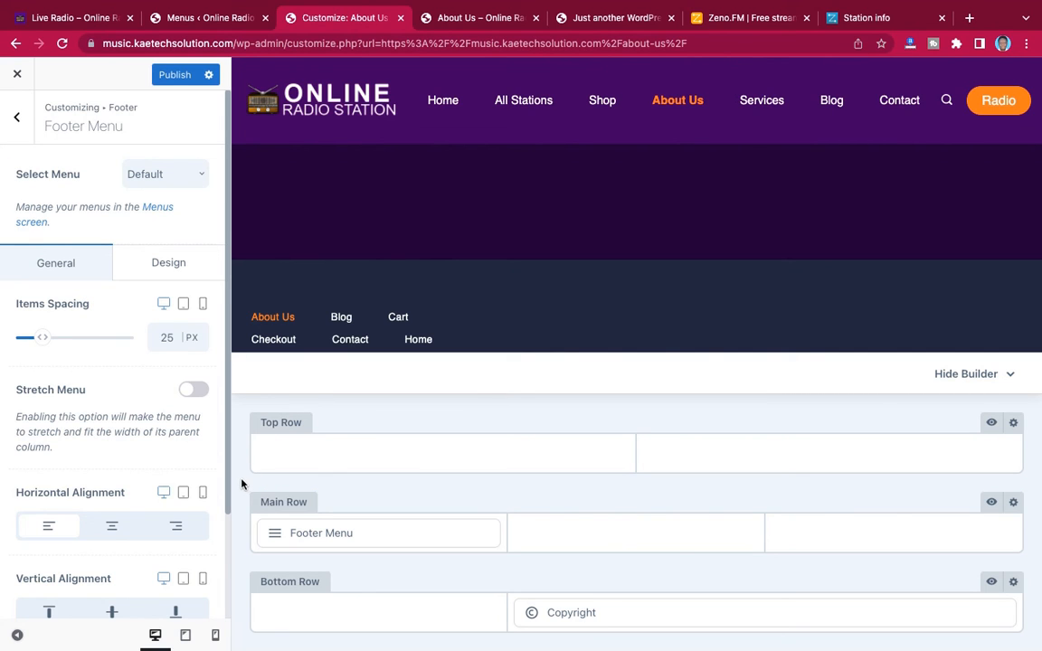
left_click_drag(339, 536, 349, 621)
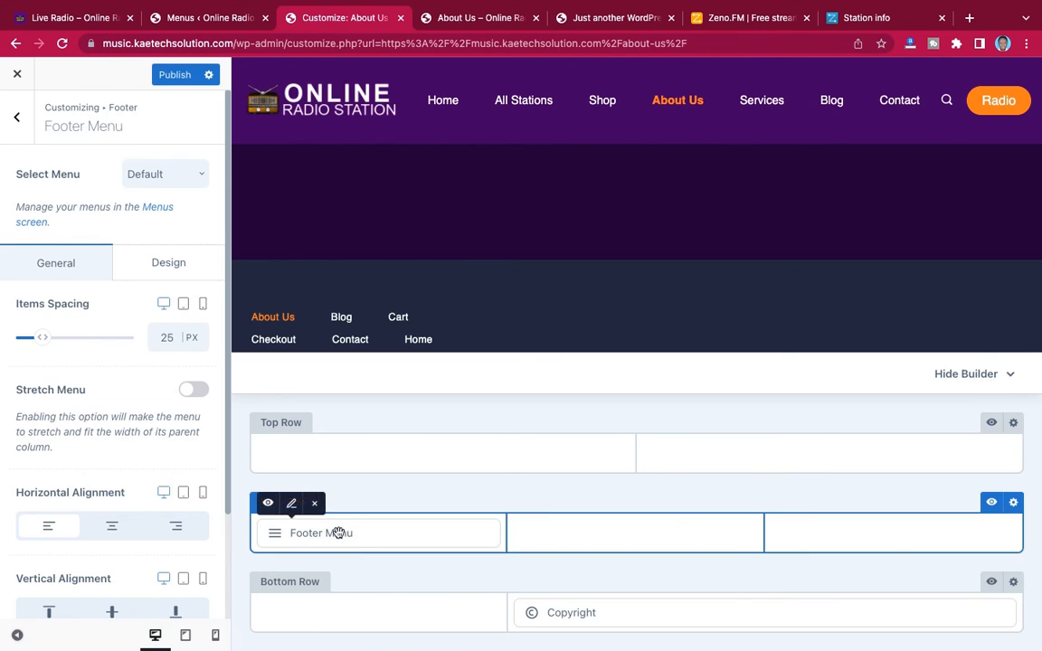
left_click_drag(337, 533, 379, 620)
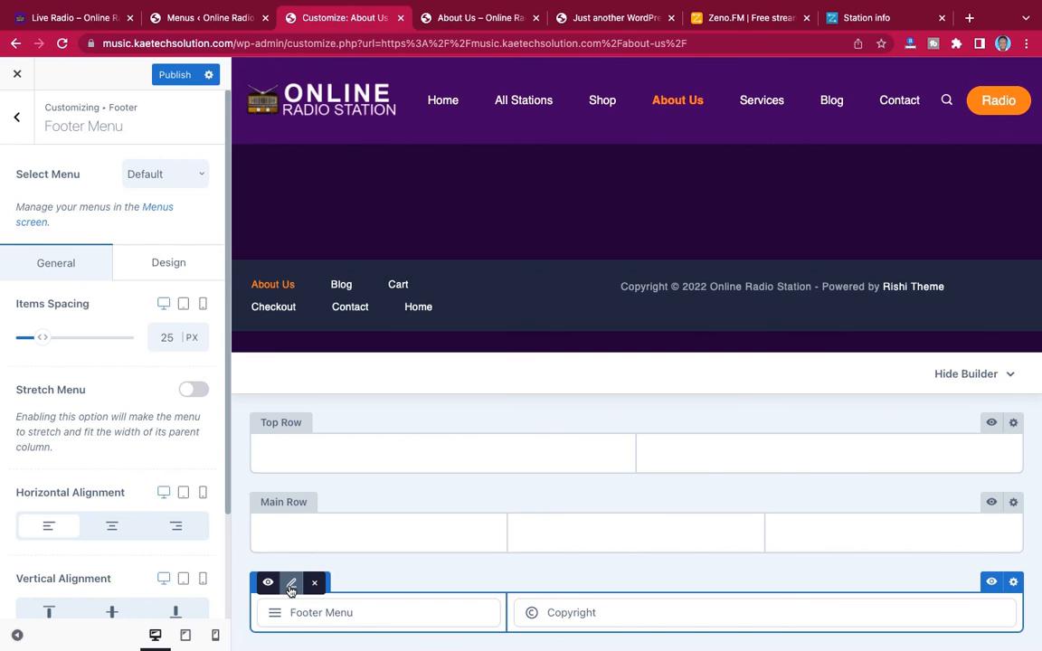
Assign the menu named Footer Menu to the footer's menu element, publish the change, and check the element's design options
left_click(154, 181)
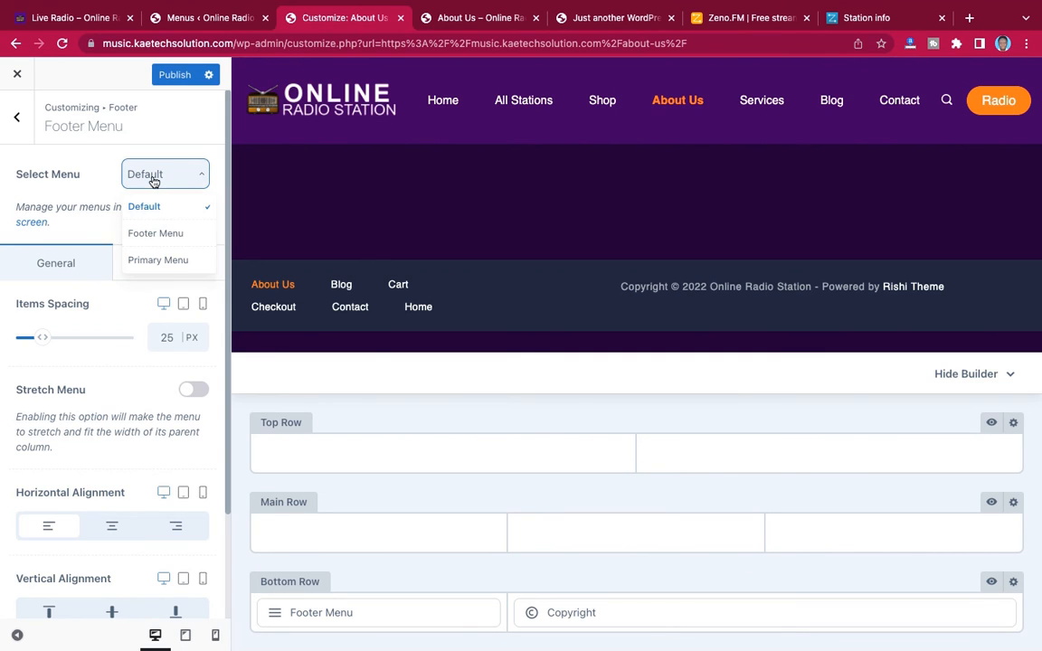
left_click(155, 235)
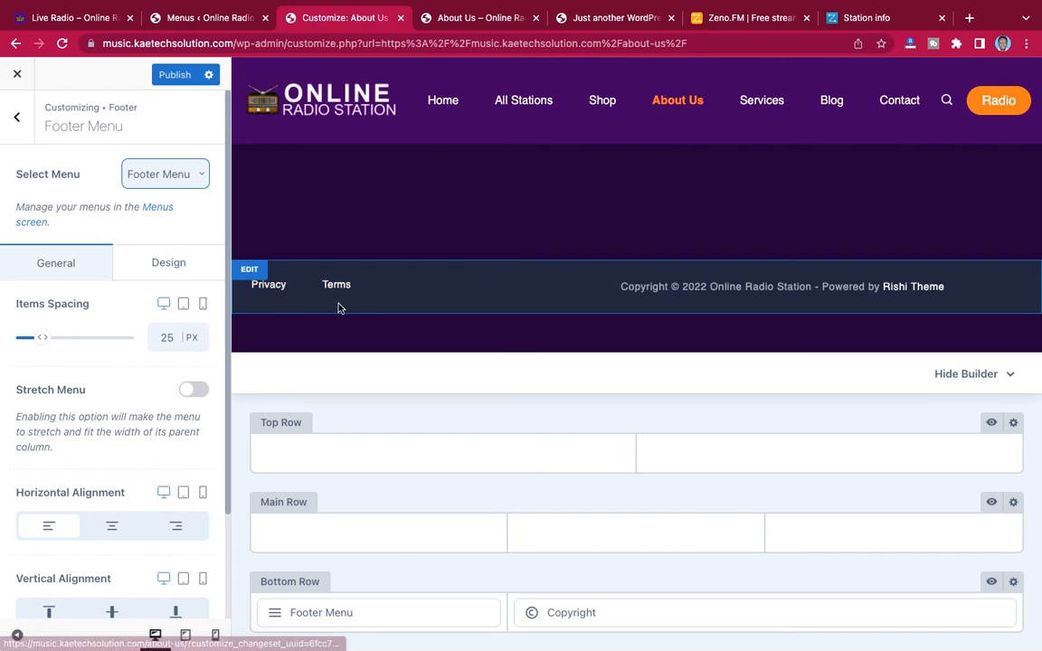
left_click(172, 77)
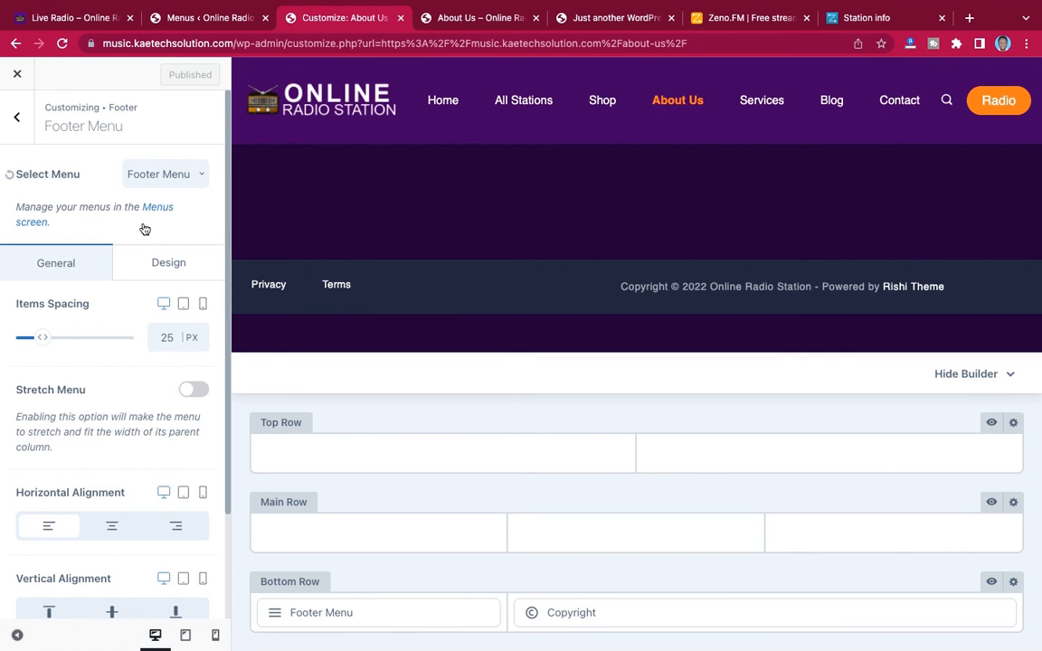
left_click(161, 270)
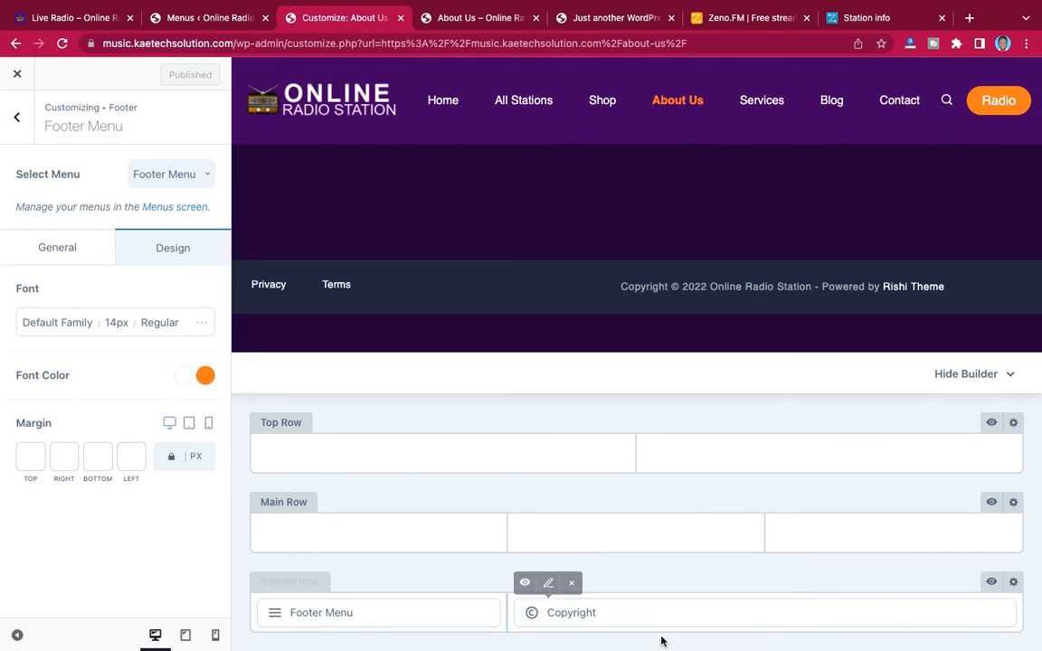
Replace the {theme_author} tag in the footer's copyright text with "Kaetech Digital"
left_click(548, 587)
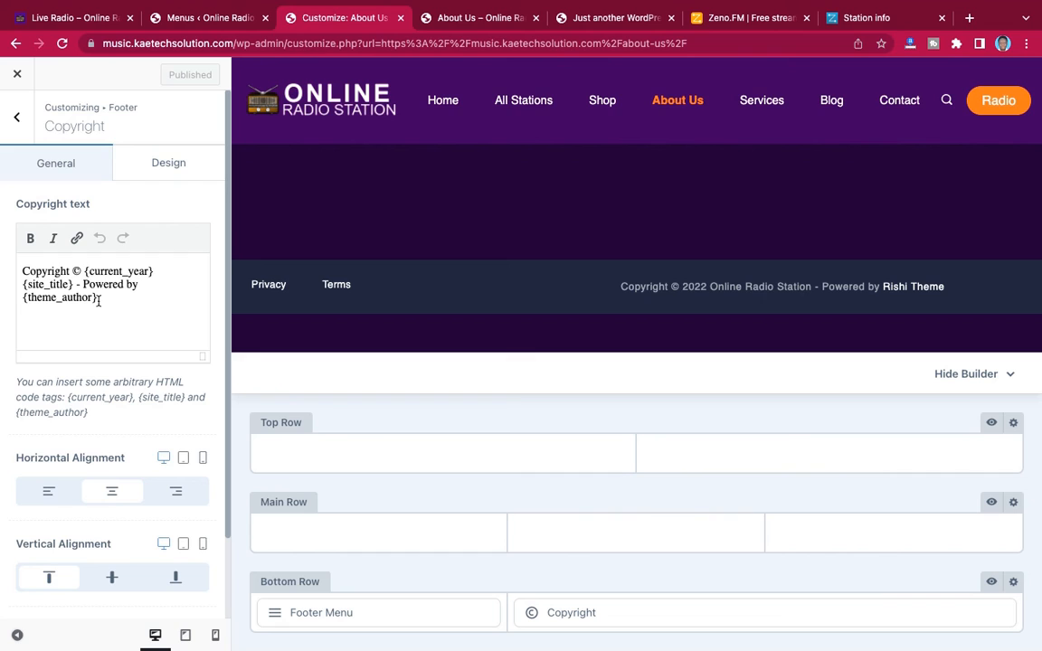
left_click_drag(111, 308, 28, 291)
left_click(26, 309)
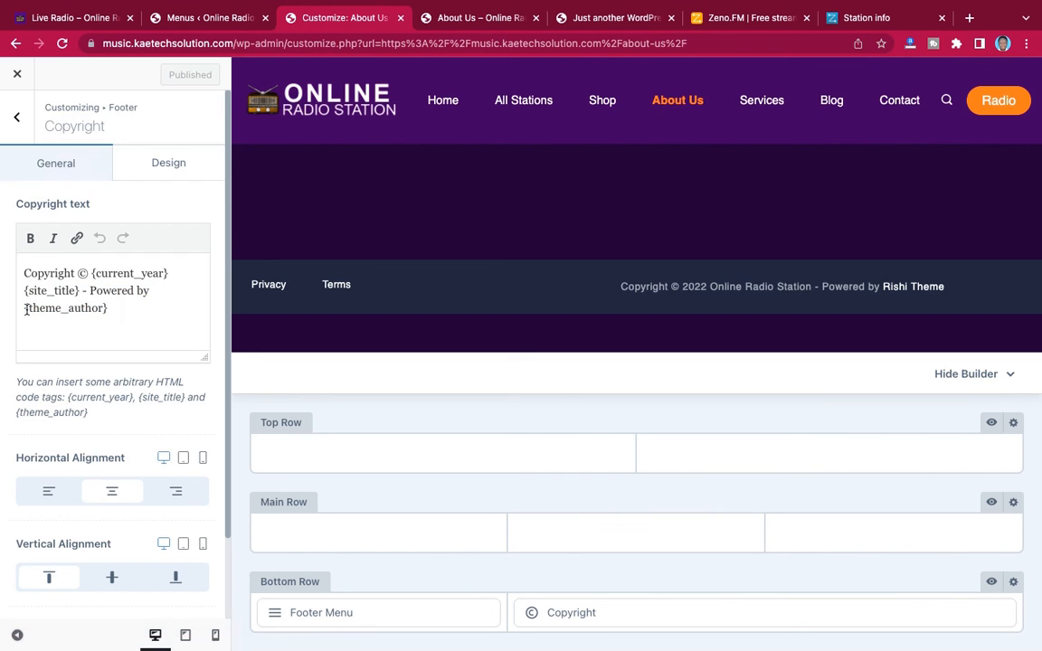
left_click_drag(114, 307, 34, 311)
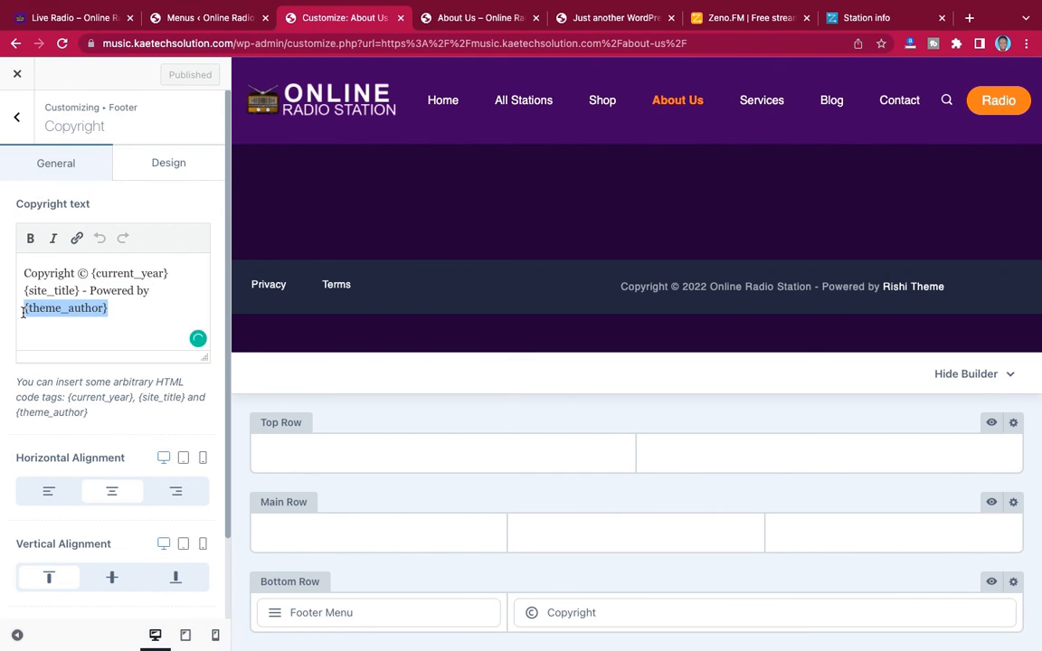
type("K")
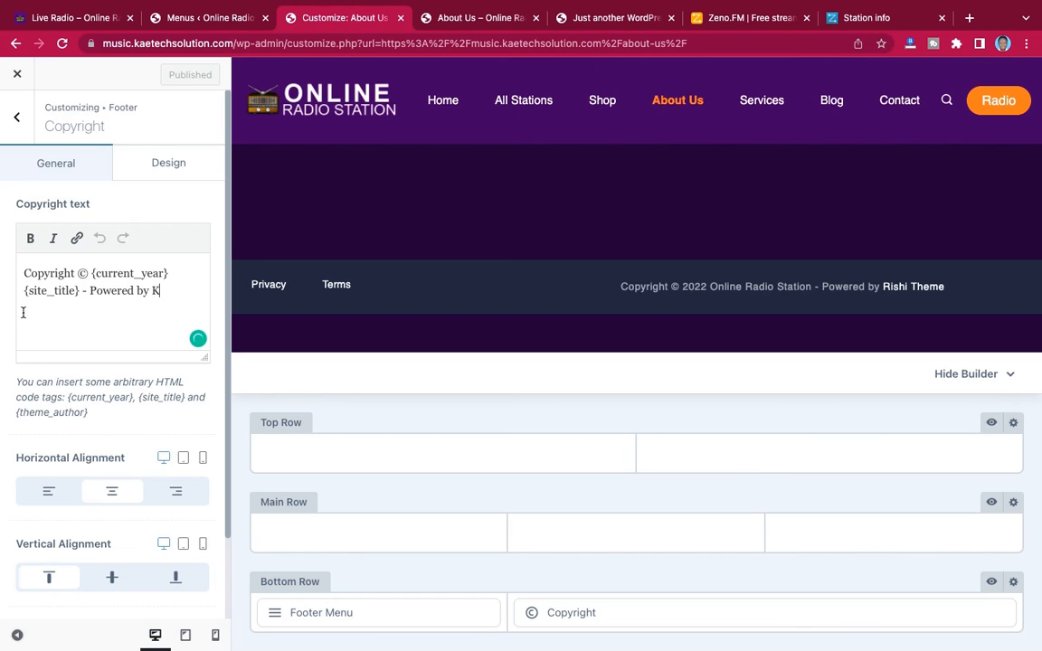
type("aetech Digital")
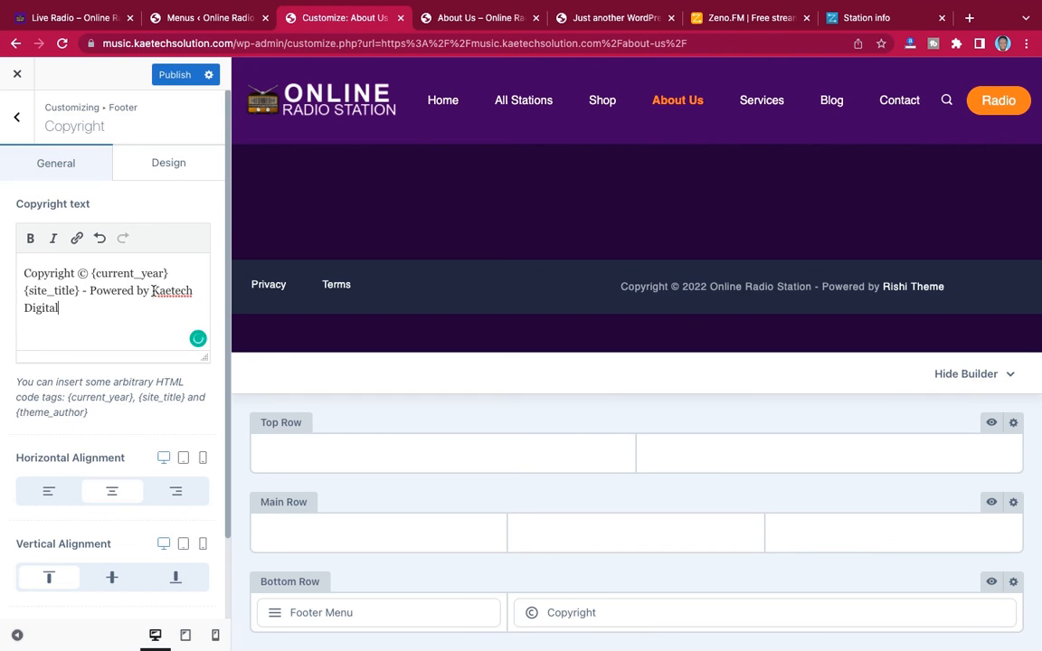
Link "Kaetech Digital" in the copyright text to kaetechdigital.com, and check the Copyright element's design options
left_click_drag(151, 291, 178, 305)
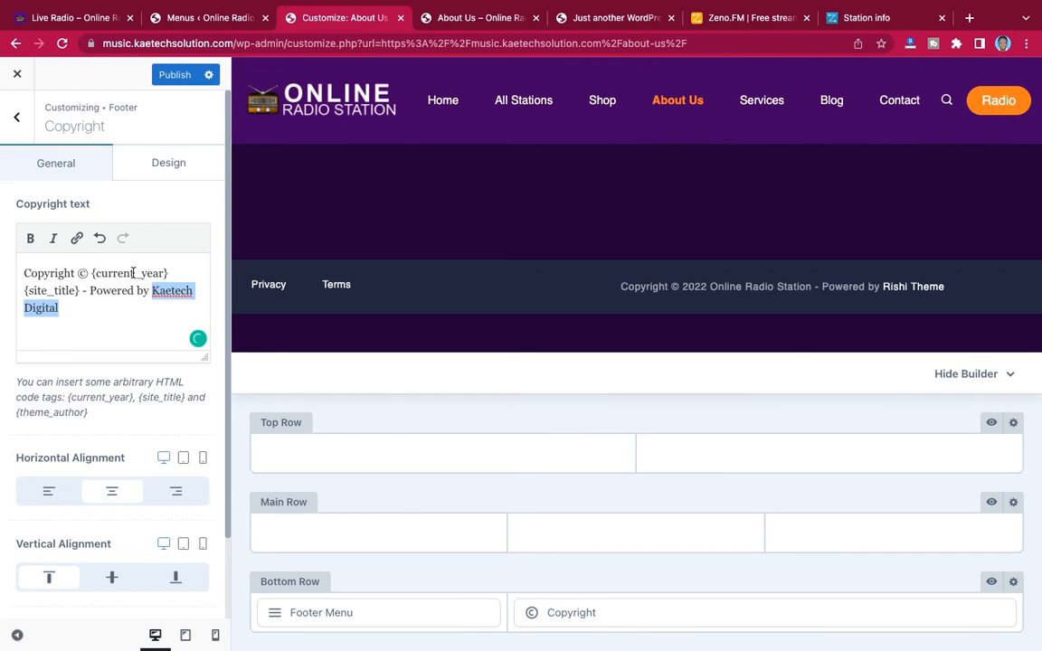
left_click(77, 238)
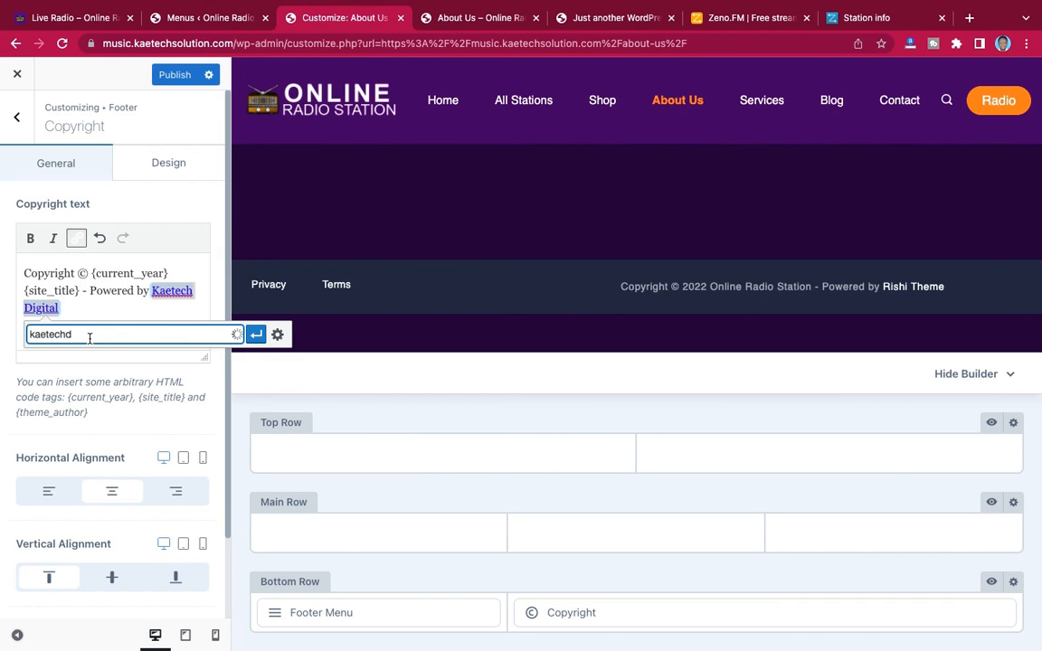
type("igital.com")
left_click(256, 336)
left_click(128, 290)
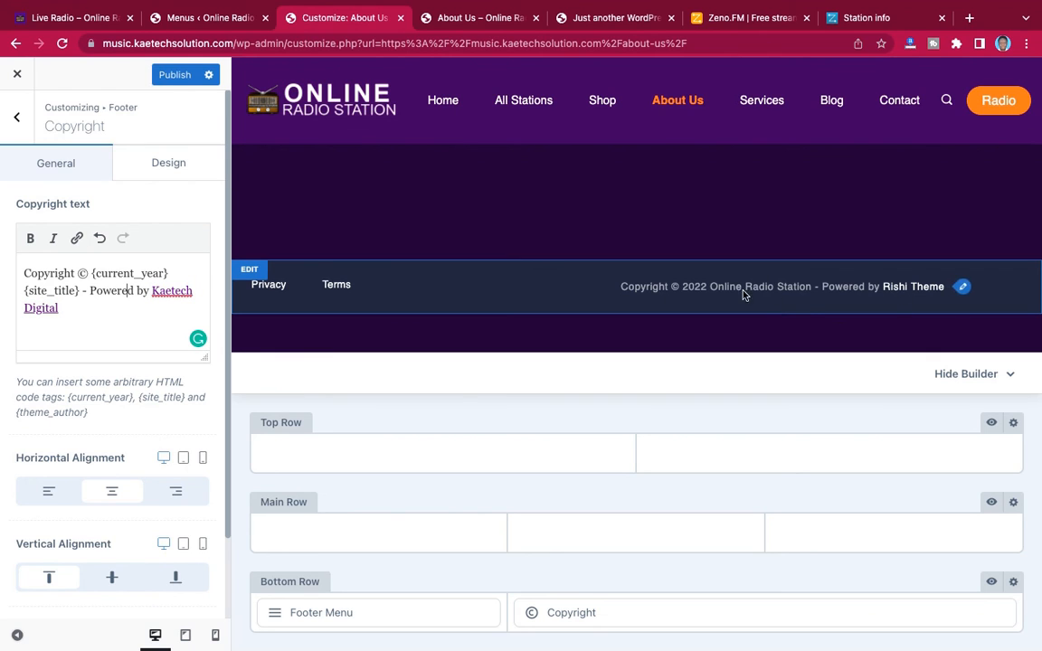
left_click(172, 163)
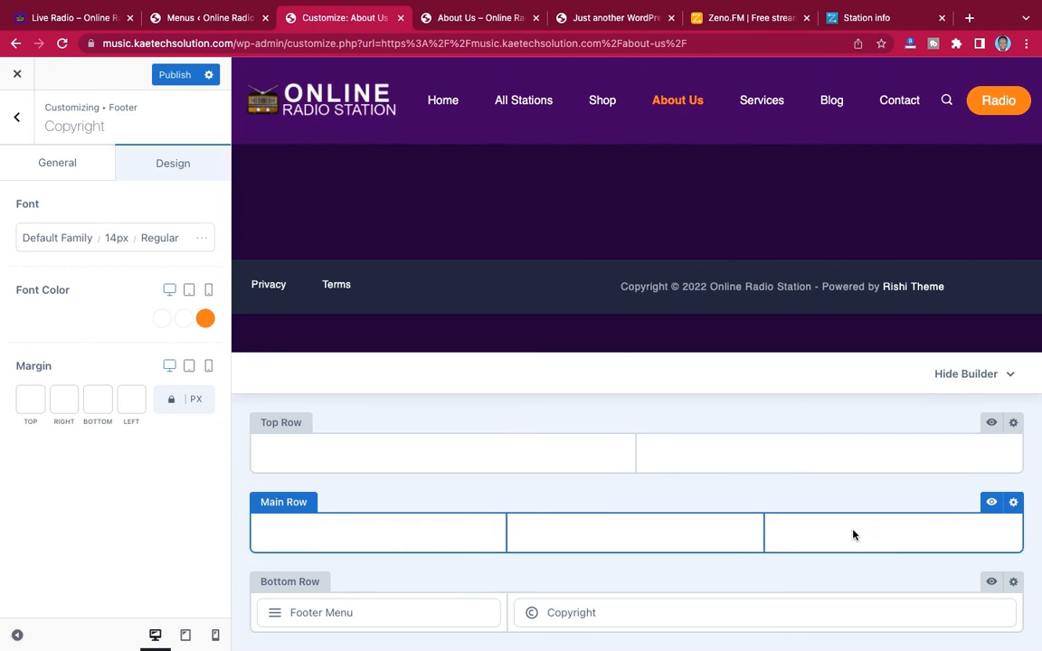
Open the footer Bottom Row's background colour, and copy the colour code #1c0837 from the Radio Website note in Notes
left_click(1013, 583)
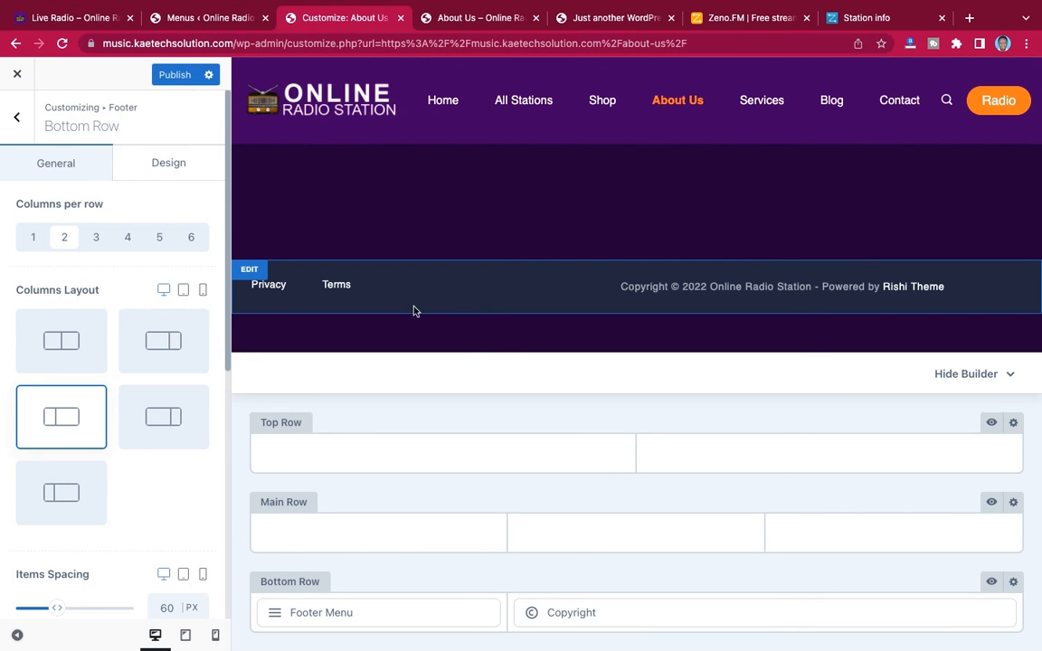
left_click(160, 165)
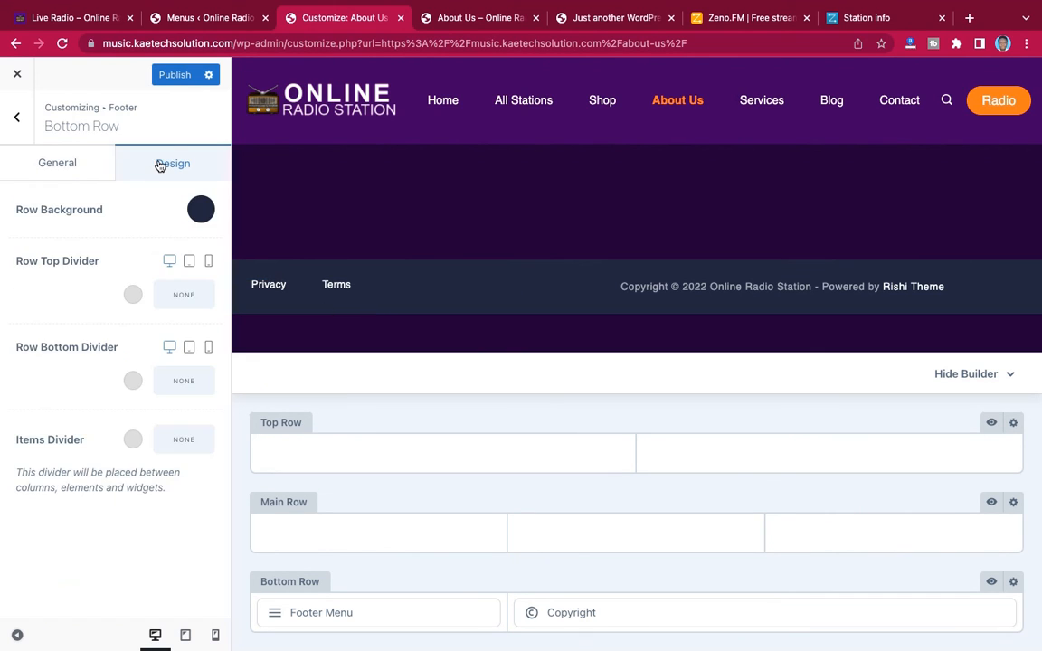
left_click(203, 210)
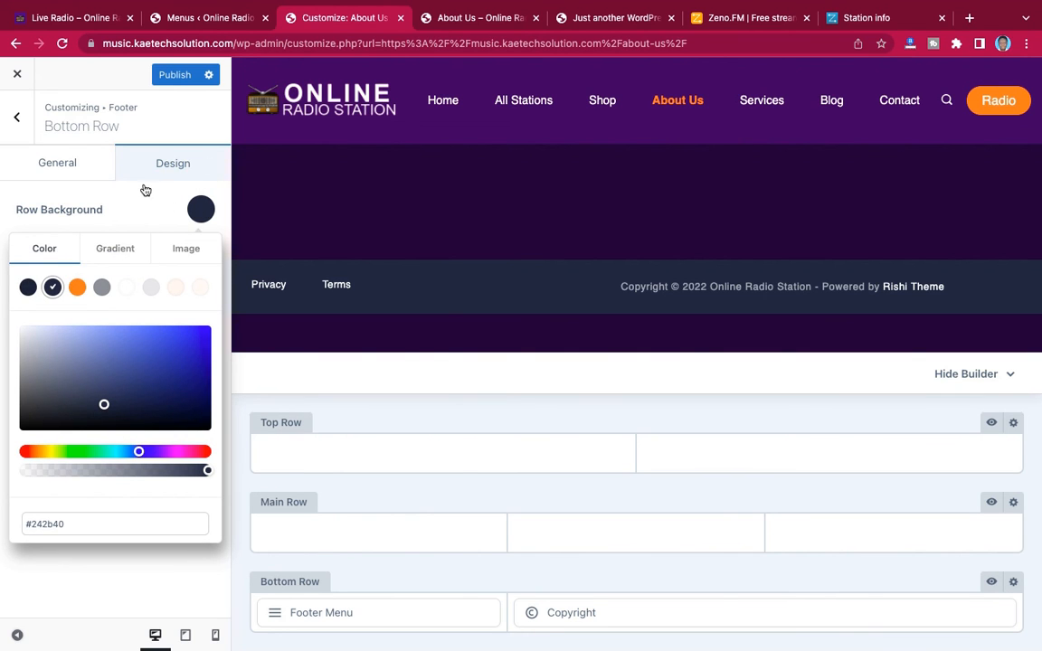
key("super+Tab")
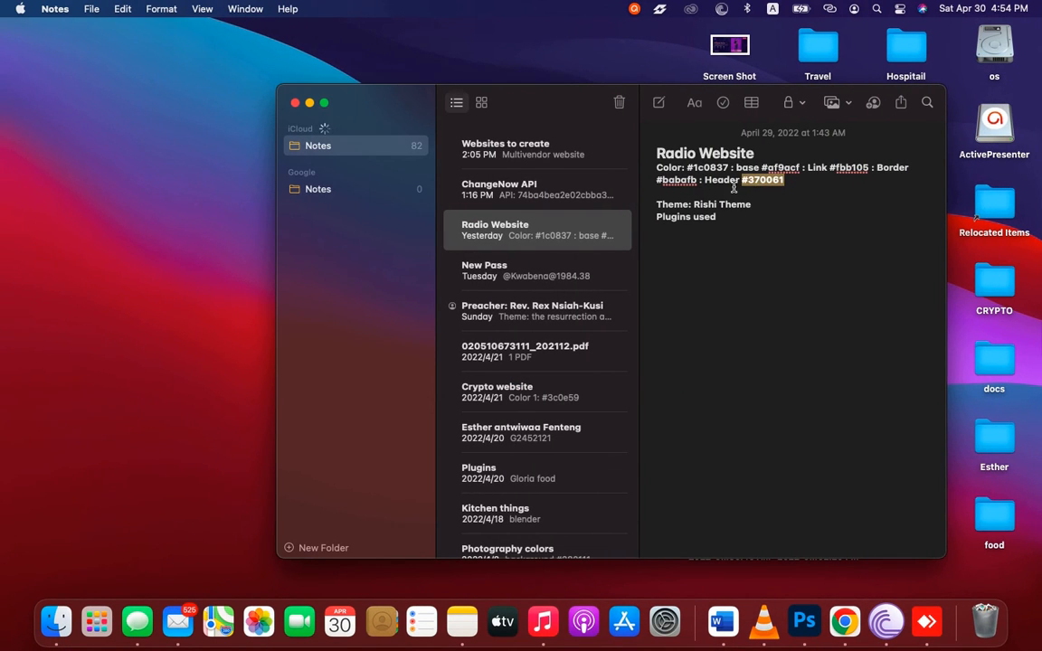
left_click(740, 182)
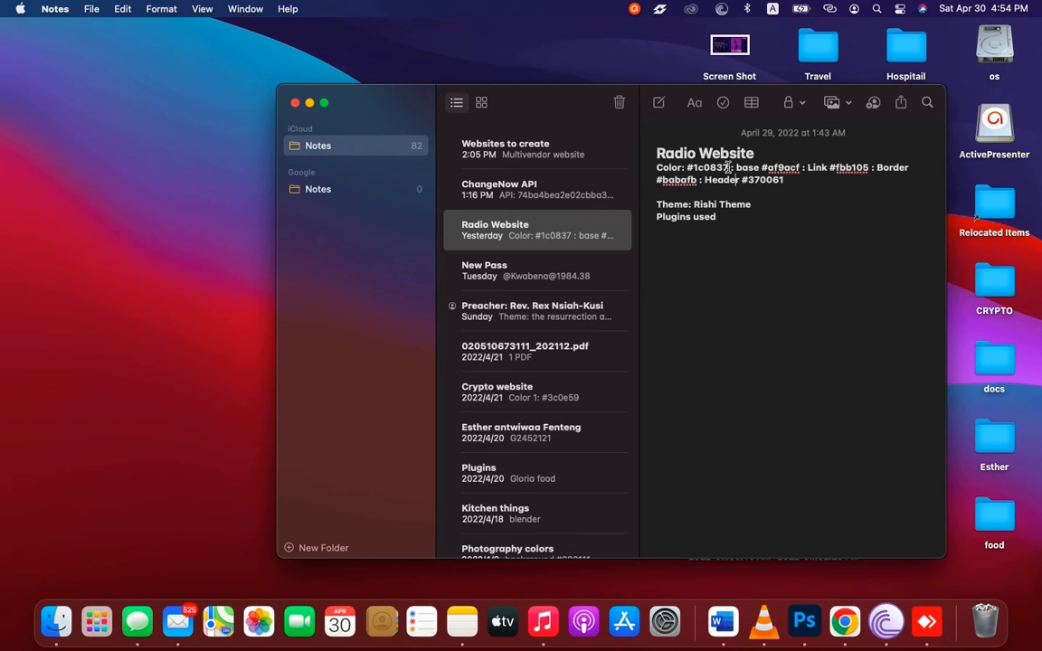
left_click_drag(727, 167, 687, 168)
key("super+c")
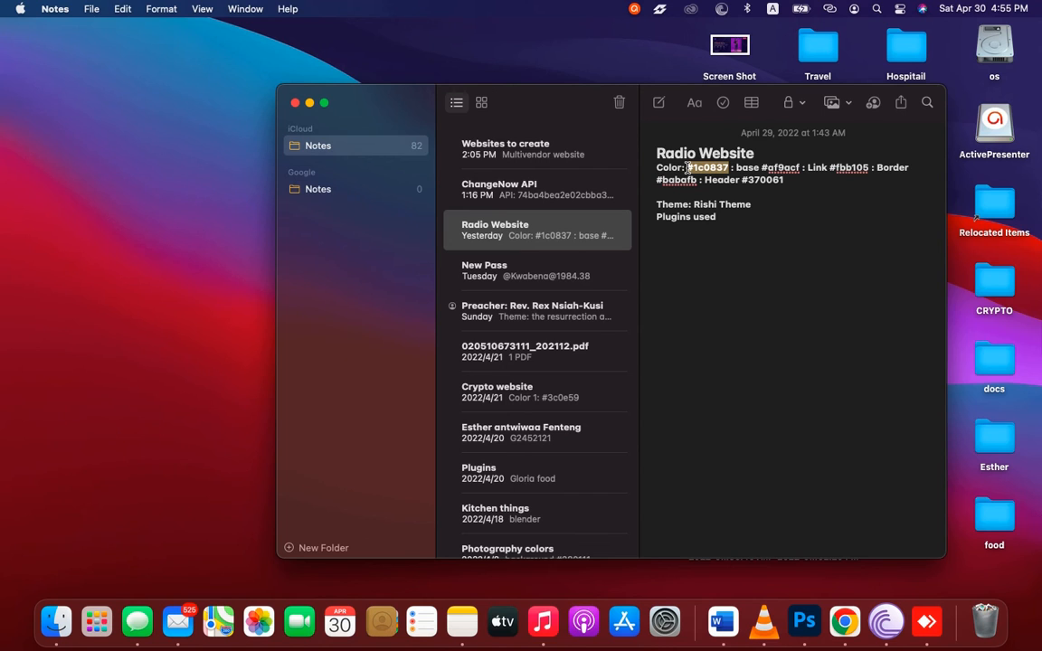
Return to the browser, set the footer Bottom Row's background colour to #1c0837 and publish the change
key("ctrl+Right")
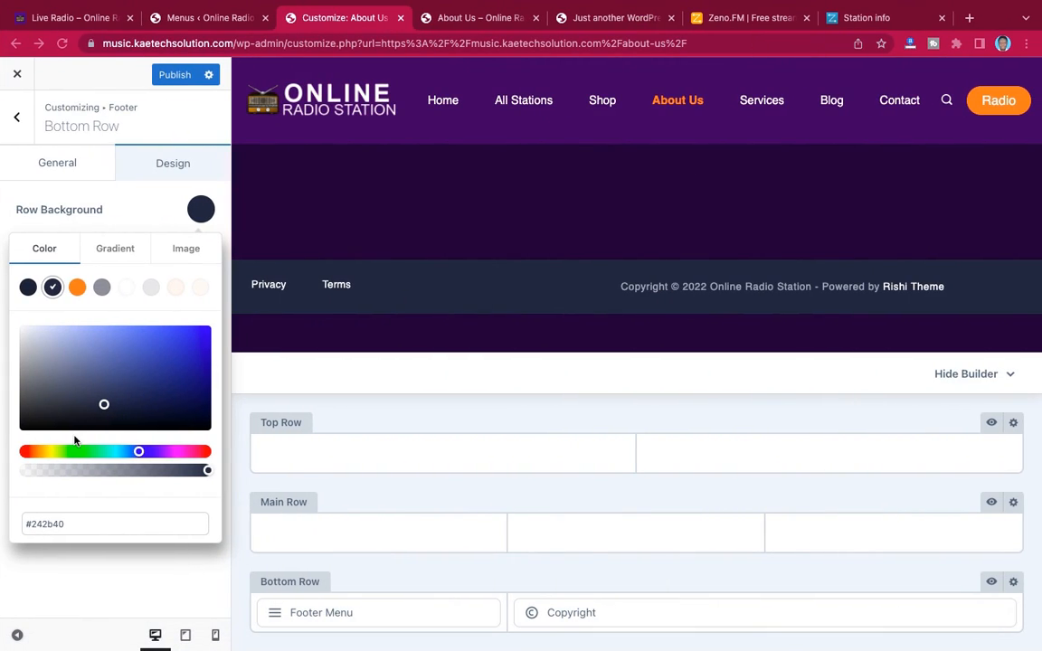
left_click_drag(69, 524, 27, 524)
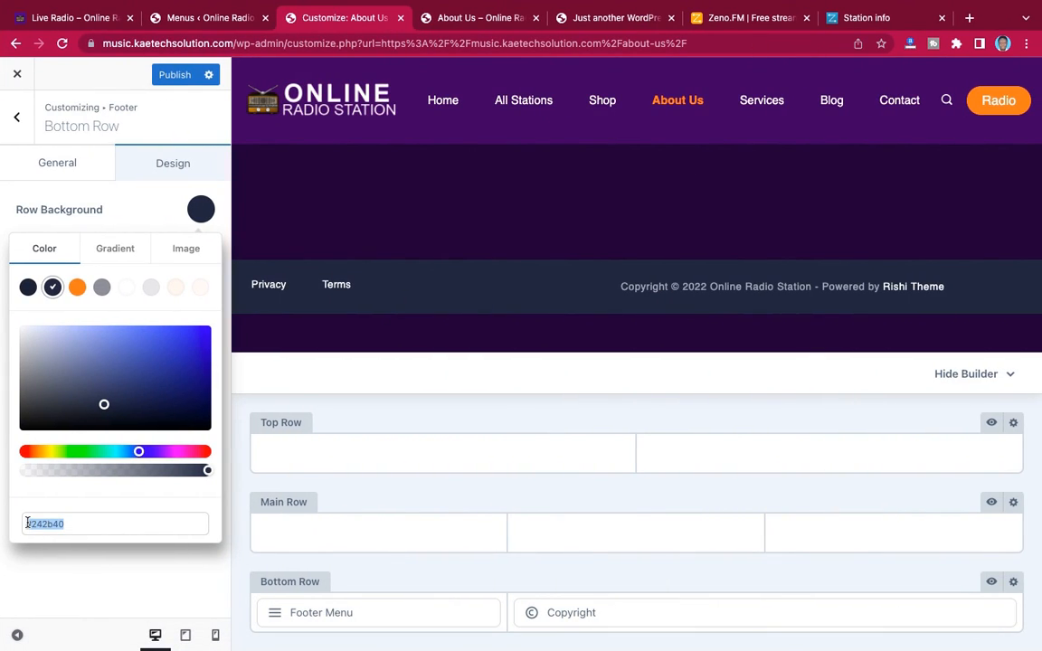
key("super+v")
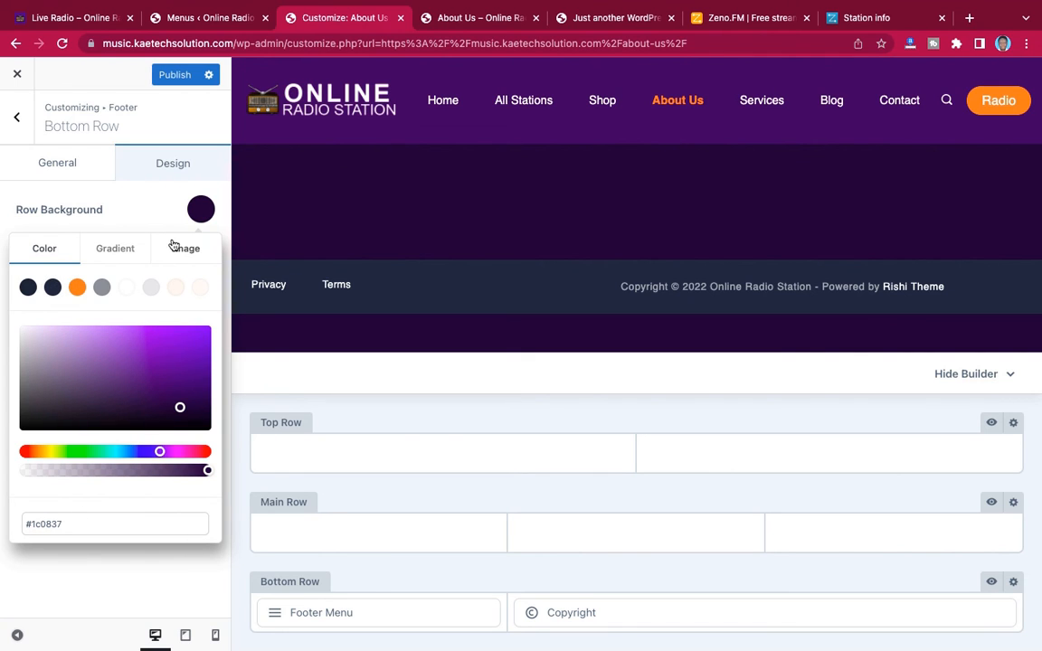
left_click(202, 213)
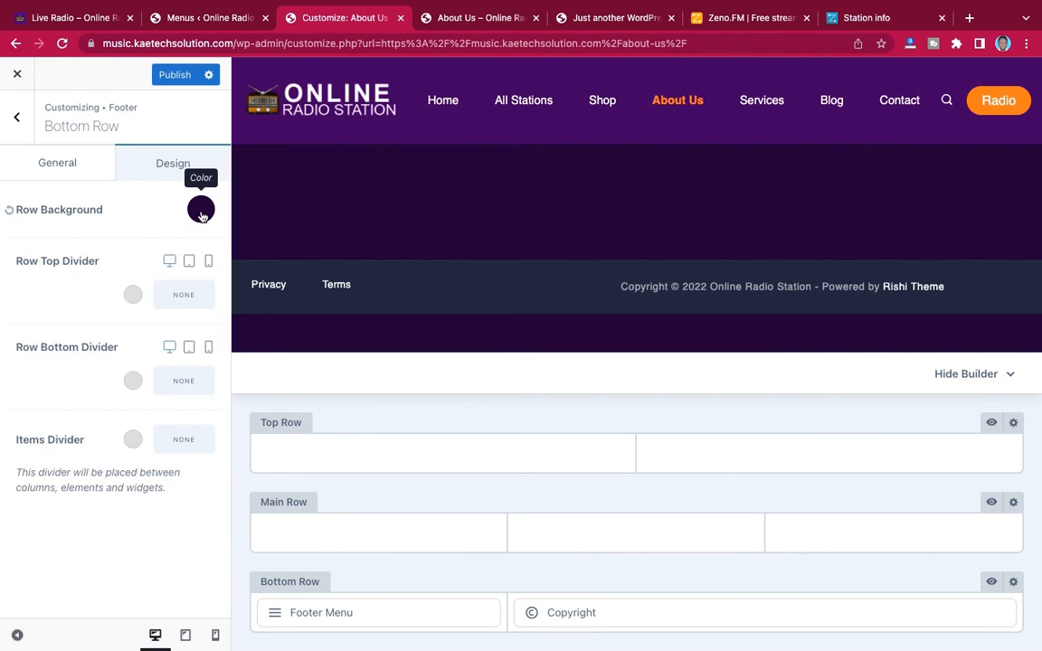
left_click(174, 78)
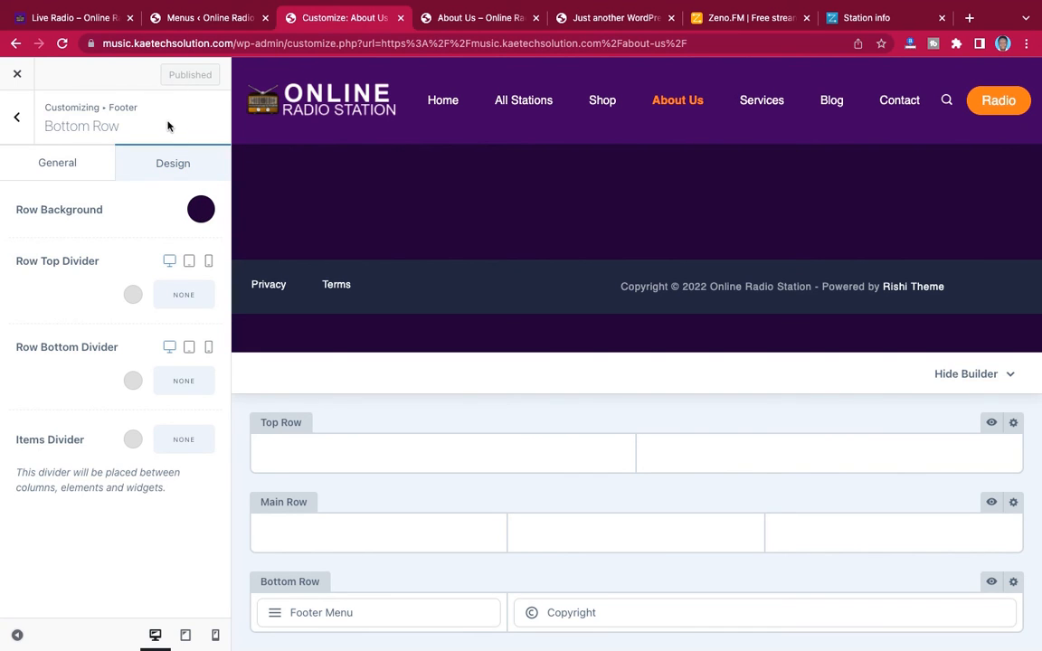
Reload the live About Us page to check the footer, and return to the theme customizer
left_click(459, 20)
left_click(63, 43)
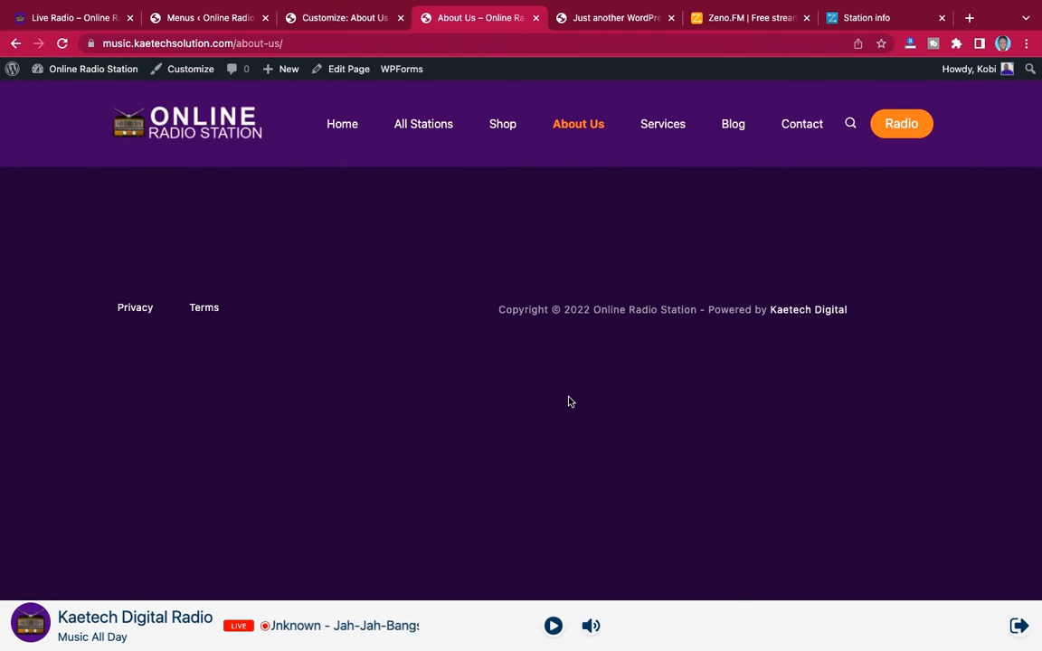
left_click(346, 18)
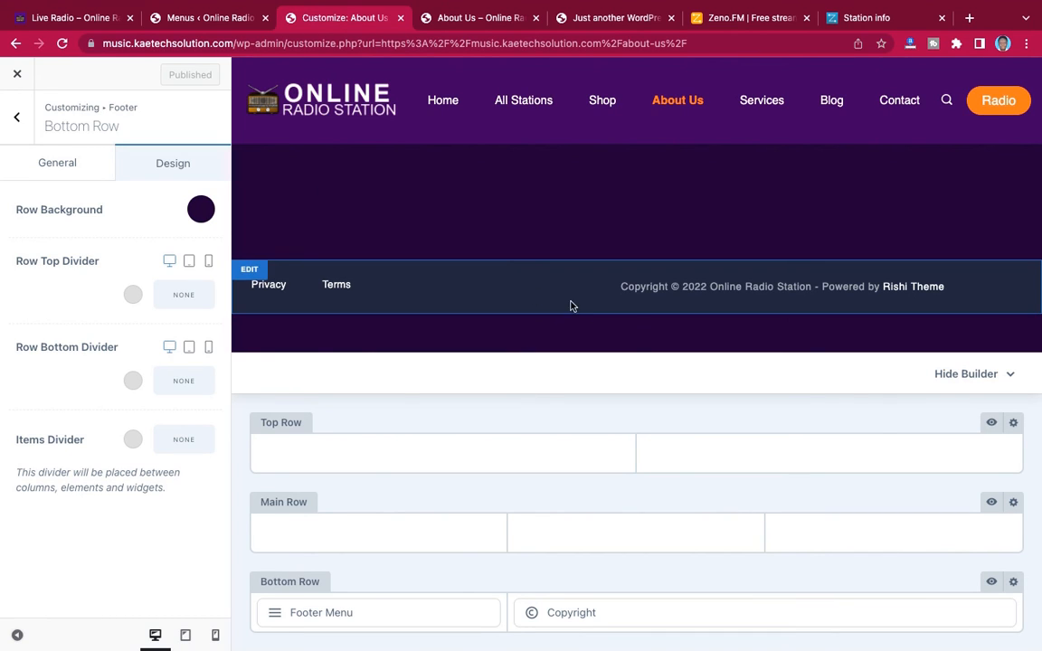
Leave the footer settings, open the customizer's Pages settings and look through the general layout options
left_click(17, 121)
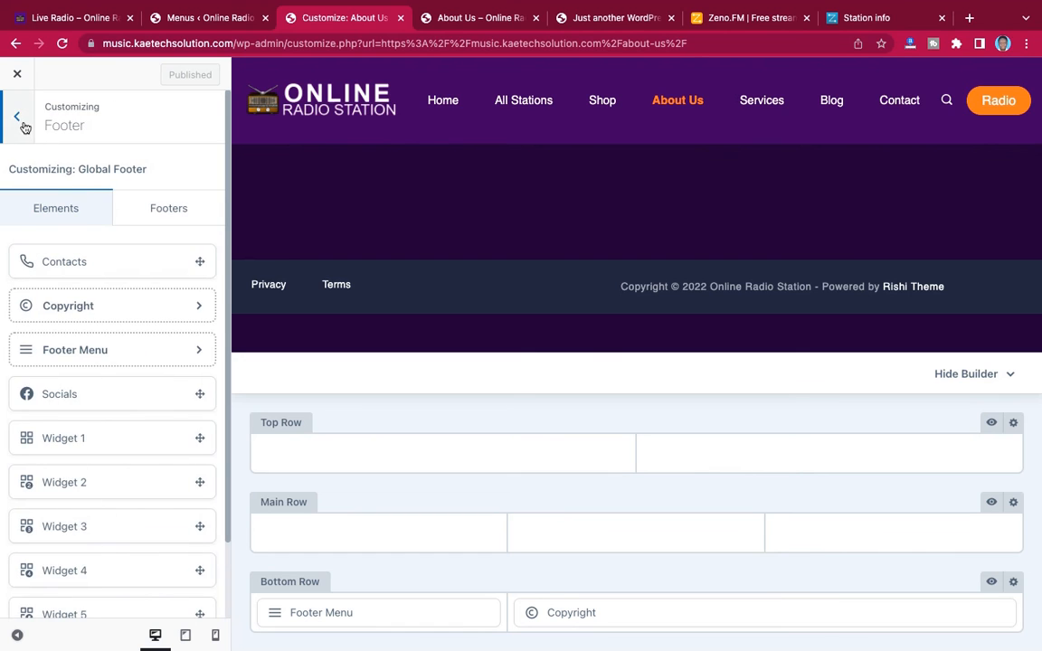
left_click(18, 118)
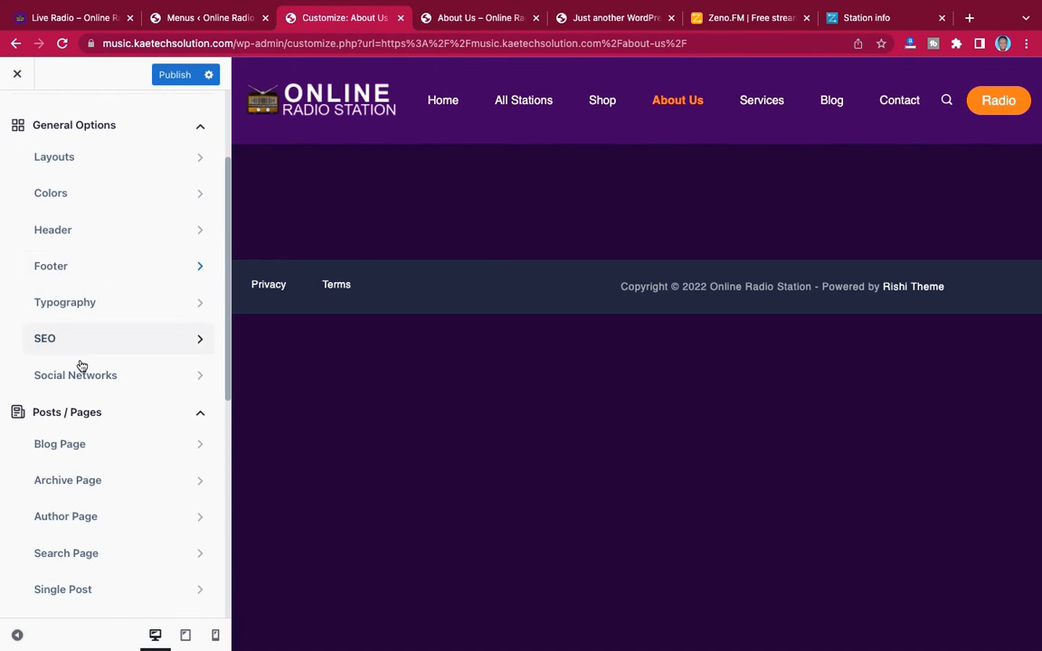
scroll(80, 363, "down", 3)
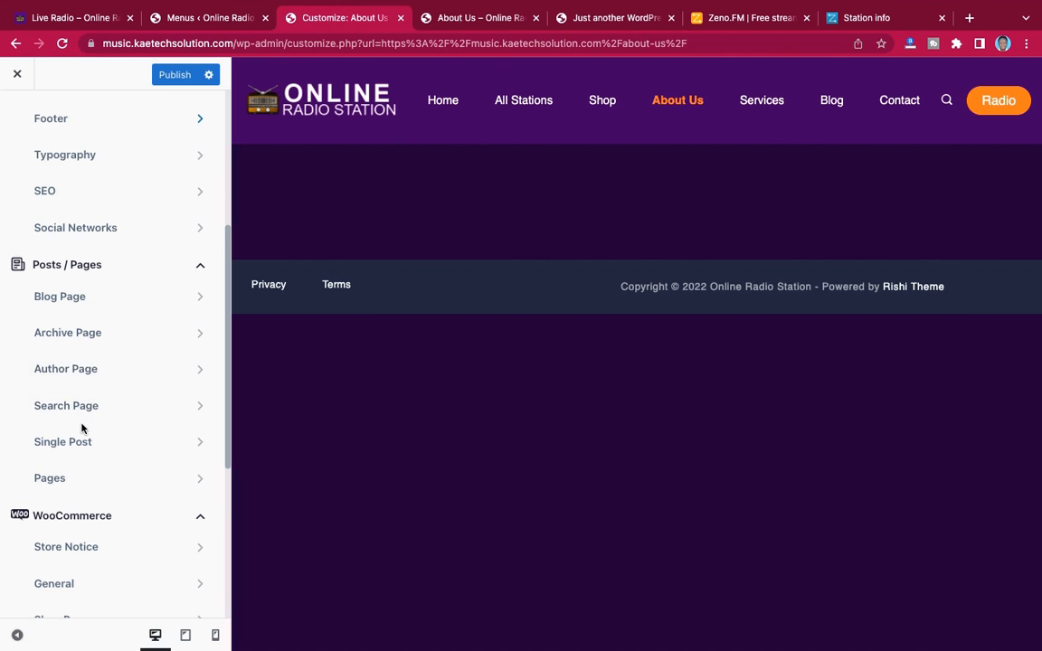
left_click(76, 483)
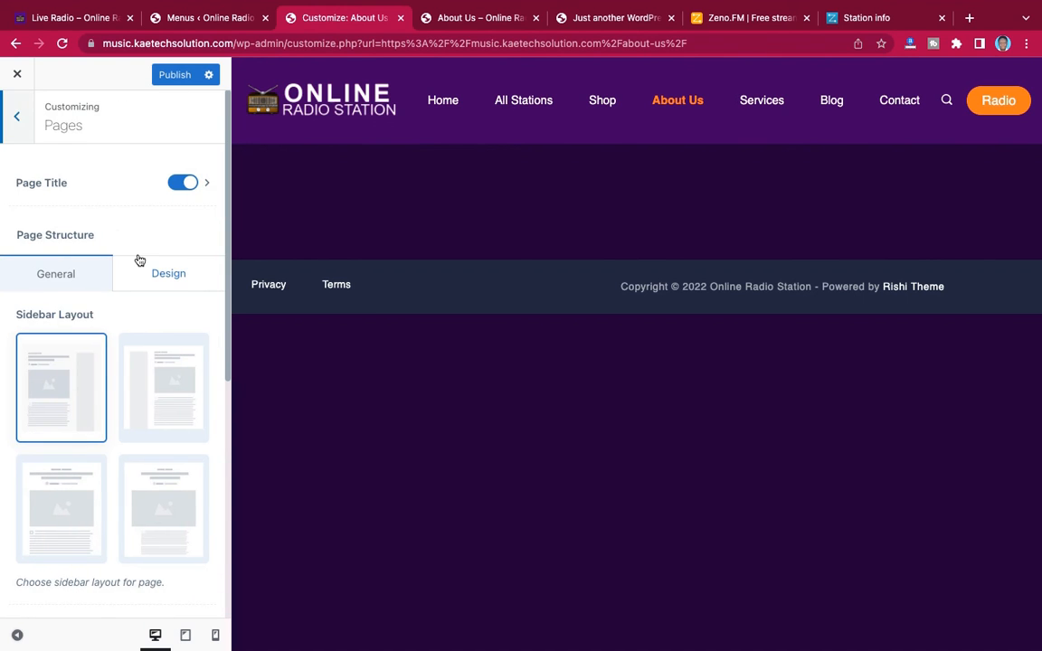
scroll(124, 310, "down", 2)
scroll(122, 307, "down", 3)
scroll(123, 306, "up", 4)
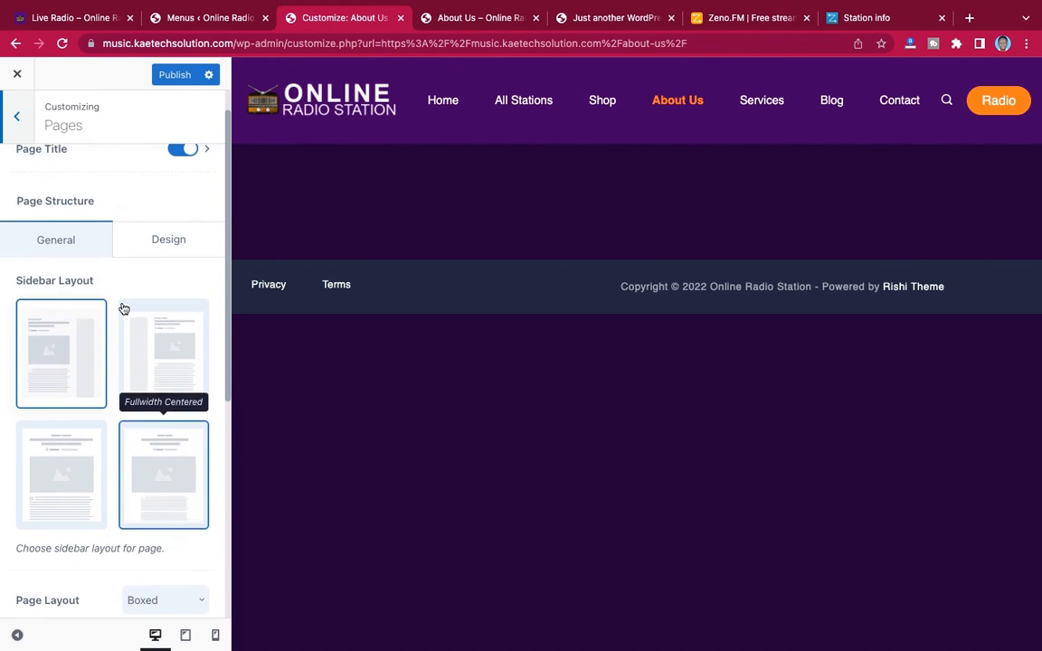
Set the Content Area Background colour for pages to #1c0837 and publish the change
left_click(155, 240)
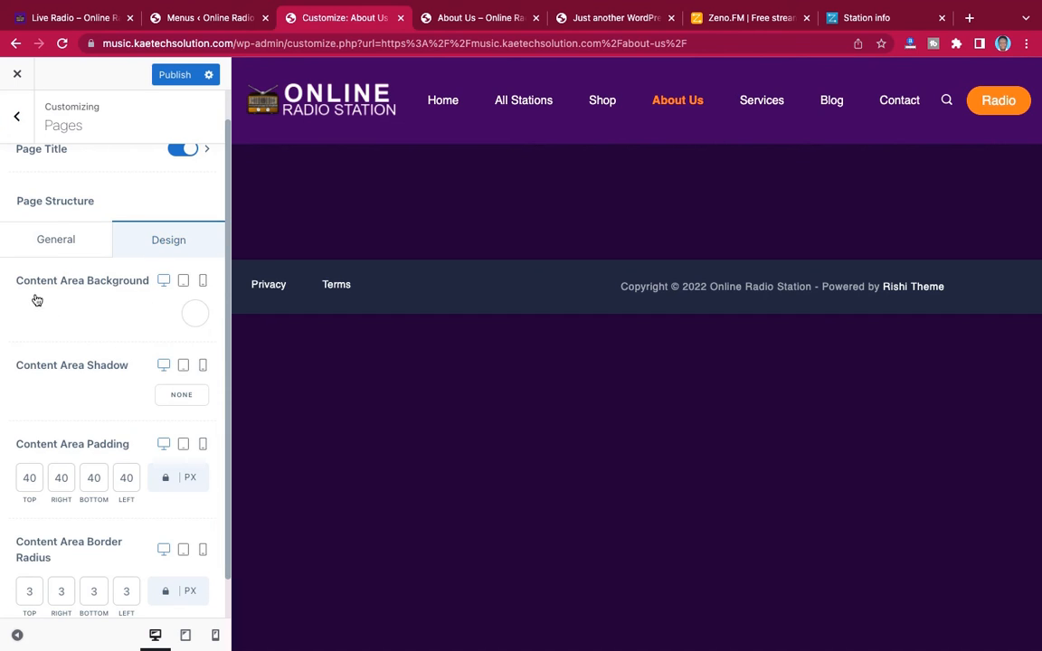
left_click(194, 316)
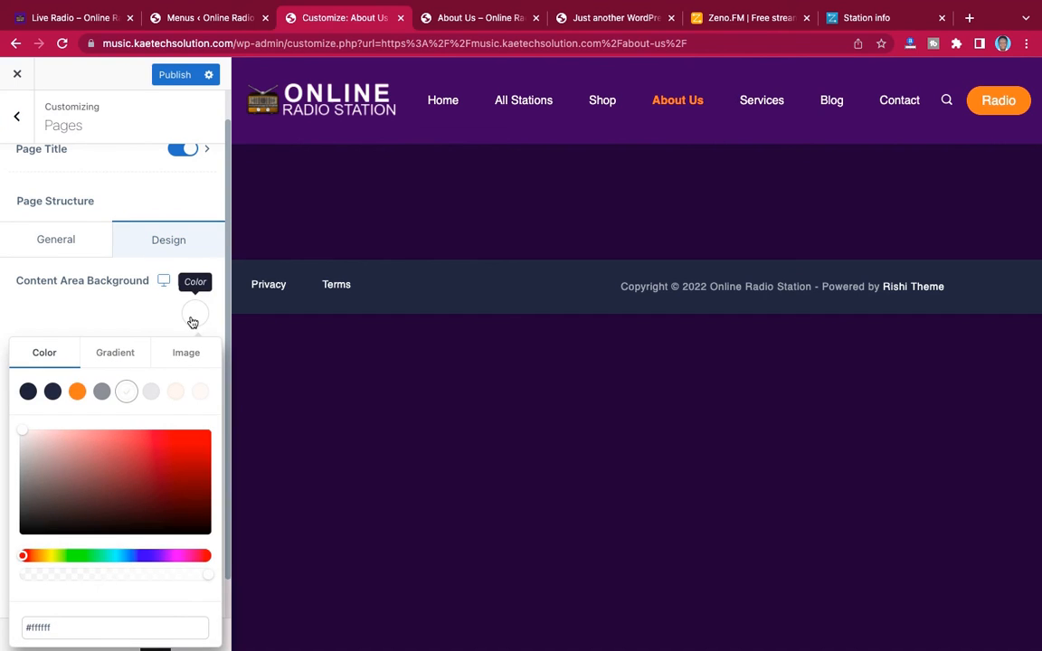
left_click_drag(44, 626, 16, 630)
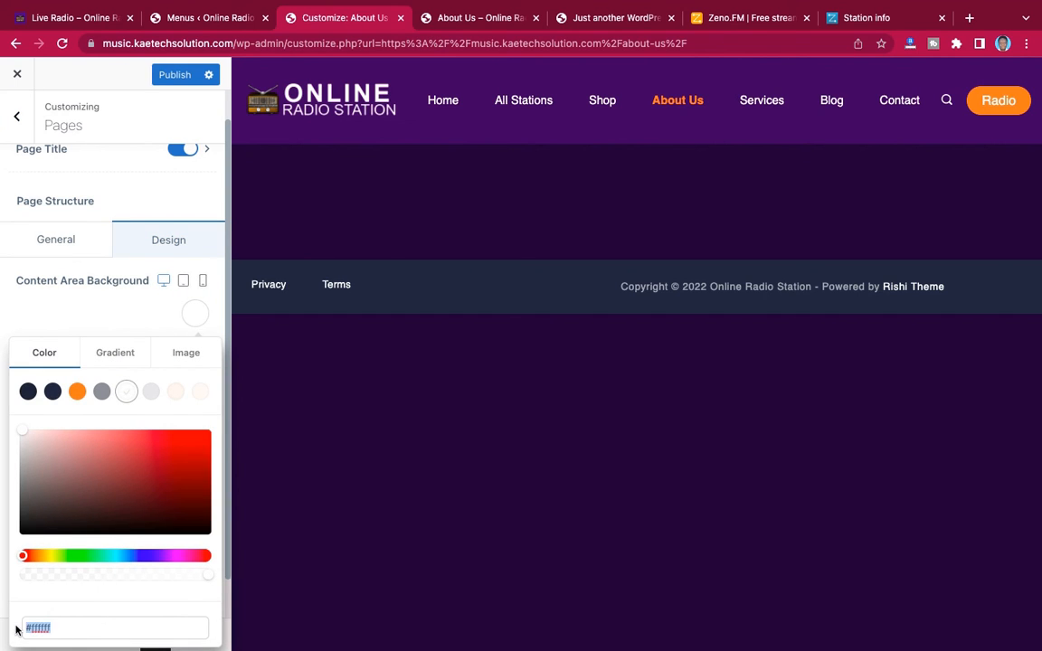
type("#2a0837")
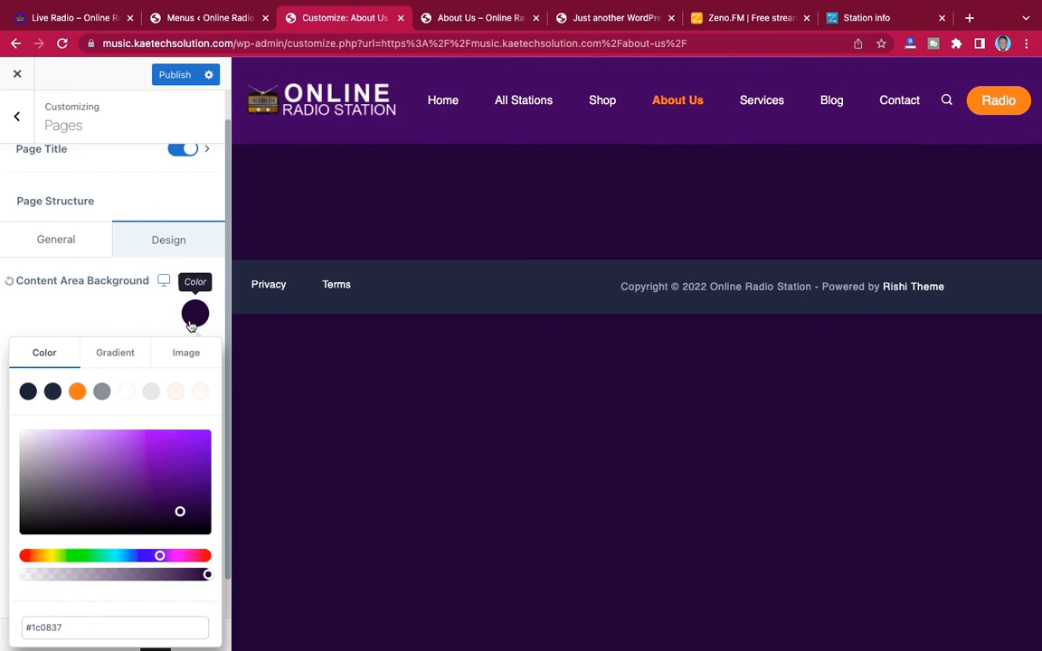
left_click(193, 318)
scroll(132, 332, "down", 1)
scroll(132, 333, "up", 2)
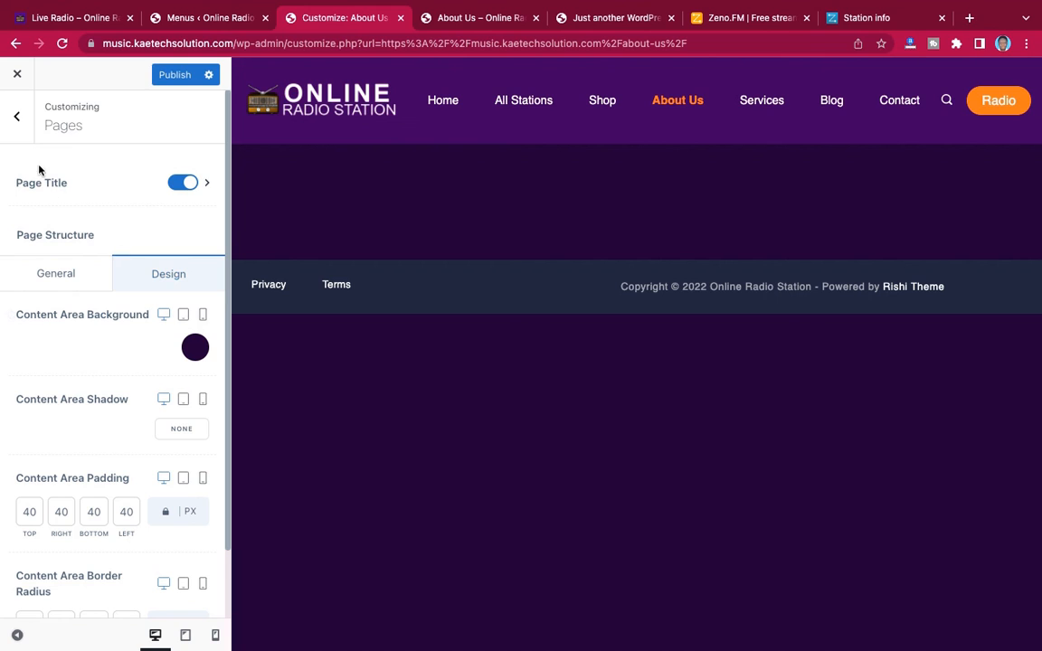
left_click(172, 74)
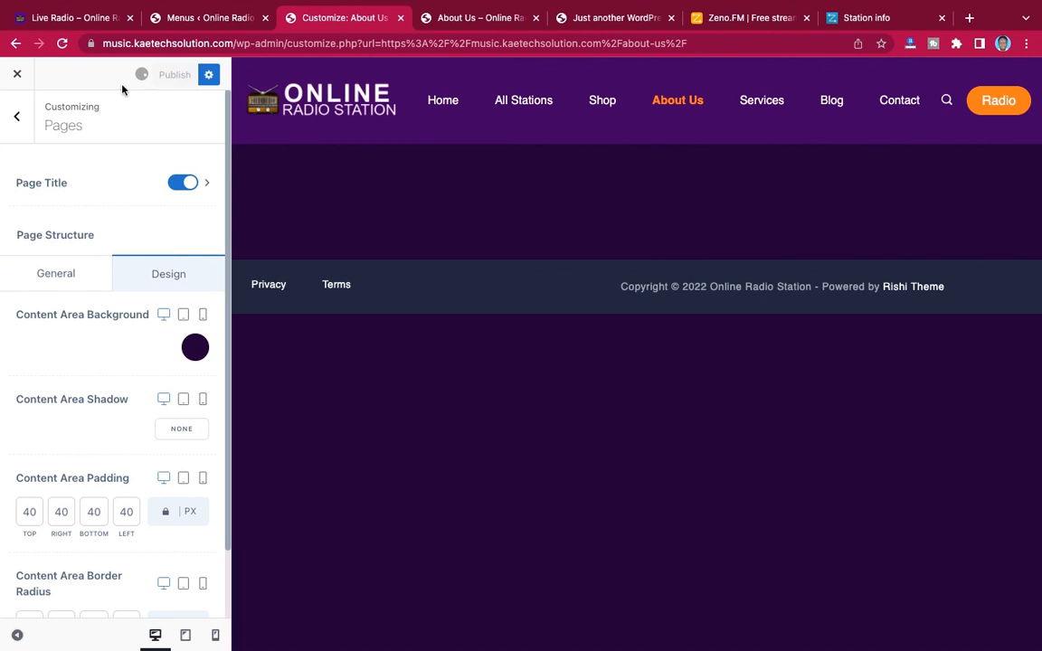
Leave the Pages settings and examine the Blog Page layout, sidebar and container options, leaving them as they are
left_click(19, 125)
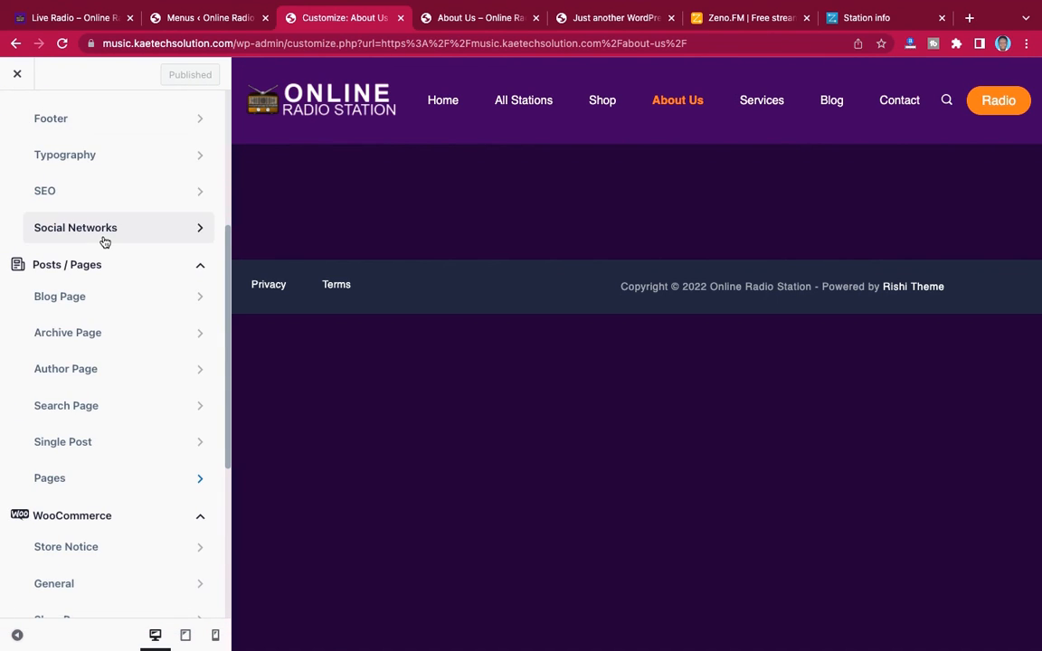
left_click(127, 304)
scroll(153, 362, "down", 7)
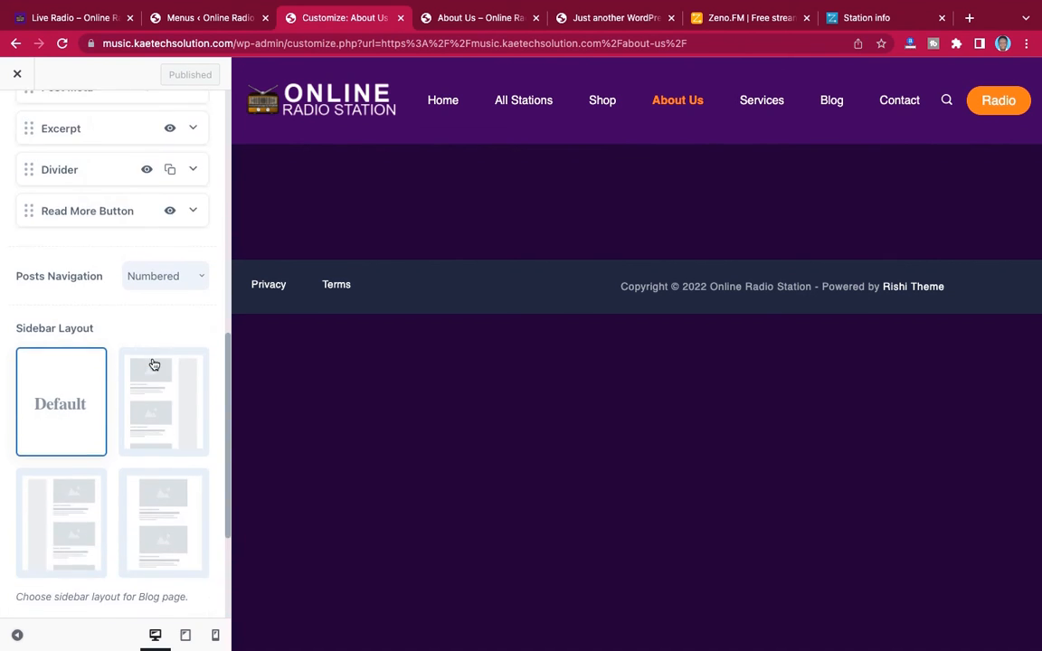
scroll(154, 364, "down", 5)
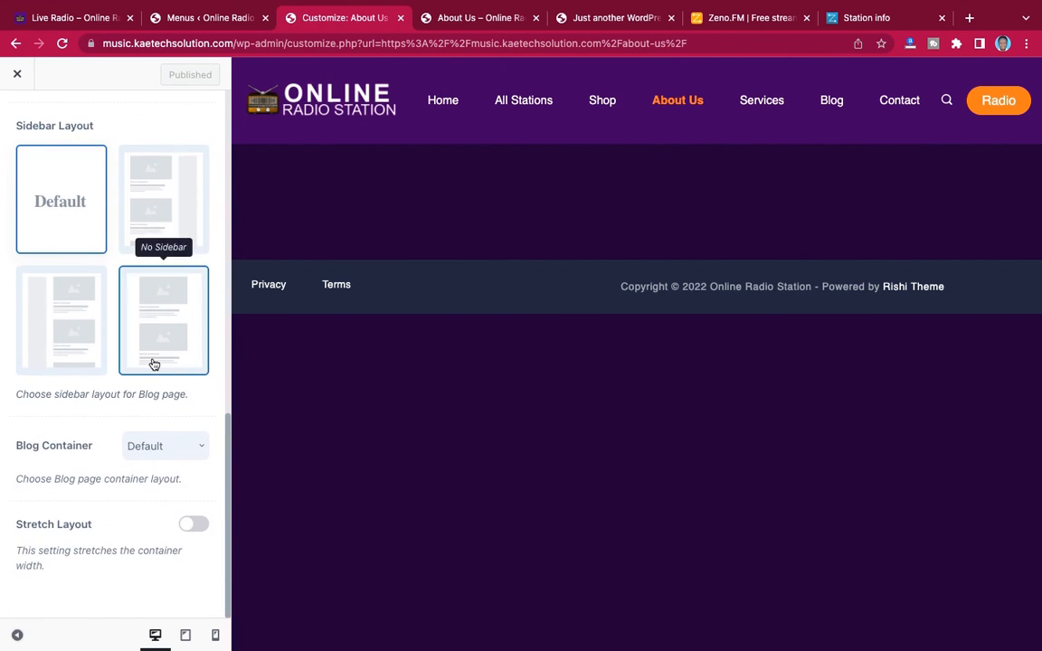
scroll(153, 363, "up", 2)
scroll(153, 364, "down", 2)
left_click(190, 450)
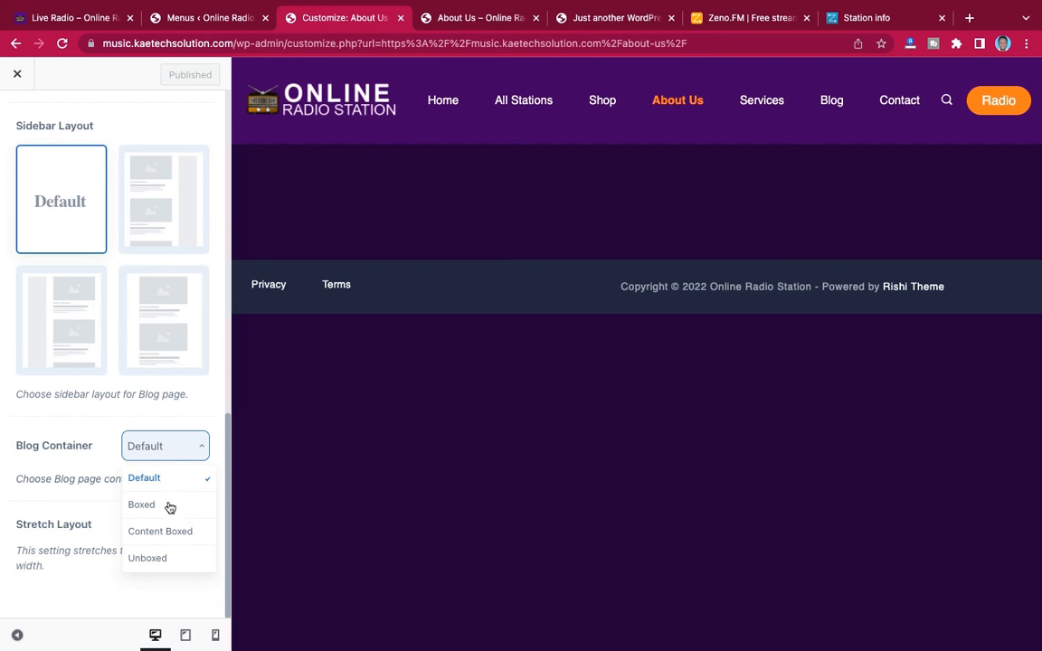
left_click(176, 448)
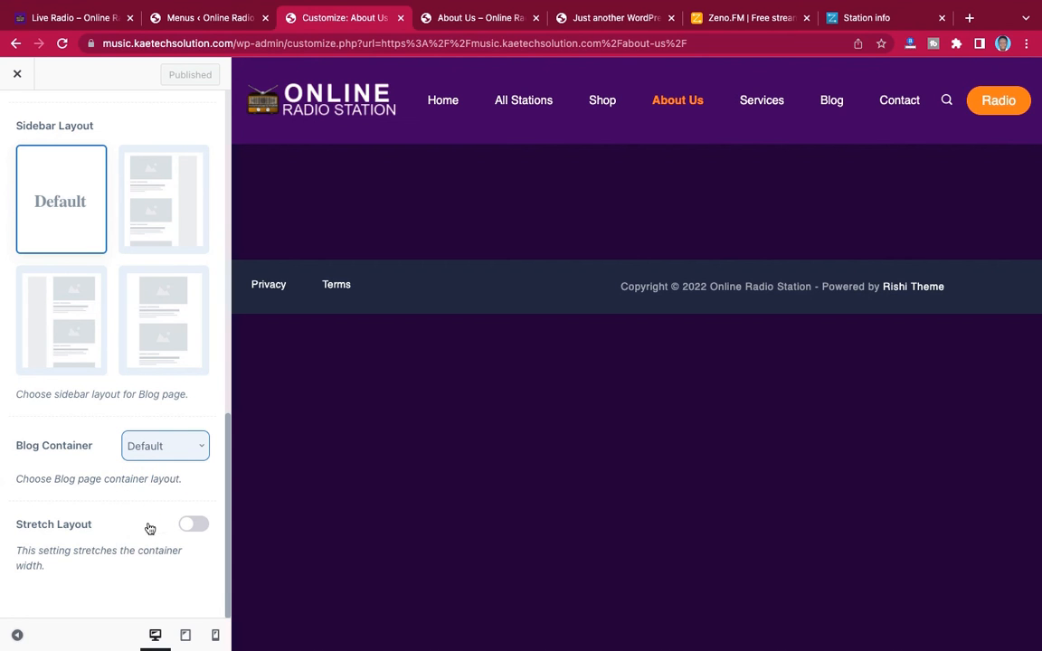
scroll(183, 433, "up", 2)
scroll(183, 435, "up", 10)
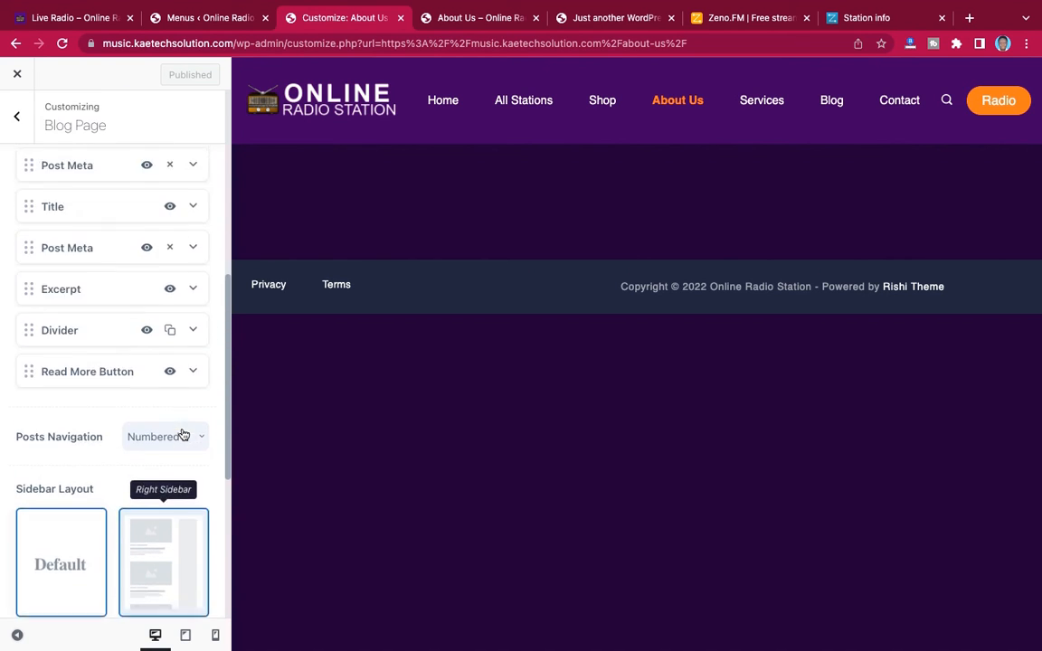
scroll(184, 435, "up", 3)
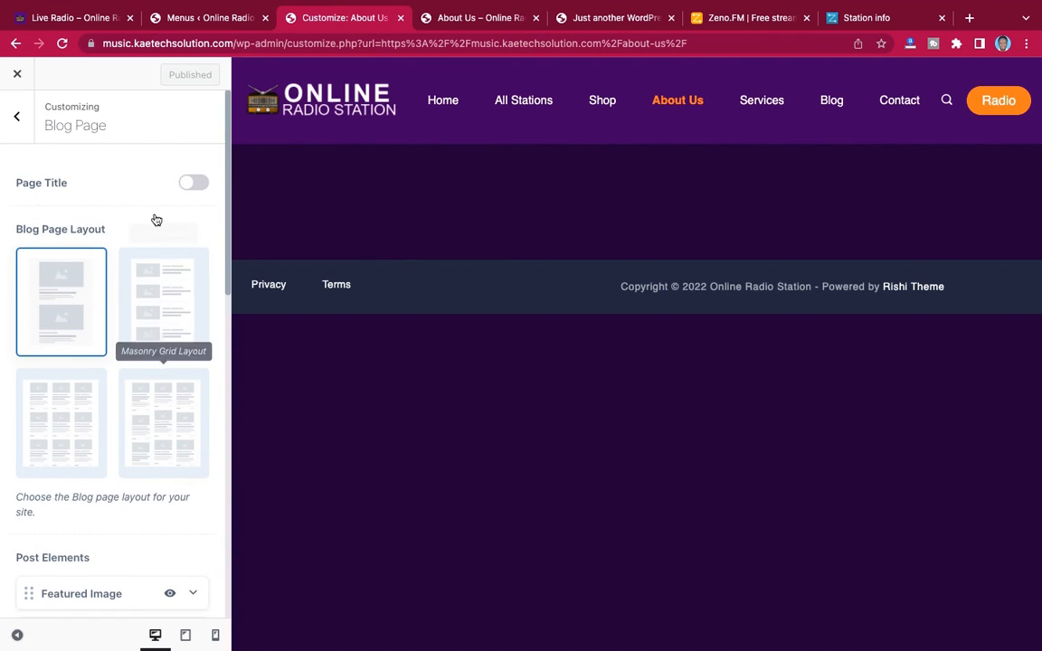
left_click(22, 124)
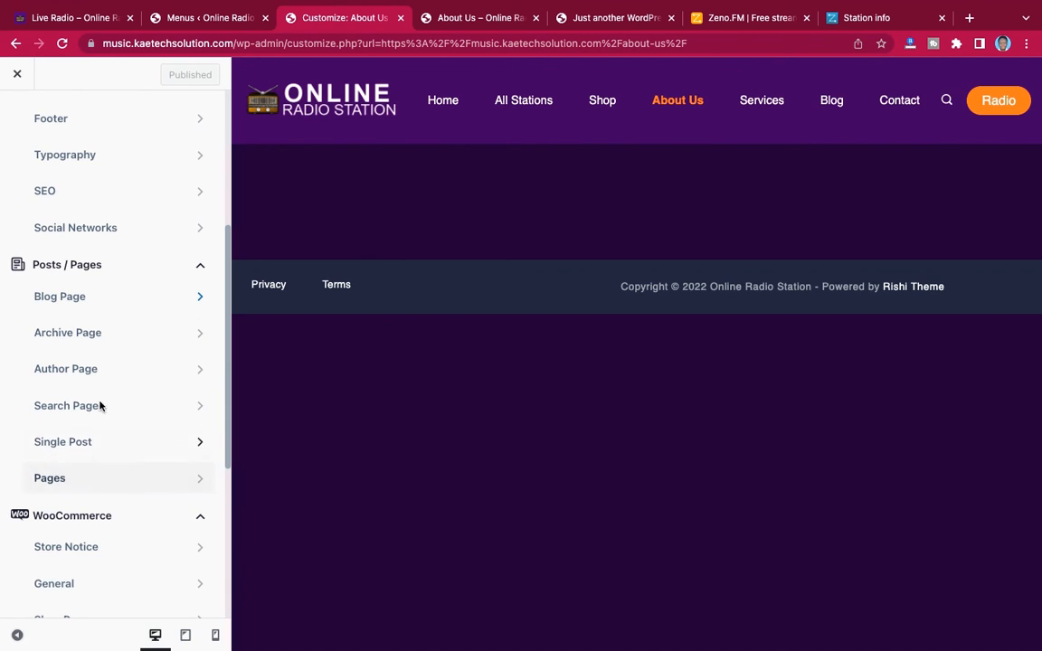
Close the customizer, go to the site's Home page, open it for editing with Elementor and dismiss the Navigator
scroll(118, 364, "up", 3)
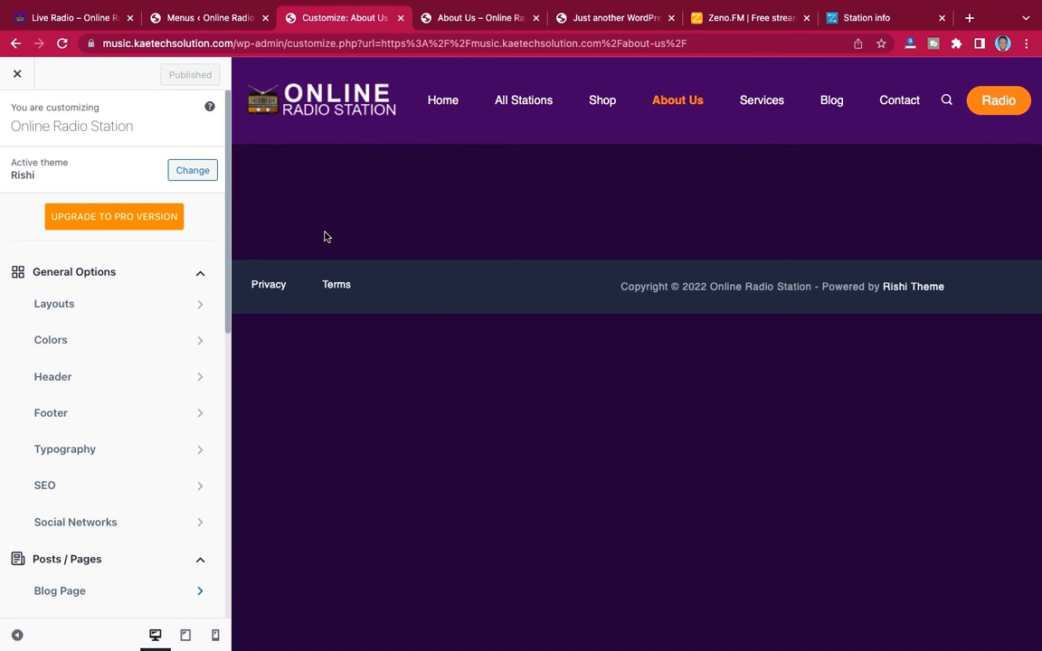
left_click(17, 77)
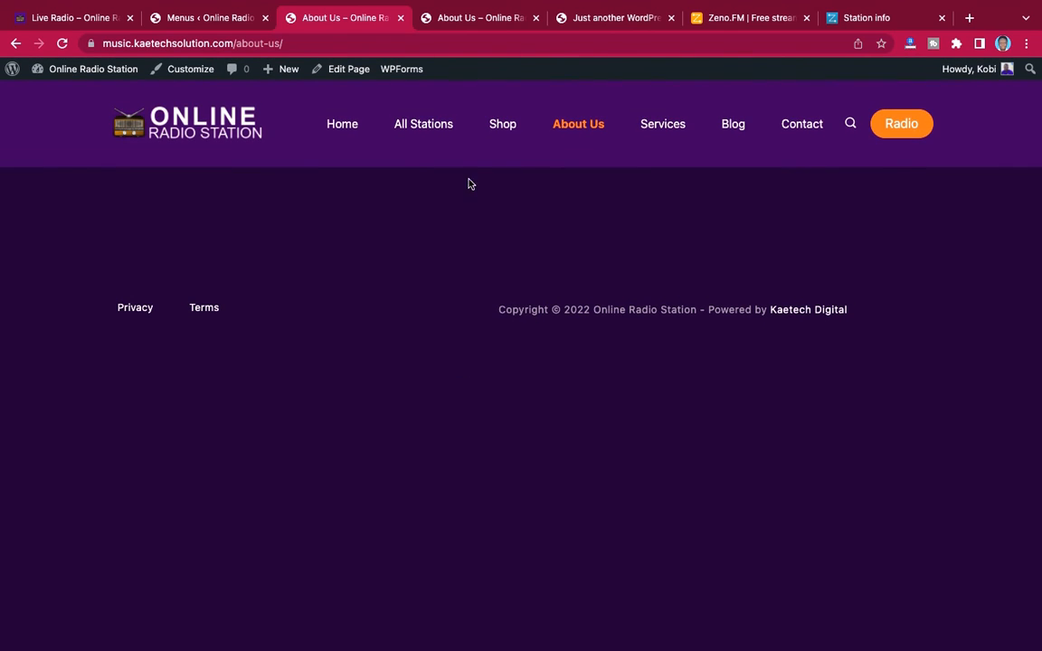
left_click(351, 128)
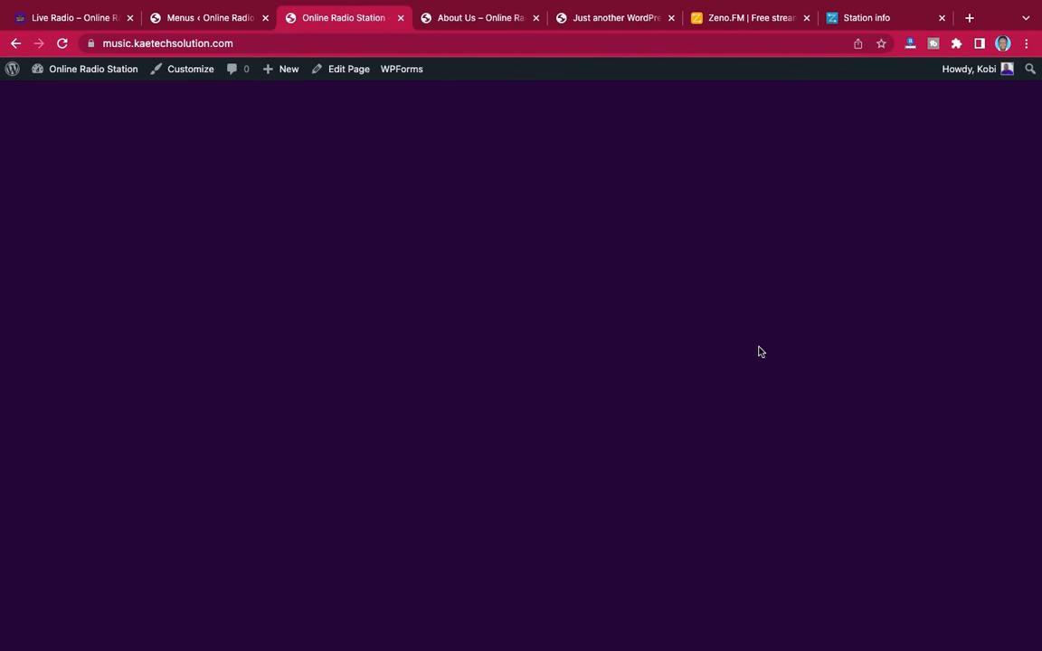
left_click(337, 70)
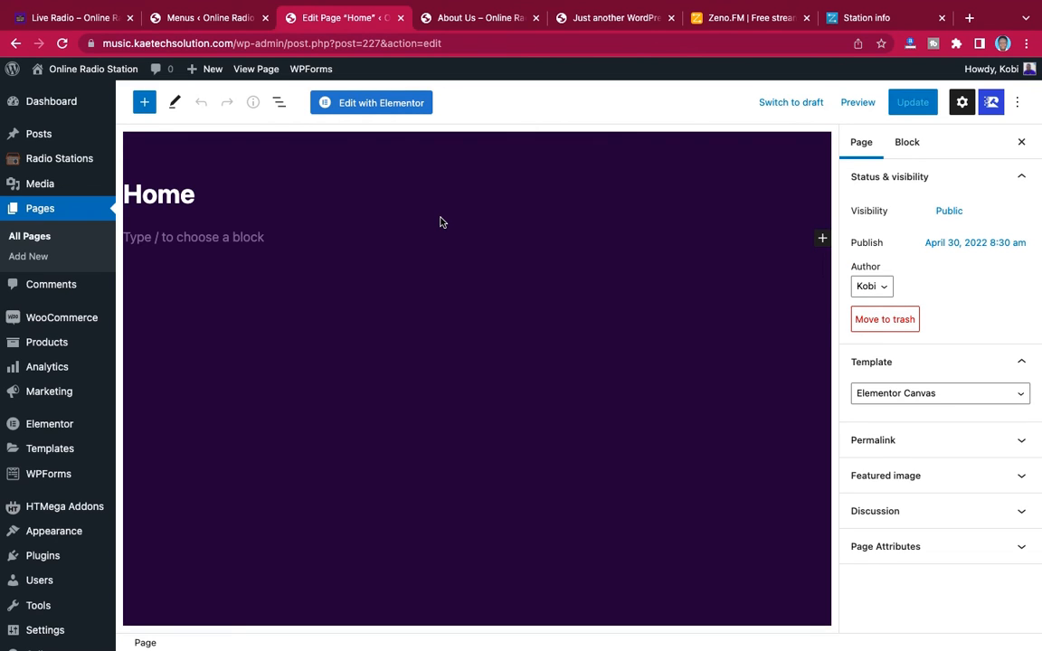
left_click(387, 105)
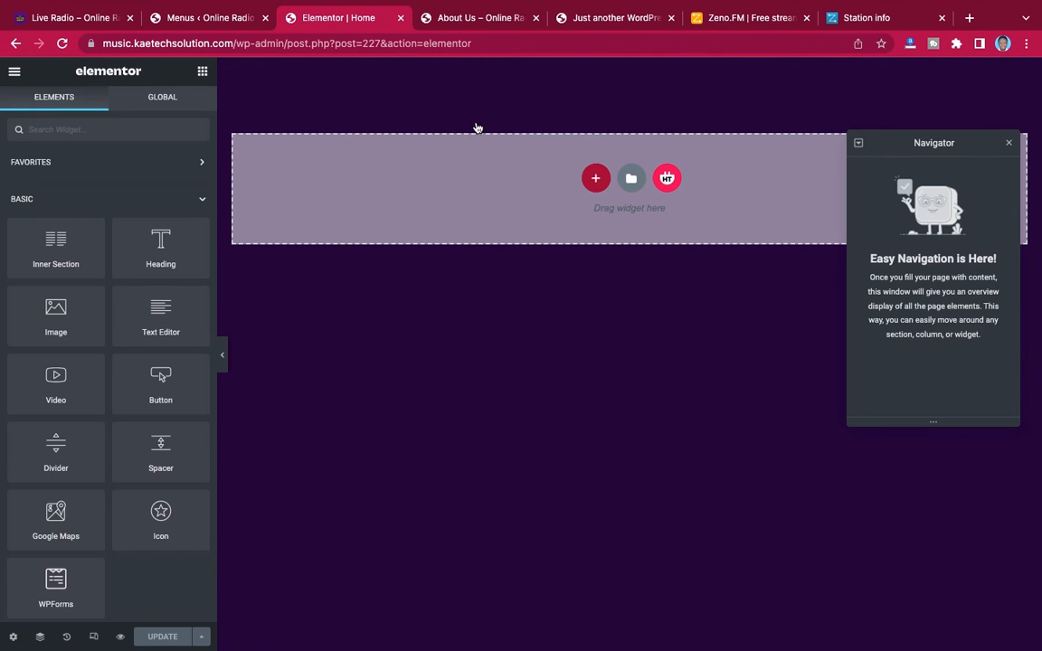
left_click(1010, 145)
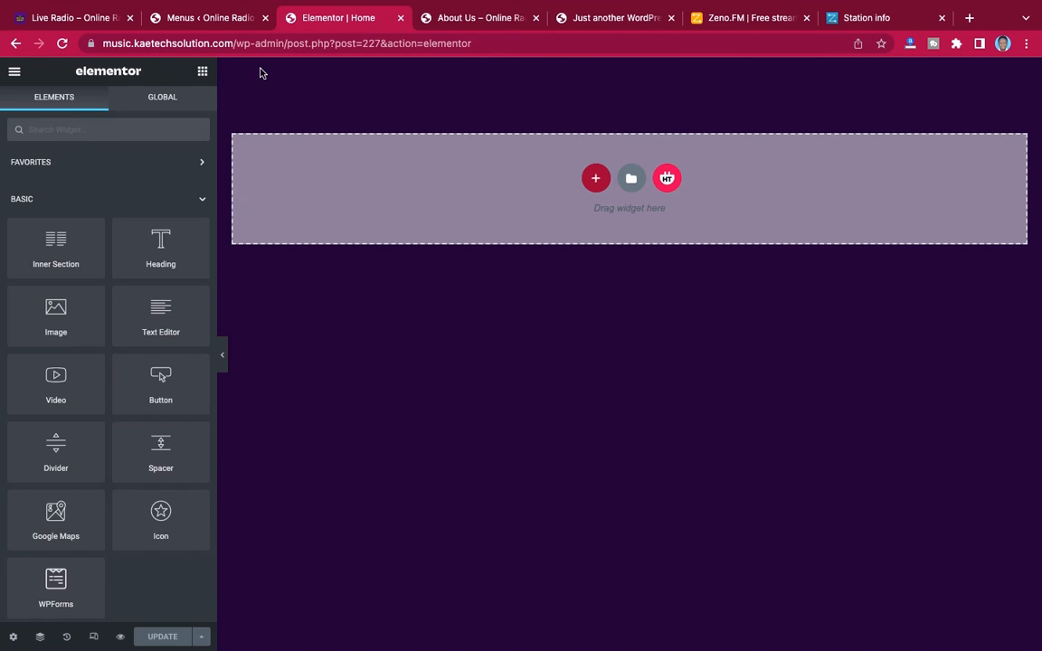
Open the finished demo site's Home page and examine its side menu, radio player and More Stations layout
left_click(70, 17)
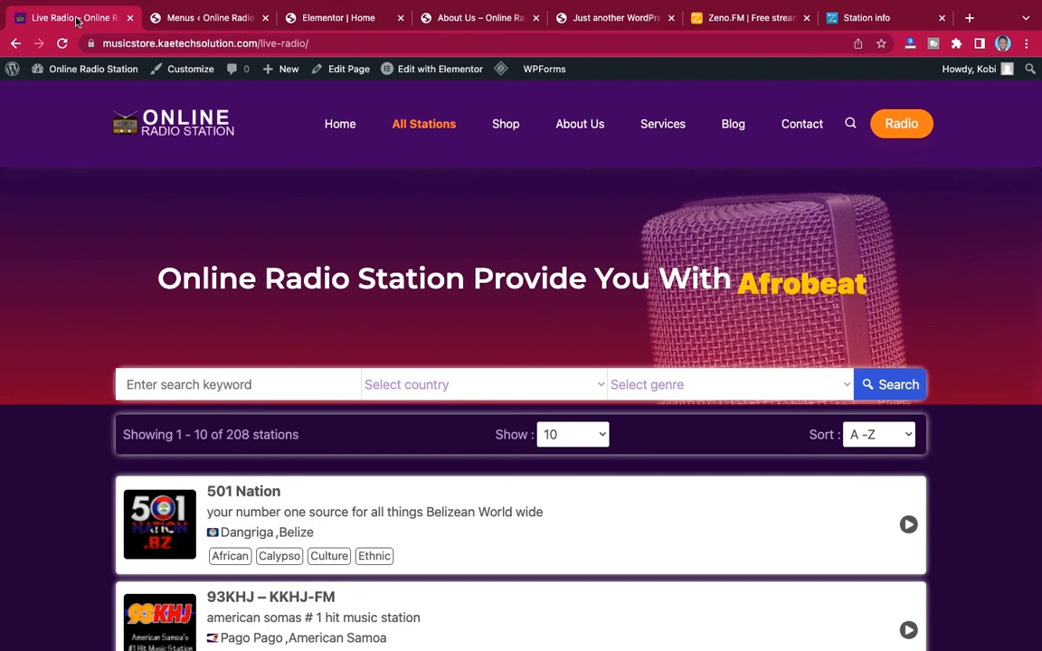
left_click(339, 123)
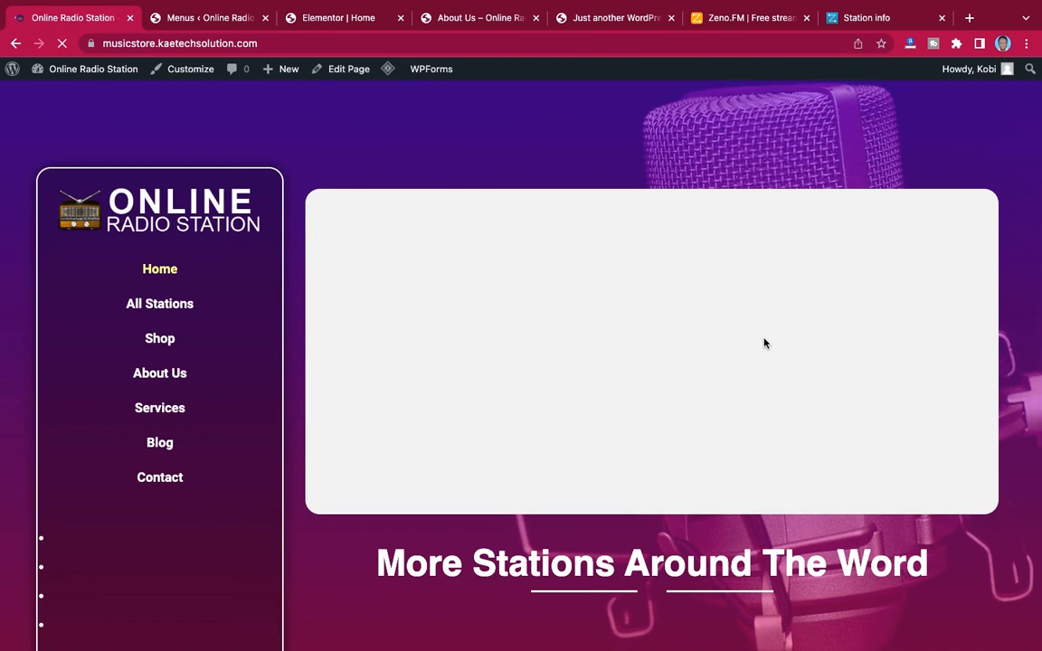
scroll(742, 426, "down", 3)
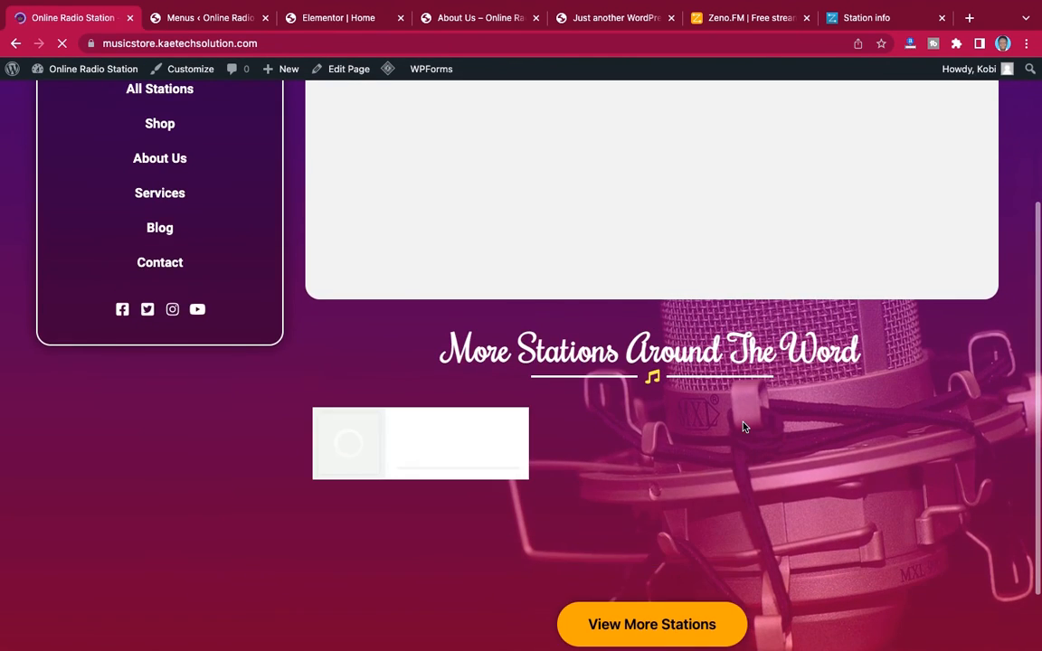
scroll(742, 427, "up", 3)
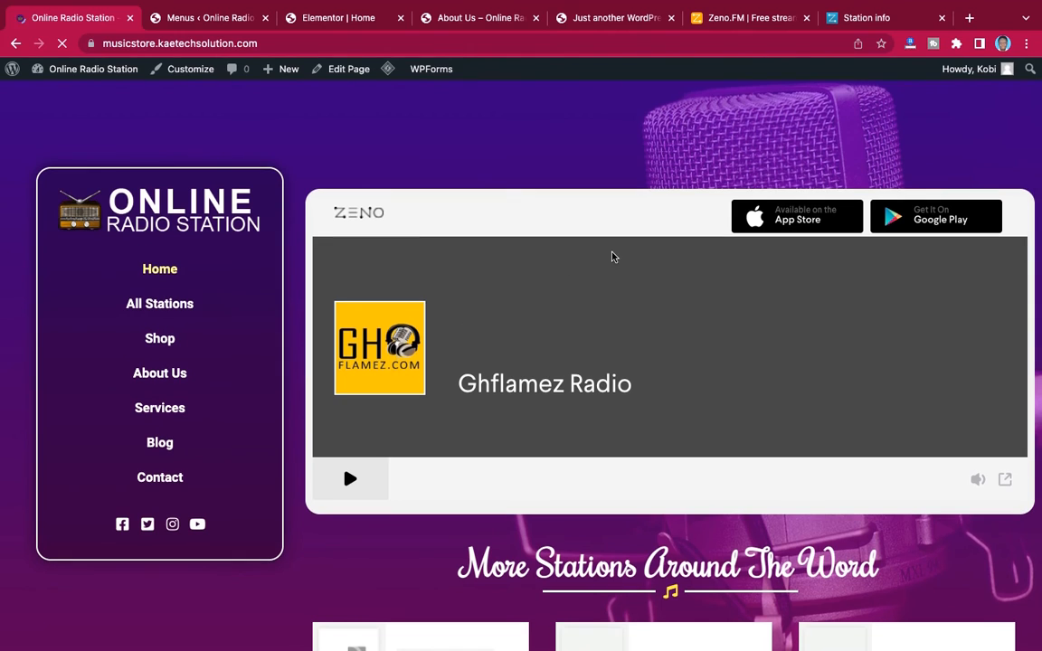
scroll(557, 387, "down", 5)
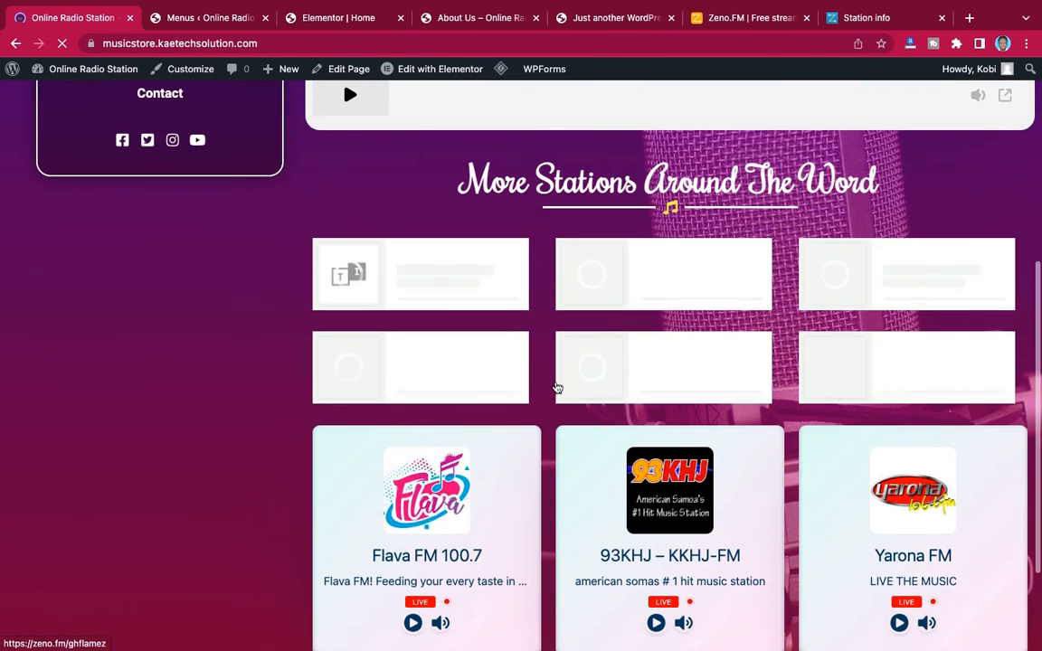
scroll(557, 387, "up", 5)
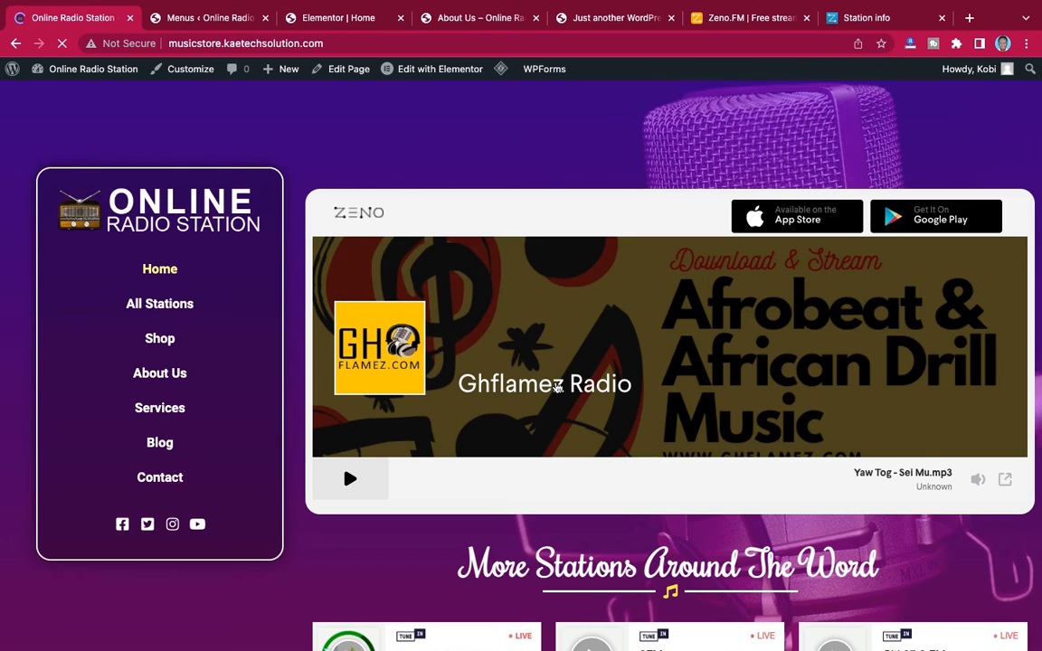
scroll(557, 387, "down", 1)
scroll(556, 387, "down", 5)
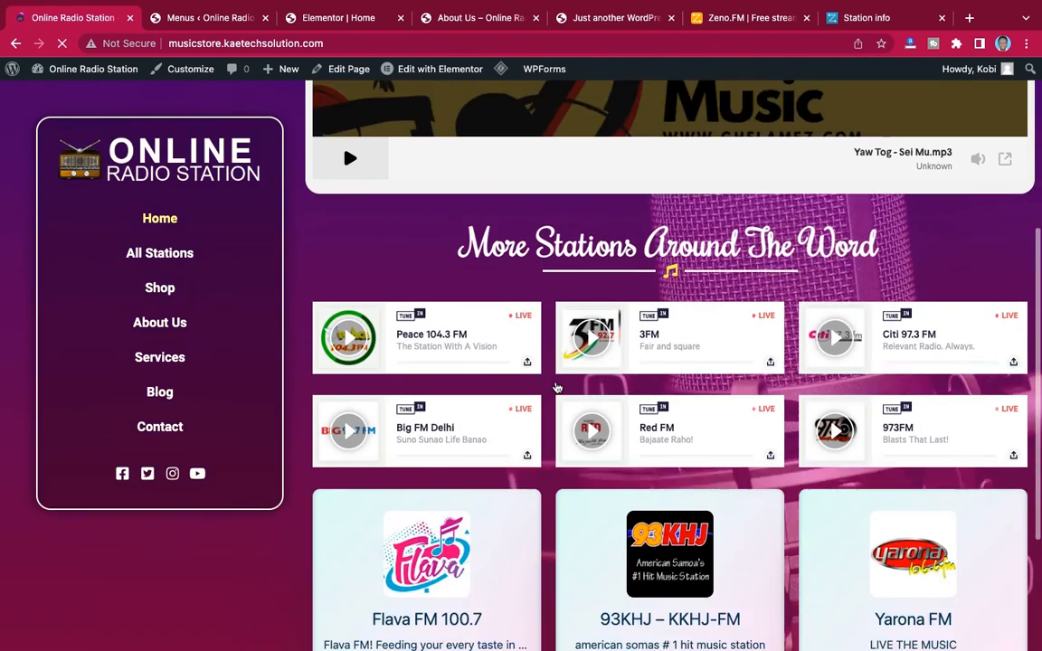
scroll(557, 387, "up", 2)
scroll(557, 387, "up", 5)
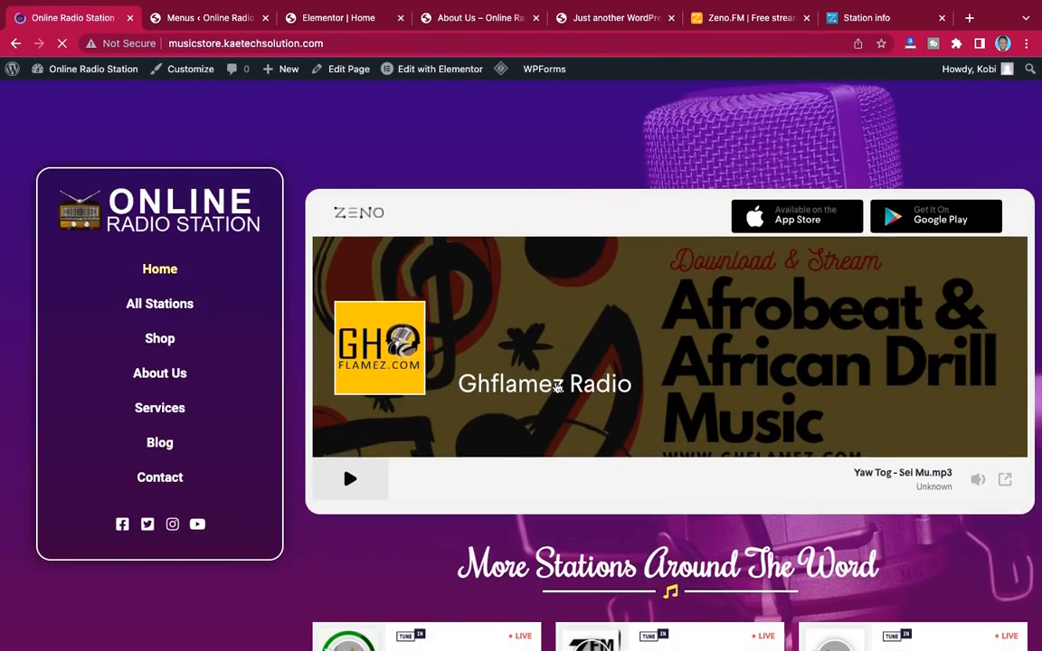
scroll(557, 387, "down", 10)
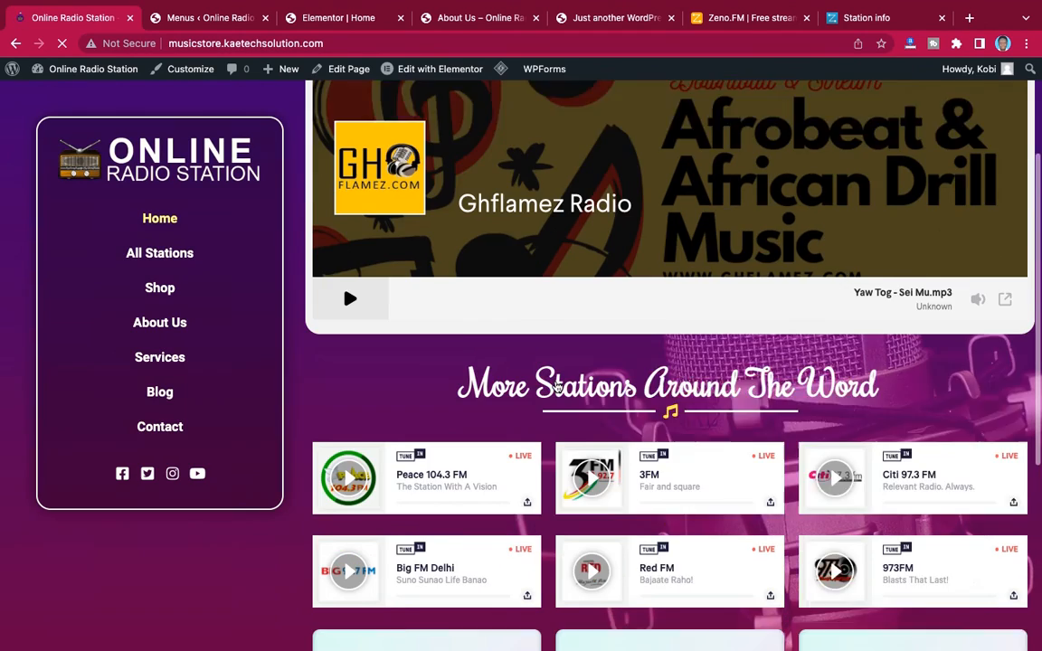
scroll(557, 387, "up", 7)
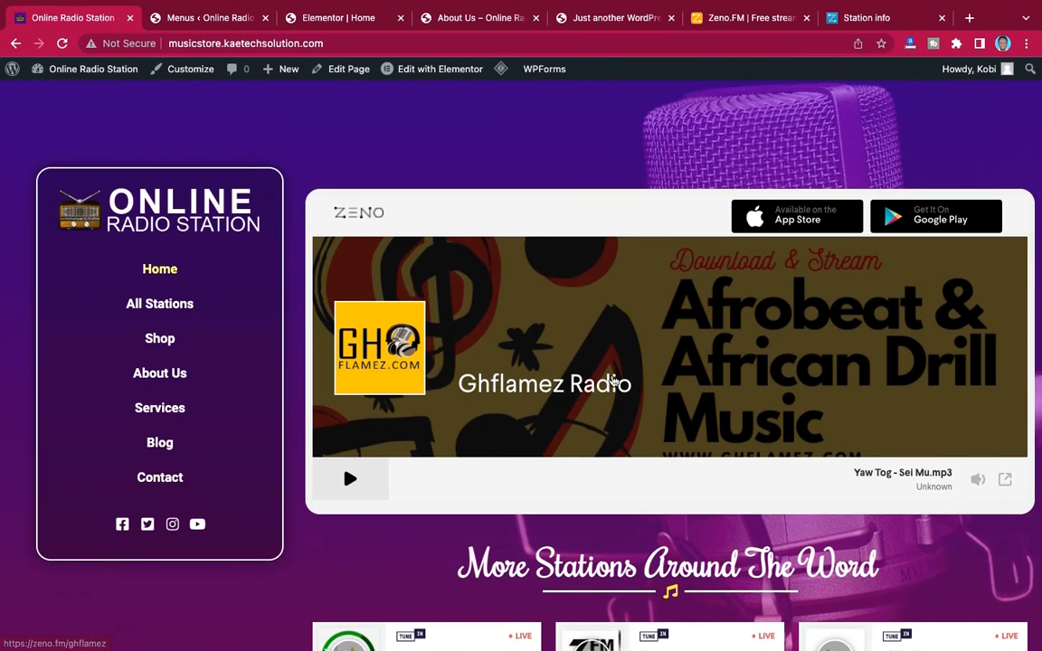
scroll(651, 343, "down", 4)
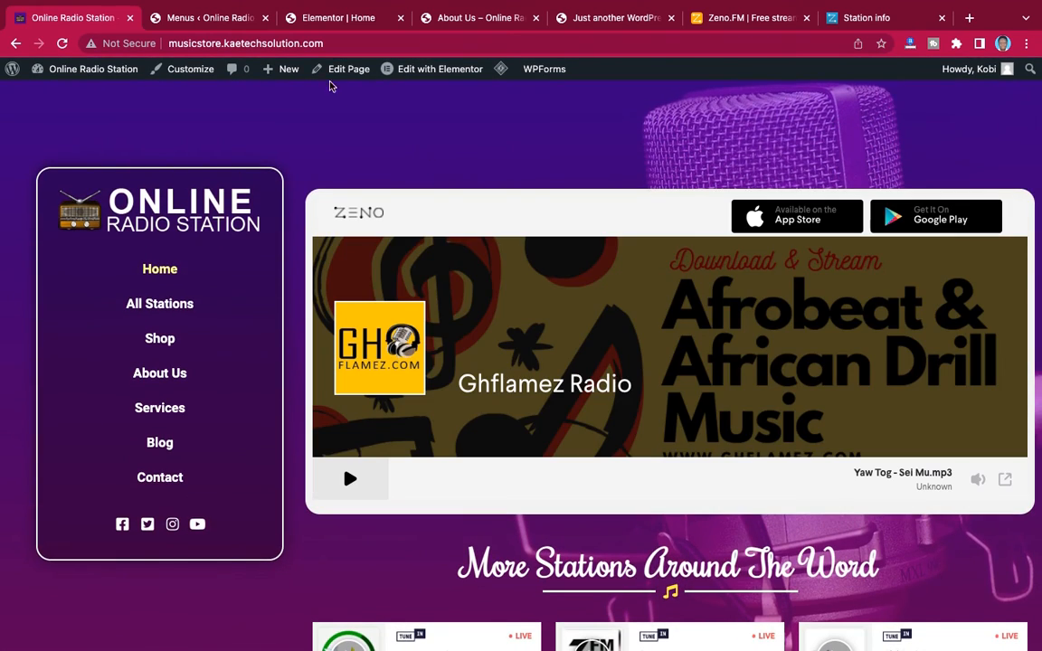
Return to the Home page in Elementor and add a new section with a single-column structure
left_click(333, 18)
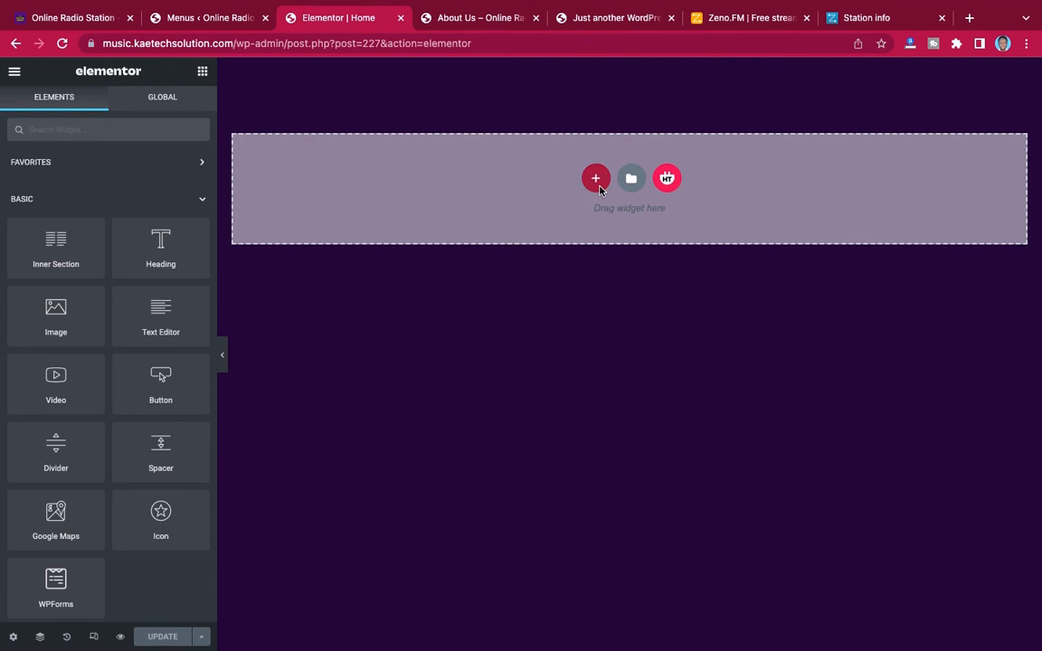
left_click(596, 179)
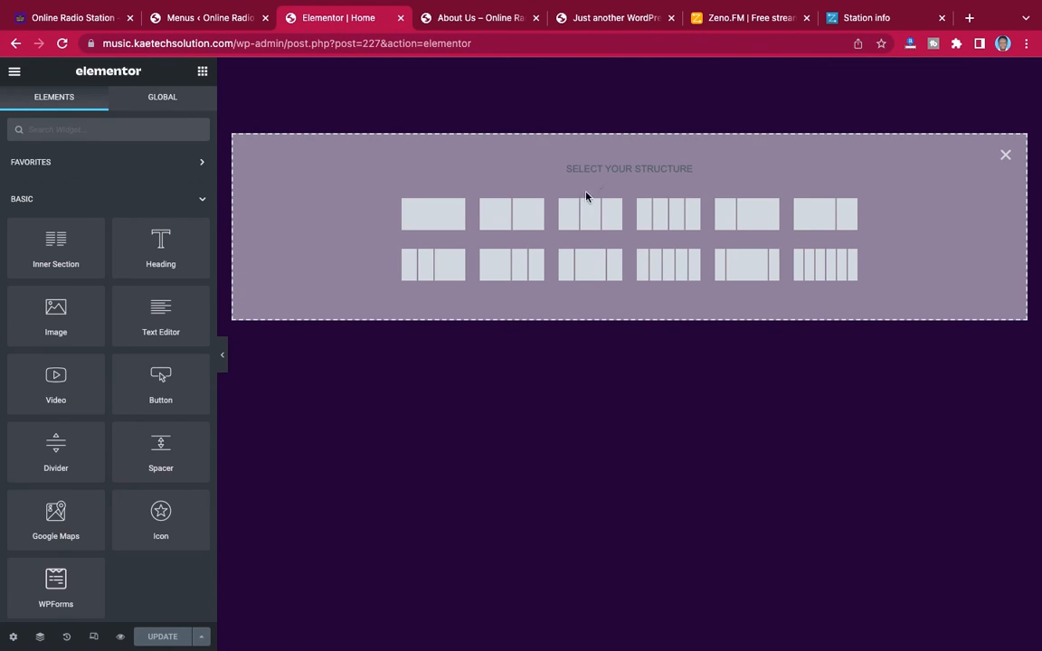
left_click(1004, 157)
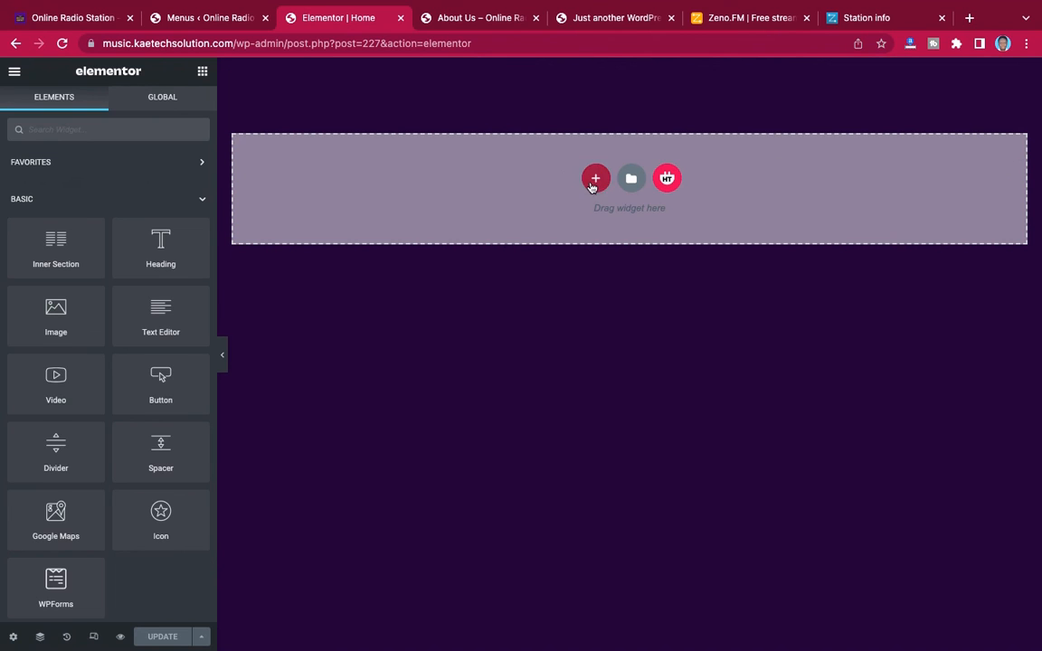
left_click(596, 180)
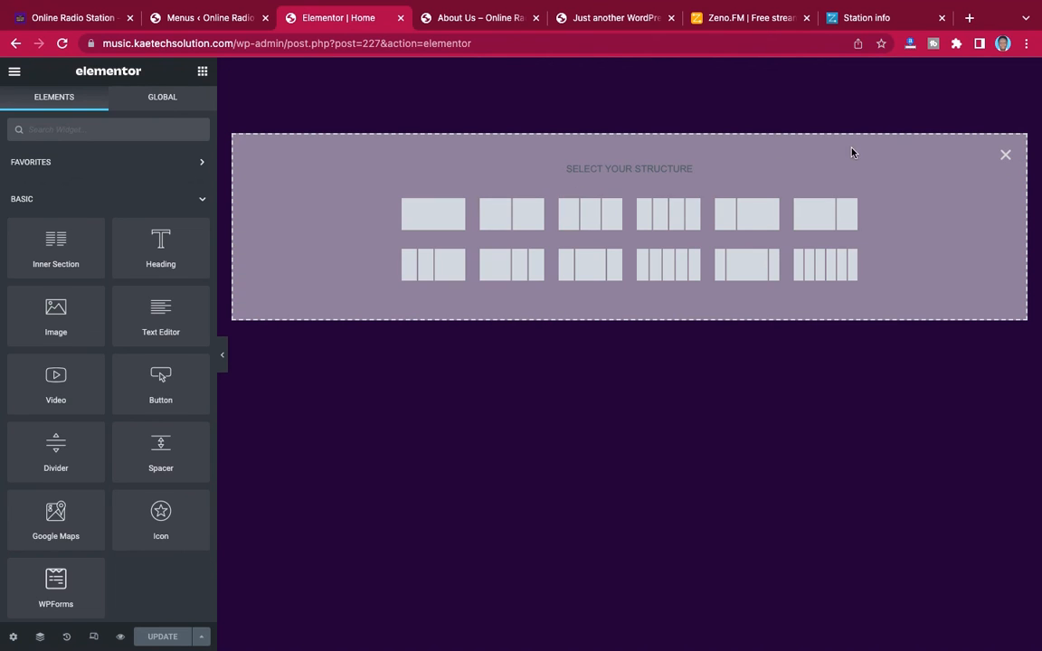
left_click(431, 220)
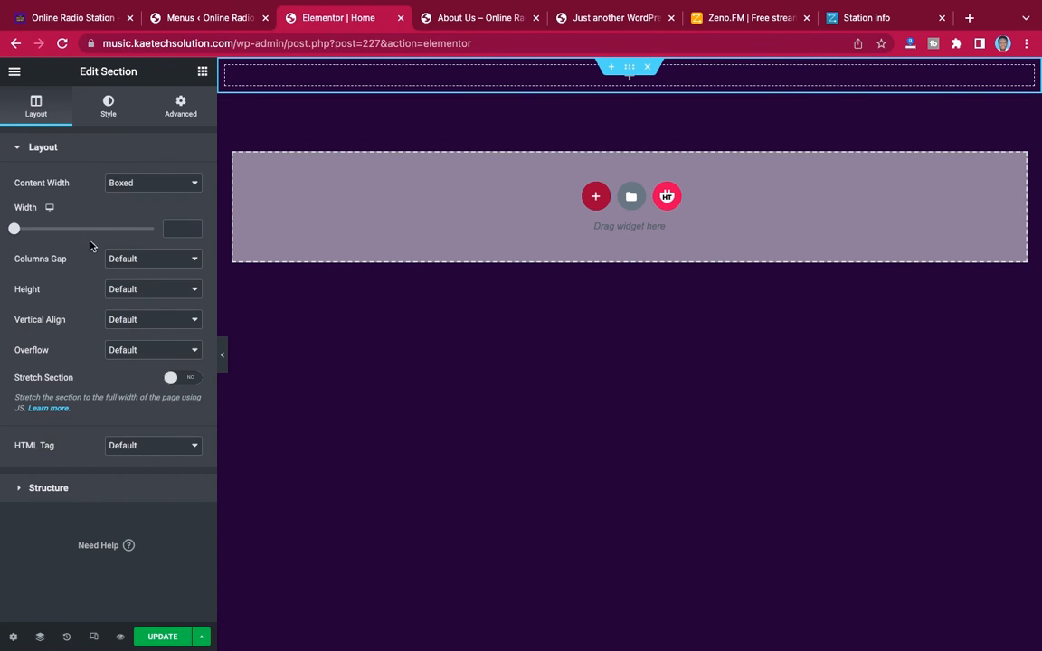
Set the new section's Content Width to Full Width, Columns Gap to No Gap and Height to Min Height
left_click(152, 183)
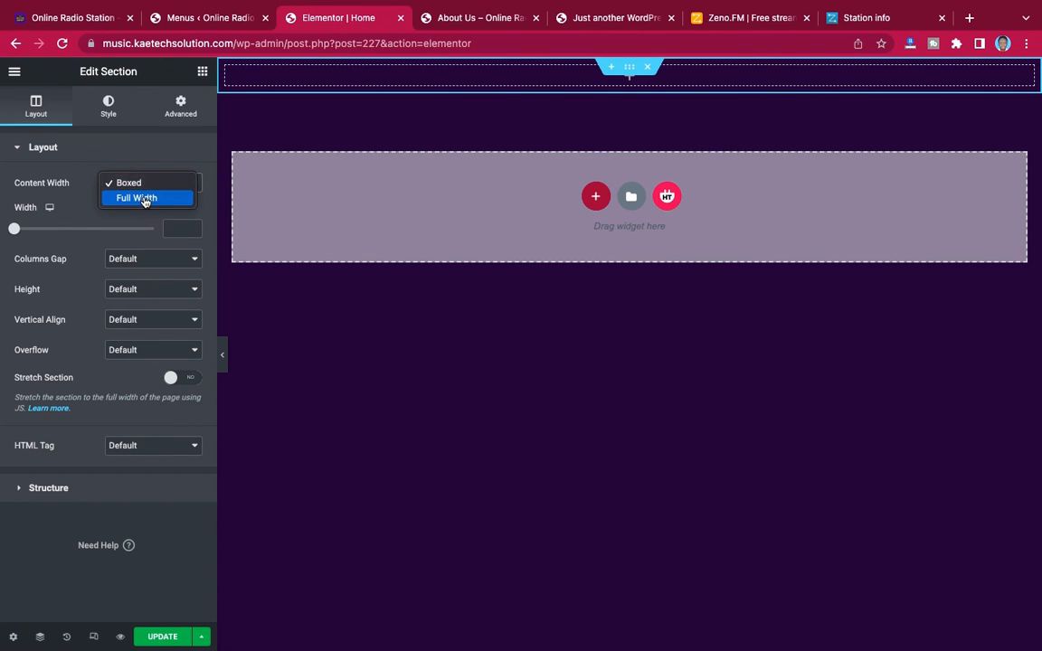
left_click(144, 198)
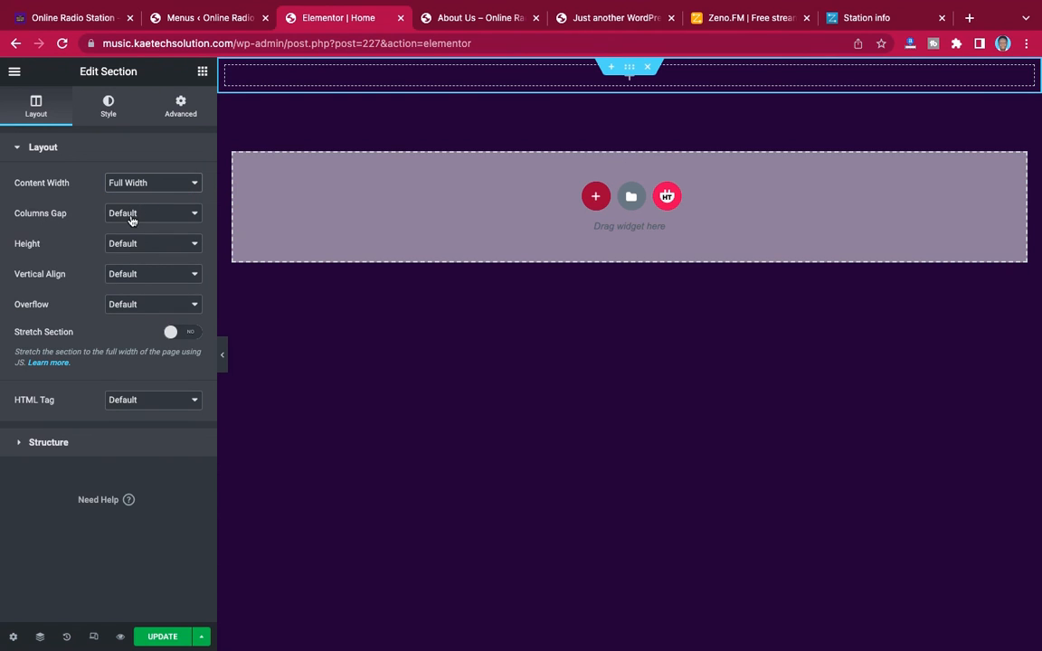
left_click(131, 217)
left_click(130, 229)
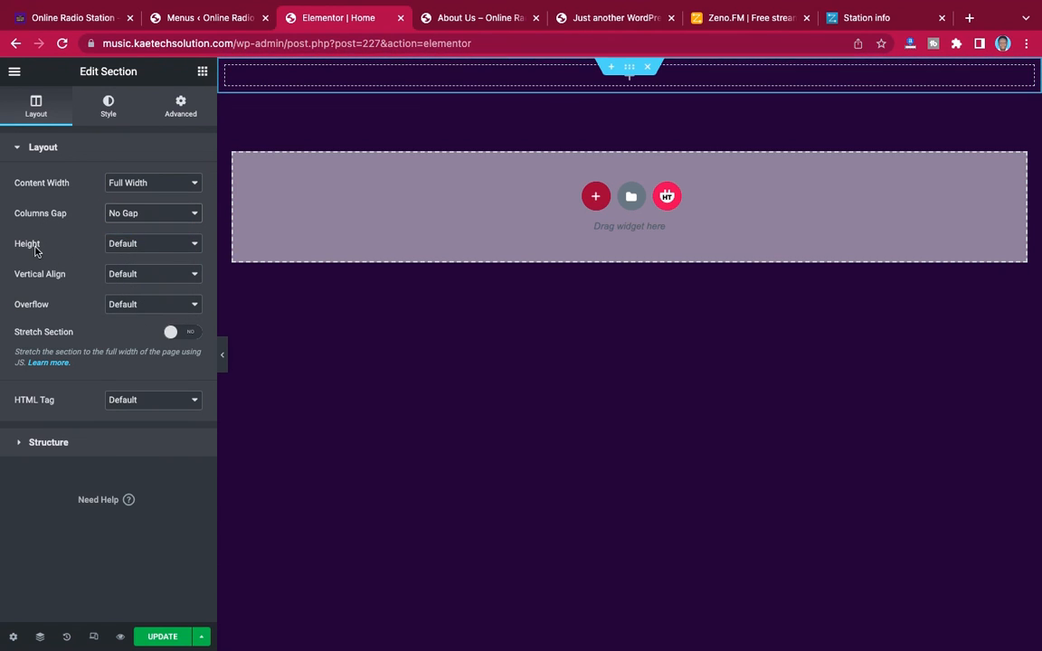
left_click(128, 243)
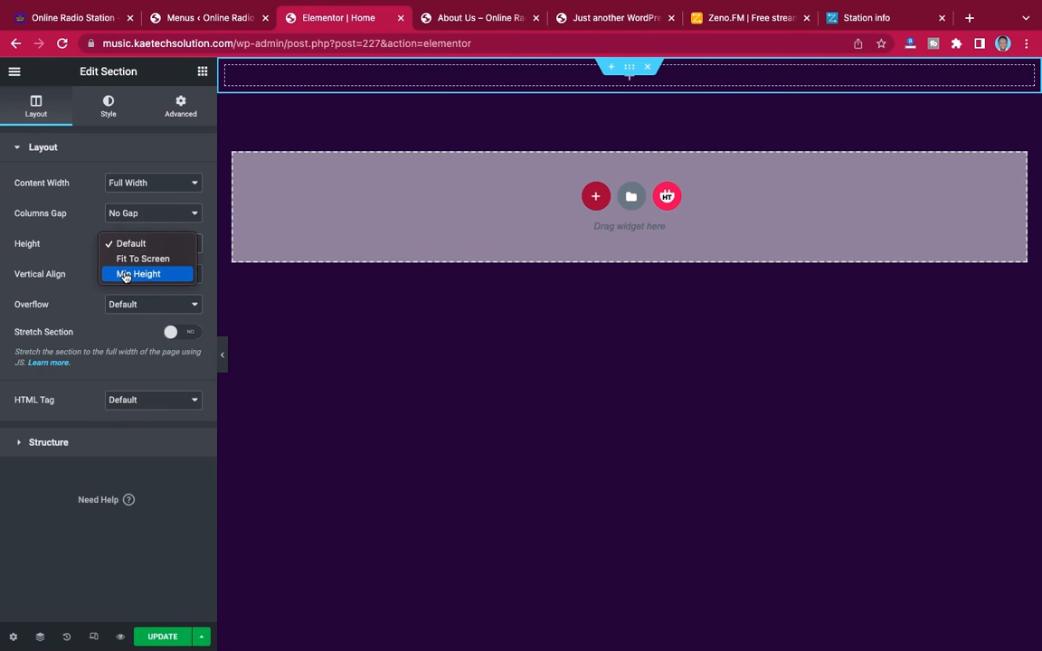
left_click(125, 274)
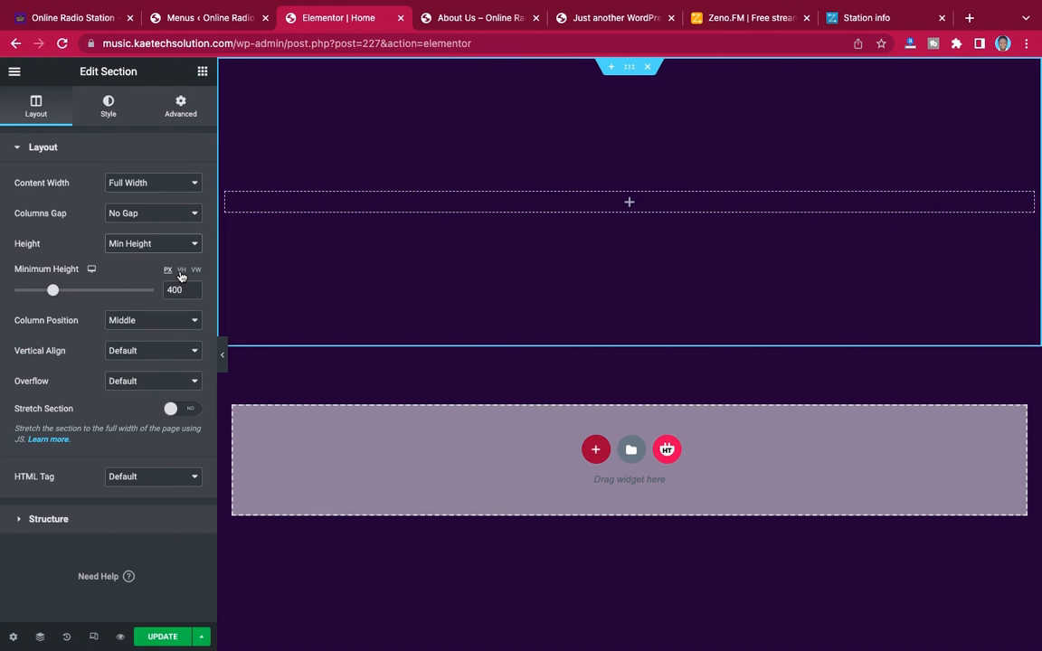
Set the section's Minimum Height to 100 VH and compare it with the finished demo Home page
left_click(181, 271)
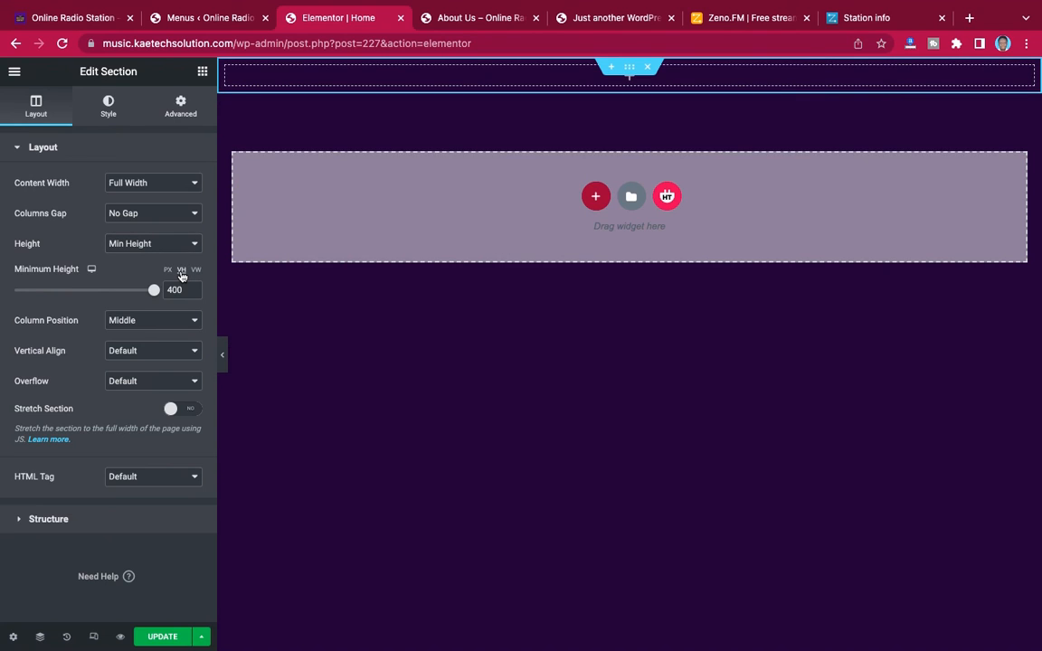
left_click(155, 291)
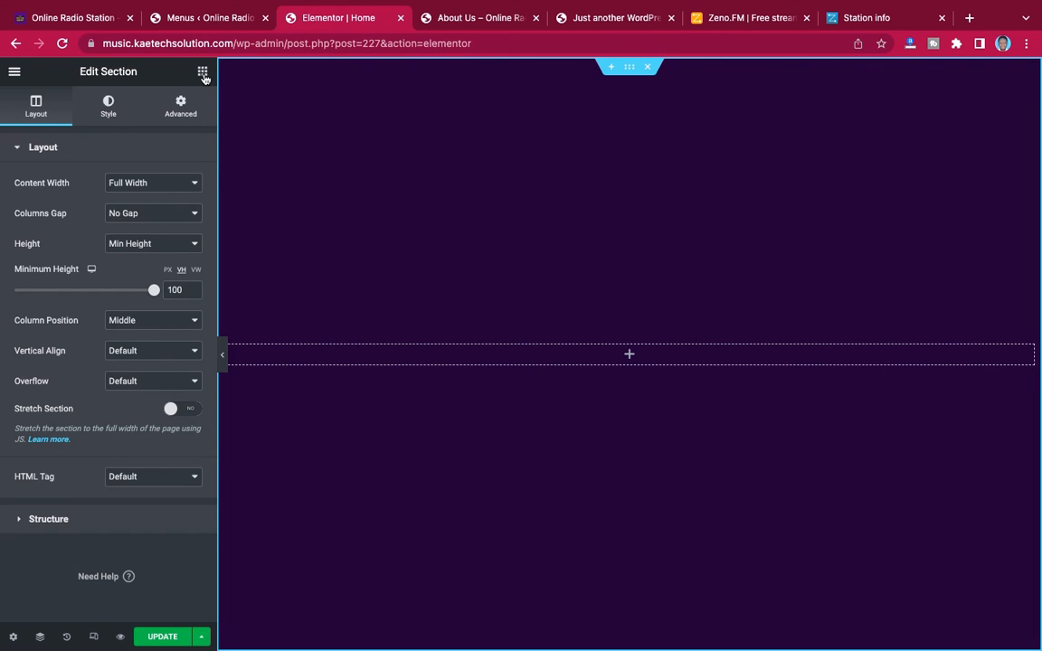
left_click(77, 20)
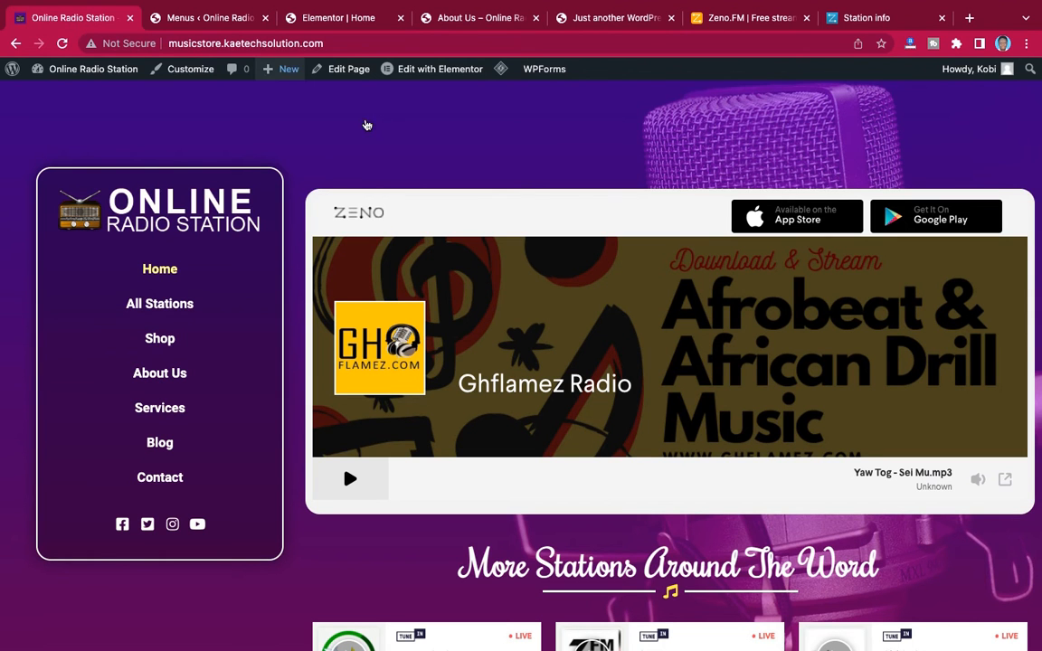
left_click(333, 18)
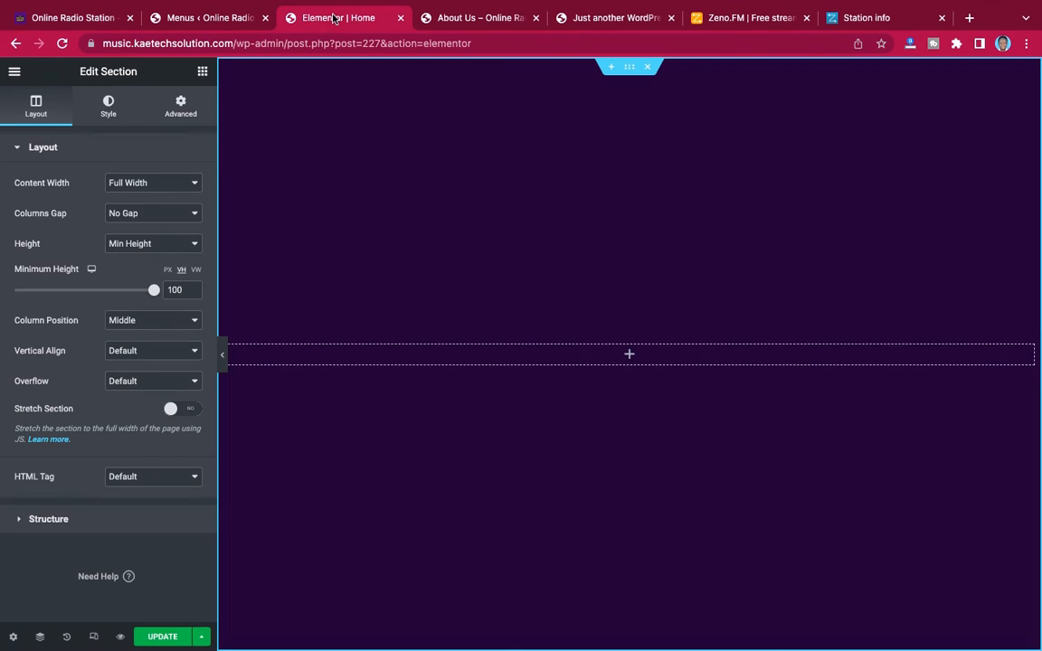
Give the section a classic background using the image microphone-1007154_1280.jpg from the media library
left_click(108, 107)
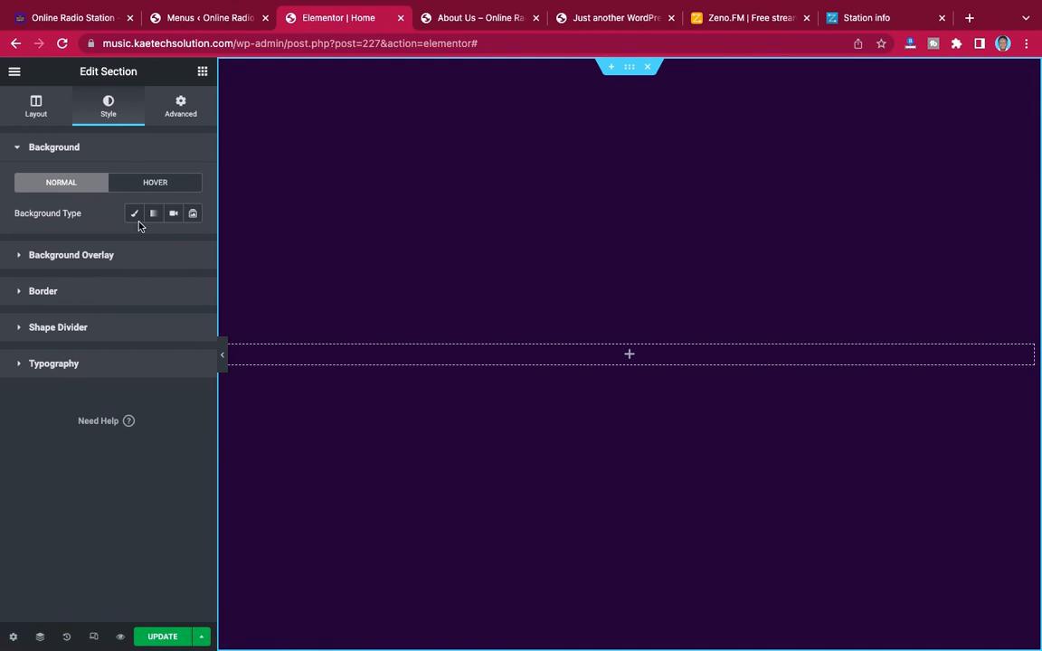
left_click(133, 215)
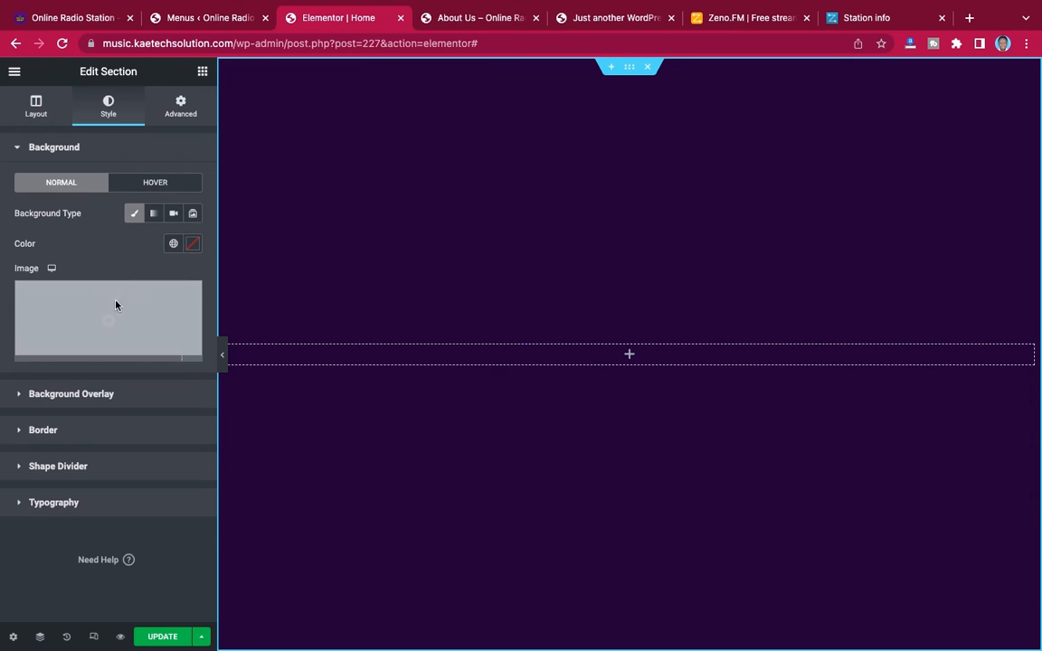
left_click(122, 313)
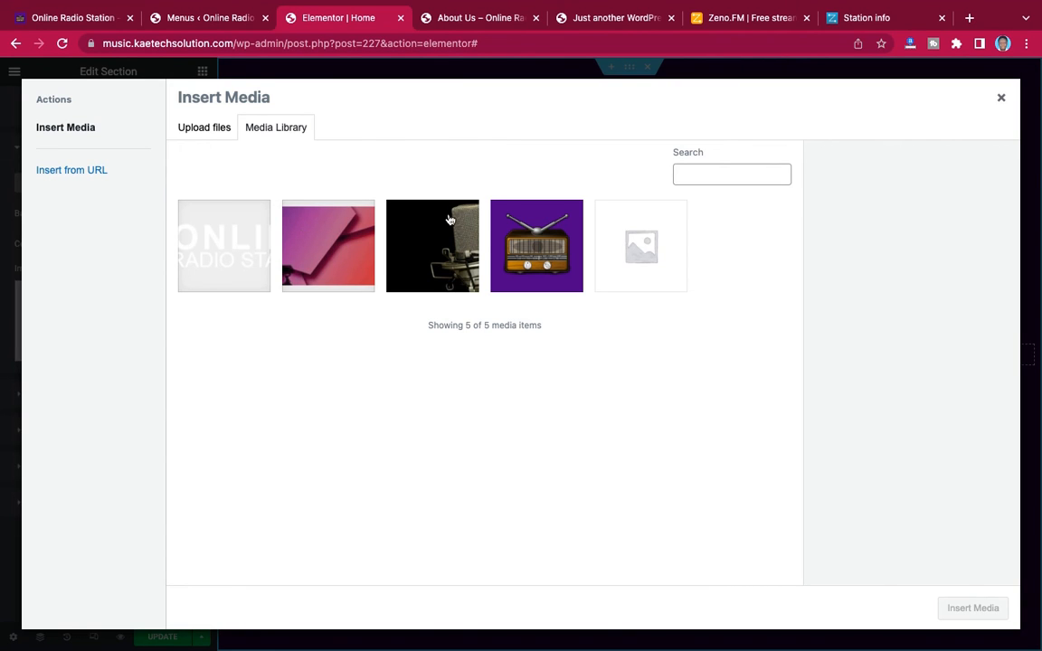
left_click(411, 207)
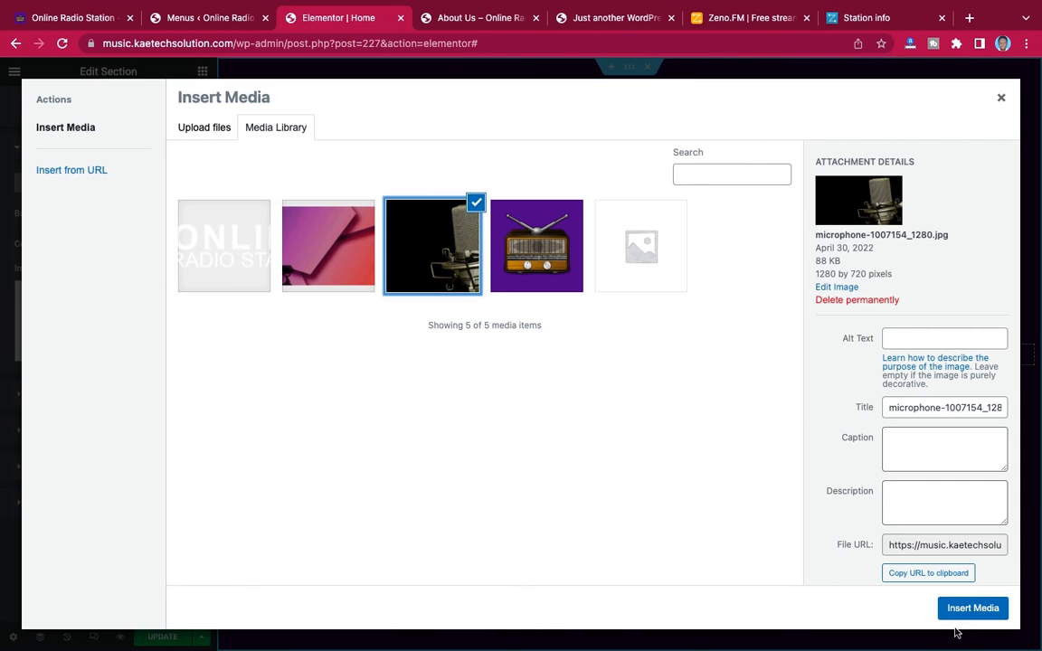
left_click(972, 607)
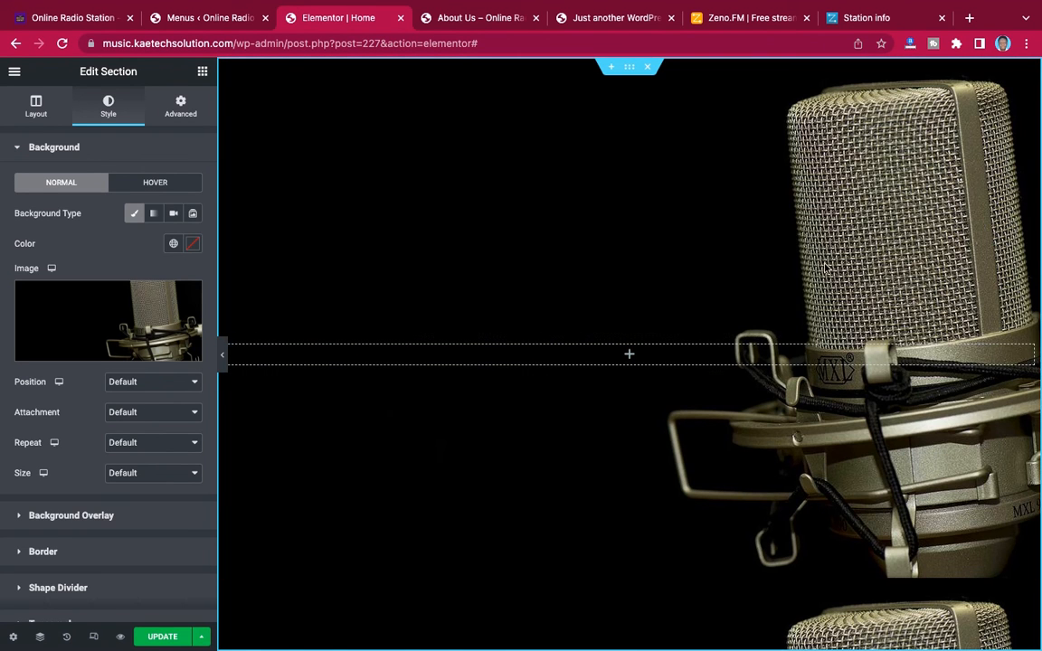
Set the background image's Position to Center Center, Repeat to No-repeat and Size to Cover, and preview the section at full page width
left_click(168, 387)
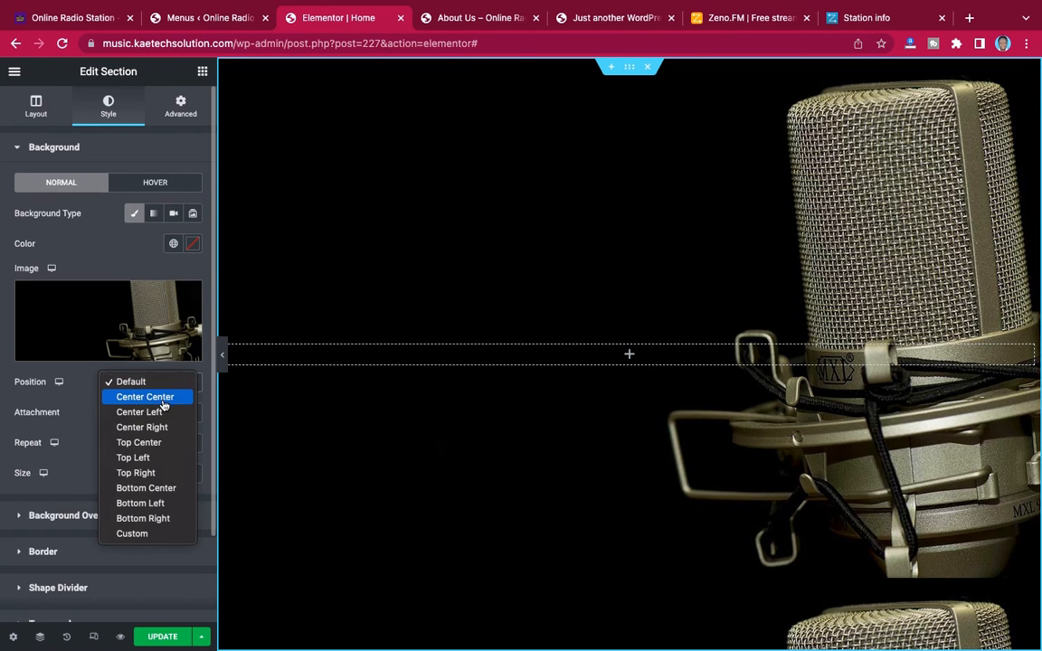
left_click(164, 400)
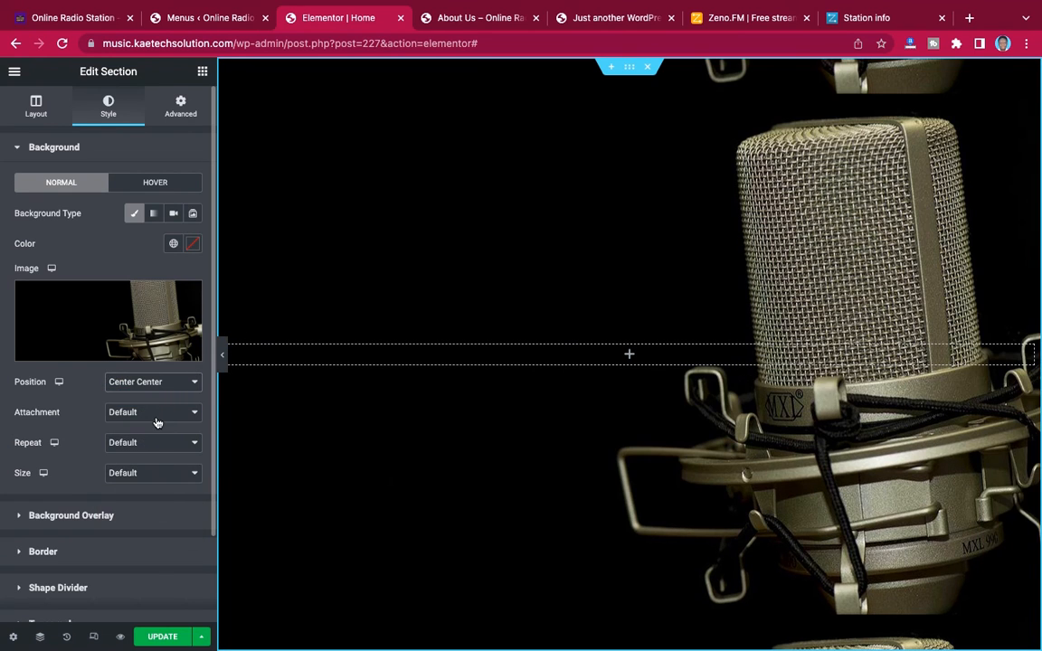
left_click(134, 443)
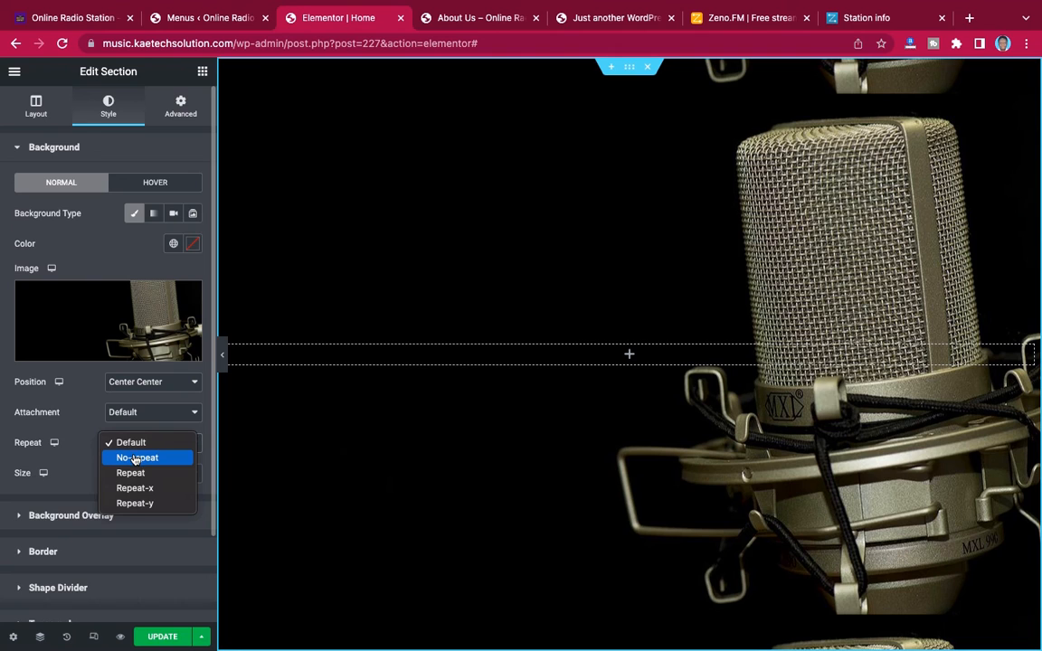
left_click(136, 459)
left_click(135, 475)
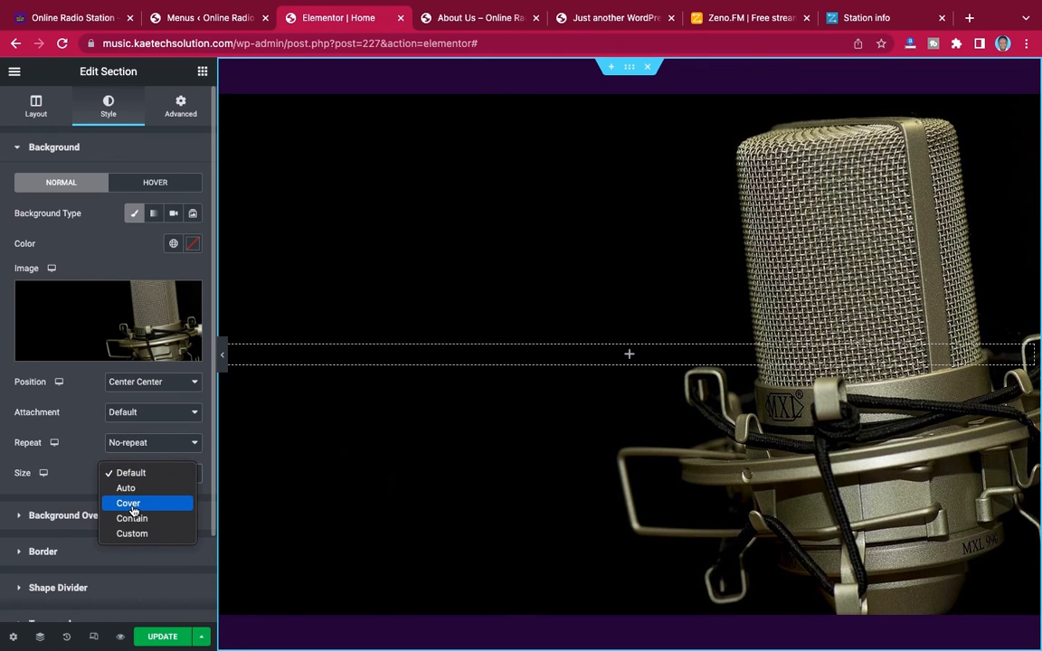
left_click(146, 507)
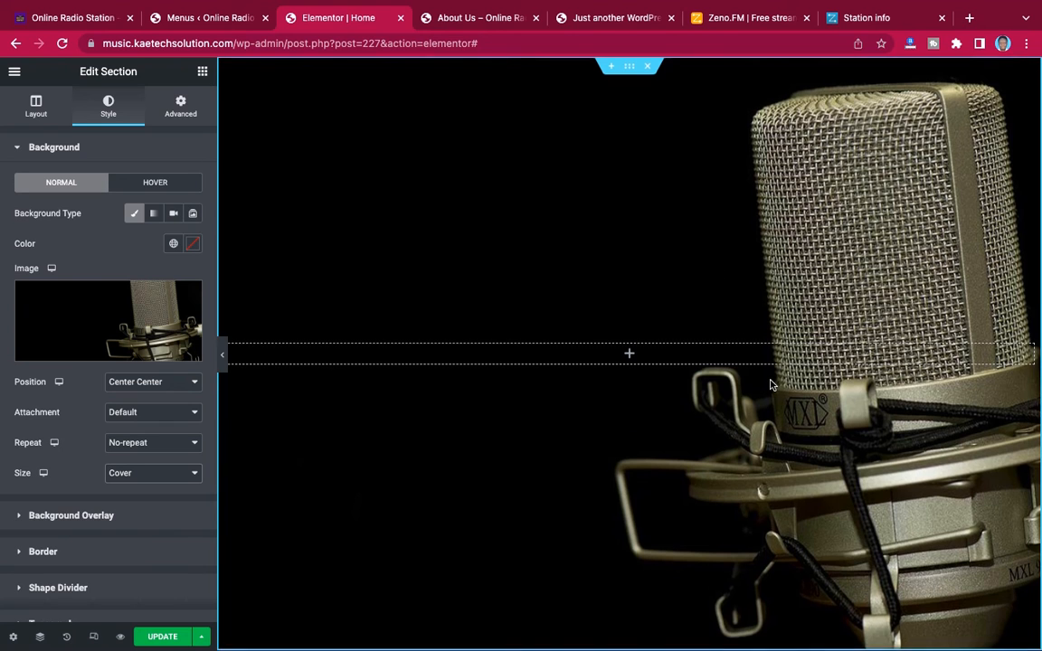
scroll(770, 385, "down", 3)
scroll(770, 385, "up", 3)
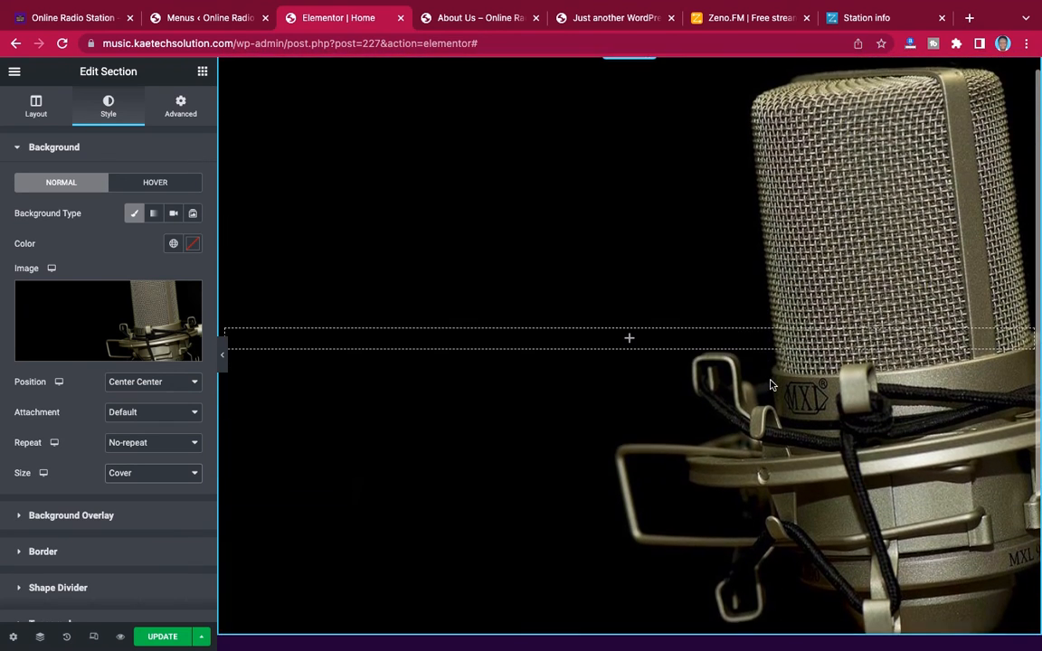
left_click(223, 359)
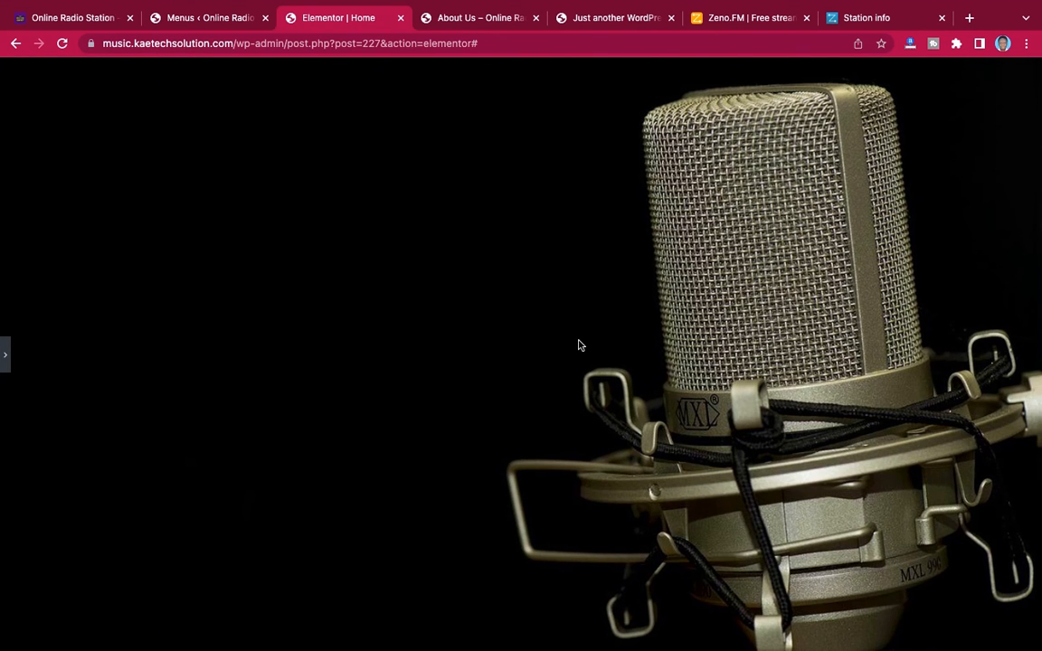
left_click(5, 355)
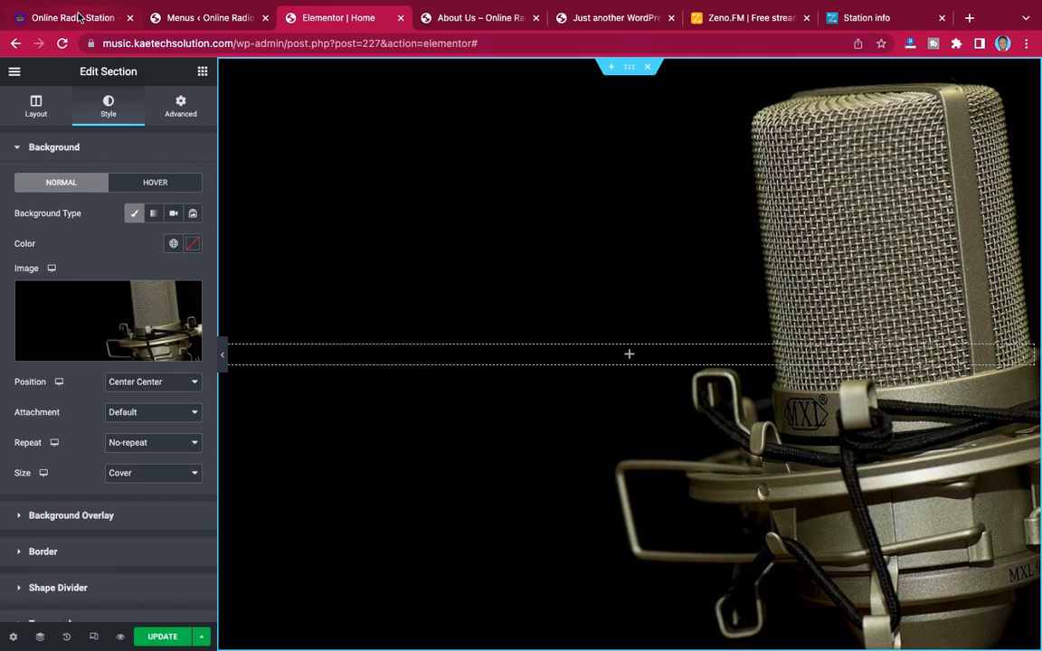
Check how the demo Home page's background behaves on scrolling and set the section background's Attachment to Fixed
left_click(78, 17)
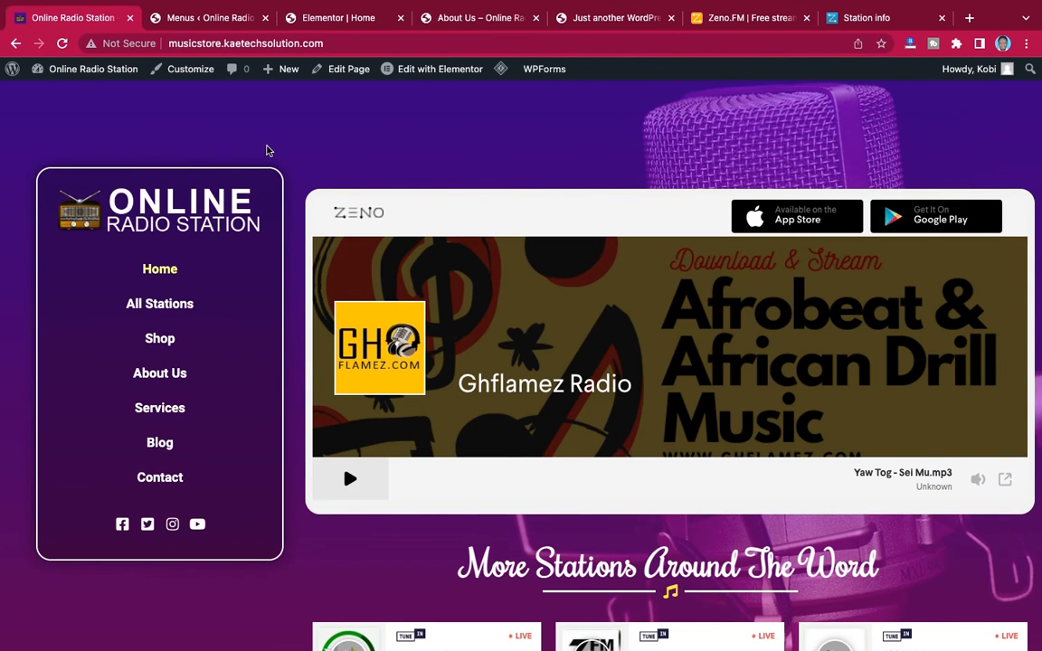
scroll(550, 163, "down", 5)
scroll(550, 163, "up", 4)
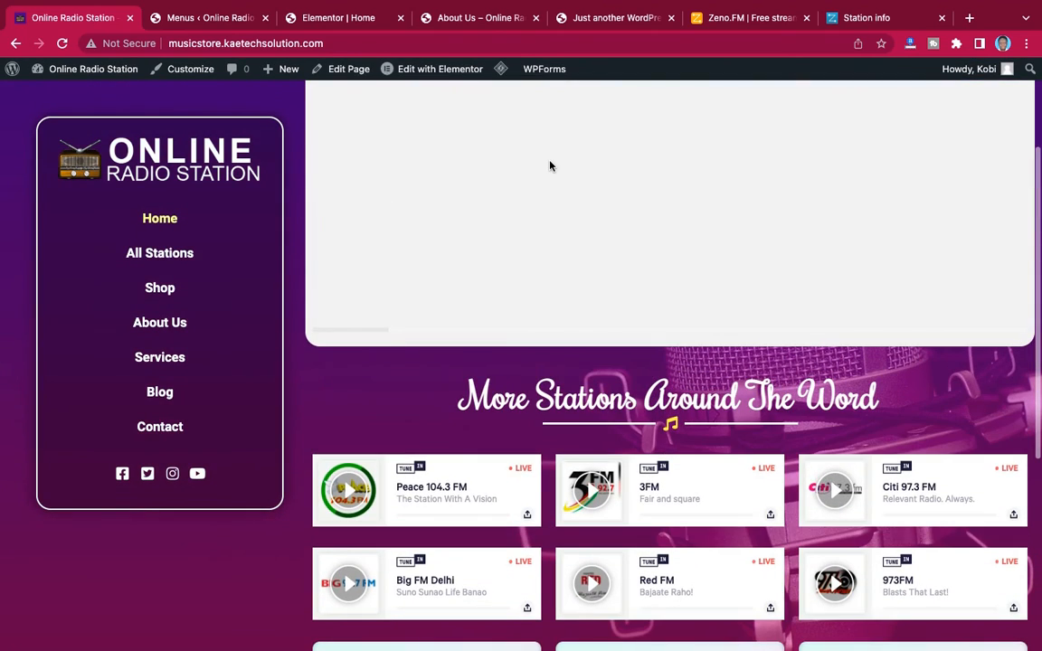
scroll(549, 166, "up", 2)
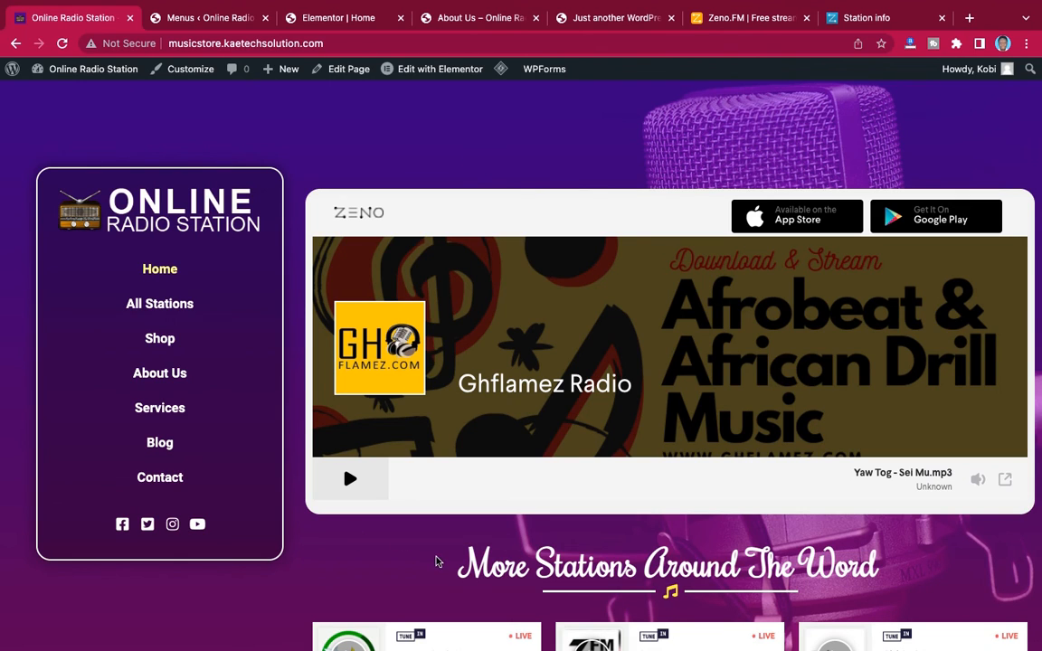
left_click(351, 19)
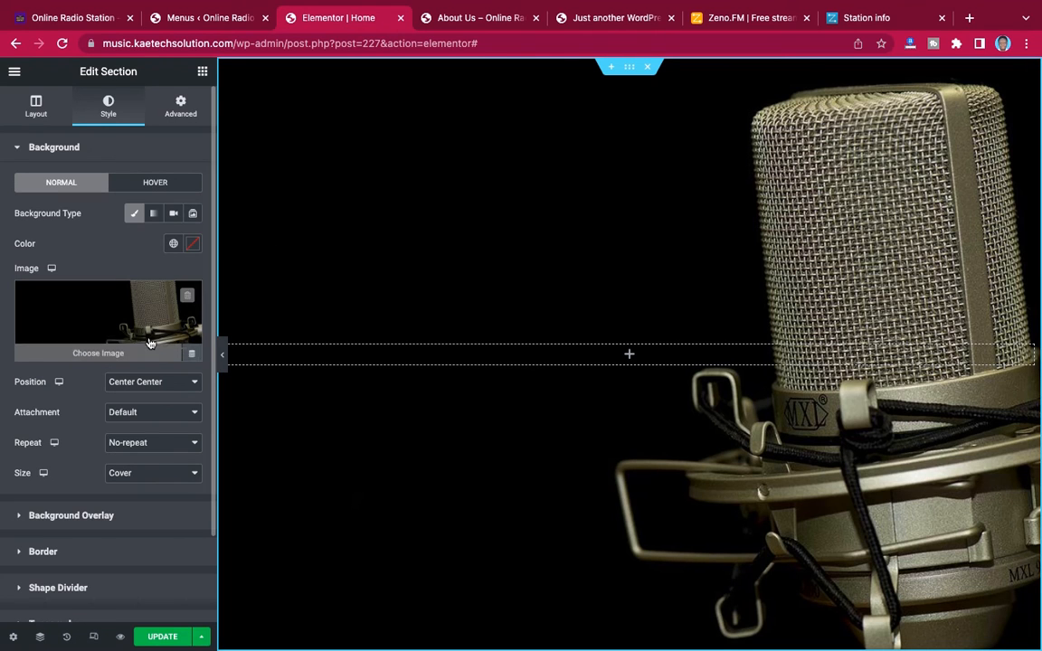
left_click(154, 419)
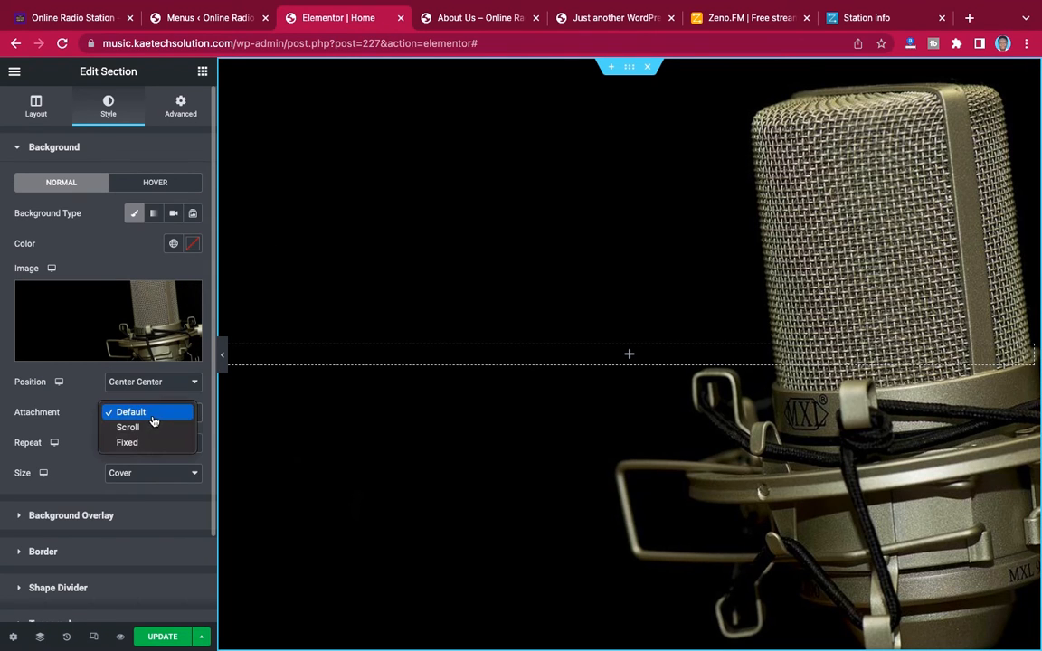
left_click(149, 444)
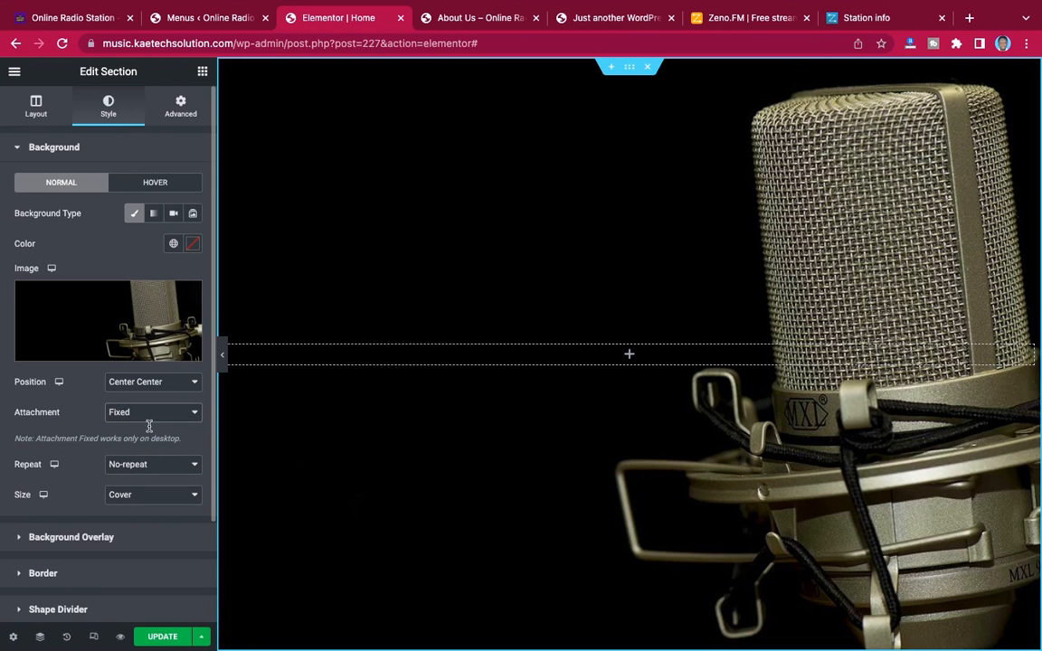
Add a gradient background overlay to the section, with the first color #1c0837 from the Radio Website note
scroll(344, 406, "down", 1)
scroll(343, 405, "down", 2)
scroll(343, 404, "up", 3)
scroll(84, 459, "down", 2)
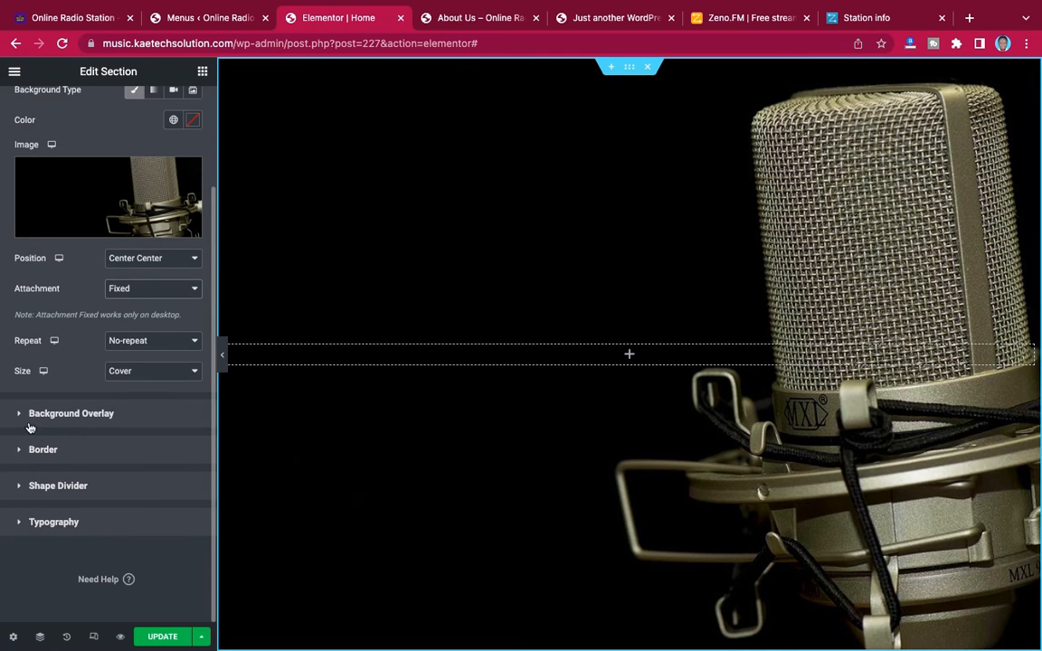
left_click(84, 422)
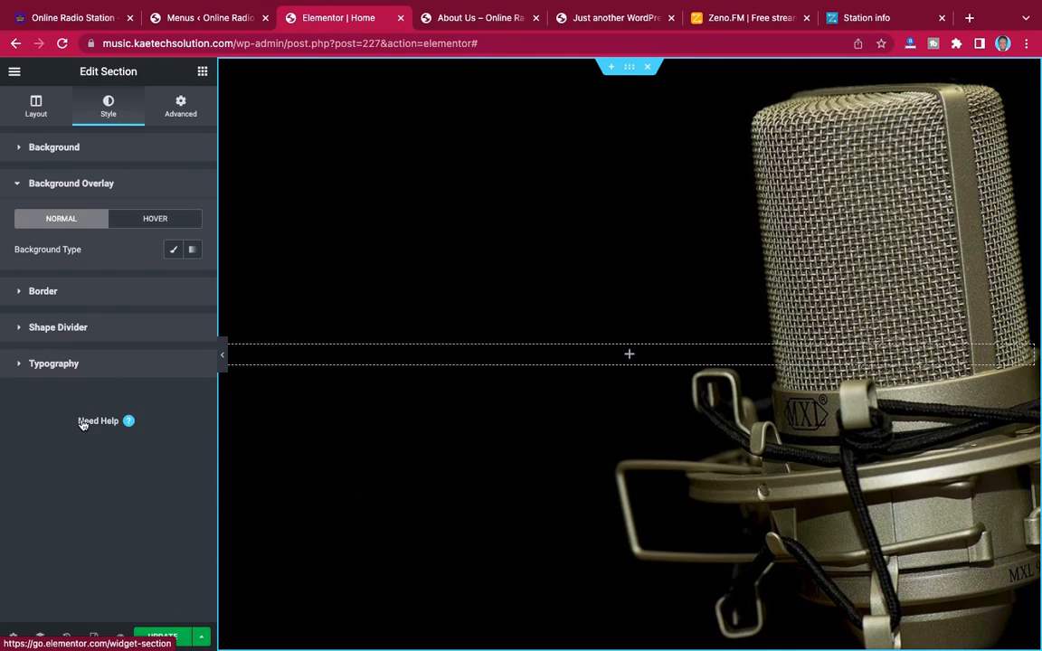
left_click(194, 250)
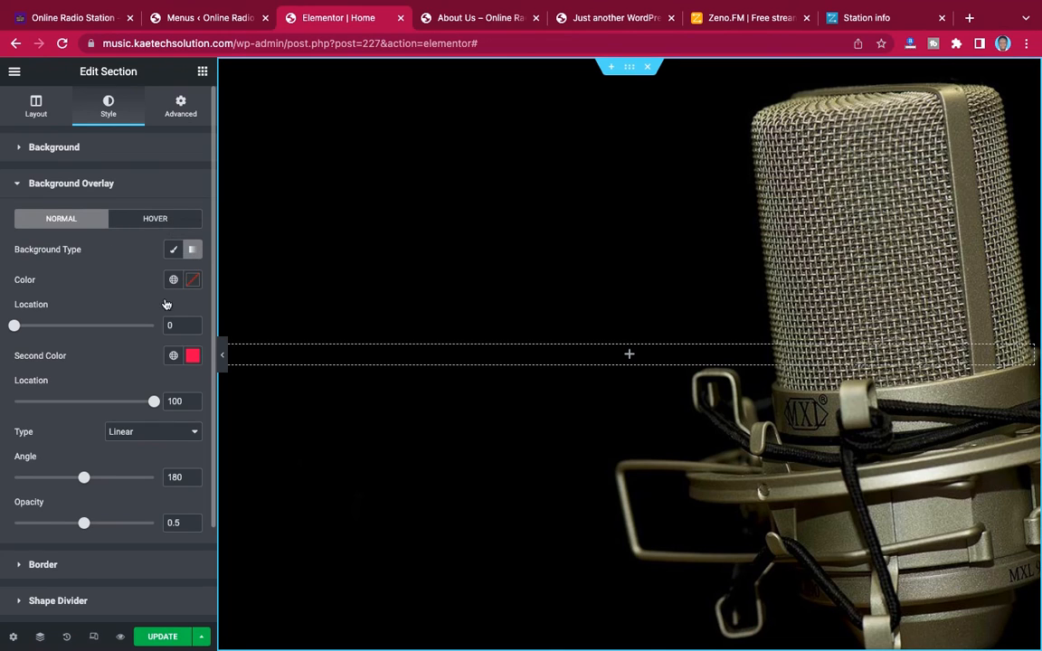
left_click(193, 281)
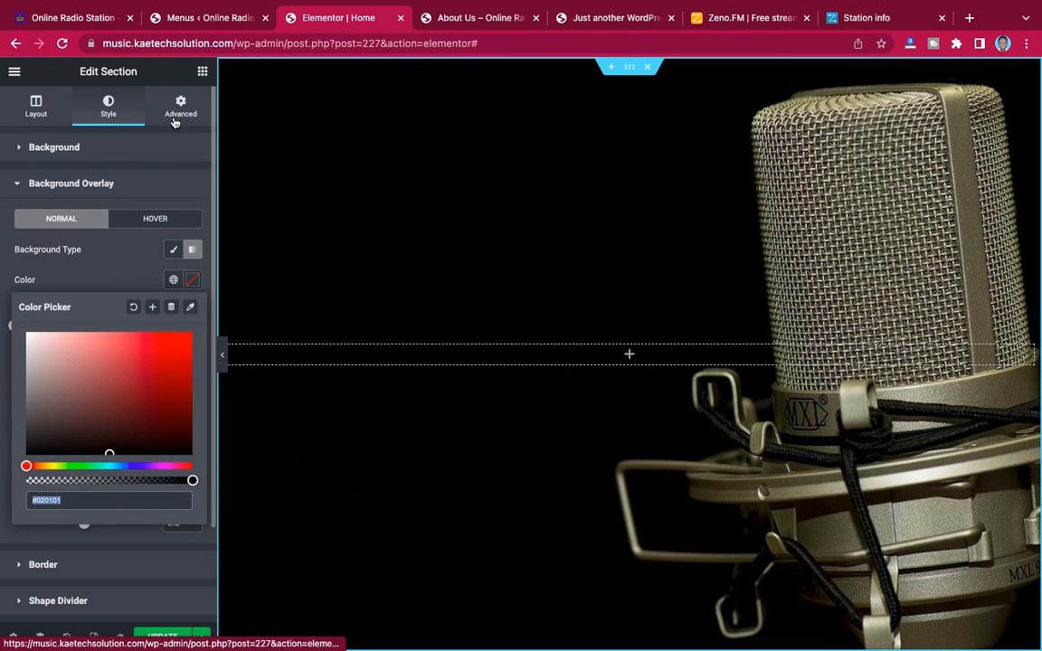
key("ctrl+Left")
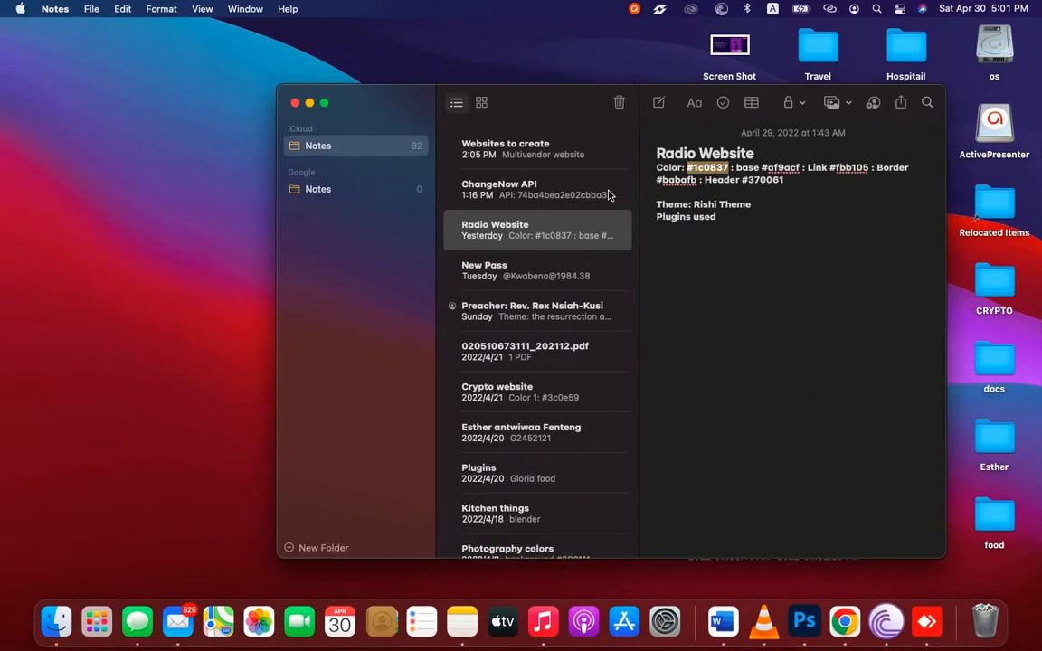
key("ctrl+Right")
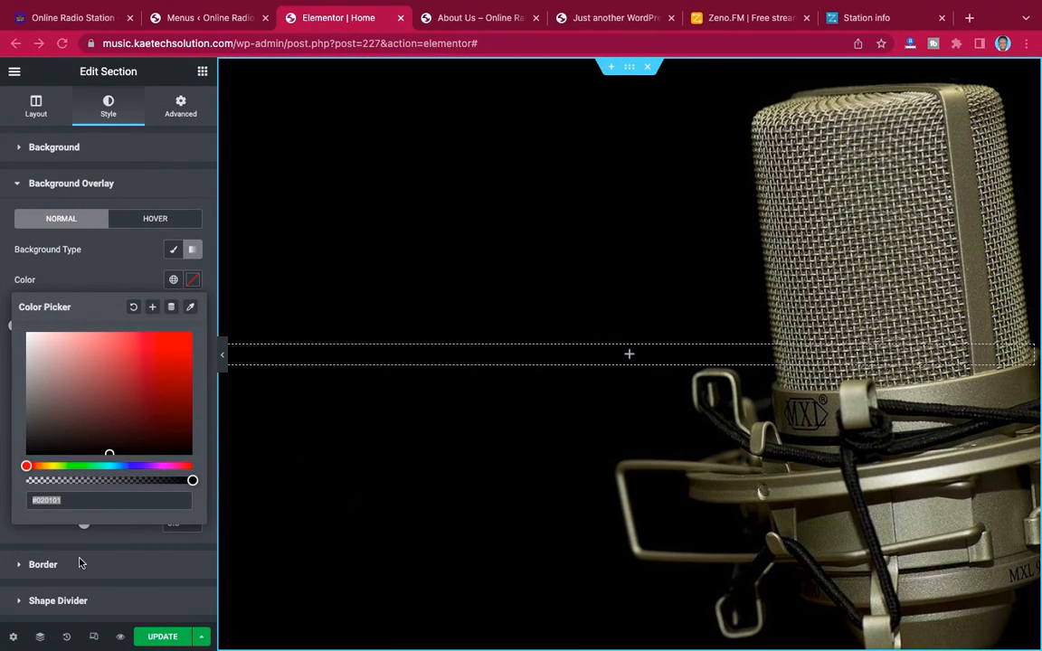
type("#1c0837")
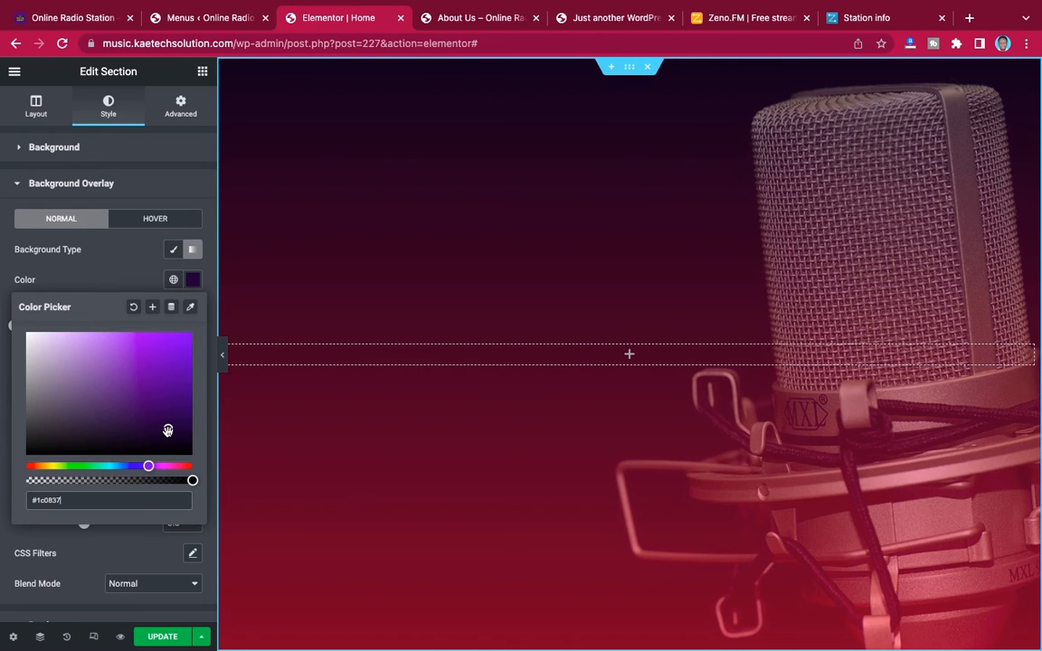
Adjust the overlay gradient's first color to the blue-violet #2704A2, comparing it with the demo Home page
left_click_drag(167, 432, 169, 425)
left_click_drag(181, 412, 190, 409)
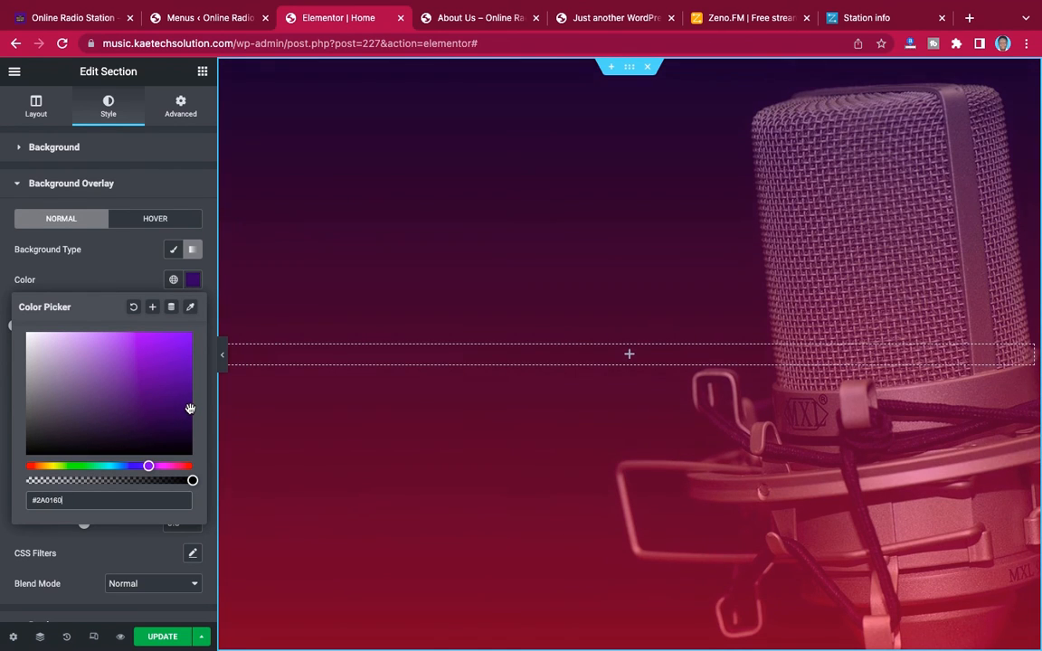
left_click(77, 18)
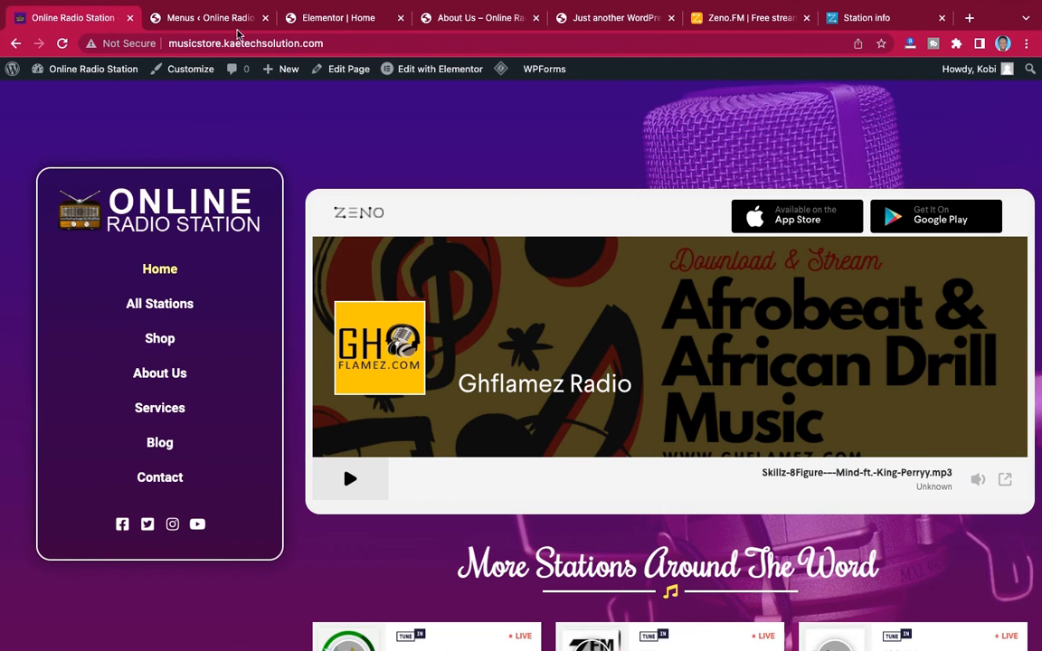
left_click(361, 20)
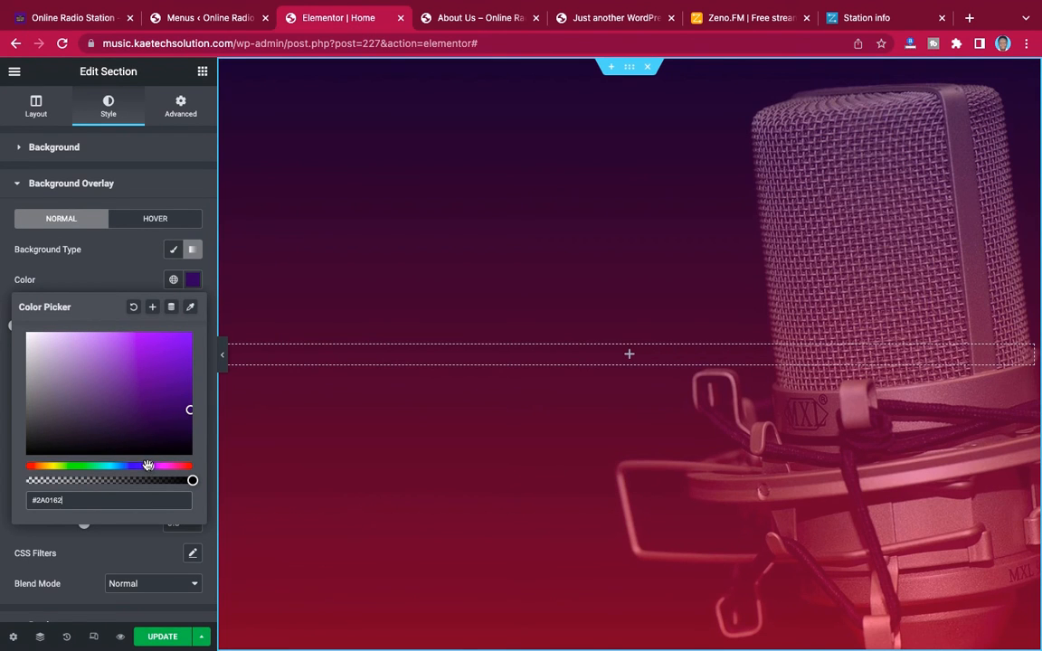
left_click_drag(146, 466, 143, 466)
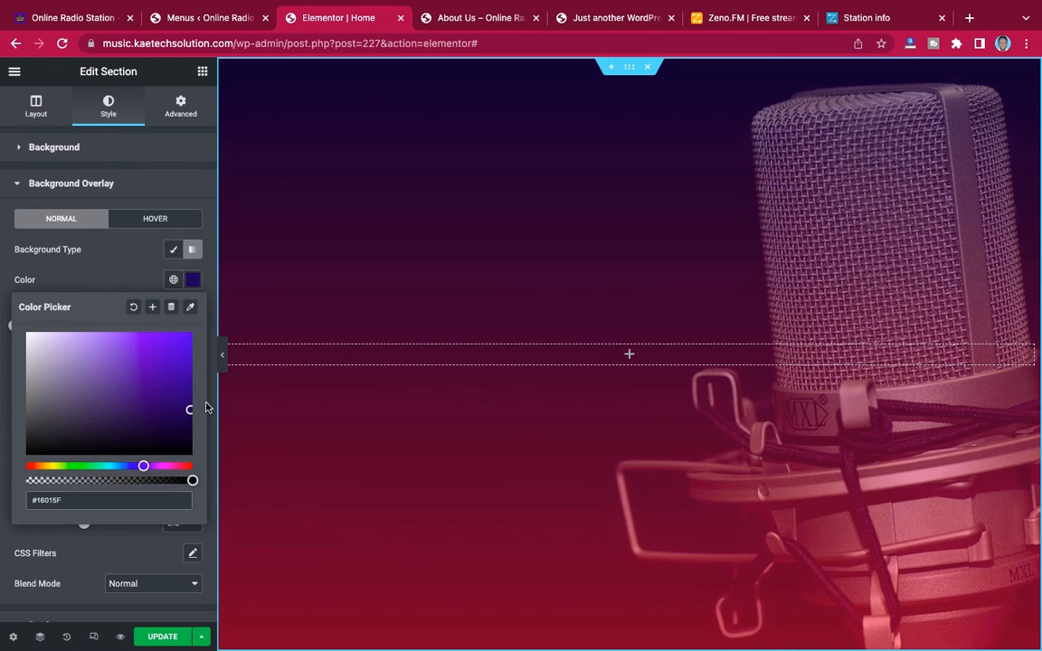
left_click_drag(189, 409, 189, 376)
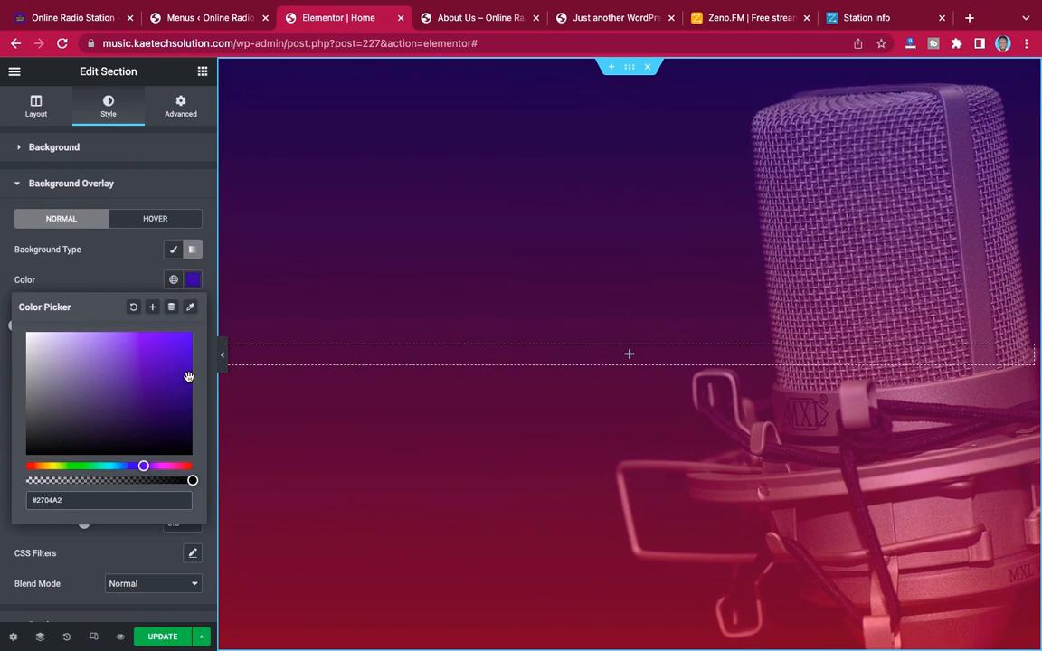
Set the location of the overlay gradient's first color to 35
left_click(119, 281)
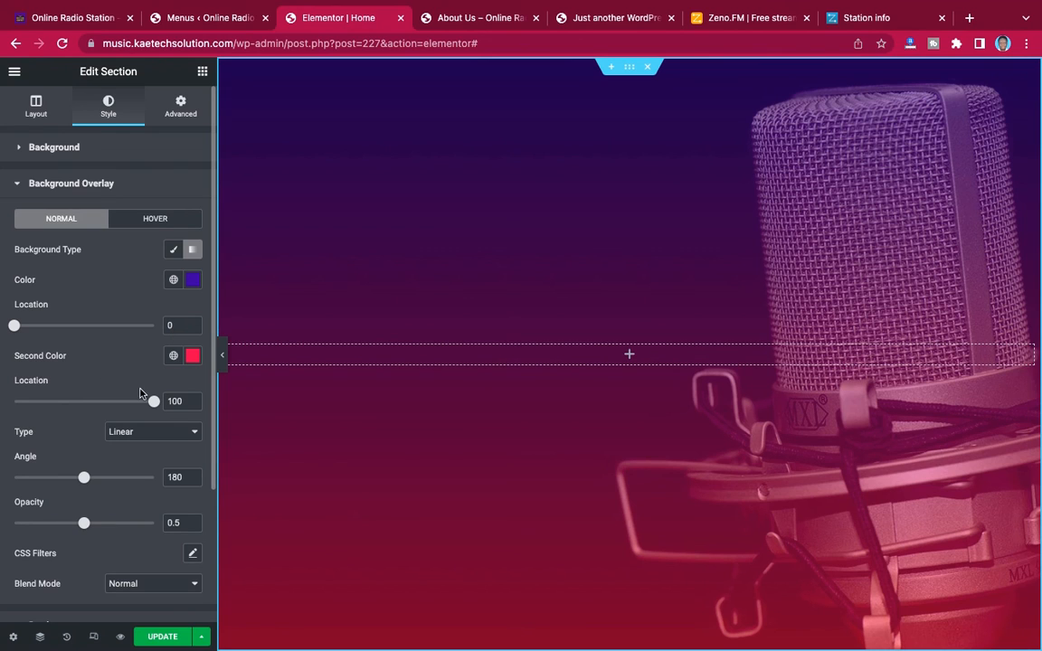
mouse_move(152, 404)
left_mouse_down()
mouse_move(121, 404)
mouse_move(154, 405)
left_mouse_up()
left_click_drag(14, 328, 62, 327)
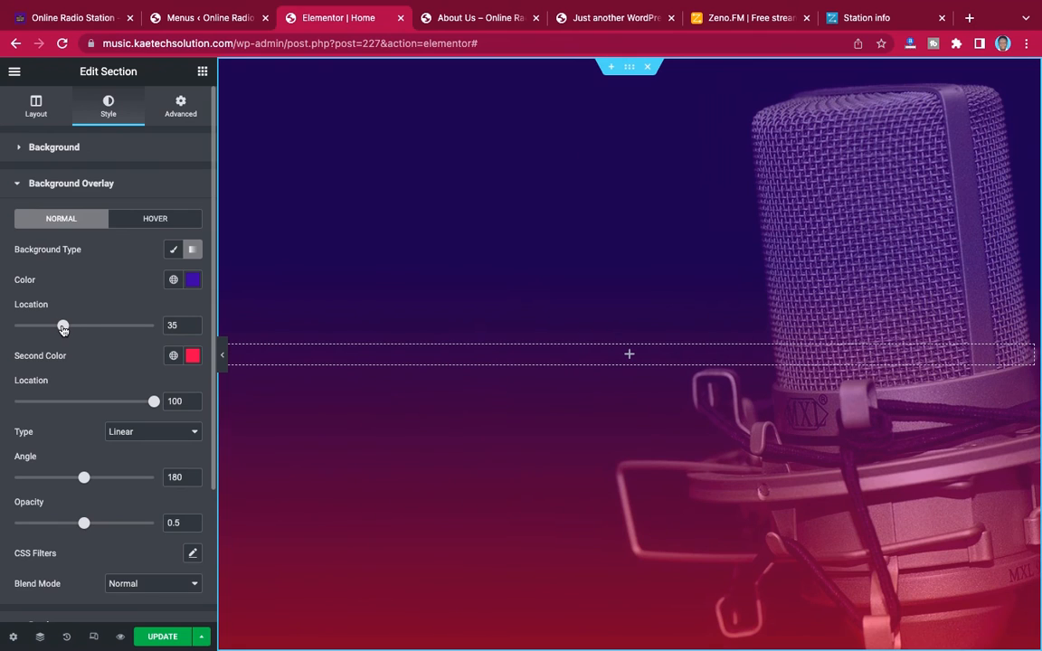
Re-enter #1c0837 as the overlay gradient's first color and shift it to a brighter violet close to #3C0AB0
left_click(192, 283)
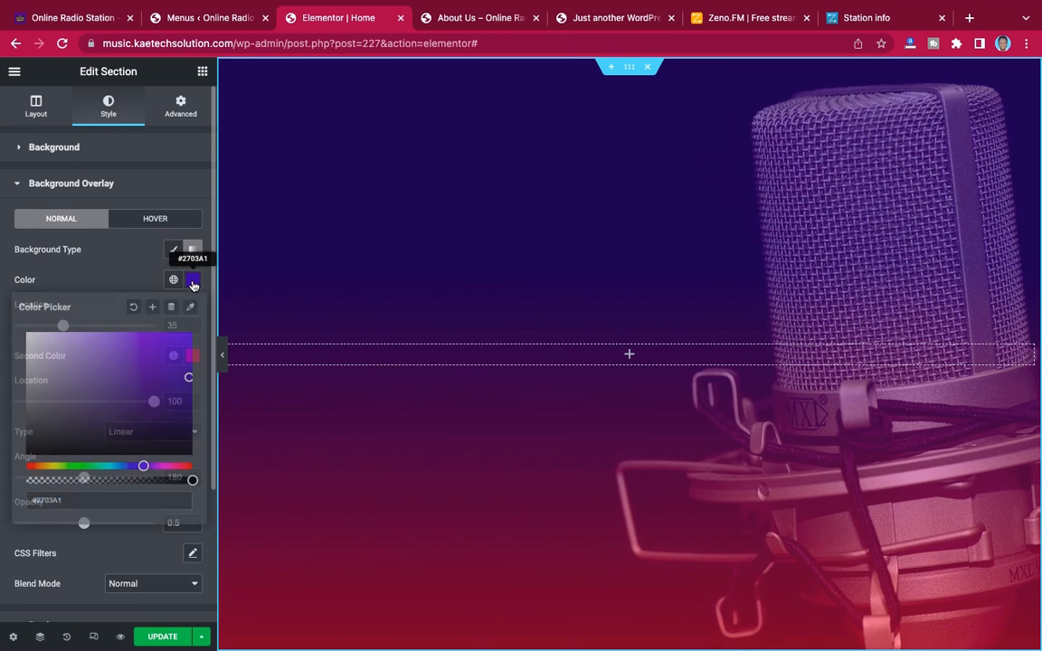
left_click(111, 498)
type("#1c0837")
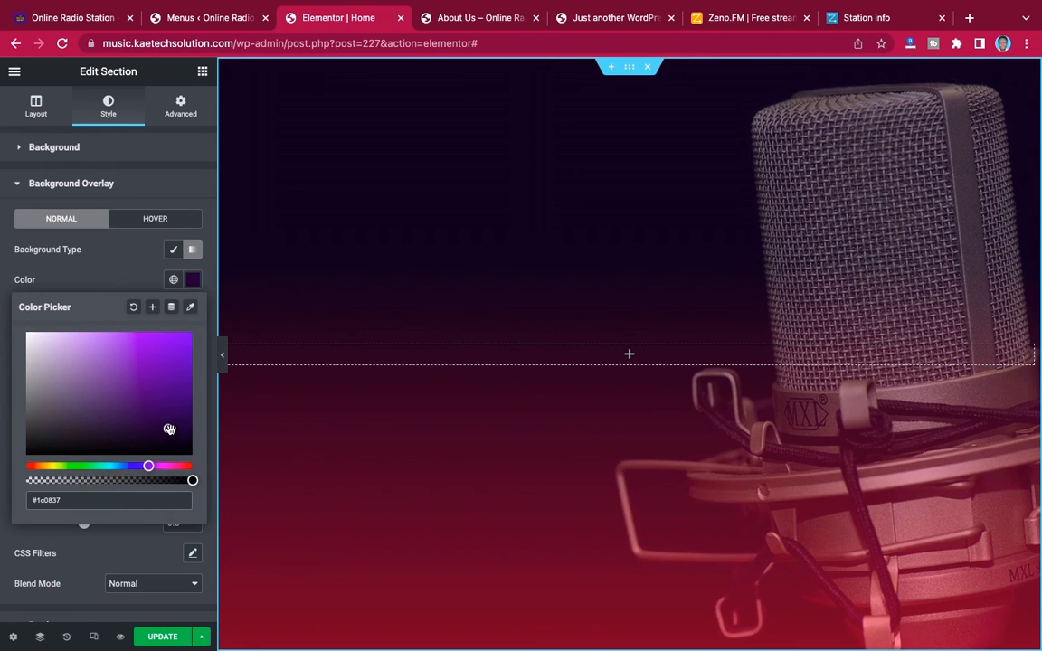
left_click_drag(170, 431, 188, 400)
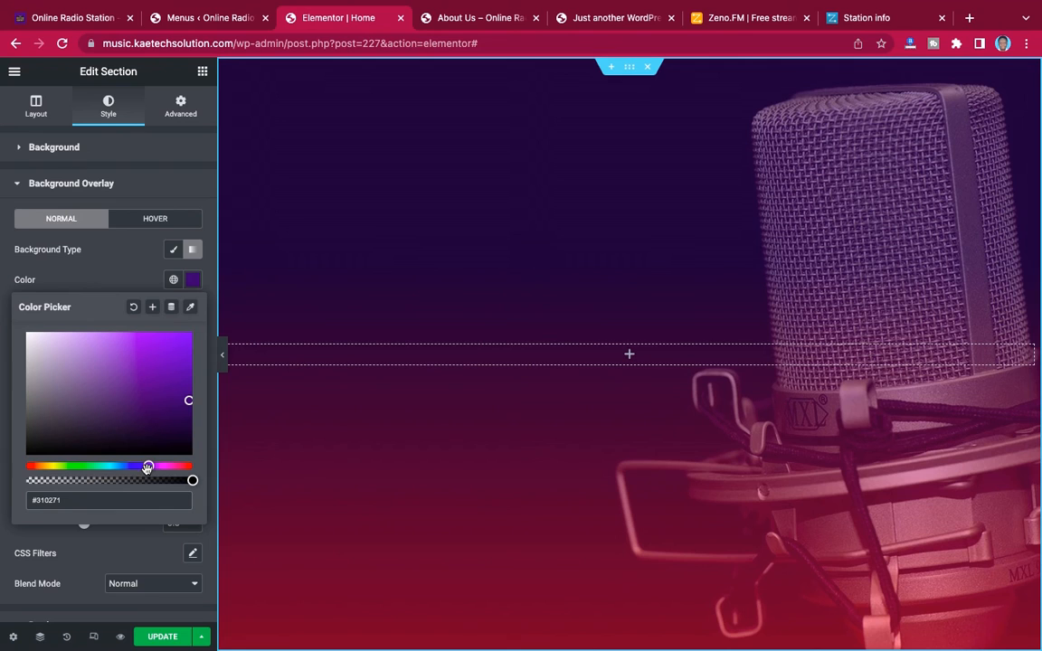
left_click_drag(147, 467, 145, 469)
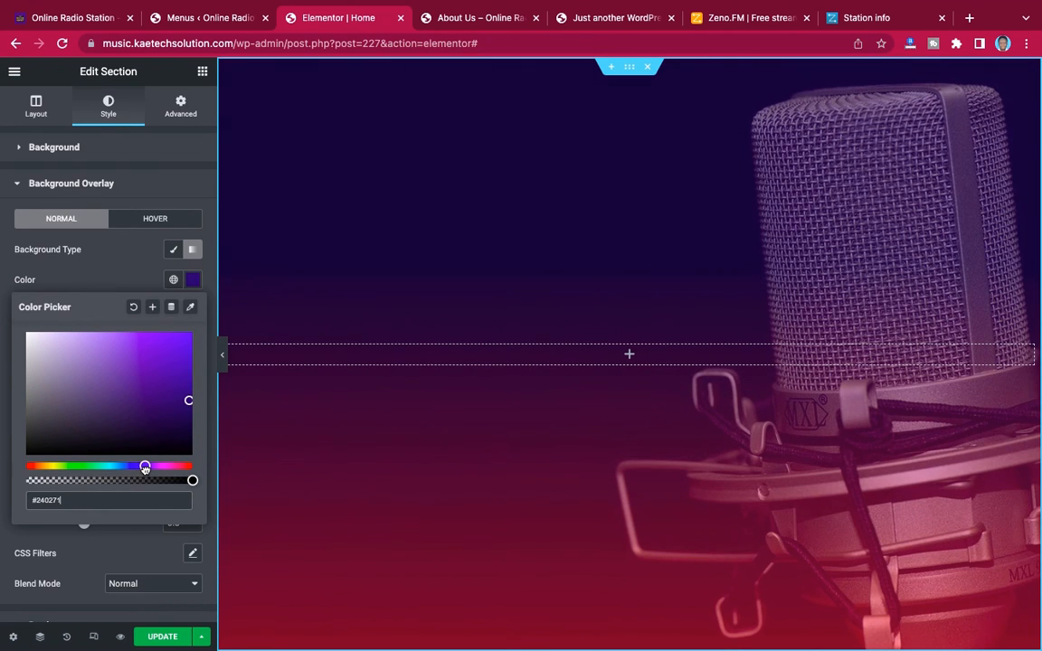
left_click_drag(186, 403, 183, 372)
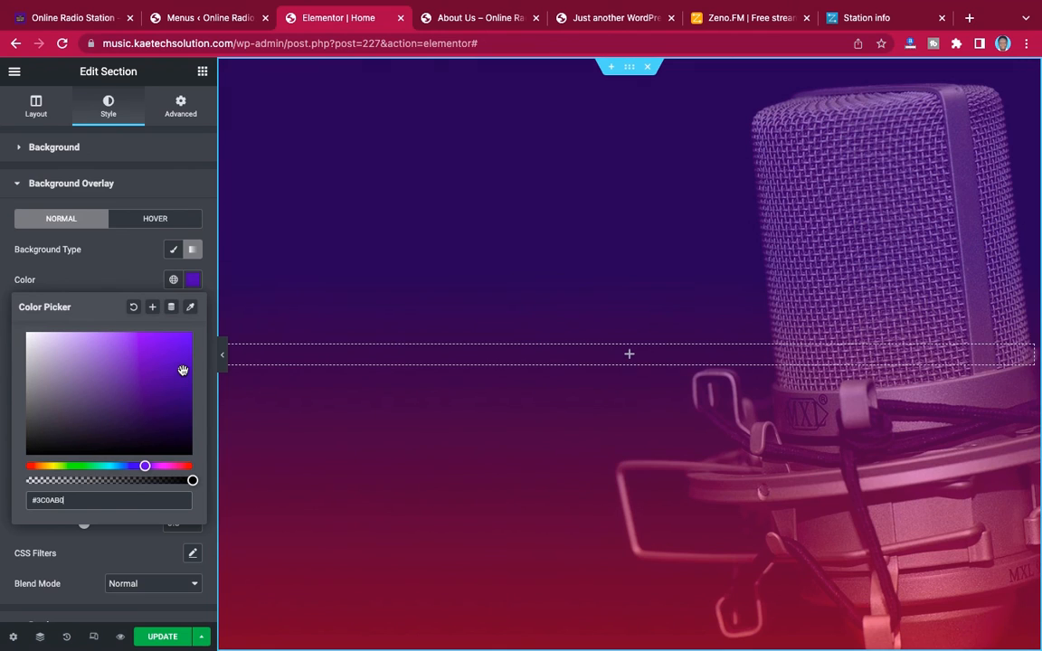
left_click_drag(179, 371, 168, 374)
left_click(130, 273)
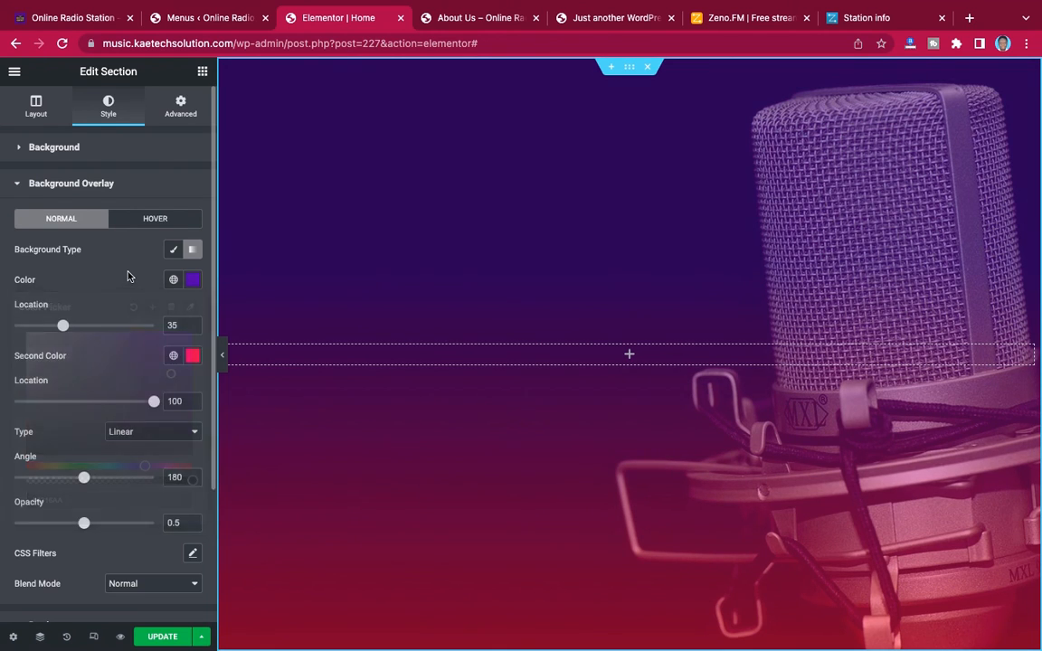
Compare with the demo Home page, set the location of the overlay's first color to 52, and update the page after a full-width preview
left_click(77, 18)
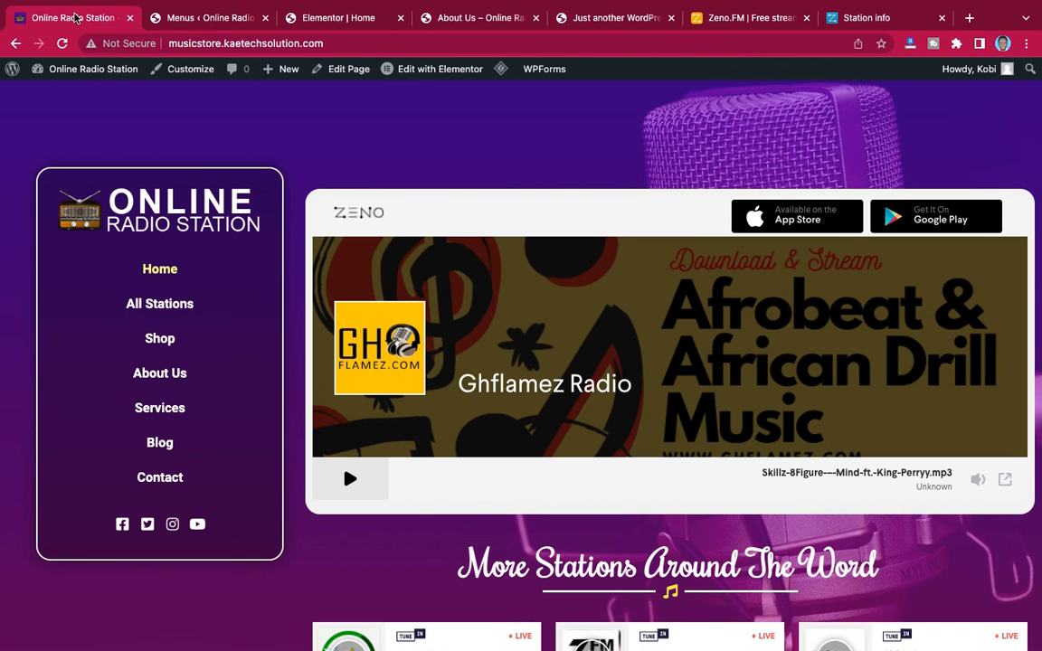
left_click(186, 18)
left_click(302, 27)
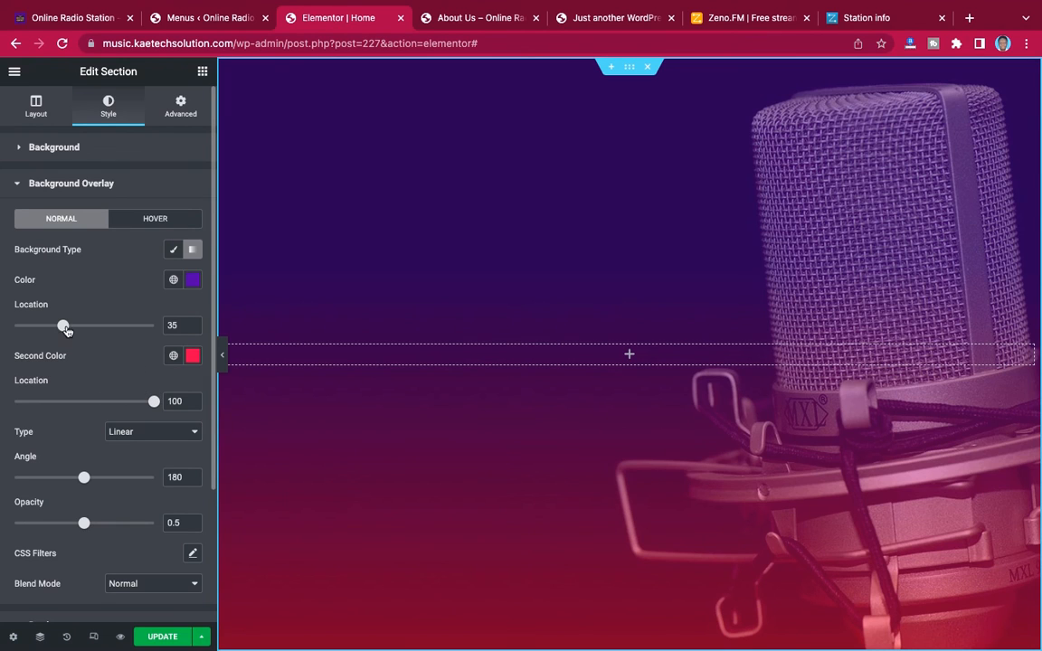
left_click_drag(65, 329, 89, 329)
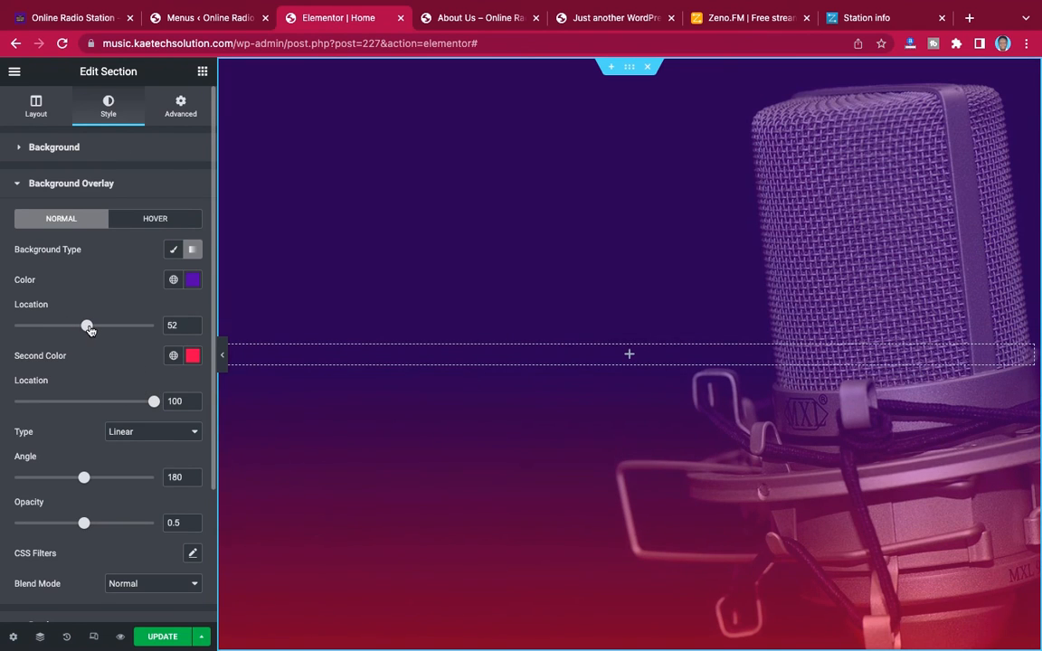
left_click(224, 355)
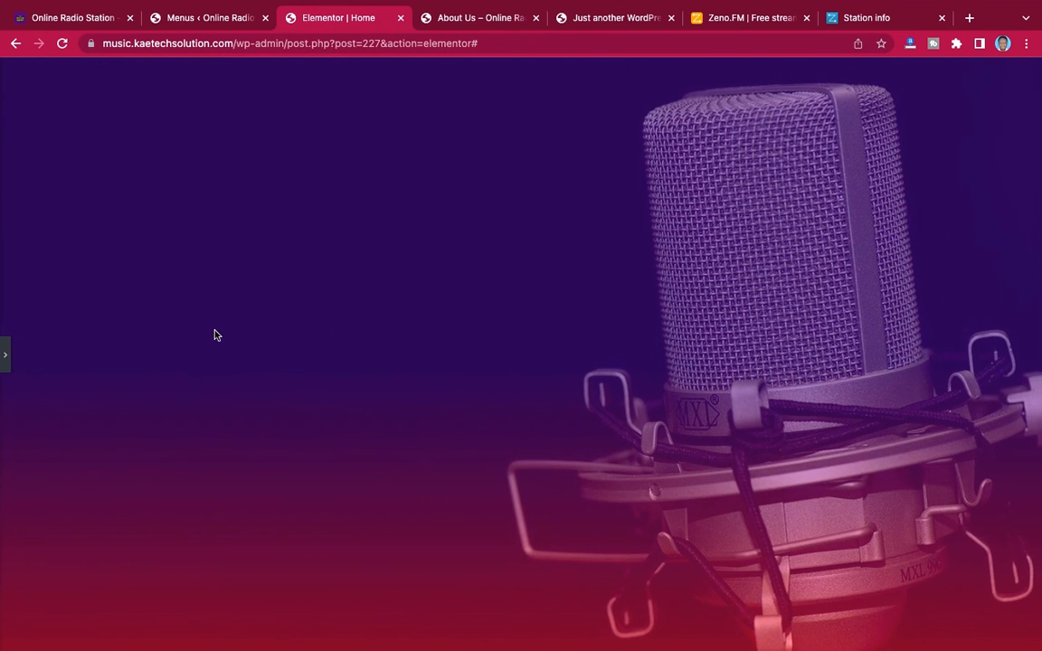
left_click(5, 355)
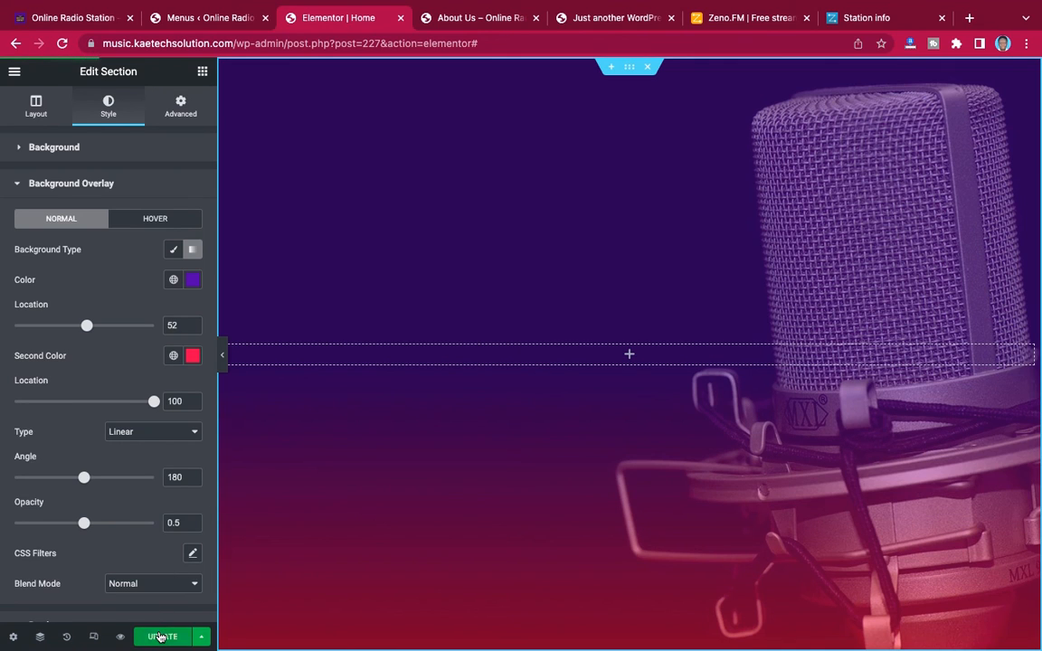
left_click(160, 637)
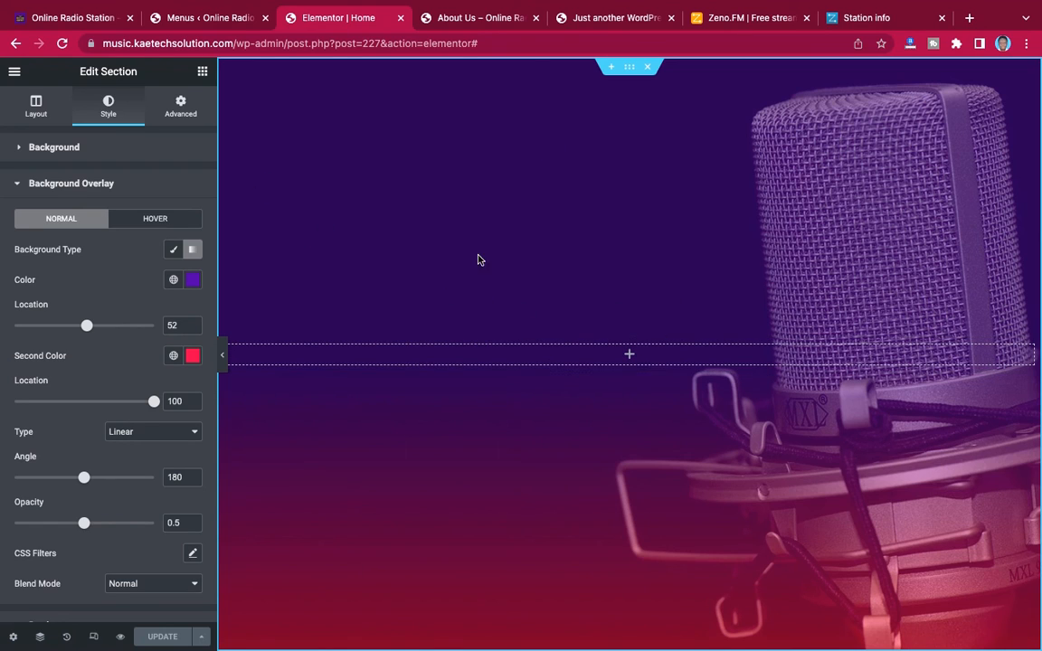
Add a two-column inner section inside the background section, set its first column's width to 30%, and check the demo Home page's layout
left_click(203, 72)
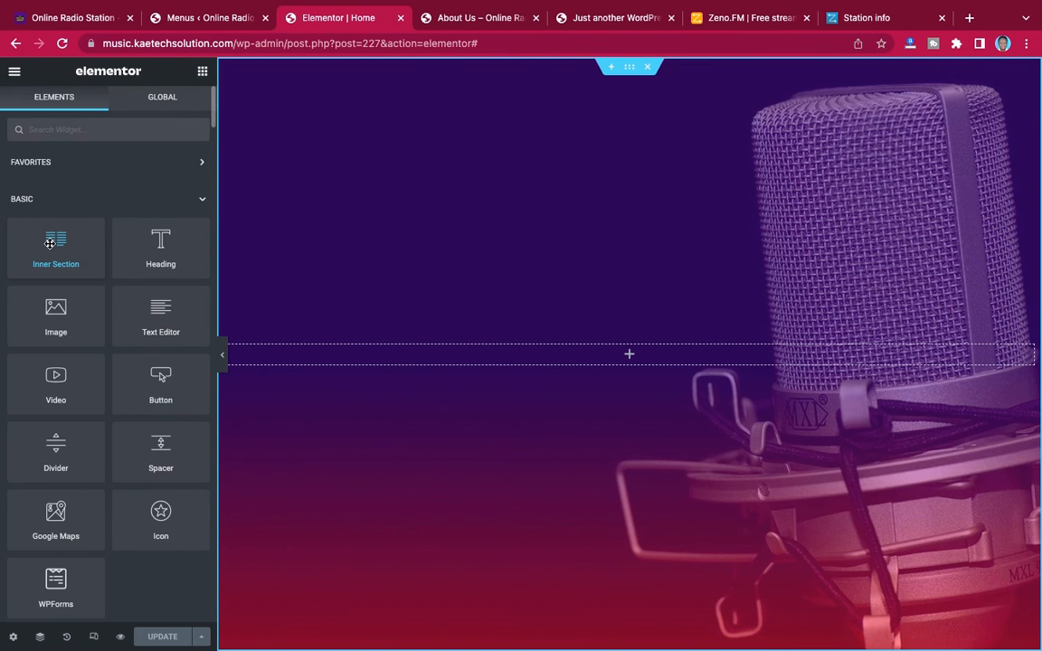
left_click_drag(50, 242, 577, 358)
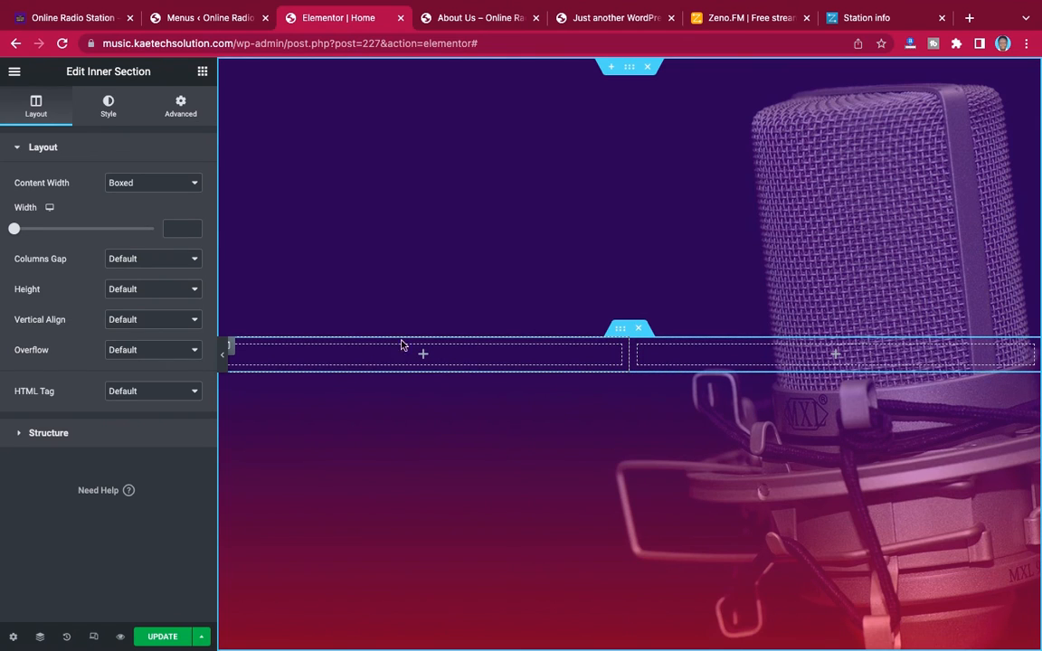
left_click(230, 350)
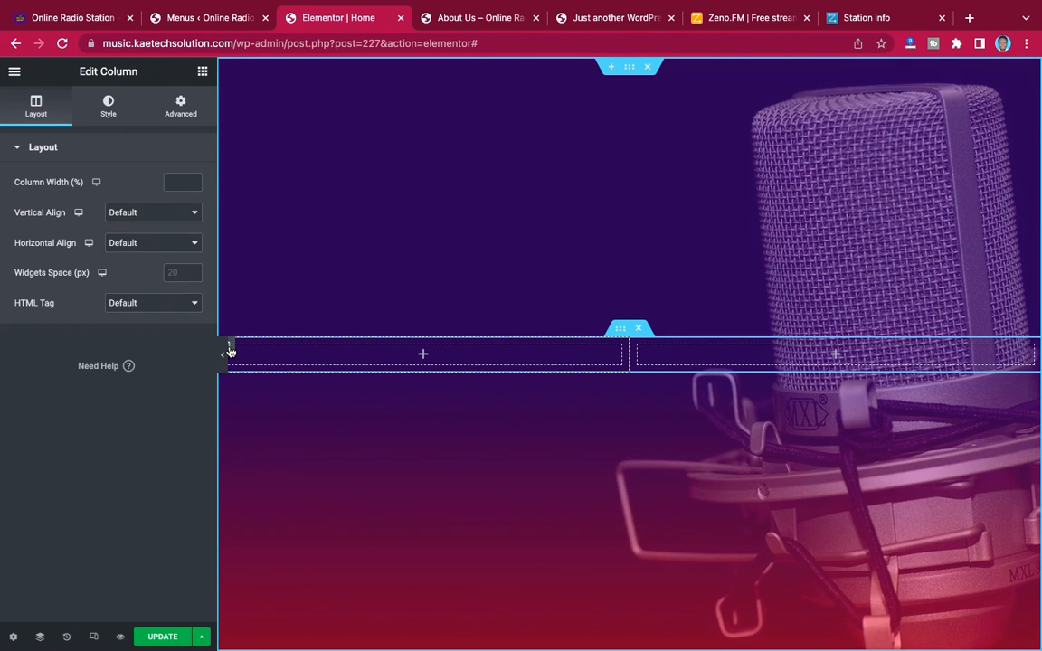
left_click(174, 178)
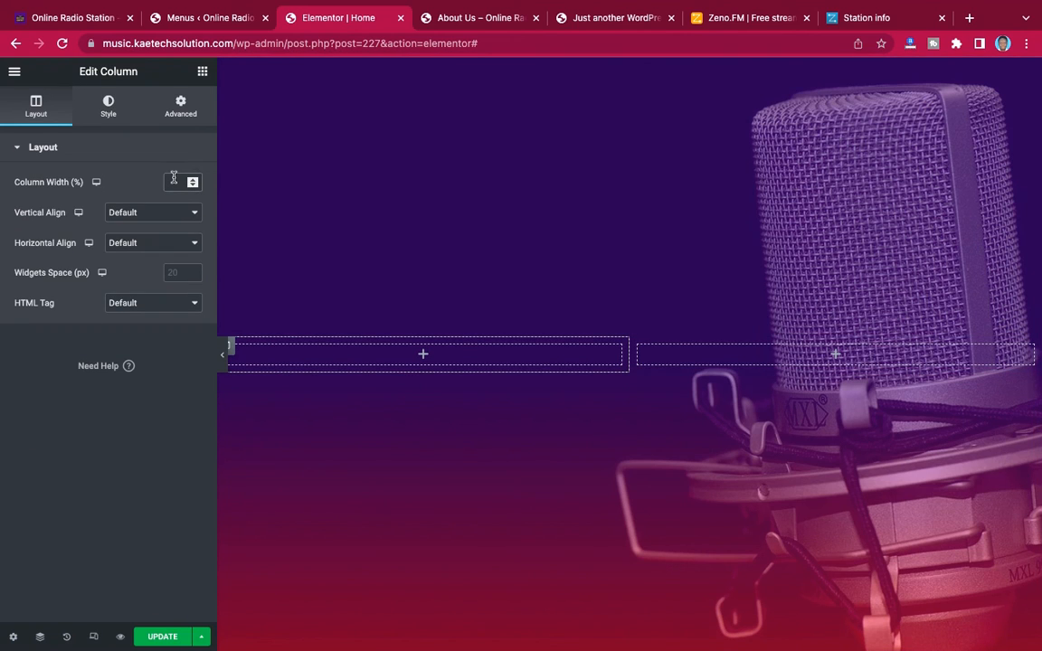
type("30")
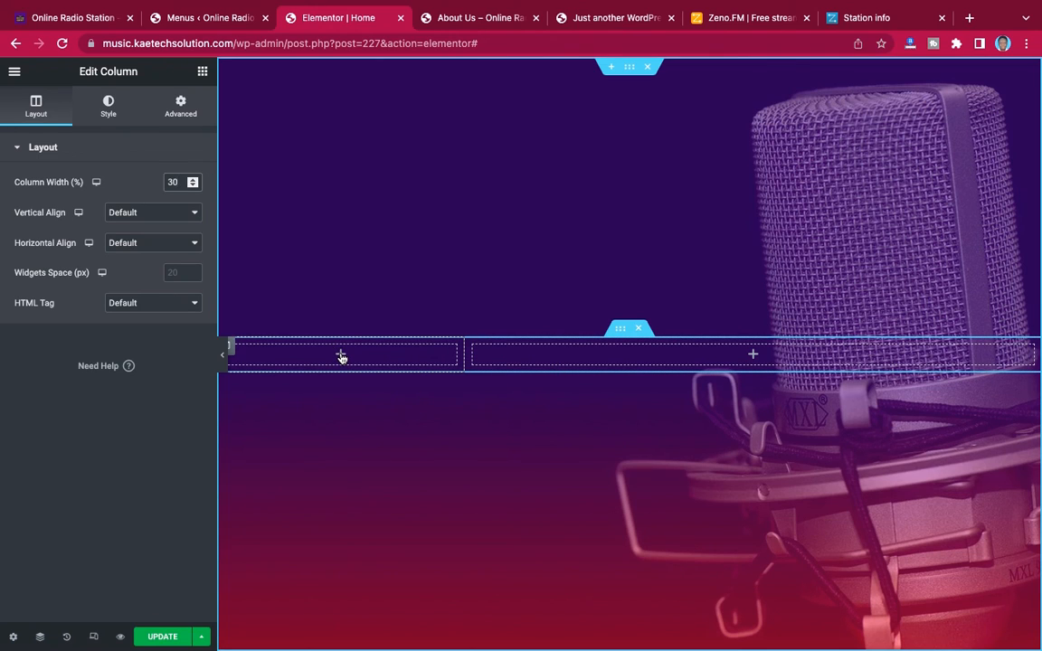
left_click(78, 20)
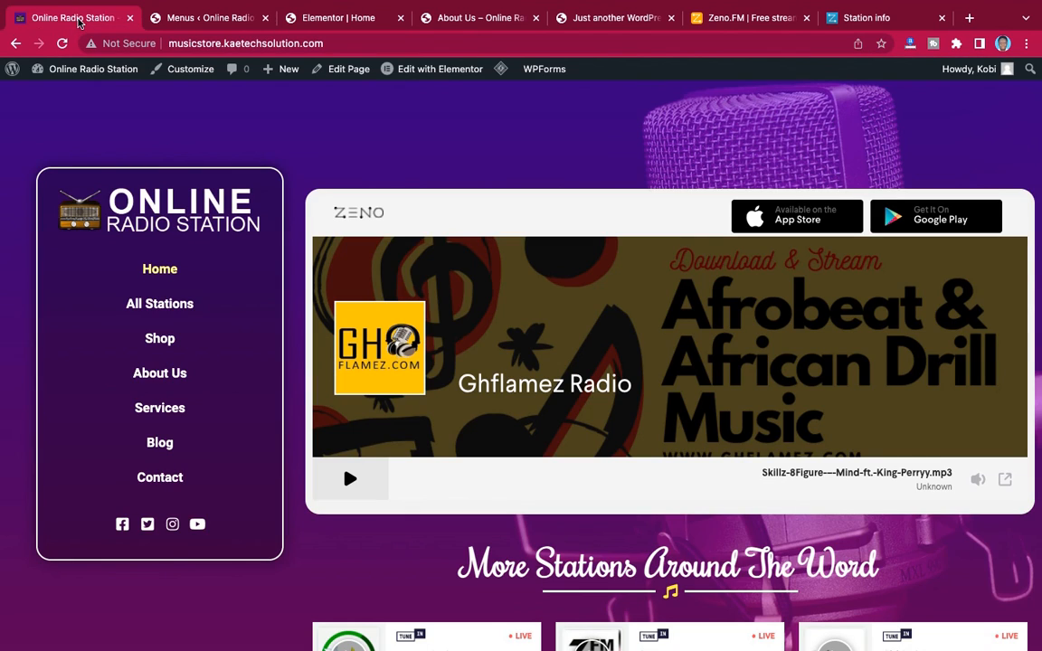
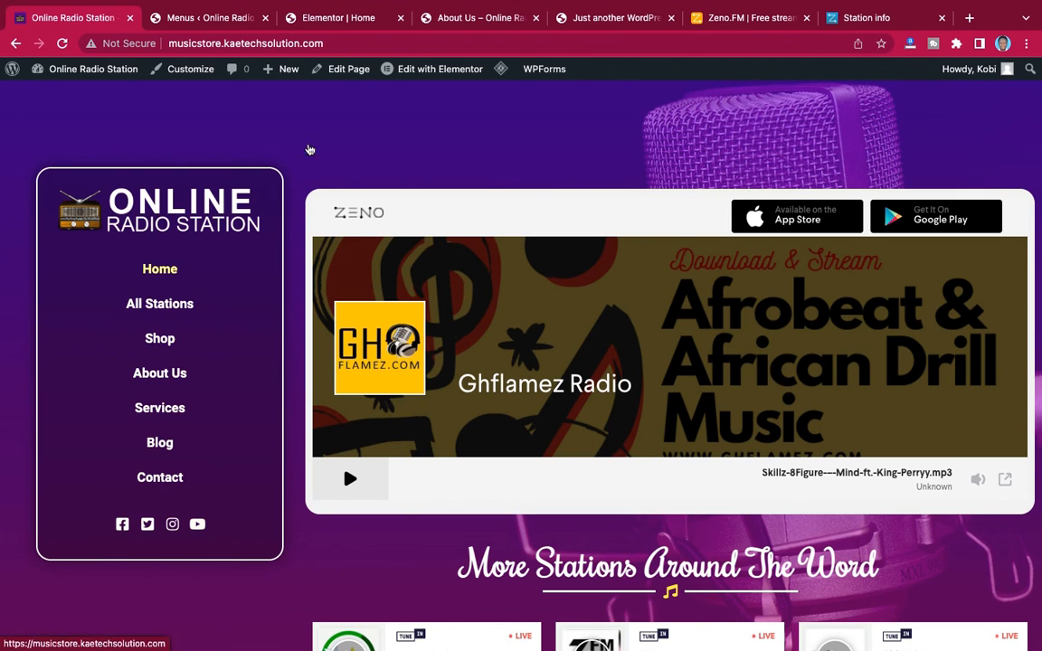
In the Elementor home page editor, add an Image widget to the narrow column and insert the Online Radio Station logo
left_click(337, 18)
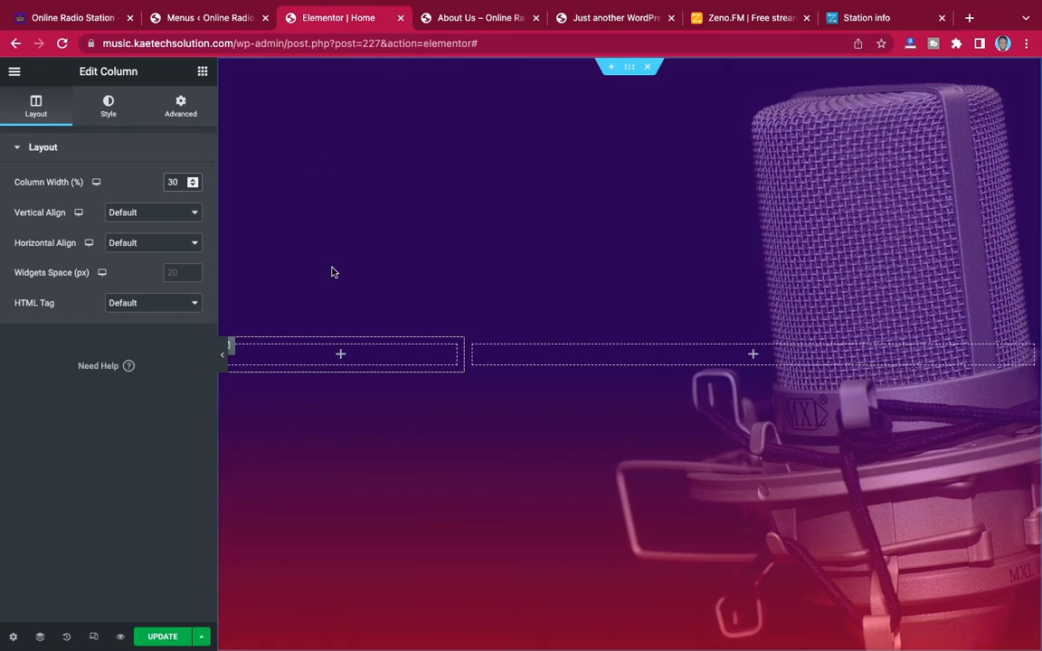
left_click(203, 72)
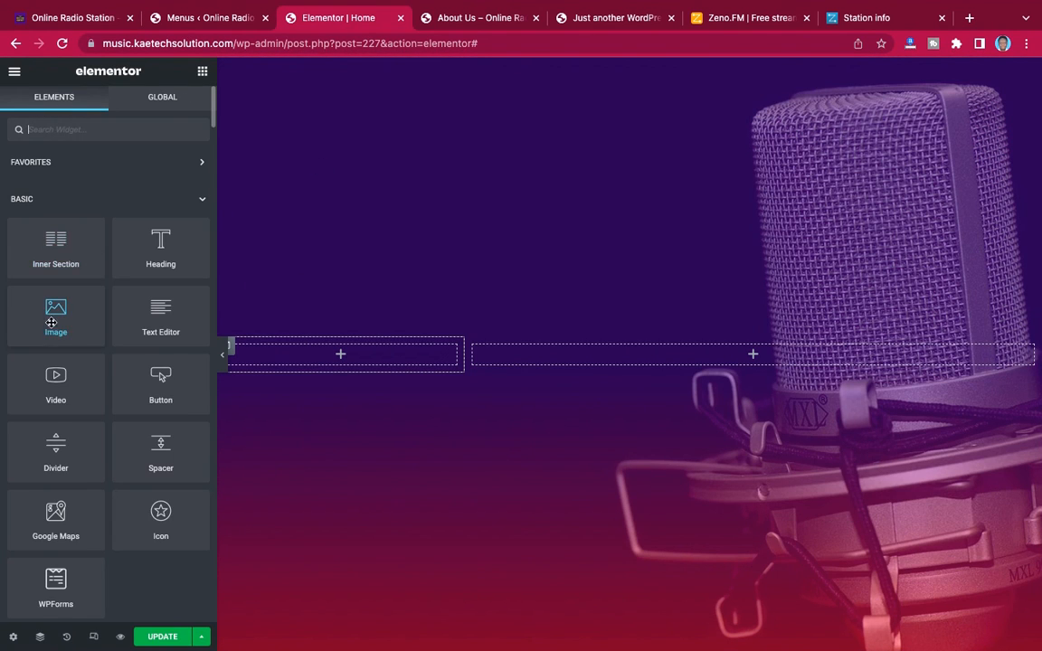
left_click_drag(50, 319, 332, 363)
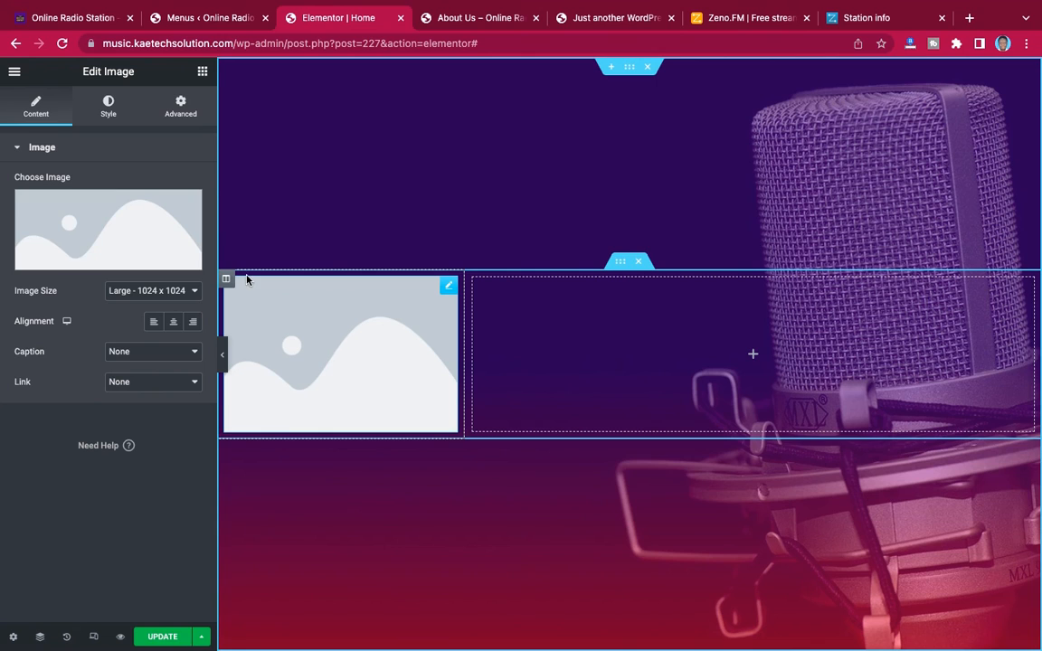
left_click(131, 212)
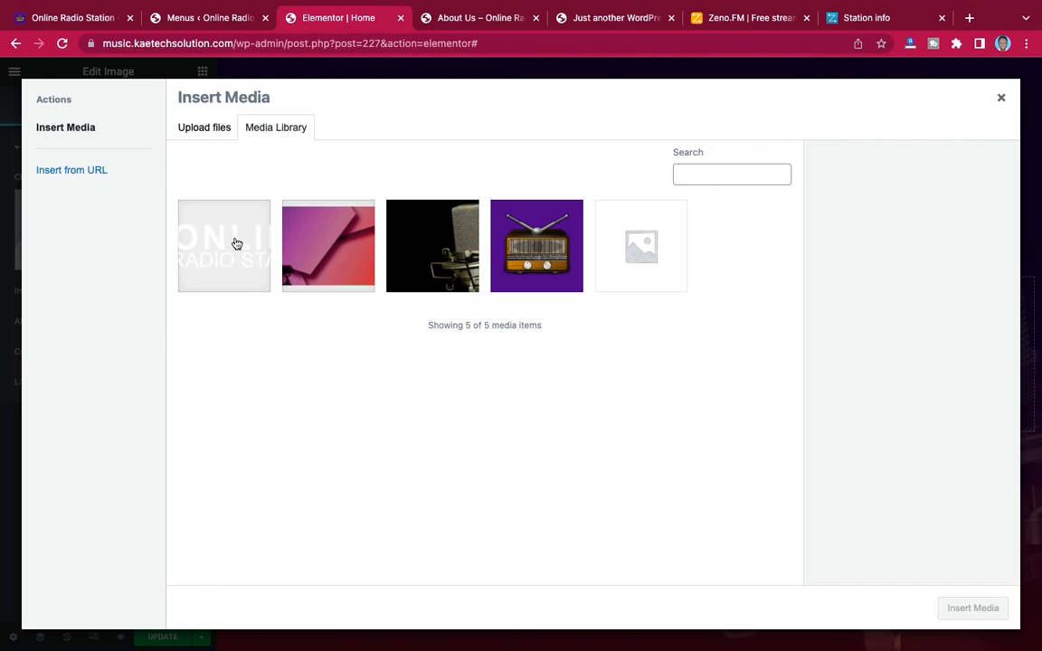
left_click(236, 243)
left_click(993, 616)
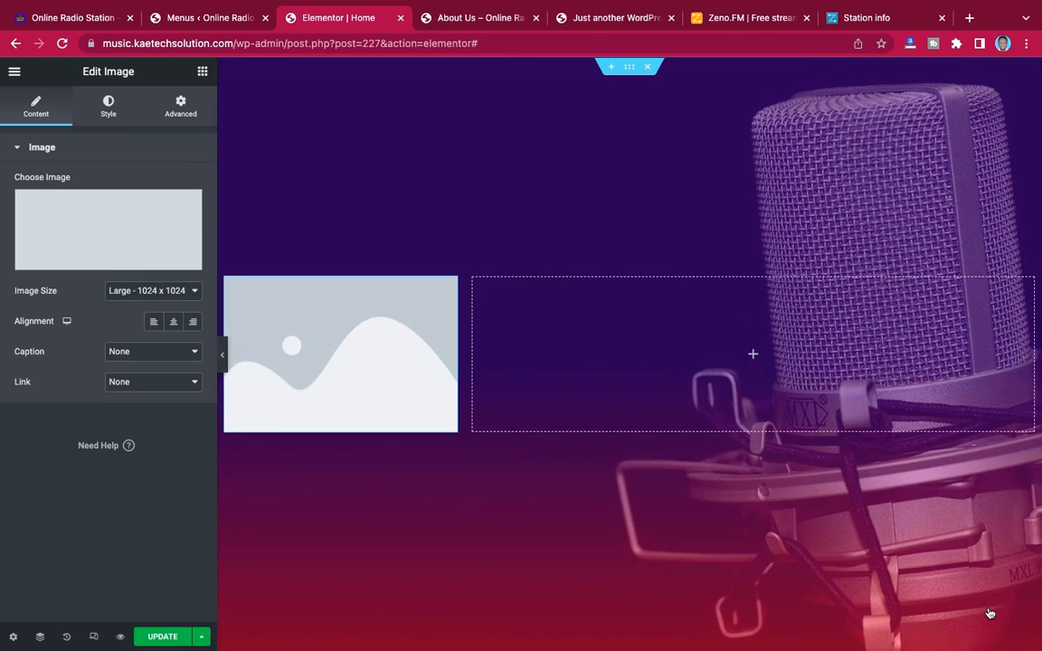
Add a Navigation Menu widget below the logo and assign the Primary Menu to it
left_click(201, 72)
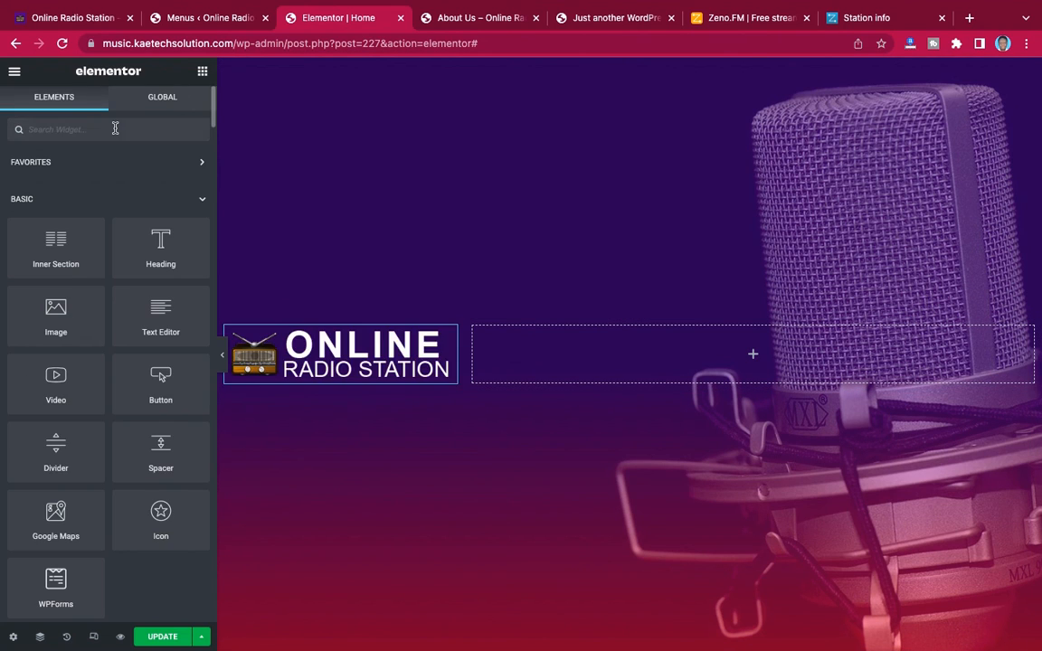
type("menu")
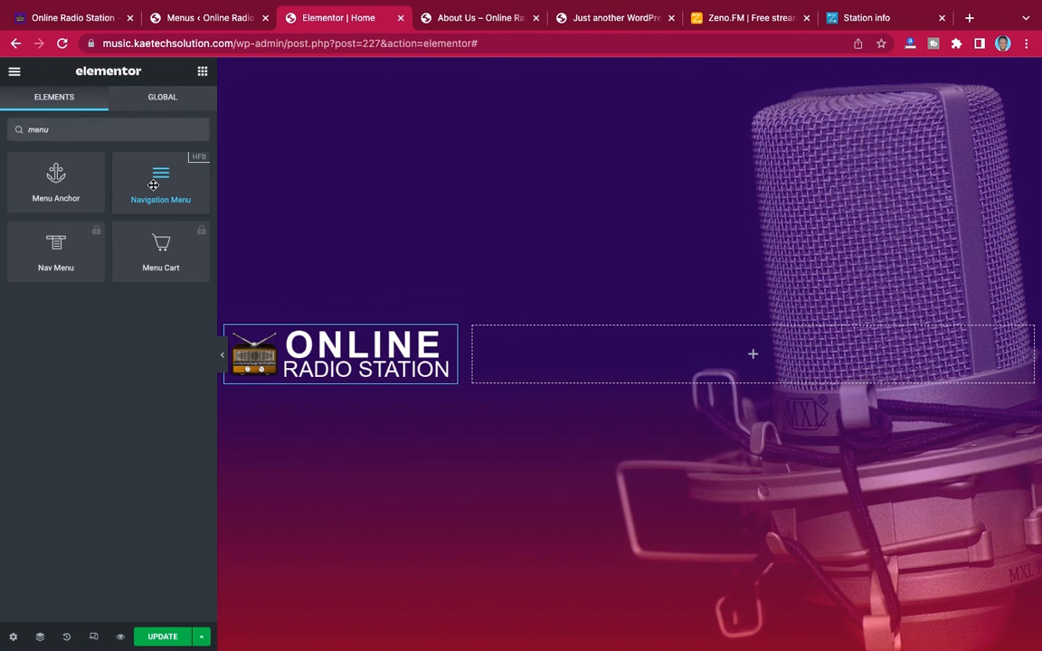
left_click_drag(153, 185, 312, 381)
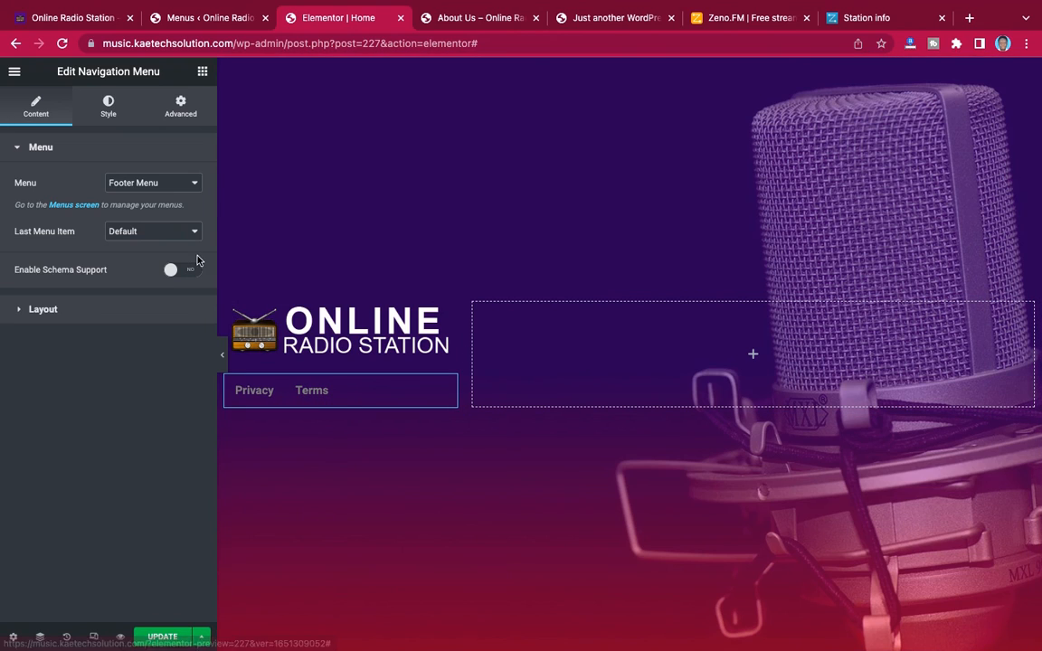
left_click(147, 183)
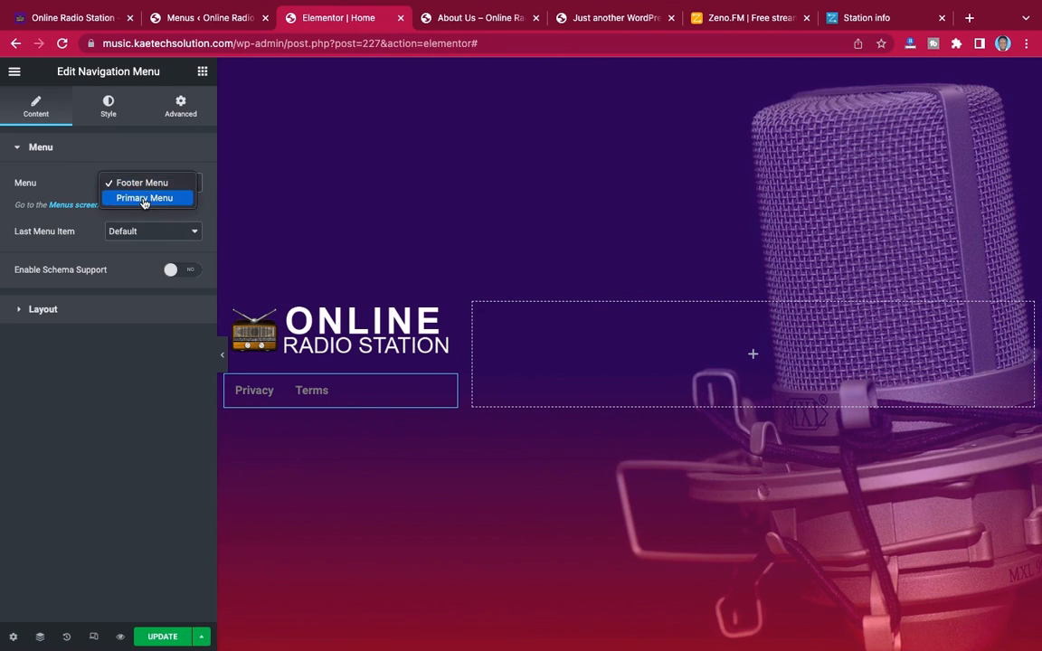
left_click(143, 198)
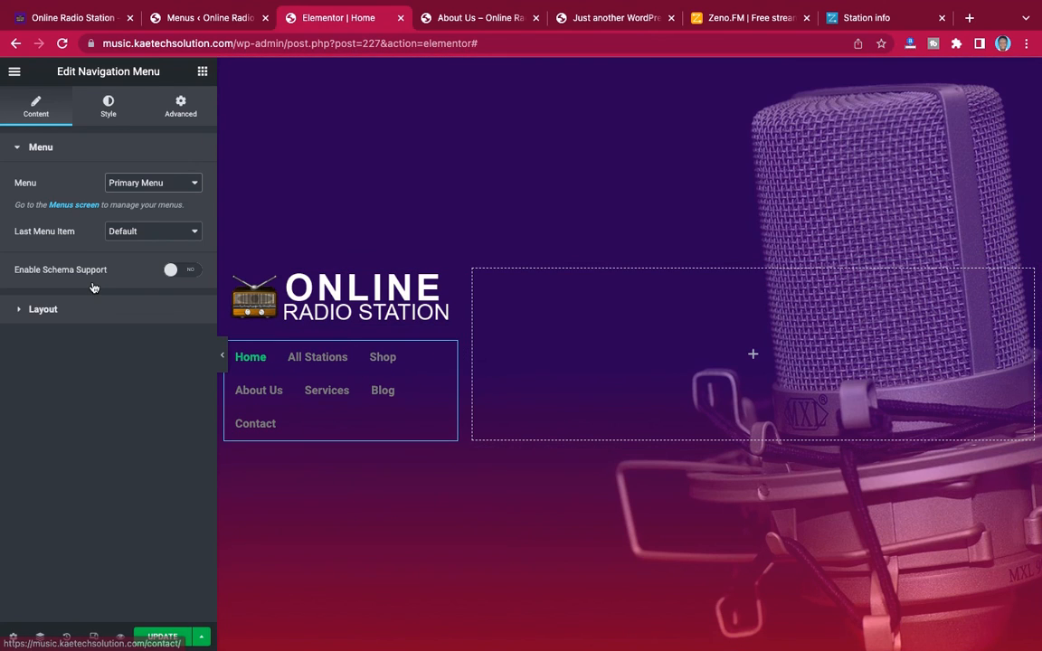
Try the Button style for the navigation menu's last item and restore it to Default
left_click(146, 236)
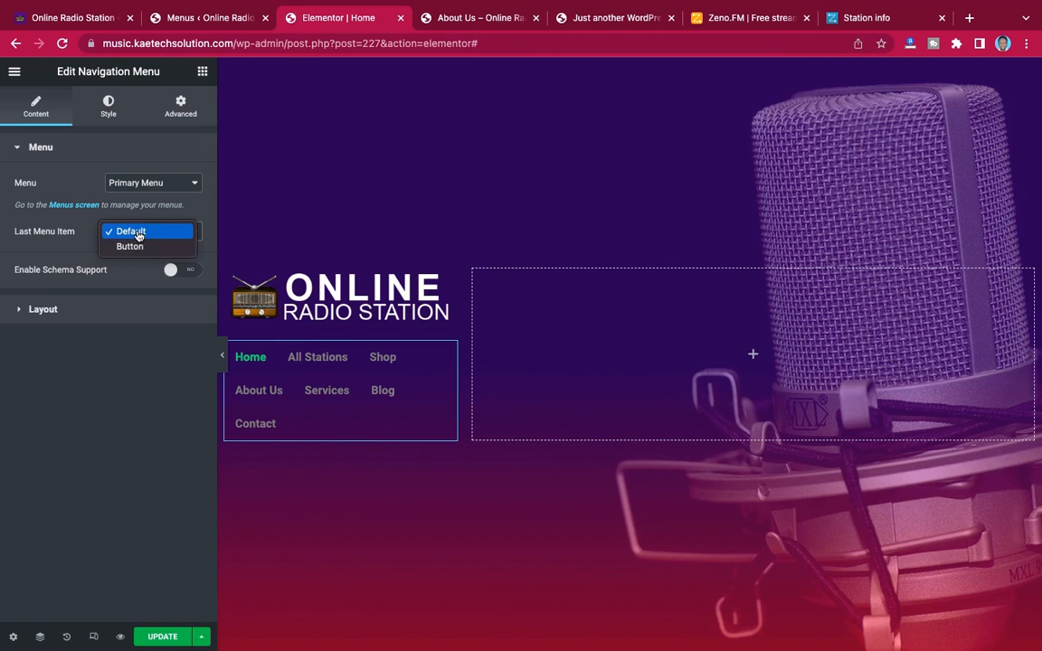
left_click(131, 247)
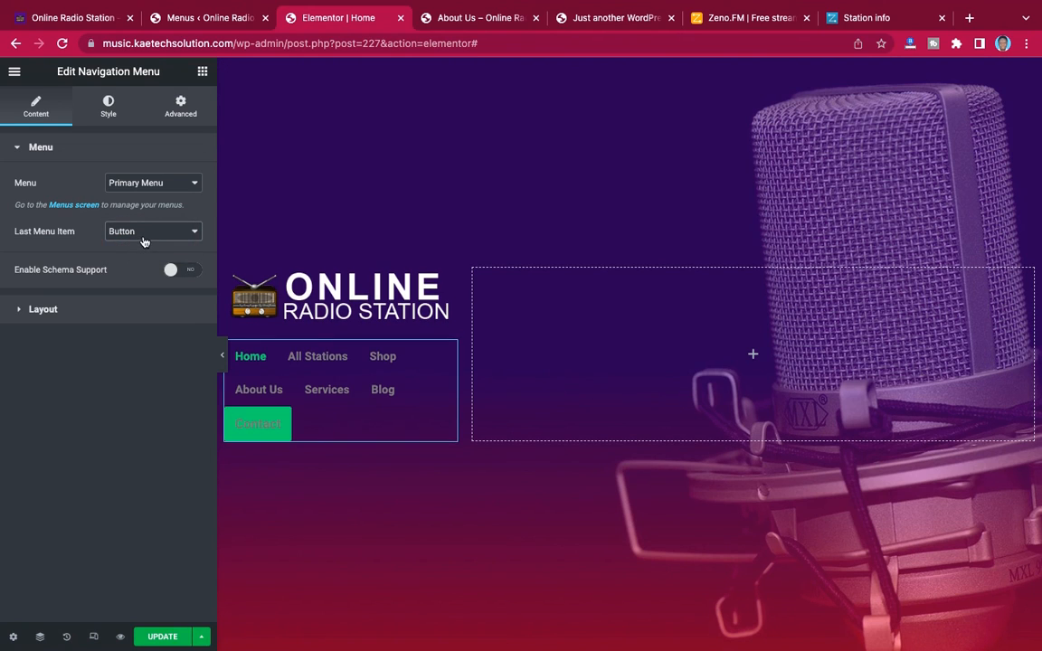
left_click(144, 237)
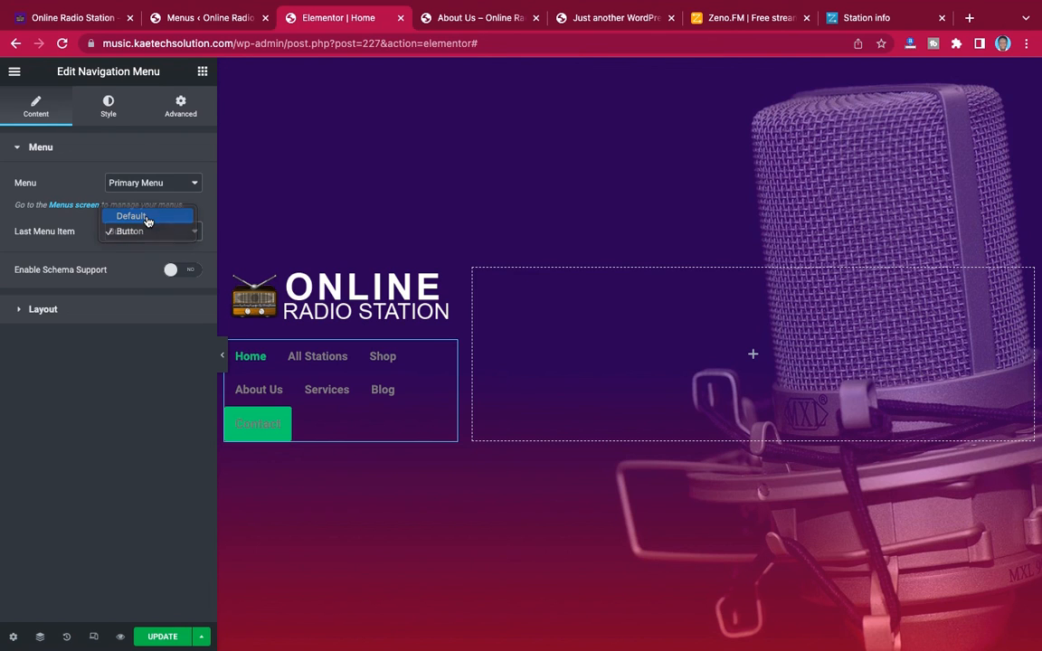
left_click(131, 215)
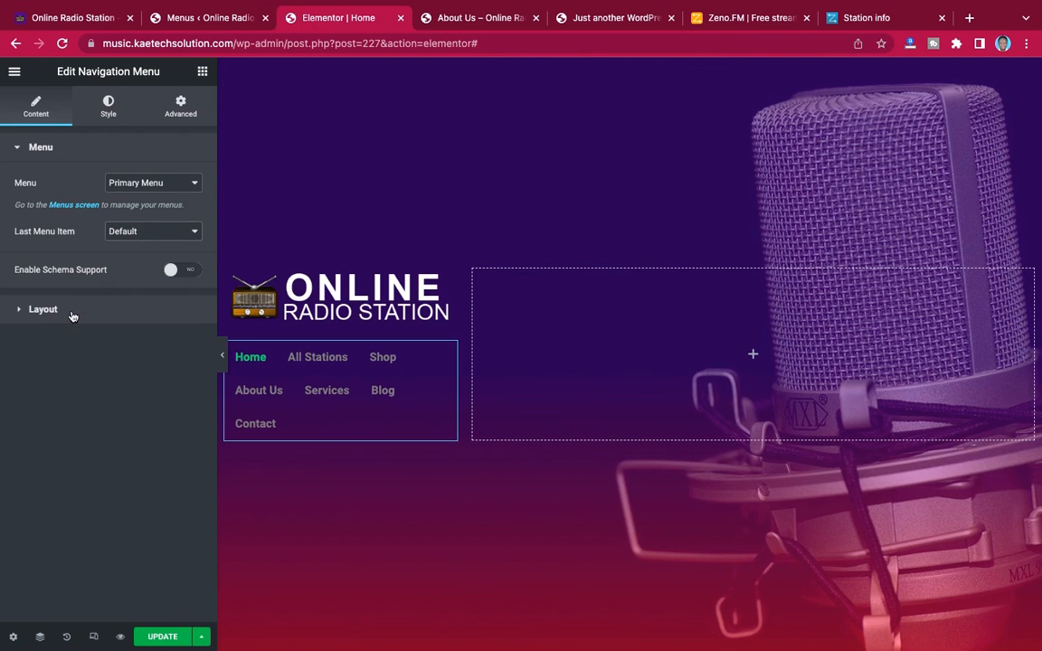
Set the navigation menu's layout to Vertical and align its items to the center
left_click(71, 310)
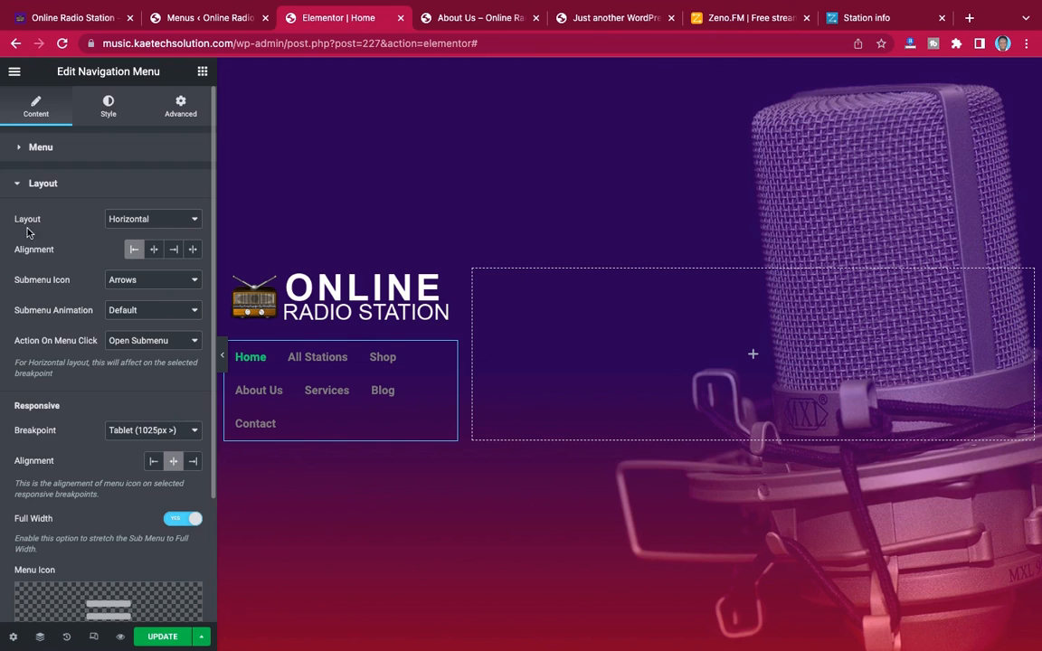
left_click(153, 219)
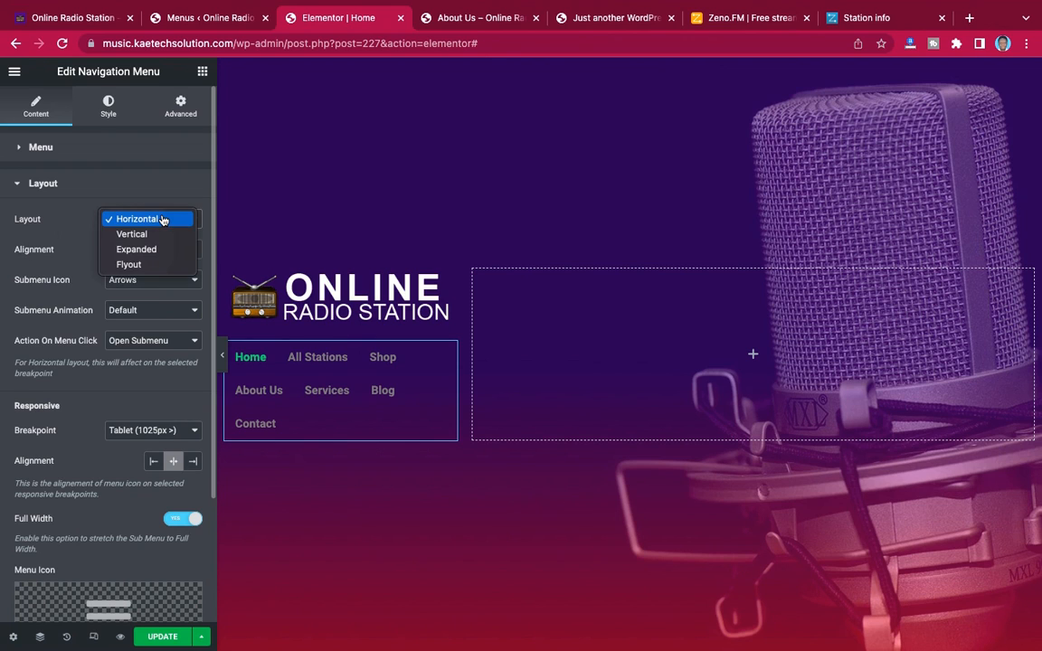
left_click(151, 233)
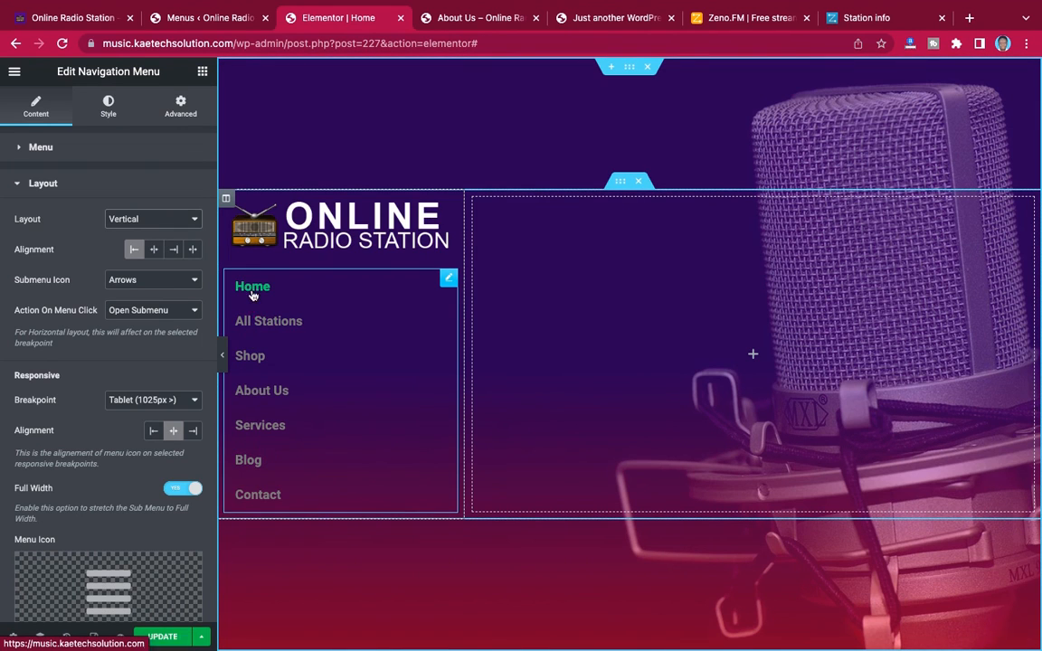
left_click(154, 250)
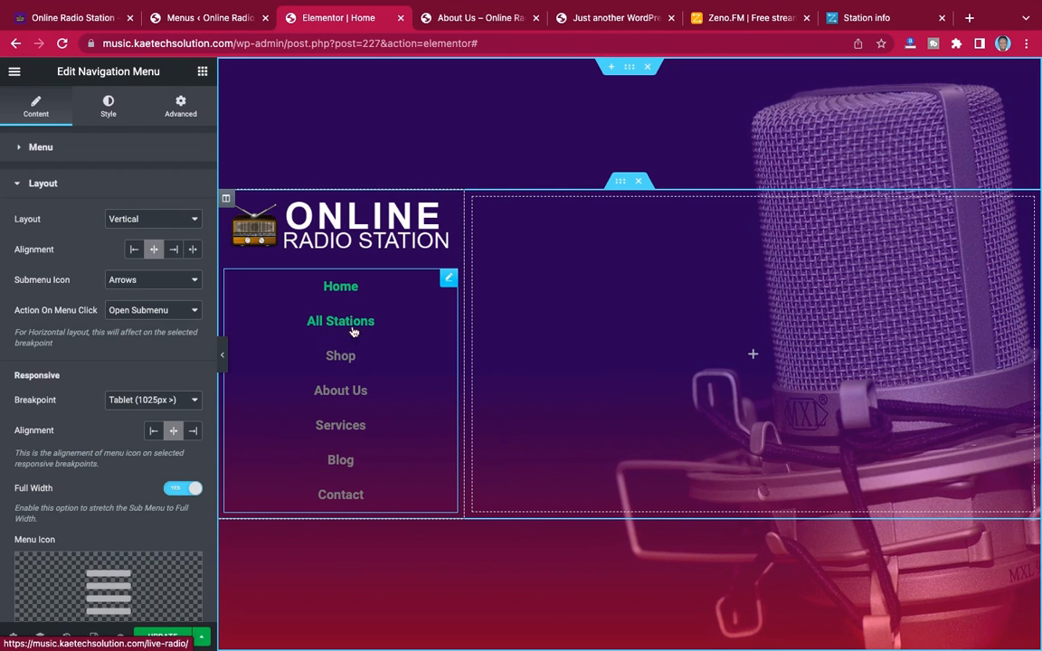
Set the navigation menu's responsive breakpoint to Mobile (768px >)
scroll(112, 314, "down", 1)
scroll(111, 313, "down", 3)
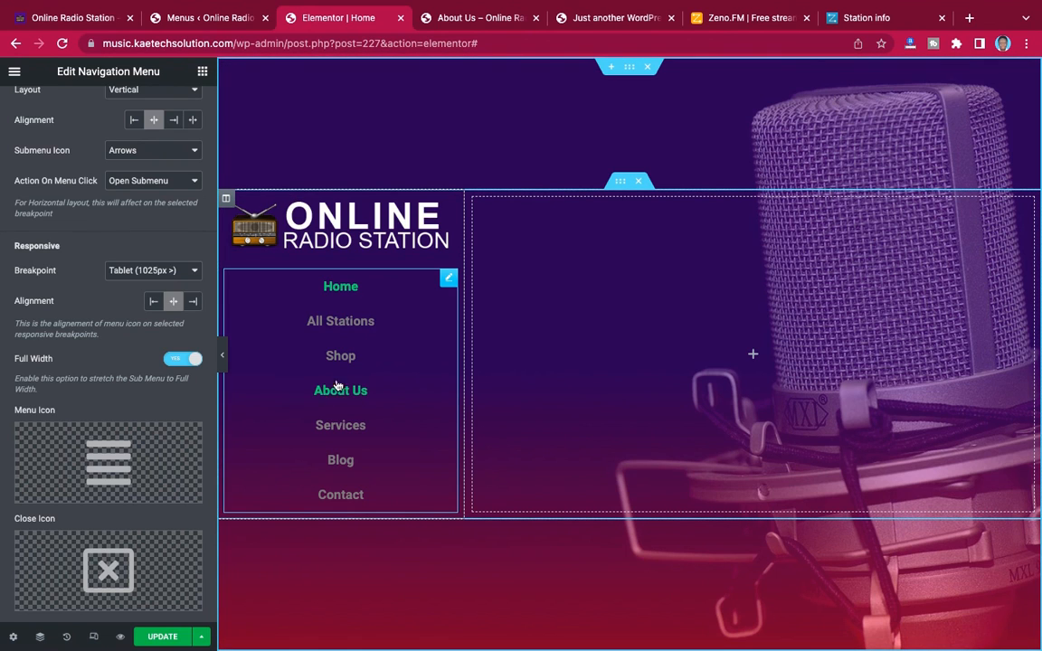
left_click(154, 273)
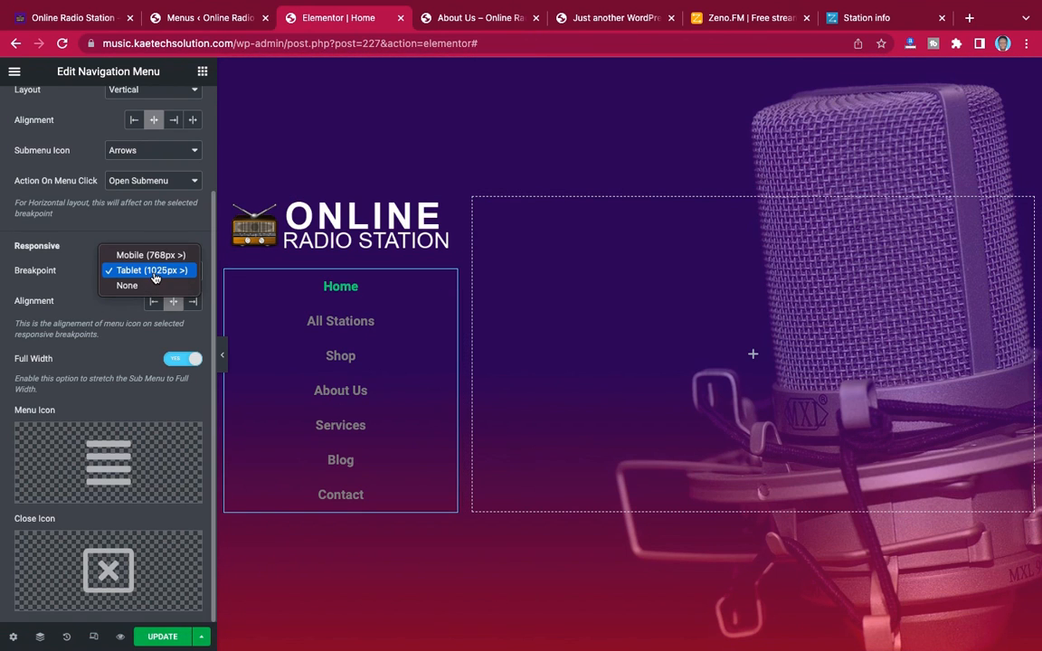
left_click(152, 256)
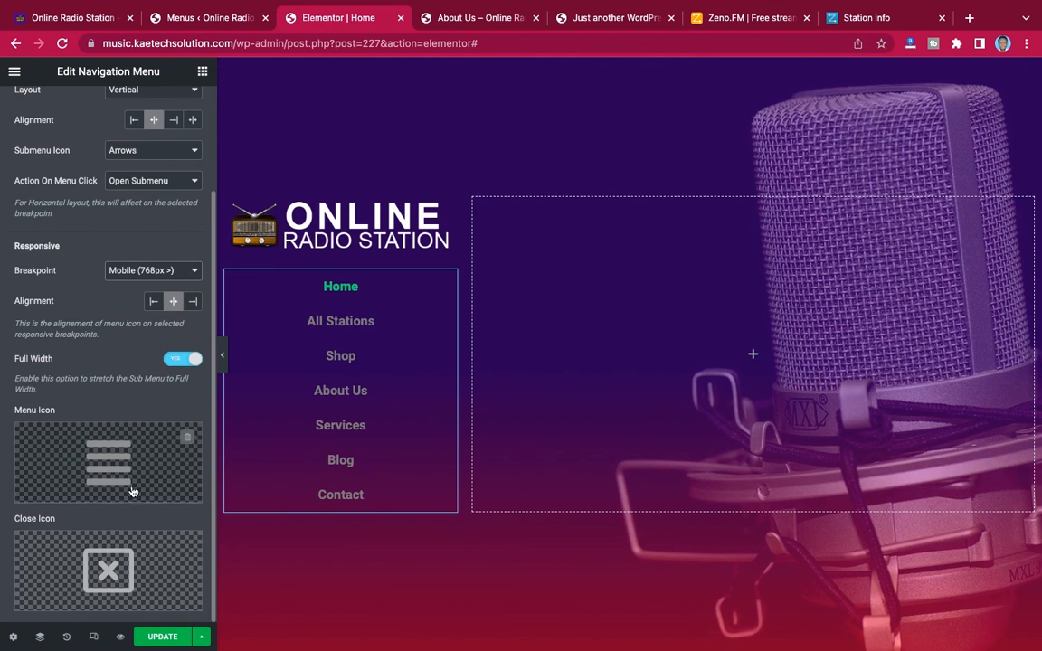
Preview the menu at tablet and mobile sizes, trying the Tablet (1025px >) breakpoint, and restore Mobile (768px >) and the desktop view
left_click(95, 637)
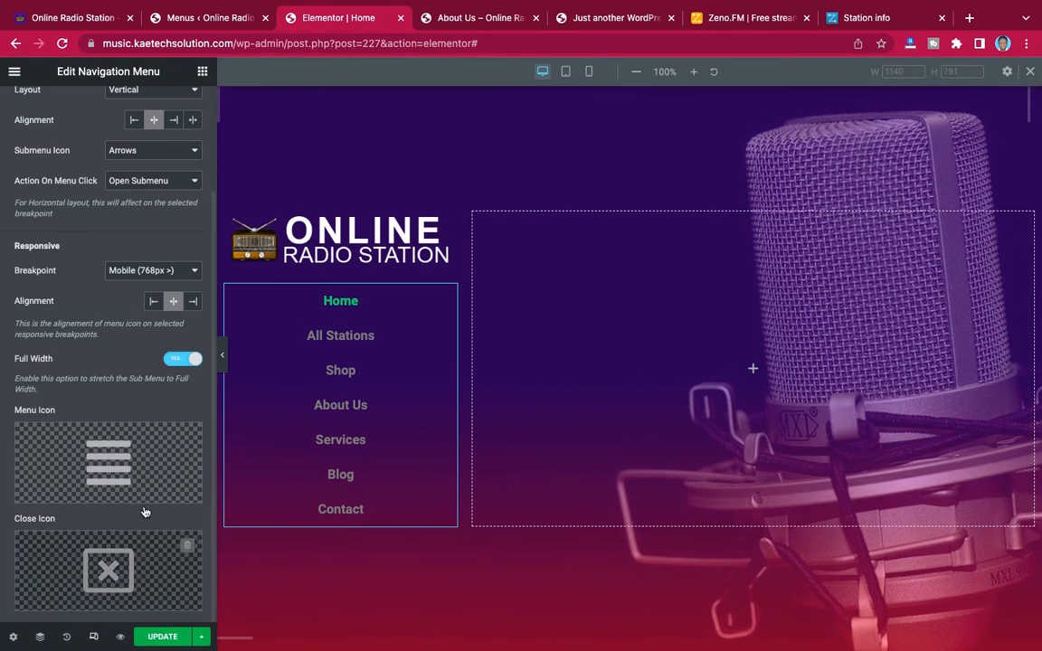
left_click(566, 78)
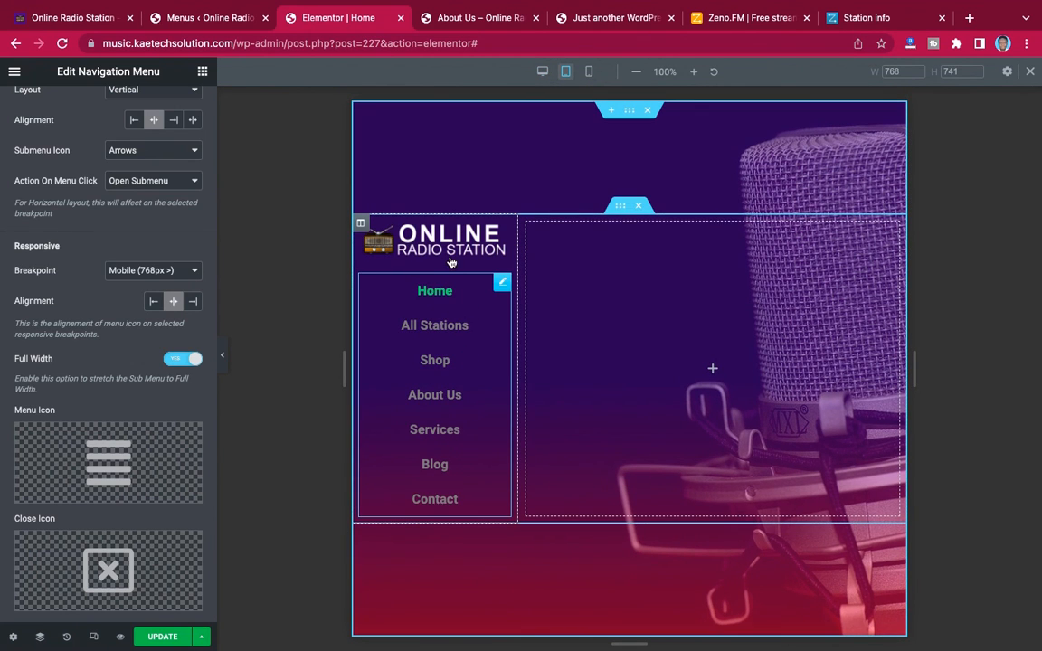
left_click(150, 271)
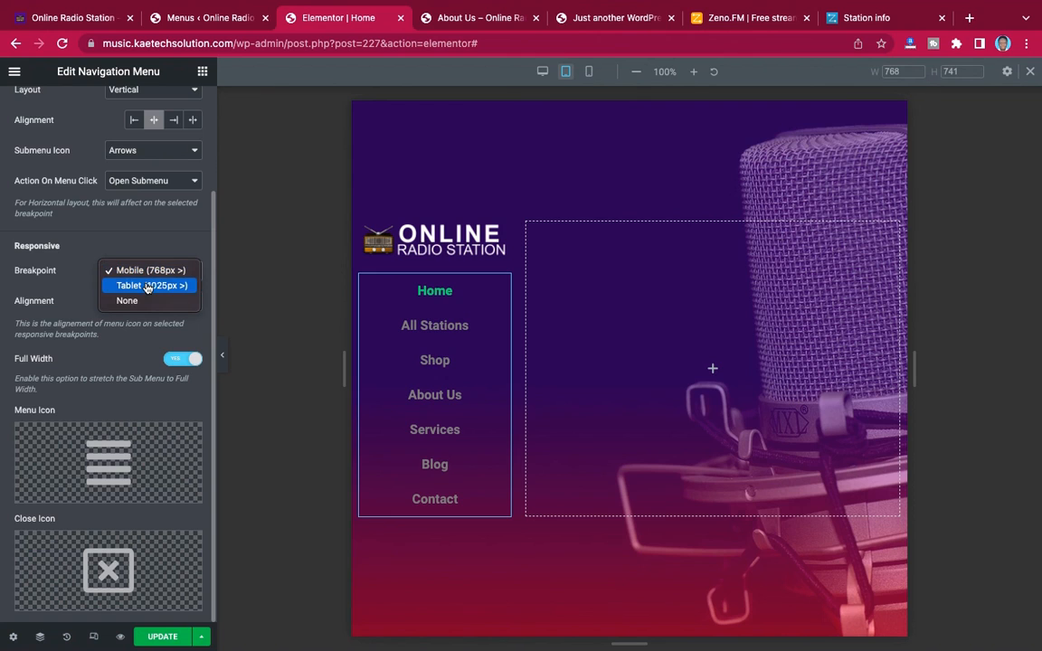
left_click(148, 286)
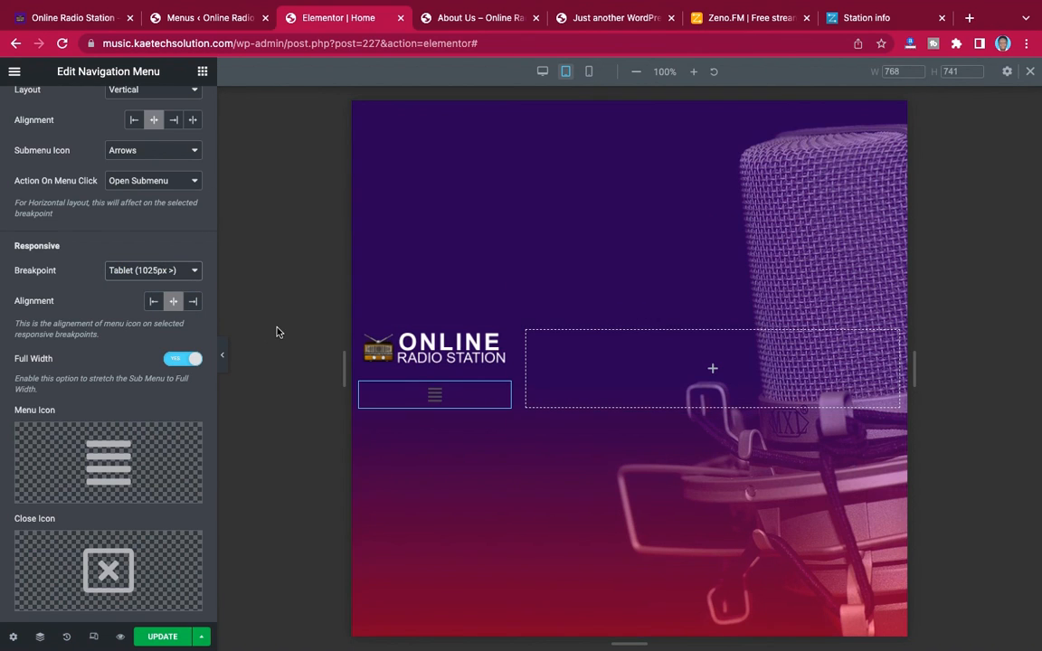
left_click(140, 270)
left_click(146, 256)
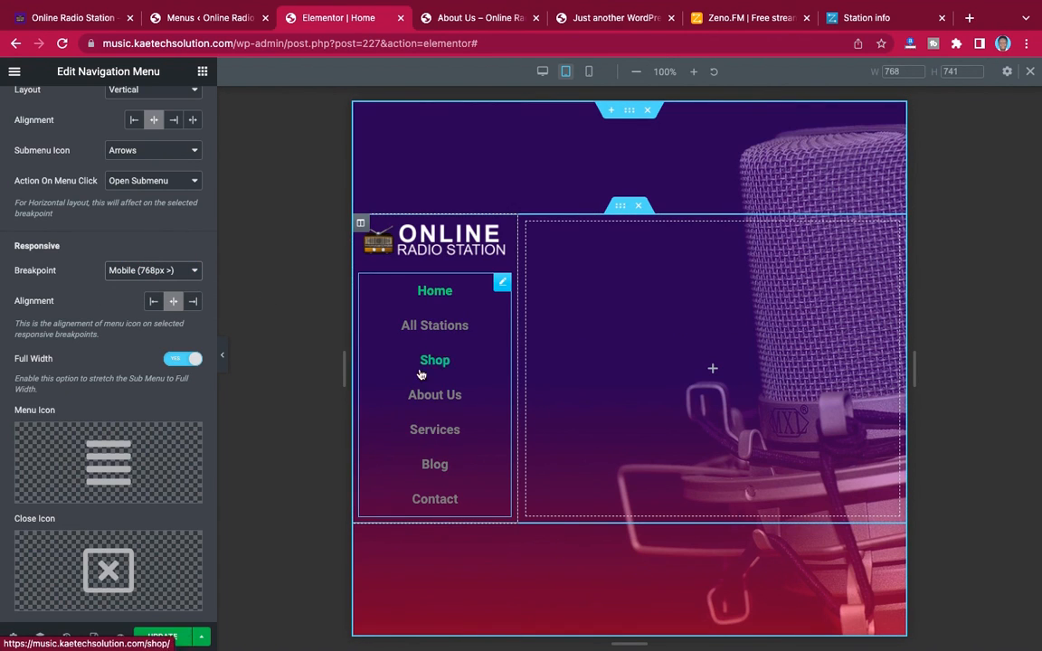
left_click(588, 73)
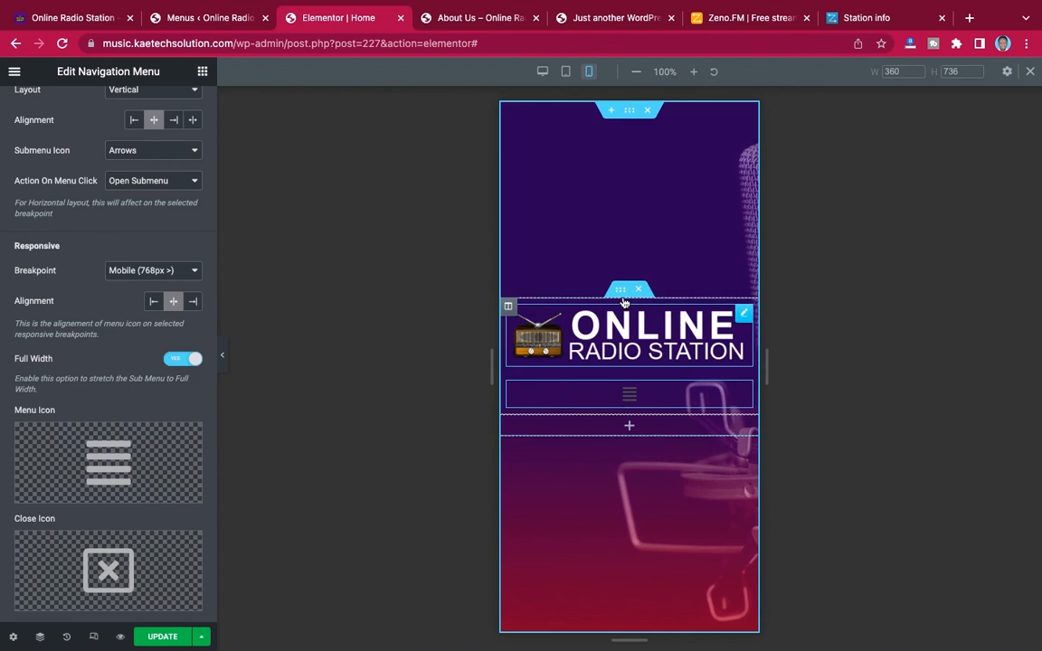
left_click(542, 71)
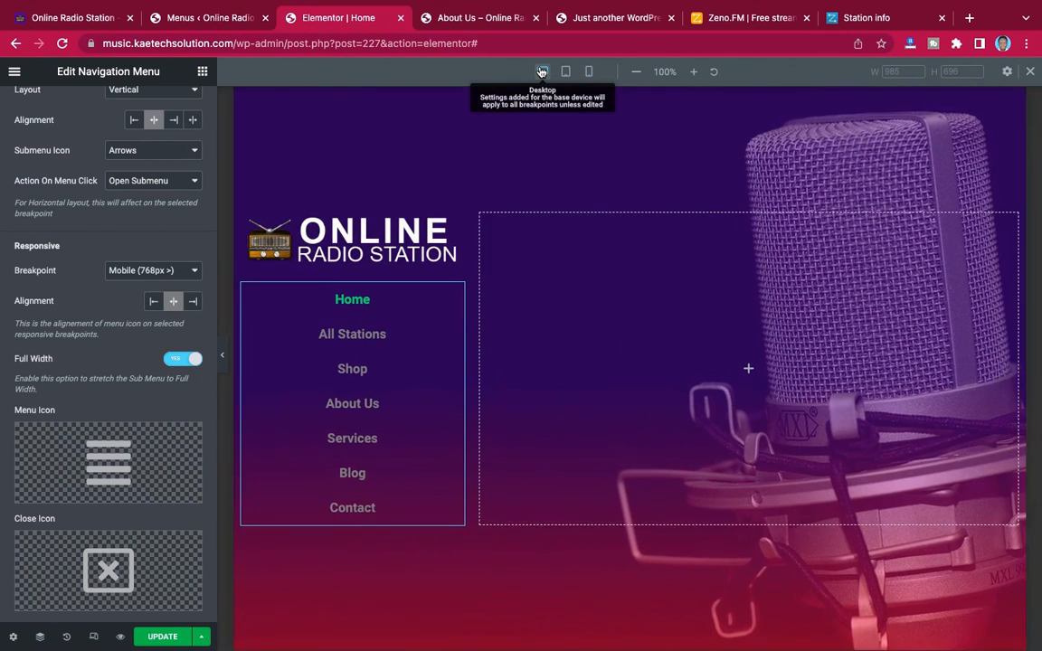
scroll(108, 452, "up", 1)
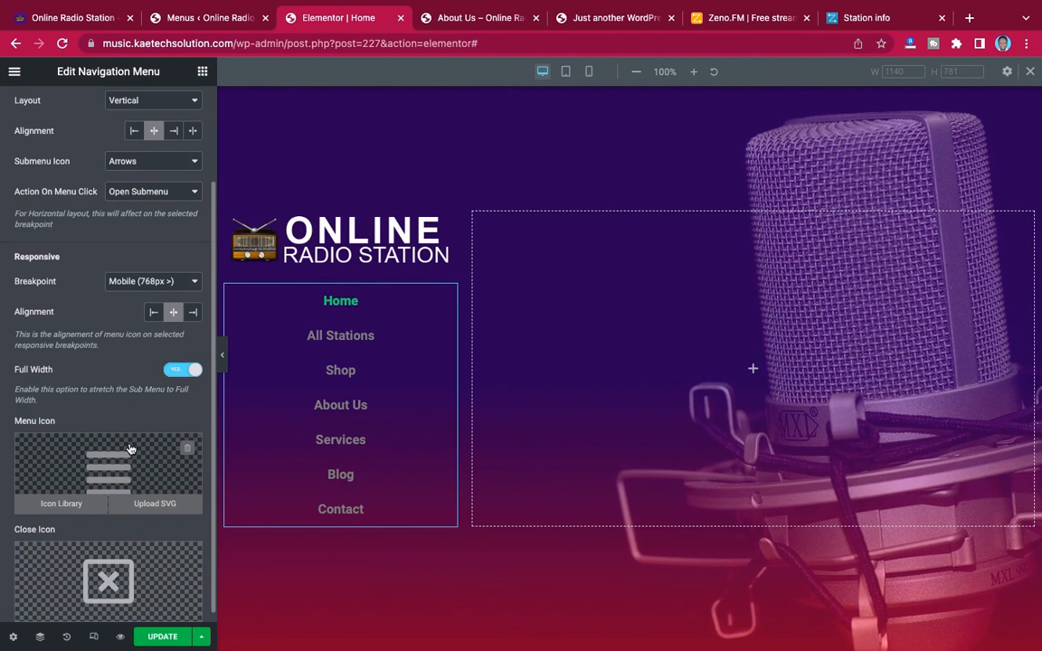
scroll(132, 336, "up", 3)
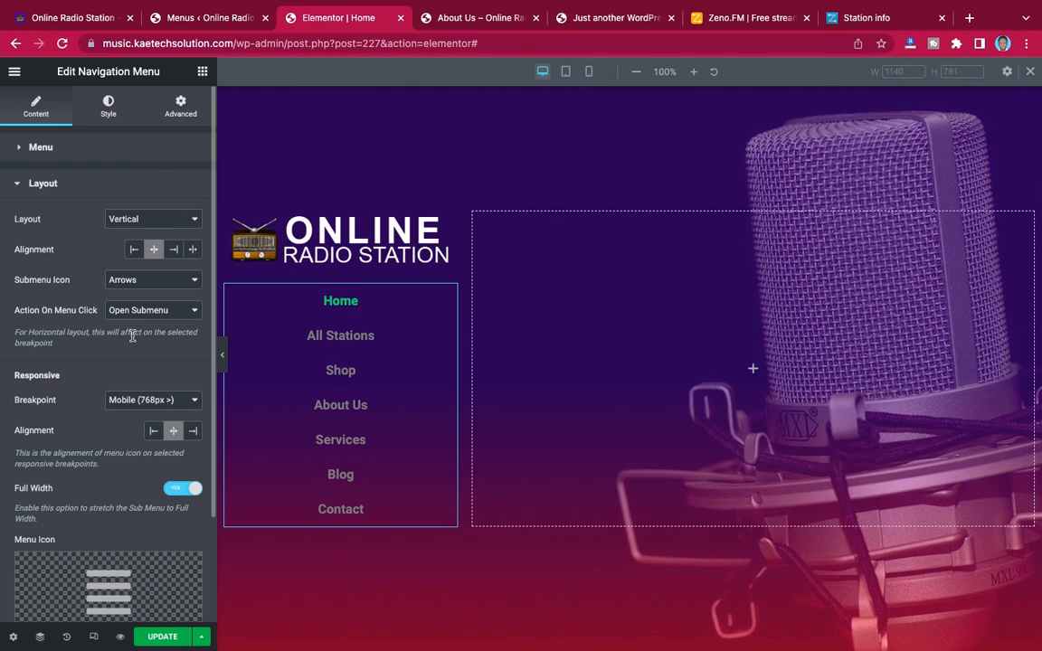
Find the Sina Social Icons widget and add it below the navigation menu
left_click(204, 72)
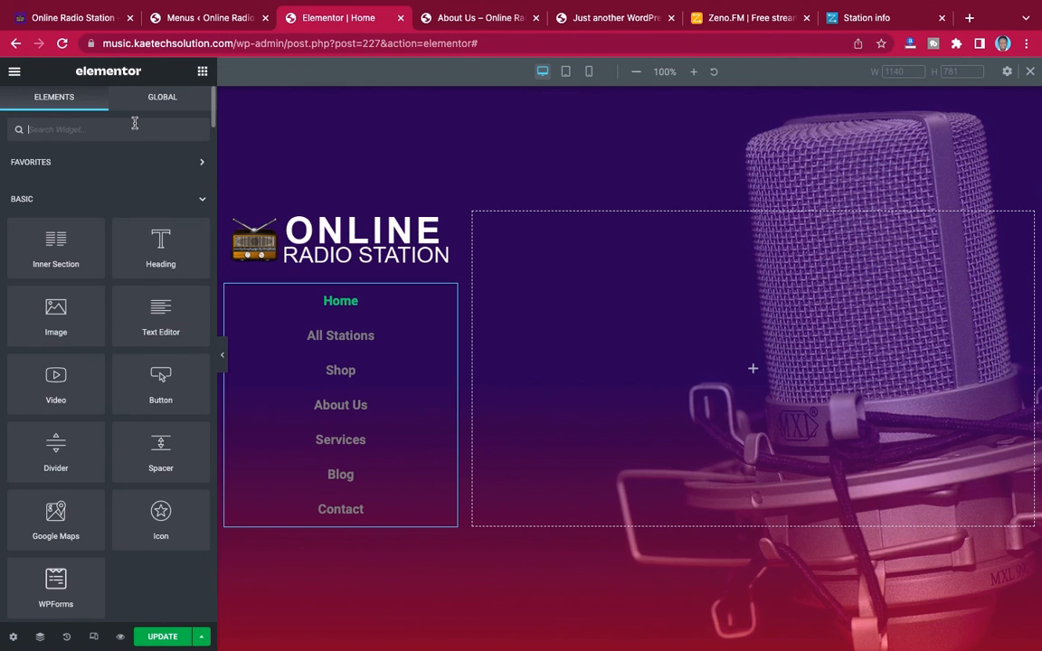
type("social")
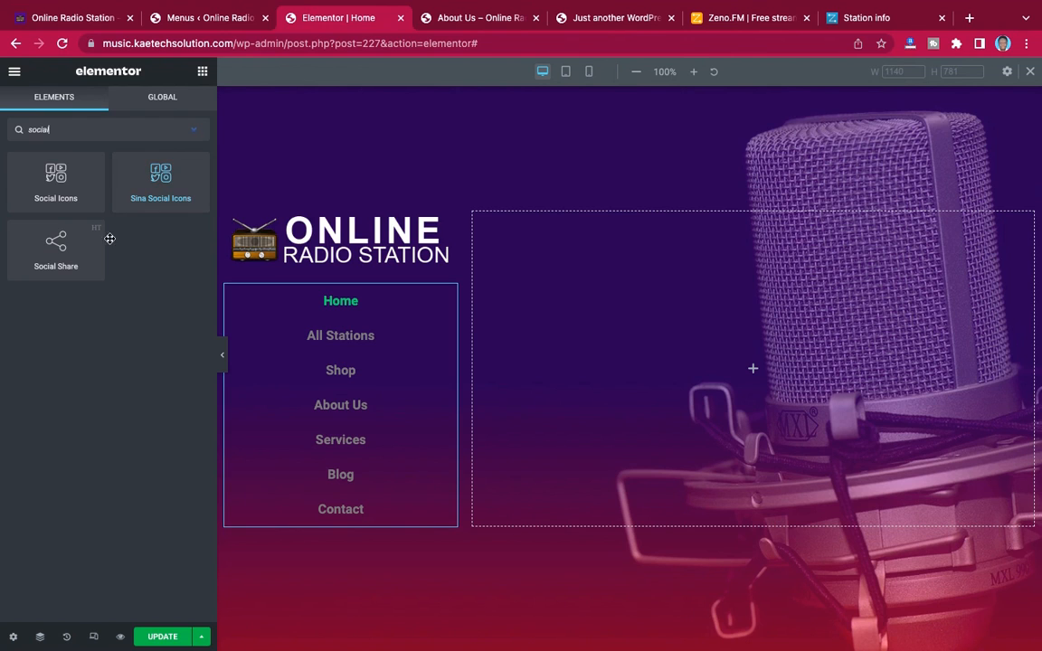
left_click_drag(157, 172, 344, 516)
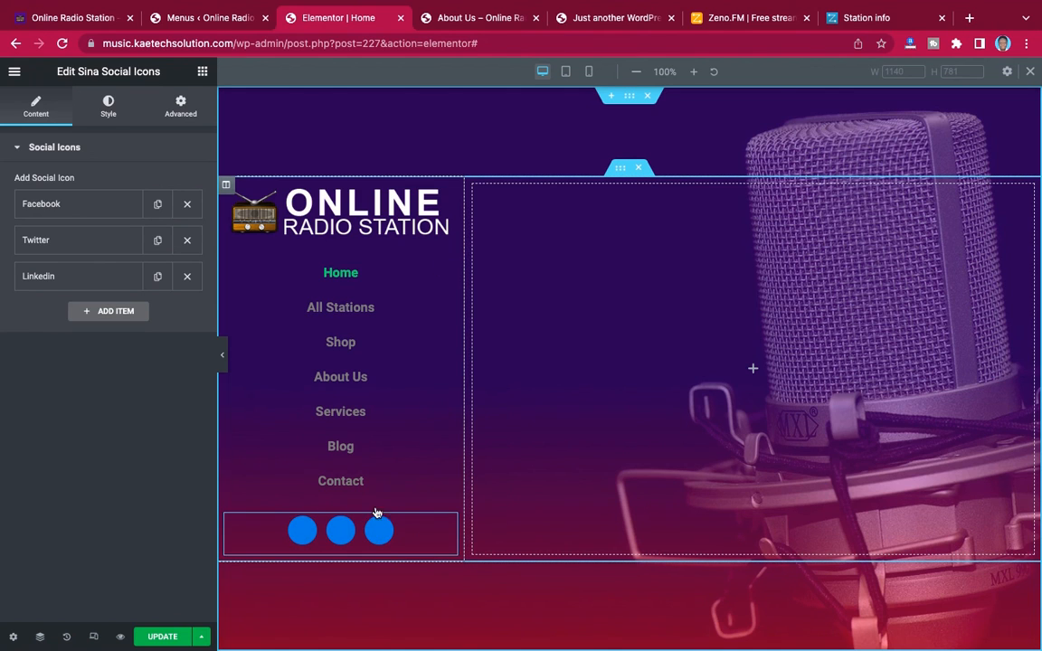
Search the icon list for "facebook" and assign the eicon-facebook icon to the Facebook item
left_click(80, 208)
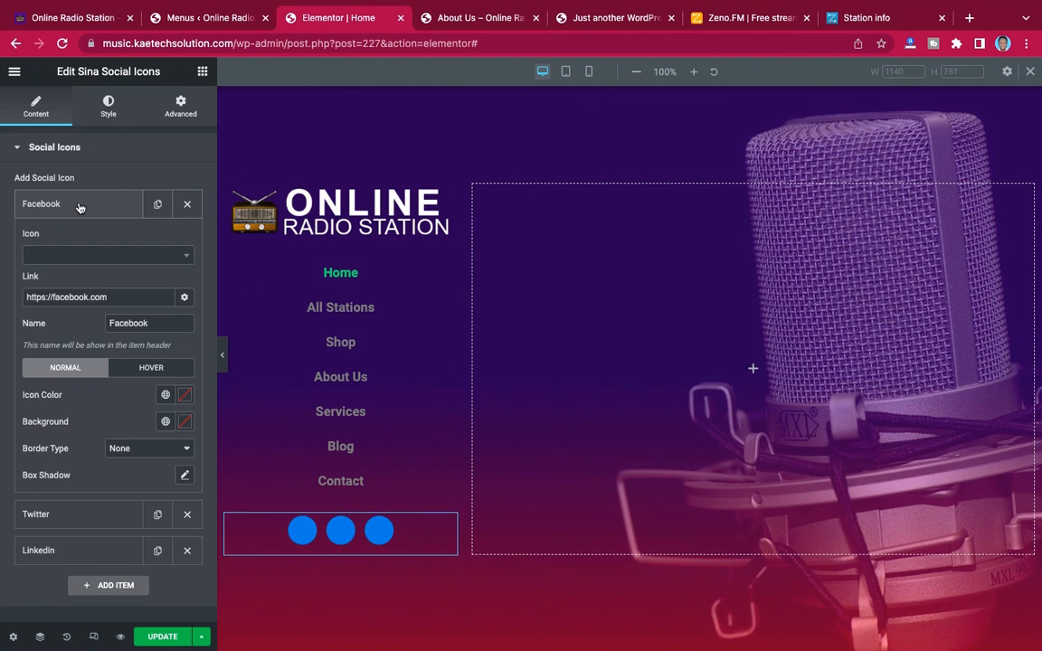
left_click(84, 260)
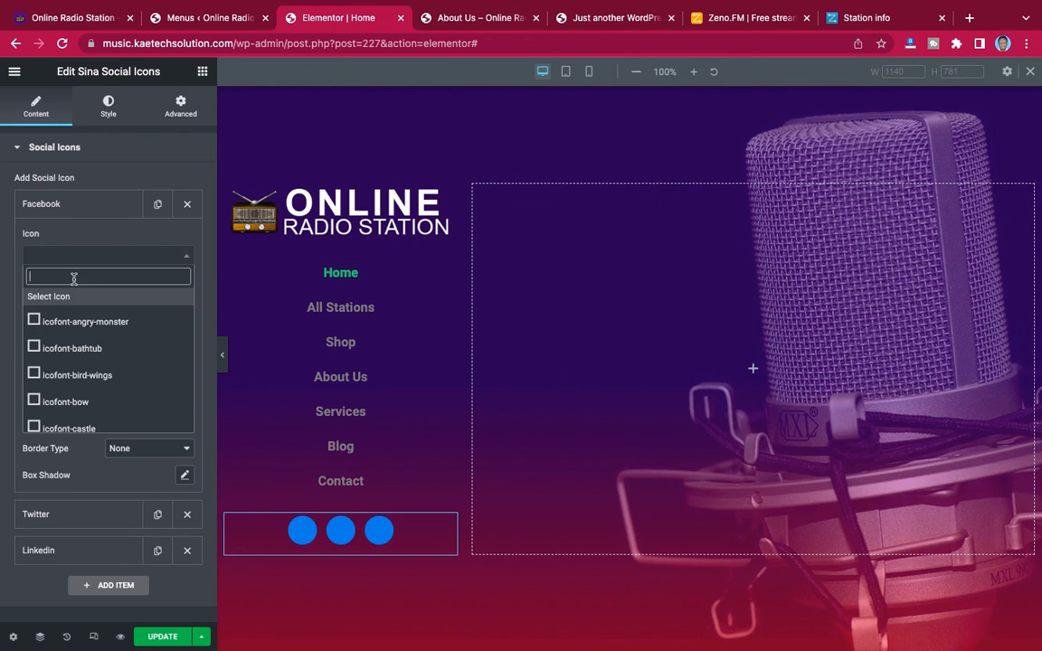
scroll(73, 375, "down", 3)
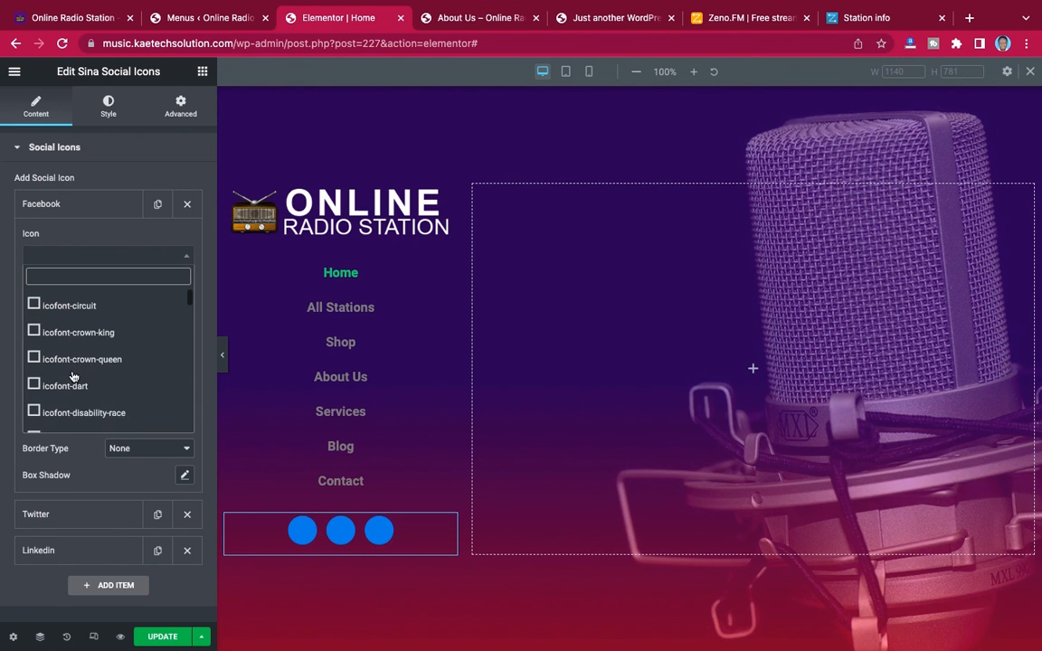
scroll(73, 377, "up", 2)
scroll(73, 376, "down", 2)
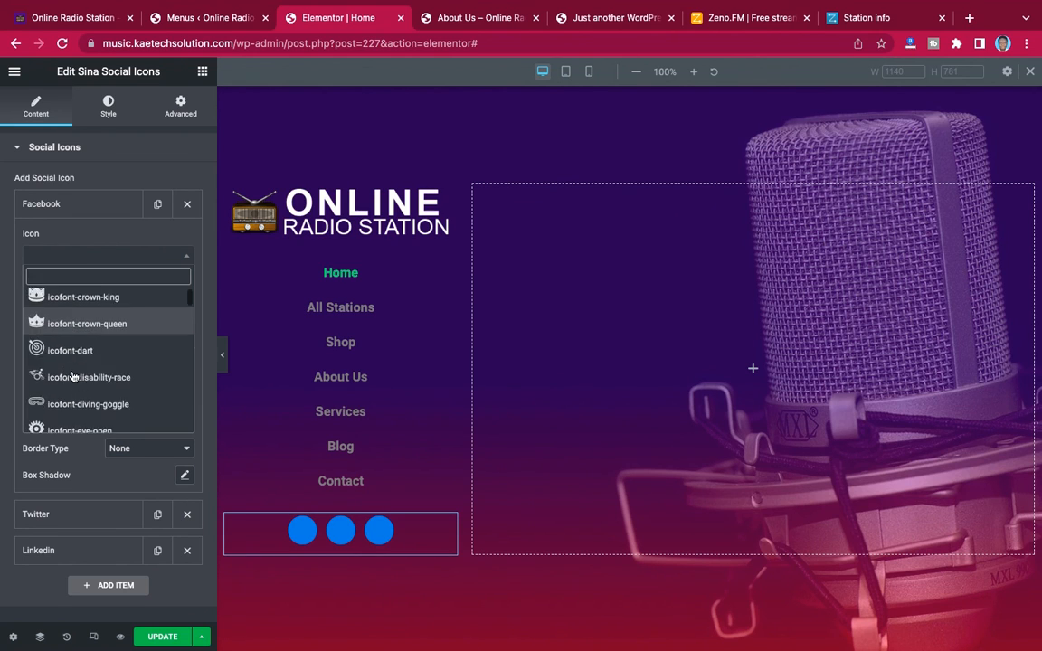
scroll(73, 377, "down", 2)
scroll(73, 377, "up", 3)
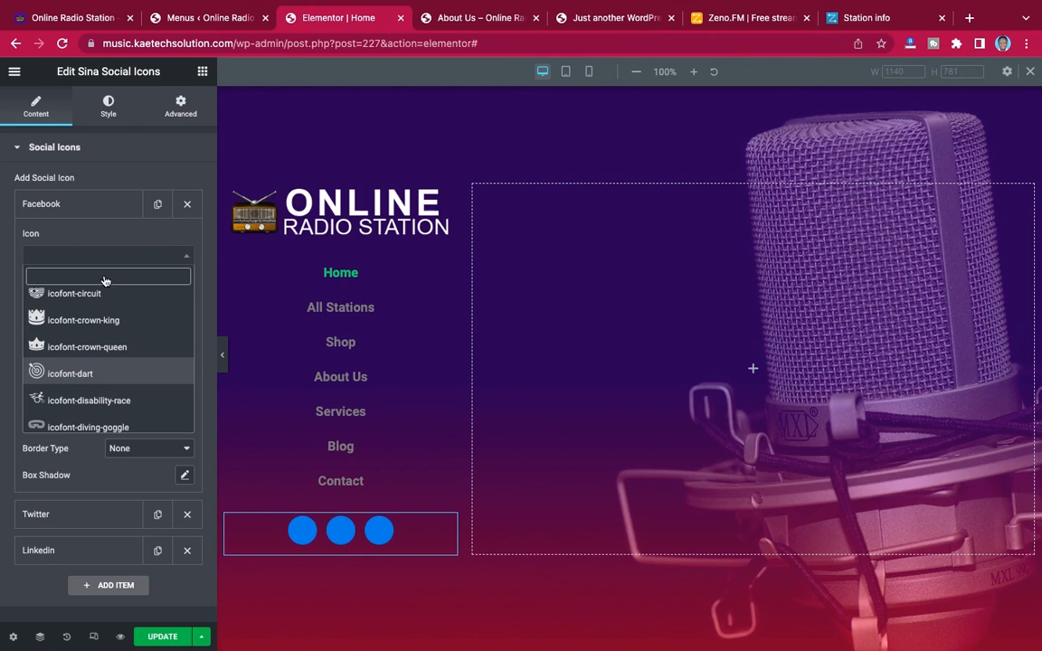
type("face")
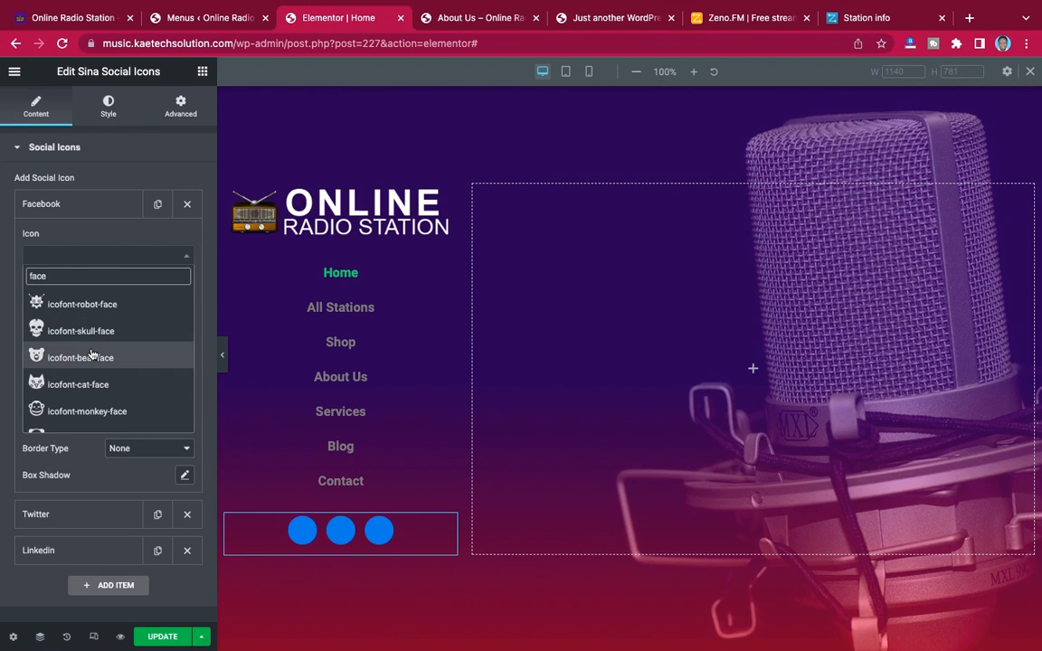
type("book")
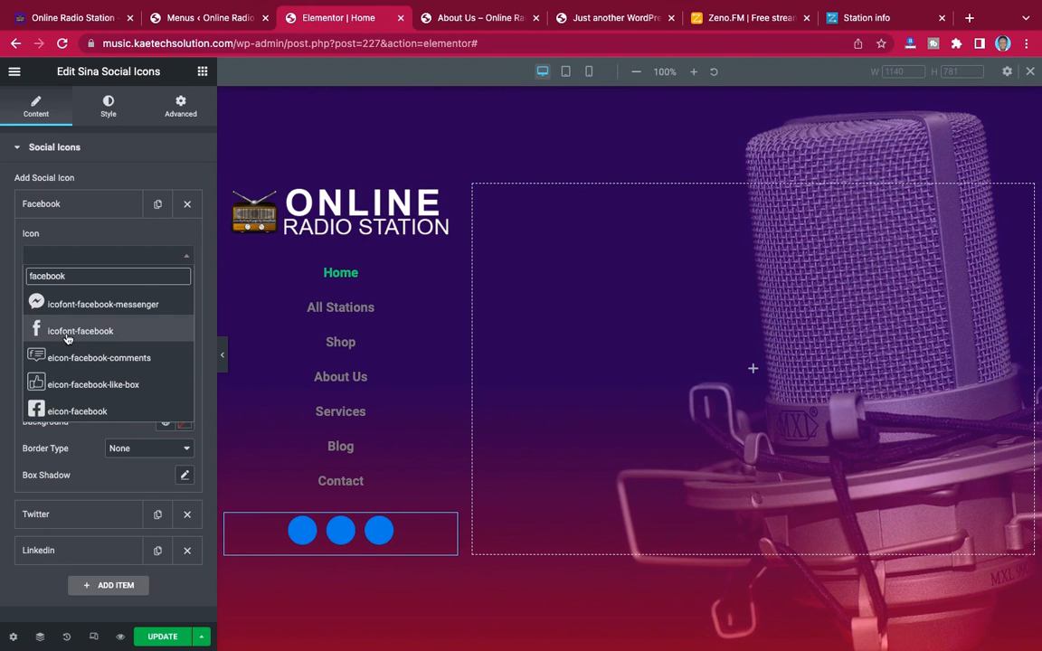
left_click(65, 412)
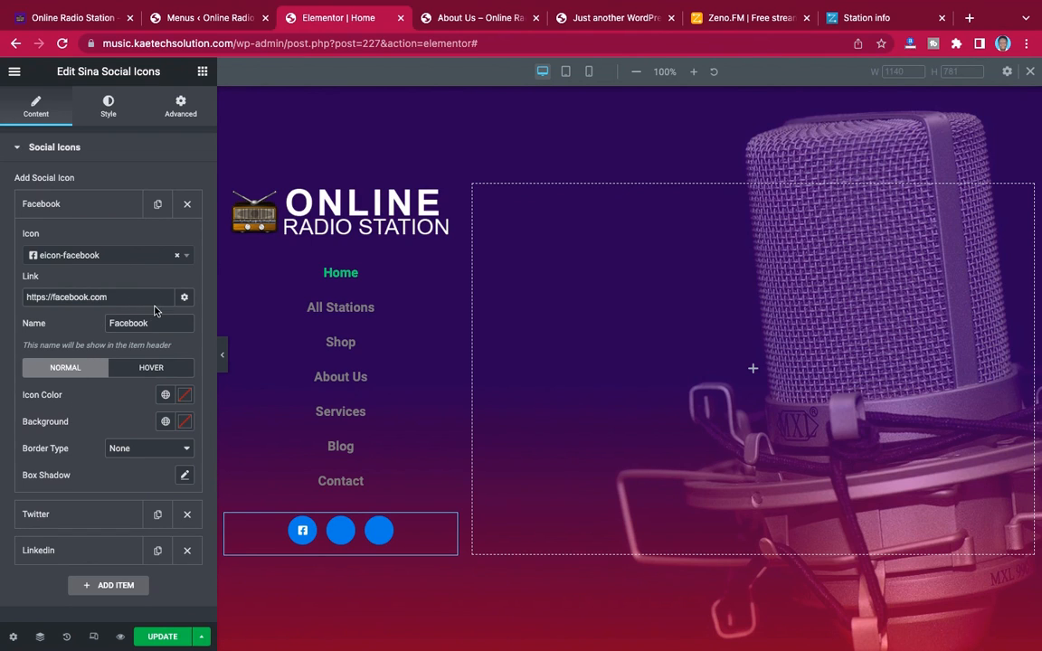
left_click(86, 207)
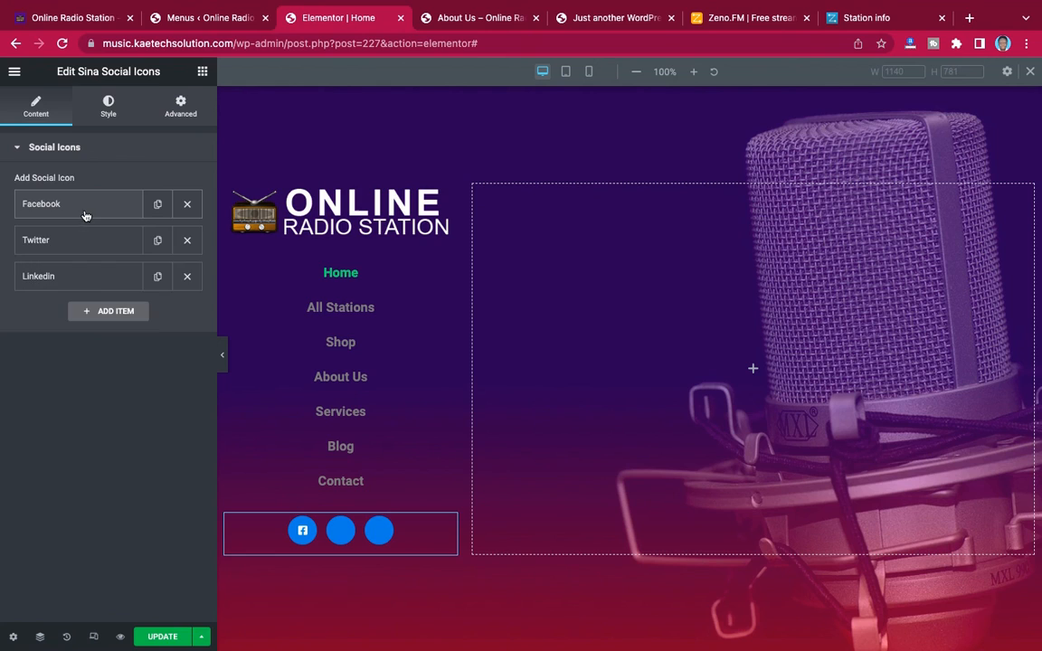
Assign the icofont-twitter icon to the Twitter item of the social icons
left_click(78, 244)
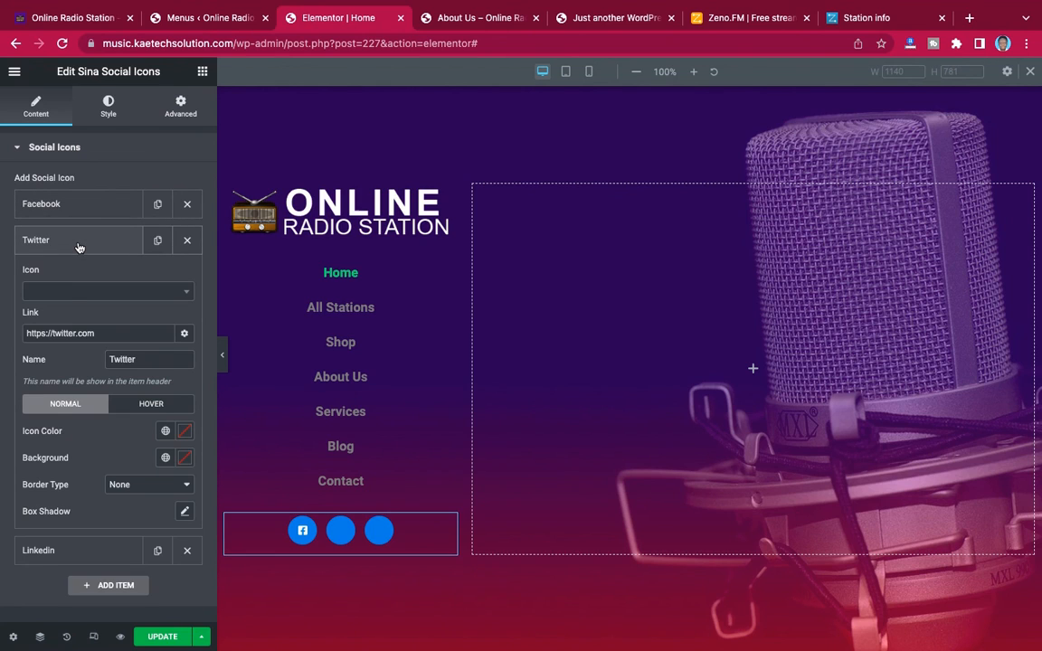
left_click(75, 296)
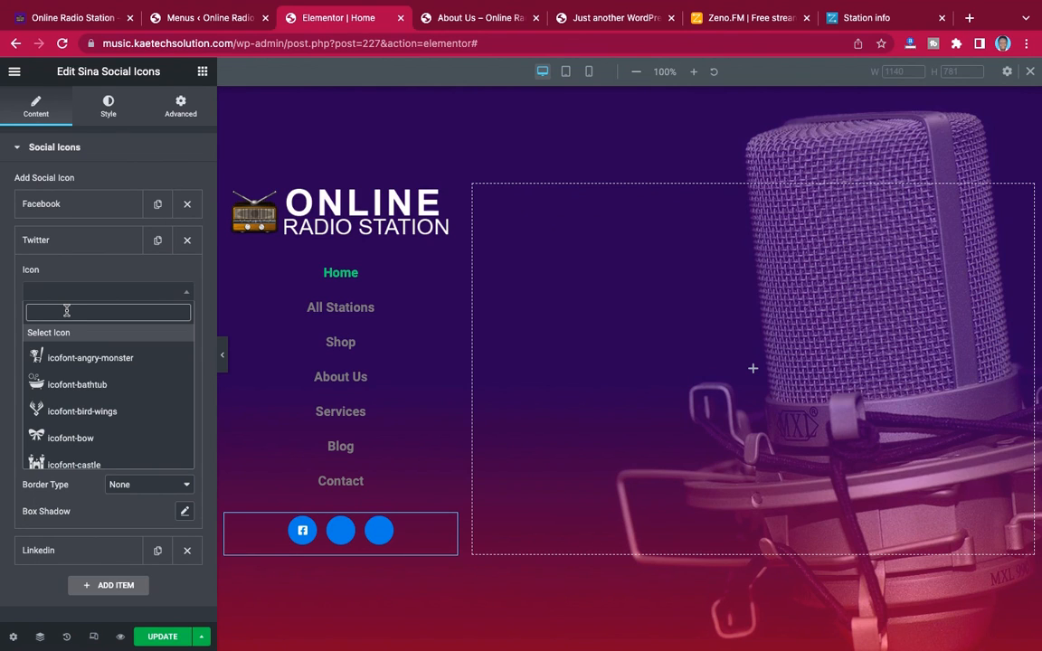
type("twitter")
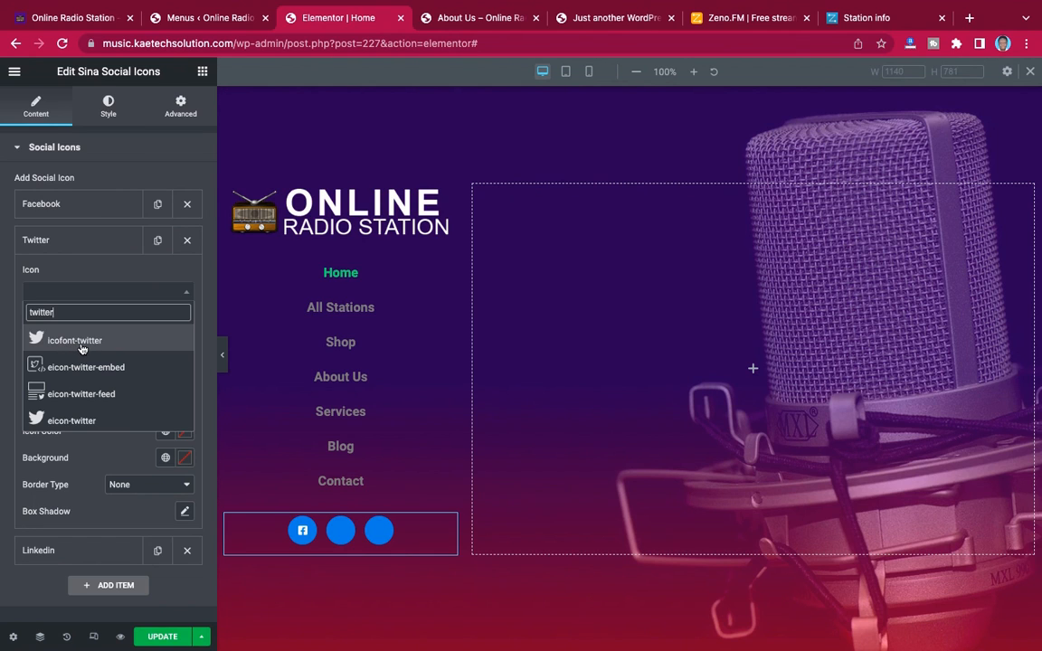
left_click(76, 342)
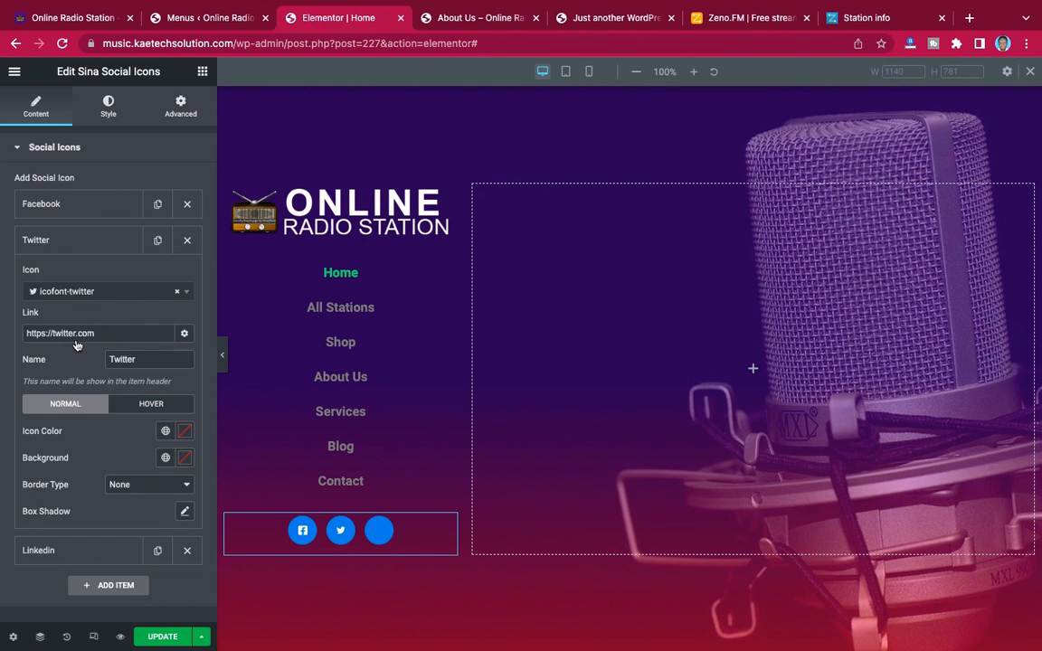
left_click(95, 243)
Assign the icofont-linkedin icon to the Linkedin item of the social icons
left_click(93, 282)
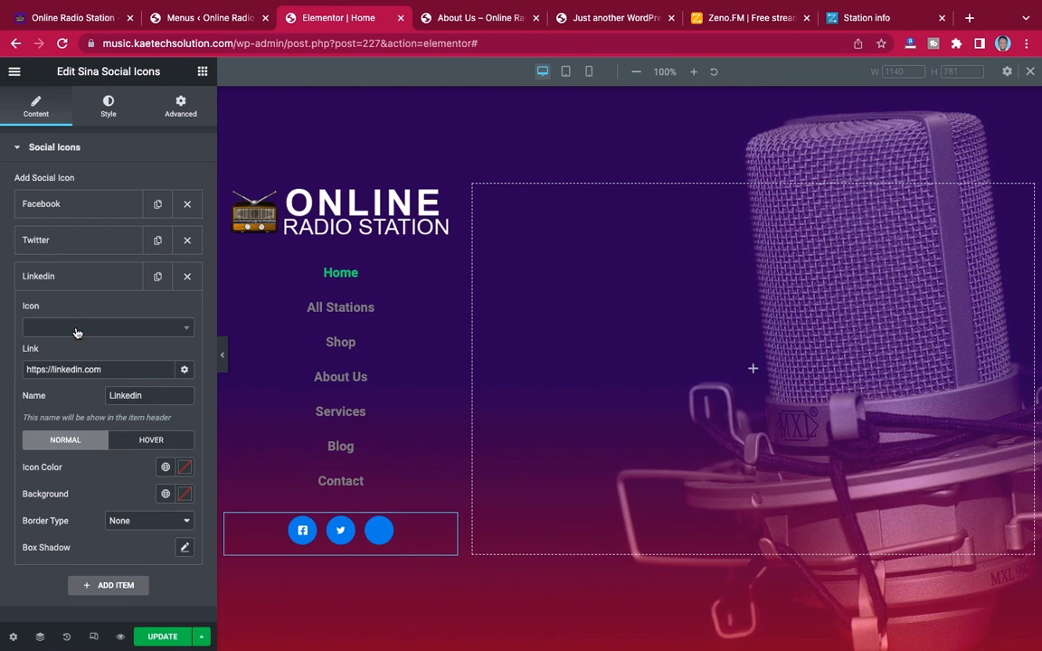
left_click(80, 332)
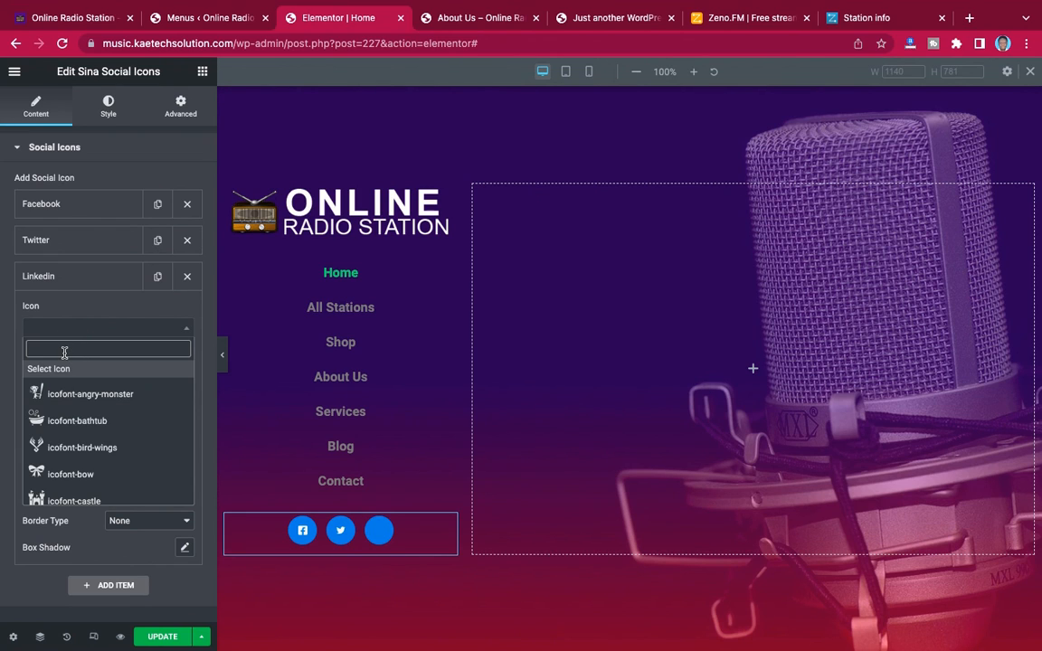
type("link")
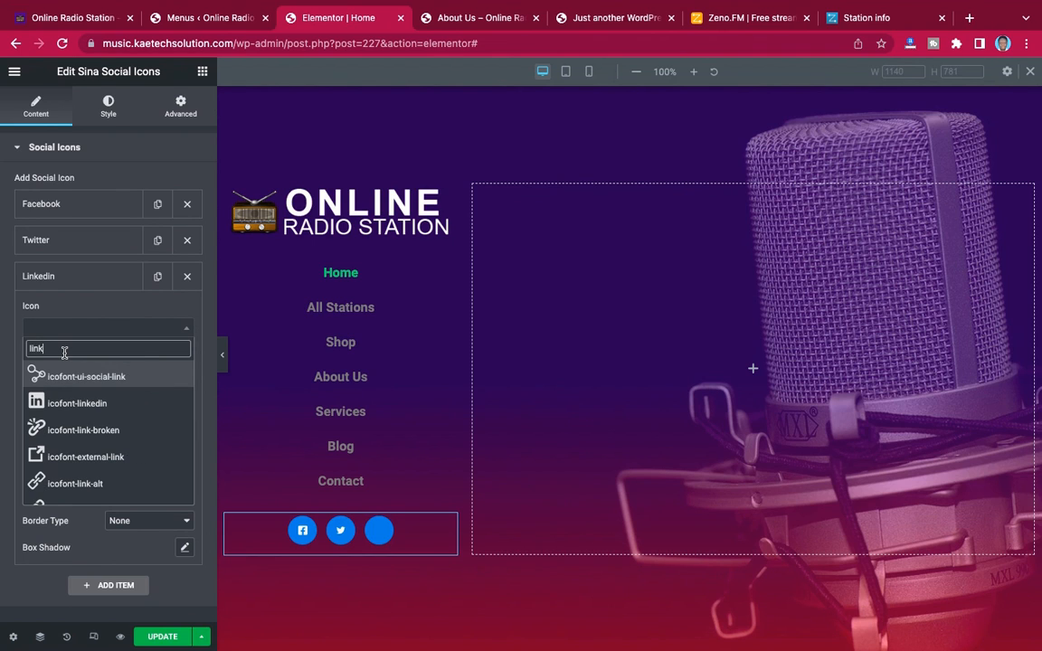
left_click(65, 403)
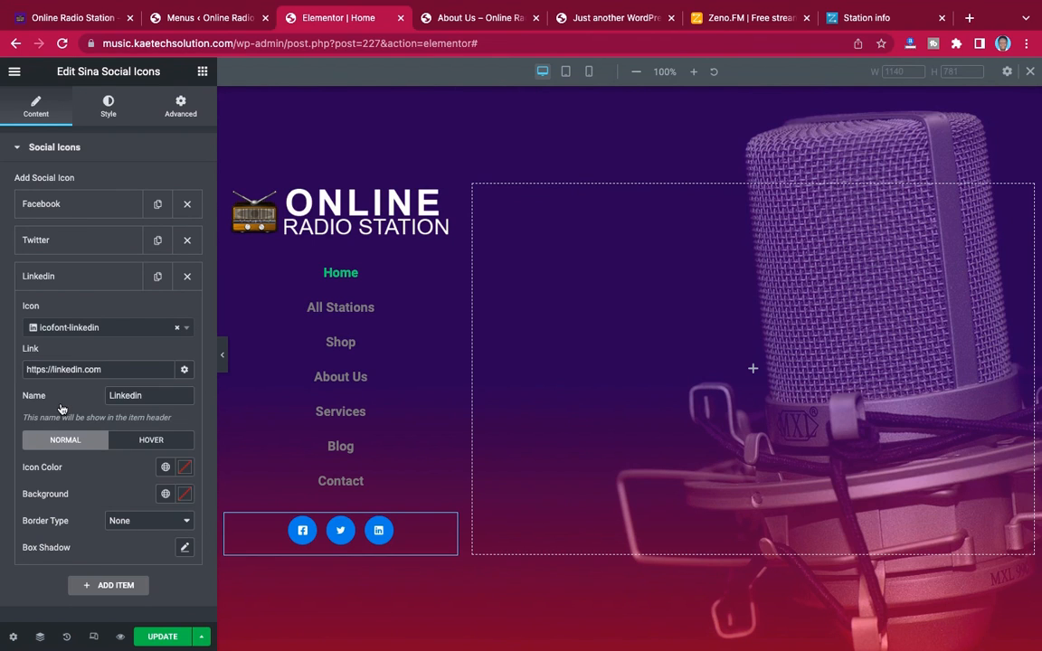
left_click(94, 272)
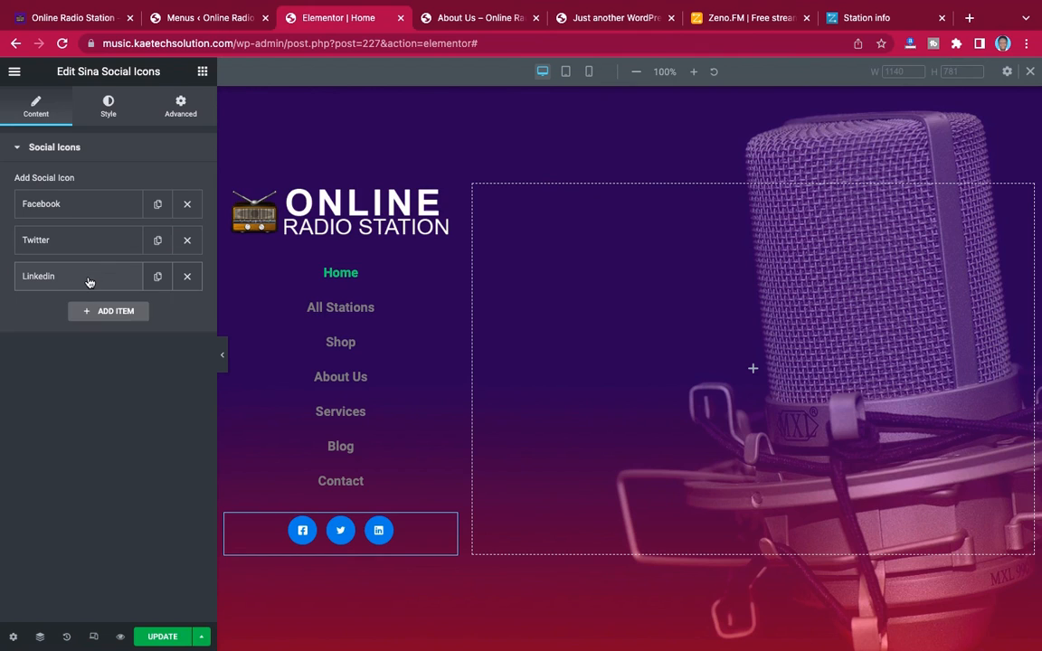
Add a fourth social icon item and give it the icofont-youtube-play icon
left_click(93, 313)
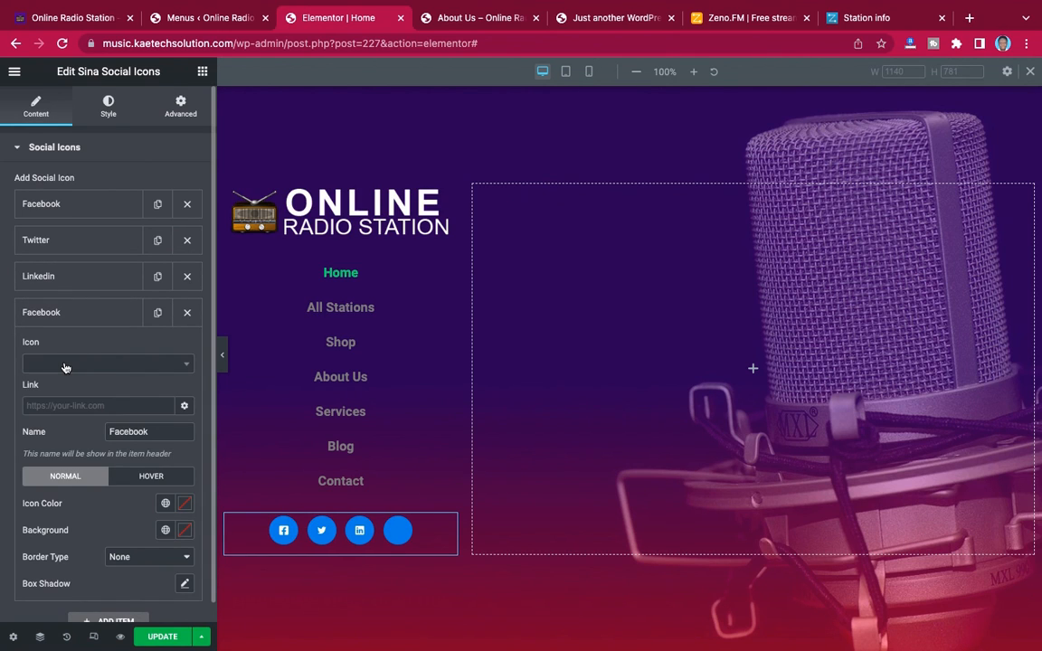
left_click(120, 364)
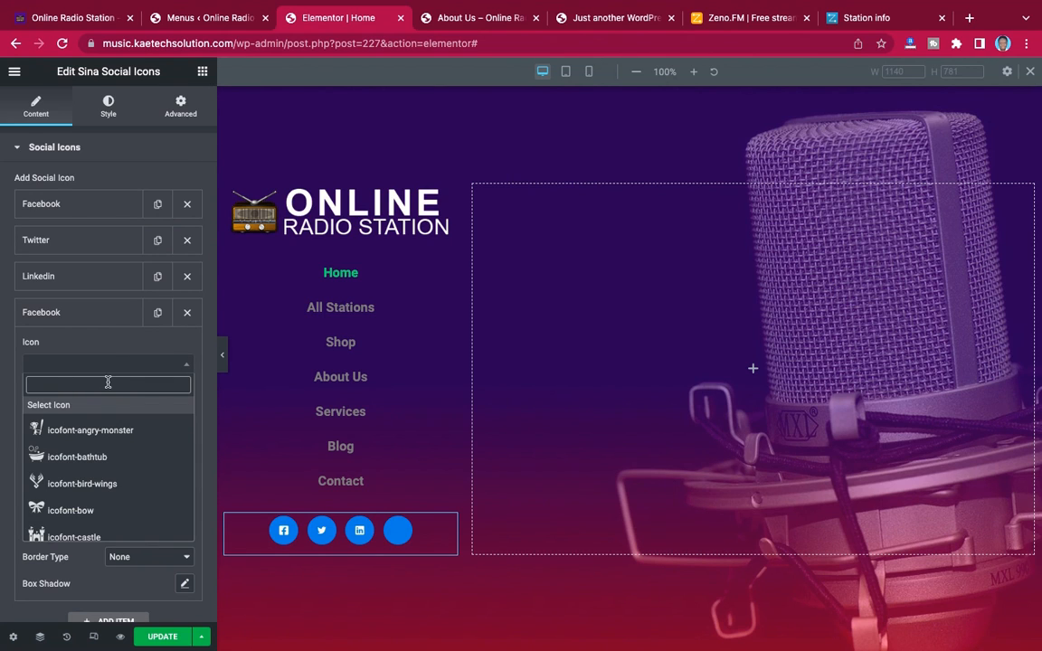
type("youtube")
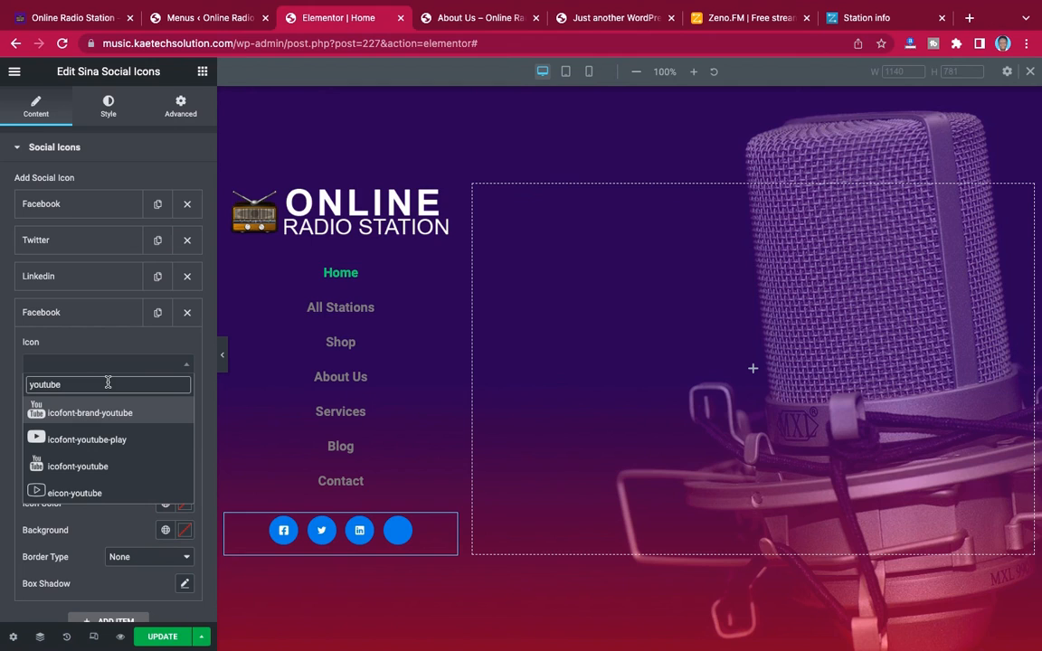
left_click(79, 439)
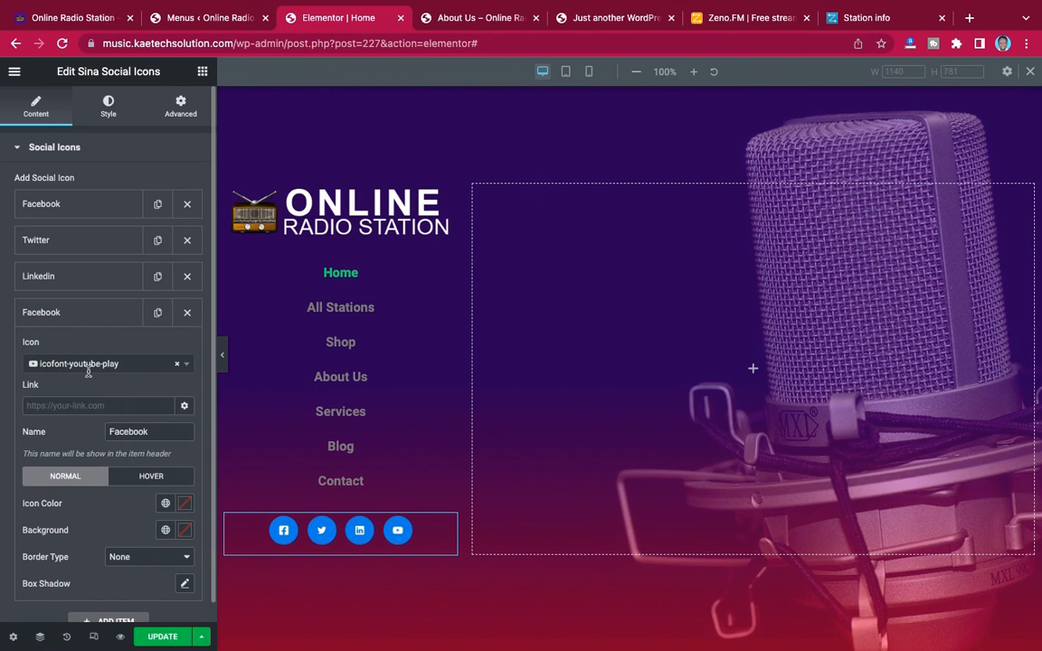
left_click(99, 315)
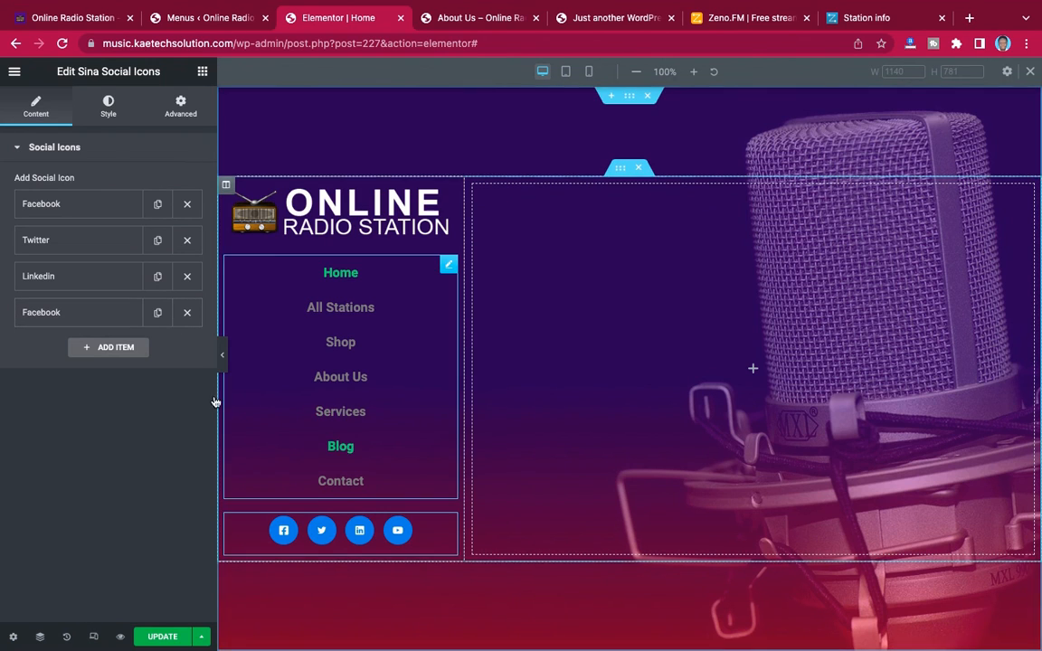
Set the link of the new YouTube icon item to youtube.com
left_click(96, 315)
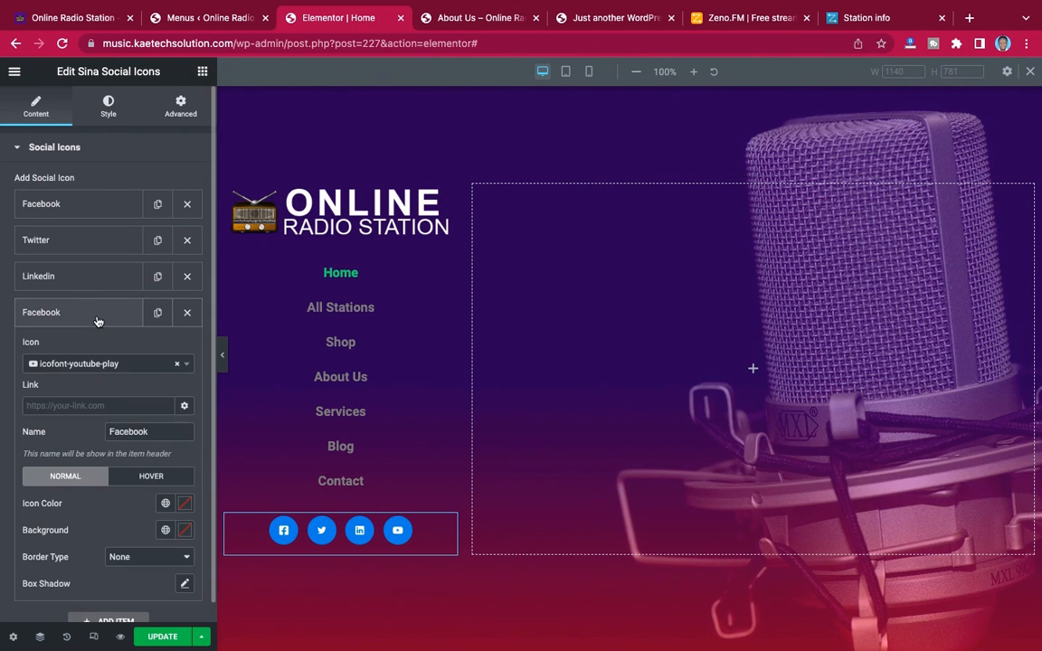
left_click(78, 406)
type("y")
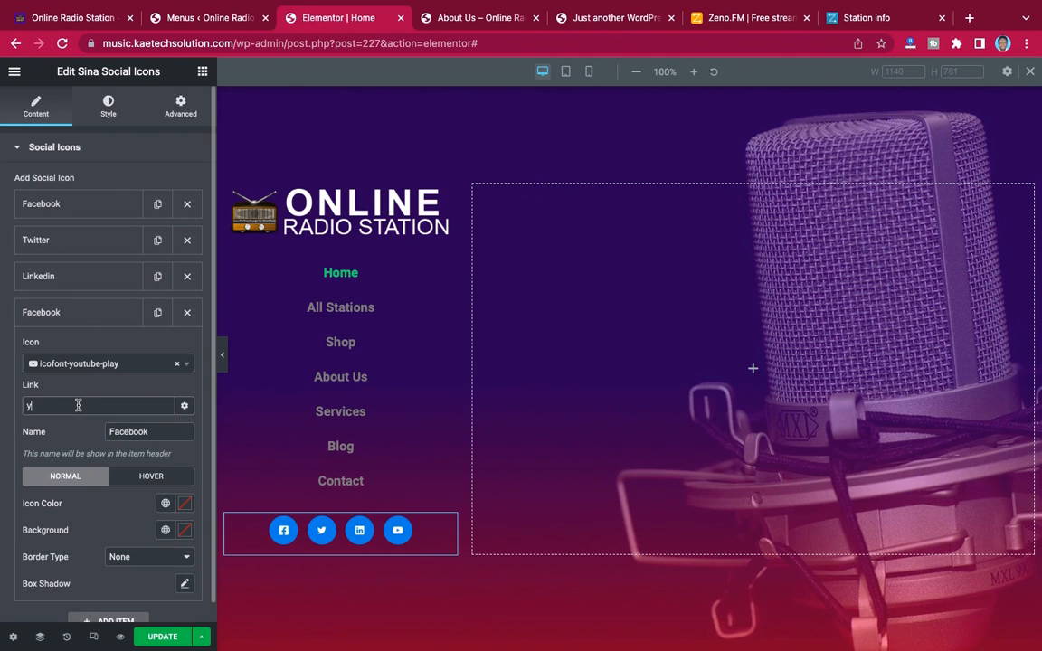
type("oube")
key("BackSpace")
type("tube.")
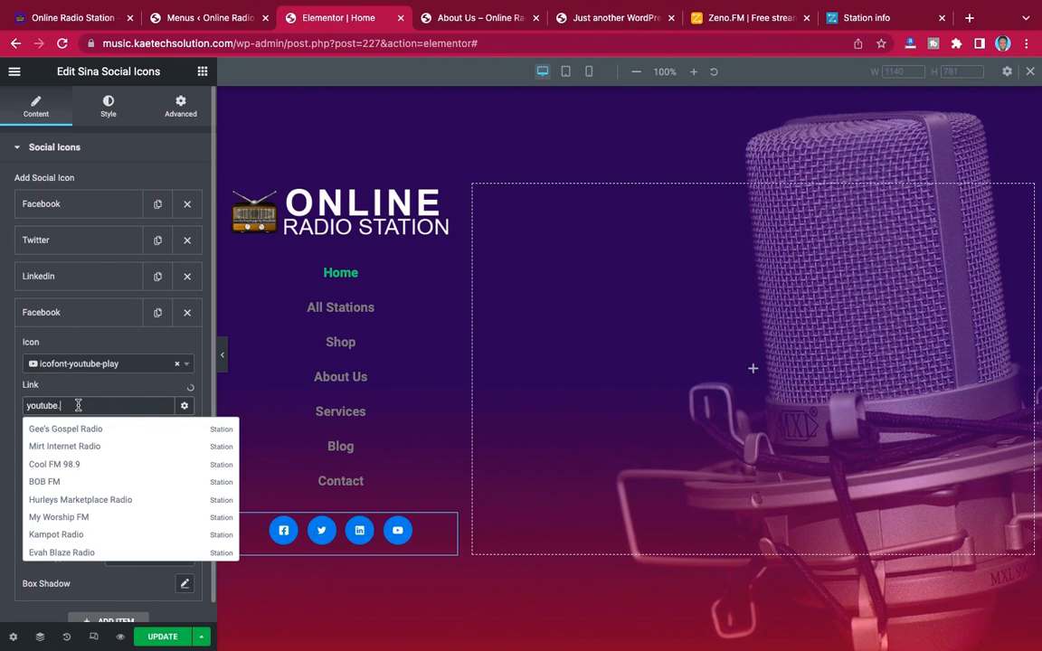
type("com")
scroll(76, 452, "down", 1)
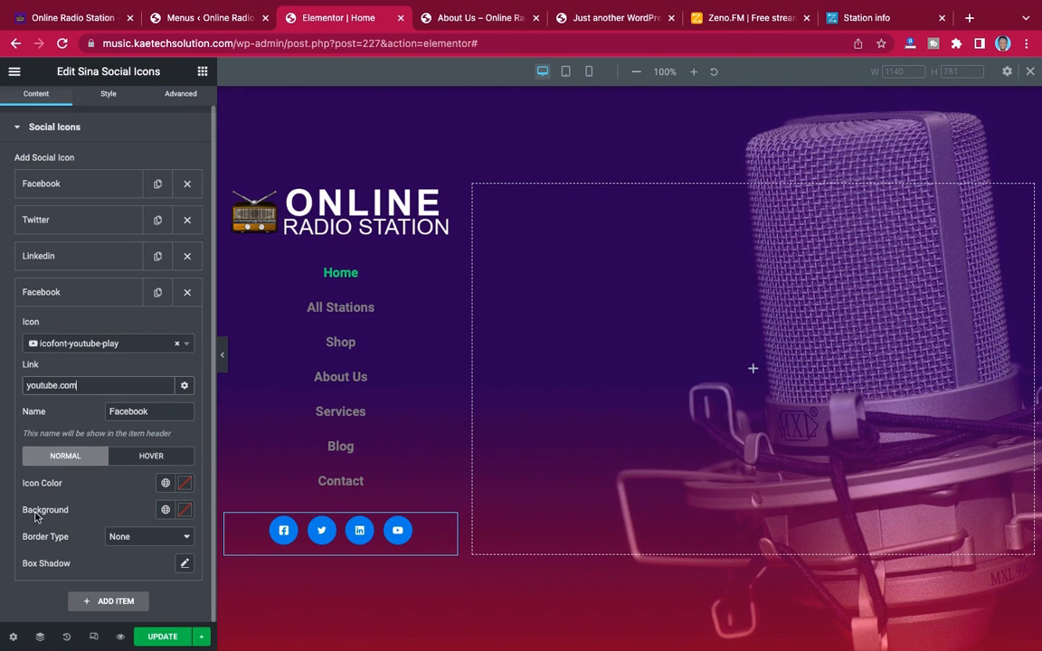
left_click(185, 511)
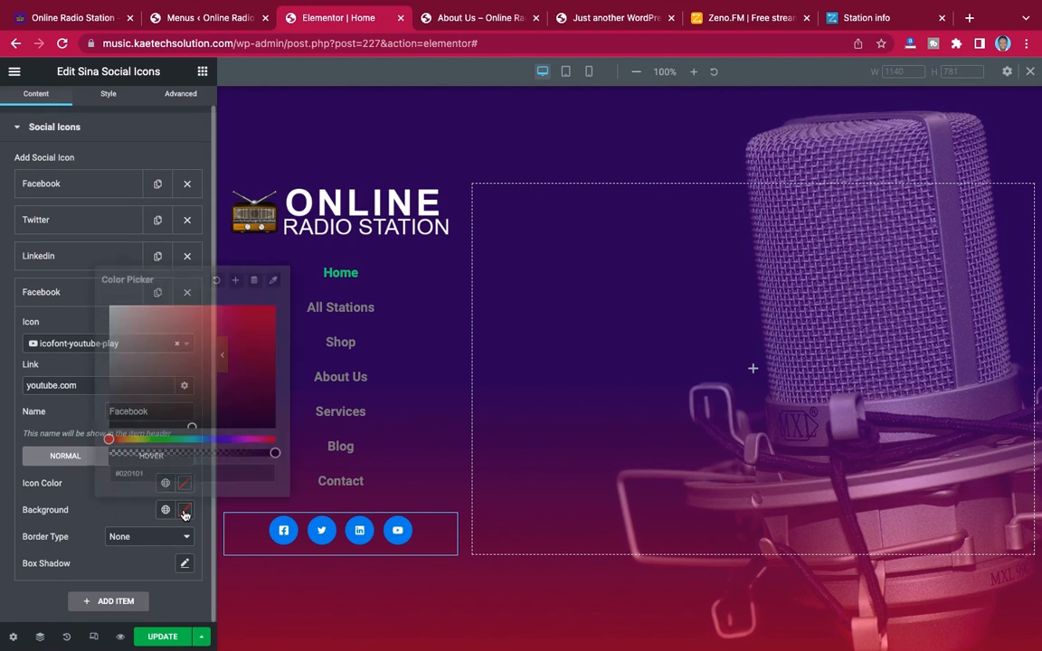
left_click(117, 513)
scroll(109, 372, "up", 1)
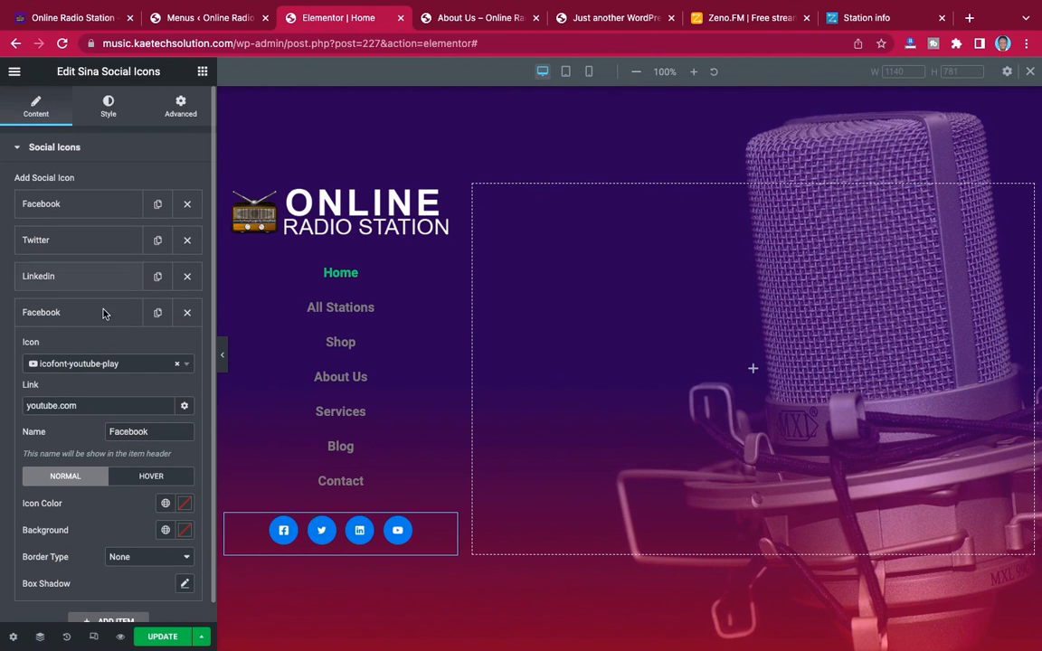
Make the normal-state background color of all the social icons fully transparent in the widget's style settings
left_click(109, 102)
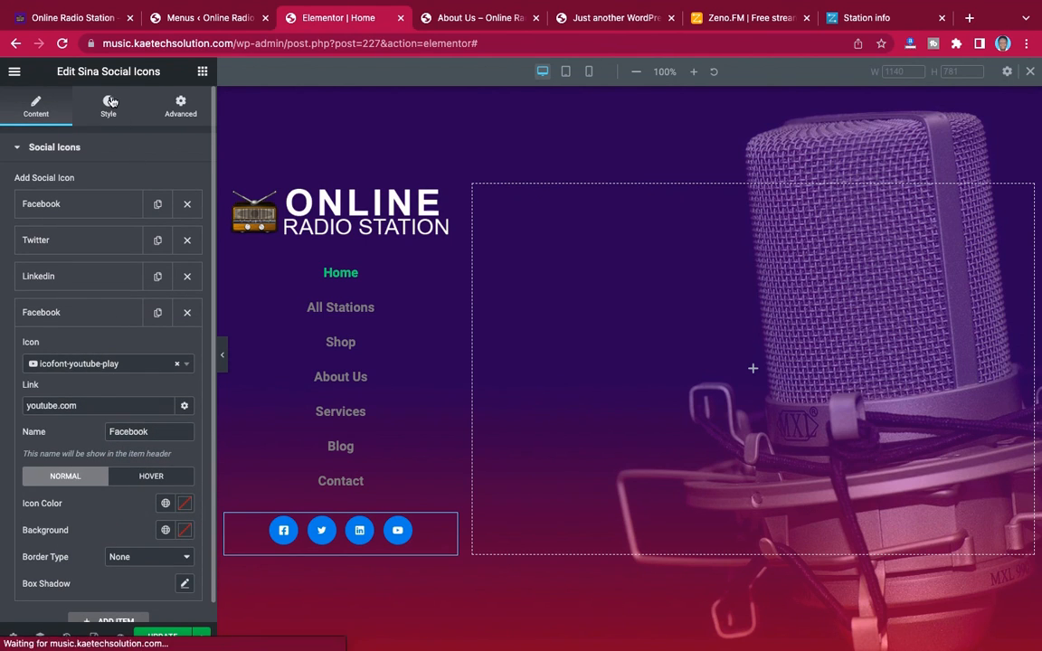
scroll(98, 237, "down", 2)
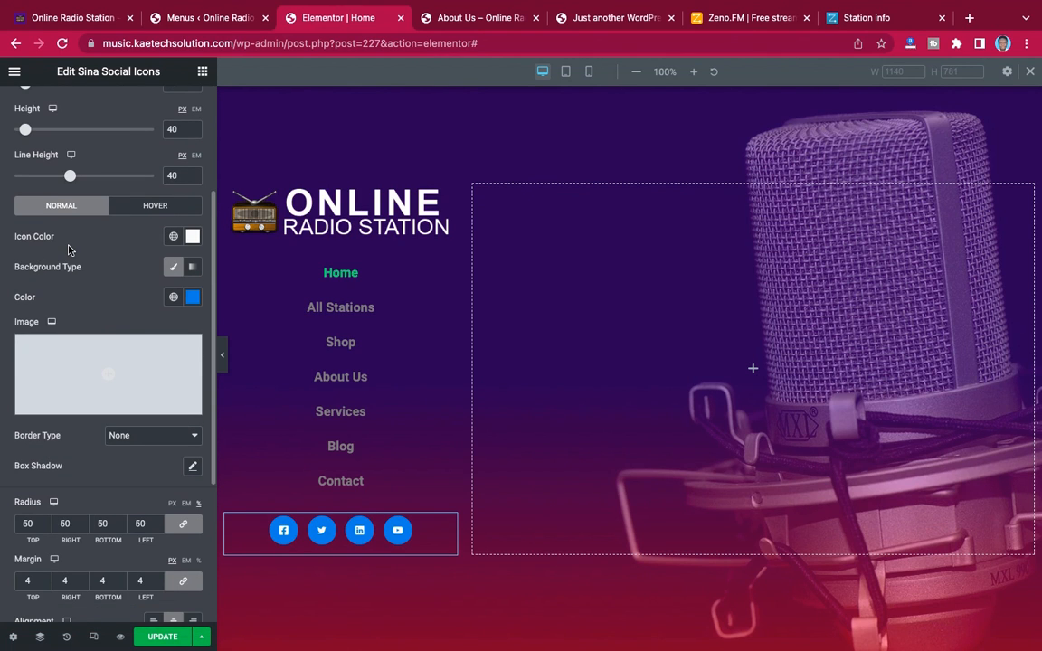
left_click(192, 298)
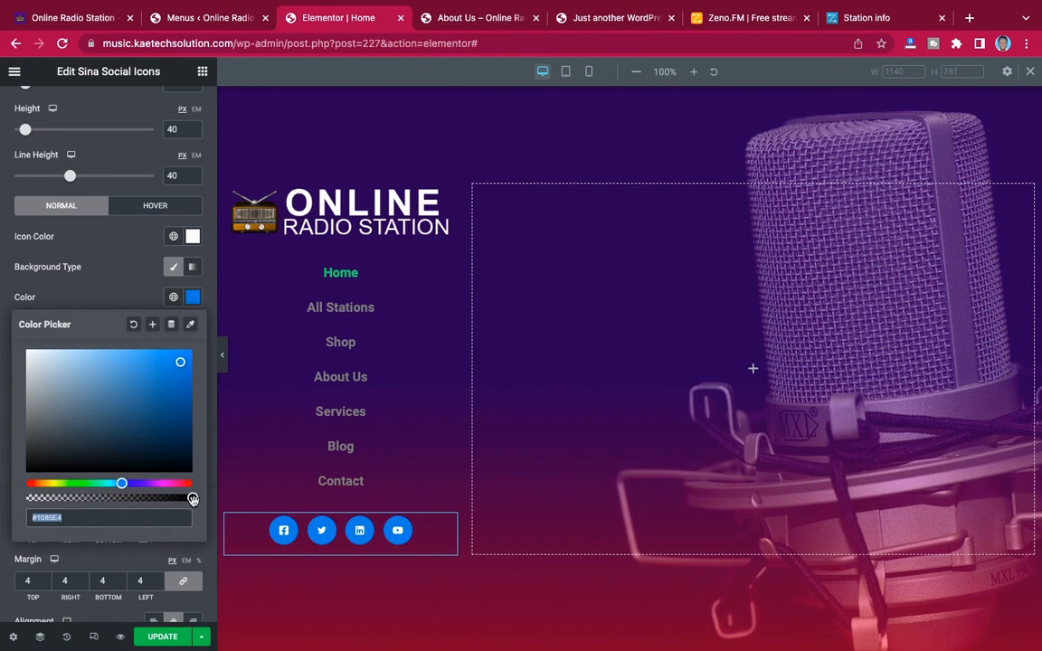
left_click_drag(193, 499, 3, 503)
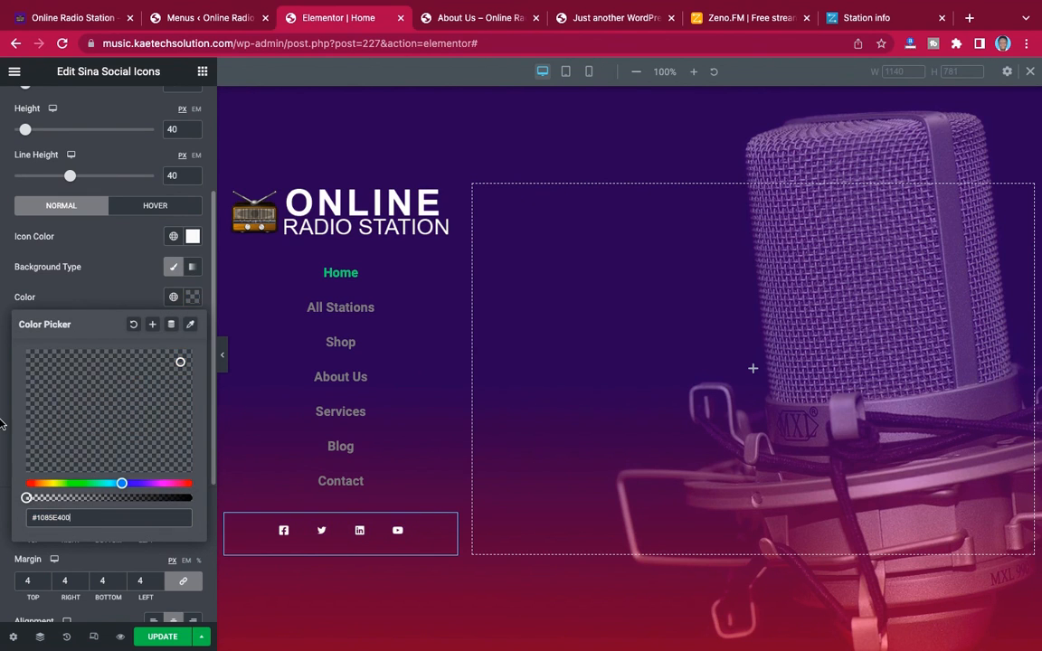
left_click(96, 264)
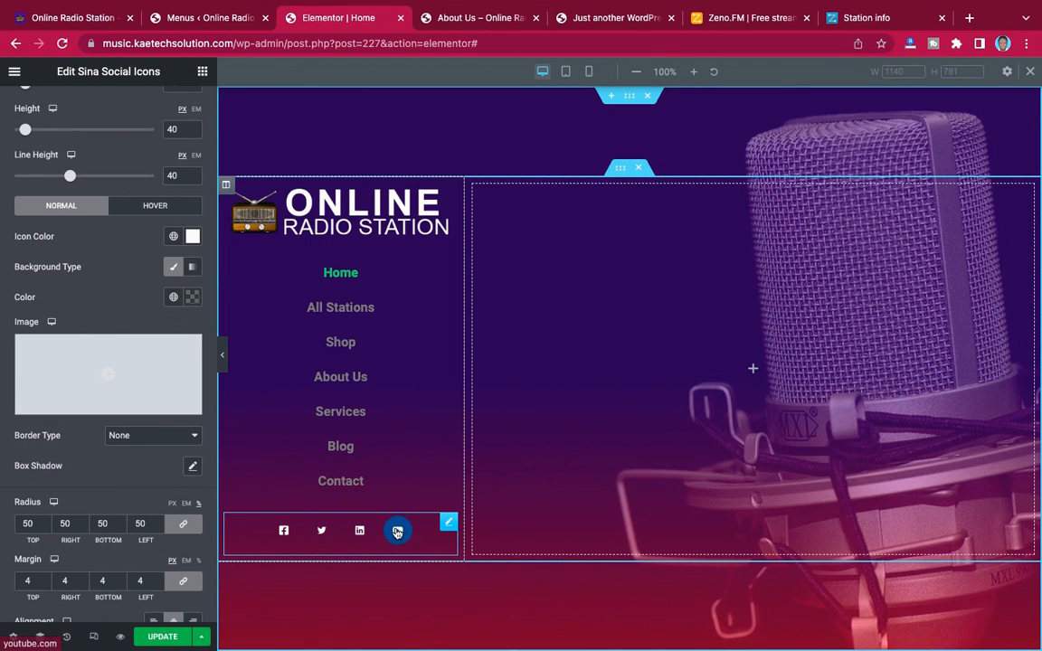
Set the hover-state background color of the social icons to a bright orange
scroll(100, 284, "up", 2)
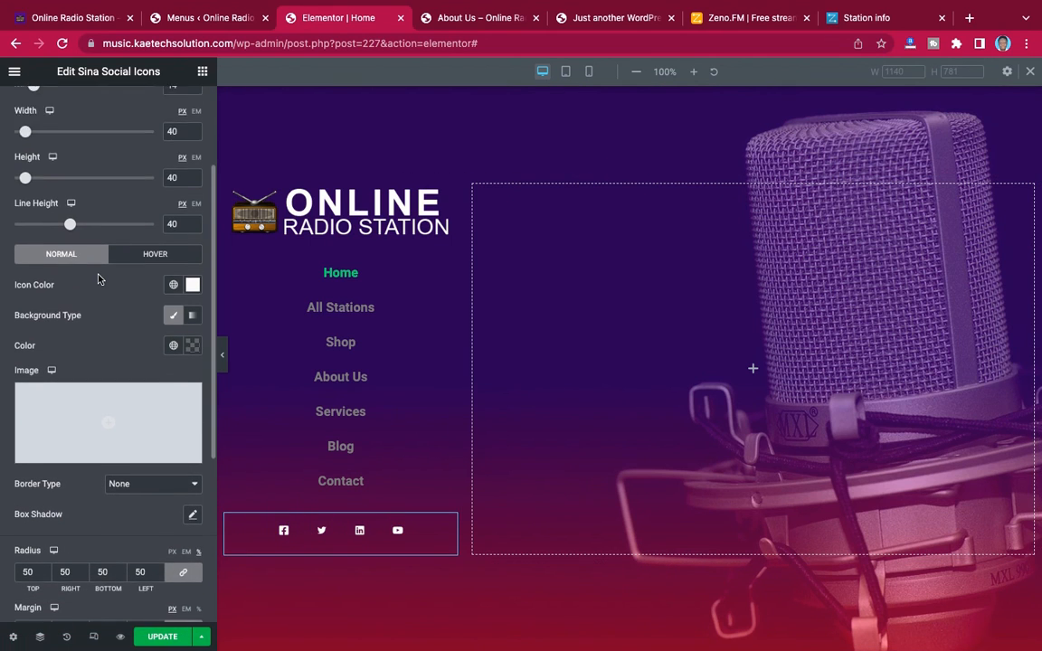
left_click(140, 291)
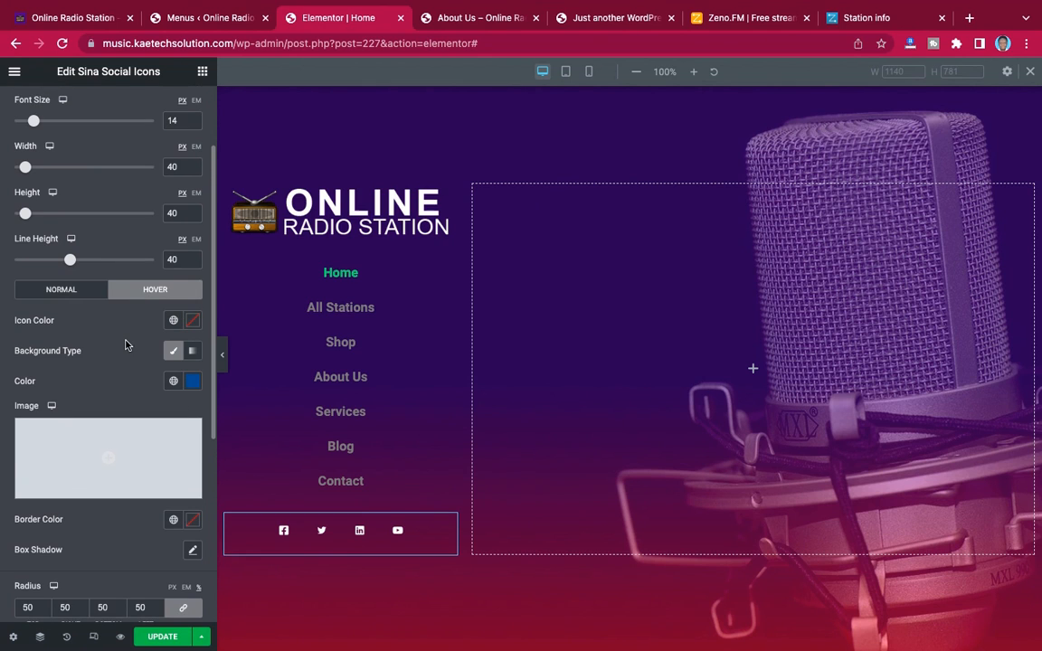
scroll(127, 342, "down", 2)
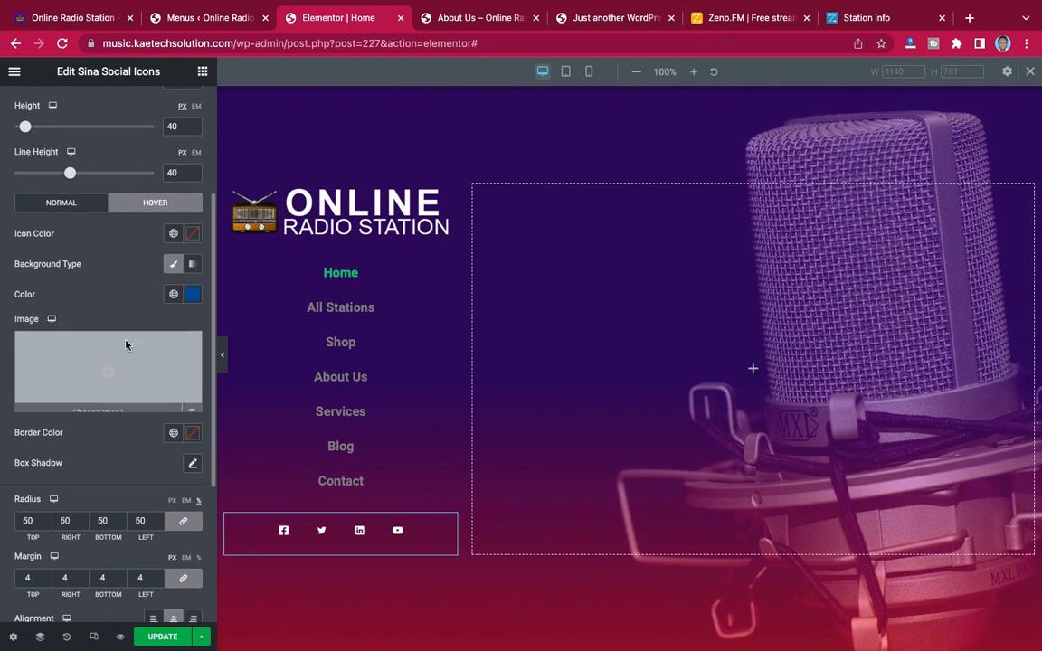
left_click(192, 291)
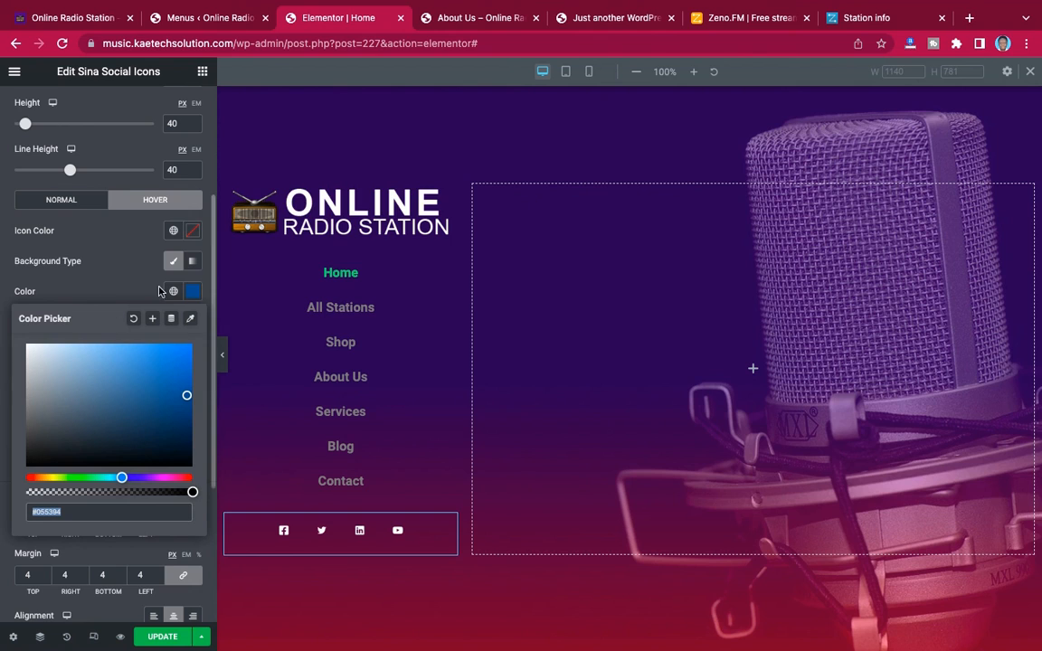
left_click(42, 476)
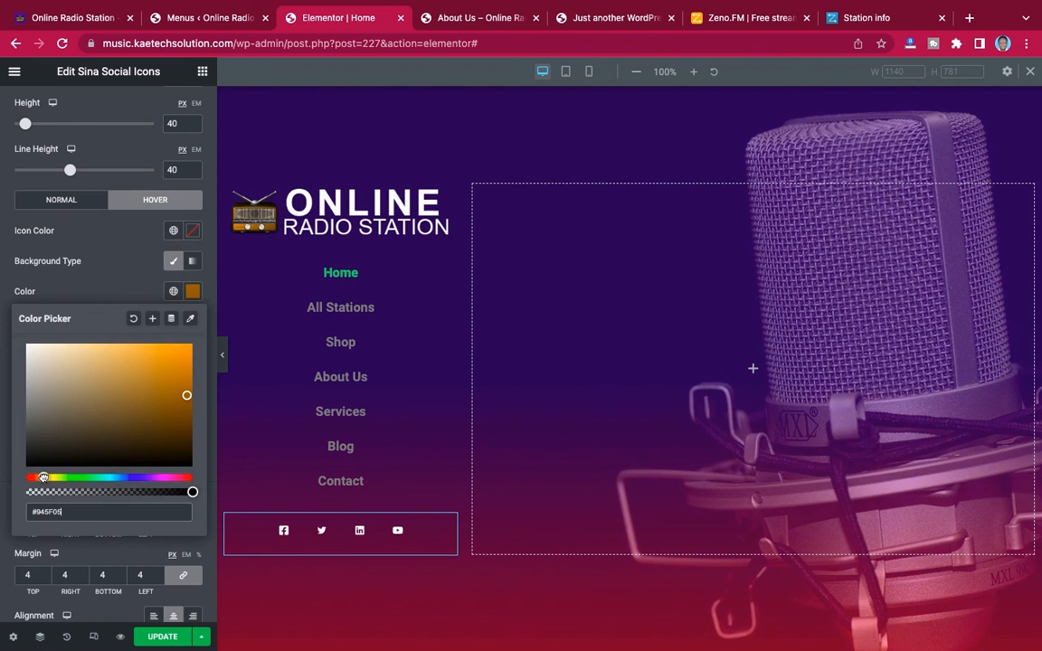
left_click(187, 352)
left_click(99, 264)
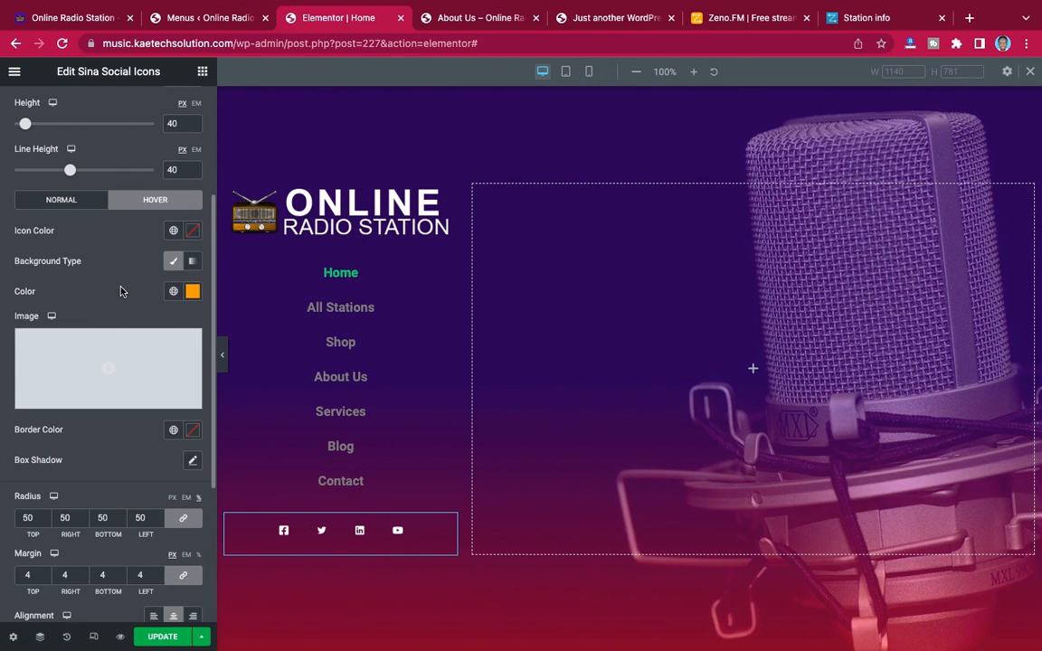
Try the Block display option on the social icons and set it back to Inline
scroll(122, 290, "up", 2)
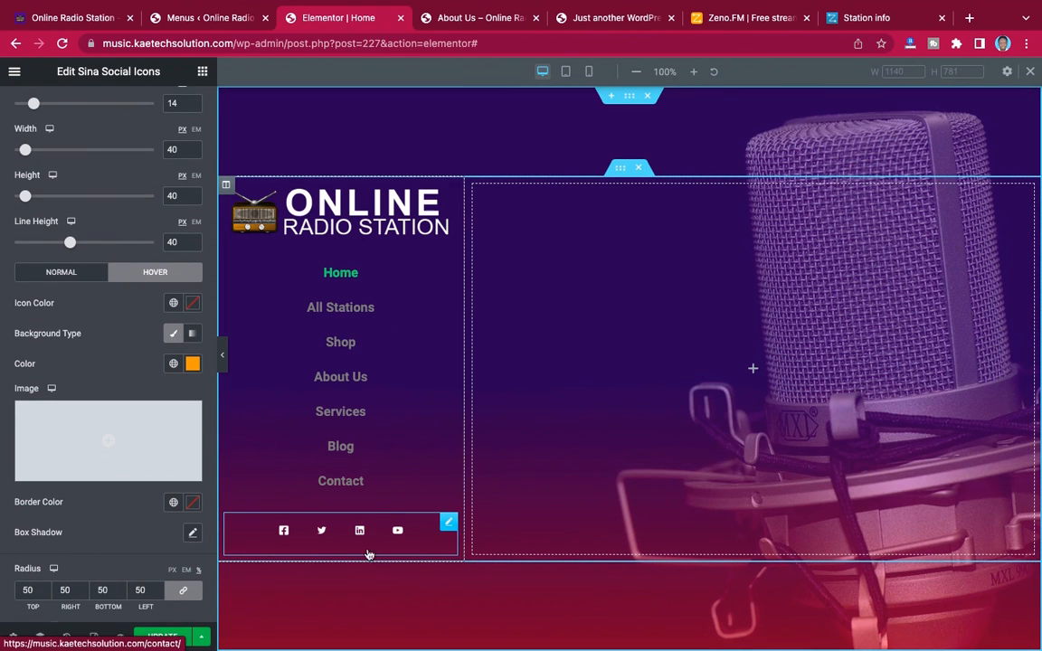
scroll(90, 318, "up", 3)
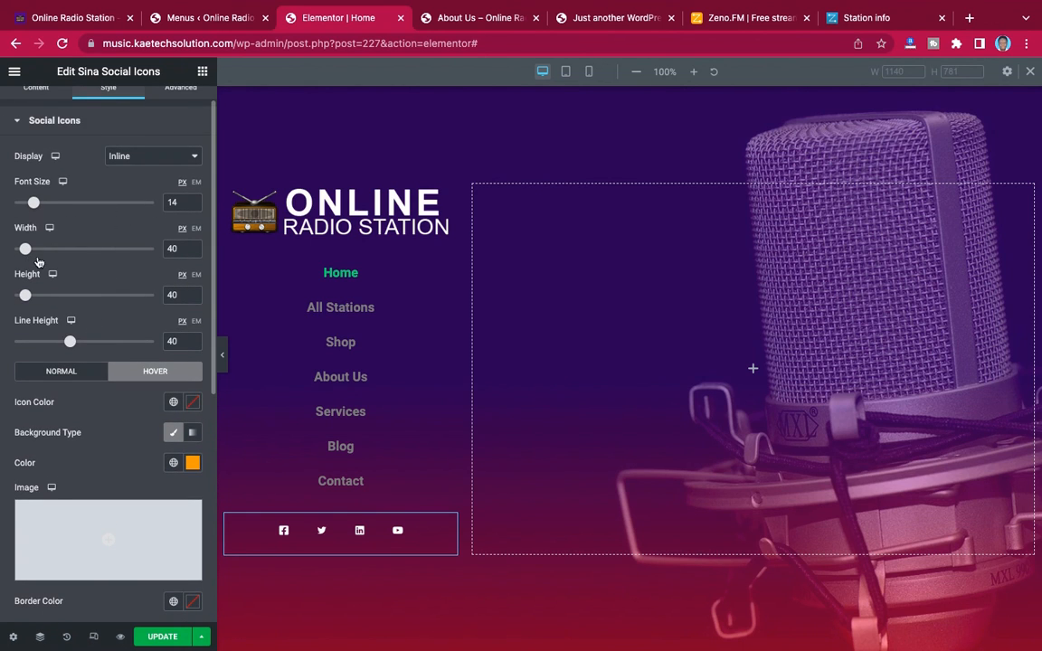
scroll(79, 242, "up", 1)
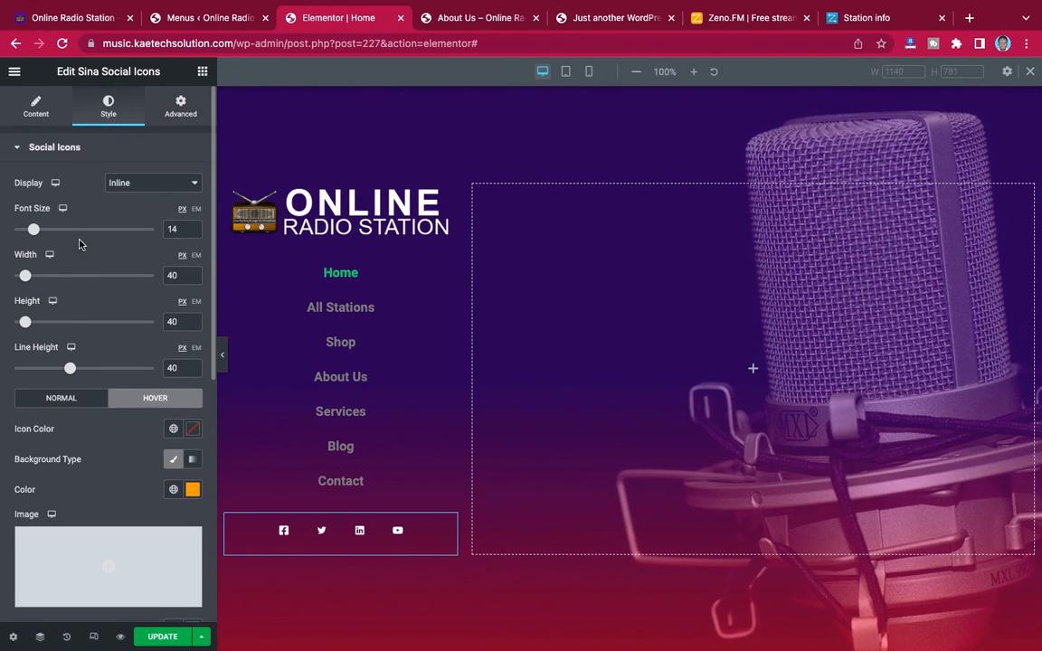
left_click(154, 184)
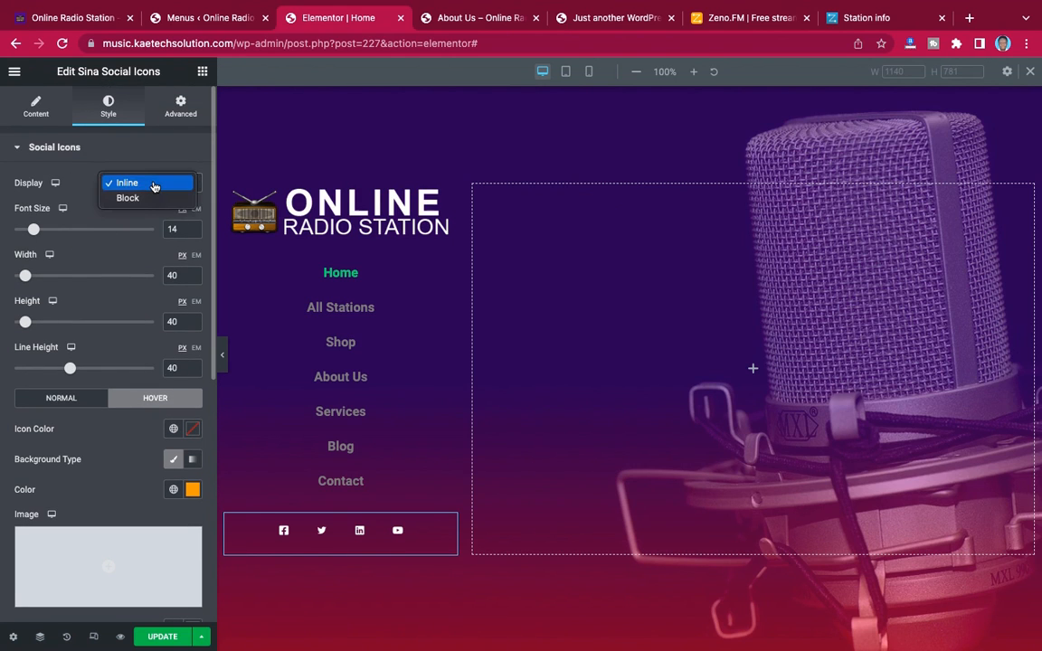
left_click(150, 199)
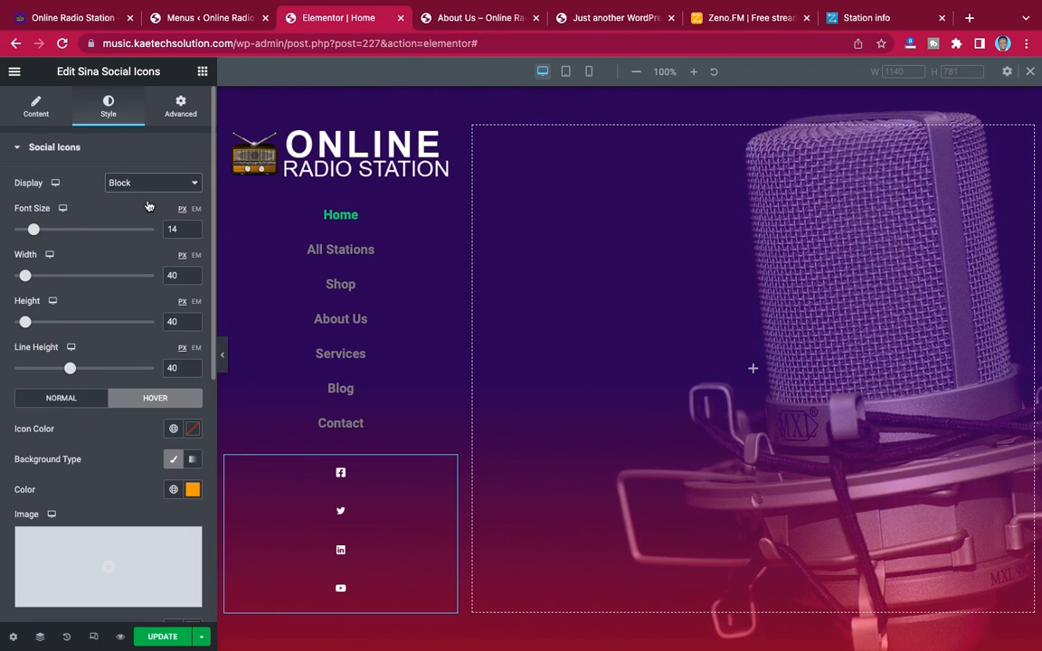
left_click(154, 184)
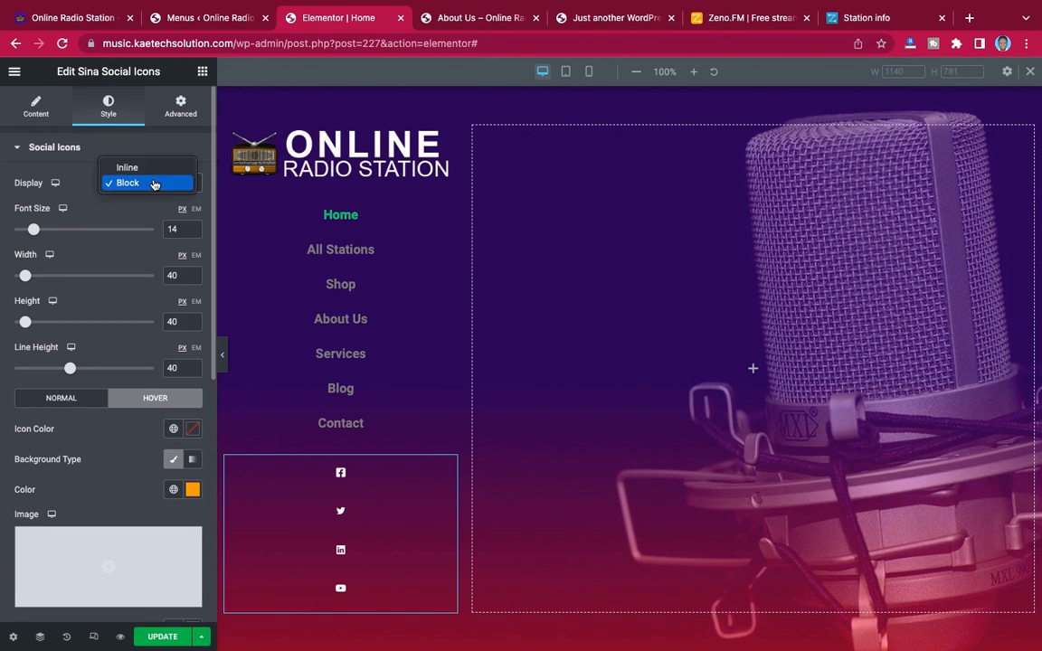
left_click(154, 170)
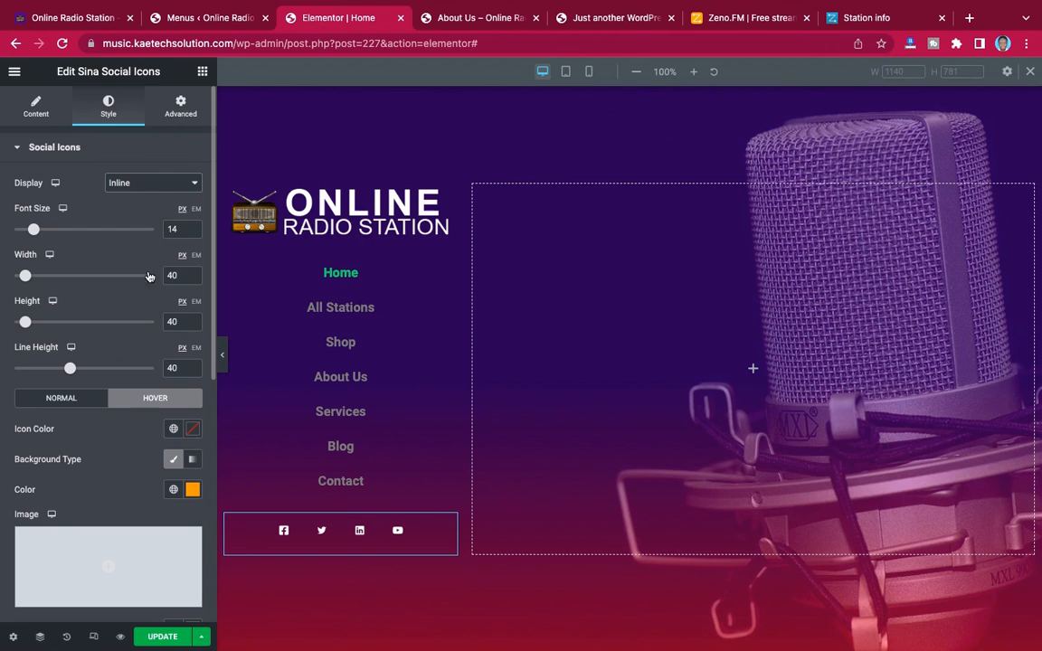
Clear the linked margin values on all four sides of the social icons
scroll(120, 381, "down", 5)
scroll(119, 381, "up", 4)
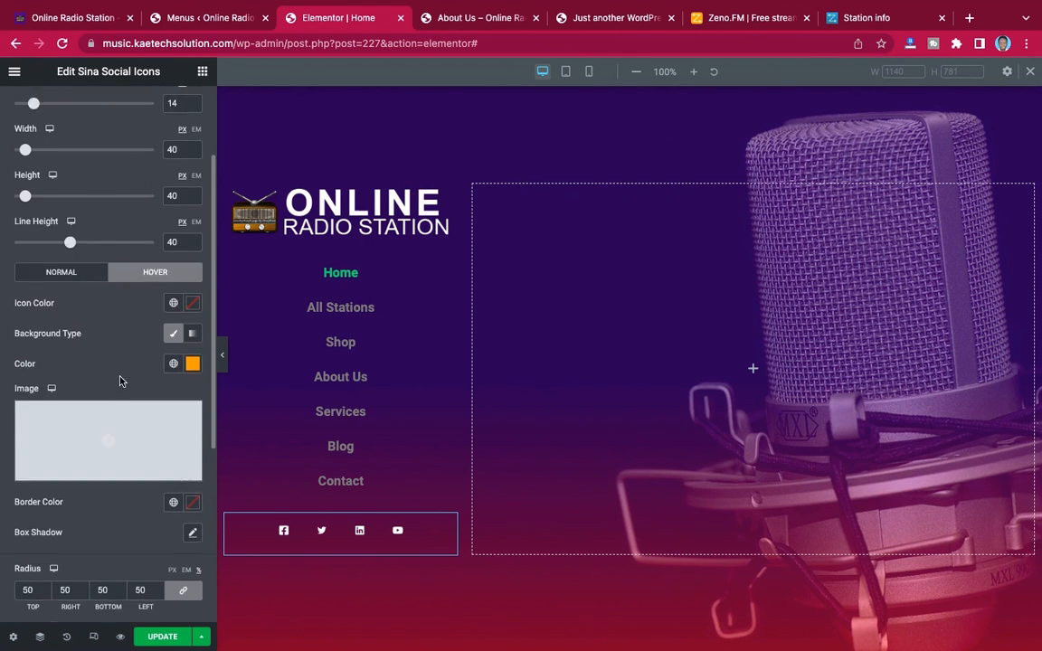
scroll(119, 380, "down", 5)
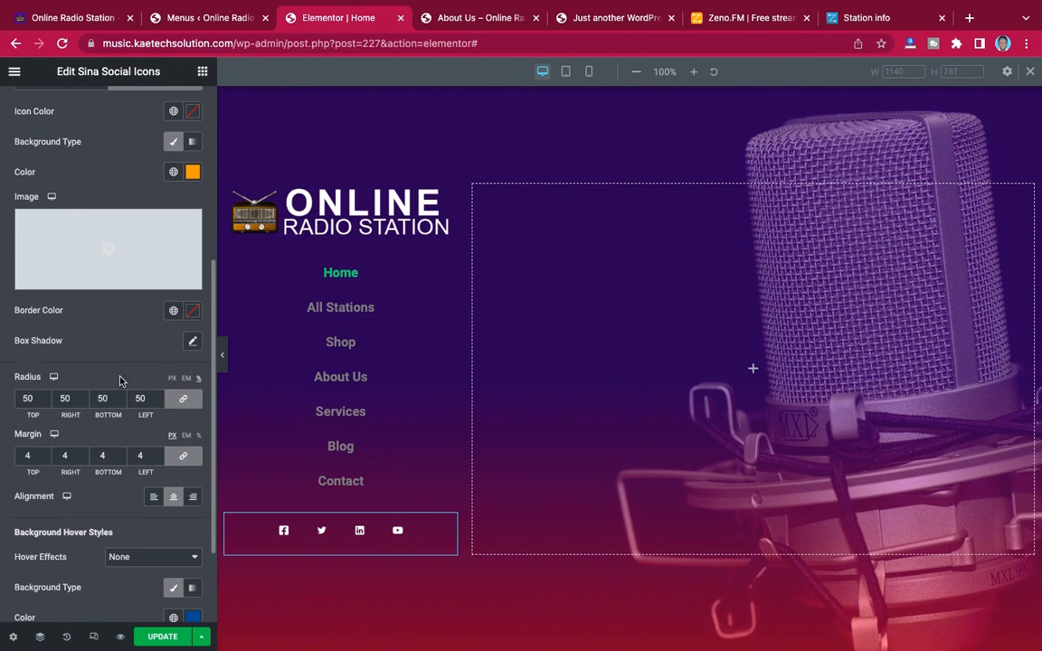
scroll(120, 381, "down", 2)
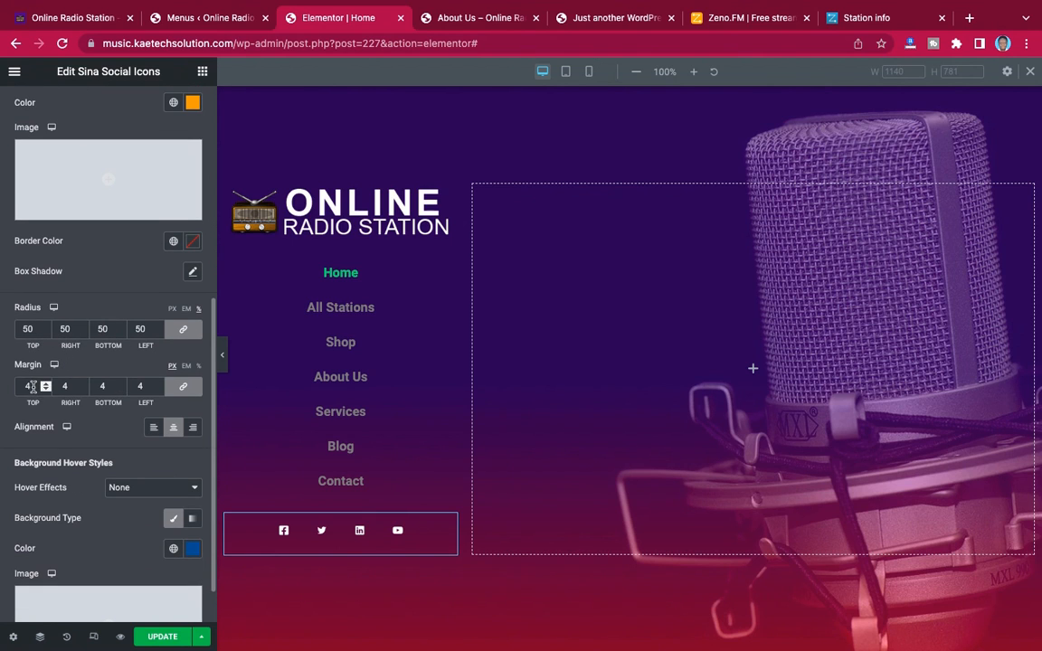
left_click_drag(31, 386, 11, 384)
key("BackSpace")
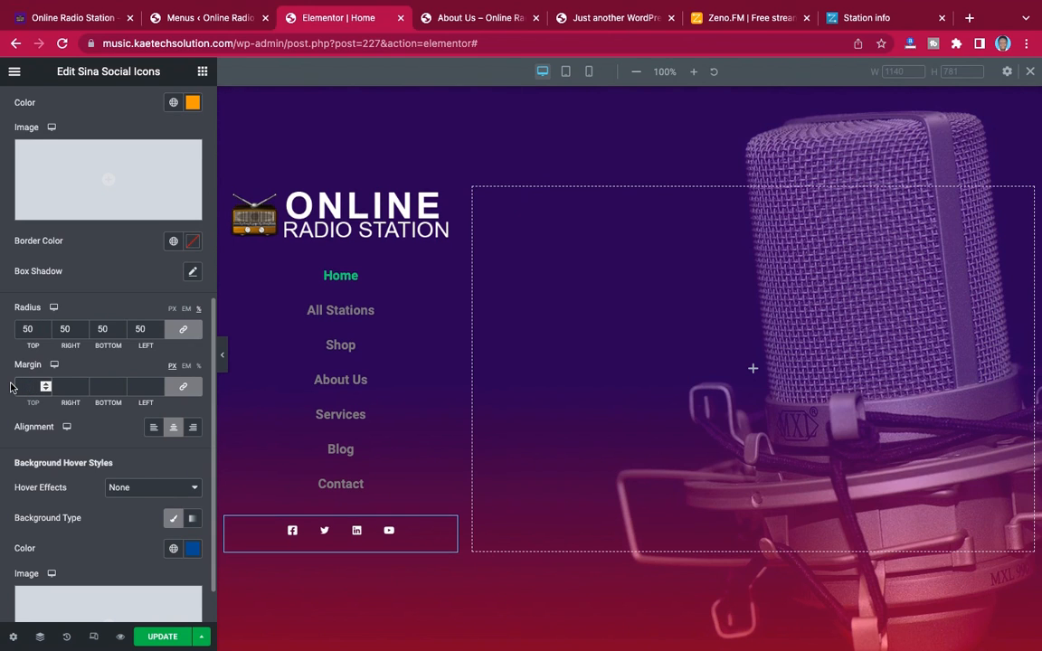
Set the font size of the social icons to 25 px
scroll(120, 375, "down", 1)
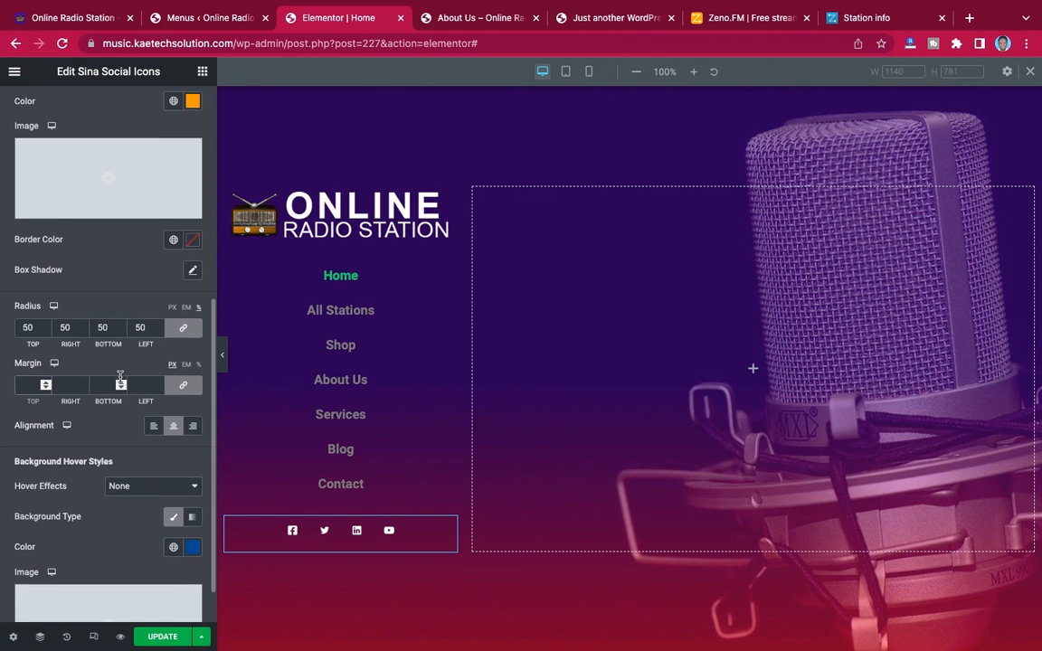
scroll(120, 380, "up", 10)
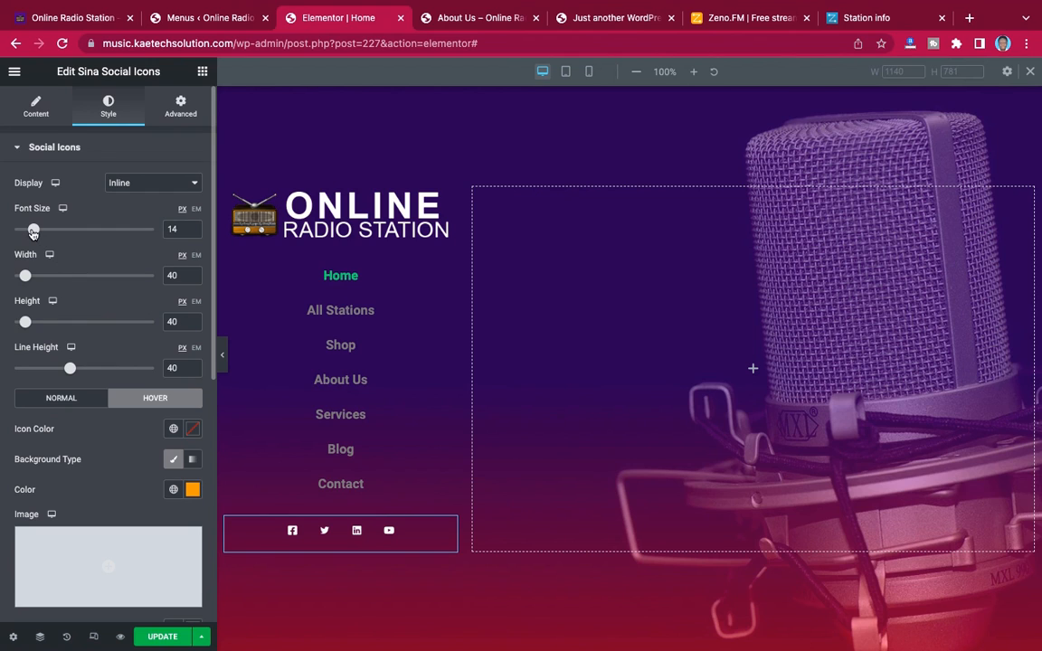
left_click_drag(33, 233, 41, 232)
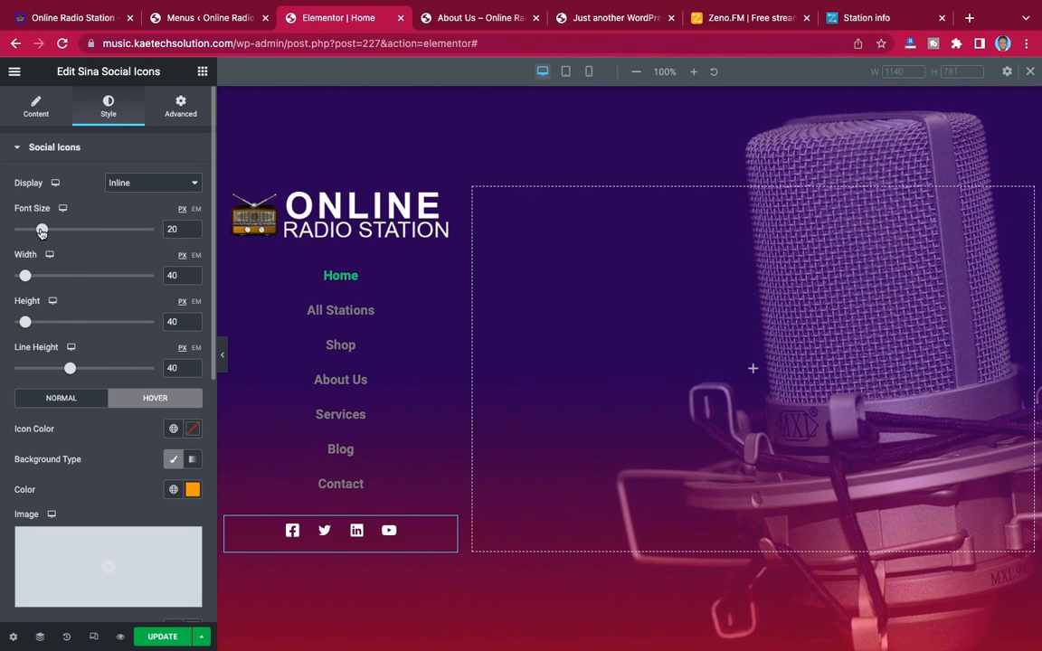
left_click_drag(179, 231, 165, 231)
type("25")
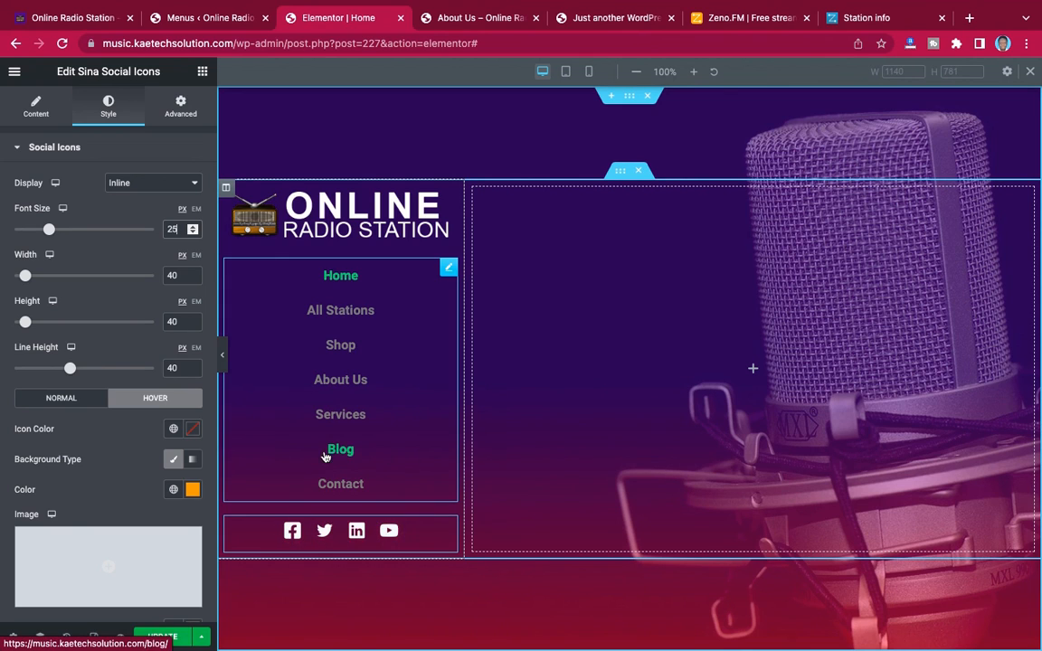
Set the normal-state text color of the navigation menu to white (#FFFFFF) in its style settings
left_click(449, 269)
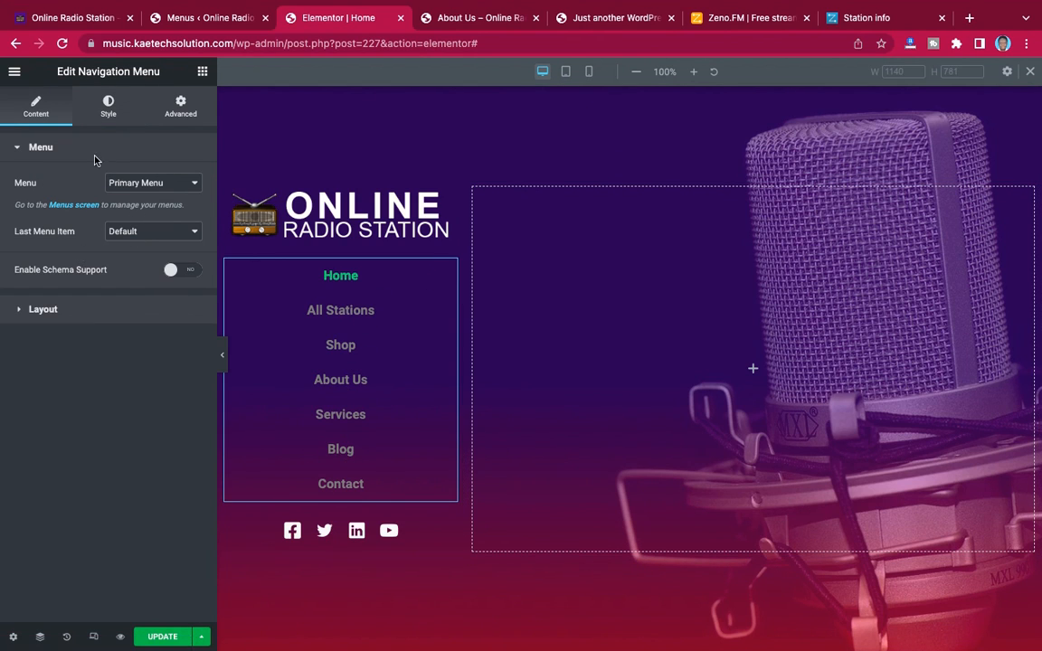
left_click(108, 108)
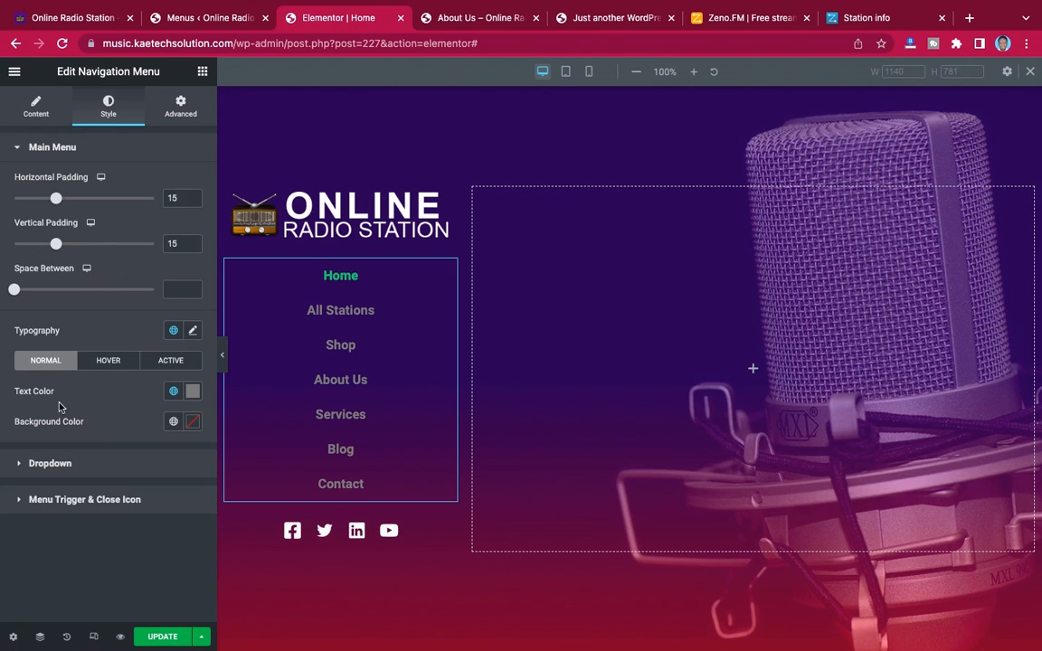
left_click(193, 394)
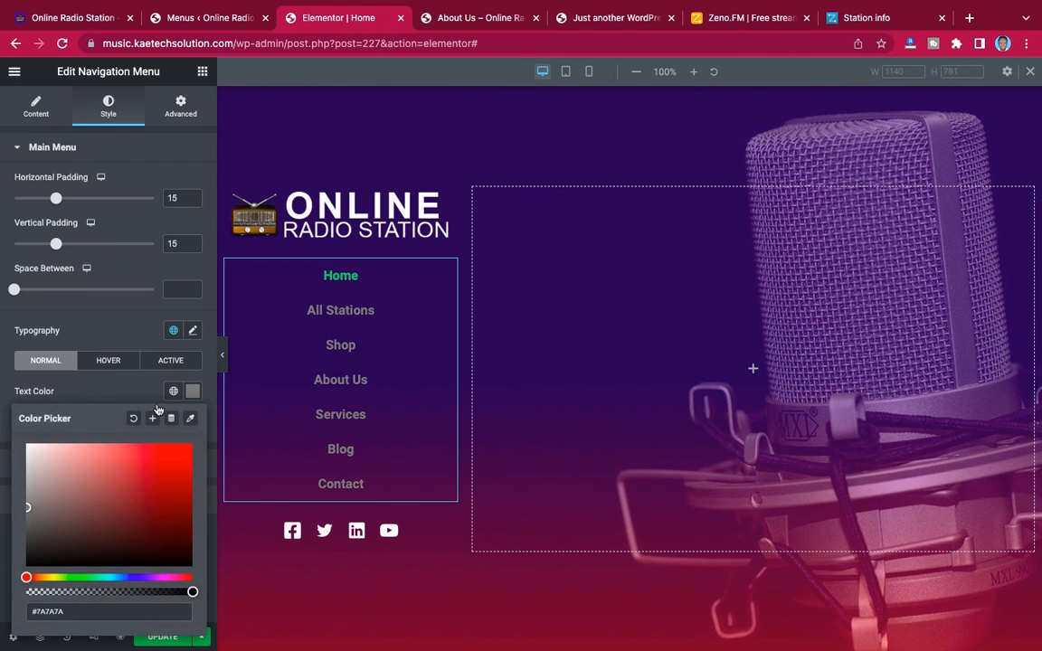
left_click_drag(43, 454, 15, 435)
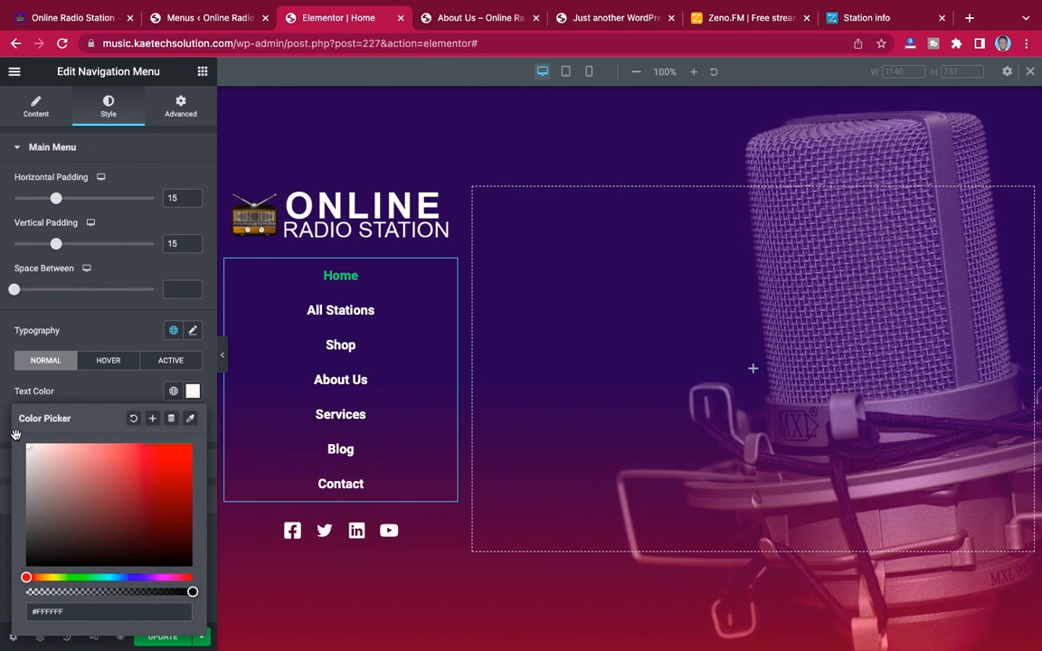
left_click(95, 391)
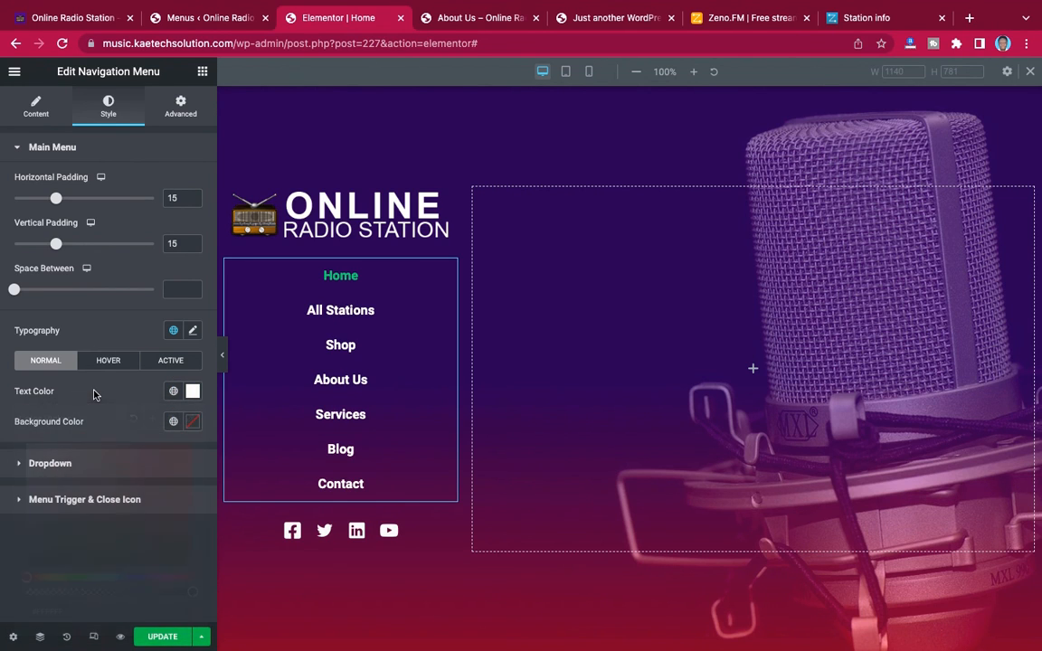
Set the hover-state text color of the navigation menu to orange #F09103
left_click(105, 360)
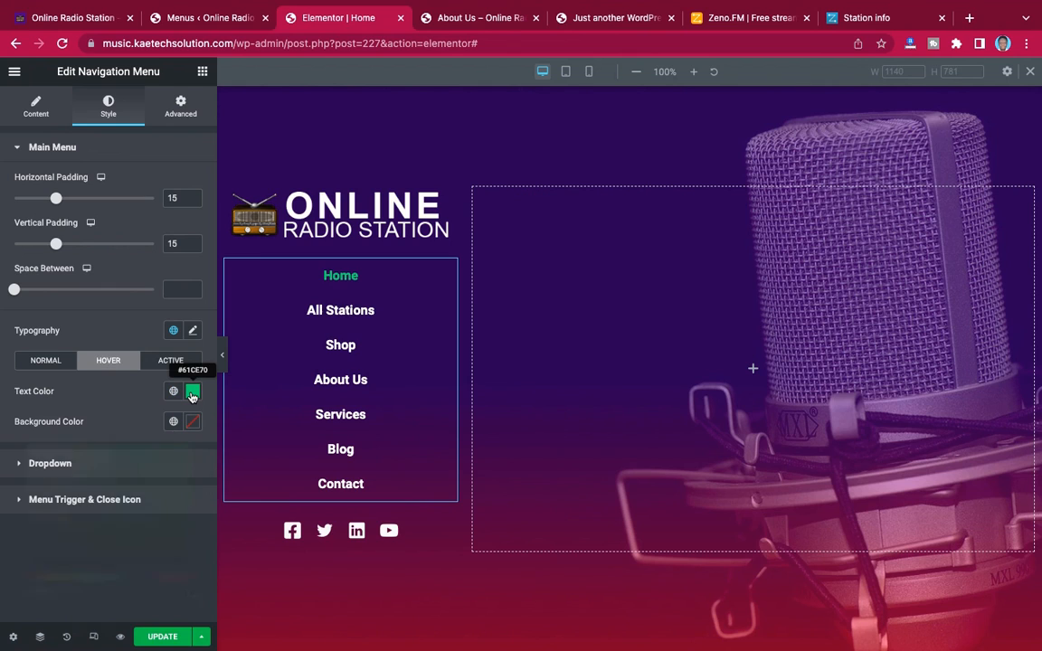
left_click(193, 394)
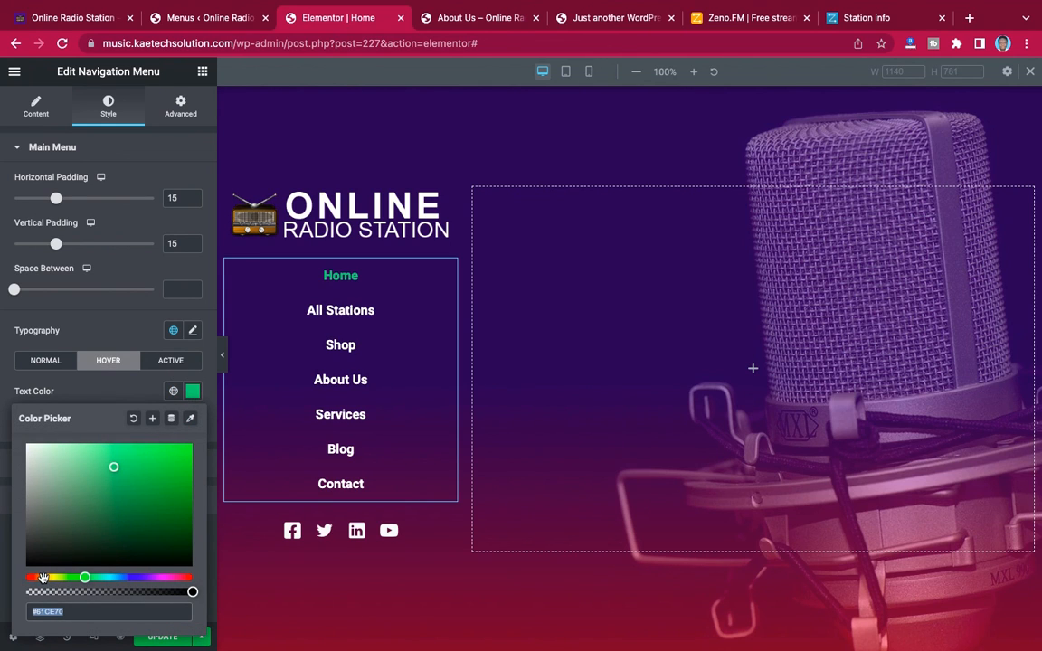
left_click(43, 577)
left_click(190, 450)
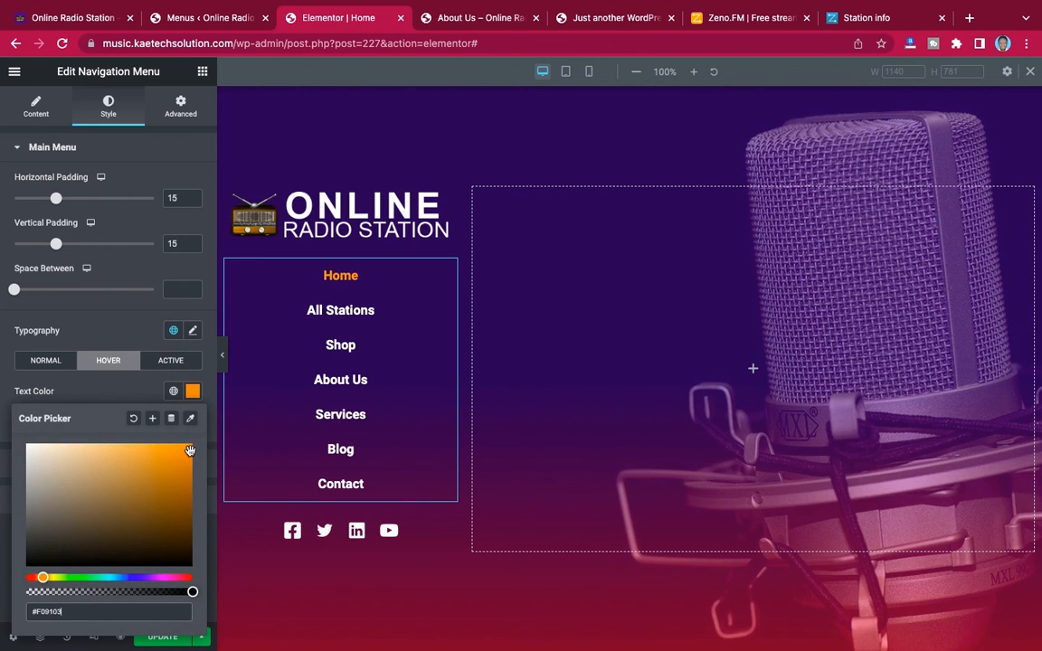
left_click(117, 400)
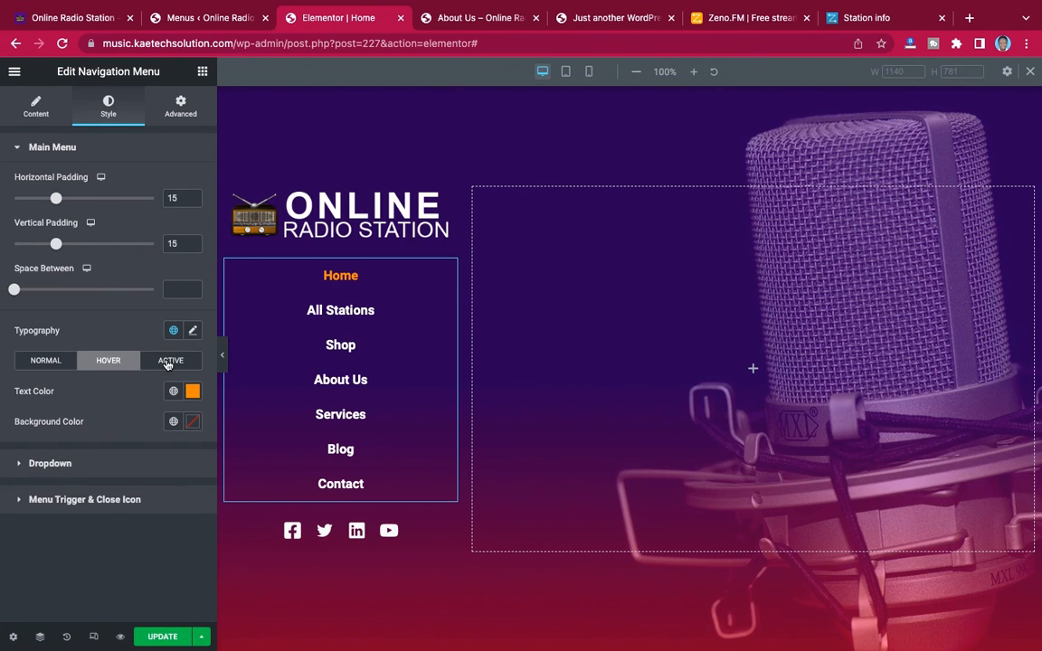
Copy the menu's hover text color #F09103 and apply it as the active-state text color
left_click(165, 360)
left_click(110, 360)
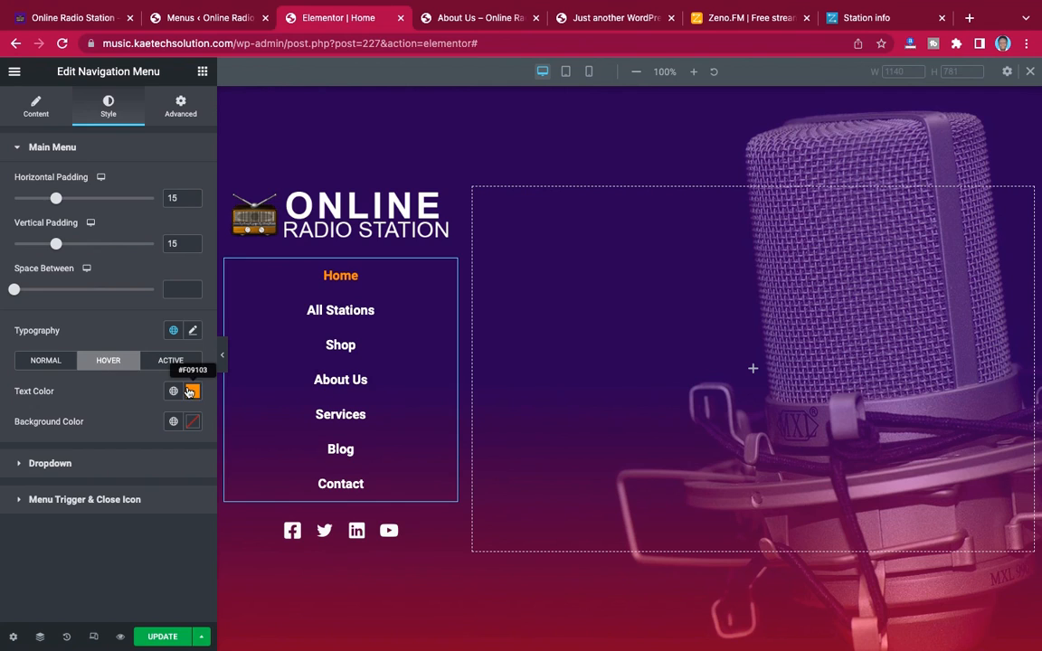
left_click(192, 391)
key("super+c")
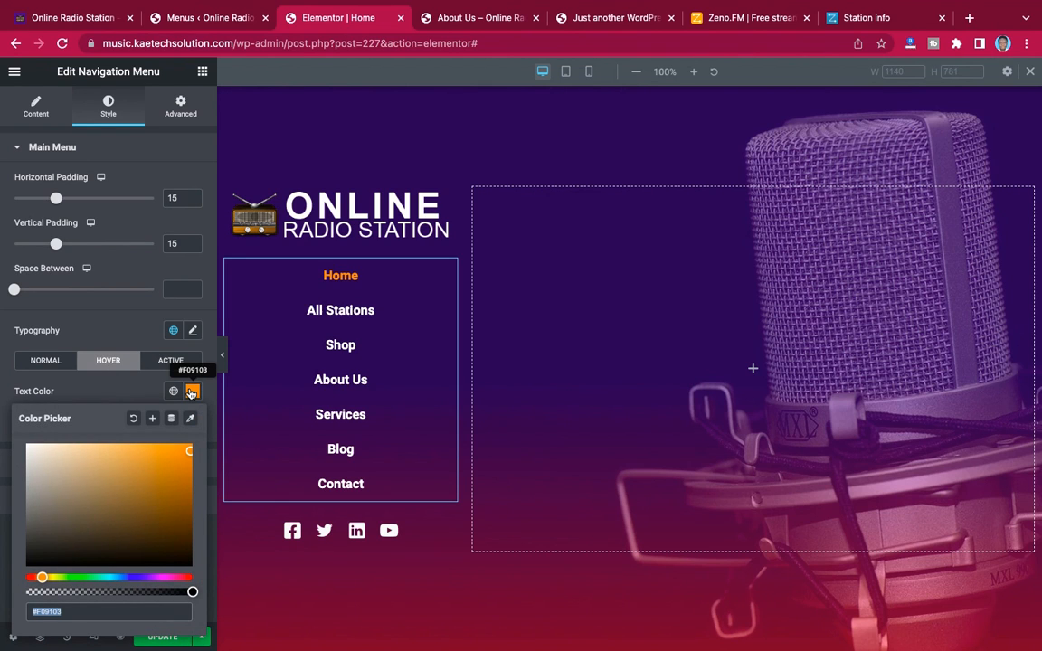
left_click(192, 390)
left_click(173, 361)
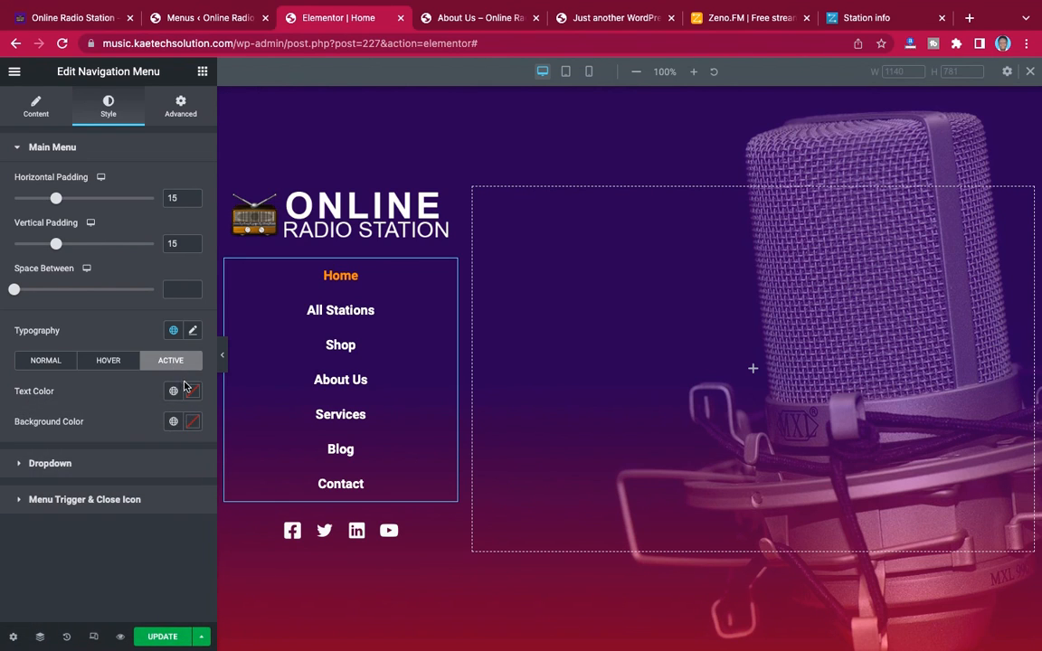
left_click(191, 394)
key("super+v")
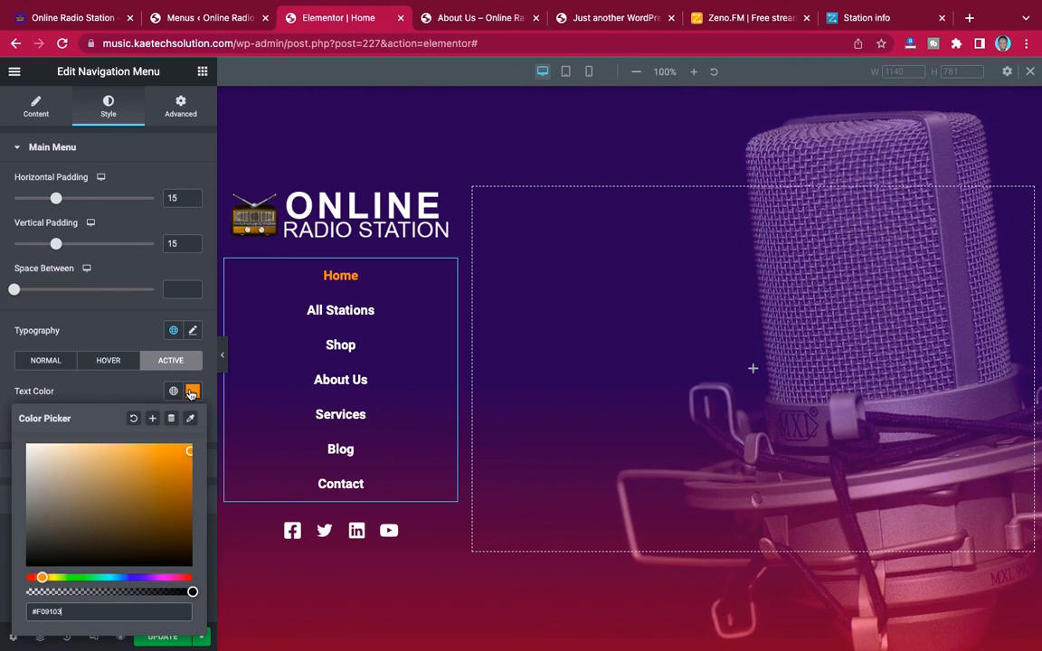
left_click(117, 393)
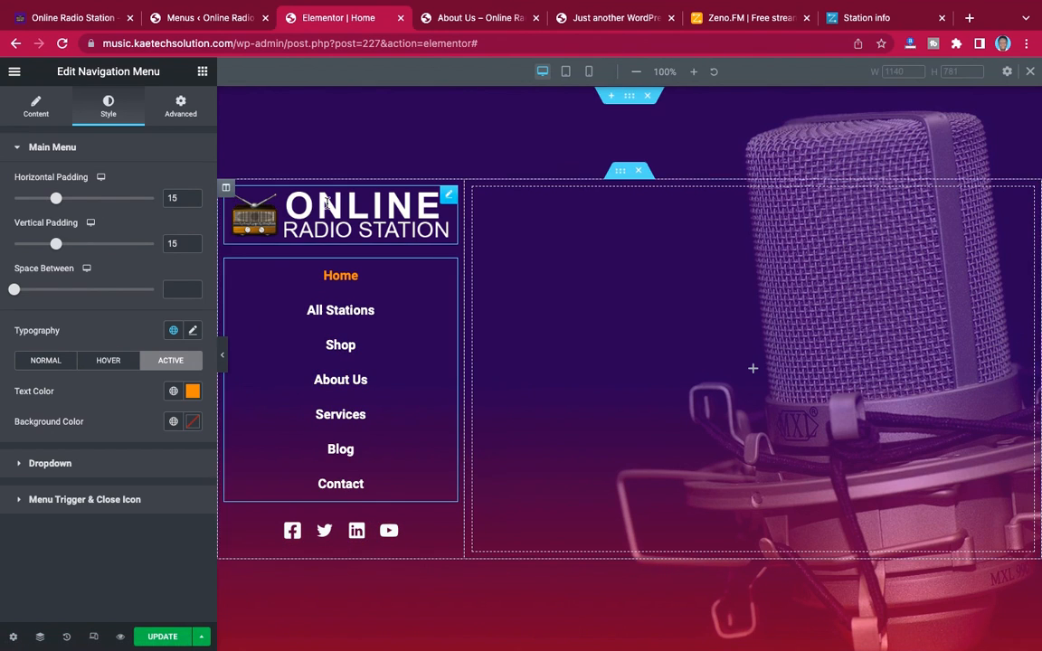
Center-align the logo image in the side column
left_click(449, 198)
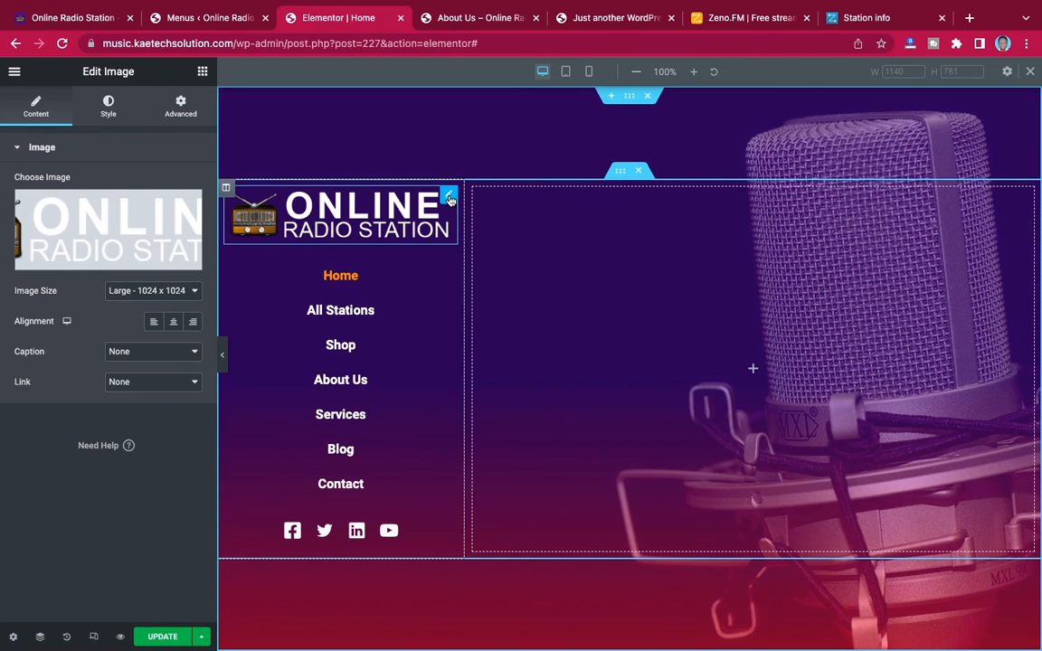
left_click(109, 107)
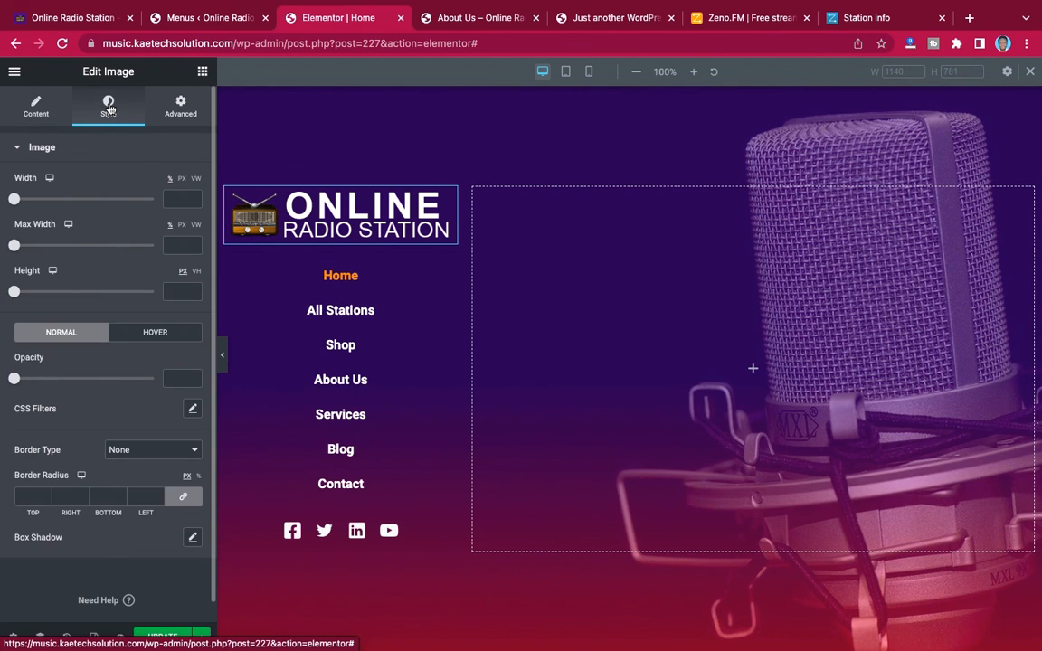
left_click(38, 105)
left_click(173, 321)
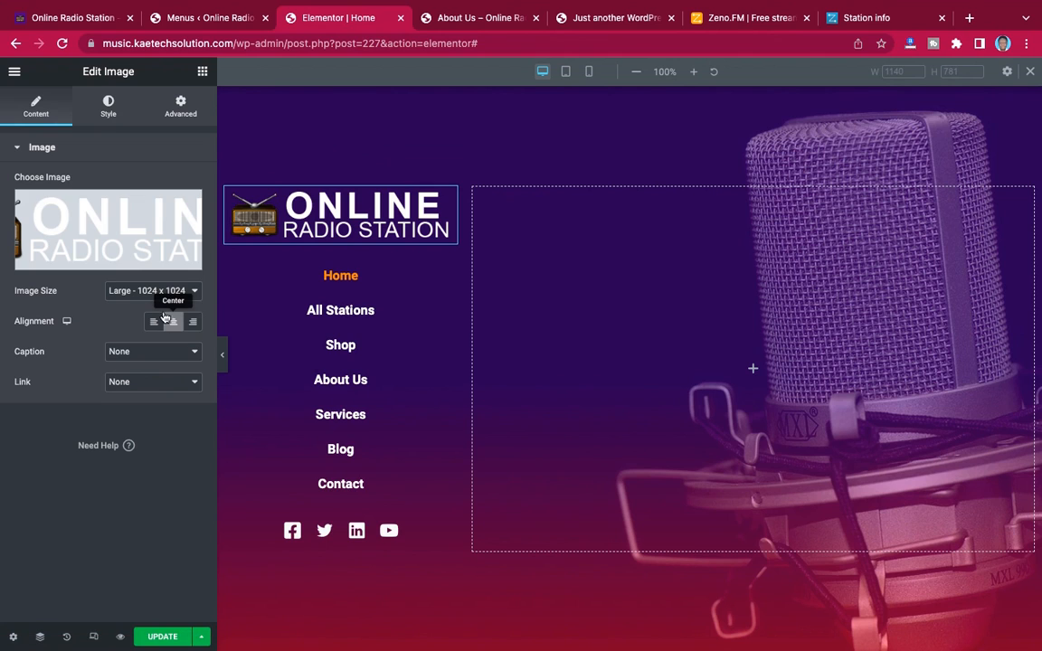
Set the logo image's width to 80% and preview the page without the editing panel
left_click(109, 107)
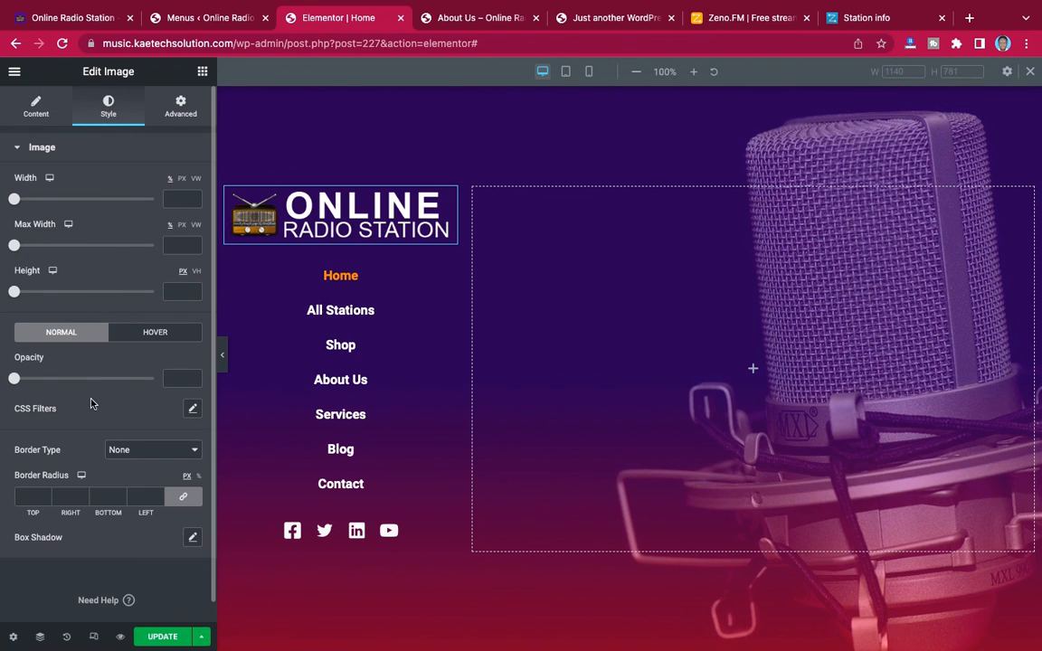
scroll(90, 404, "down", 1)
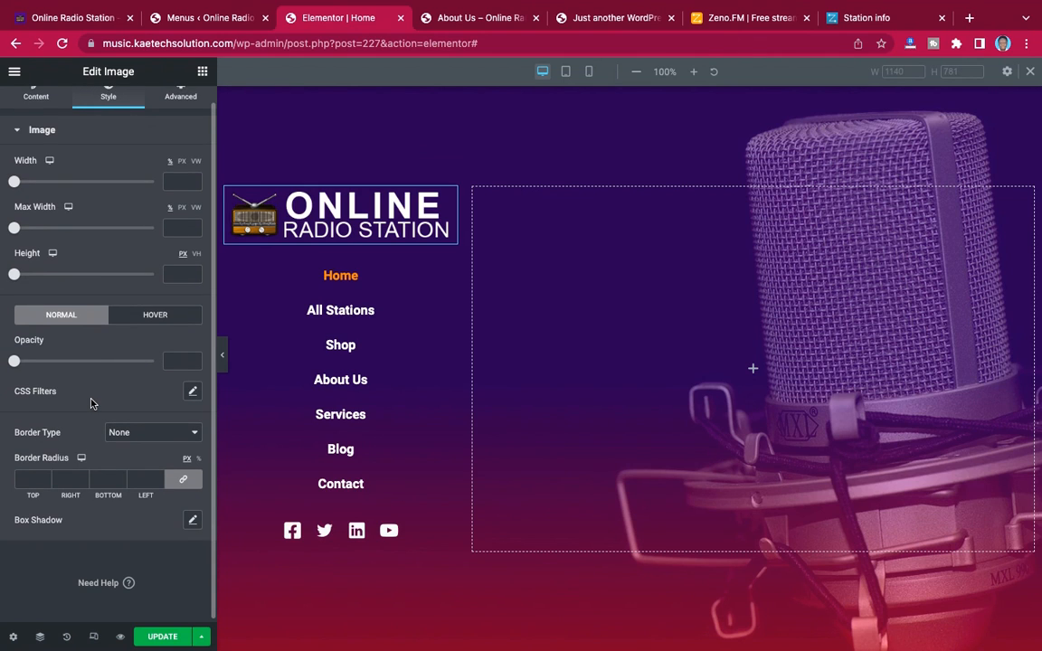
left_click(183, 481)
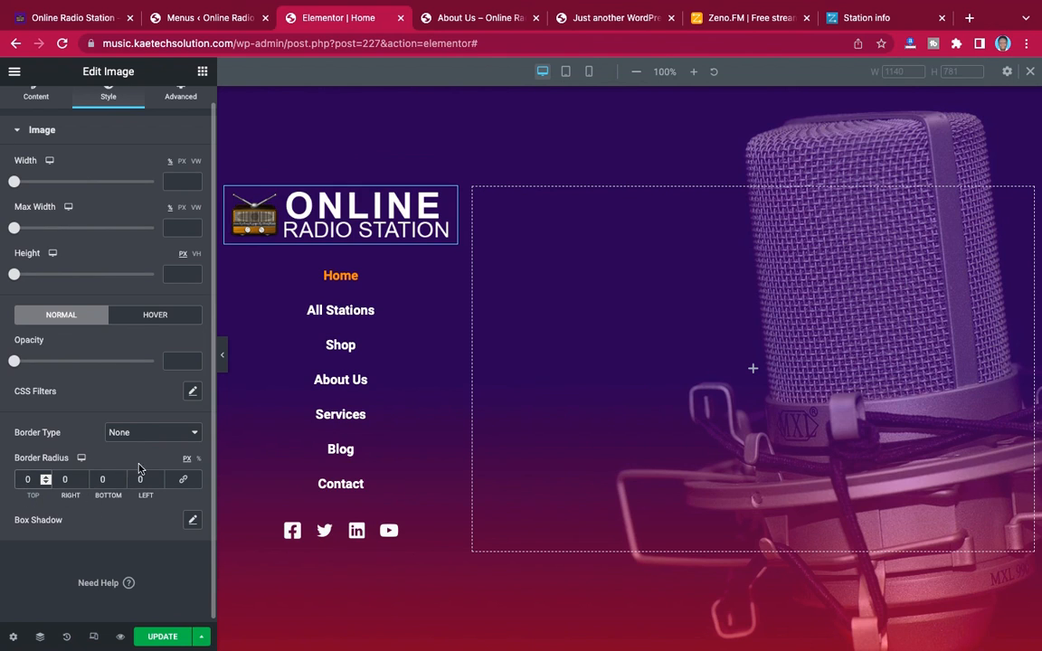
left_click(184, 481)
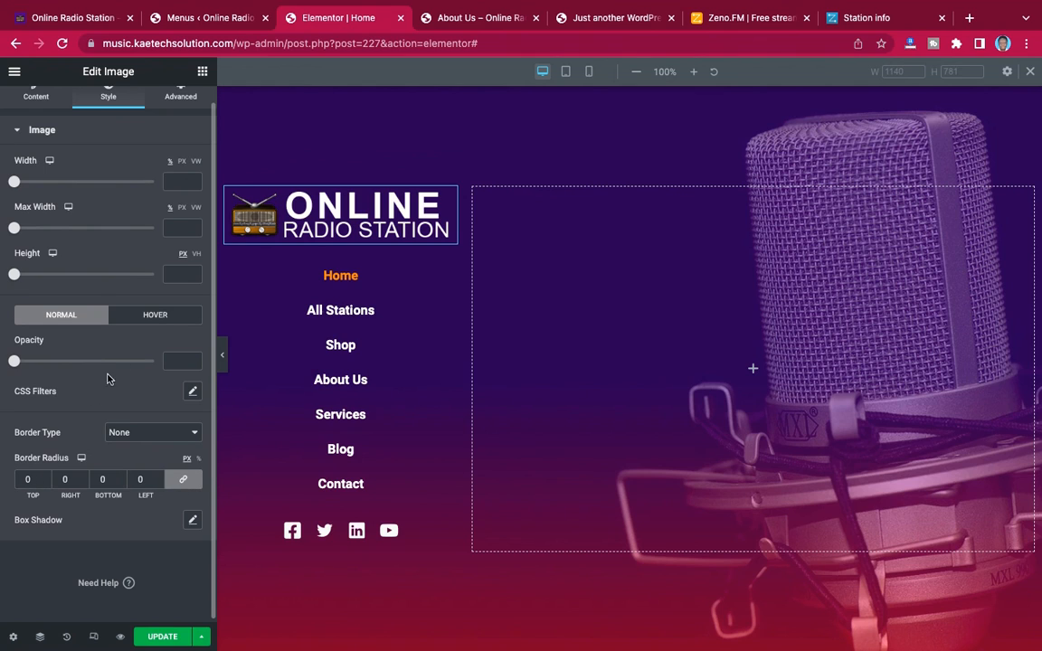
scroll(151, 329, "up", 1)
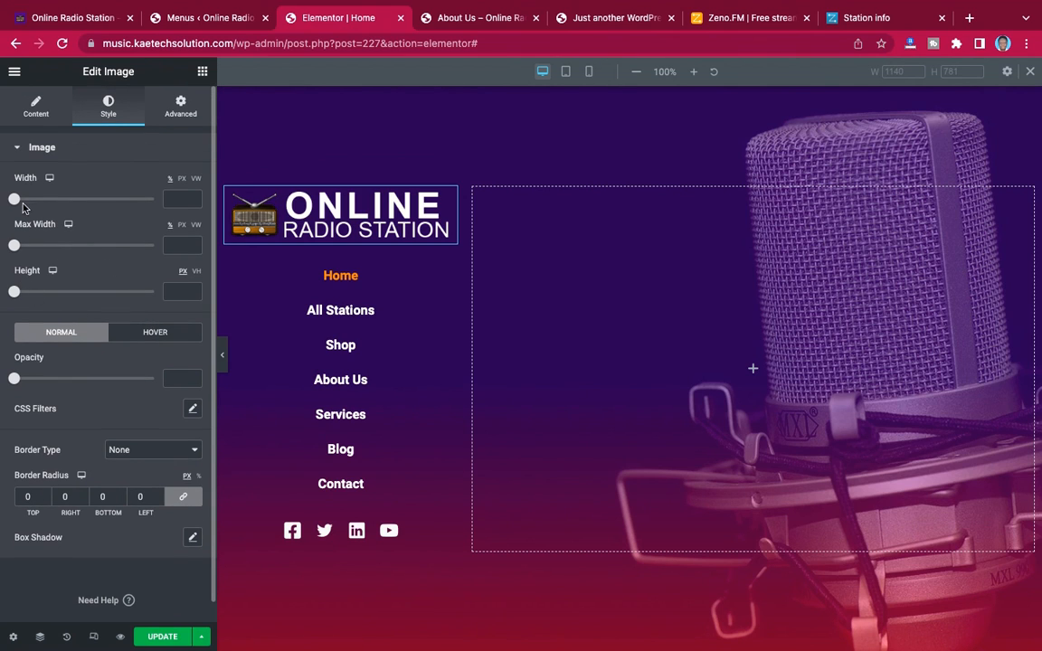
left_click_drag(14, 199, 144, 197)
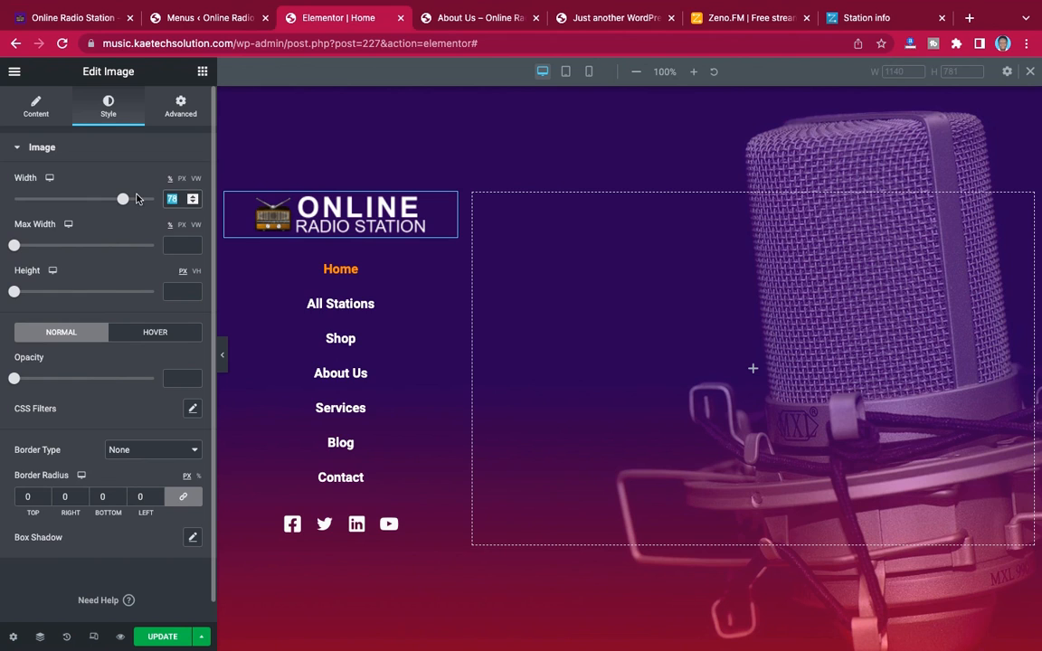
type("80")
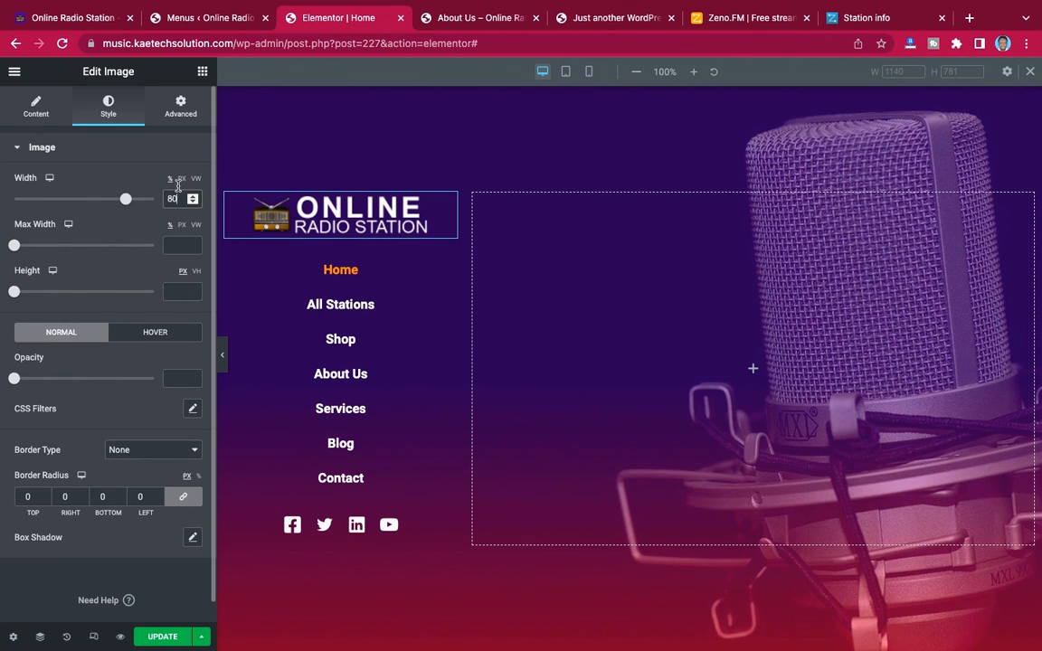
left_click(222, 354)
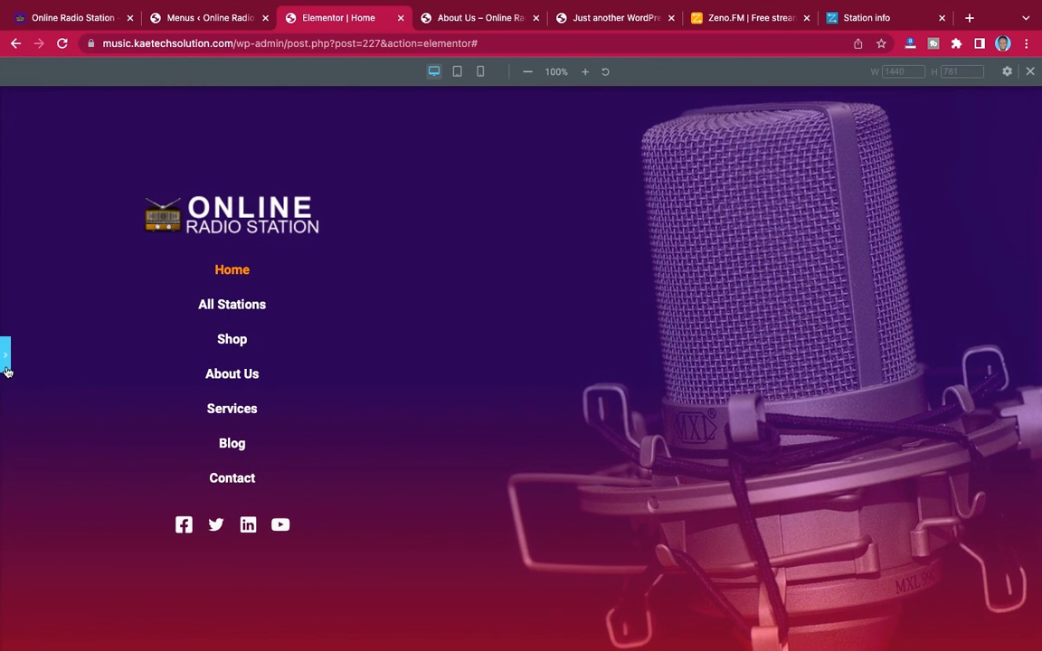
left_click(5, 362)
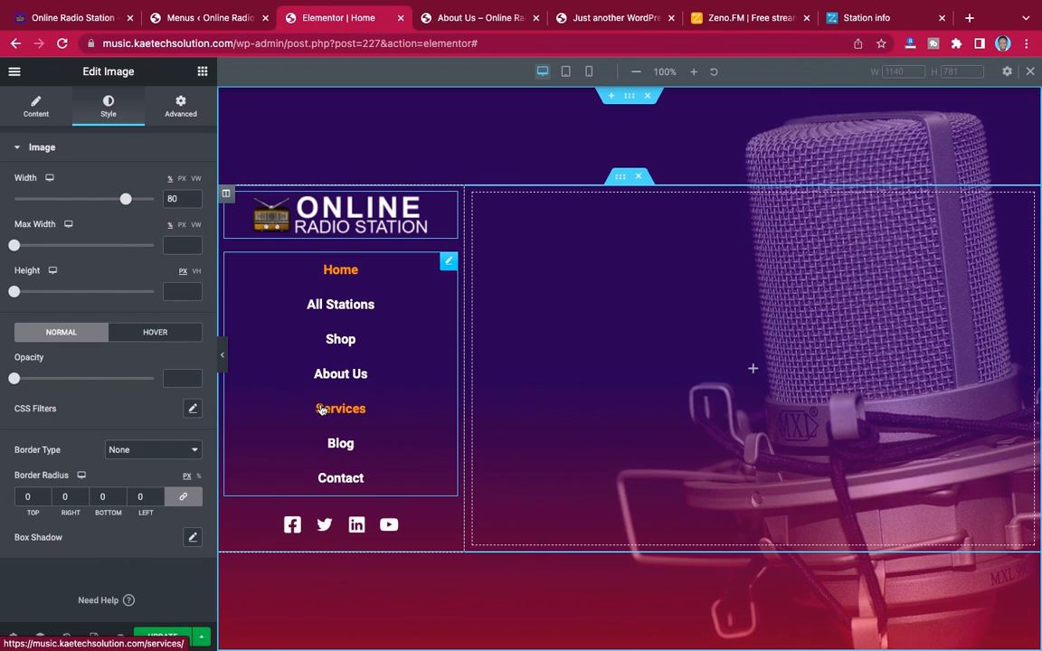
Give the side column holding the logo and menu a classic black background (#000000), using the finished reference site as a guide
left_click(227, 197)
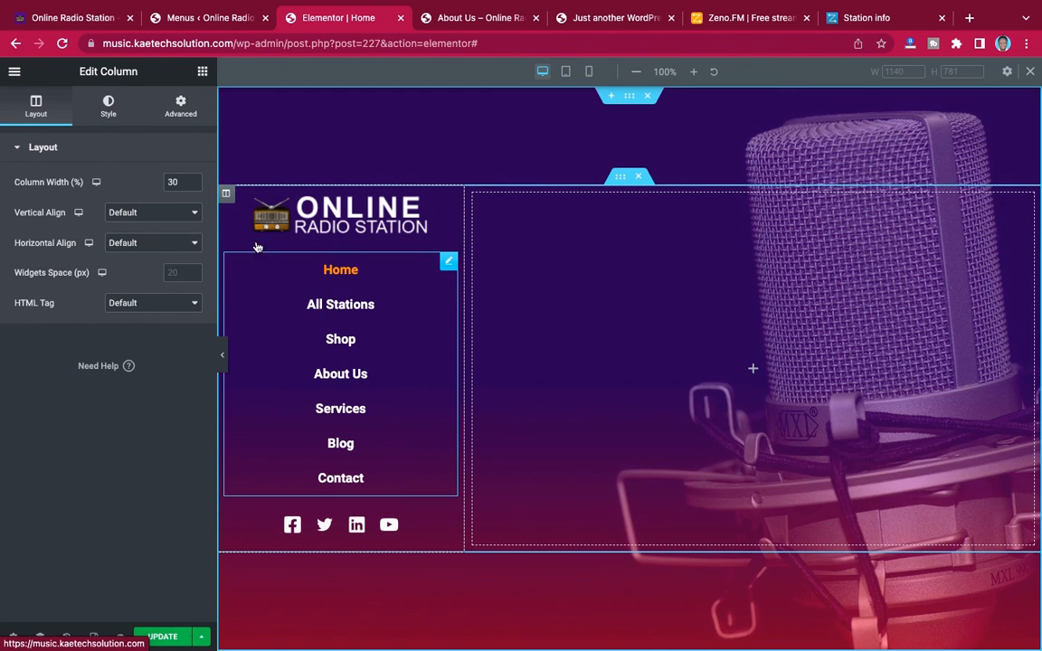
left_click(77, 18)
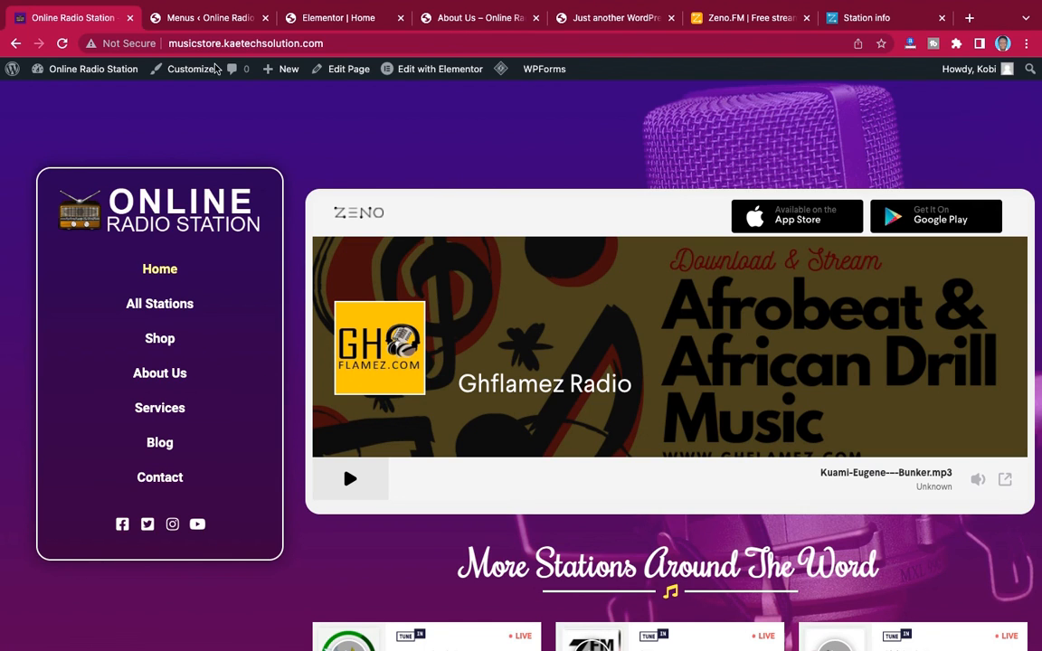
left_click(349, 23)
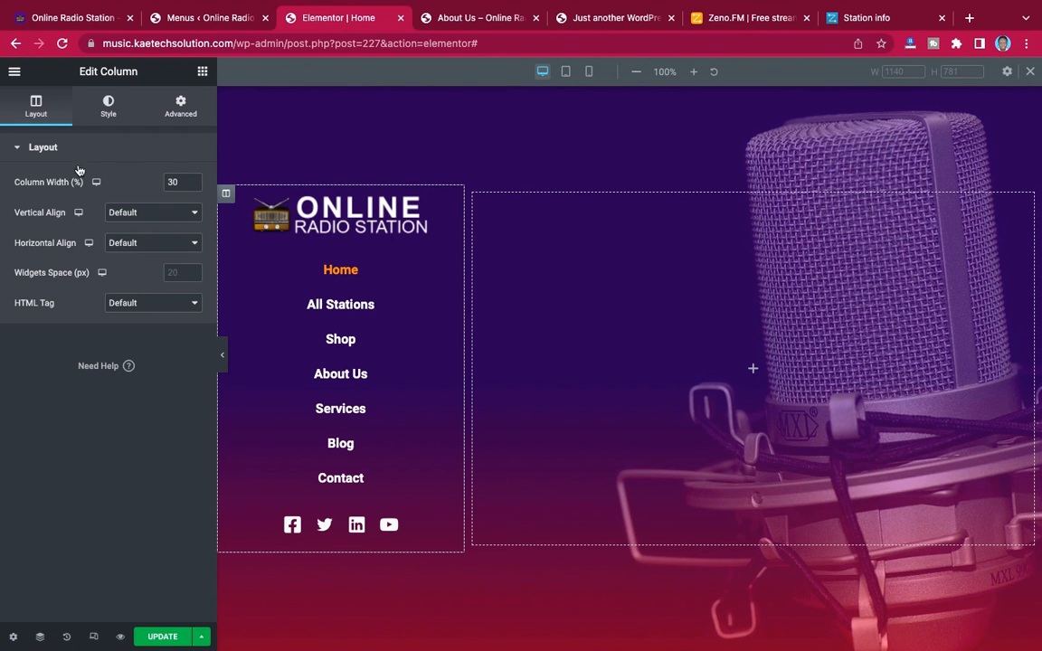
left_click(109, 106)
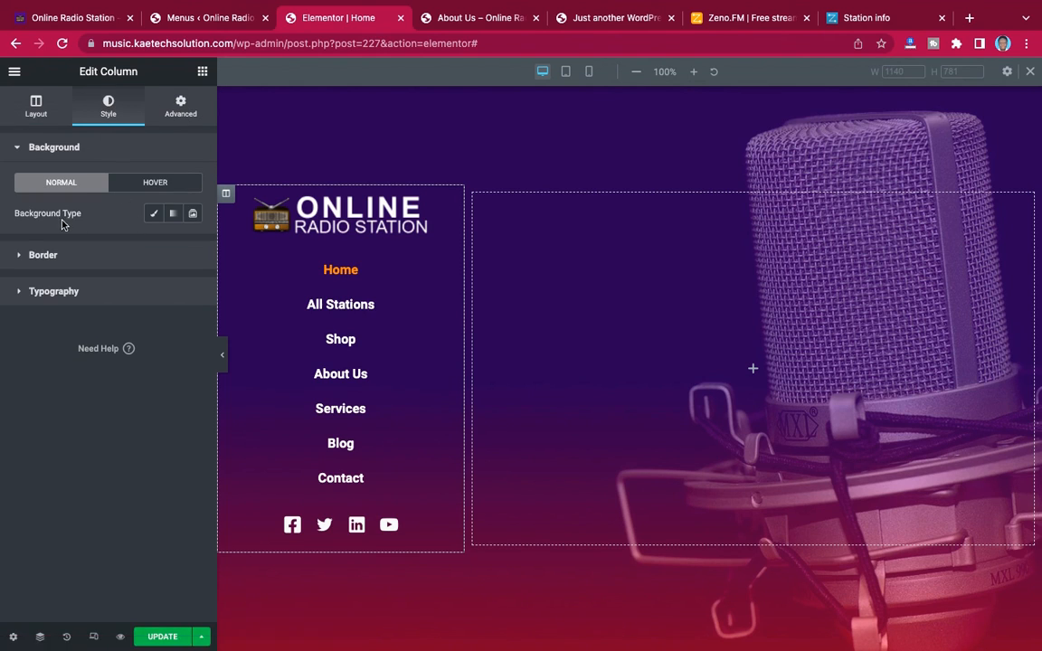
left_click(154, 213)
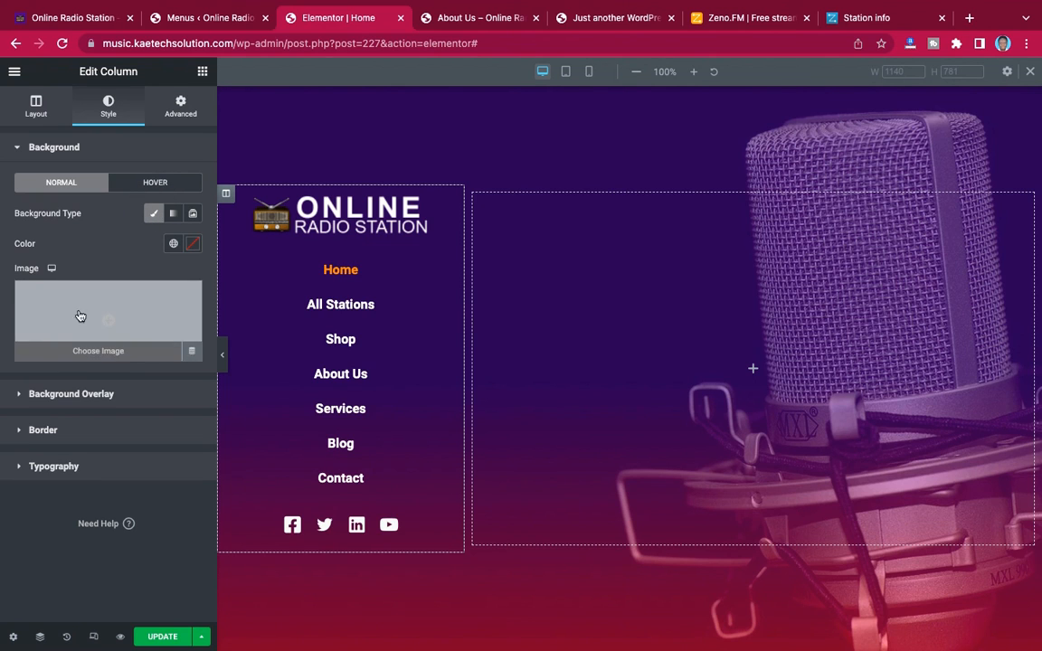
left_click(193, 245)
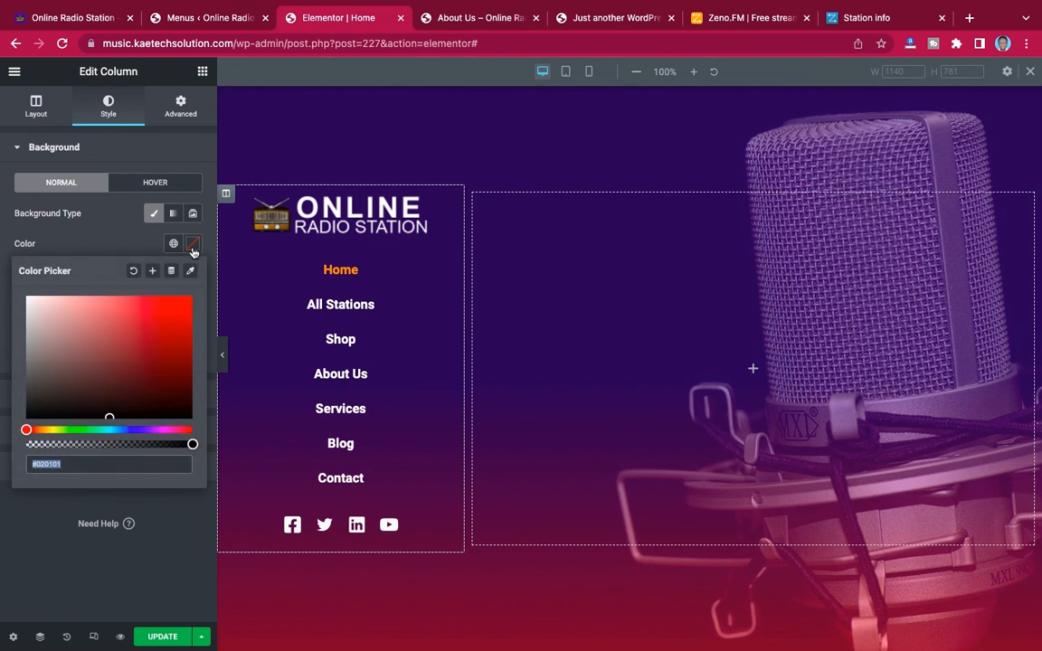
left_click(106, 418)
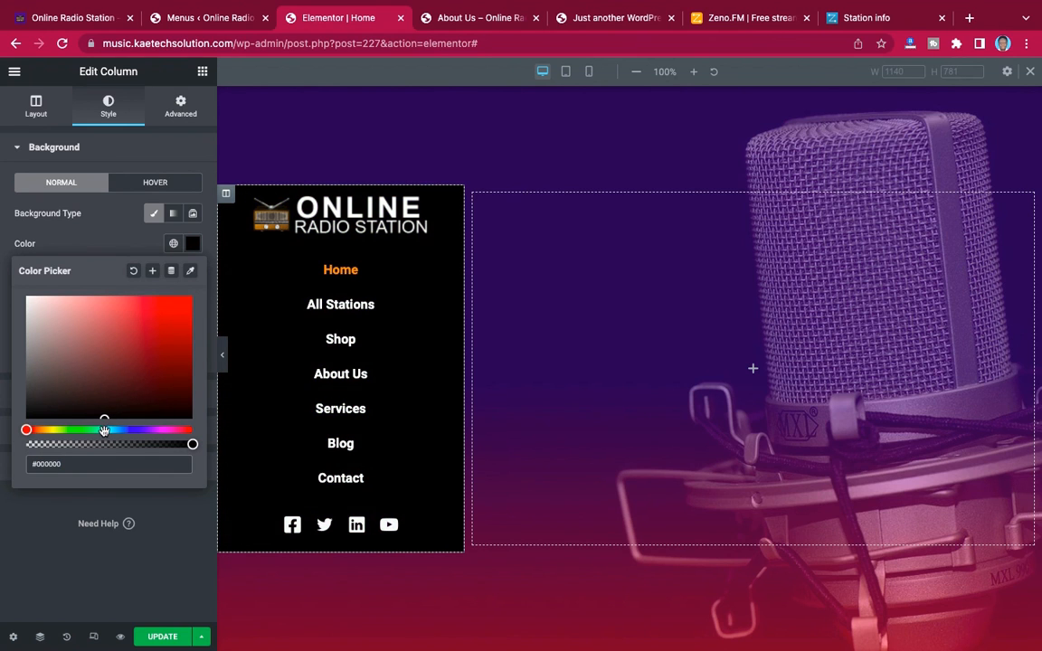
left_click(92, 217)
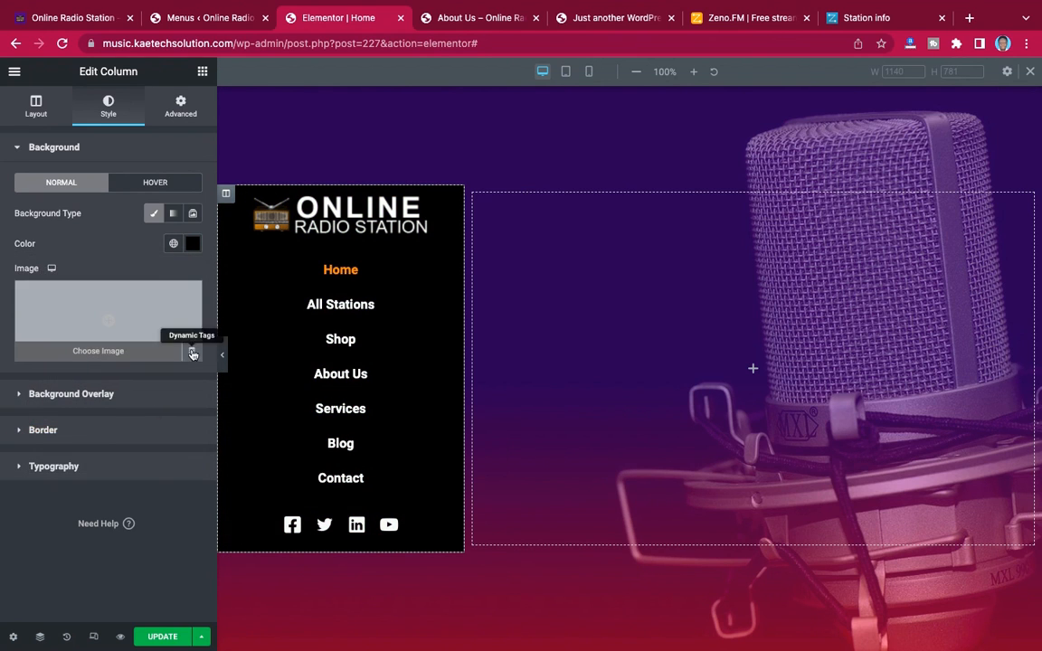
Make the side column's black background semi-transparent, with color value #00000059
left_click(193, 243)
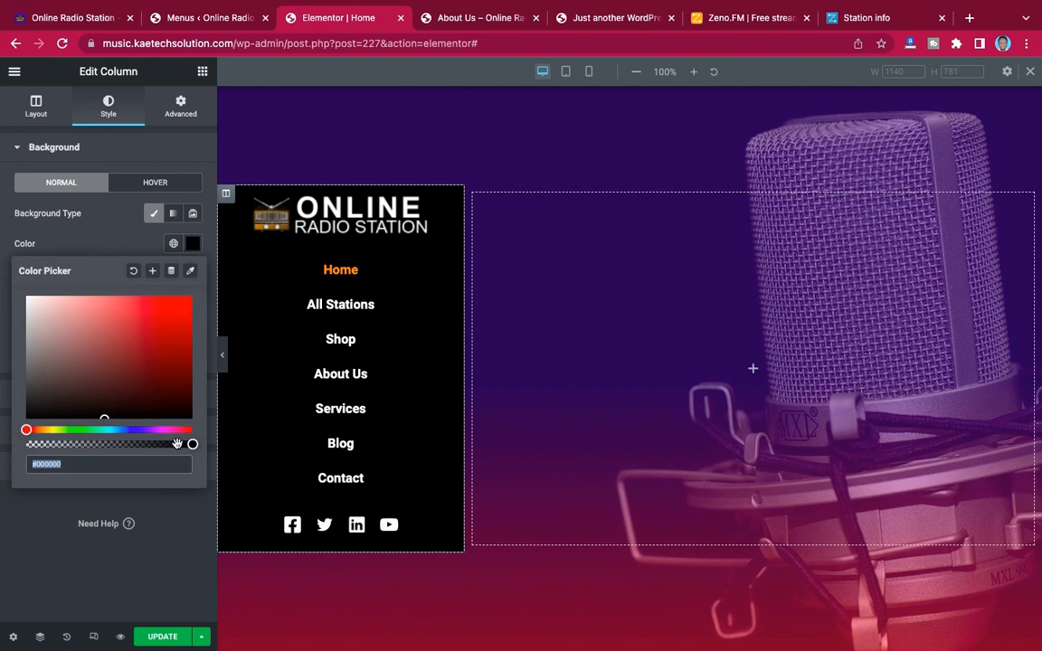
left_click_drag(193, 444, 83, 445)
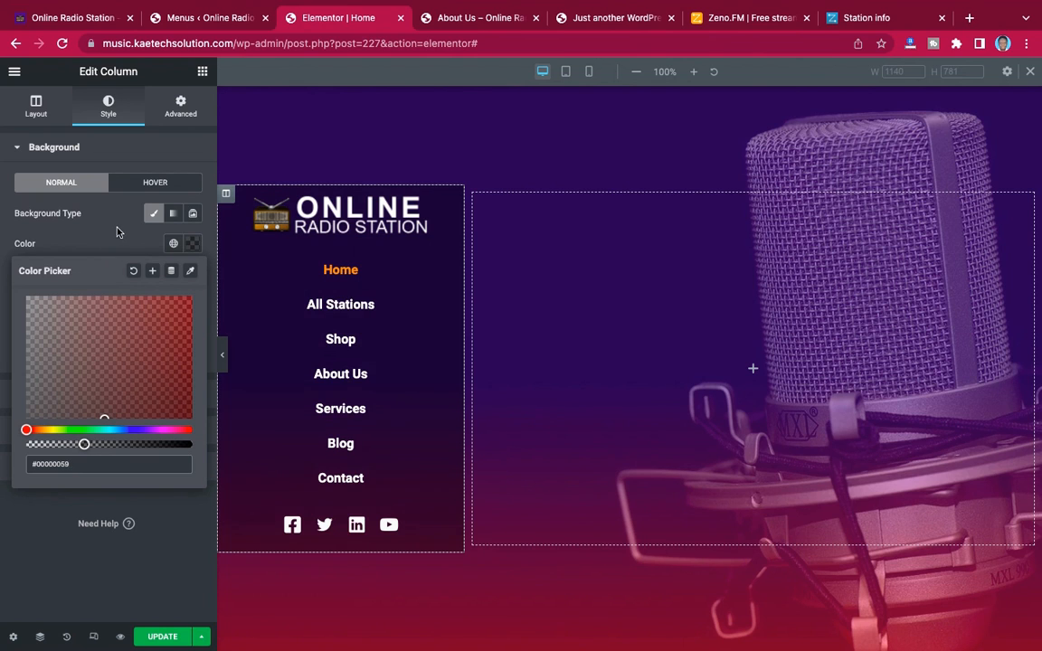
left_click(102, 209)
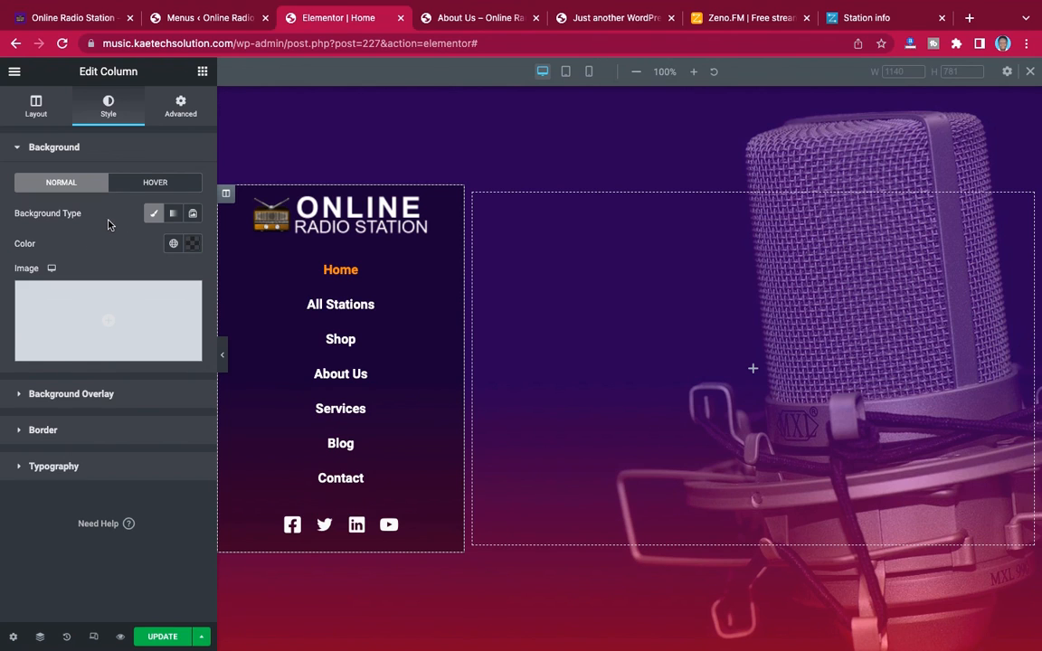
Add a solid border 2 px wide on all sides of the side column
left_click(43, 430)
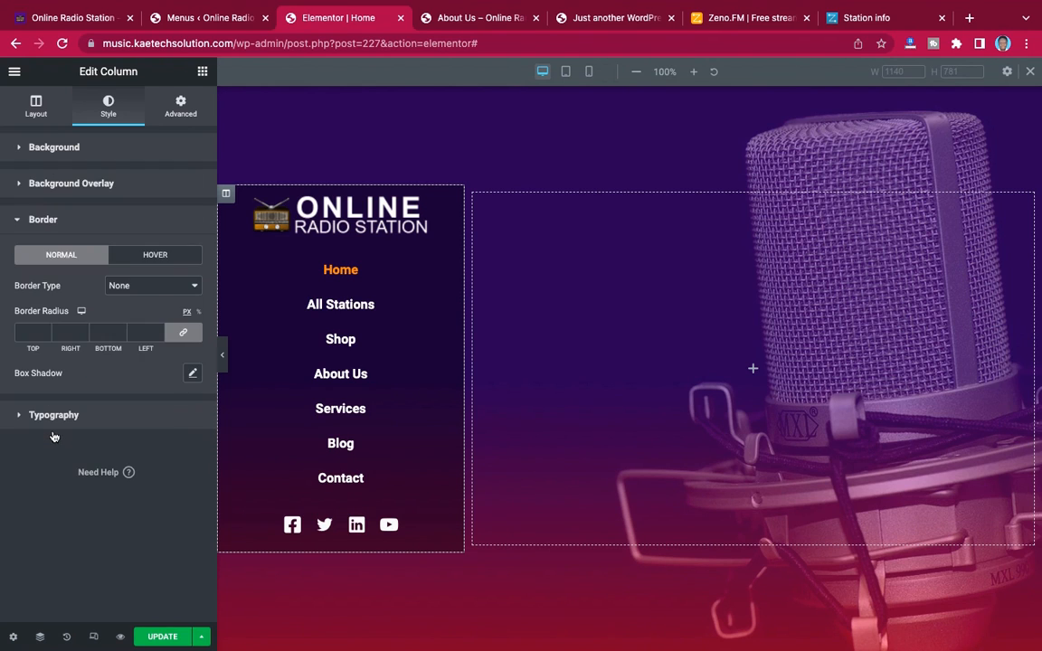
left_click(149, 287)
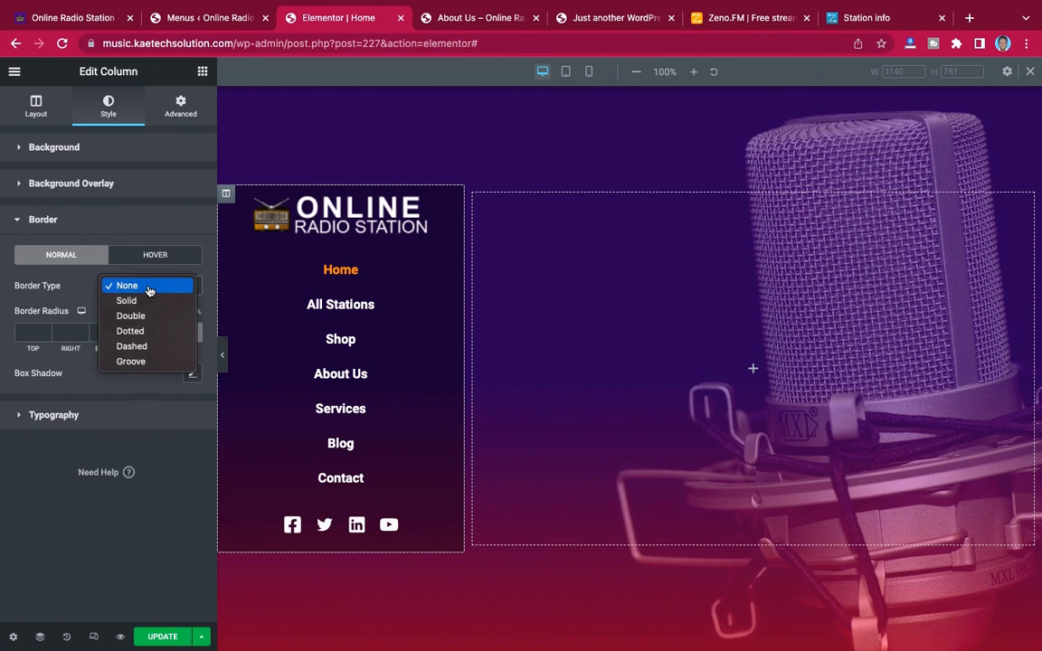
left_click(145, 298)
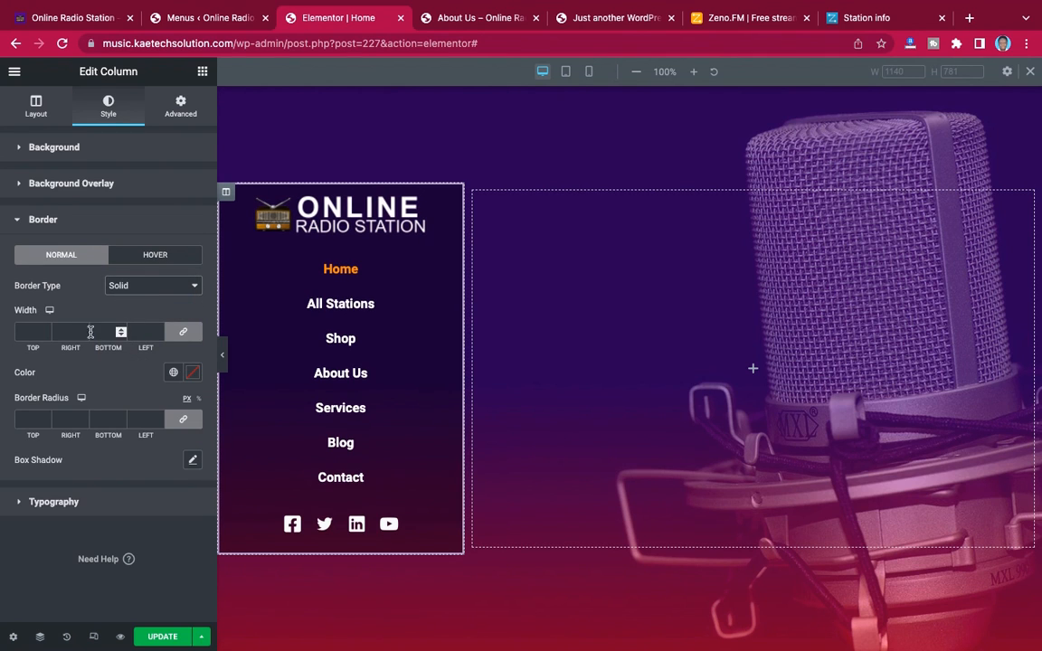
left_click(25, 332)
type("2")
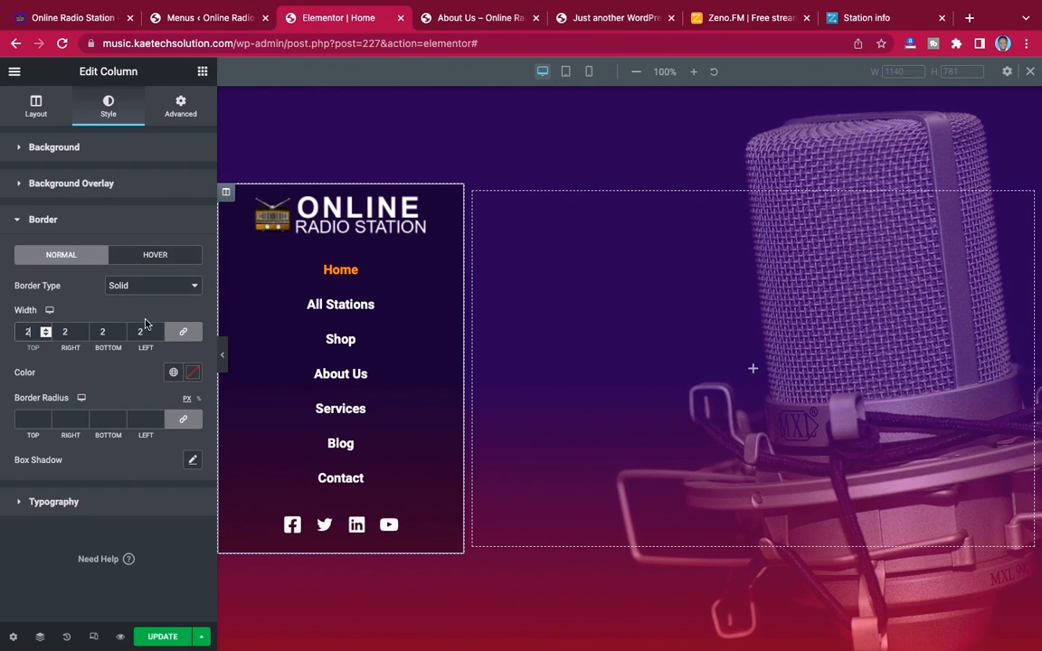
Set the side column's border color to white (#FFFFFF) and its border radius to 20 px on all corners
left_click(192, 372)
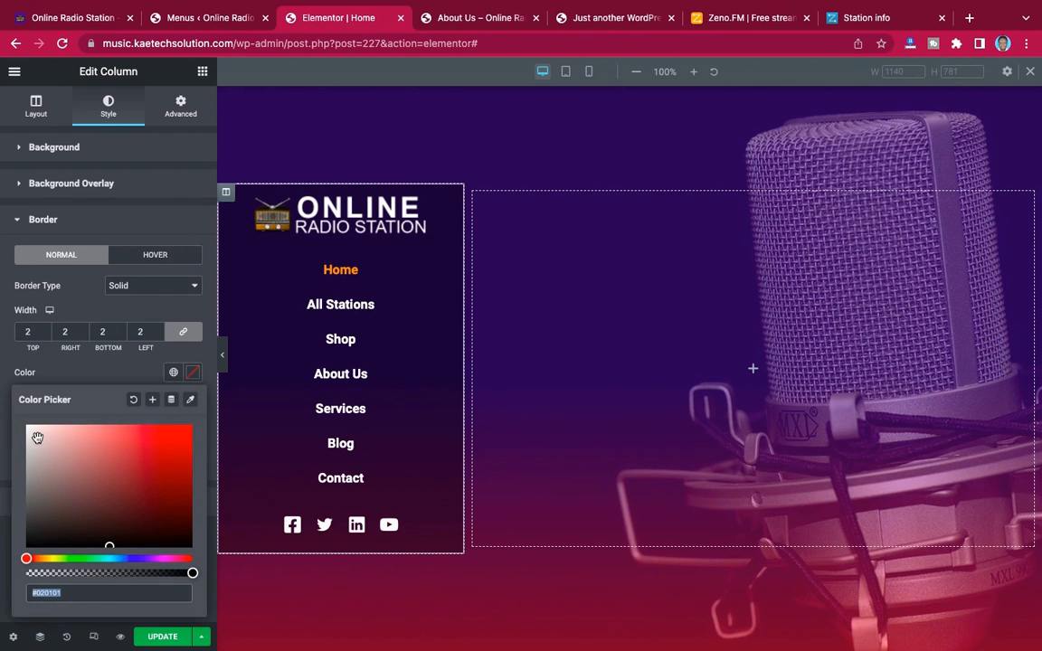
type("#FFFFFF")
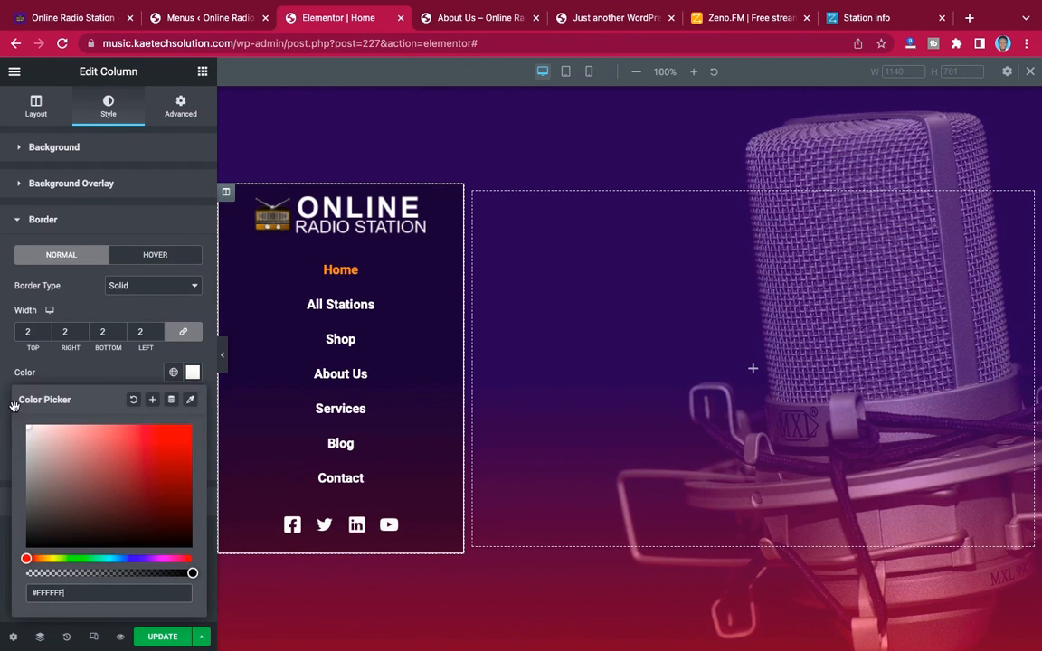
left_click(34, 360)
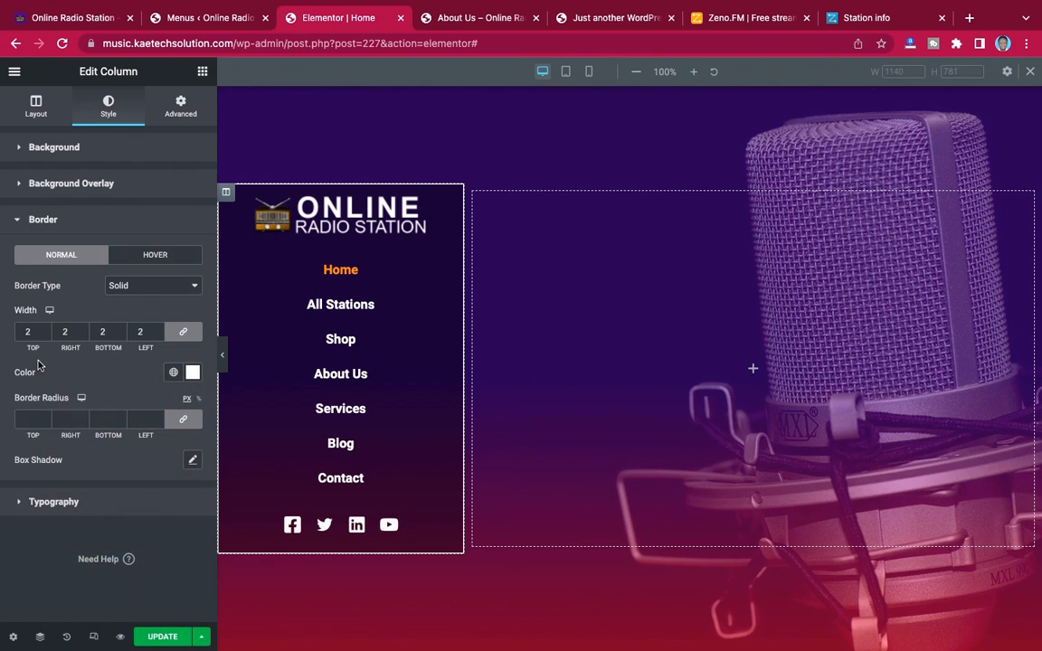
left_click(27, 418)
type("20")
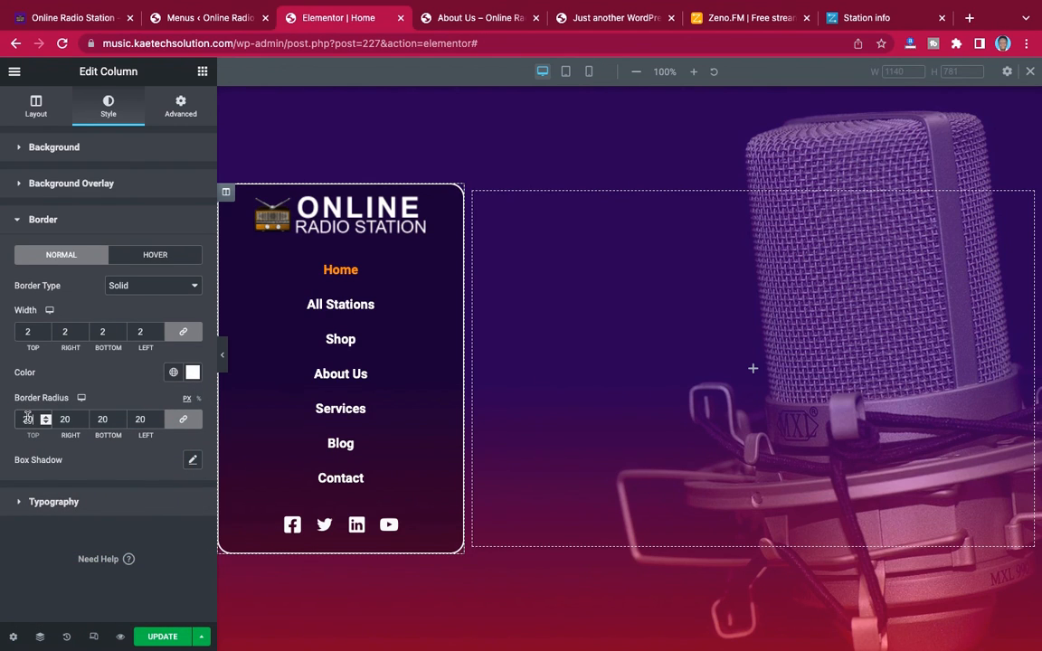
Compare the side column with the finished reference site, unlink its padding values and set the top padding to 25 px
left_click(89, 18)
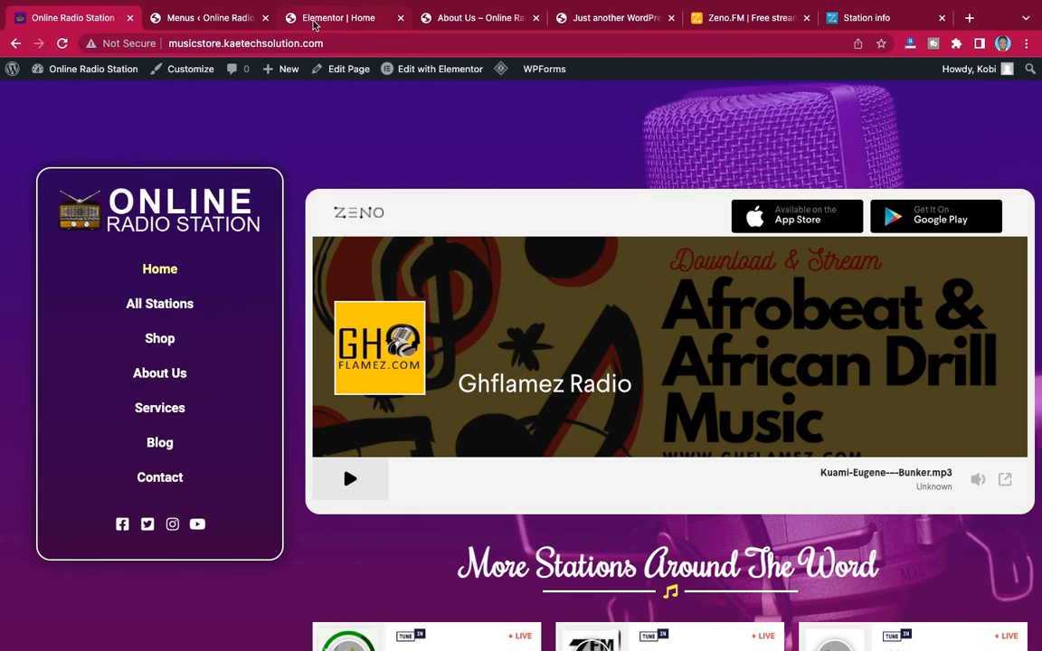
left_click(282, 19)
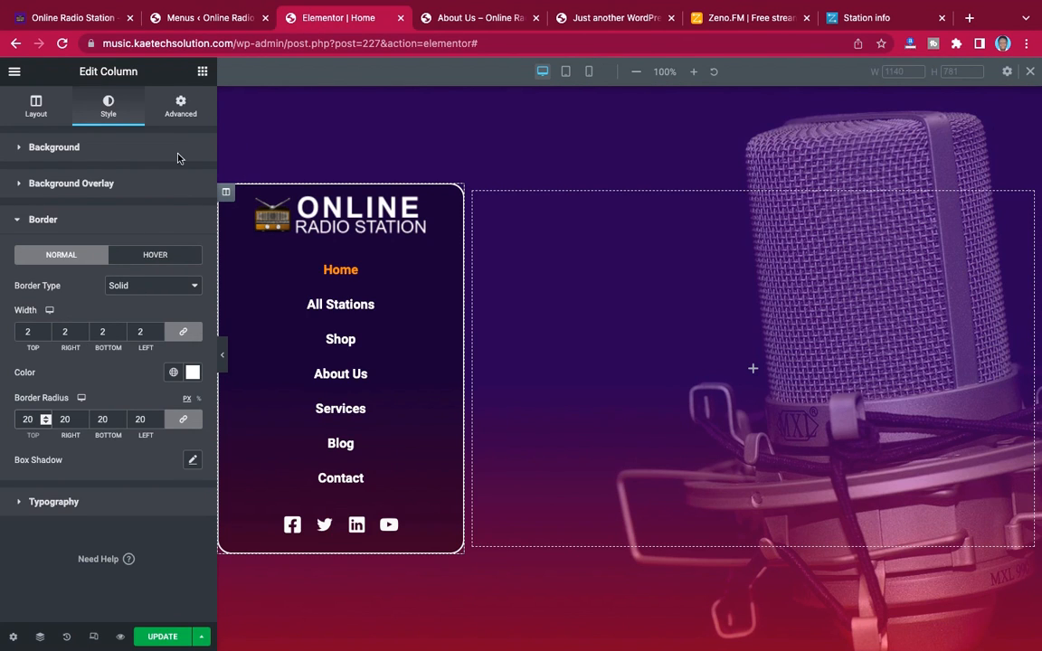
left_click(181, 106)
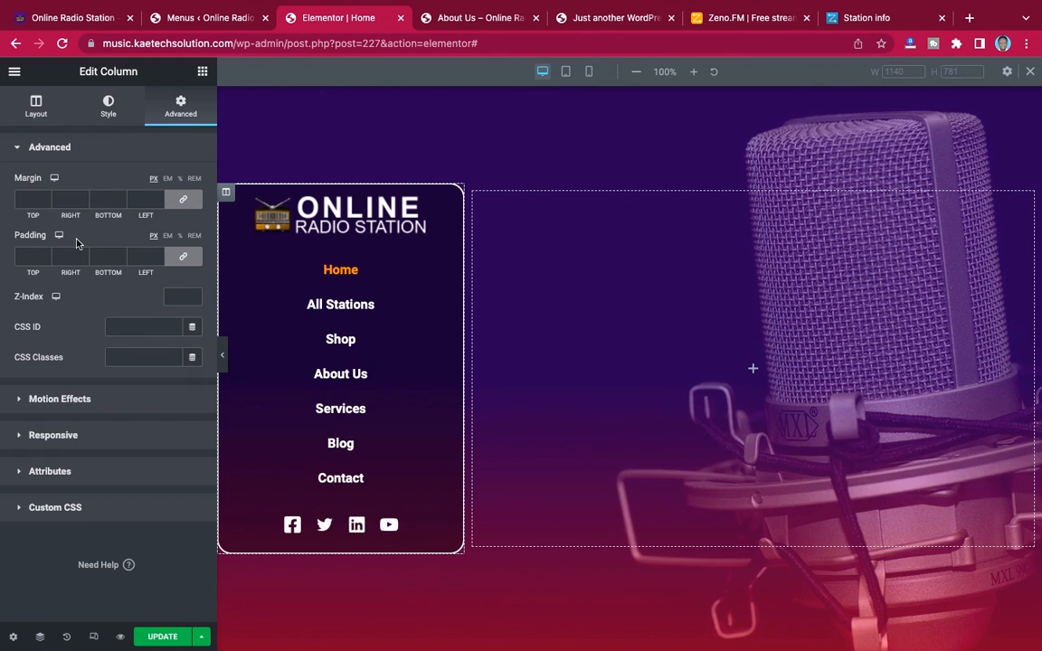
left_click(182, 256)
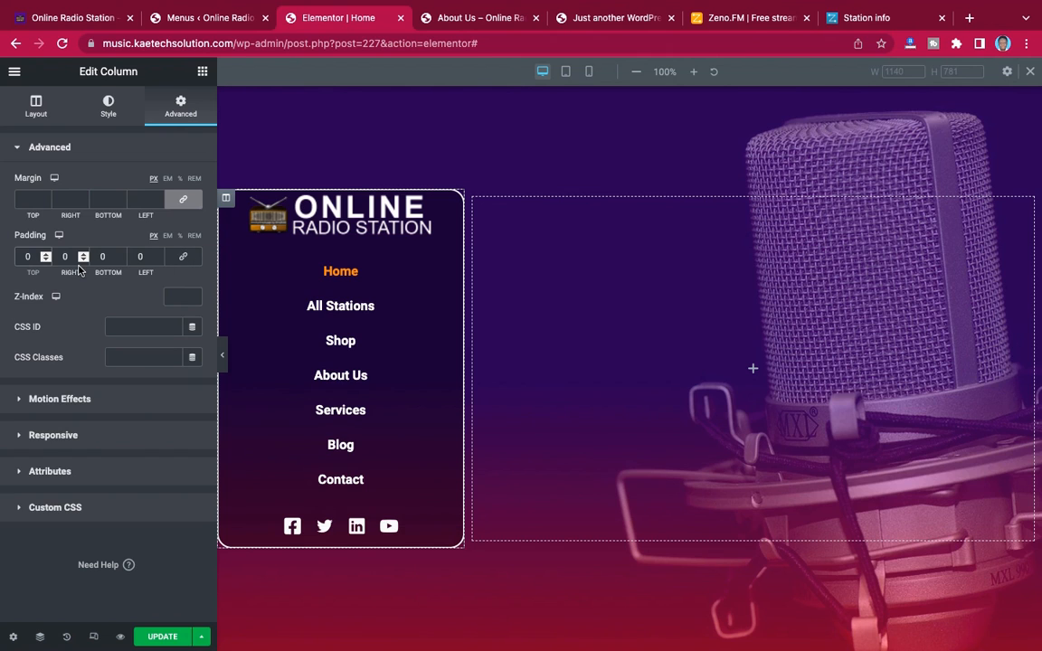
type("20")
key("BackSpace")
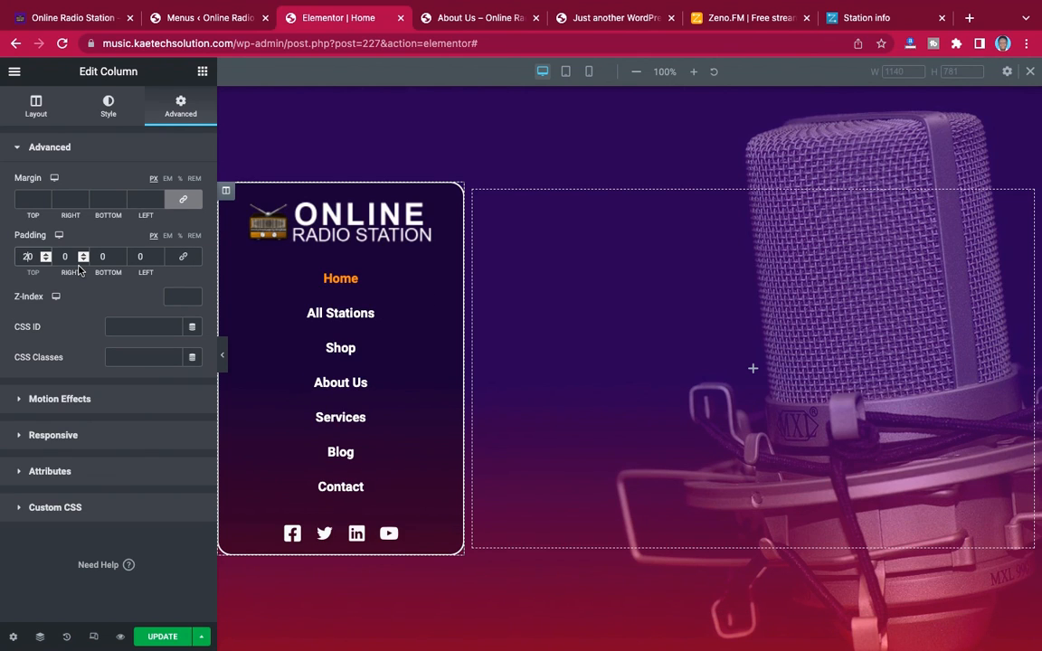
key("BackSpace")
type("5")
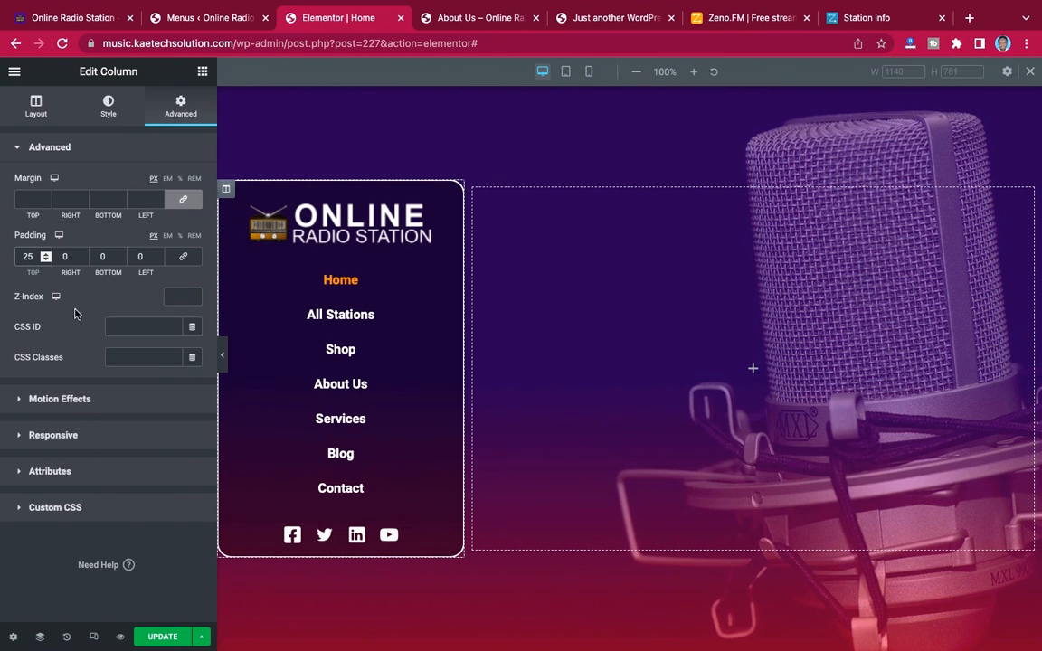
Set the side column's bottom padding to 25 px
left_click(101, 257)
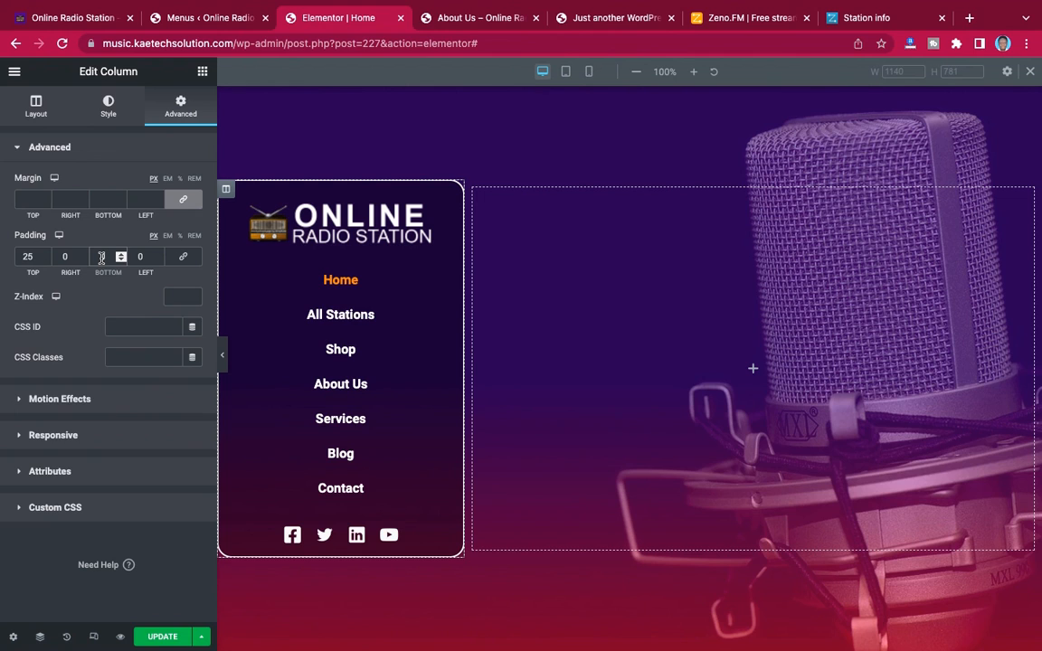
type("20")
key("BackSpace")
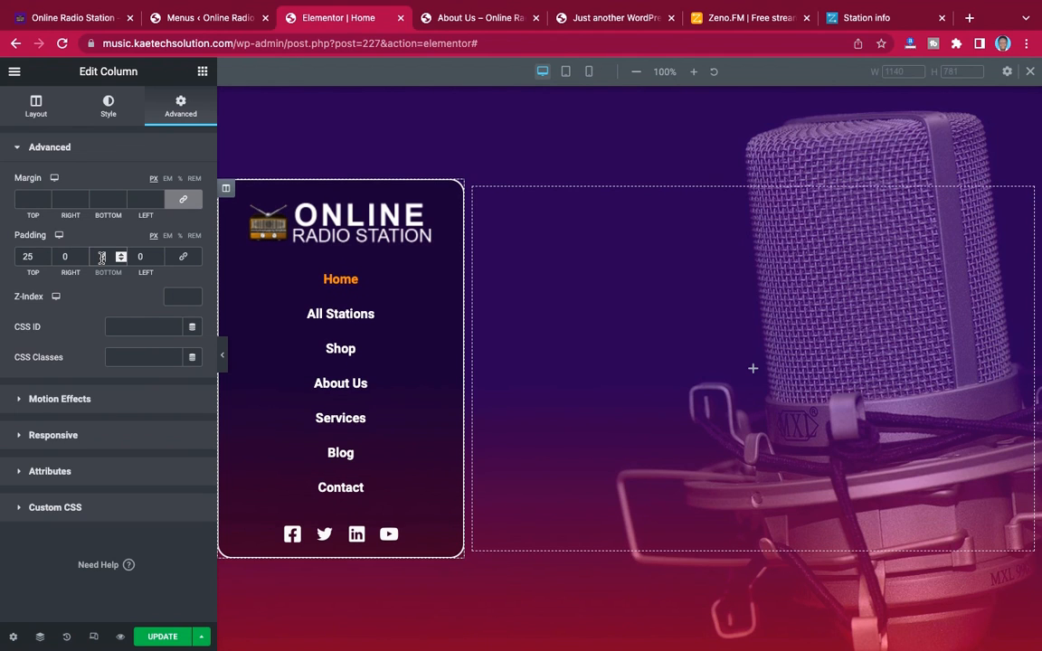
type("5")
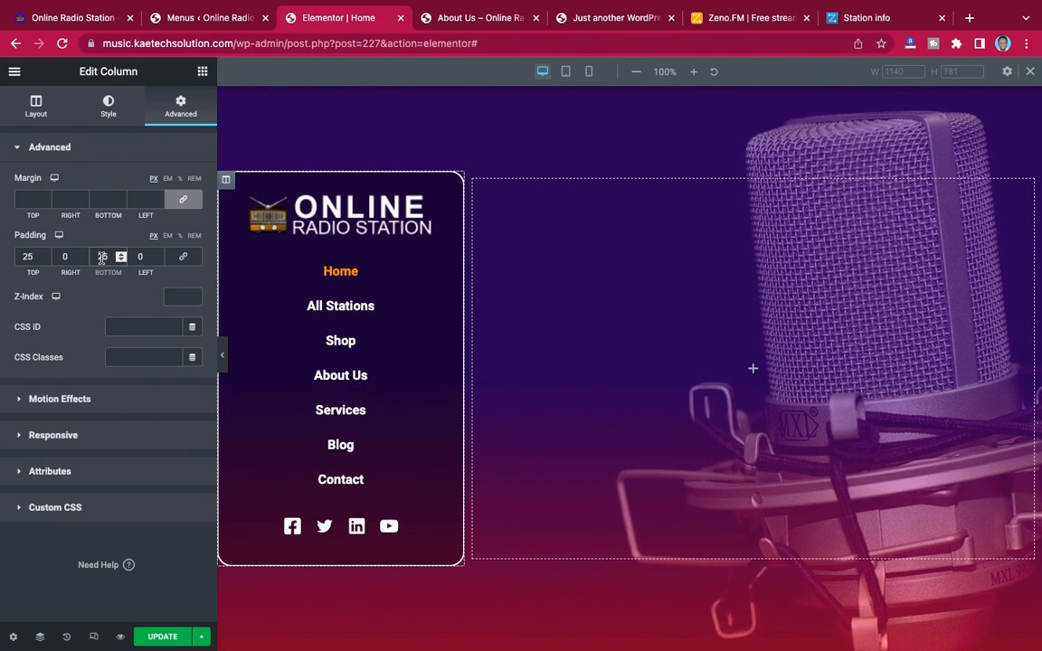
Preview the padded side column at full page width, then save the page update
left_click(222, 355)
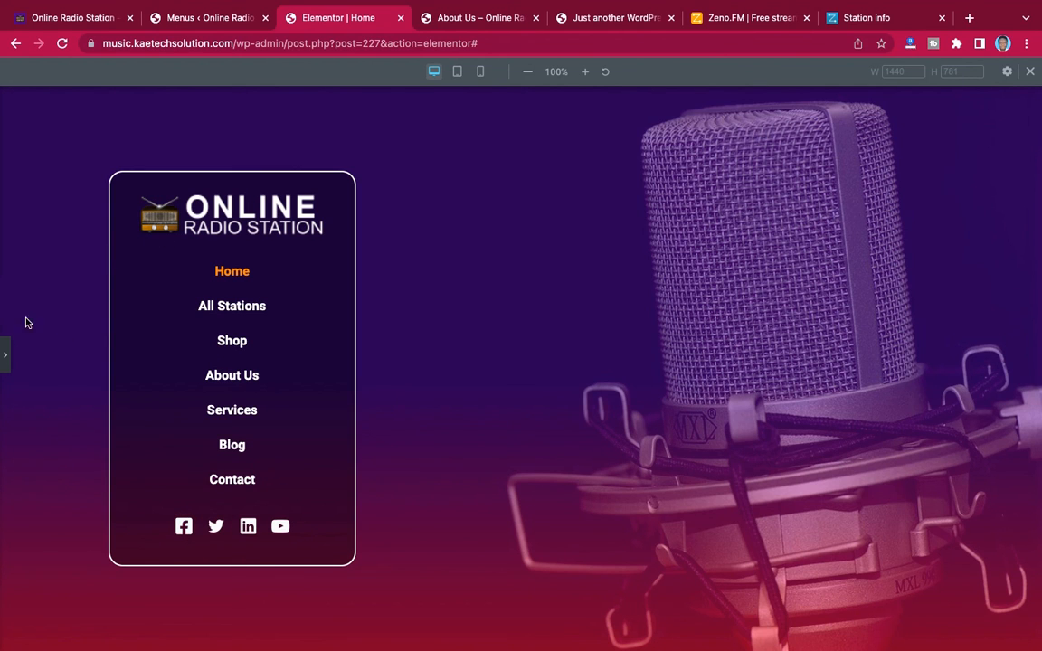
left_click(5, 354)
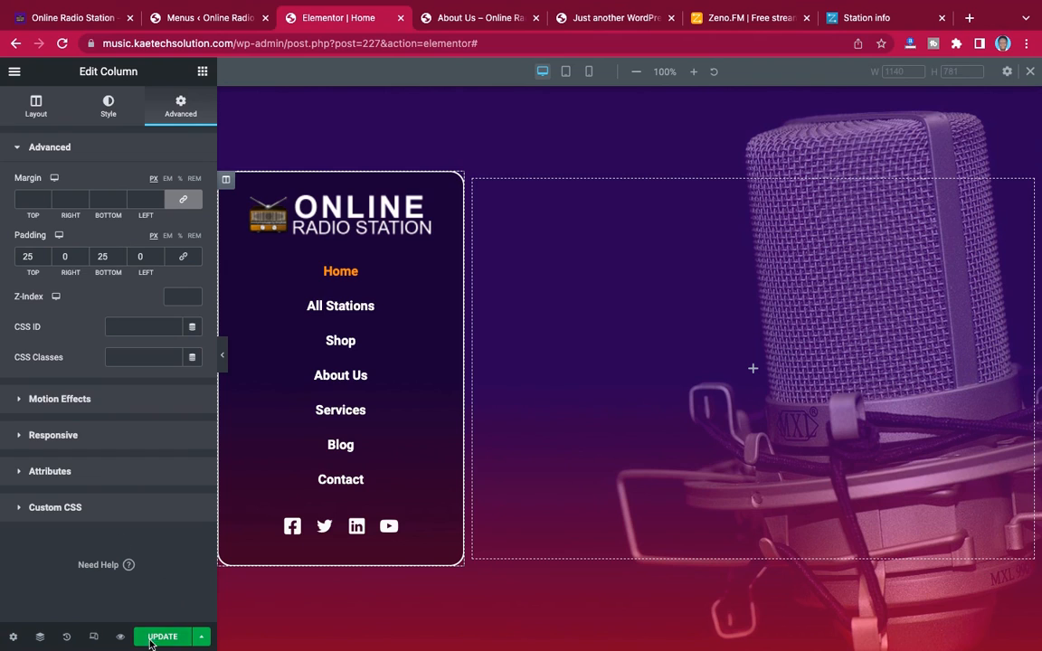
left_click(163, 637)
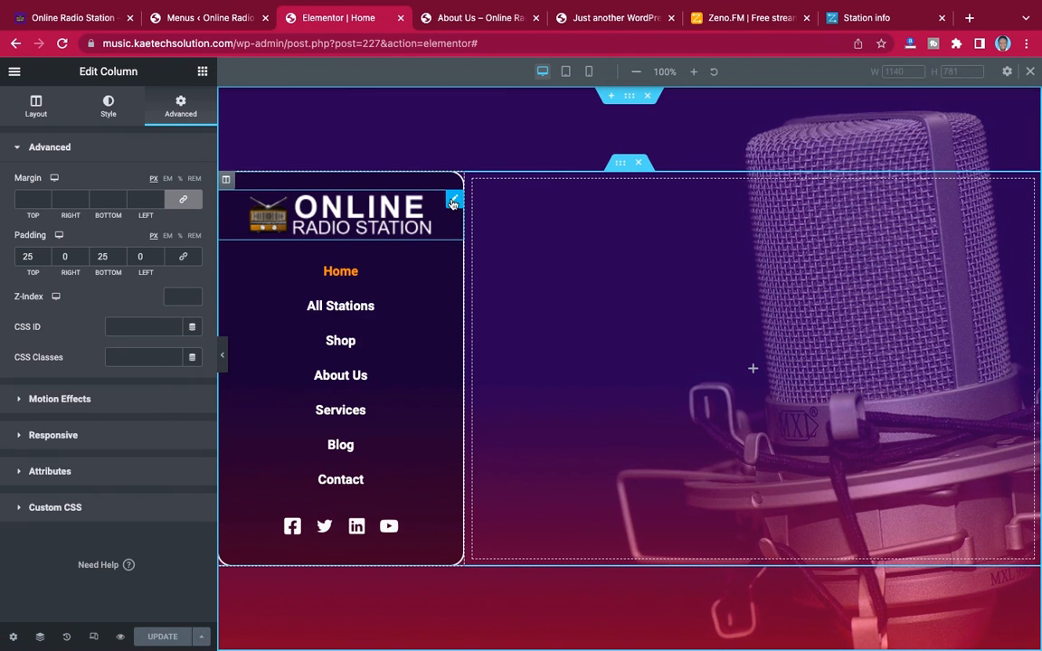
Link the logo image to the site's Home page using a custom URL found by searching for "home"
left_click(453, 201)
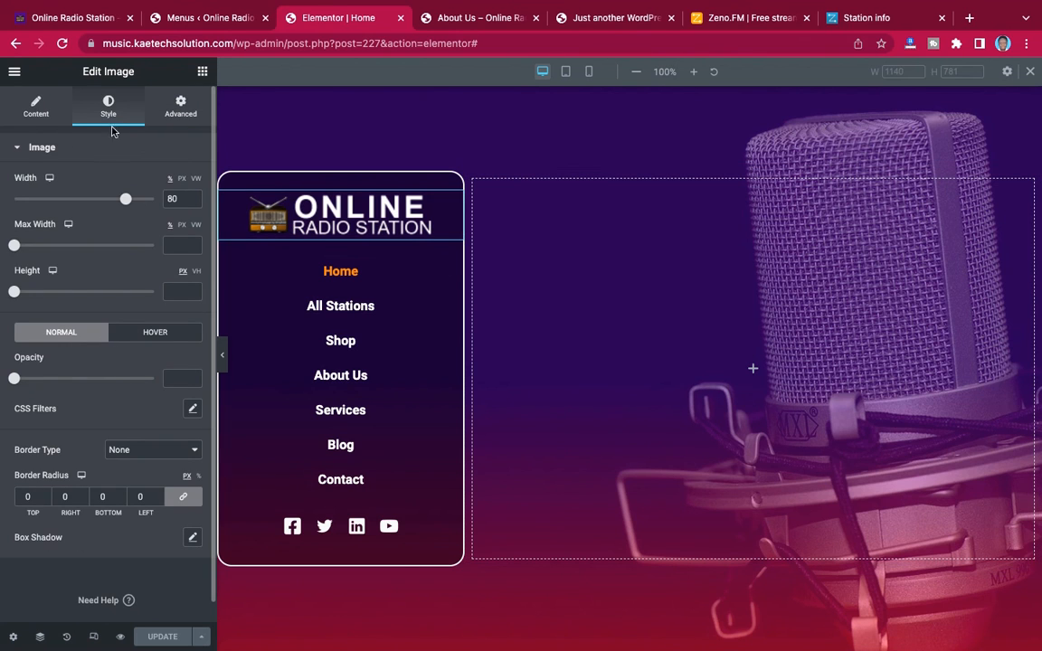
left_click(41, 107)
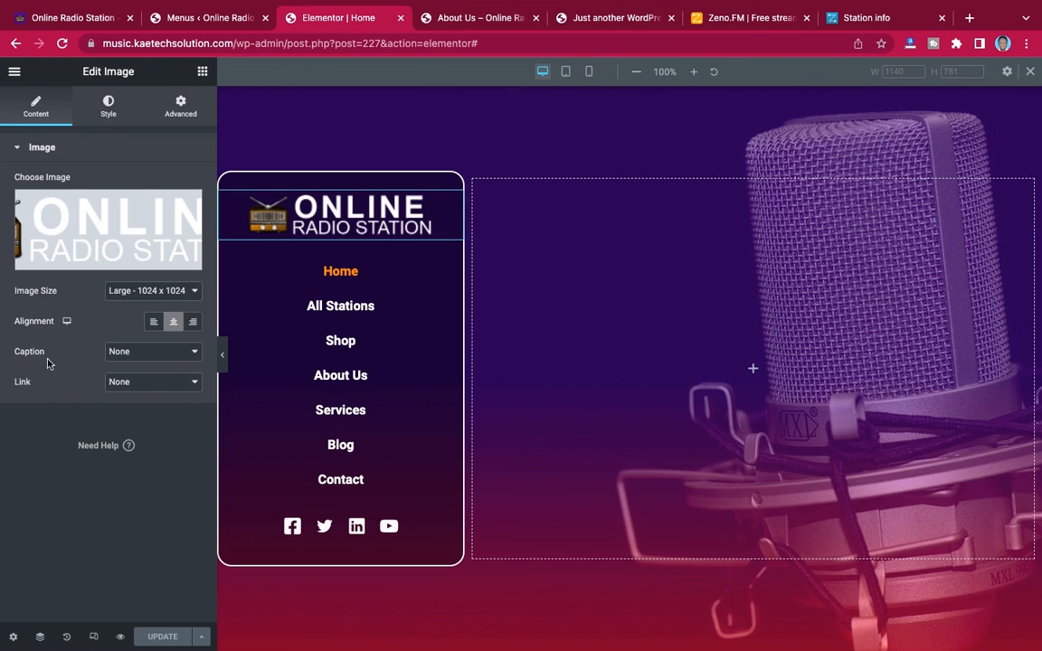
left_click(131, 383)
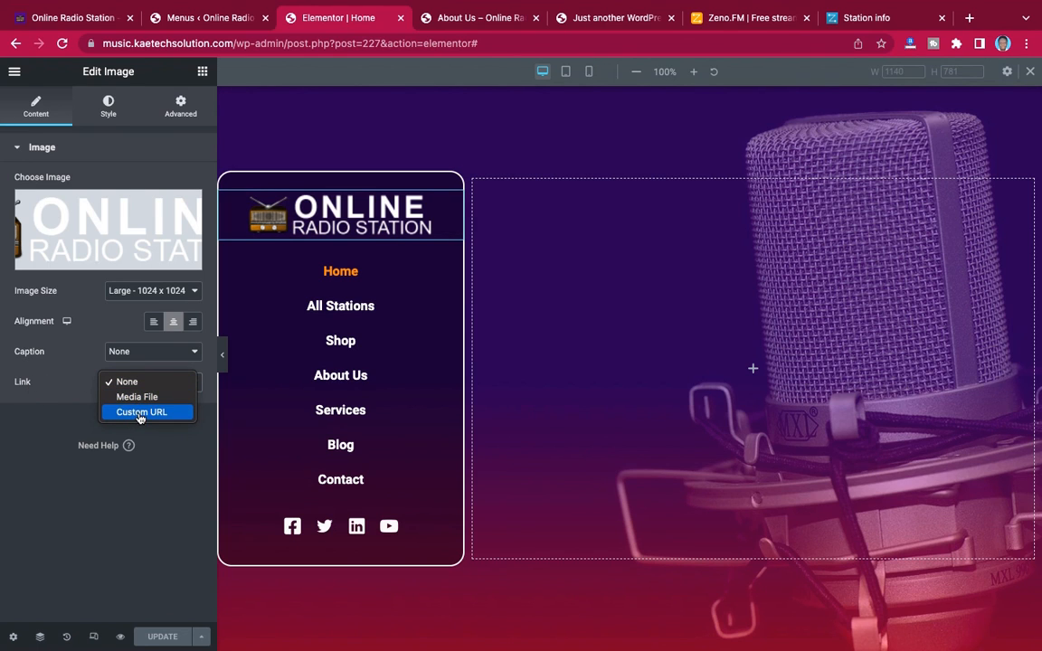
left_click(140, 414)
left_click(99, 413)
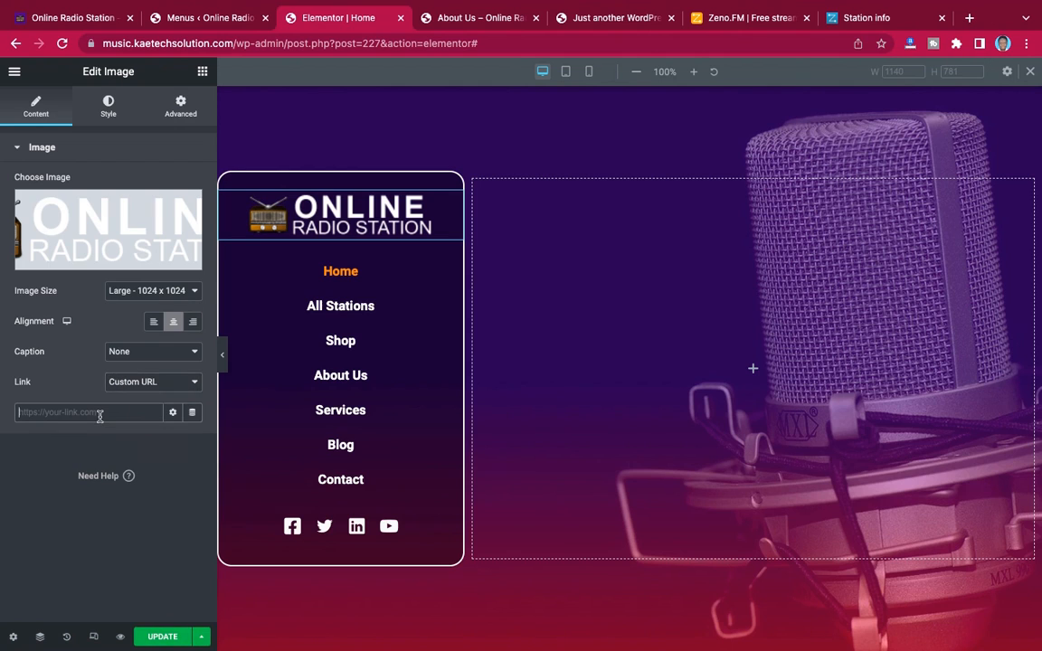
type("home")
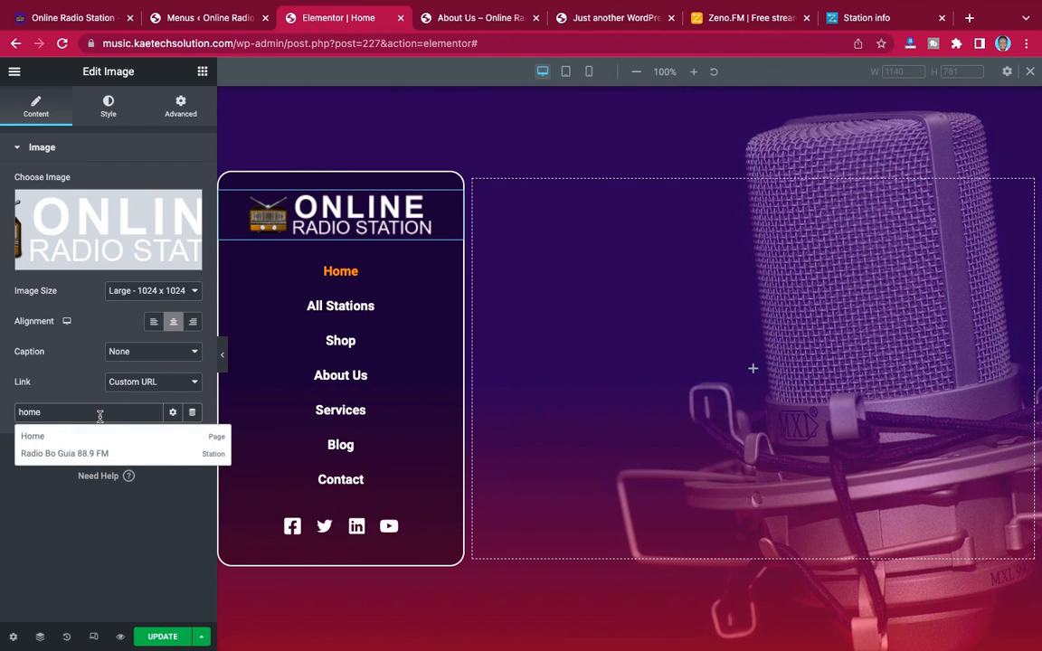
left_click(33, 436)
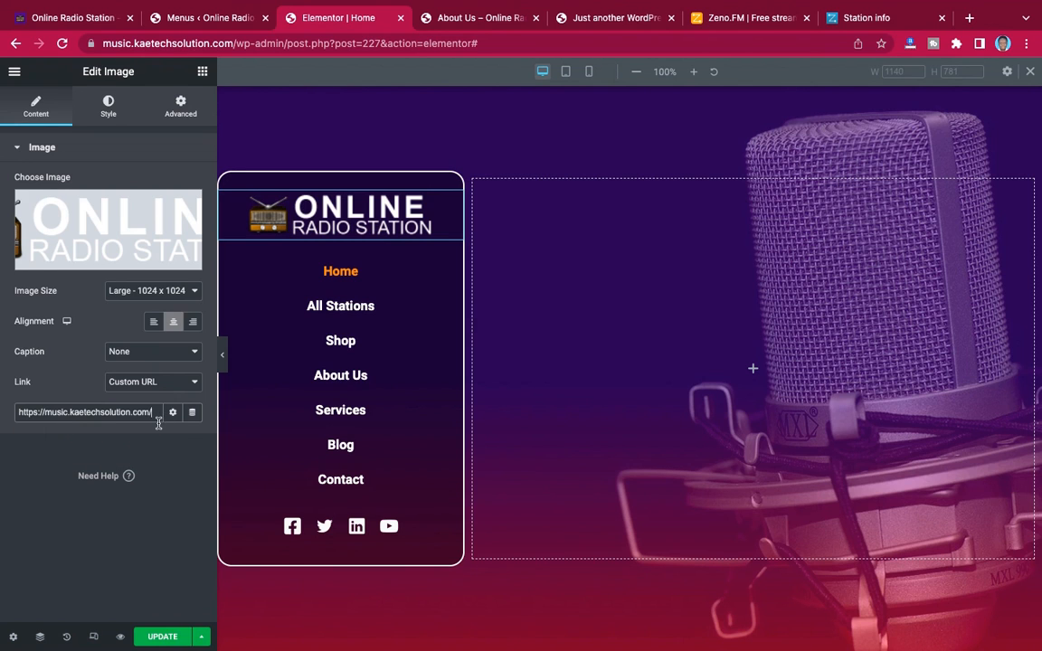
Update the page with the linked logo and check the layout without the editing controls
left_click(155, 638)
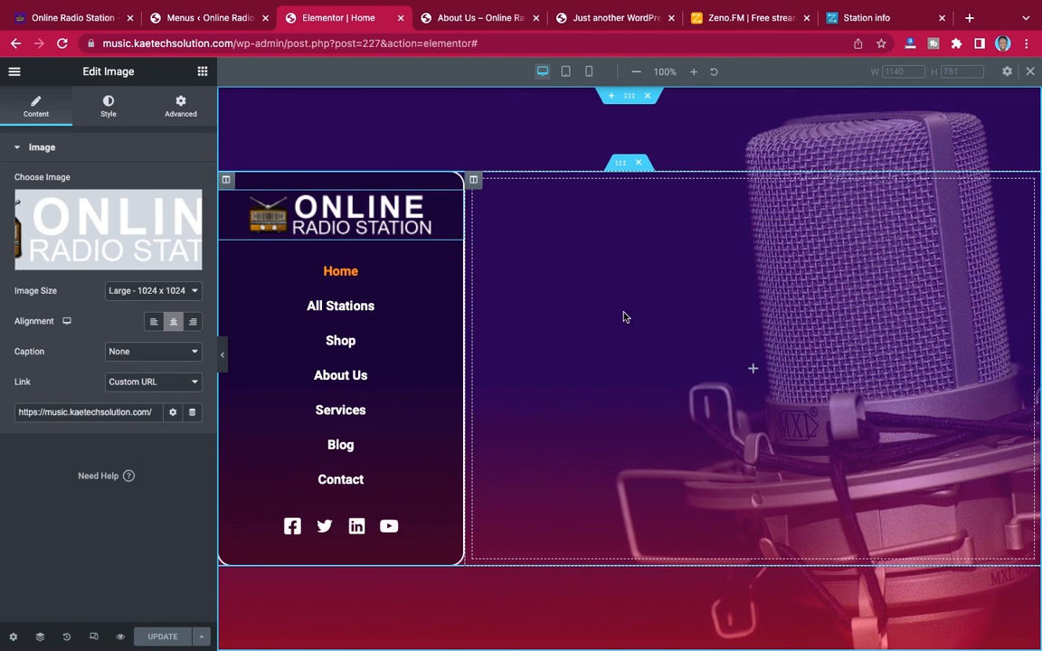
left_click(222, 352)
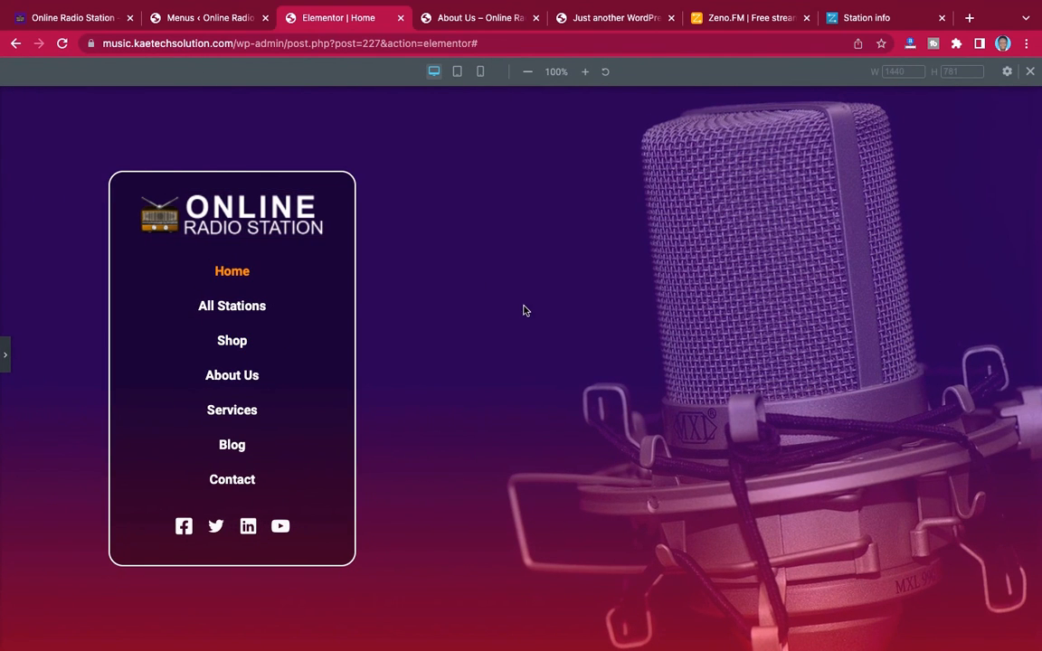
left_click(5, 357)
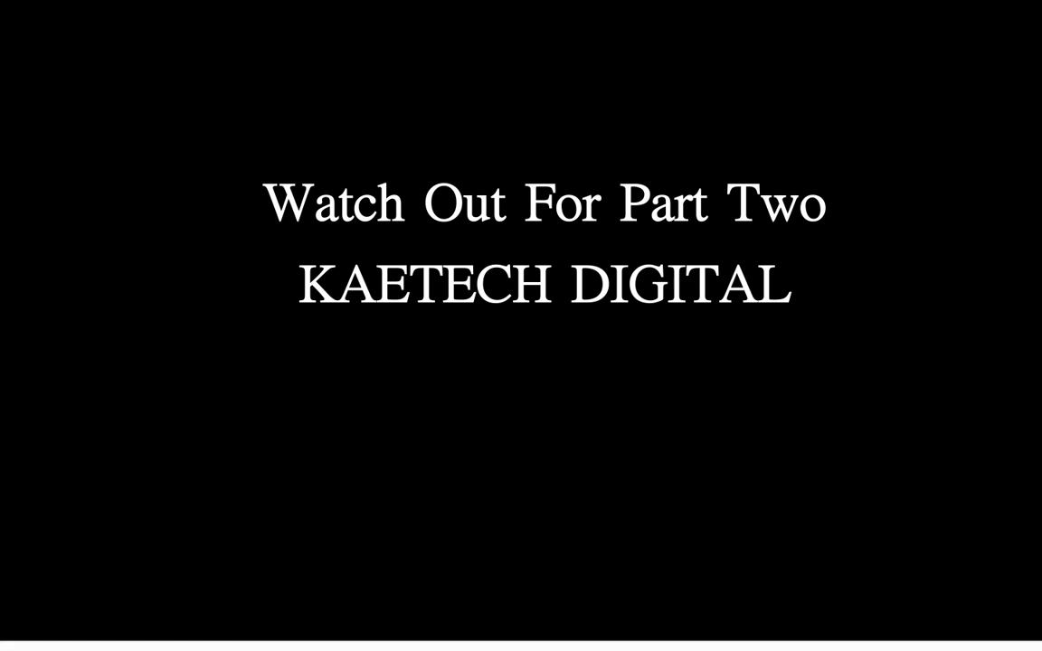